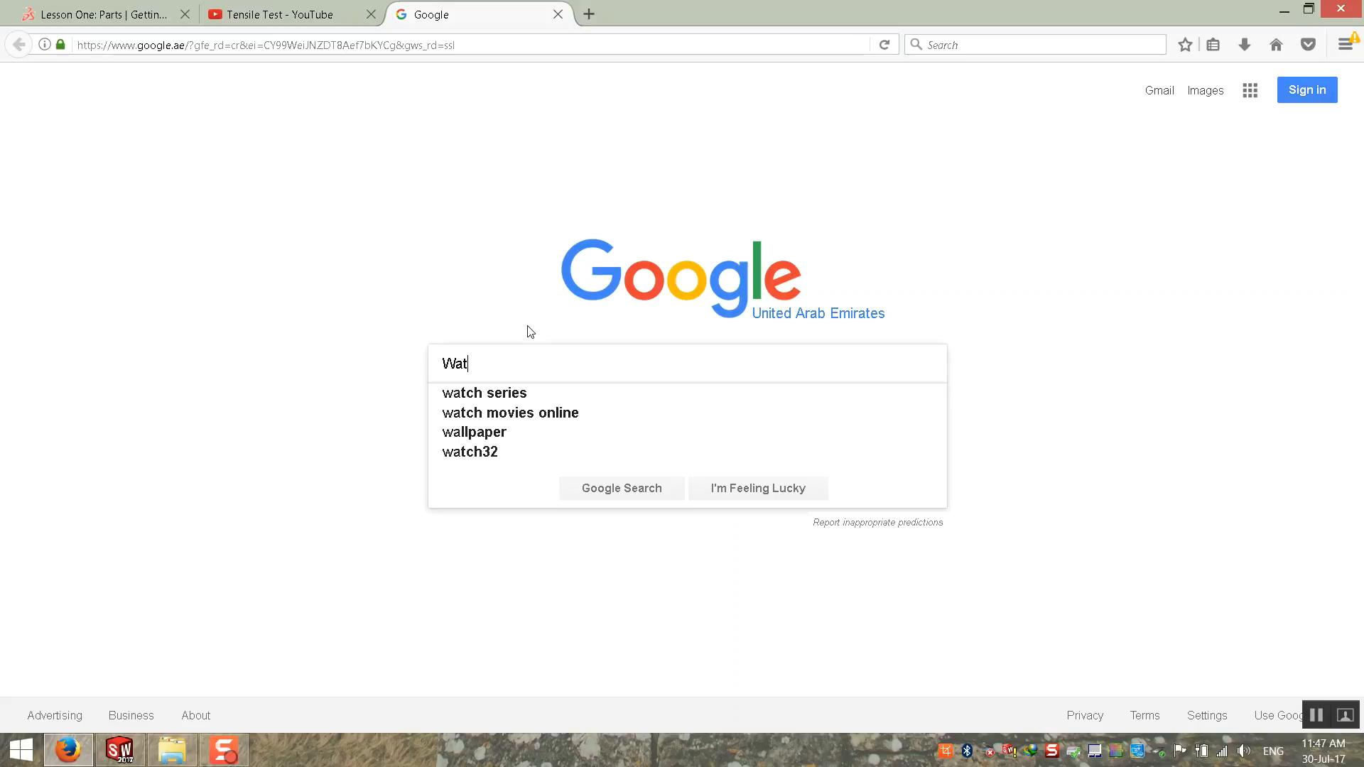
Step: Check the search suggestions for converting "Watt to" cm, kgf and kg, leaving only "Watt to" in the query
type("to To")
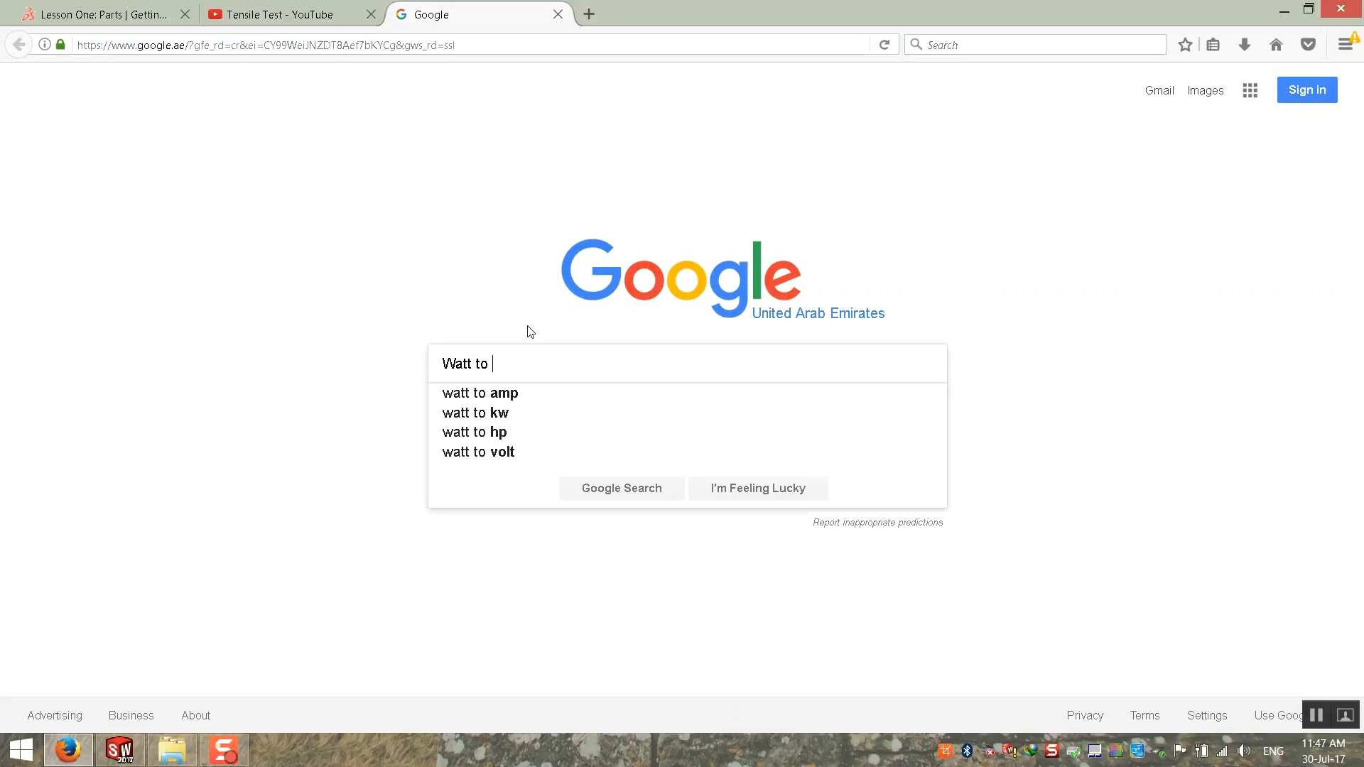
key("BackSpace")
key("BackSpace")
type("cm")
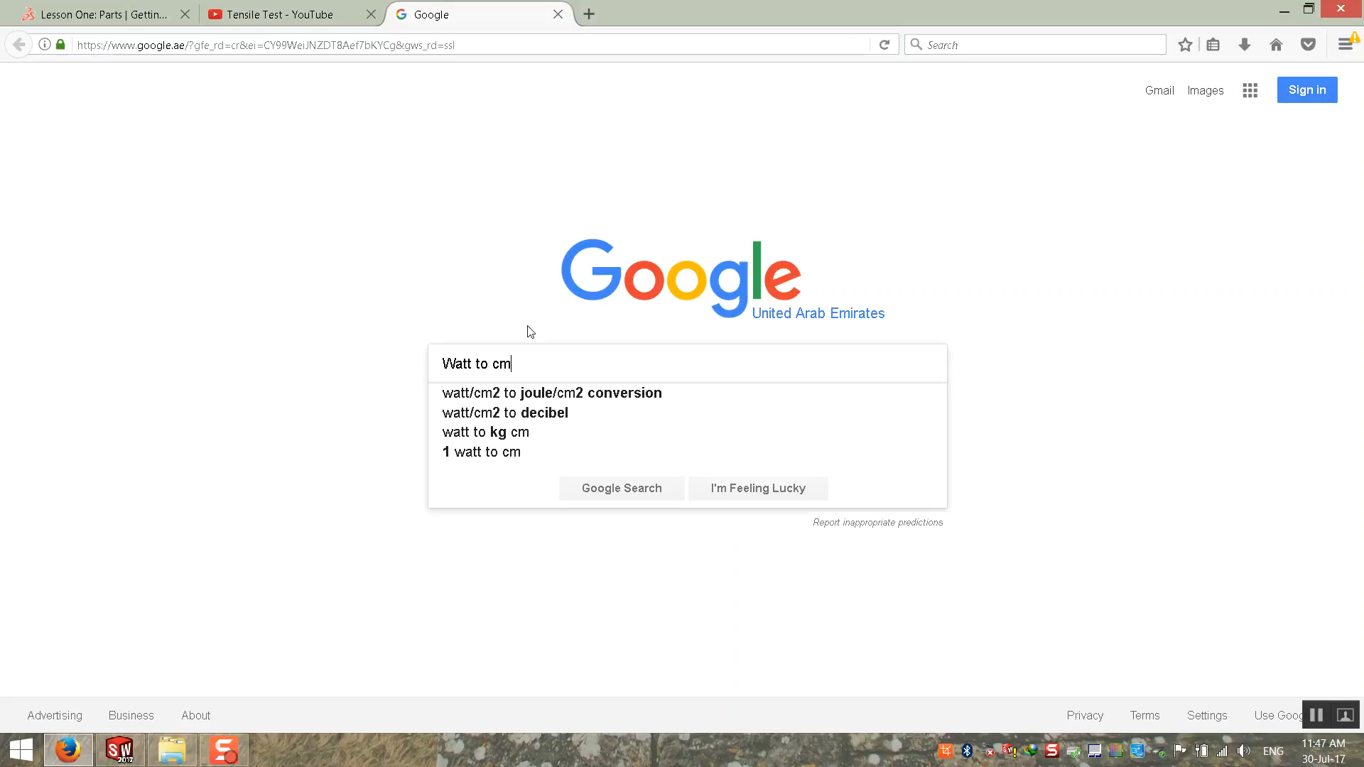
key("BackSpace")
key("BackSpace")
type("kgf")
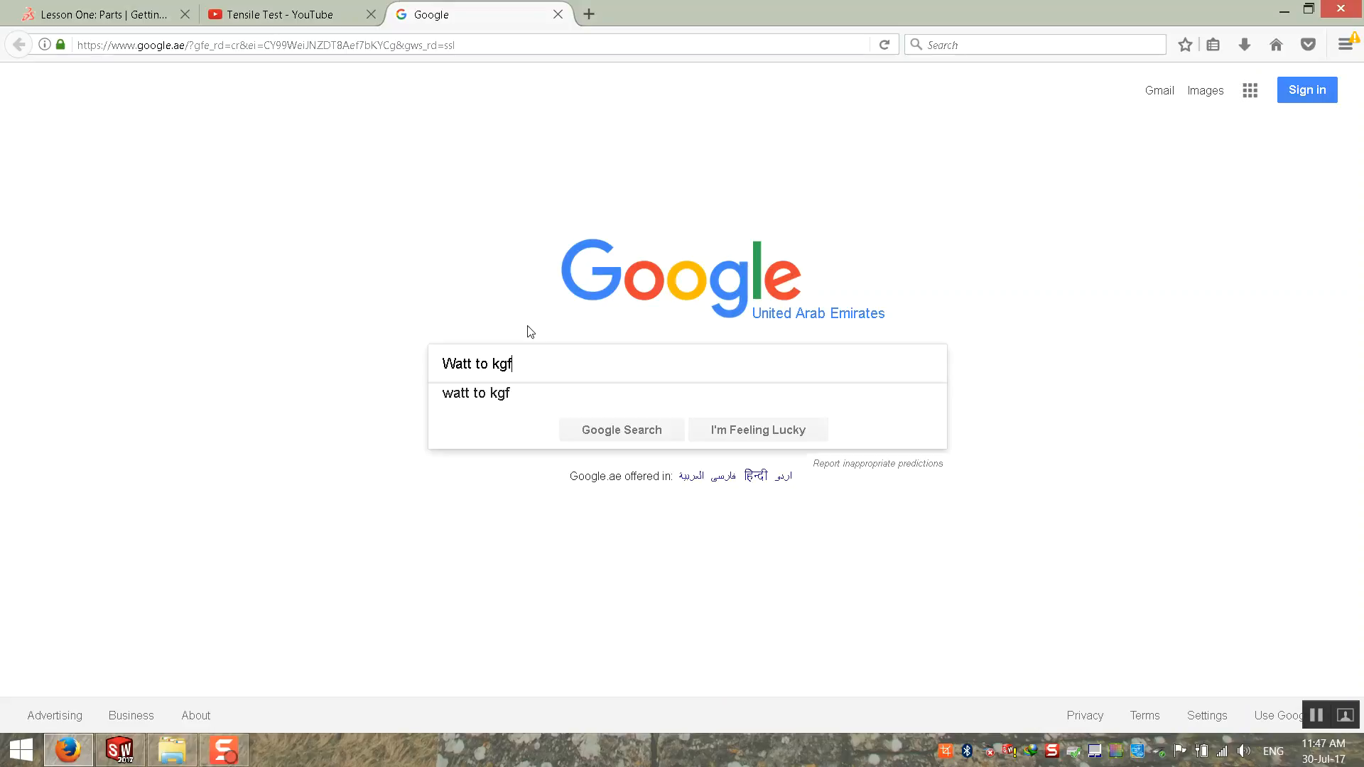
key("BackSpace")
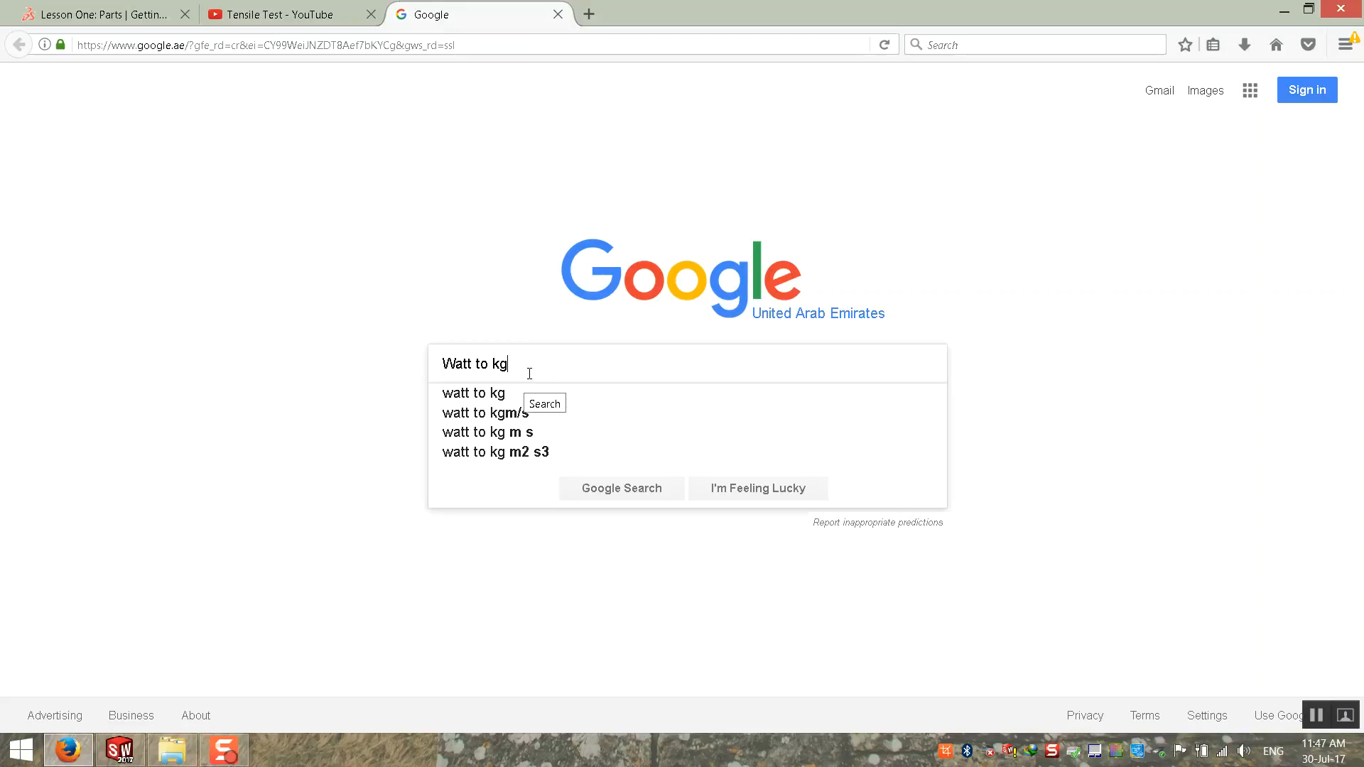
key("BackSpace")
key("BackSpace")
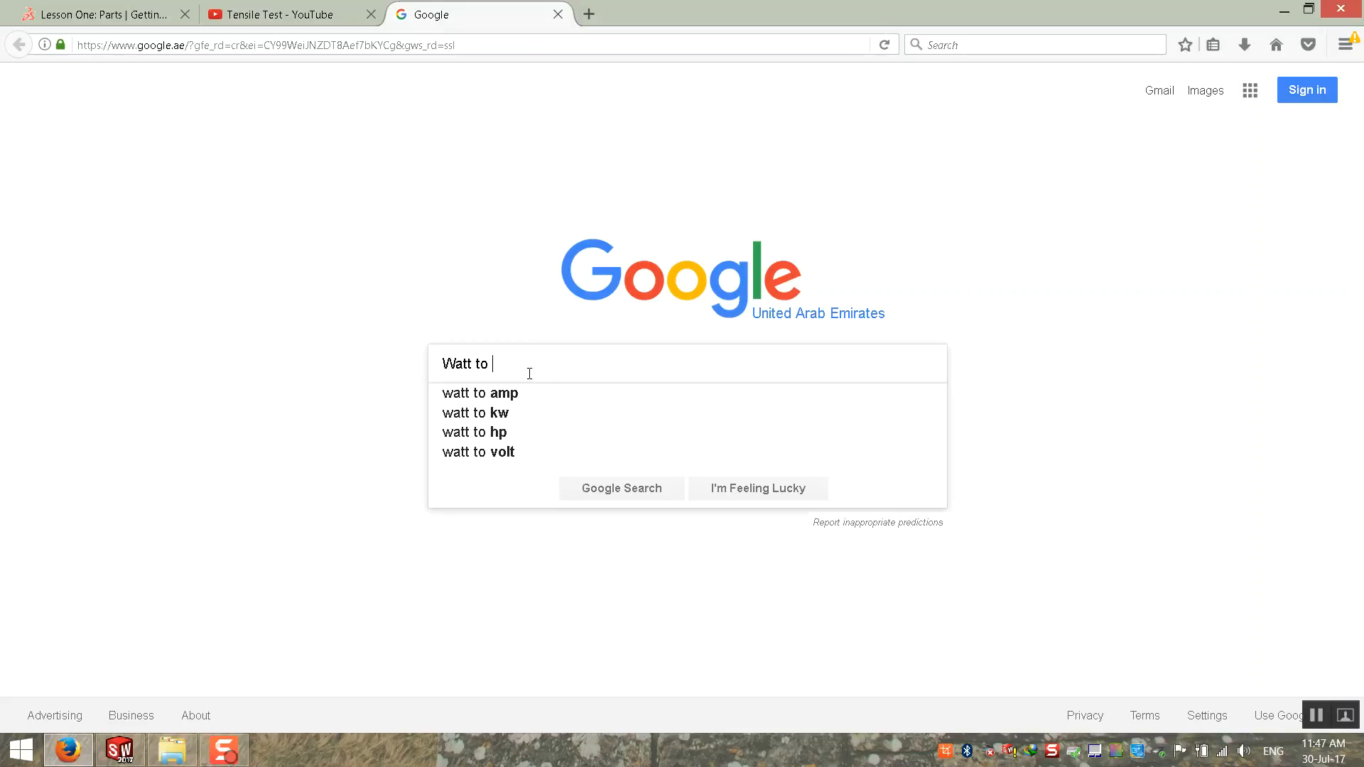
Step: Search the web for "watt to joule" and select the query text on the results page
type("jou")
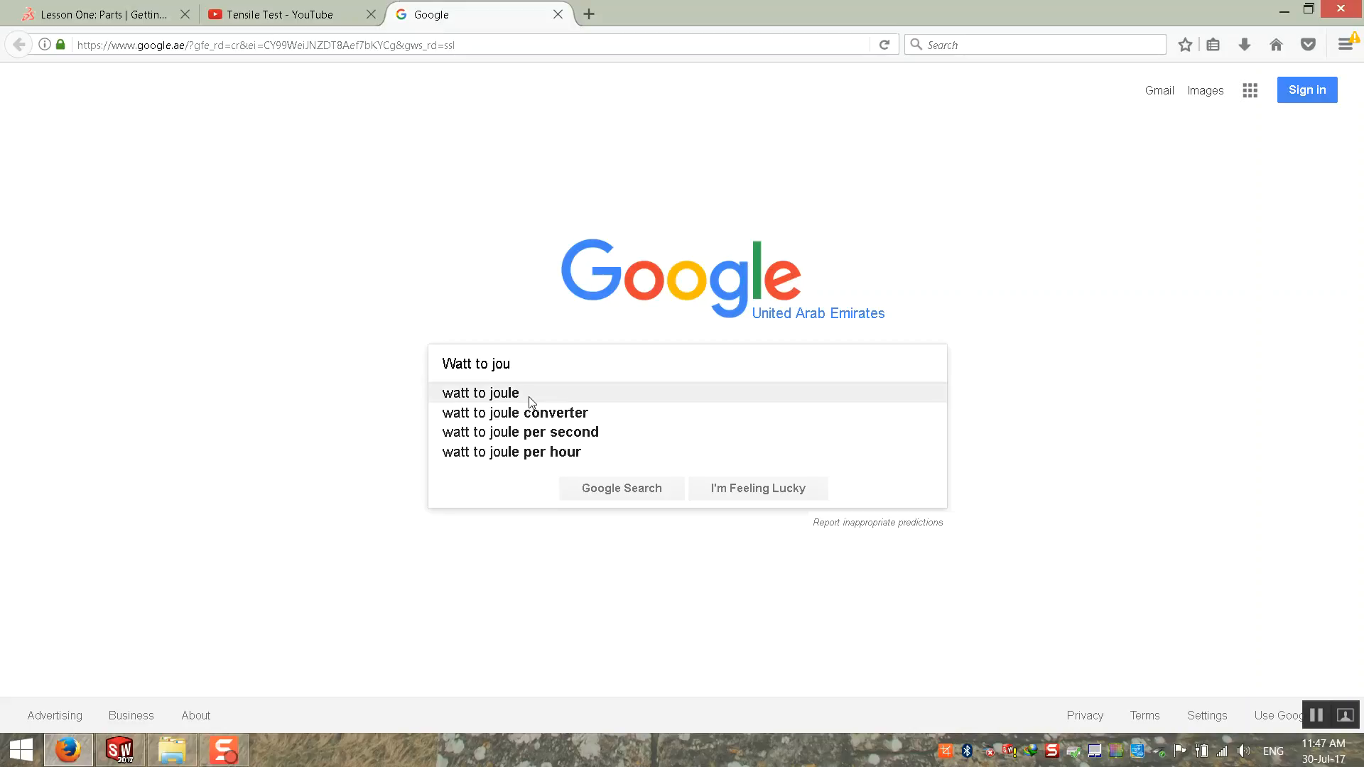
left_click(529, 398)
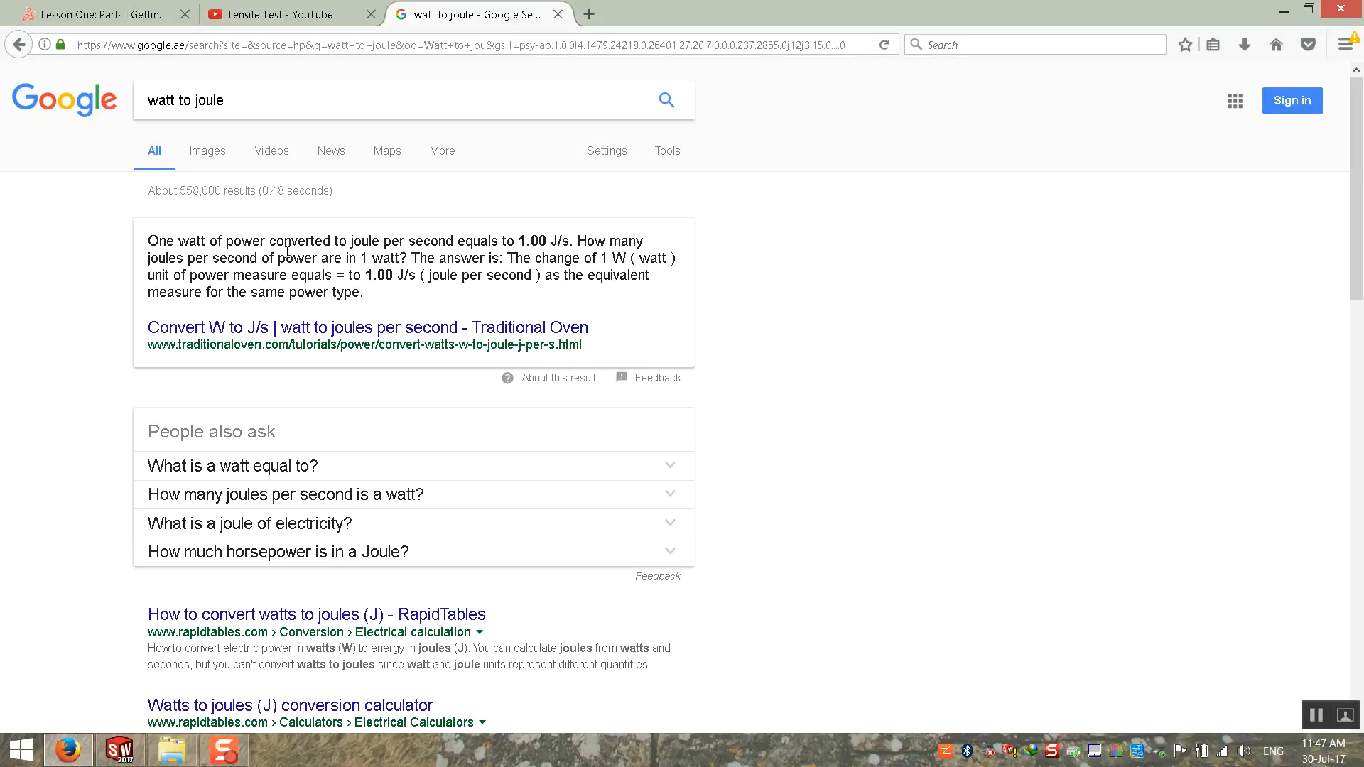
left_click_drag(267, 107, 135, 112)
left_click(80, 277)
left_click_drag(250, 100, 137, 103)
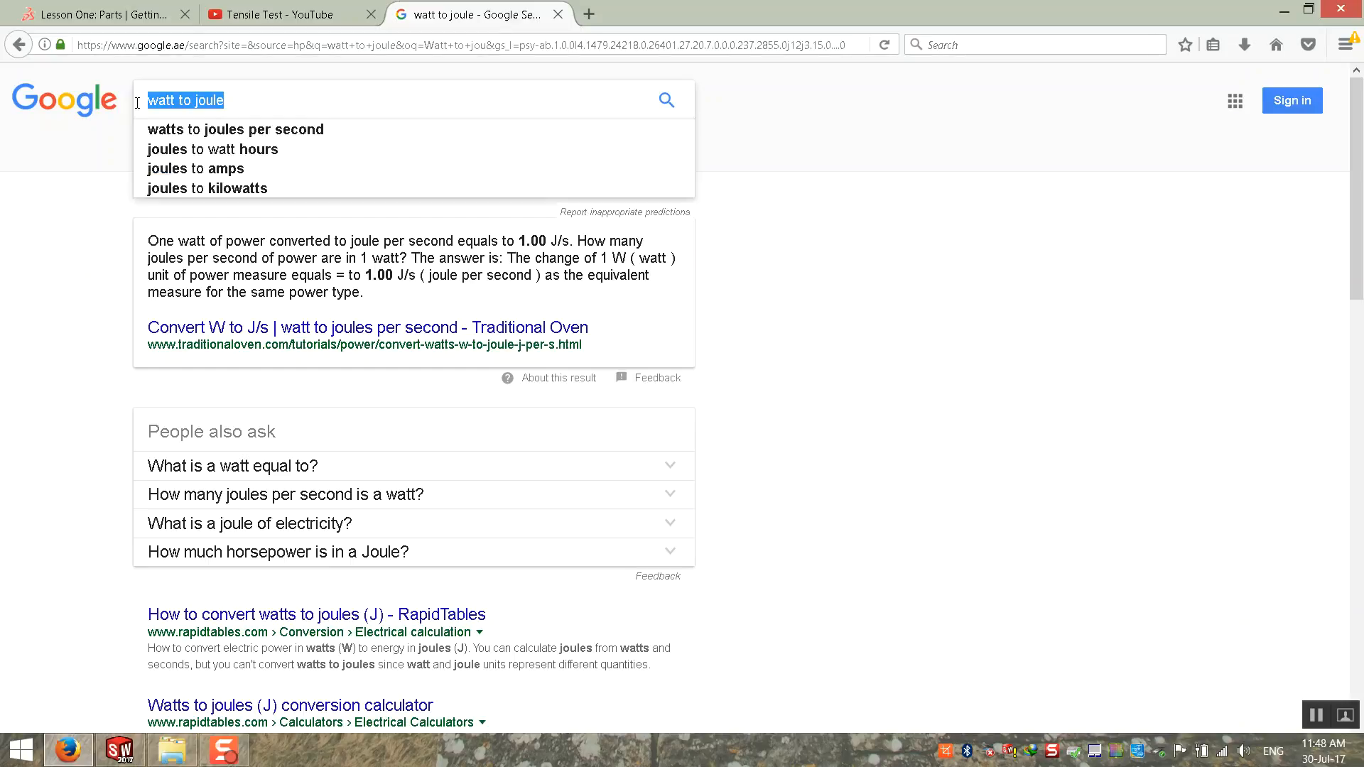
Step: Switch to File Explorer and open the WOA0008 folder on the General Storage (A:) drive
left_click(1284, 11)
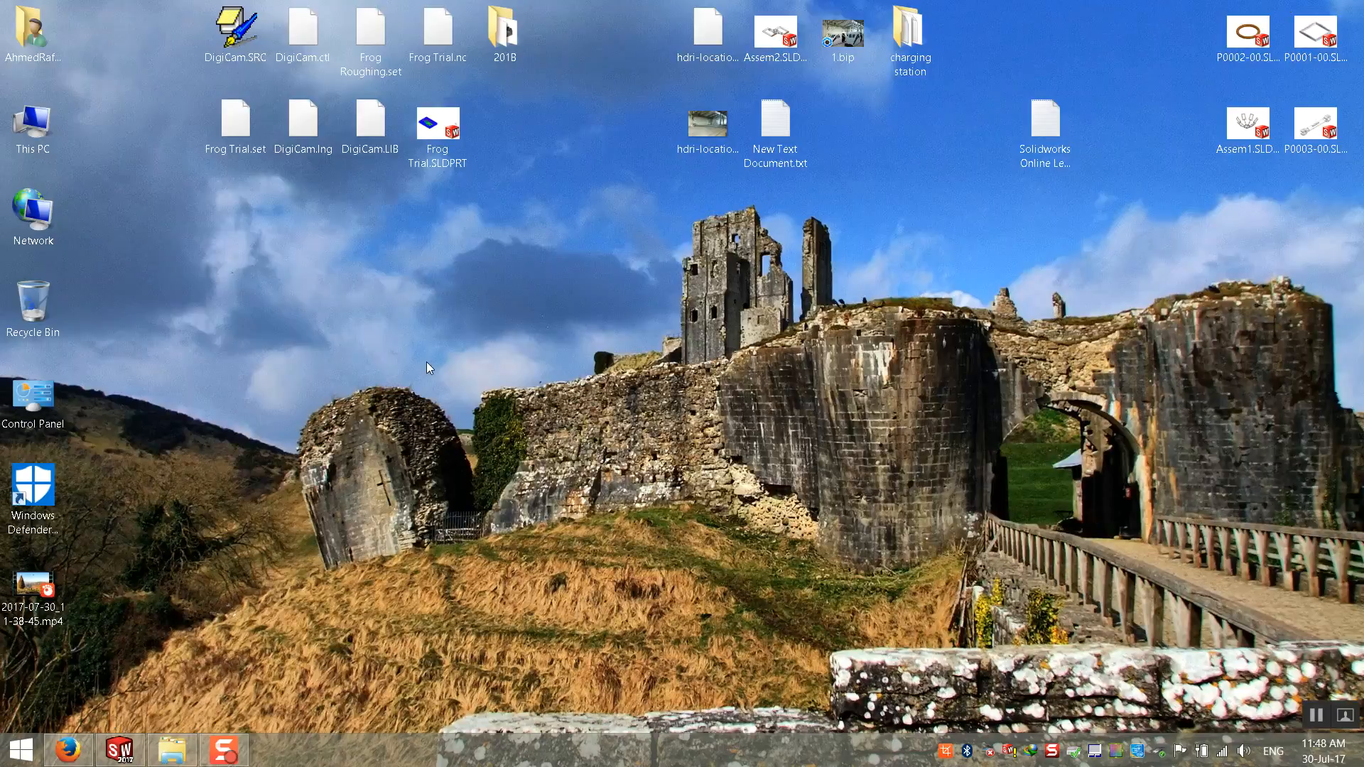
double_click(27, 135)
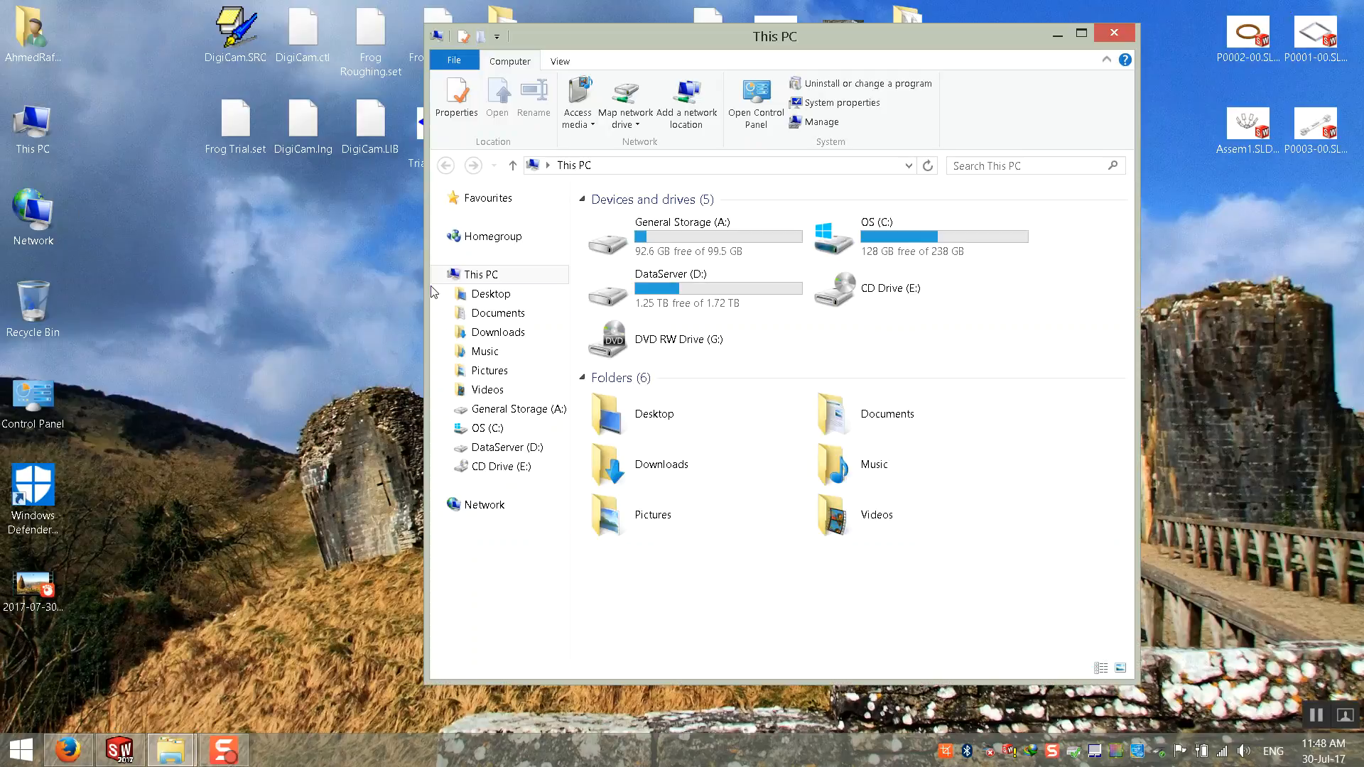
left_click(674, 233)
left_click(732, 292)
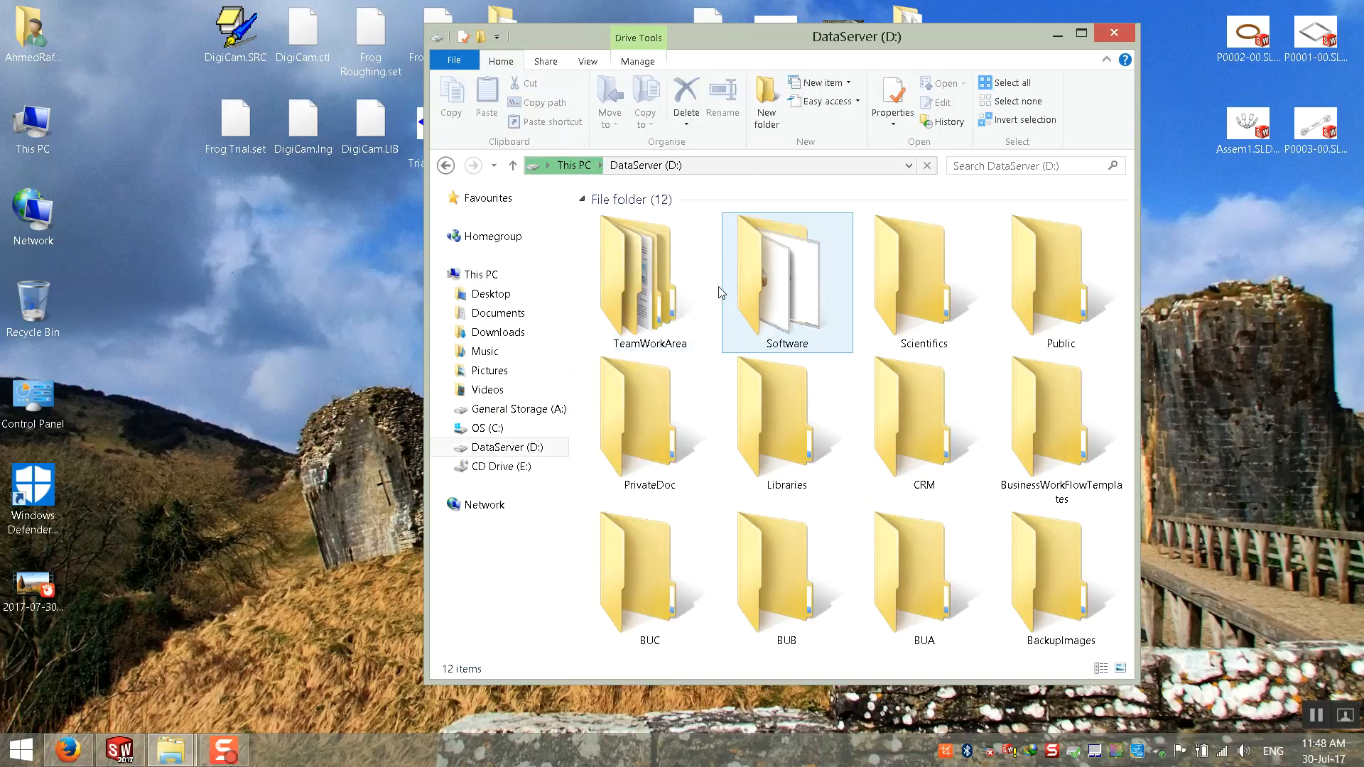
left_click(449, 168)
double_click(708, 226)
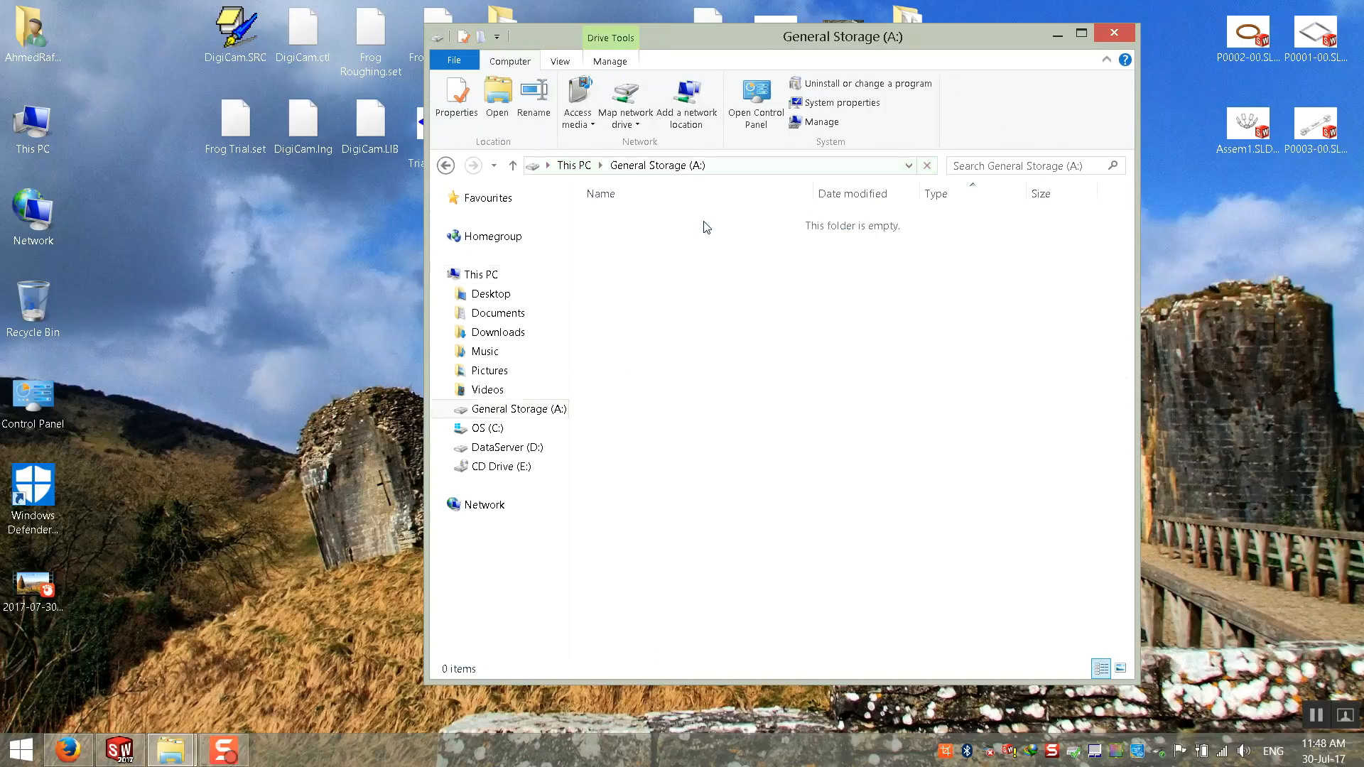
double_click(673, 297)
Step: Find 0003A-I01-TD0003.pdf among the PDF documents, open it to view its cover page, and close it
scroll(760, 377, "down", 10)
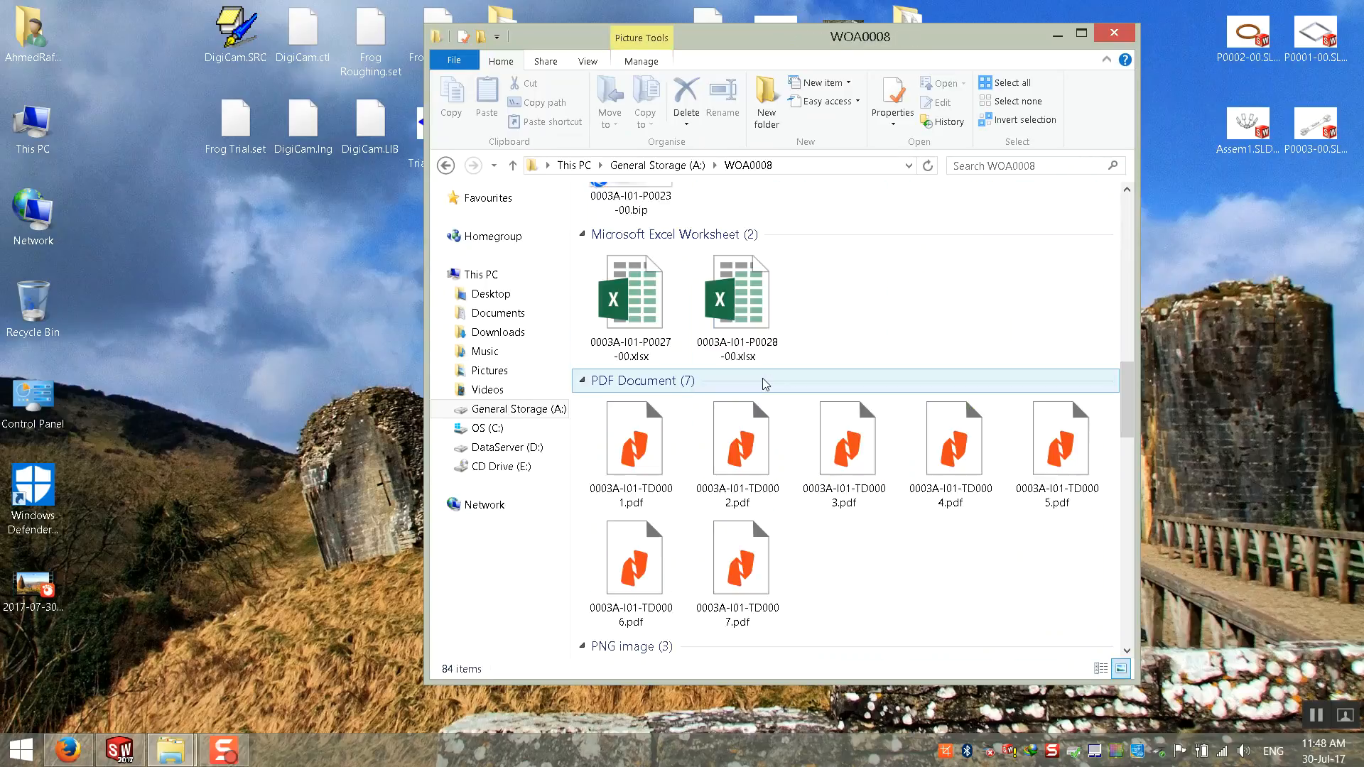
scroll(813, 525, "down", 3)
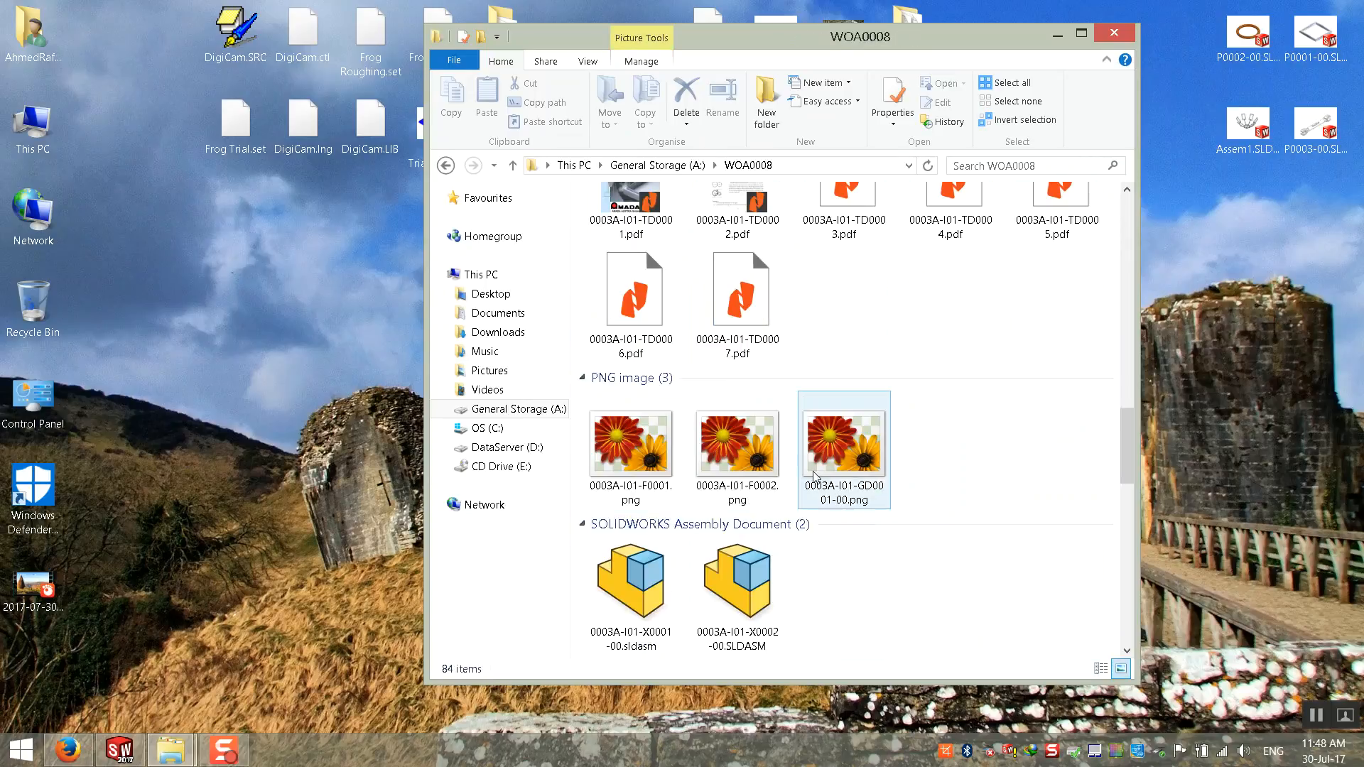
scroll(841, 364, "up", 3)
double_click(839, 365)
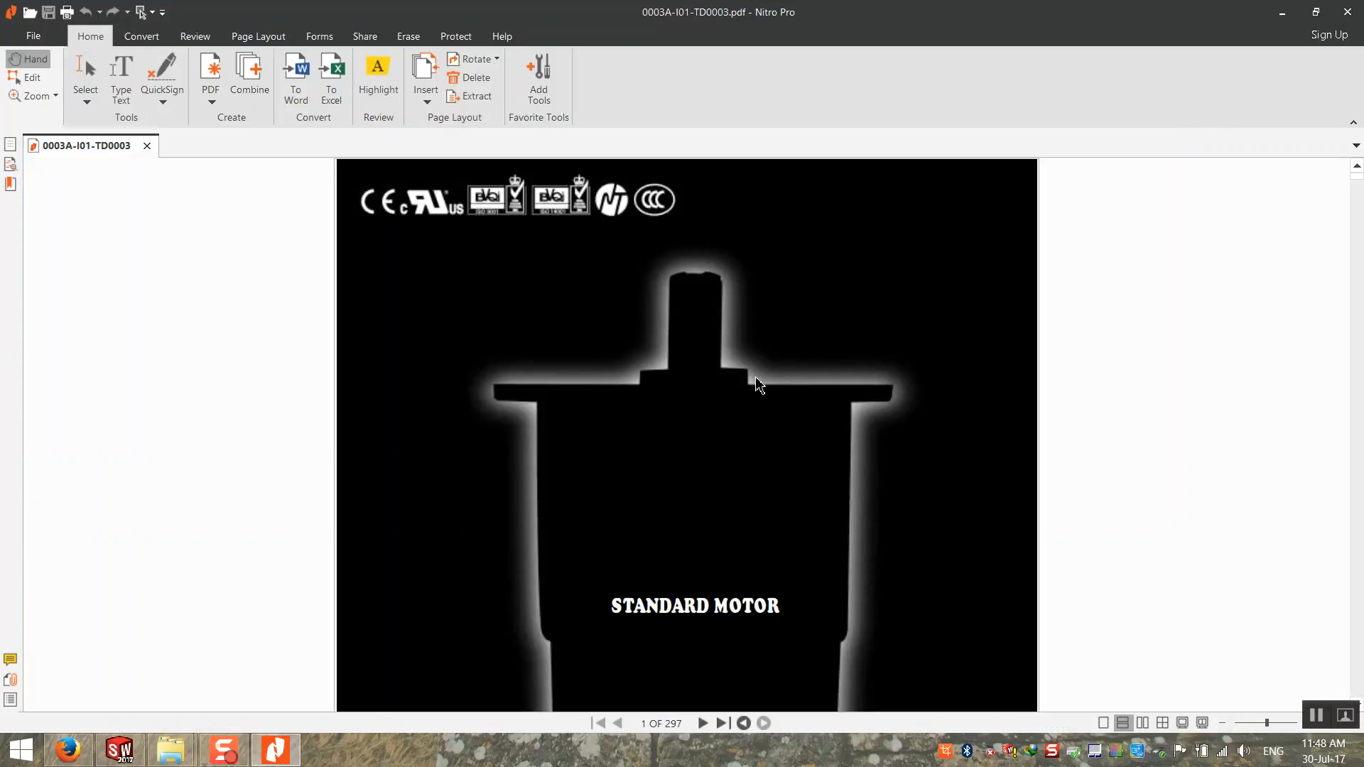
left_click(1348, 12)
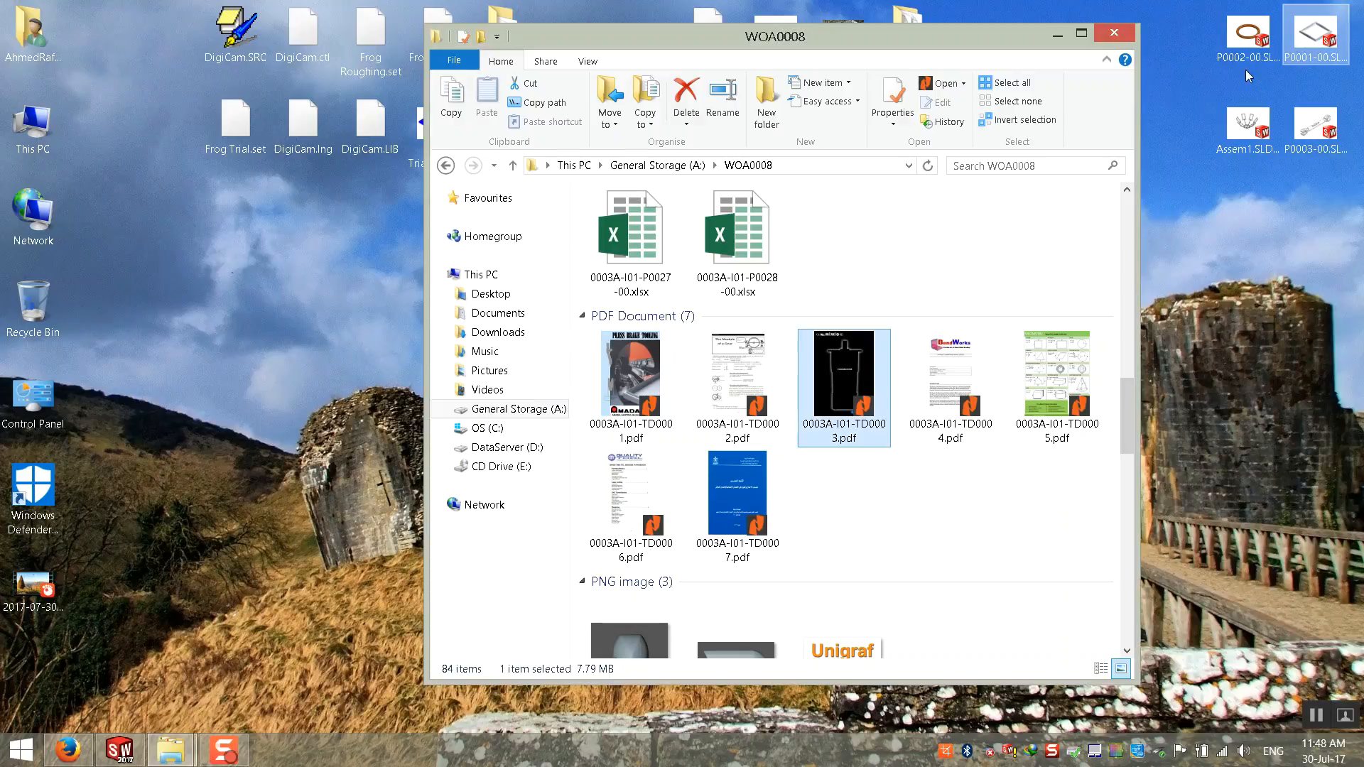
Step: Switch back to Firefox, search for "zd motors" and open the ZD-motors USA home page
left_click(68, 749)
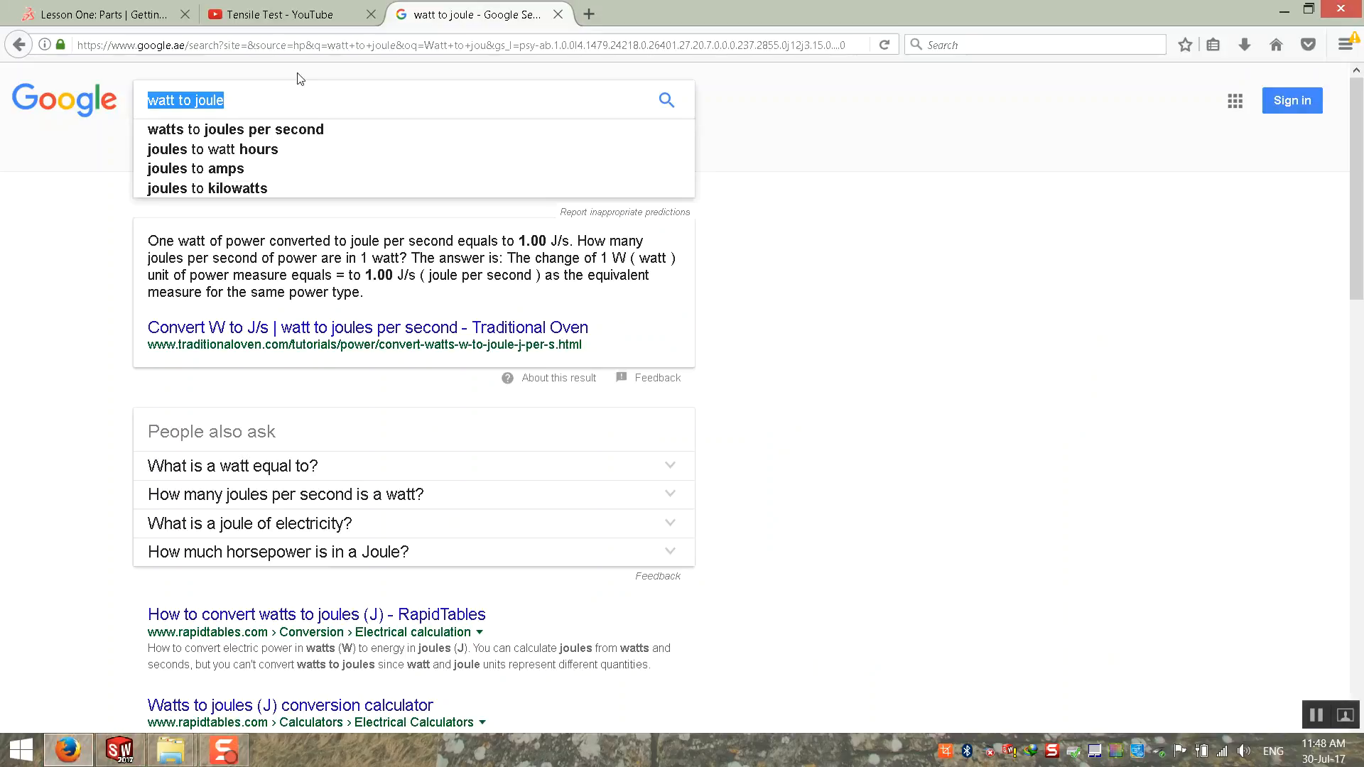
left_click_drag(405, 91, 52, 134)
type("ZD Motors")
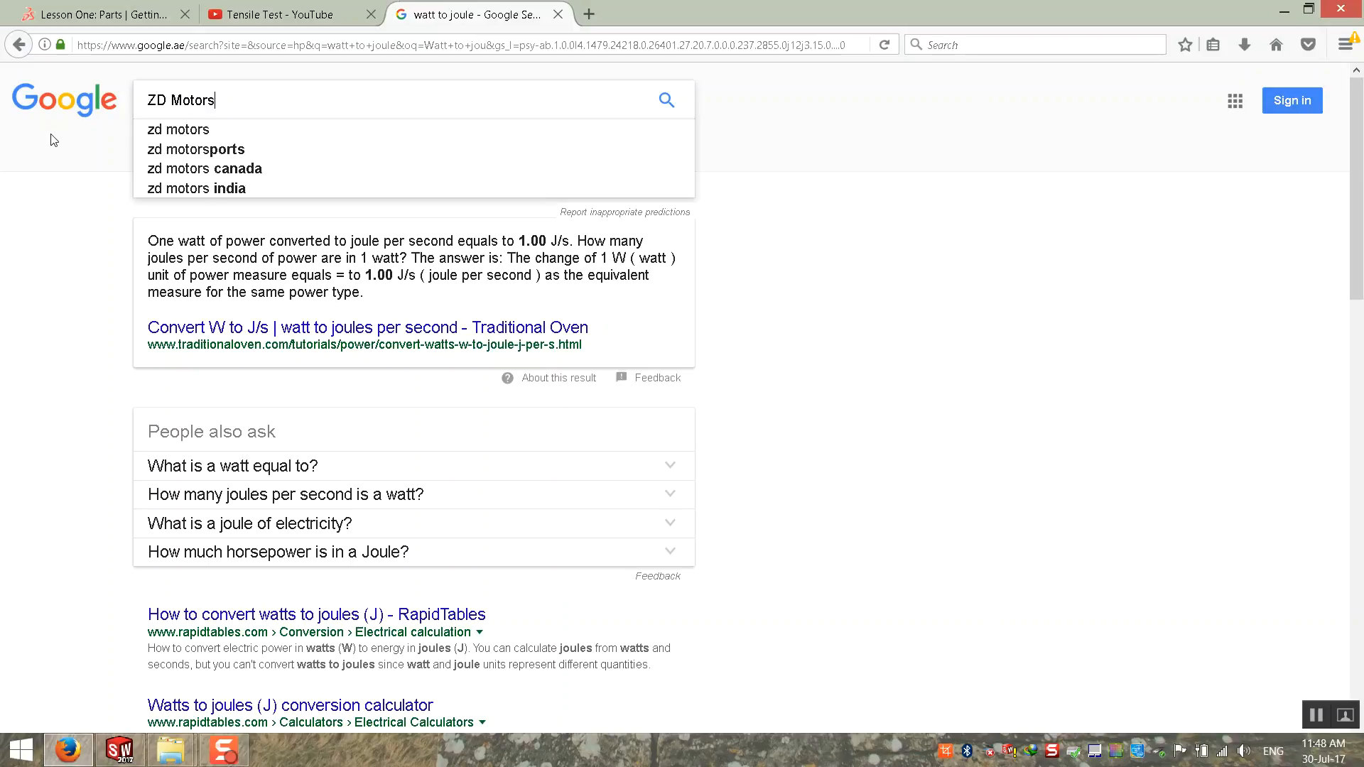
key("Down")
key("Return")
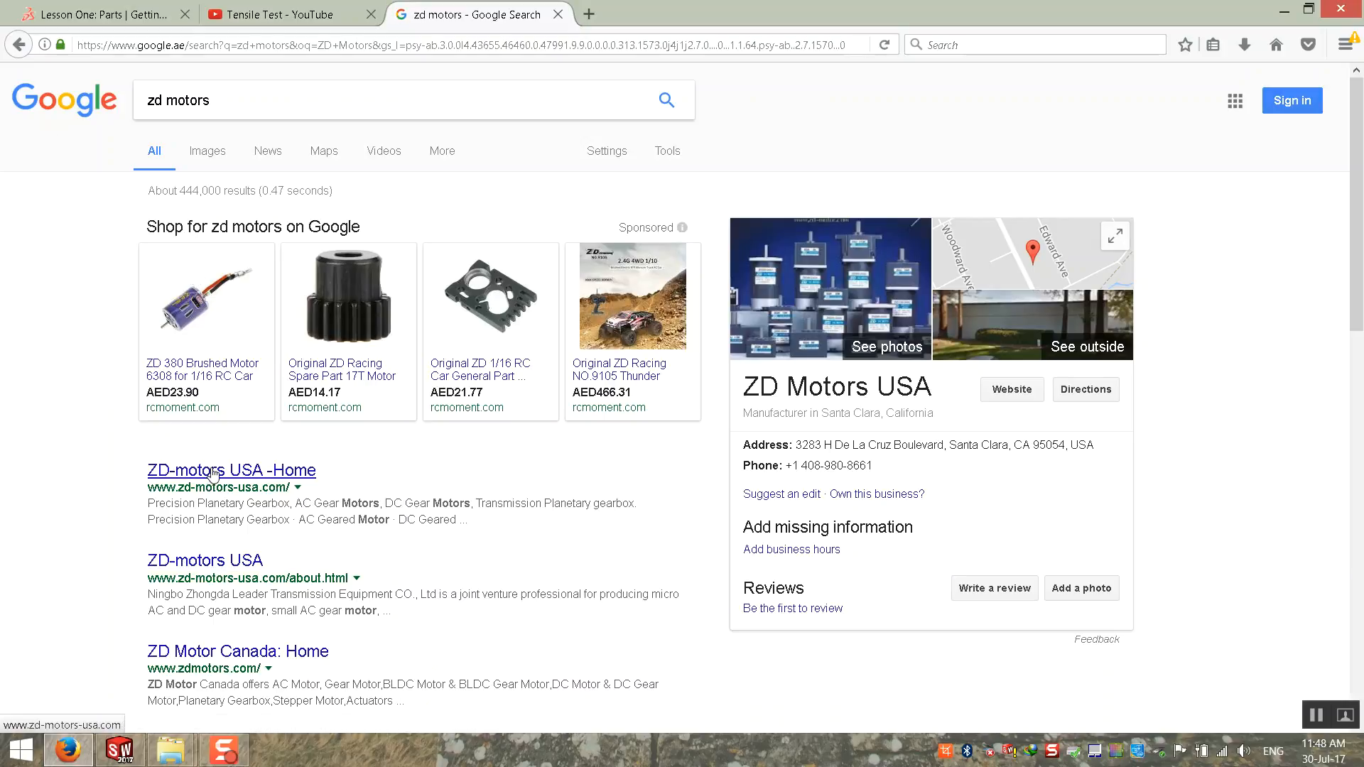
left_click(212, 472)
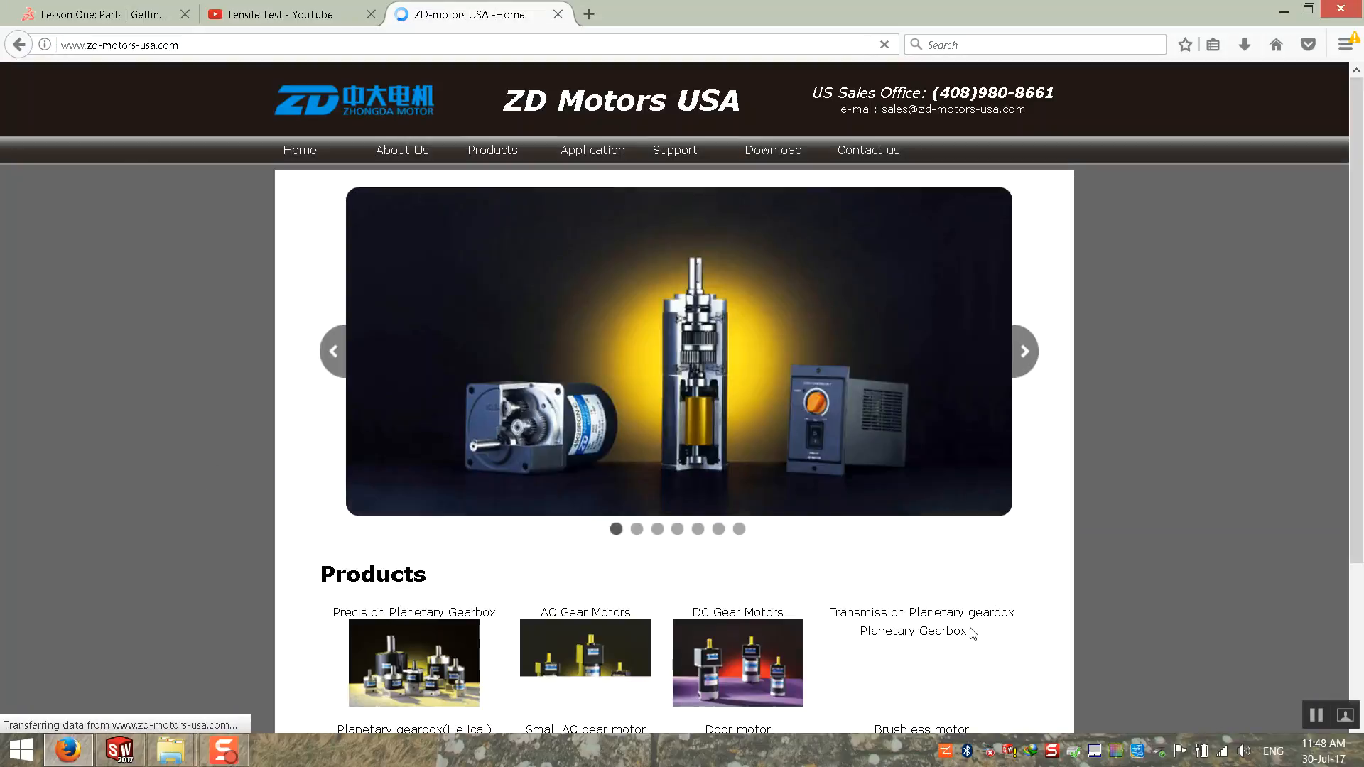
Step: Look over the product categories and open the Spur Gearheads with AC Motors page
scroll(574, 449, "down", 5)
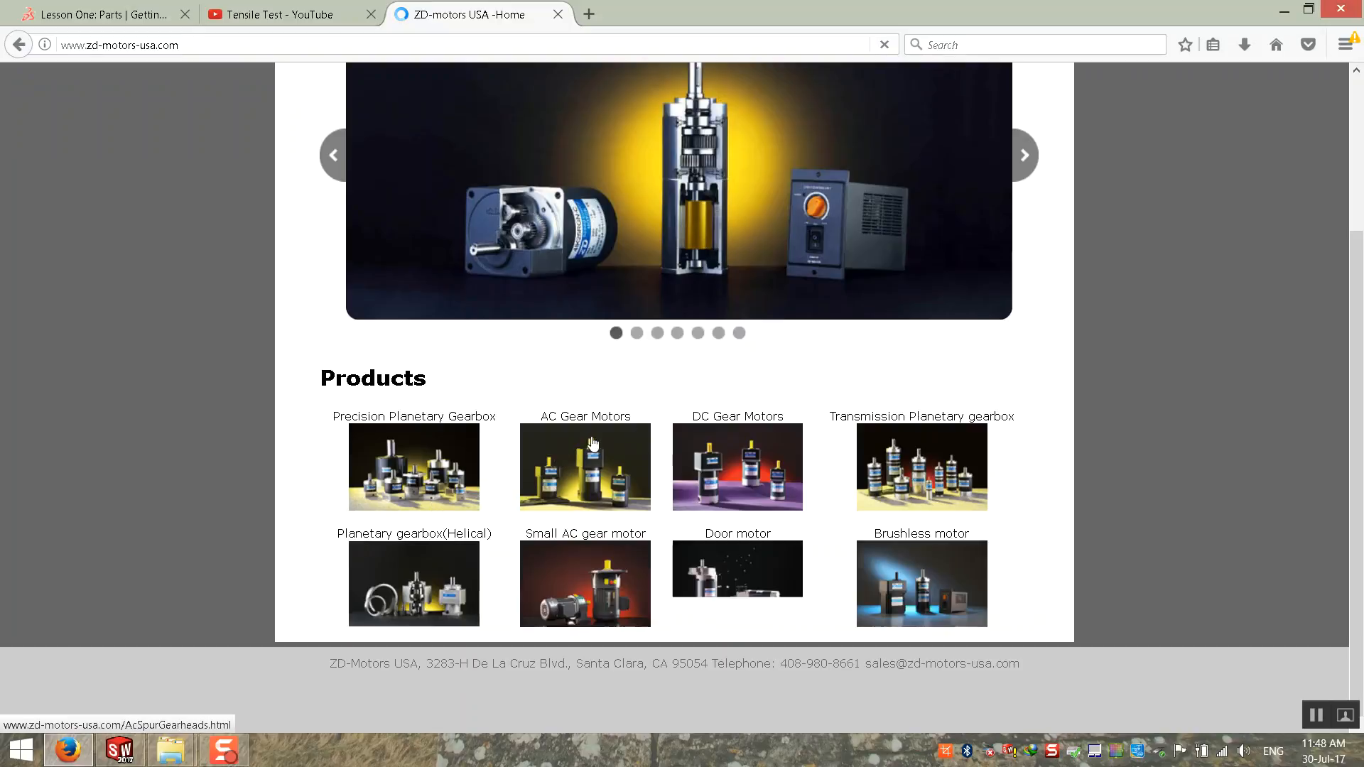
scroll(547, 440, "up", 5)
left_click(497, 149)
left_click(489, 184)
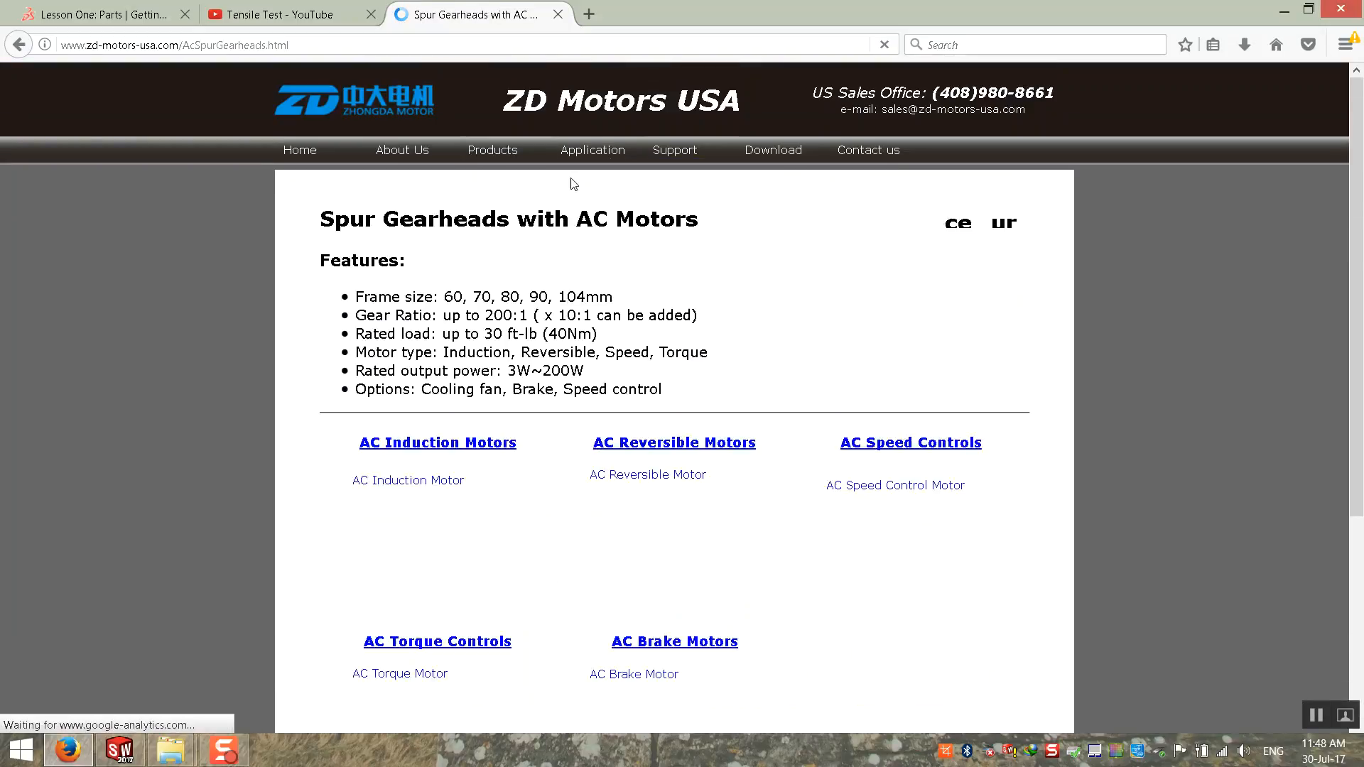
scroll(489, 365, "down", 2)
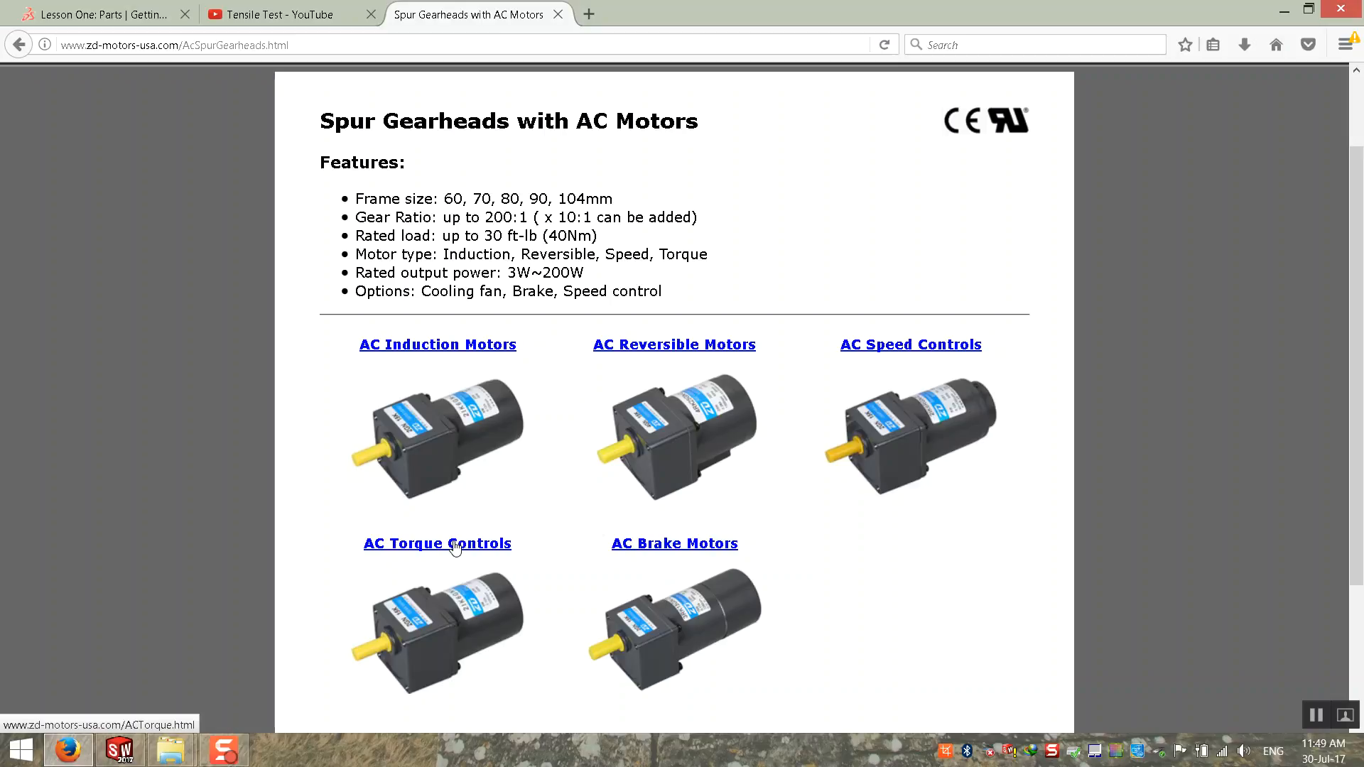
left_click_drag(141, 45, 338, 44)
key("BackSpace")
key("BackSpace")
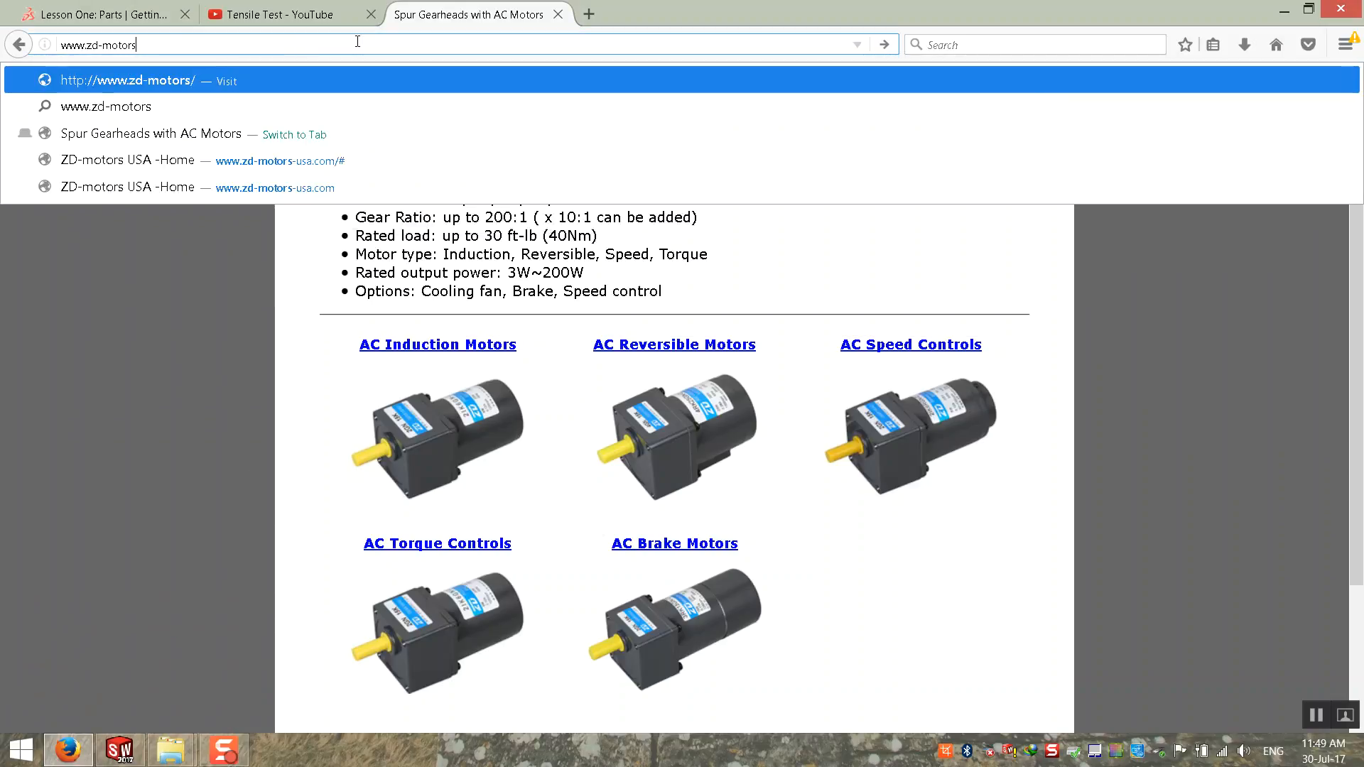
type(".com")
key("Return")
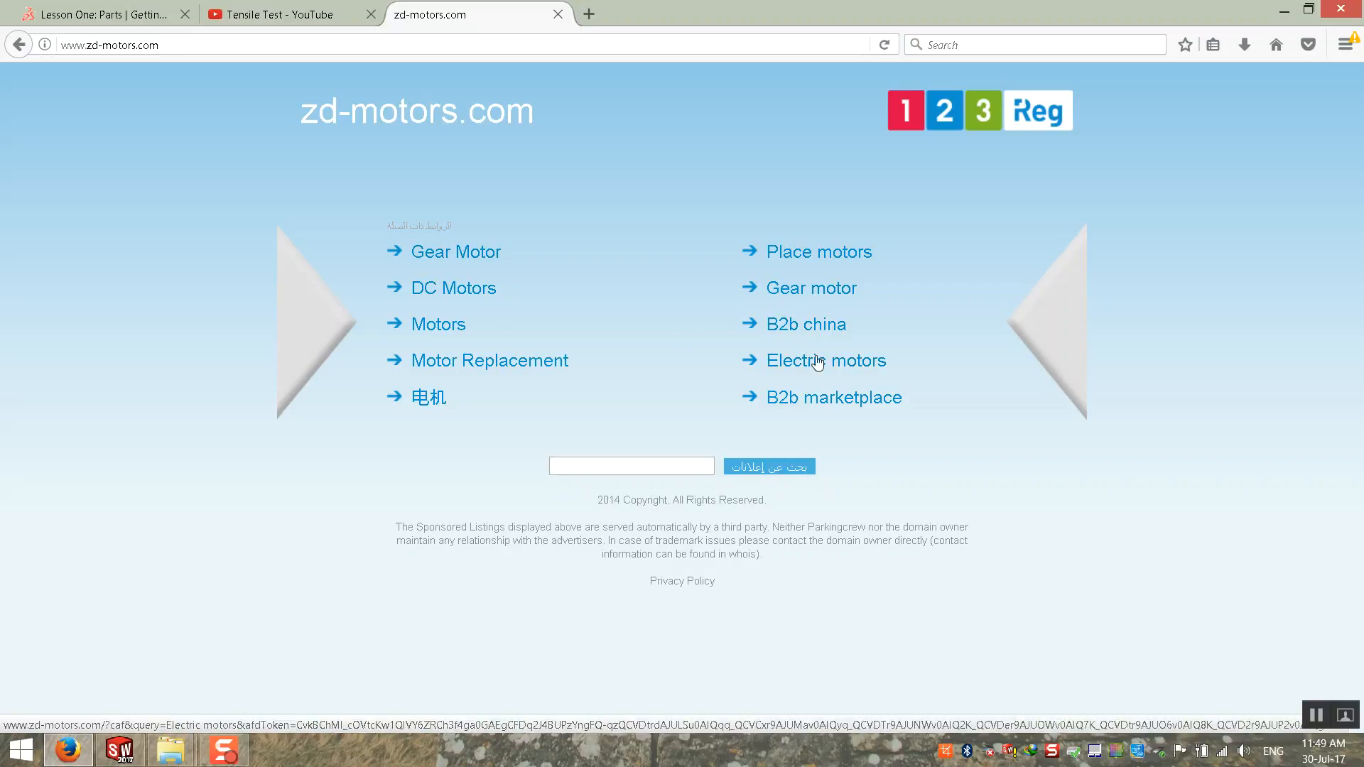
Step: View the DC Motors links on zd-motors.com and return to the Spur Gearheads with AC Motors page
left_click(425, 292)
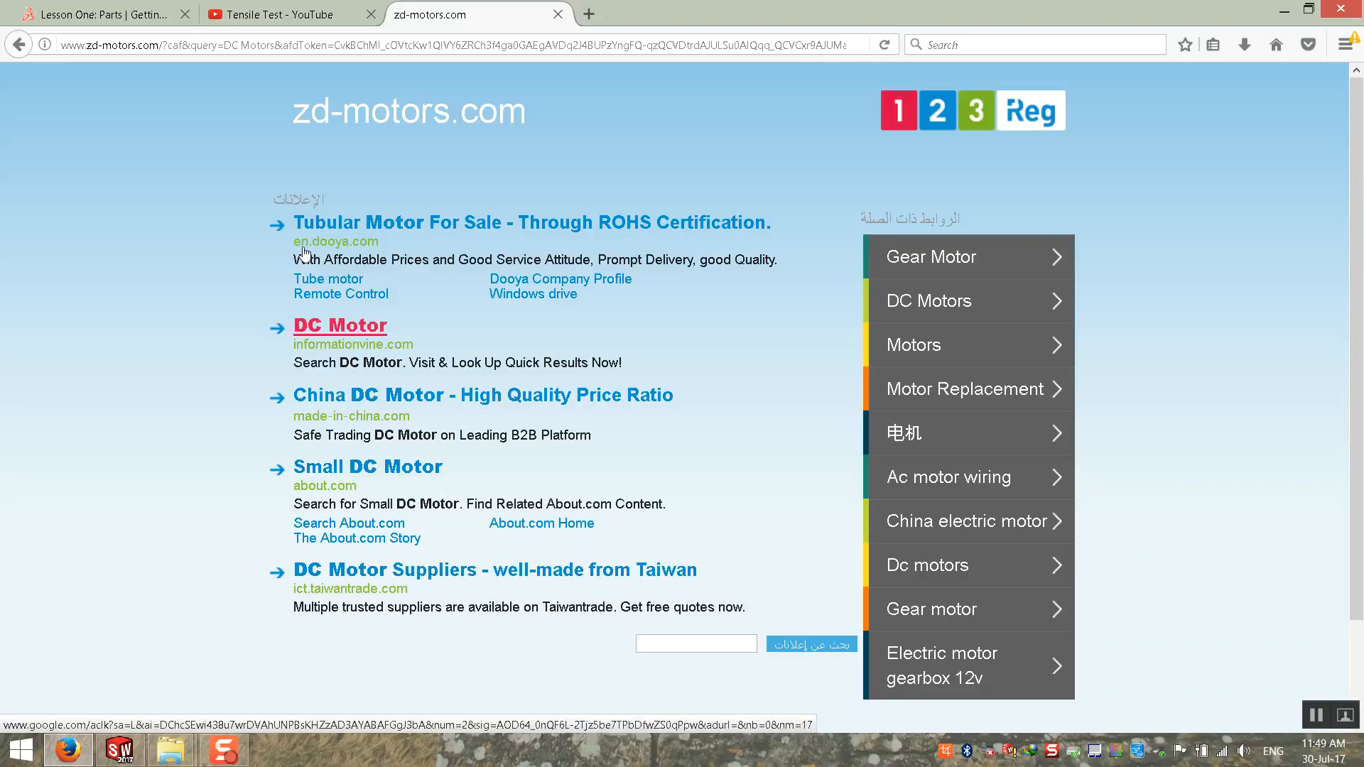
left_click(19, 45)
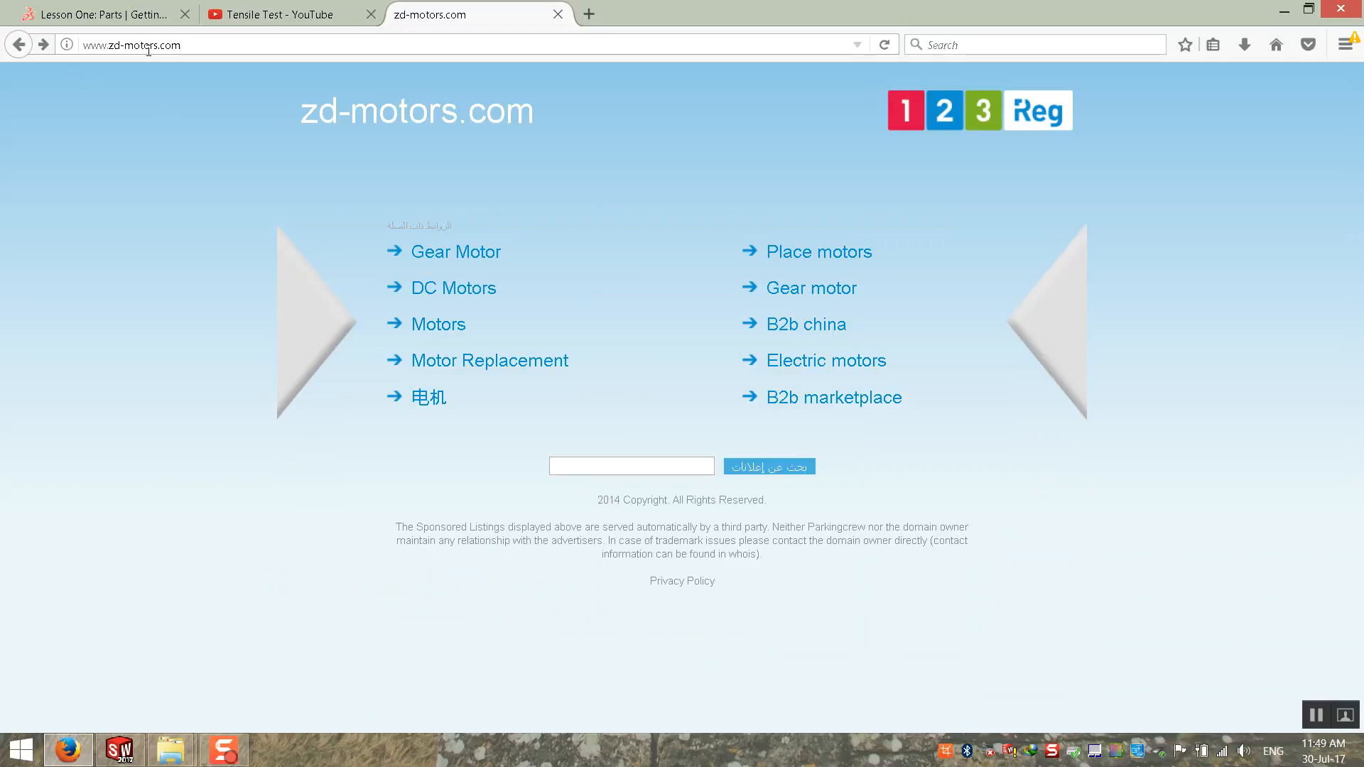
left_click(19, 44)
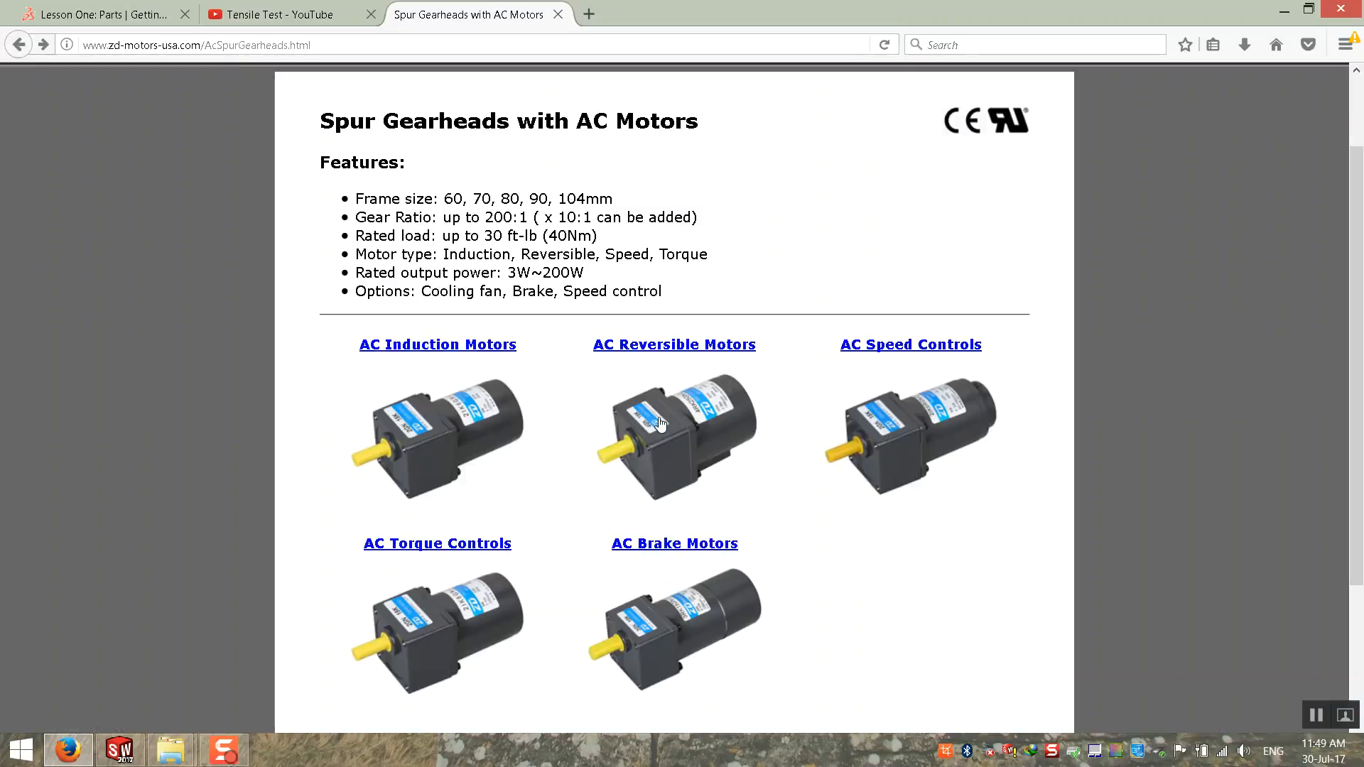
Step: Leave the AC Brake Motors page and open the AC Induction Motors page instead
left_click(675, 545)
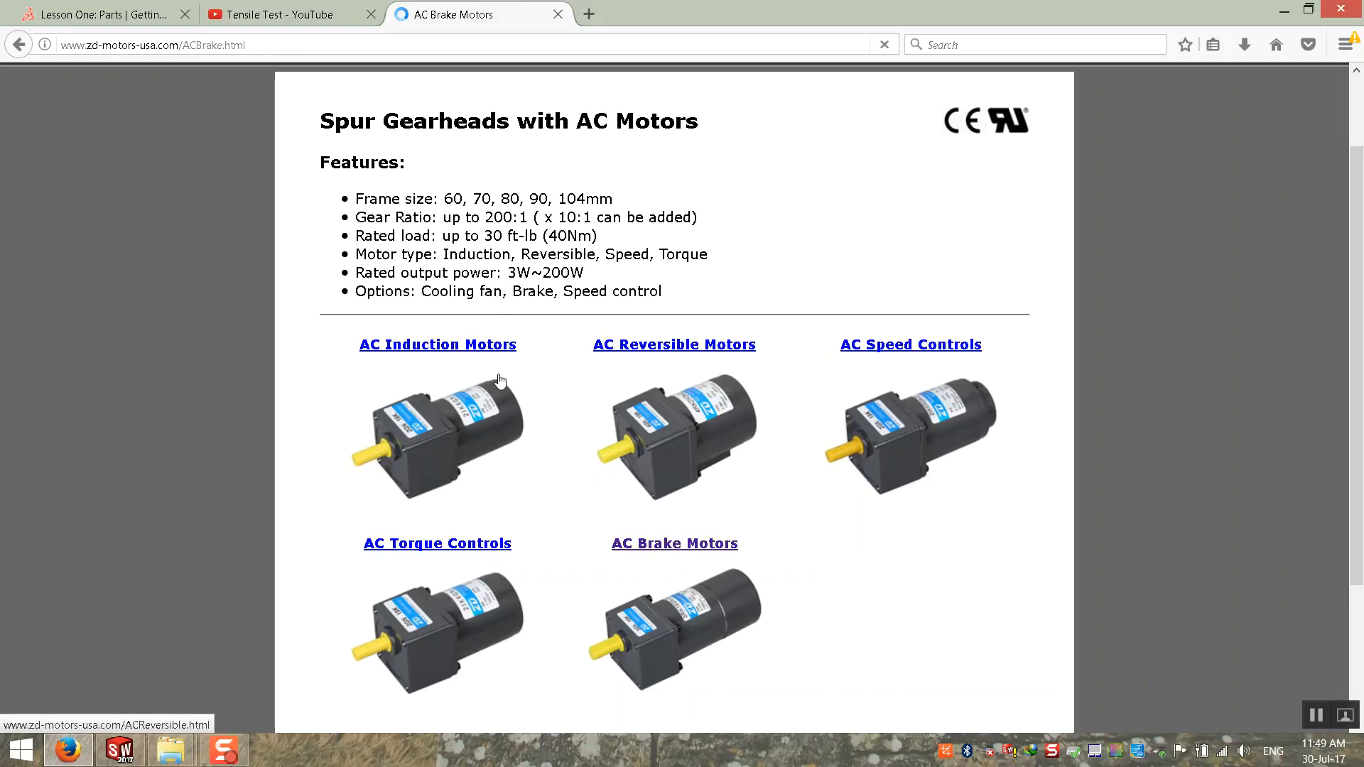
left_click(19, 45)
left_click(401, 345)
Step: Examine the induction motor specification tables for the frame sizes from 60 mm to 104 mm
scroll(447, 429, "down", 3)
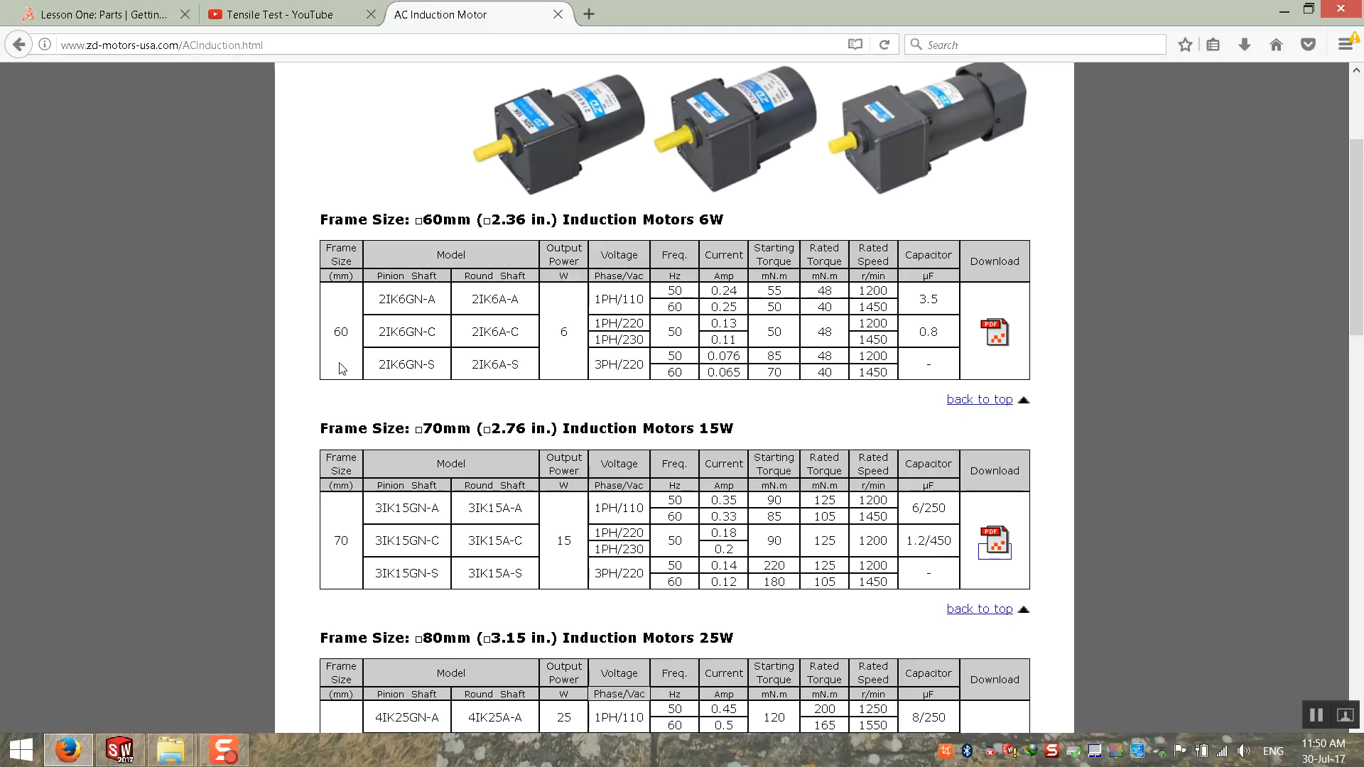
scroll(390, 594, "down", 7)
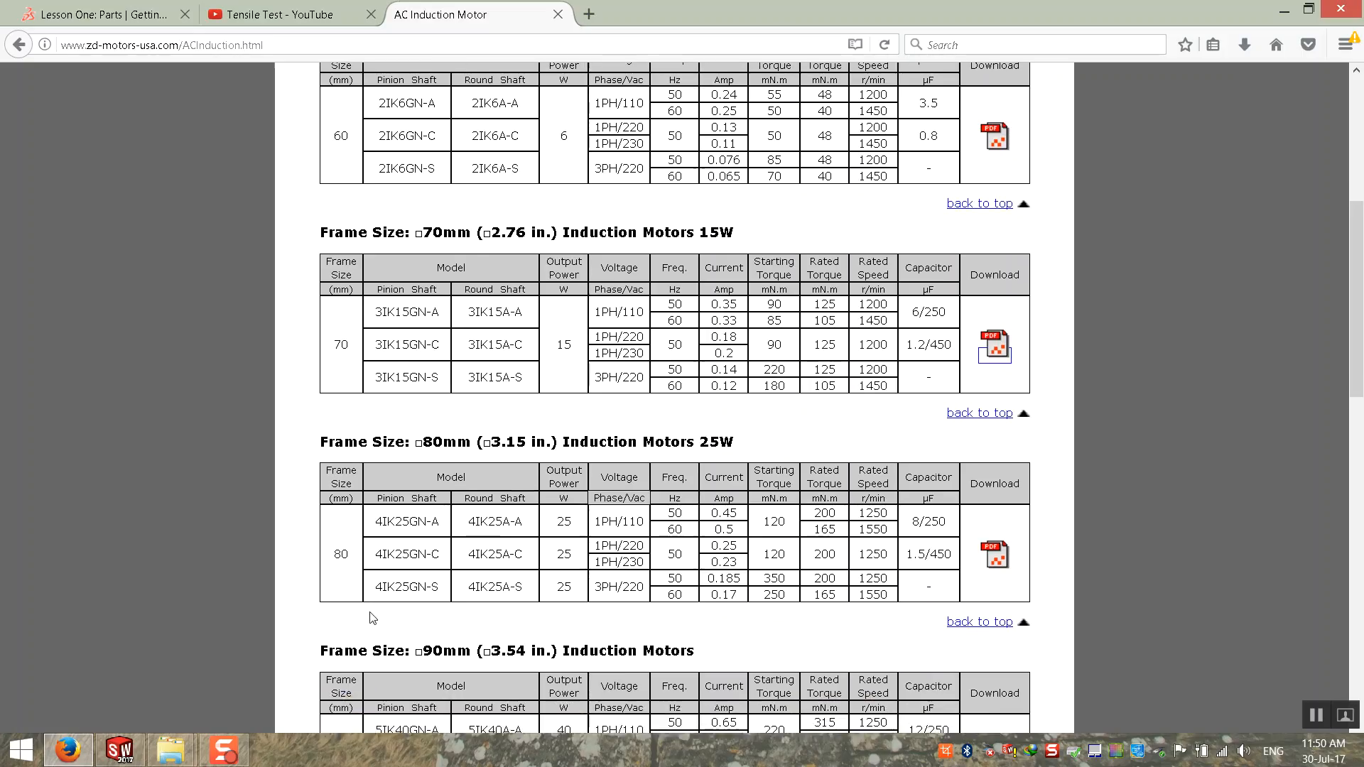
scroll(367, 601, "down", 3)
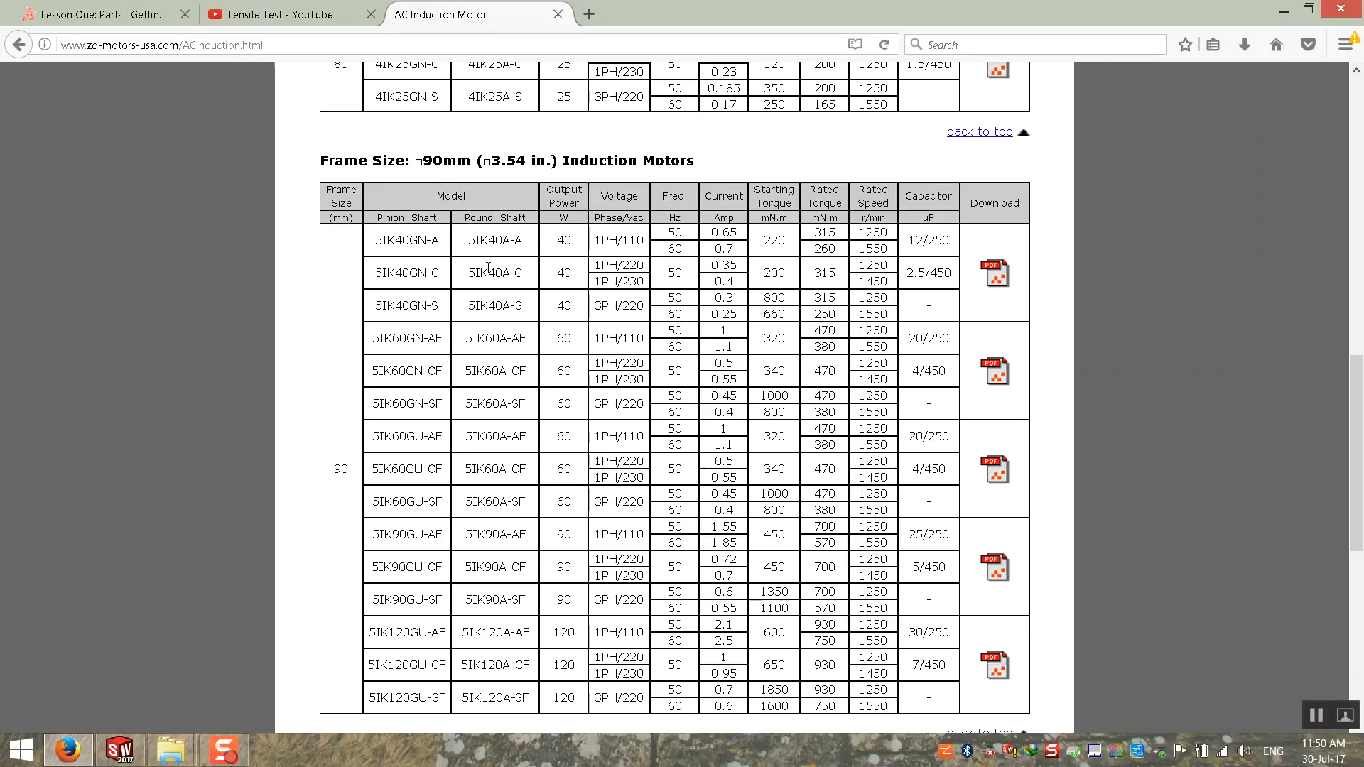
scroll(496, 384, "down", 5)
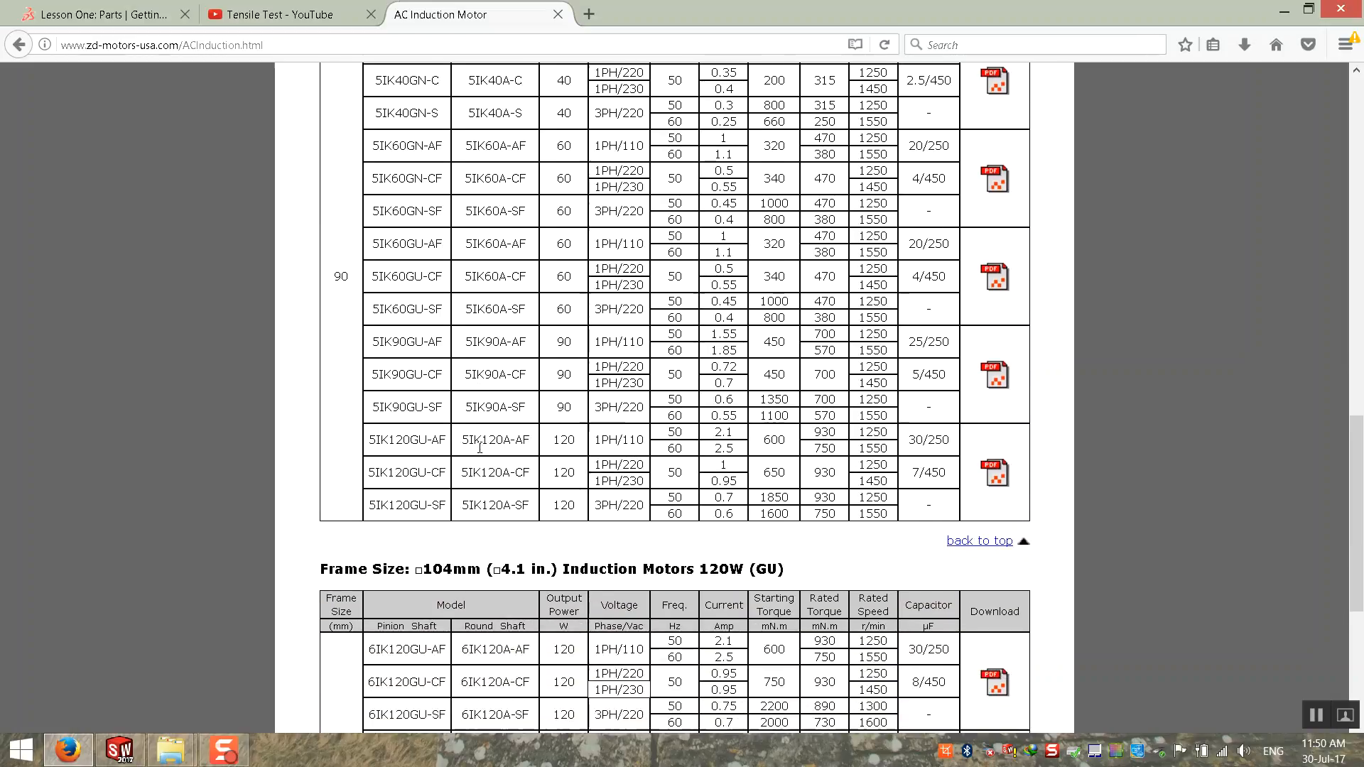
scroll(481, 453, "up", 10)
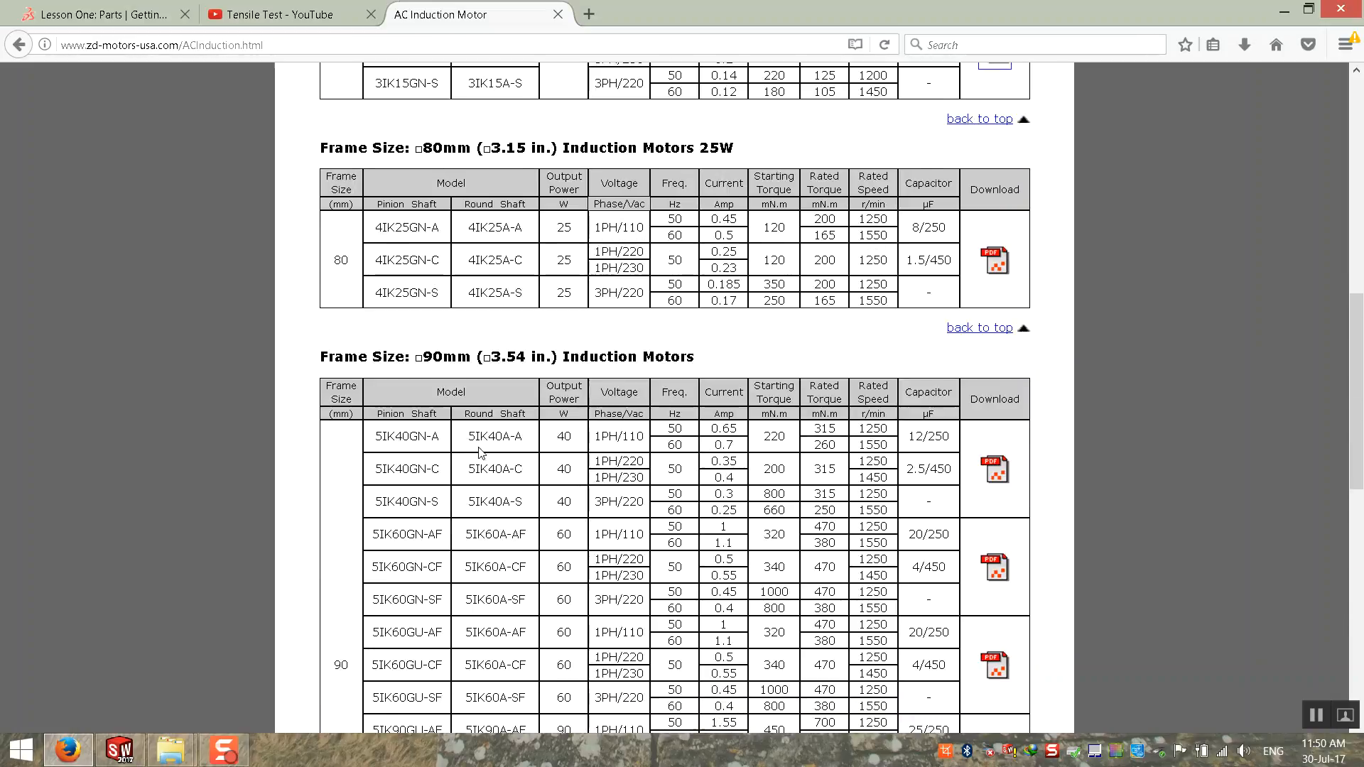
scroll(481, 453, "down", 3)
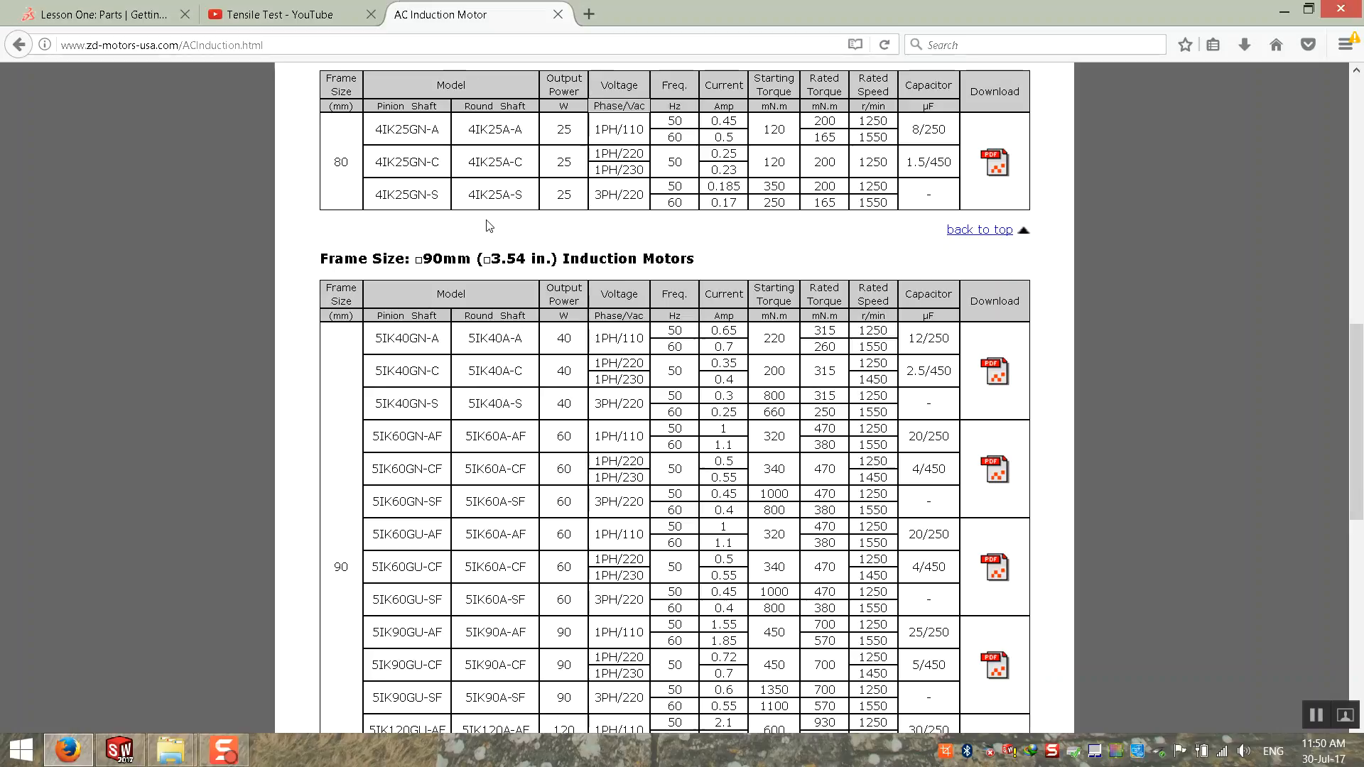
Step: Examine the 5IK40GN-C row in the 90 mm frame table, including its starting torque and the torque unit
scroll(561, 393, "down", 3)
scroll(561, 393, "up", 3)
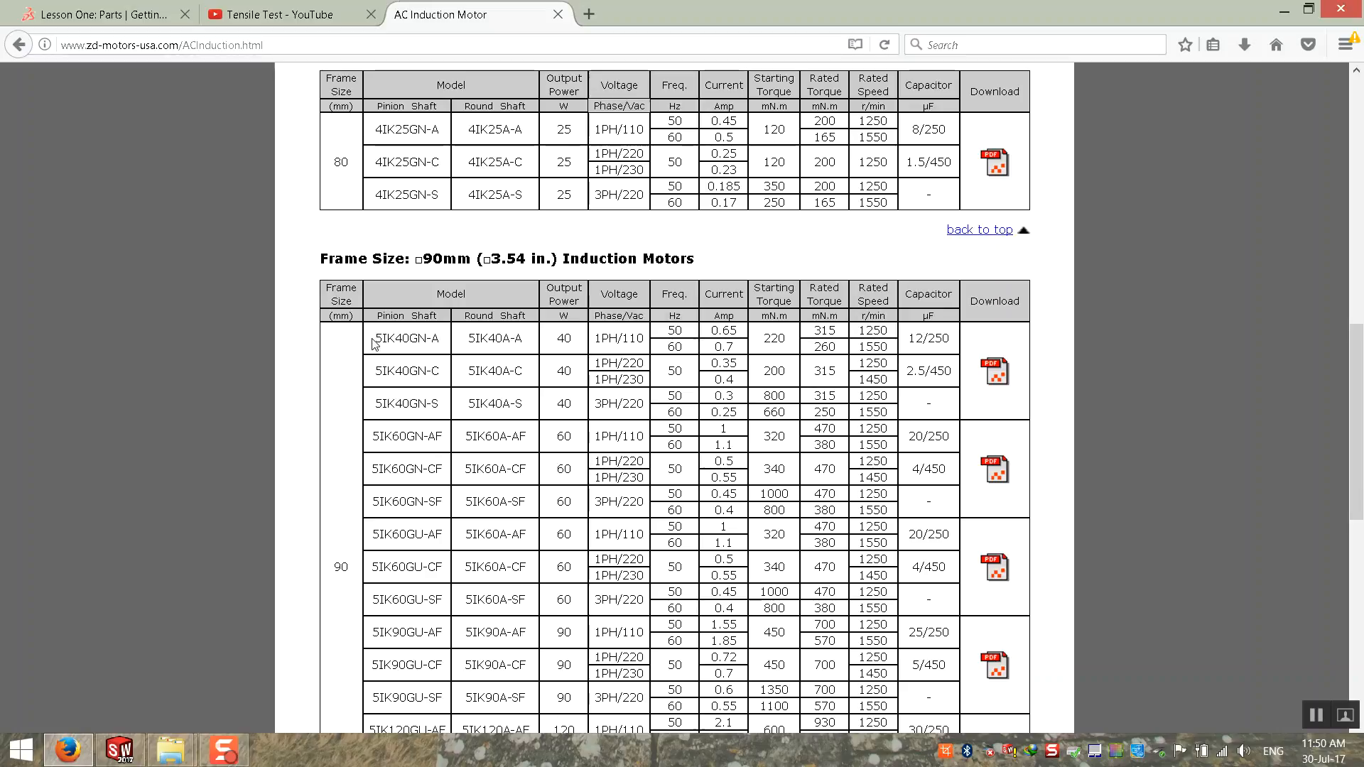
left_click_drag(377, 343, 437, 339)
left_click_drag(377, 371, 945, 378)
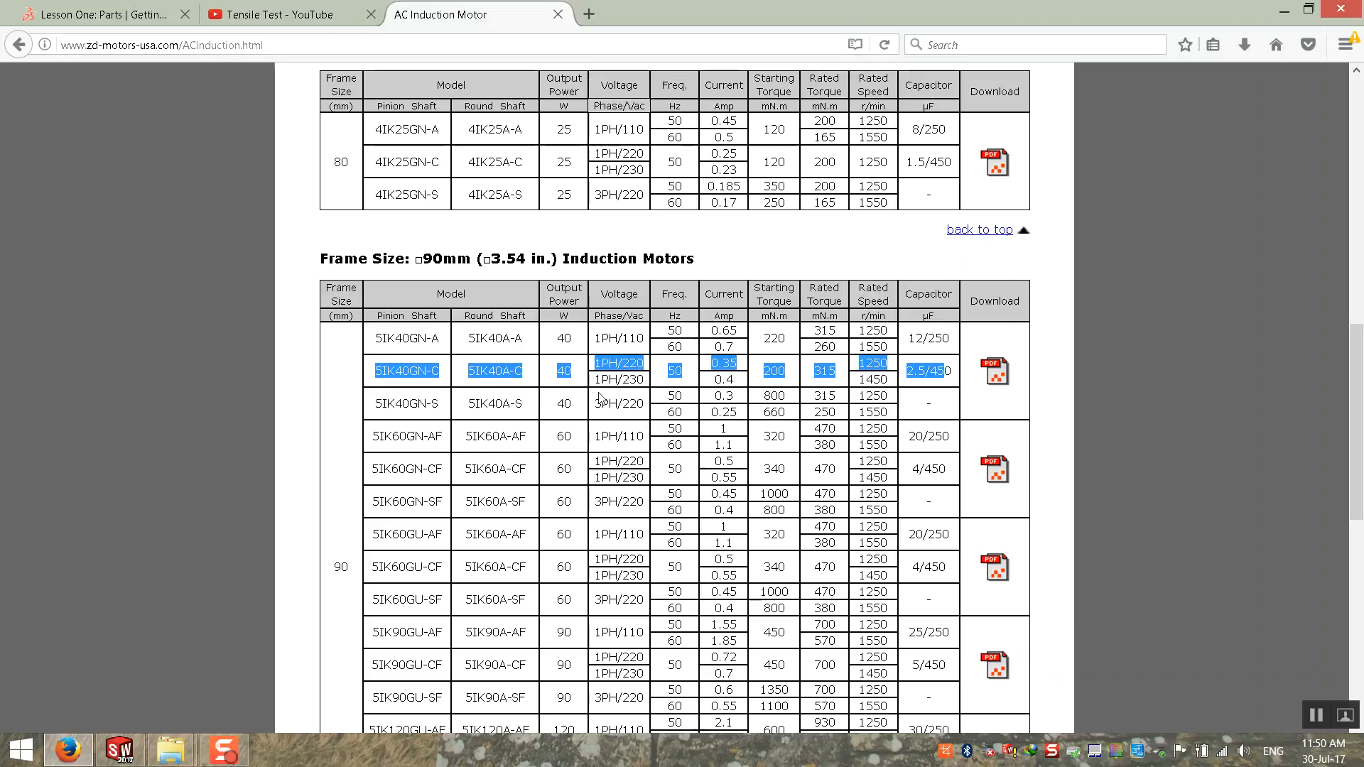
left_click(652, 393)
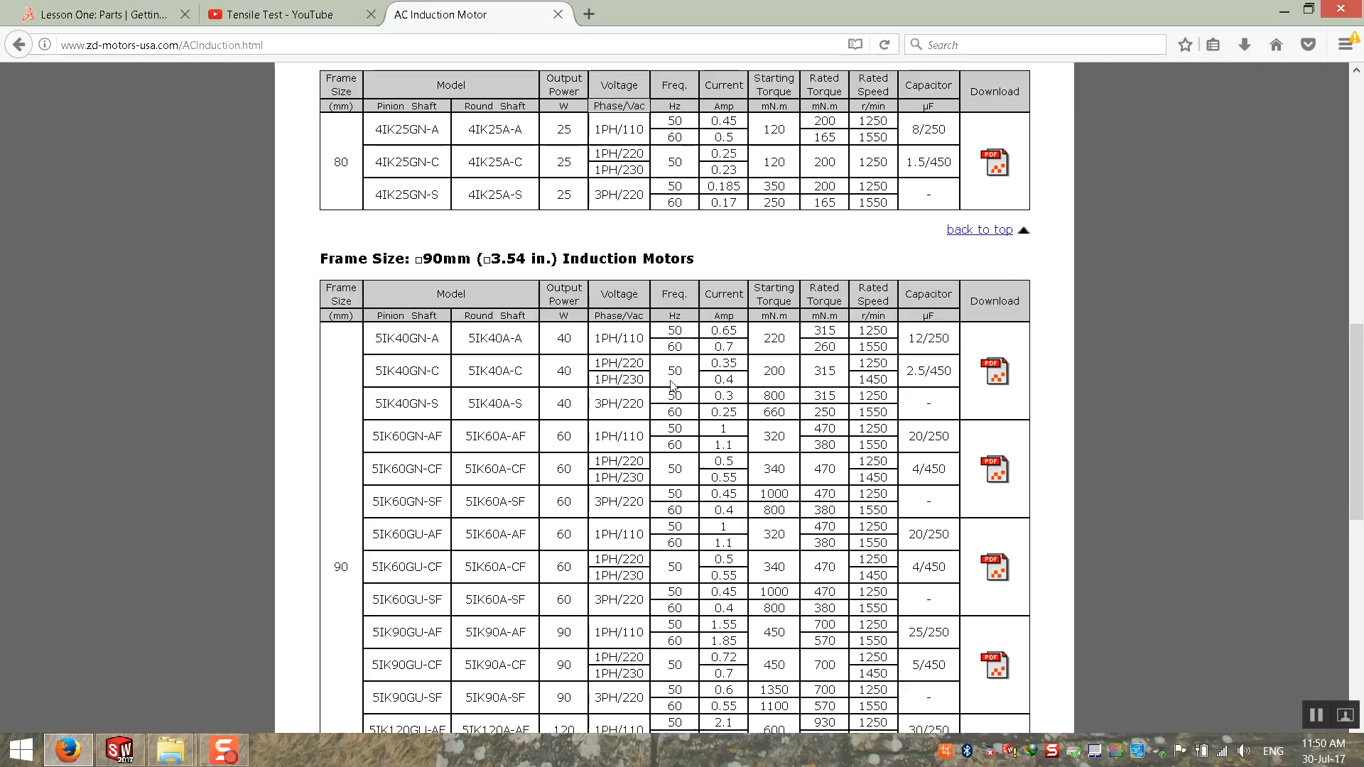
double_click(767, 373)
left_click_drag(762, 317, 781, 314)
left_click(782, 317)
Step: Open google.com in a new browser tab
key("ctrl+t")
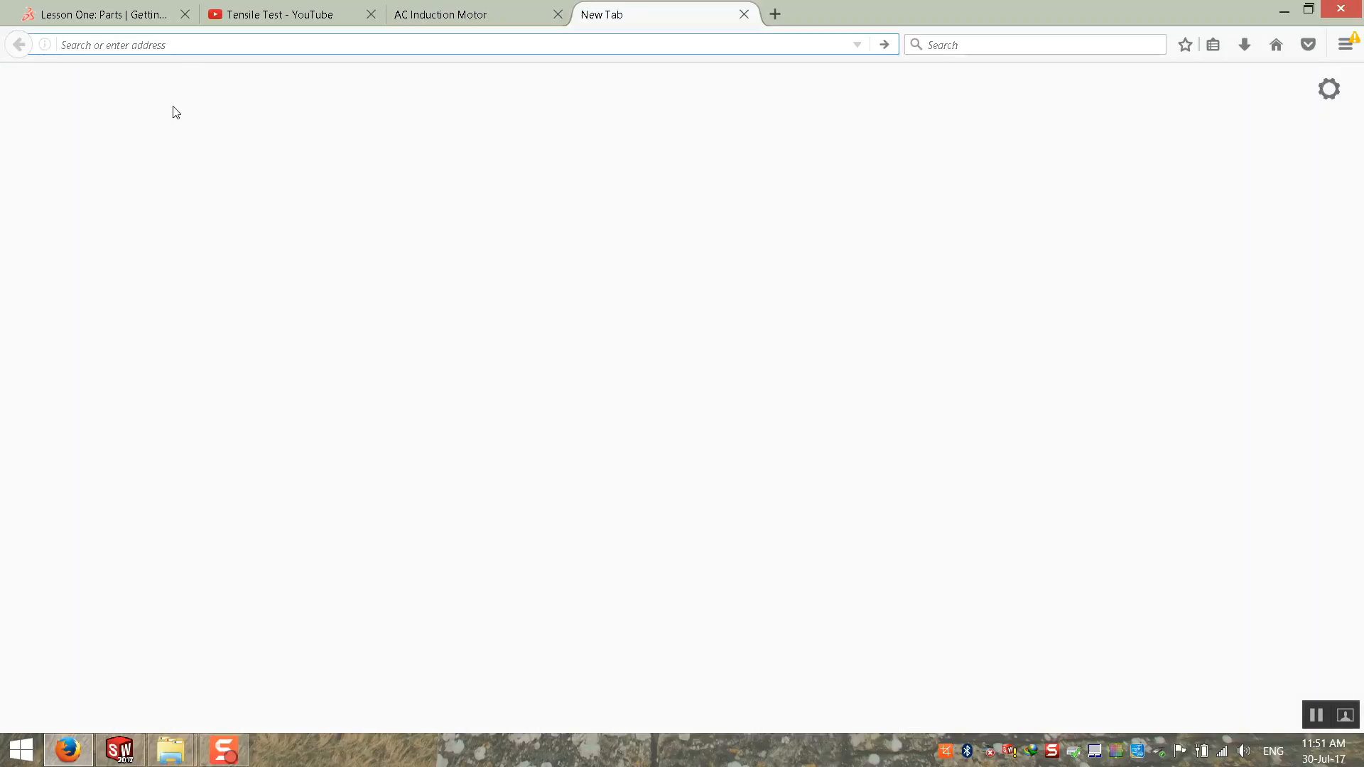
type("google.com/")
key("Return")
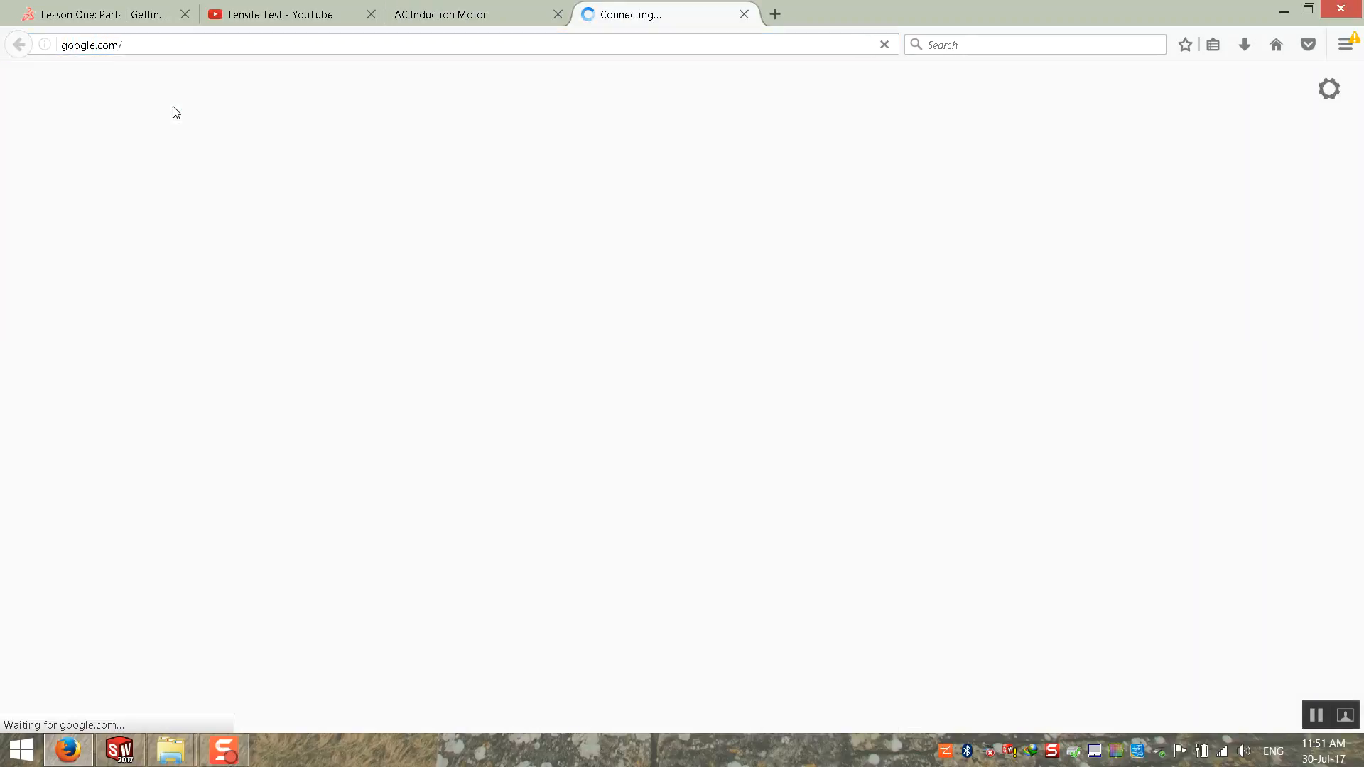
Step: Search Google for the torque unit conversion "mn.m to kgf.cm"
type("m")
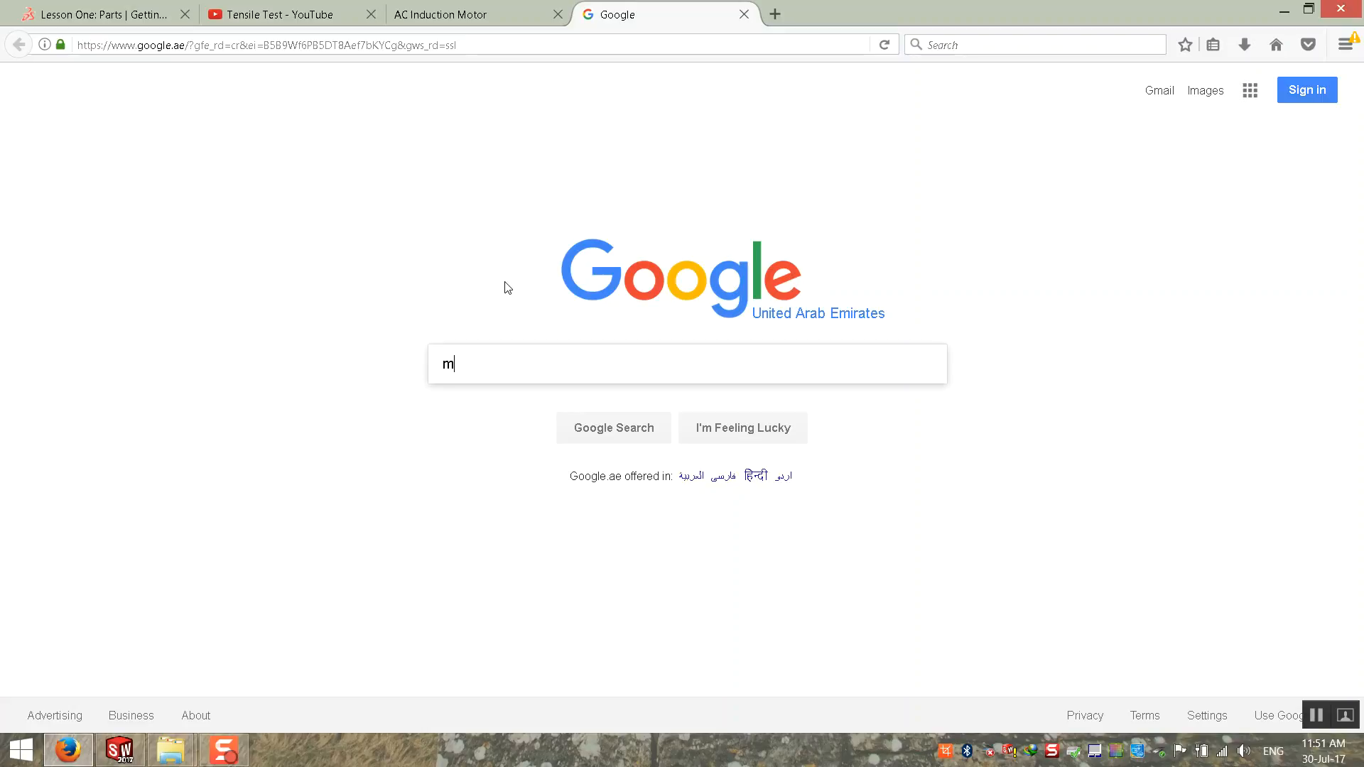
type("n.m")
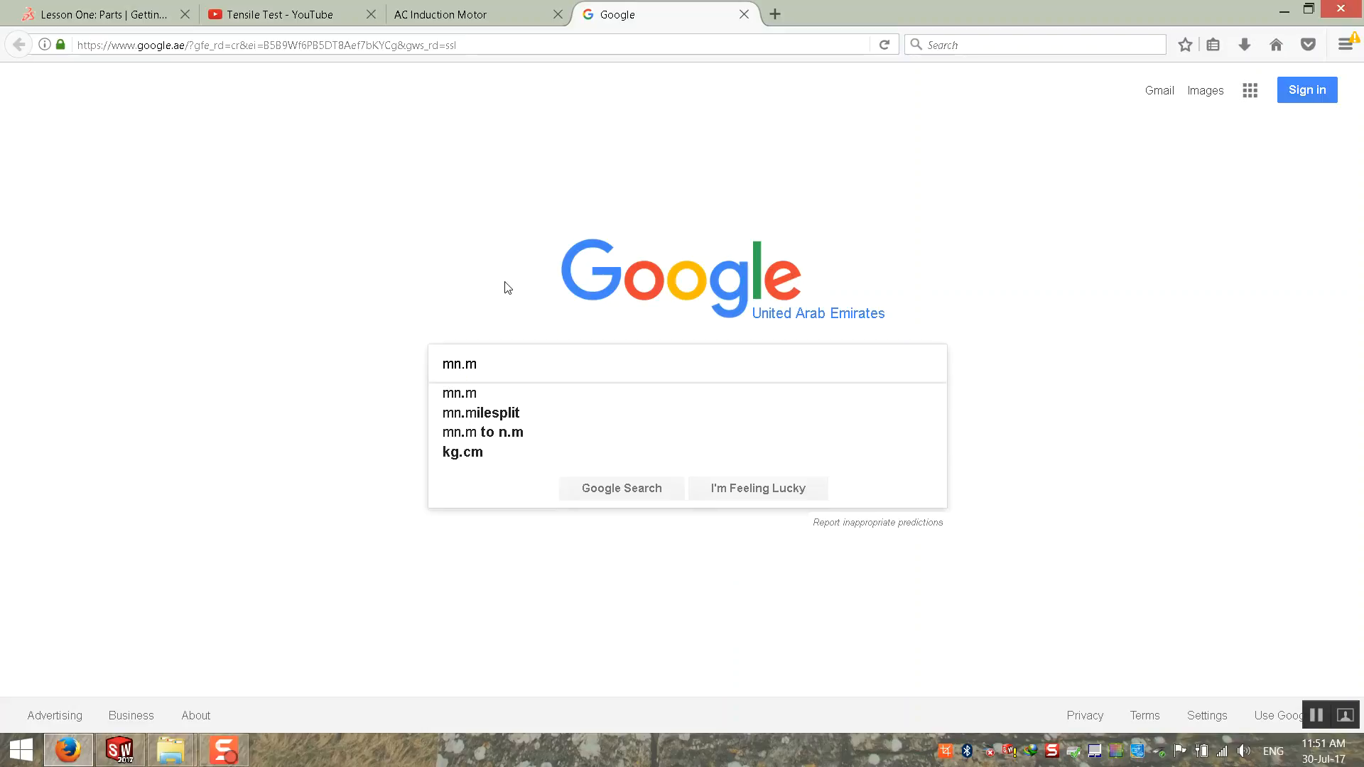
type(" to")
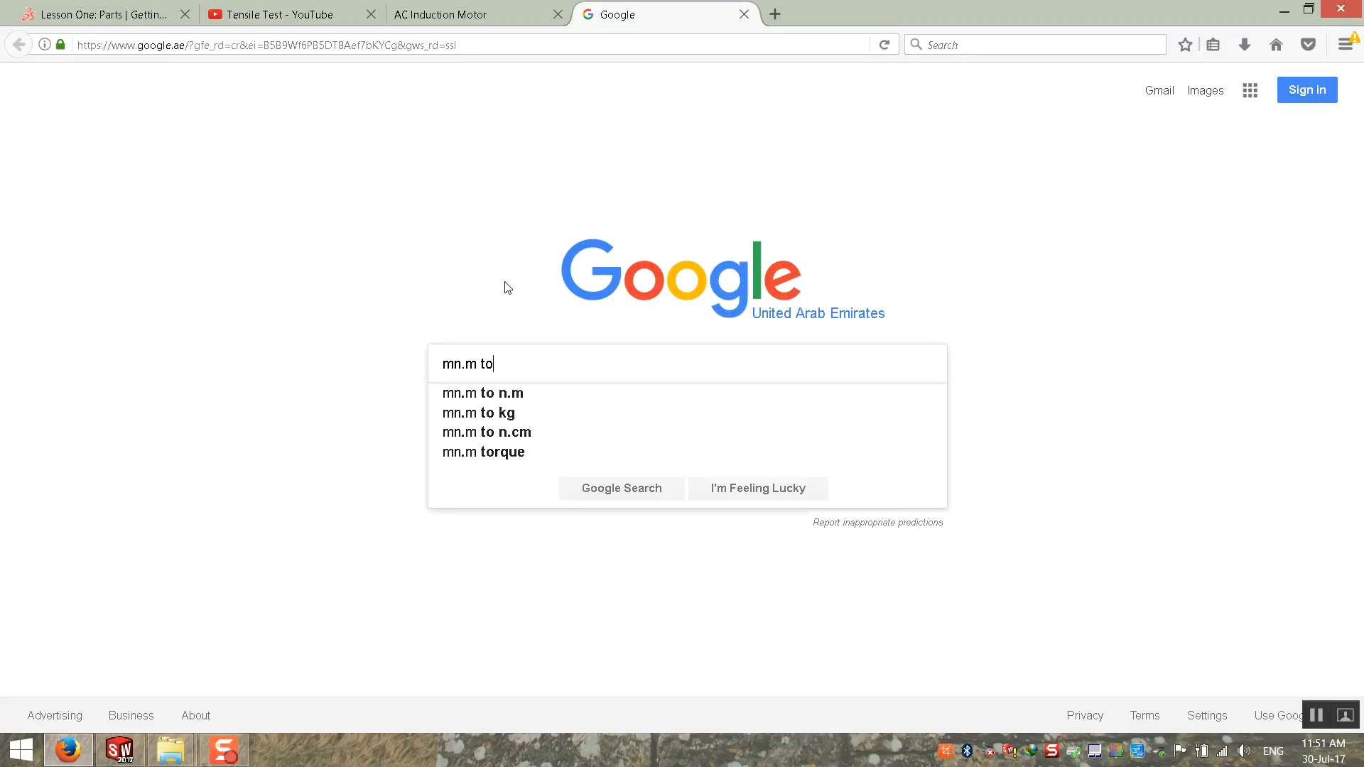
key("Down")
key("Down")
key("Down")
key("Down")
key("Down")
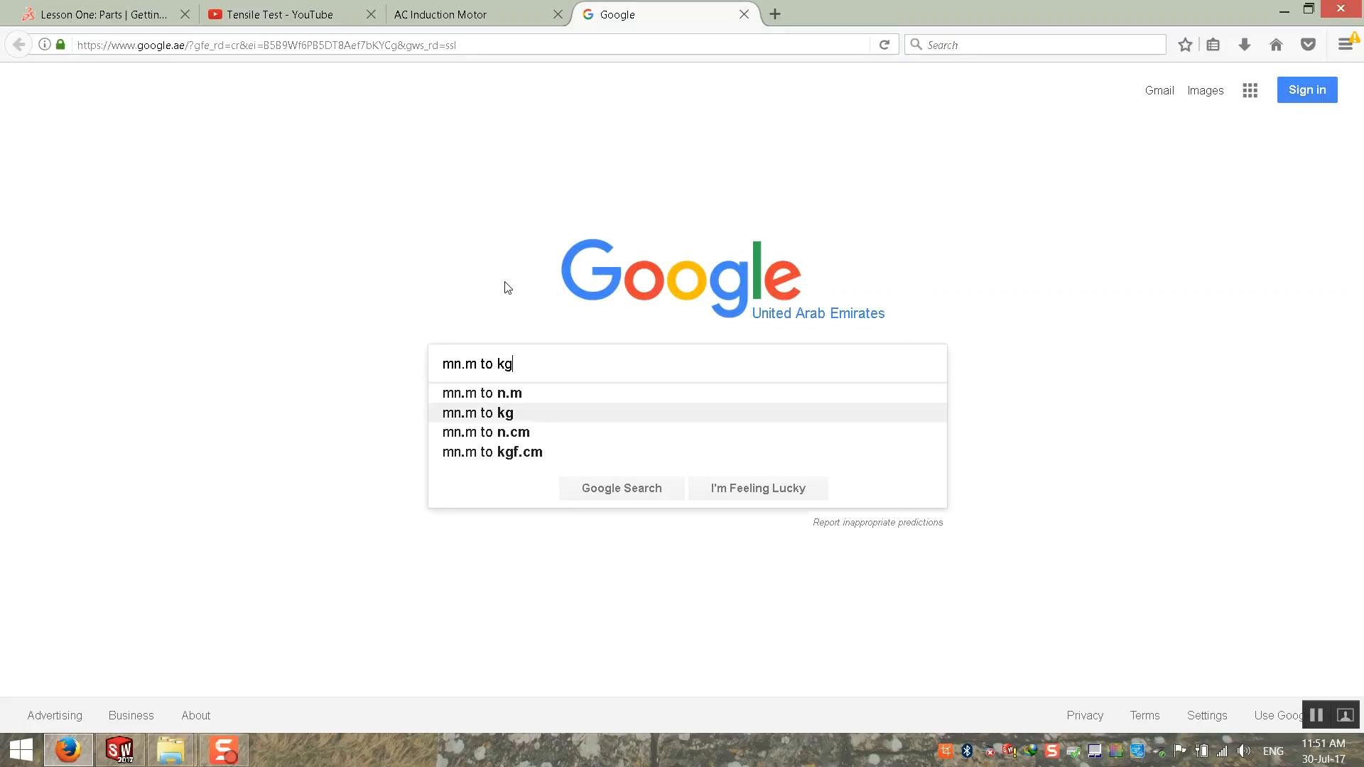
key("Up")
key("Return")
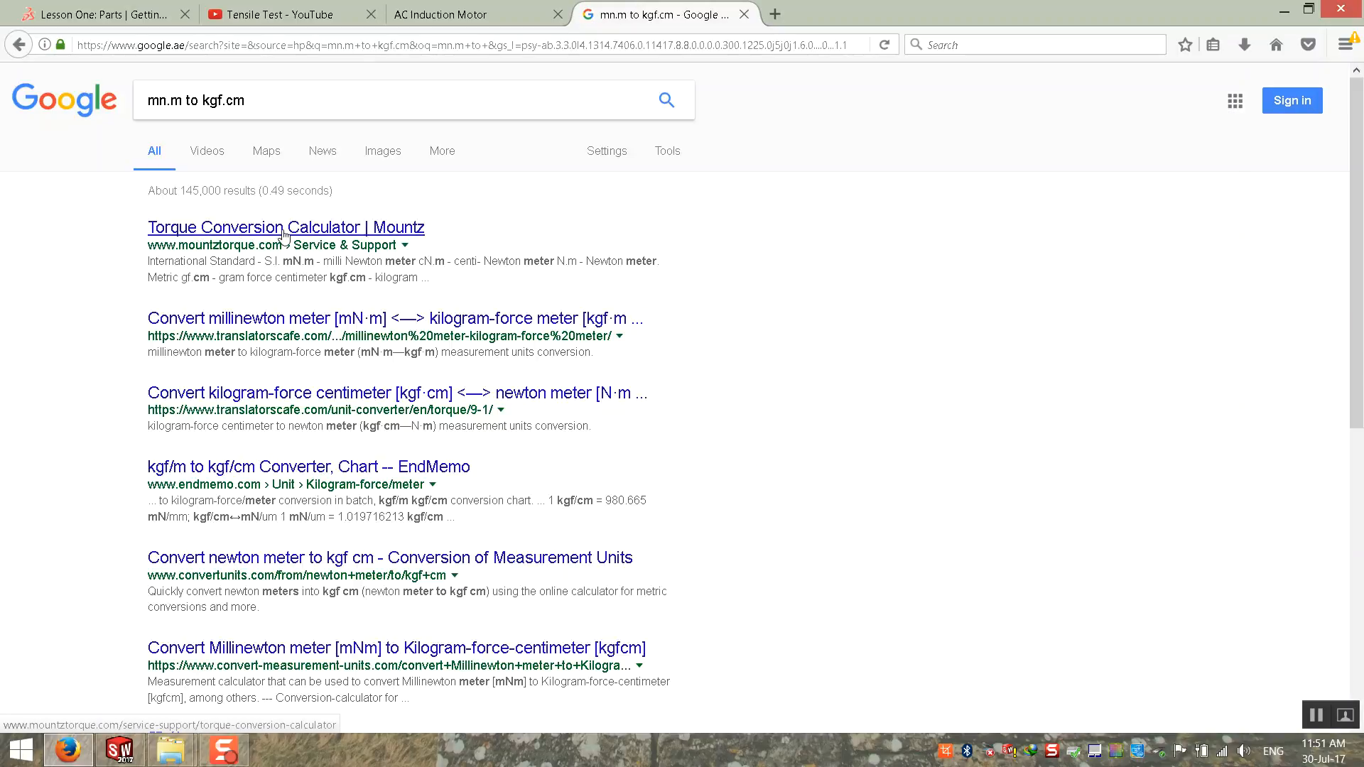
Step: Open the translatorscafe.com millinewton meter to kilogram-force meter converter and convert 200 millinewton meters
left_click(307, 326)
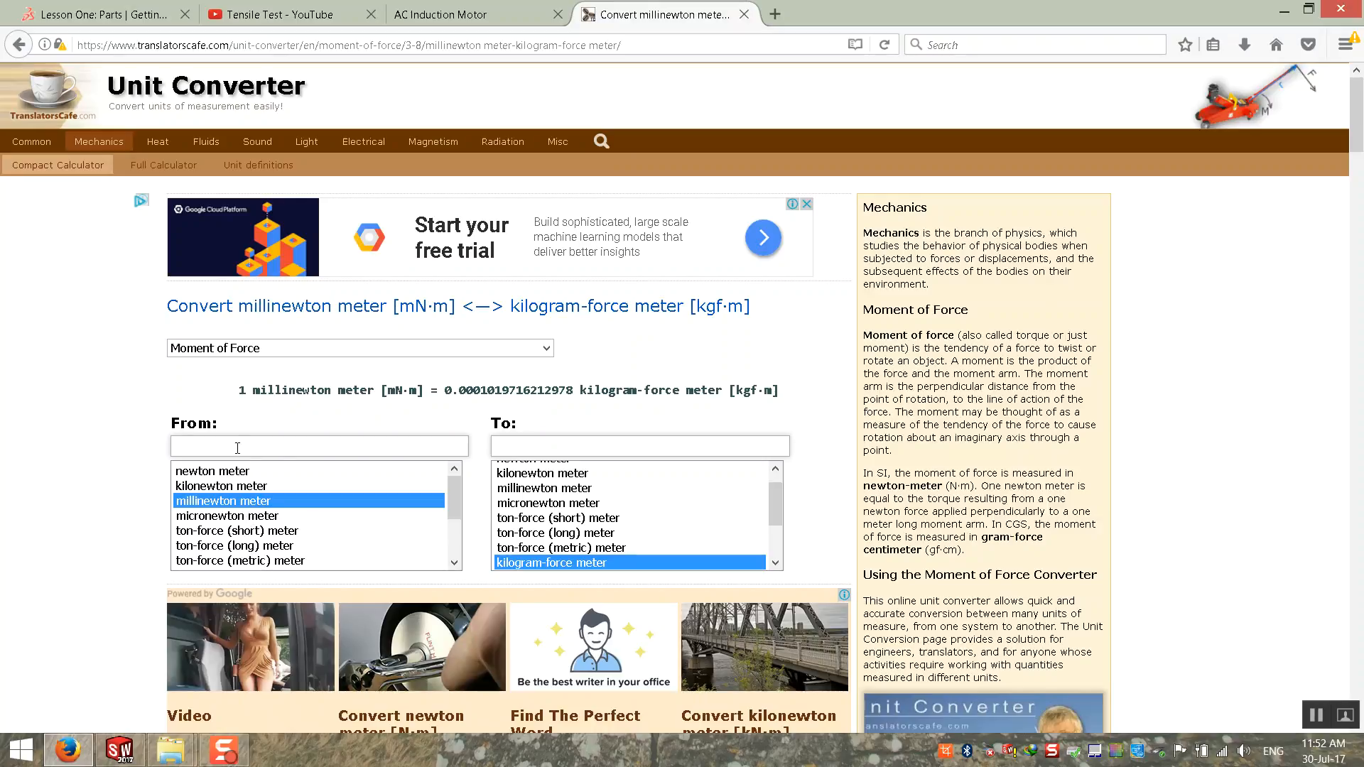
type("200")
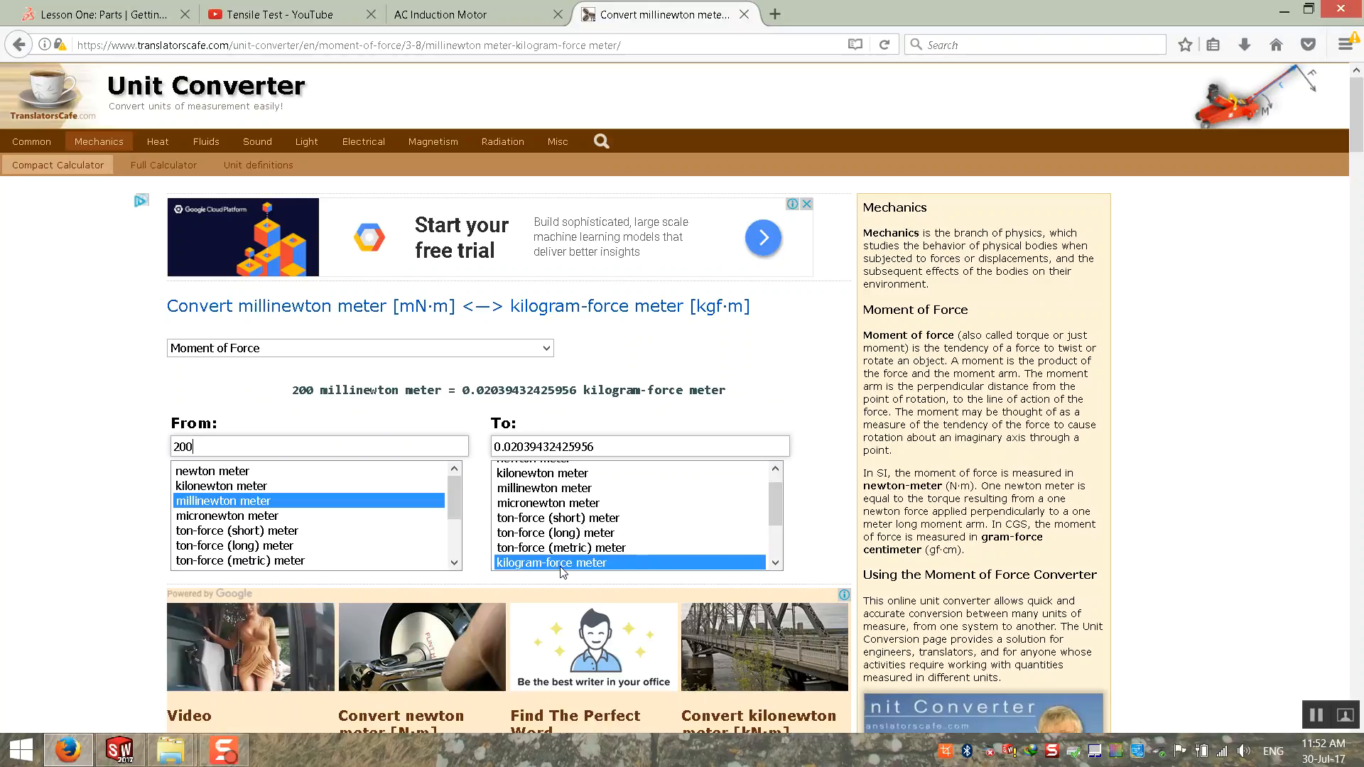
left_click(775, 563)
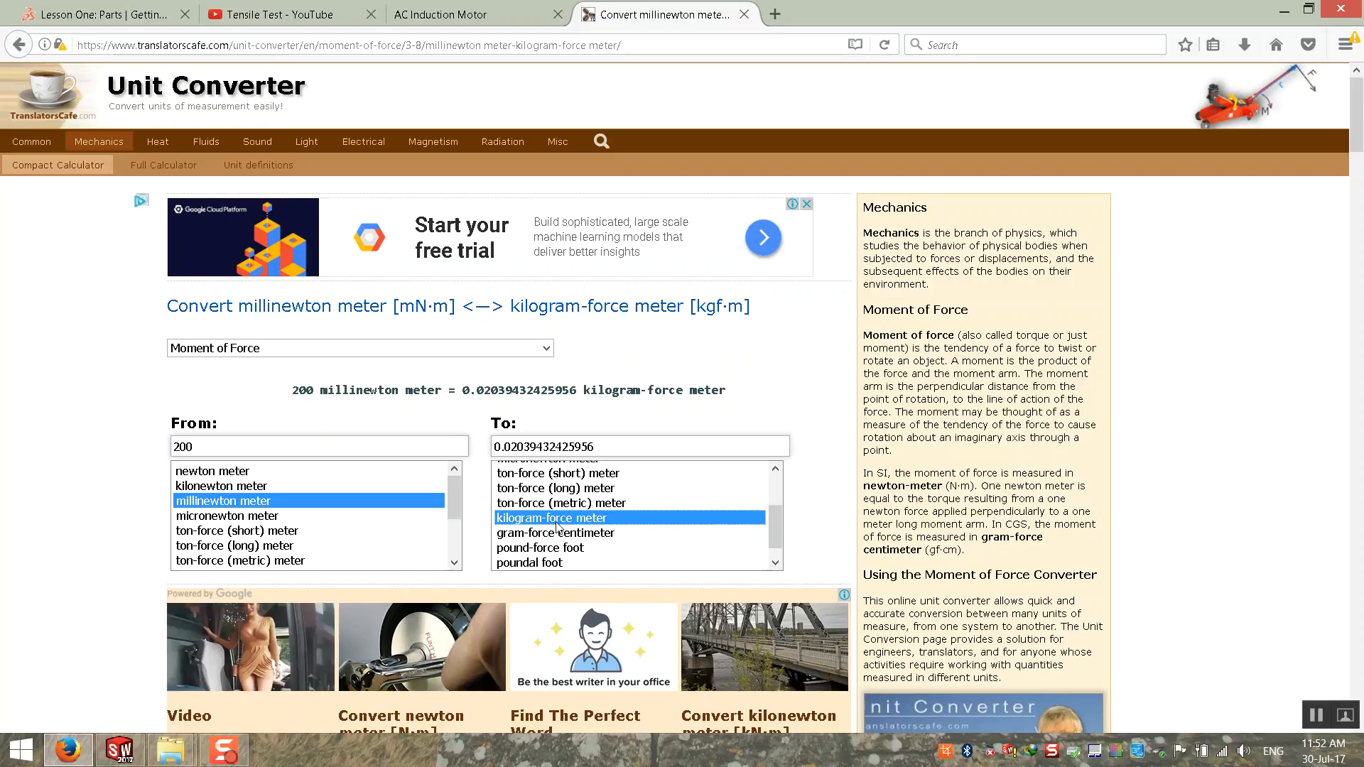
left_click(634, 447)
left_click_drag(634, 450, 427, 545)
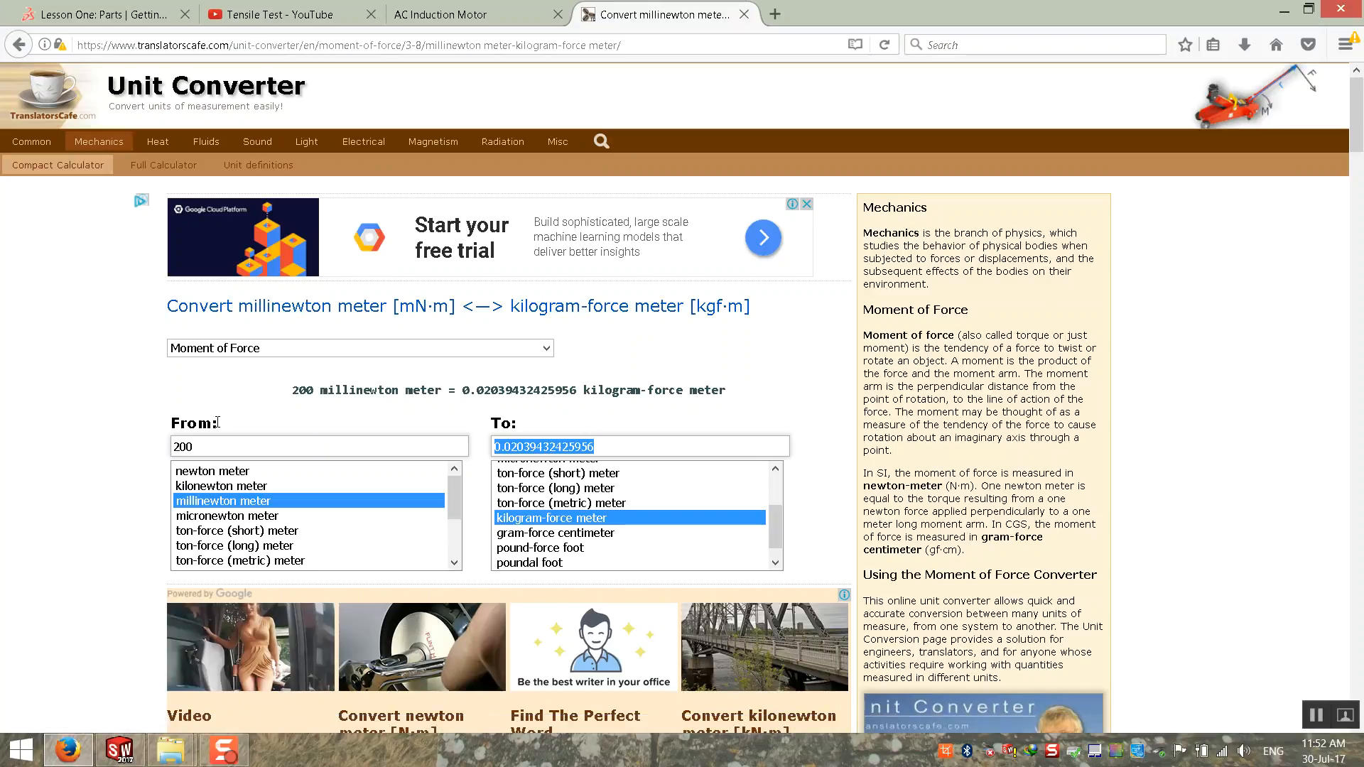
left_click(245, 448)
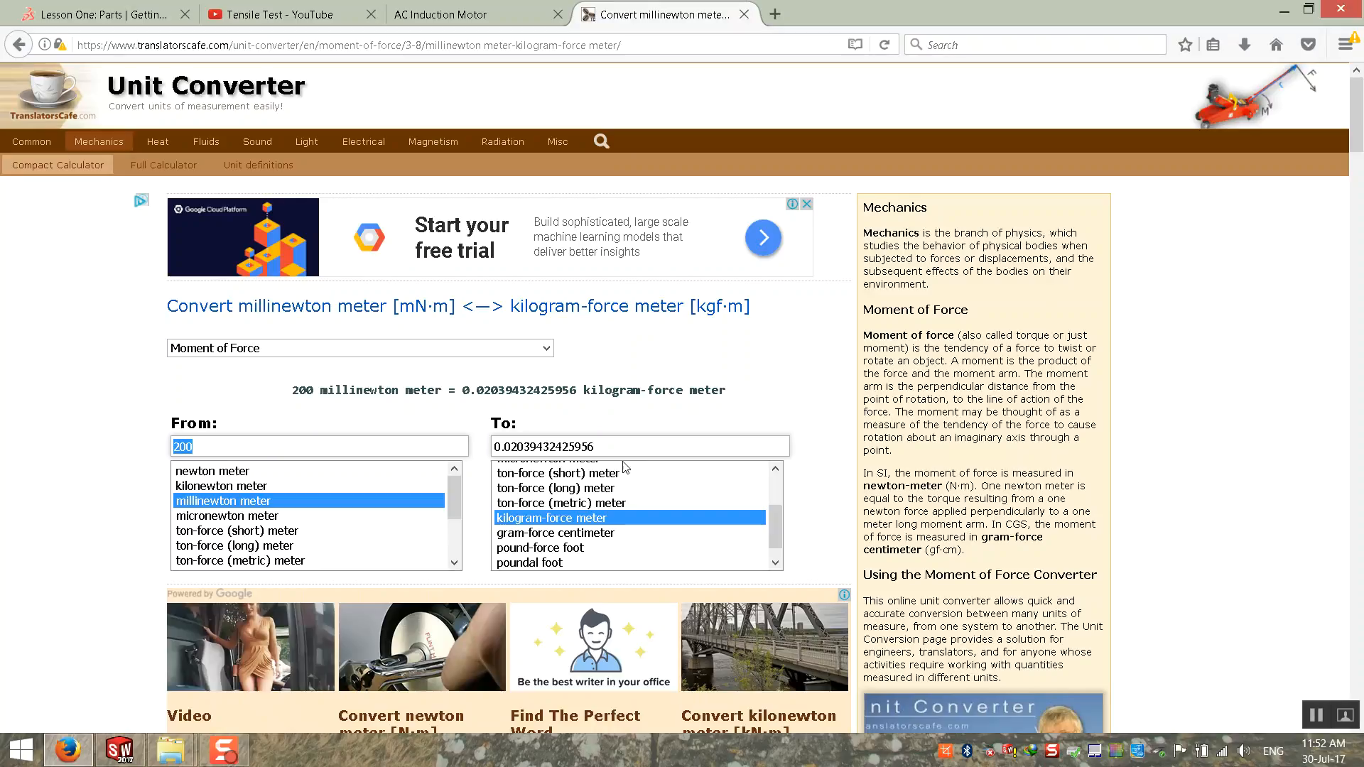
left_click(649, 447)
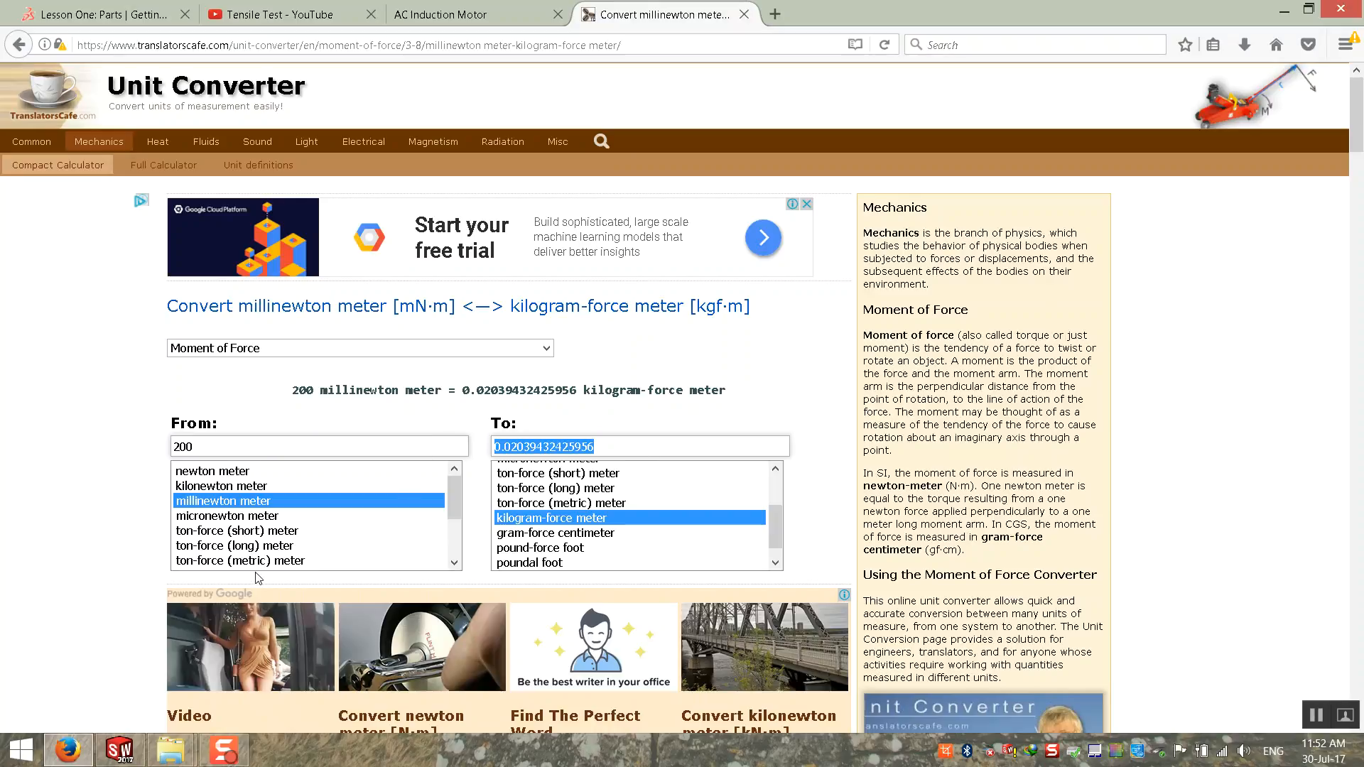
Step: Change the converter's target unit to newton meter and select the converted torque value
left_click_drag(774, 518, 776, 484)
left_click(587, 473)
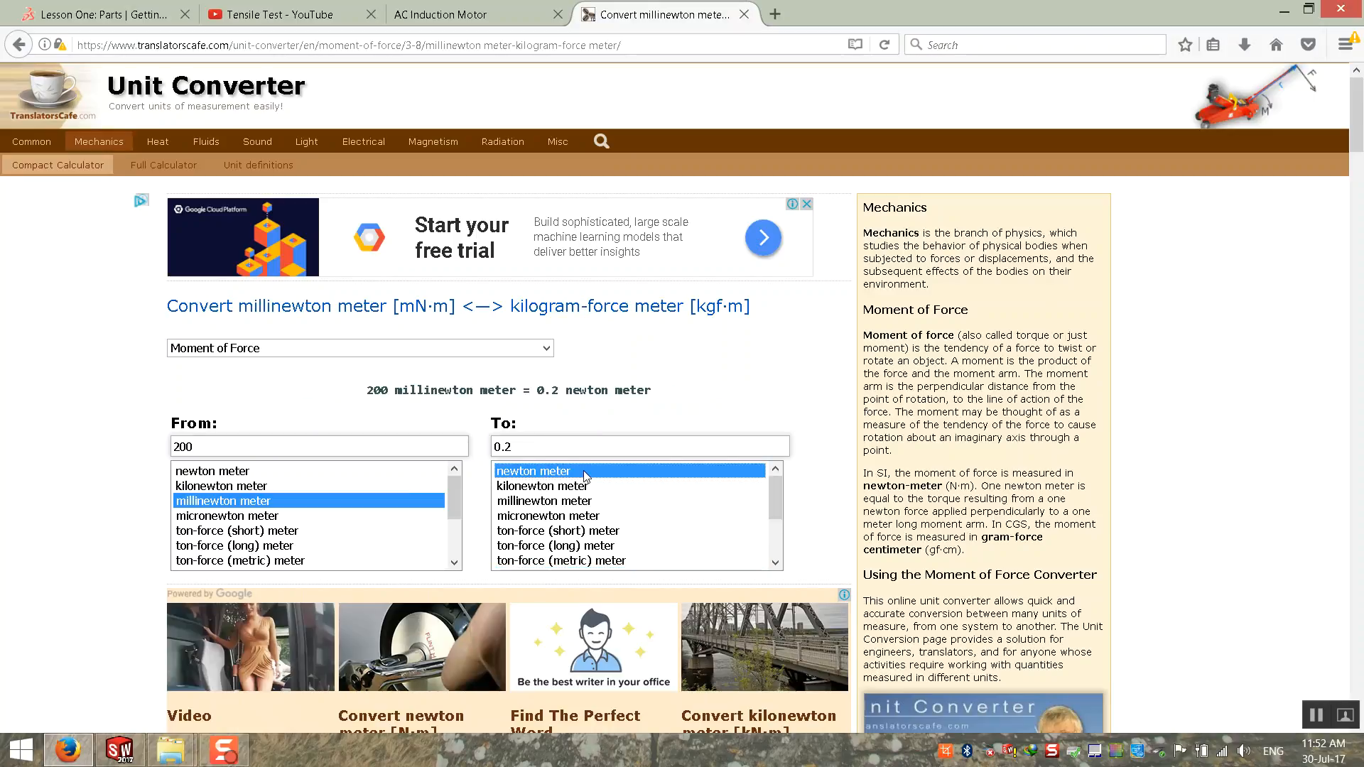
left_click(618, 449)
Step: Switch to SOLIDWORKS, edit the Torque-1 load's definition and set its units to SI
left_click(119, 750)
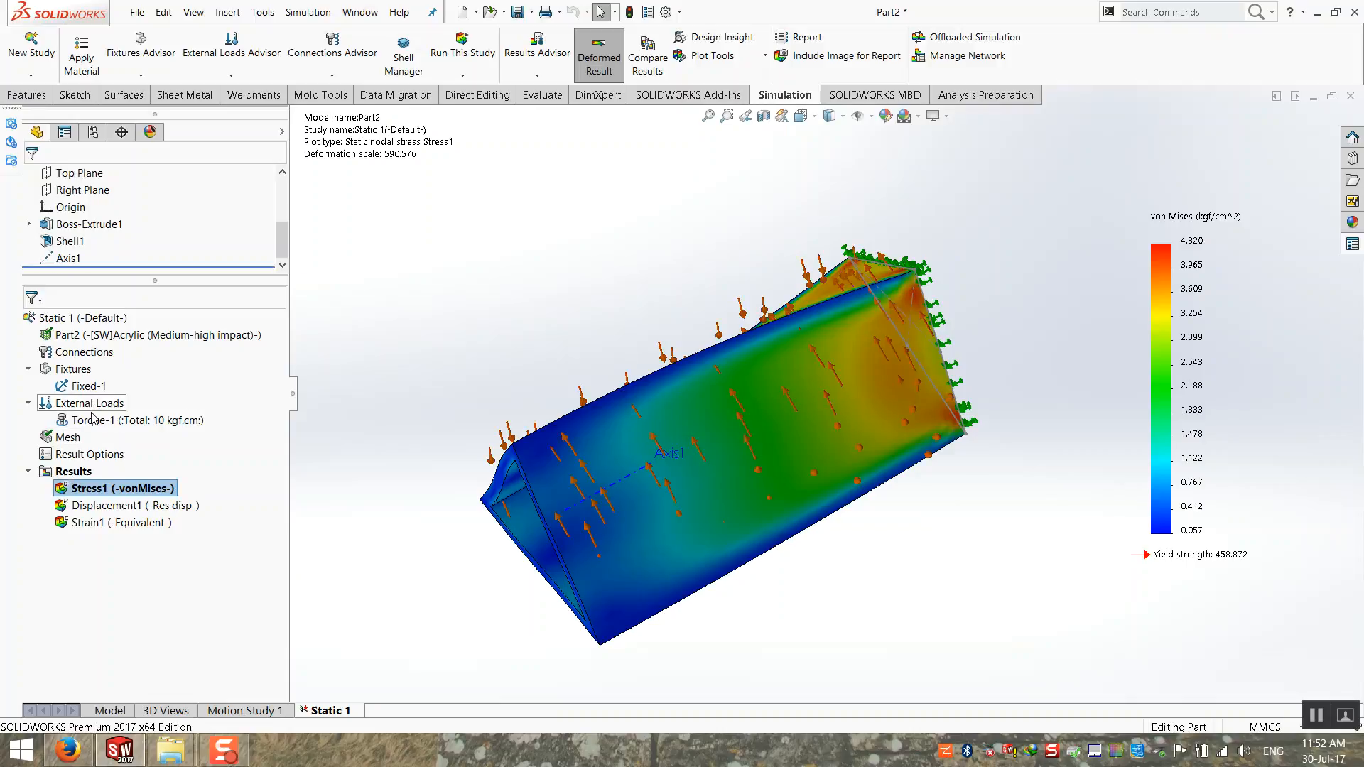
right_click(96, 420)
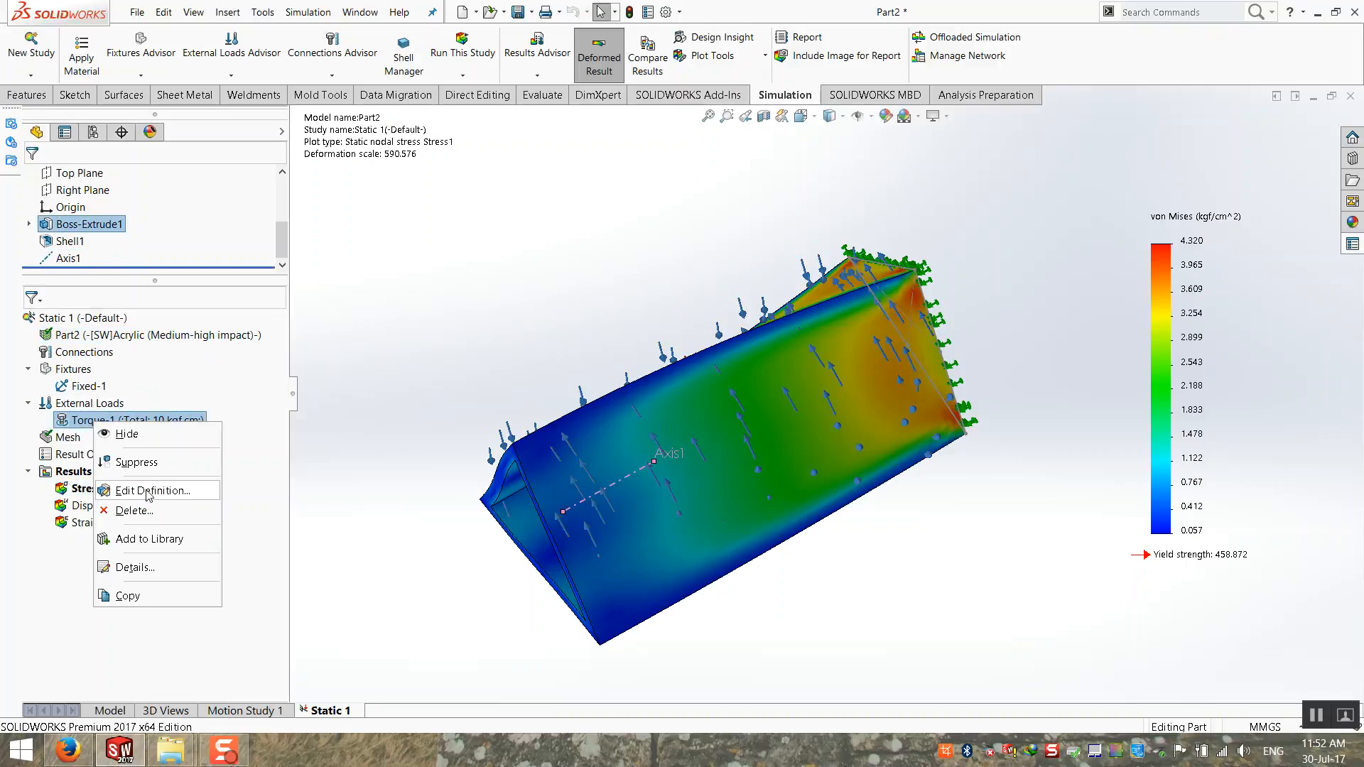
left_click(150, 491)
left_click(125, 425)
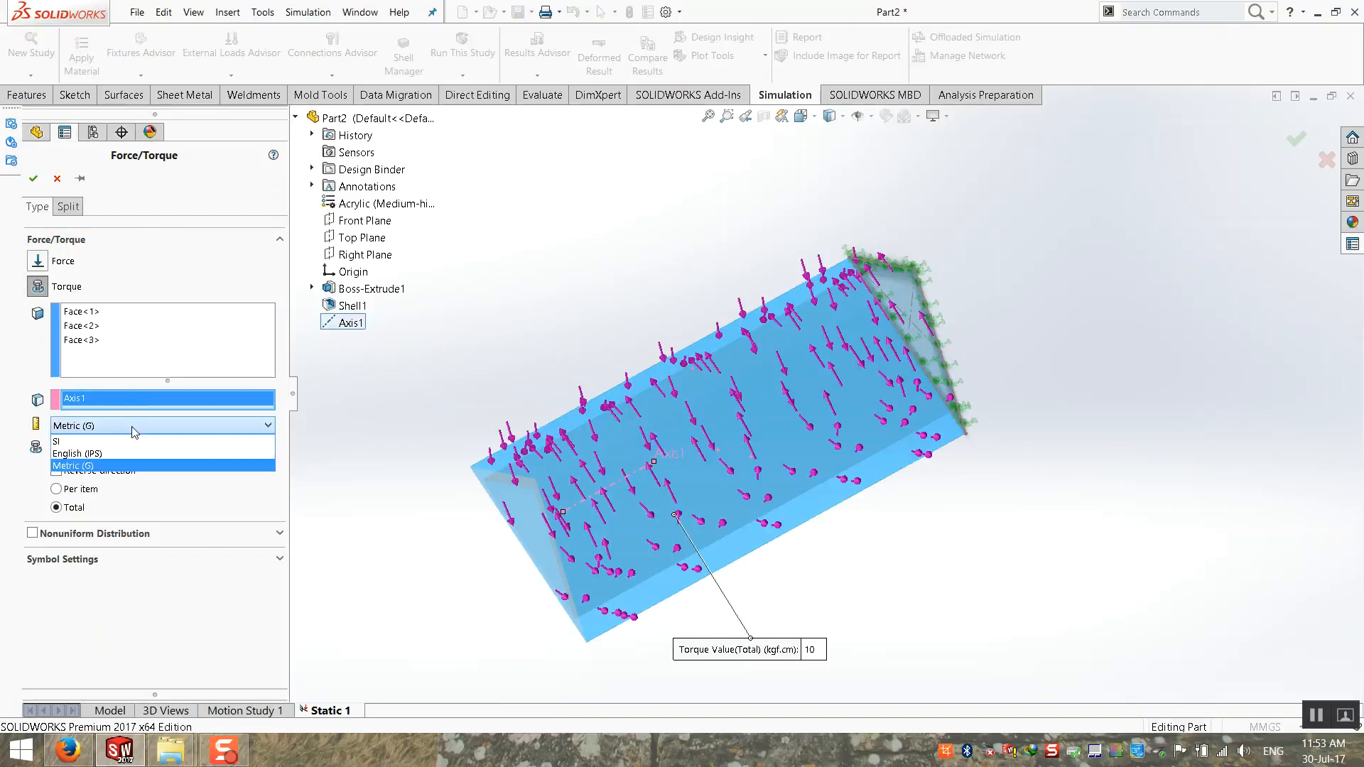
left_click(125, 442)
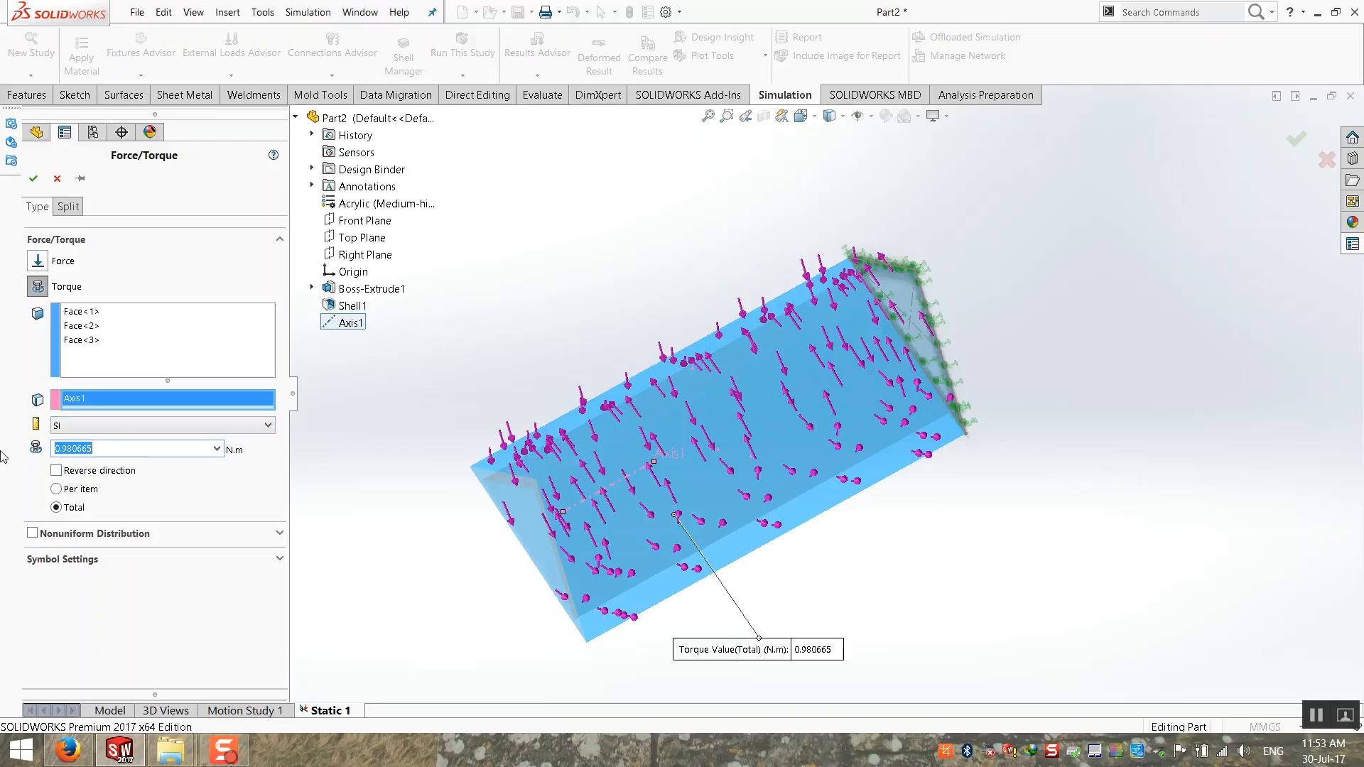
Step: Copy the newton meter result from the browser's converter, set the SOLIDWORKS torque to 0.2 N.m and accept the load
left_click(131, 759)
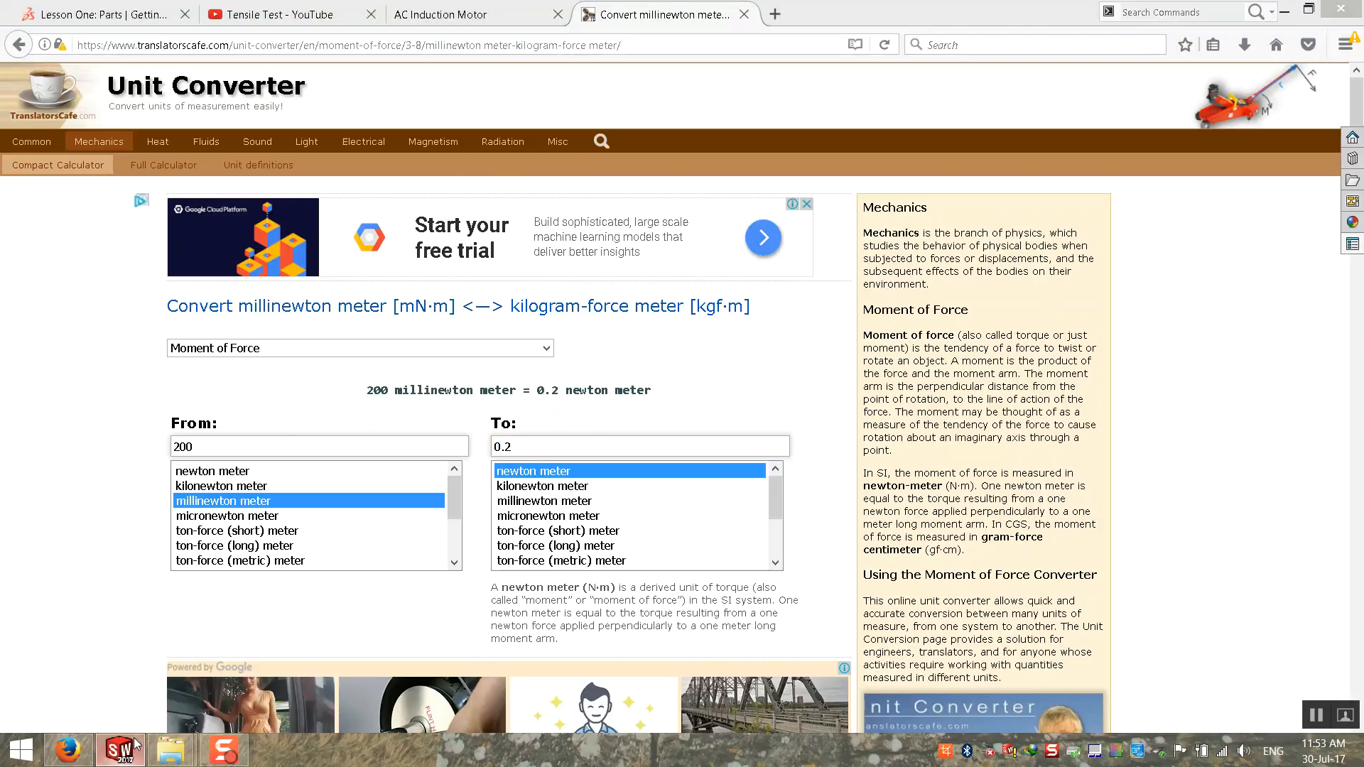
left_click(120, 750)
left_click_drag(133, 455, 3, 455)
type("0.2")
left_click(33, 181)
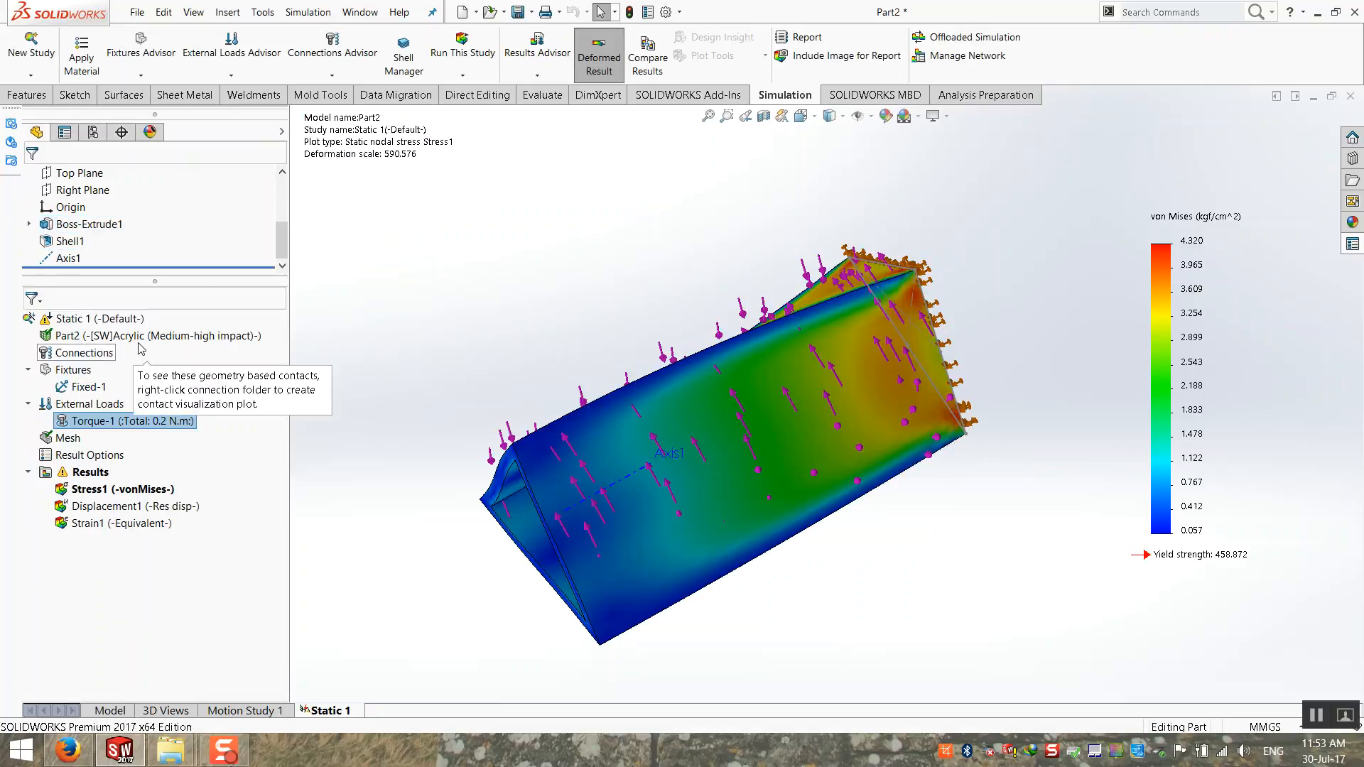
Step: Run the Static 1 study again and display the Displacement1 plot on the triangular tube
right_click(113, 319)
left_click(142, 353)
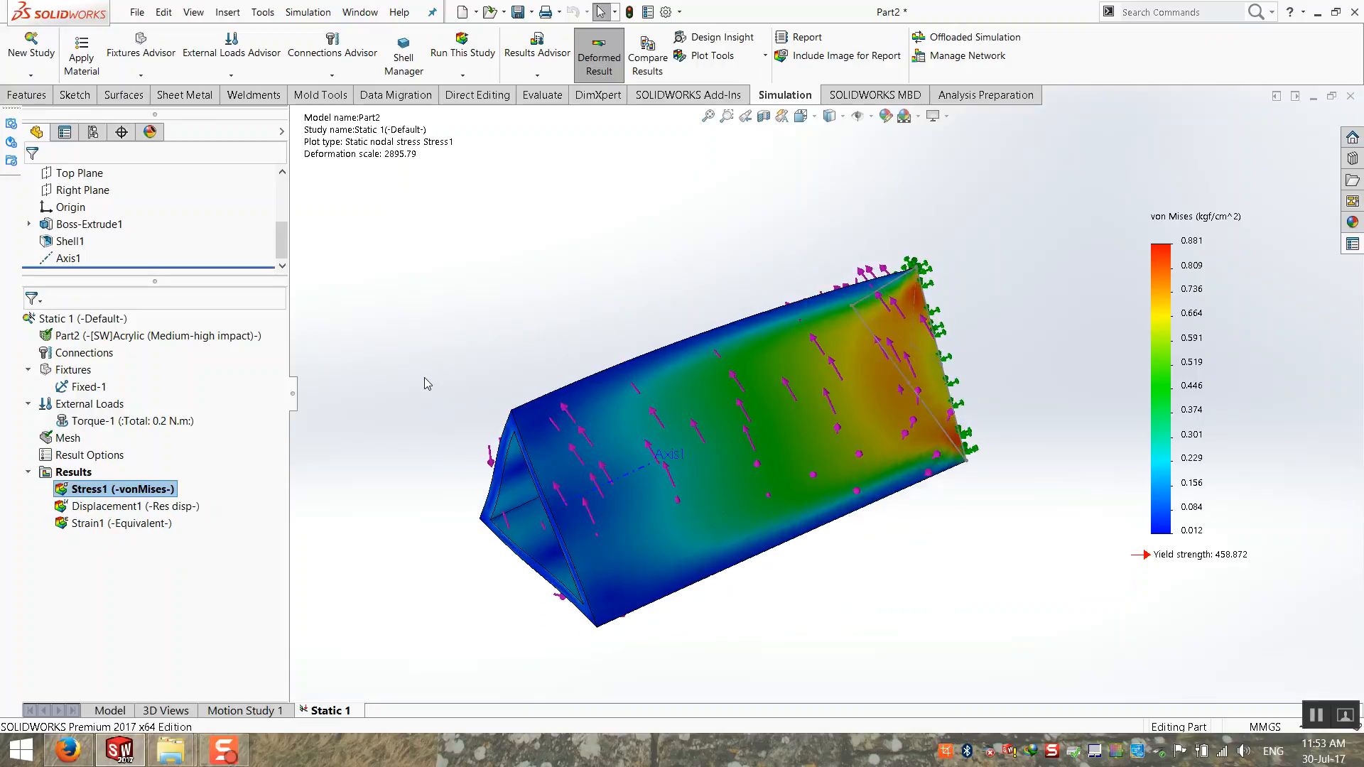
double_click(133, 506)
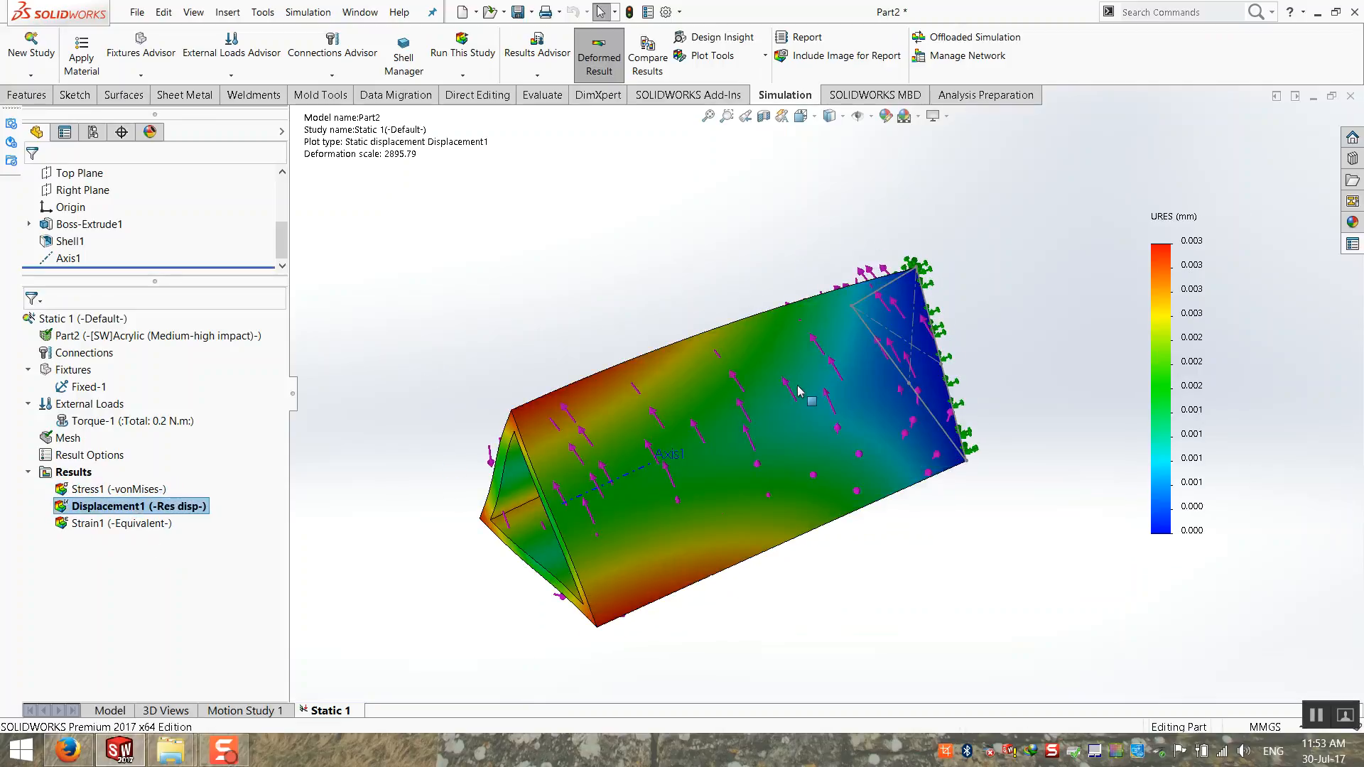
mouse_move(764, 421)
middle_mouse_down()
mouse_move(648, 341)
mouse_move(757, 428)
middle_mouse_up()
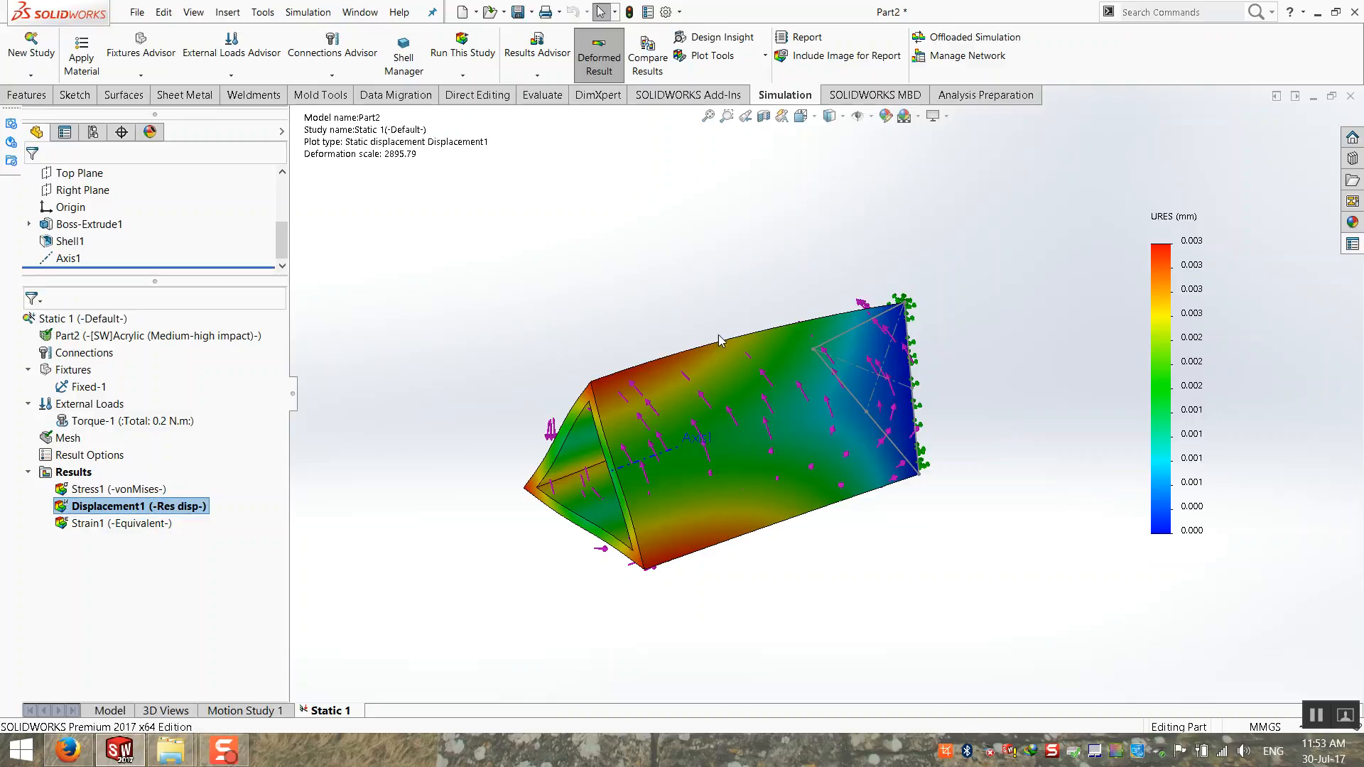
Step: Switch to Firefox, review the AC induction motor tables across the frame sizes and return to the unit converter
left_click(68, 750)
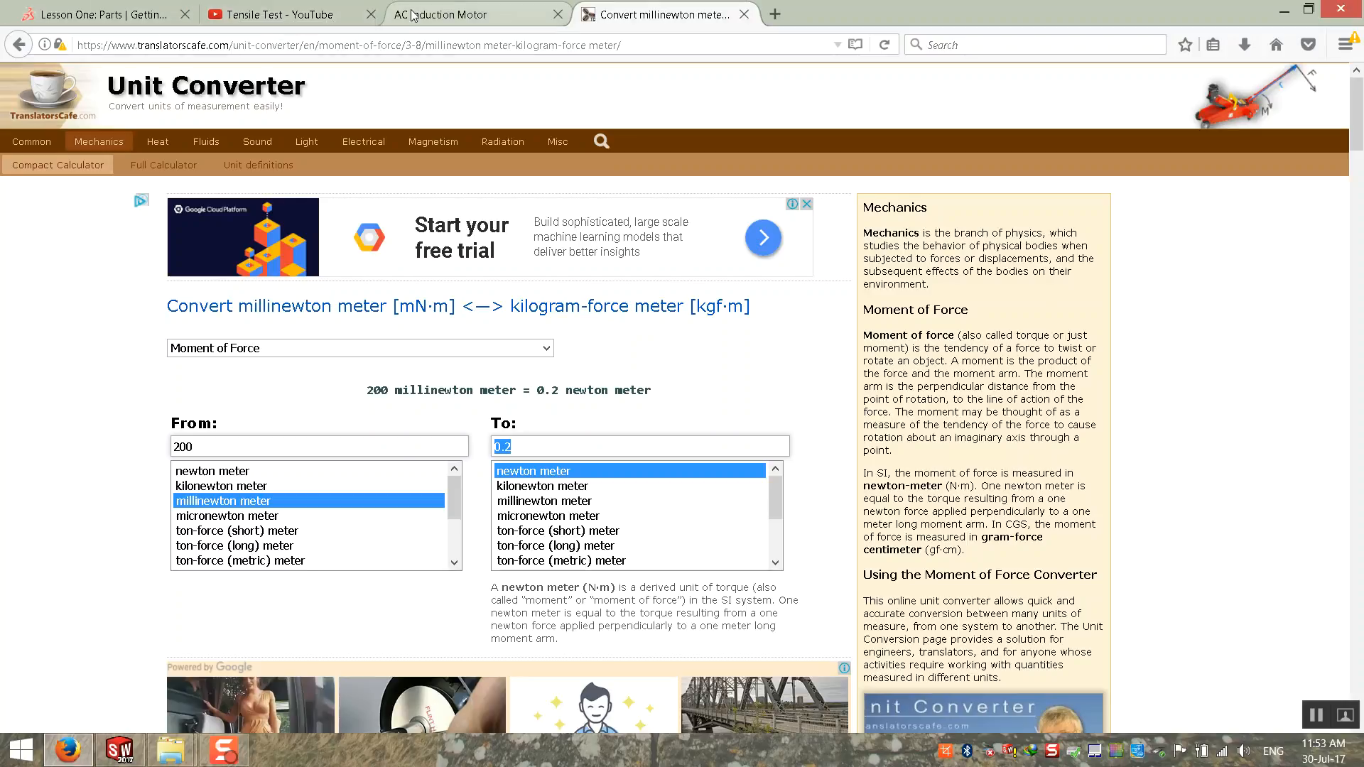
left_click(455, 15)
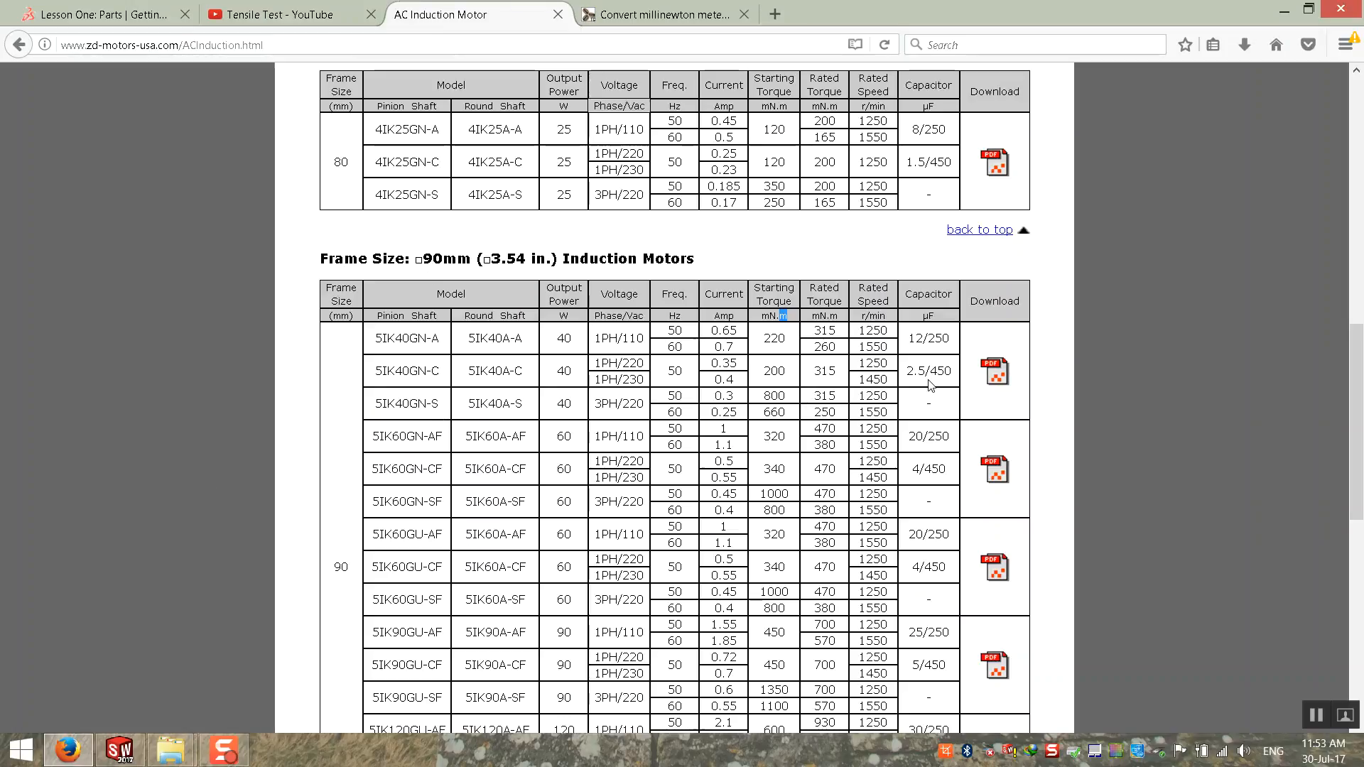
scroll(860, 389, "up", 4)
scroll(860, 389, "up", 4)
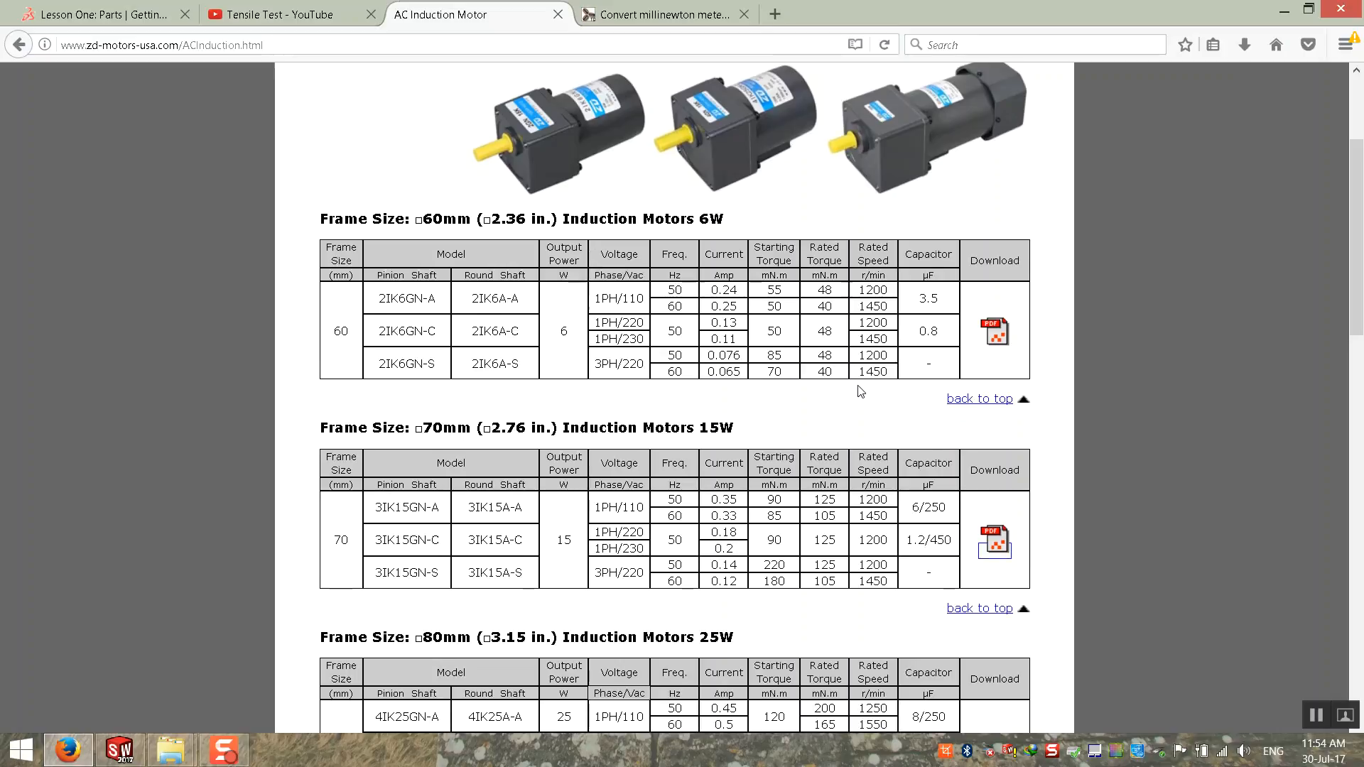
scroll(860, 391, "down", 1)
scroll(860, 390, "down", 1)
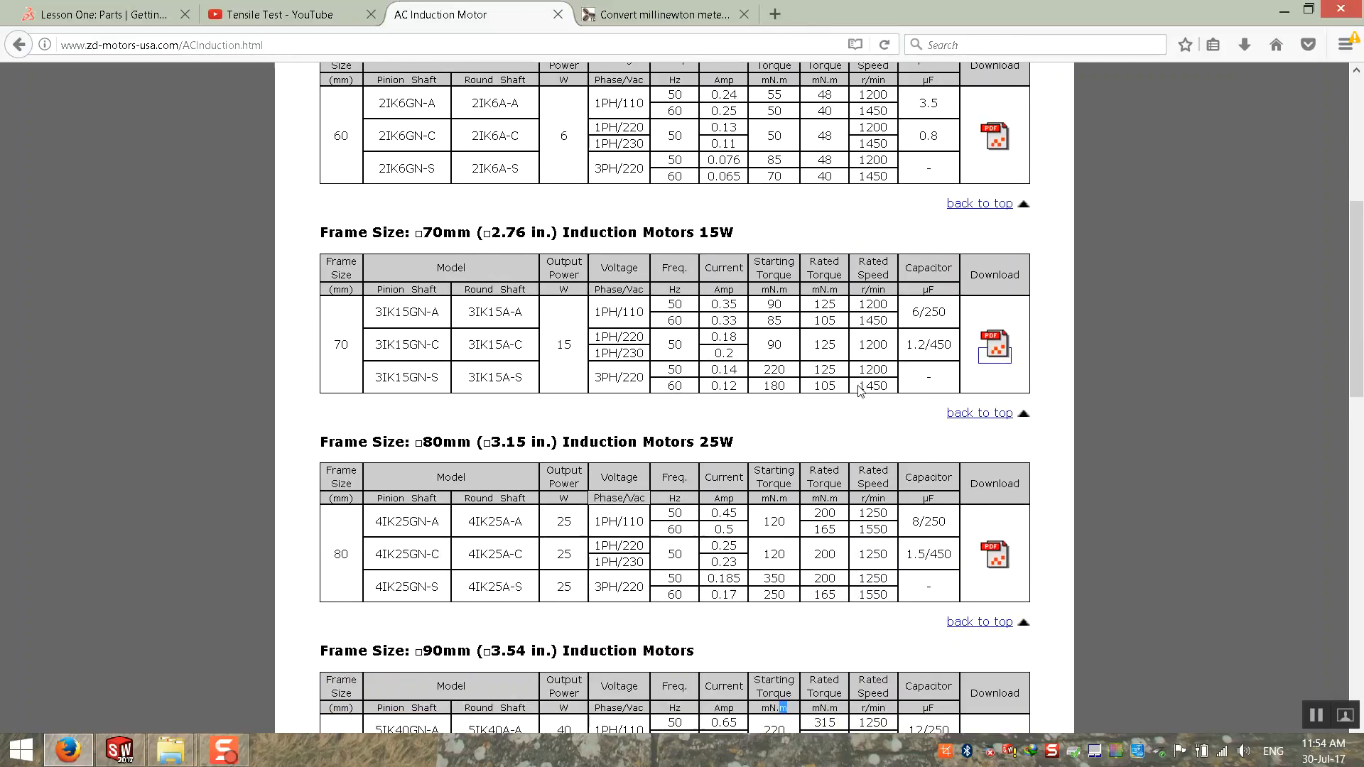
scroll(860, 389, "down", 10)
scroll(721, 423, "down", 4)
scroll(718, 421, "up", 15)
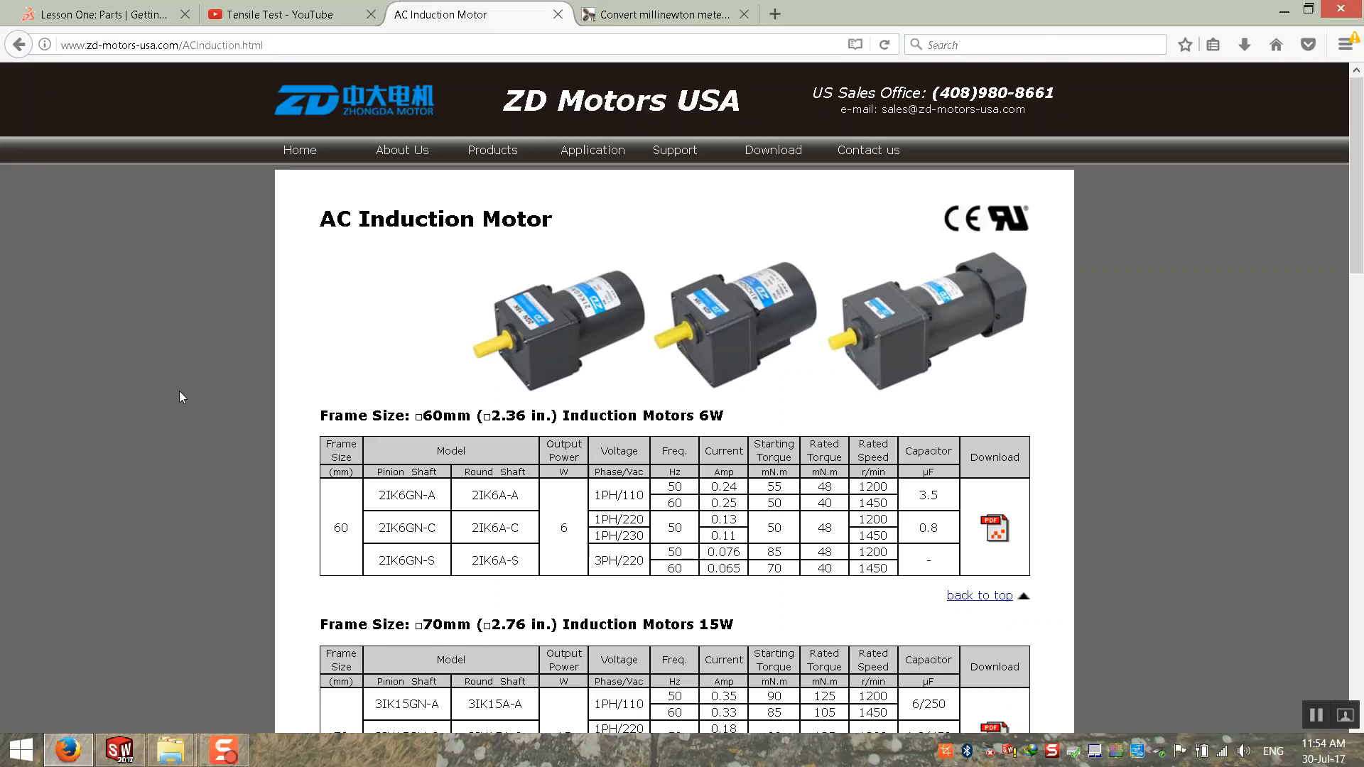
scroll(183, 572, "down", 5)
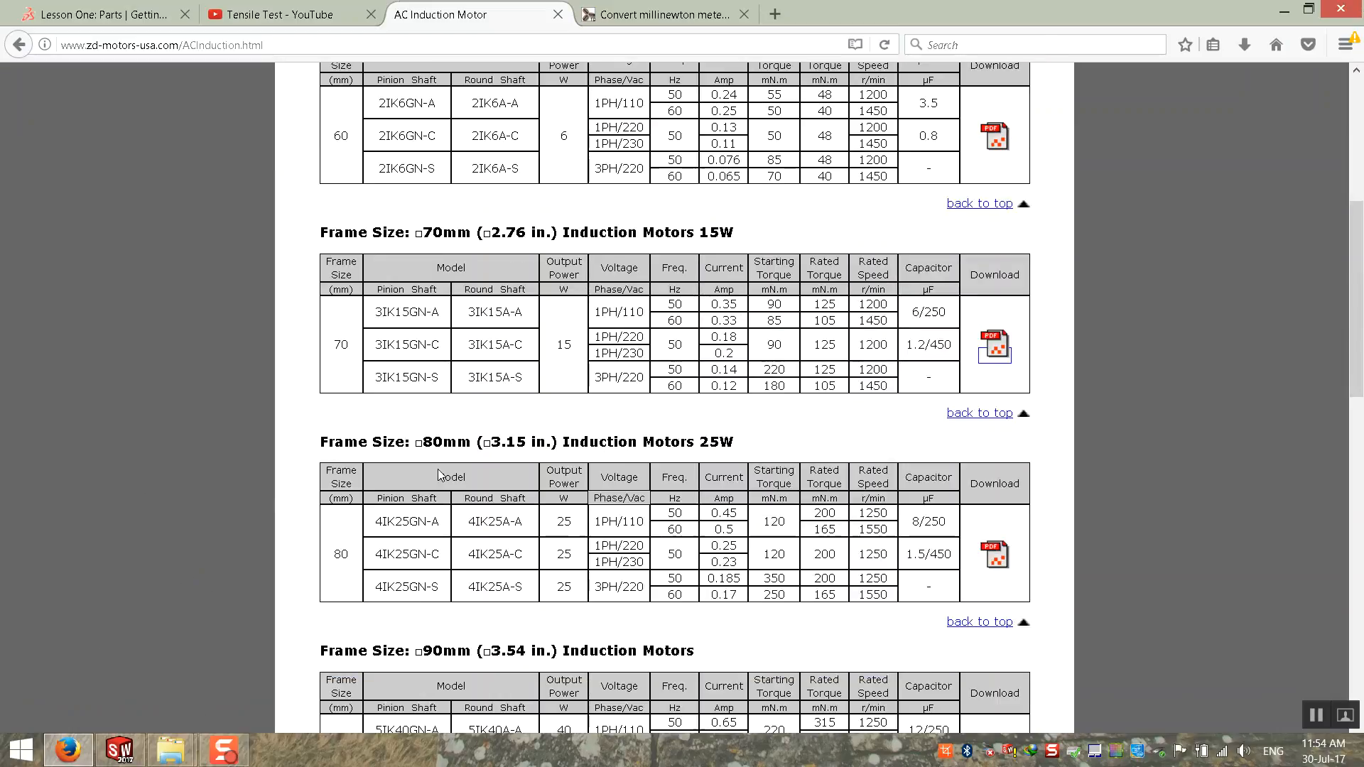
left_click(680, 14)
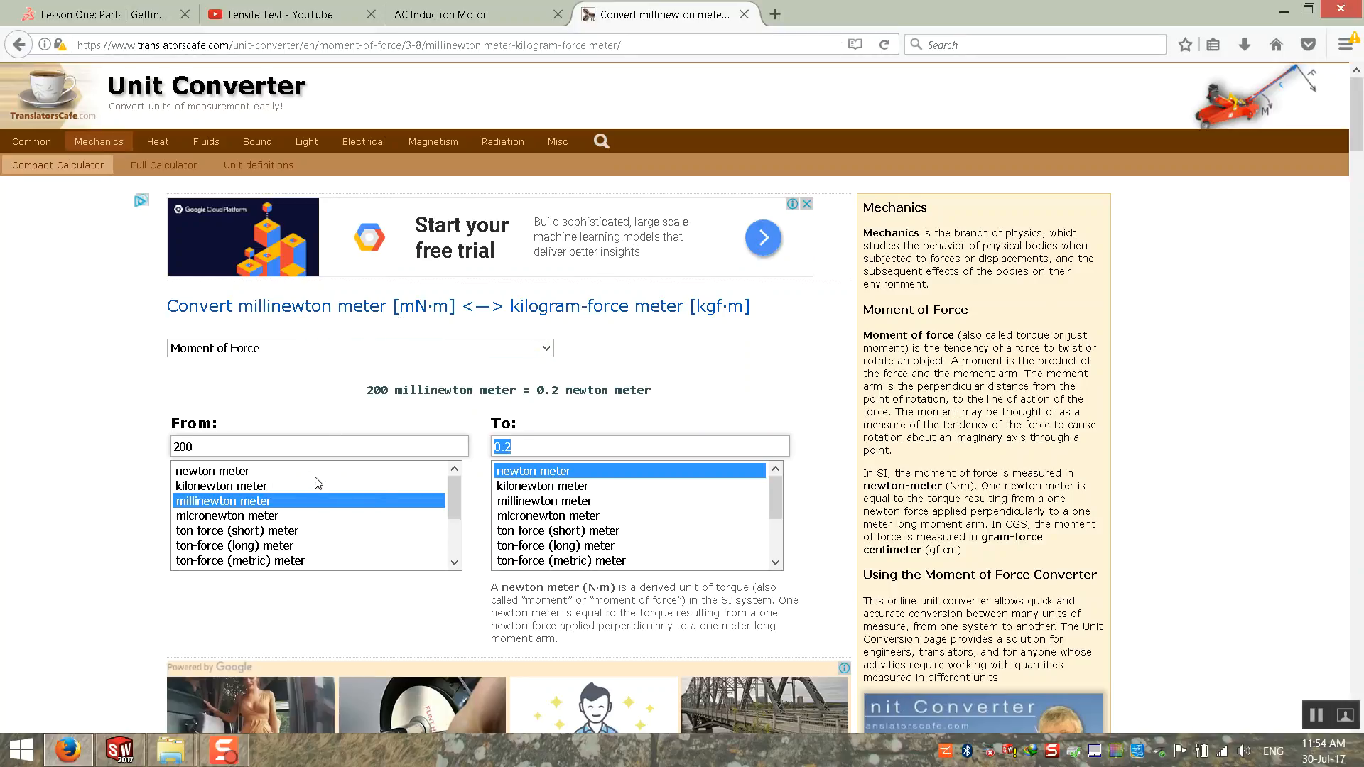
Step: Switch back to SOLIDWORKS and inspect the displacement plot from the tube's open end and side
left_click(119, 750)
middle_click_drag(603, 362, 826, 286)
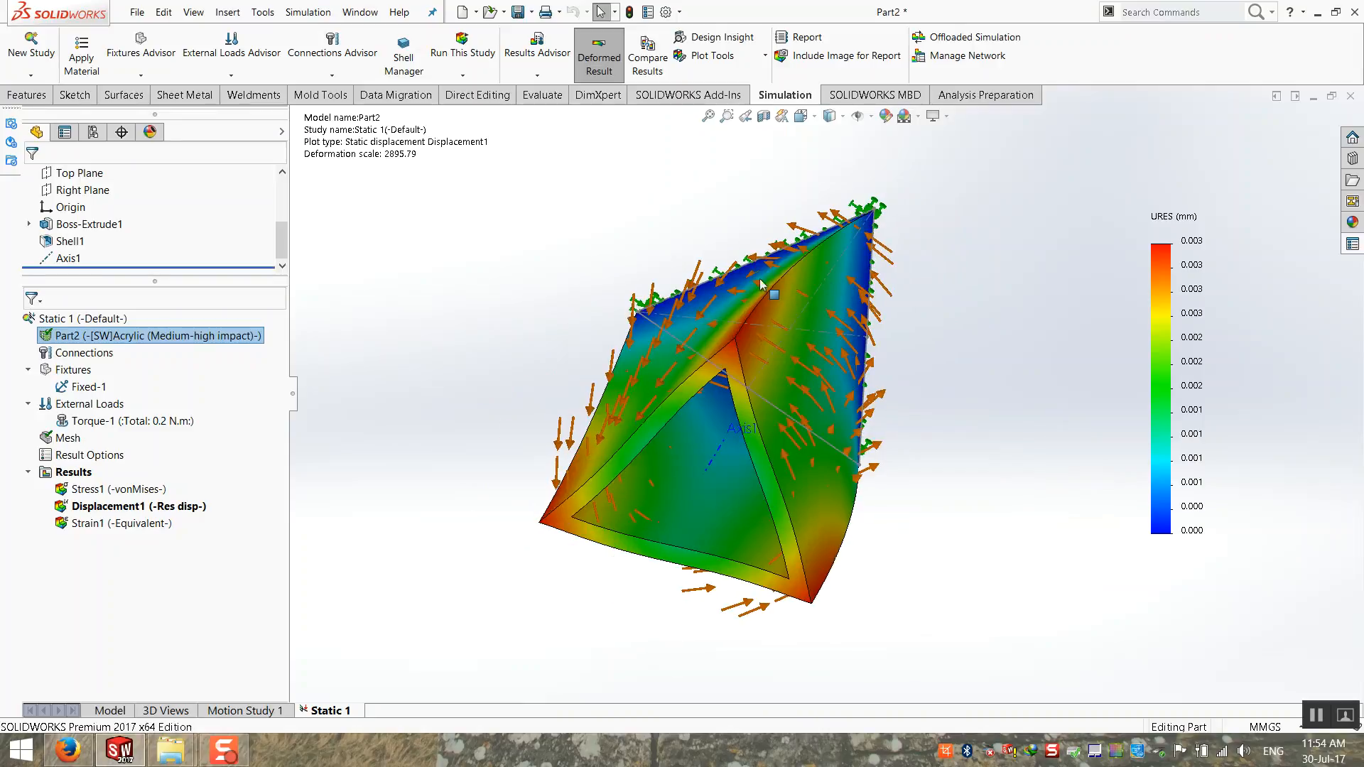
middle_click_drag(860, 388, 729, 388)
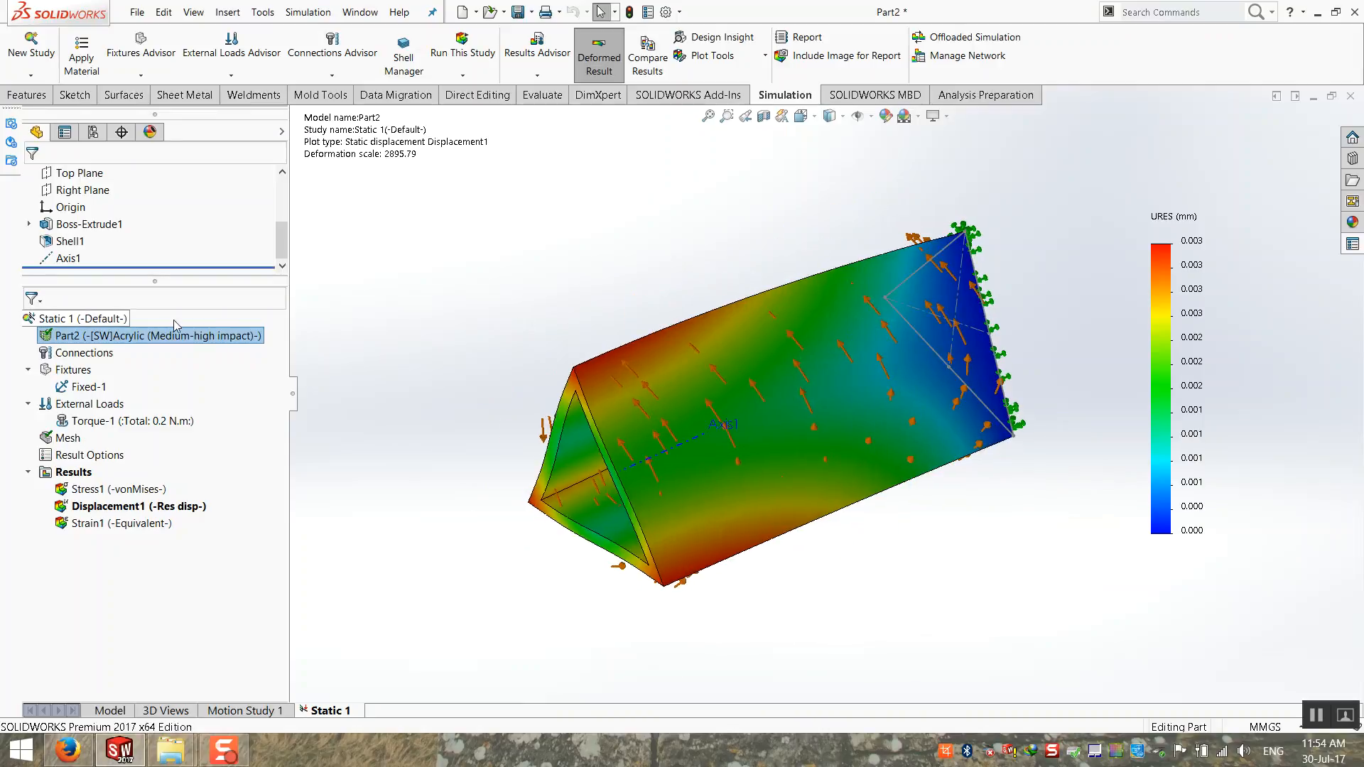
right_click(86, 322)
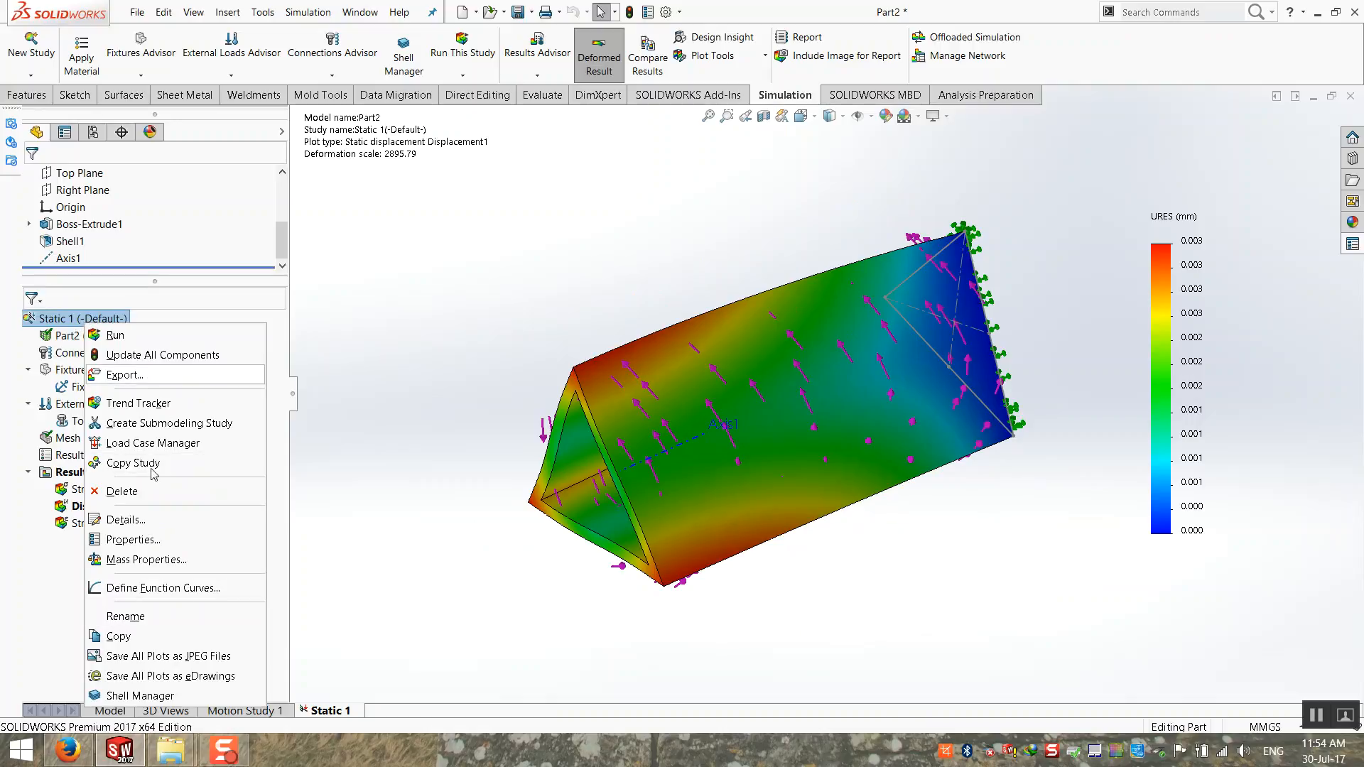
left_click(473, 379)
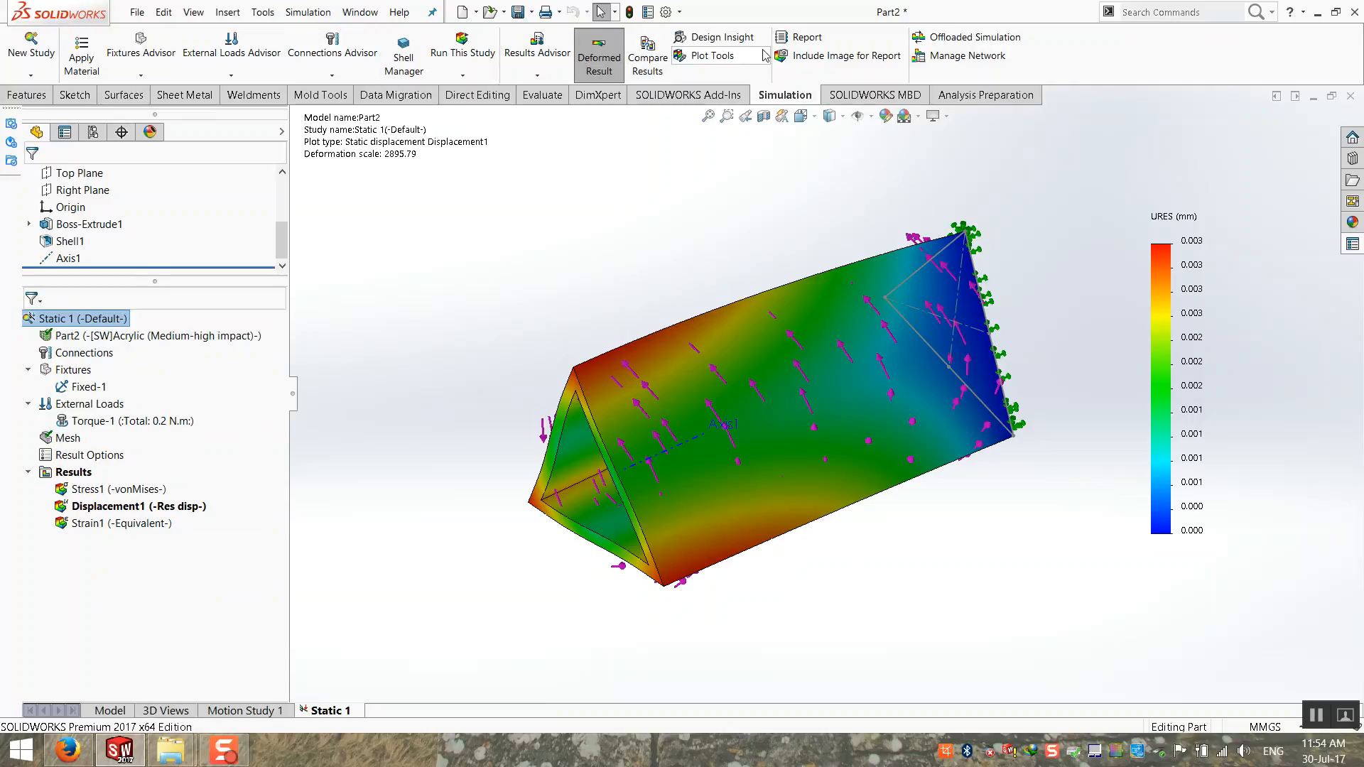
left_click(308, 13)
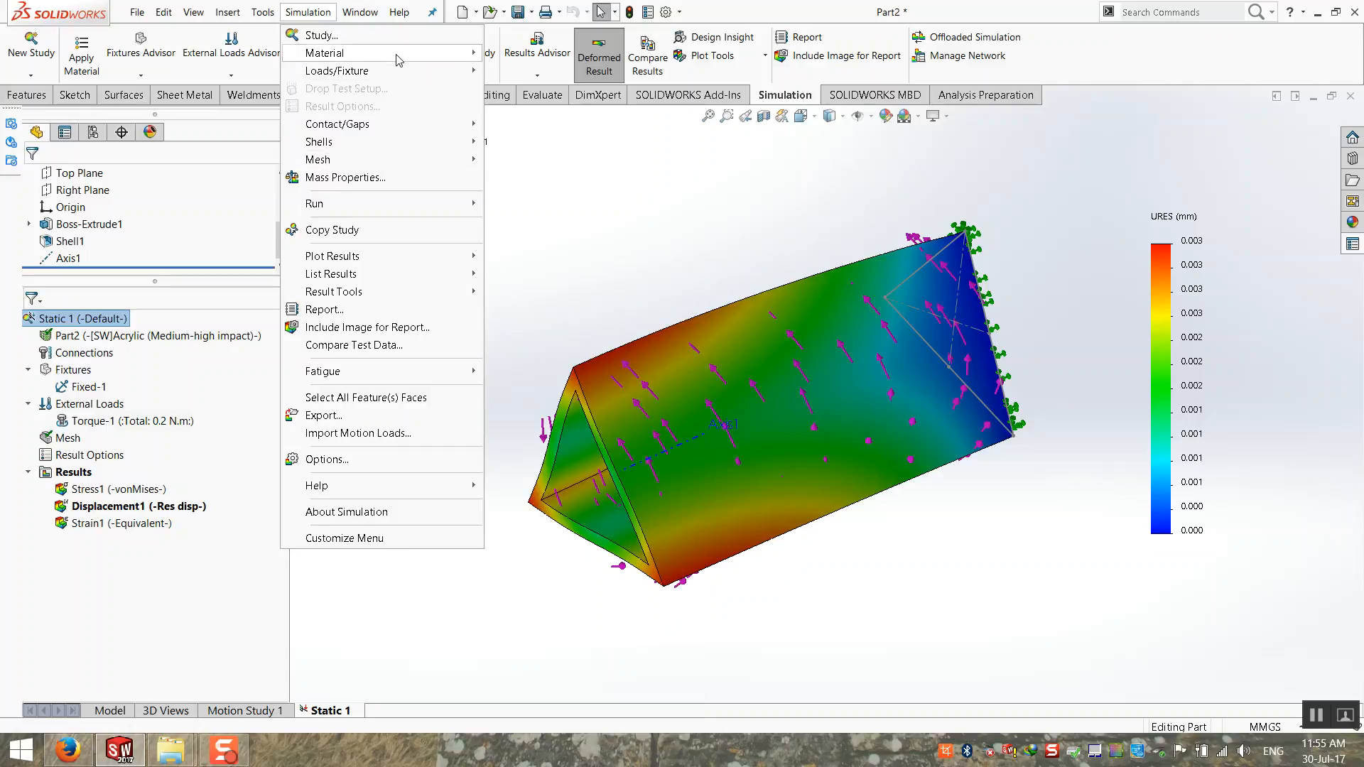
mouse_move(395, 132)
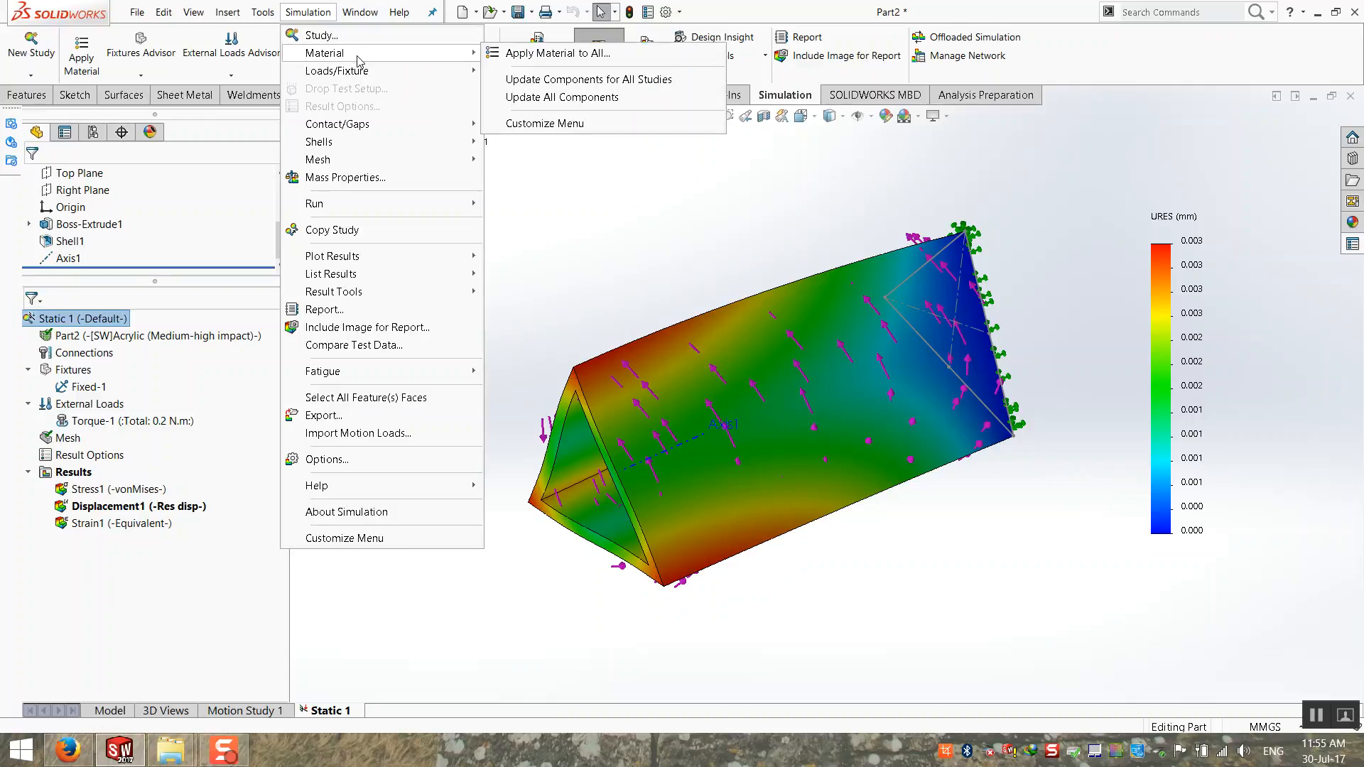
left_click(604, 197)
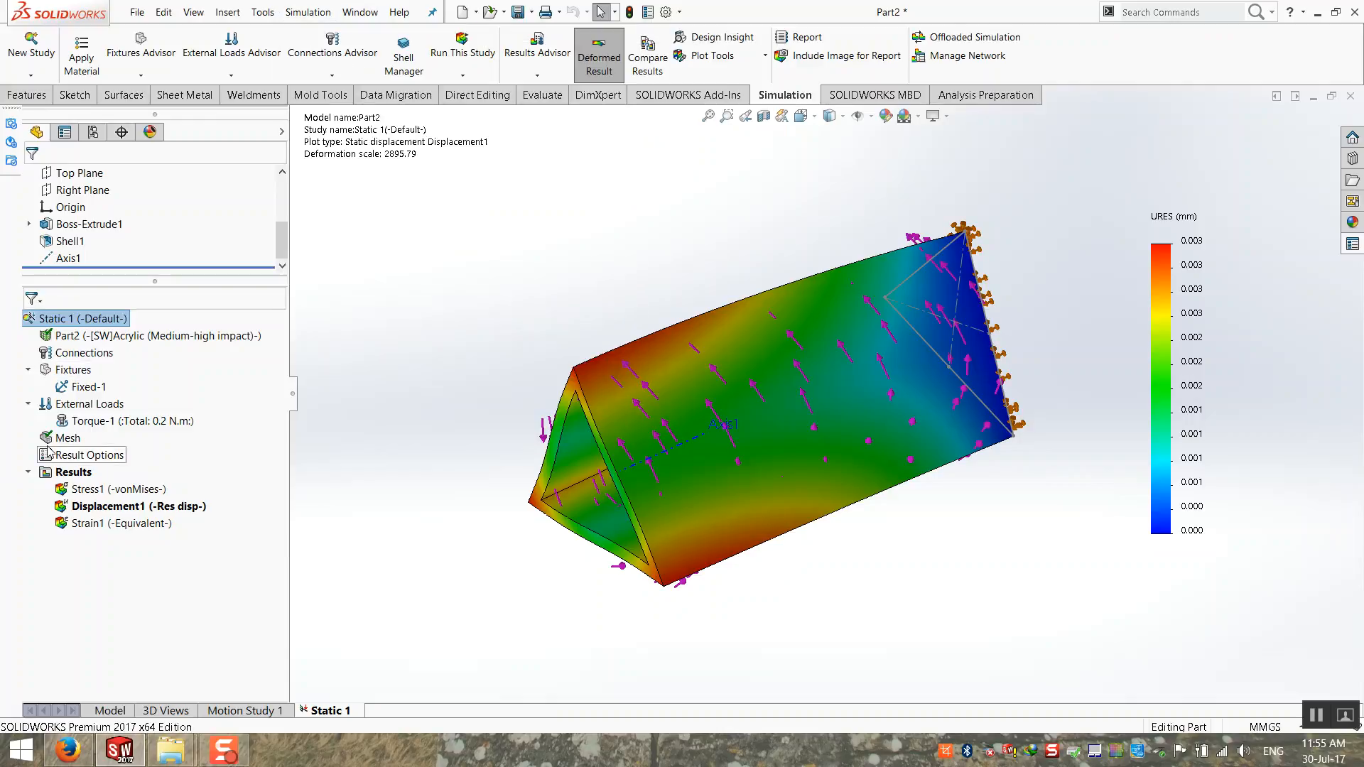
Step: Review the file formats offered for exporting the Static 1 study and close the export without saving
right_click(61, 320)
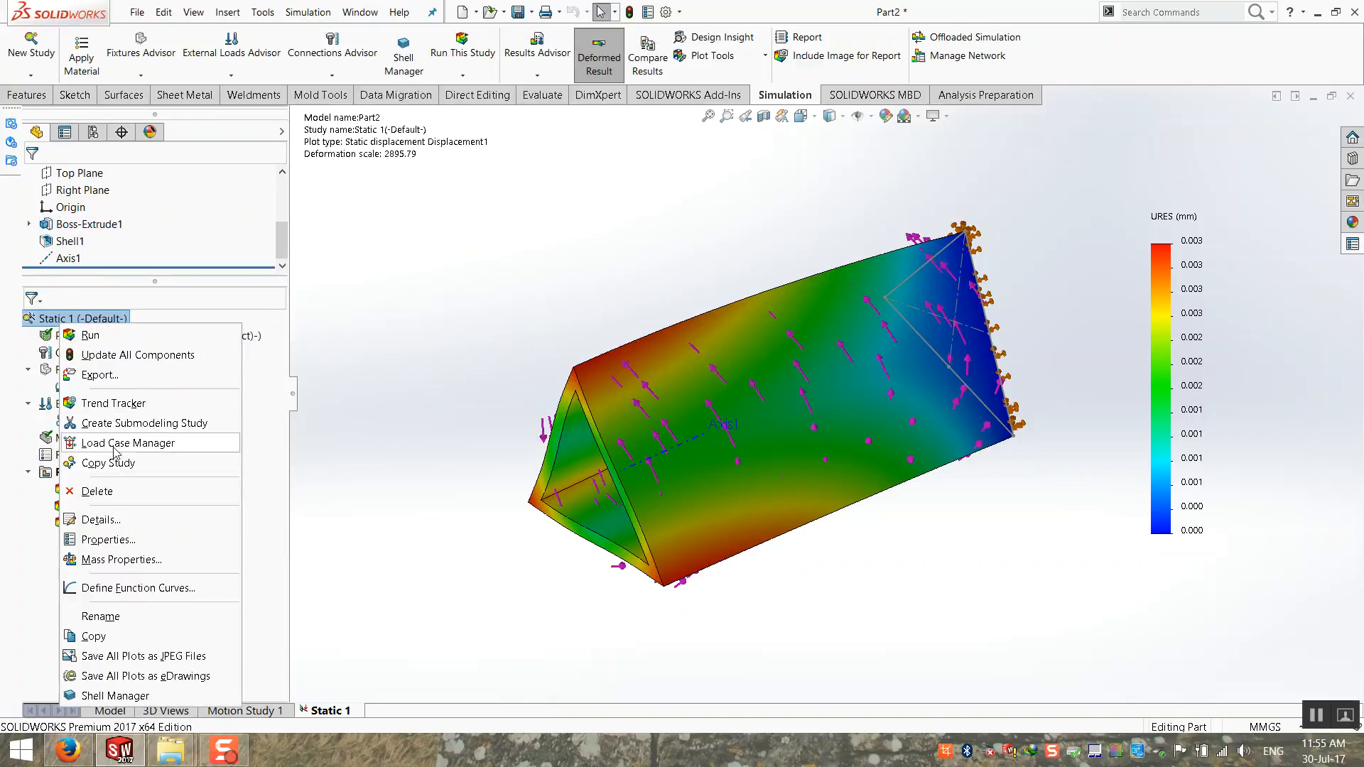
left_click(110, 380)
left_click(774, 499)
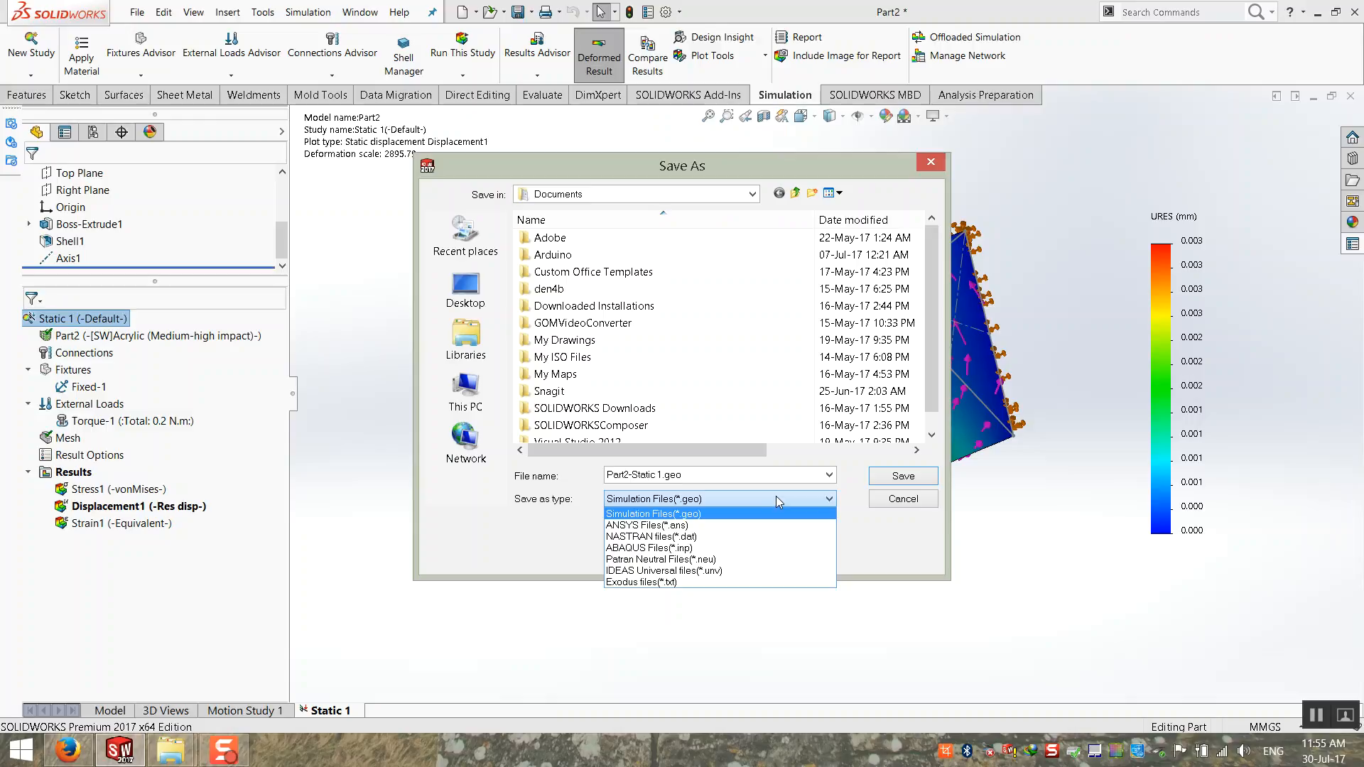
left_click(776, 496)
left_click(883, 497)
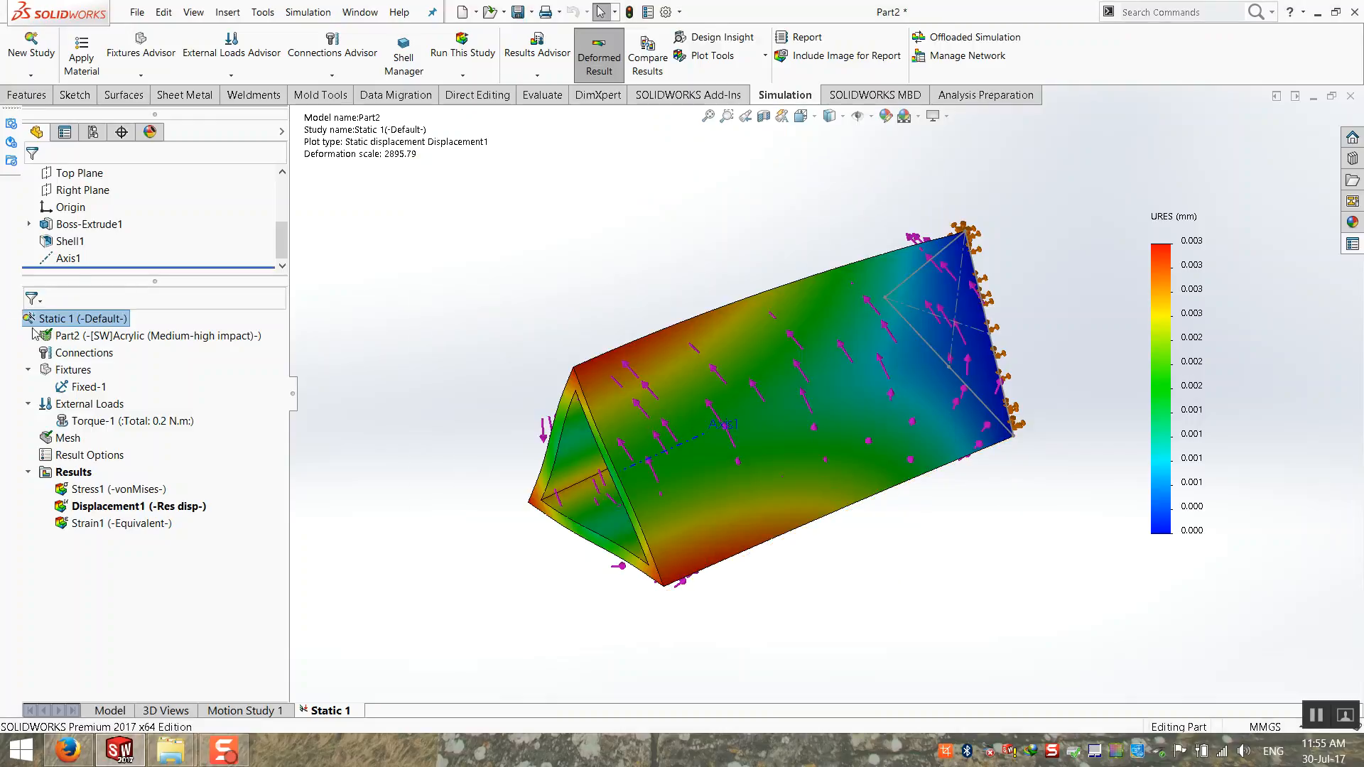
Step: Fit the displacement plot in view and examine the deformation along the triangular tube at closer and wider range
right_click(93, 321)
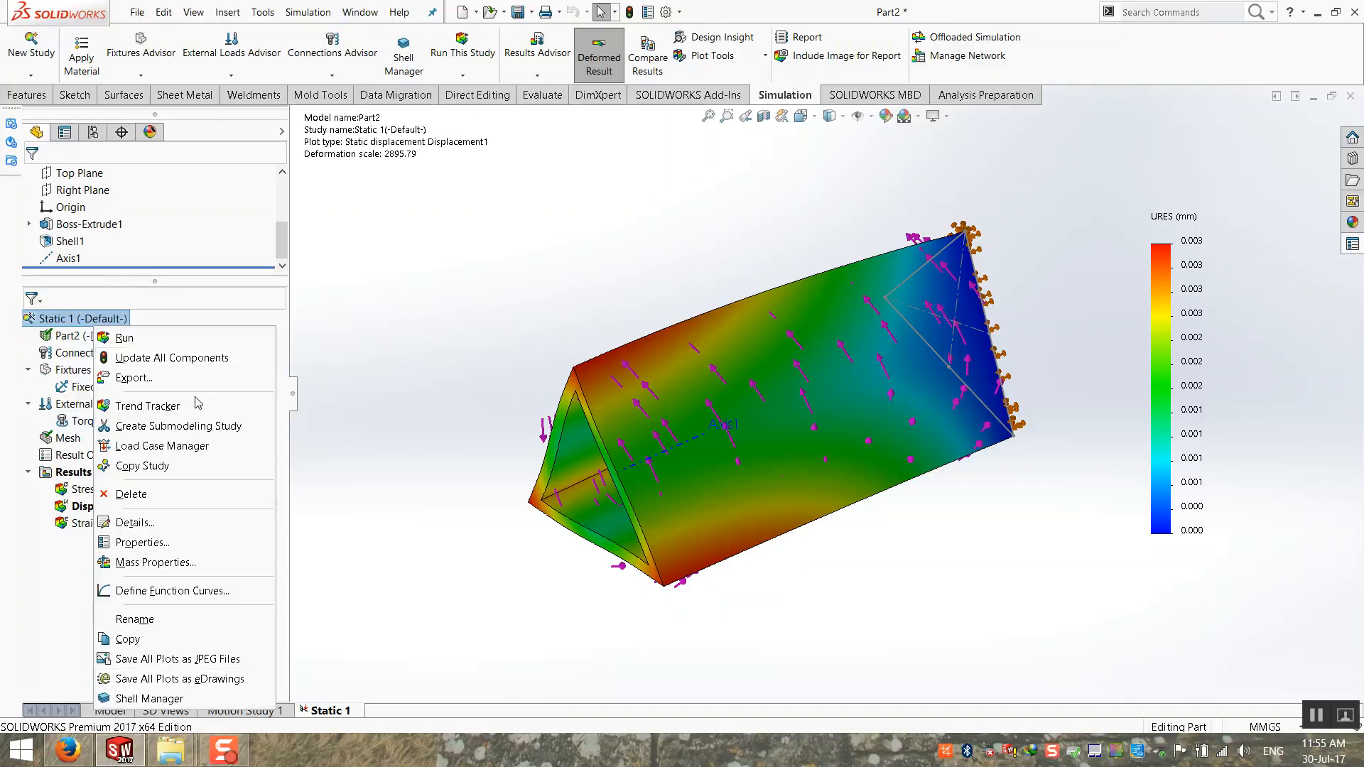
left_click(380, 352)
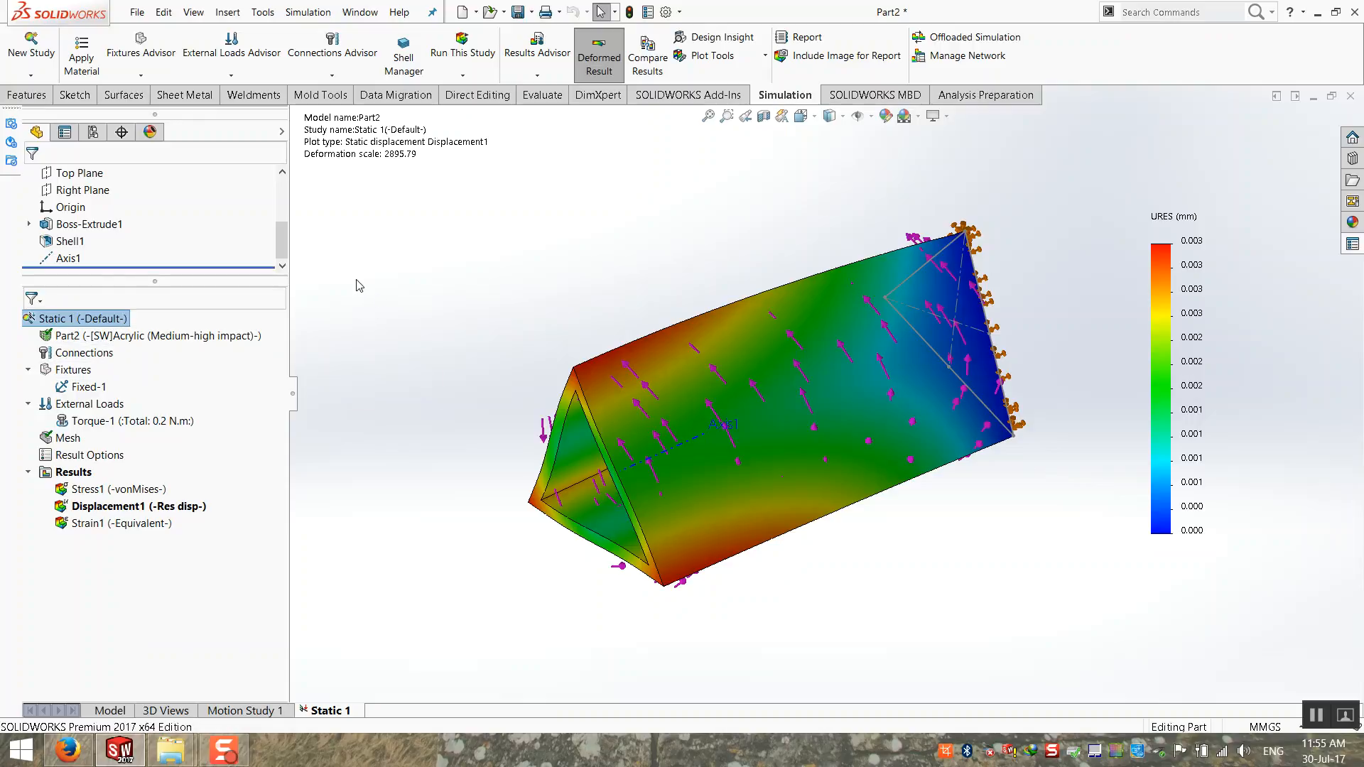
middle_click_drag(595, 320, 589, 320)
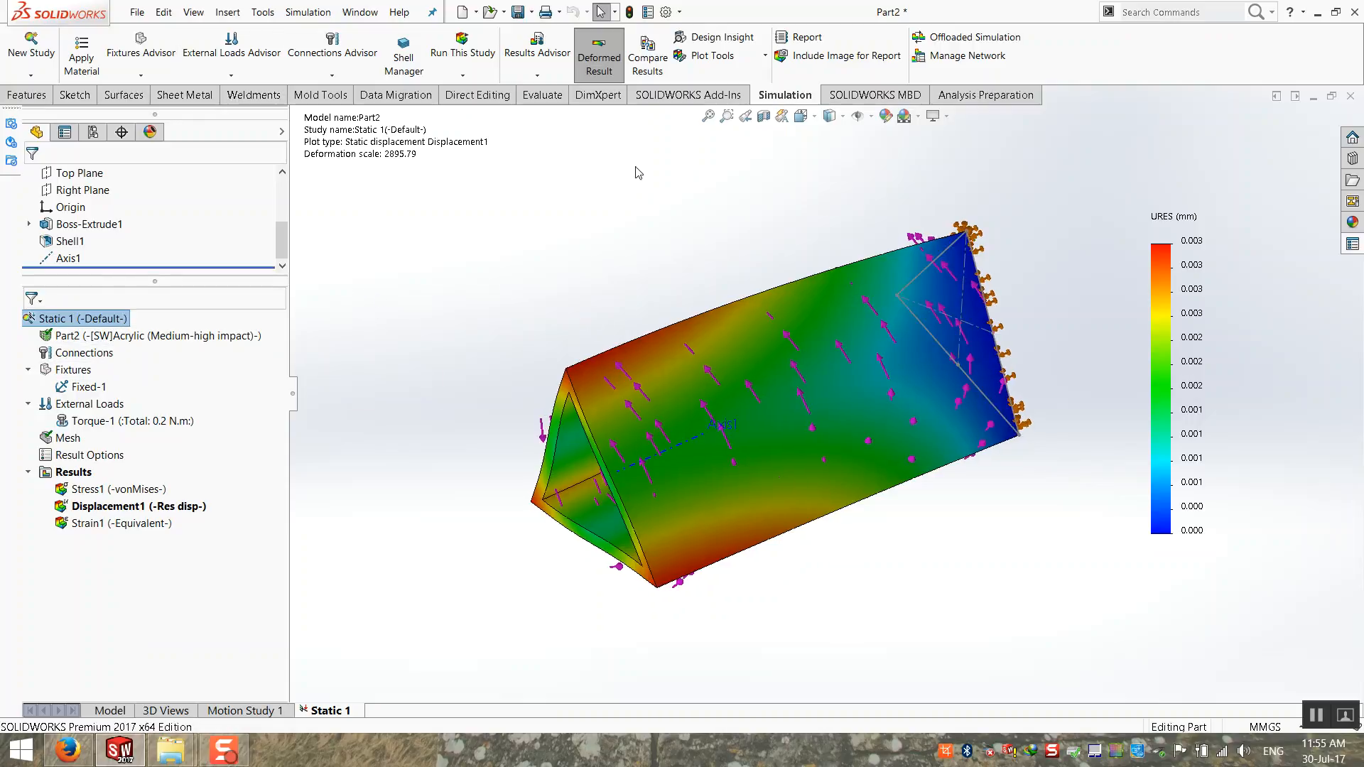
left_click(708, 117)
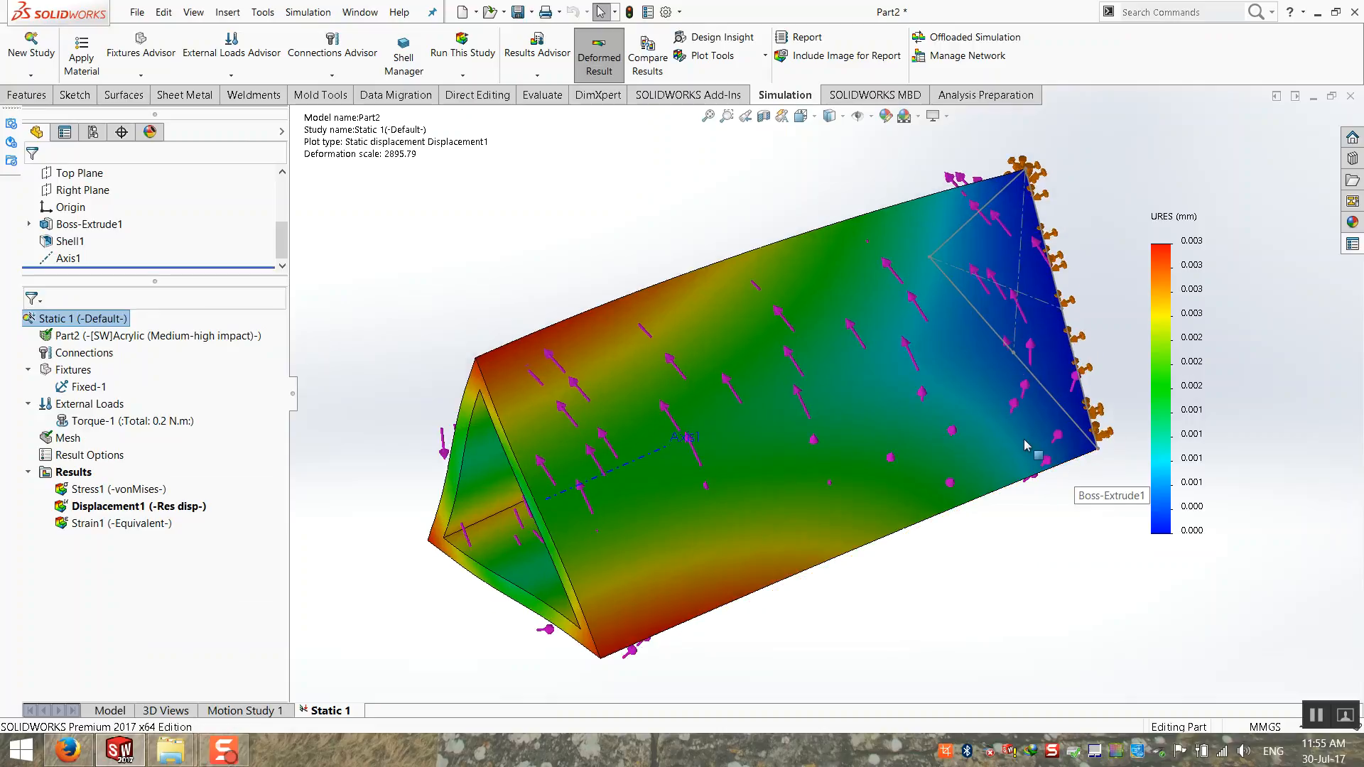
scroll(558, 245, "up", 2)
scroll(986, 463, "down", 1)
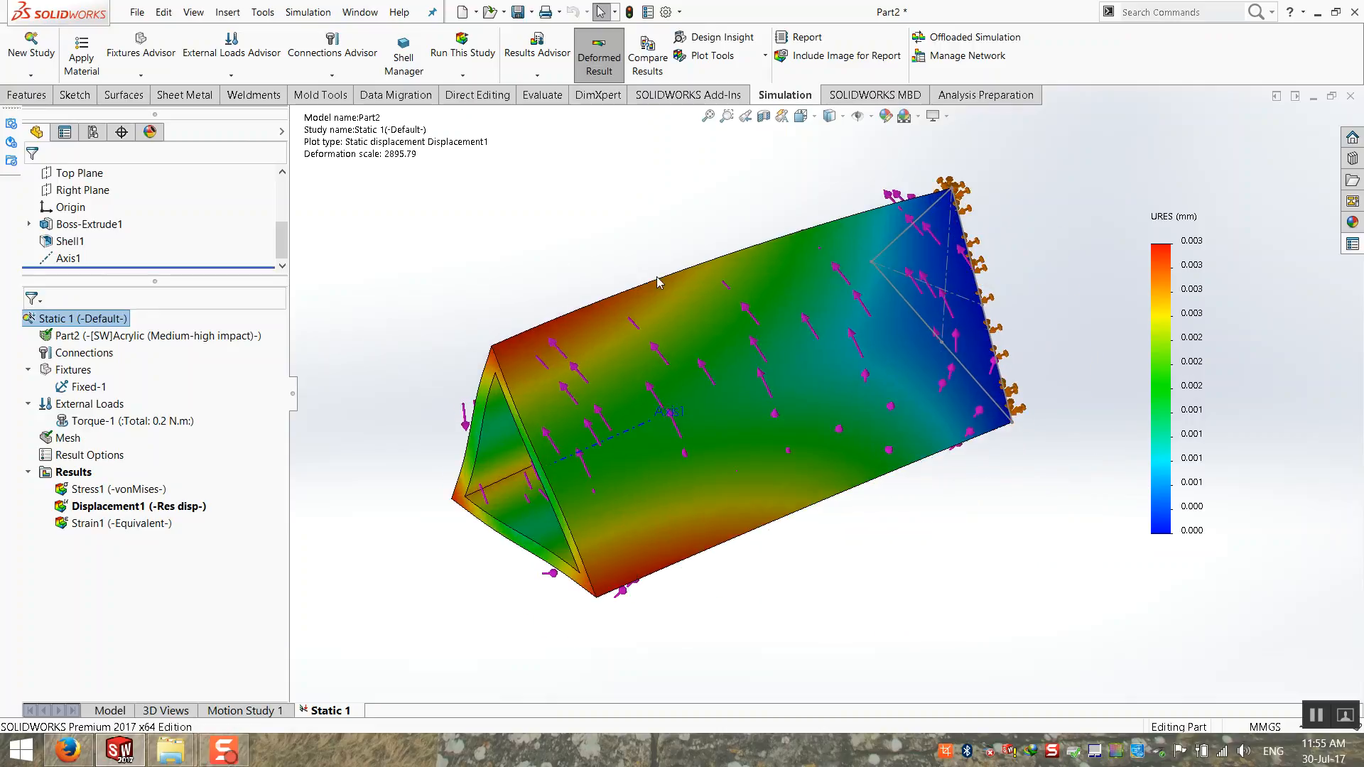
scroll(624, 260, "down", 1)
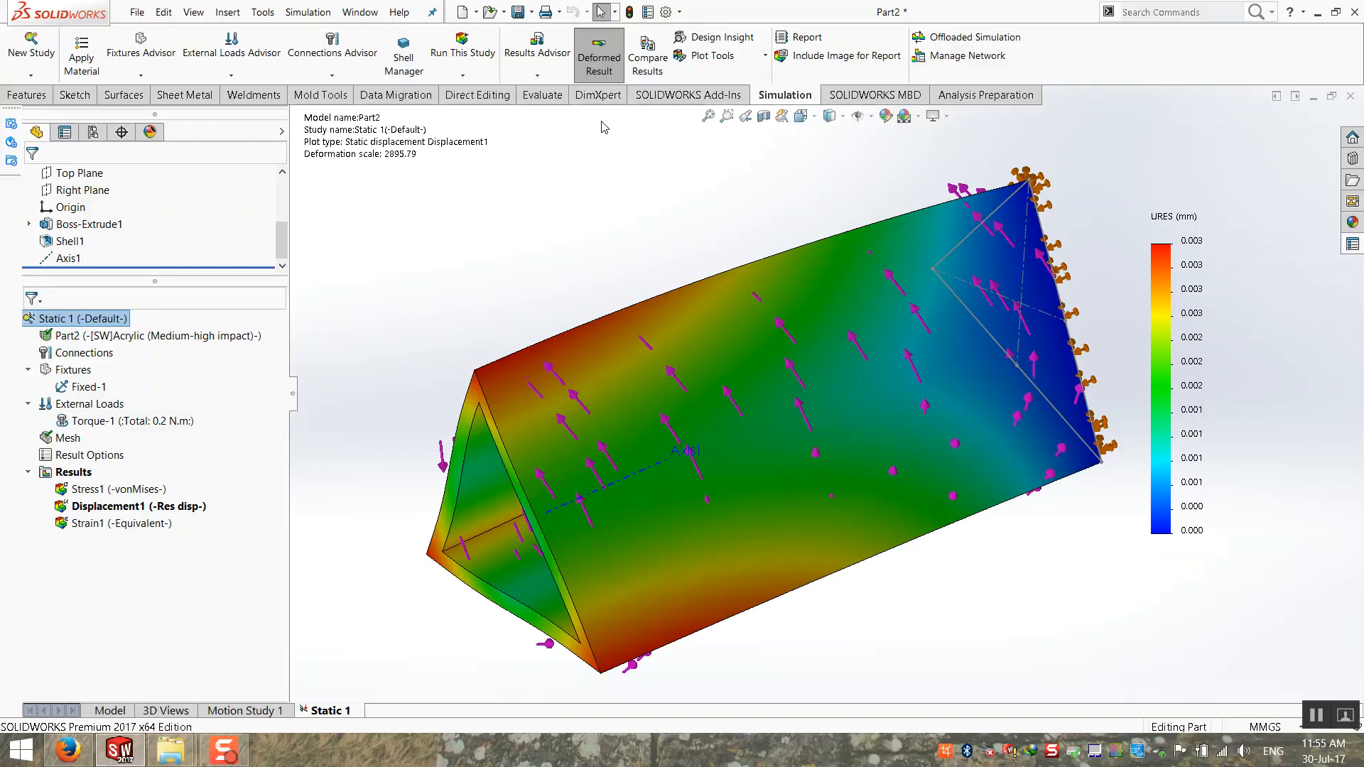
scroll(588, 239, "up", 1)
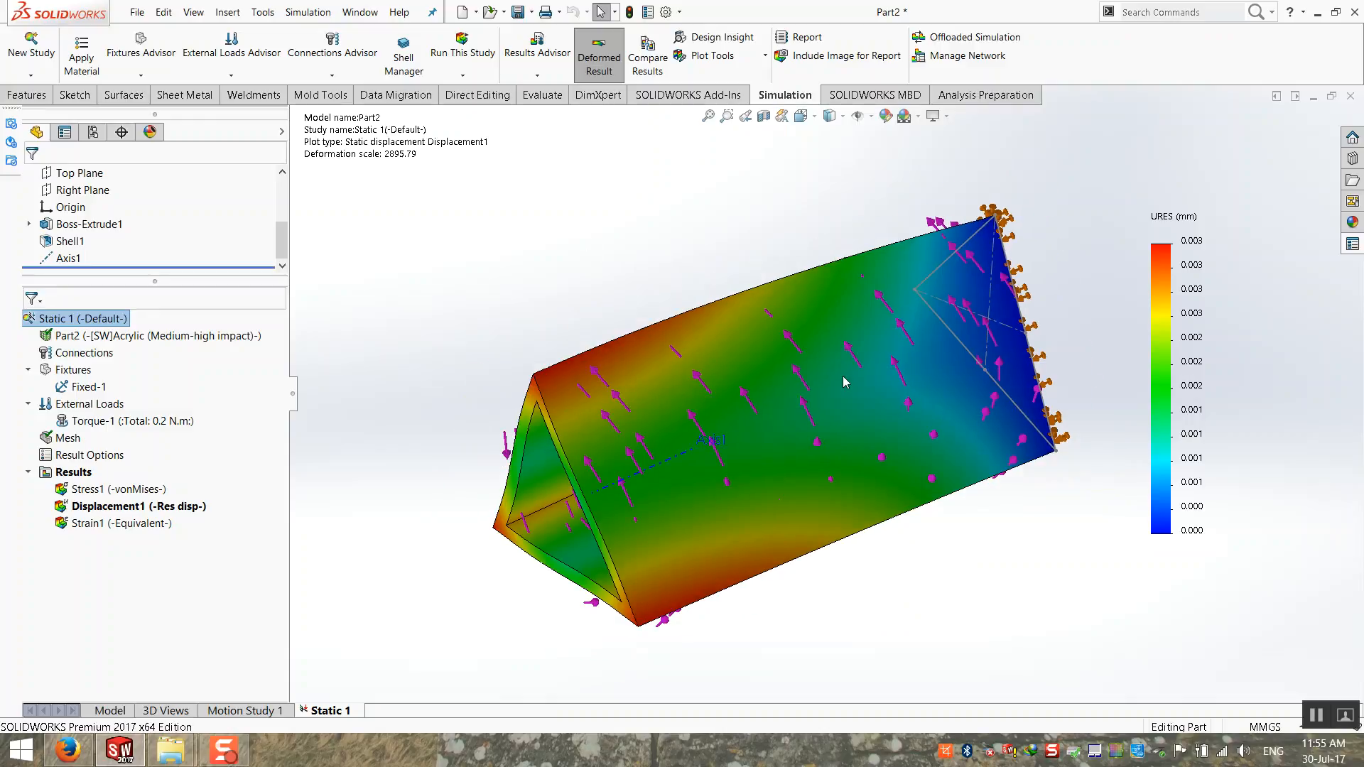
scroll(969, 429, "down", 1)
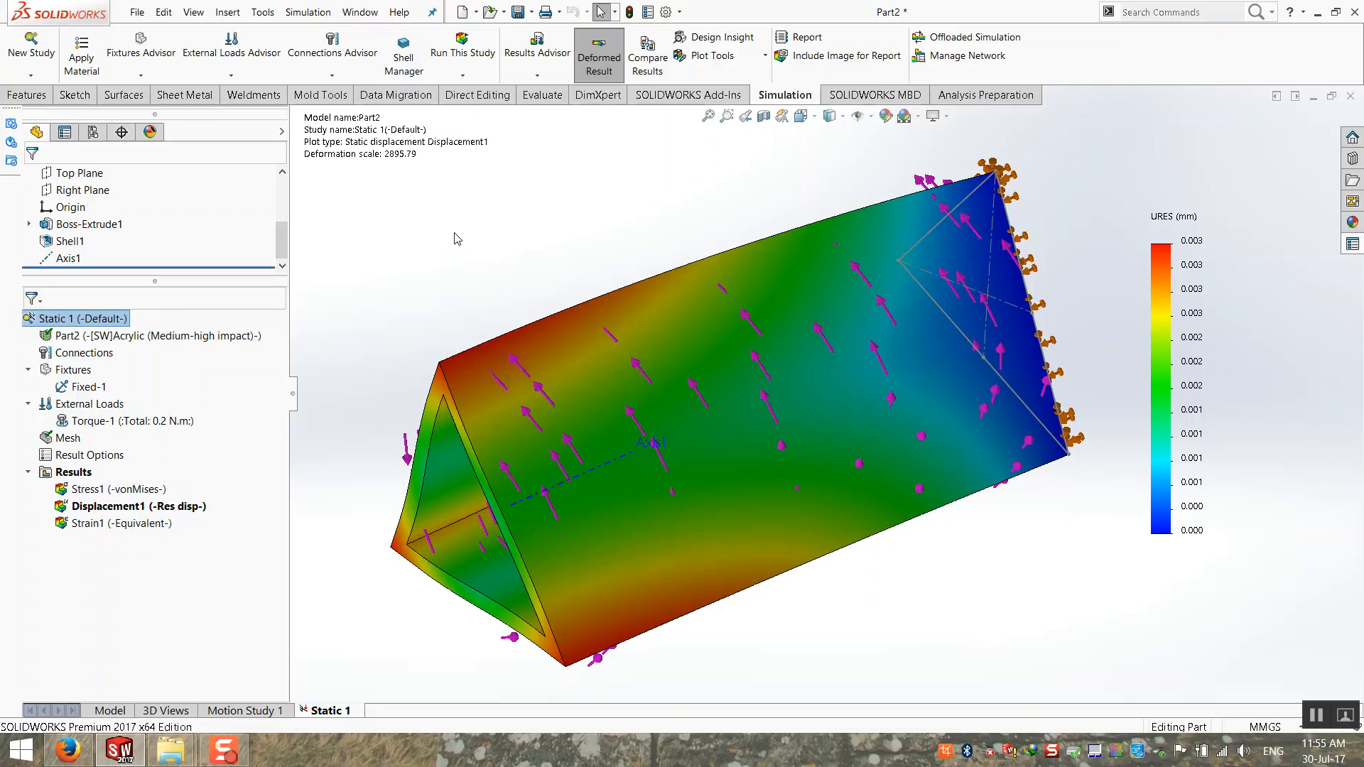
middle_click_drag(491, 226, 496, 226)
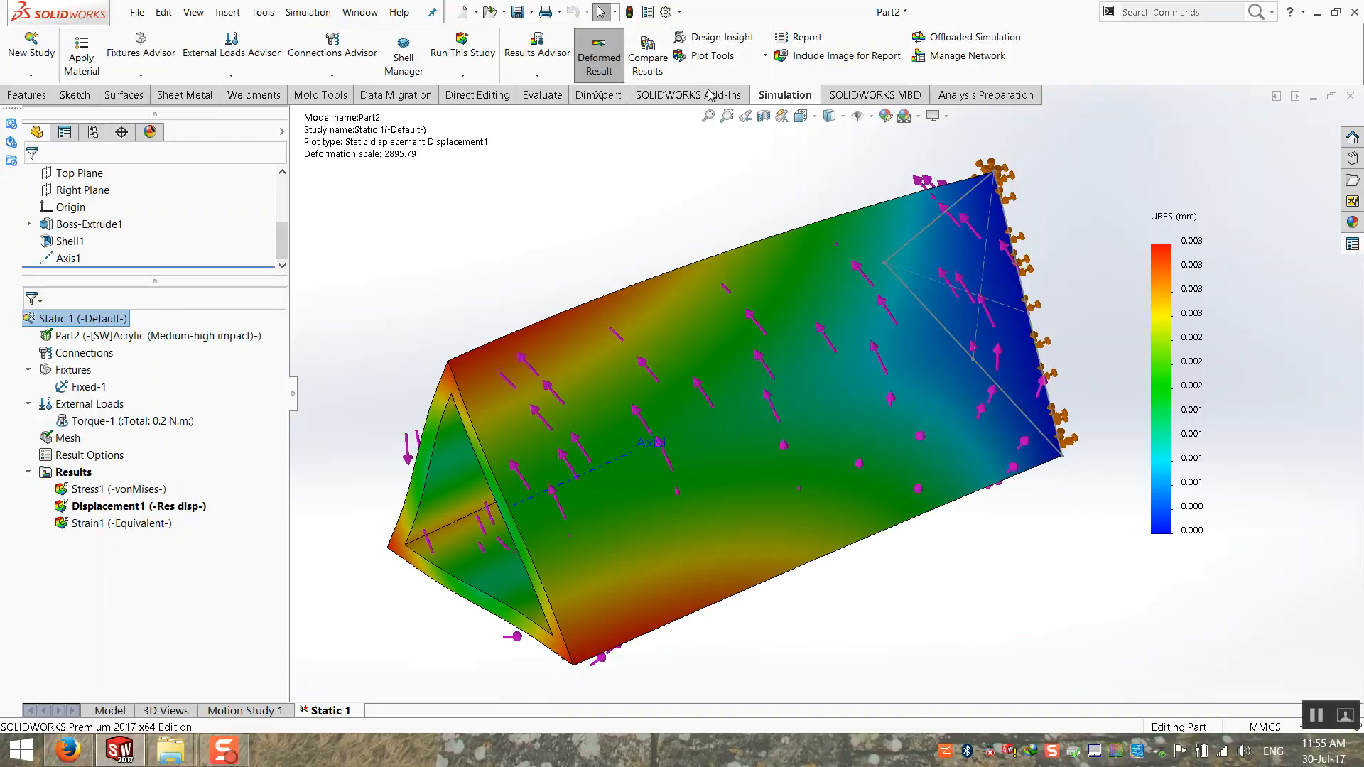
Step: Start a report for the Static 1 study and include the Appendix among its sections
left_click(816, 42)
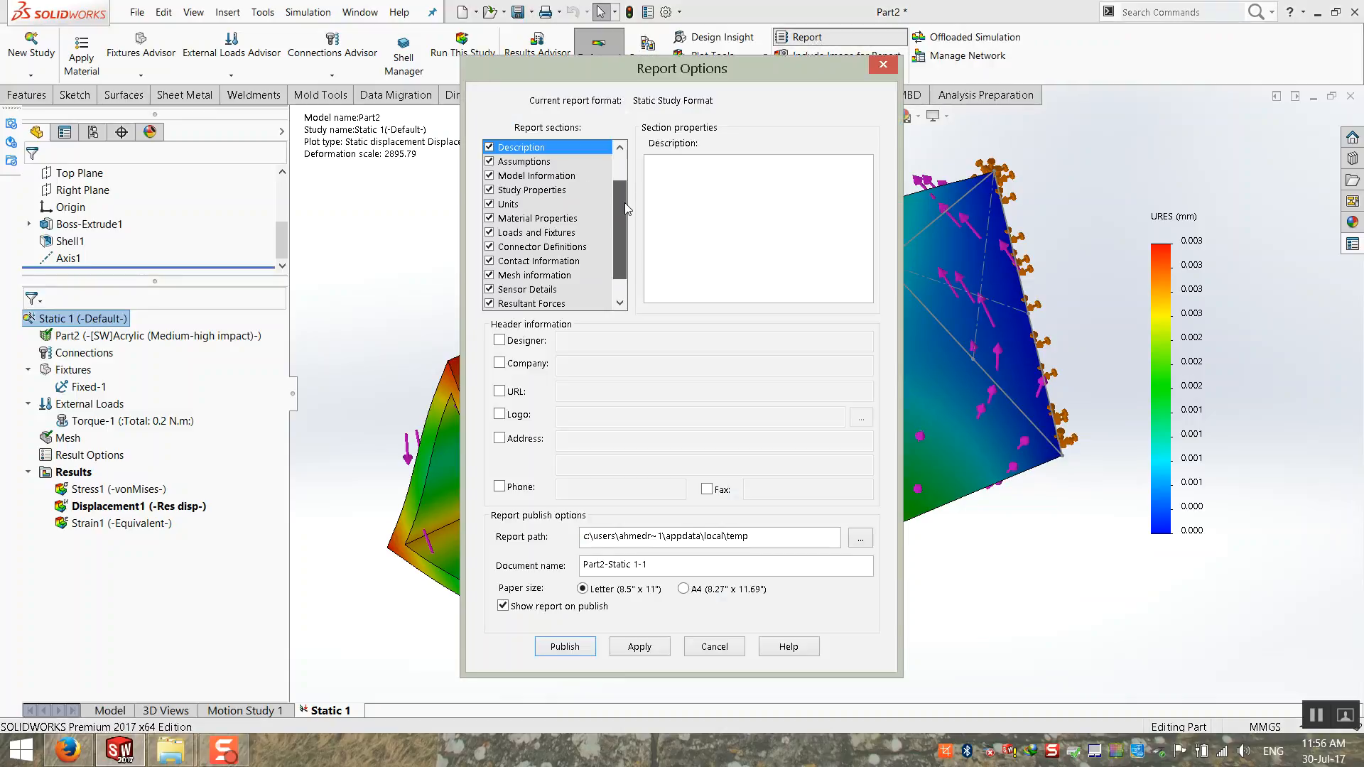
left_click(619, 287)
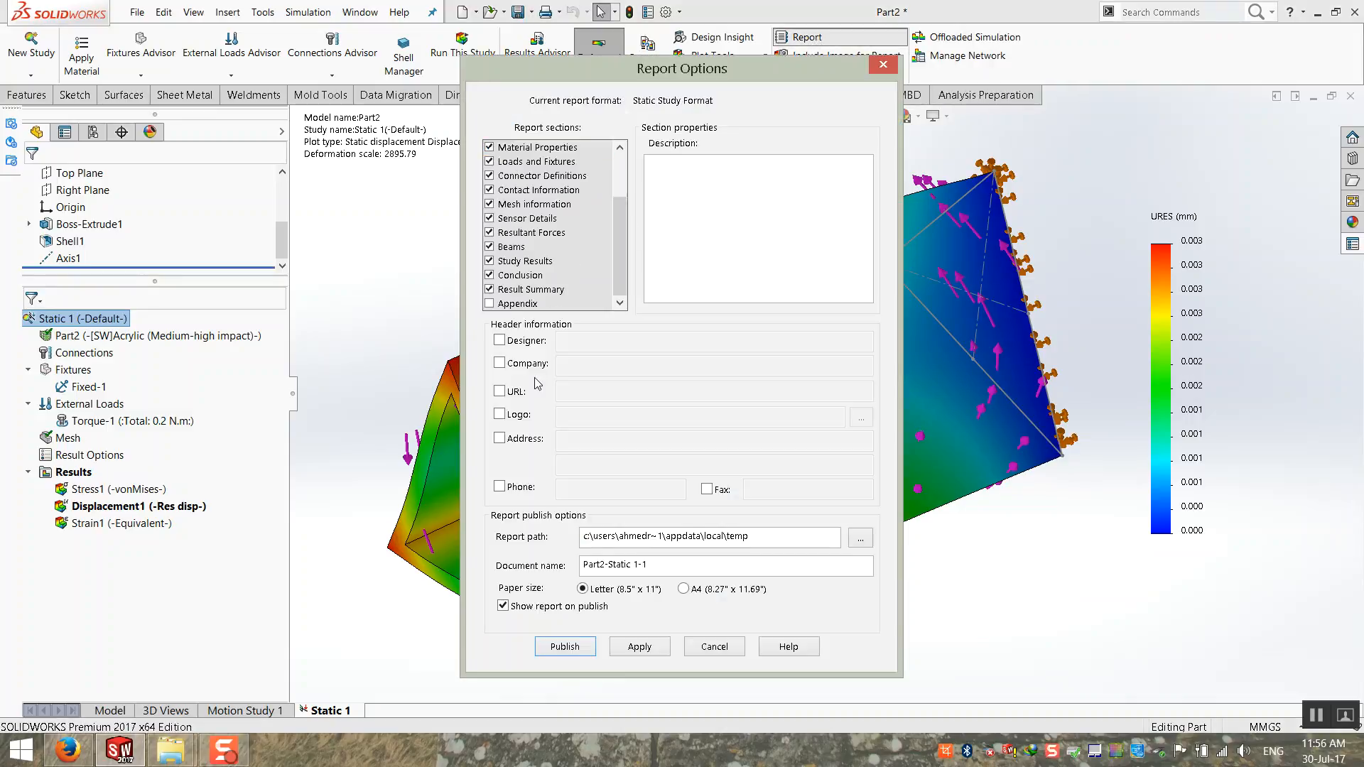
left_click(490, 306)
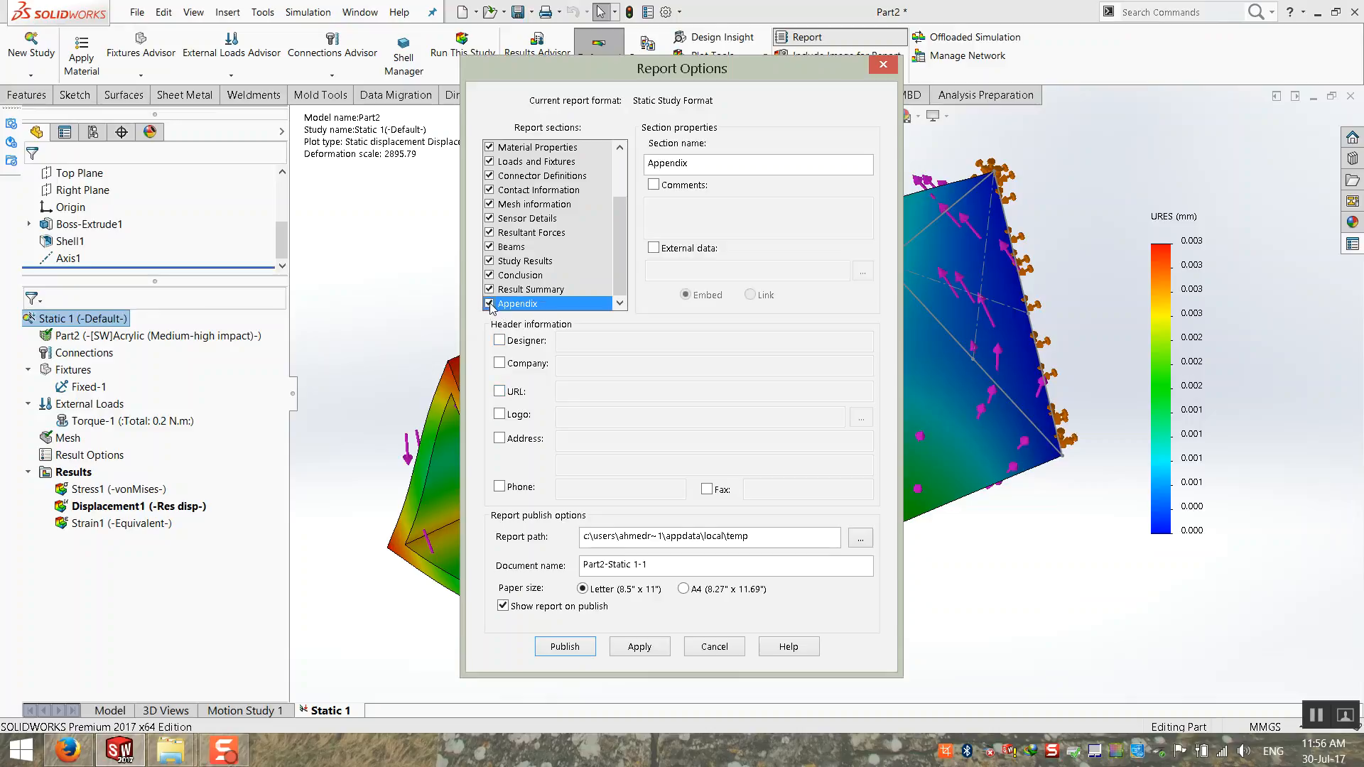
left_click_drag(621, 249, 626, 182)
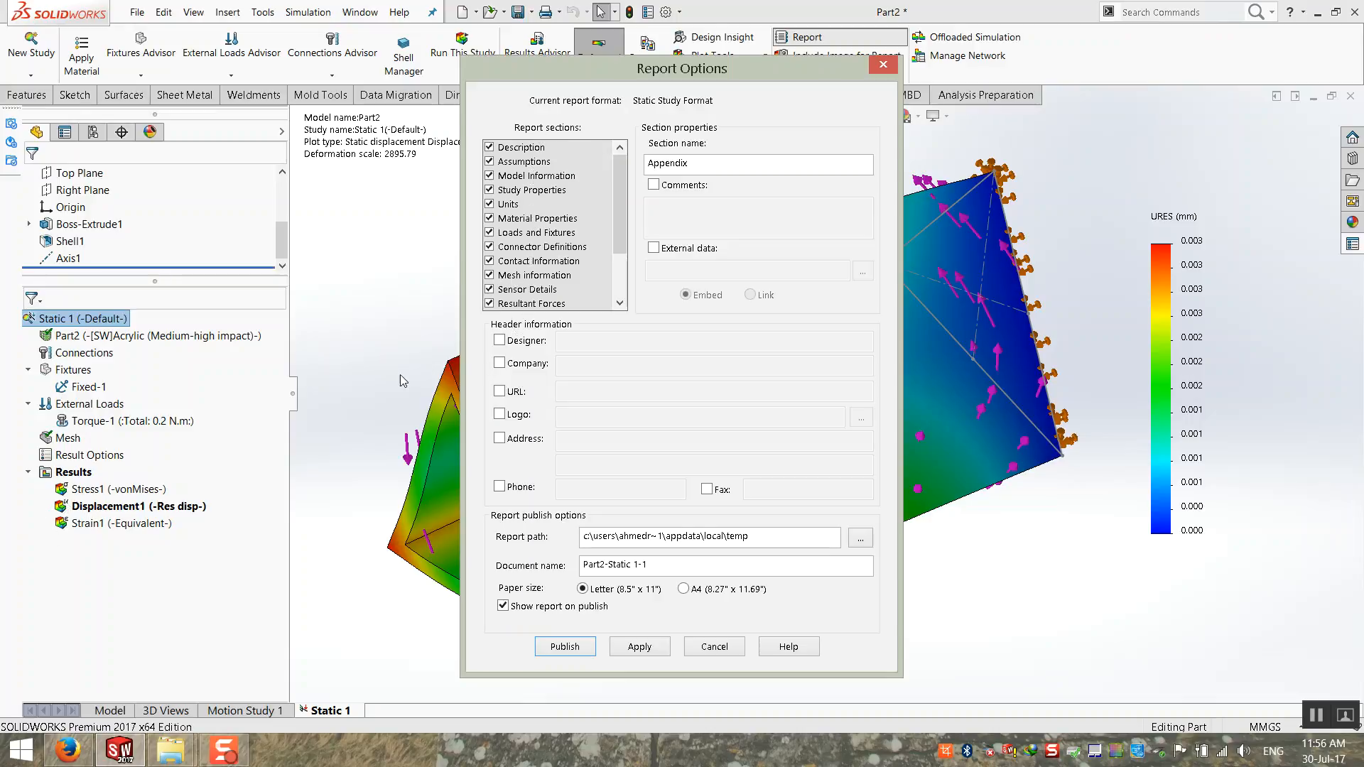
Step: Enable the designer and company in the report header and set them to Unigraf Design Team and Unigraf
left_click(501, 342)
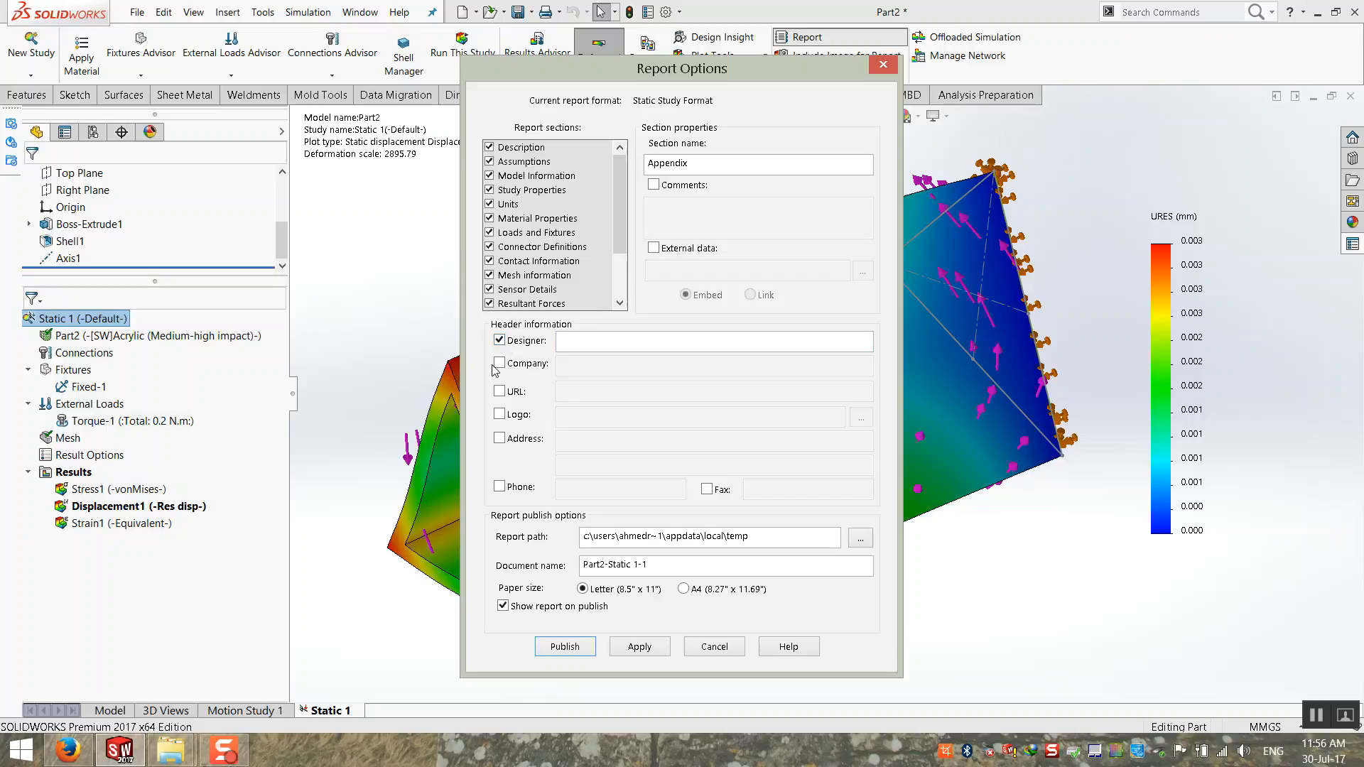
left_click(587, 344)
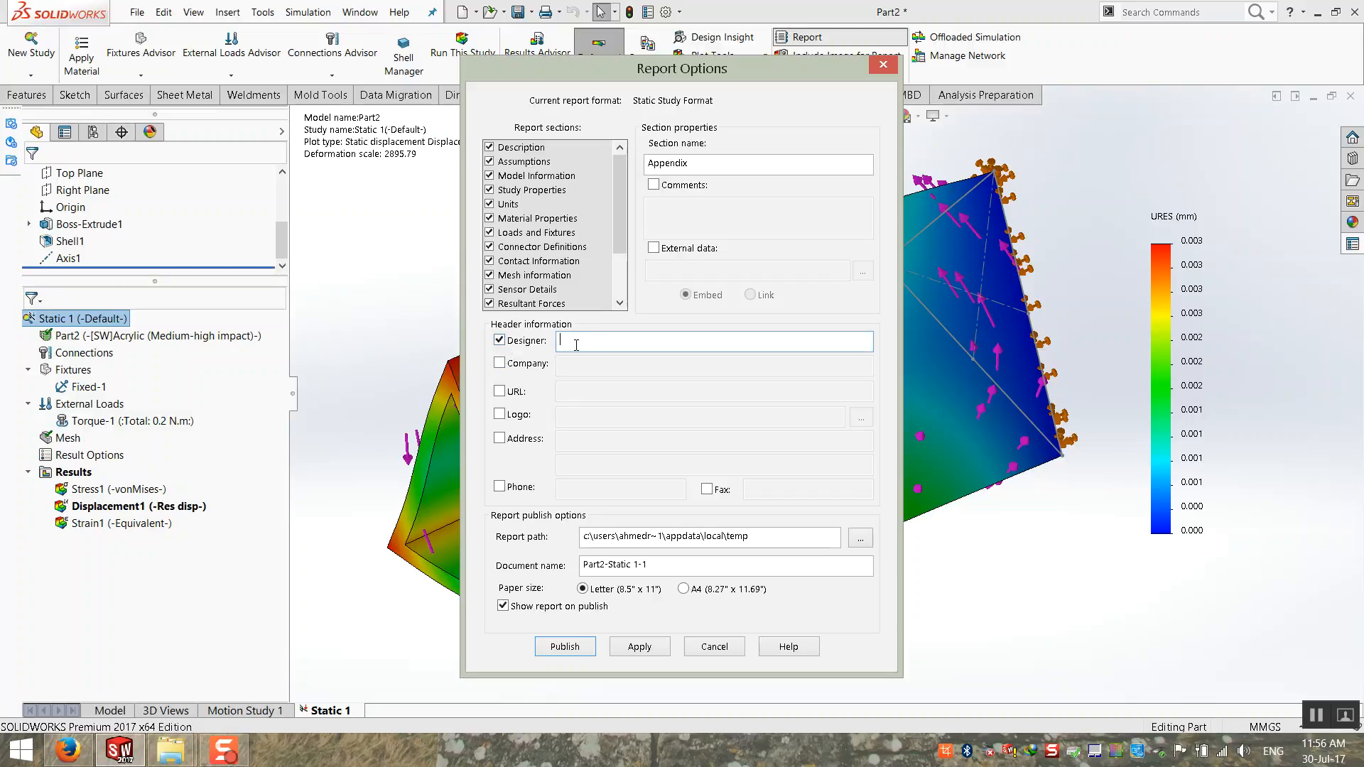
type("Unigraf Design Team")
left_click(500, 362)
left_click(565, 365)
type("Unigraf")
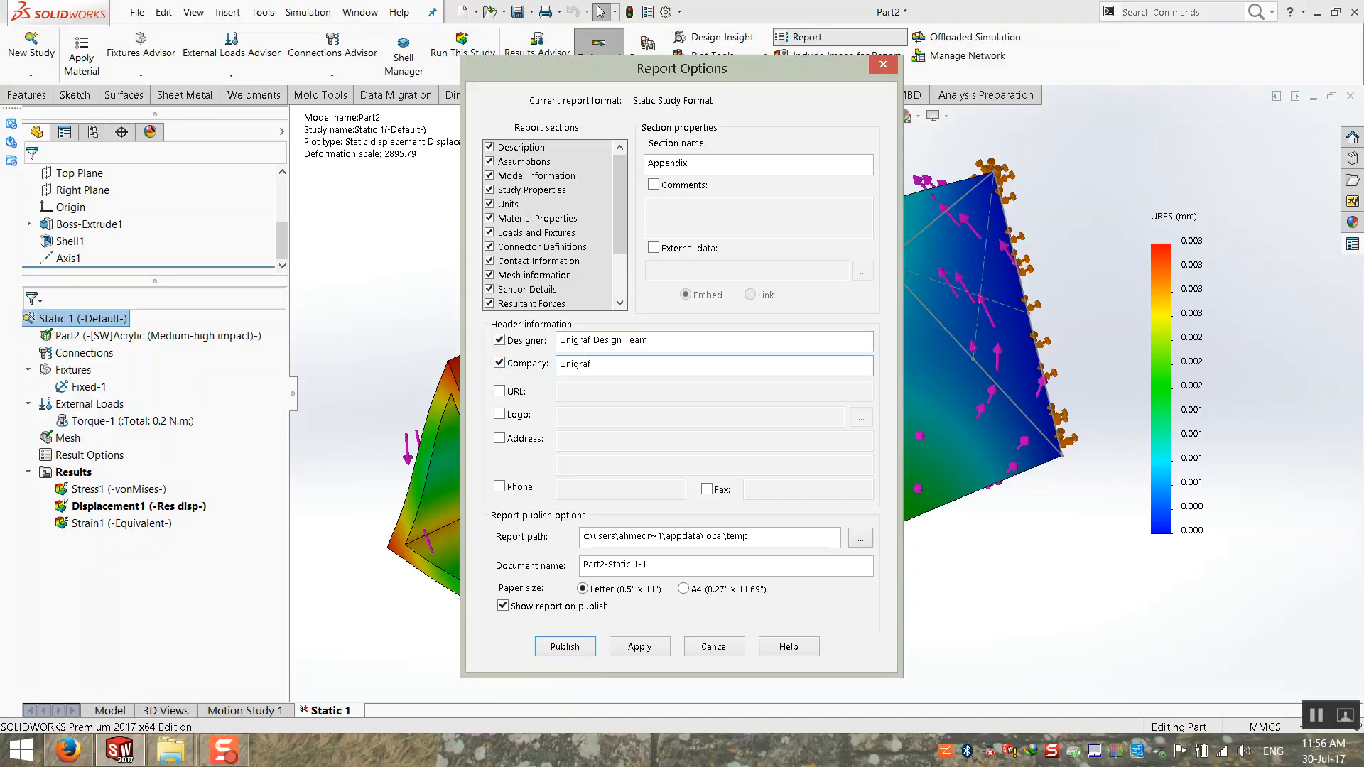
left_click(499, 391)
left_click(571, 390)
type("www.unigraf.com")
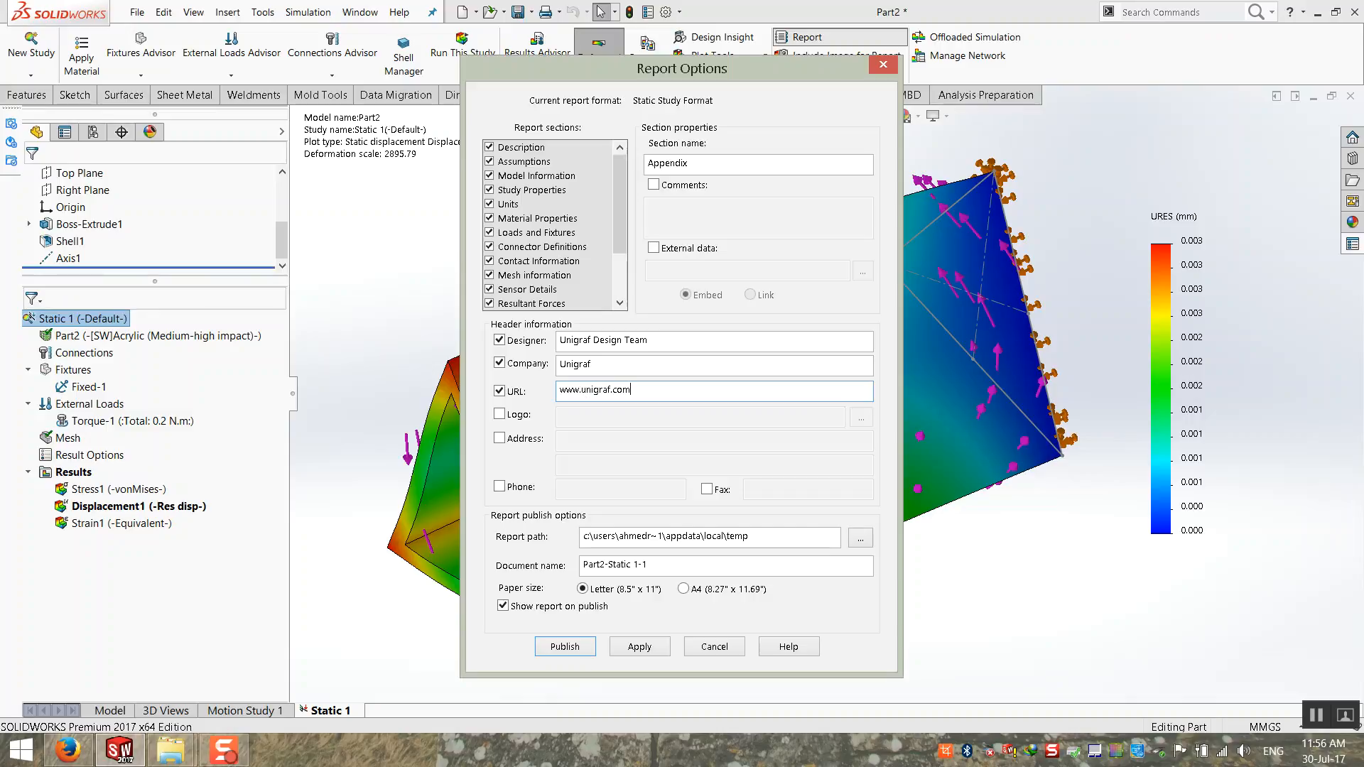
Step: Enable the logo in the report header and browse for a JPEG image, cancelling without choosing a file
left_click(499, 414)
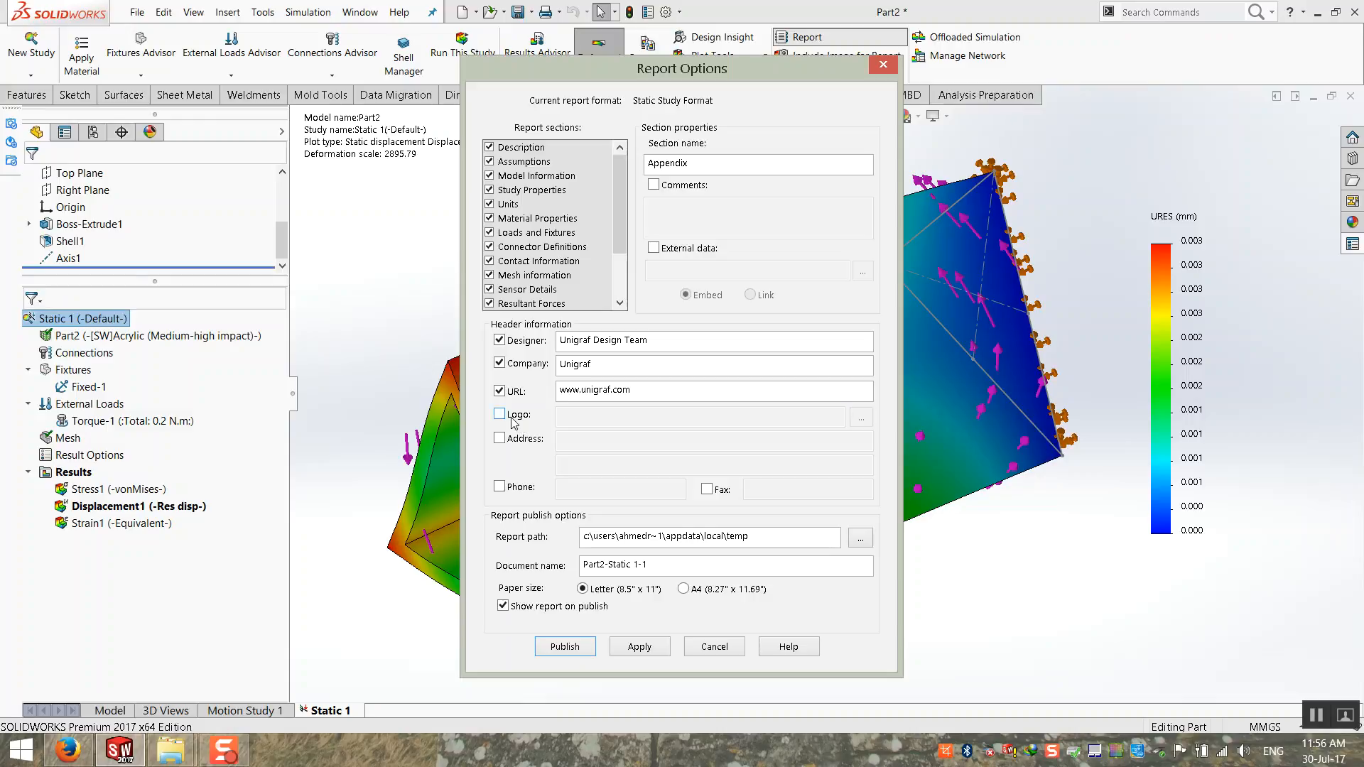
left_click(861, 419)
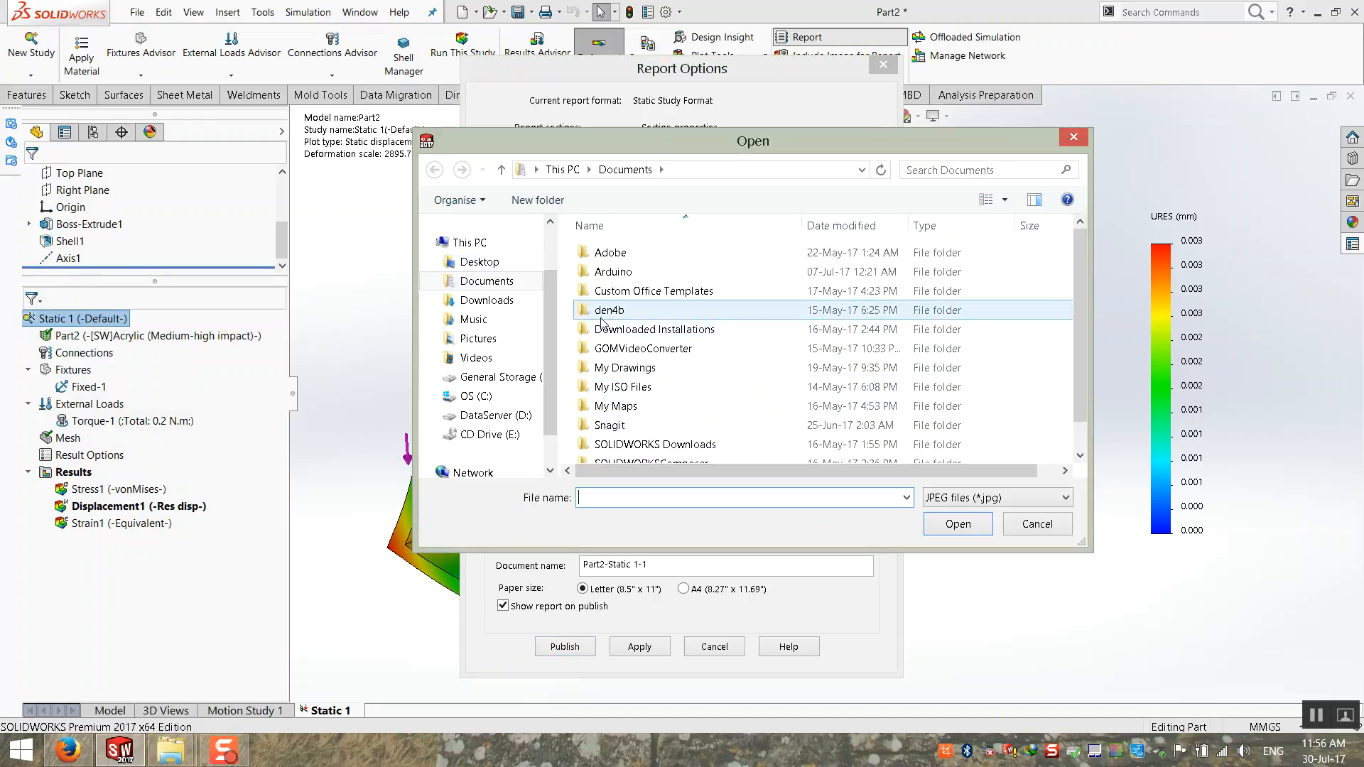
left_click(1021, 526)
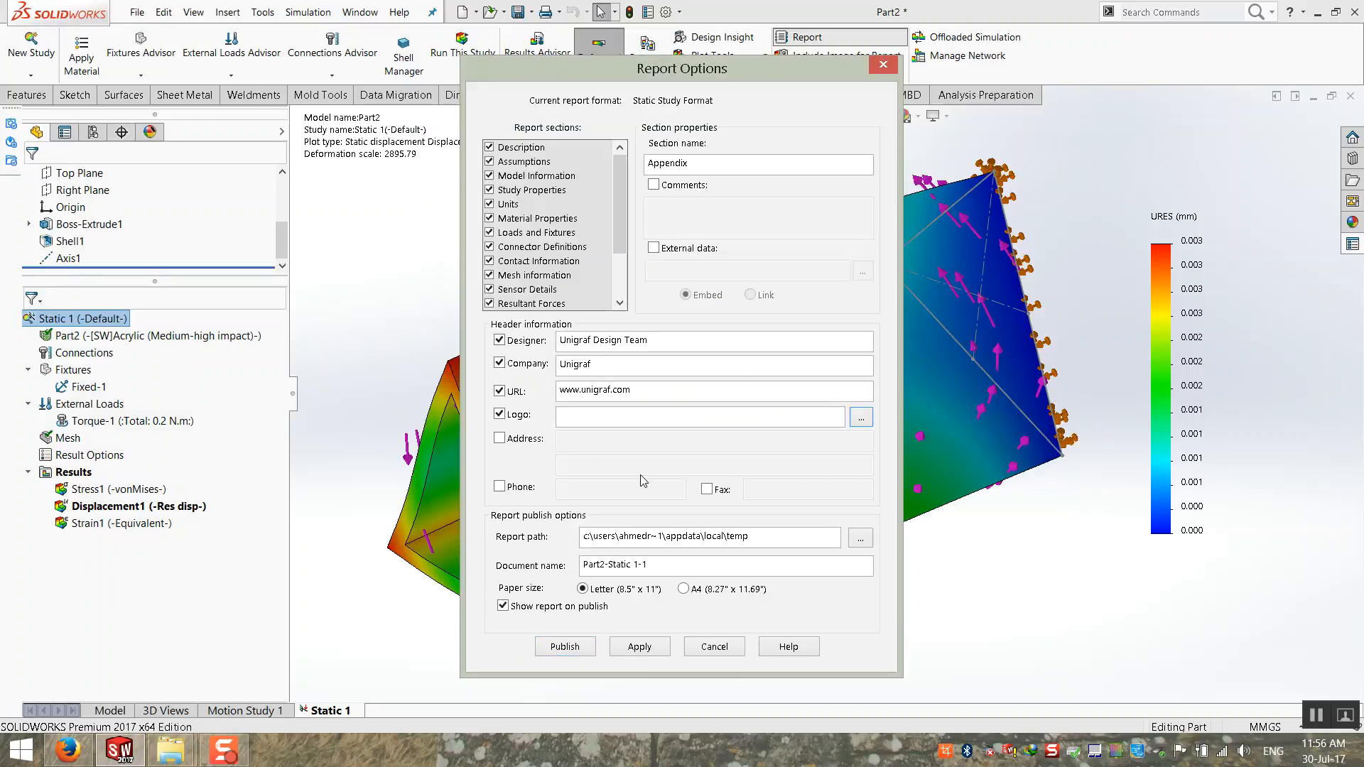
left_click(499, 438)
left_click(621, 438)
left_click(526, 445)
left_click(499, 487)
left_click(500, 486)
left_click(684, 187)
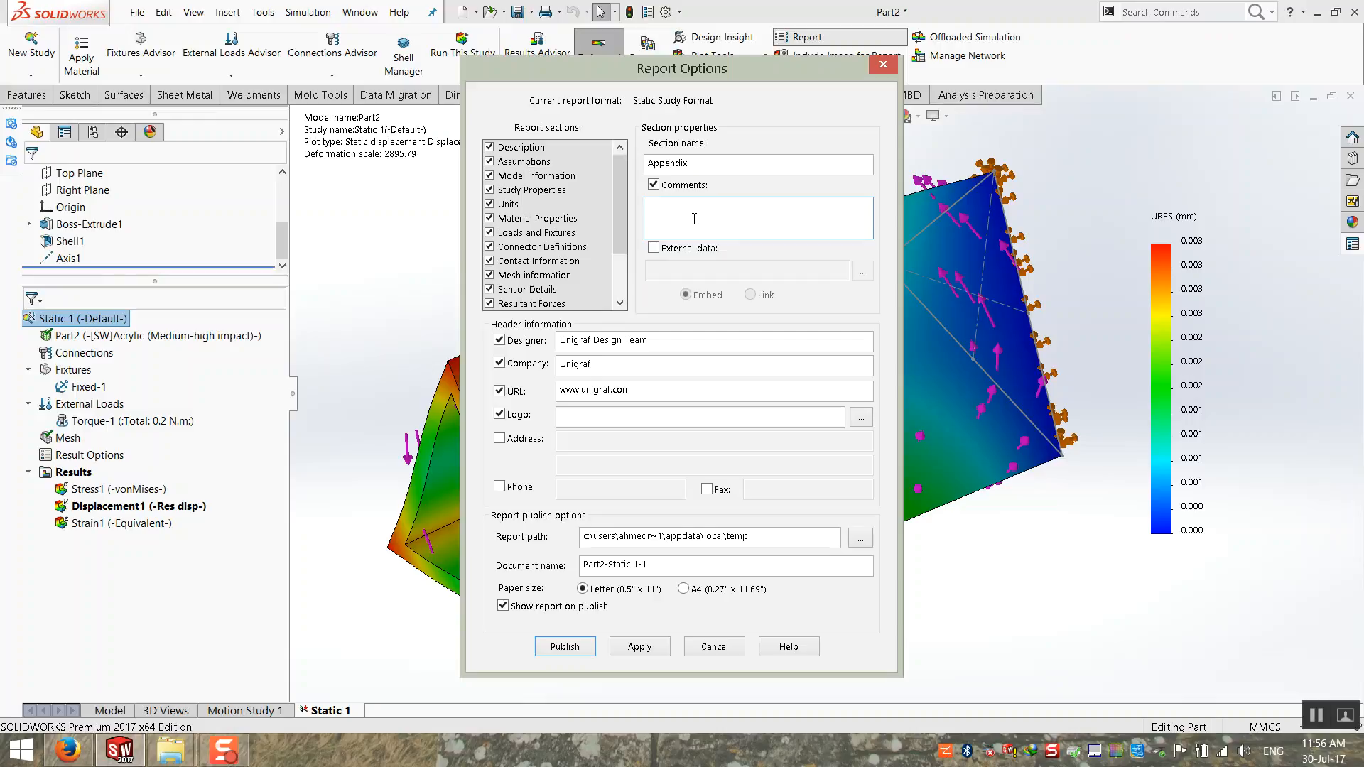
left_click(671, 253)
left_click(862, 271)
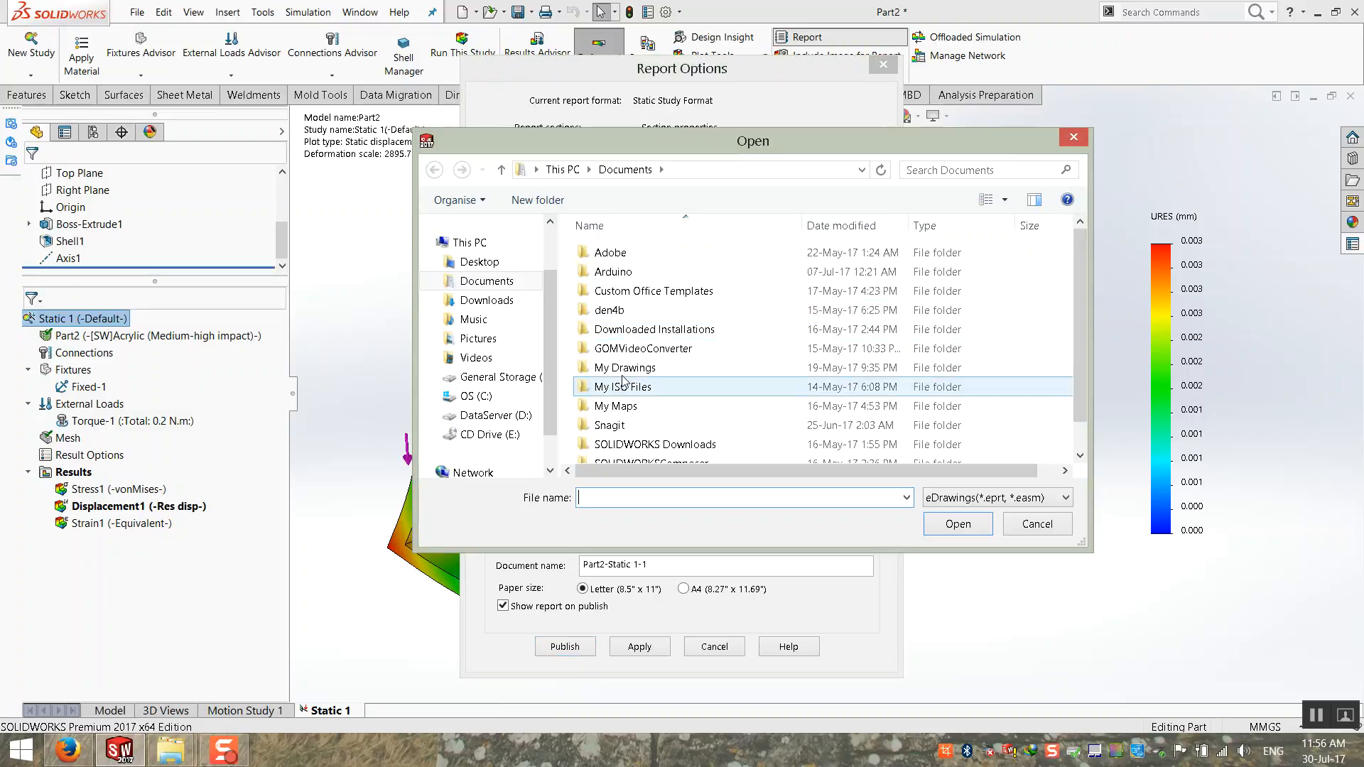
left_click(1036, 524)
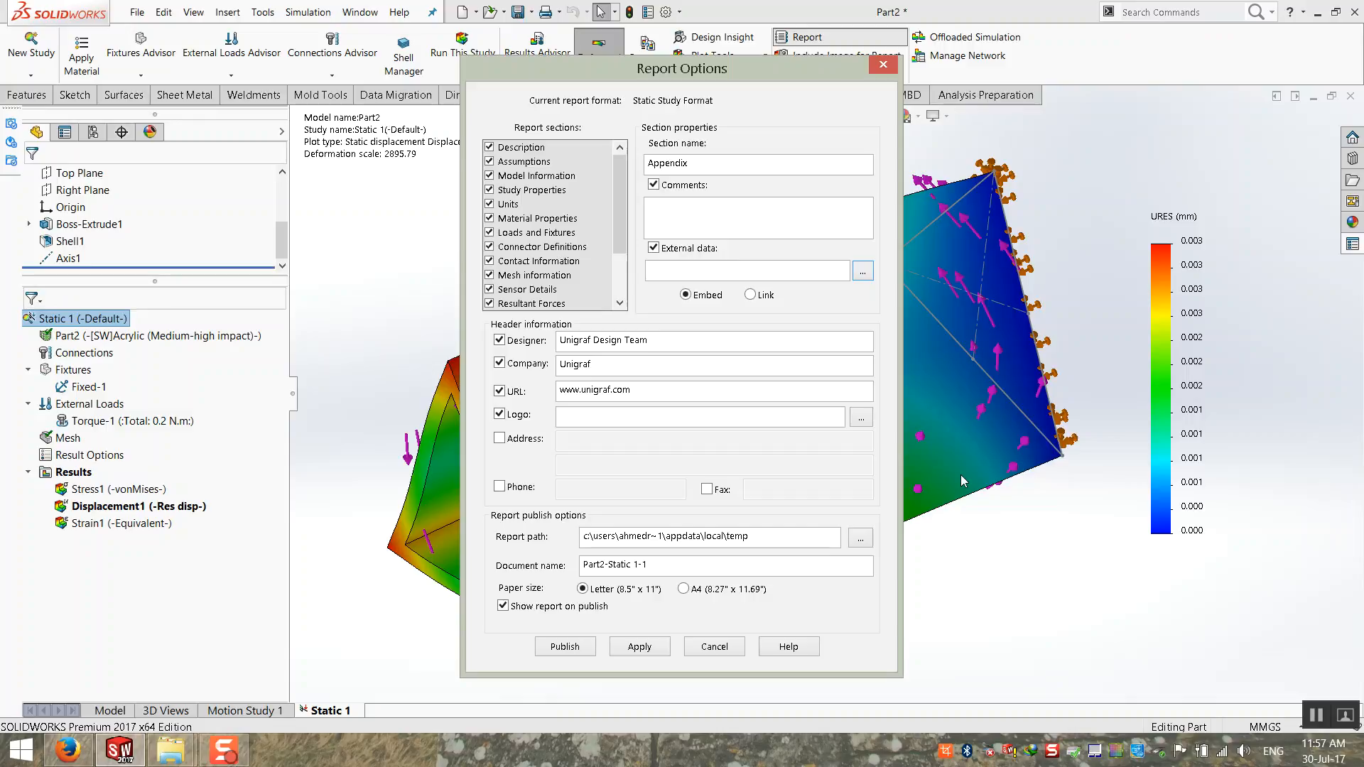
left_click(682, 249)
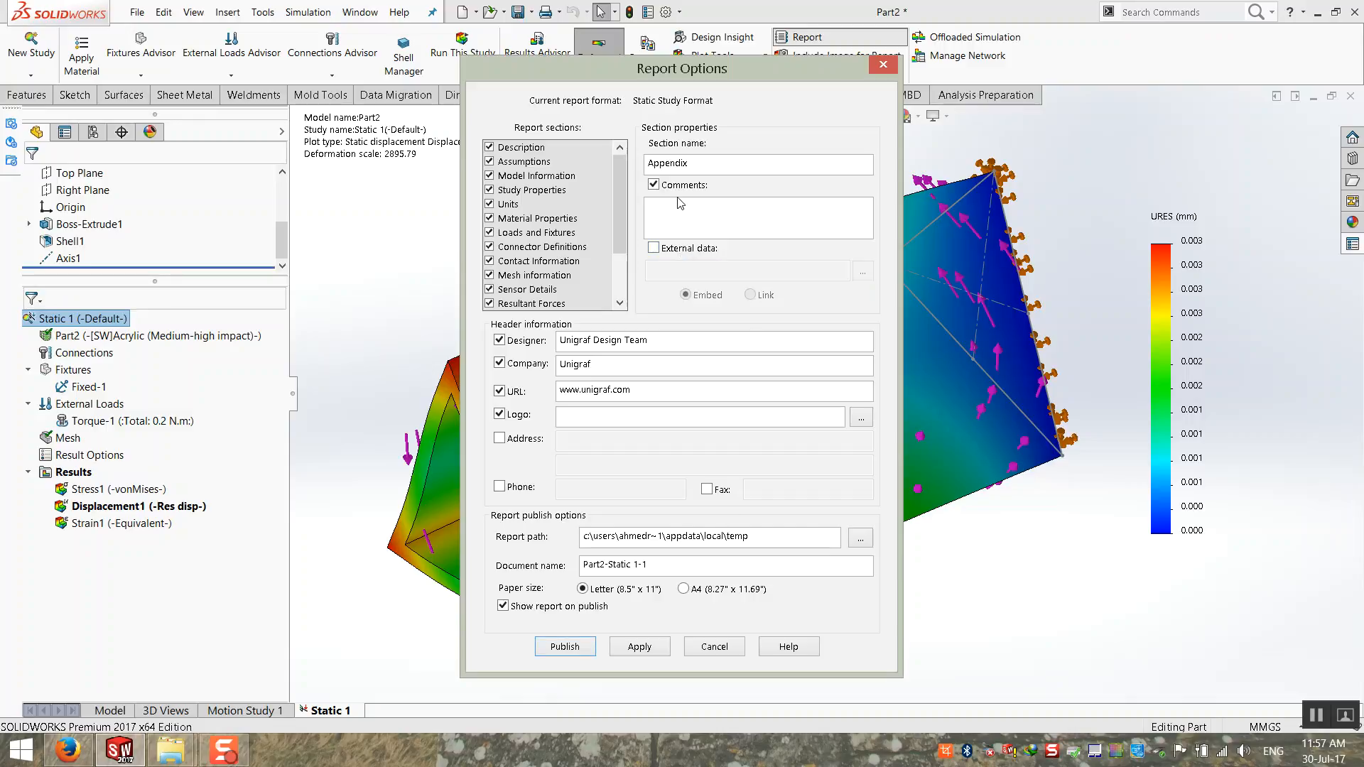
left_click(680, 186)
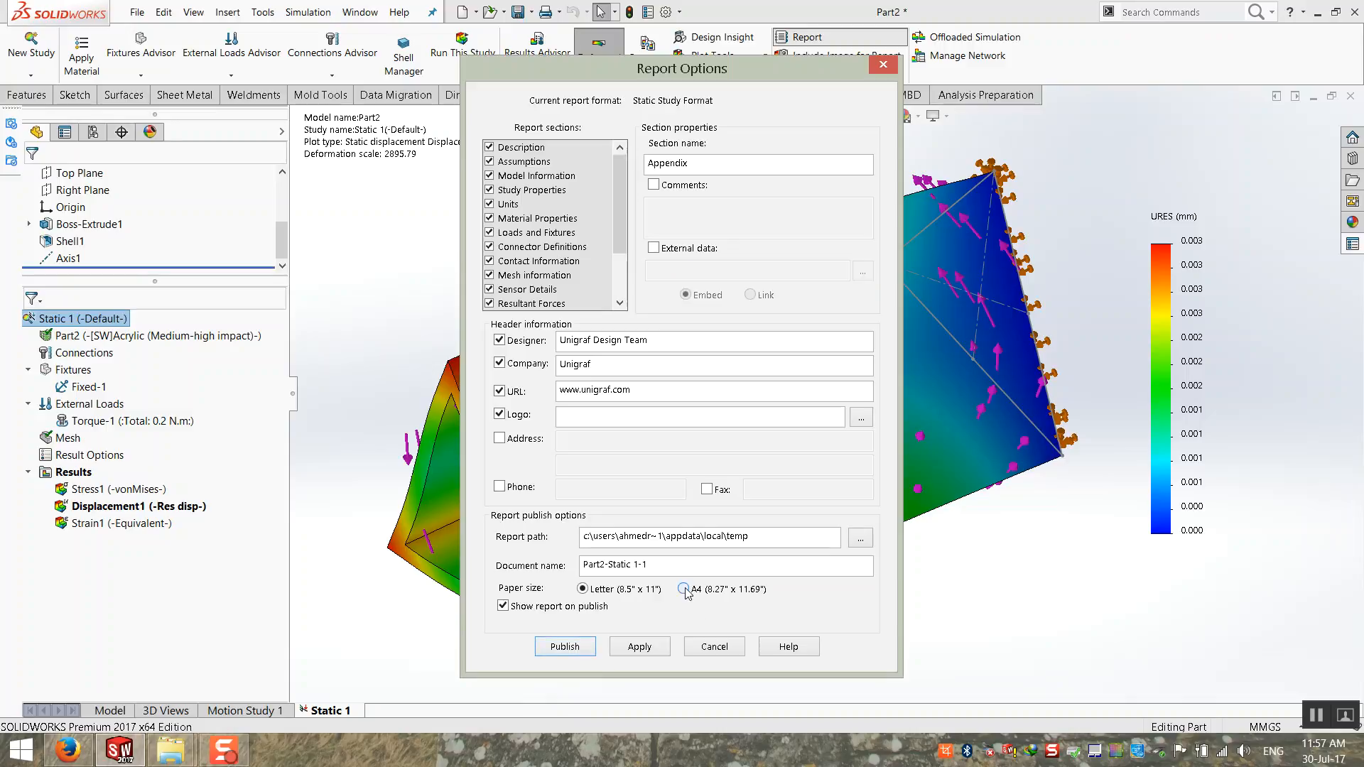
Step: Set the report path to the Desktop folder with A4 paper size and try to publish the report
left_click(861, 538)
left_click(497, 263)
left_click(945, 524)
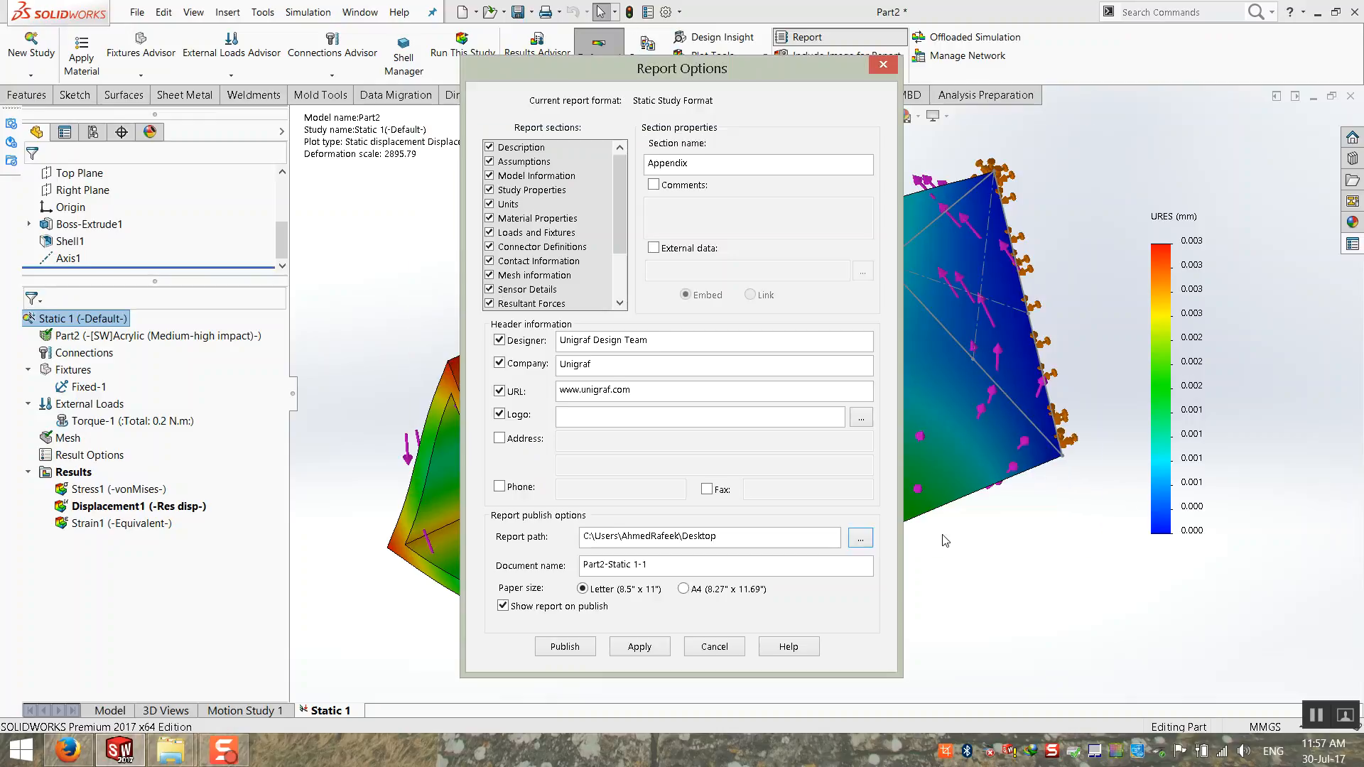
left_click(683, 589)
left_click(565, 647)
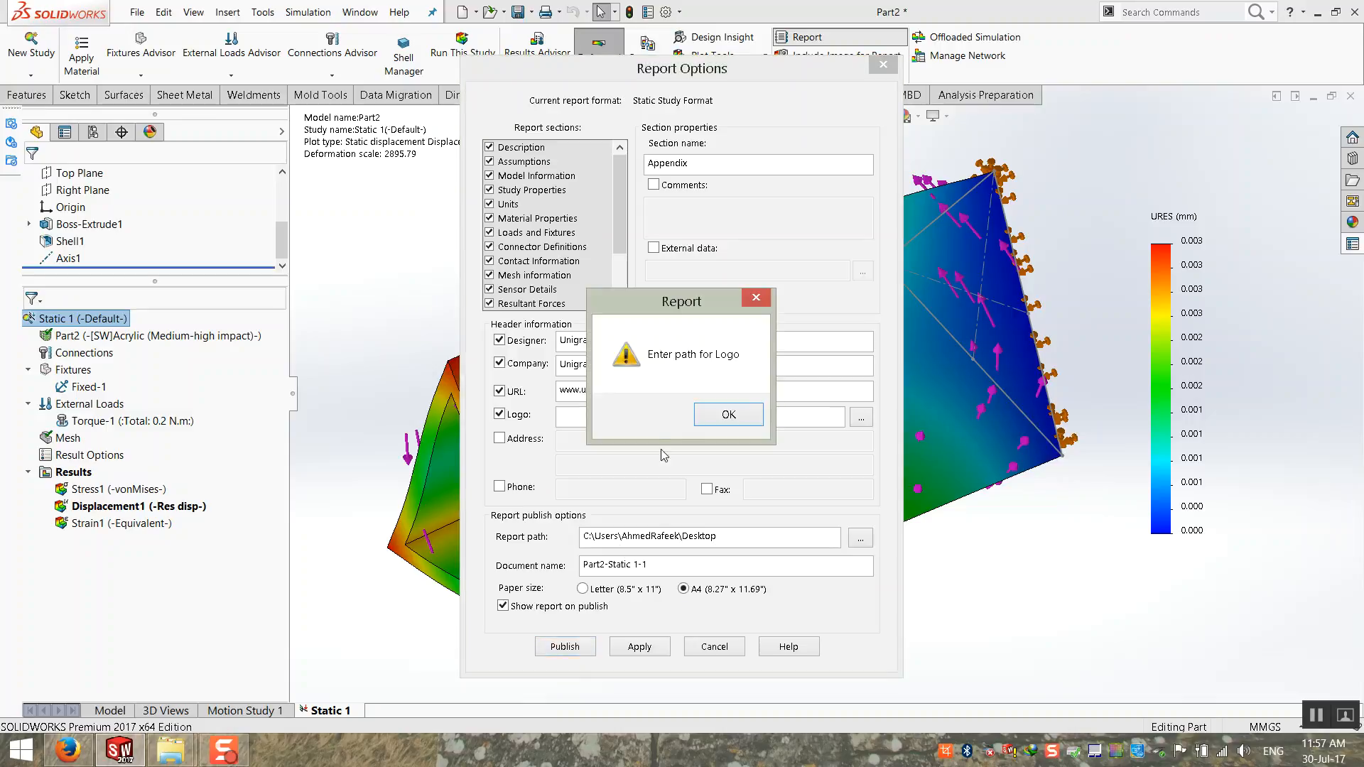
Step: Disable the logo in the report header and publish the report
left_click(724, 415)
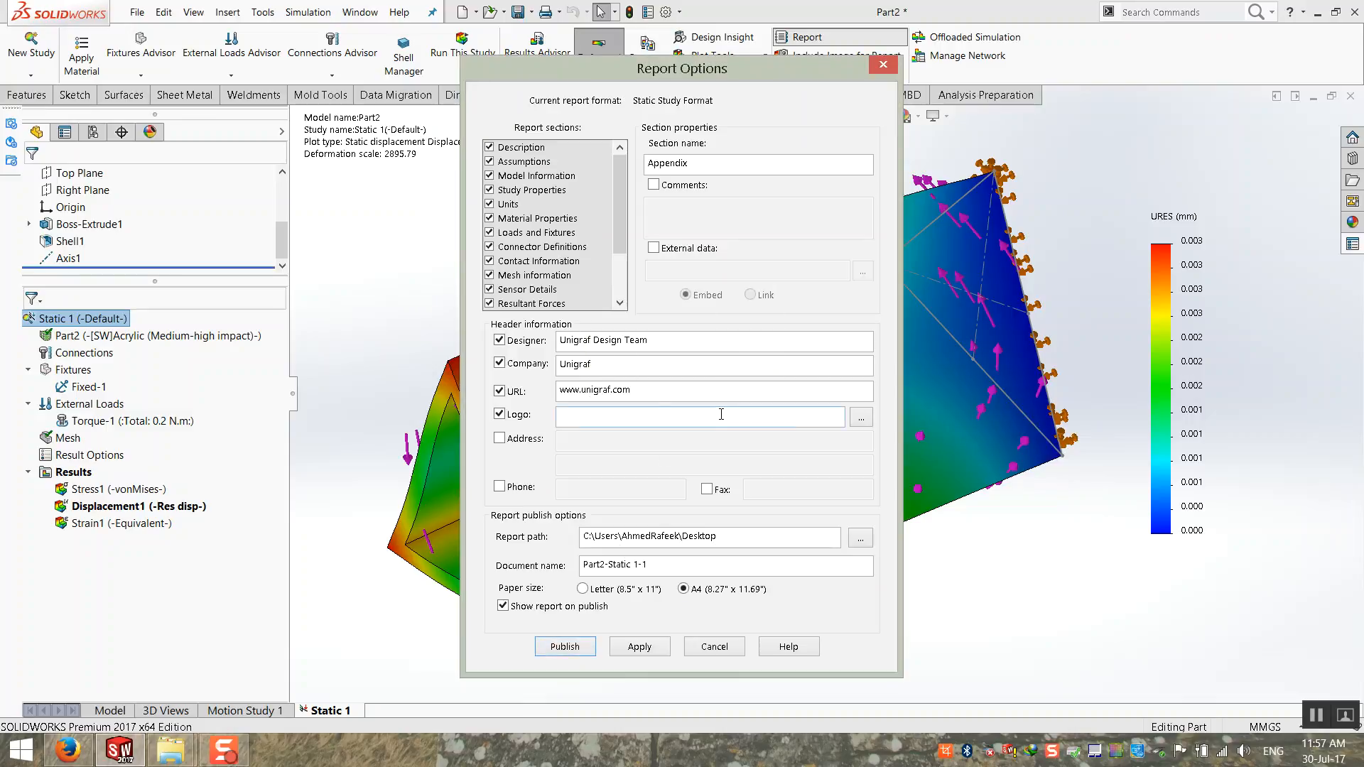
left_click(499, 415)
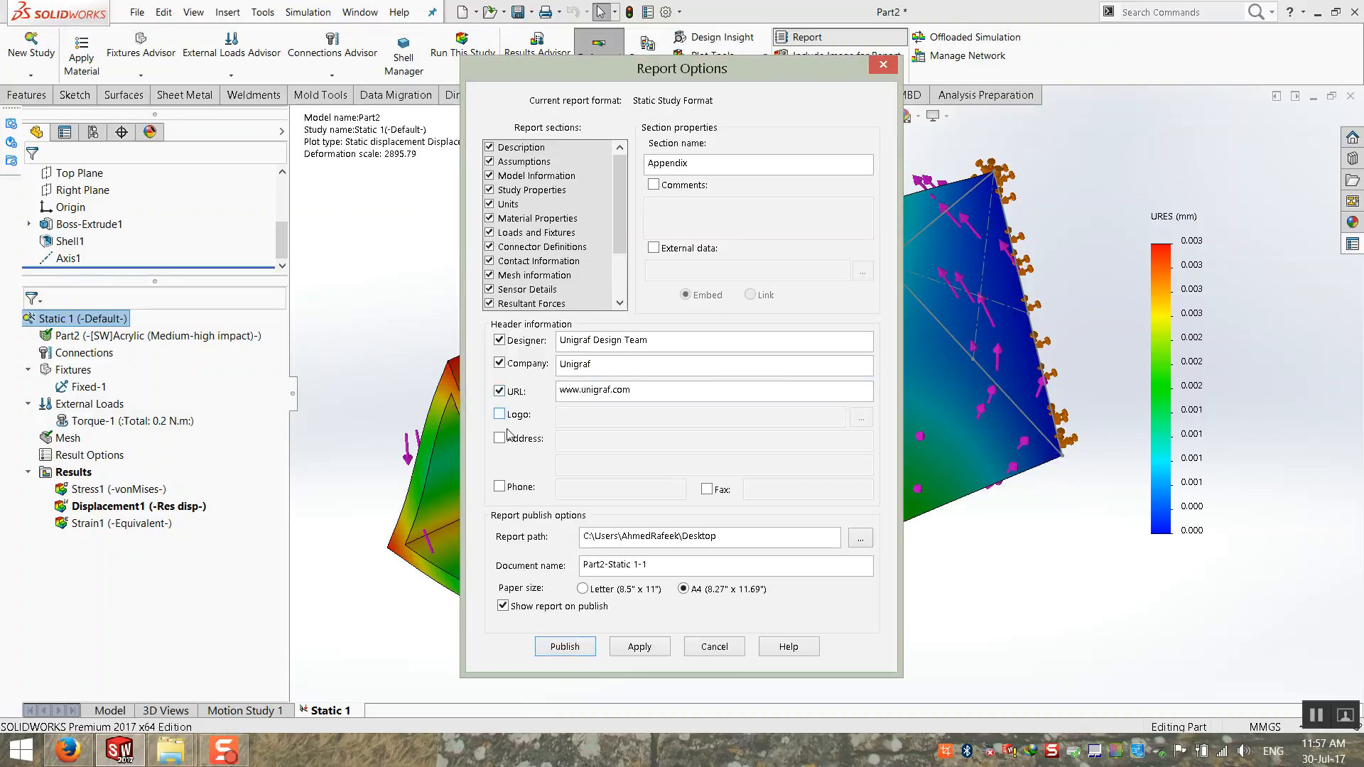
left_click(567, 648)
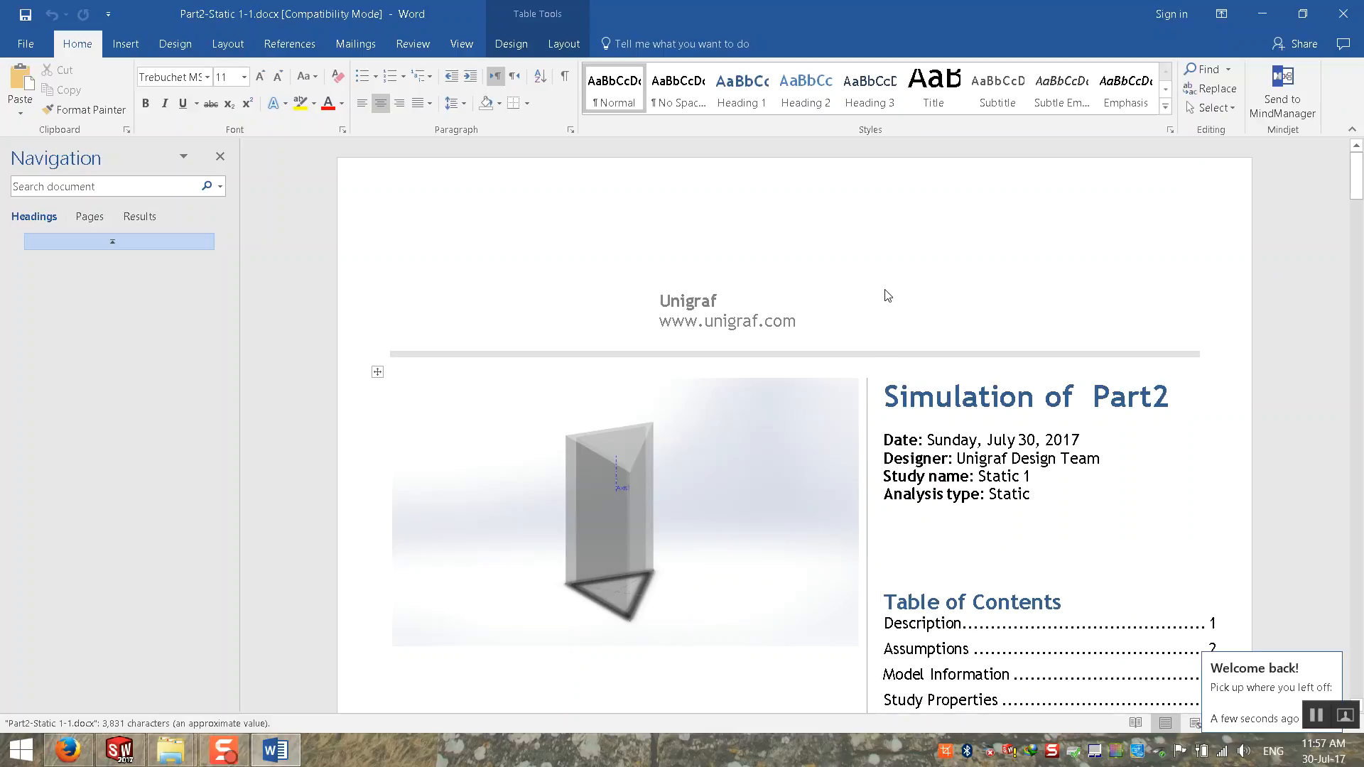
Step: Look over the published report's cover page and table of contents
scroll(886, 289, "down", 10)
scroll(823, 287, "up", 5)
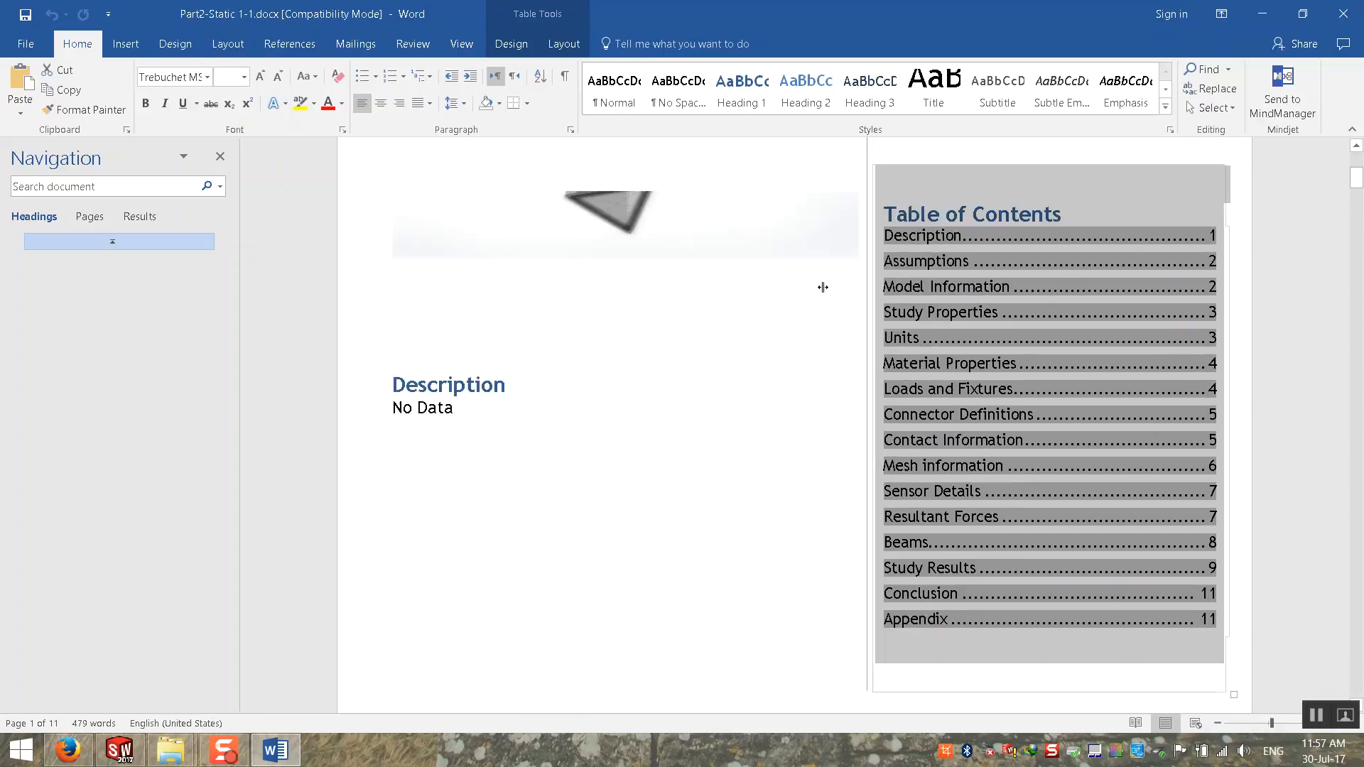
scroll(668, 540, "down", 5)
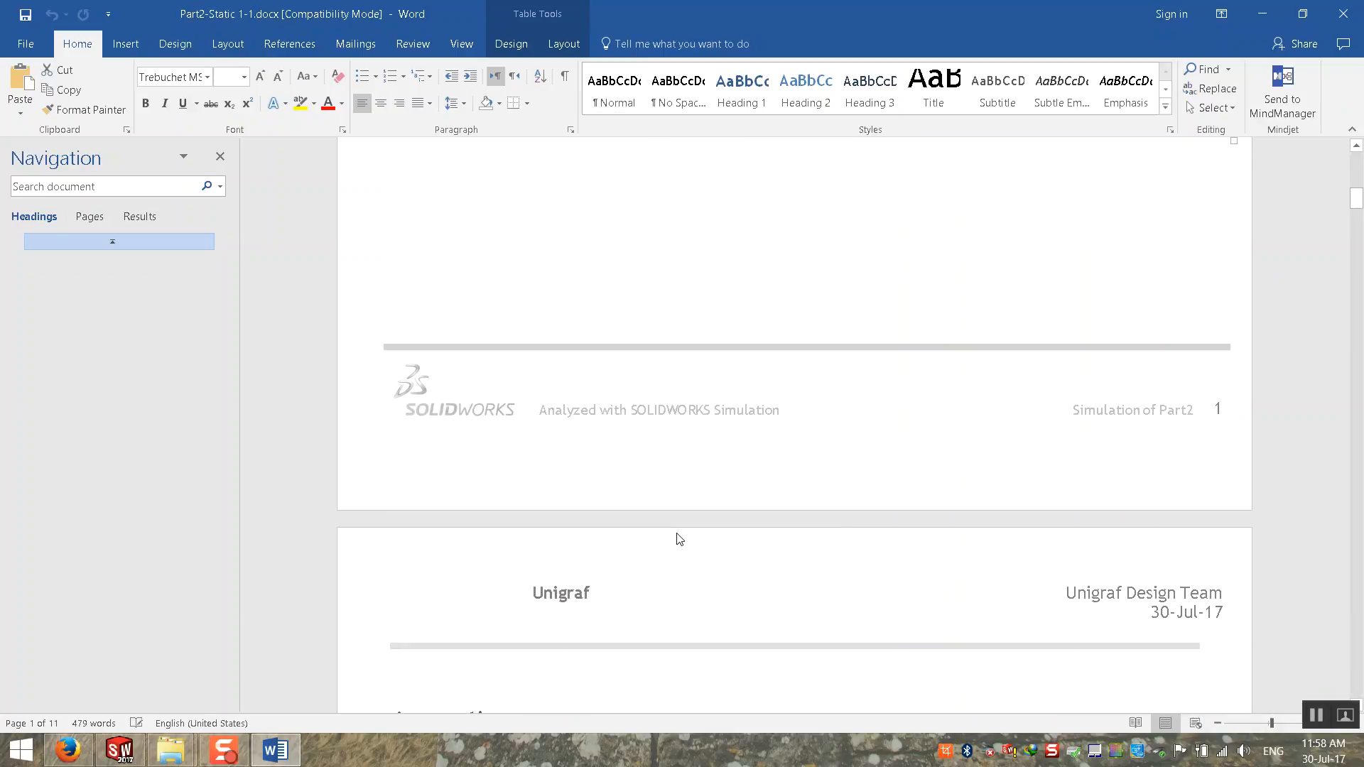
left_click(133, 246)
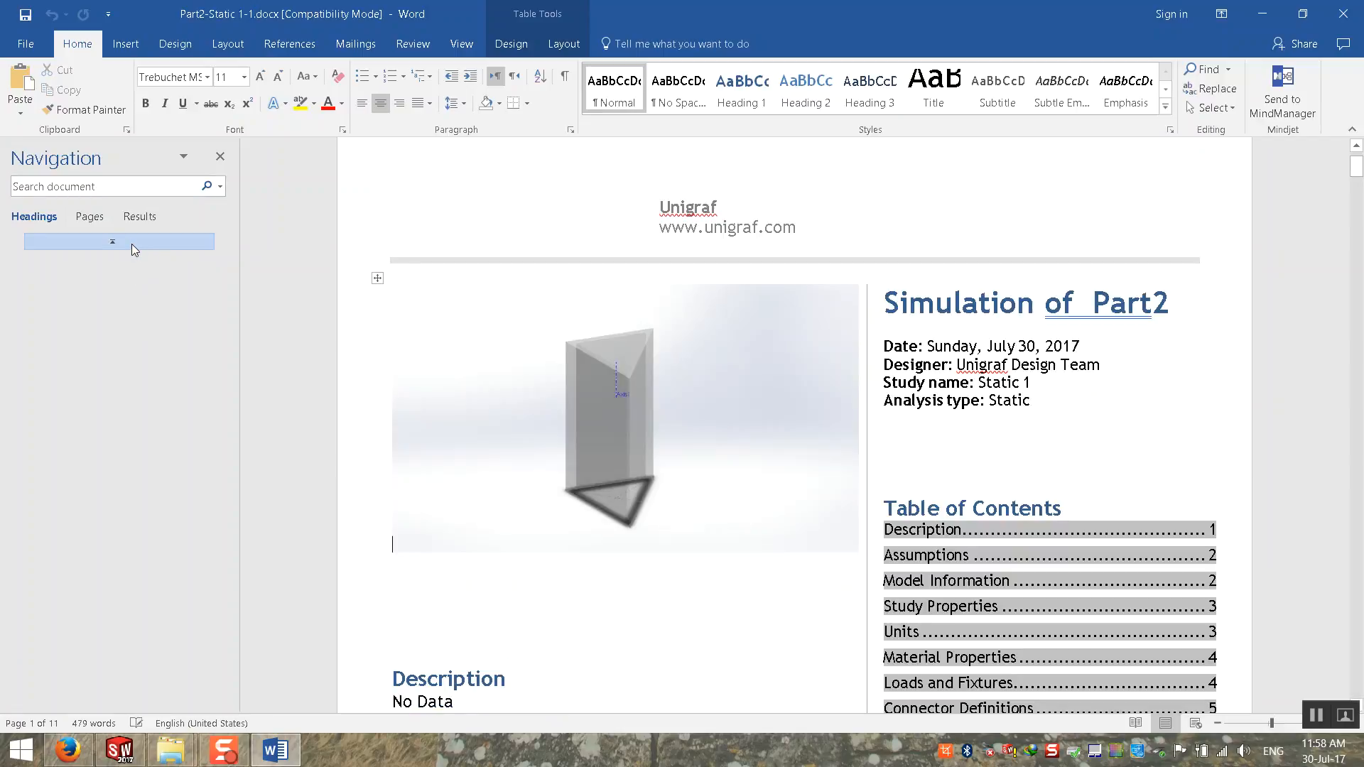
Step: Browse the report by page thumbnails, viewing the mesh image, strain plot, Conclusion and Appendix sections
left_click(90, 216)
left_click_drag(221, 345, 225, 561)
left_click(113, 341)
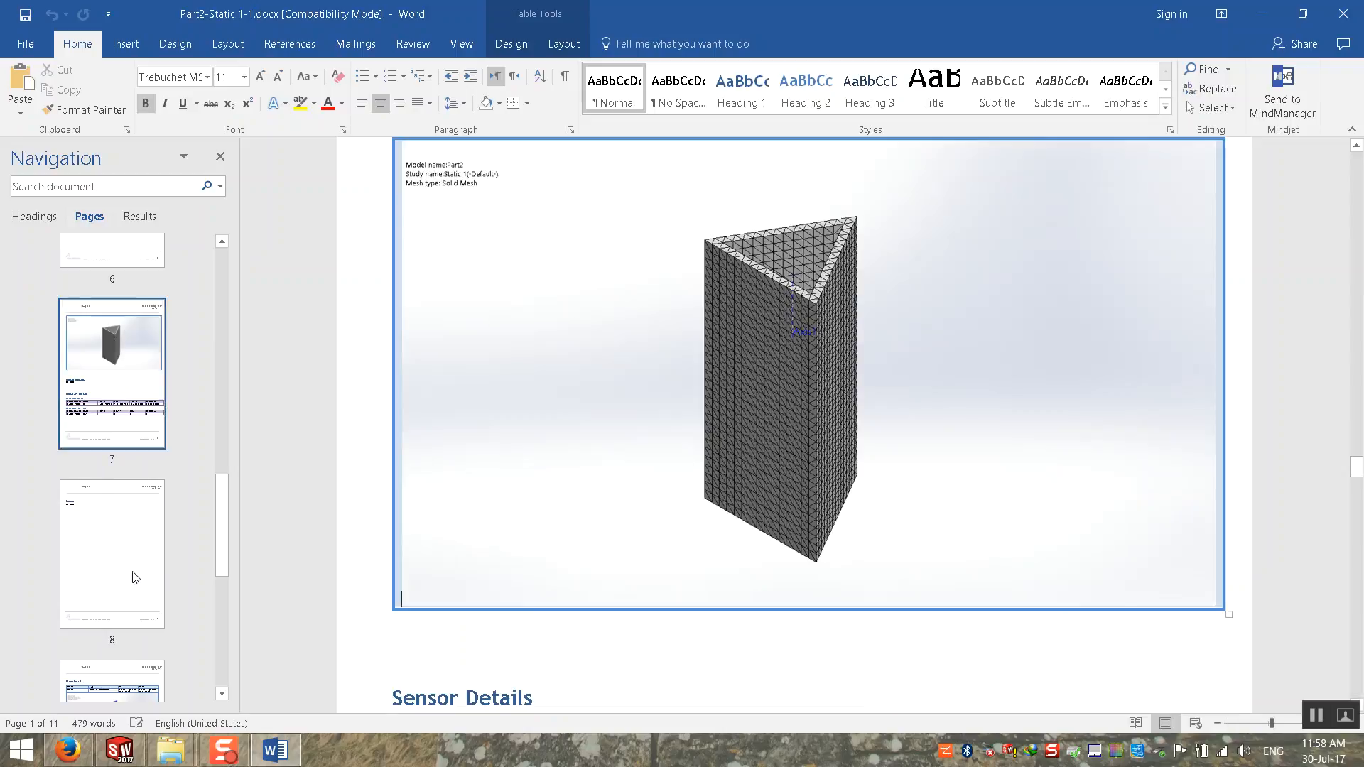
left_click(126, 587)
scroll(125, 587, "down", 5)
left_click(122, 559)
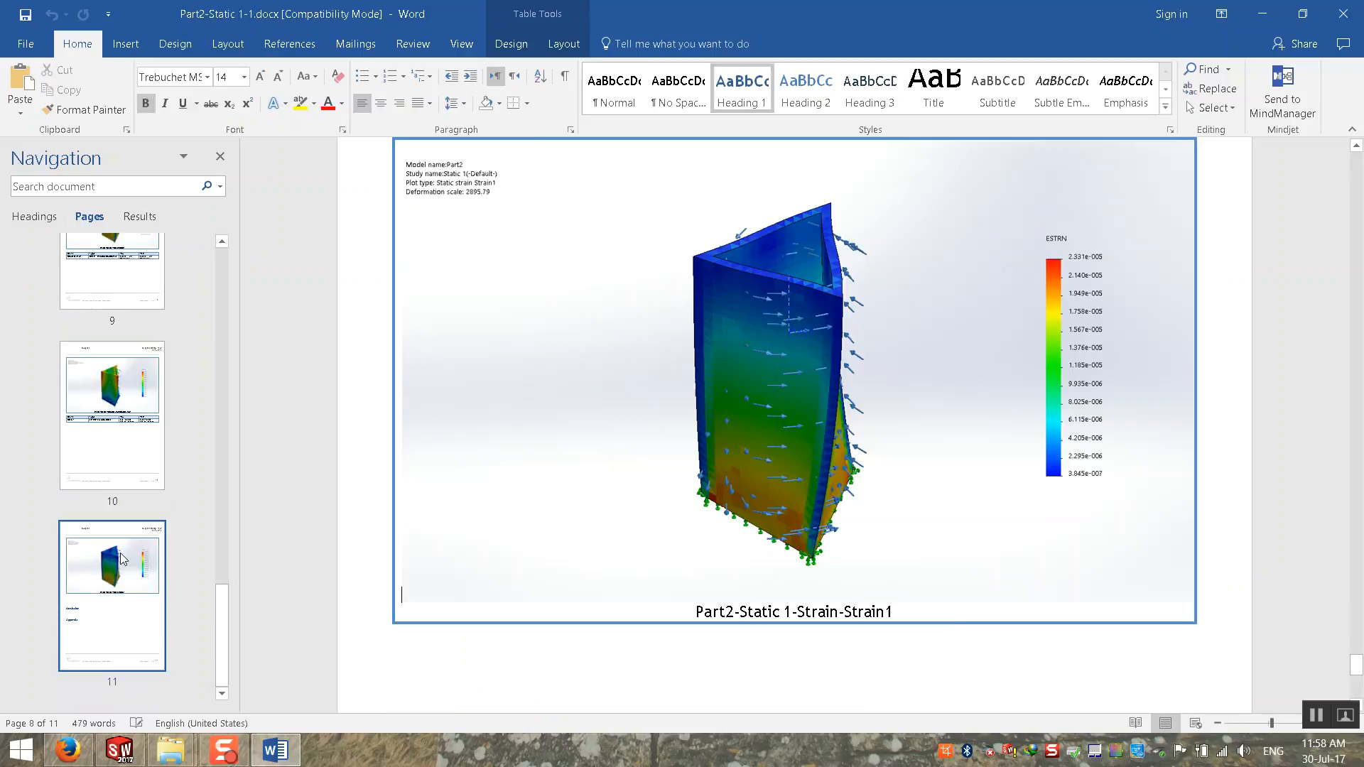
scroll(642, 418, "down", 5)
scroll(644, 417, "down", 2)
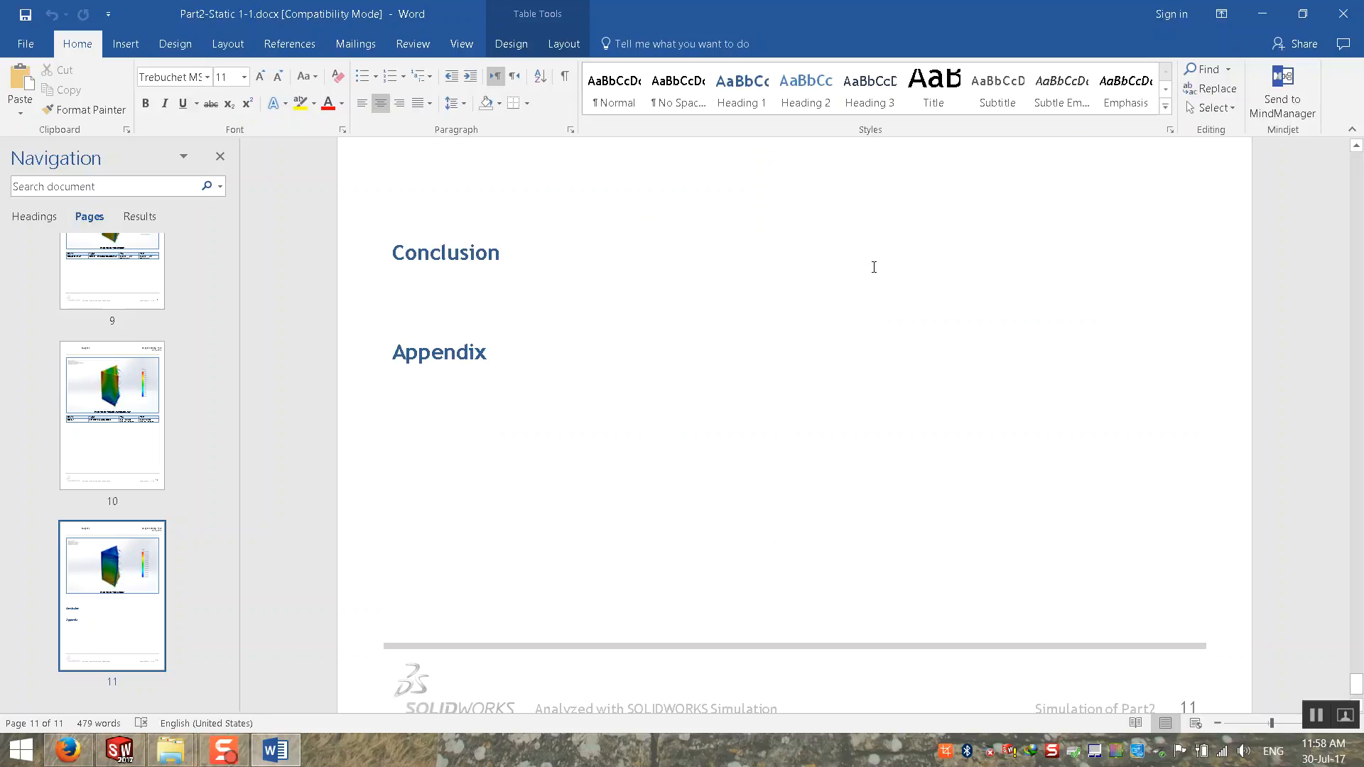
Step: Return to the report's first page and examine the solid body's mass, volume, density and weight under Model Information
left_click_drag(230, 621, 244, 231)
left_click(127, 297)
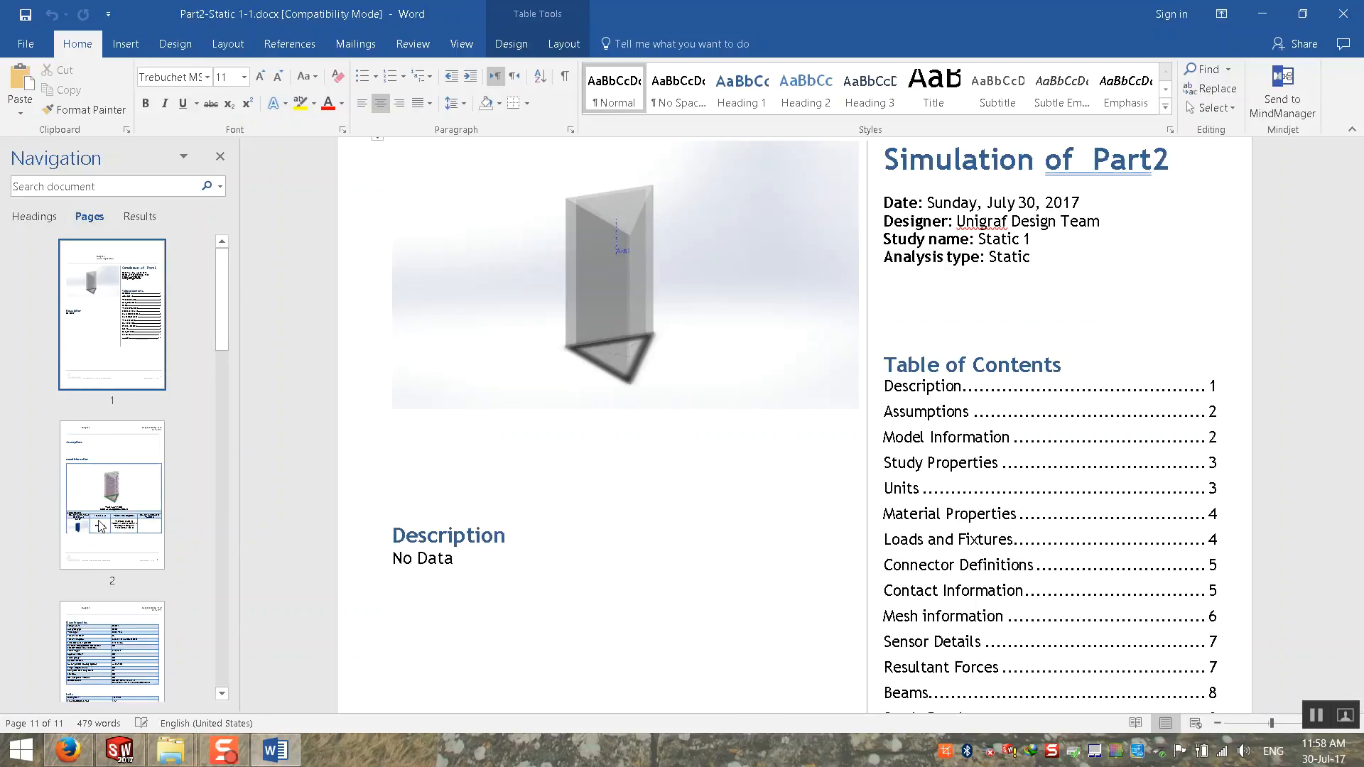
scroll(710, 604, "down", 20)
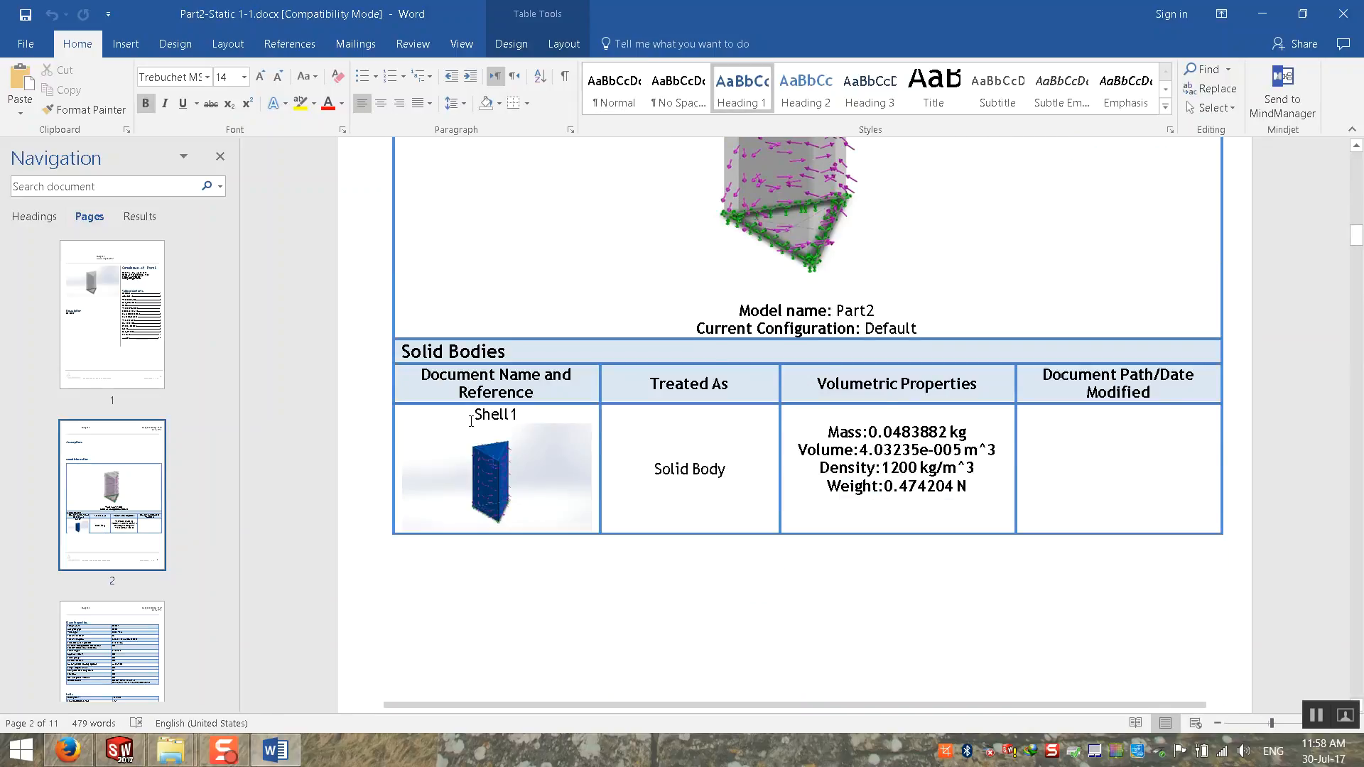
left_click_drag(828, 431, 973, 432)
left_click_drag(797, 452, 998, 451)
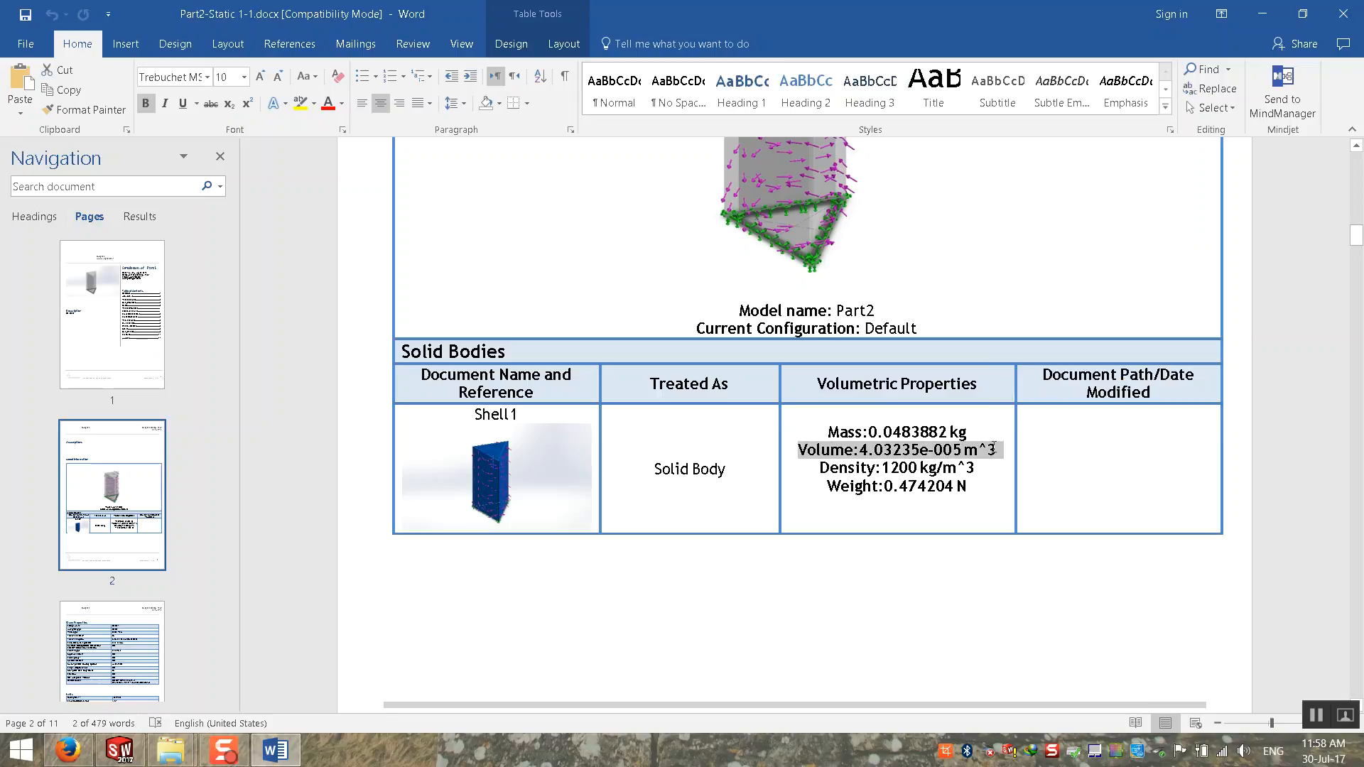
left_click_drag(819, 468, 987, 466)
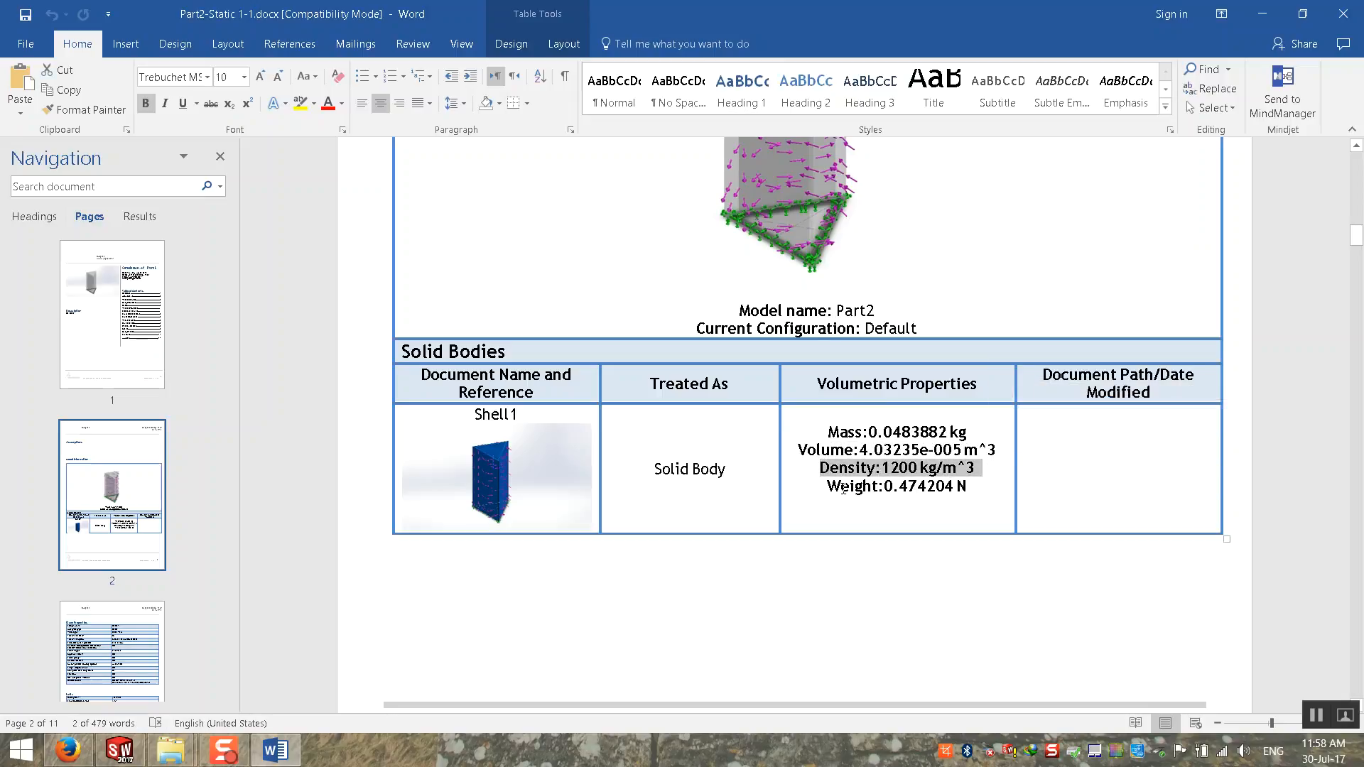
left_click_drag(844, 489, 1042, 472)
Step: Review the Study Properties table on page 3 of the report
left_click(189, 624)
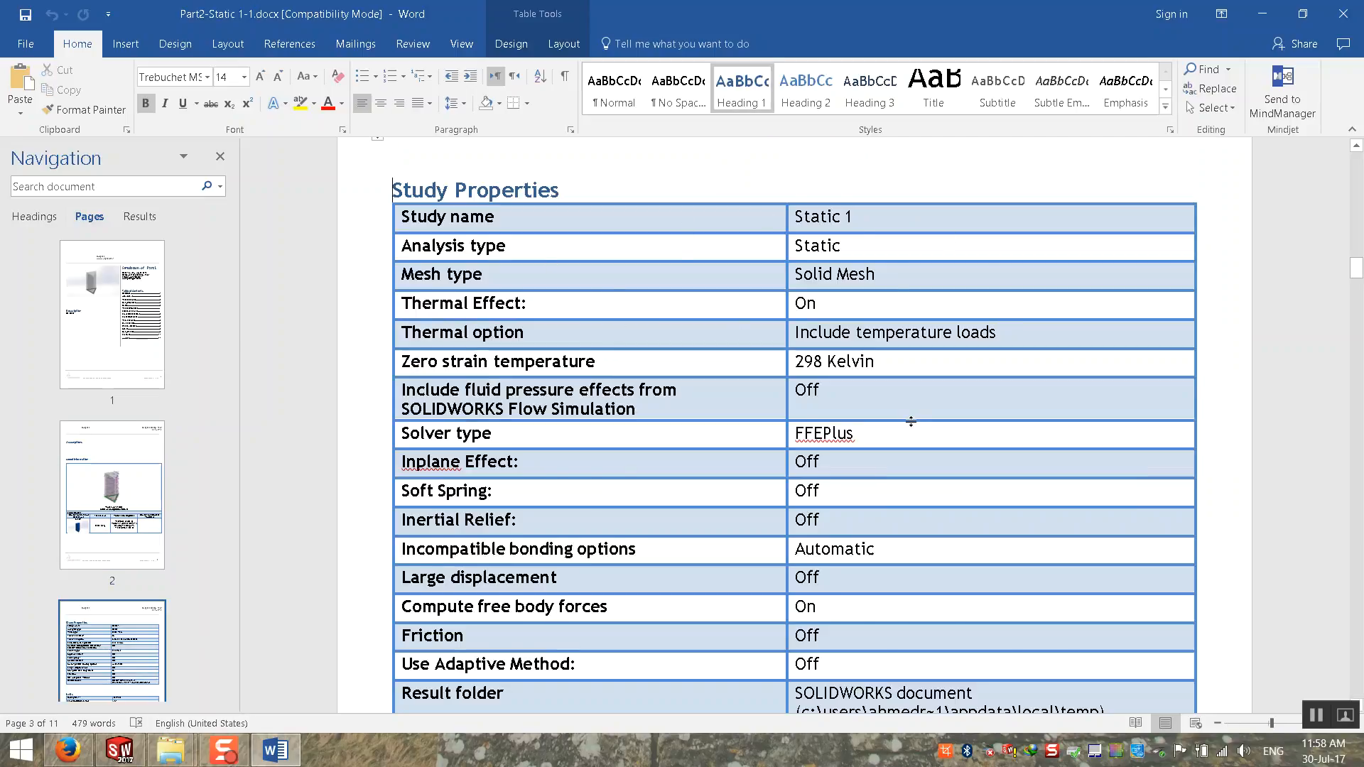
scroll(713, 315, "down", 2)
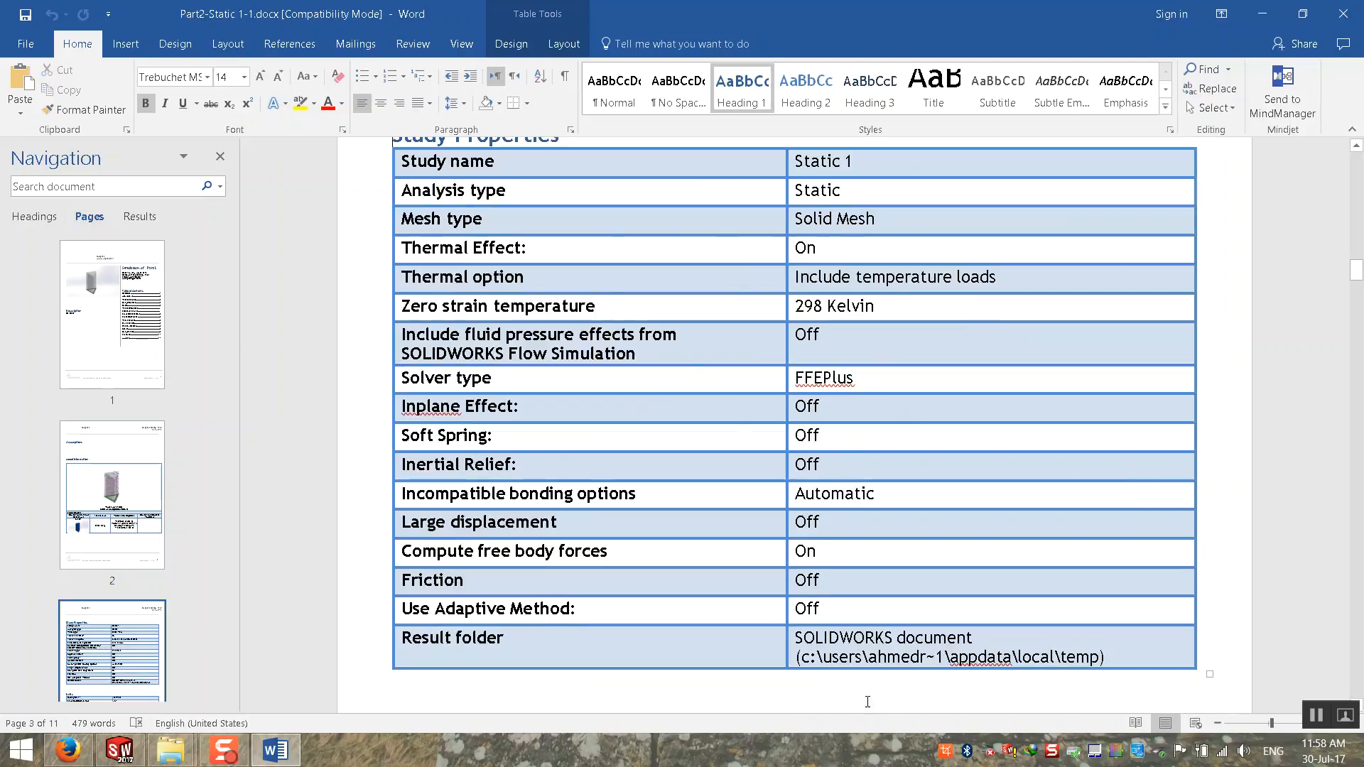
scroll(142, 632, "down", 3)
left_click(135, 393)
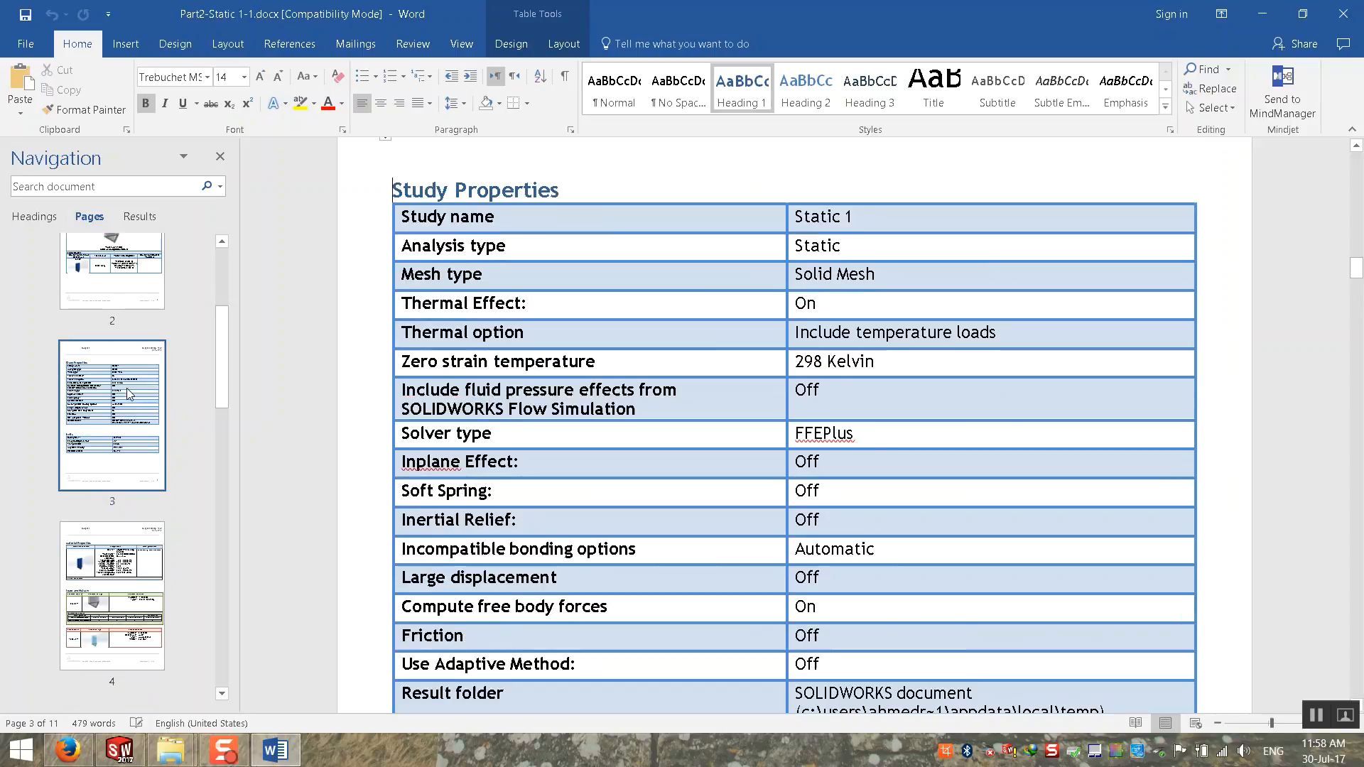
Step: Examine the acrylic's Material Properties and the Loads and Fixtures tables on page 4
left_click(108, 590)
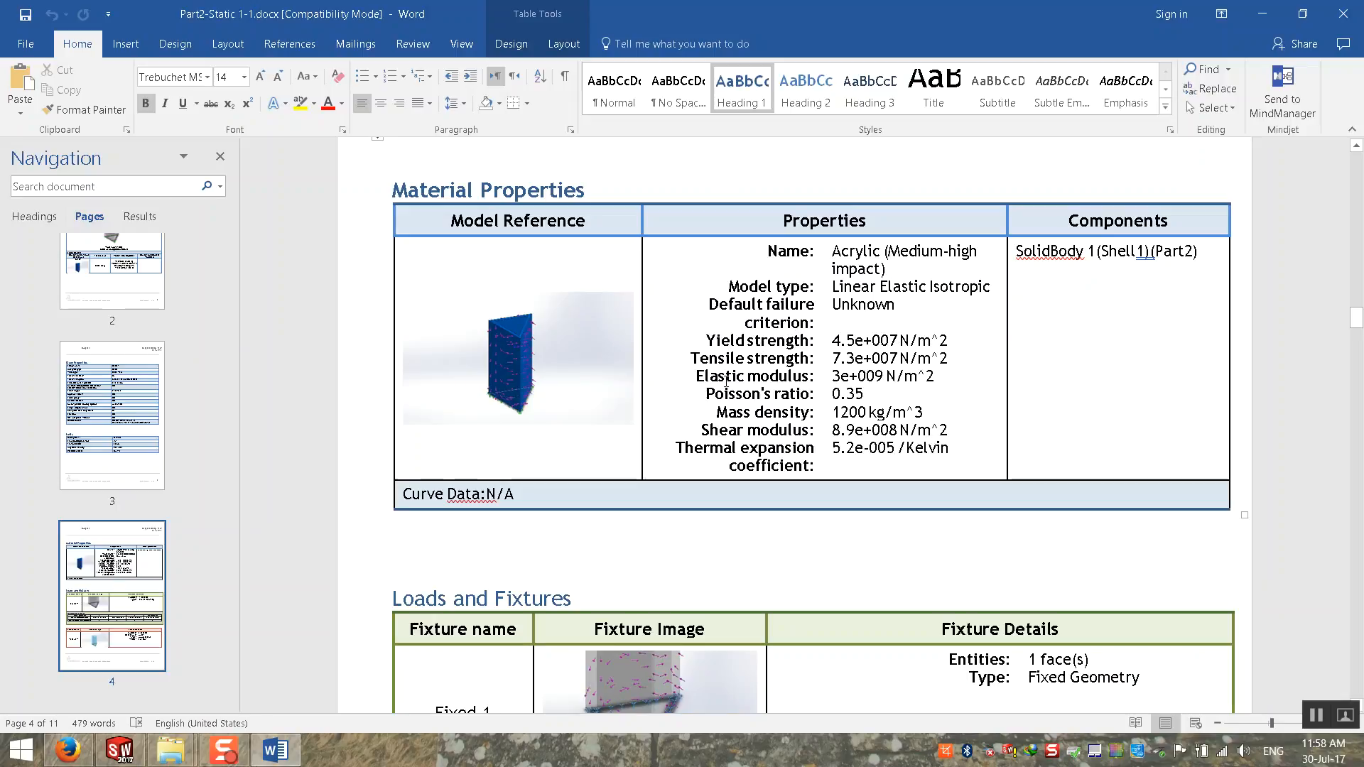
left_click_drag(829, 378, 981, 362)
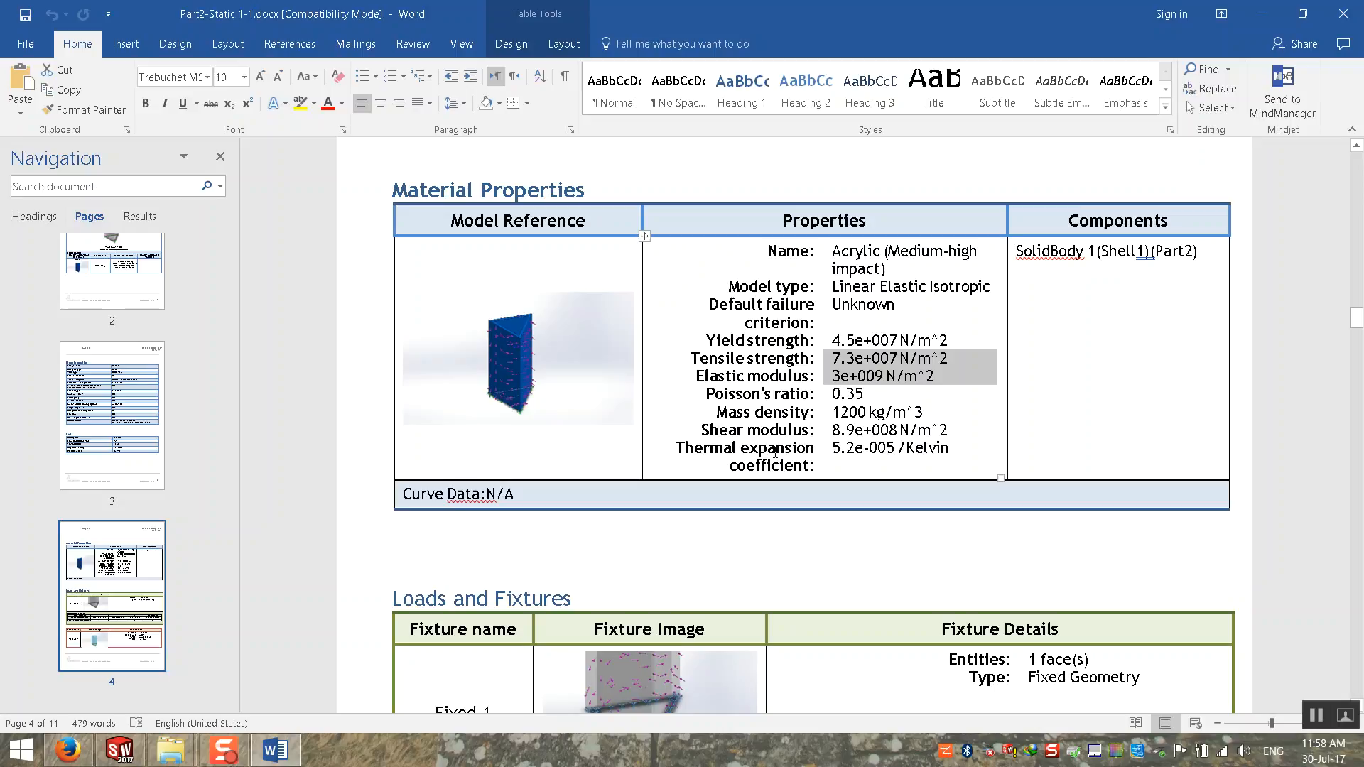
scroll(746, 455, "down", 5)
scroll(789, 426, "down", 3)
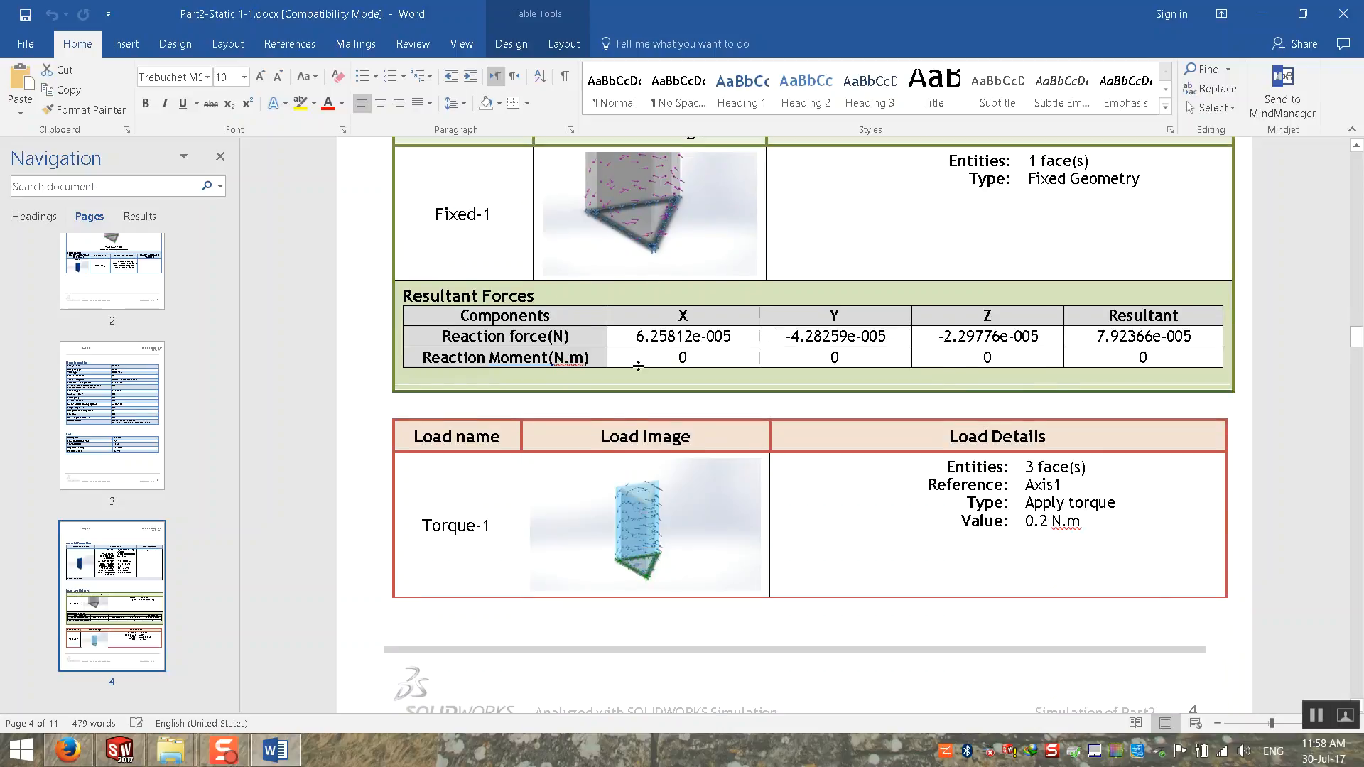
scroll(739, 476, "up", 1)
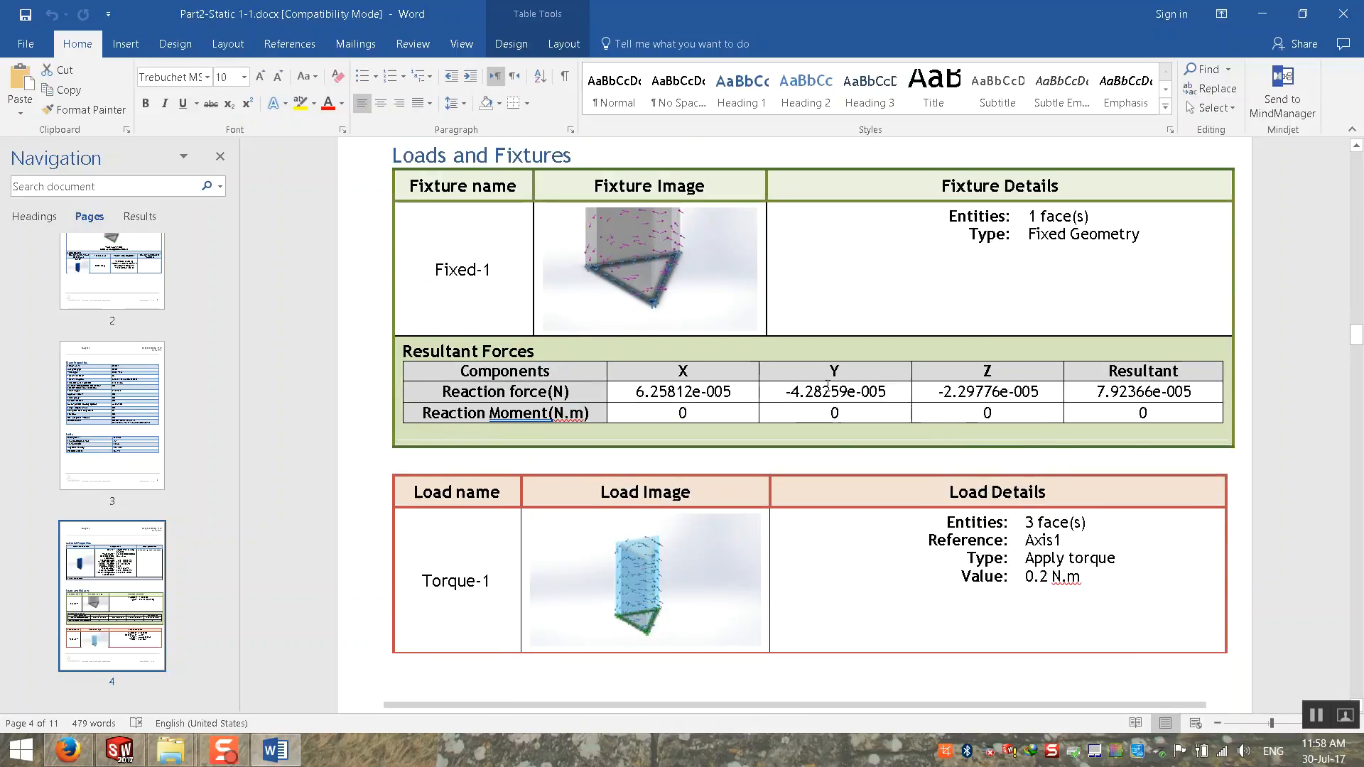
scroll(824, 387, "up", 2)
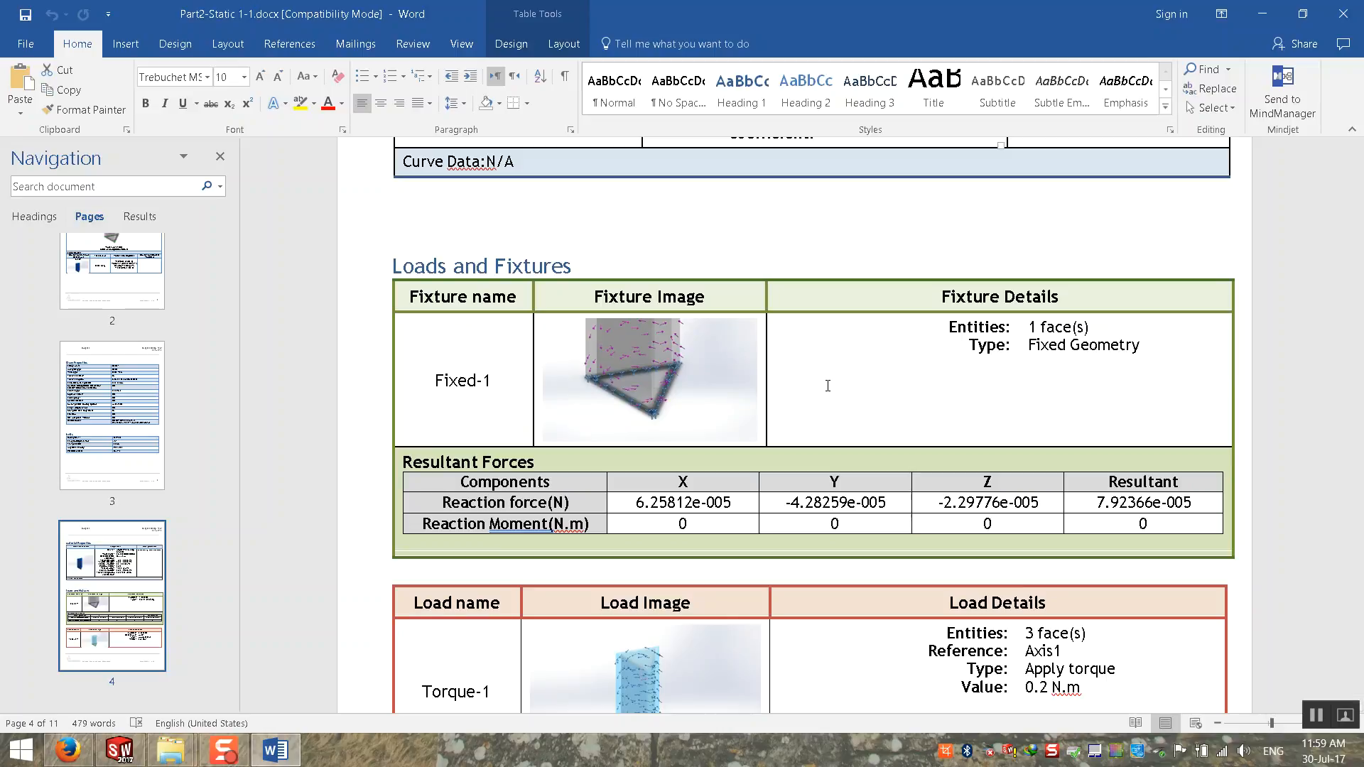
scroll(752, 673, "down", 3)
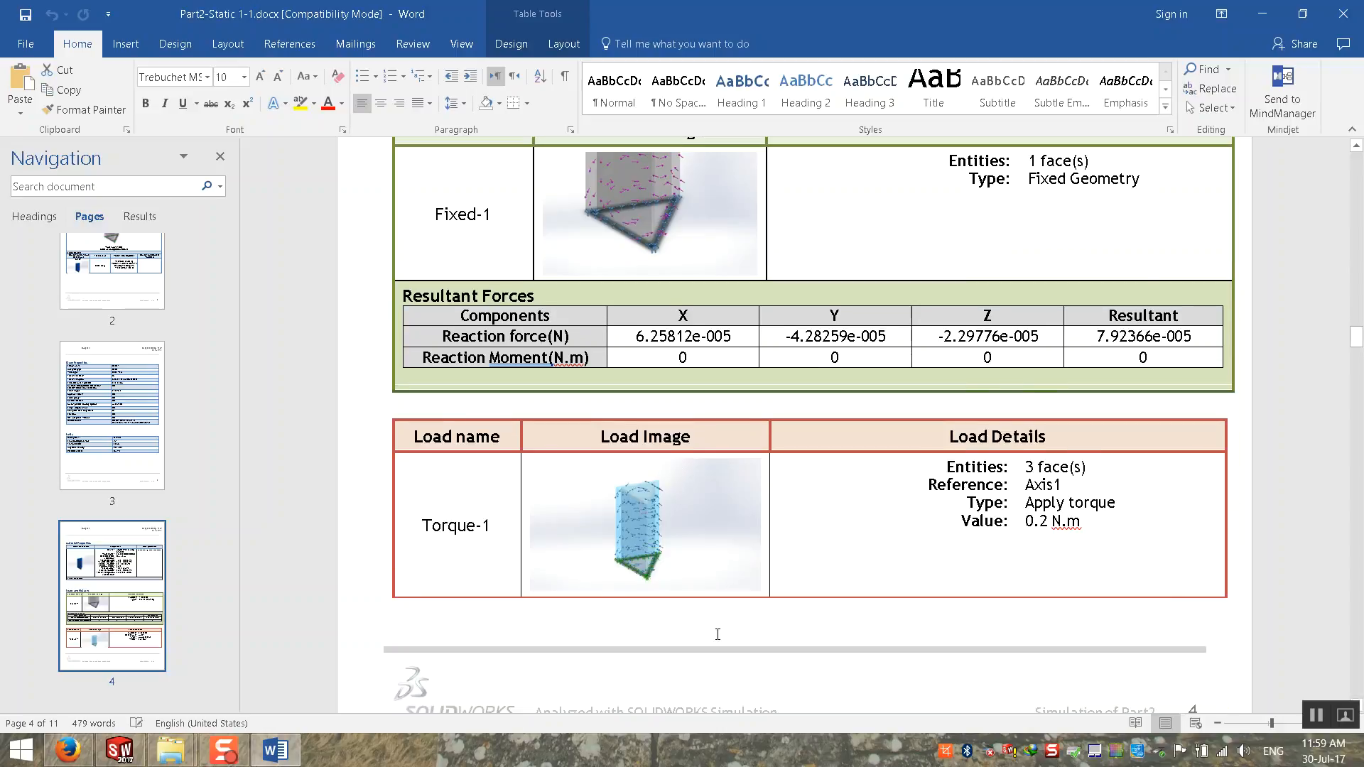
scroll(980, 484, "down", 1)
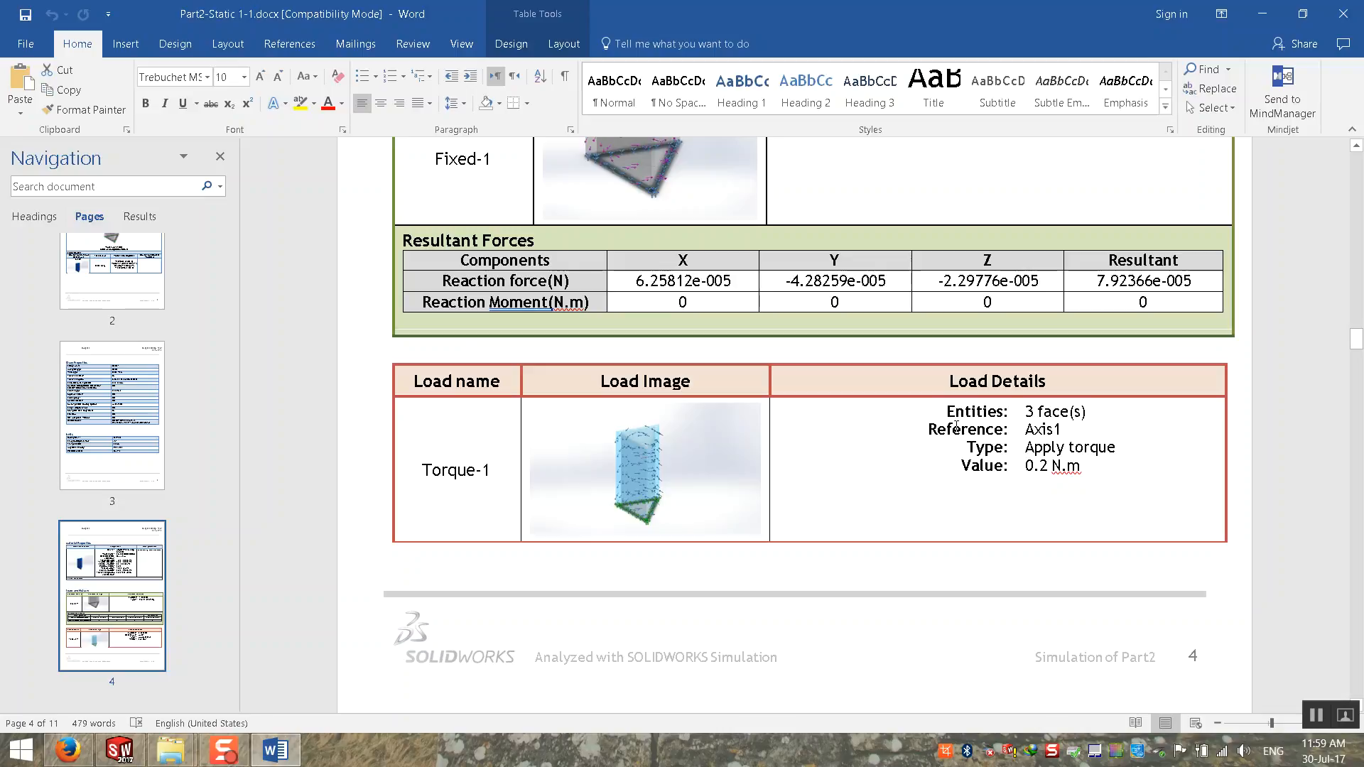
left_click_drag(1017, 411, 1106, 411)
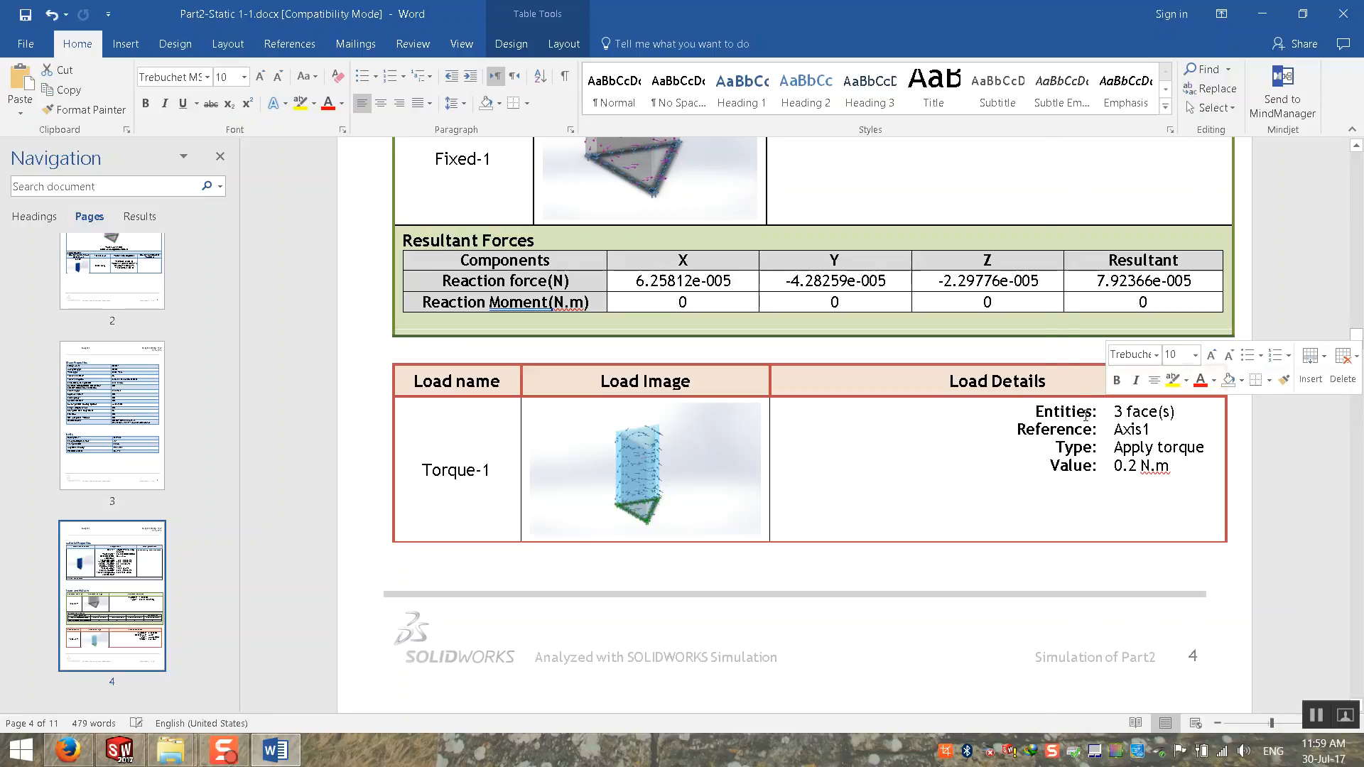
left_click_drag(1020, 415, 1006, 434)
left_click_drag(1155, 413, 1102, 419)
key("ctrl+z")
key("ctrl+z")
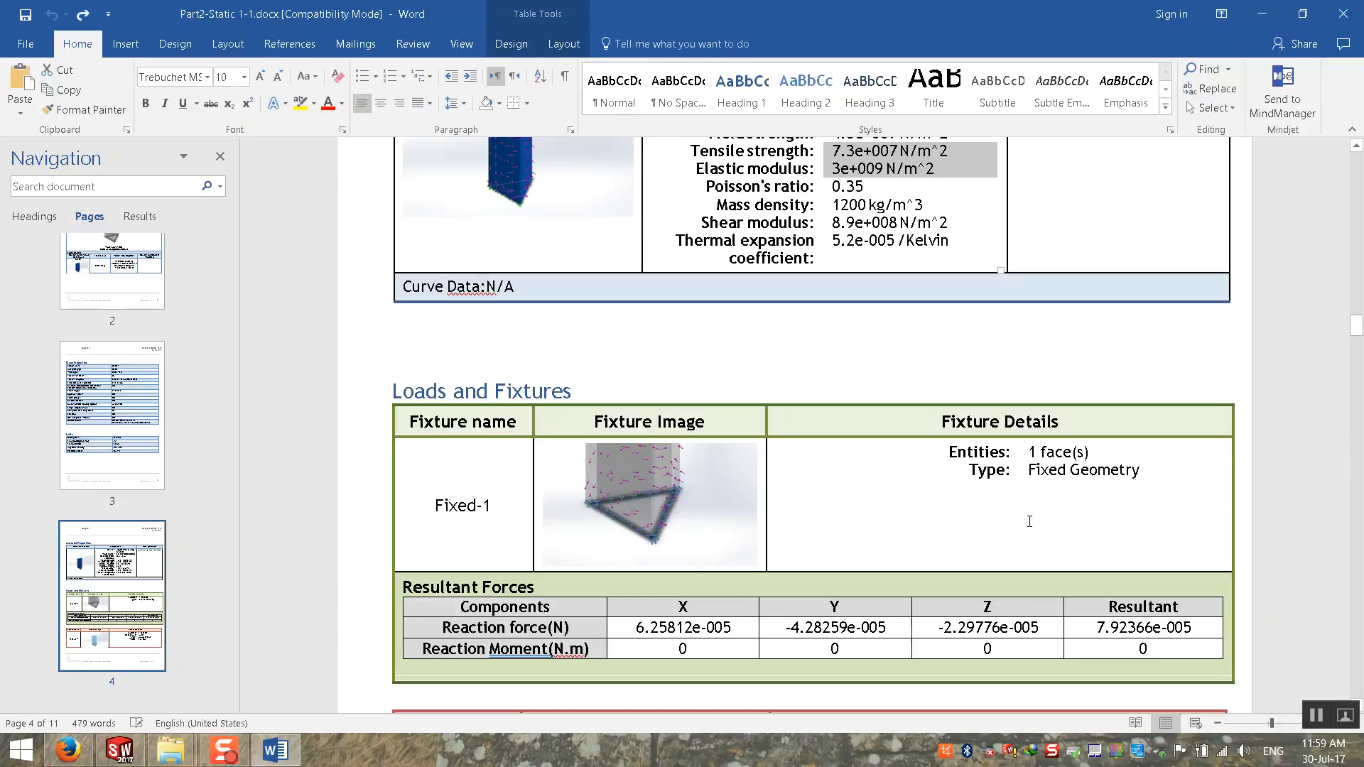
Step: Check the torque value in the Torque-1 load details
scroll(1030, 521, "down", 4)
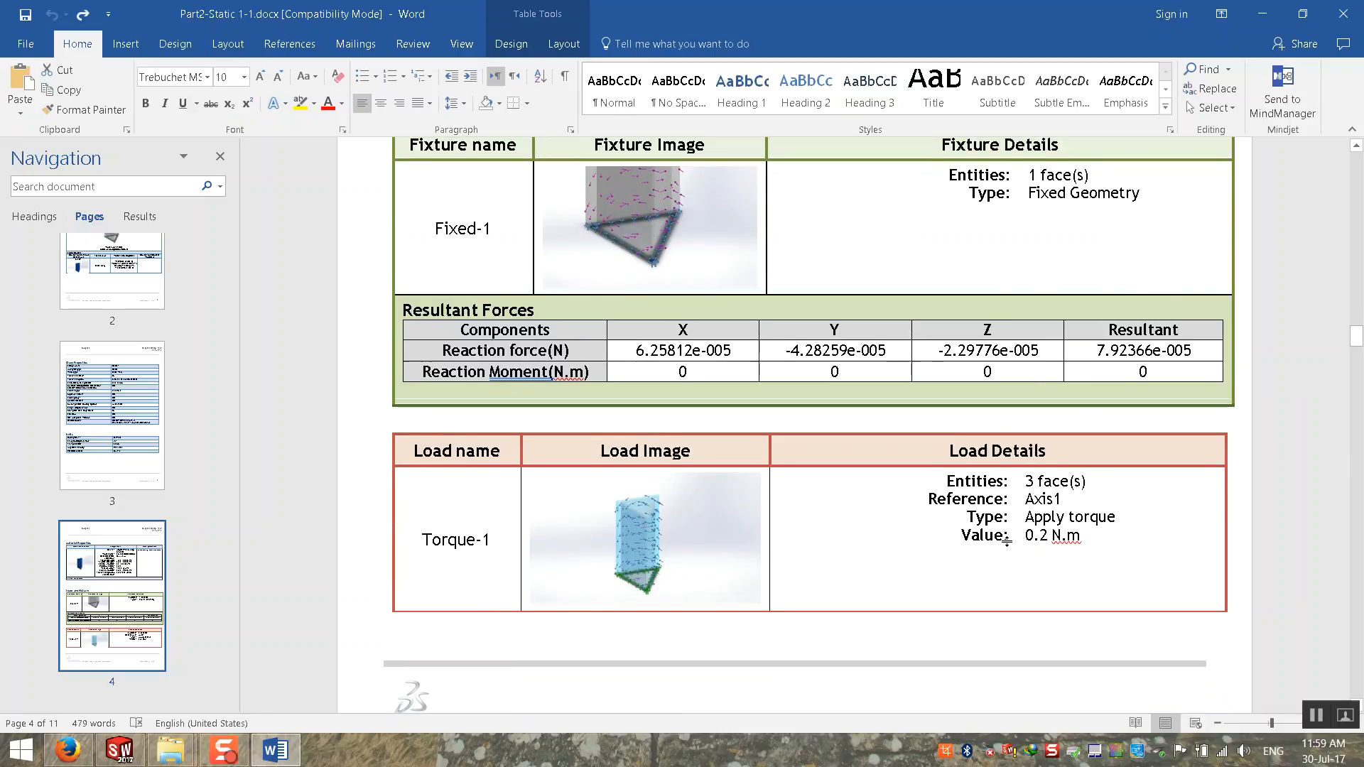
left_click_drag(1034, 534, 1081, 537)
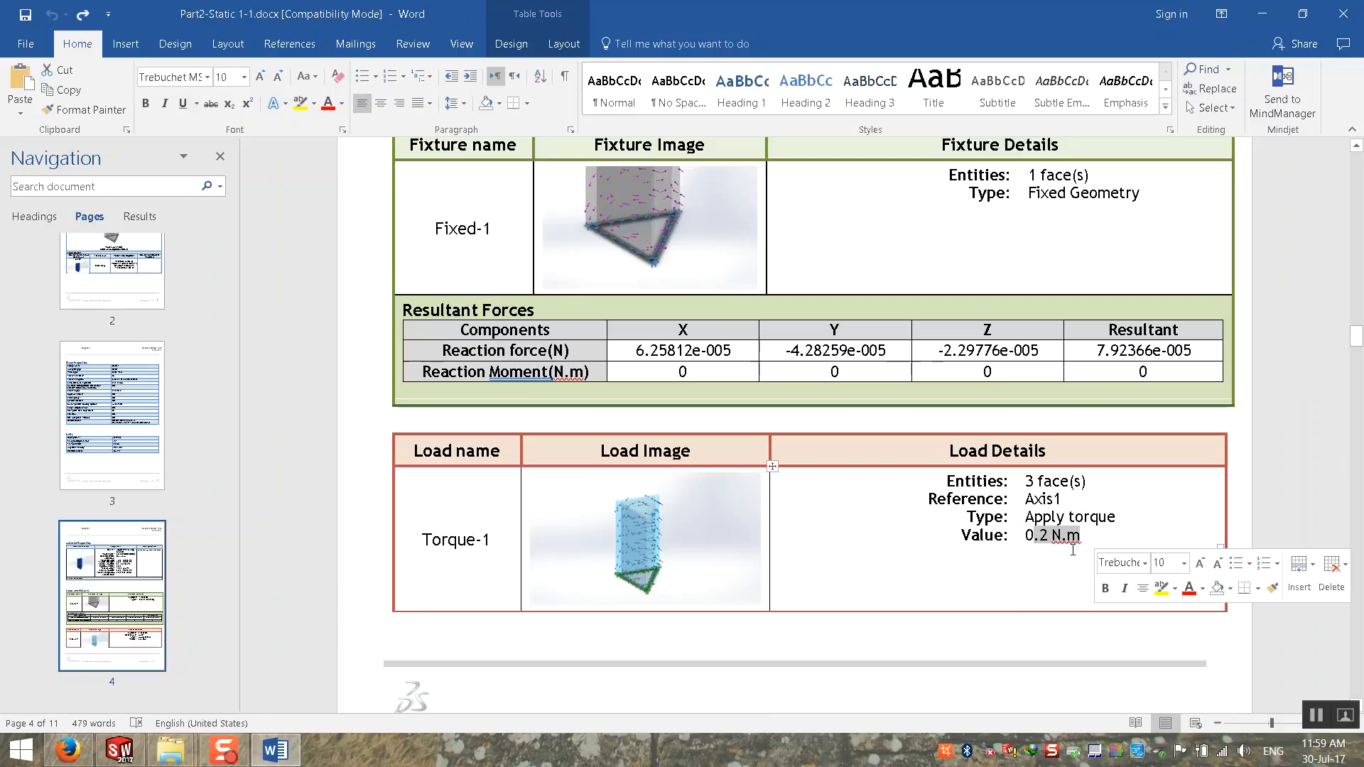
left_click(1144, 557)
Step: Skim the remaining report pages to the strain plot on page 11 and close the report document
scroll(1051, 561, "down", 3)
scroll(1051, 560, "down", 15)
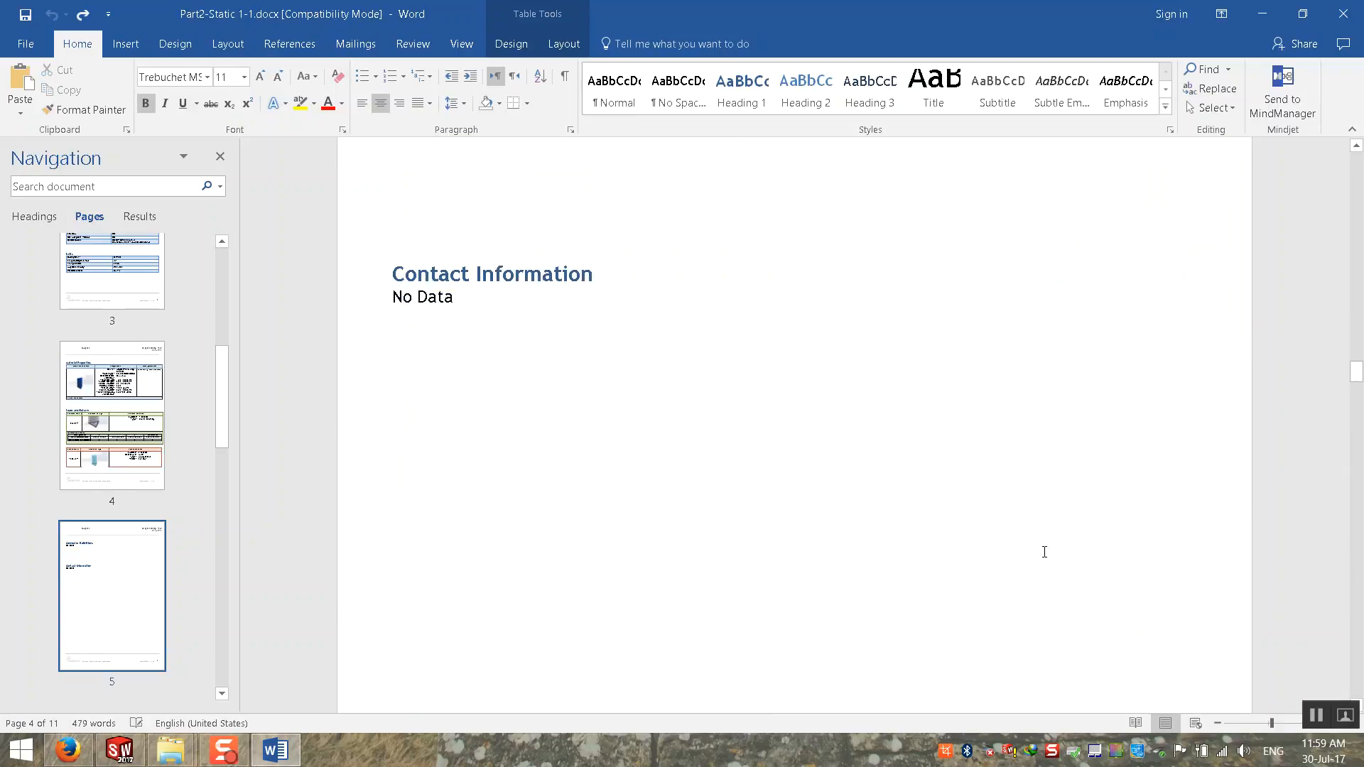
left_click(145, 480)
scroll(138, 465, "down", 5)
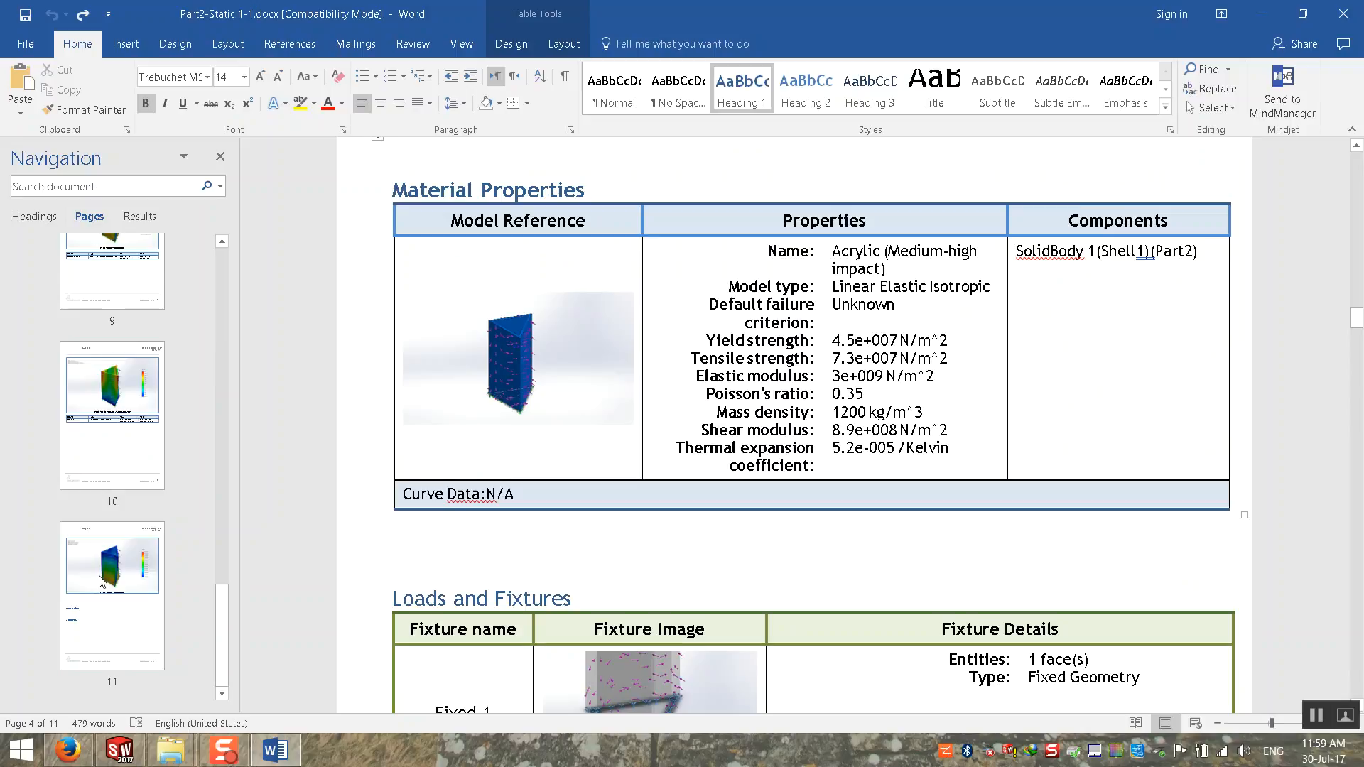
left_click(100, 581)
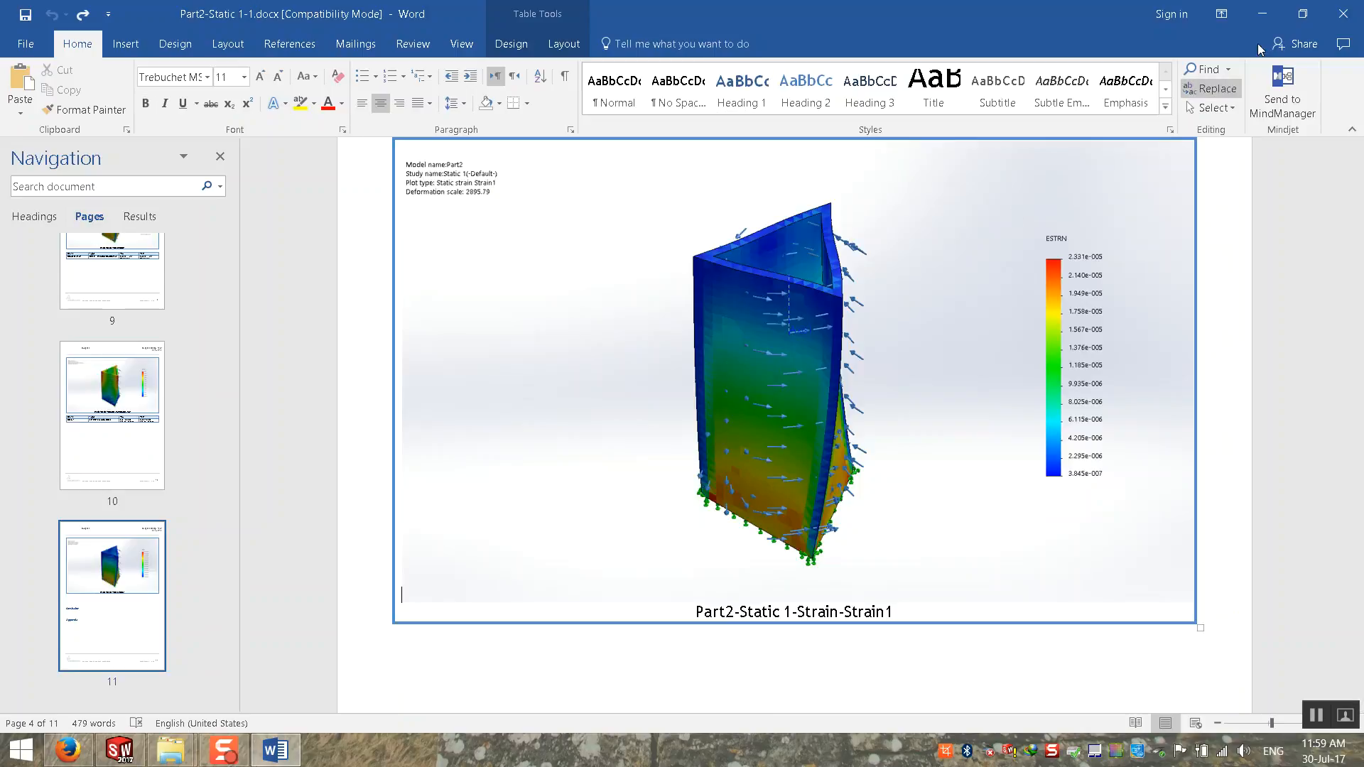
mouse_move(1355, 14)
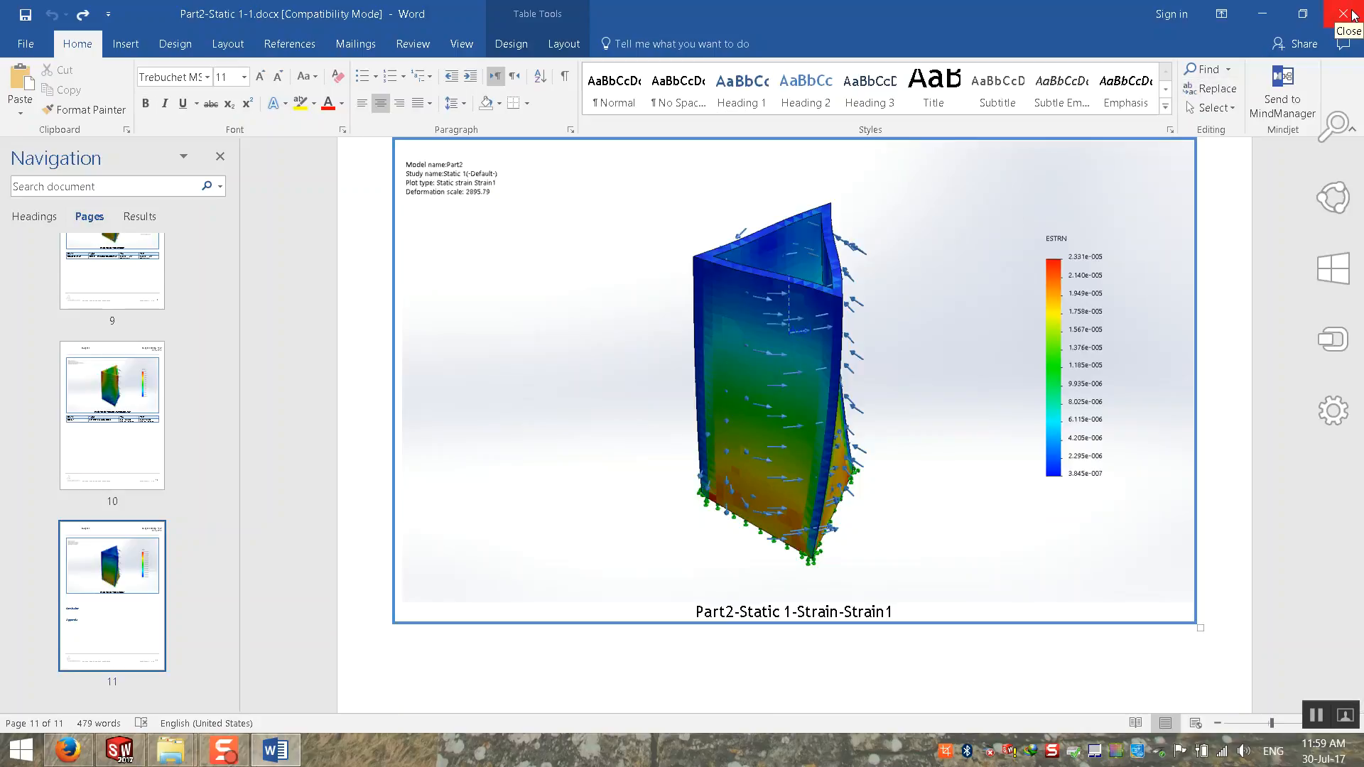
left_click(1344, 13)
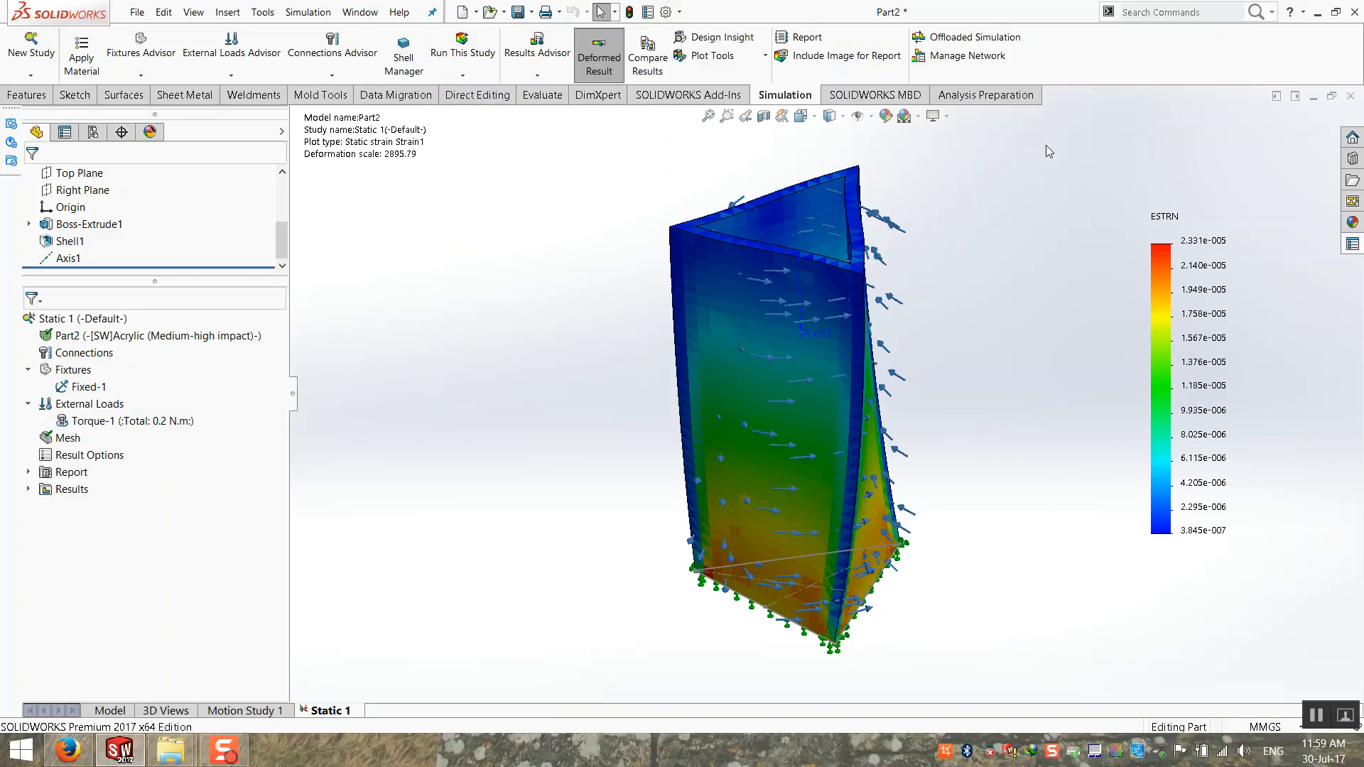
Step: Try to enable Offloaded Simulation and to open the Manage Network command
left_click(984, 42)
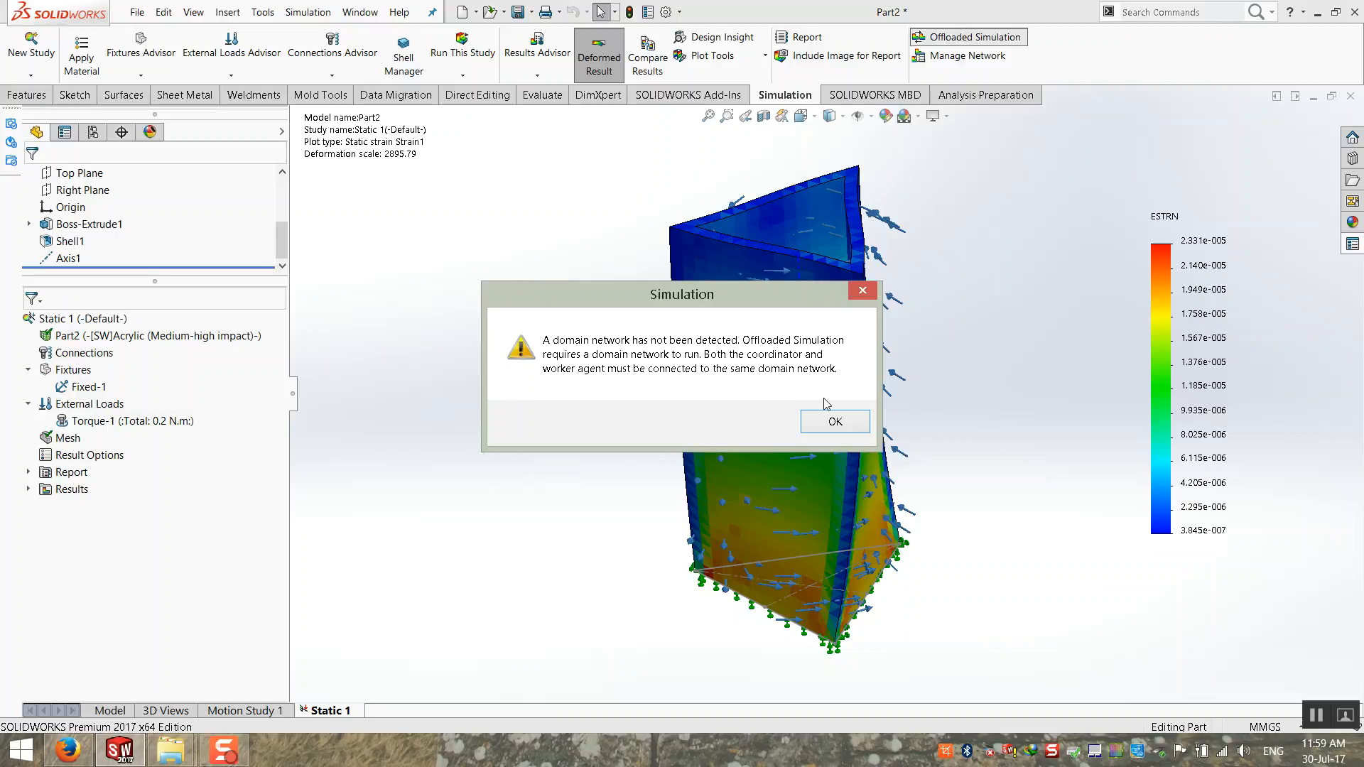
left_click(835, 420)
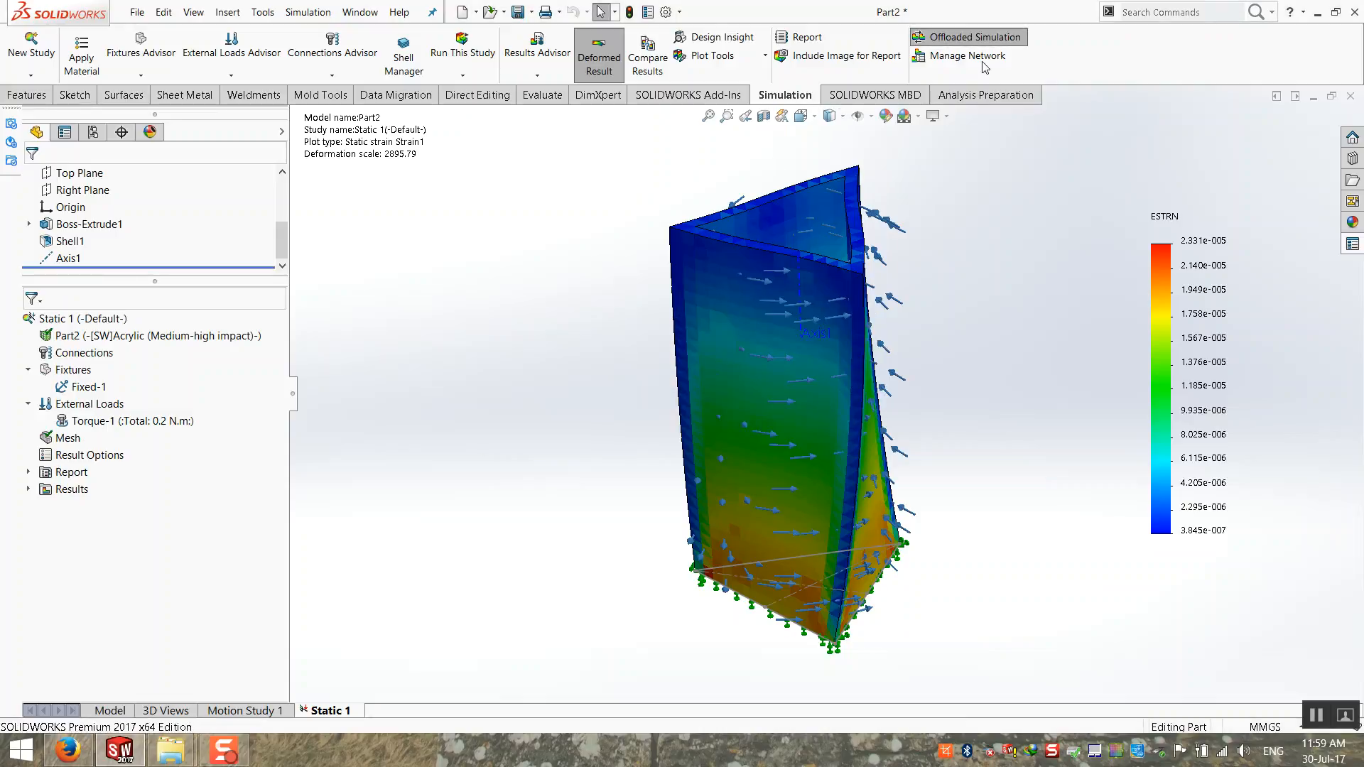
left_click(986, 39)
left_click(981, 57)
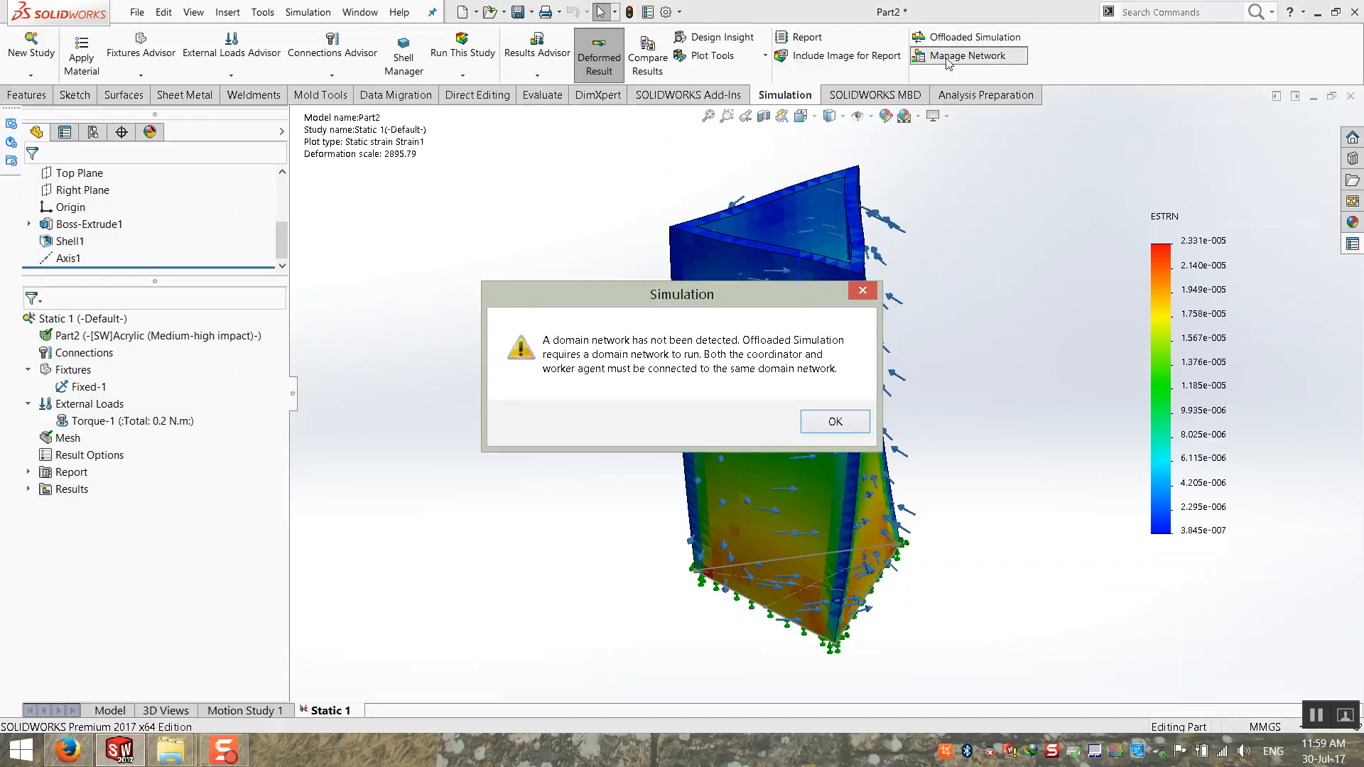
left_click(824, 422)
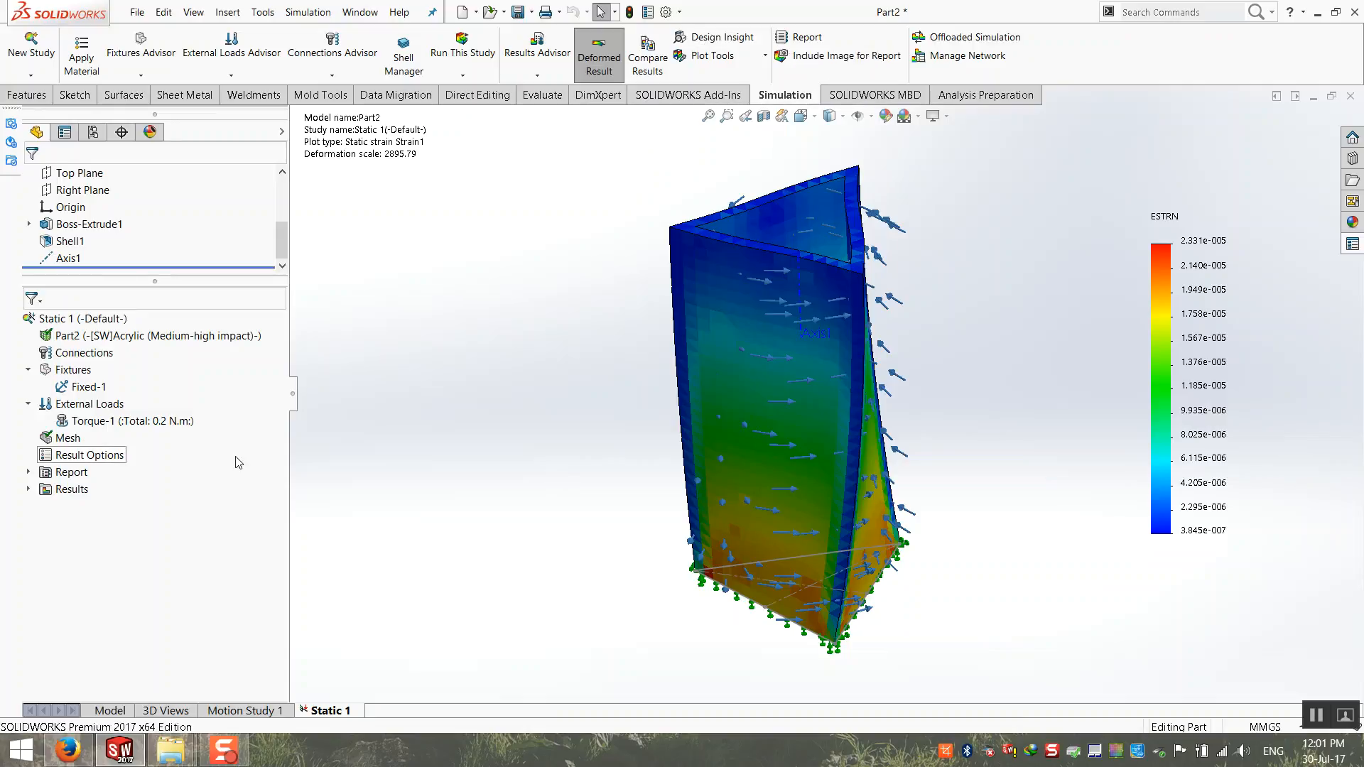
left_click(163, 335)
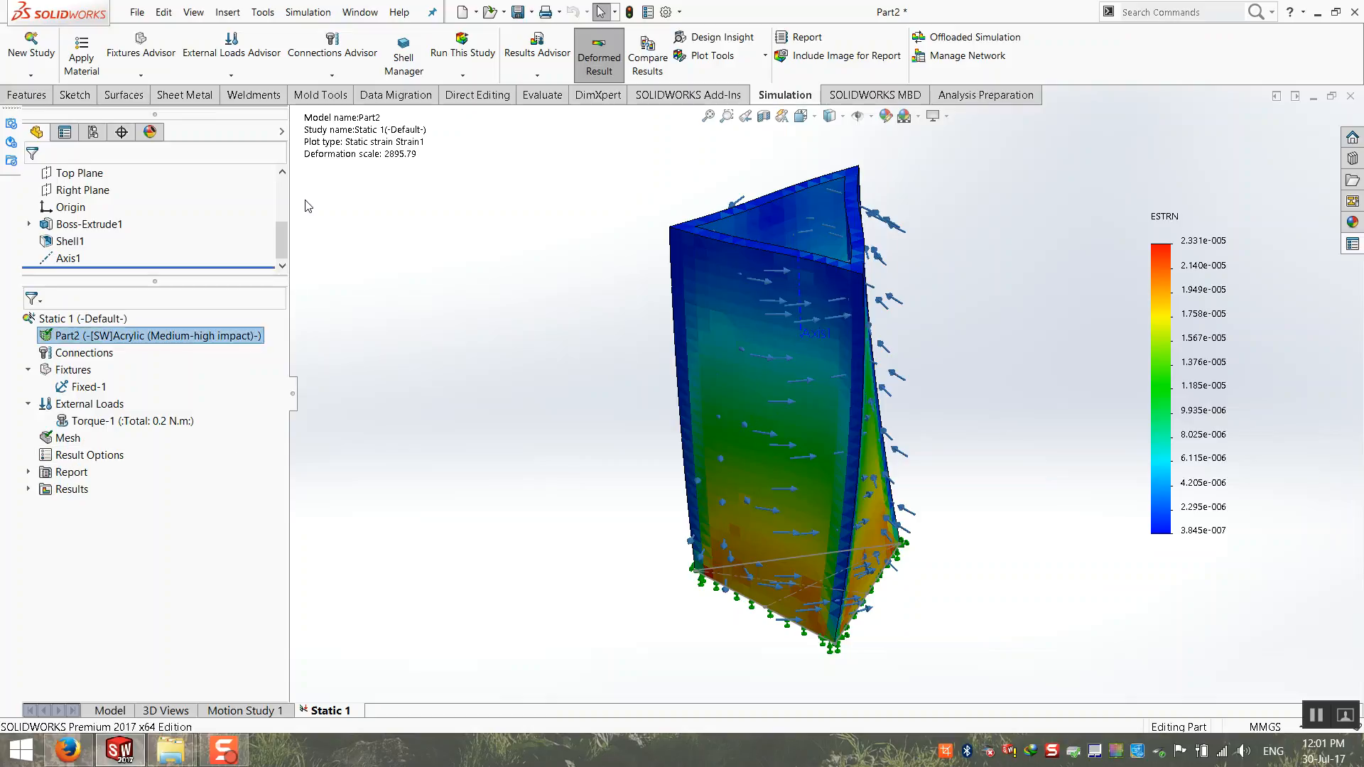
left_click(204, 77)
left_click(204, 77)
left_click(320, 79)
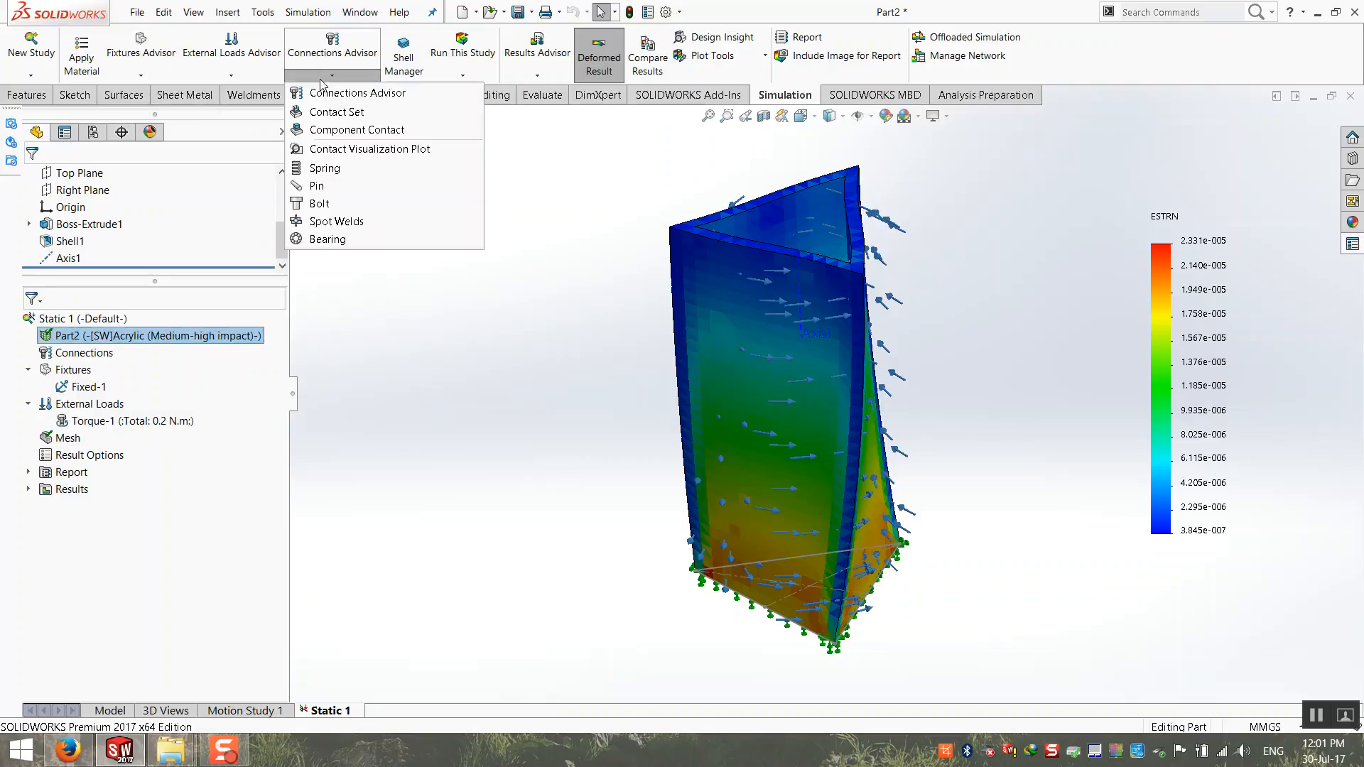
left_click(320, 78)
left_click(473, 78)
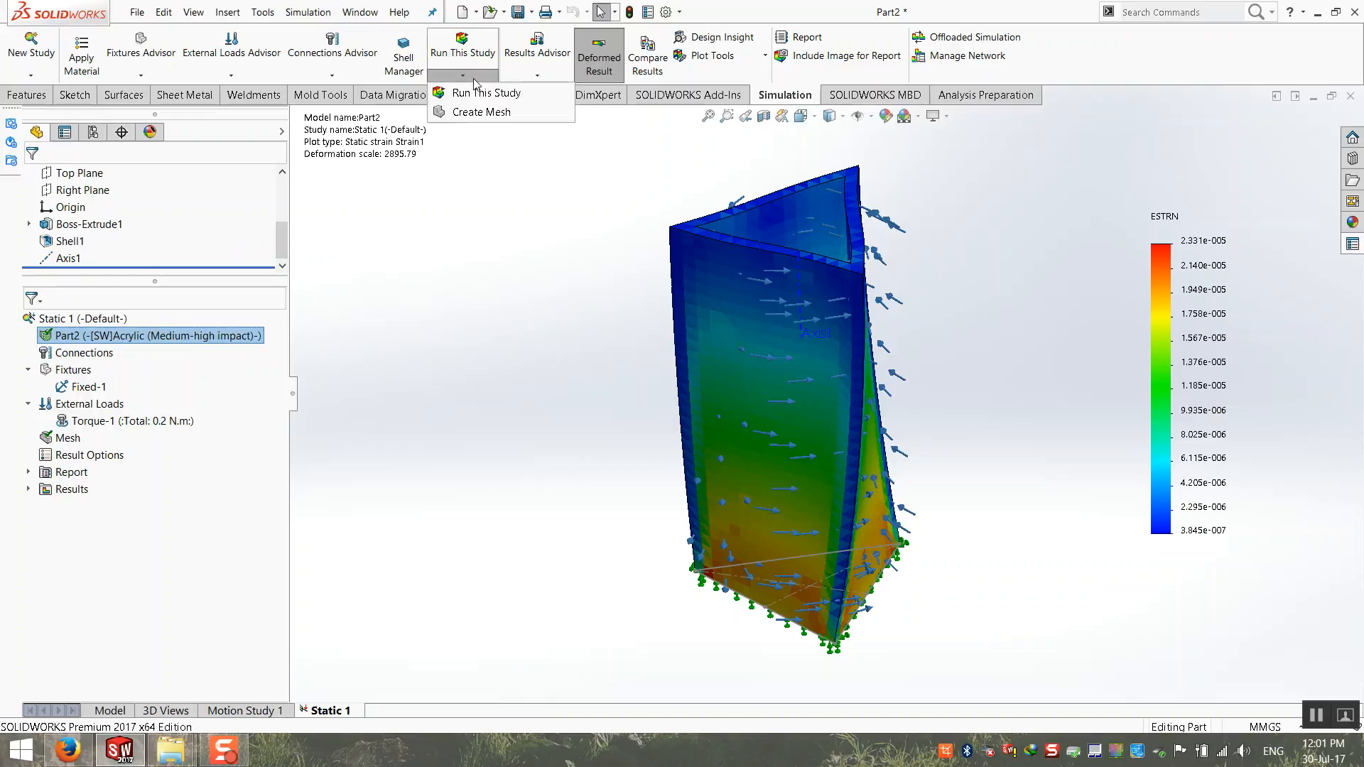
left_click(475, 77)
Step: Display the tube as model only, without results, and inspect its loads and fixtures
left_click(529, 77)
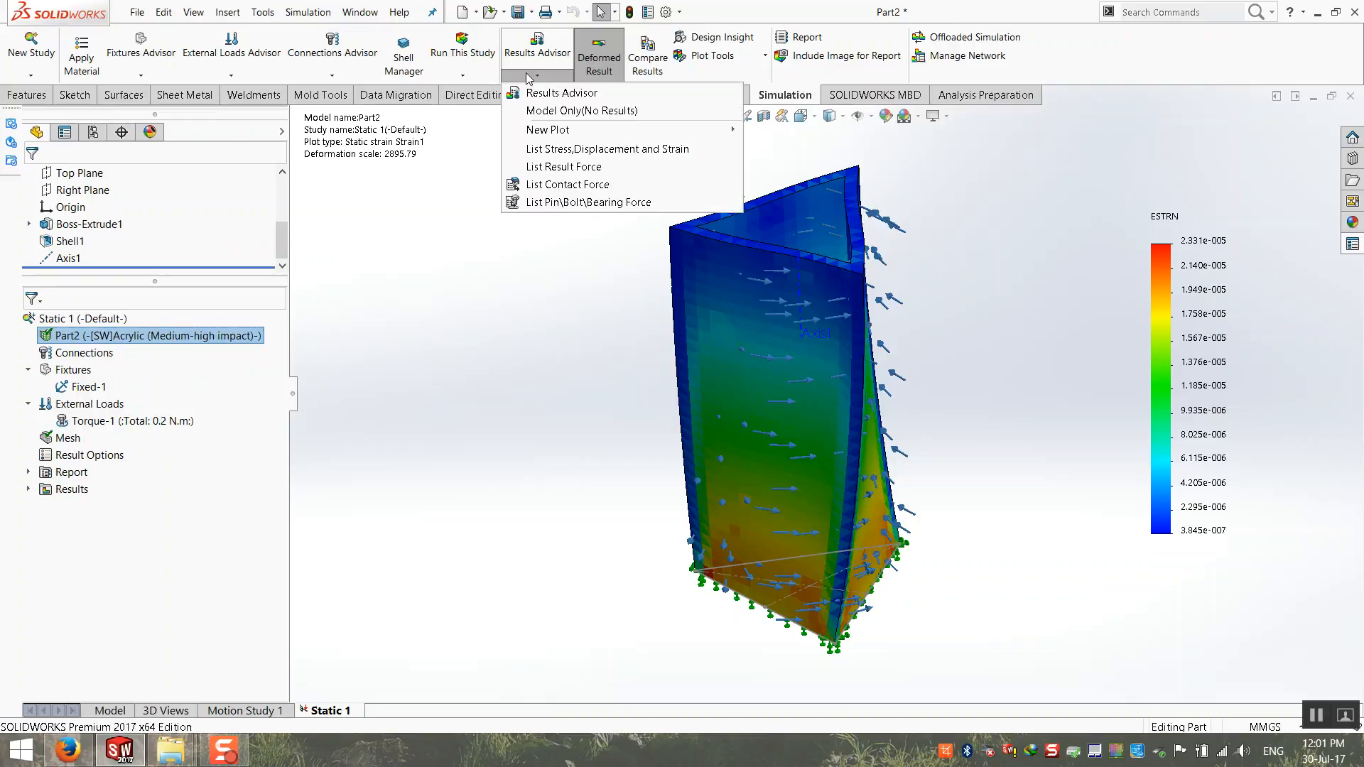
left_click(523, 111)
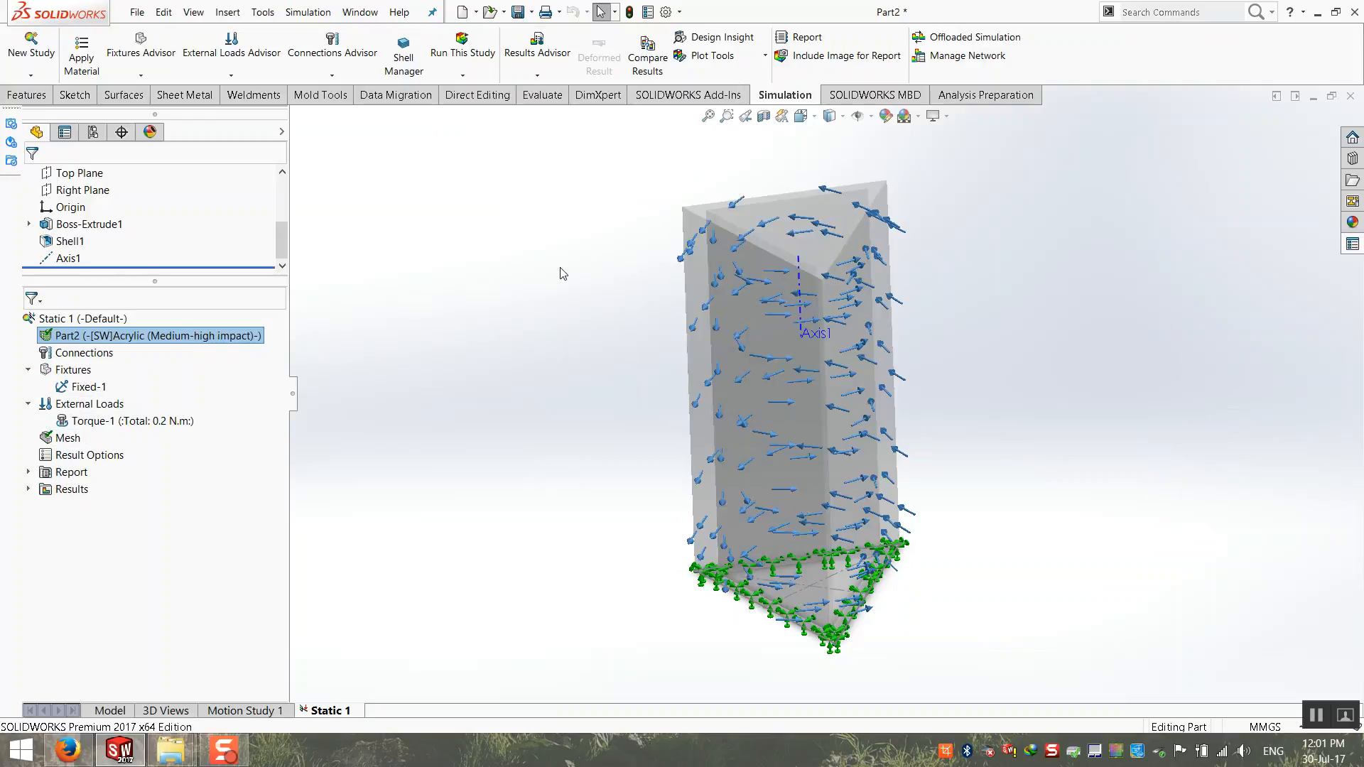
middle_click_drag(718, 237, 739, 256)
Step: Start the Results Advisor for the deformation check and show the resultant displacement plot
left_click(463, 76)
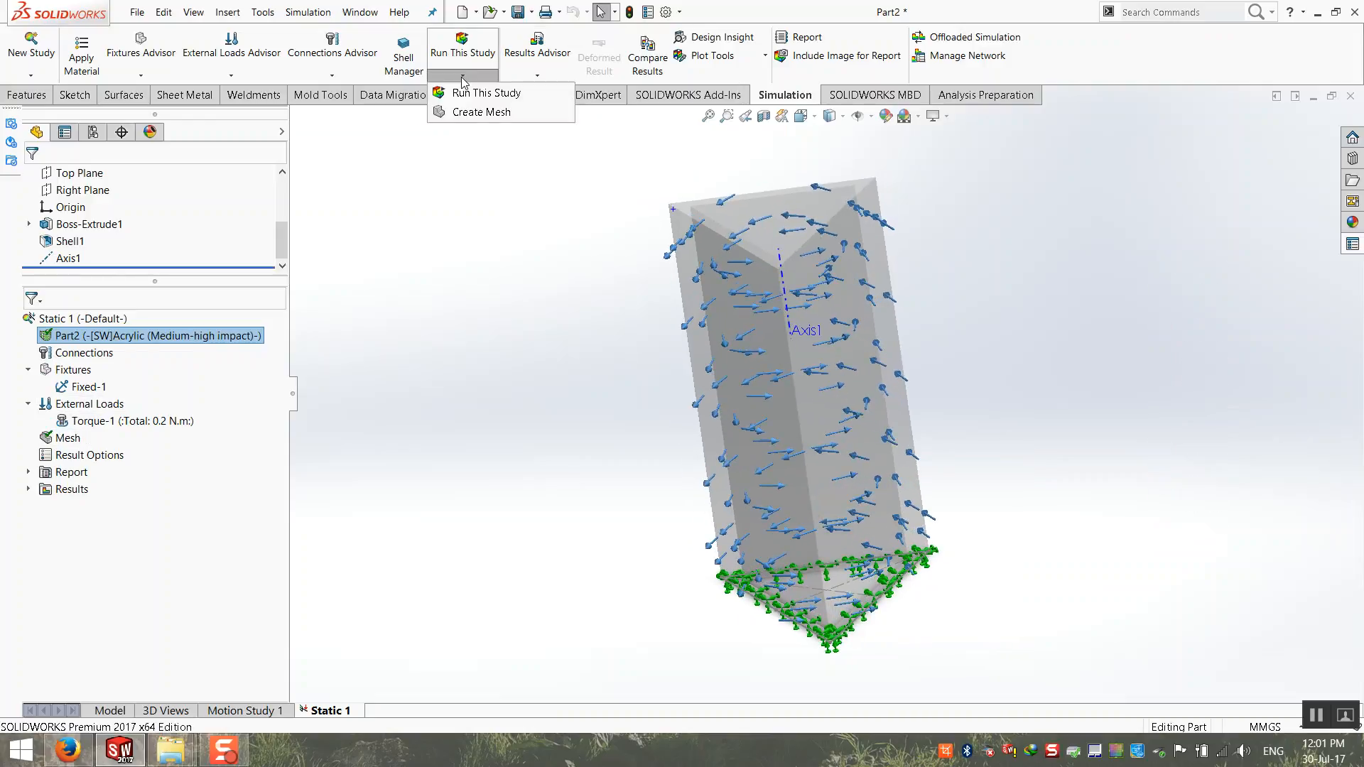
left_click(537, 75)
left_click(538, 75)
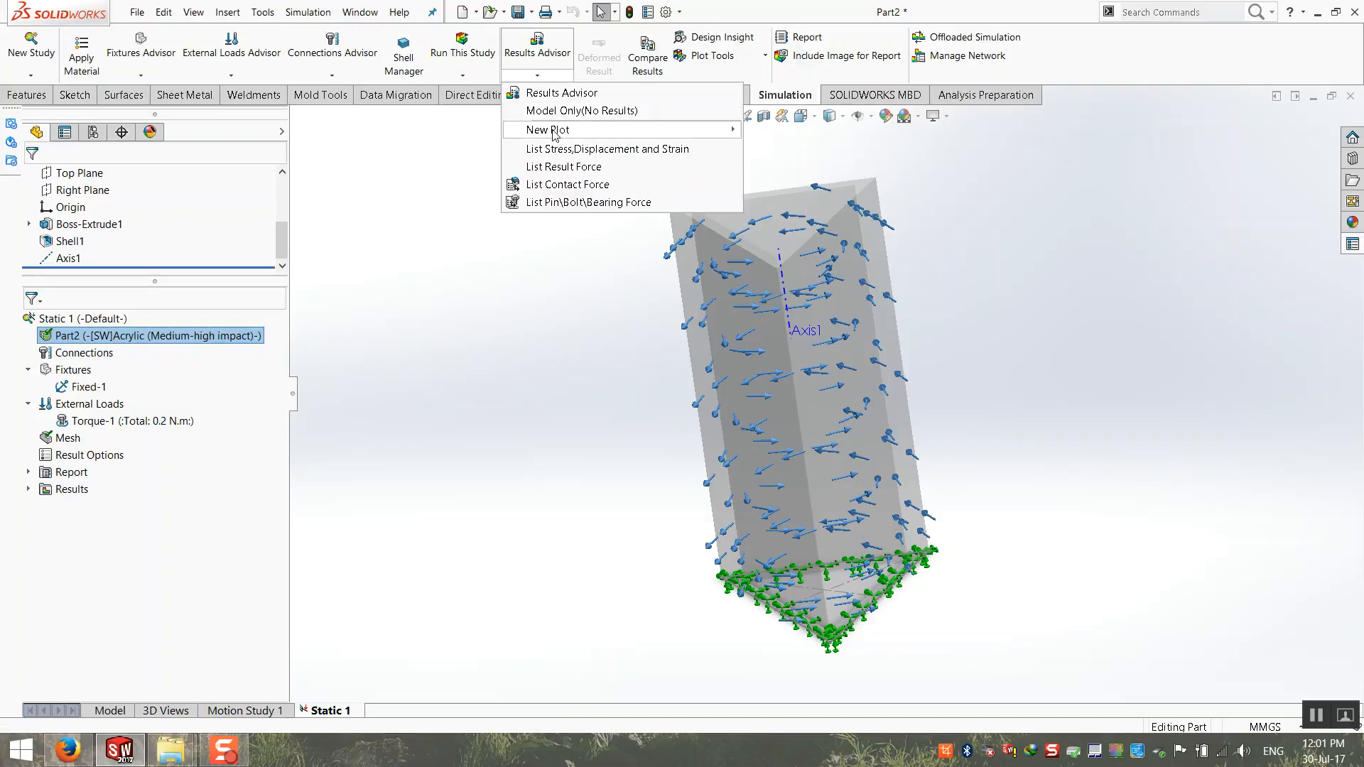
left_click(568, 93)
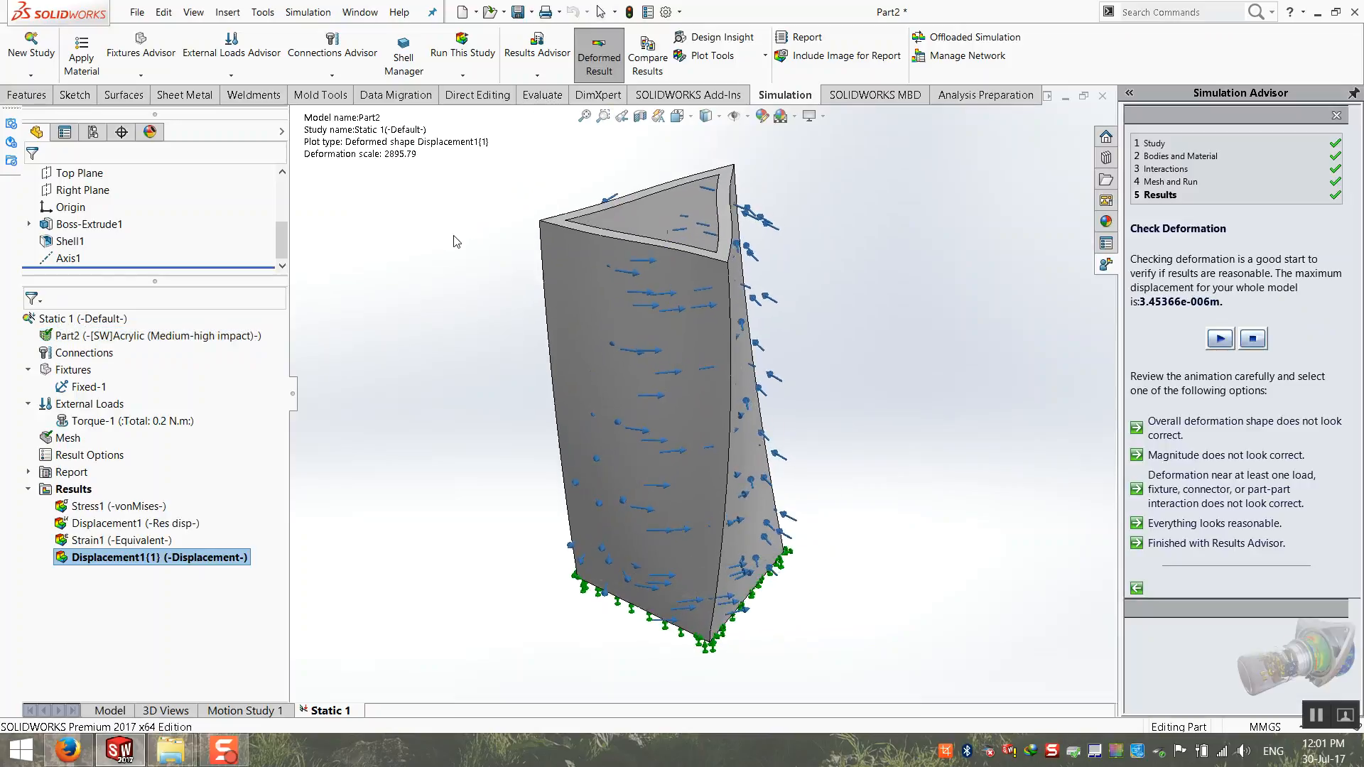
double_click(163, 524)
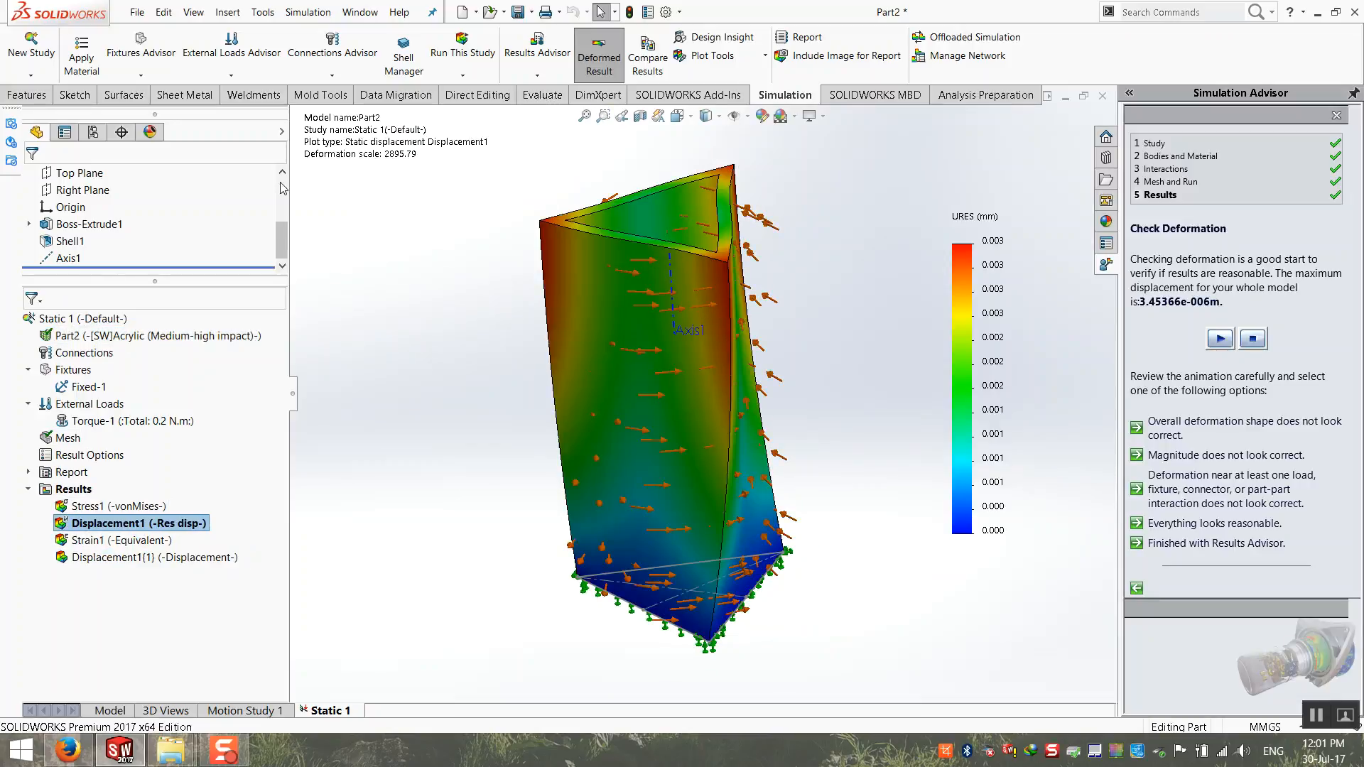
Step: Add a Design Insight plot to the static study's results and redisplay the resultant displacement plot
left_click(309, 16)
mouse_move(319, 55)
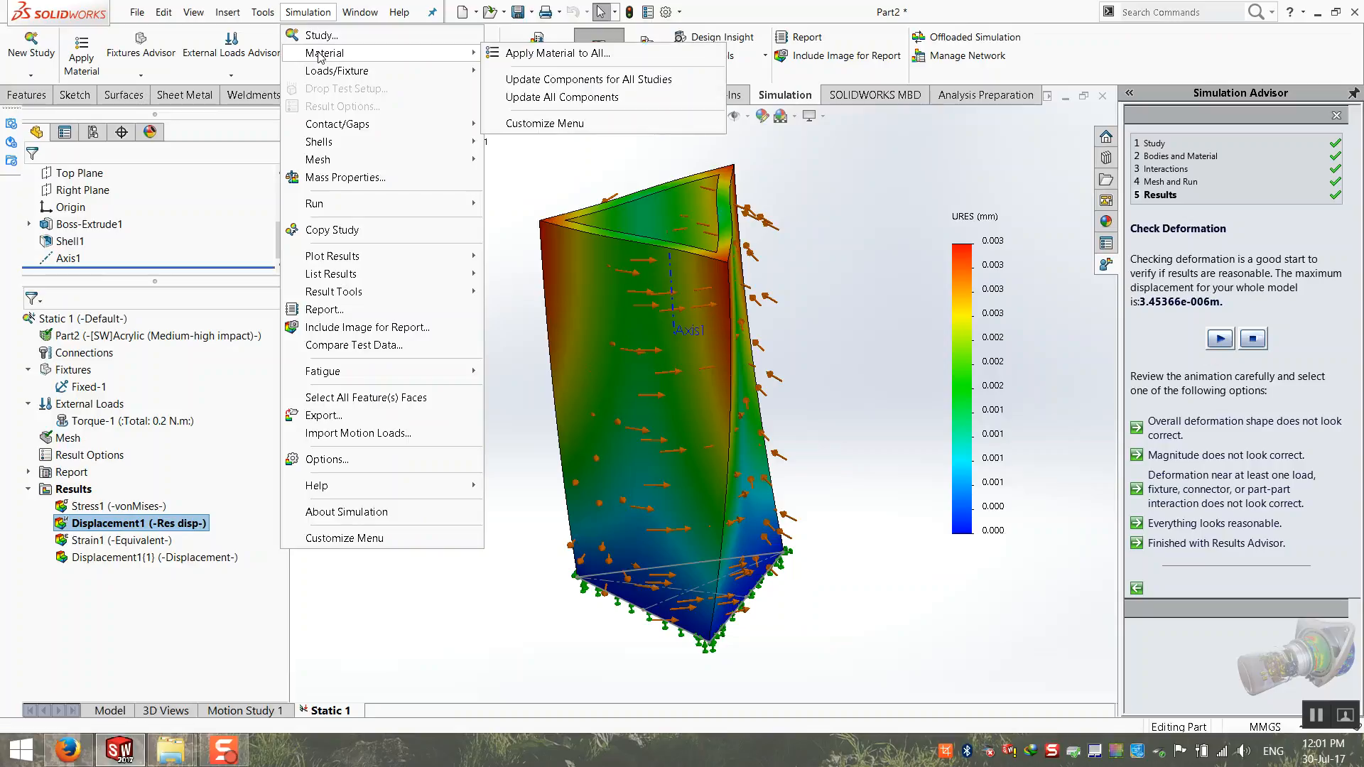
mouse_move(369, 257)
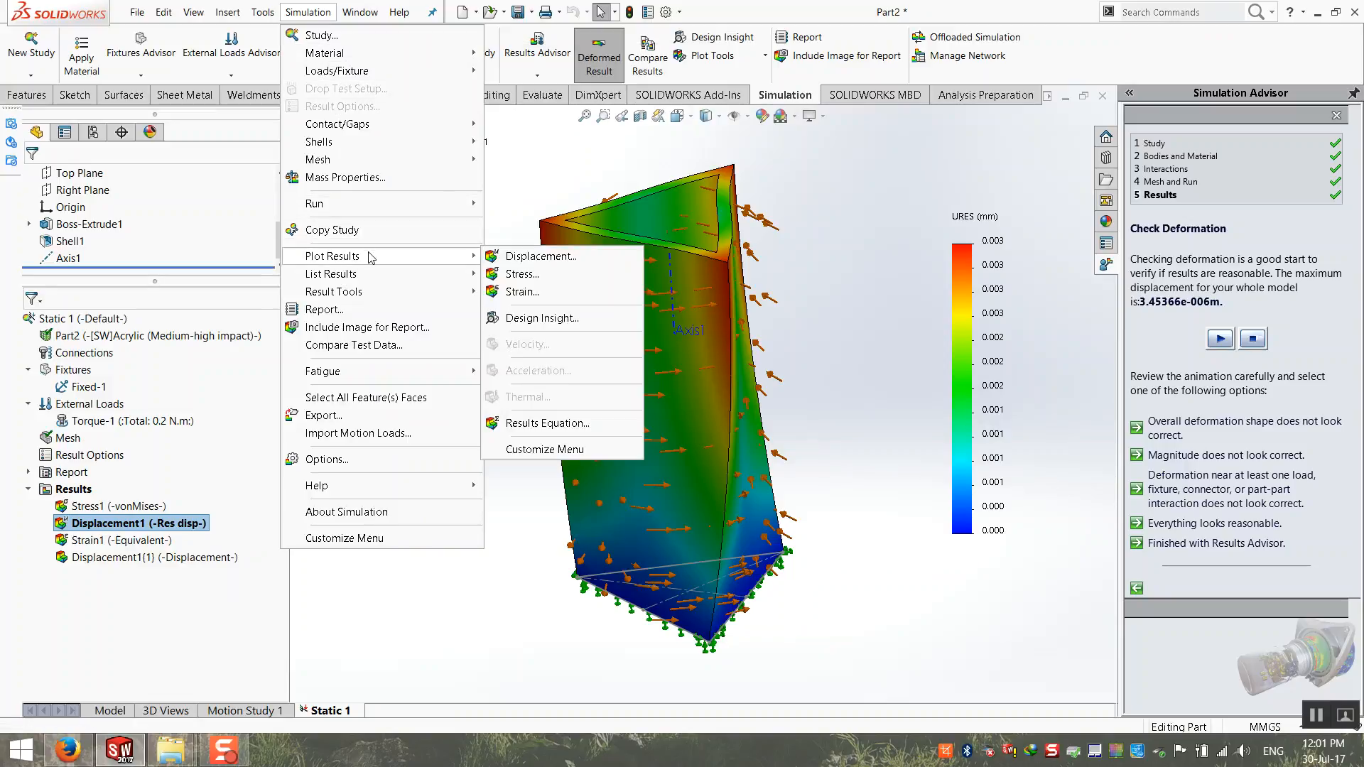
left_click(540, 320)
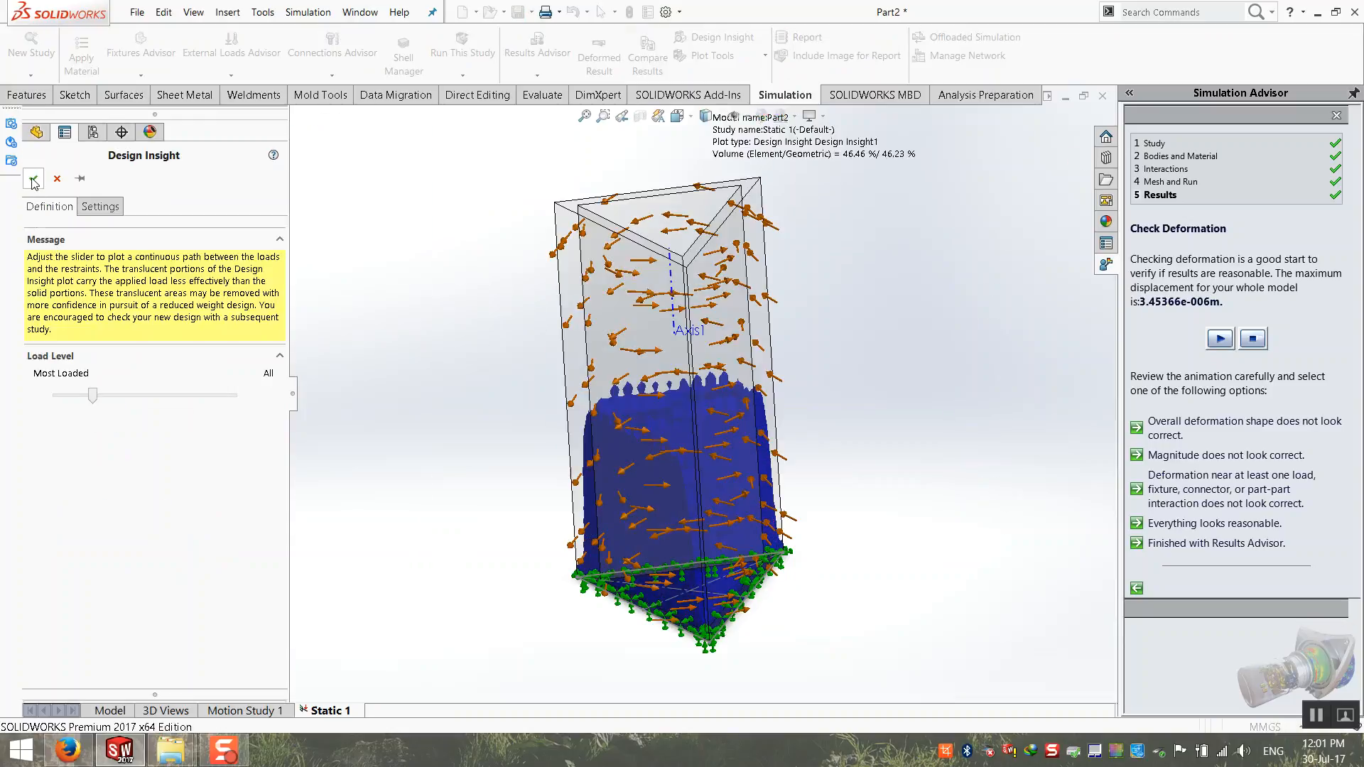
left_click(34, 178)
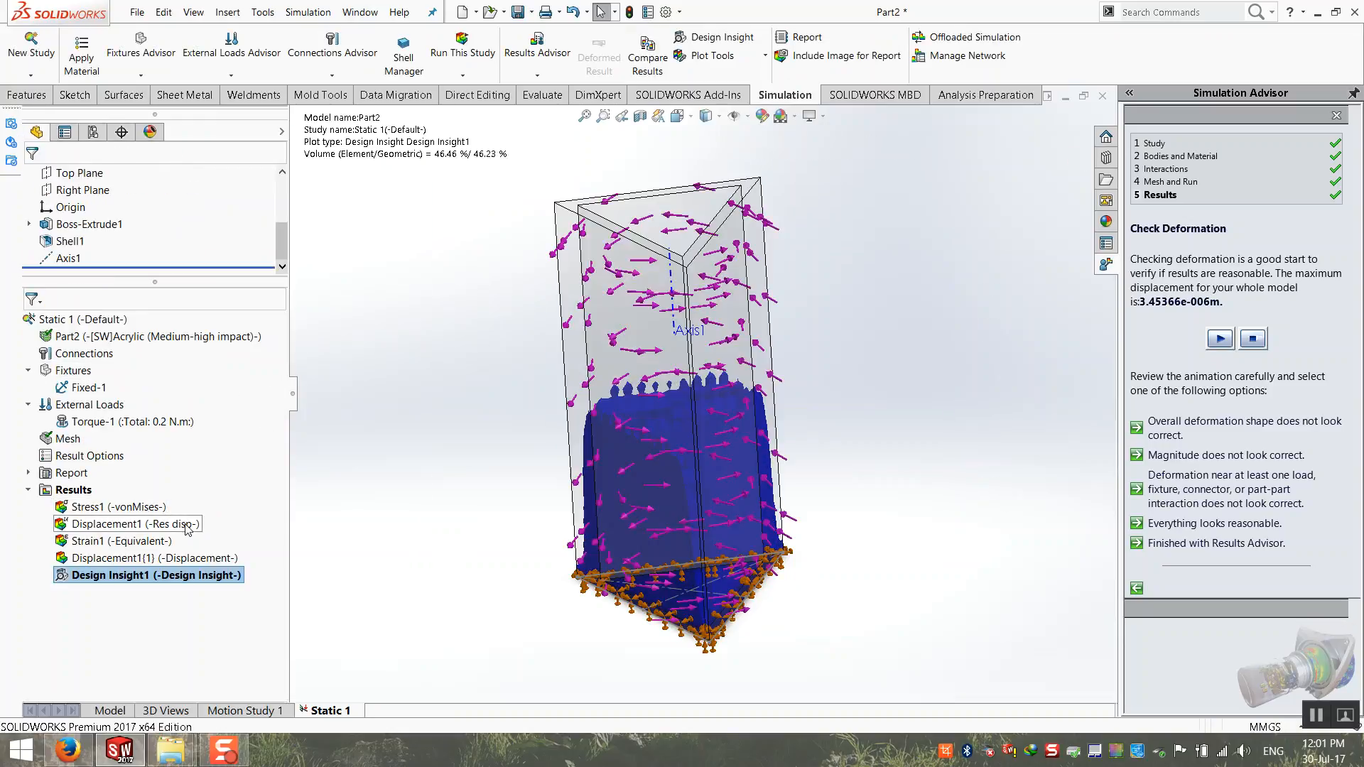
middle_click_drag(472, 426, 412, 681)
left_click(115, 526)
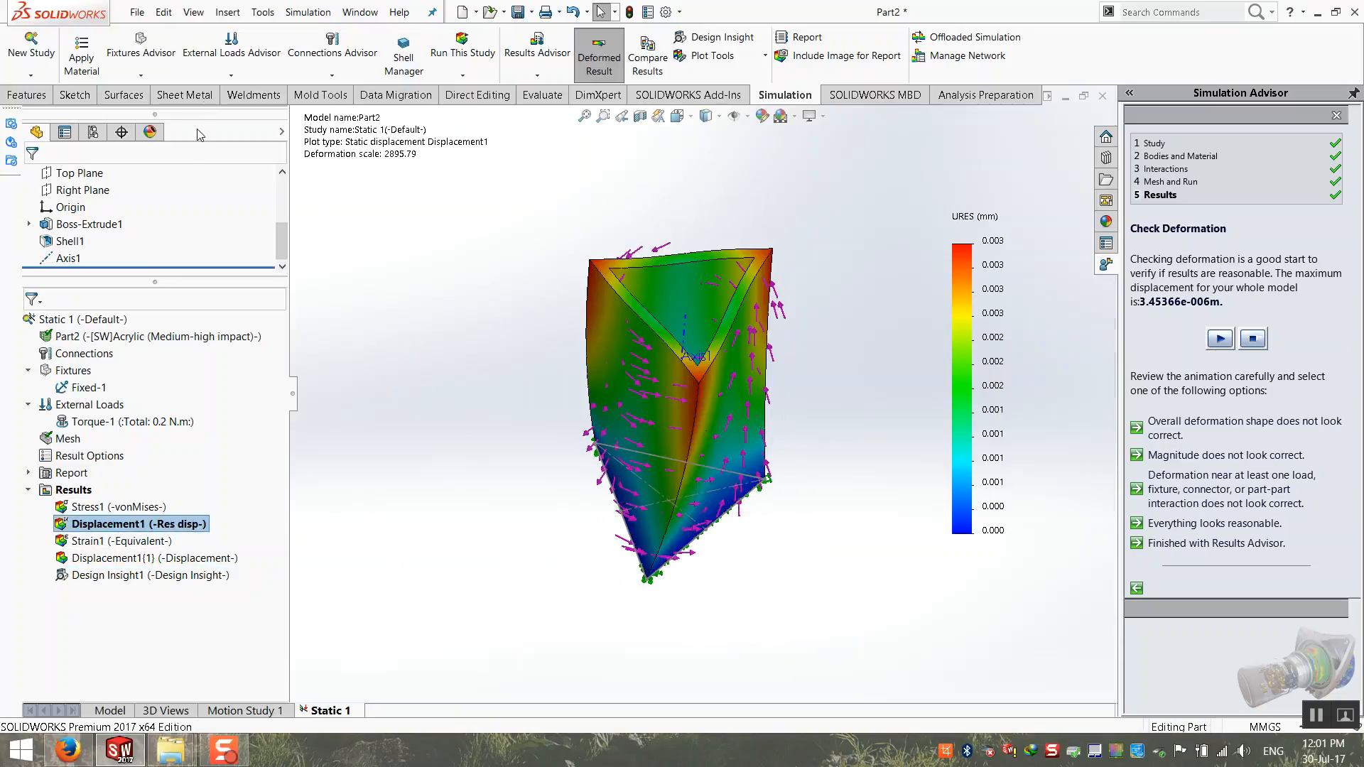
left_click(137, 77)
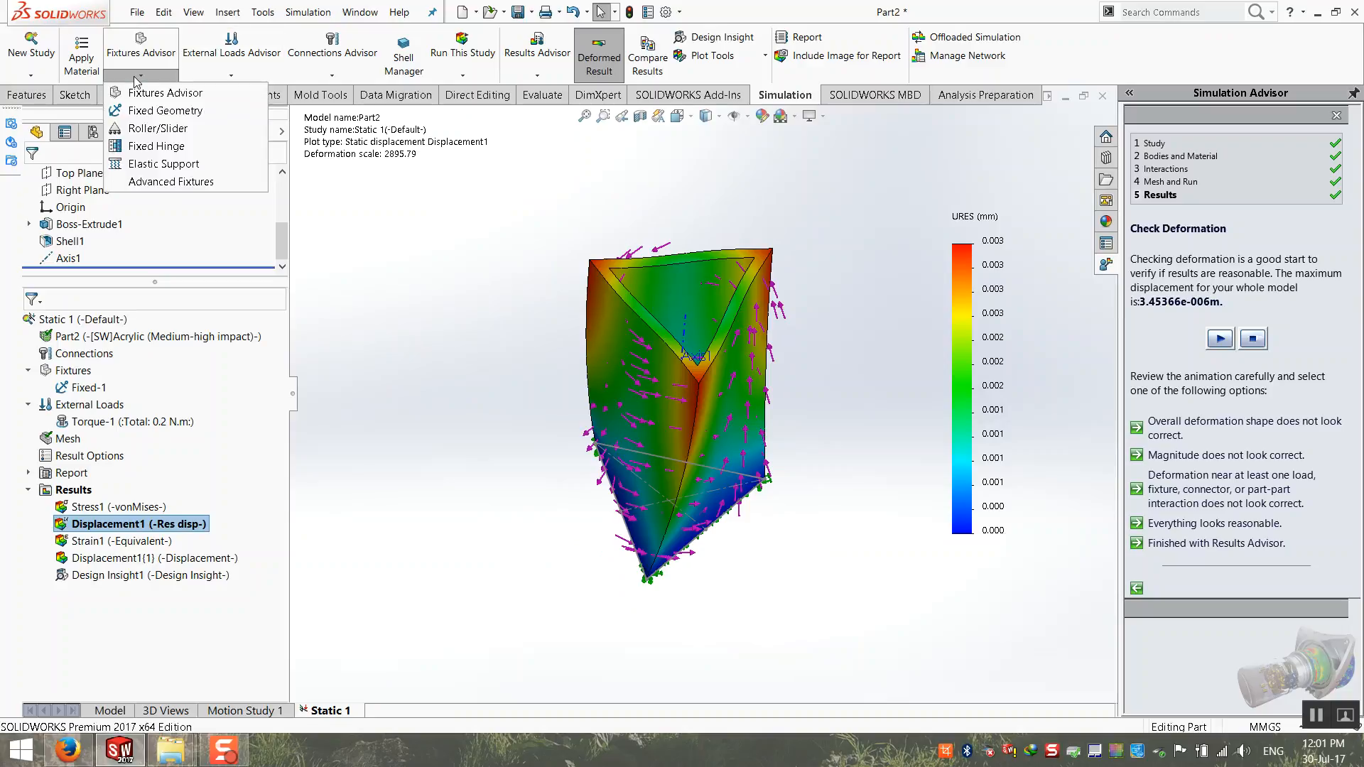
left_click(136, 78)
left_click(211, 76)
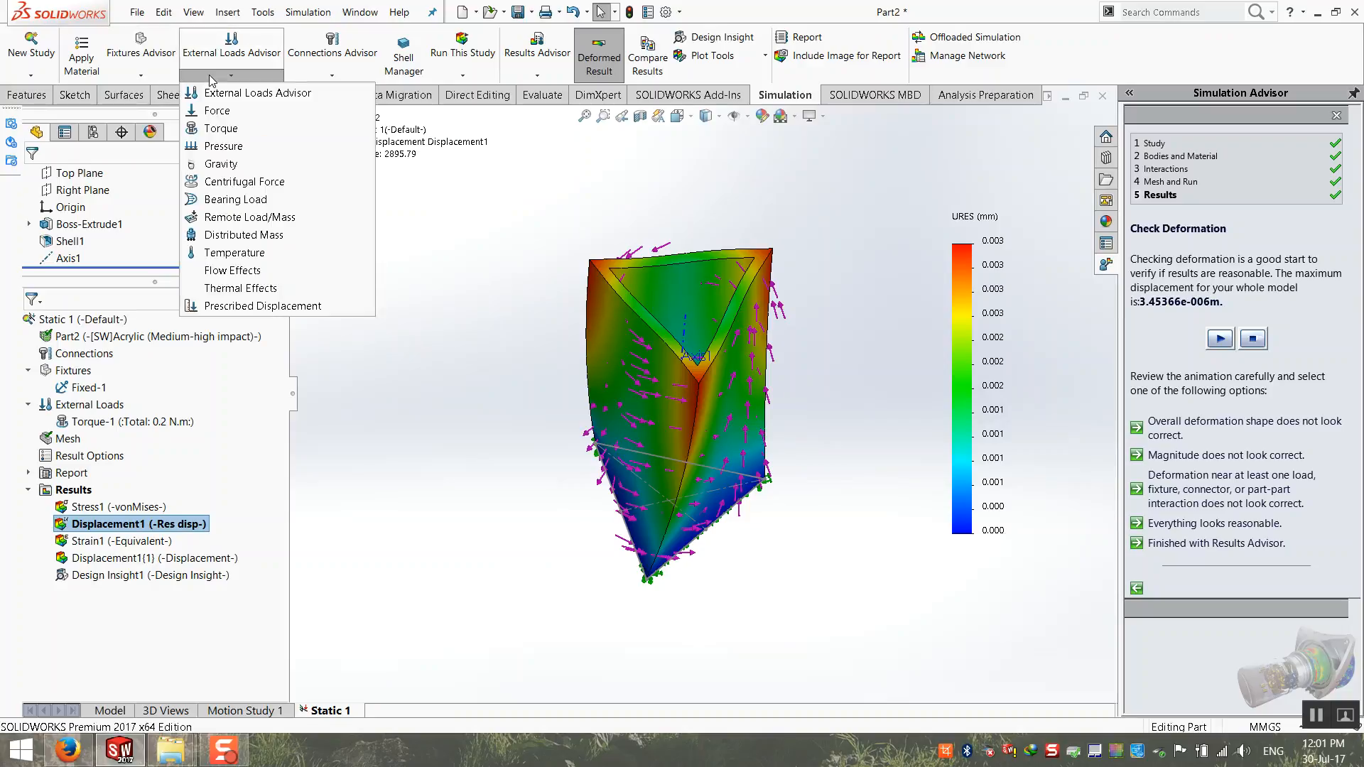
left_click(211, 80)
left_click(229, 11)
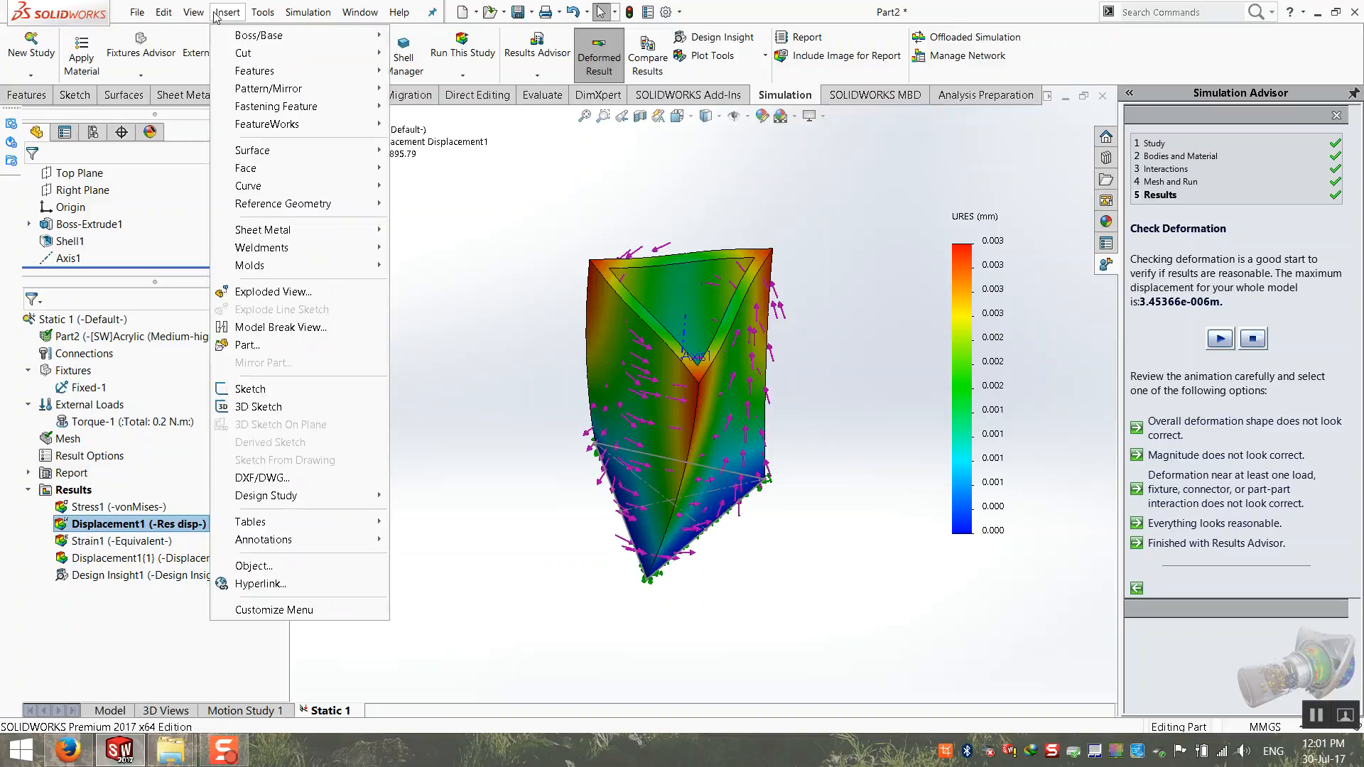
mouse_move(311, 11)
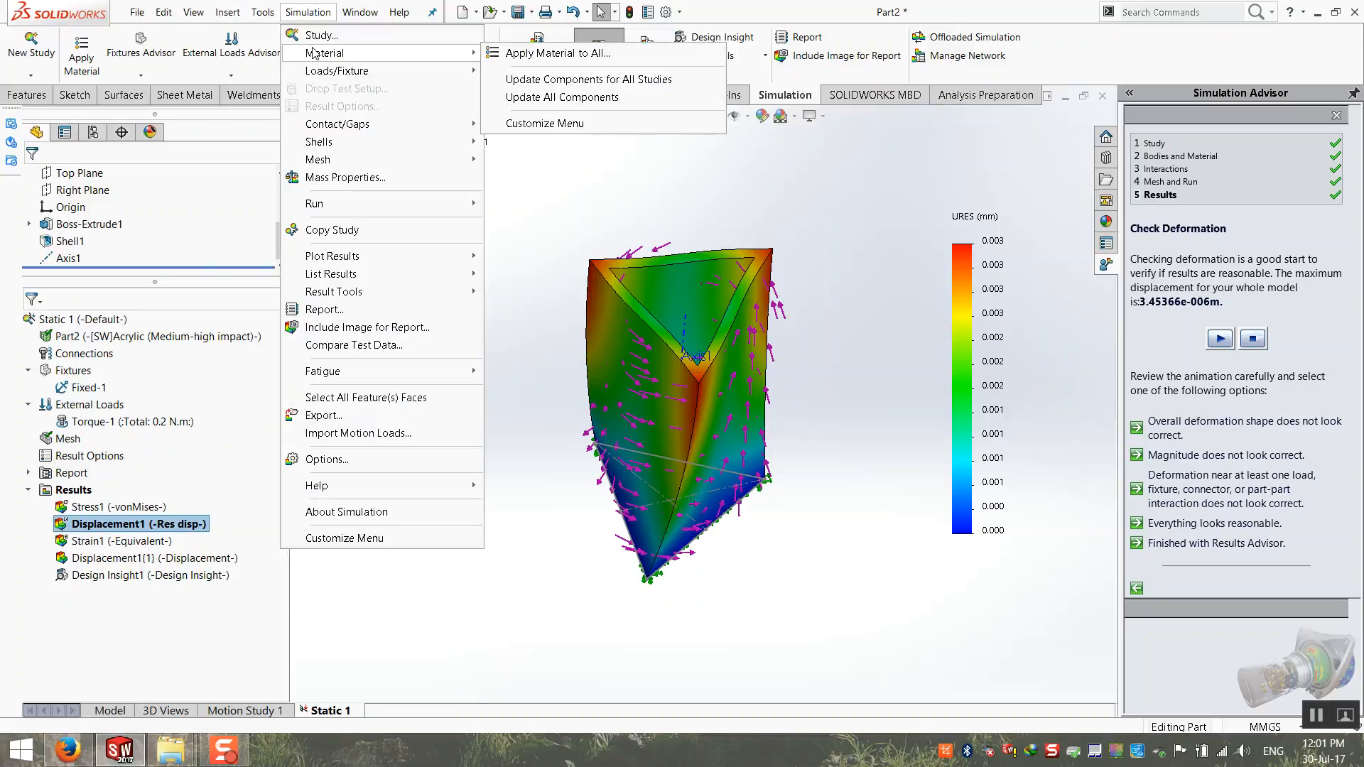
mouse_move(327, 205)
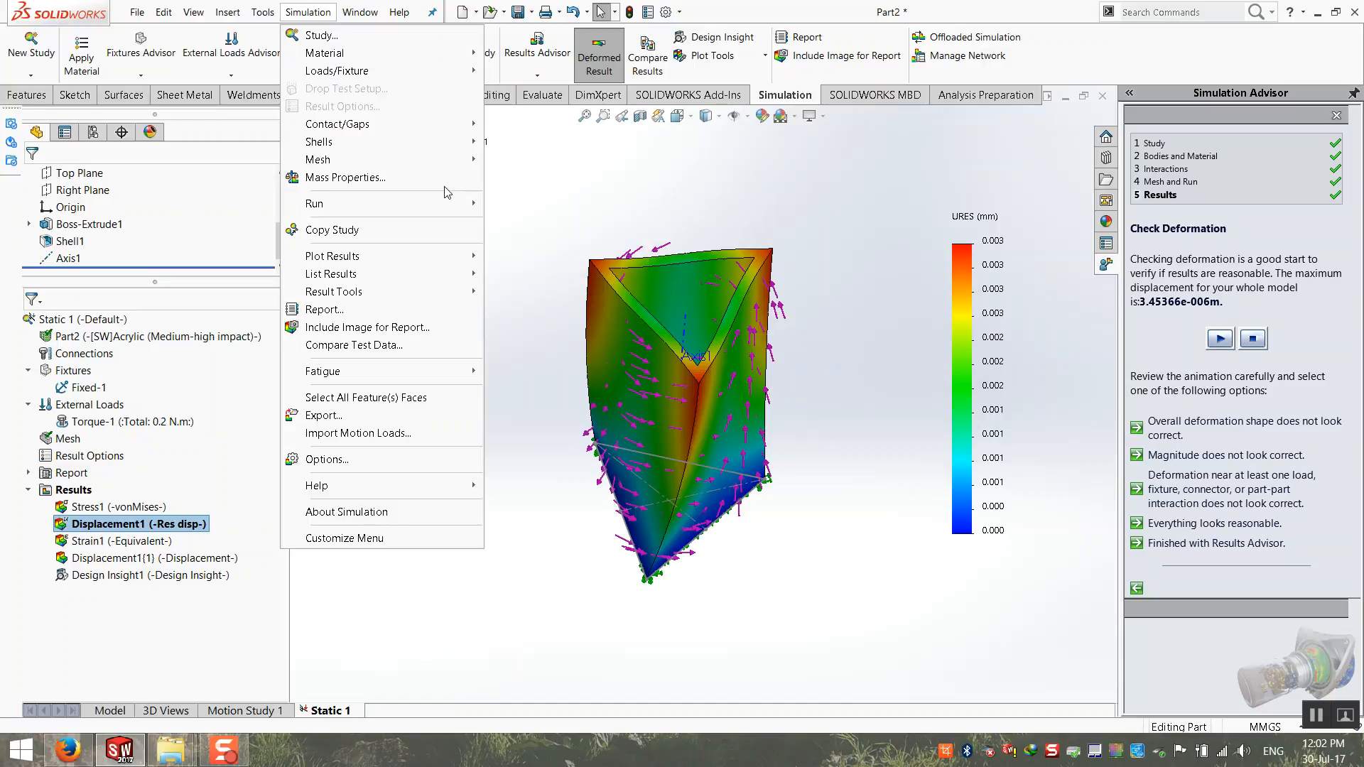
left_click(541, 181)
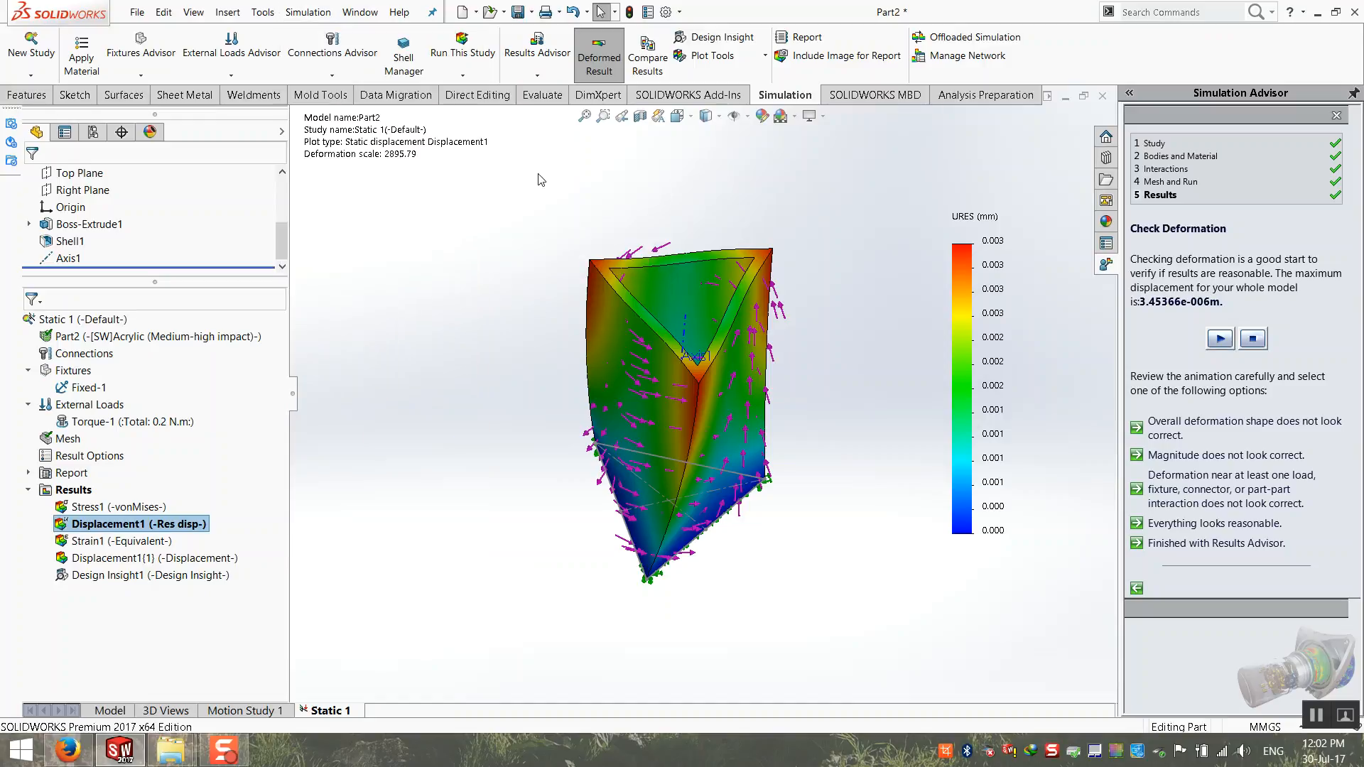
Step: Show the deformed-shape displacement plot and review the study types offered for a new study without creating one
right_click(96, 320)
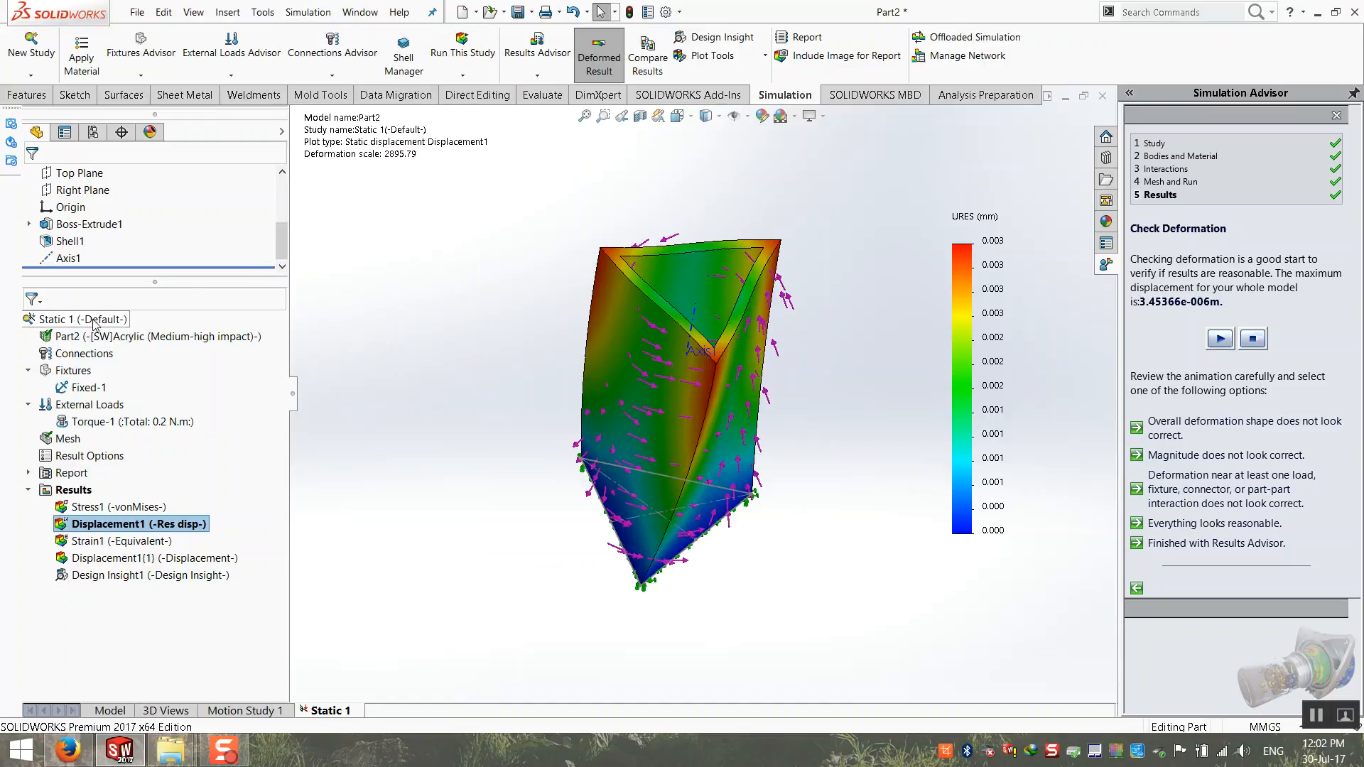
left_click(101, 332)
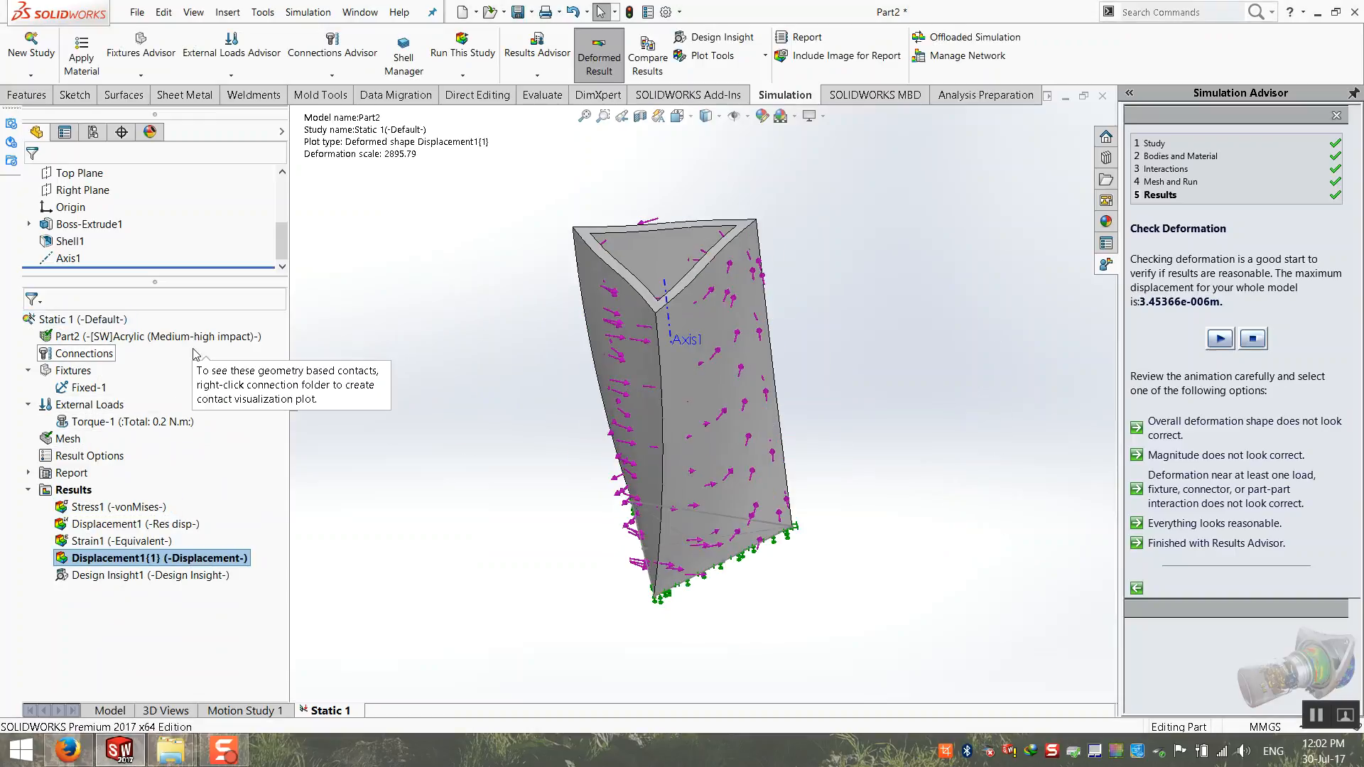
left_click(31, 44)
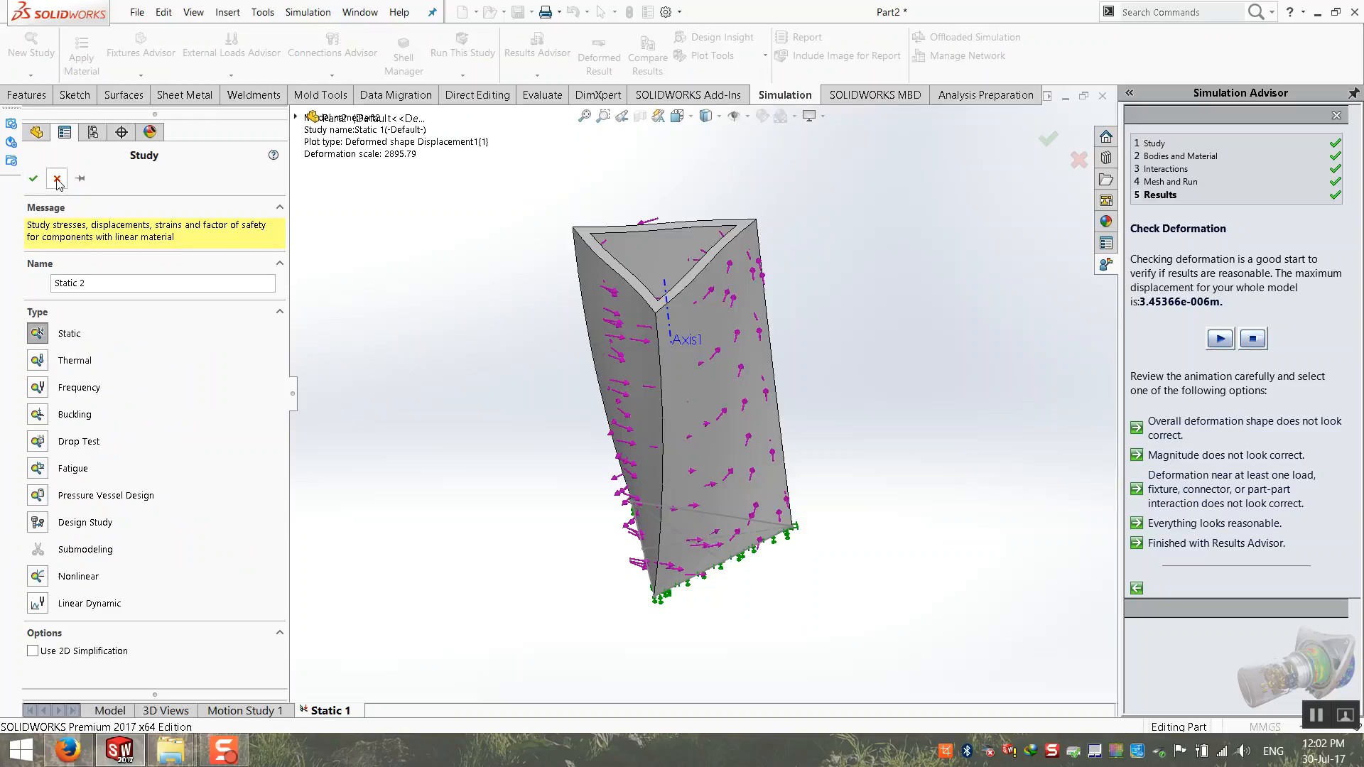
left_click(56, 179)
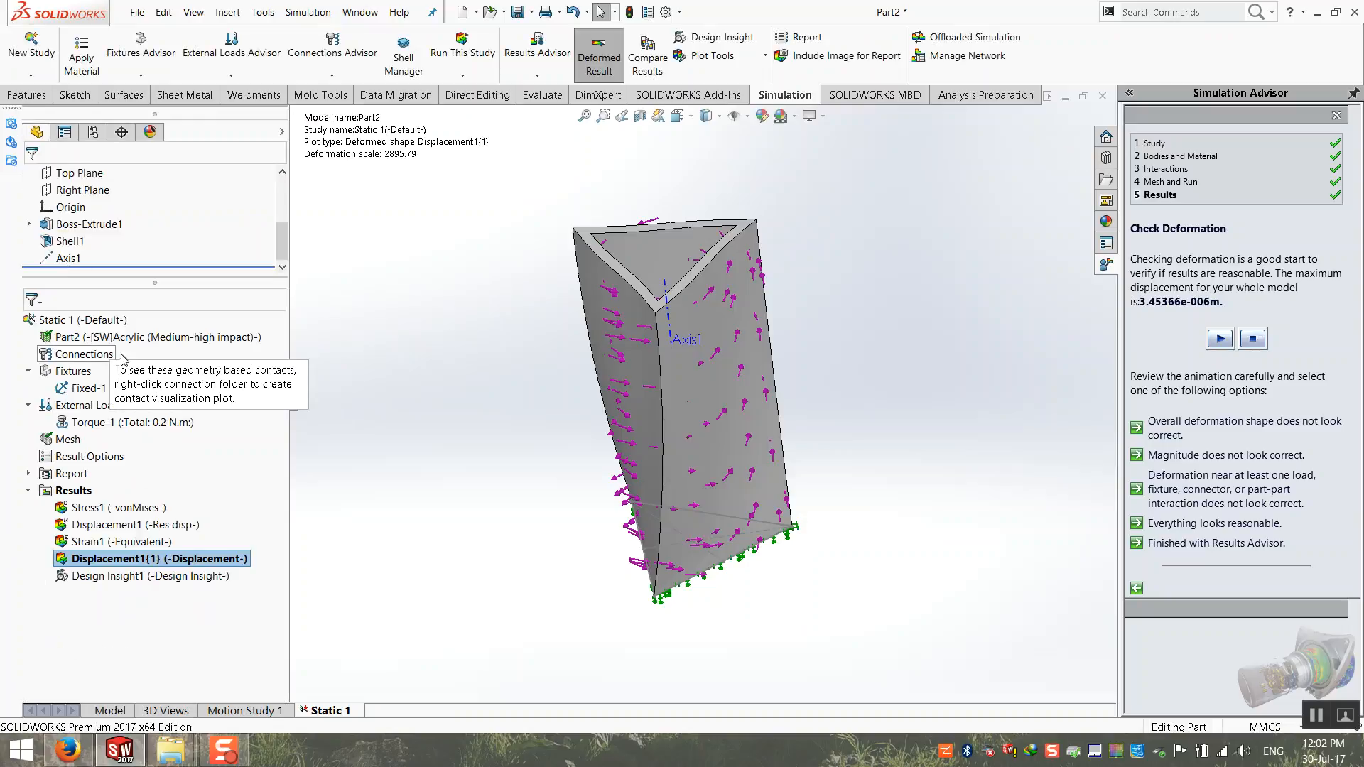
Step: Examine the settings for a Pressure external load and leave them without adding the load
right_click(79, 406)
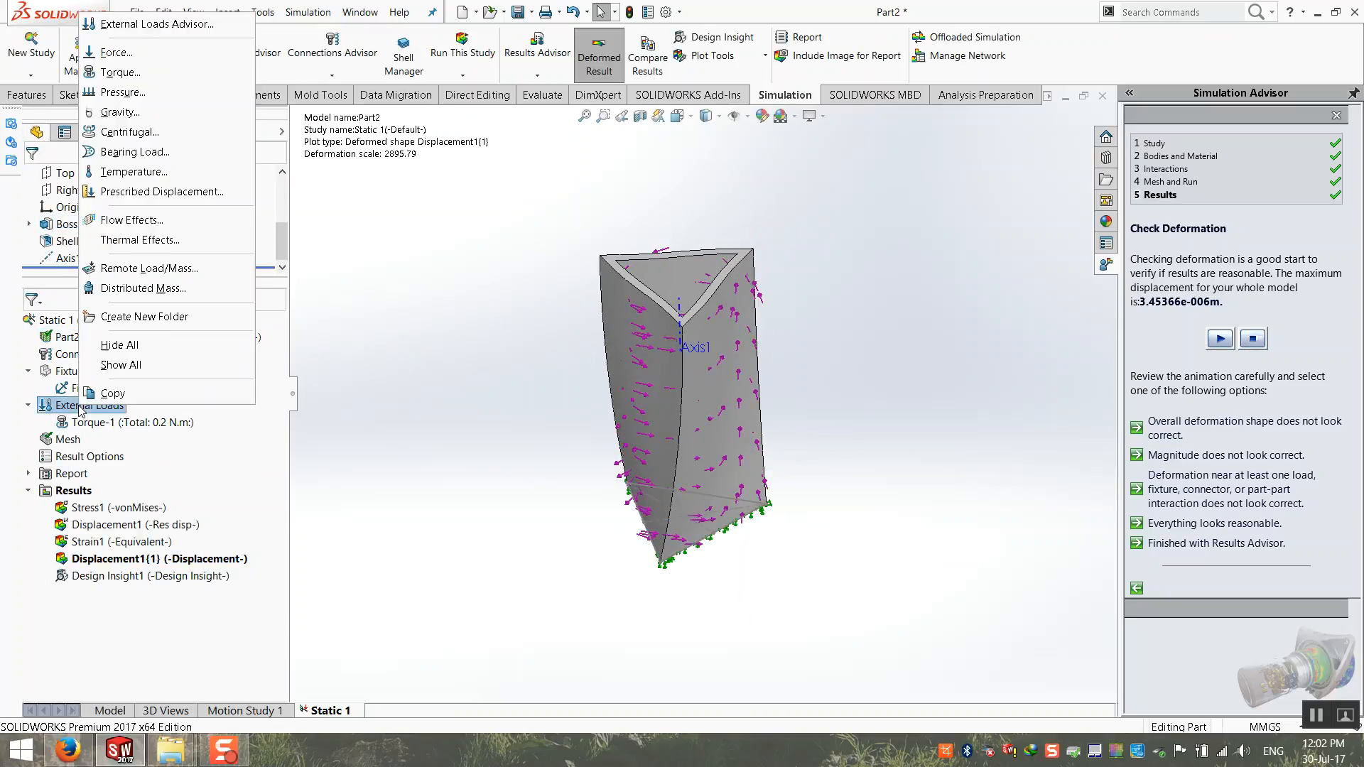
left_click(122, 92)
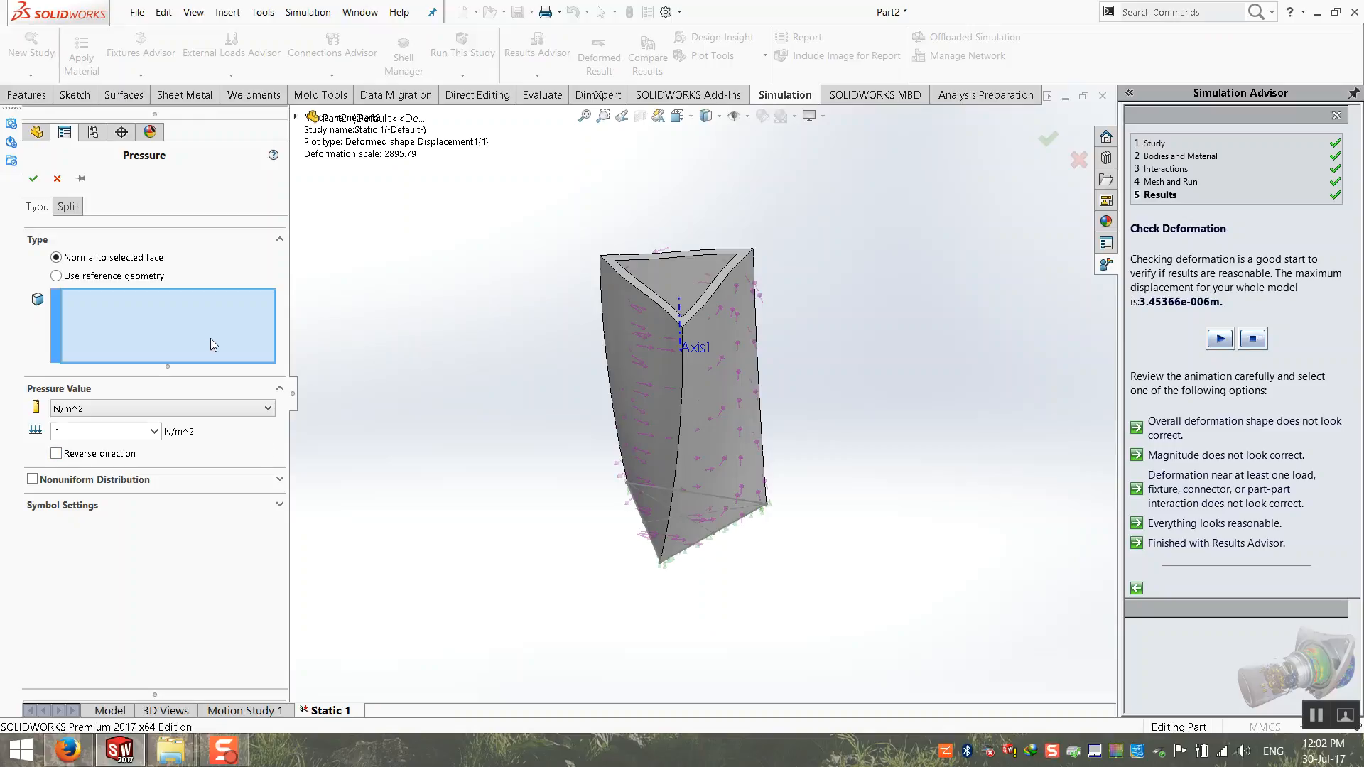
left_click(58, 179)
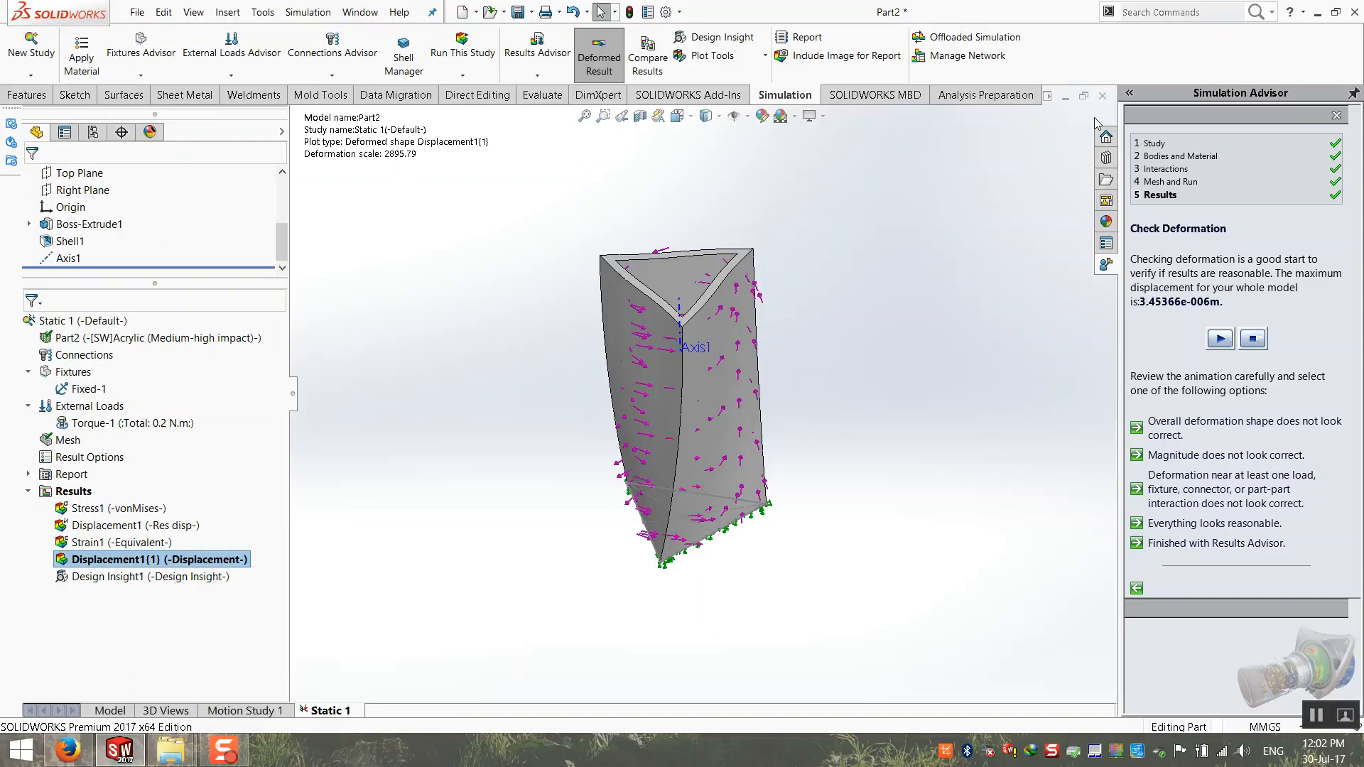
Step: Close the part, saving it to the Desktop as Part2.SLDPRT together with copies of the simulation result files
left_click(1103, 95)
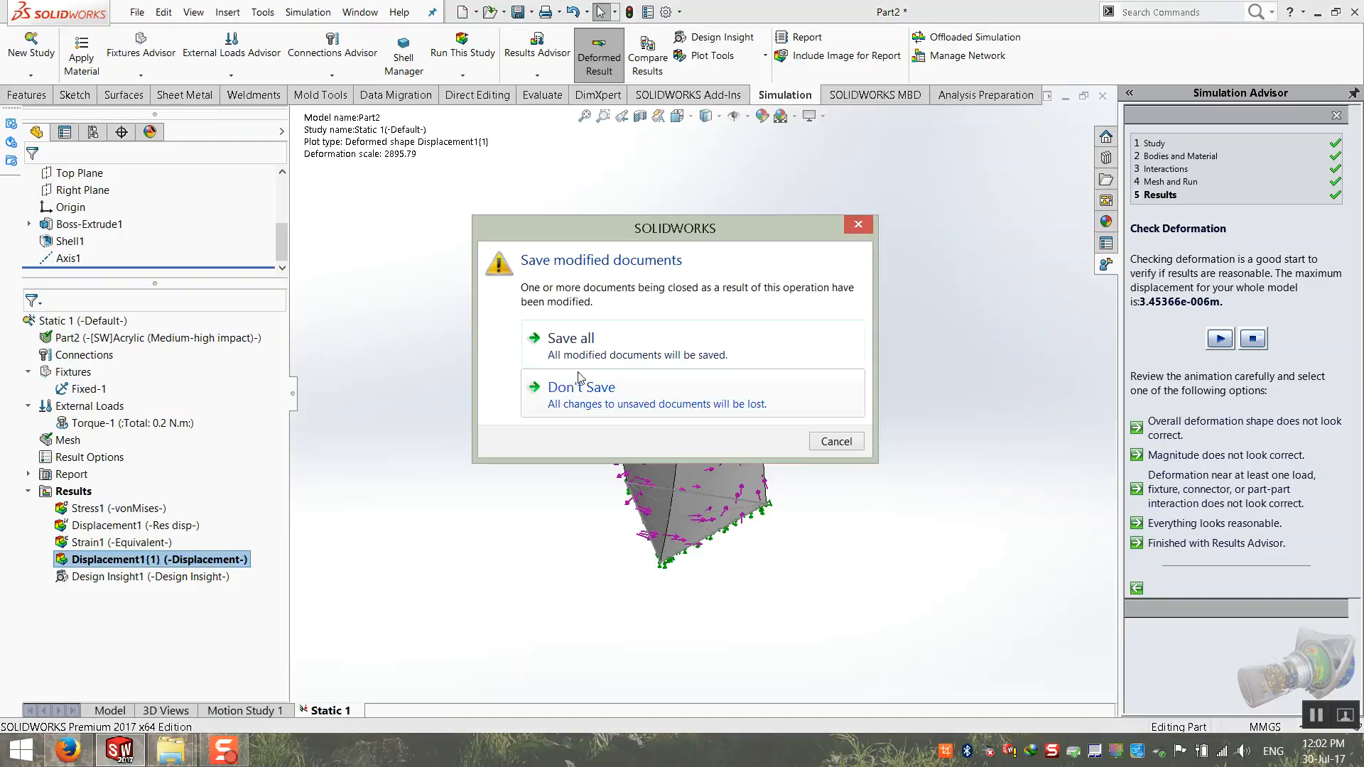
left_click(583, 355)
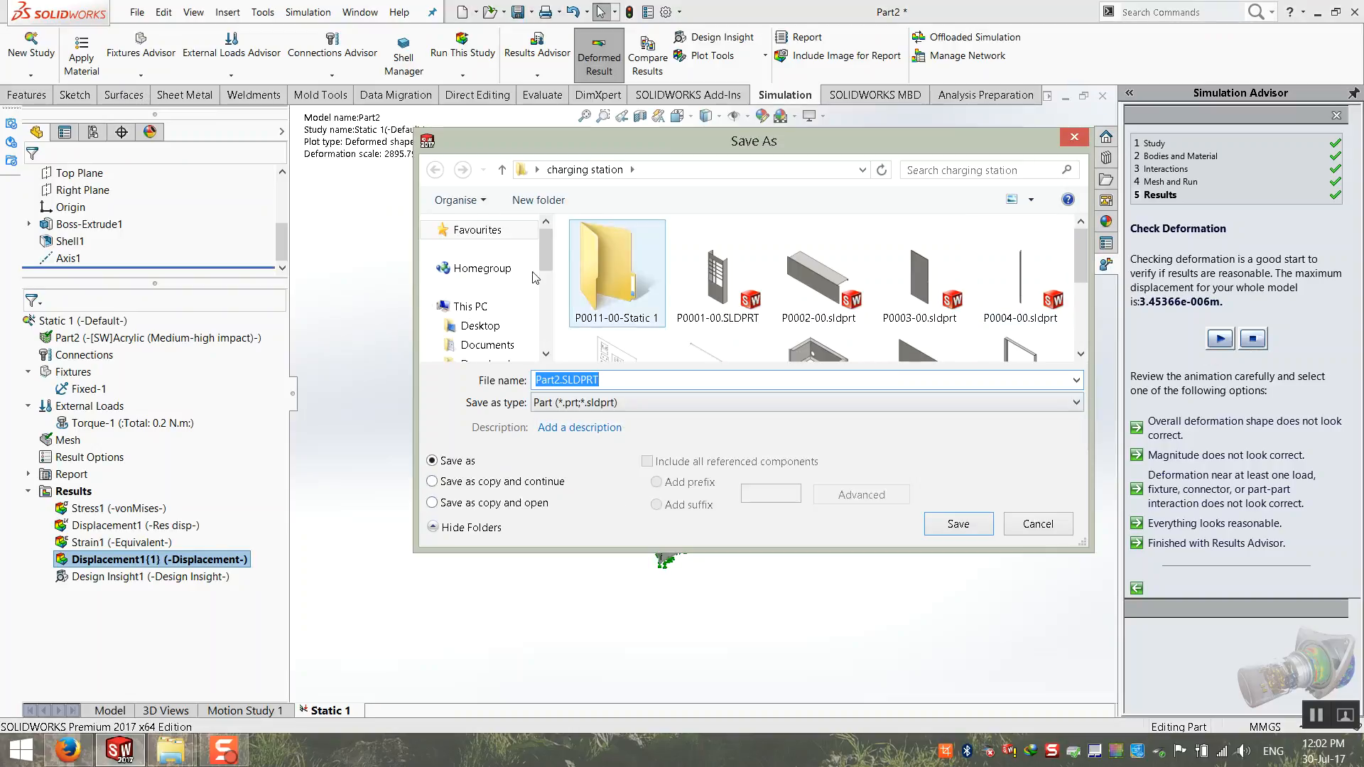
left_click(480, 325)
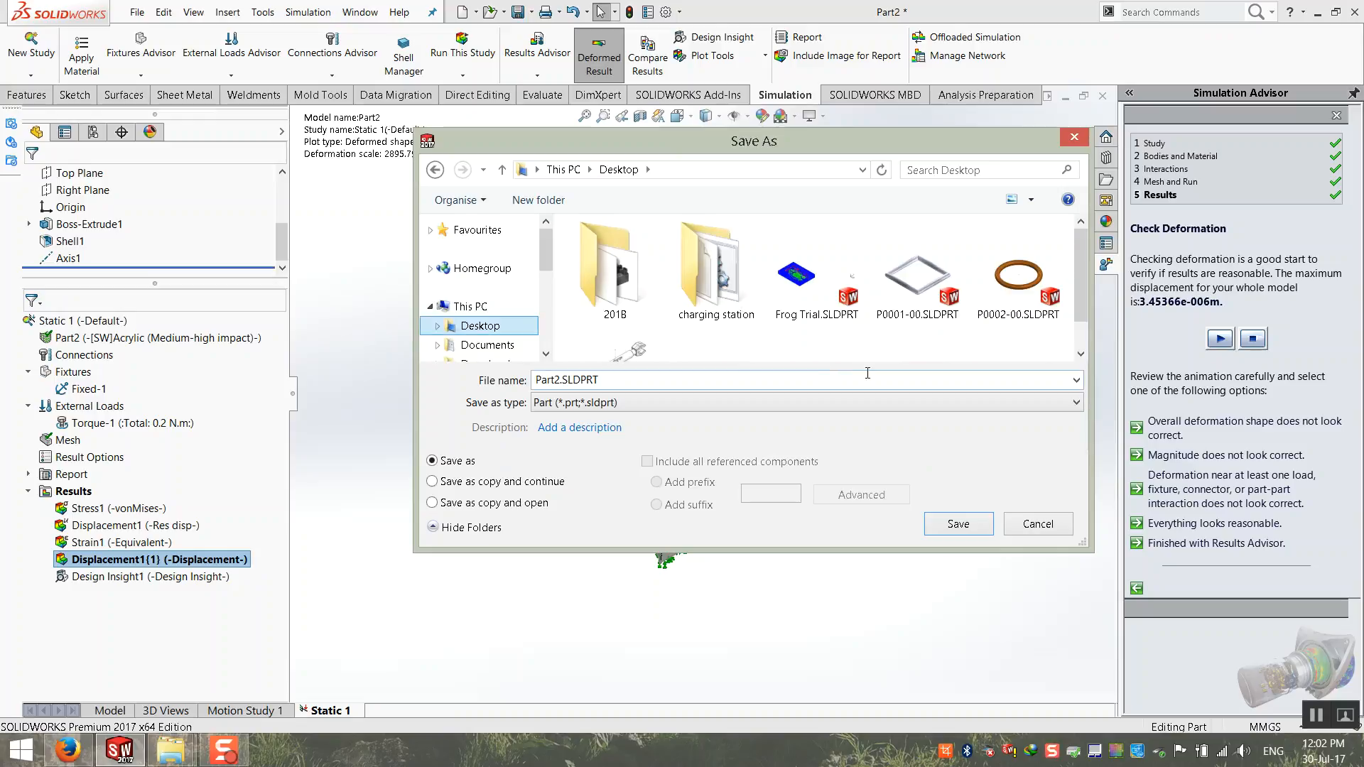
left_click(958, 524)
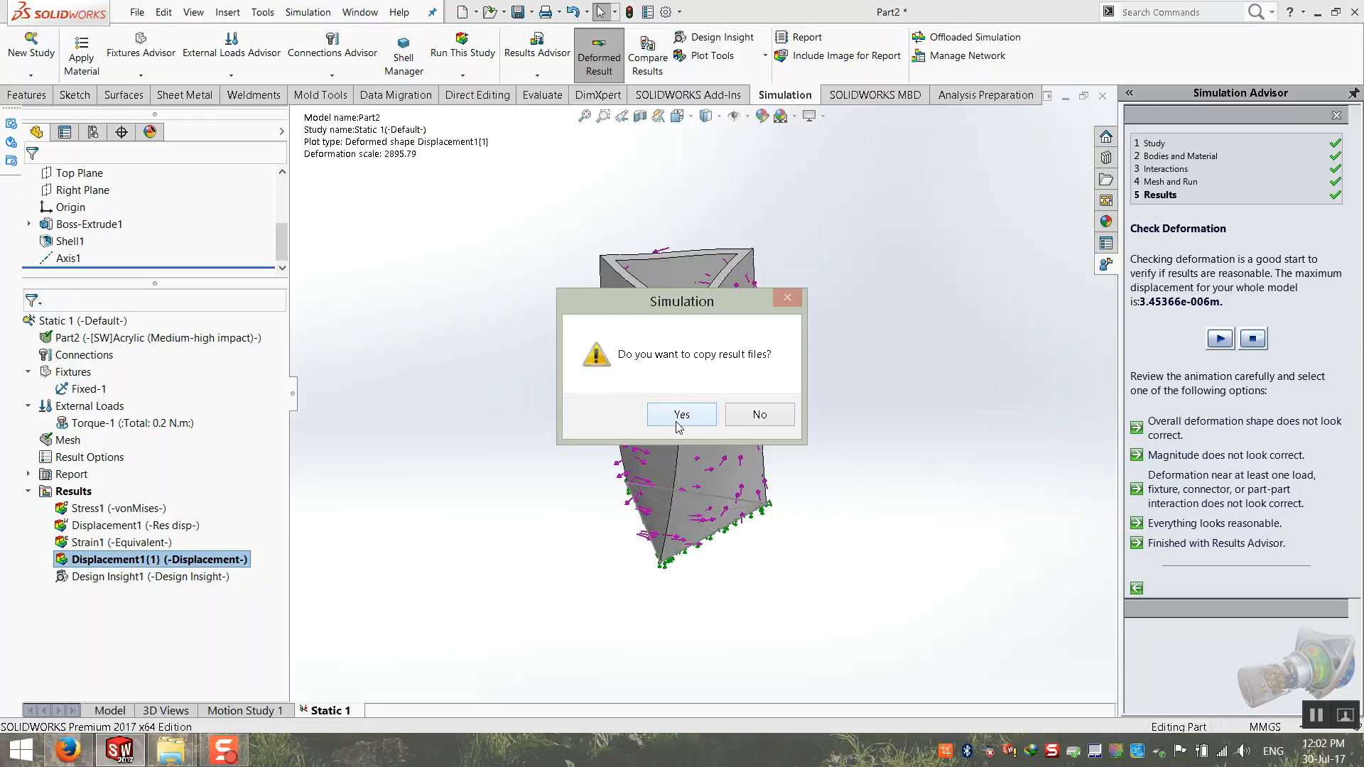
left_click(676, 421)
left_click(137, 12)
left_click(159, 36)
double_click(383, 213)
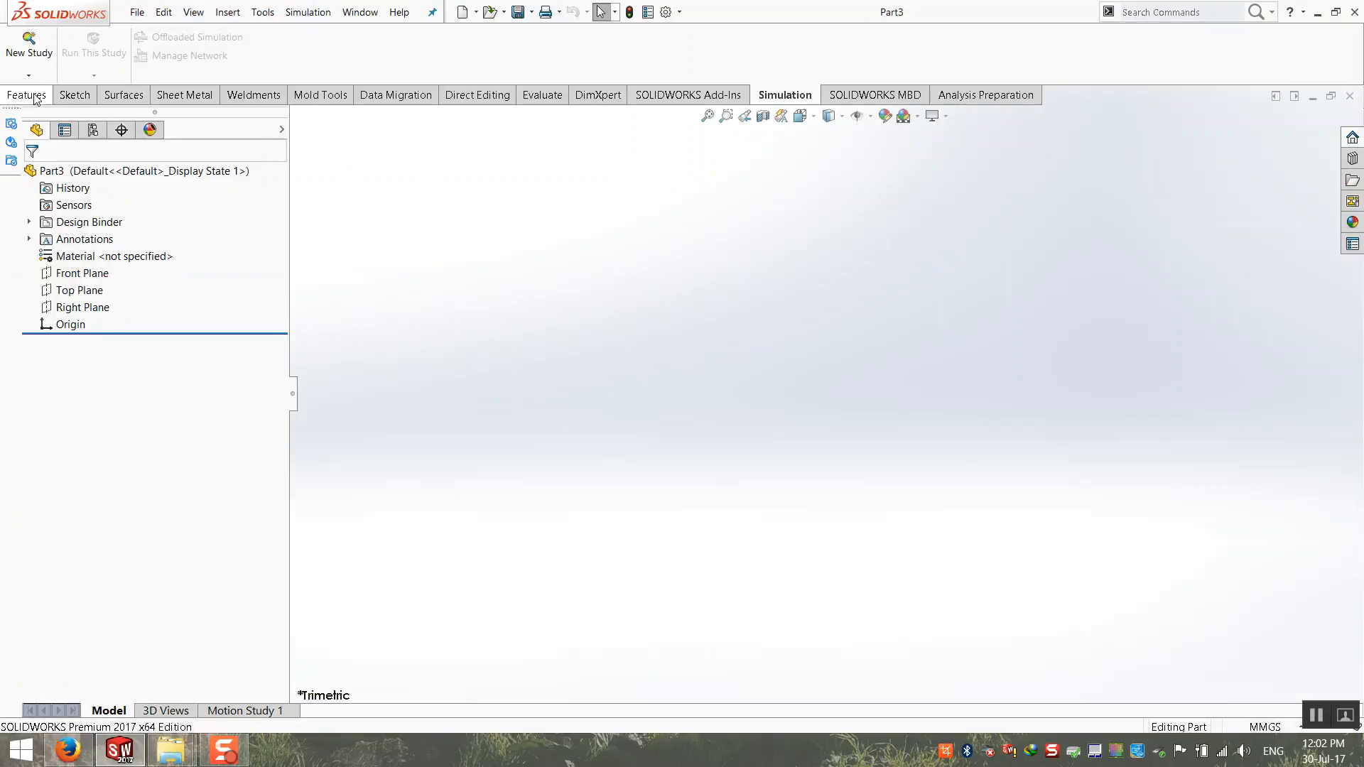
left_click(1351, 96)
Step: Create a new part document and start an Extruded Boss/Base sketch on the Top Plane
left_click(137, 13)
left_click(147, 33)
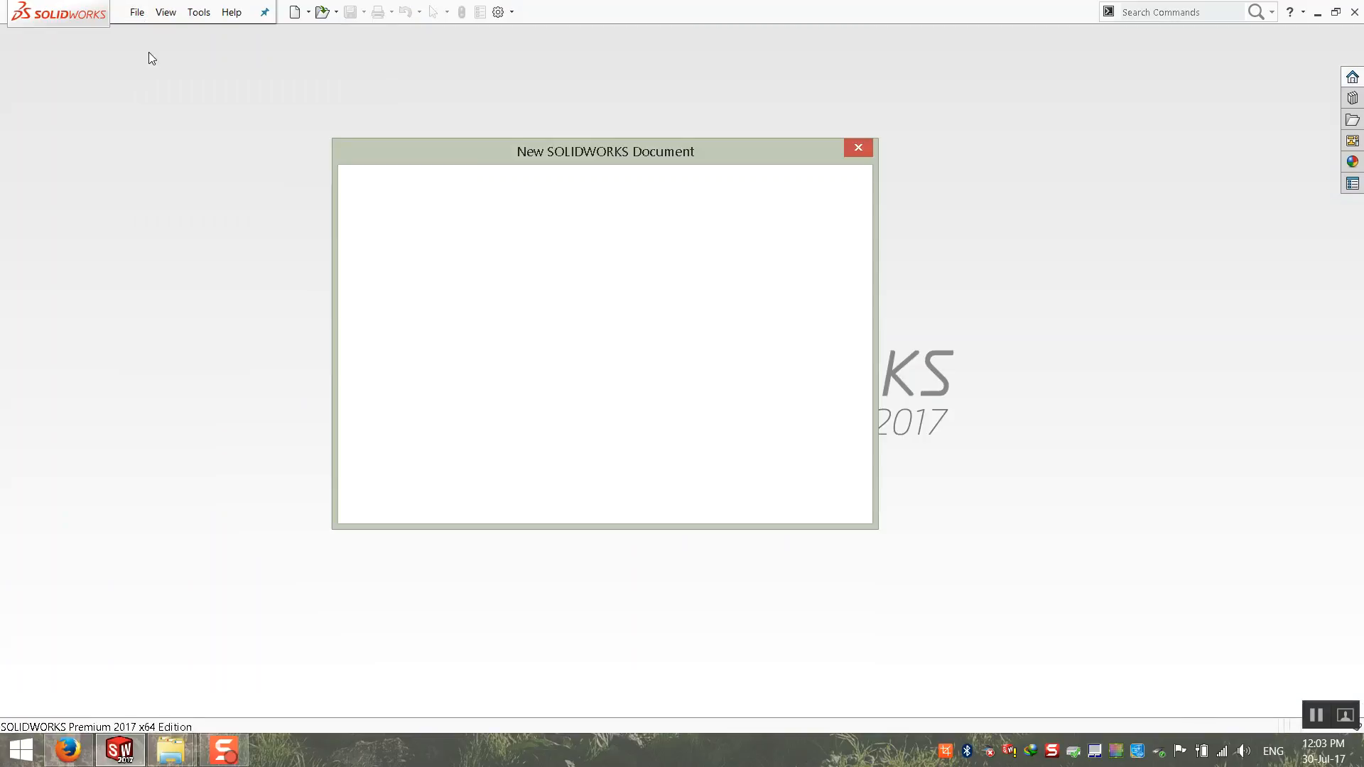
double_click(383, 216)
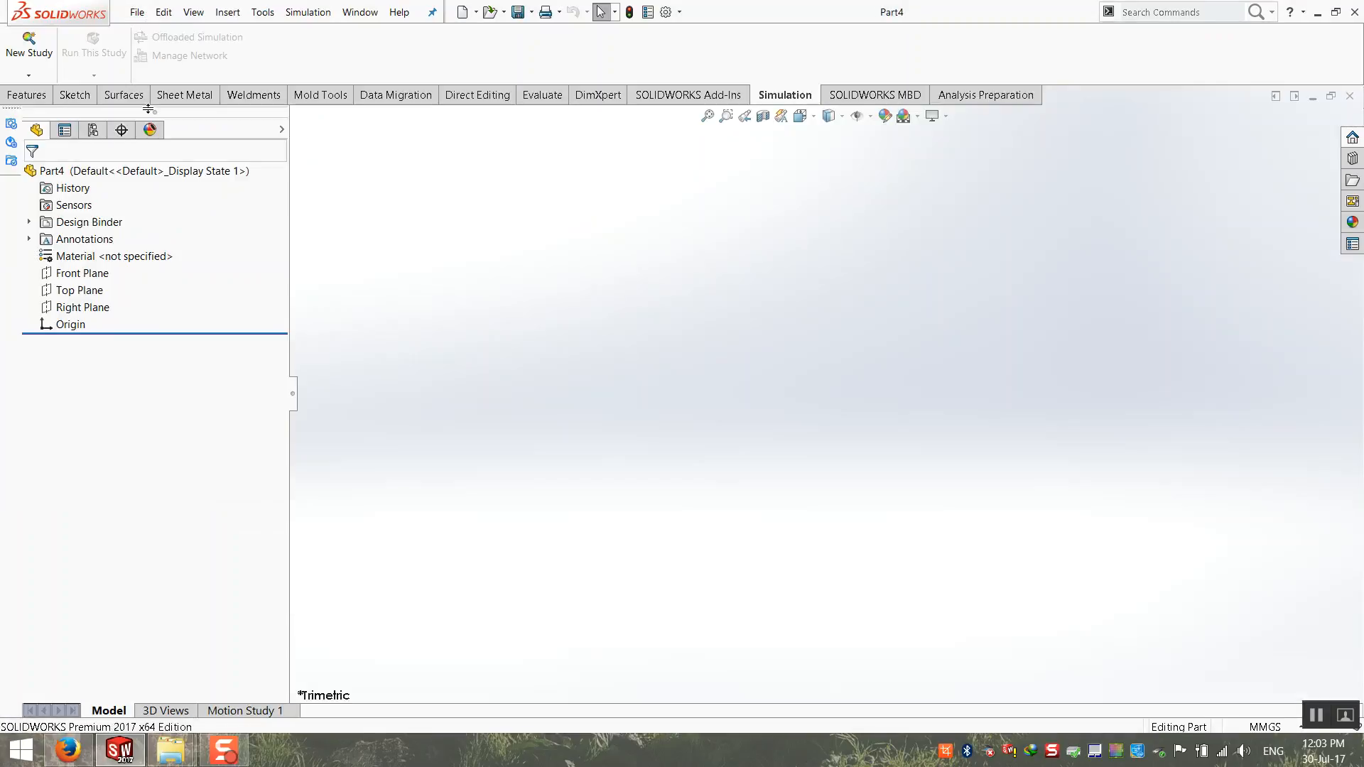
left_click(25, 67)
left_click(646, 472)
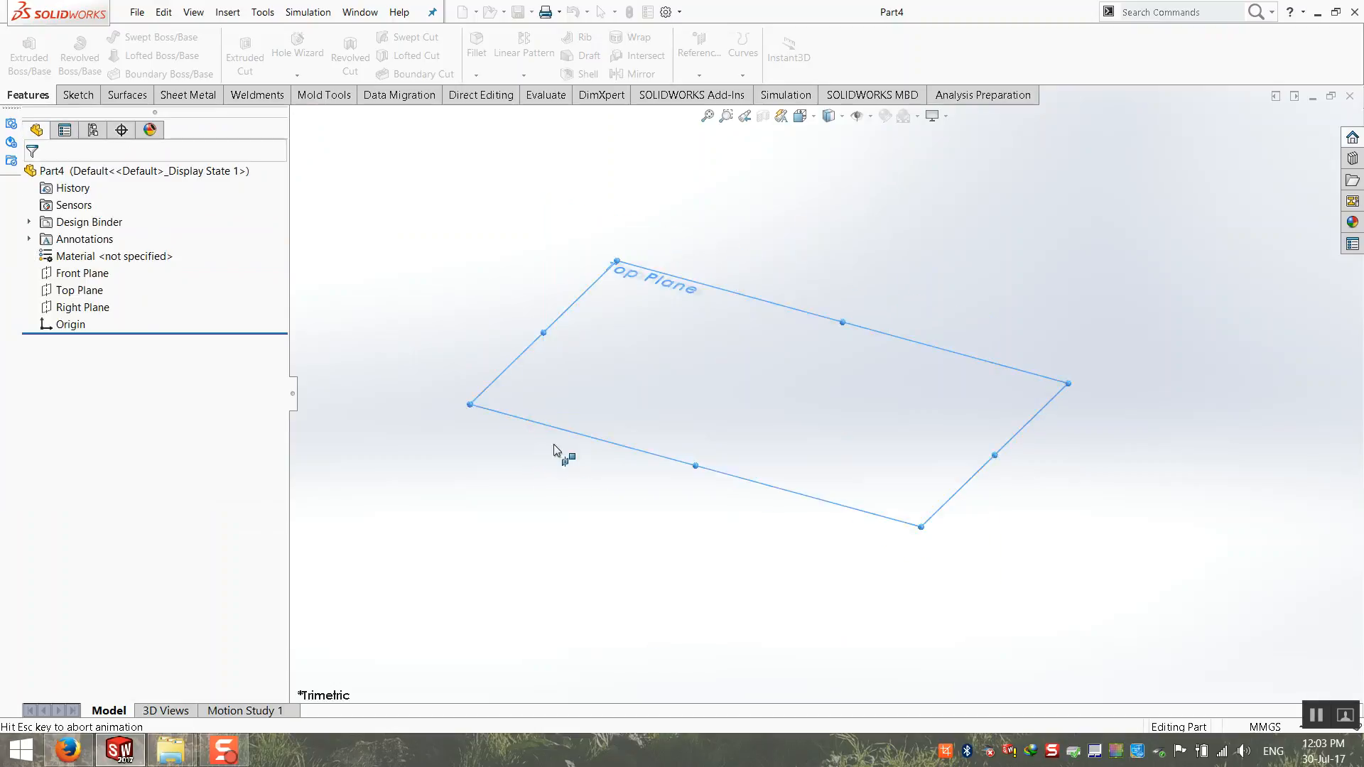
Step: Sketch a center rectangle about 63 by 49 mm centred on the origin
left_click(161, 36)
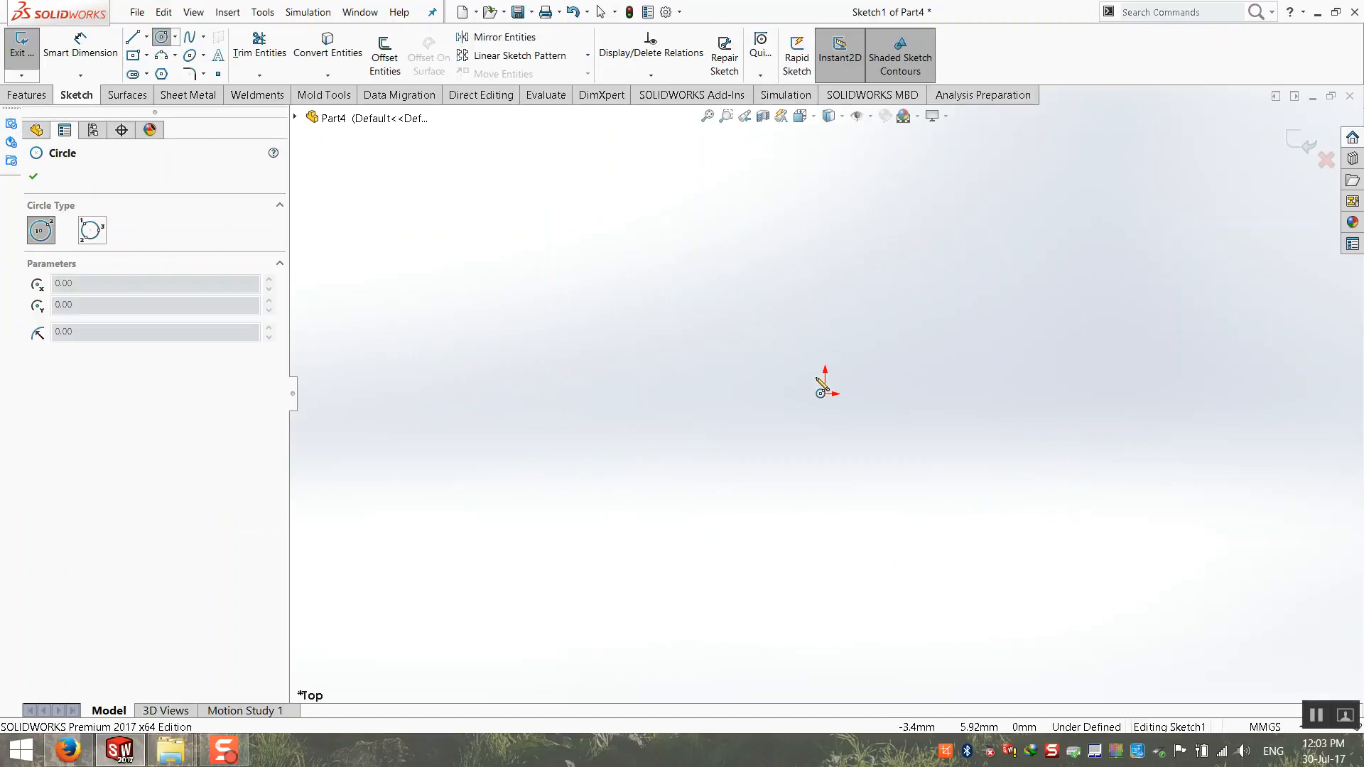
left_click(133, 55)
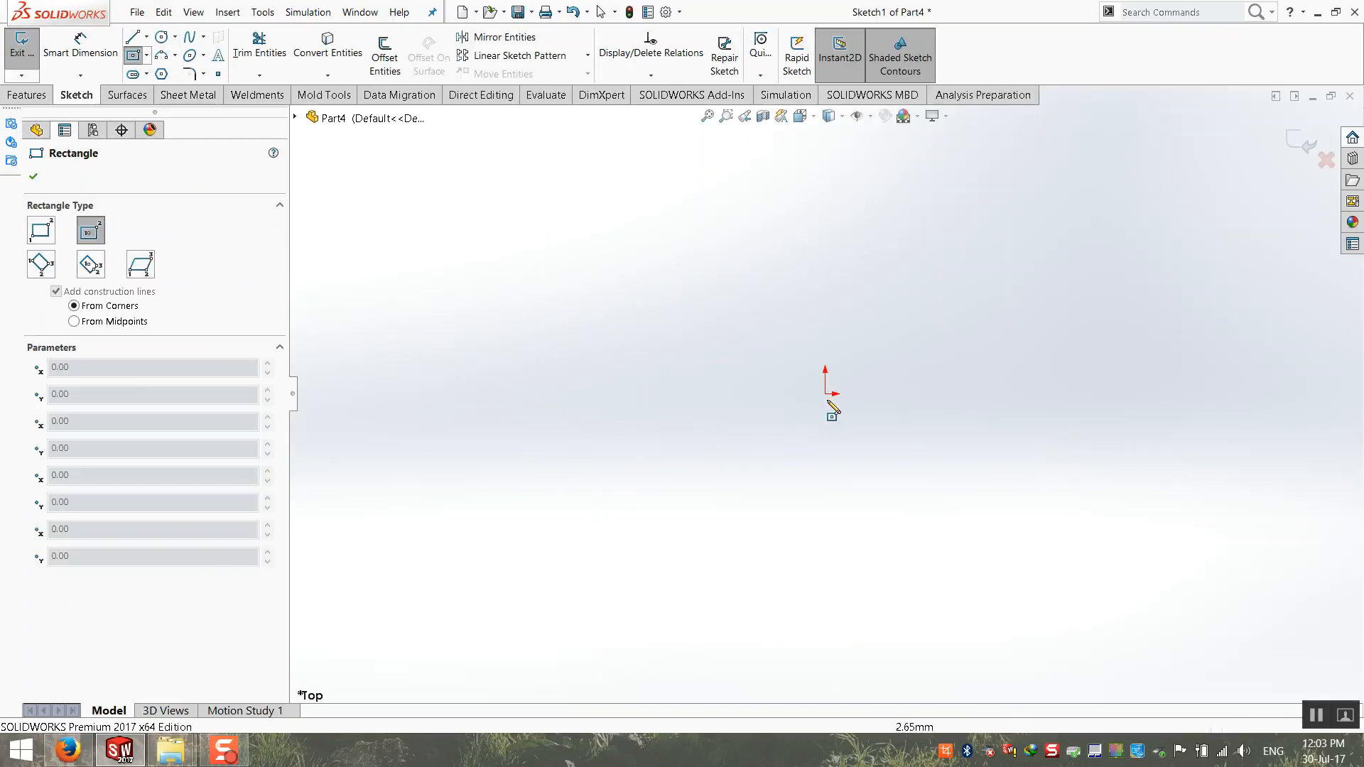
left_click(825, 394)
left_click(737, 463)
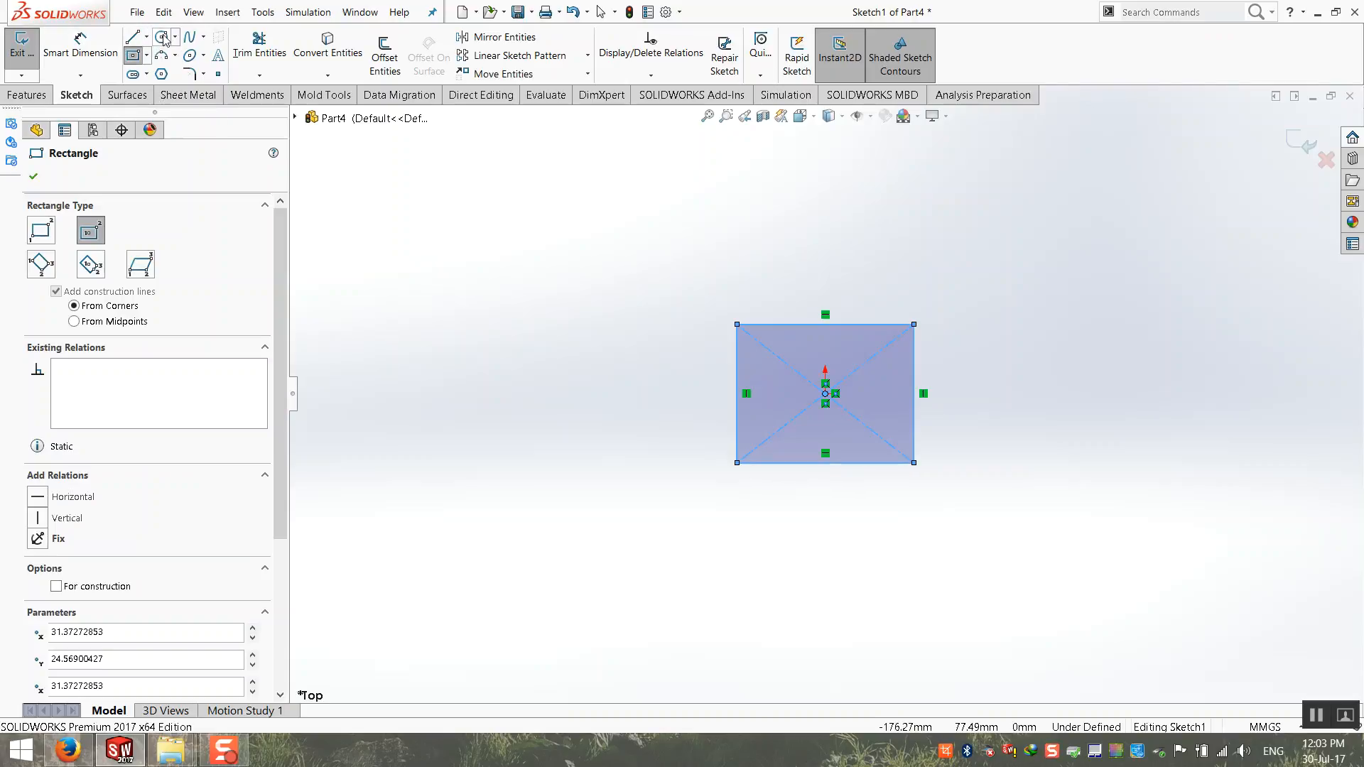
Step: Dimension the rectangle's upper edge to 200 mm
left_click(80, 44)
left_click(795, 325)
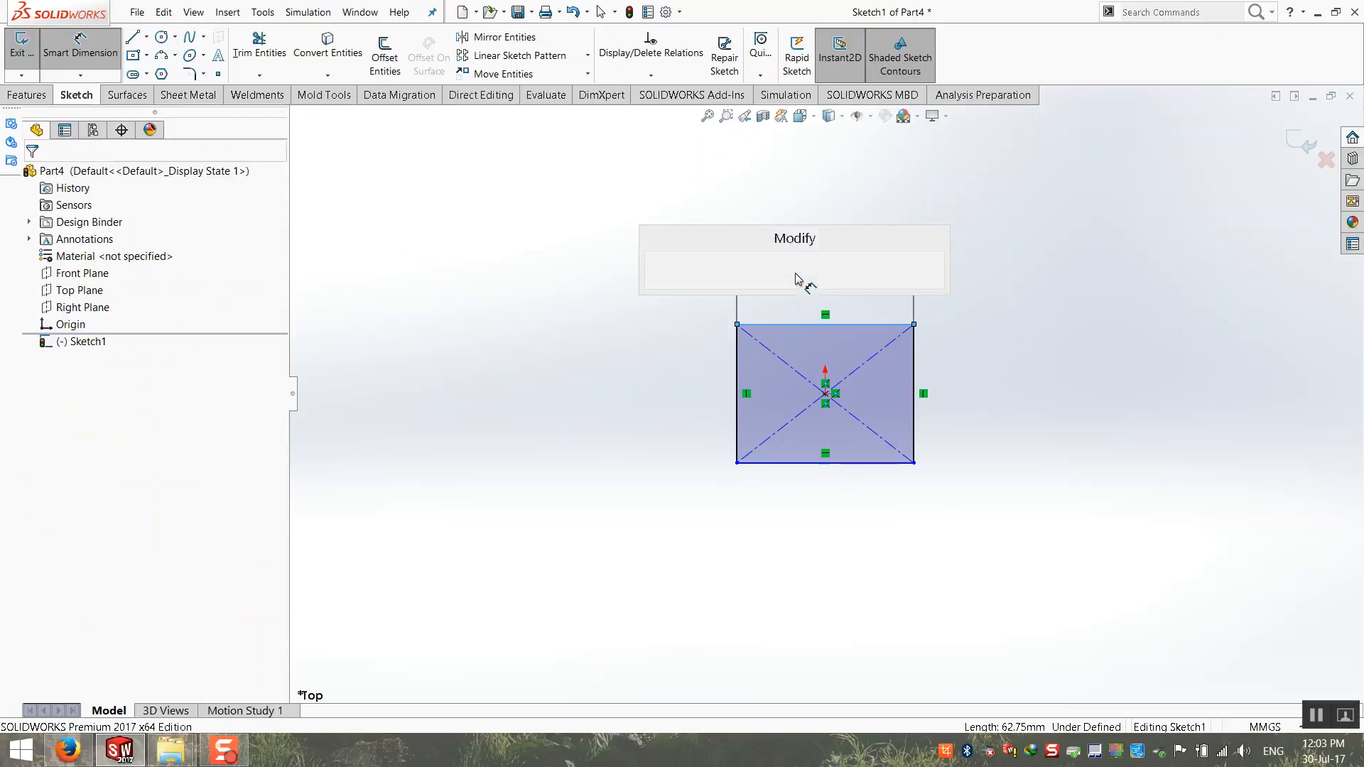
left_click(799, 278)
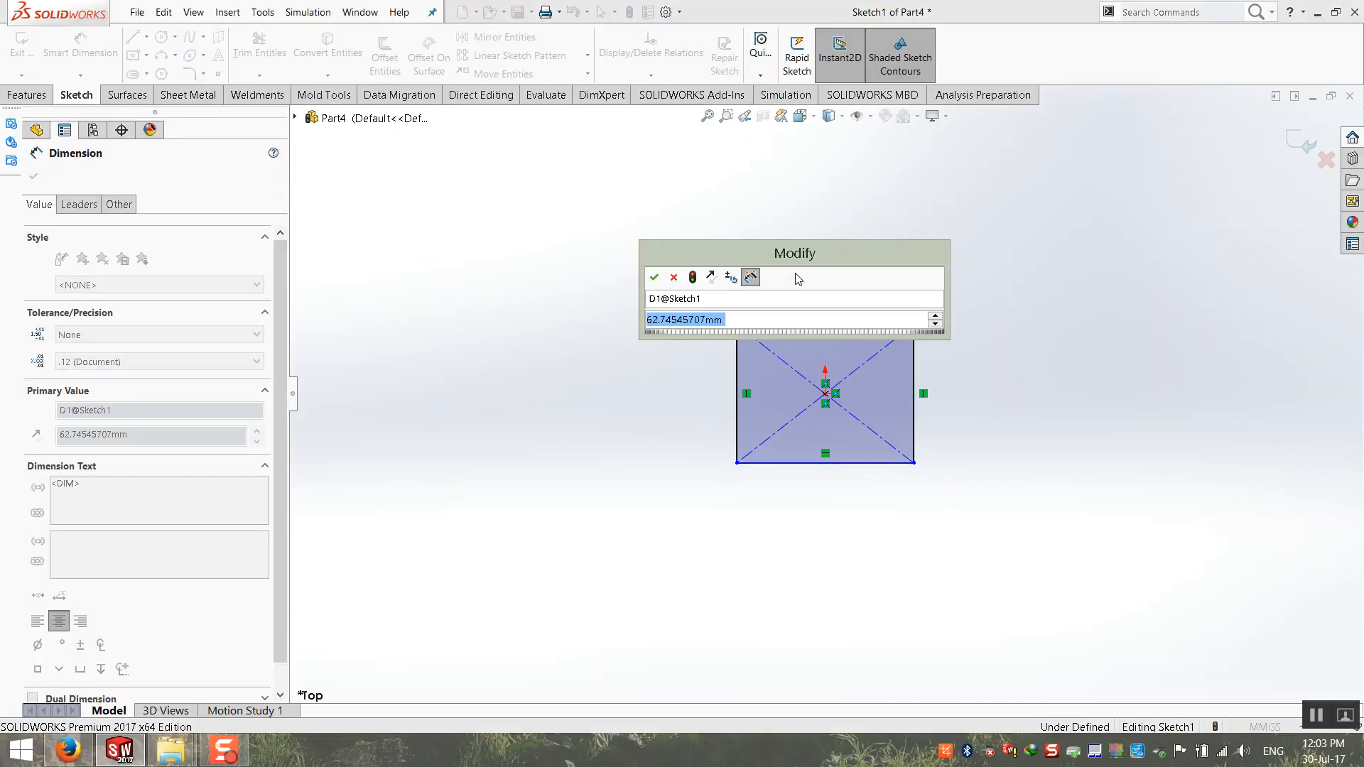
type("200")
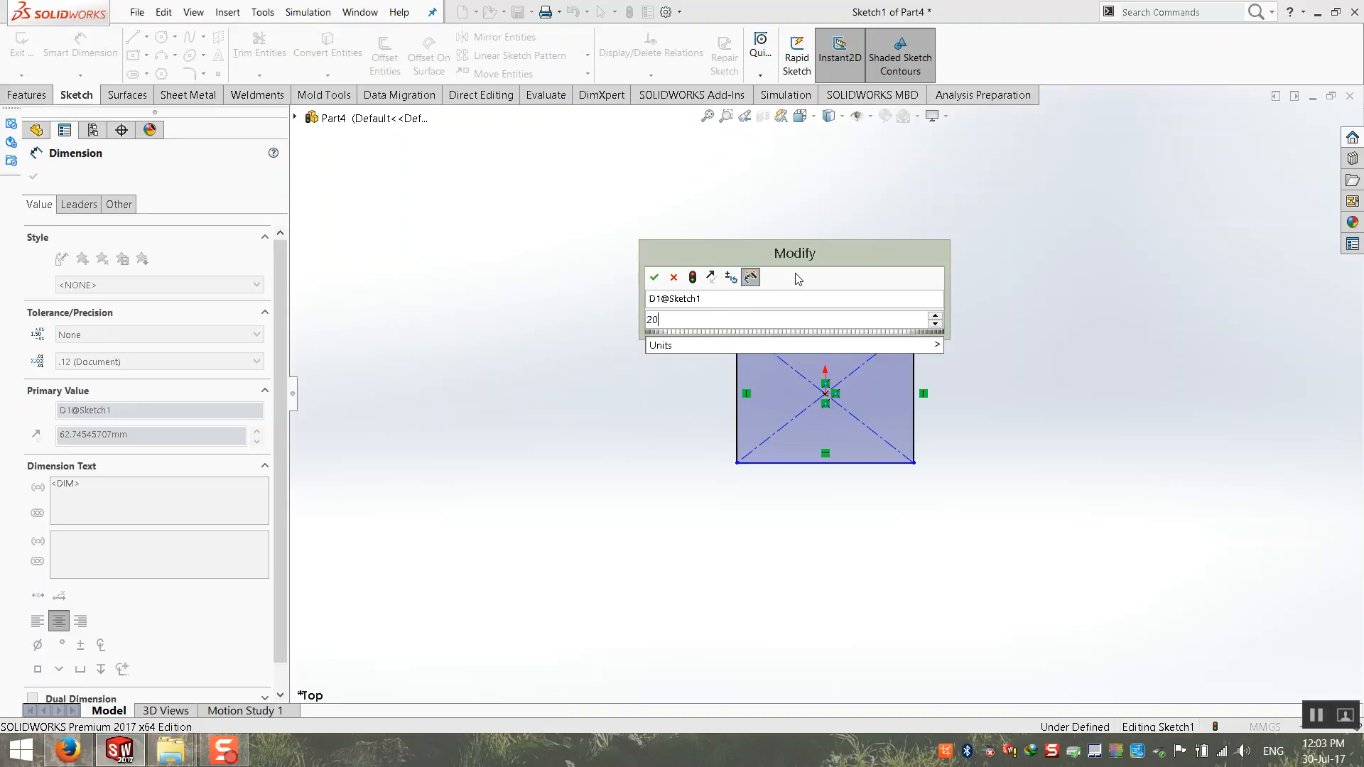
key("Return")
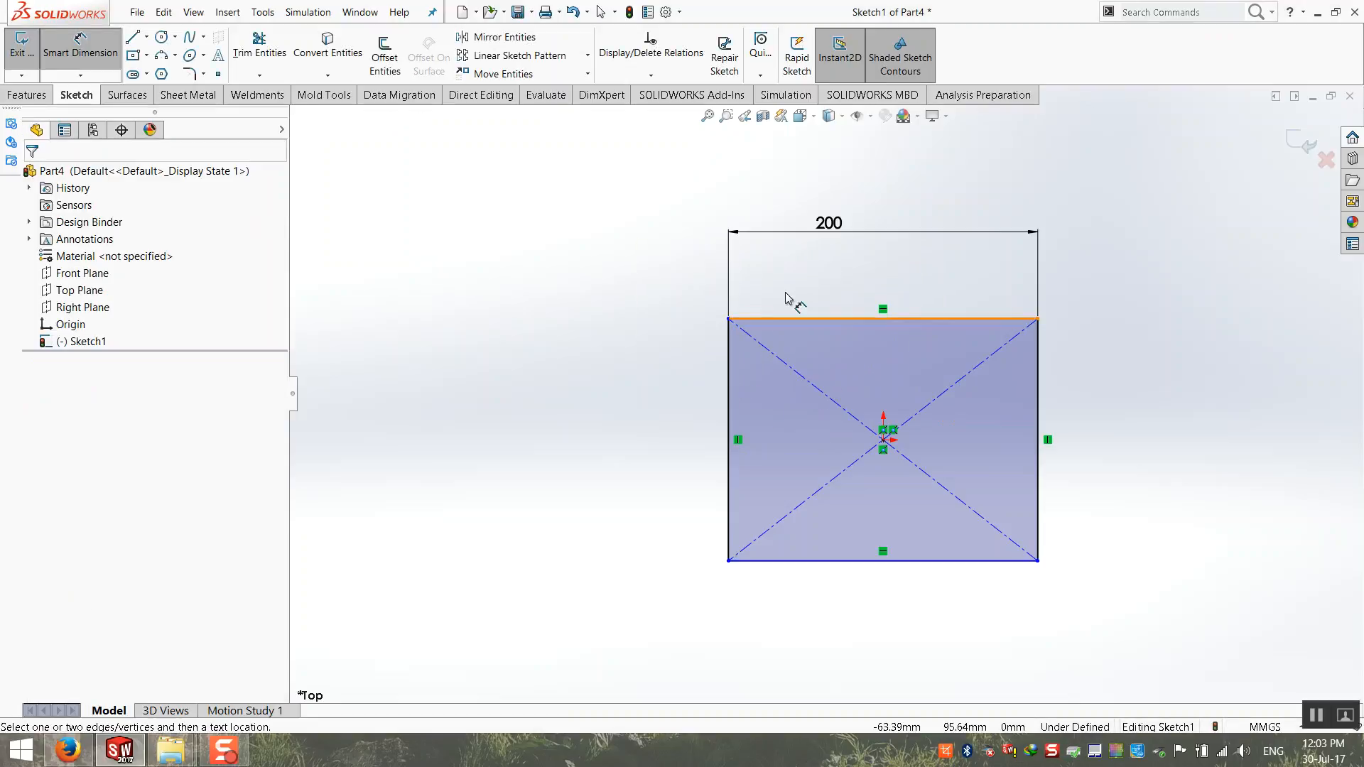
Step: Apply an Equal relation between the rectangle's upper and left edges to make it square
key("Escape")
left_click(780, 319)
left_click(730, 349, "ctrl")
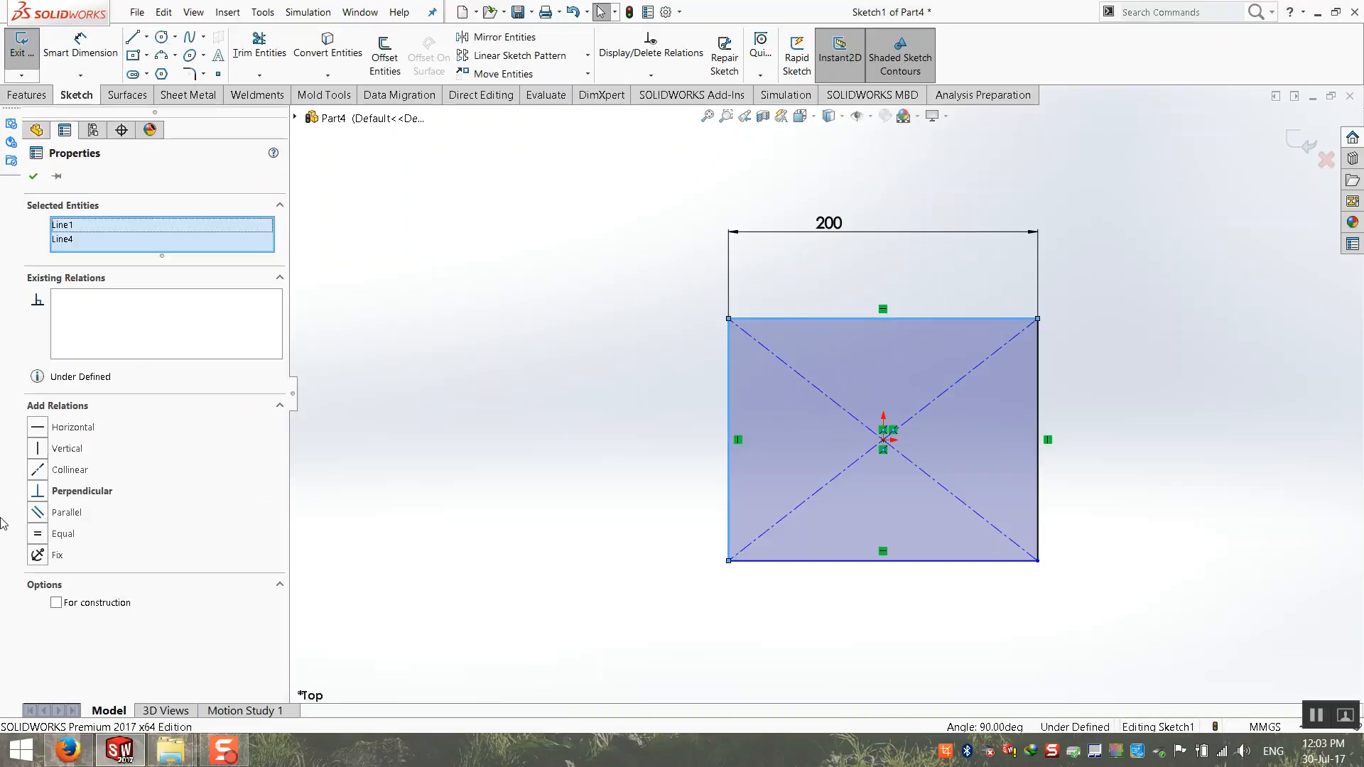
left_click(46, 538)
scroll(651, 553, "up", 4)
key("Escape")
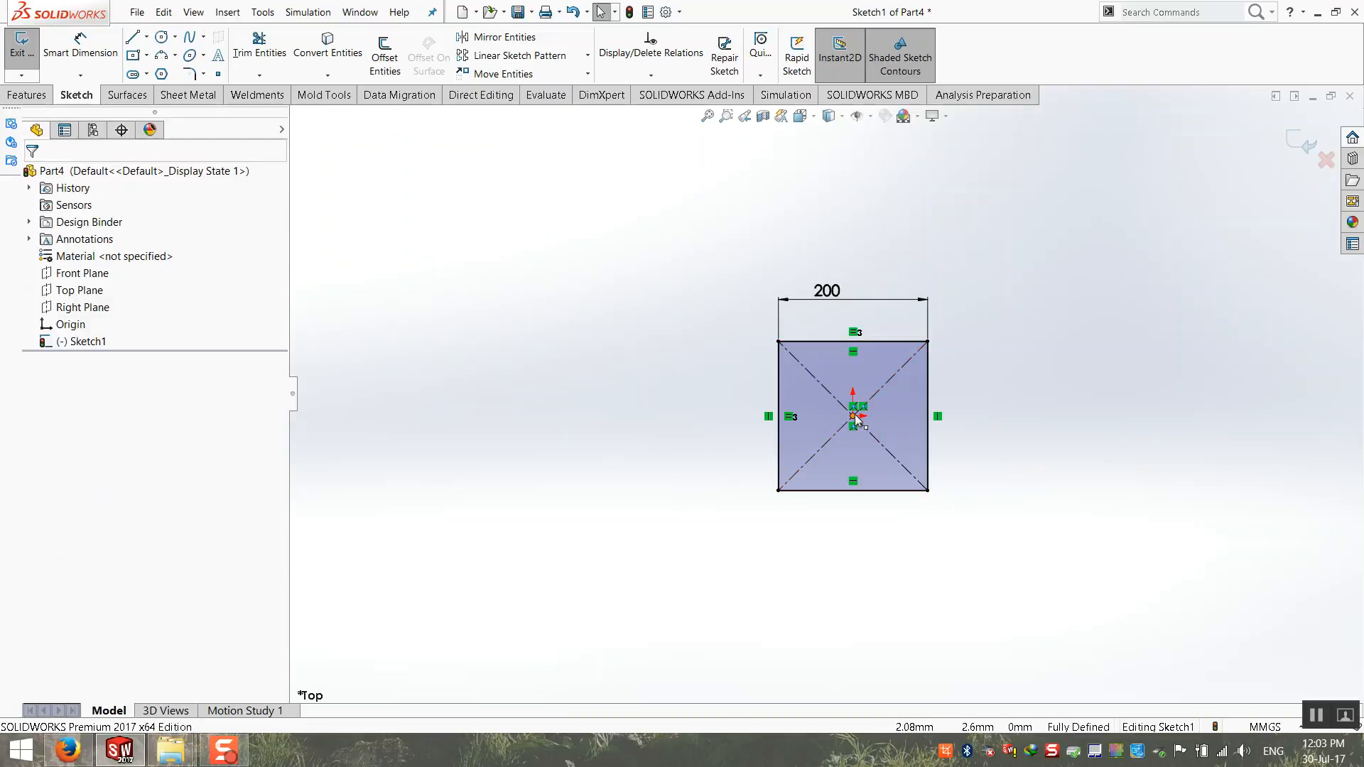
Step: Sketch a vertical centerline to the left of the 200 mm square, starting level with the origin
scroll(856, 419, "up", 2)
left_click(148, 37)
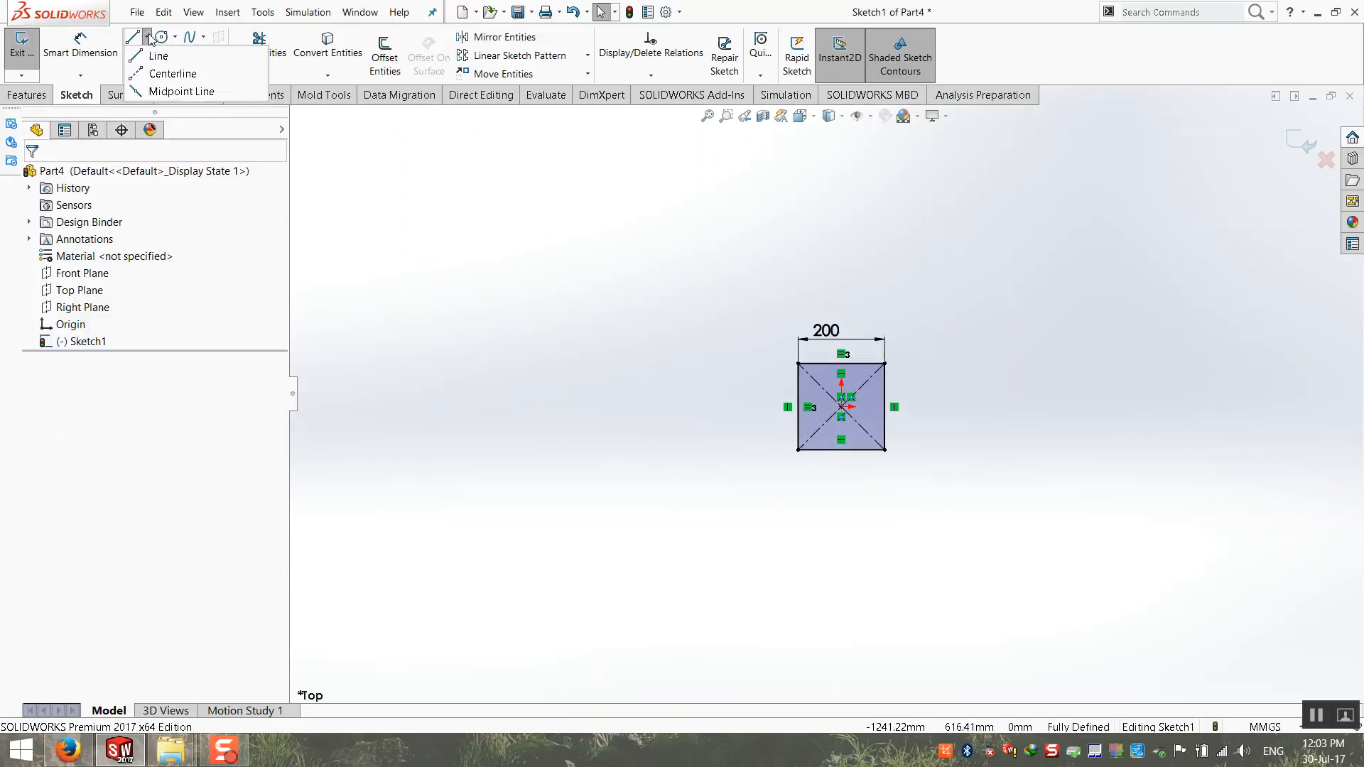
left_click(172, 73)
left_click(574, 406)
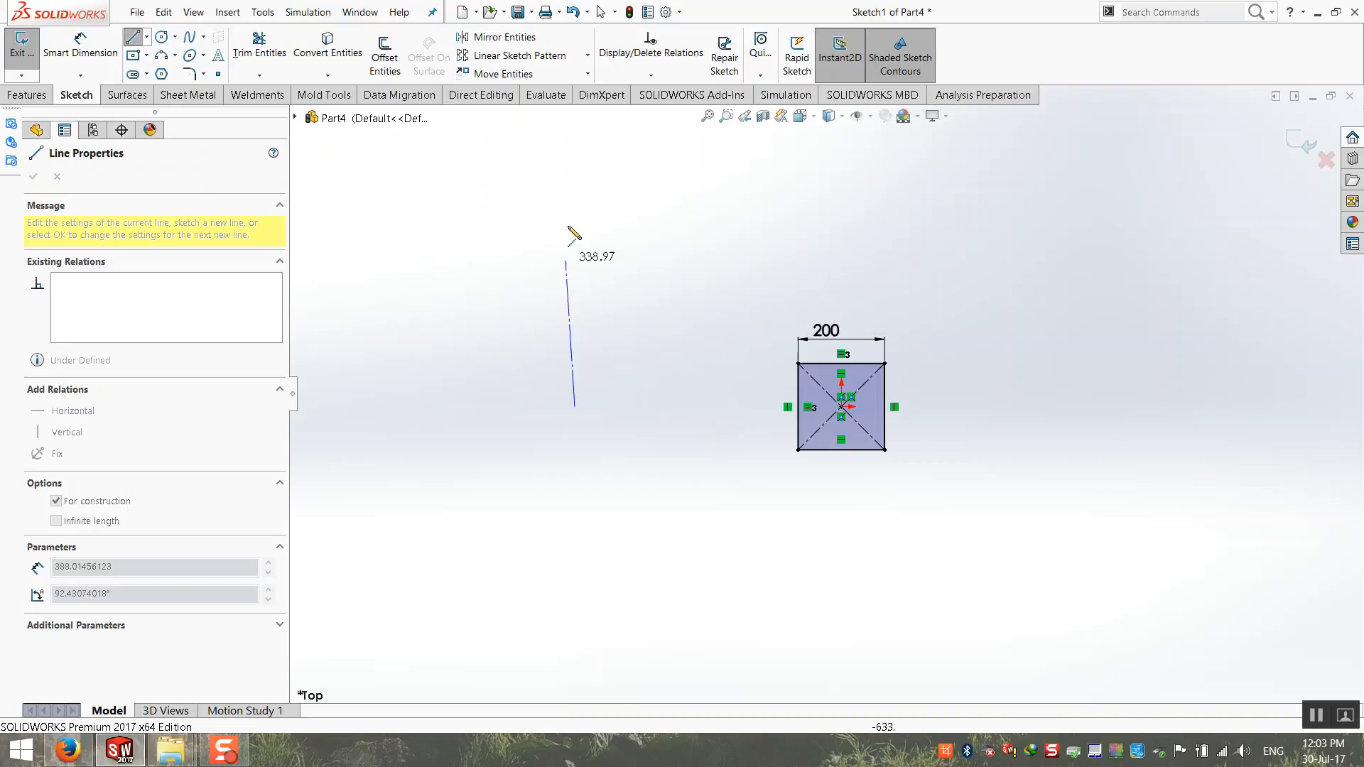
left_click(574, 216)
key("Escape")
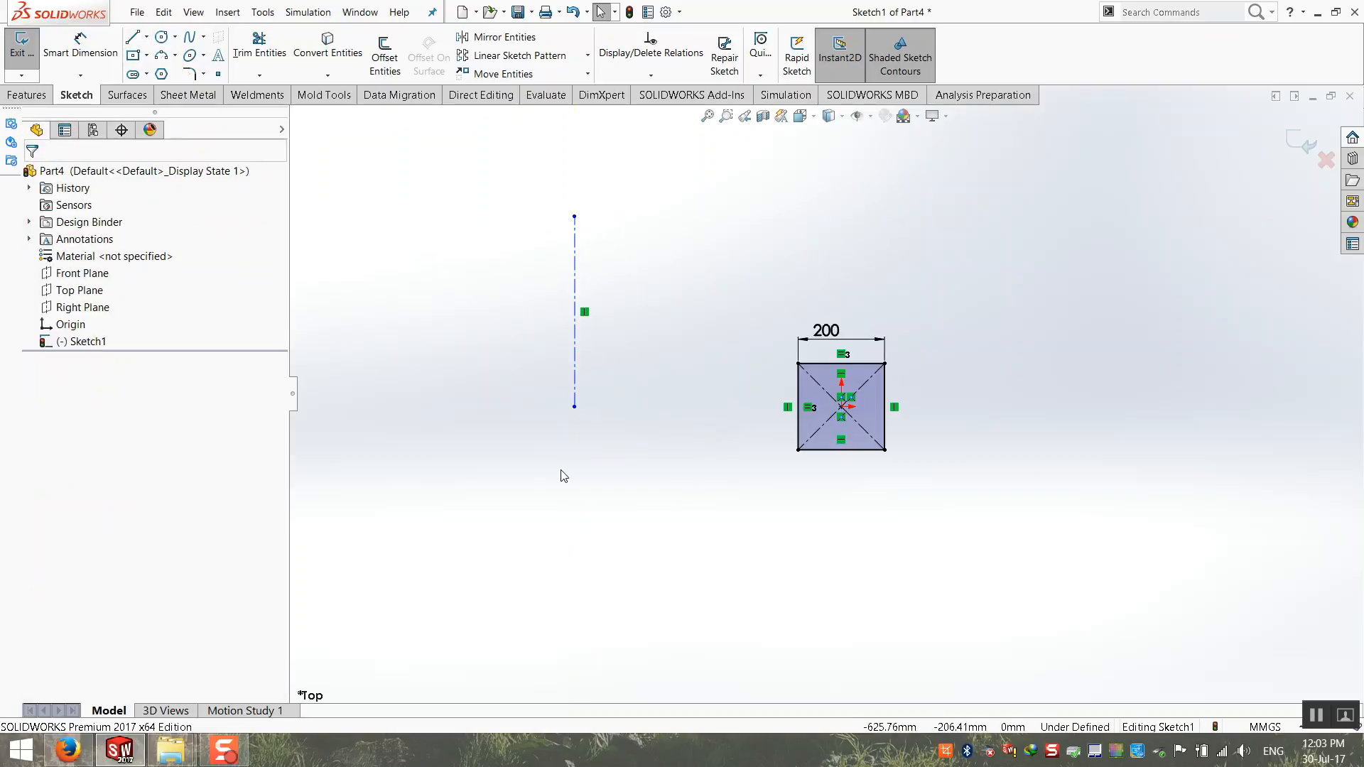
Step: Sketch a second center rectangle about 284 by 285 mm beyond the centerline, centred level with the origin
left_click(133, 56)
scroll(496, 345, "up", 2)
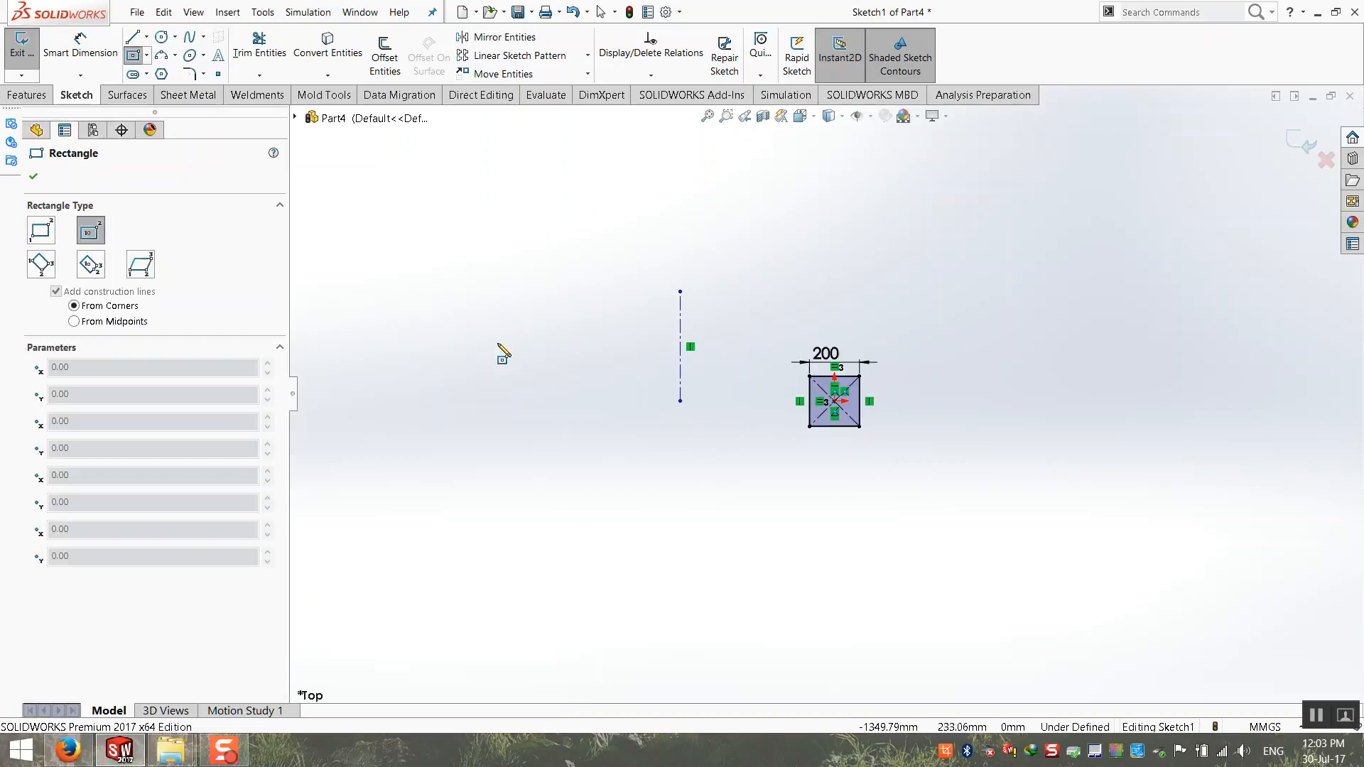
left_click(534, 401)
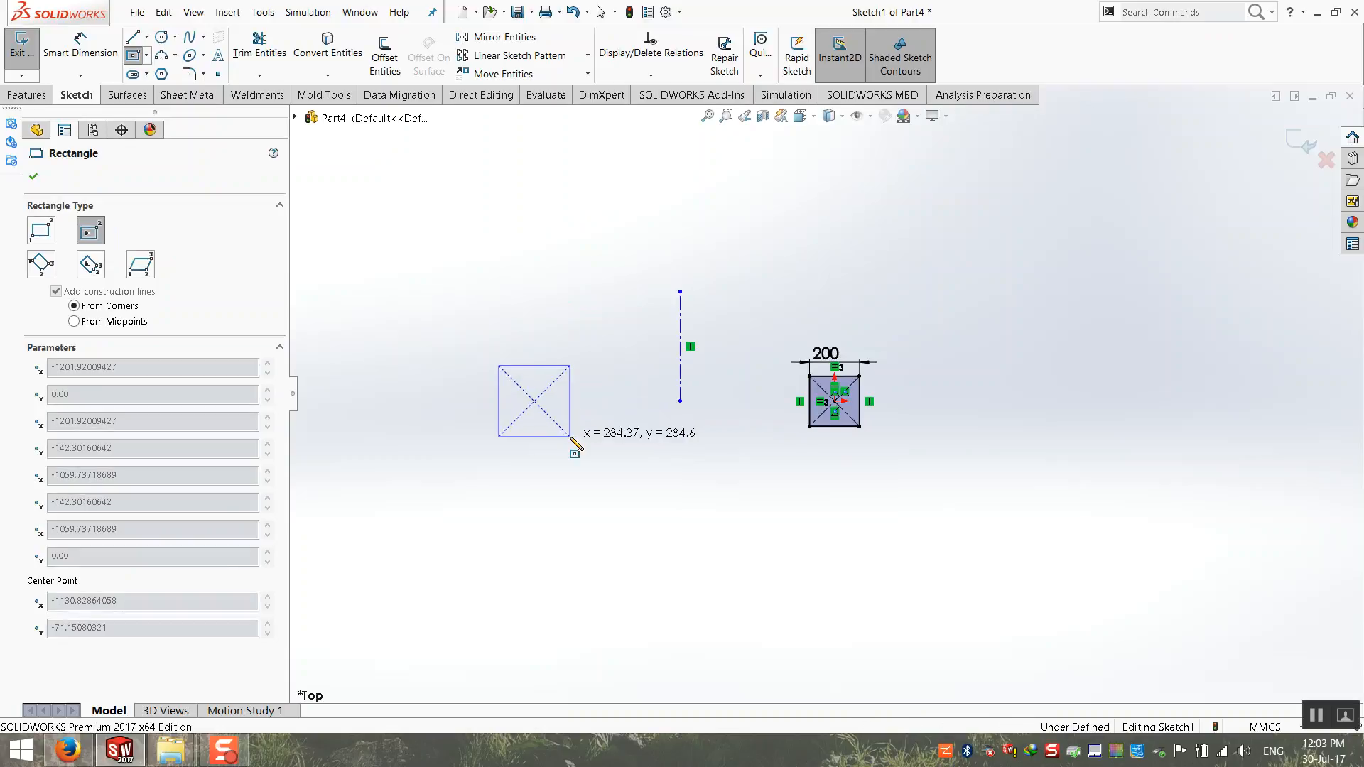
left_click(571, 437)
scroll(570, 438, "up", 3)
key("Escape")
left_click(555, 368)
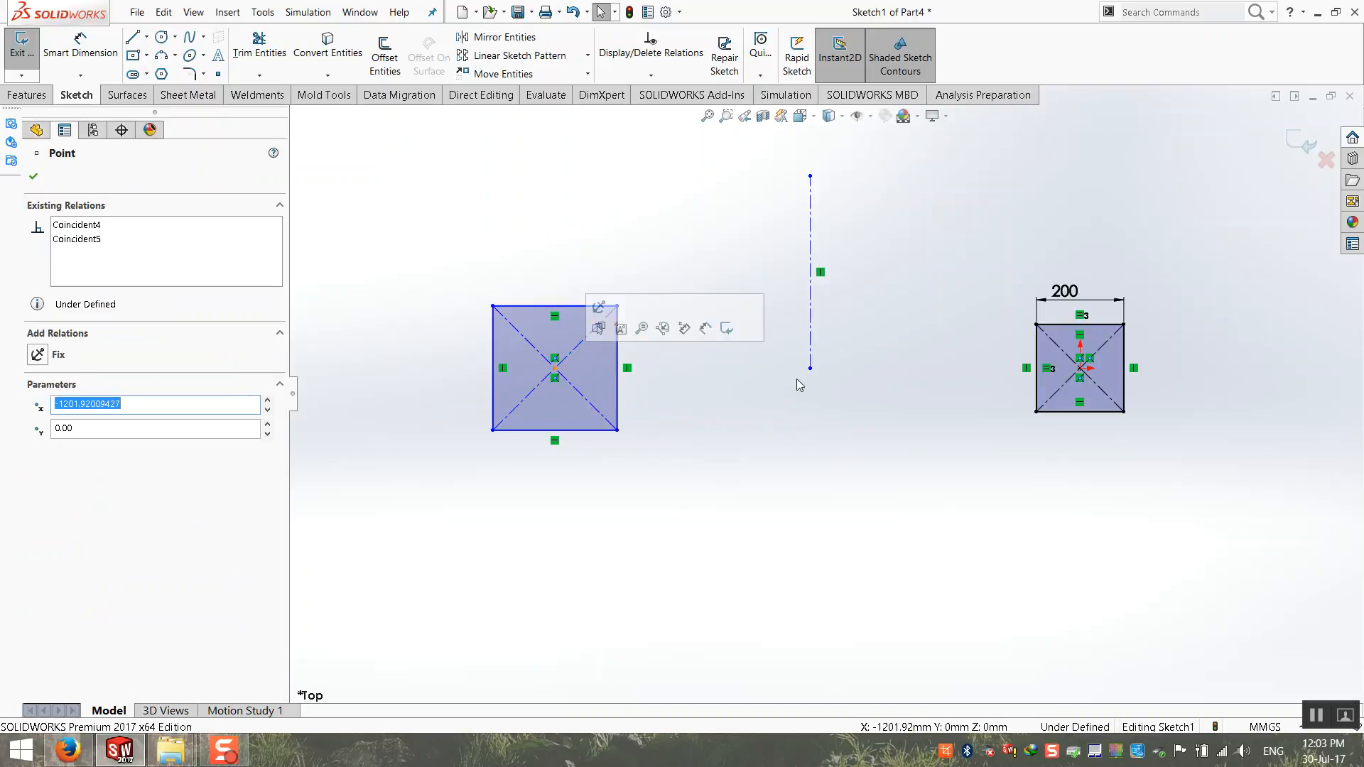
left_click(1085, 365, "ctrl")
left_click(1081, 368, "ctrl")
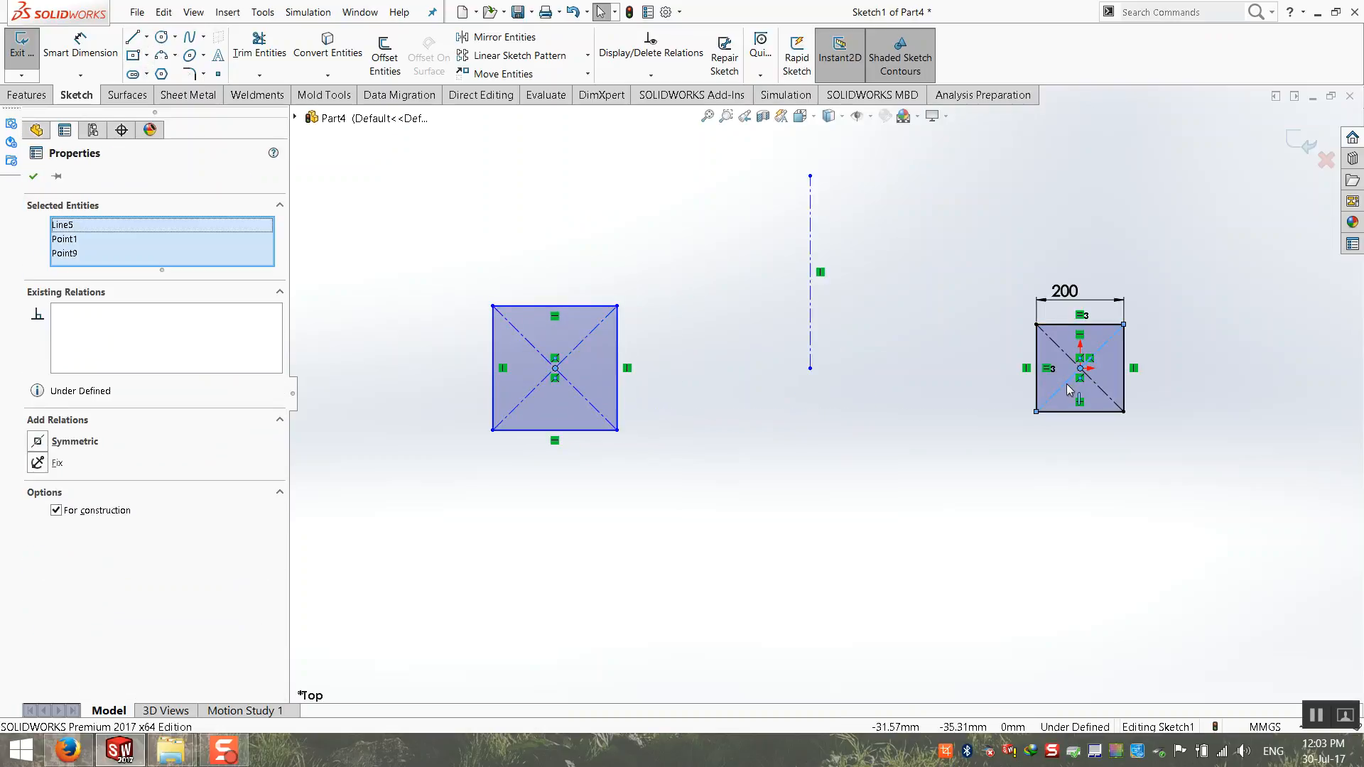
key("Escape")
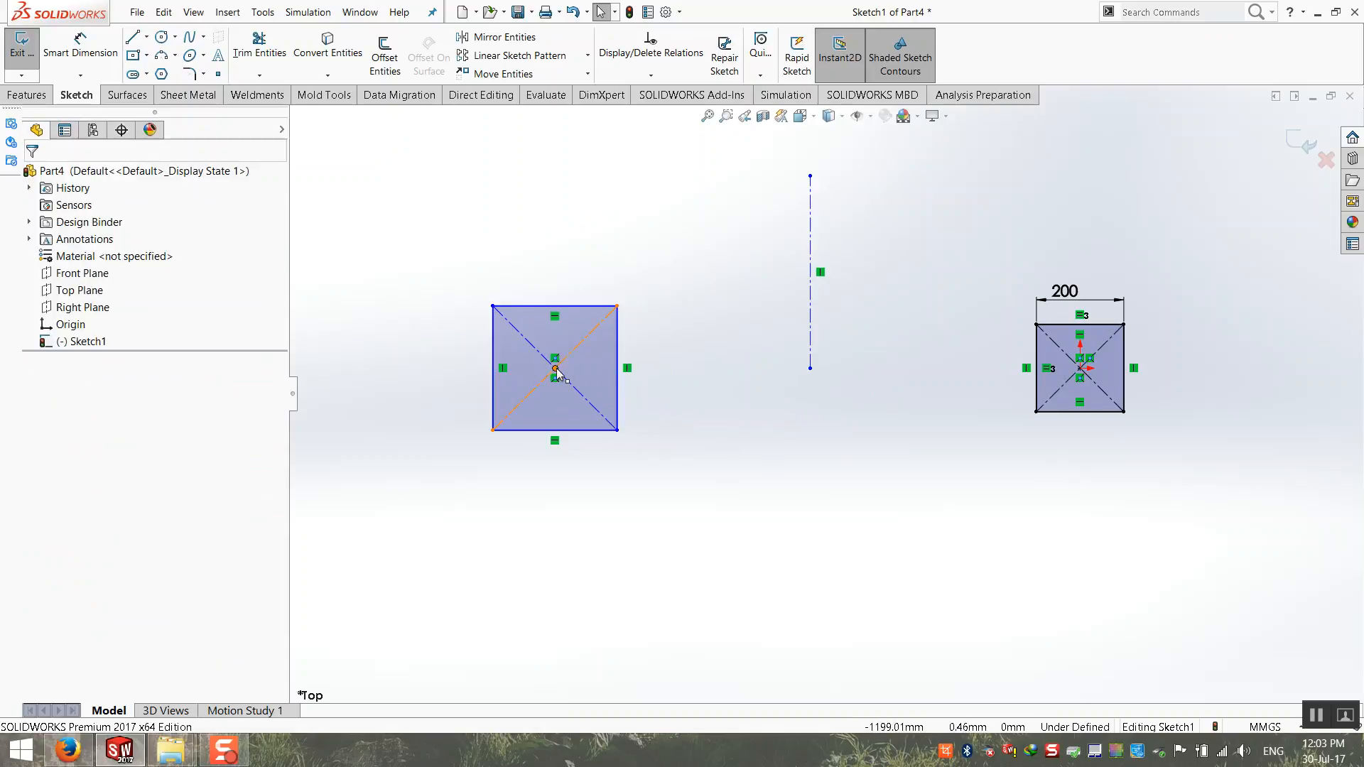
Step: Make the center points of the two rectangles Symmetric about the vertical centerline
left_click(555, 368)
left_click(810, 363, "ctrl")
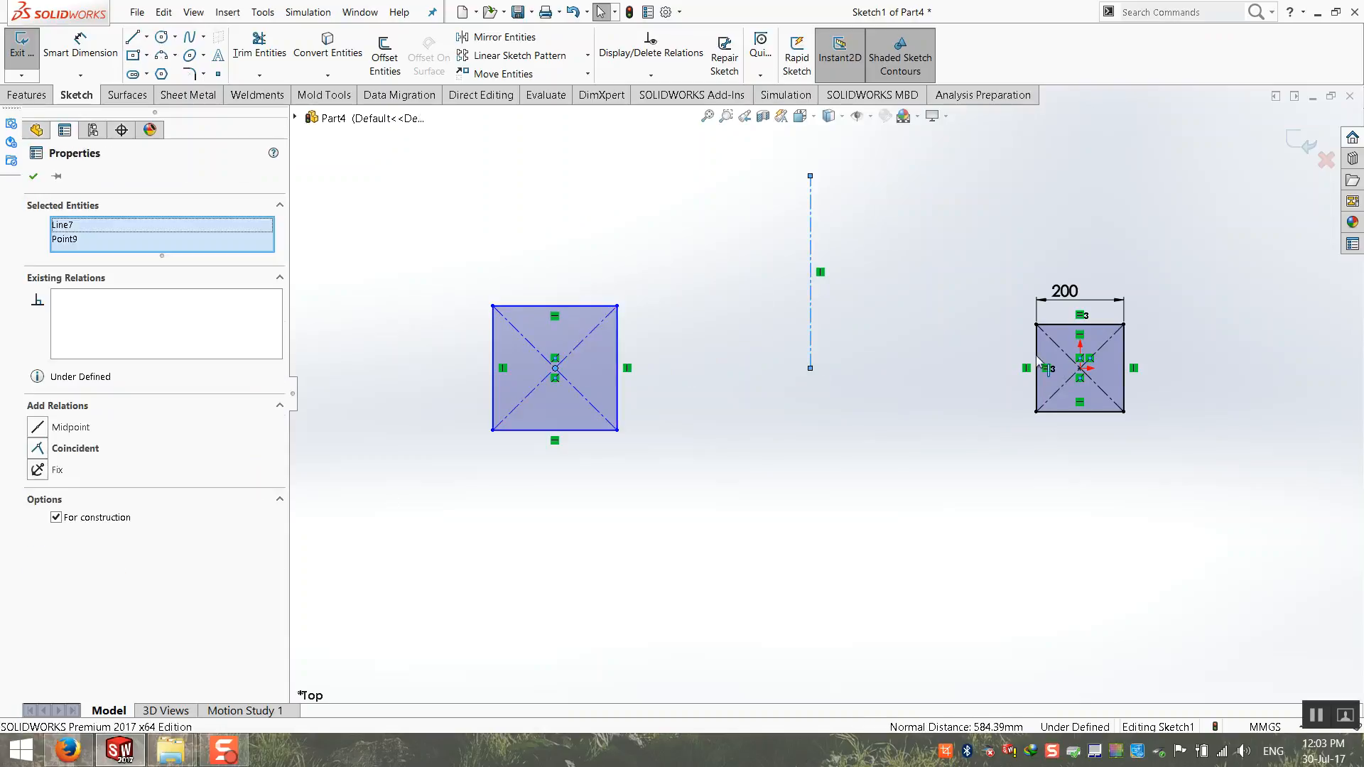
left_click(1079, 369, "ctrl")
left_click(54, 437)
left_click(411, 489)
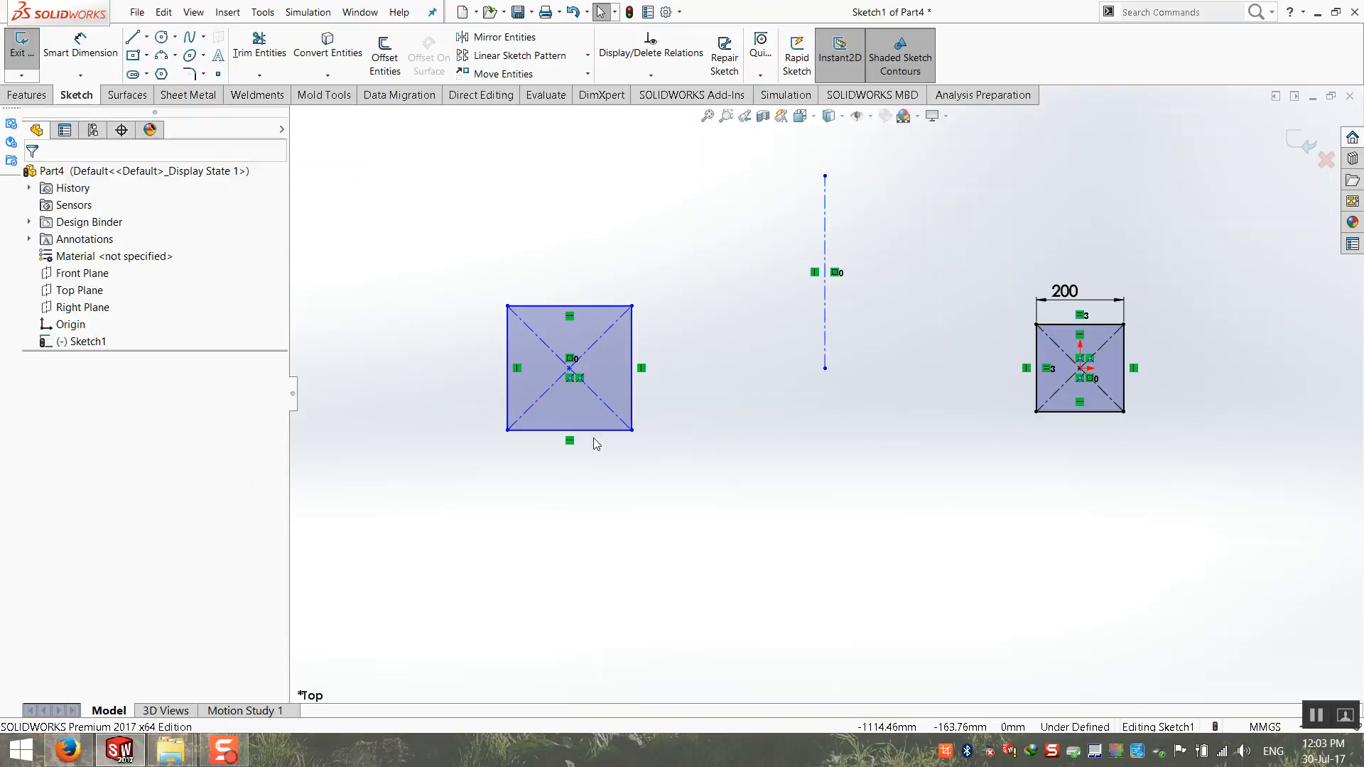
Step: Apply an Equal relation linking the second rectangle's lower and right edges to the 200 mm square's lower edge
left_click(597, 430)
left_click(1098, 413, "ctrl")
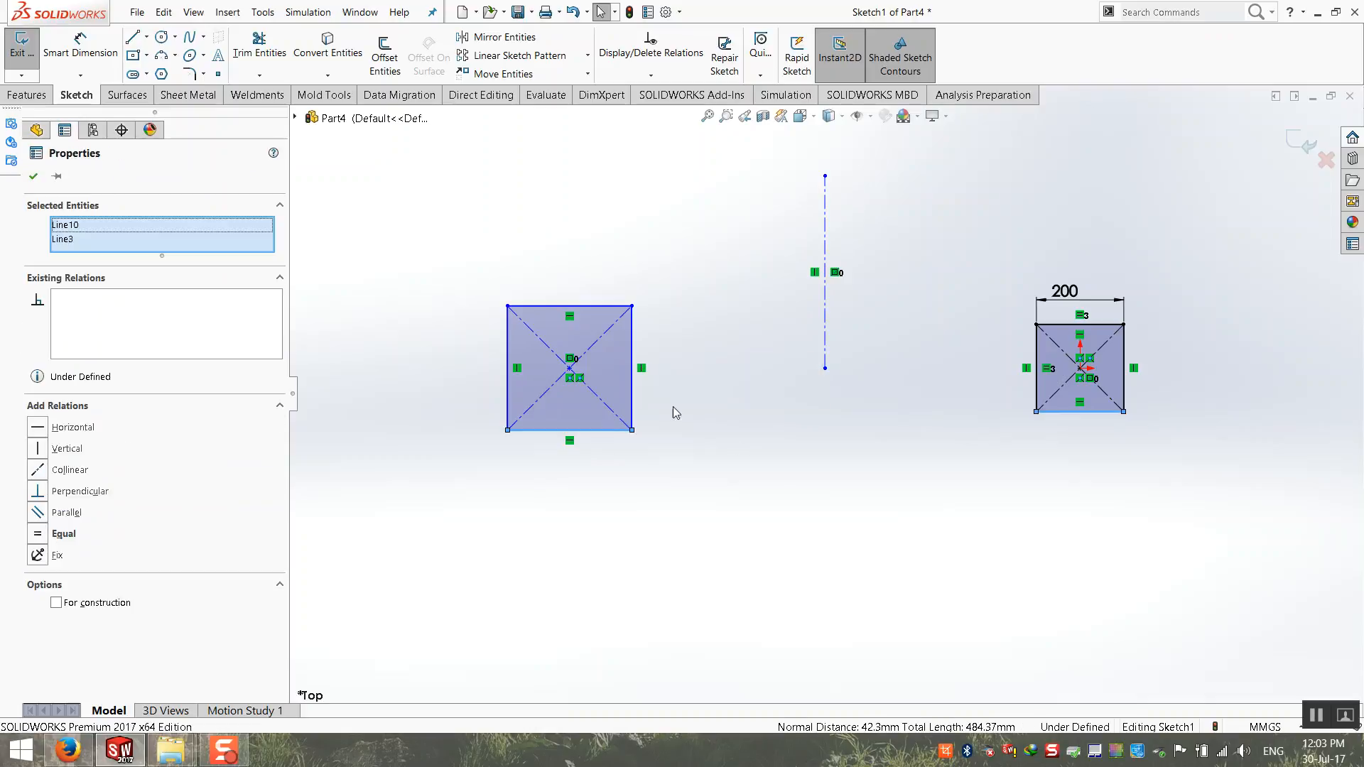
left_click(632, 410, "ctrl")
left_click(38, 527)
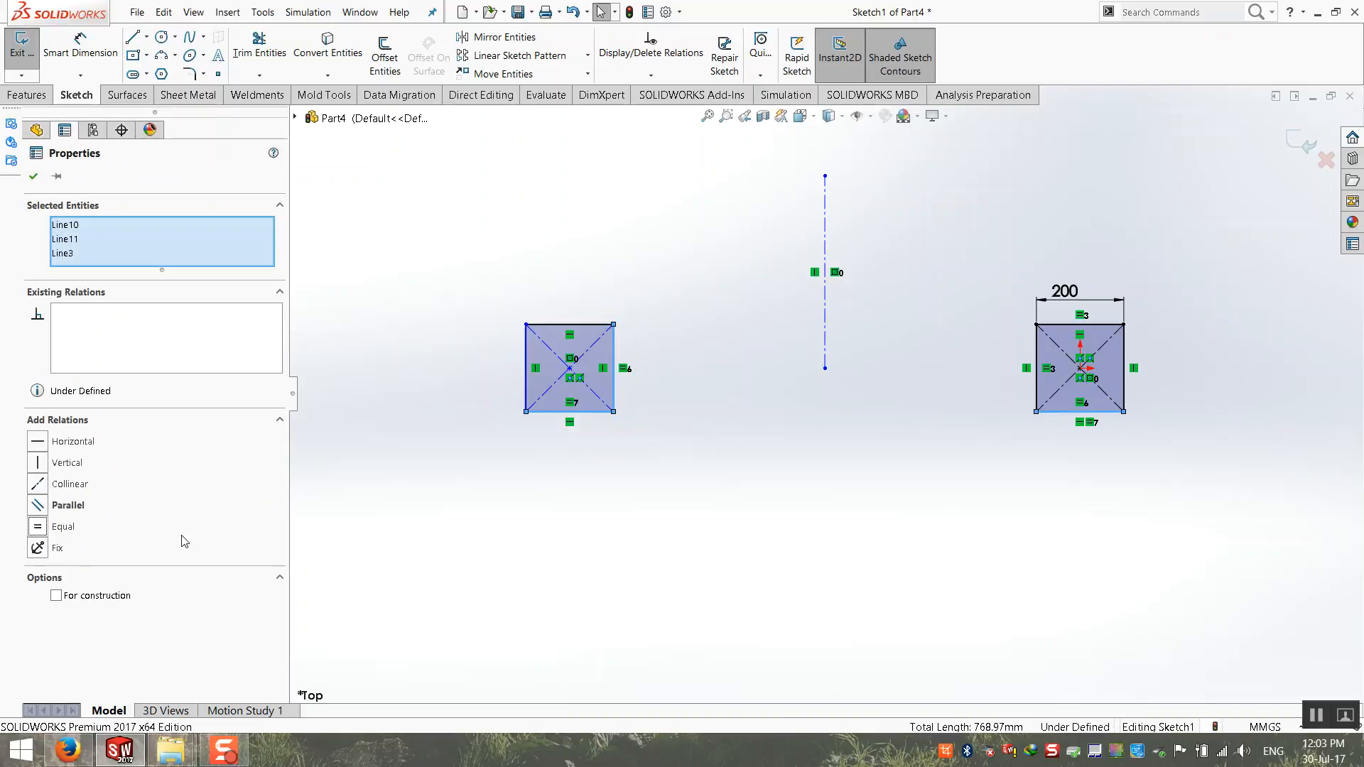
left_click(553, 499)
Step: Move the second square slightly closer to the centerline and dimension the center-to-center distance between the two squares to 2500 mm
left_click_drag(524, 328, 562, 324)
left_click(80, 44)
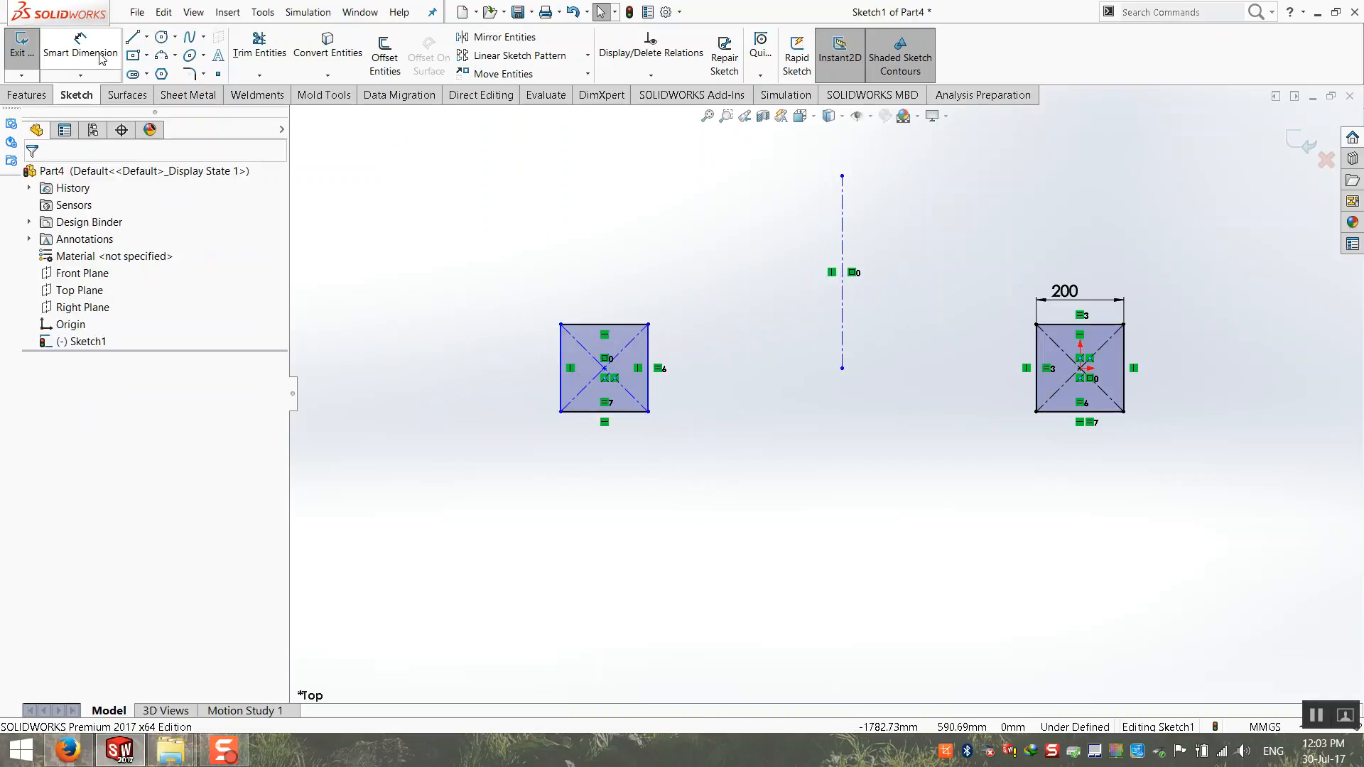
left_click(605, 368)
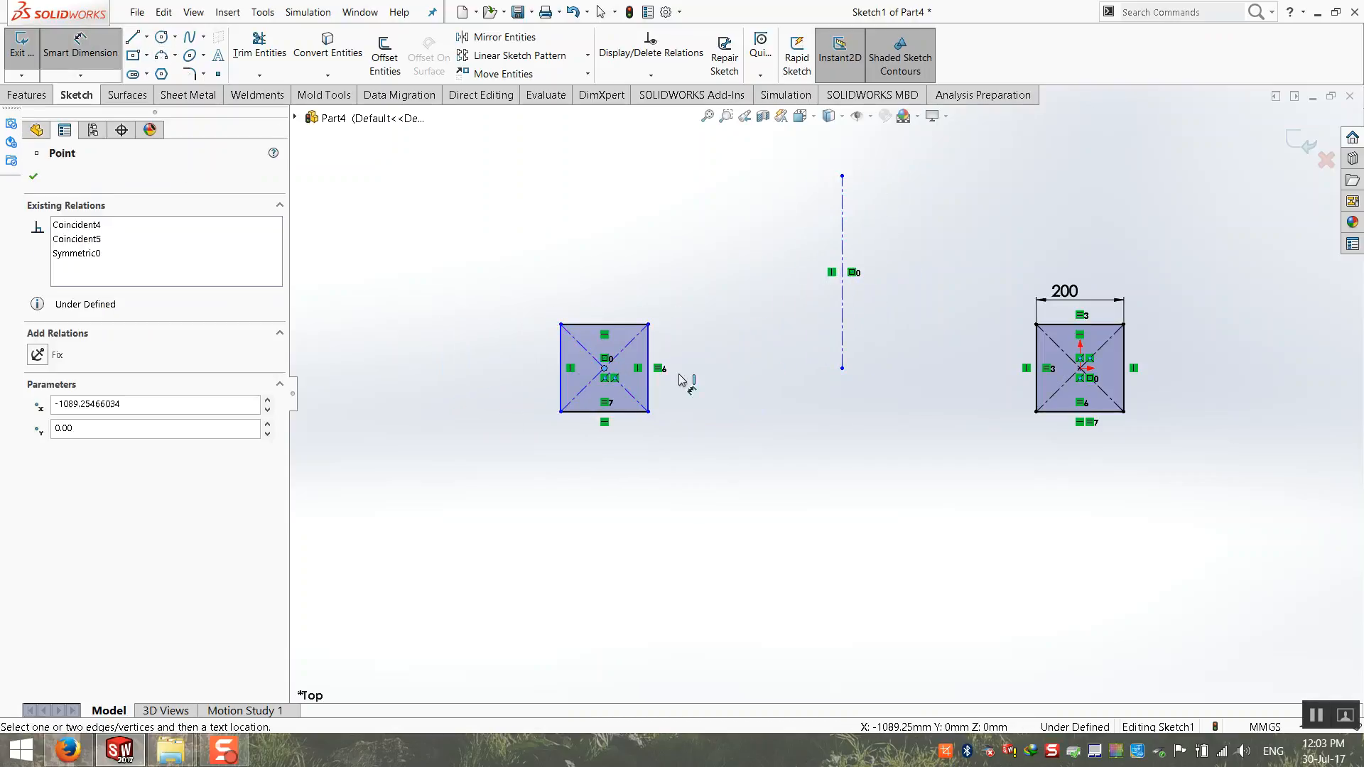
left_click(1080, 368)
left_click(875, 535)
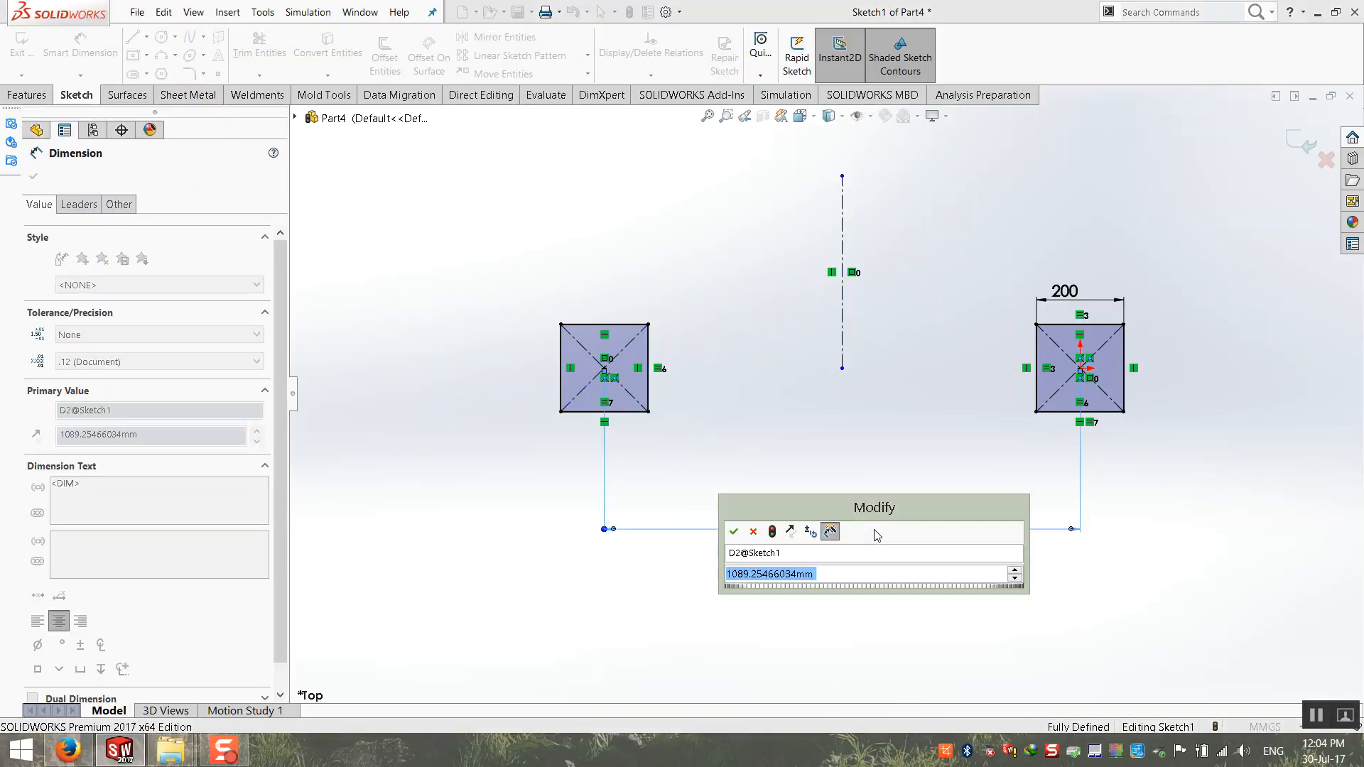
key("BackSpace")
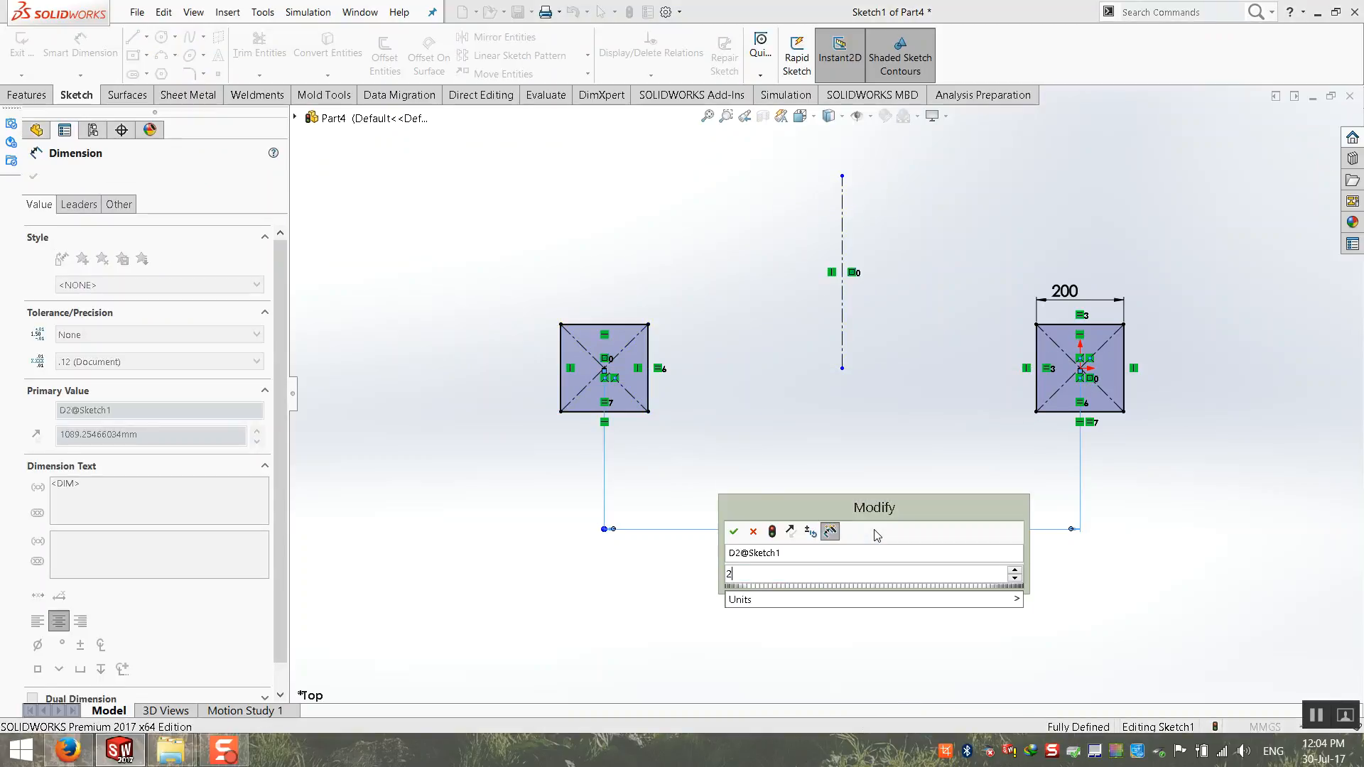
type("500")
key("Return")
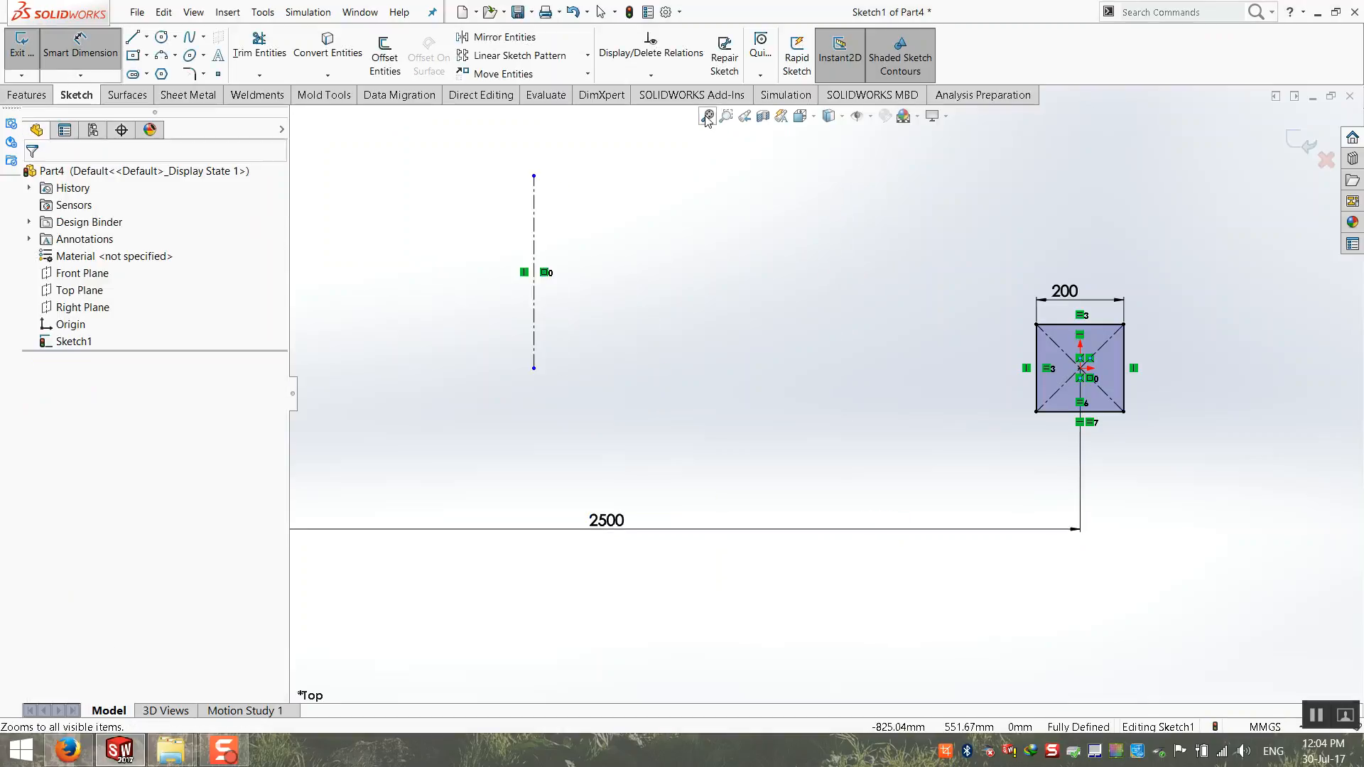
left_click(726, 116)
key("Escape")
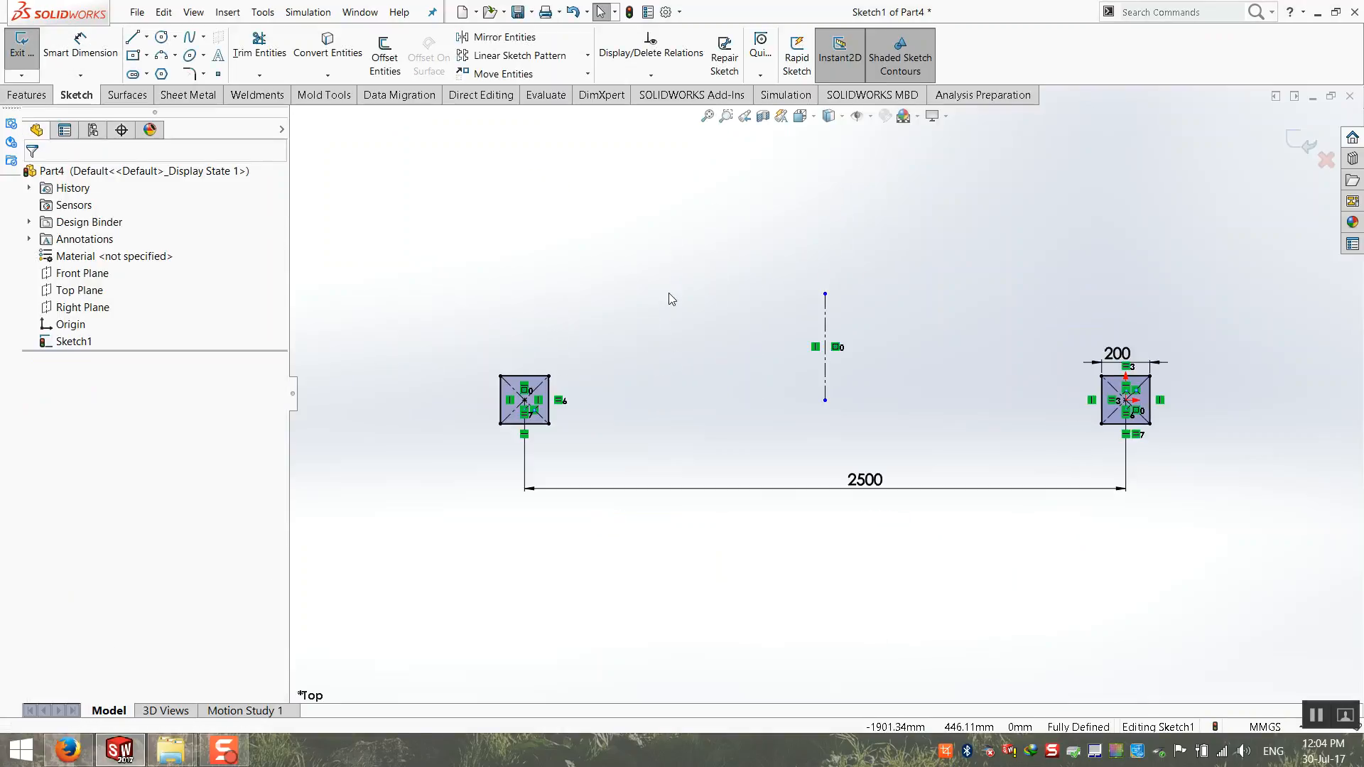
Step: Exit the sketch and extrude both 200 mm squares 10 mm into plates
left_click(1292, 140)
scroll(509, 351, "down", 3)
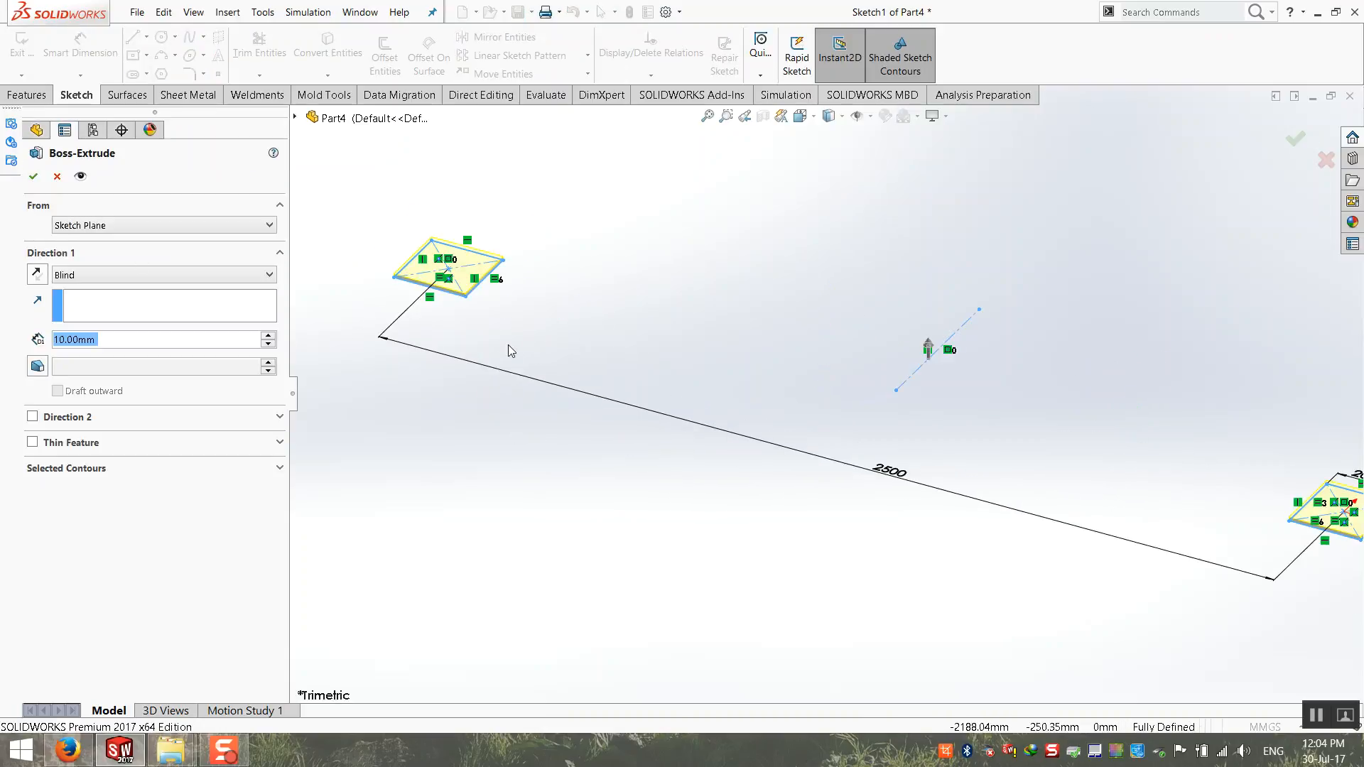
scroll(426, 333, "down", 3)
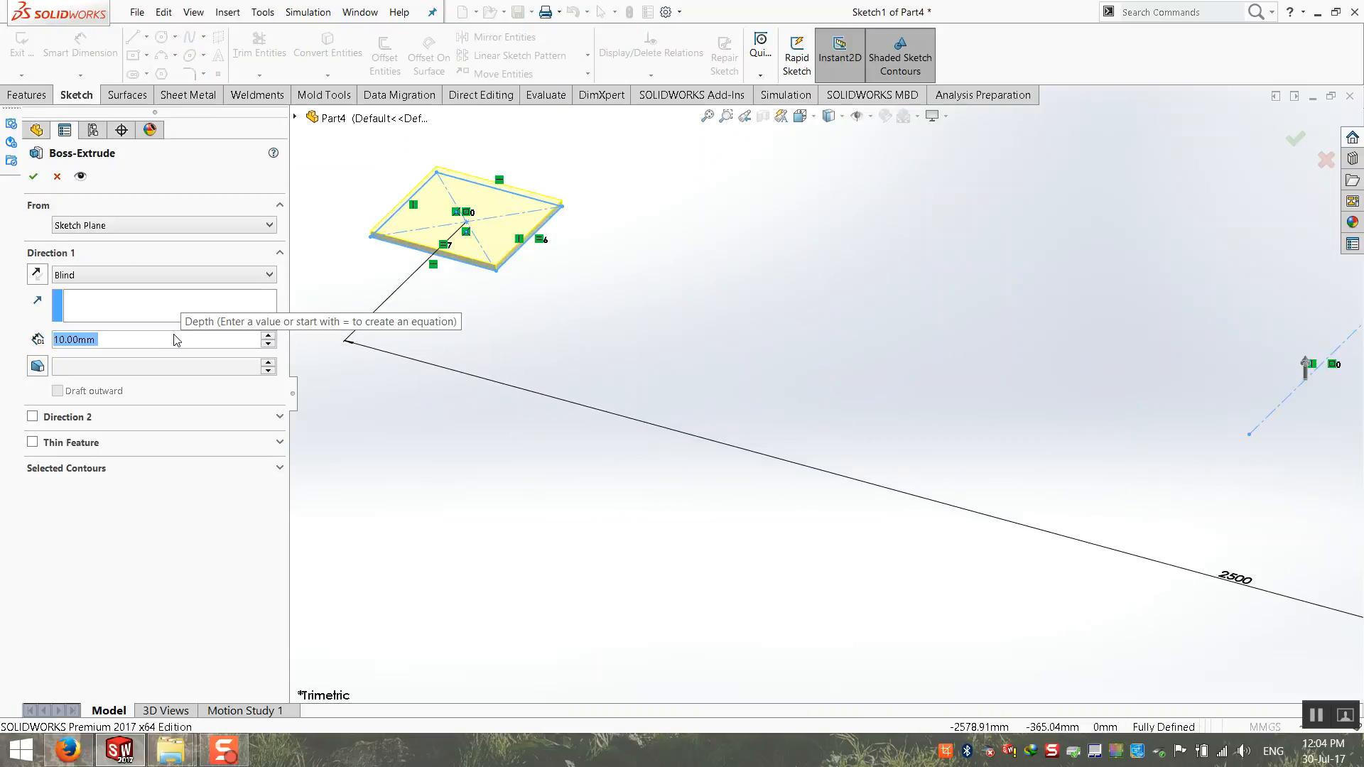
type("12")
key("Return")
key("Return")
left_click(472, 309)
scroll(471, 308, "up", 1)
scroll(471, 308, "up", 3)
left_click(707, 116)
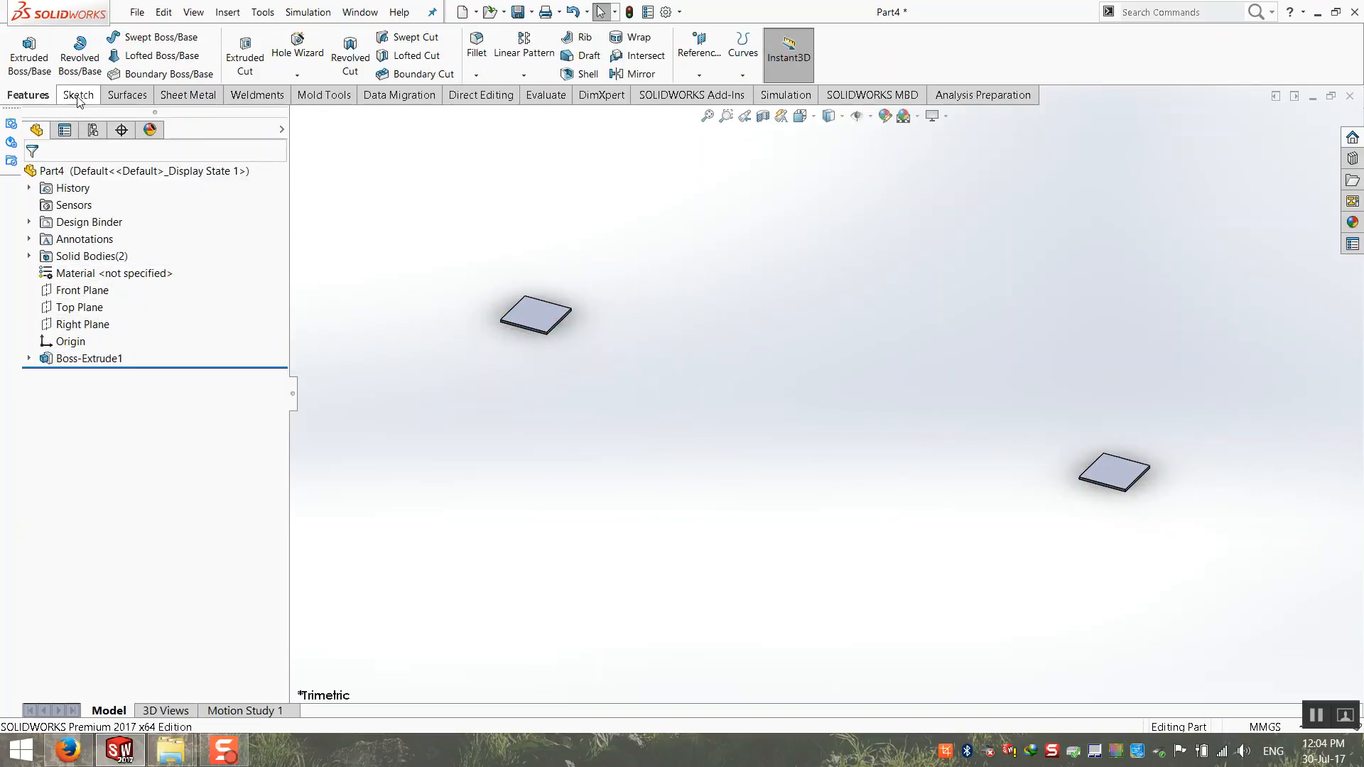
Step: Start a boss sketch on the top face of the plate at the origin and draw an origin-centred circle about 133 mm in diameter
left_click(29, 50)
left_click(1118, 474)
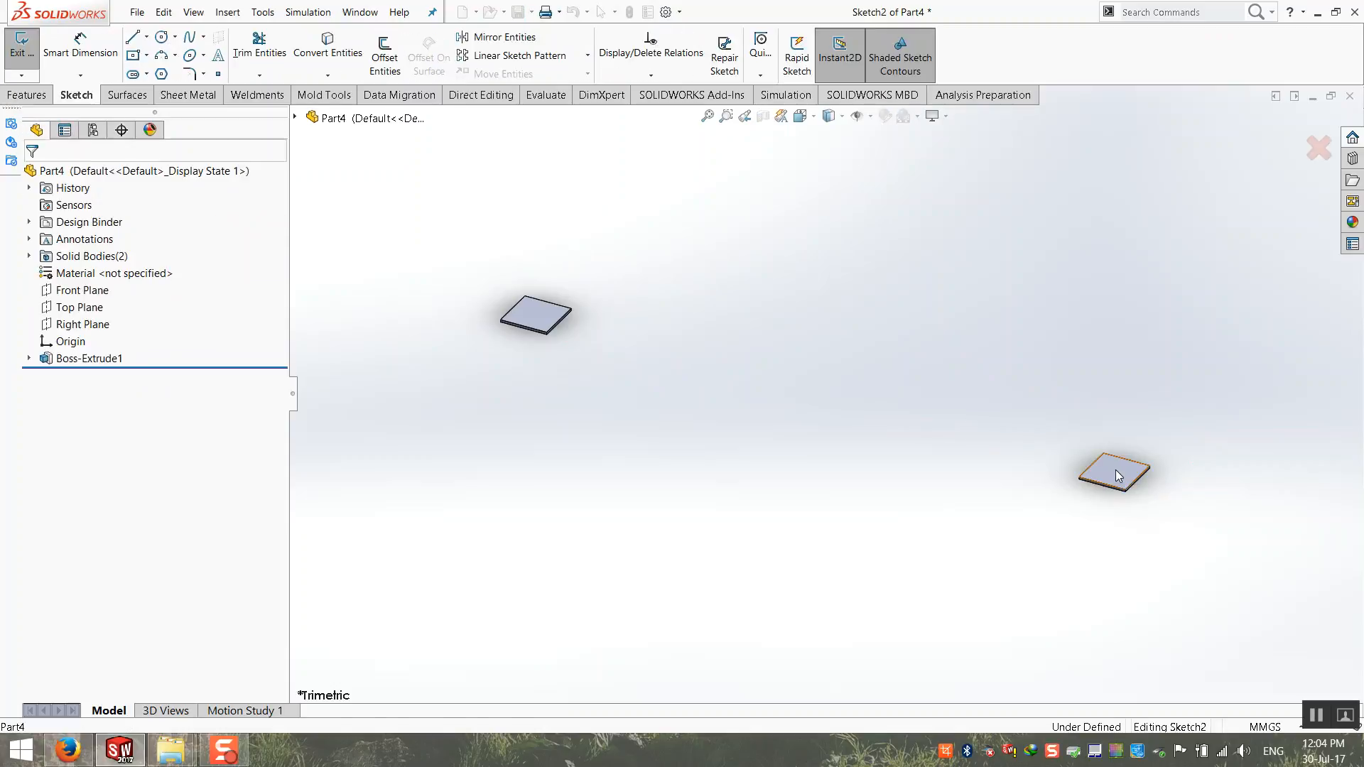
left_click(162, 36)
left_click(1127, 394)
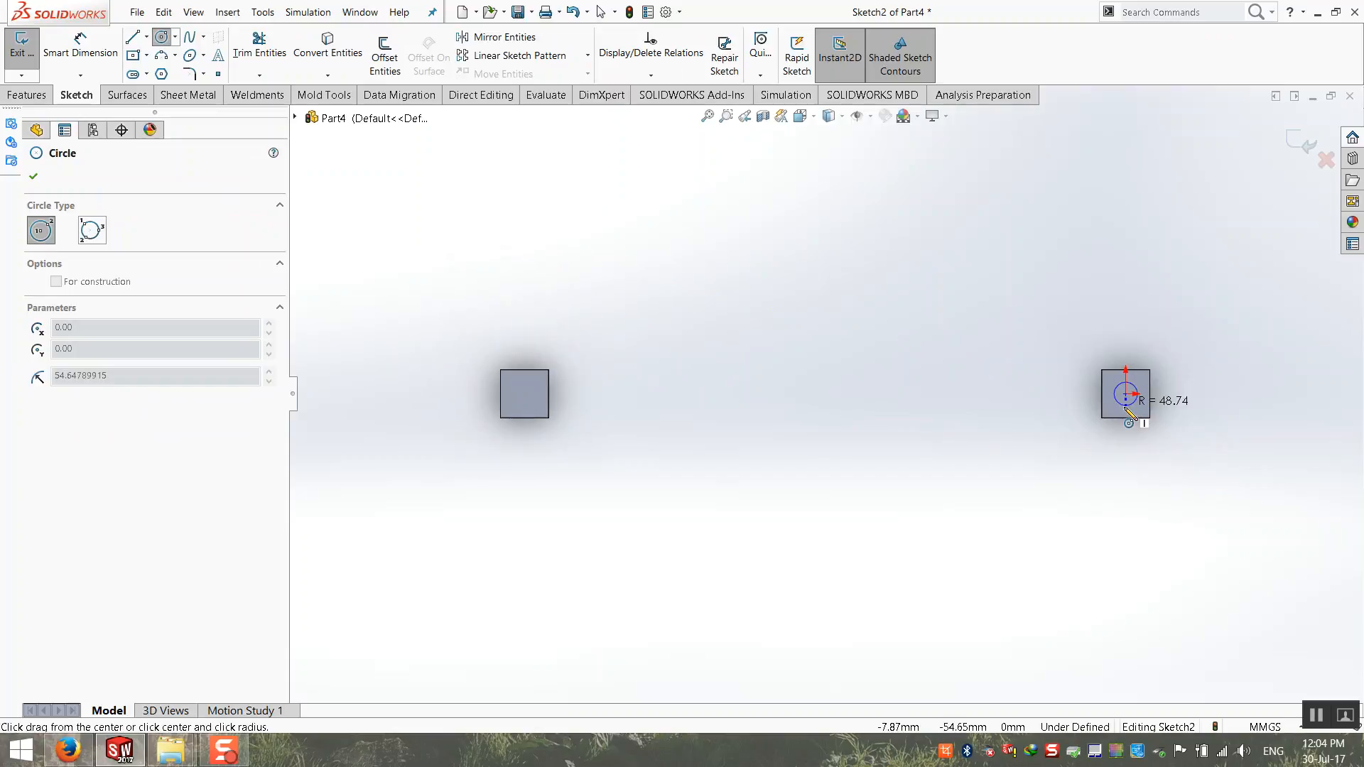
left_click(1140, 403)
Step: Dimension the circle's diameter to 130 mm
left_click(80, 44)
left_click(1114, 405)
left_click(1063, 440)
type("130")
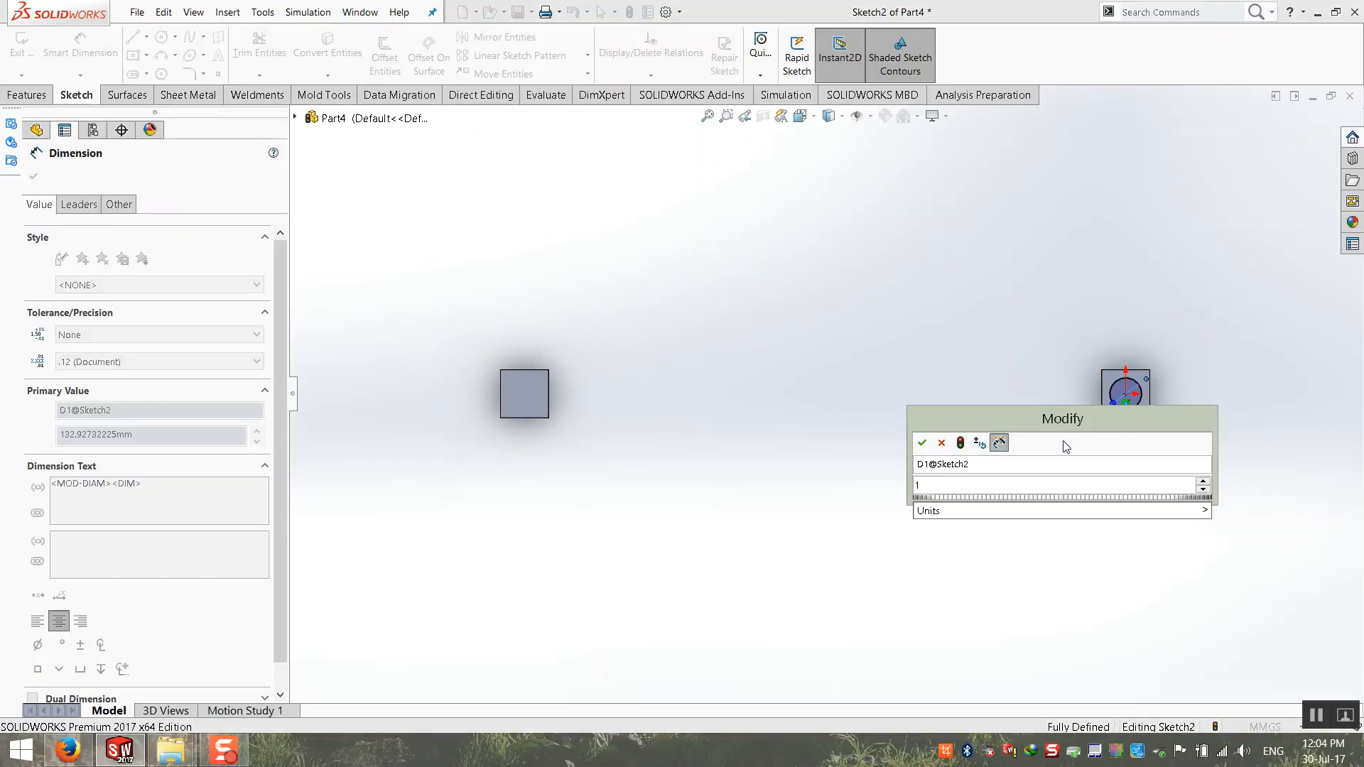
key("Return")
Step: Offset the 130 mm circle inward by 4 mm with Offset Entities
scroll(1156, 371, "down", 3)
scroll(1157, 371, "down", 2)
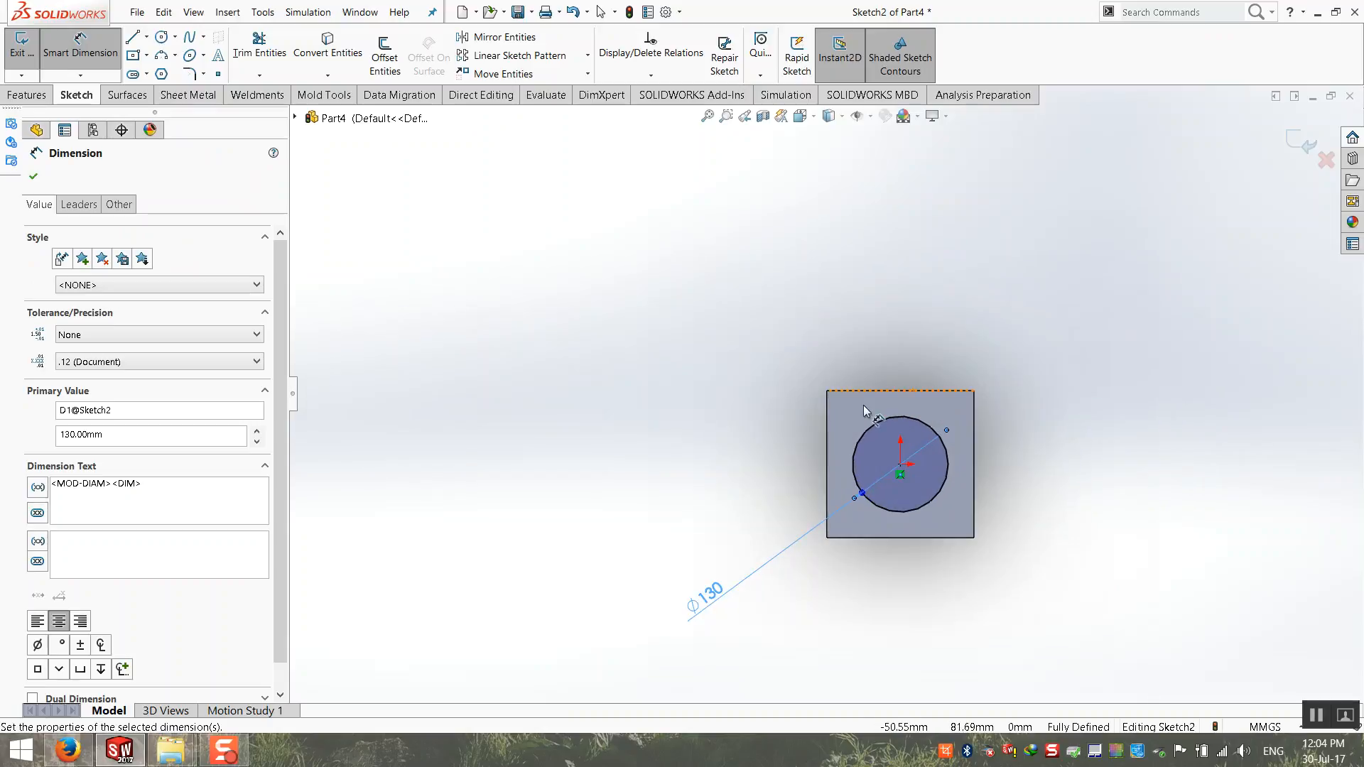
left_click(385, 53)
left_click(923, 425)
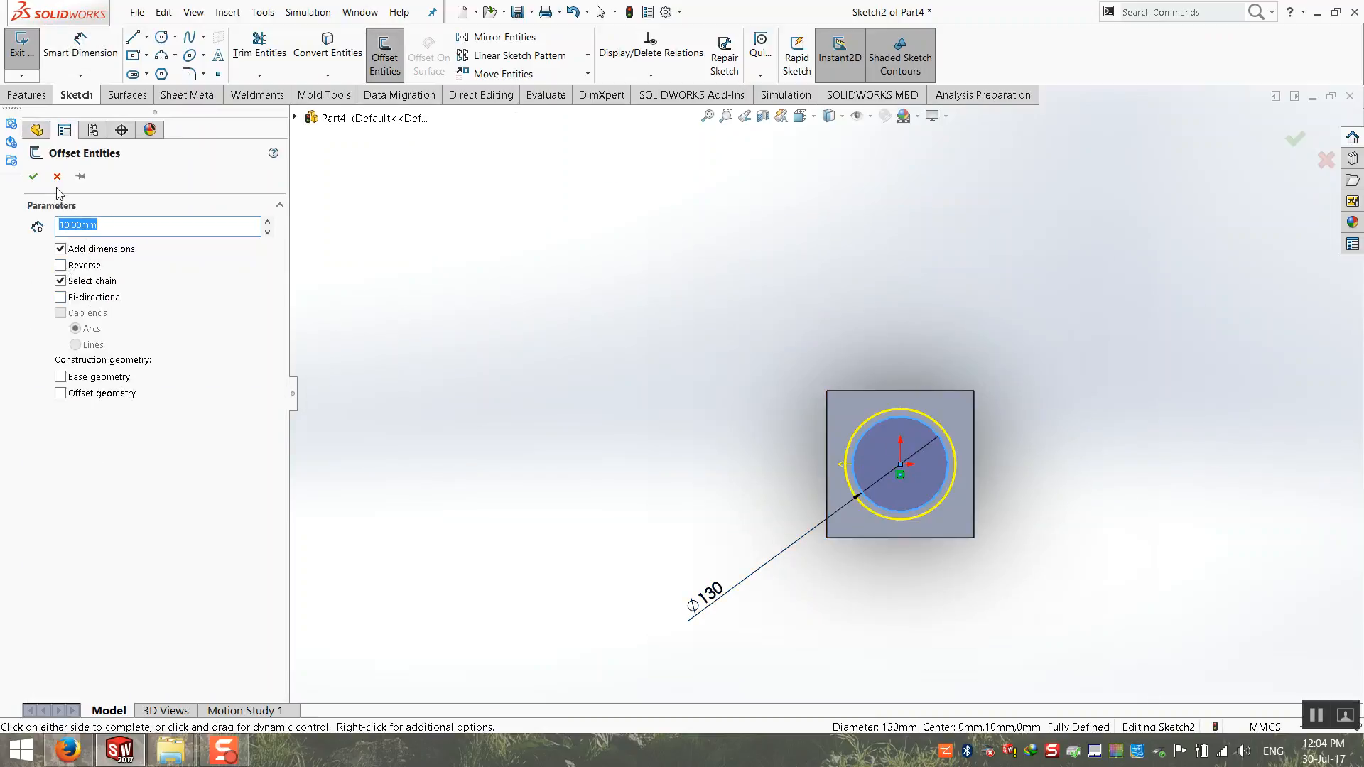
left_click(61, 265)
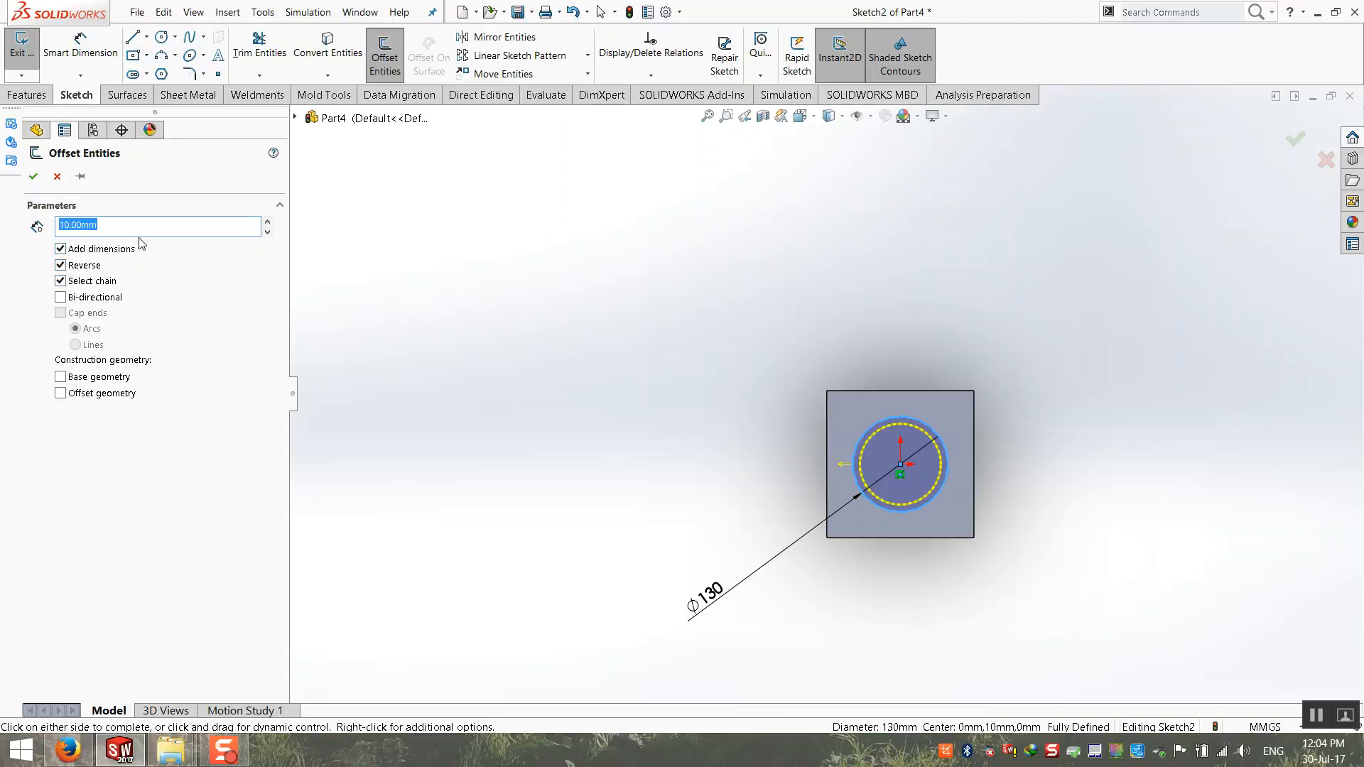
type("4")
key("Return")
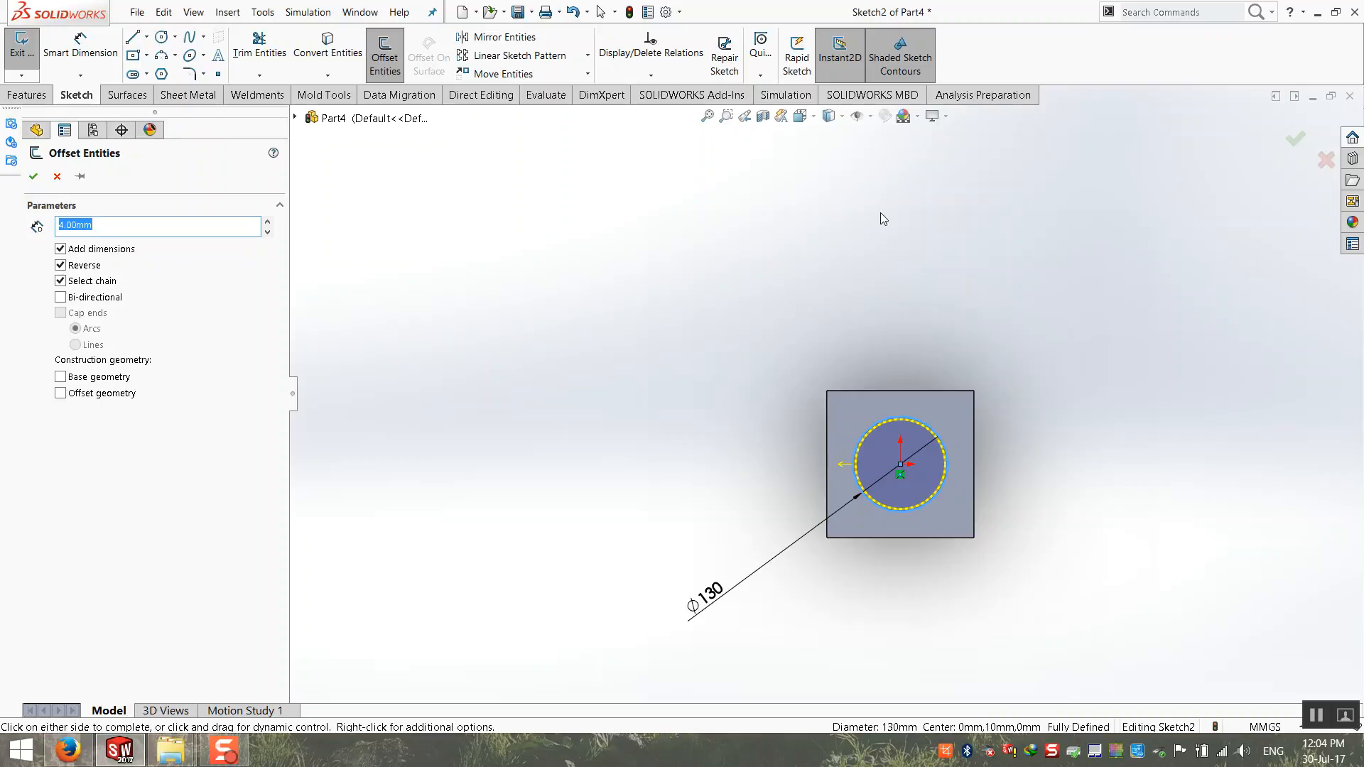
left_click(1294, 138)
Step: Extrude the ring profile upward 3000 mm as a tube on the plate, with Merge result on
scroll(820, 398, "up", 3)
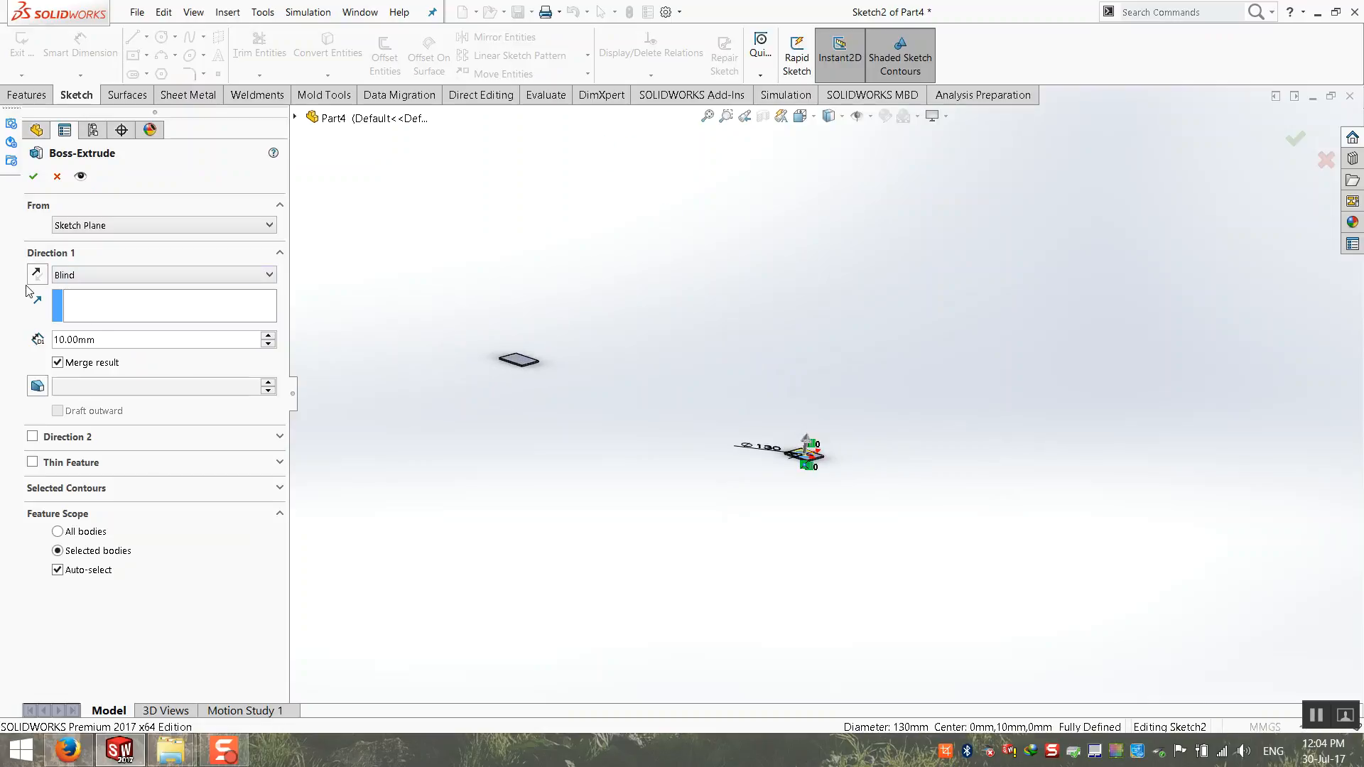
type("2000")
key("BackSpace")
key("BackSpace")
key("BackSpace")
key("BackSpace")
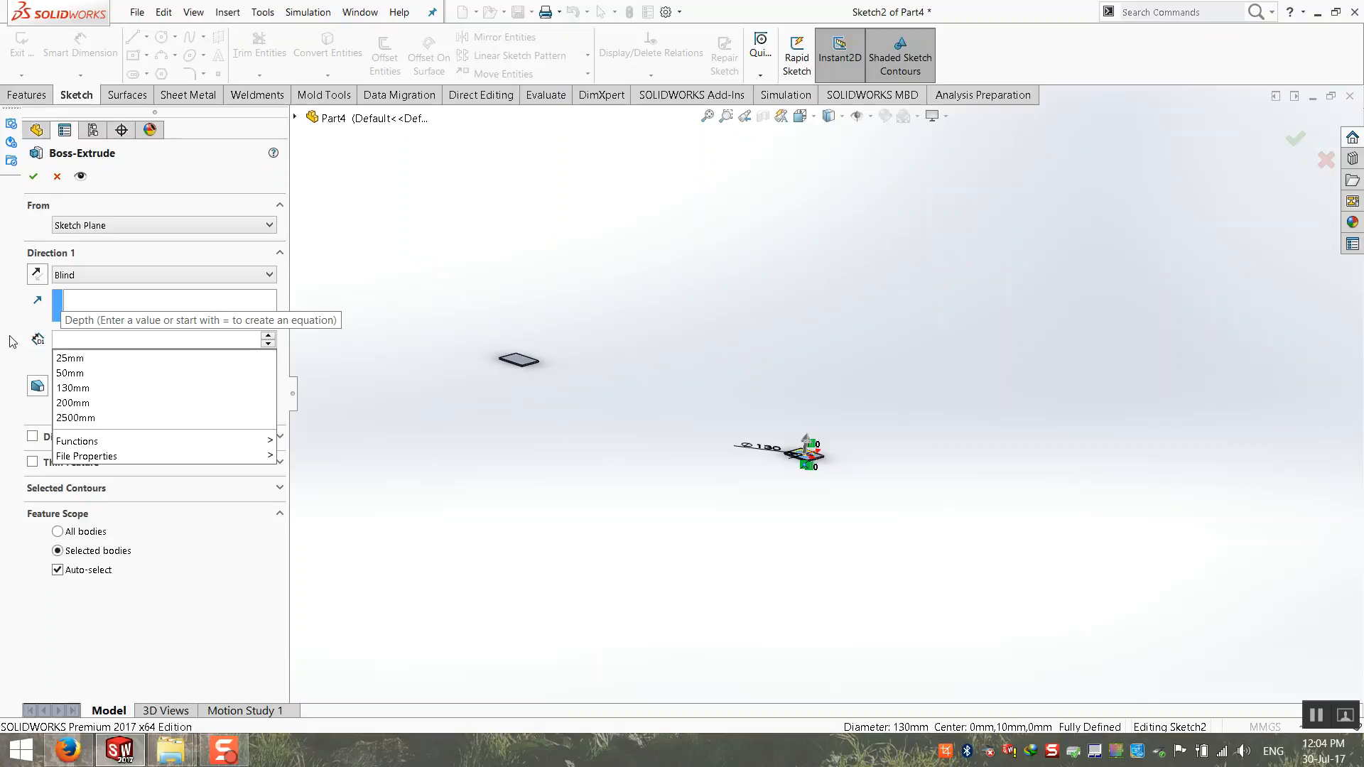
type("3000")
key("Return")
mouse_move(700, 298)
middle_mouse_down()
mouse_move(721, 279)
mouse_move(795, 338)
mouse_move(761, 317)
mouse_move(780, 315)
middle_mouse_up()
left_click(32, 179)
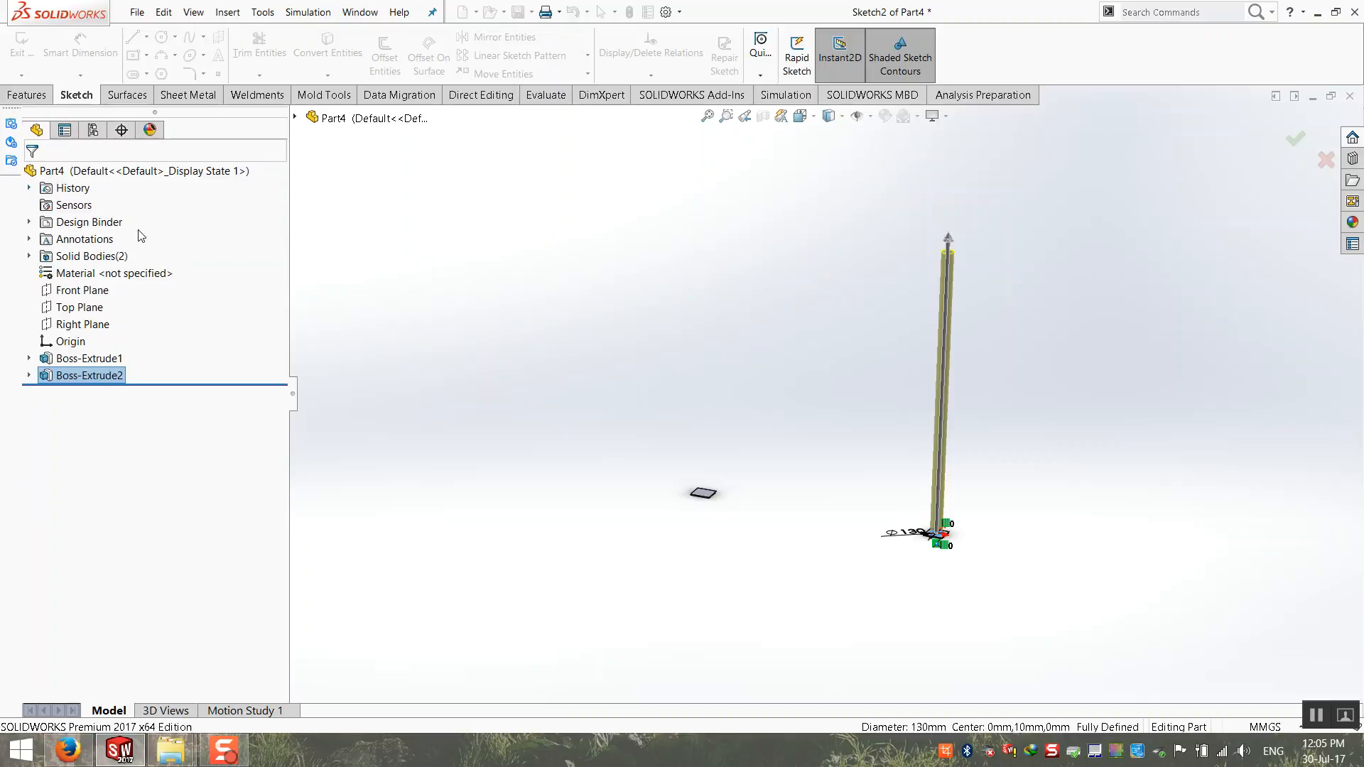
Step: Examine which plate and tube belong to each solid body and extrusion feature
left_click(32, 257)
left_click(100, 274)
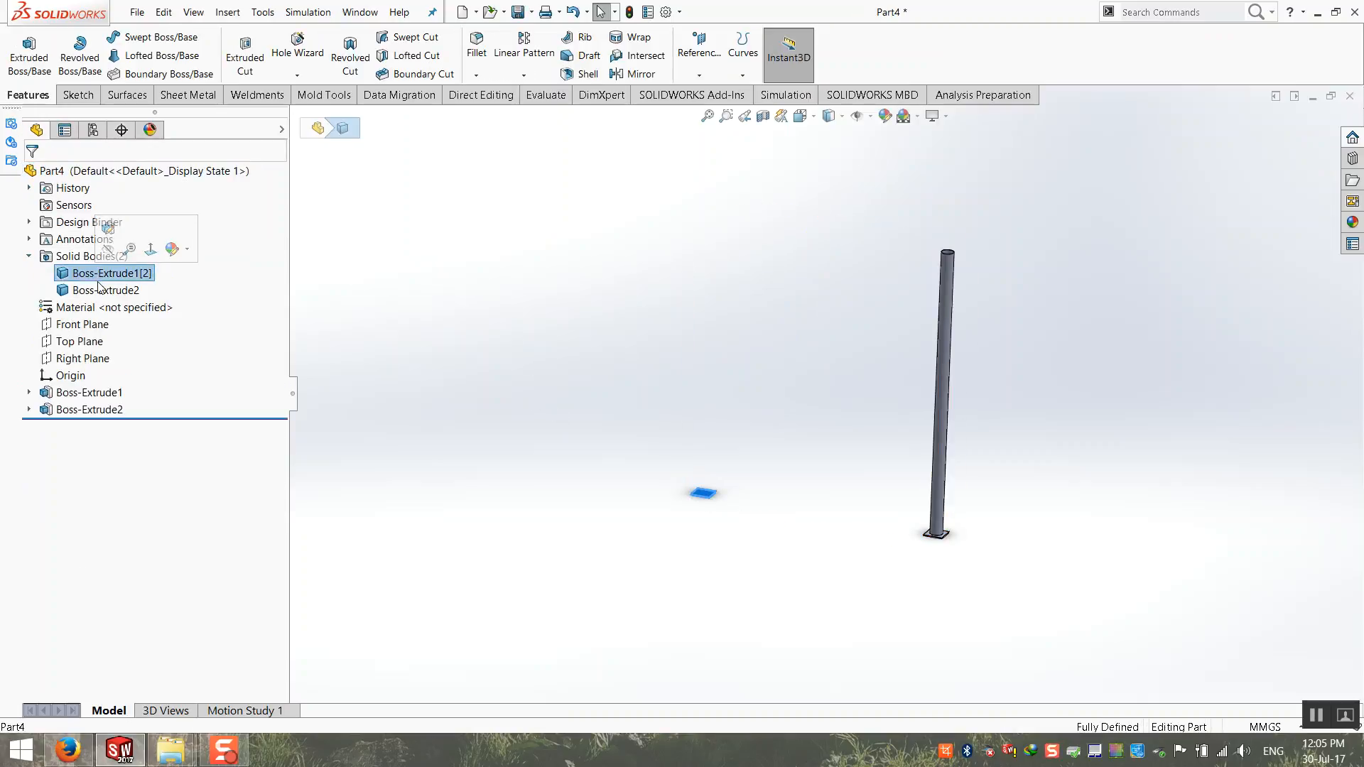
left_click(100, 291)
left_click(137, 344)
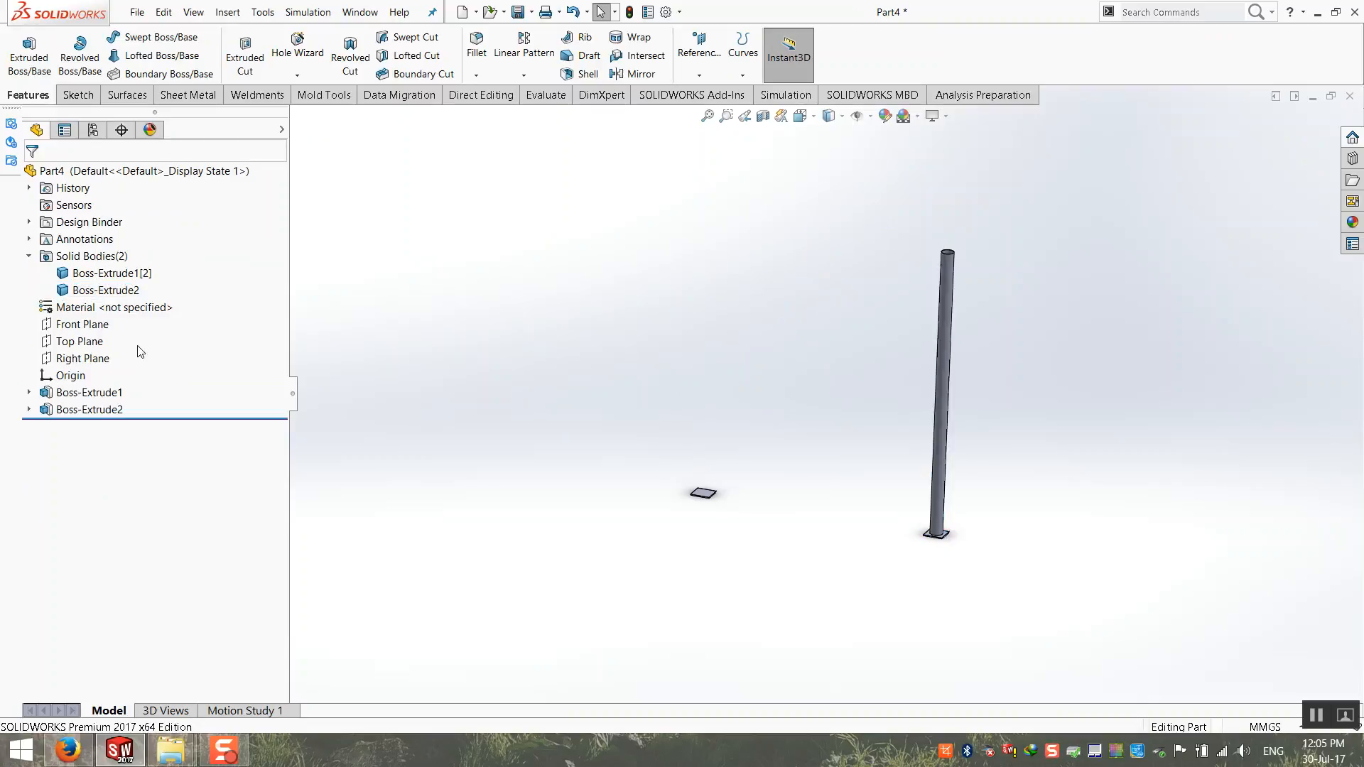
left_click(69, 408)
left_click(321, 443)
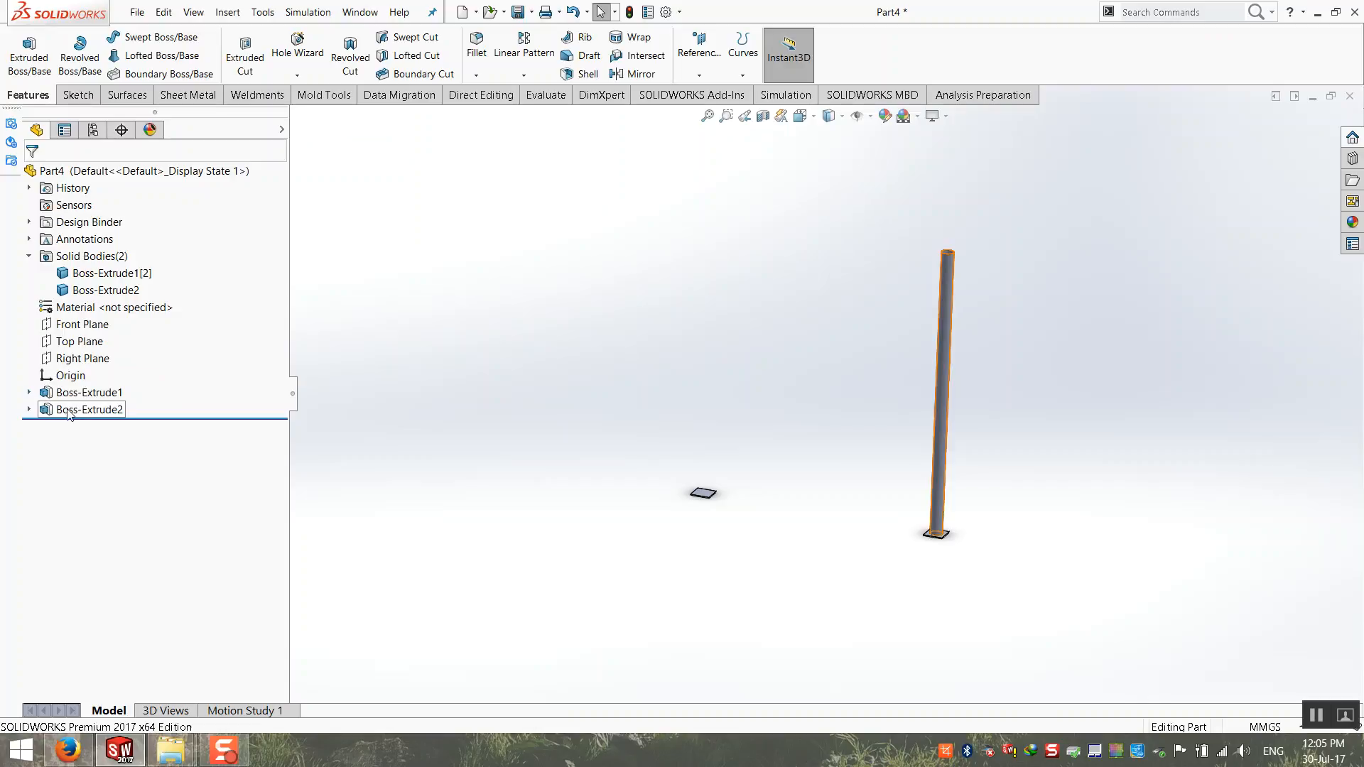
left_click(89, 416)
Step: Edit the plates' sketch, turn off For construction for all lines of the square away from the origin, and exit, rebuilding anyway
left_click(78, 392)
left_click(28, 392)
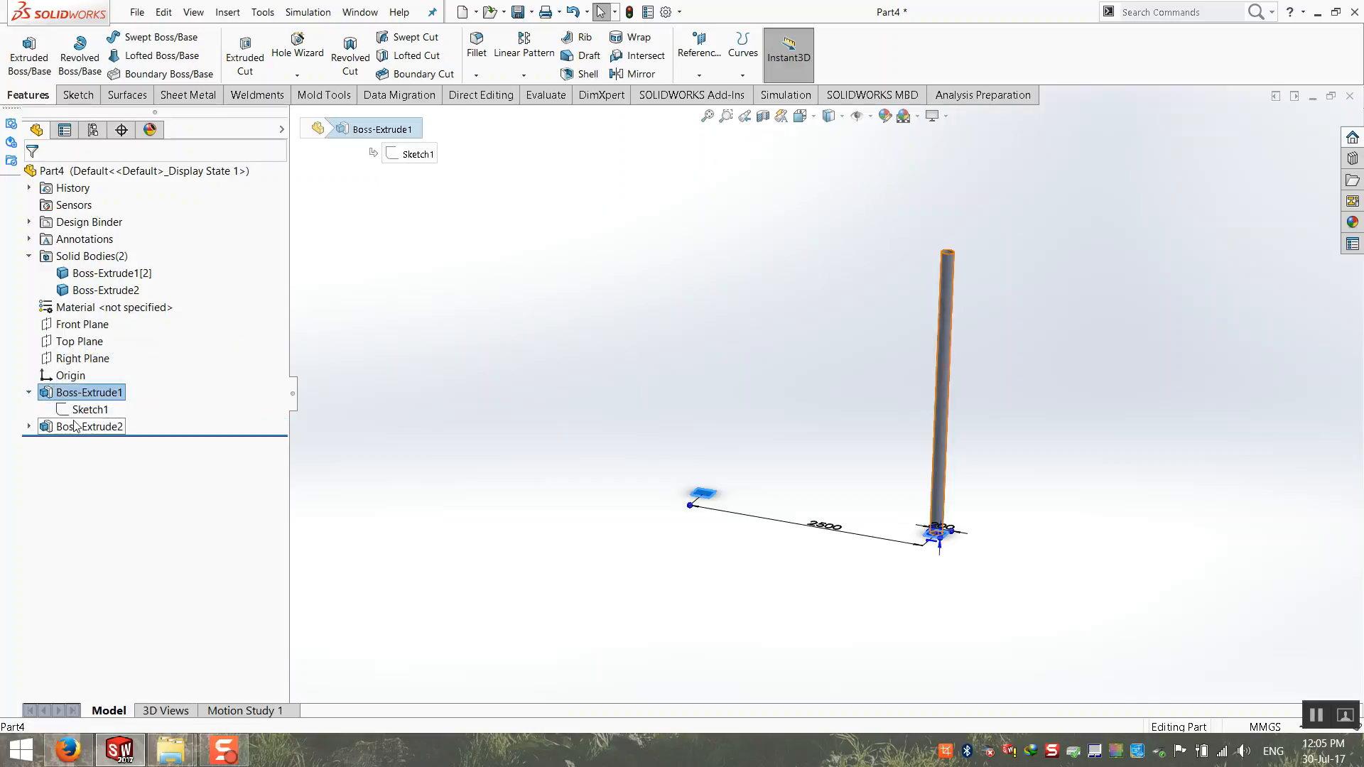
right_click(92, 411)
left_click(114, 370)
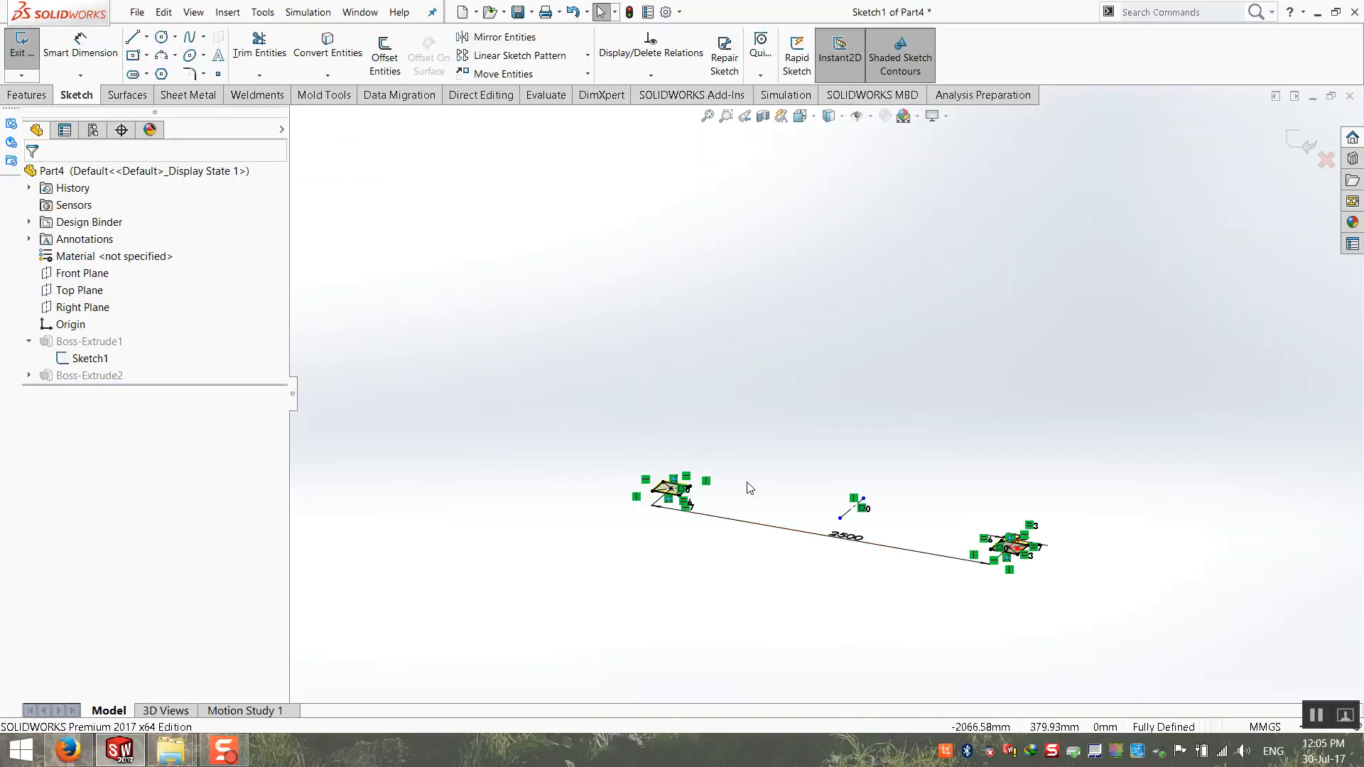
mouse_move(734, 420)
left_mouse_down()
mouse_move(563, 518)
mouse_move(585, 463)
mouse_move(725, 424)
mouse_move(545, 531)
left_mouse_up()
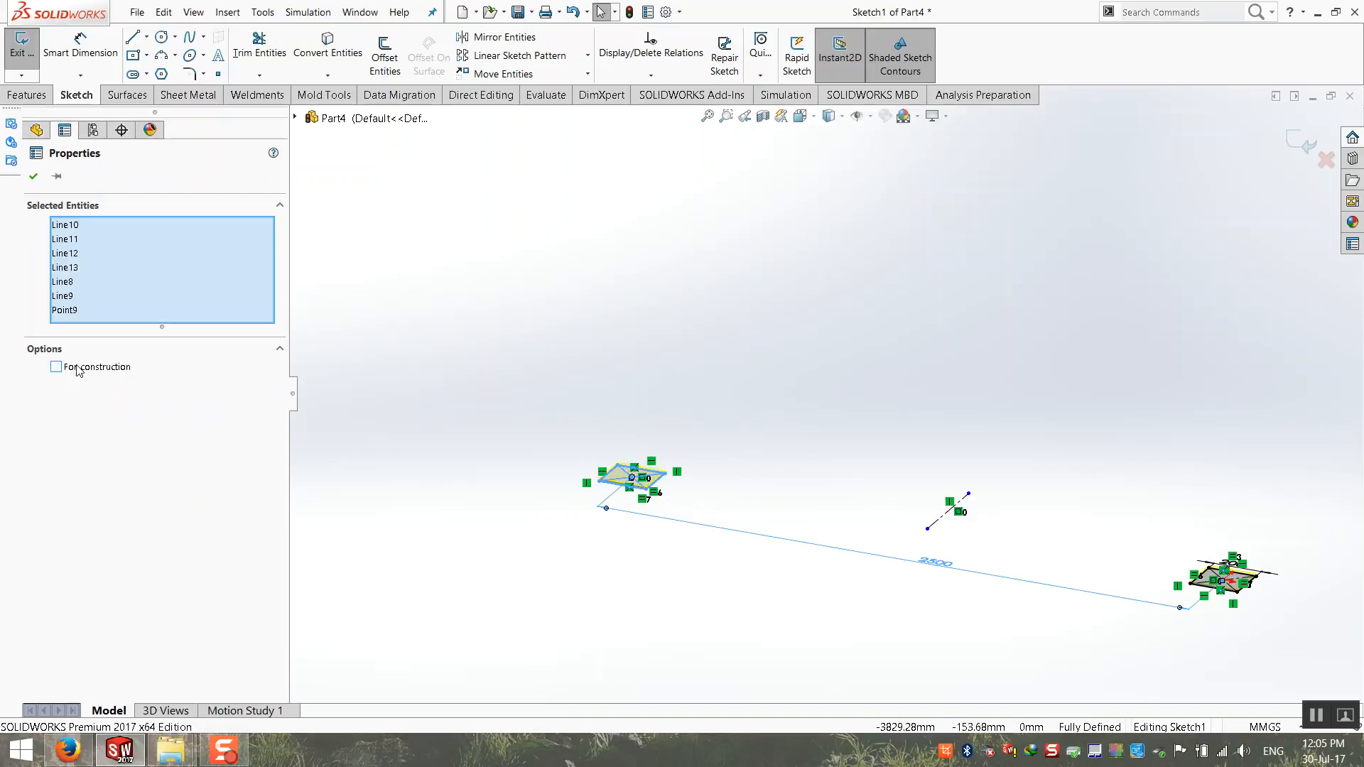
left_click(547, 366)
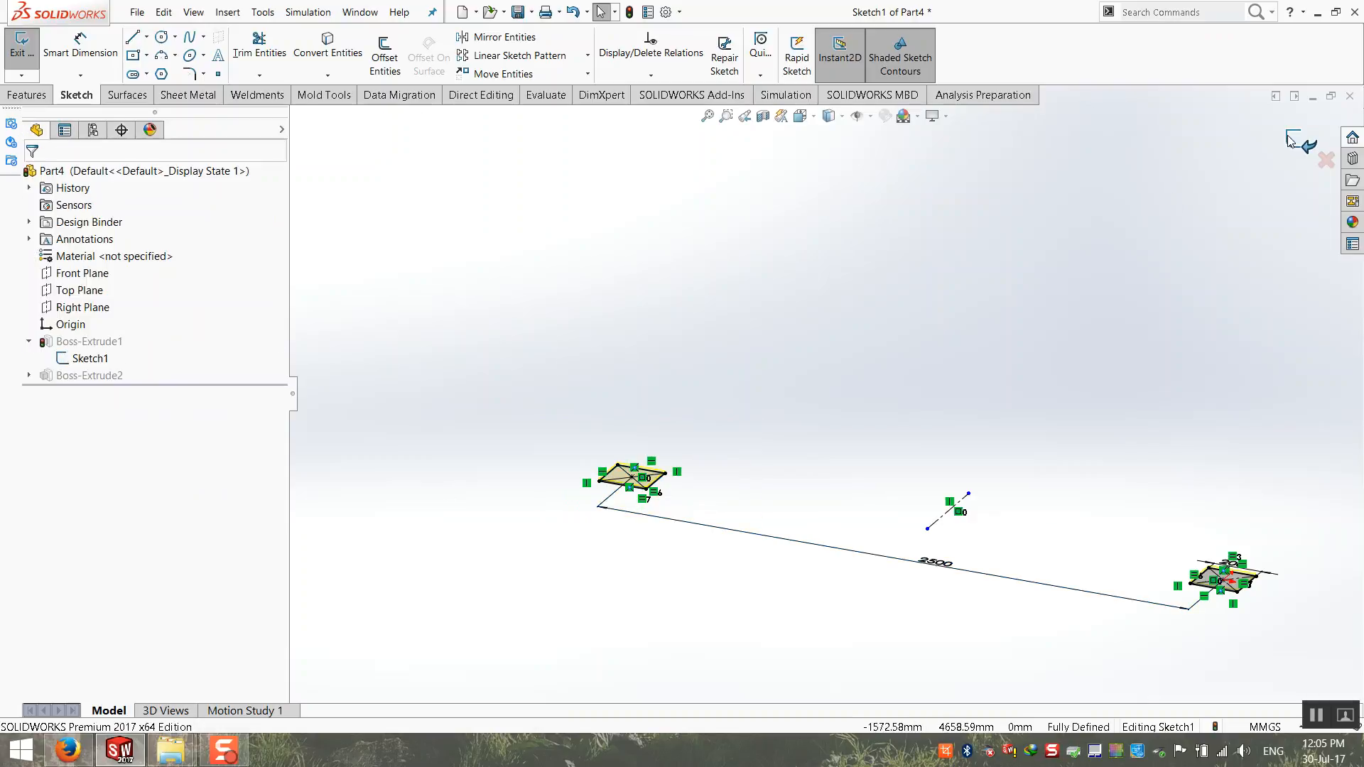
left_click(1287, 140)
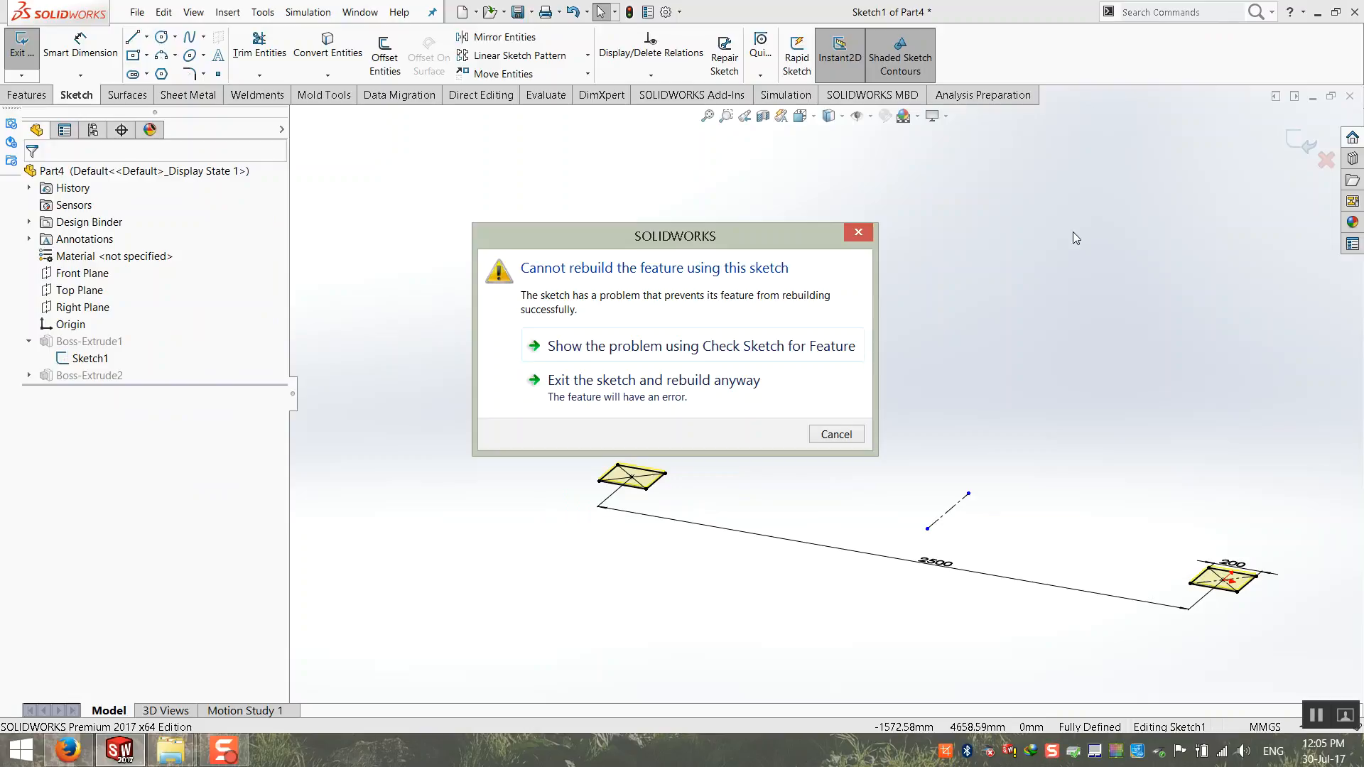
left_click(635, 388)
left_click(509, 214)
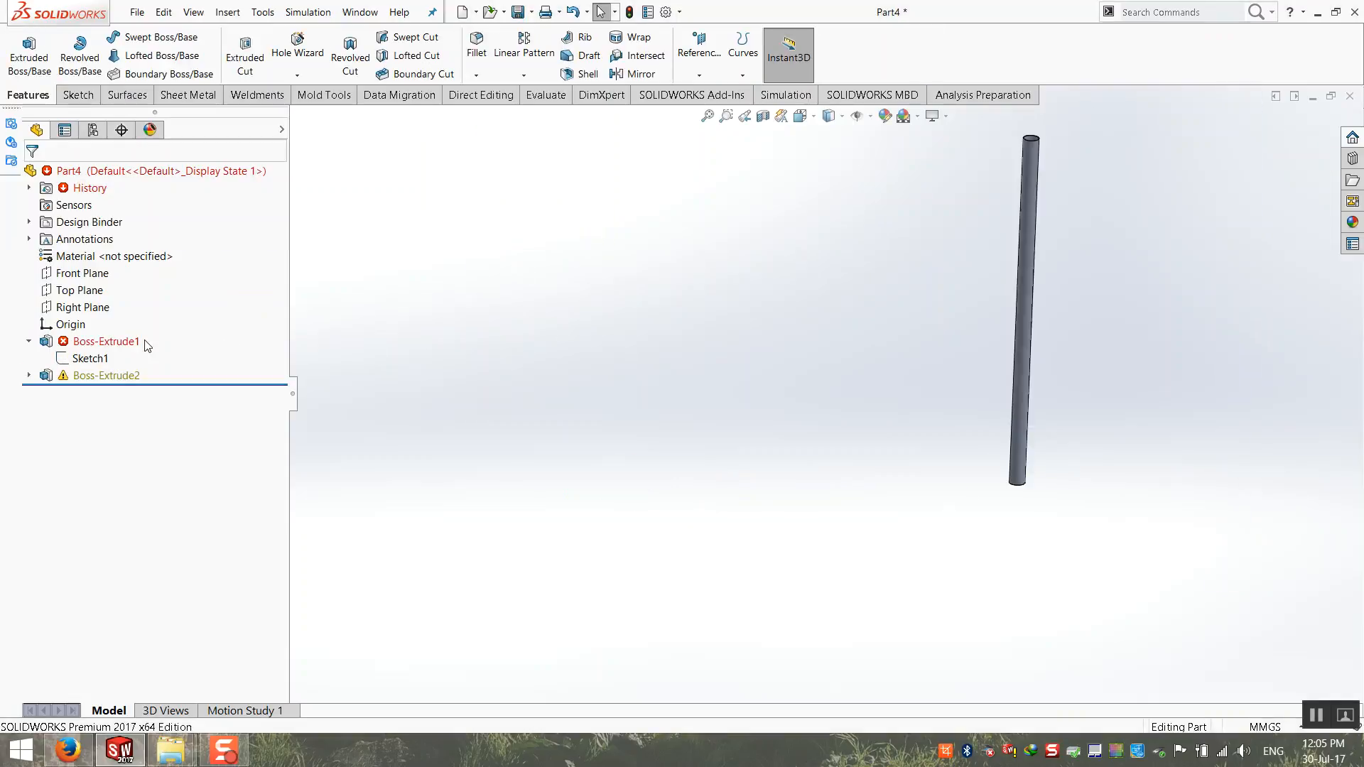
Step: Edit the plate extrusion to use only the square region at the origin as its selected contour
right_click(110, 341)
left_click(135, 221)
scroll(999, 460, "down", 8)
left_click(180, 469)
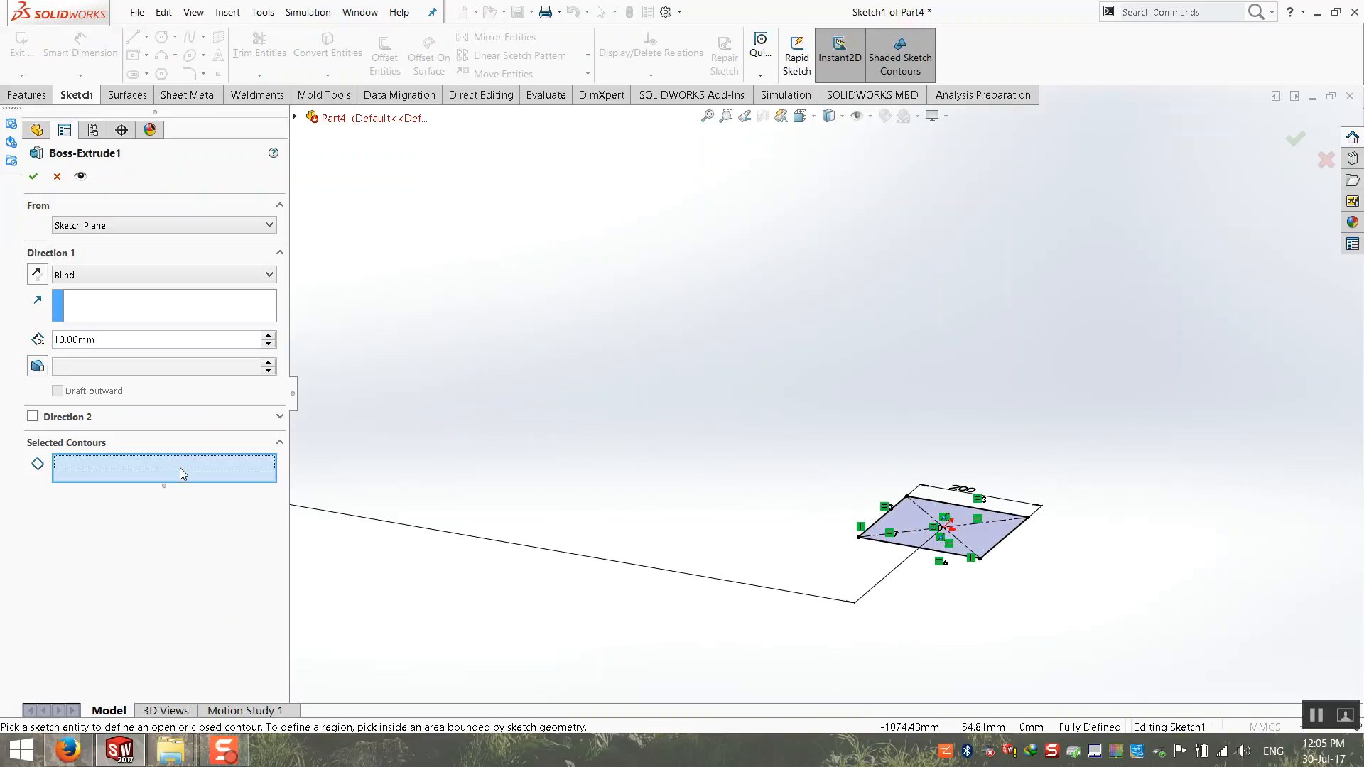
left_click(906, 515)
scroll(640, 426, "up", 6)
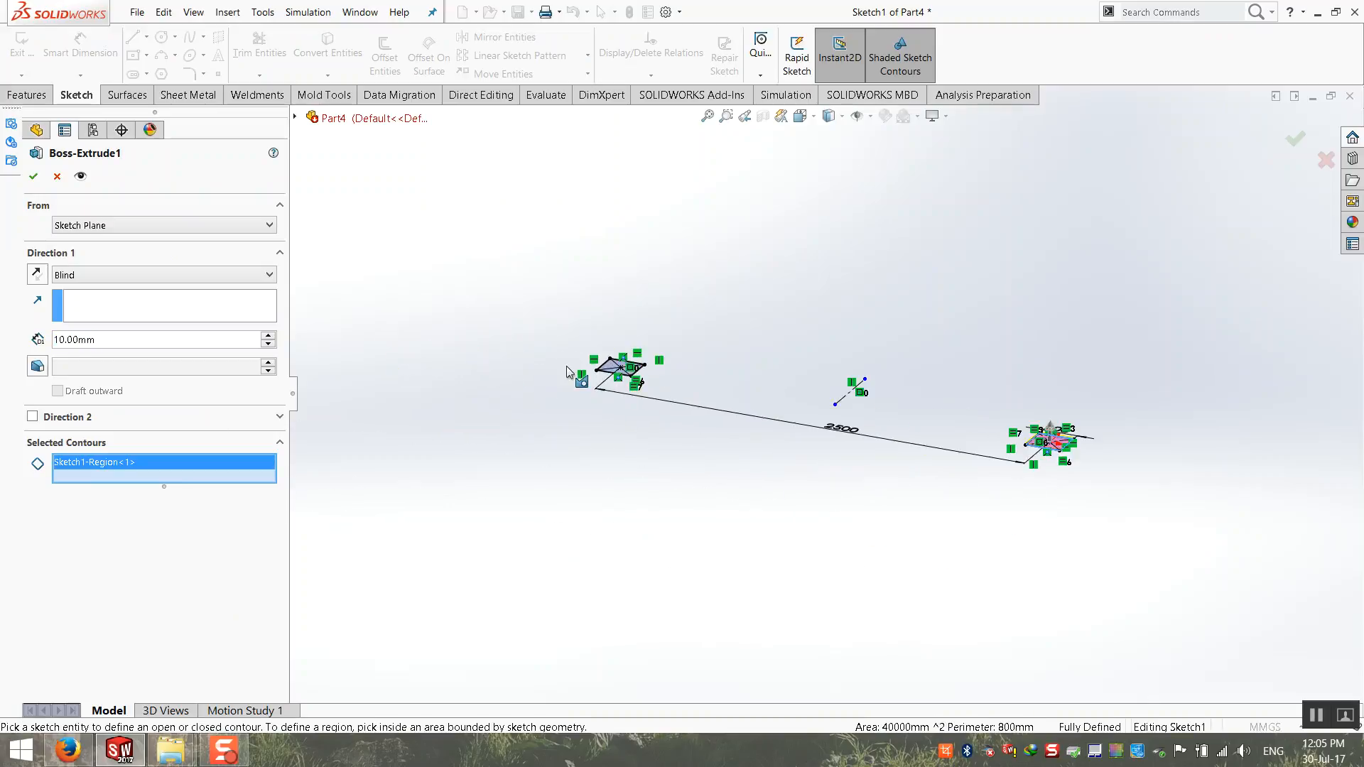
scroll(566, 365, "down", 6)
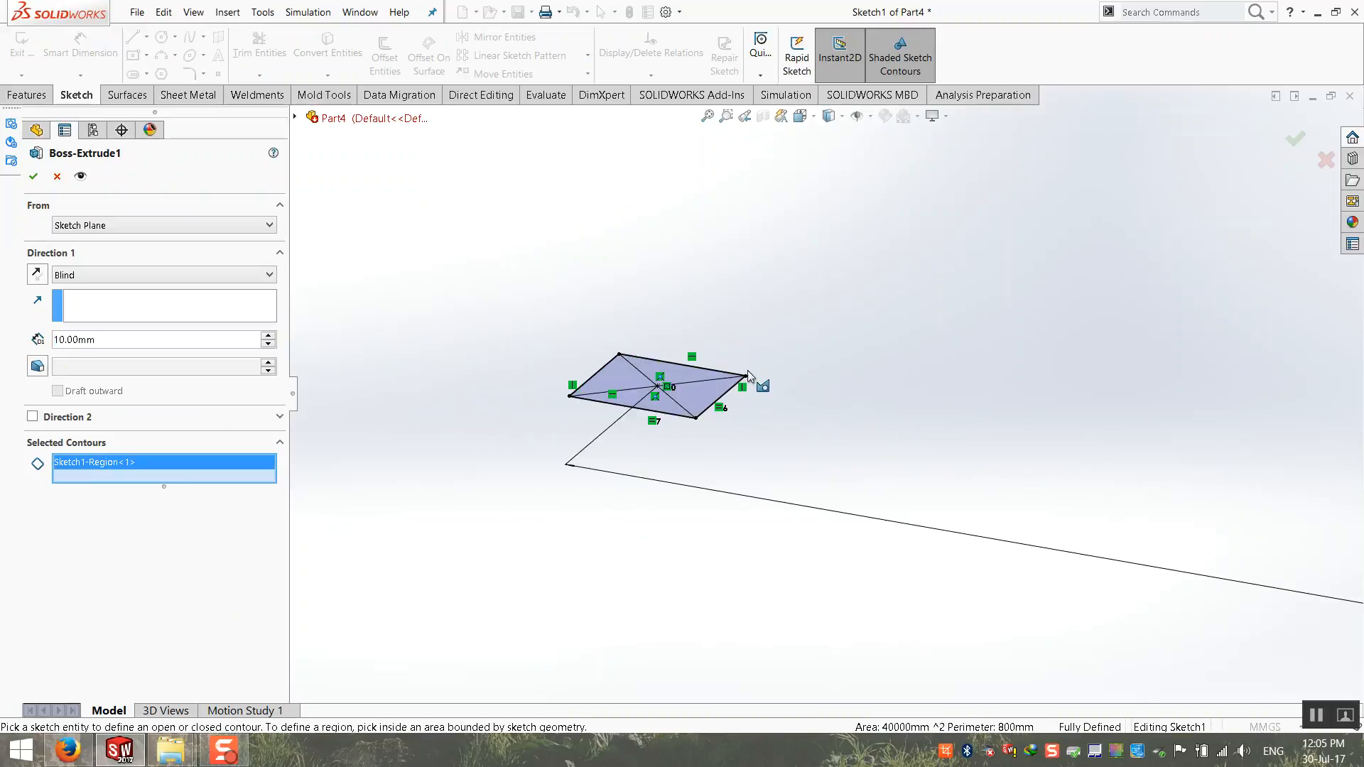
left_click(56, 177)
left_click(708, 116)
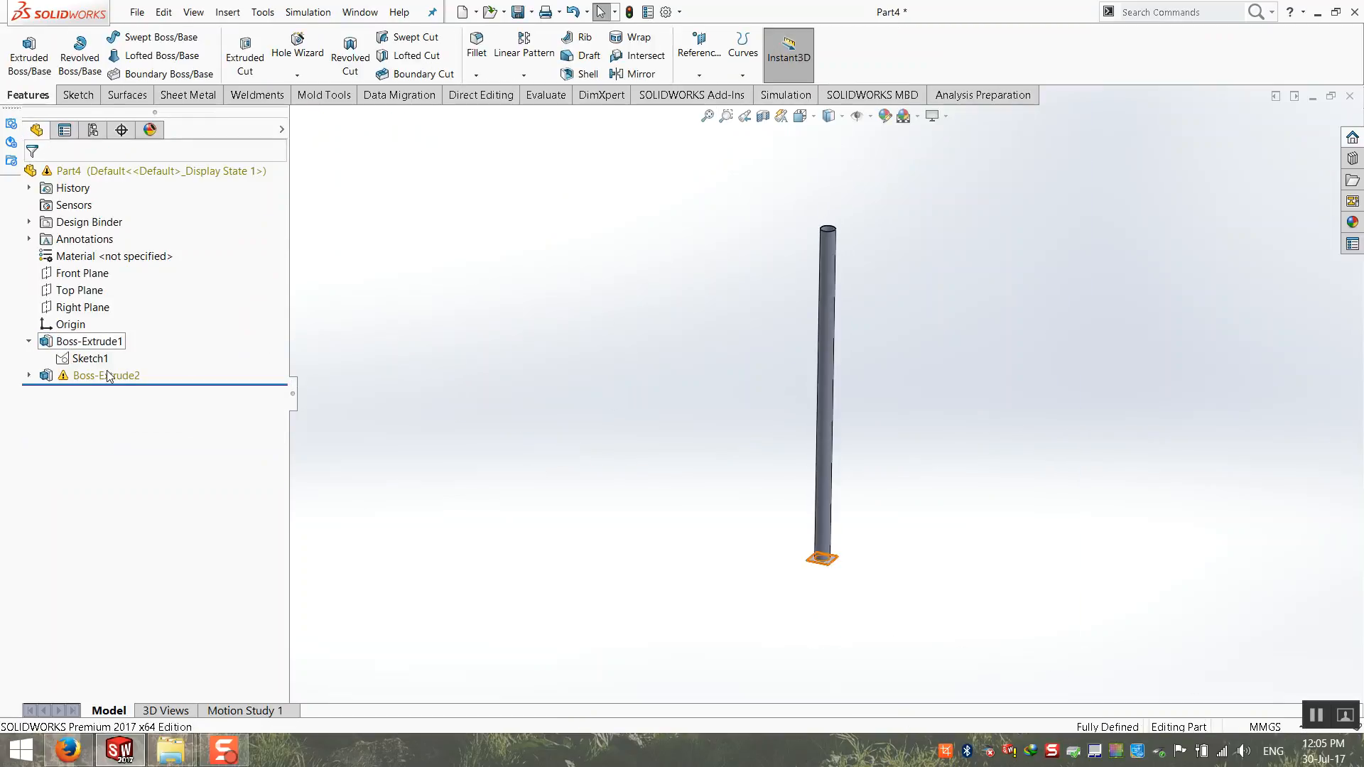
Step: Examine the tube's ring sketch face-on in edit mode, then exit and dismiss the rebuild report
left_click(28, 375)
left_click(100, 392)
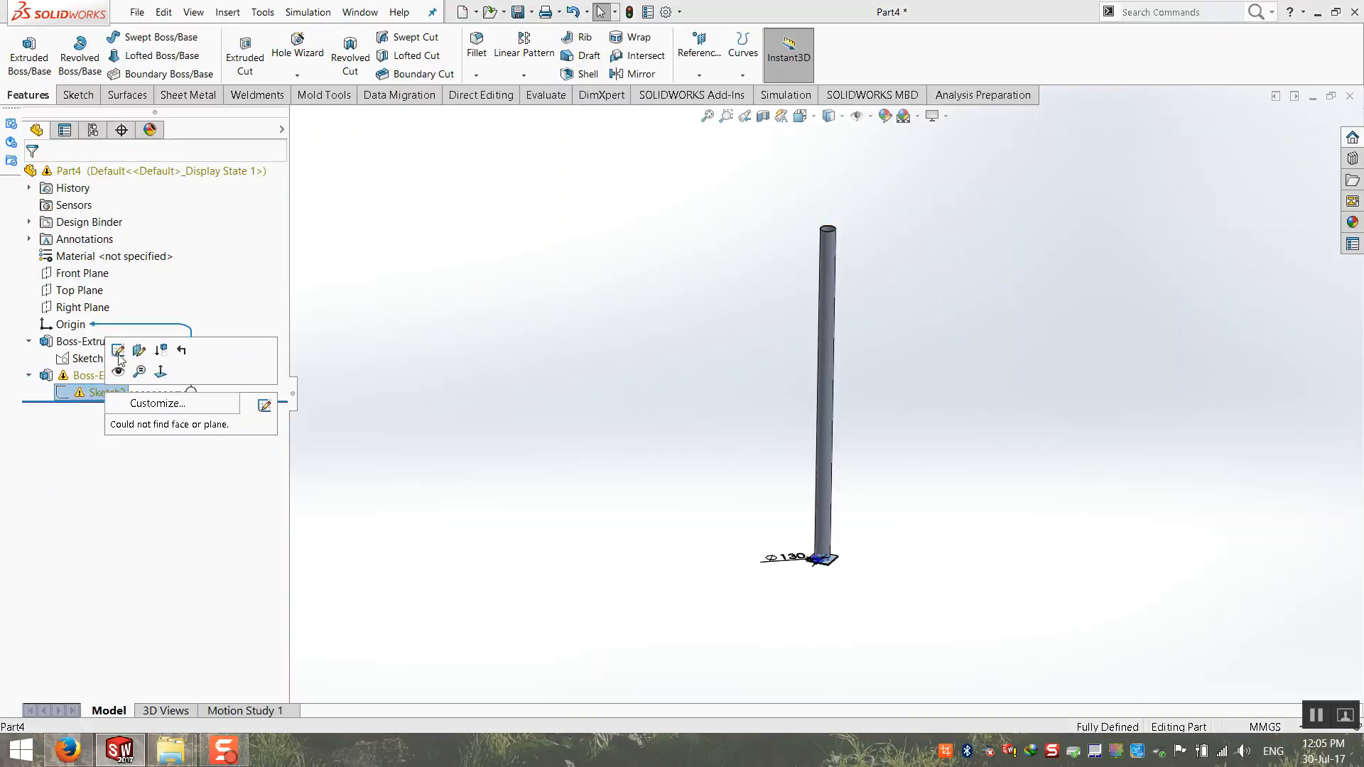
left_click(95, 343)
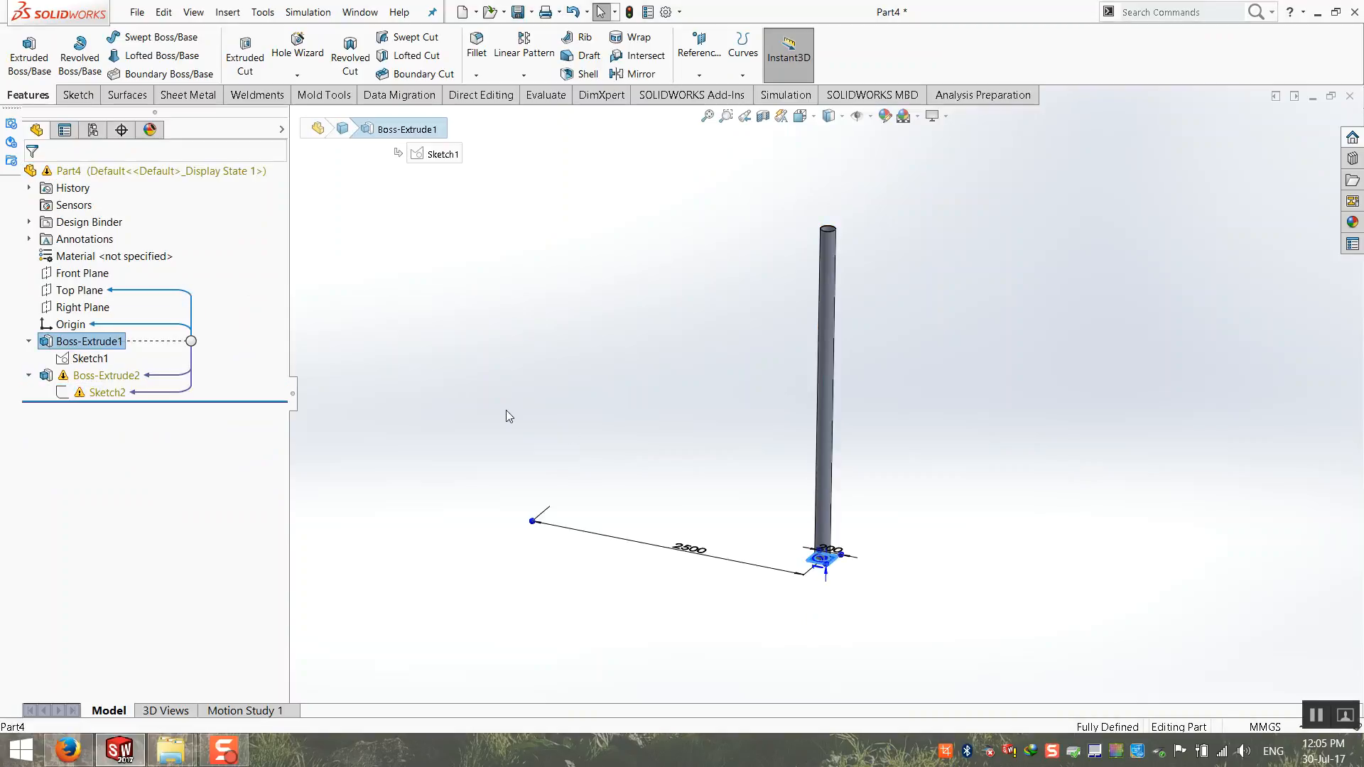
right_click(98, 393)
left_click(105, 306)
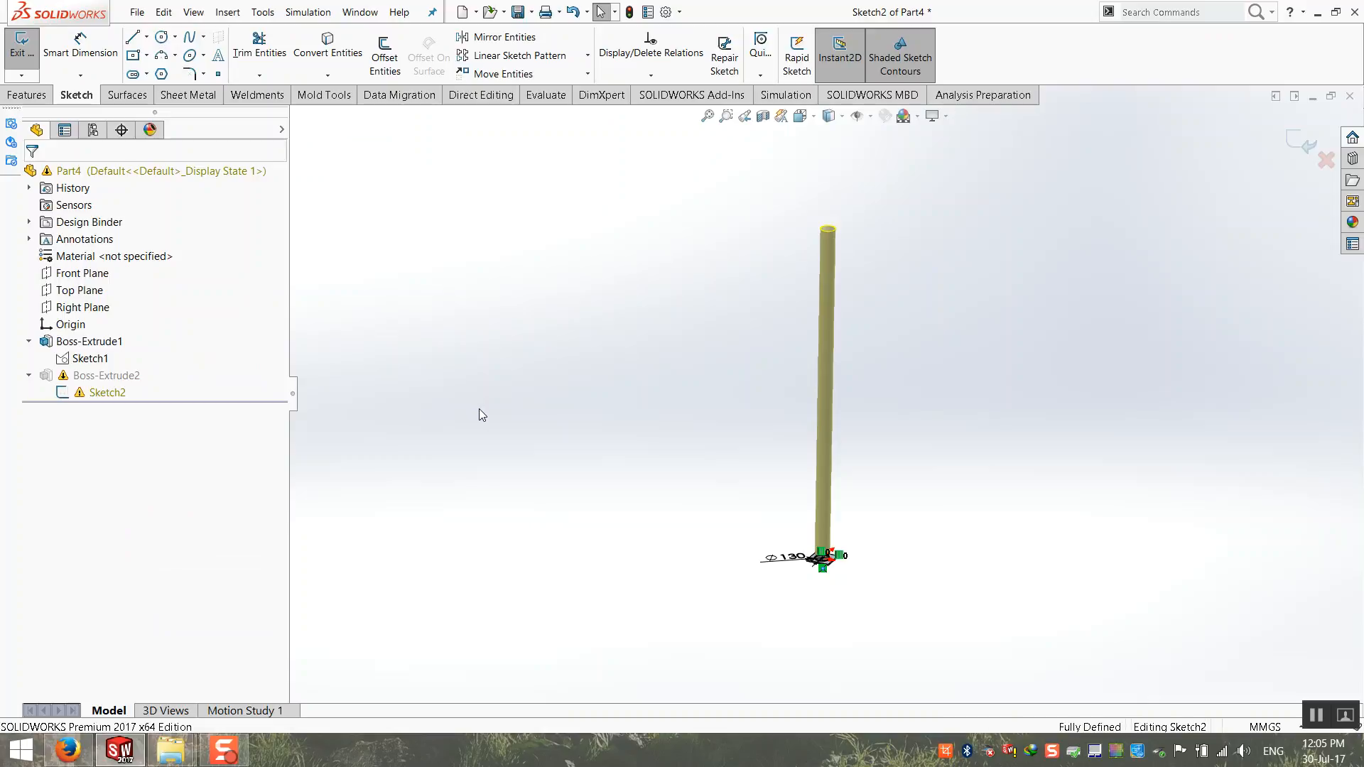
key("ctrl+8")
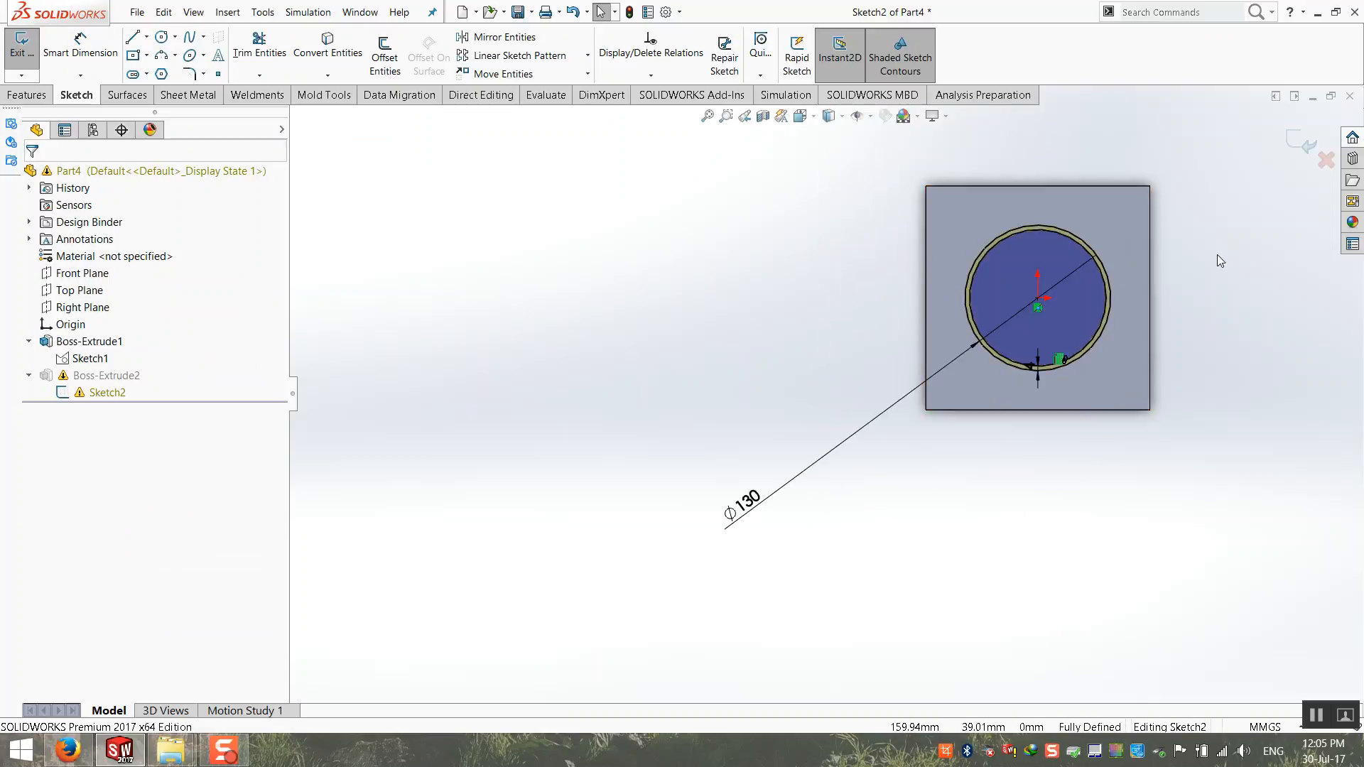
left_click(1301, 141)
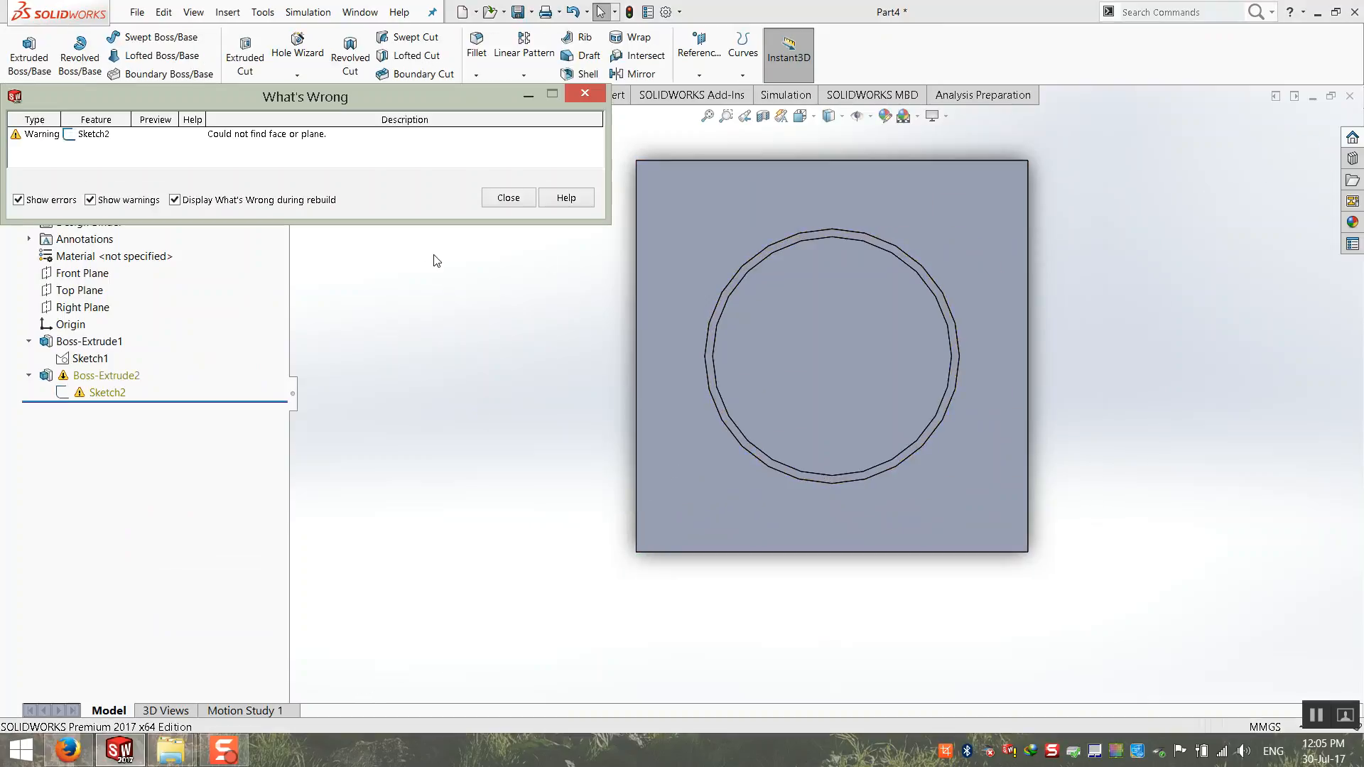
left_click(495, 205)
Step: Reopen the ring sketch, delete the circle centre's coincident relation and place the centre back on the origin
left_click(92, 395)
right_click(92, 395)
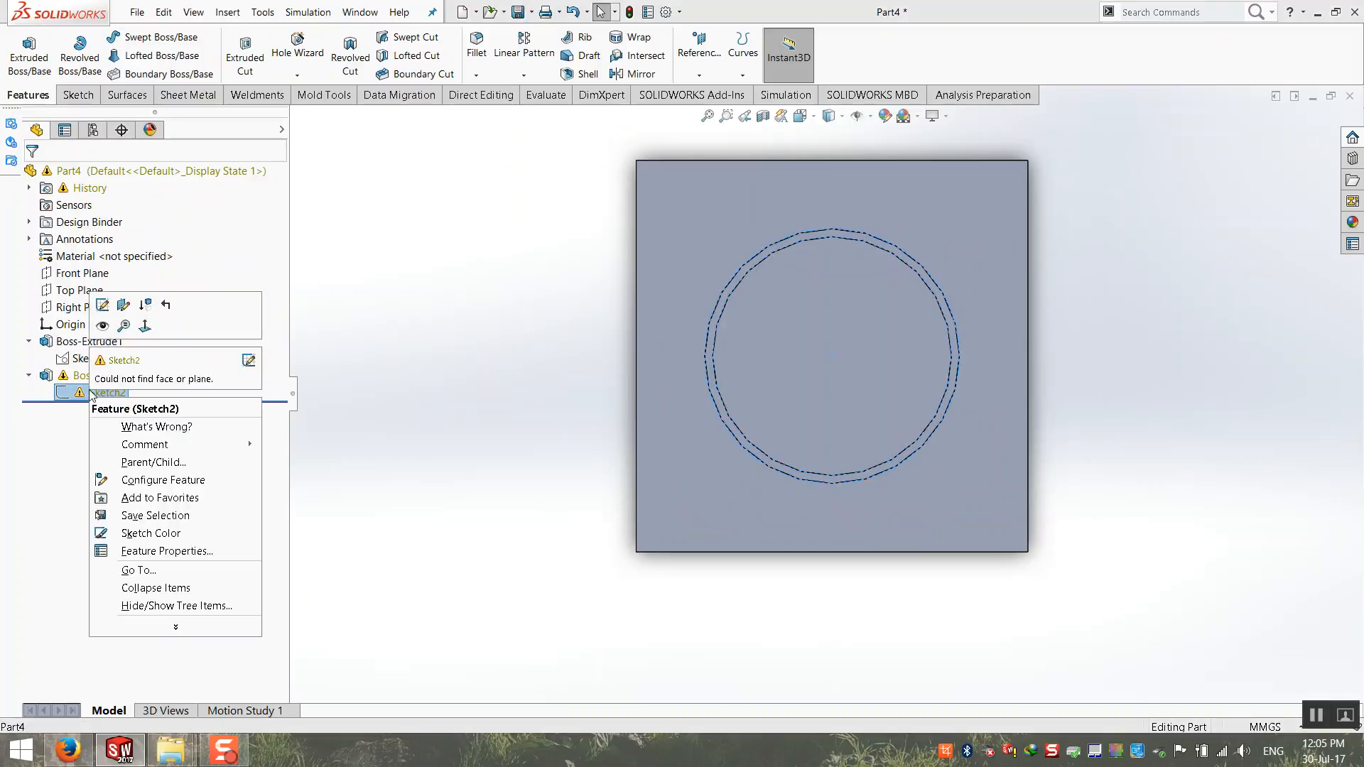
left_click(103, 305)
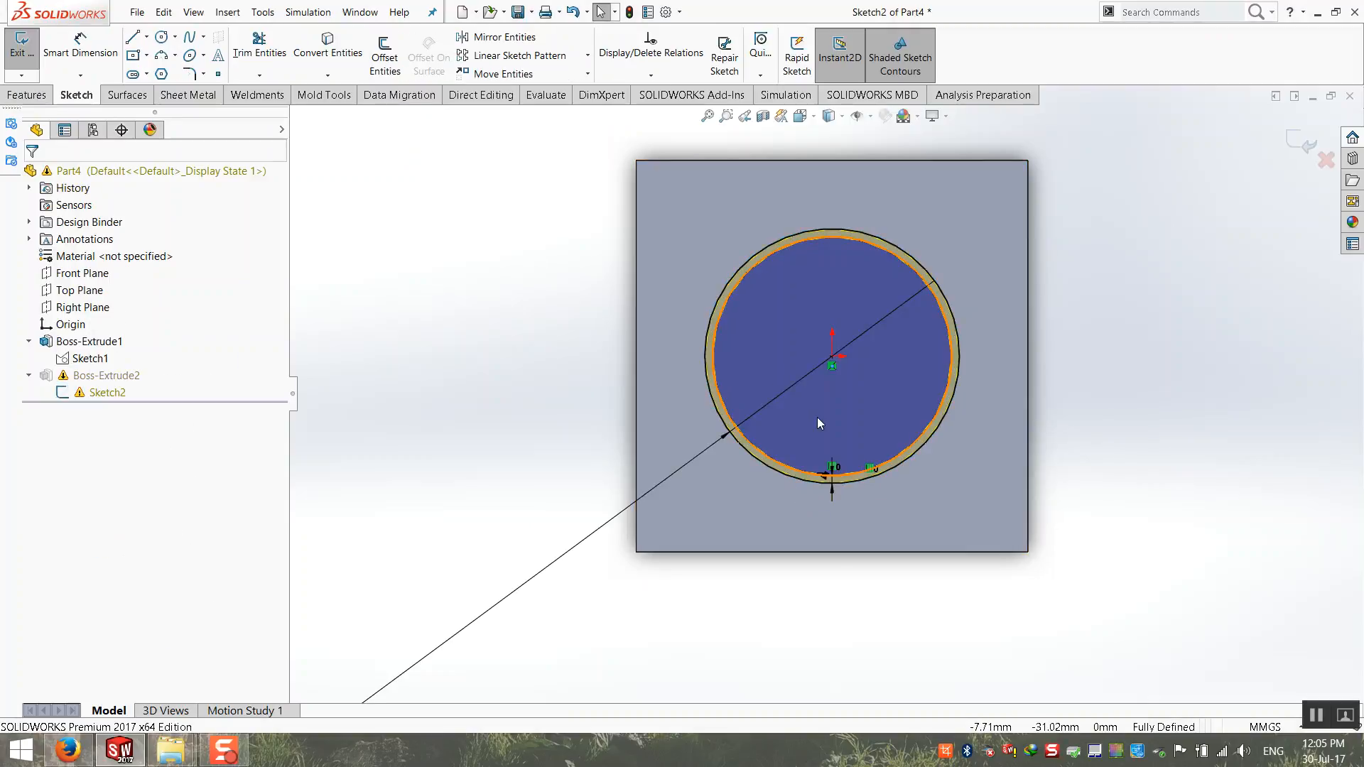
scroll(587, 469, "up", 5)
scroll(831, 365, "down", 5)
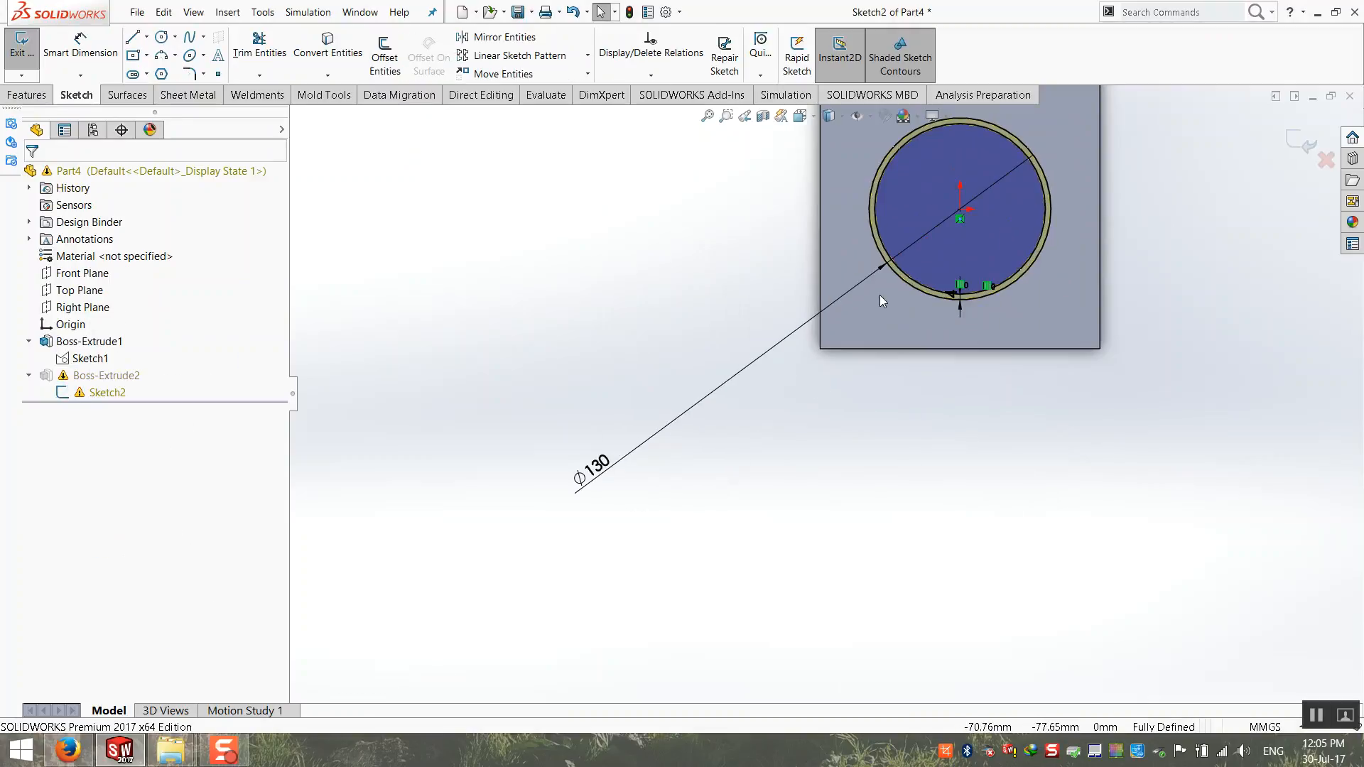
left_click(919, 292)
scroll(915, 270, "up", 5)
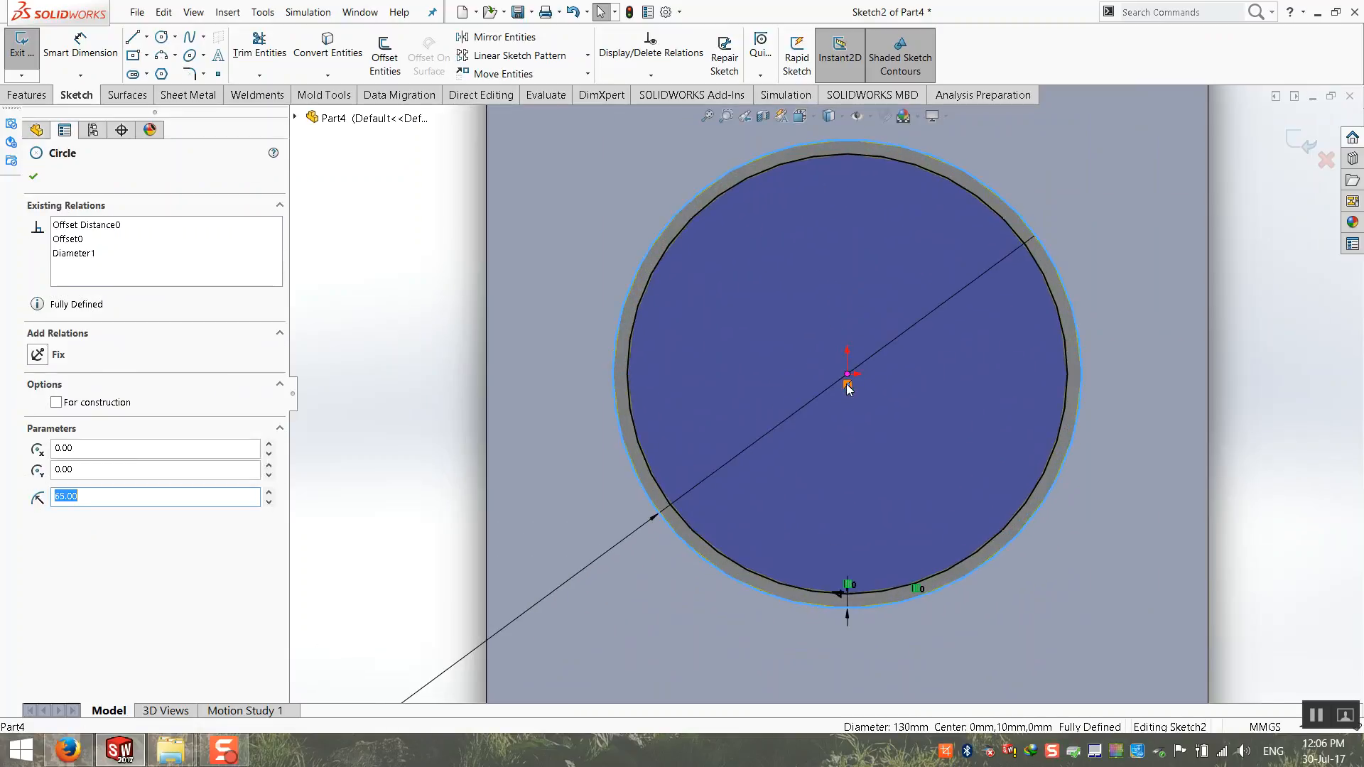
left_click(846, 385)
key("Delete")
mouse_move(846, 374)
left_mouse_down()
mouse_move(885, 406)
mouse_move(848, 374)
left_mouse_up()
scroll(848, 398, "down", 4)
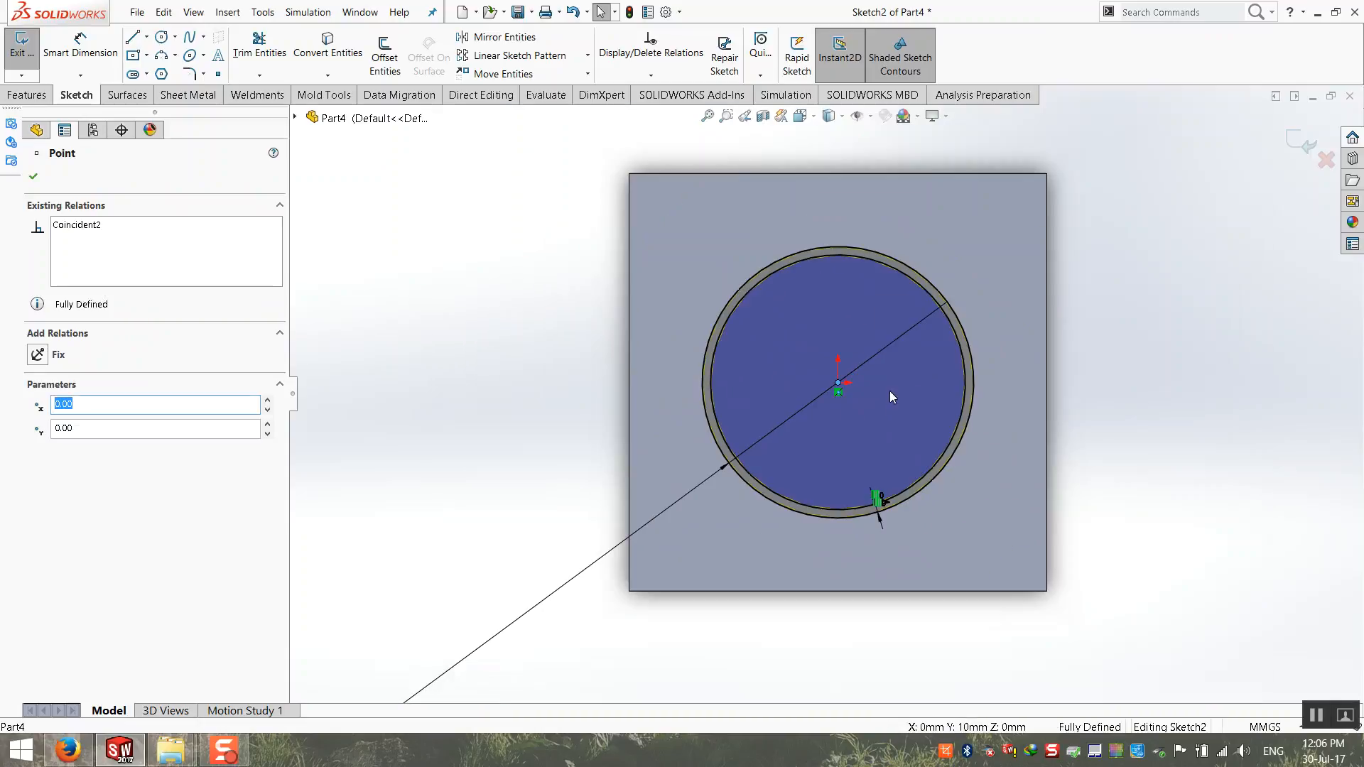
Step: Exit the ring sketch and delete the tube's extrusion feature while keeping its sketch, dismissing the rebuild reports
left_click(1302, 142)
left_click(509, 197)
left_click(122, 379)
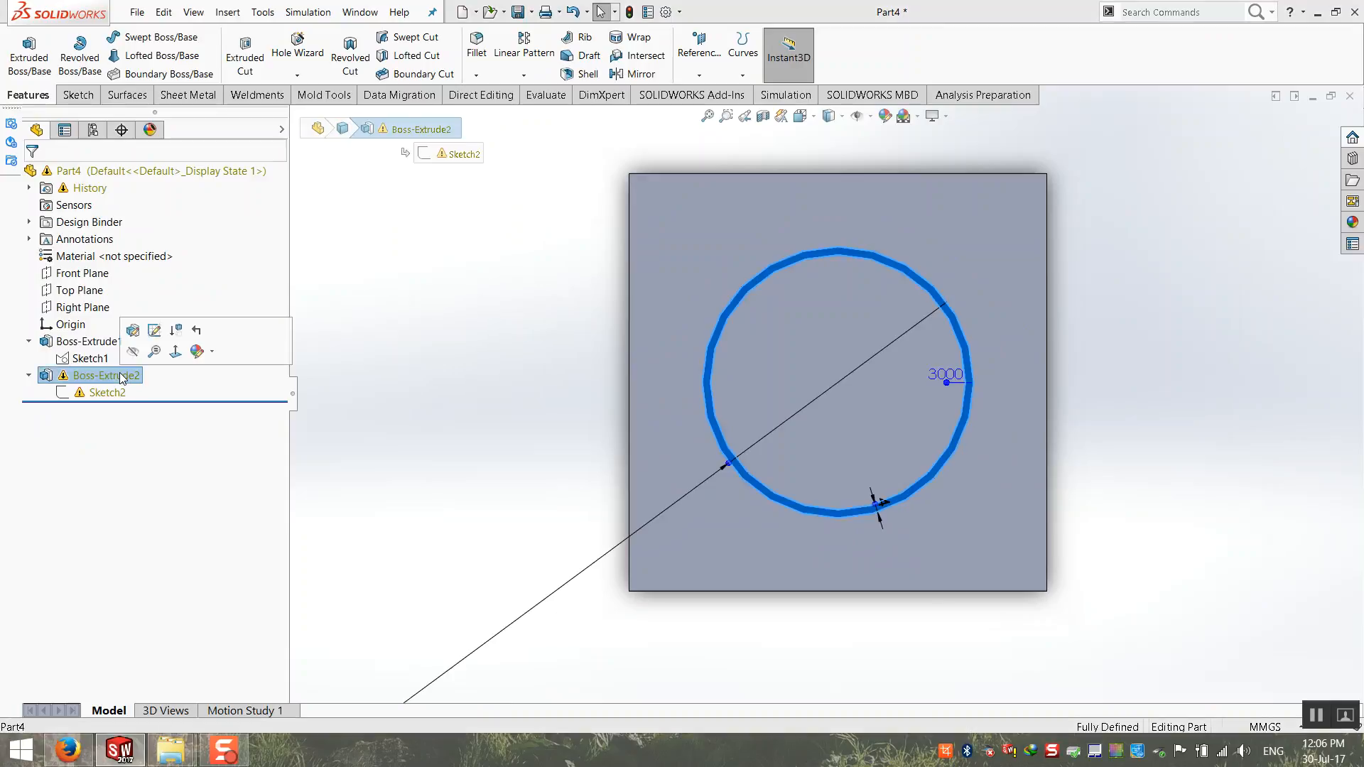
key("Delete")
key("Return")
left_click(508, 198)
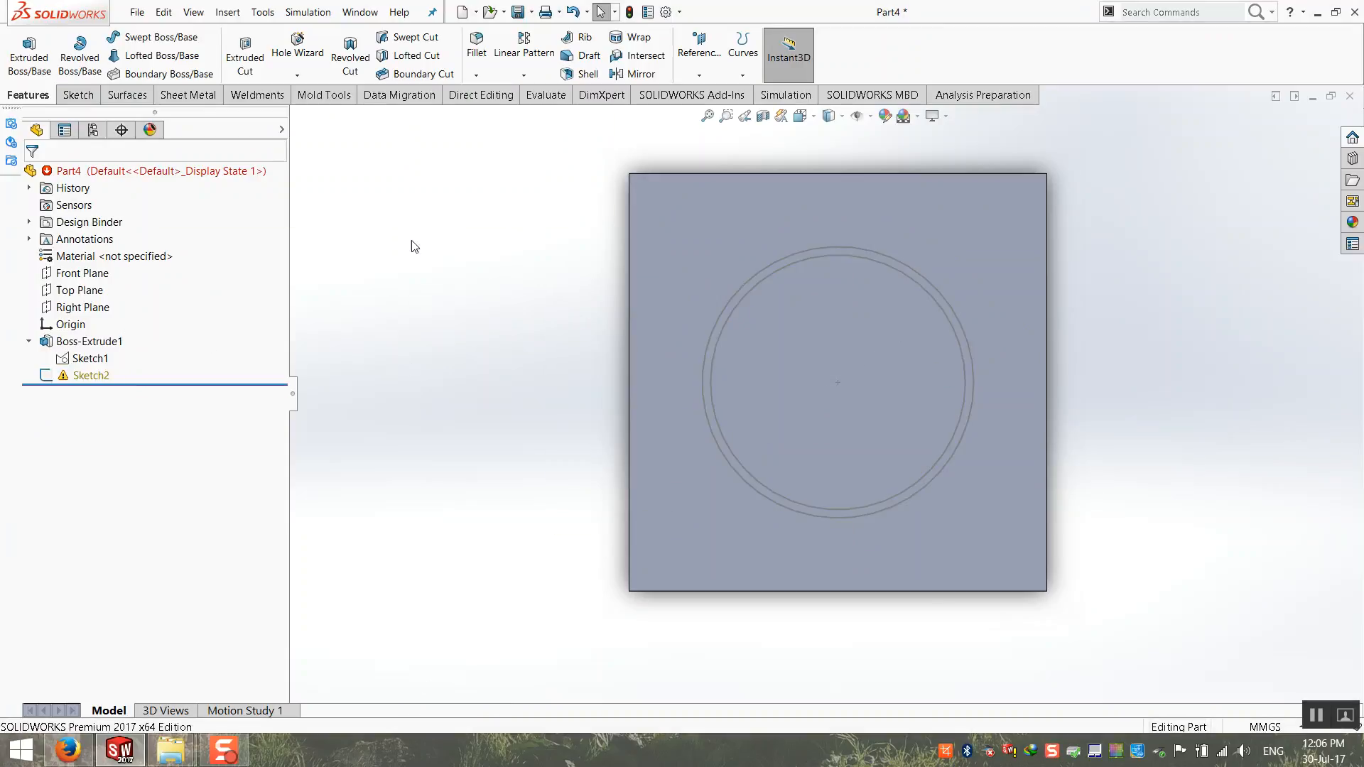
Step: Reassign the ring sketch's missing plane to the top face of the base plate
right_click(95, 375)
left_click(125, 282)
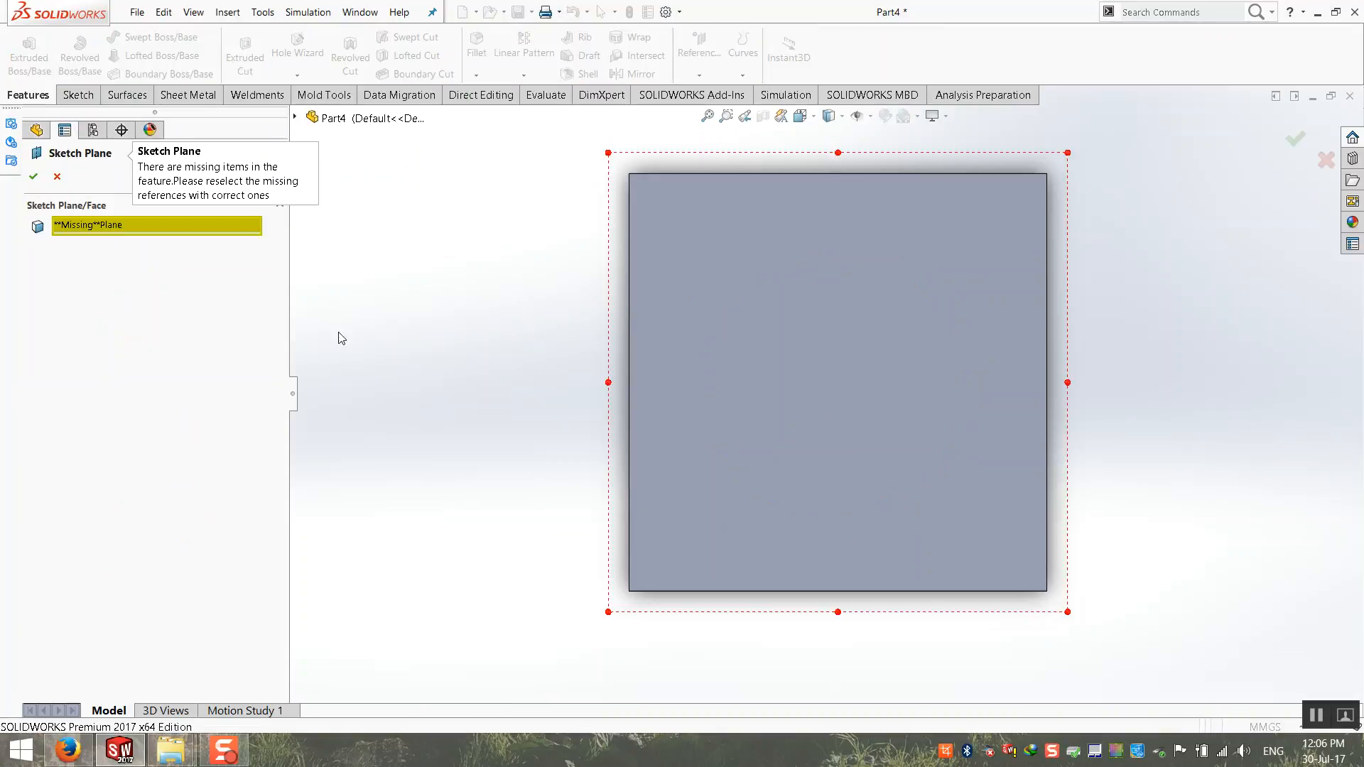
left_click(770, 246)
left_click(33, 177)
left_click(544, 400)
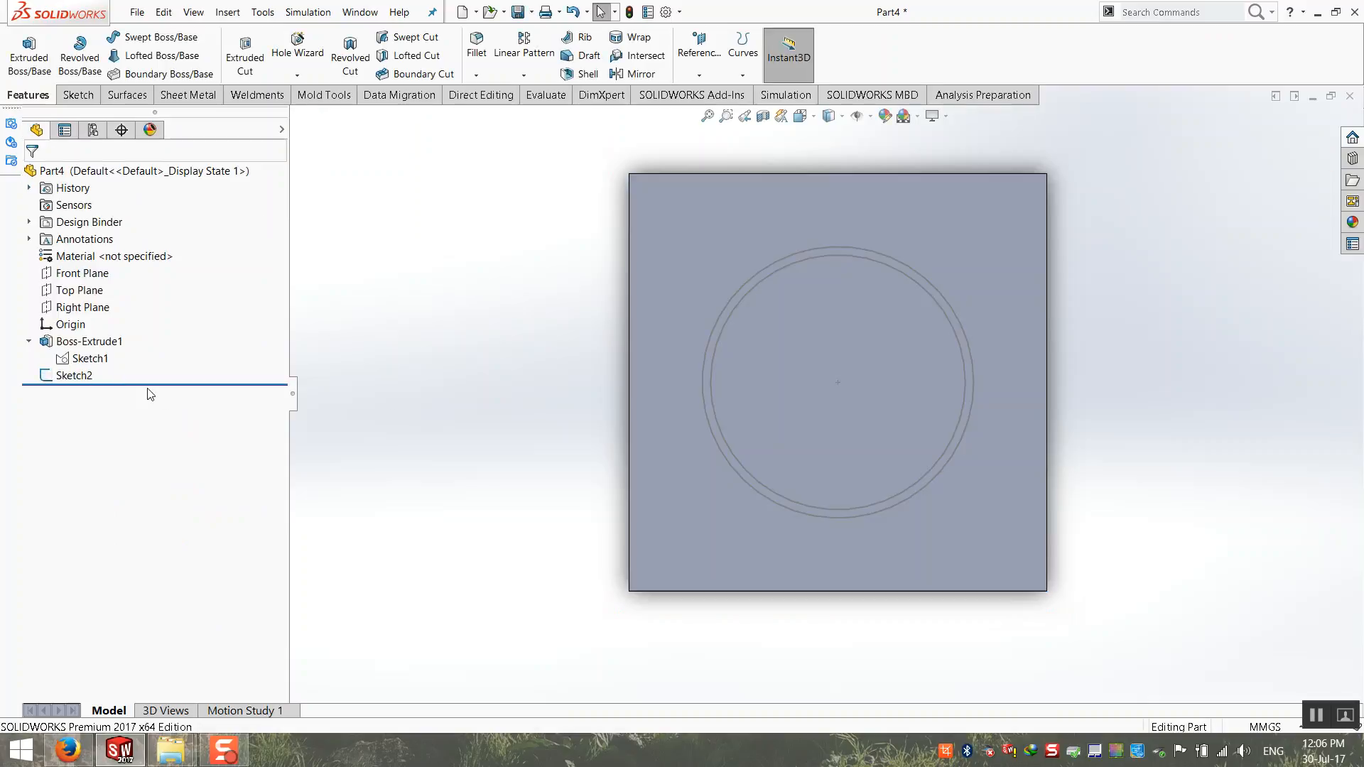
Step: Extrude the repaired ring sketch 3000 mm to rebuild the tube on the base plate
left_click(71, 376)
scroll(765, 423, "up", 3)
middle_click_drag(765, 422, 710, 171)
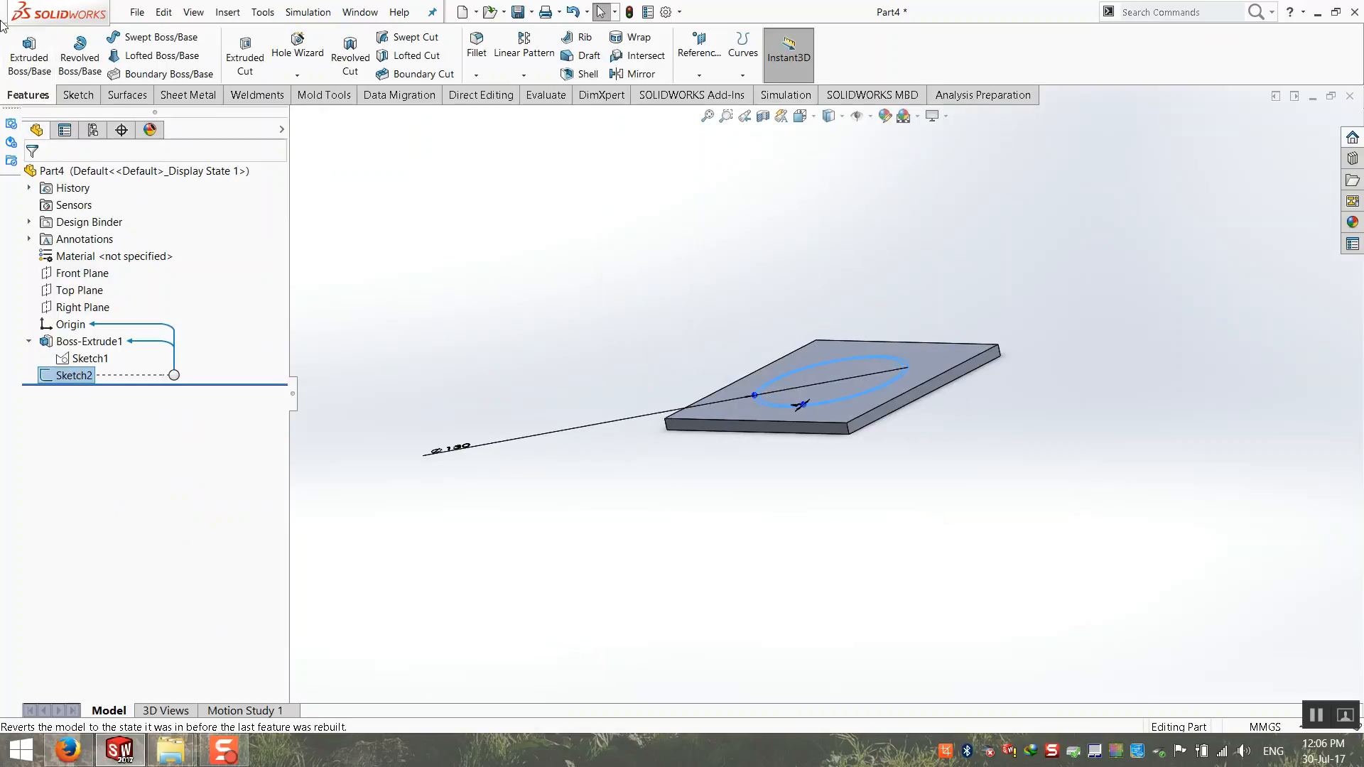
left_click(29, 54)
type("3000")
key("Return")
key("Return")
Step: Show the base plate's sketch so that its second square and centreline can be referenced
mouse_move(717, 403)
middle_mouse_down()
mouse_move(603, 415)
mouse_move(596, 463)
mouse_move(753, 270)
middle_mouse_up()
right_click(83, 356)
left_click(86, 340)
mouse_move(500, 403)
middle_mouse_down()
mouse_move(572, 420)
mouse_move(509, 418)
middle_mouse_up()
Step: Try a reference plane parallel to the Right Plane through the centreline's endpoint, and delete it
left_click(693, 57)
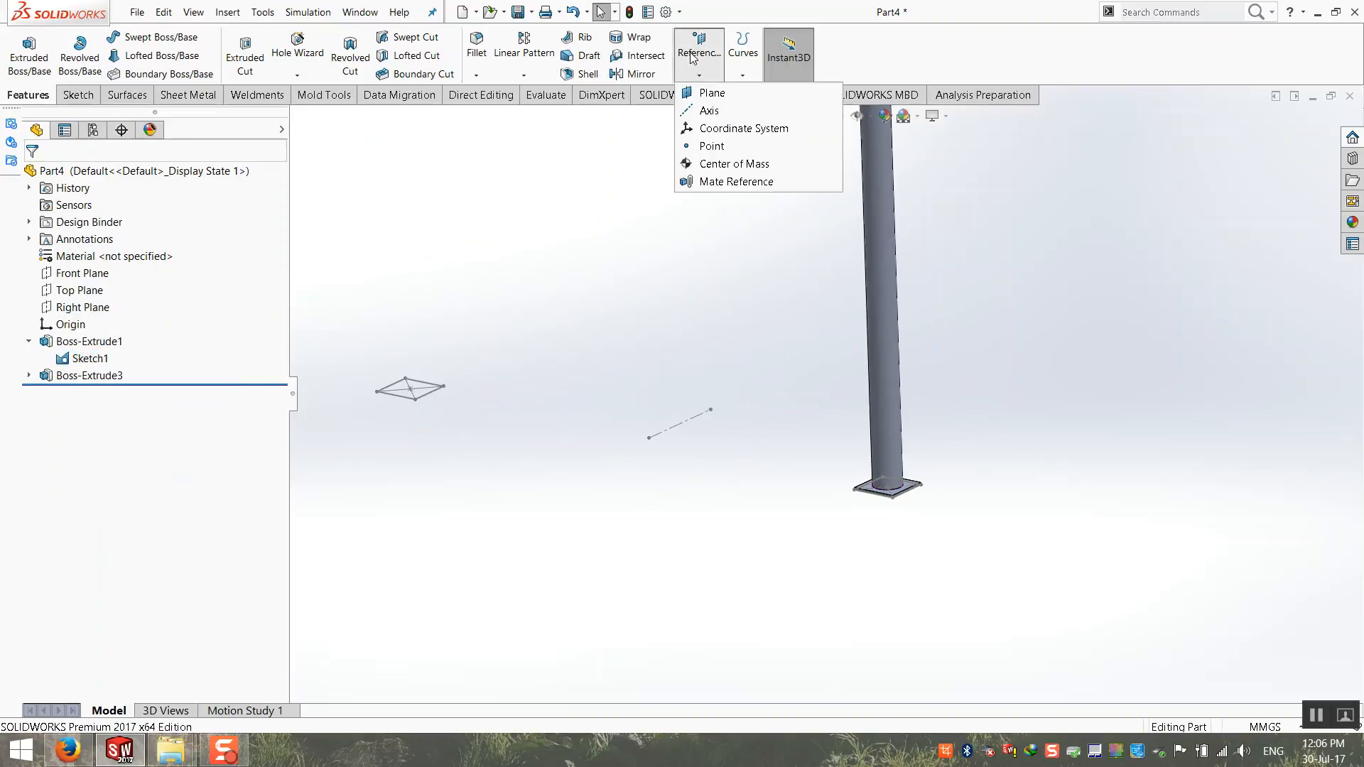
left_click(711, 93)
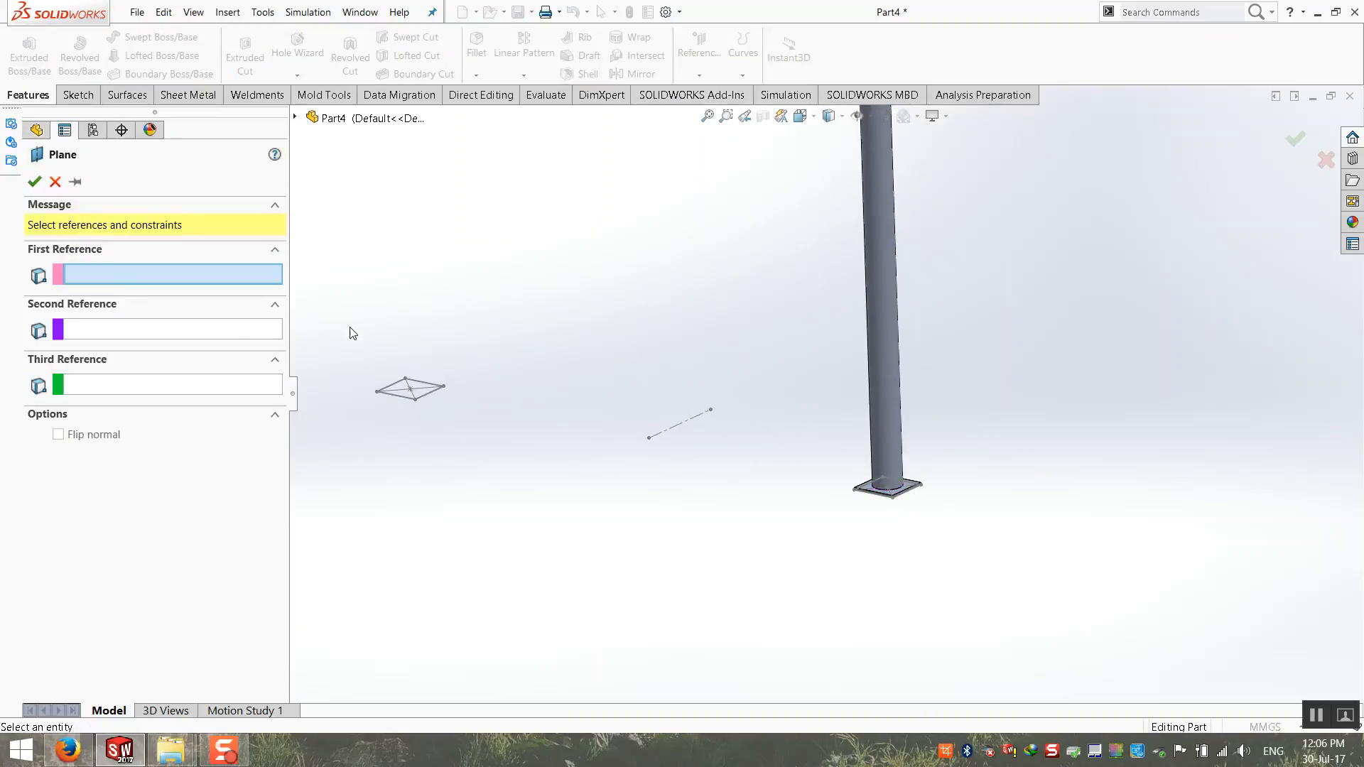
left_click(295, 117)
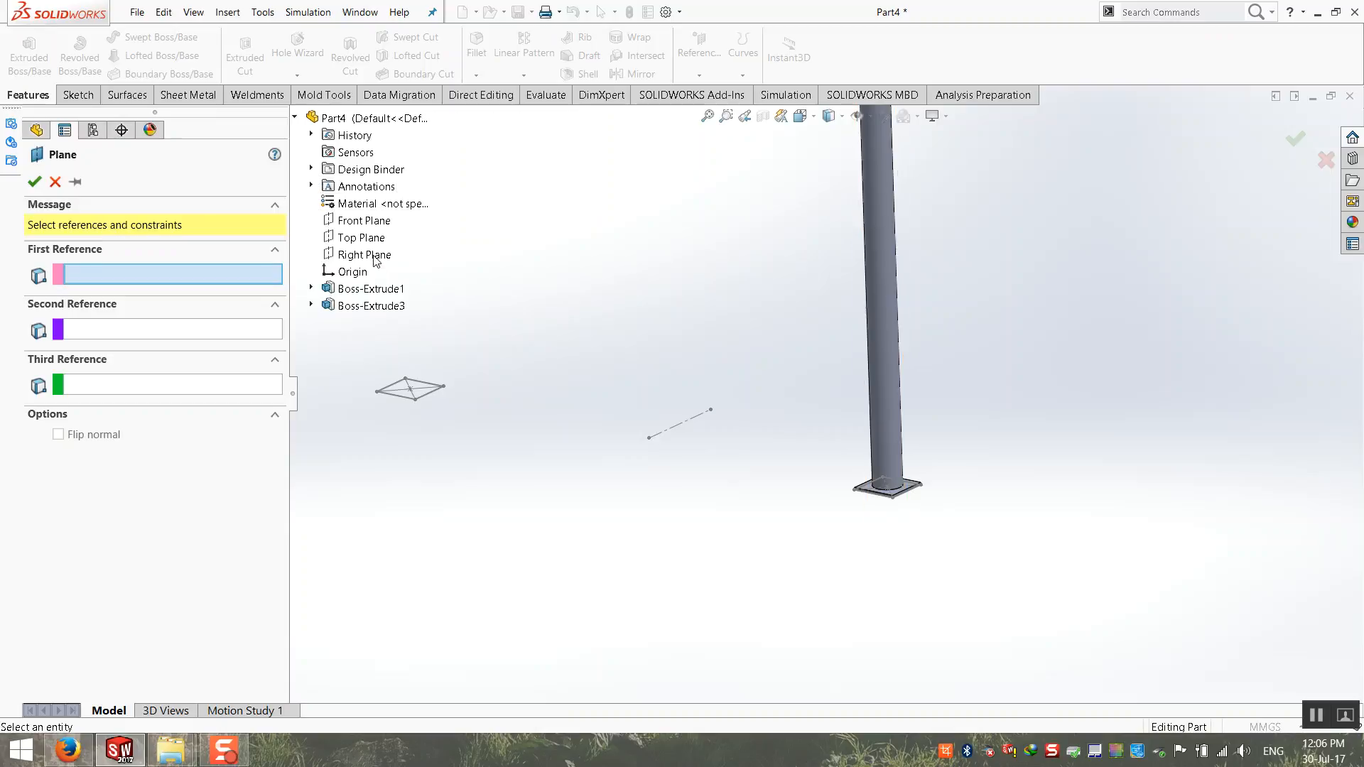
left_click(365, 254)
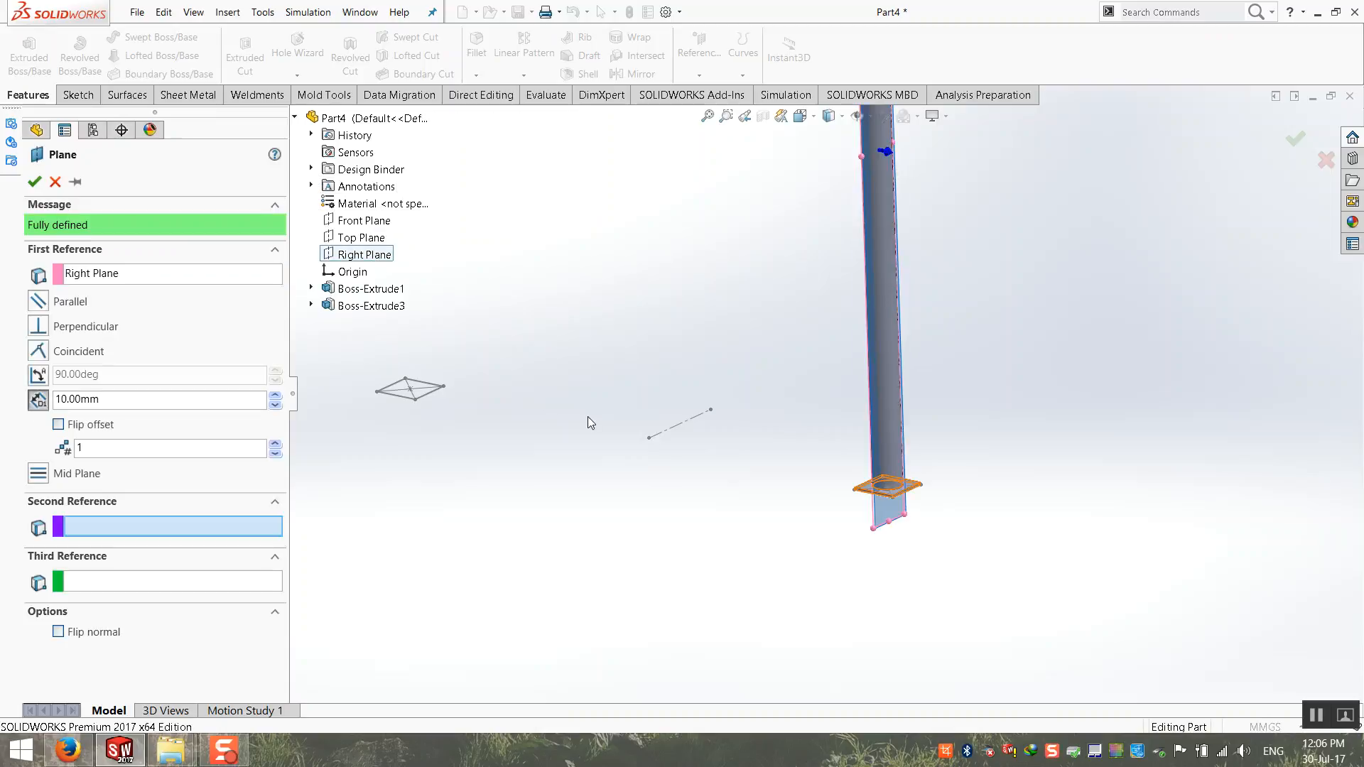
left_click(649, 439)
left_click(34, 183)
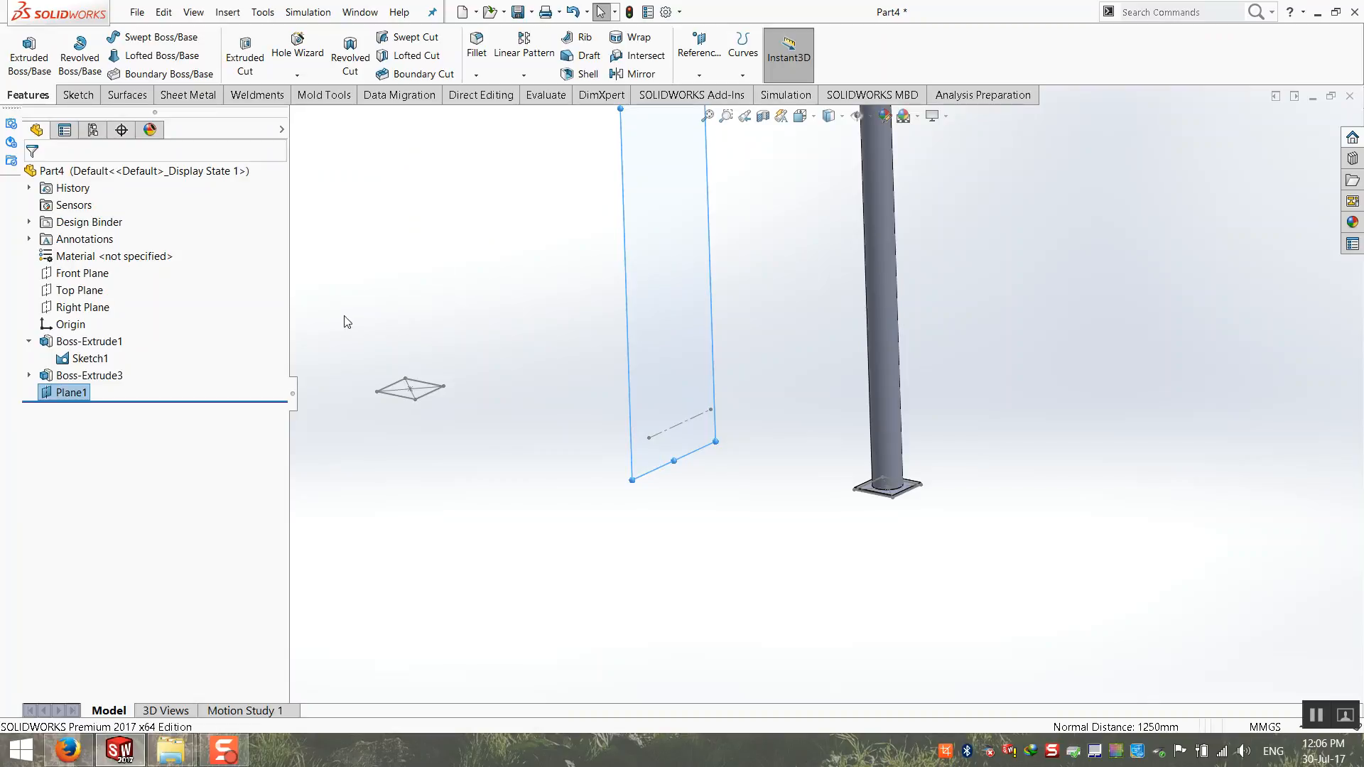
key("Delete")
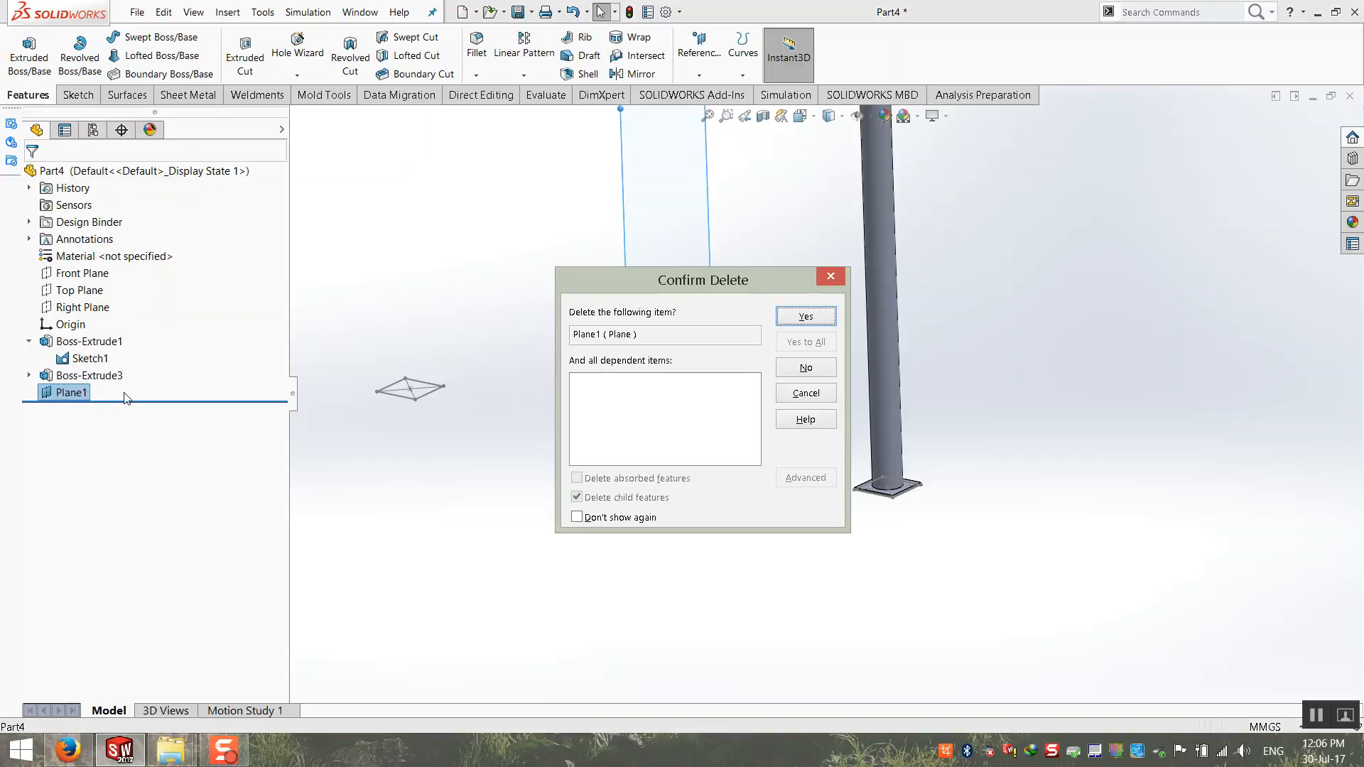
key("Return")
Step: Create a reference plane parallel to the Right Plane and coincident with the endpoint of the sketch centreline
left_click(699, 74)
left_click(710, 95)
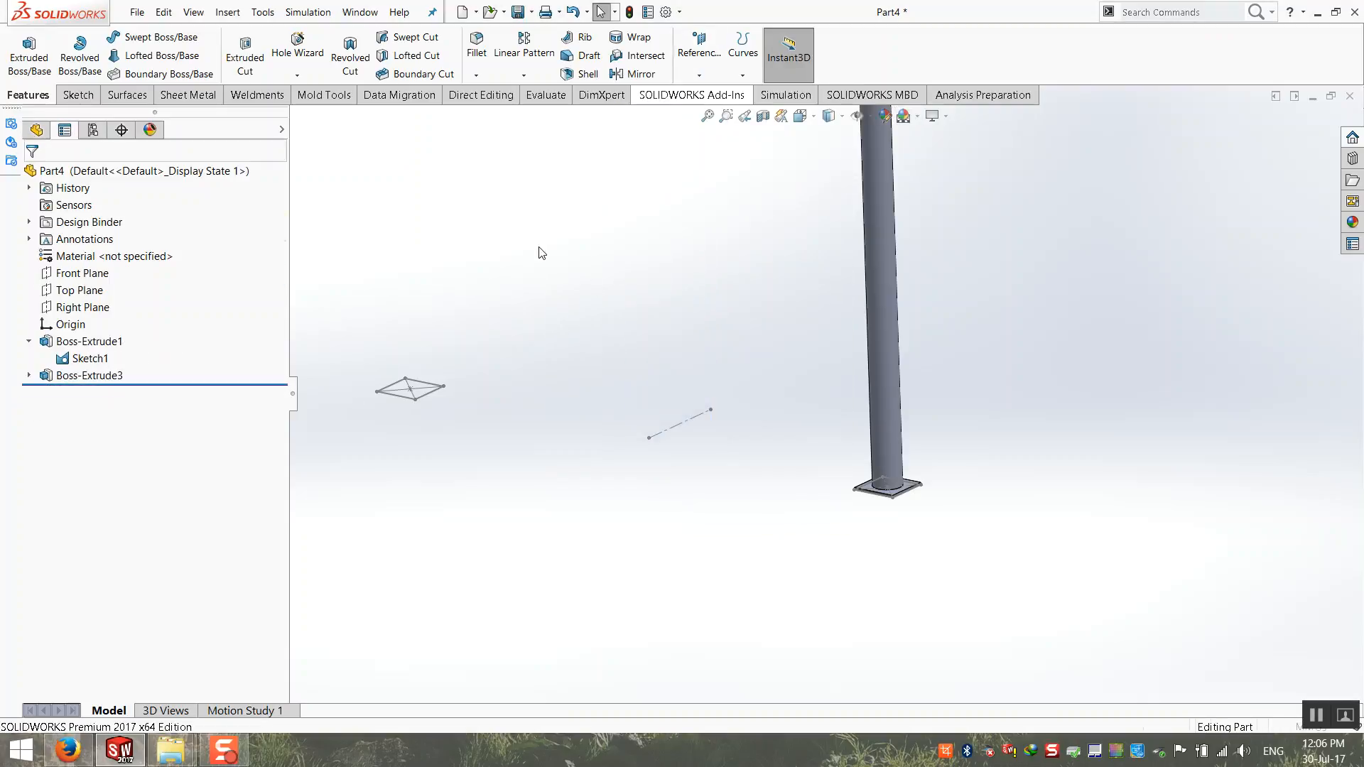
left_click(295, 116)
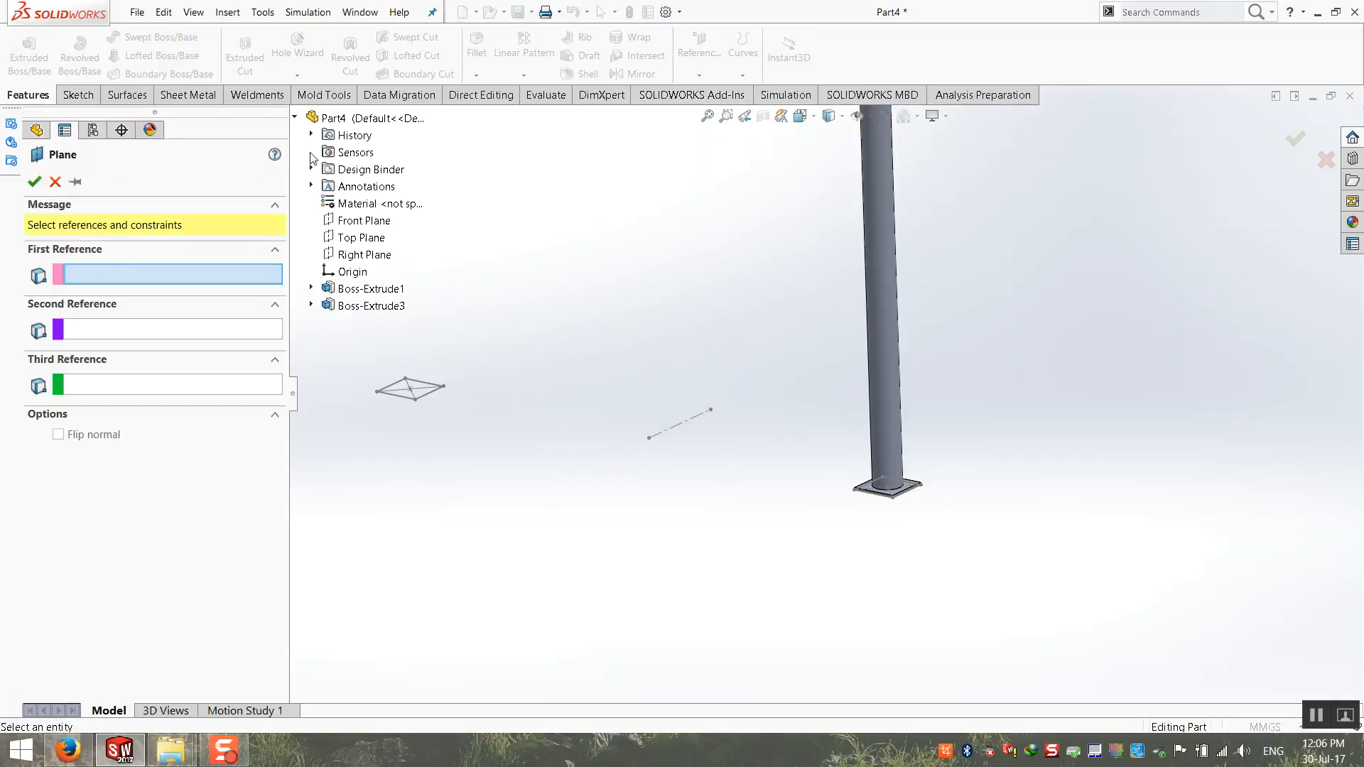
left_click(359, 255)
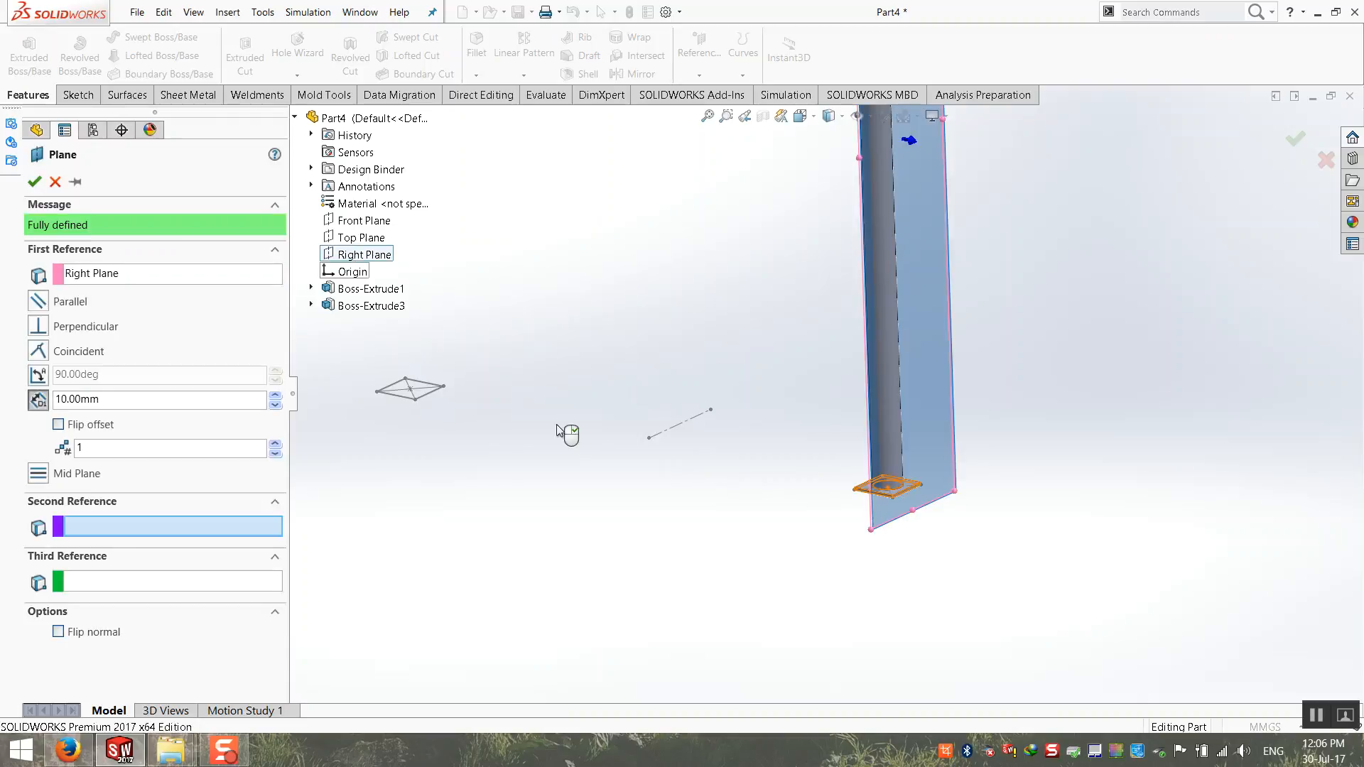
left_click(649, 438)
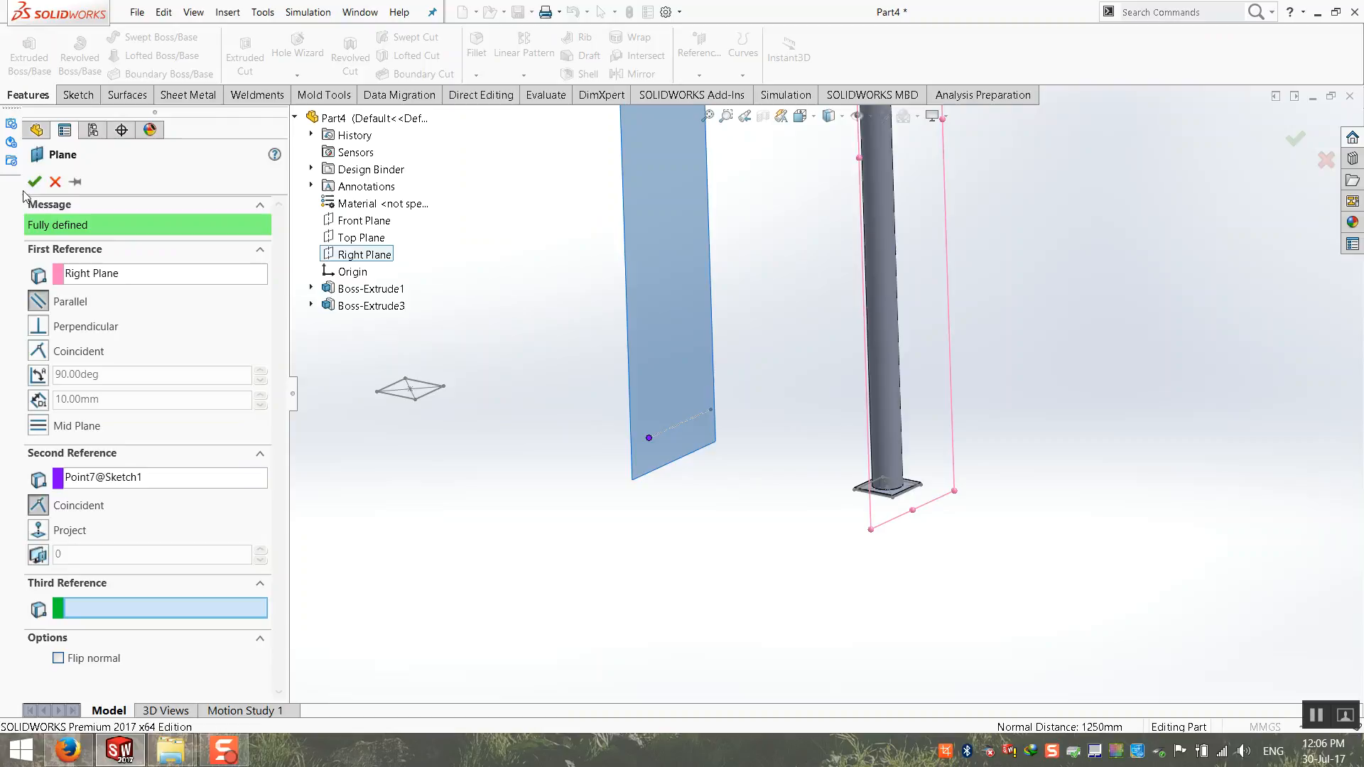
left_click(33, 182)
Step: Set up a body mirror of the tube and base plate about the new reference plane, with Merge solids on
scroll(765, 262, "up", 4)
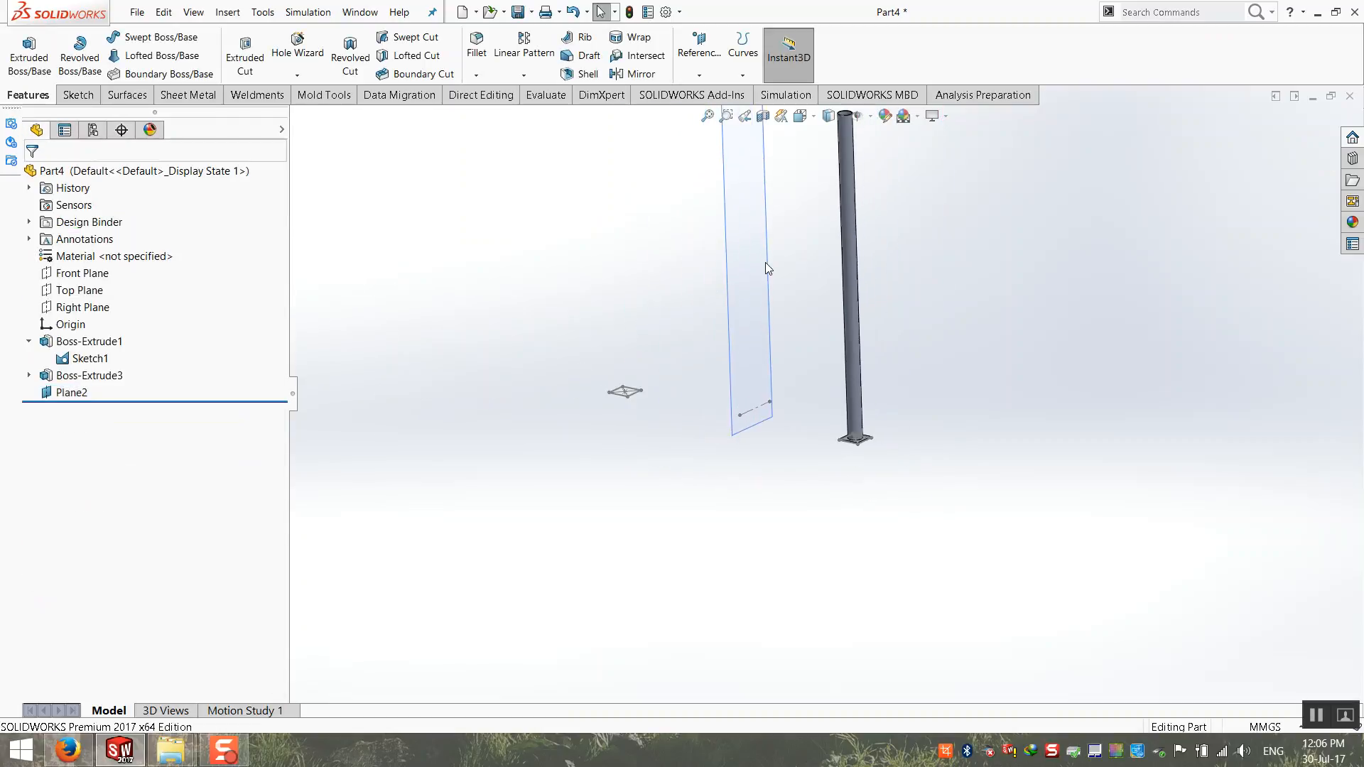
left_click(524, 74)
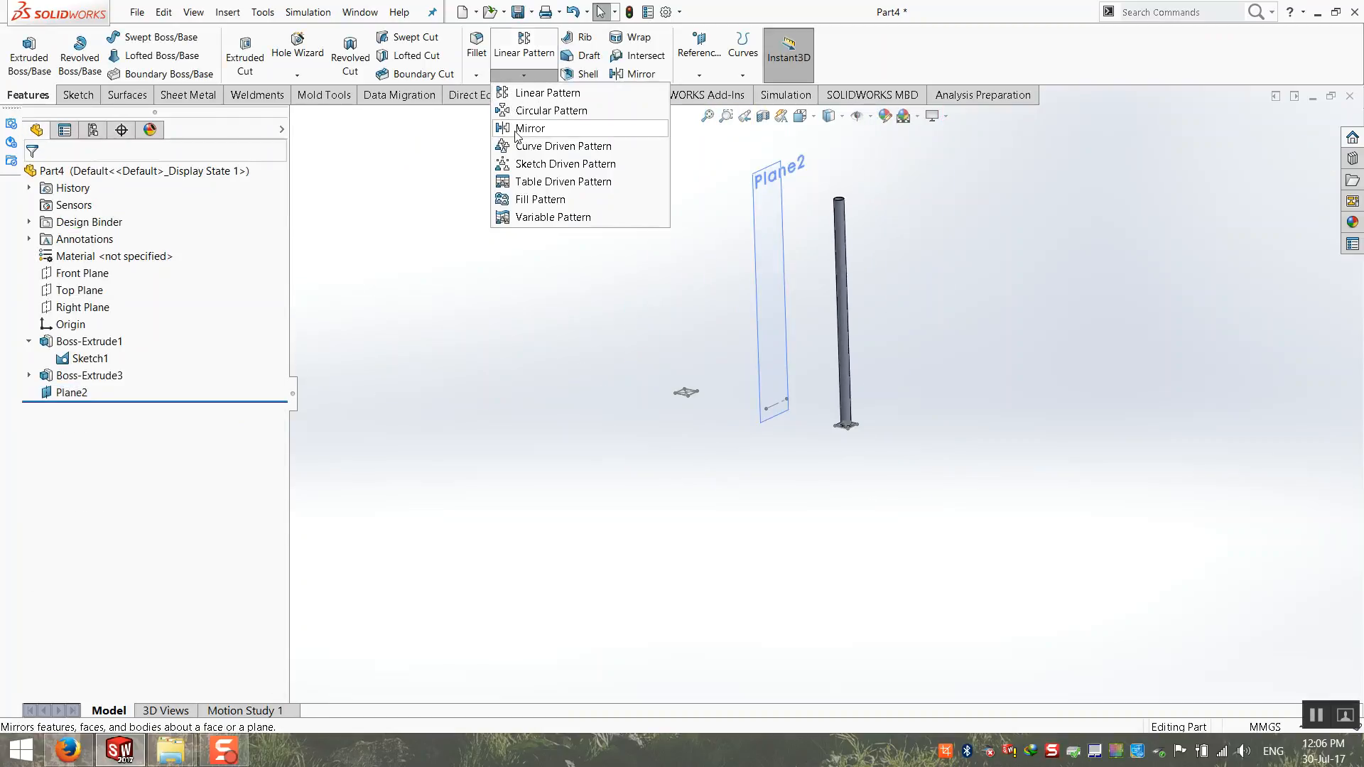
left_click(515, 131)
left_click(768, 322)
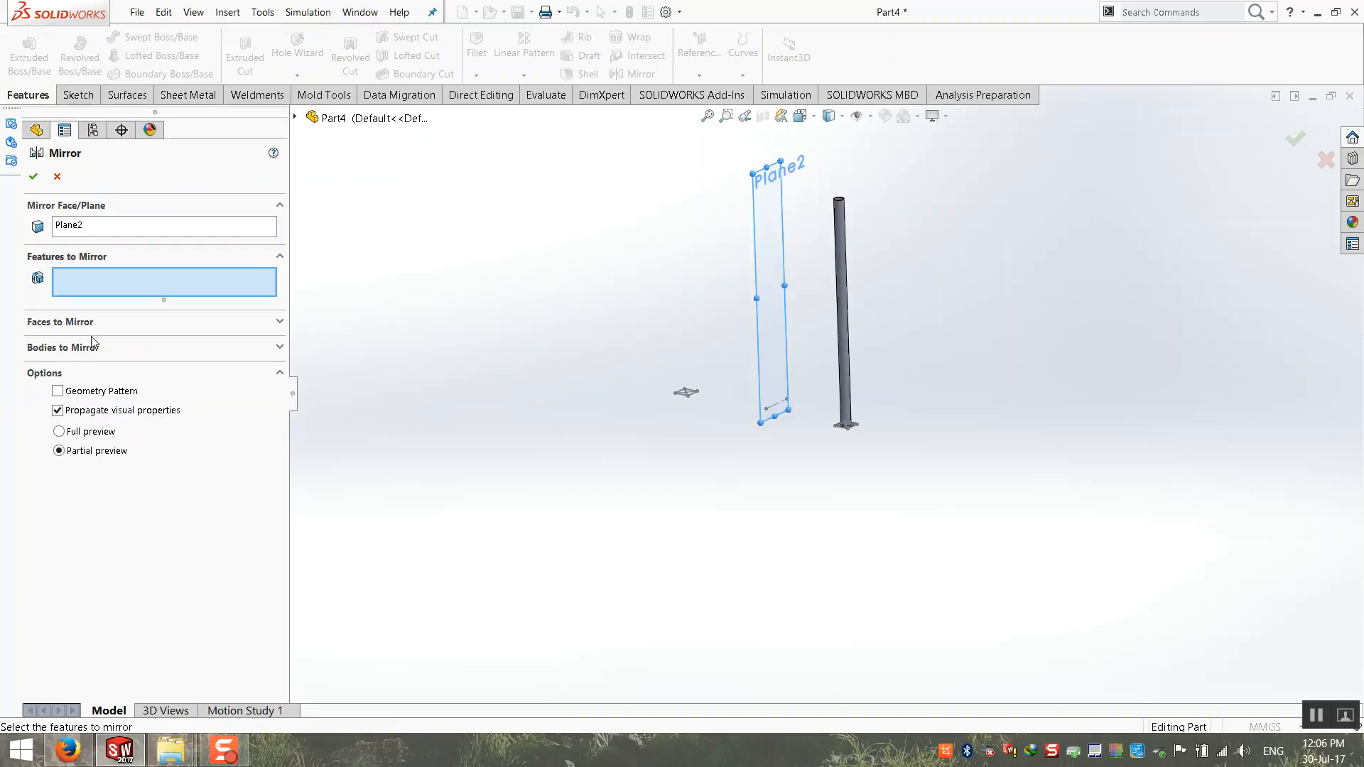
left_click(52, 348)
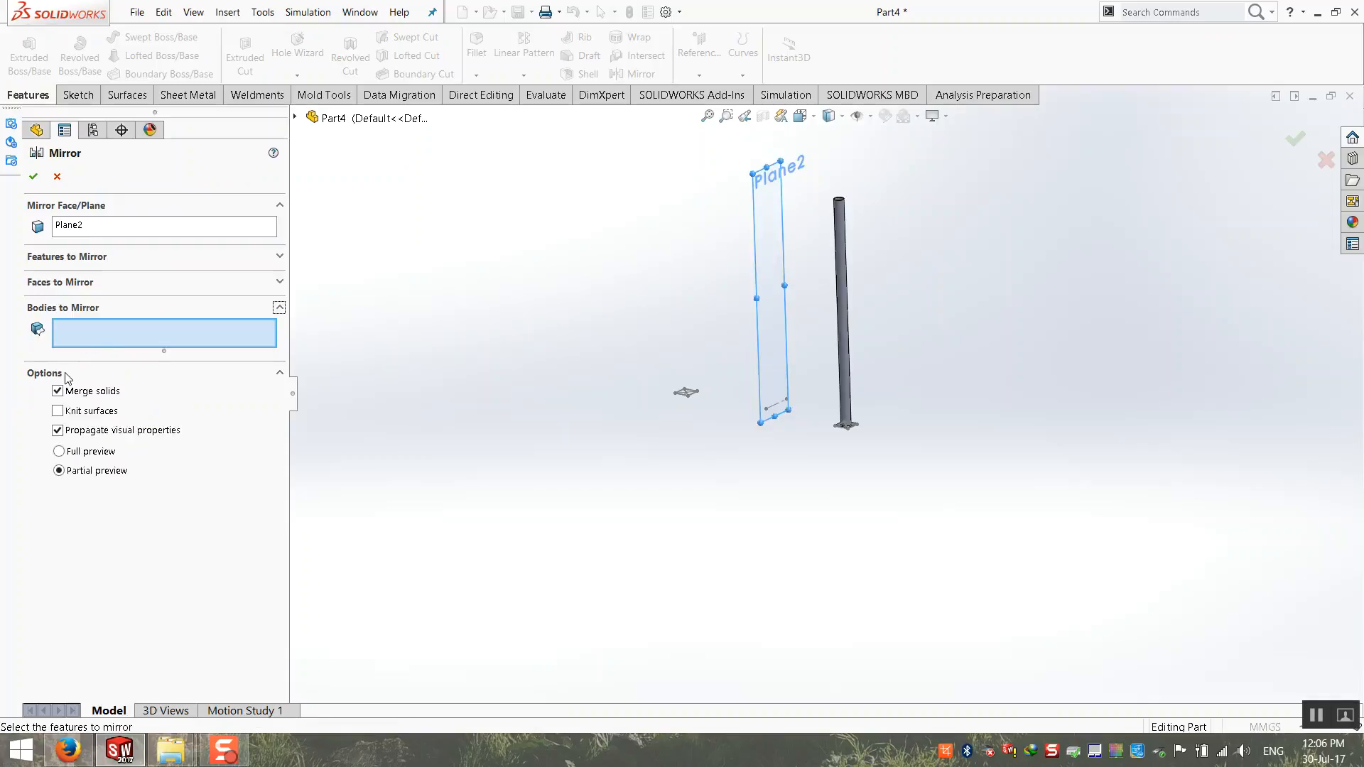
left_click(842, 365)
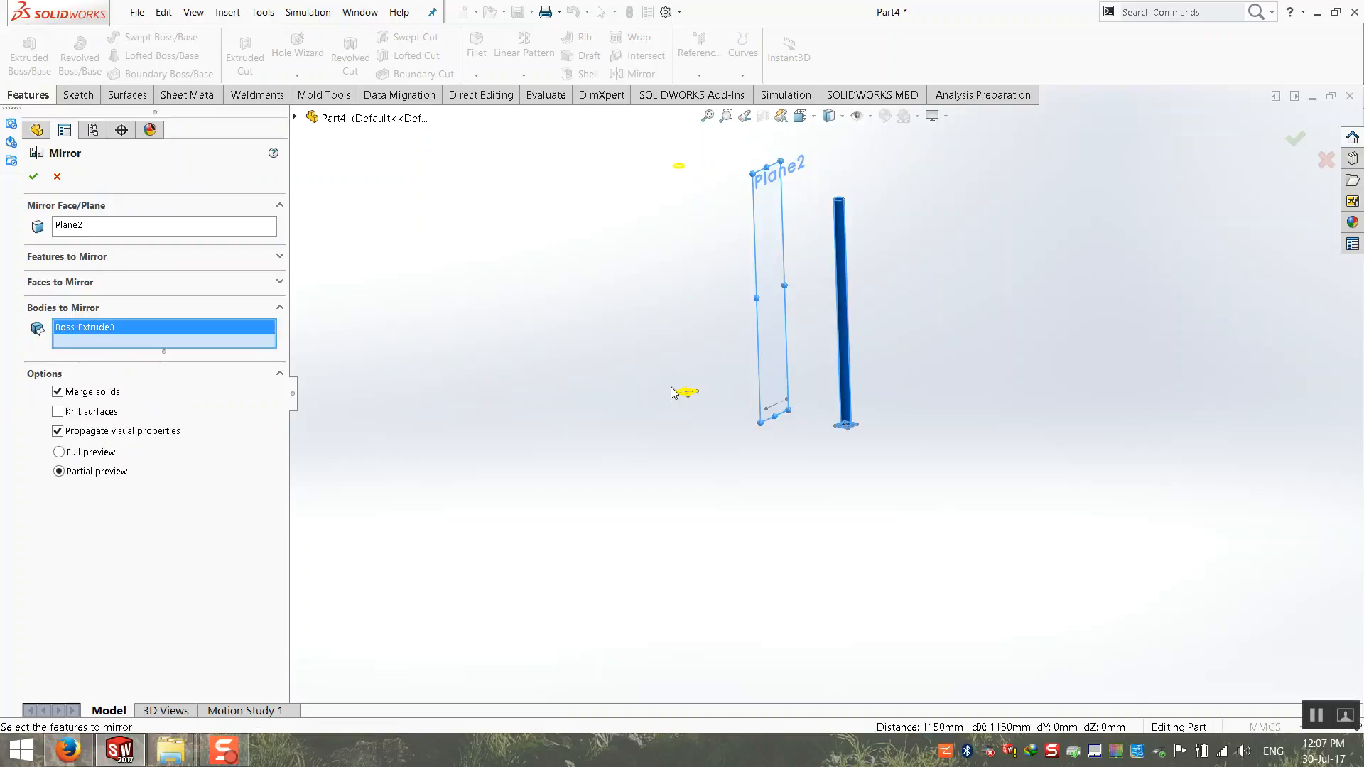
scroll(856, 365, "down", 3)
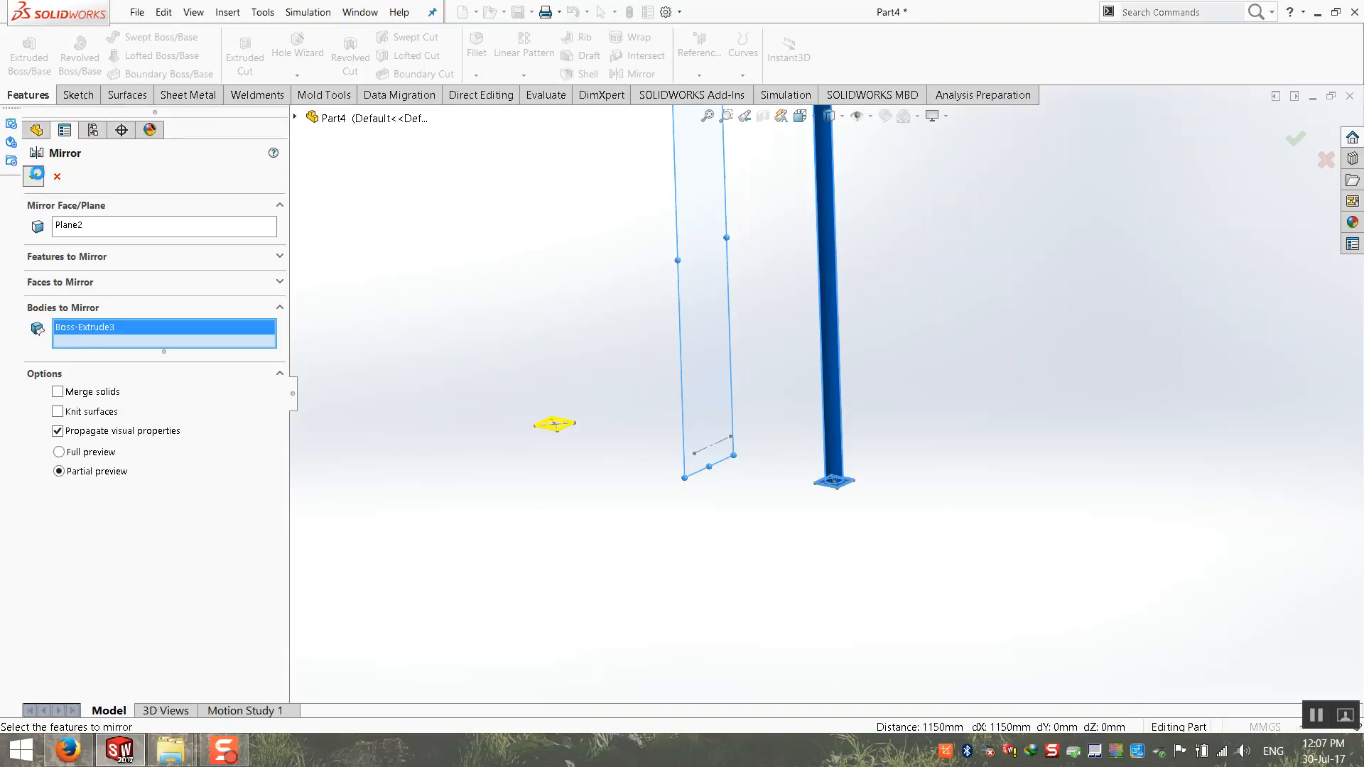
Step: Complete the body mirror of the tube and base plate about the reference plane with Merge solids off
left_click(33, 176)
scroll(470, 398, "up", 2)
middle_click_drag(470, 398, 557, 368)
scroll(736, 245, "down", 2)
middle_click_drag(736, 245, 725, 261)
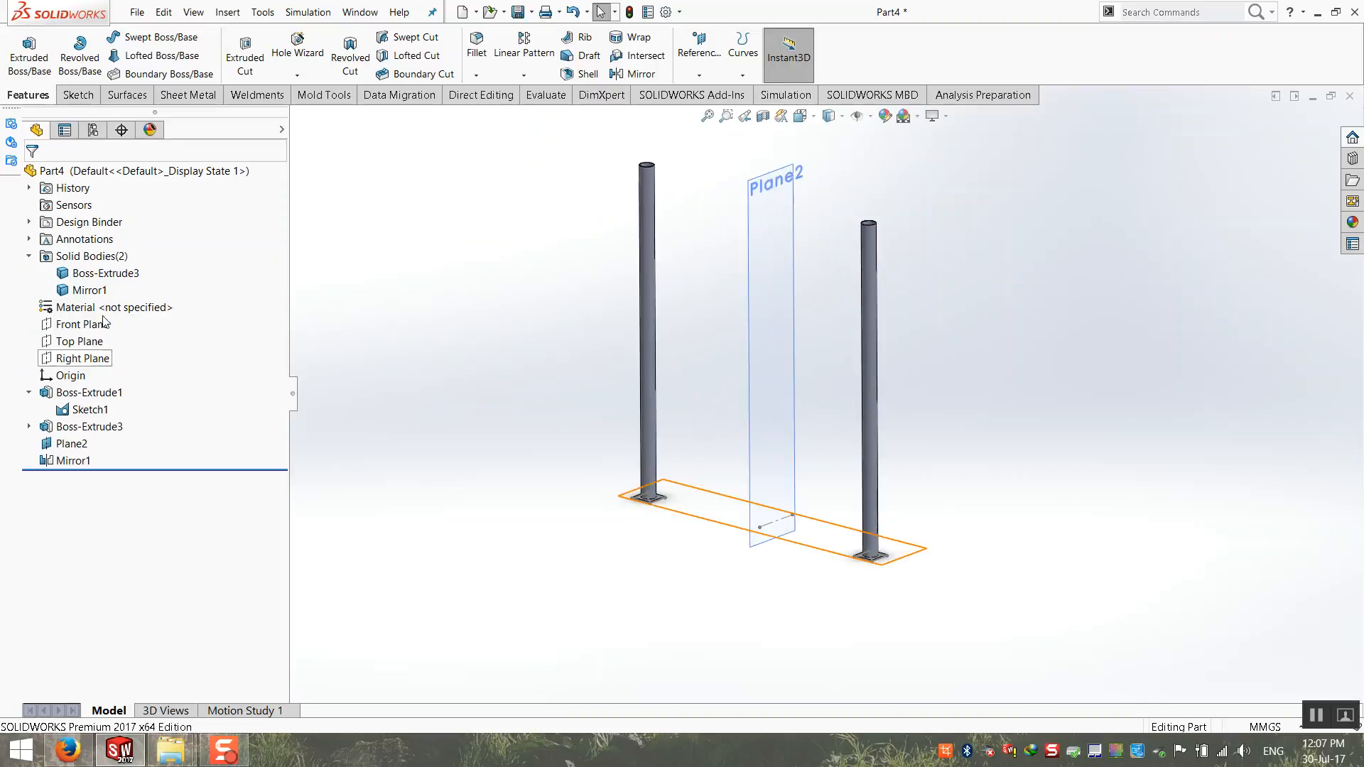
Step: Collapse the solid bodies list and assign the material 1.0037 (S235JR) to the part
right_click(89, 257)
left_click(29, 257)
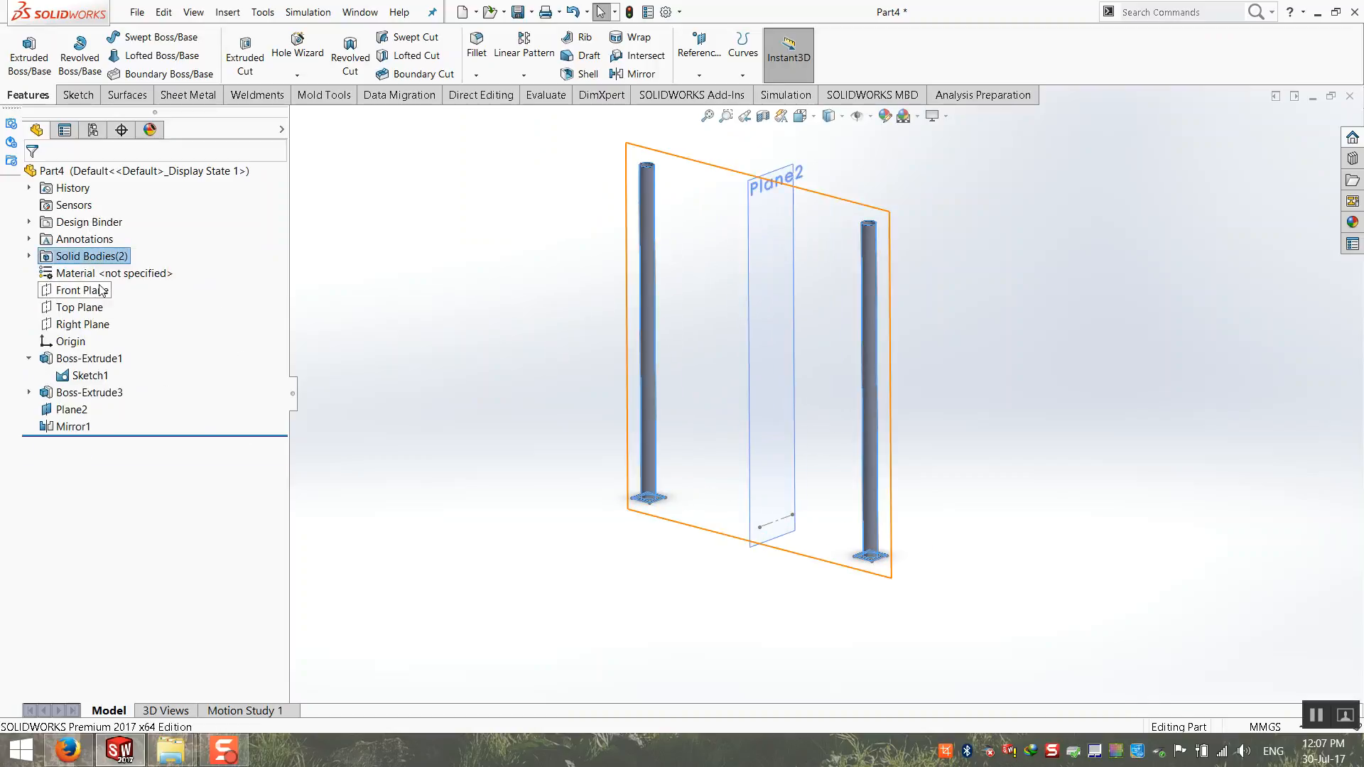
right_click(106, 274)
left_click(215, 517)
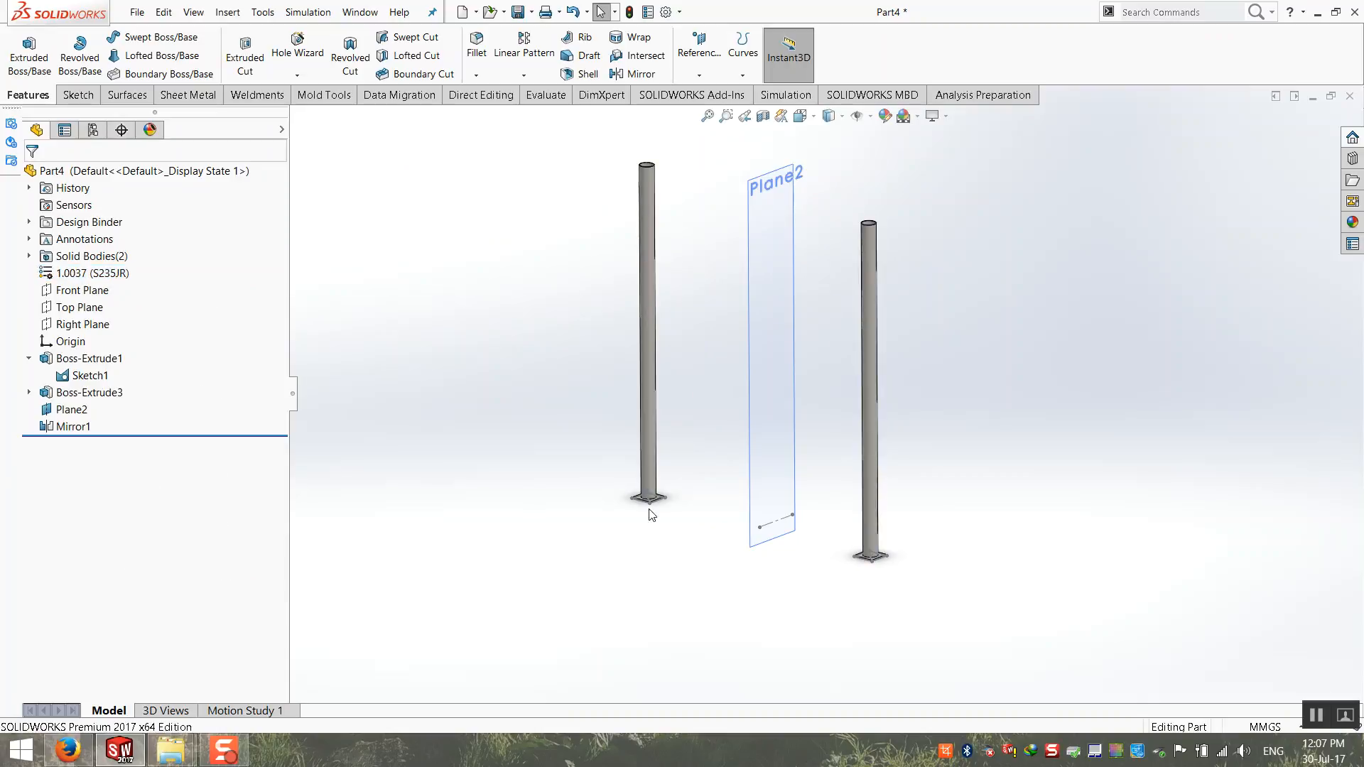
Step: Hide the centreline sketch and the mirror reference plane between the two posts
right_click(786, 518)
left_click(810, 503)
right_click(754, 515)
left_click(808, 491)
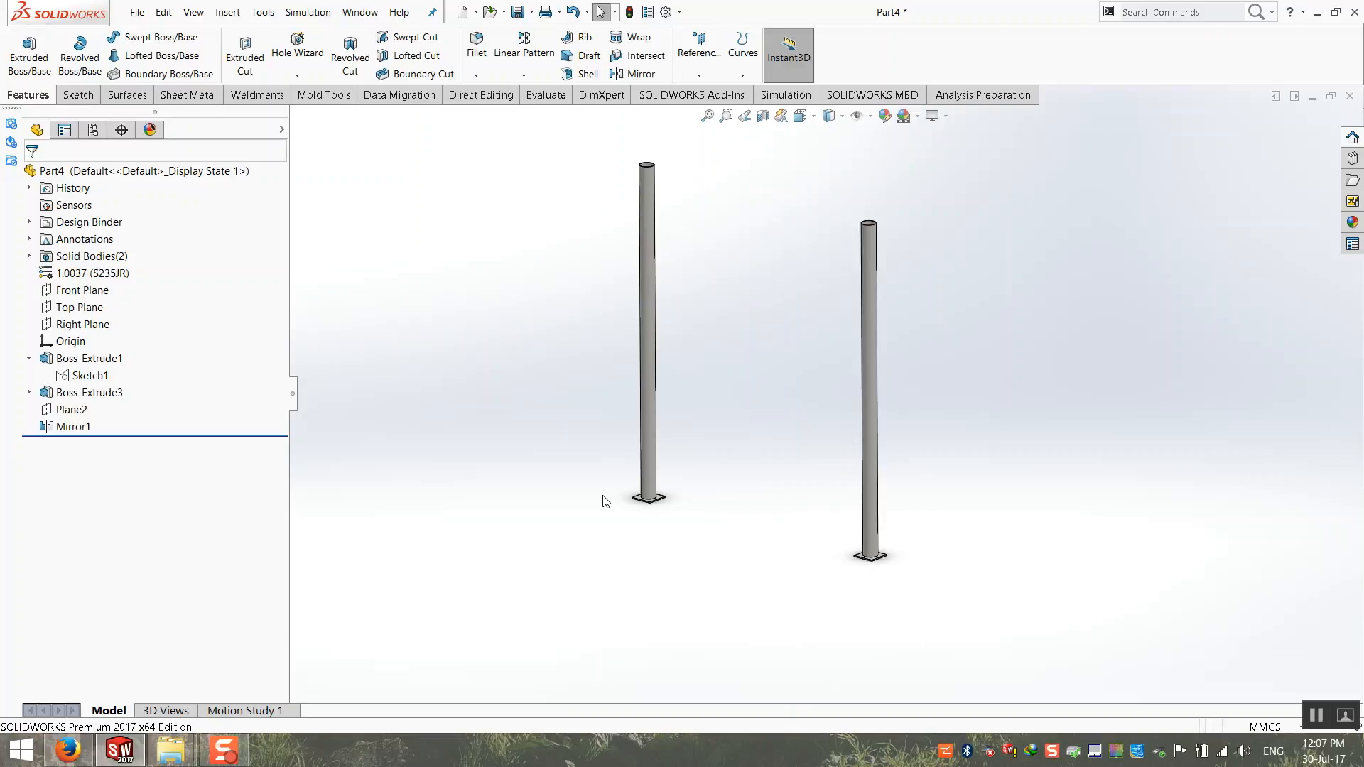
Step: Save the part to the Desktop as Part4.SLDPRT
left_click(707, 115)
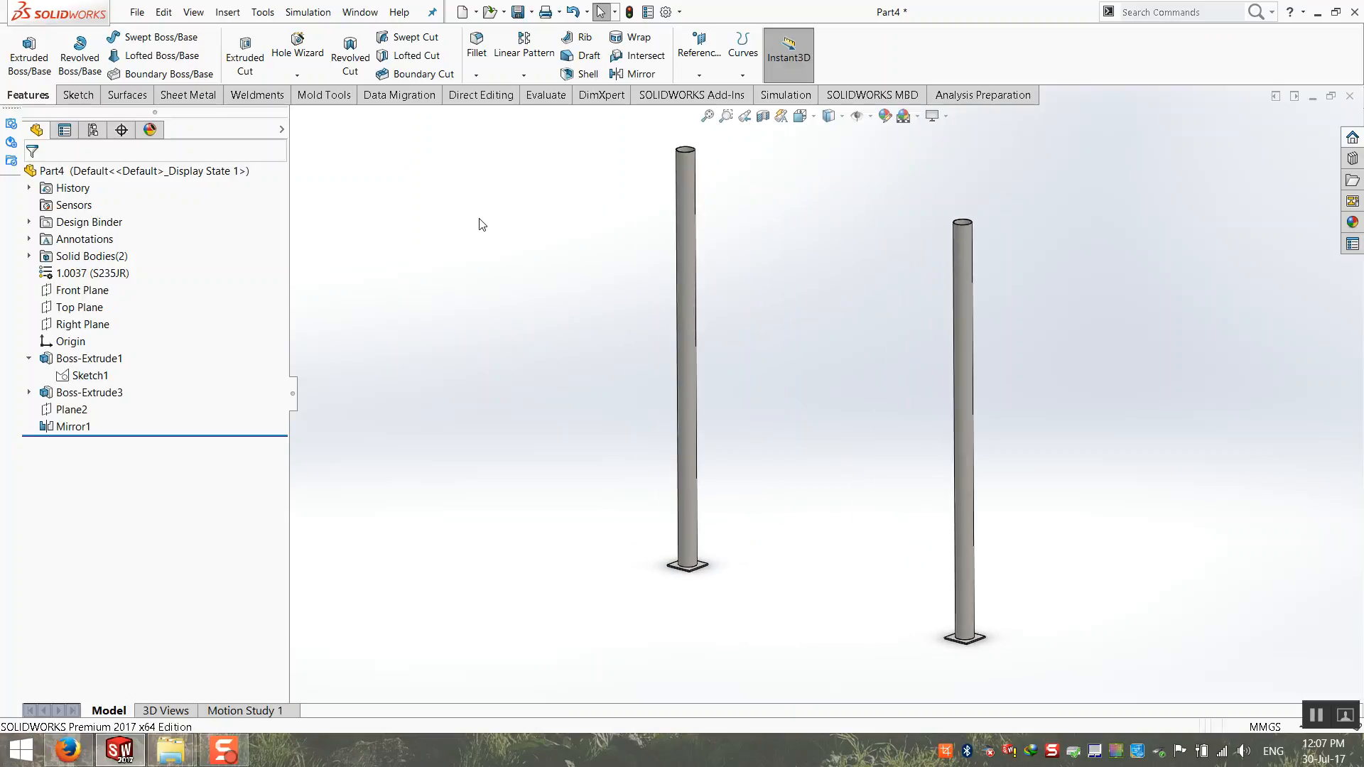
key("ctrl+s")
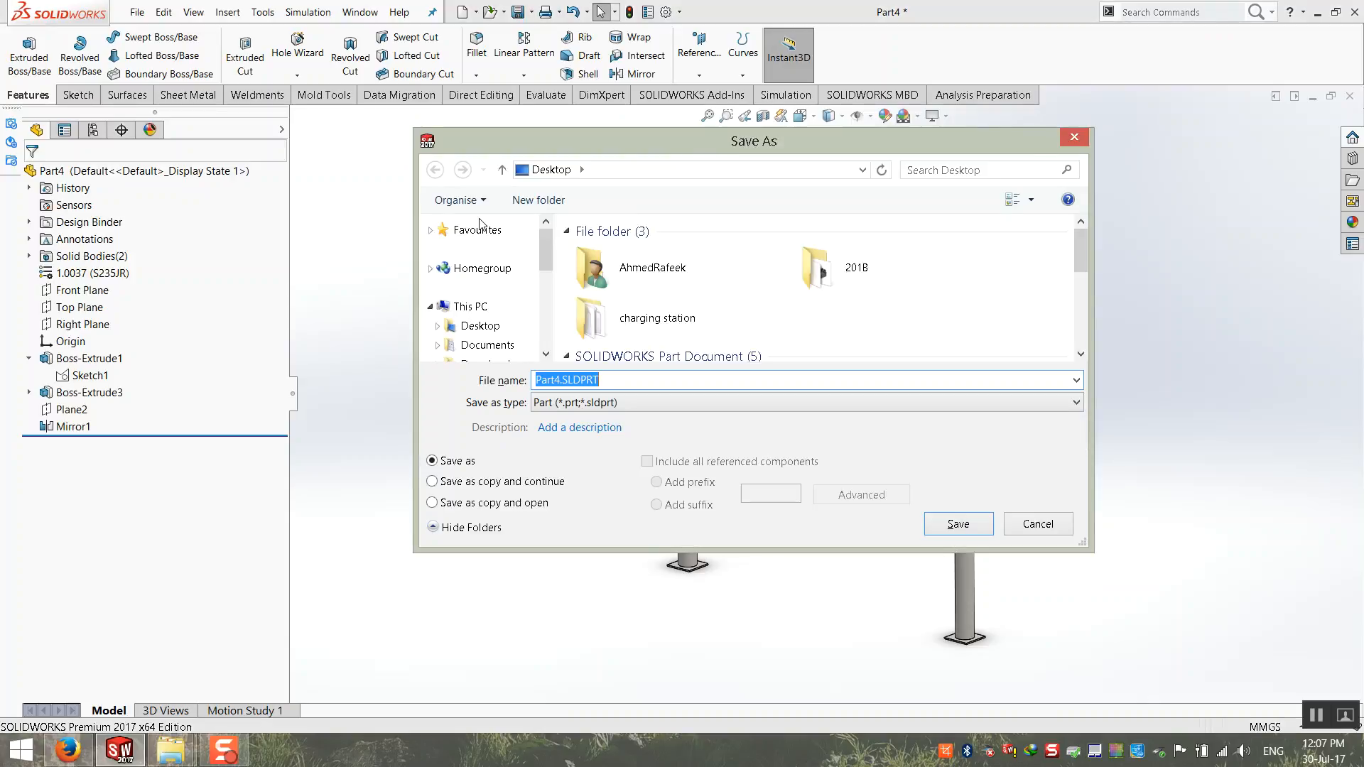
left_click(942, 525)
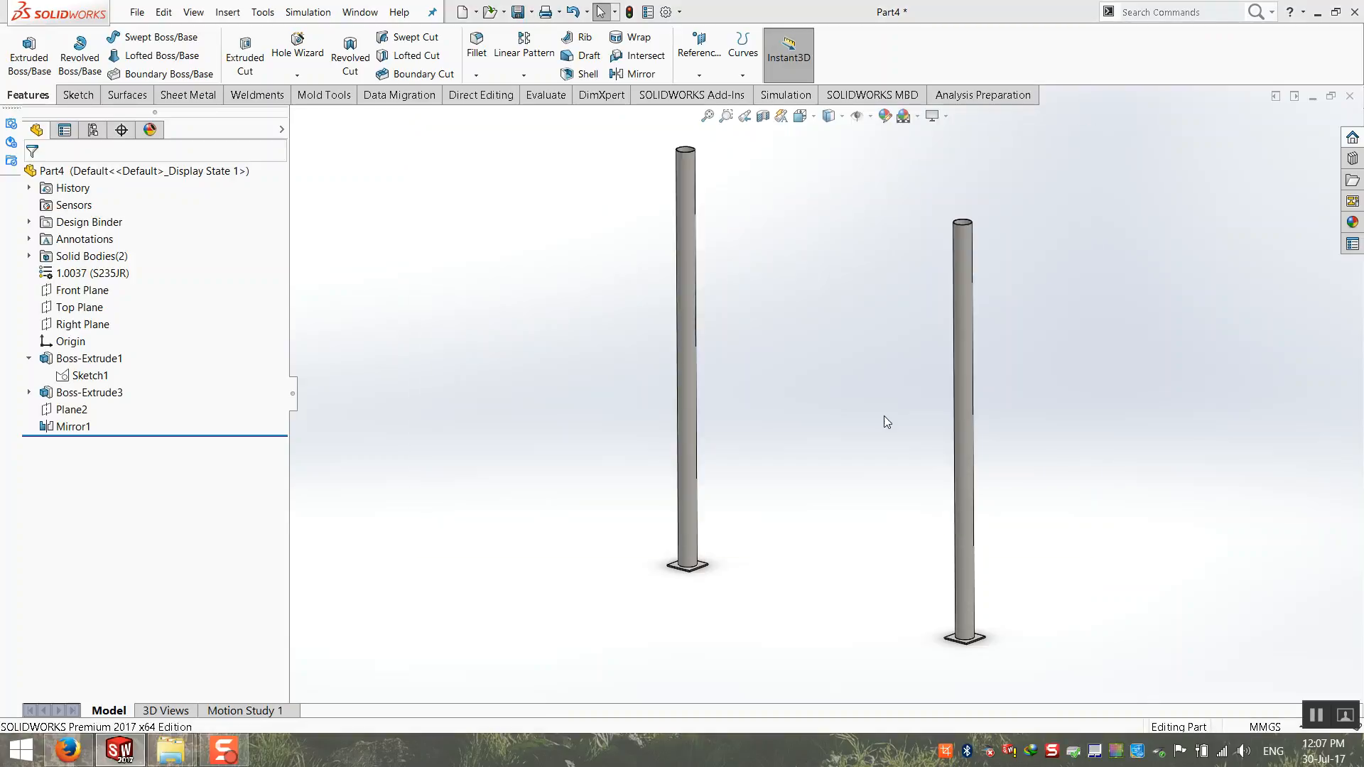
Step: Start a new sketch on the Front Plane
left_click(79, 94)
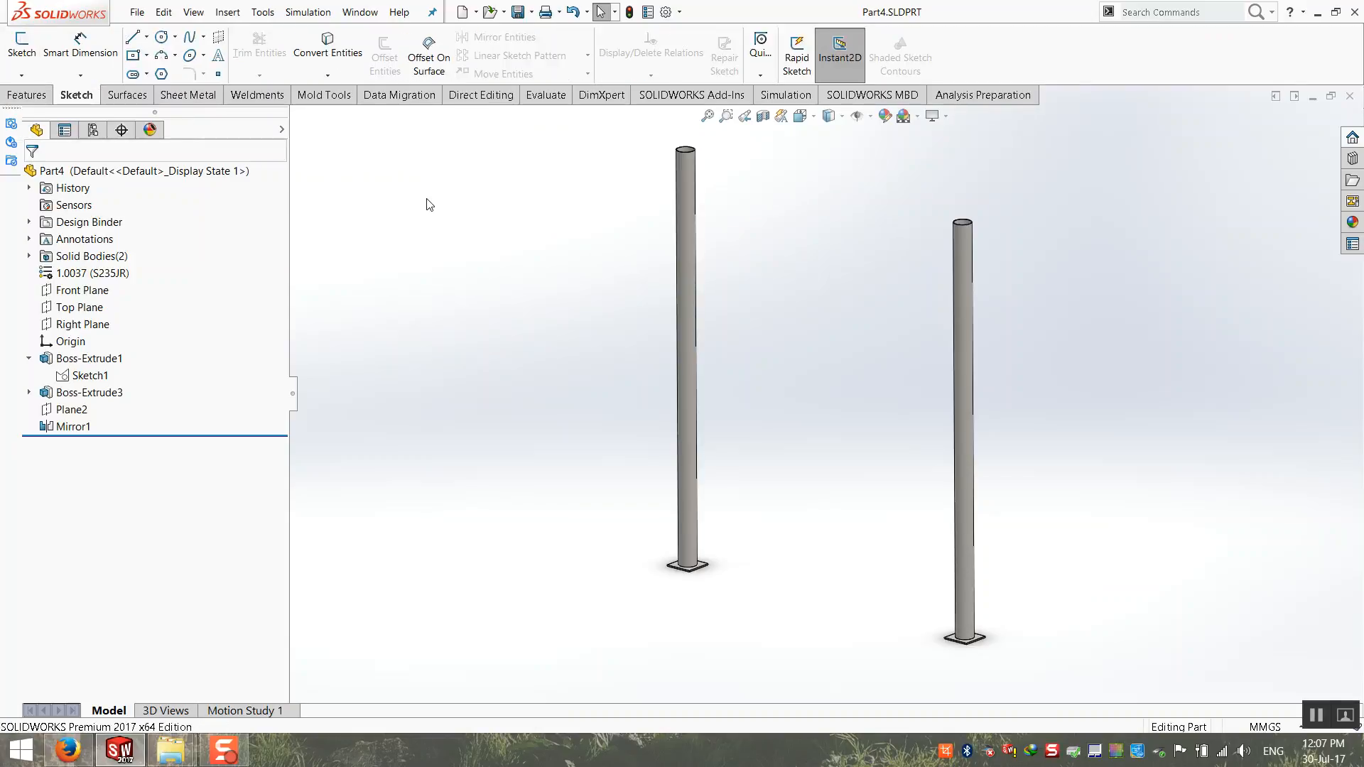
left_click(22, 53)
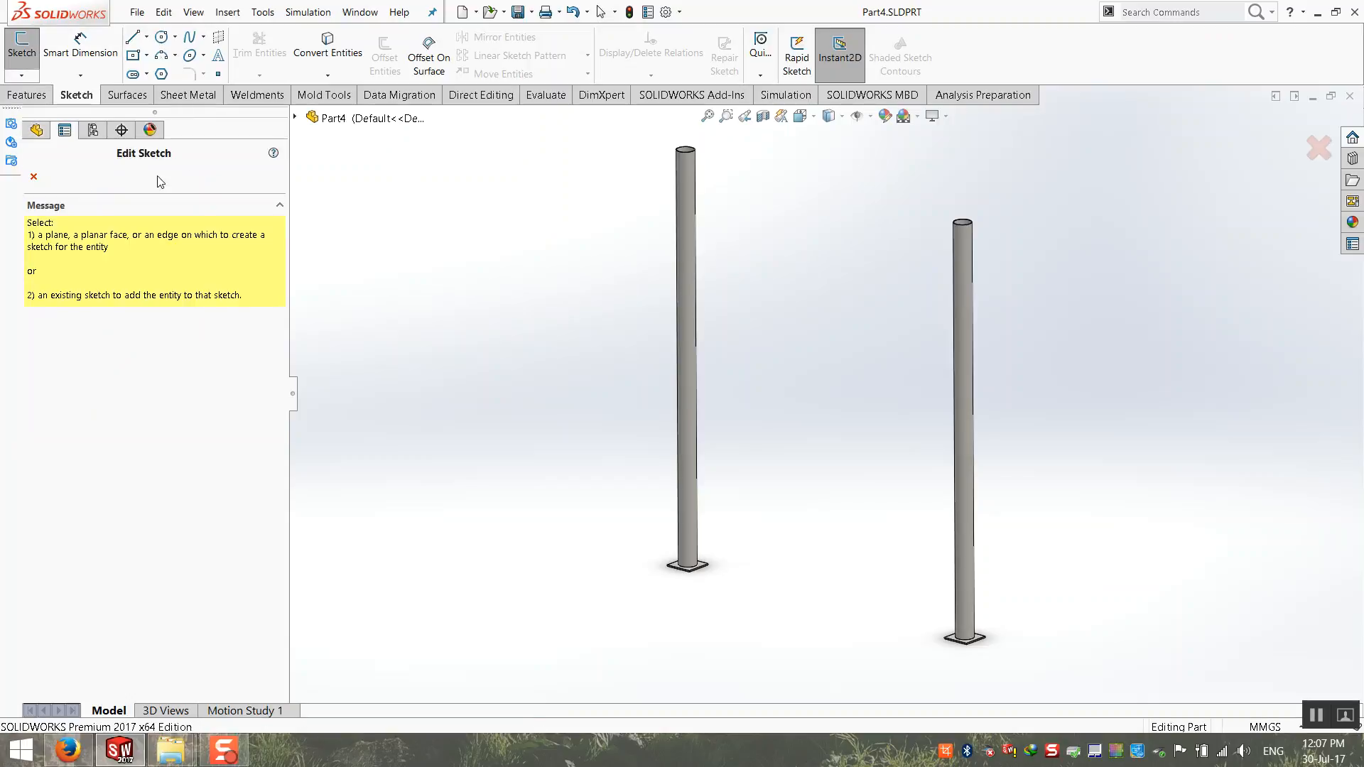
left_click(297, 119)
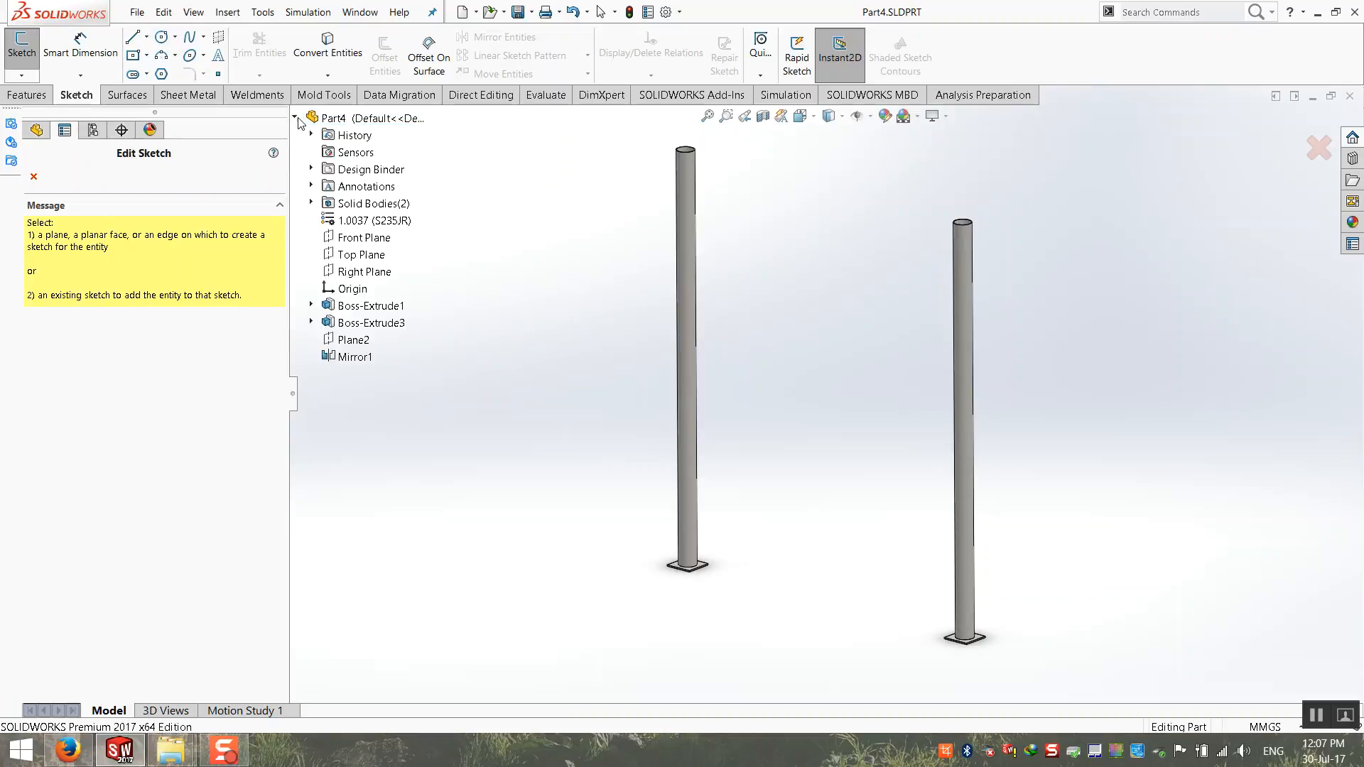
left_click(371, 240)
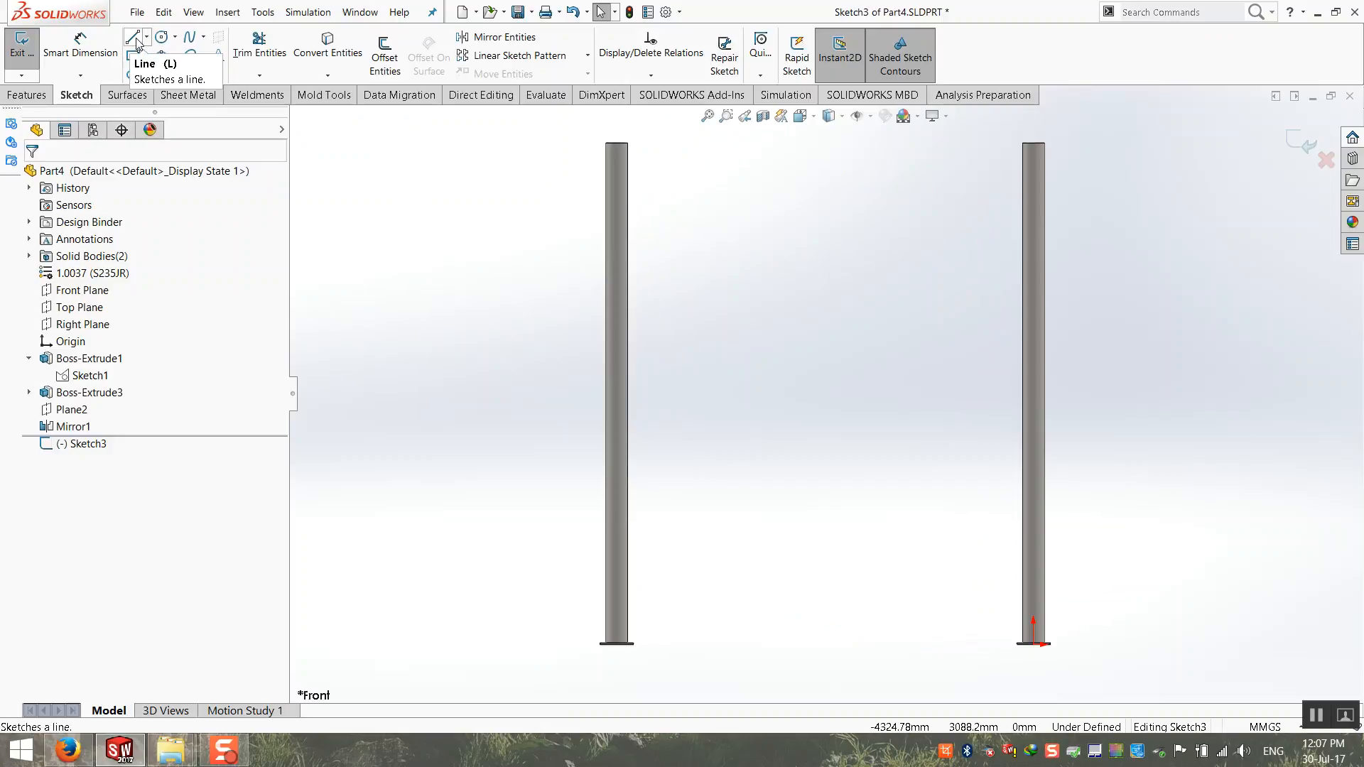
Step: Show the model with hidden lines visible and try to start a corner rectangle on the right post's top edge
left_click(148, 57)
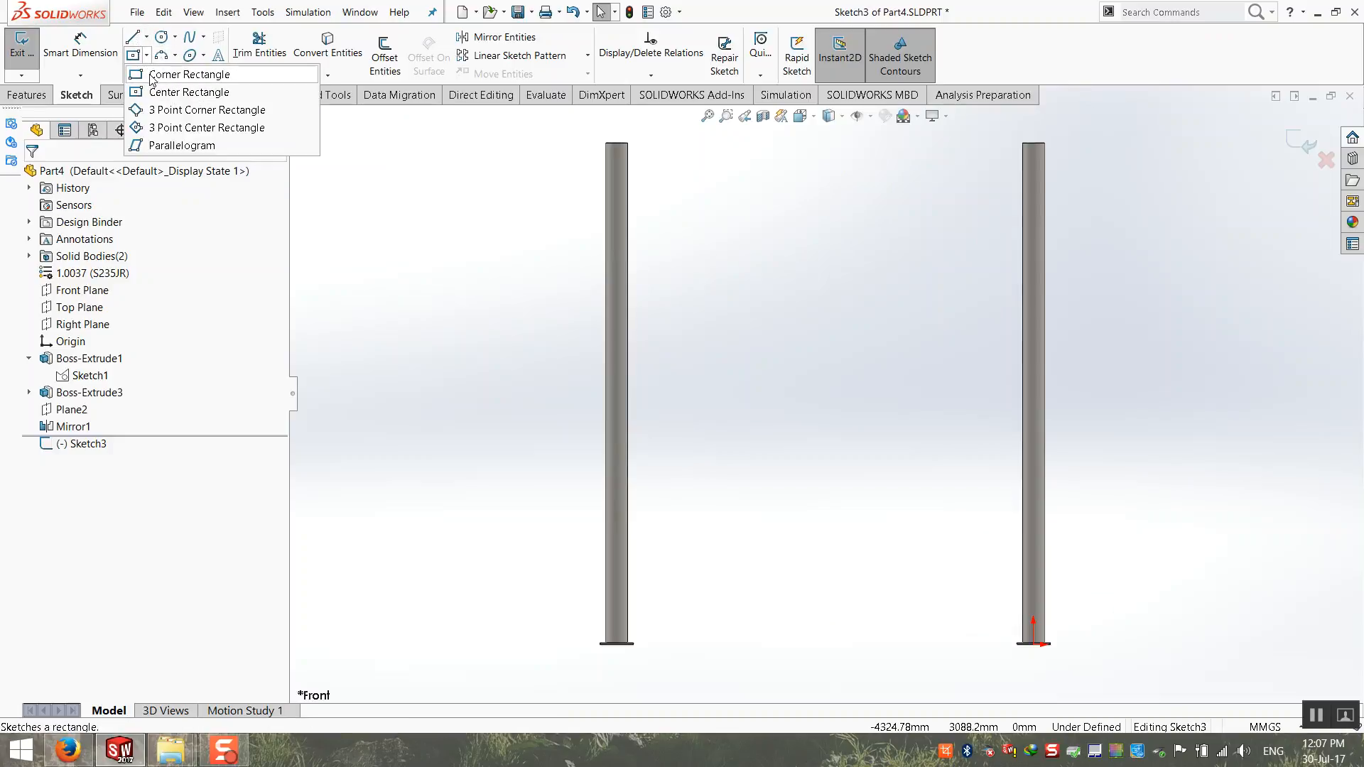
left_click(154, 75)
scroll(1015, 154, "down", 6)
scroll(887, 246, "down", 3)
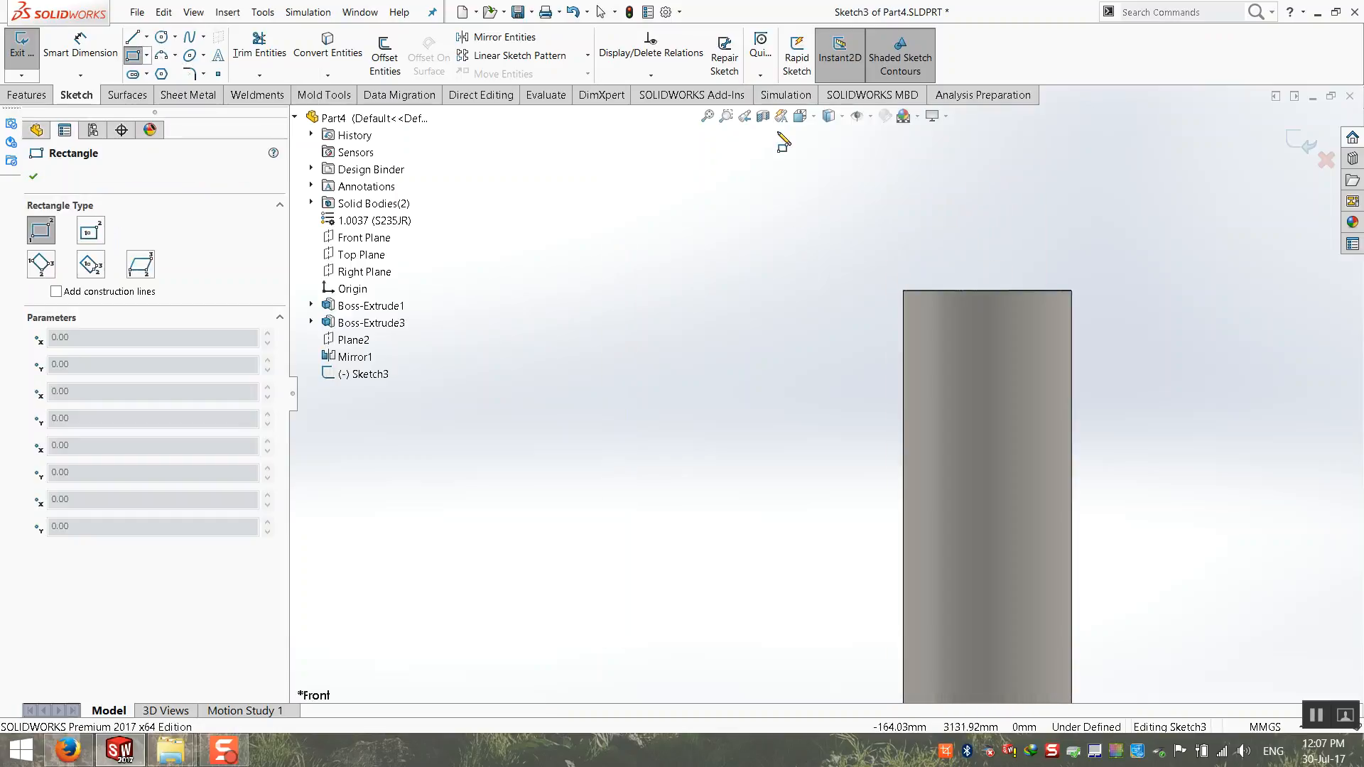
left_click(829, 116)
left_click(830, 194)
scroll(897, 324, "down", 4)
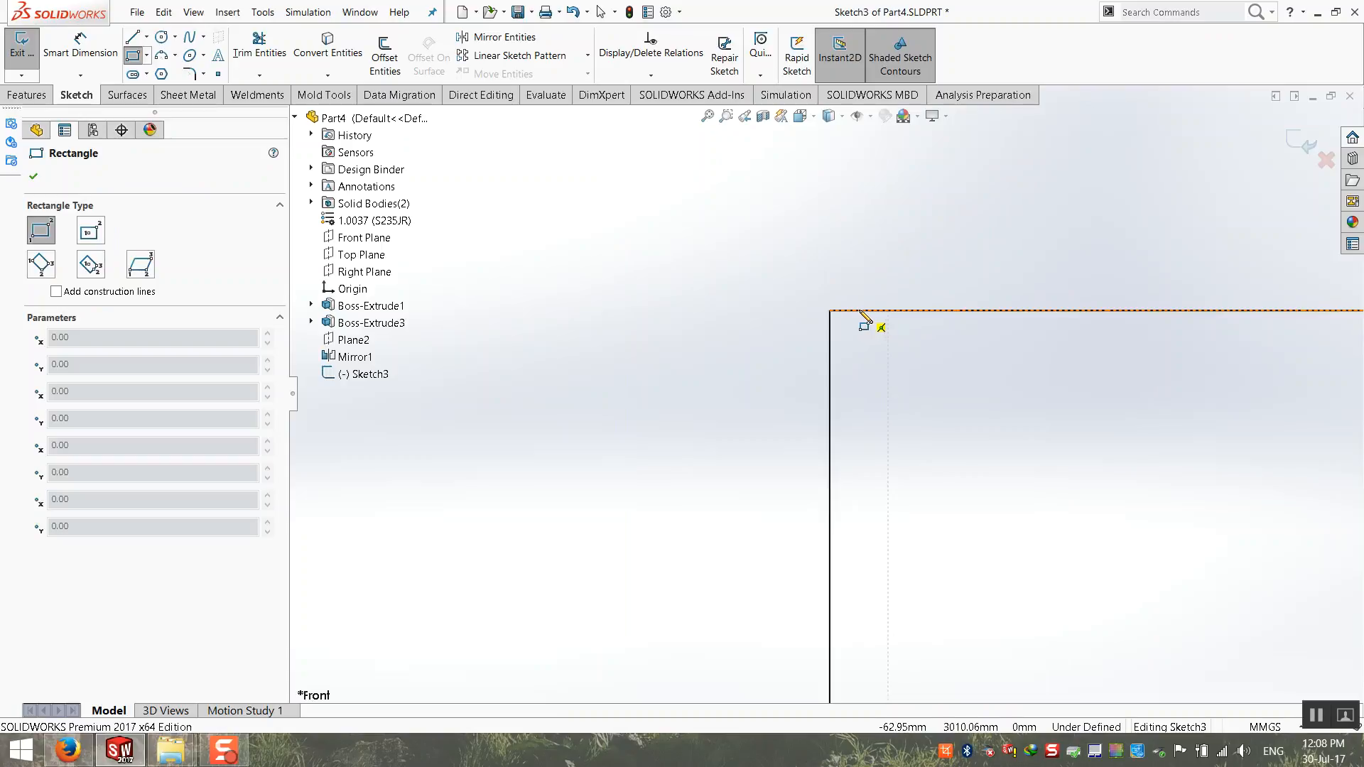
left_click(858, 311)
key("Escape")
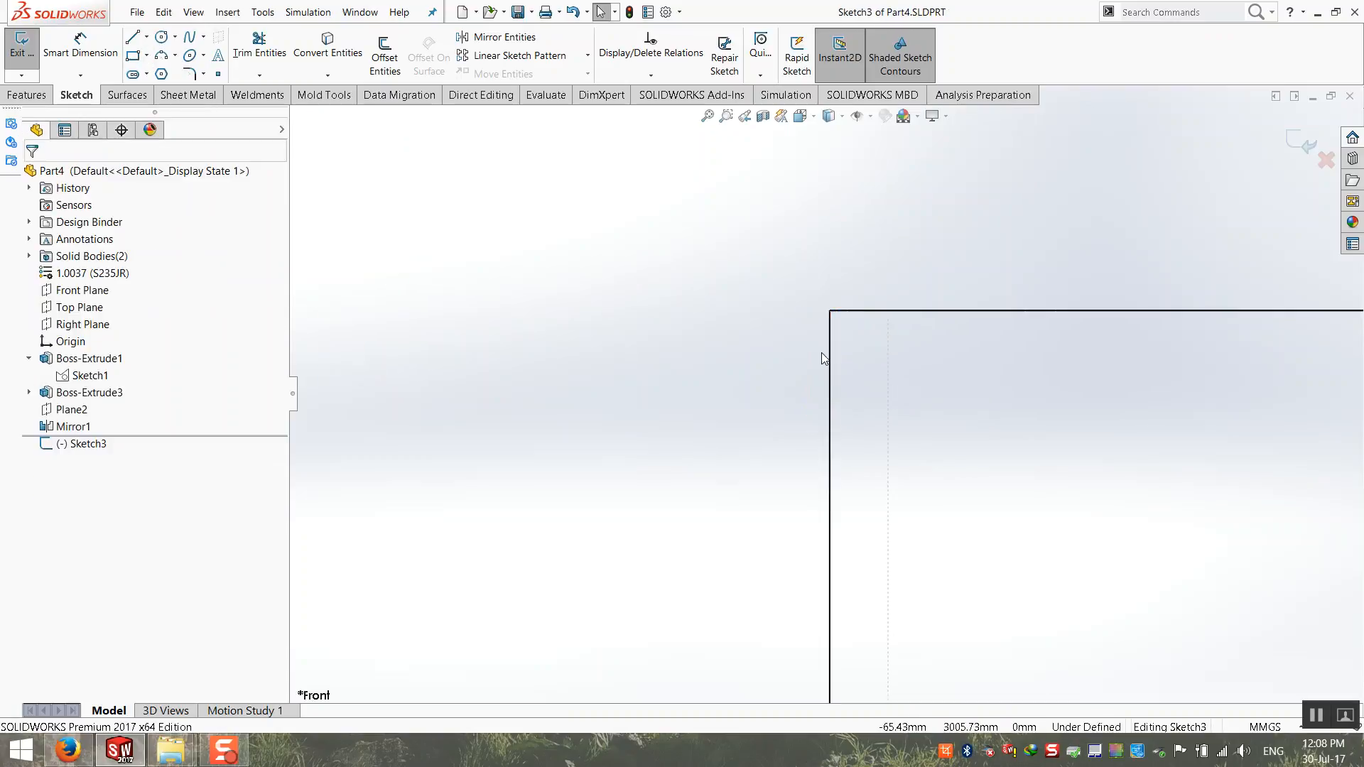
Step: Sketch a corner rectangle about 2374 mm wide and 331 mm high between the walls of the two posts, just below their tops
left_click(133, 55)
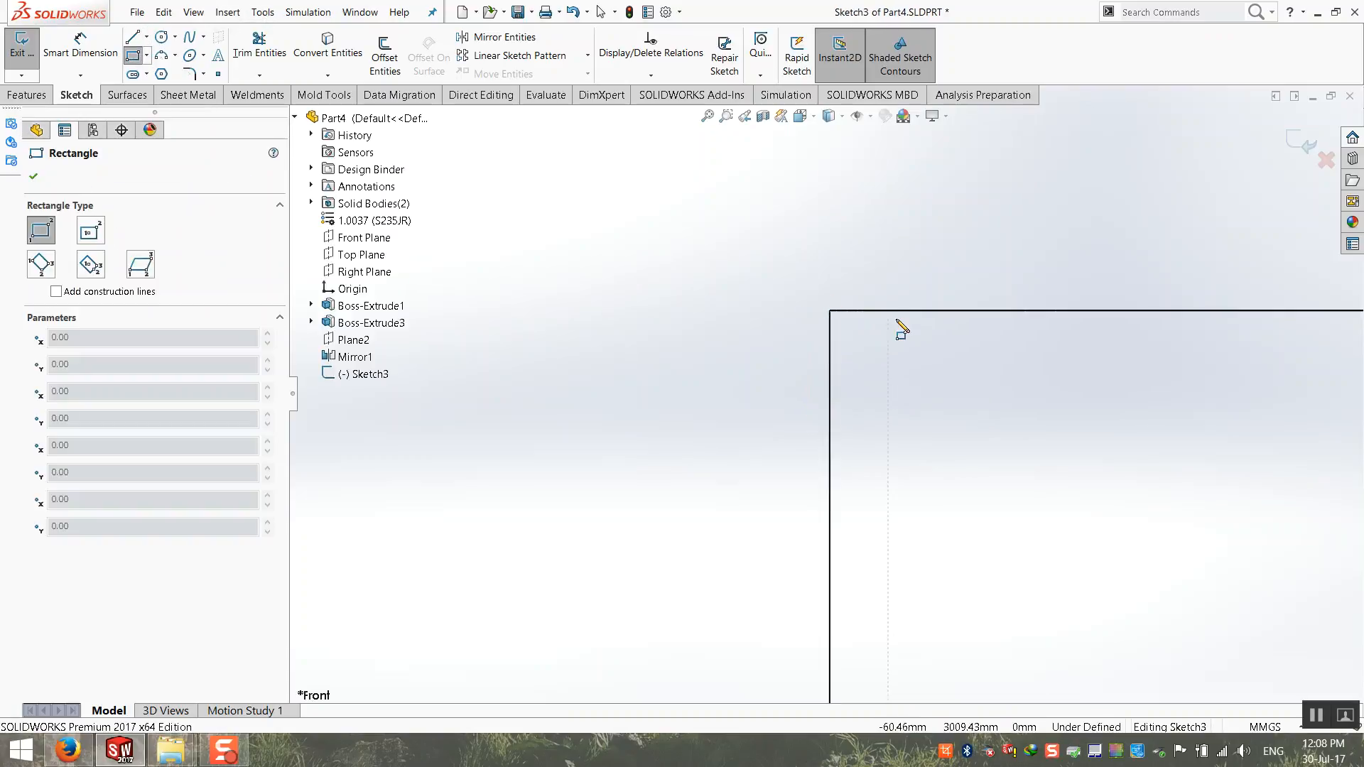
left_click(859, 345)
scroll(807, 496, "up", 10)
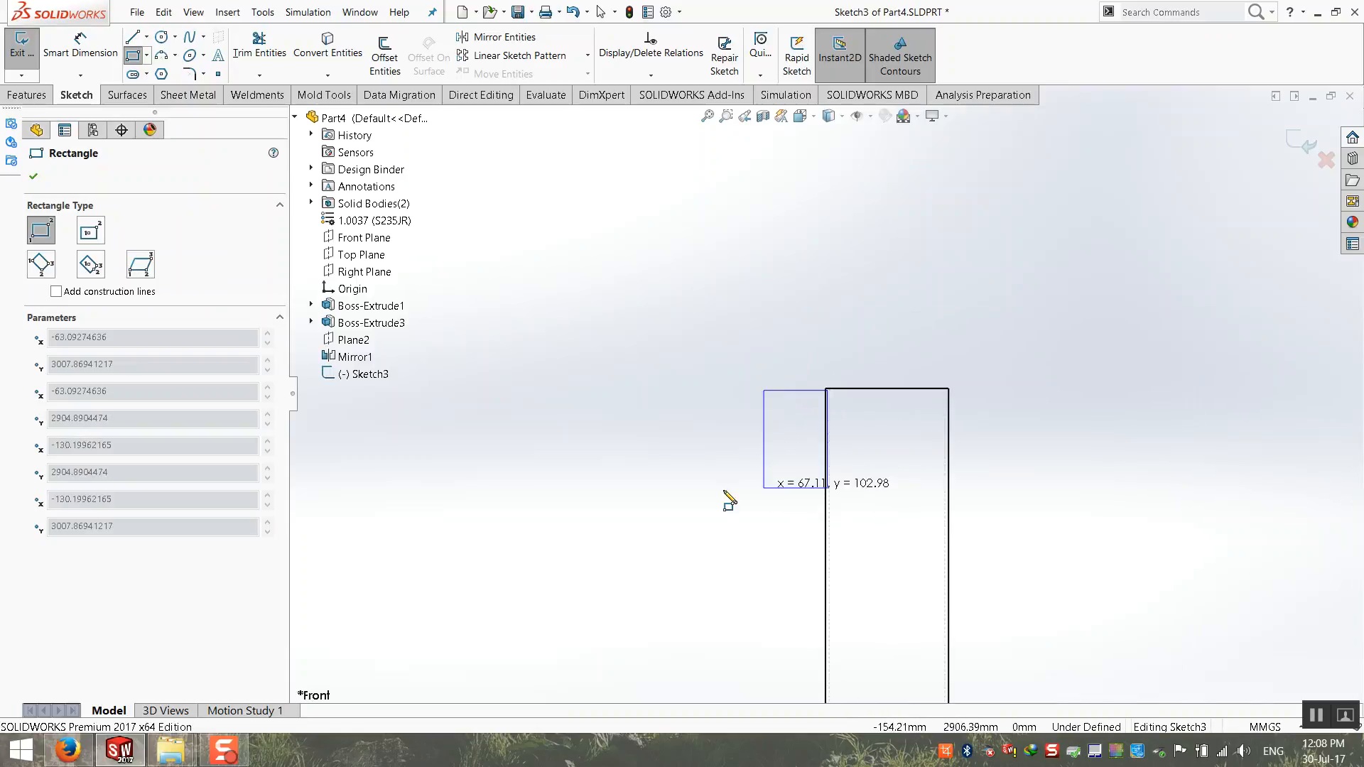
scroll(698, 510, "down", 10)
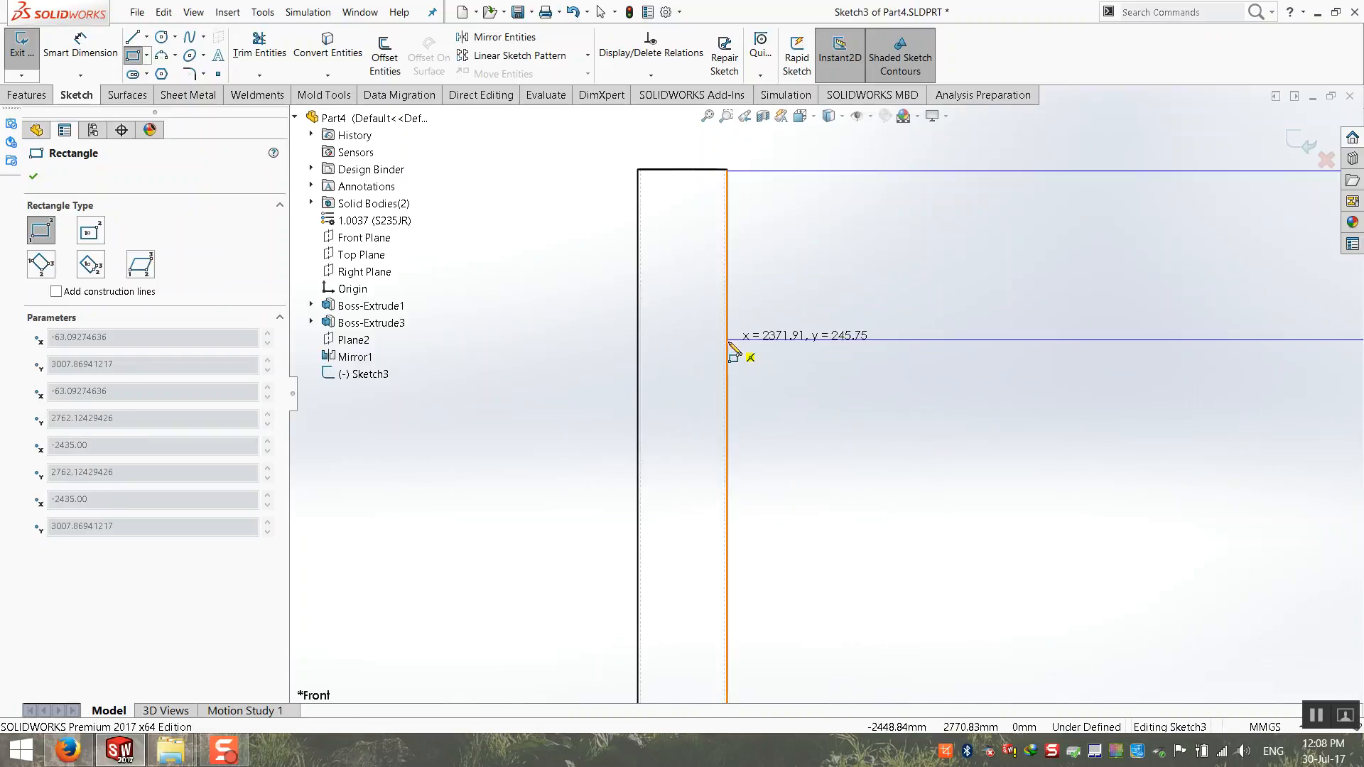
scroll(668, 419, "down", 8)
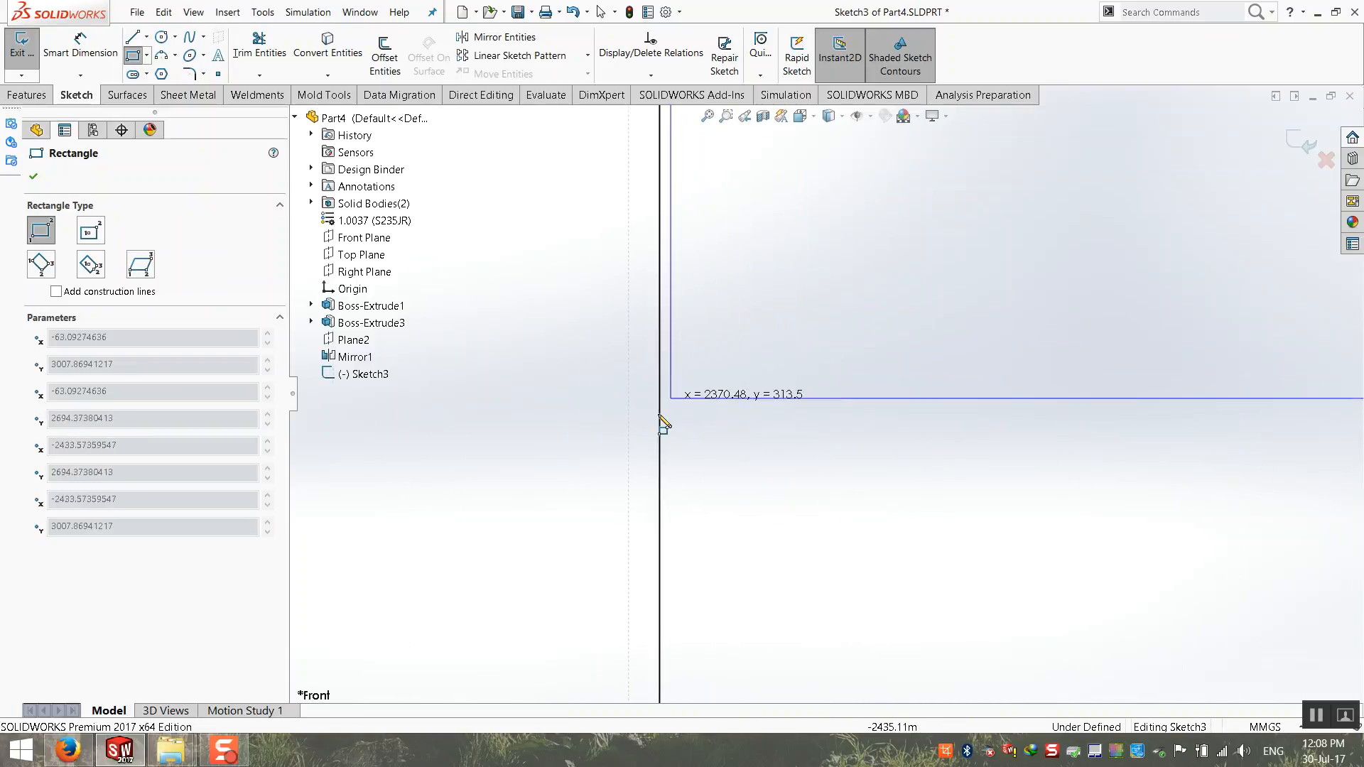
left_click(653, 565)
Step: Dimension the rectangle's upper edge 5 mm below the top of the post
scroll(710, 386, "up", 5)
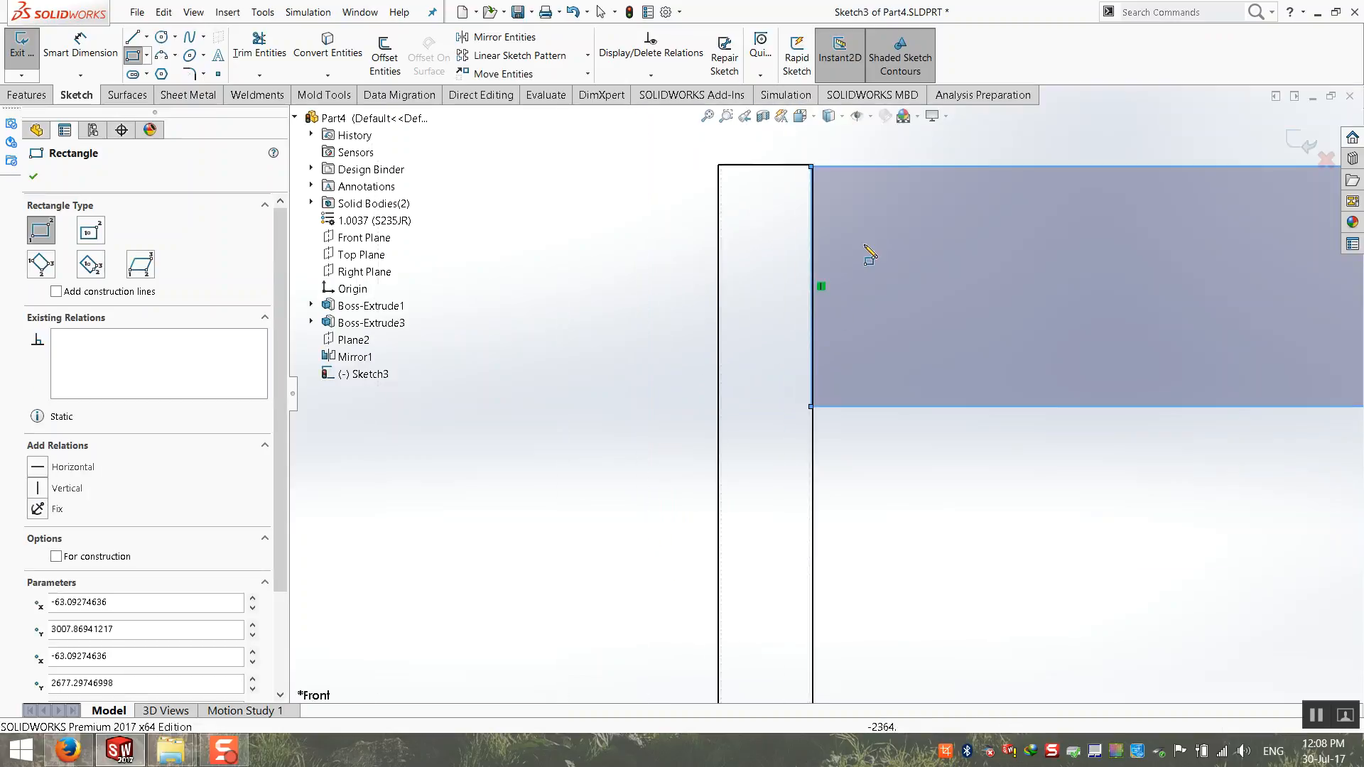
scroll(781, 262, "down", 12)
left_click(108, 58)
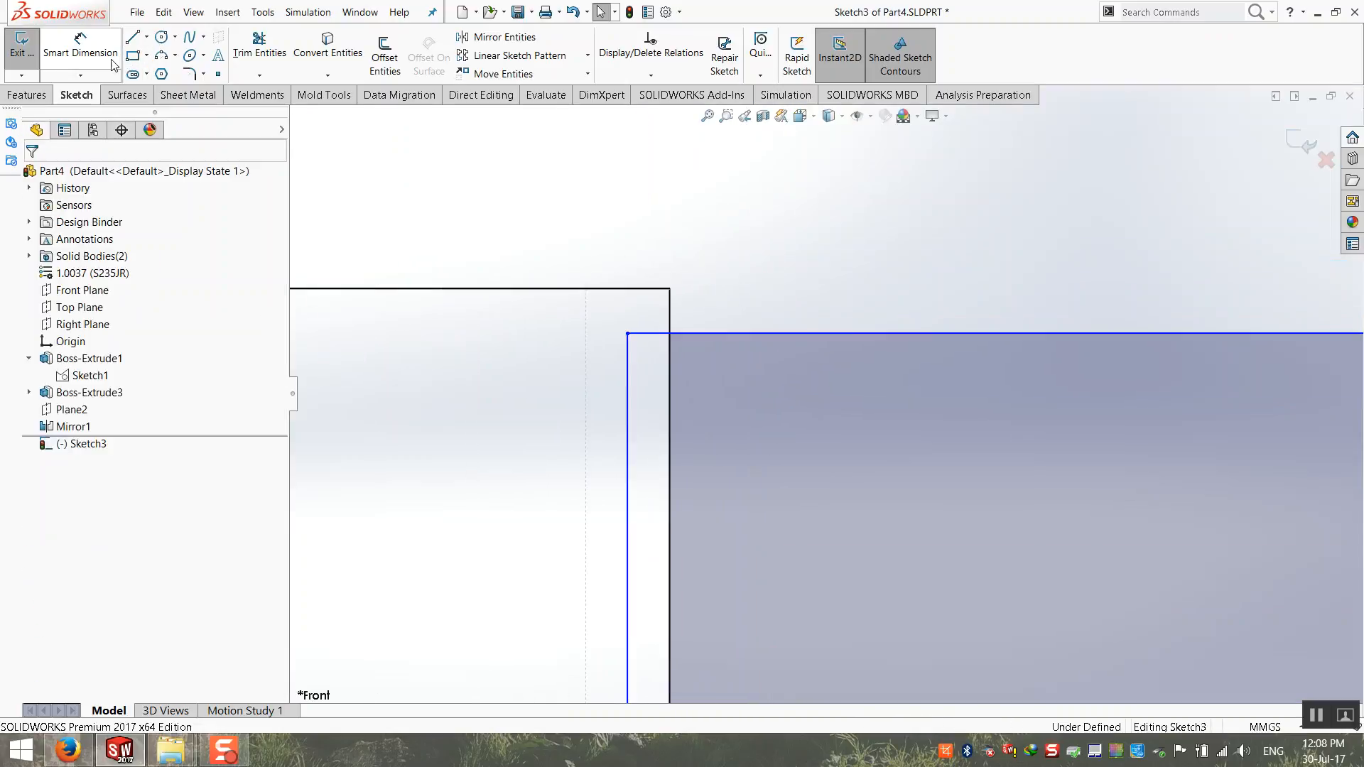
left_click(703, 333)
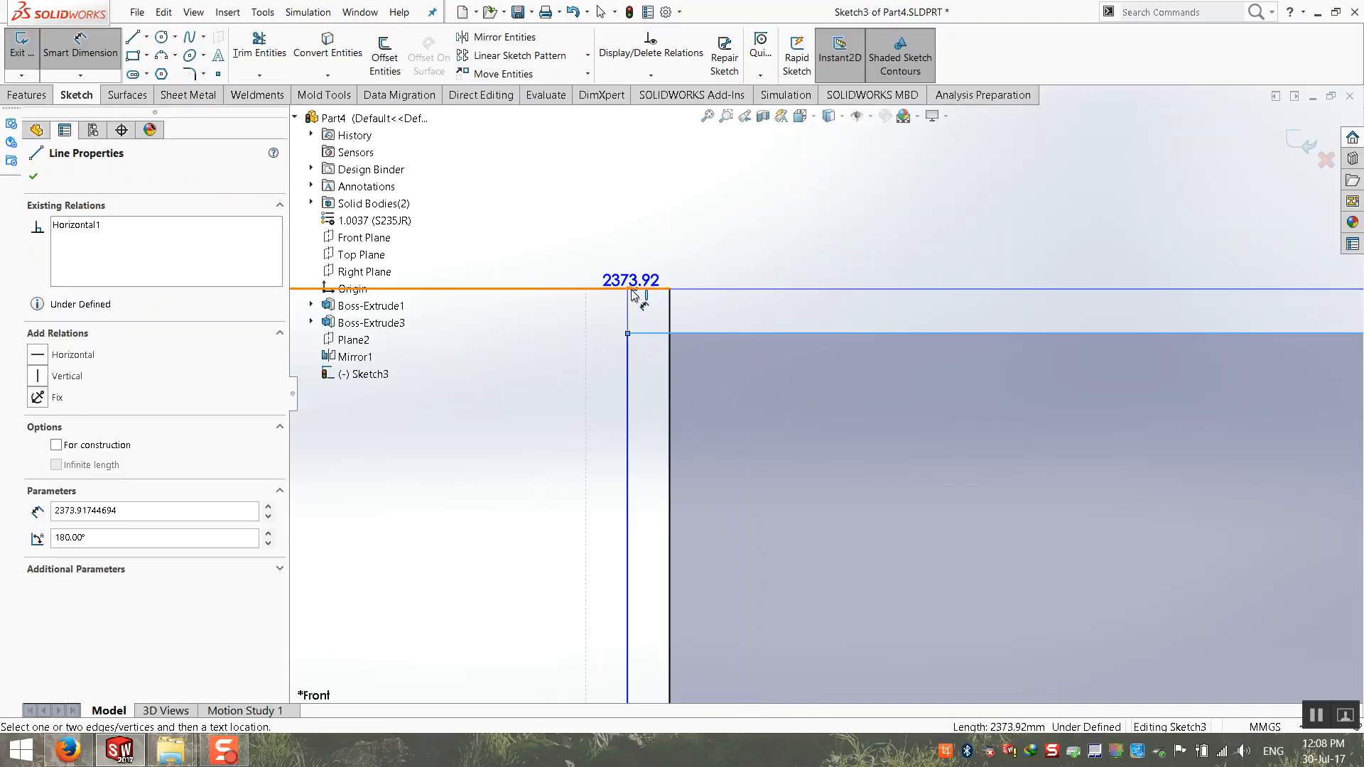
left_click(650, 289)
left_click(784, 284)
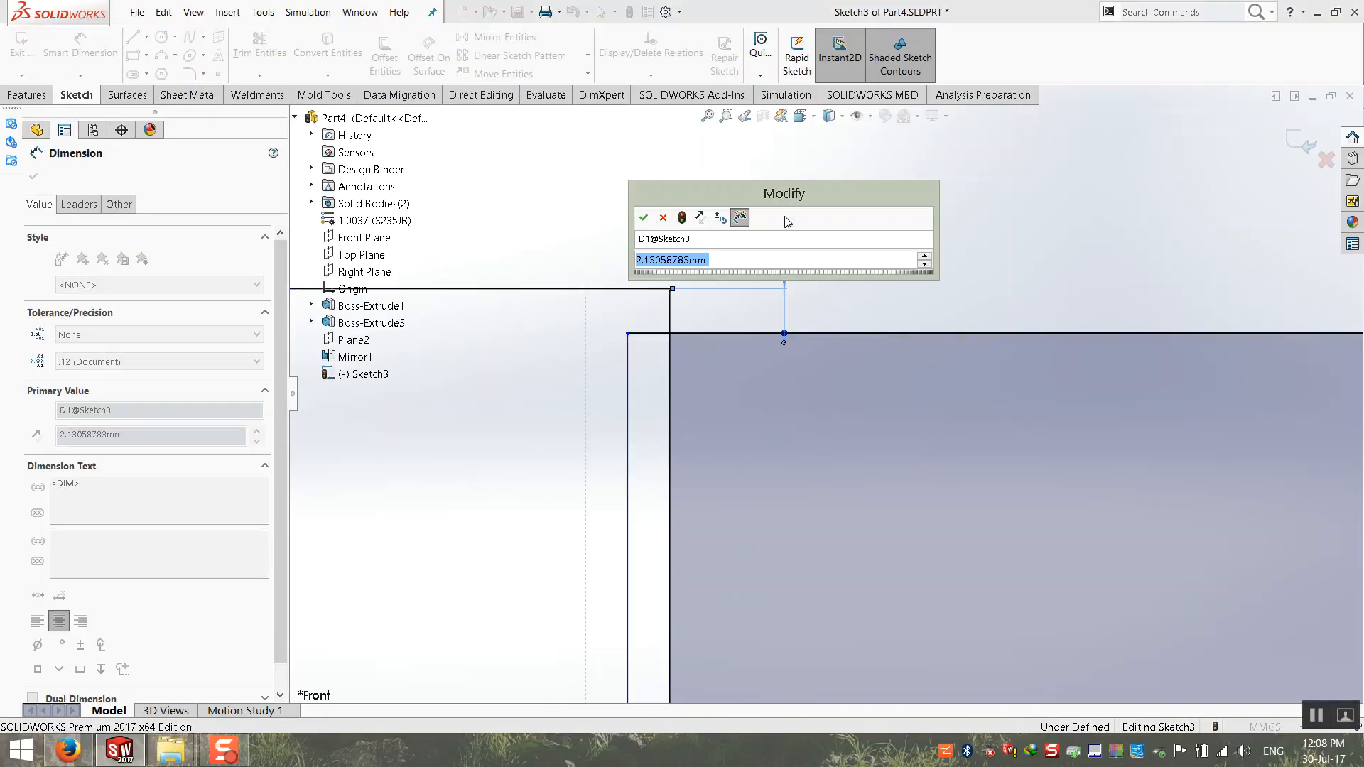
type("5")
key("Return")
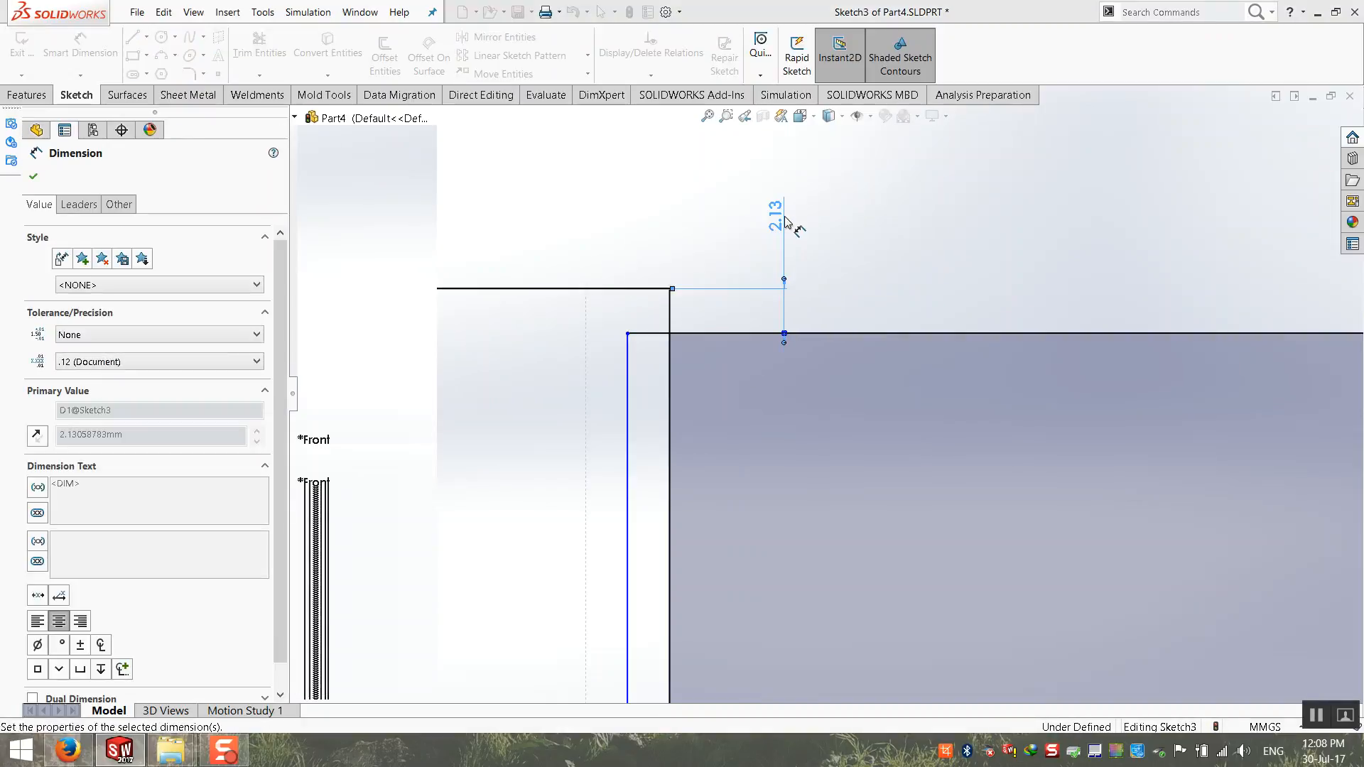
Step: Set the rectangle's height to 1500 mm and exit the sketch
scroll(923, 441, "up", 8)
scroll(923, 436, "down", 10)
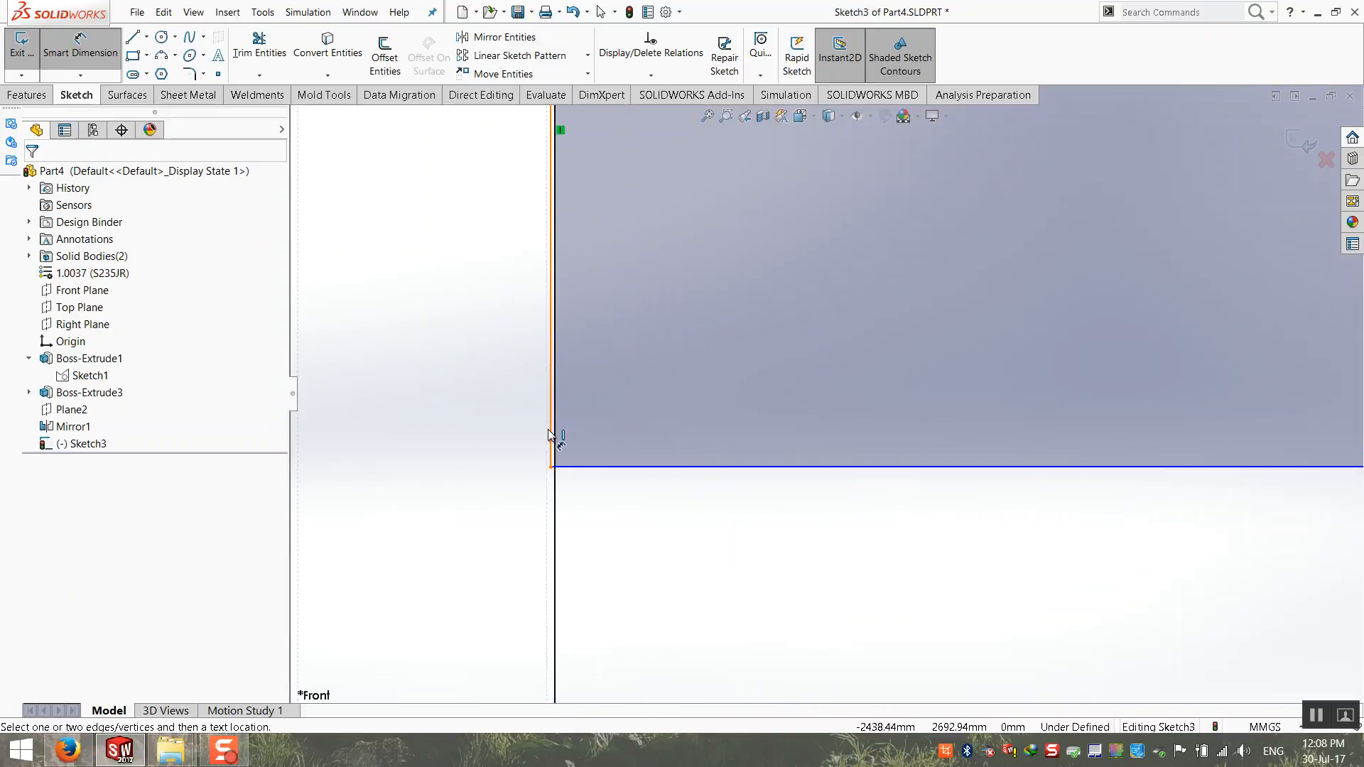
left_click(552, 434)
left_click(465, 416)
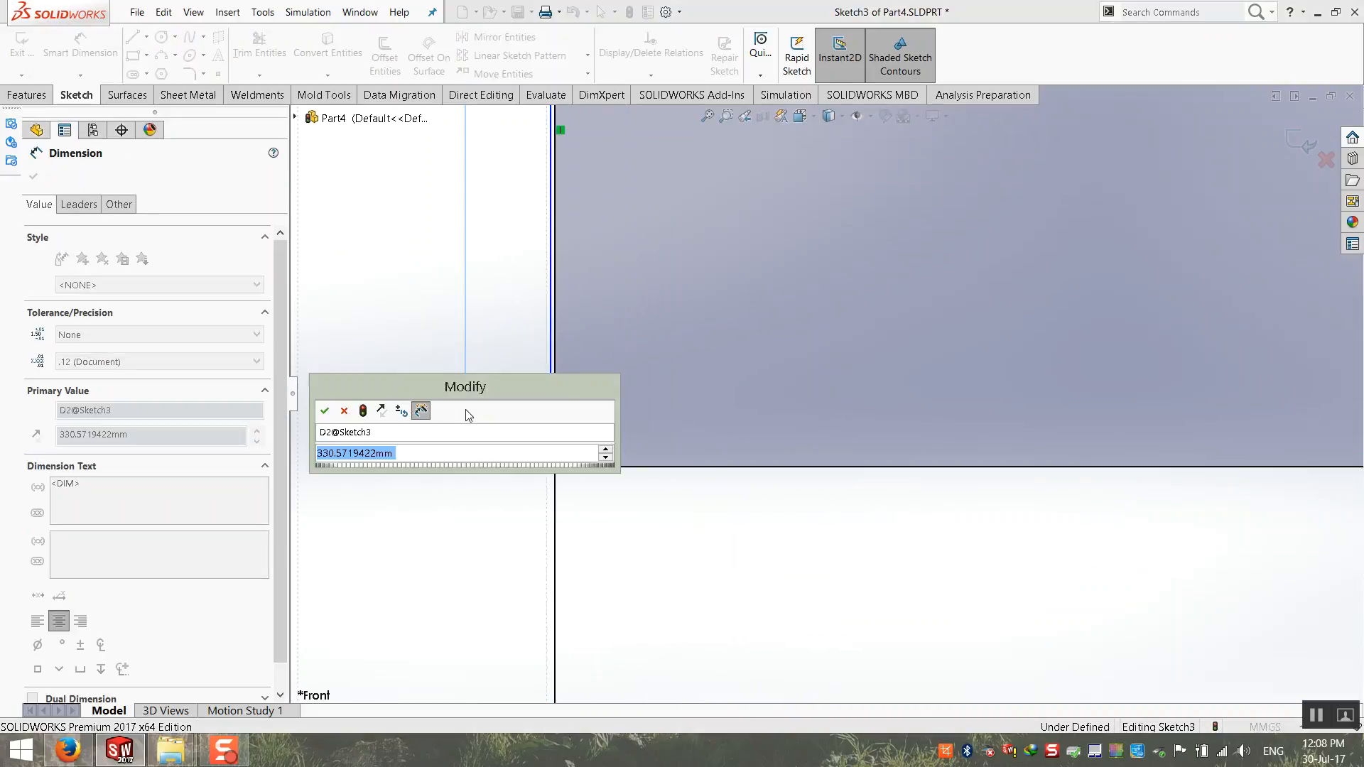
type("1500")
key("Return")
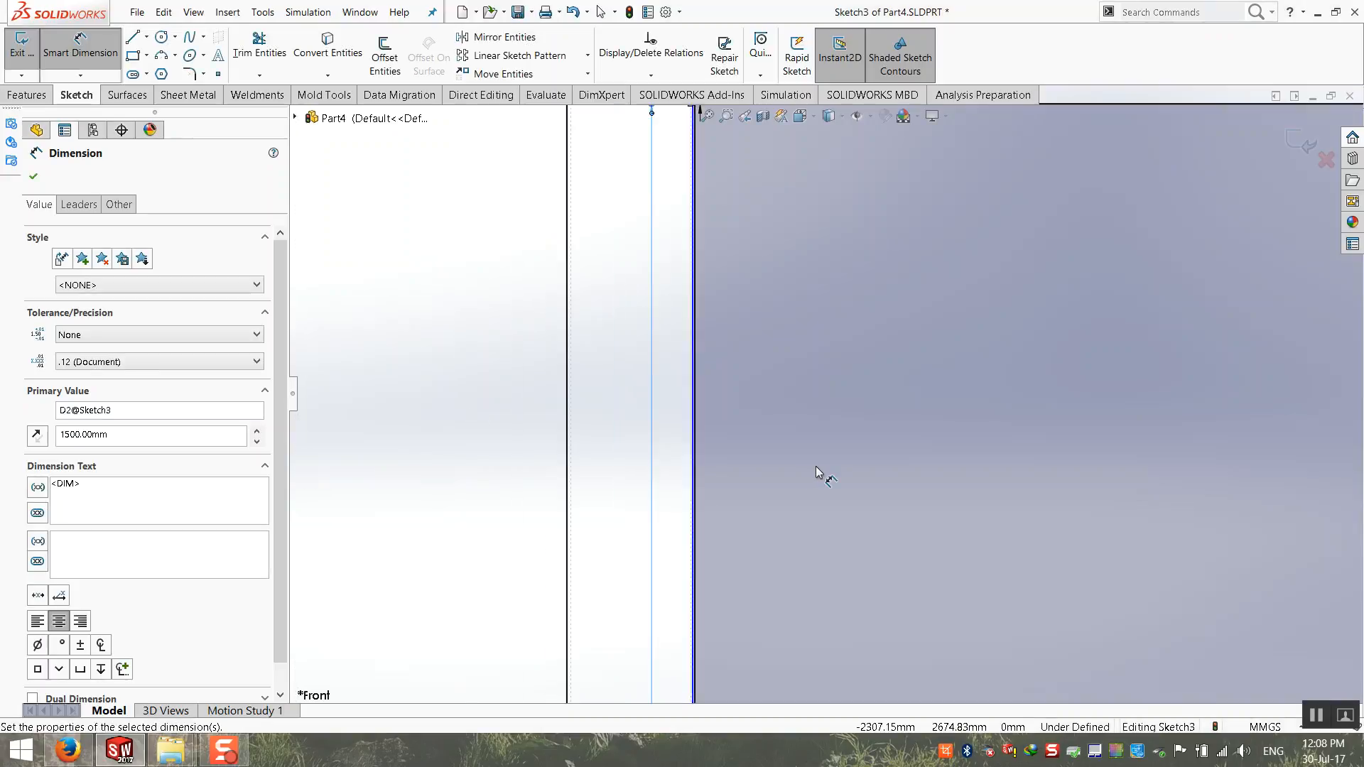
scroll(816, 466, "up", 8)
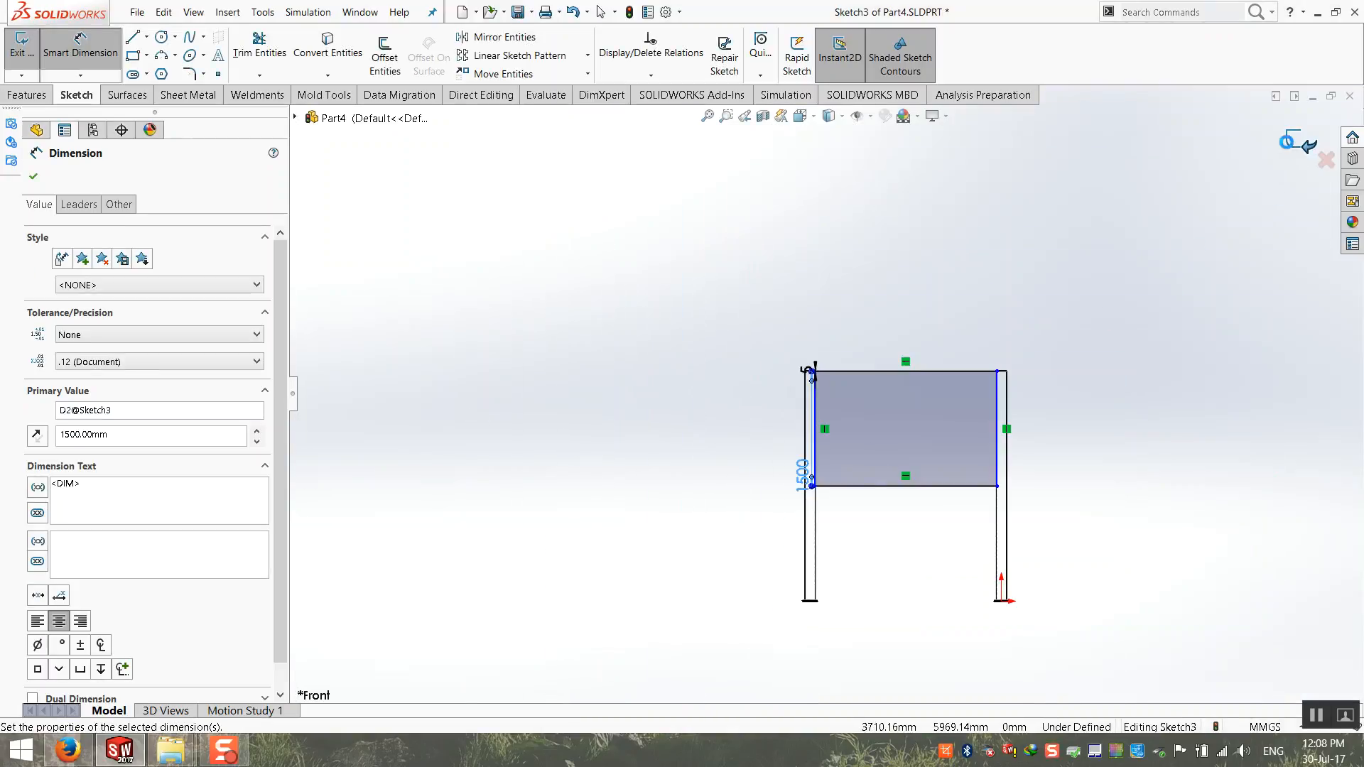
left_click(1299, 145)
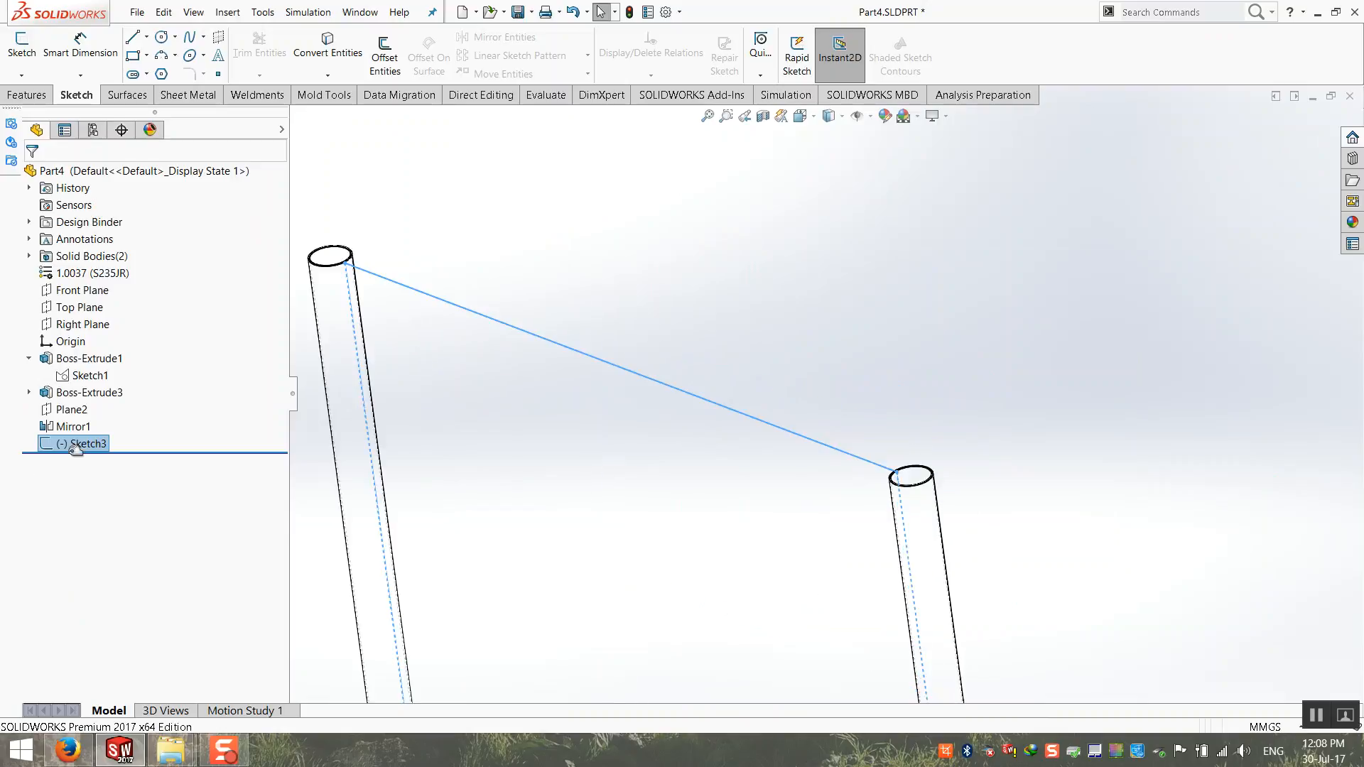
Step: Extrude the rectangle sketch as a Mid Plane boss 0.1 mm thick with Merge result on
left_click(26, 95)
left_click(29, 54)
scroll(412, 285, "down", 9)
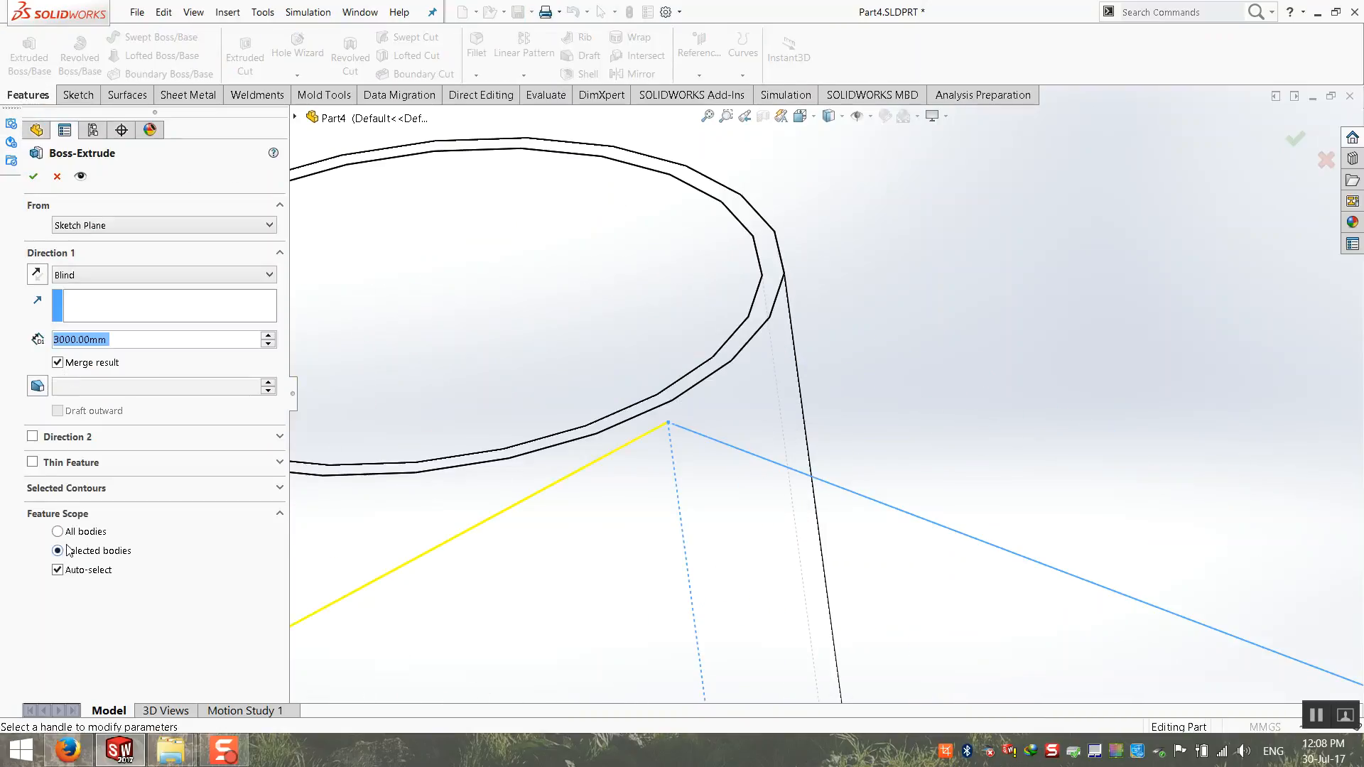
left_click(110, 278)
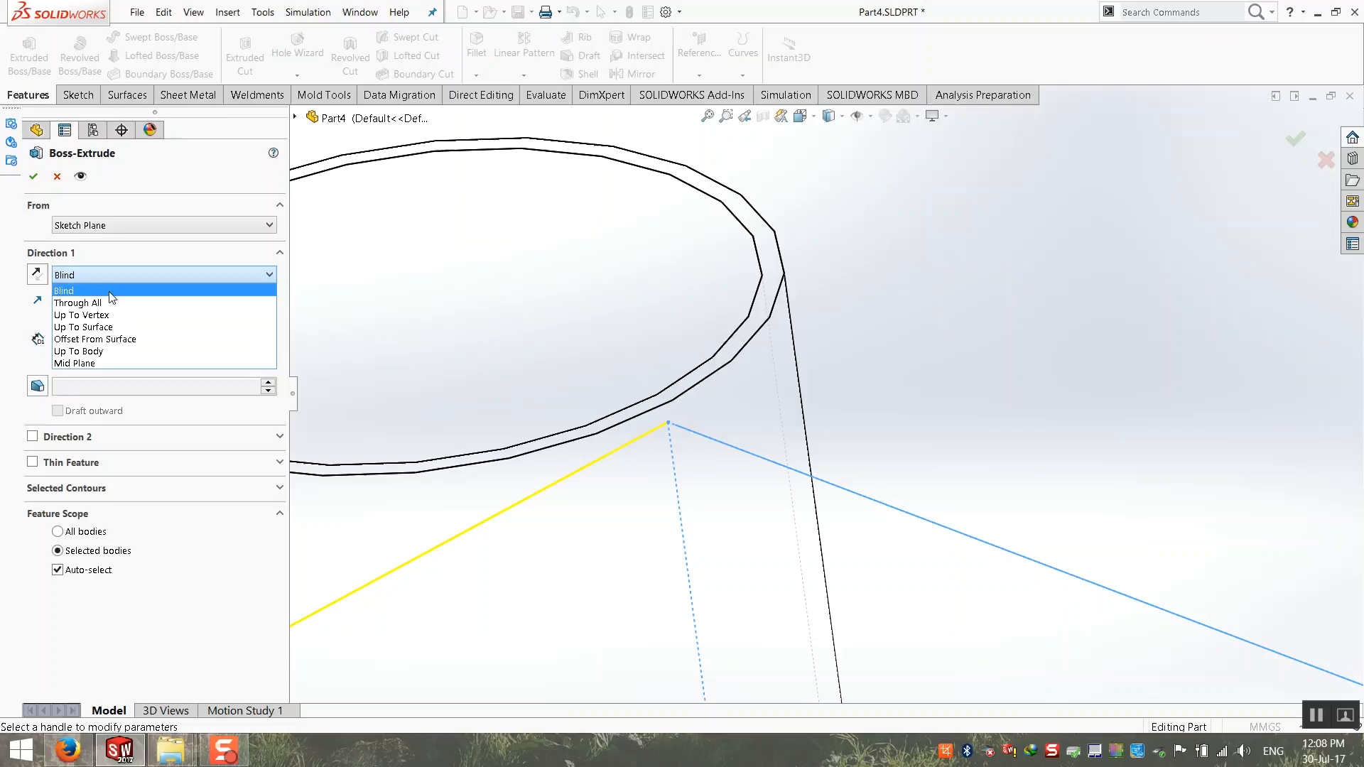
left_click(100, 364)
scroll(620, 390, "up", 3)
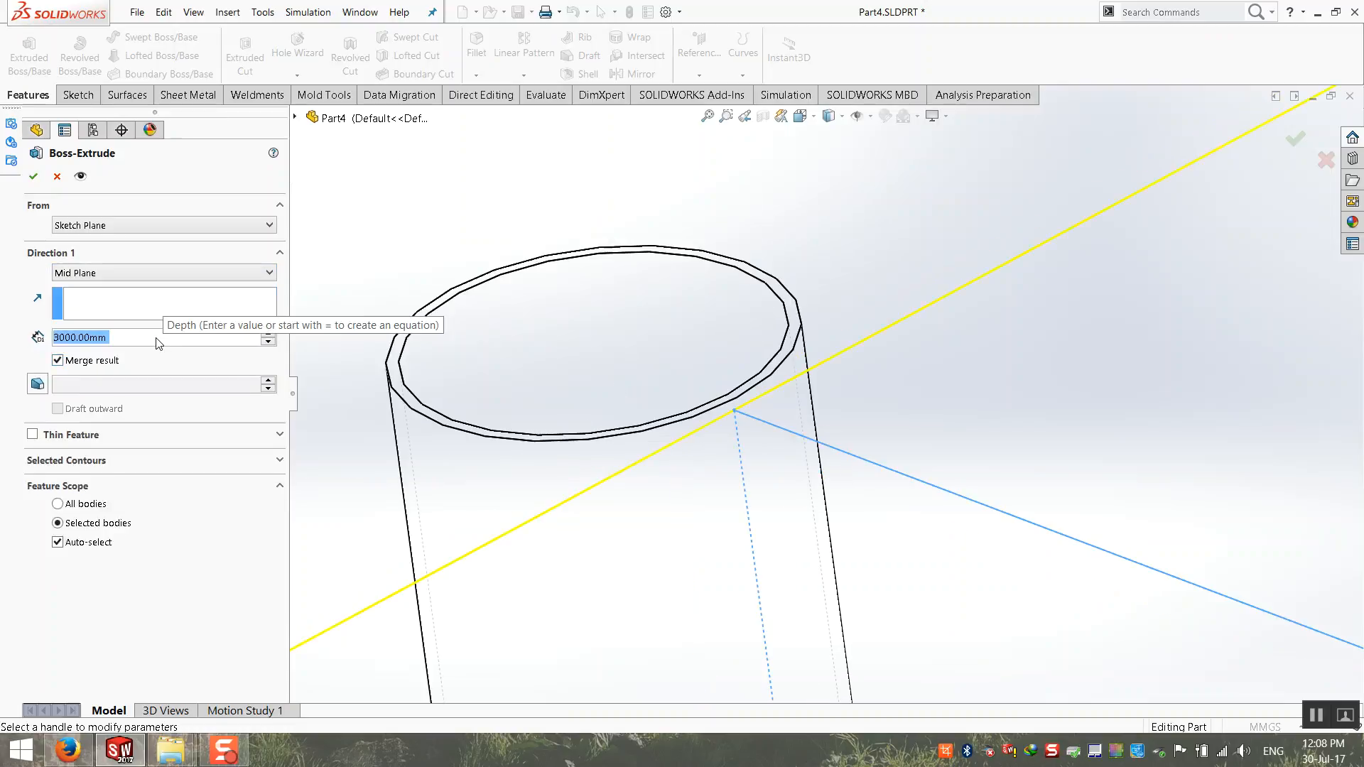
type("0.1")
key("Return")
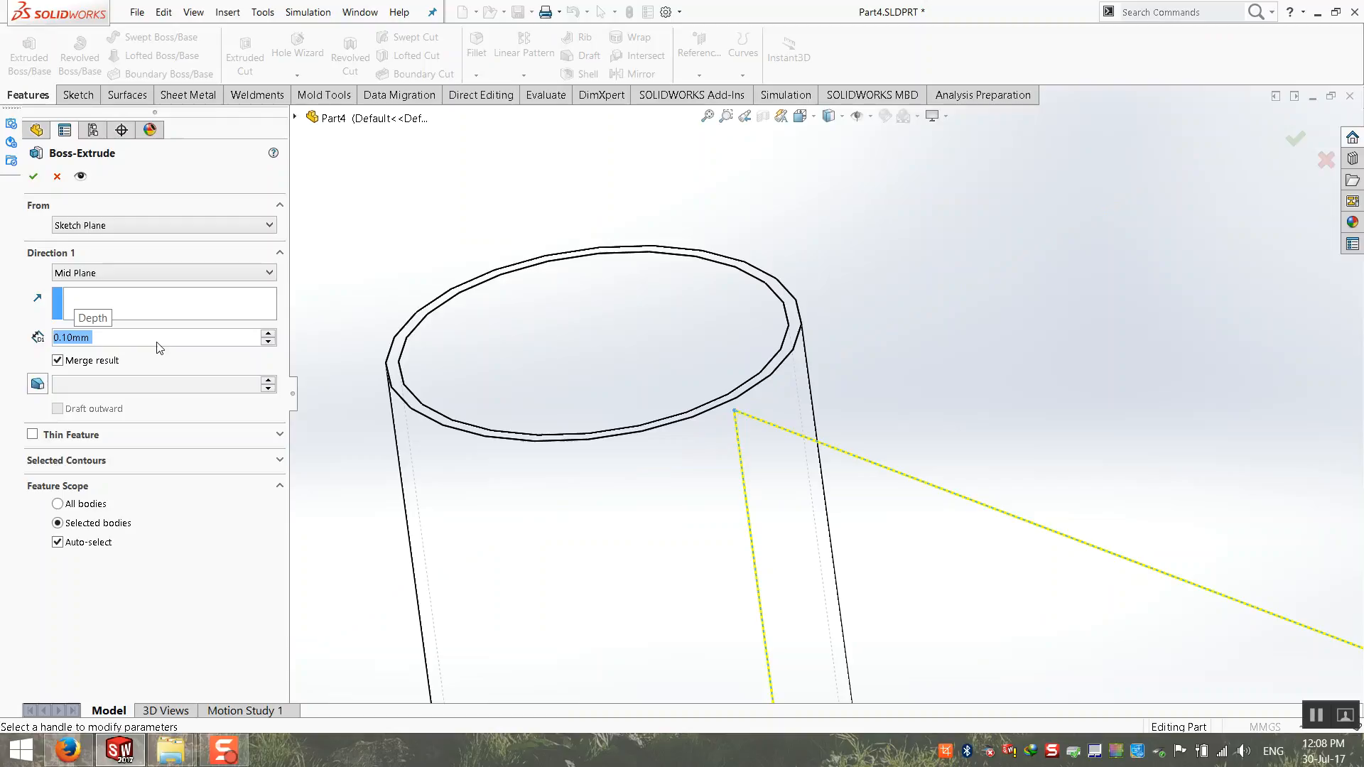
key("Return")
Step: Return the model display to shaded with edges to show the panel between the posts
left_click(876, 266)
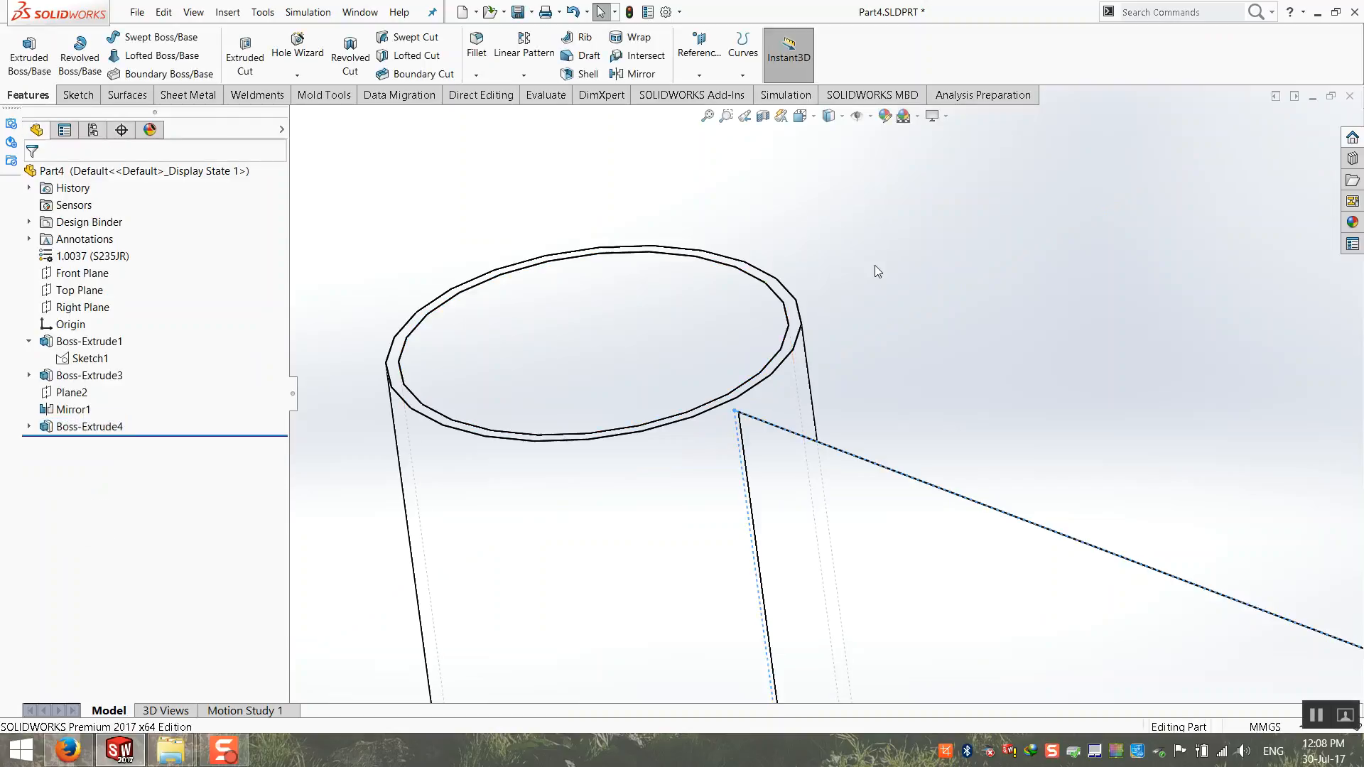
left_click(829, 116)
left_click(826, 164)
scroll(845, 425, "up", 10)
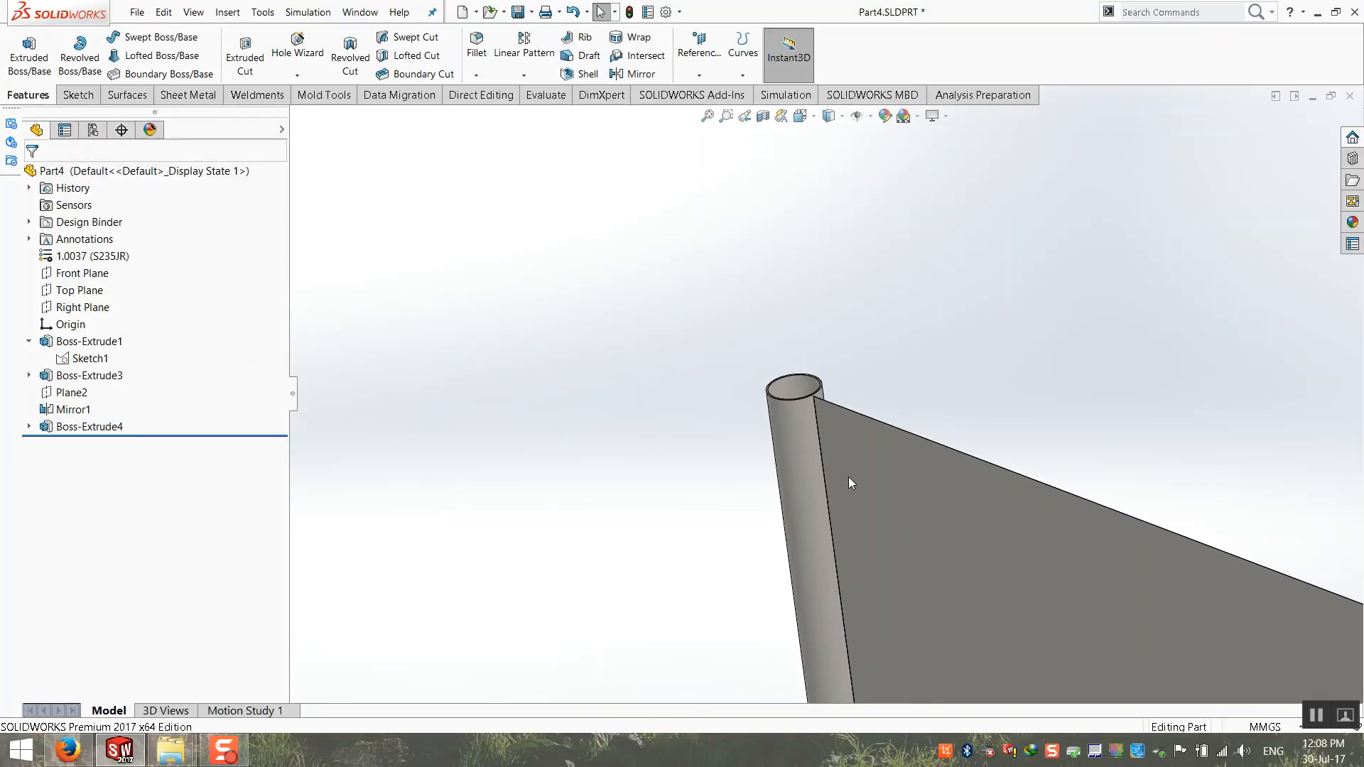
Step: Examine the two posts, the joining panel and the base plates from several angles
scroll(792, 432, "up", 4)
middle_click_drag(793, 430, 859, 472)
scroll(943, 506, "down", 3)
scroll(786, 397, "down", 2)
scroll(859, 480, "down", 1)
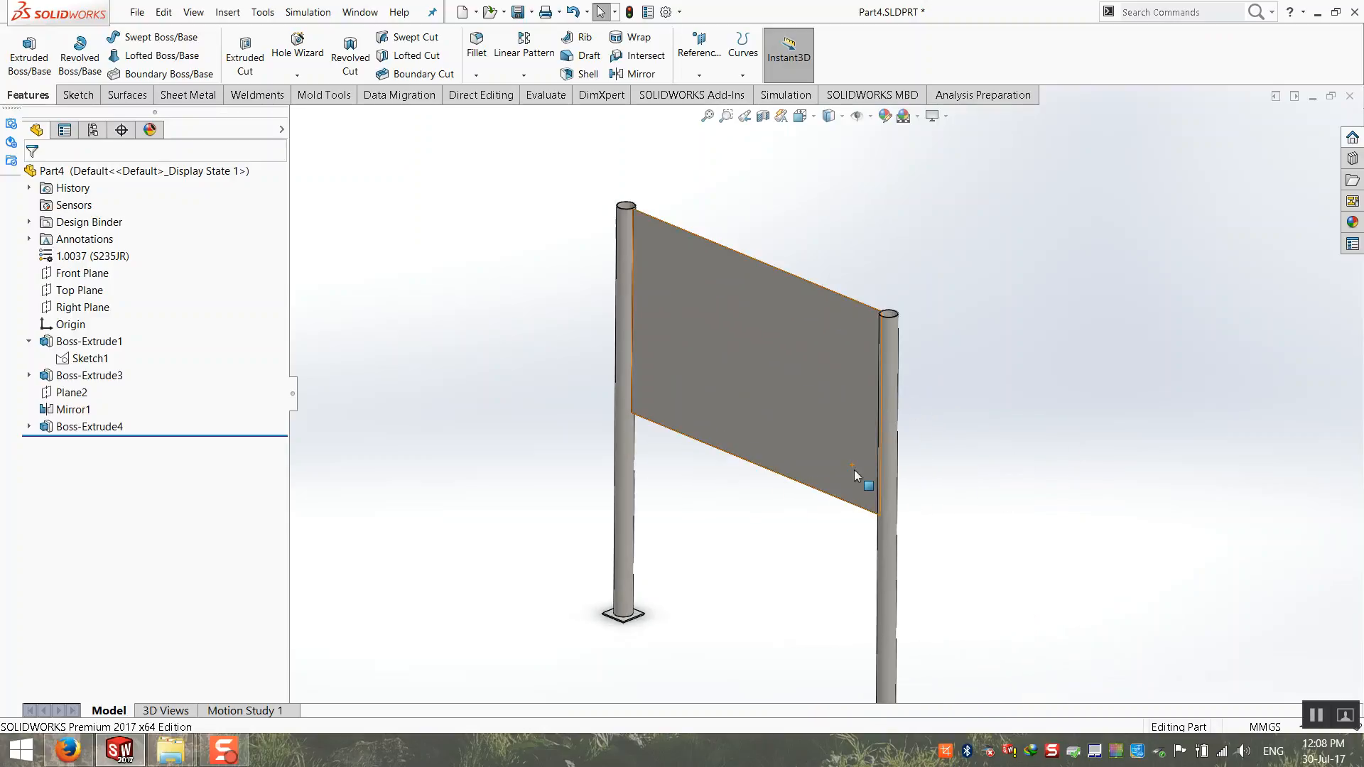
scroll(852, 480, "up", 1)
scroll(851, 483, "down", 1)
middle_click_drag(838, 489, 828, 485)
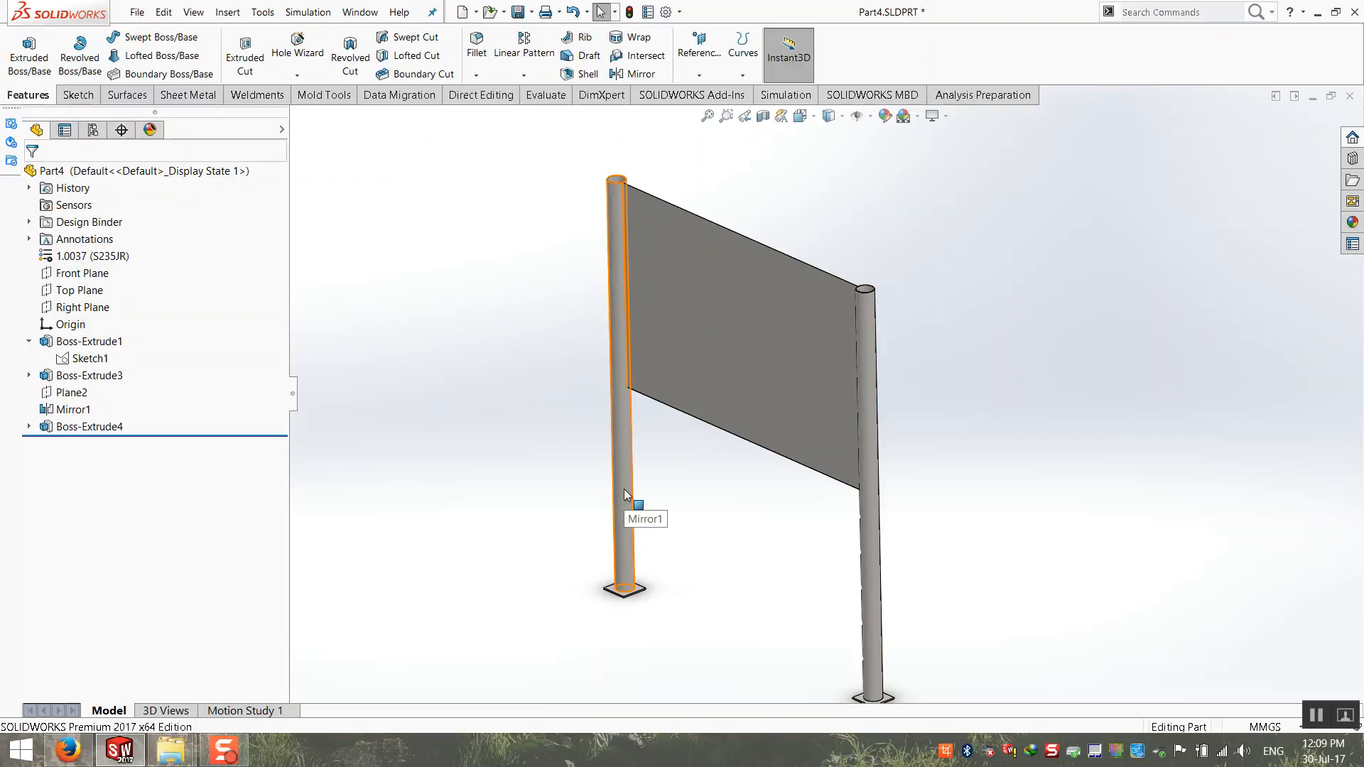
scroll(812, 537, "up", 1)
scroll(956, 562, "down", 1)
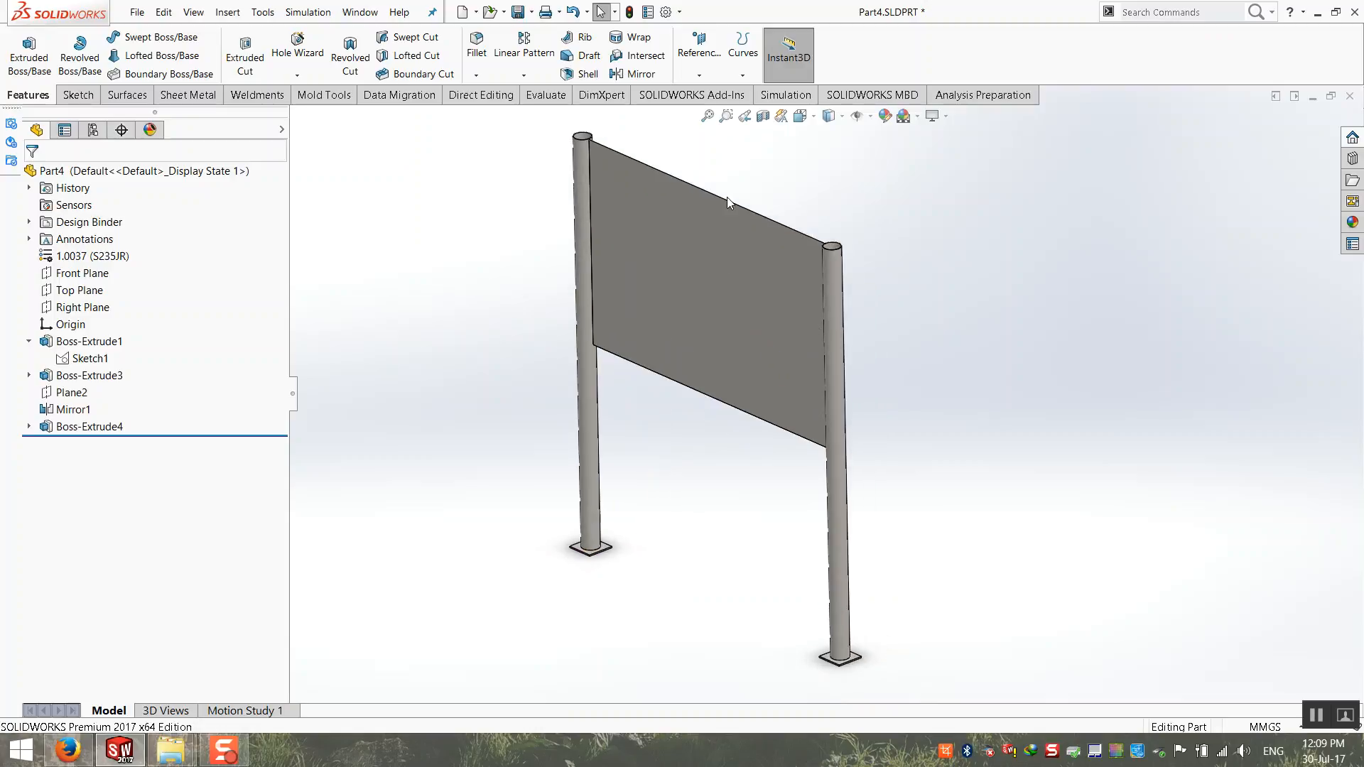
Step: Fit the whole model in view and save the part
left_click(708, 116)
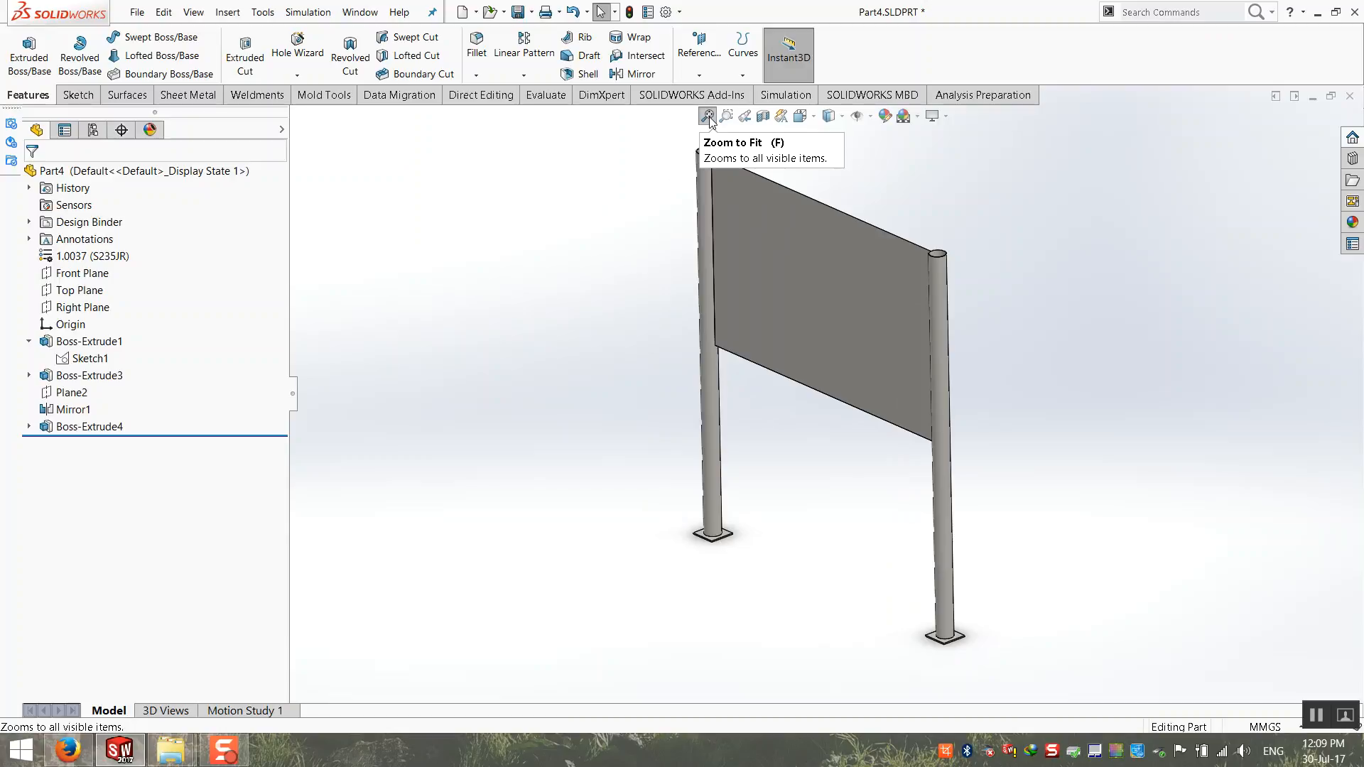
left_click(517, 12)
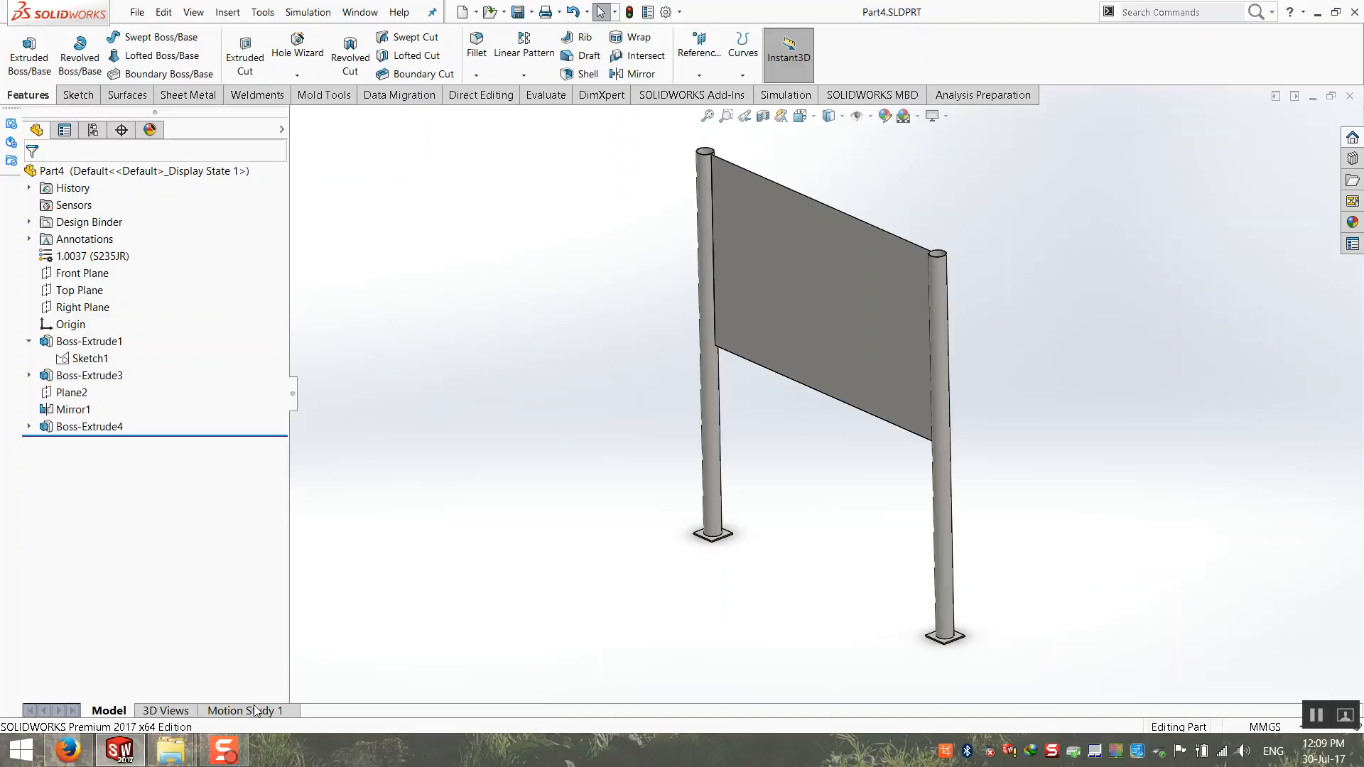
left_click(307, 12)
left_click(320, 79)
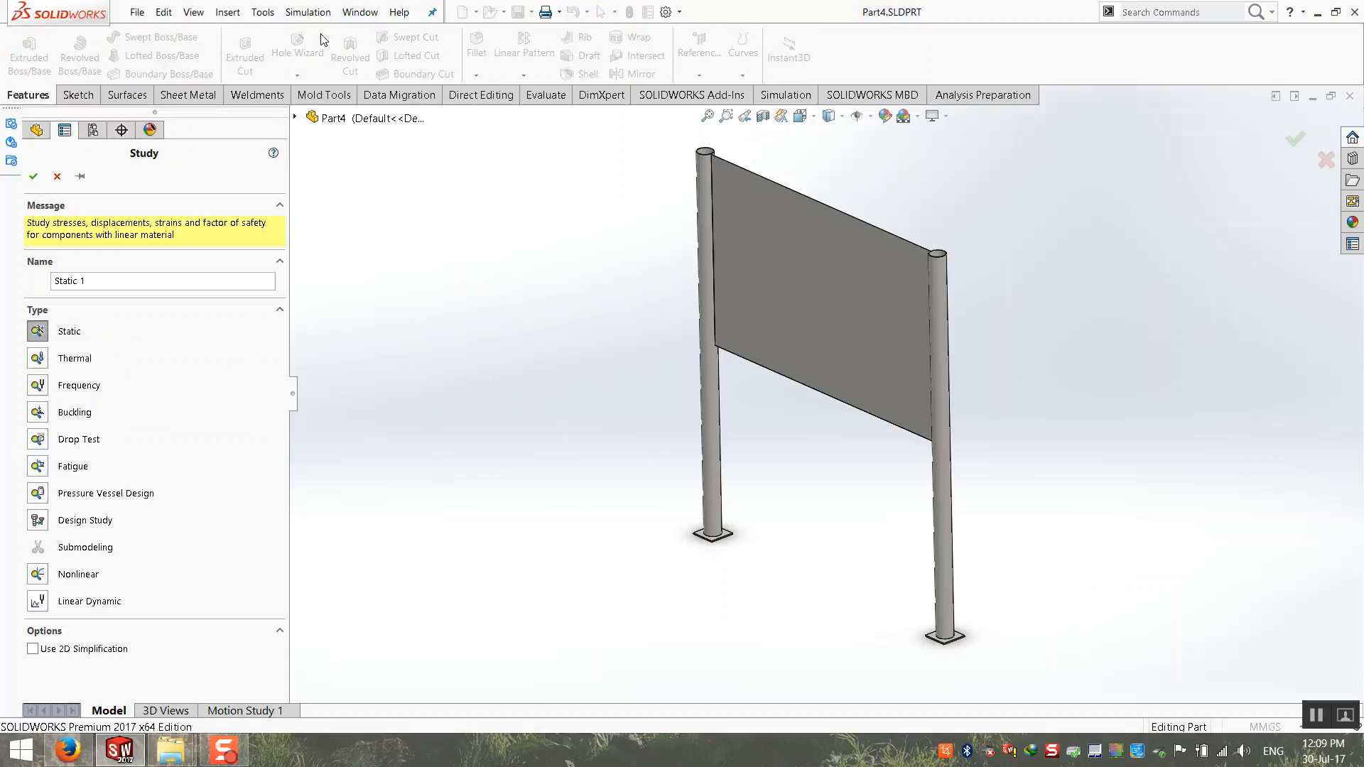
left_click(57, 176)
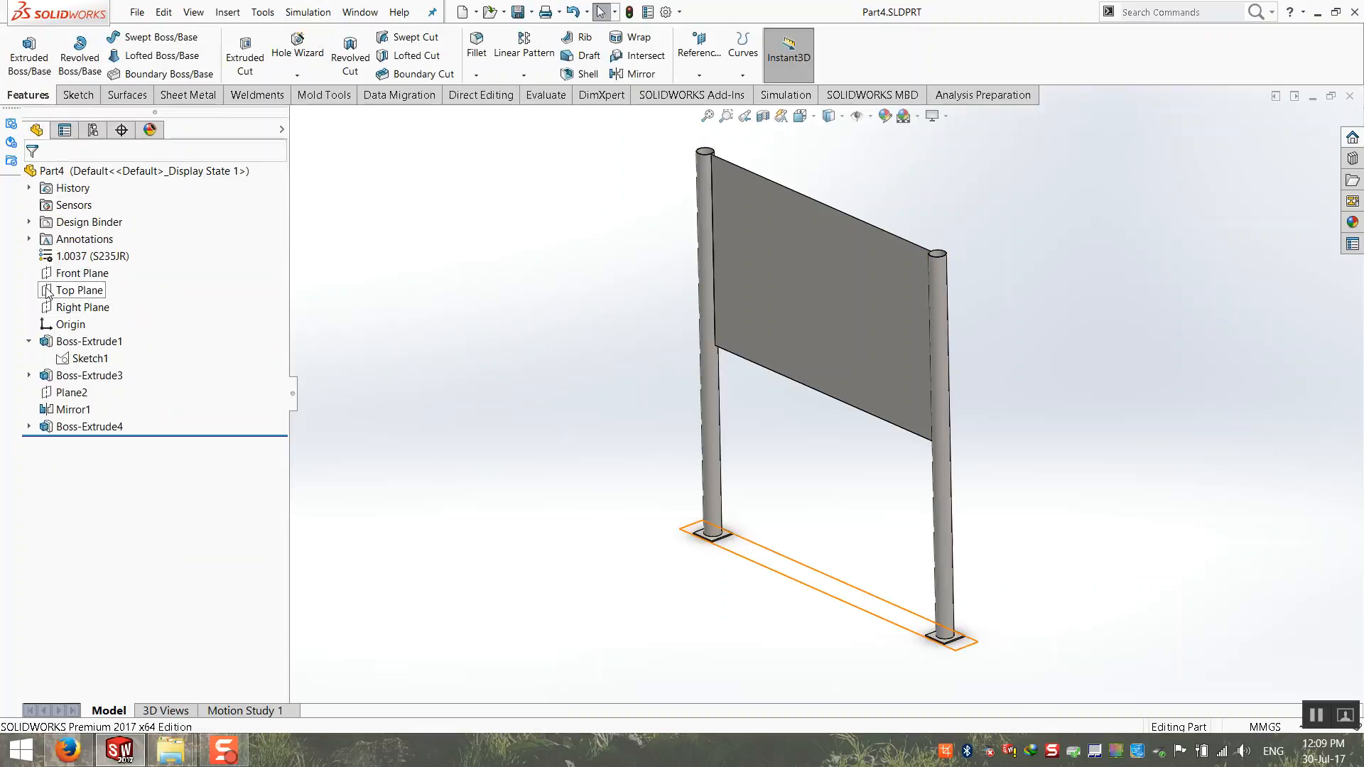
Step: Roll the model back to just after the post's tube extrusion, before the mirror plane, mirror and panel features
left_click(29, 342)
left_click(29, 359)
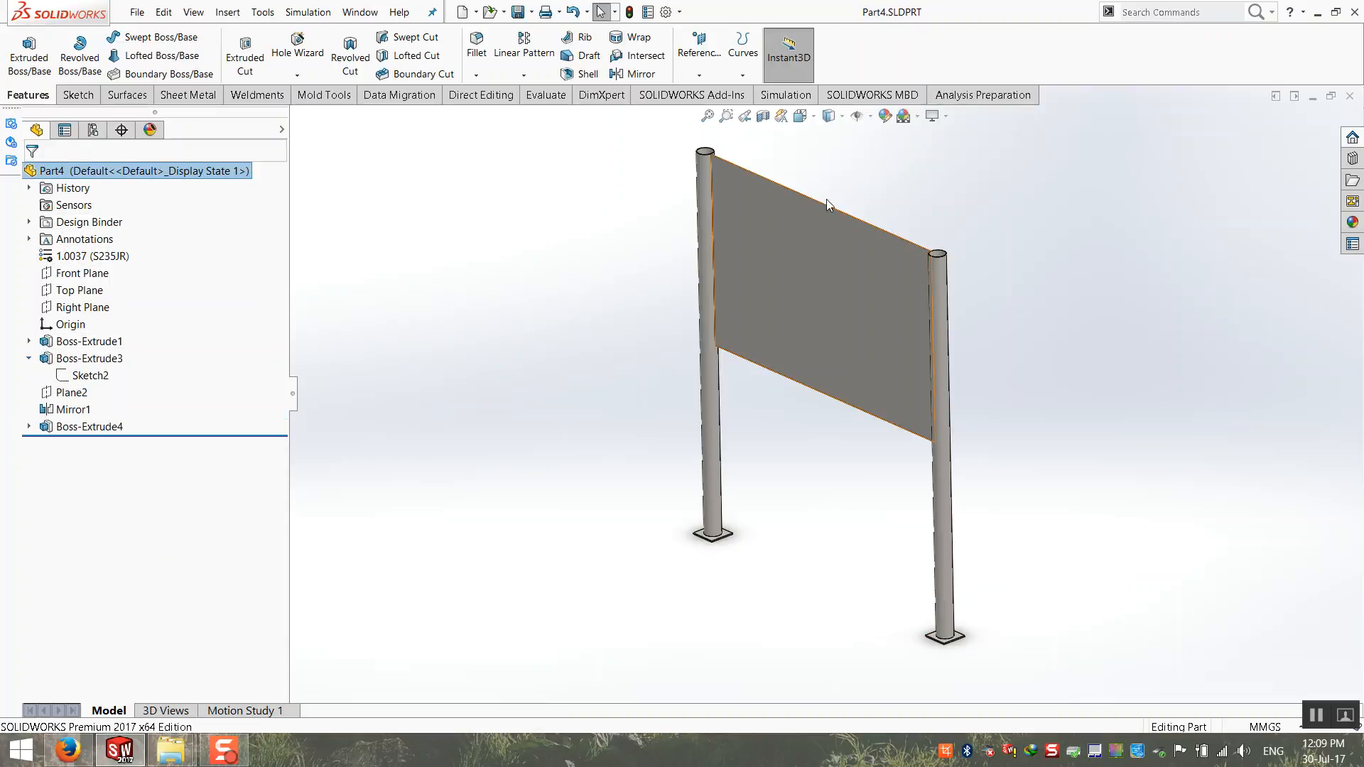
middle_click_drag(729, 294, 712, 299)
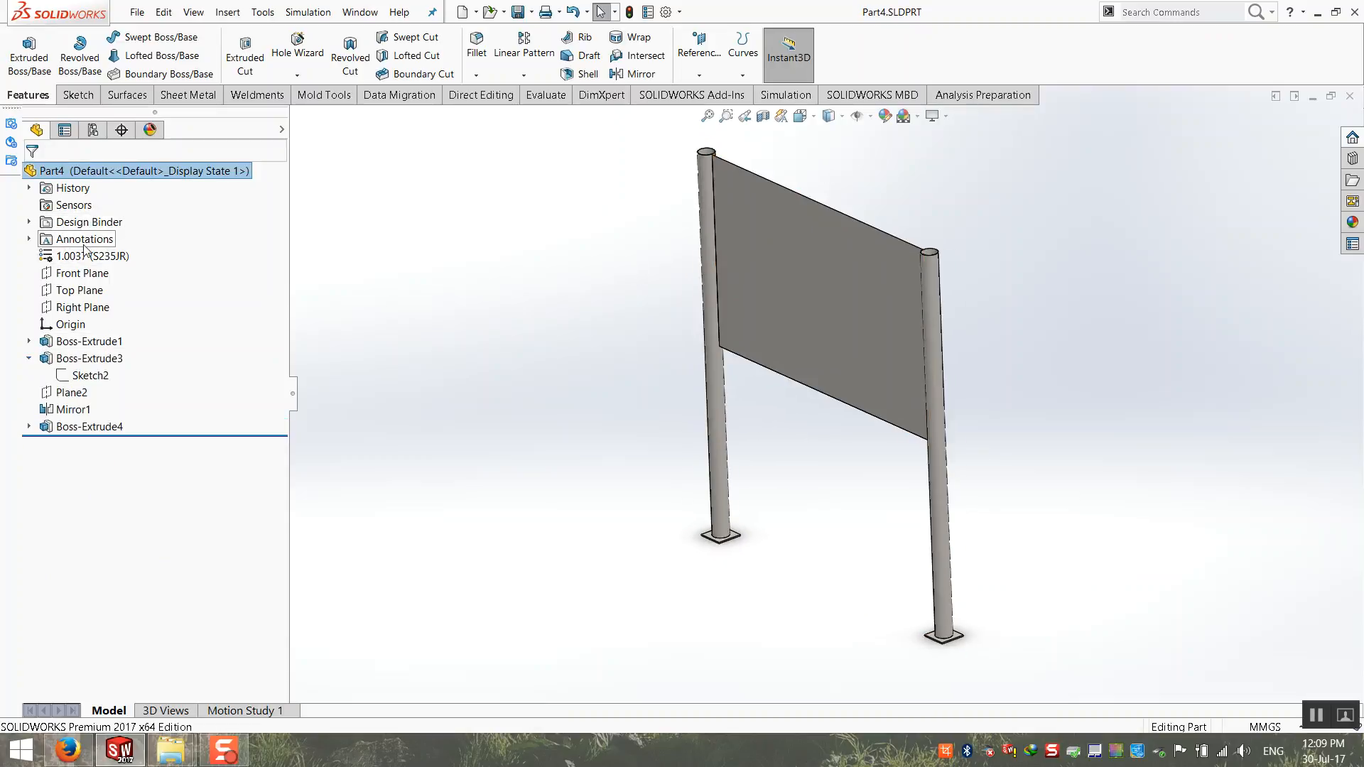
mouse_move(57, 358)
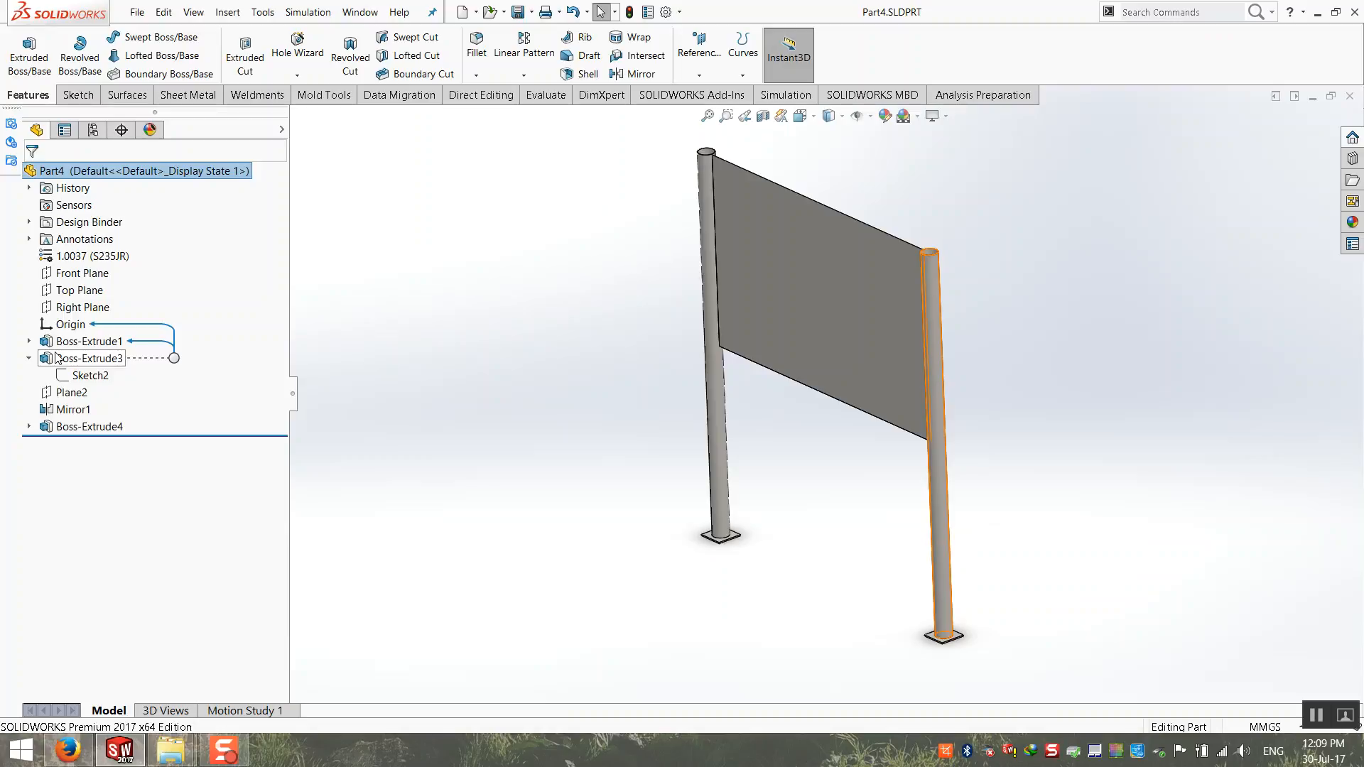
middle_click_drag(894, 546, 913, 551)
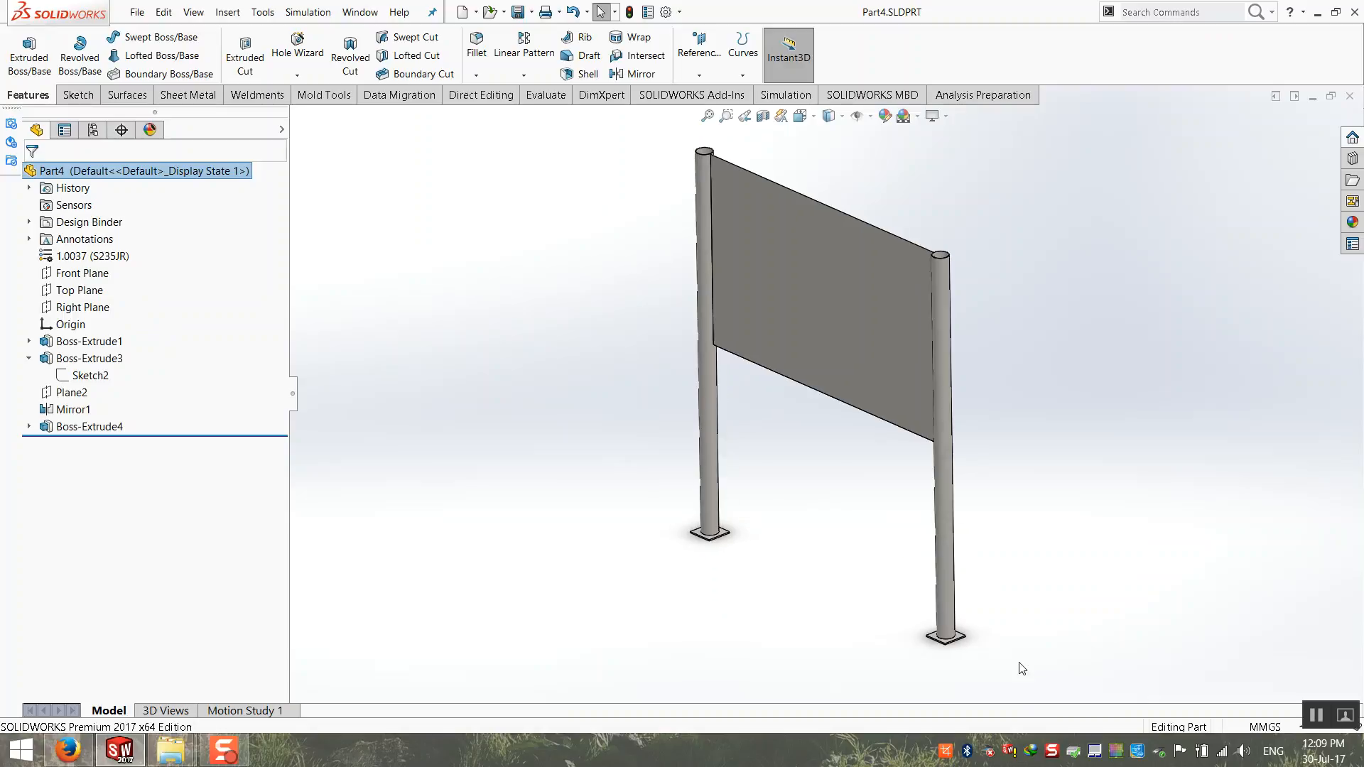
scroll(963, 322, "up", 1)
scroll(963, 326, "down", 2)
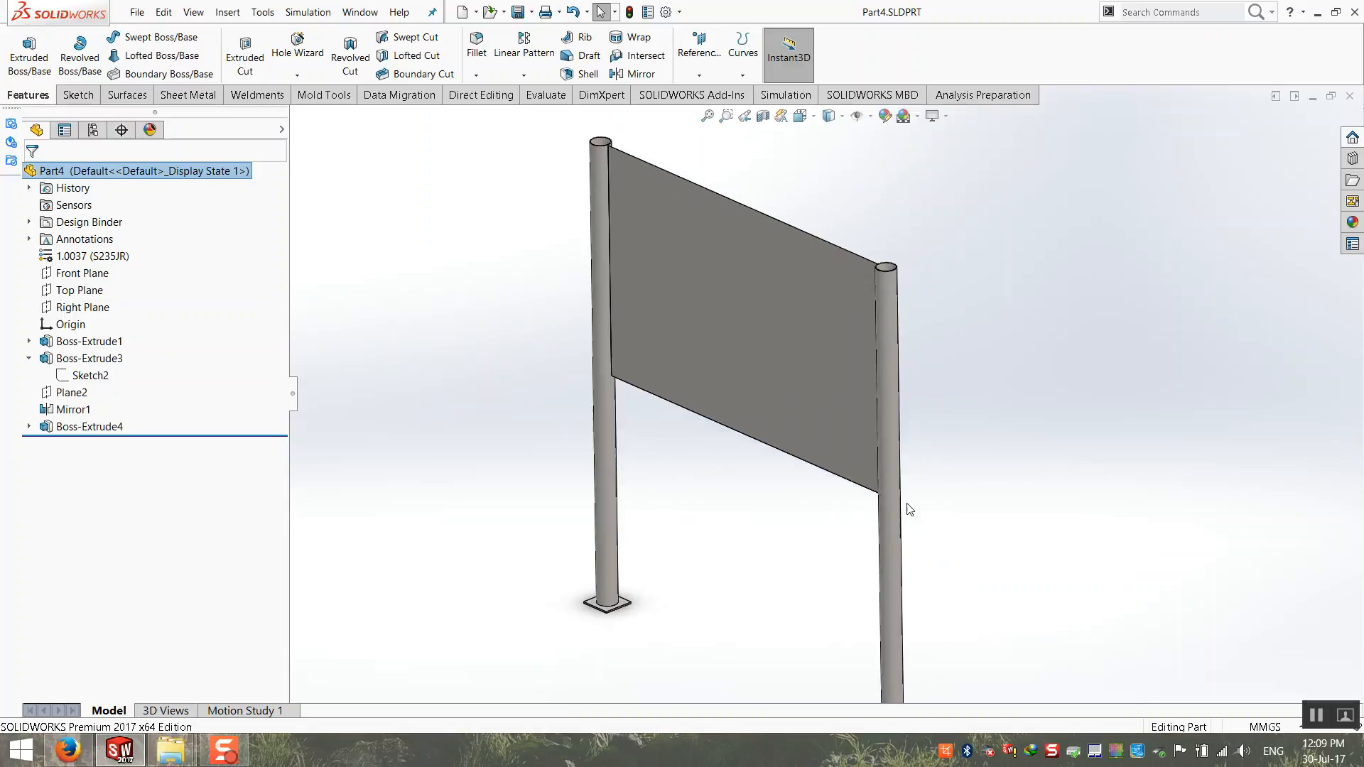
scroll(761, 534, "up", 1)
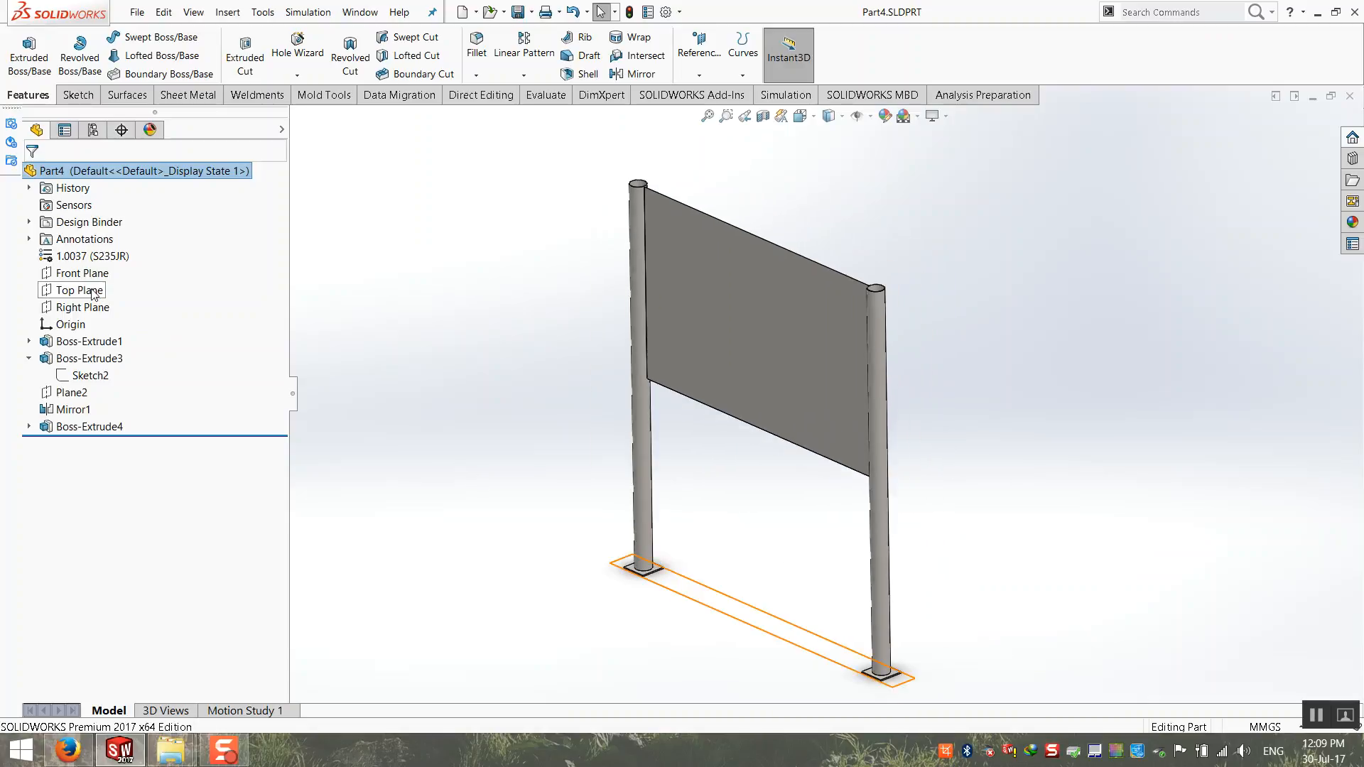
left_click(86, 290)
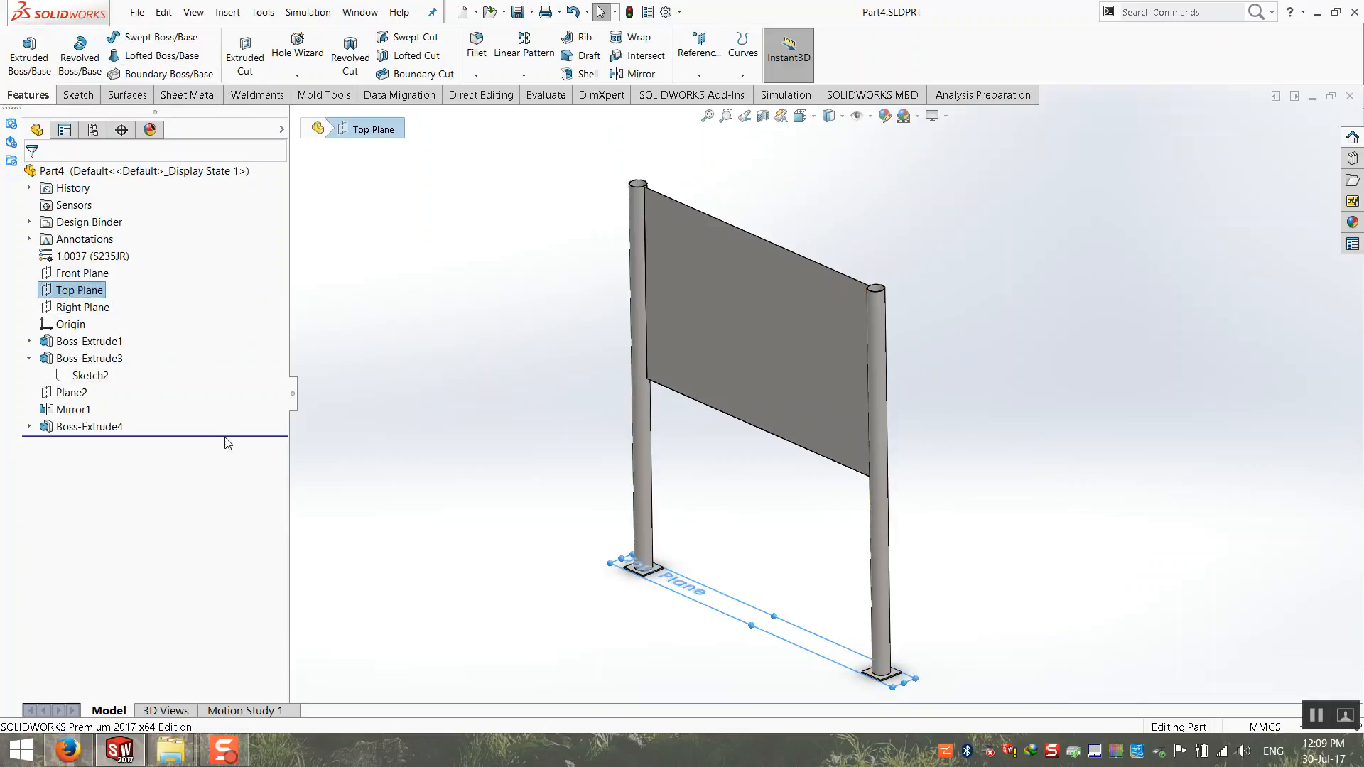
mouse_move(234, 434)
left_mouse_down()
mouse_move(237, 351)
mouse_move(228, 382)
left_mouse_up()
Step: Start an Extruded Cut sketch on the upper face of the base plate
scroll(898, 683, "down", 6)
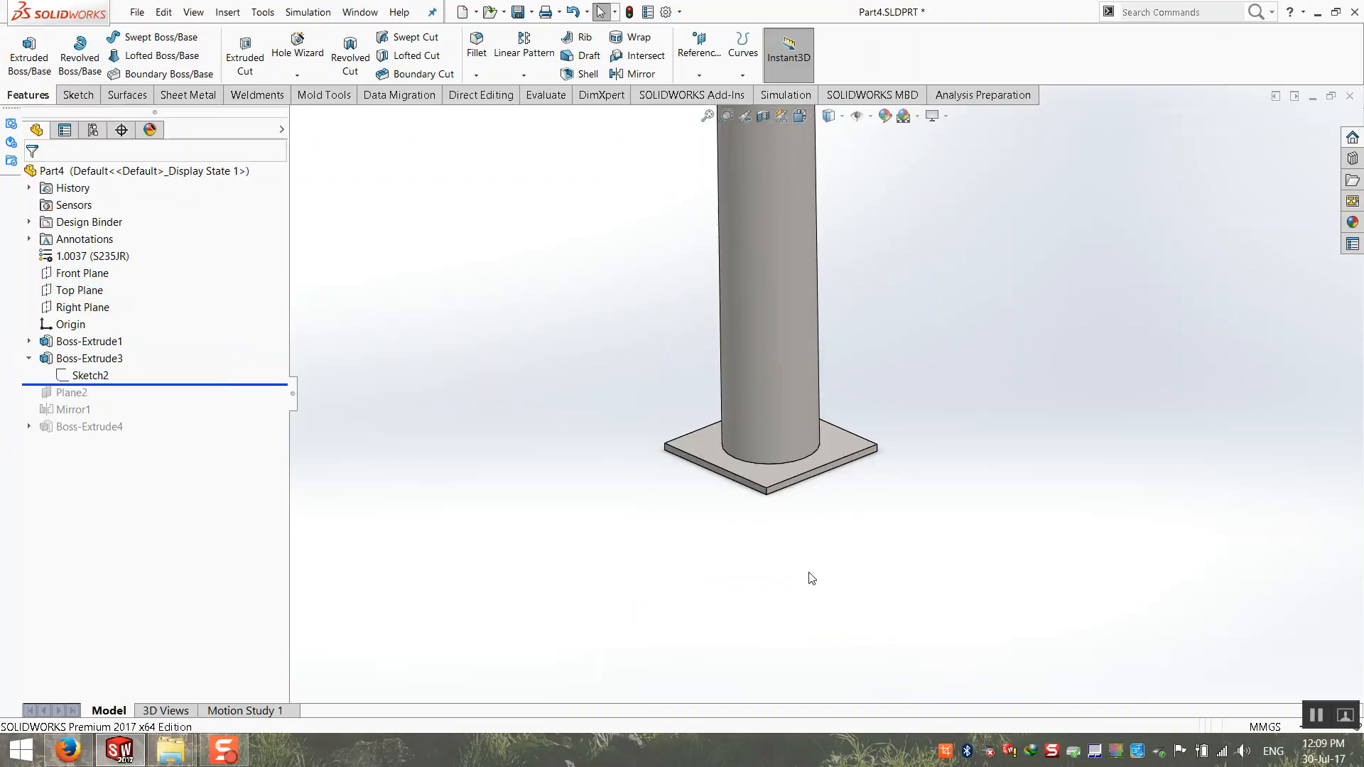
scroll(783, 407, "up", 3)
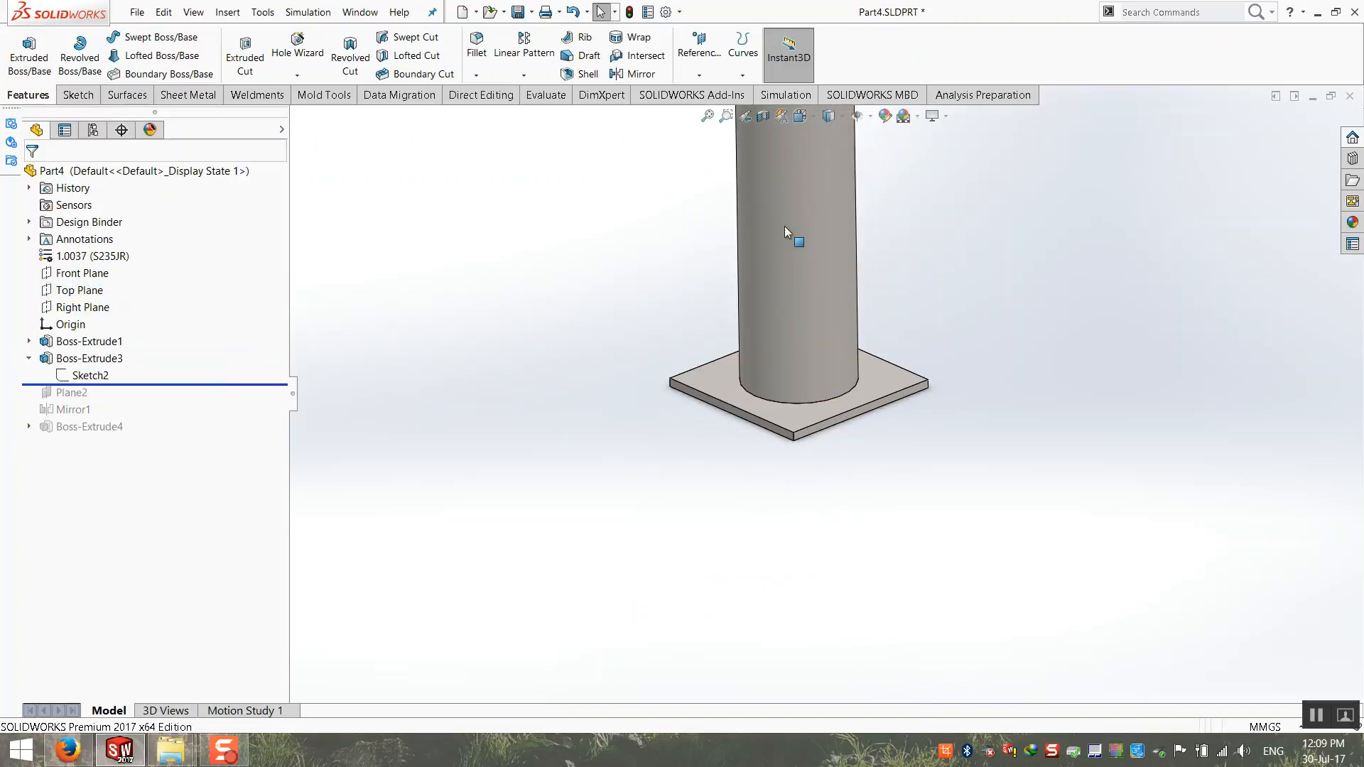
scroll(795, 224, "down", 2)
left_click(245, 56)
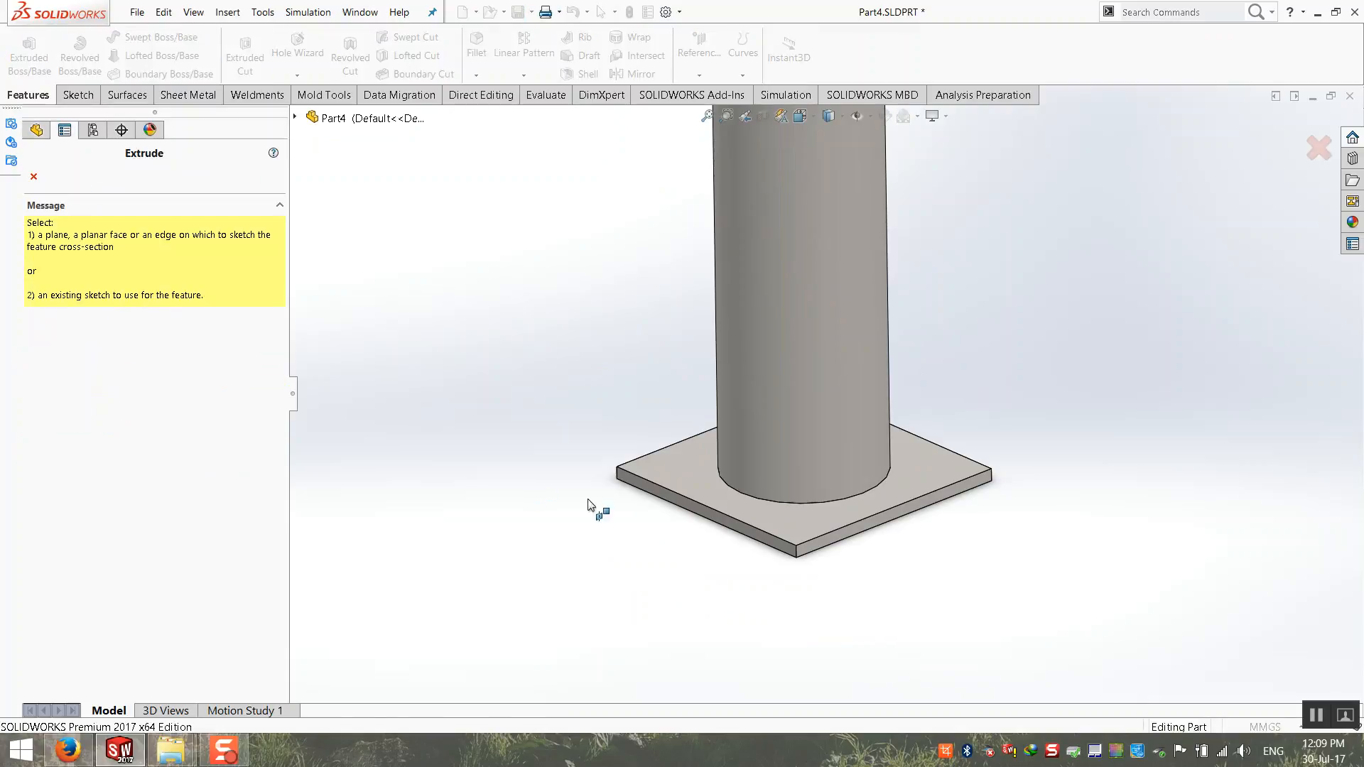
left_click(683, 463)
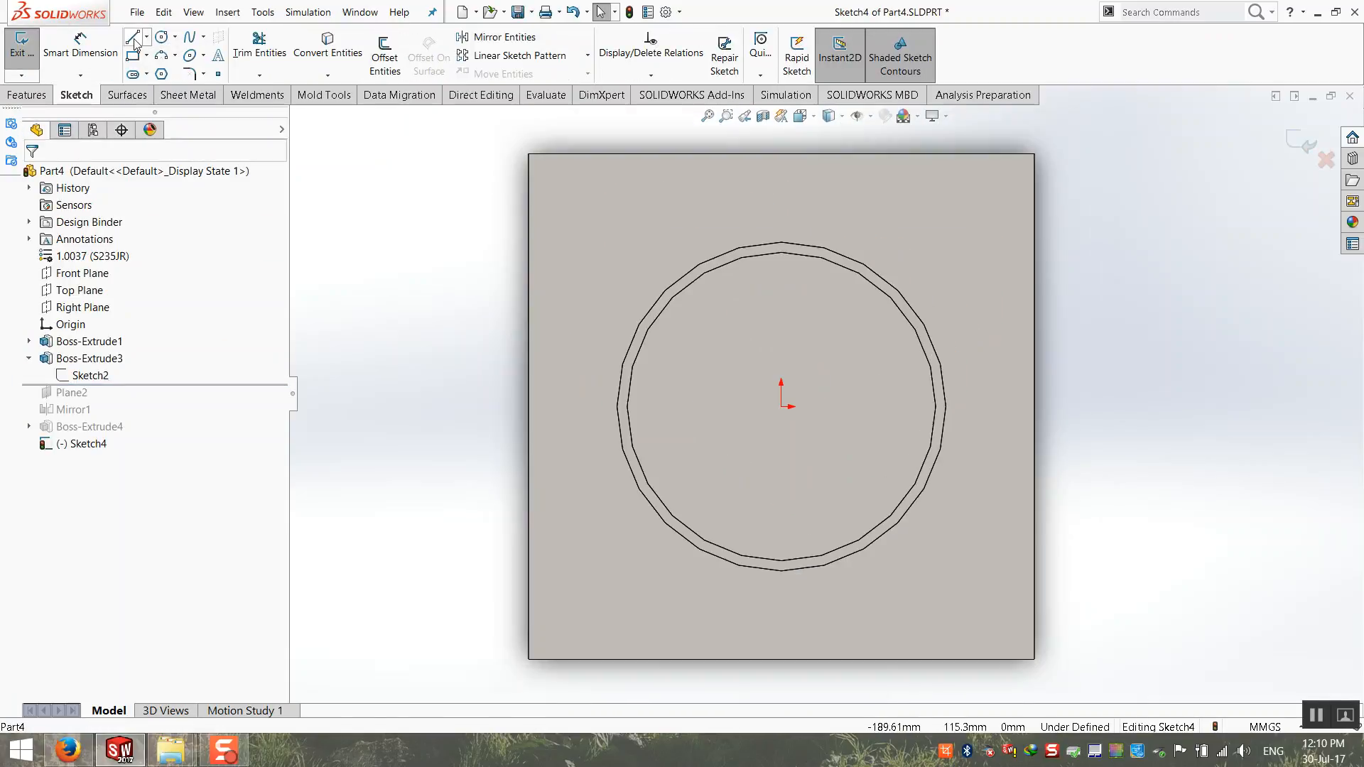
Step: Offset the base plate face's outline 25 mm inward with Offset Entities, using Reverse and Add dimensions
left_click(162, 36)
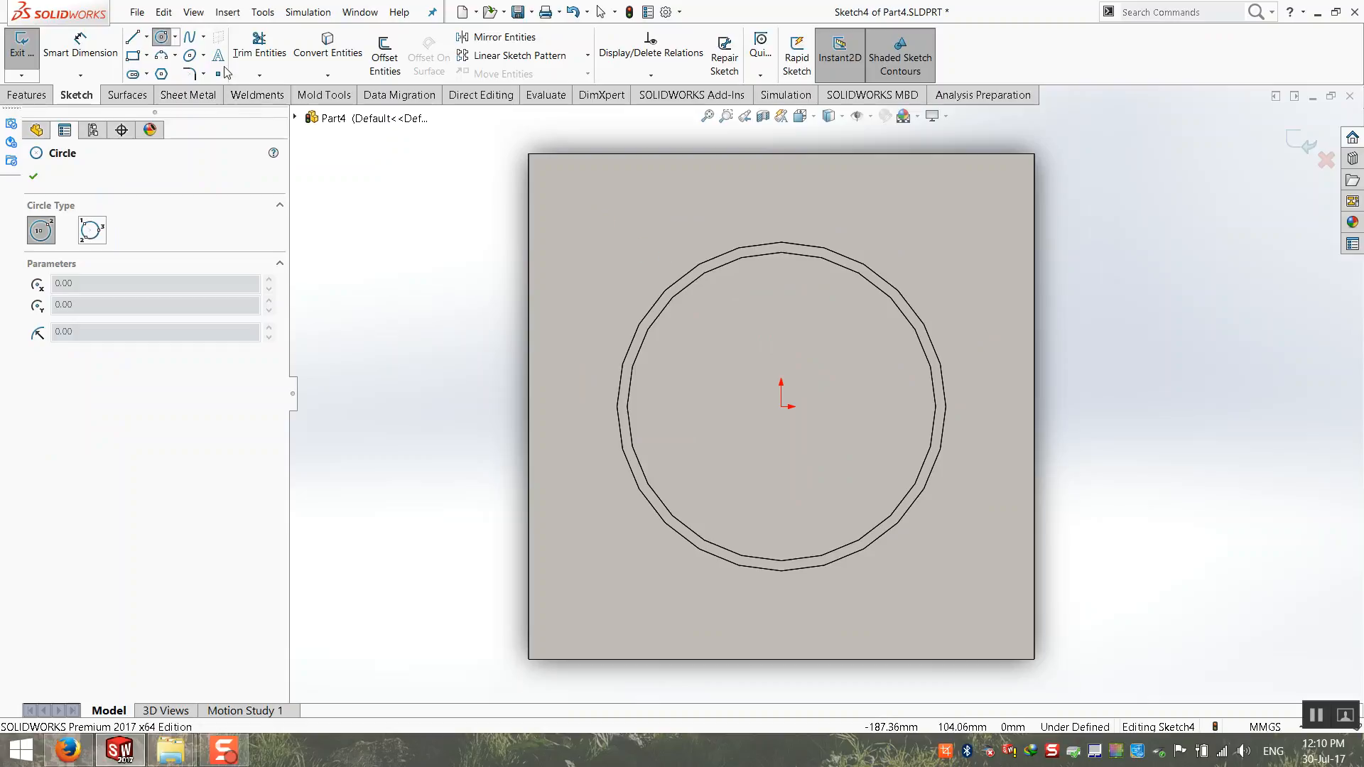
left_click(384, 57)
left_click(655, 223)
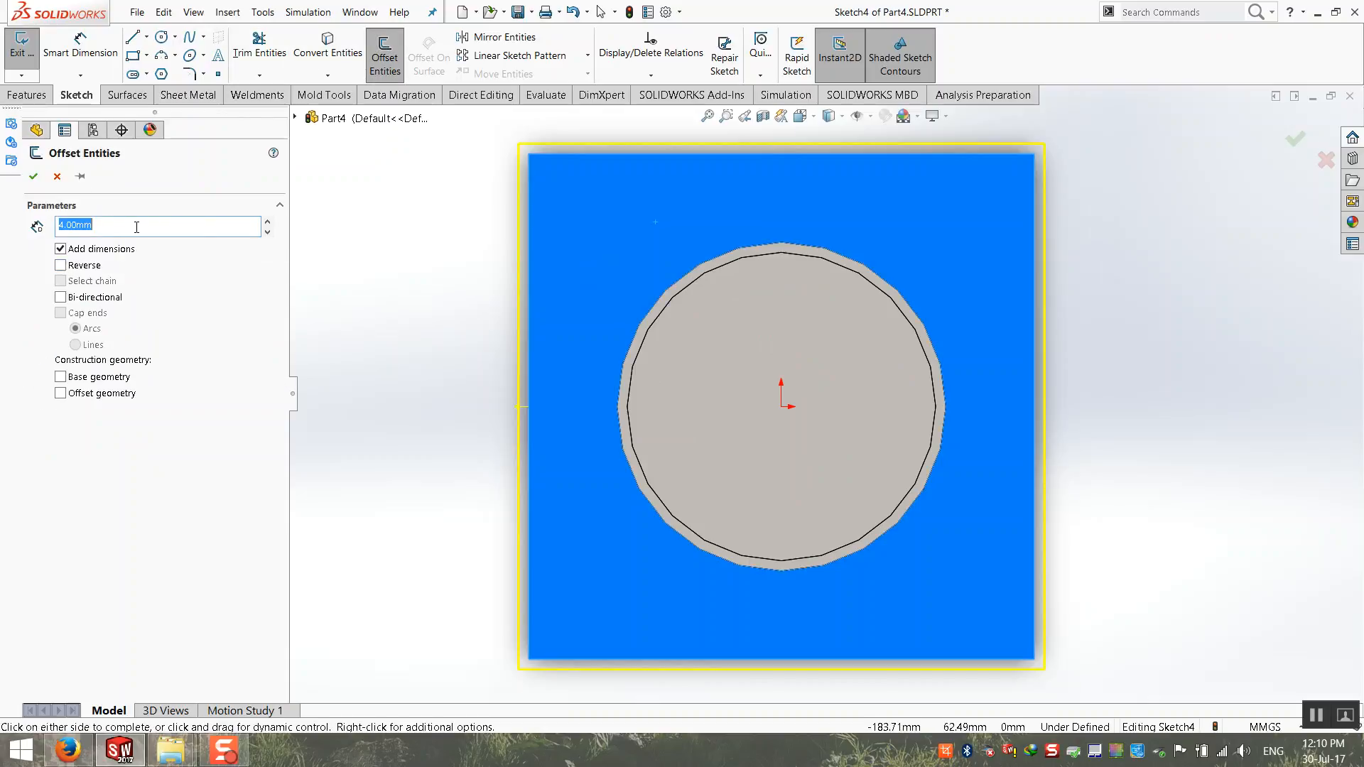
type("30")
key("Return")
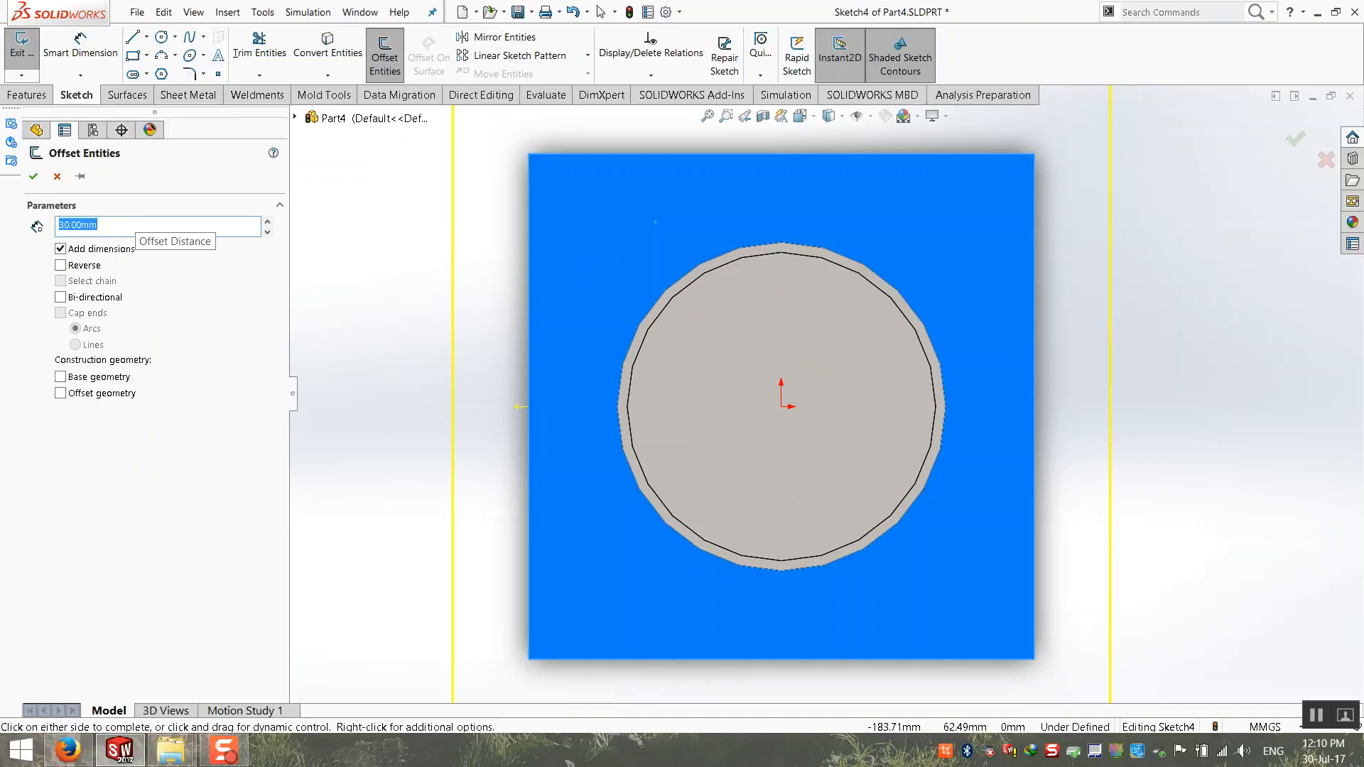
left_click(86, 269)
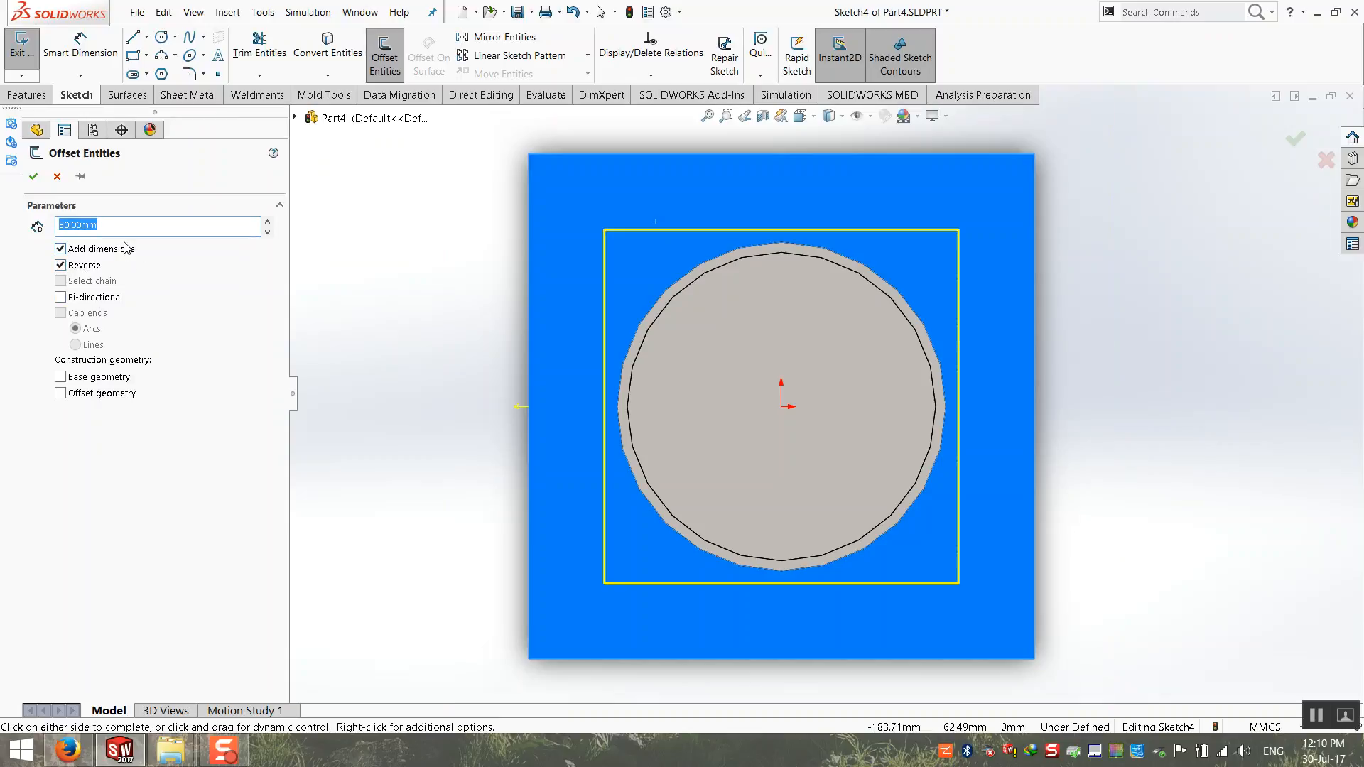
type("25")
key("Return")
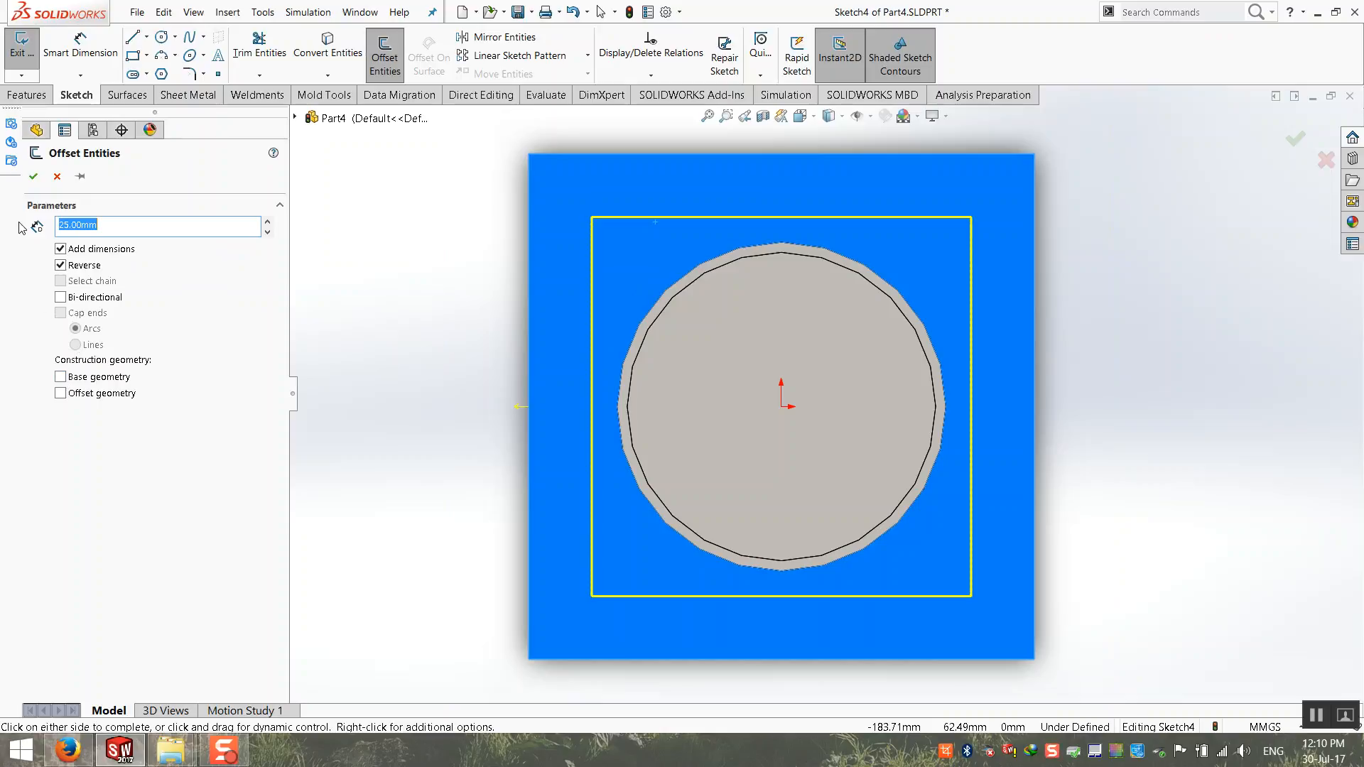
left_click(34, 177)
Step: Convert the four lines of the offset square to construction geometry
mouse_move(989, 177)
left_mouse_down()
mouse_move(514, 588)
mouse_move(560, 624)
left_mouse_up()
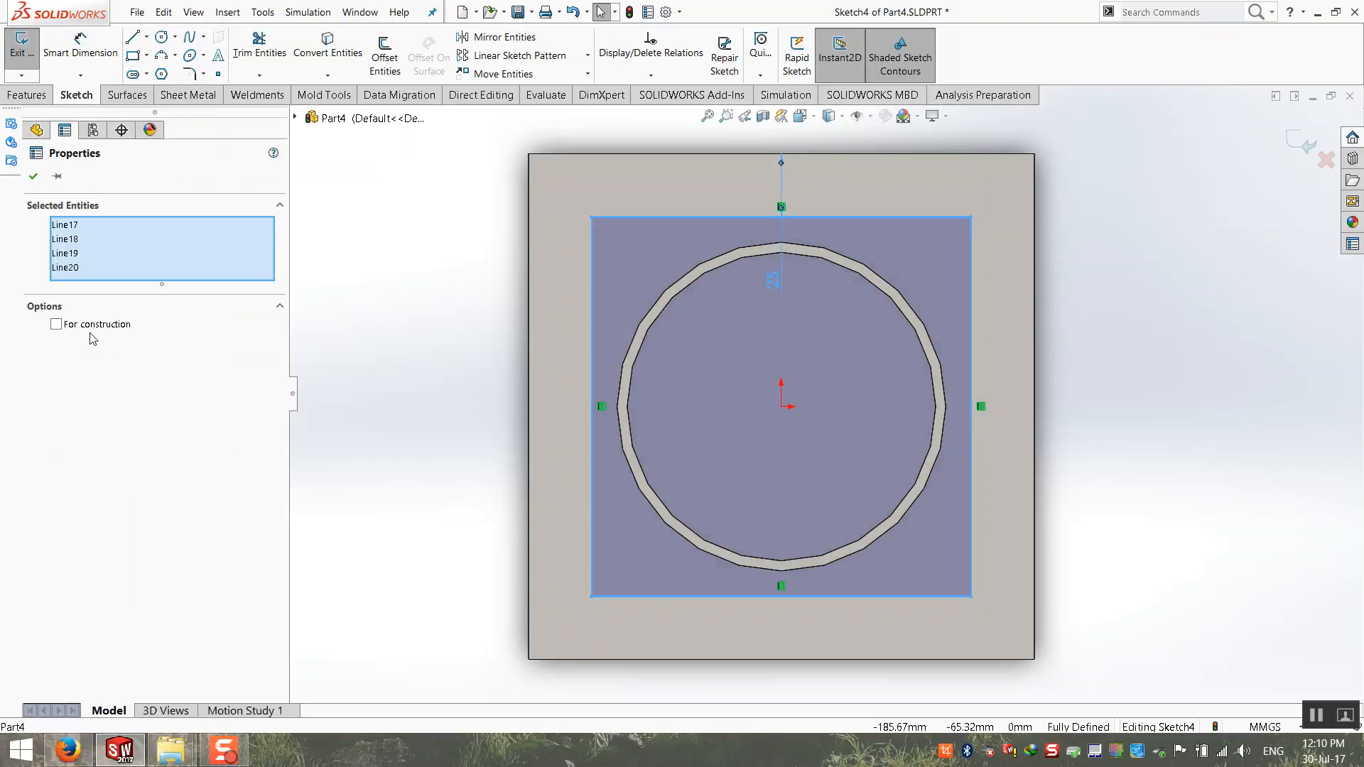
left_click(56, 324)
left_click(33, 177)
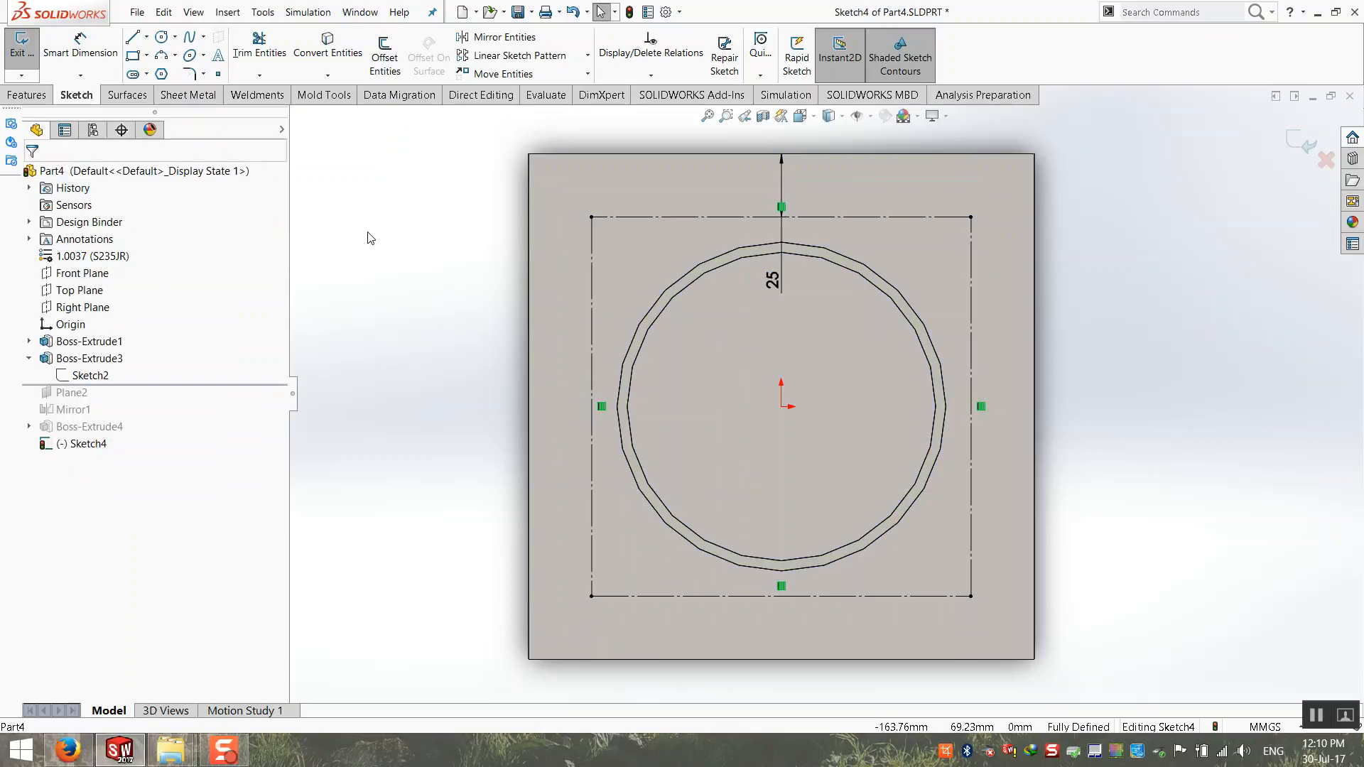
Step: Sketch four circles about 14 to 26 mm in diameter, one centred on each corner of the construction square
left_click(162, 36)
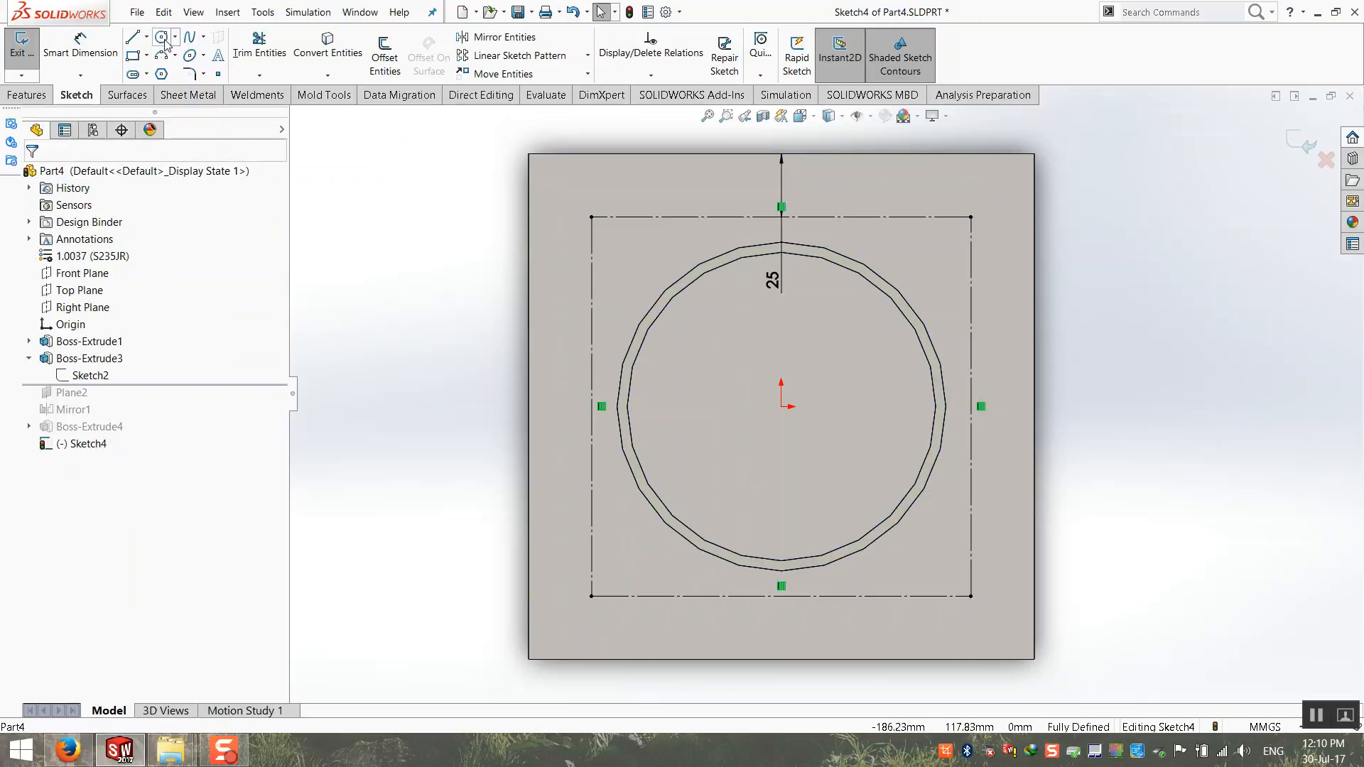
left_click(592, 216)
left_click(594, 238)
left_click(592, 596)
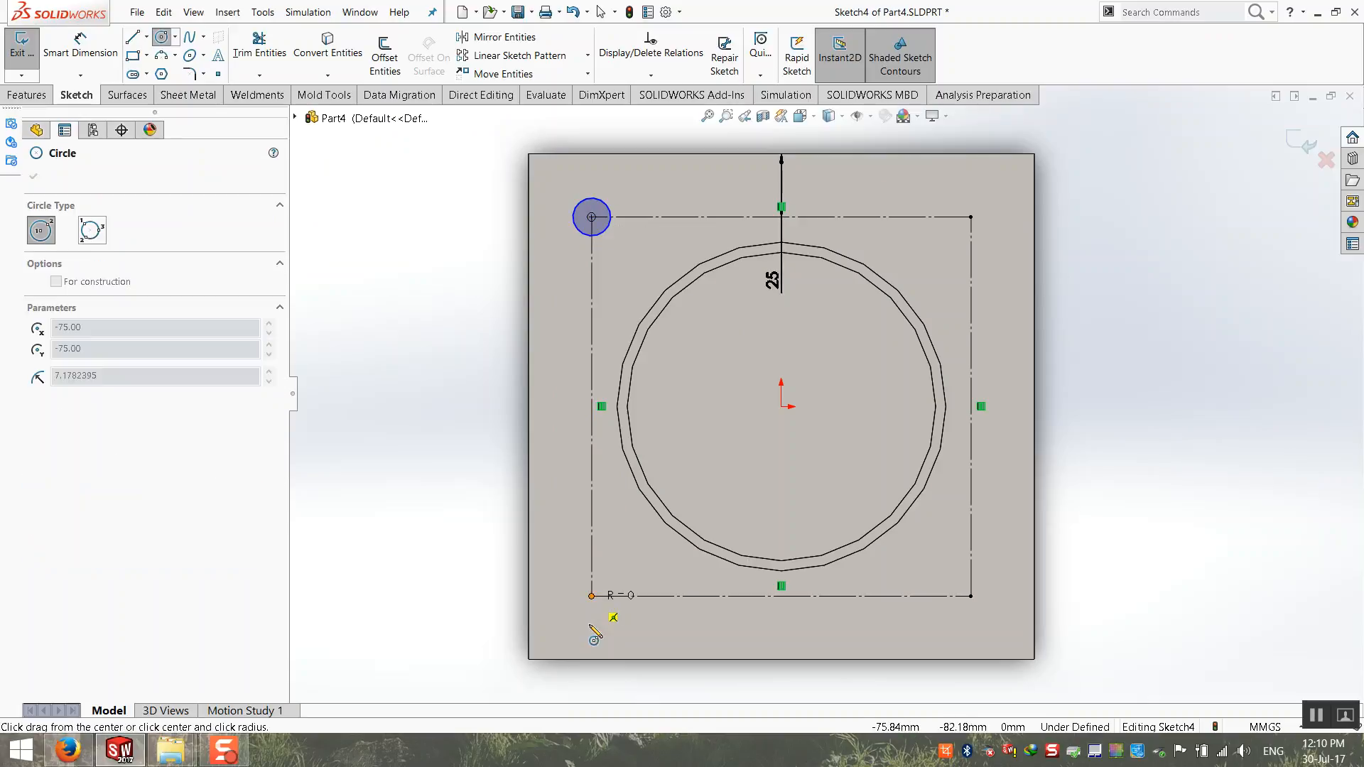
left_click(613, 618)
left_click(971, 596)
left_click(974, 567)
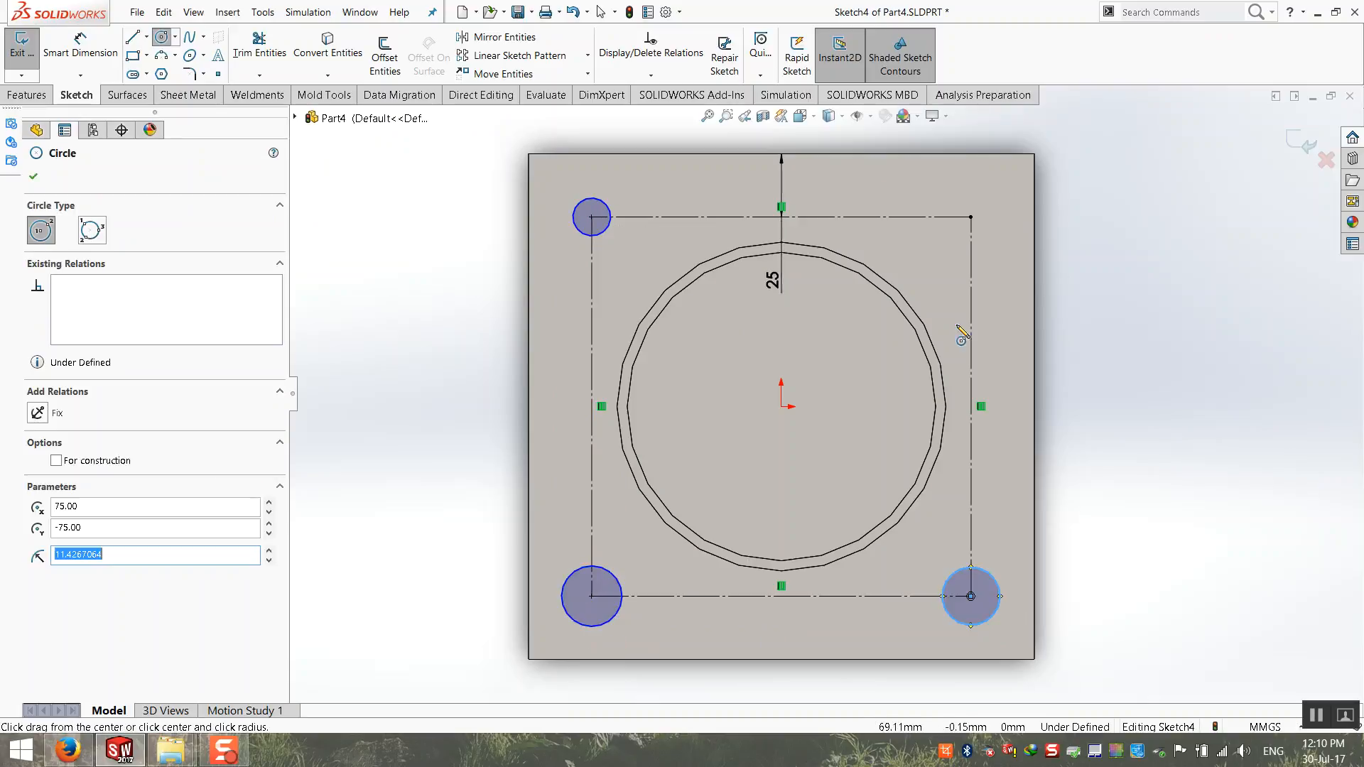
left_click(972, 216)
left_click(1002, 232)
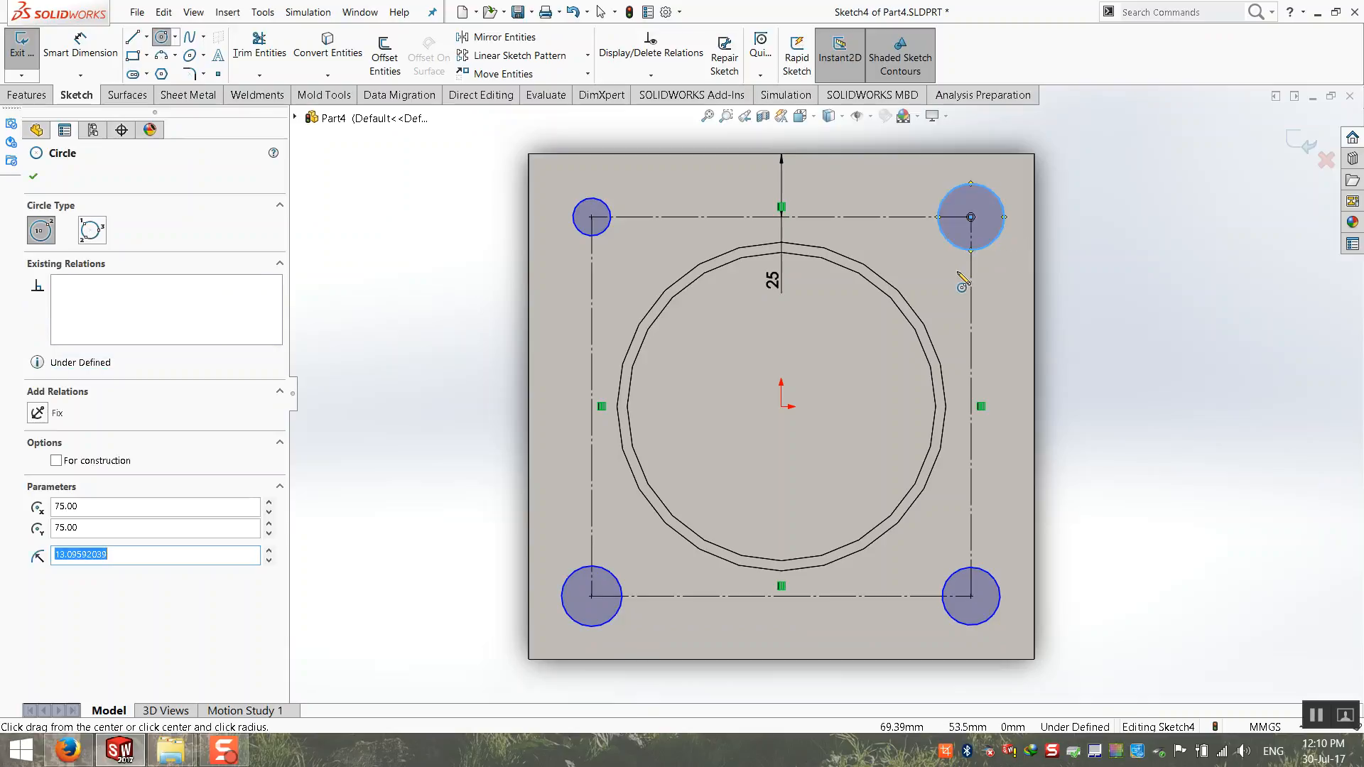
key("Escape")
Step: Apply an Equal relation to the four corner circles, keeping the plate face out of the selection
left_click(609, 229, "ctrl")
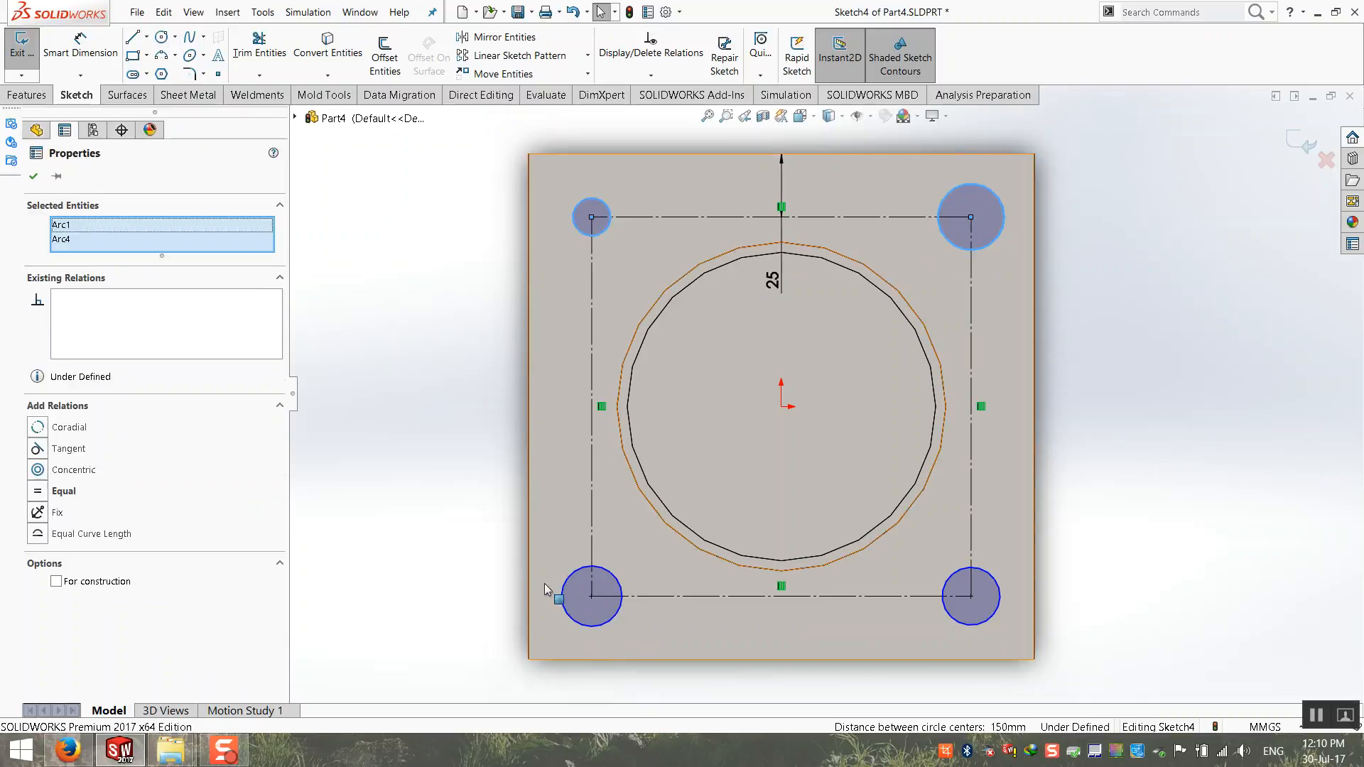
left_click(615, 574, "ctrl")
left_click(614, 576, "ctrl")
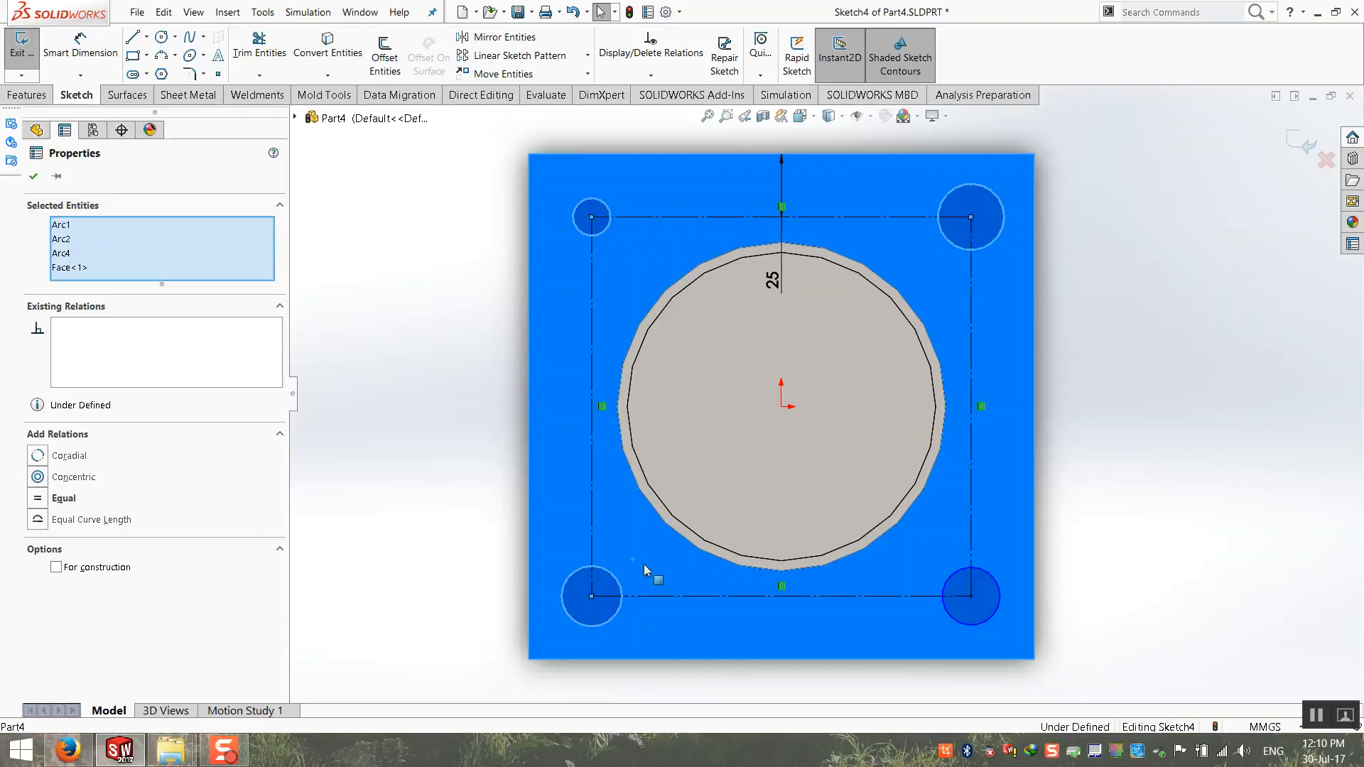
left_click(953, 616, "ctrl")
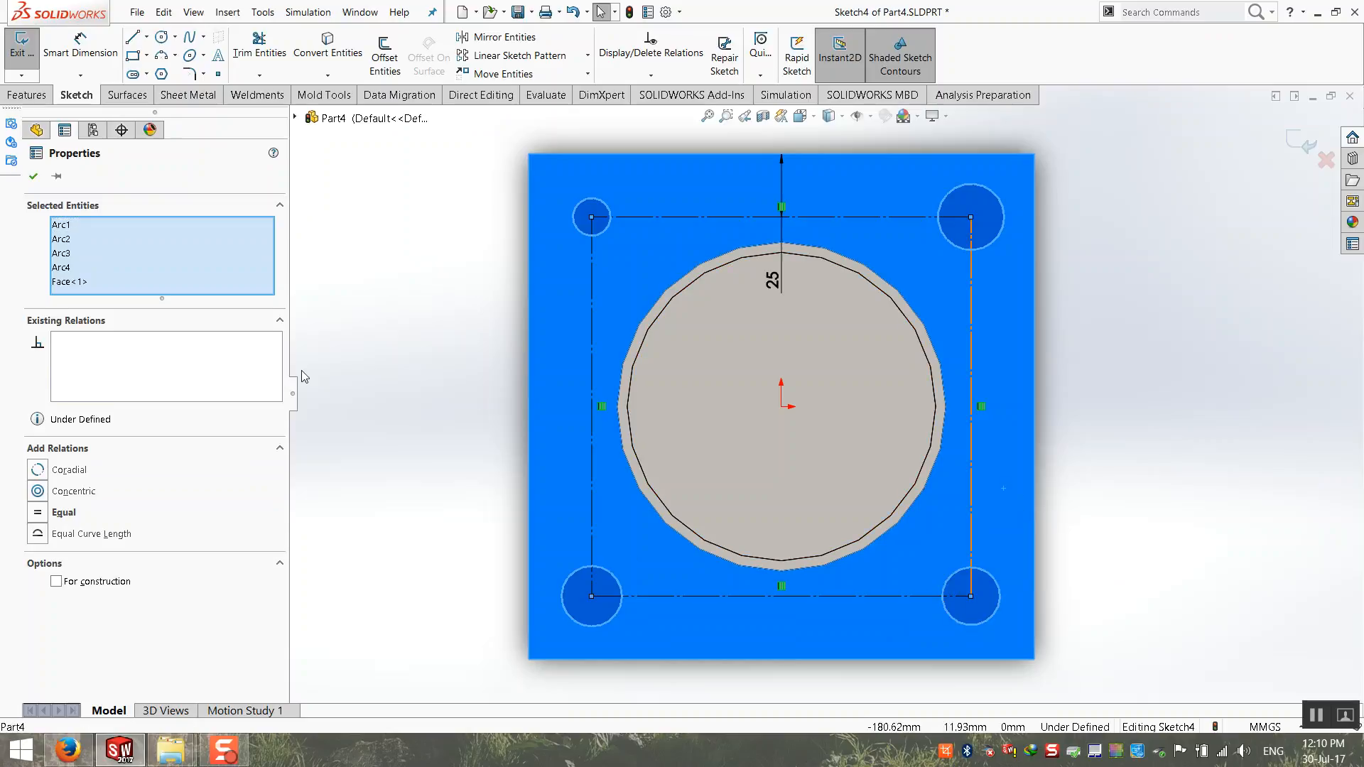
left_click(76, 282)
key("Delete")
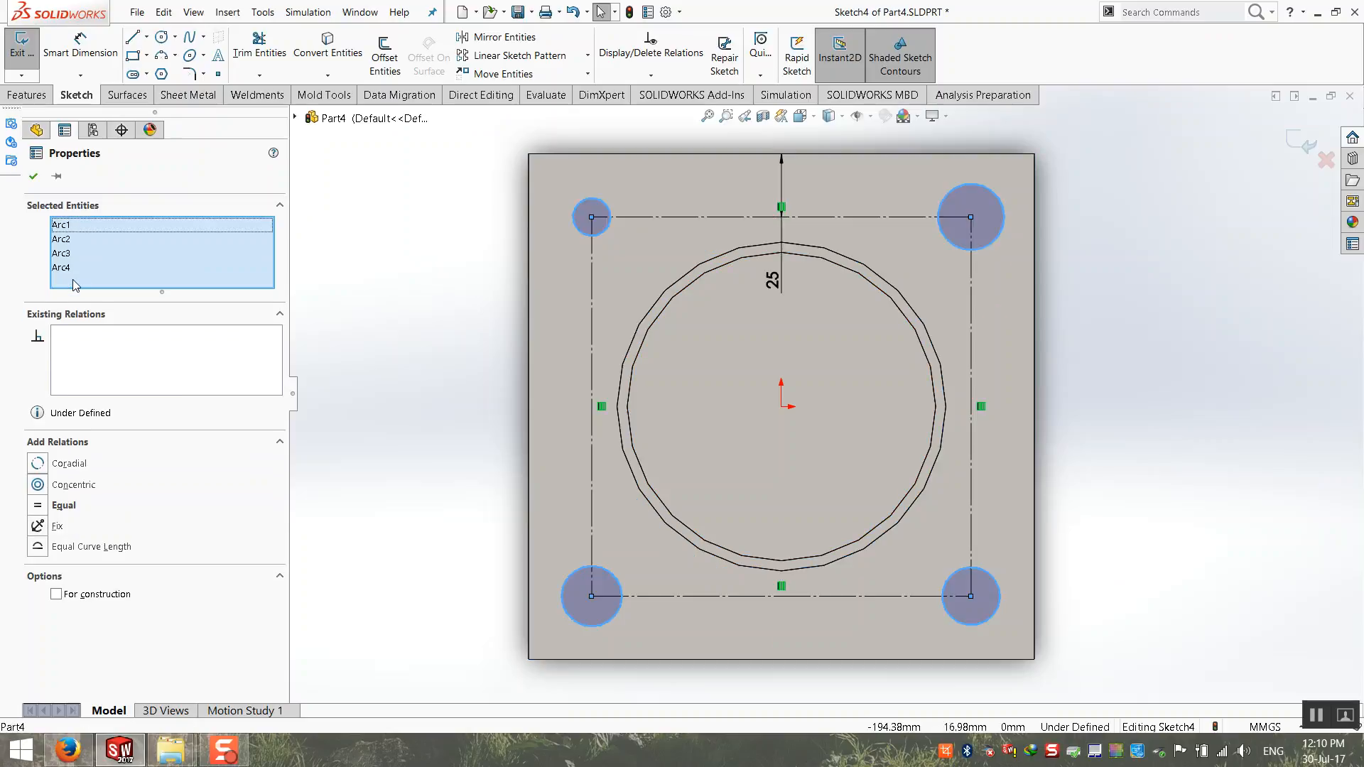
left_click(40, 511)
left_click(368, 387)
Step: Dimension the upper-left corner circle and set its diameter to 16 mm
left_click(93, 59)
left_click(463, 247)
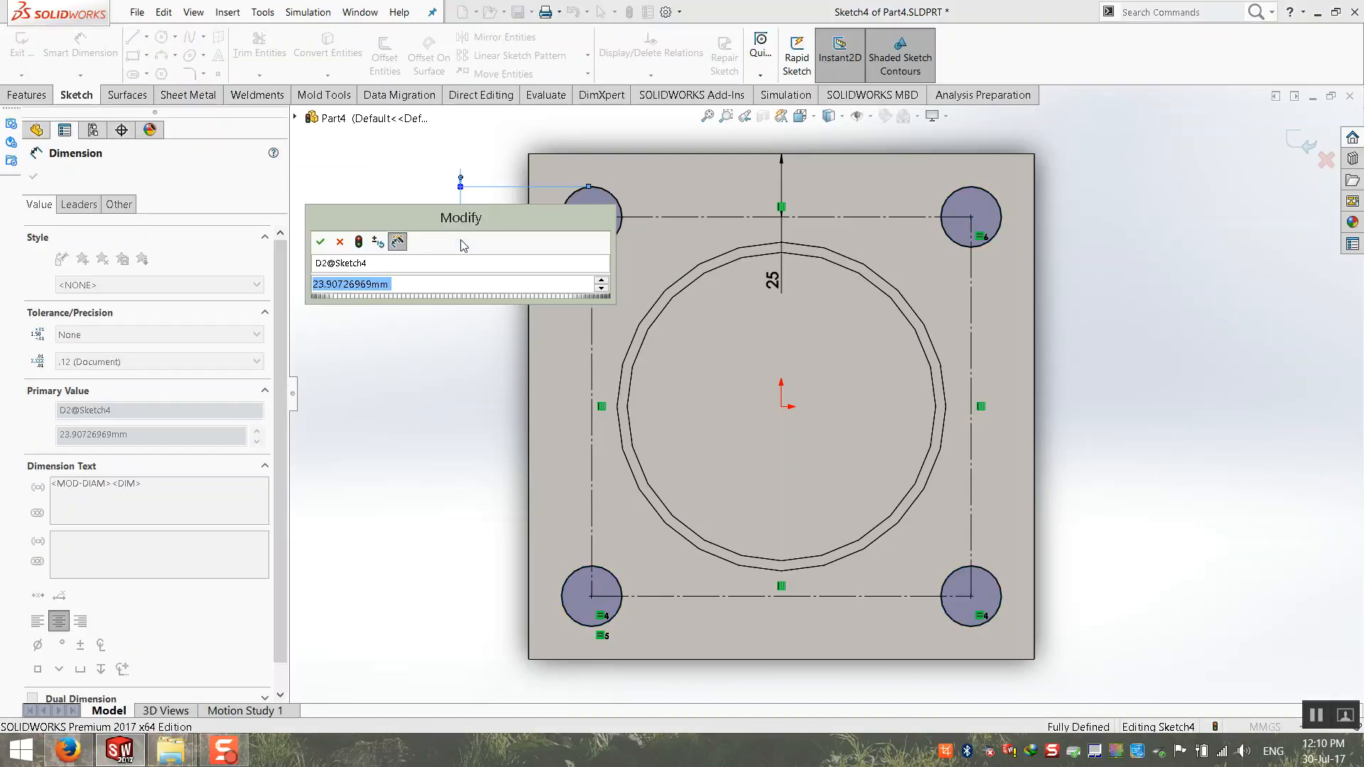
type("15")
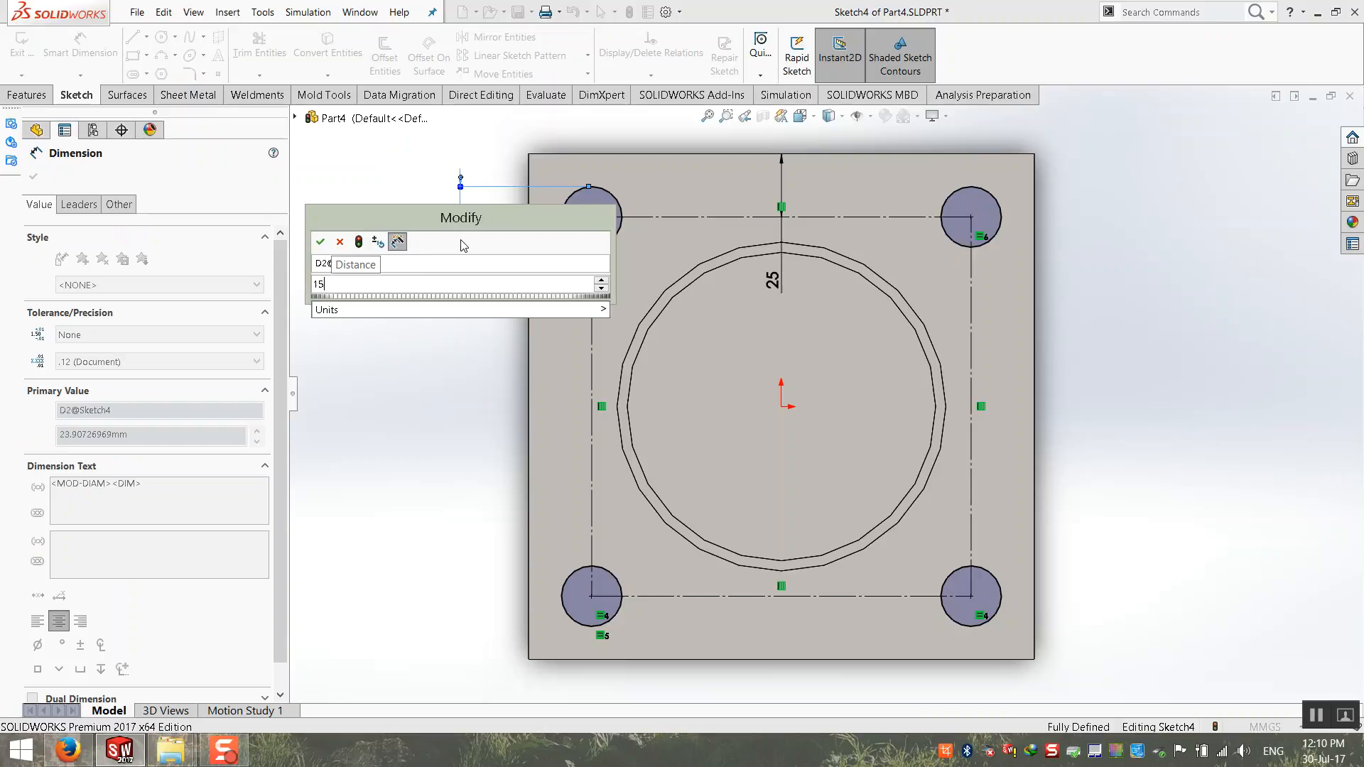
key("Return")
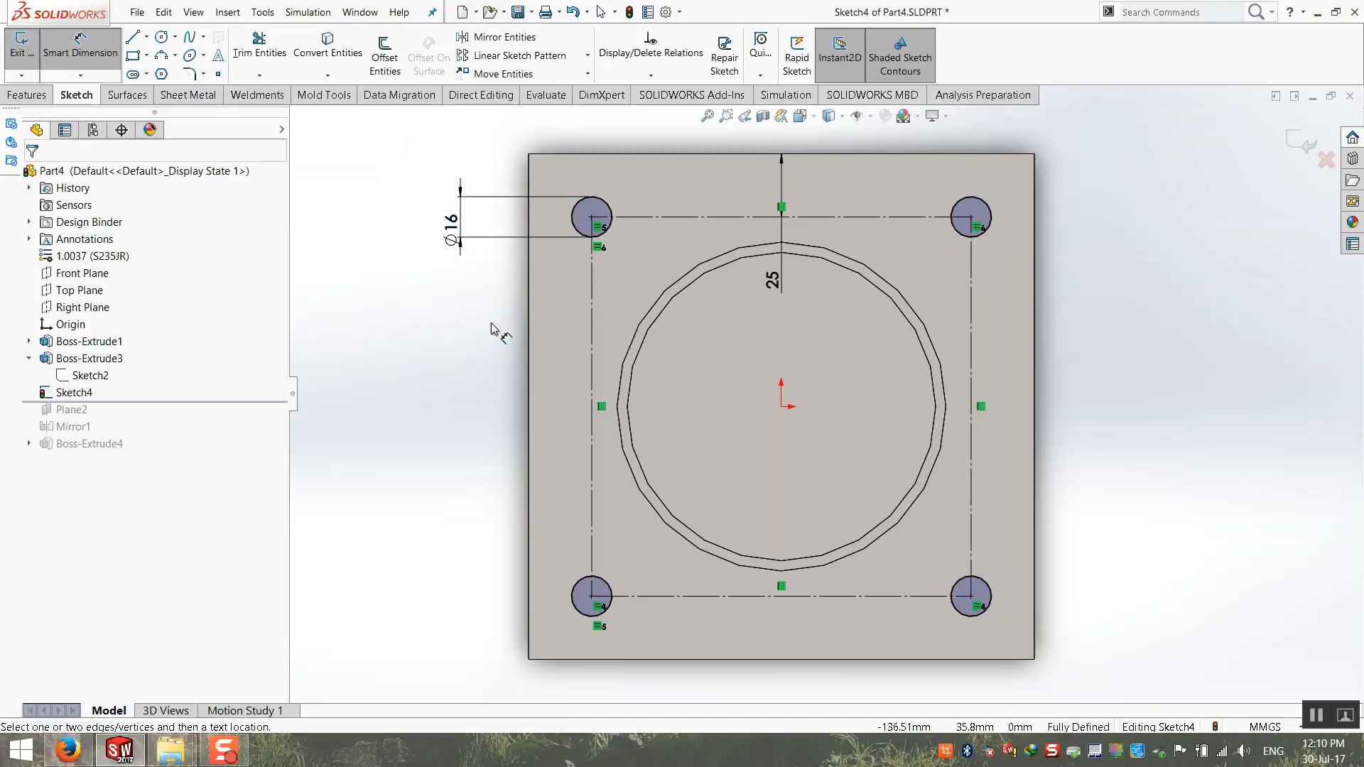
Step: Cut the four corner circles Through All with an Extruded Cut to make the base plate's holes
left_click(1303, 144)
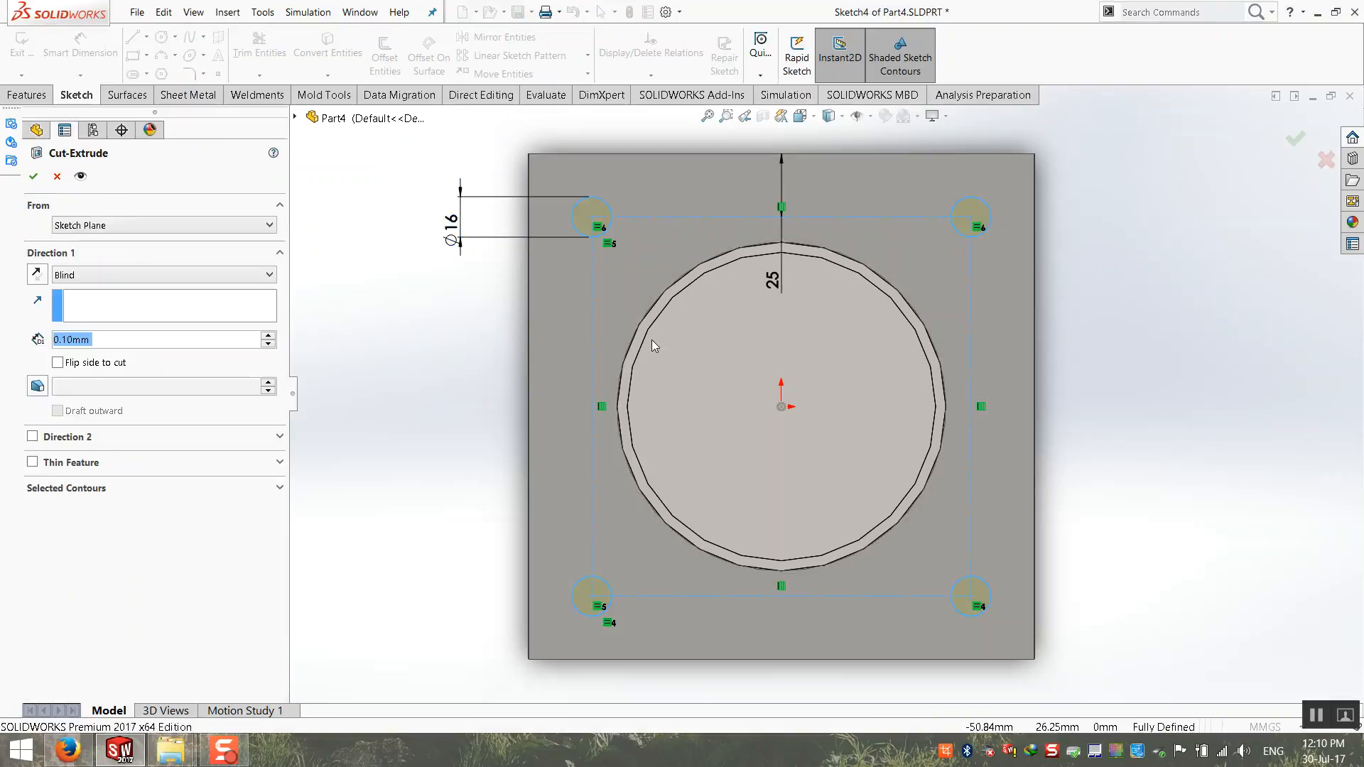
left_click(164, 275)
left_click(78, 297)
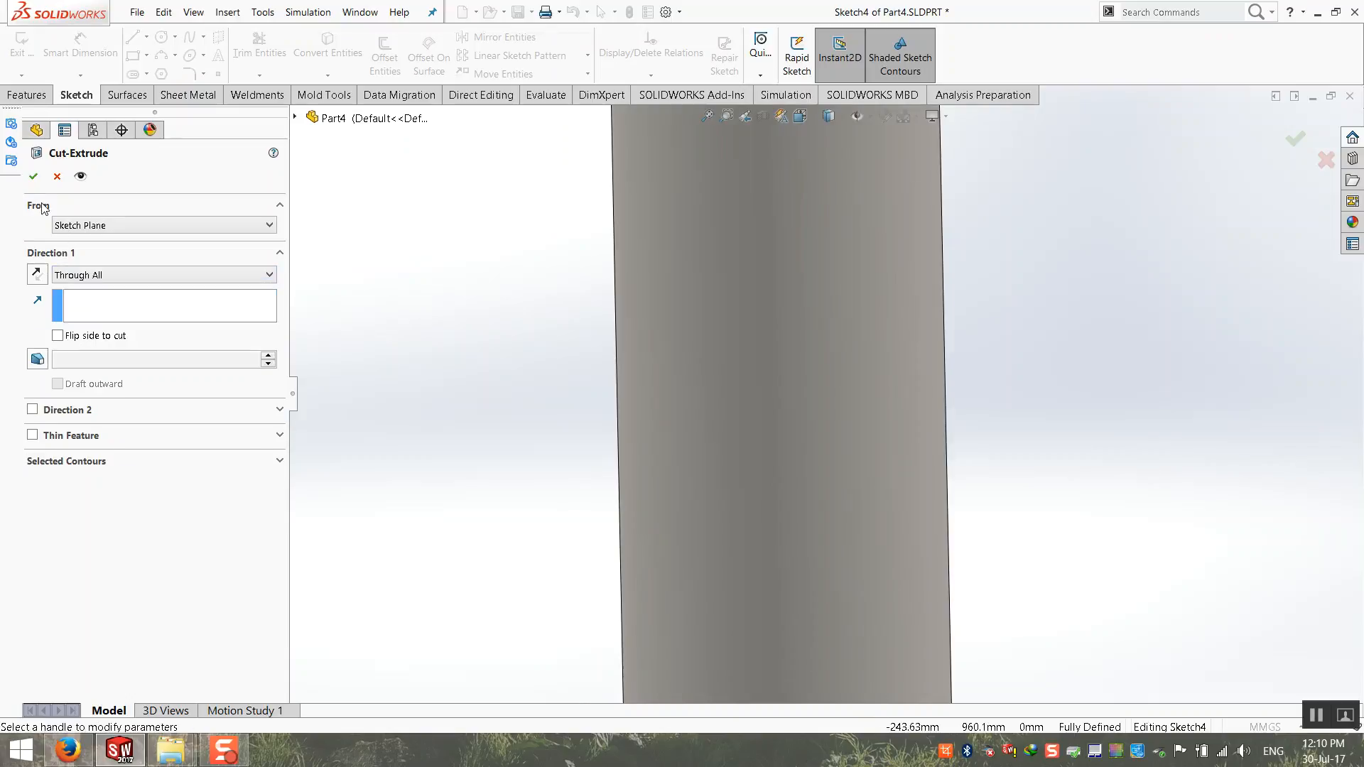
left_click(34, 179)
scroll(543, 399, "up", 9)
scroll(803, 576, "down", 3)
key("ctrl+7")
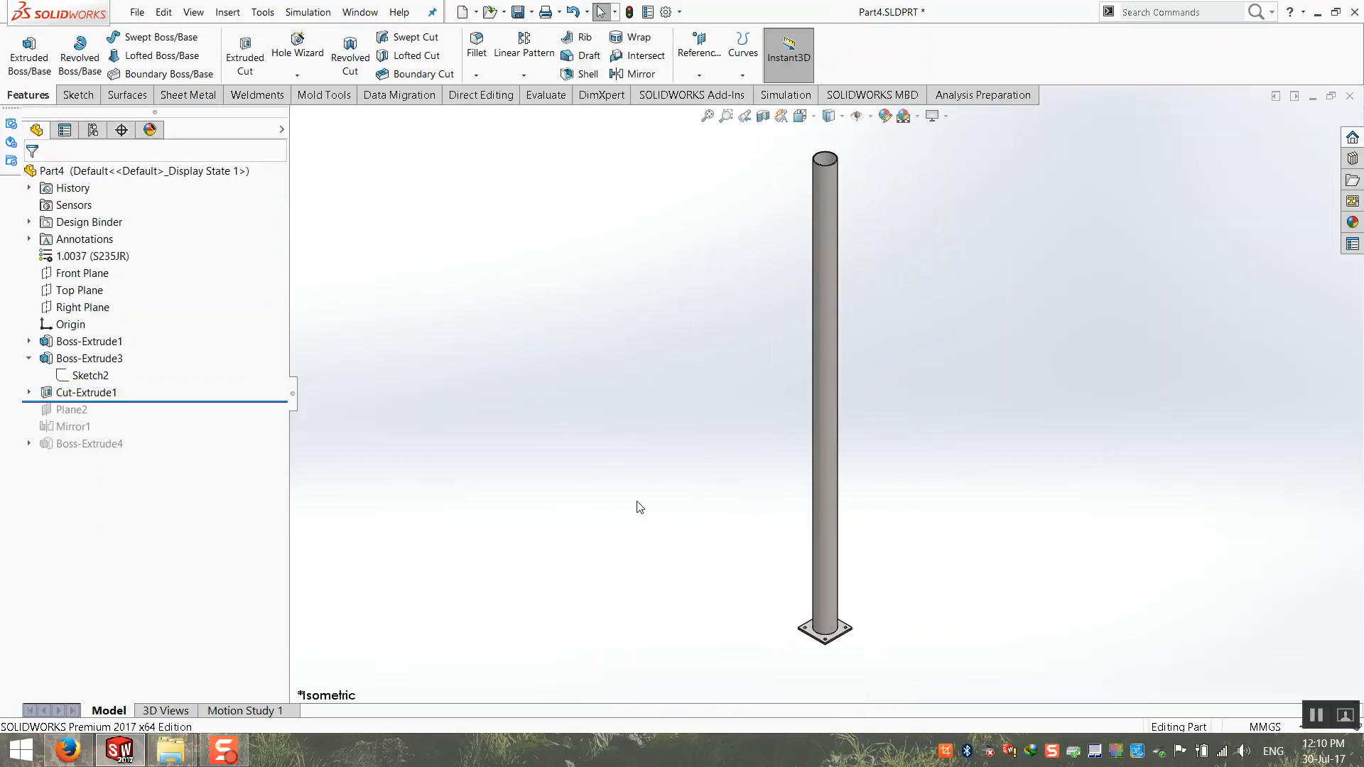
Step: Roll the feature history forward past Boss-Extrude4, check the holes on the base plates, and save the part
left_click_drag(207, 400, 200, 455)
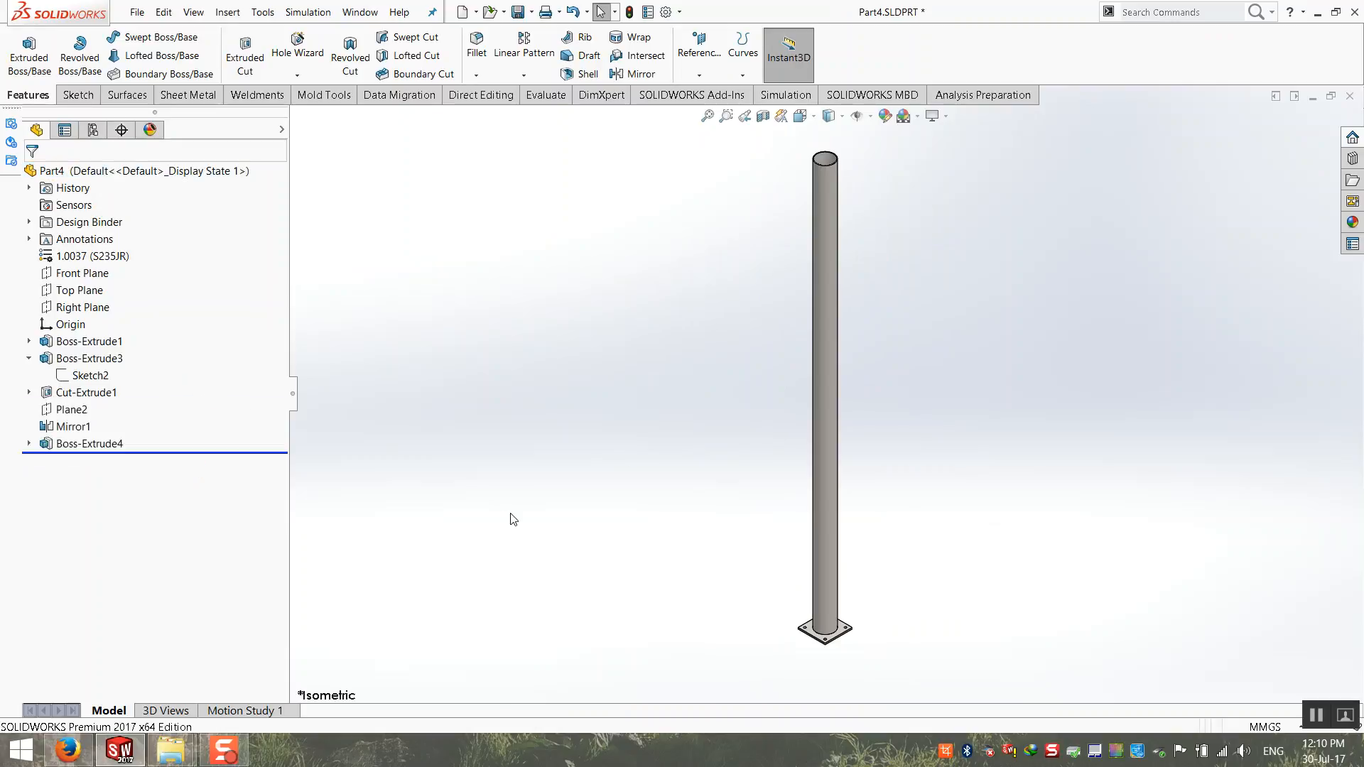
scroll(638, 437, "down", 5)
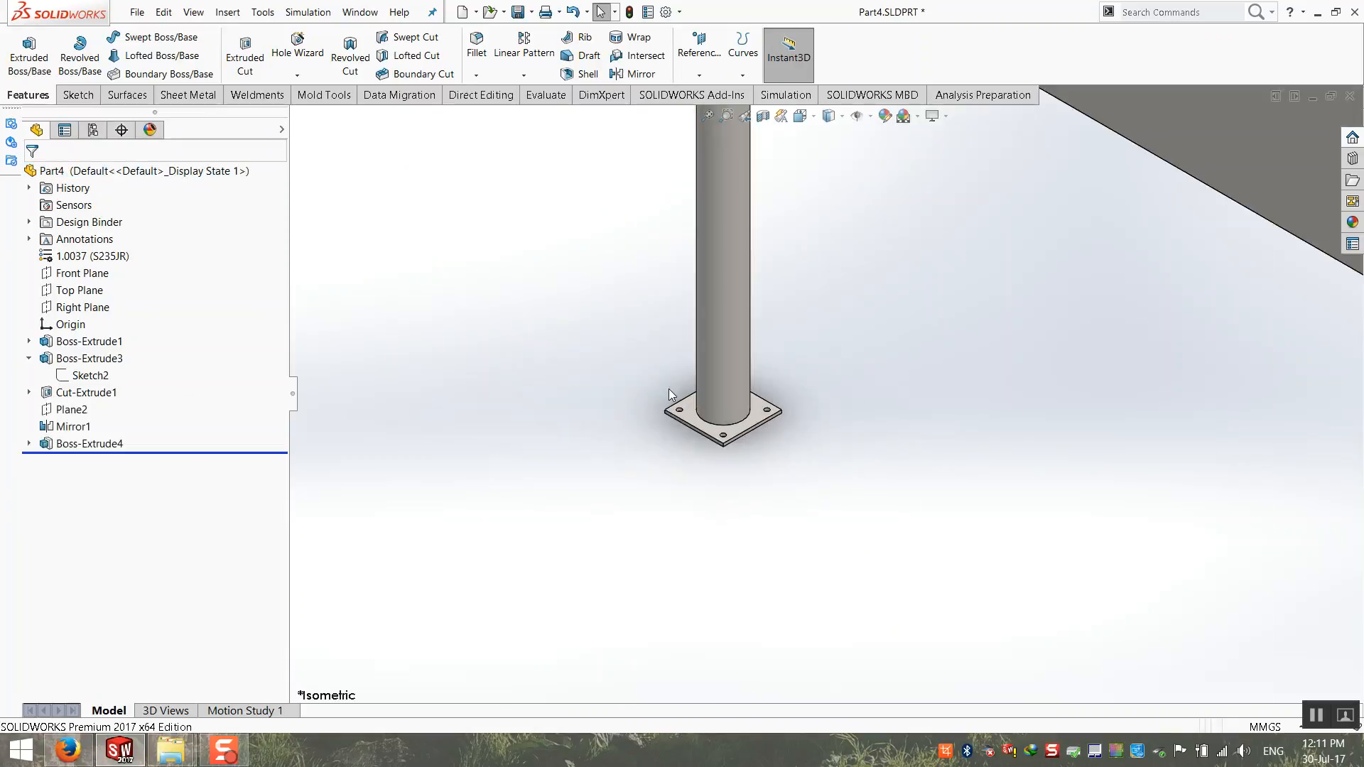
left_click(708, 117)
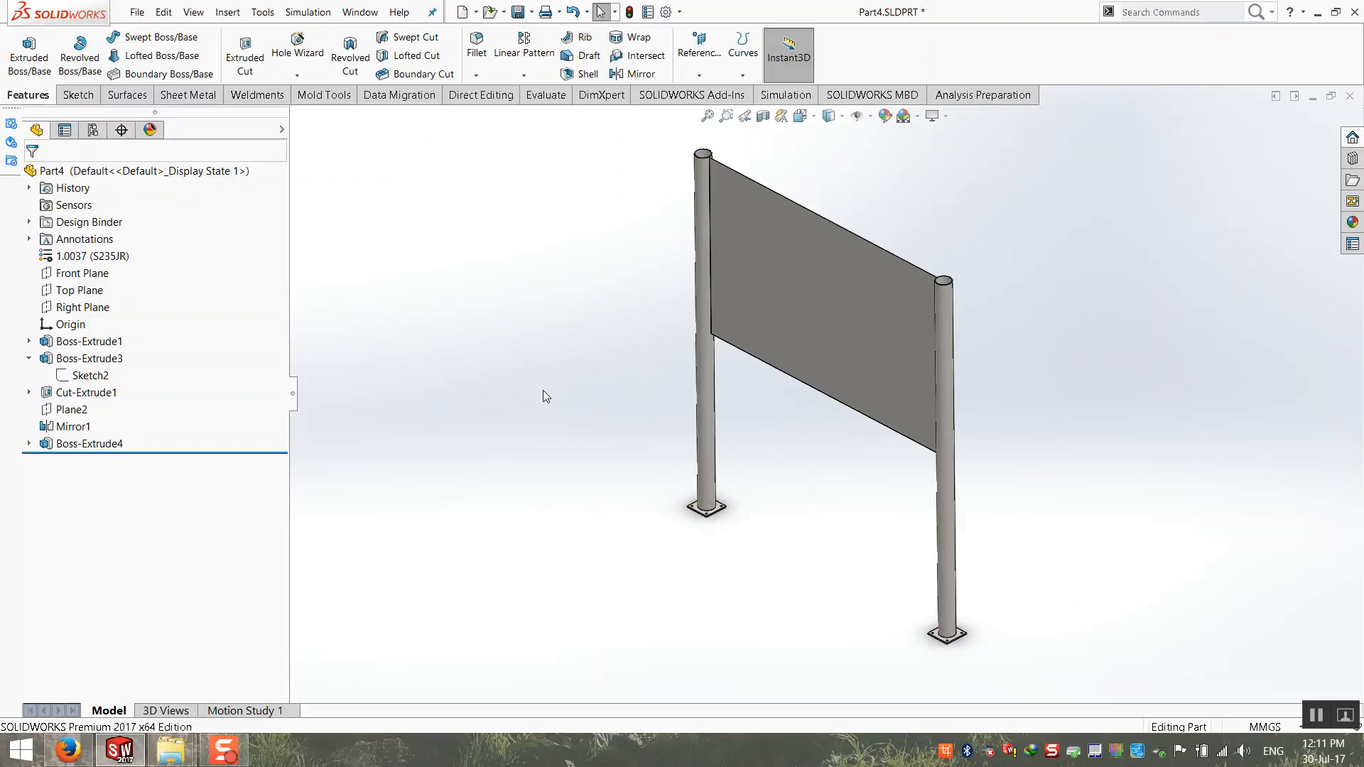
scroll(727, 490, "down", 5)
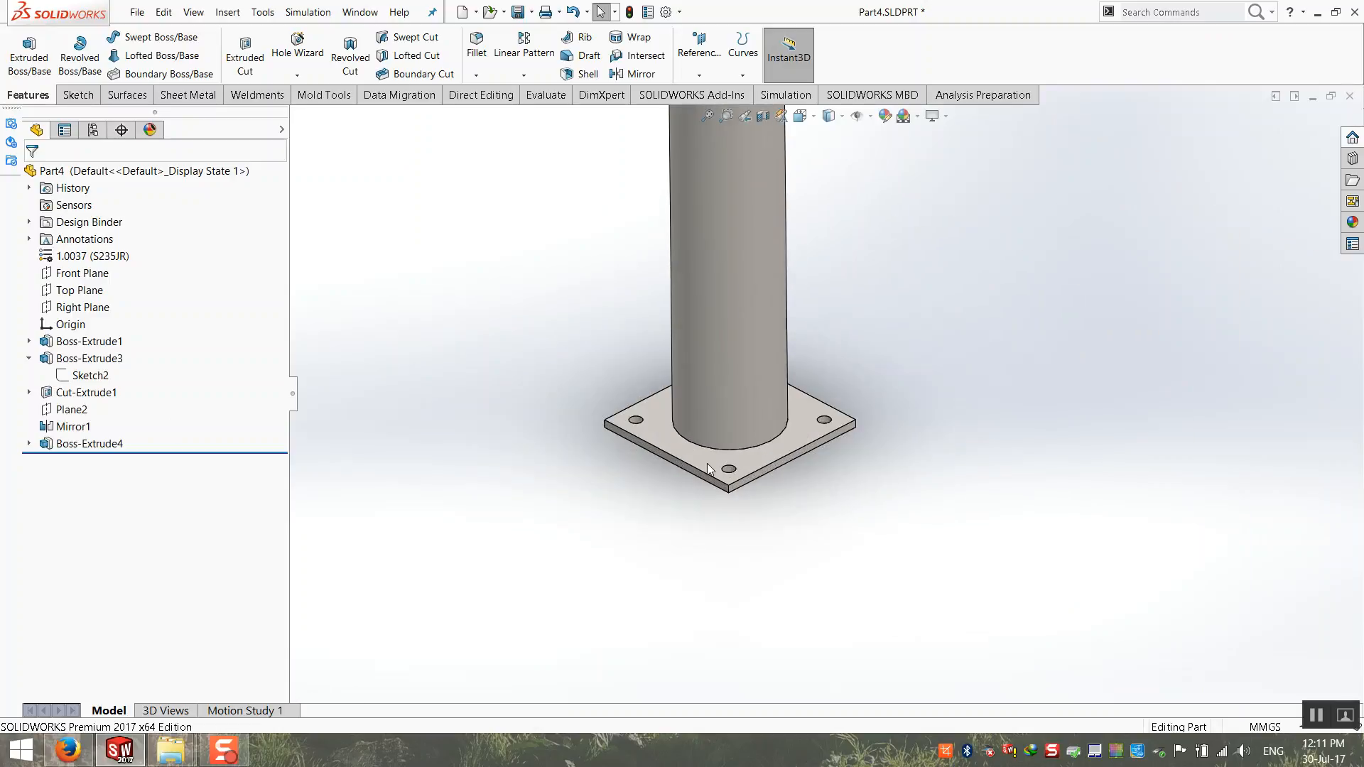
scroll(729, 472, "up", 6)
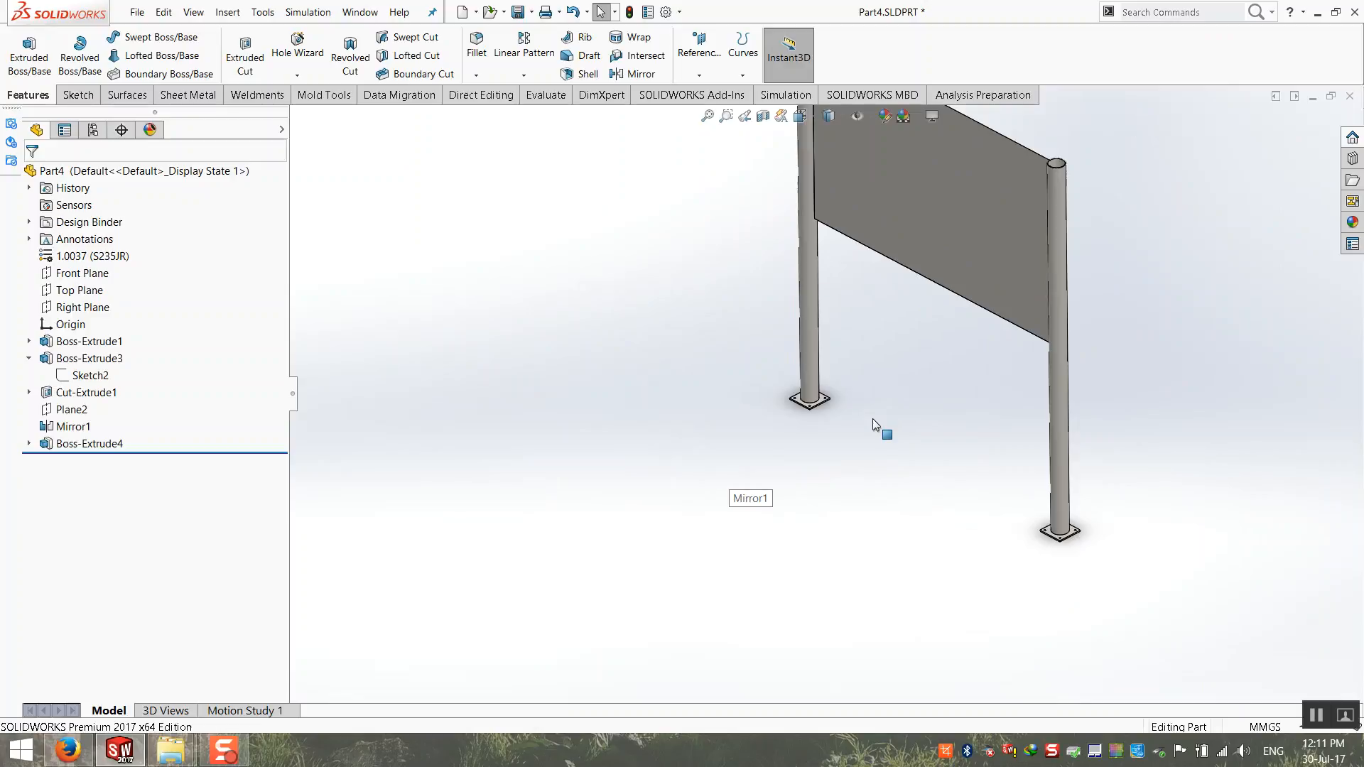
left_click(714, 116)
key("ctrl+s")
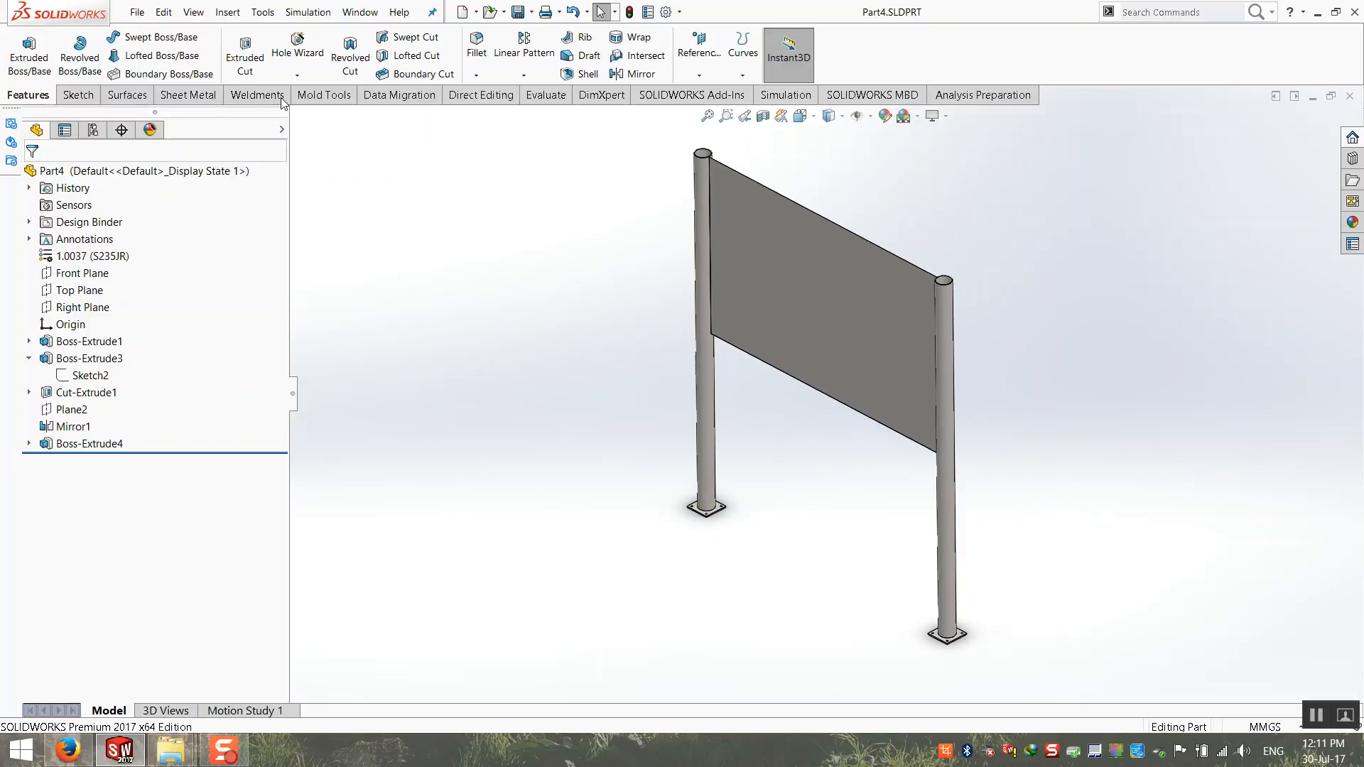
Step: Create a new Static simulation study named Static 1
left_click(308, 12)
left_click(321, 34)
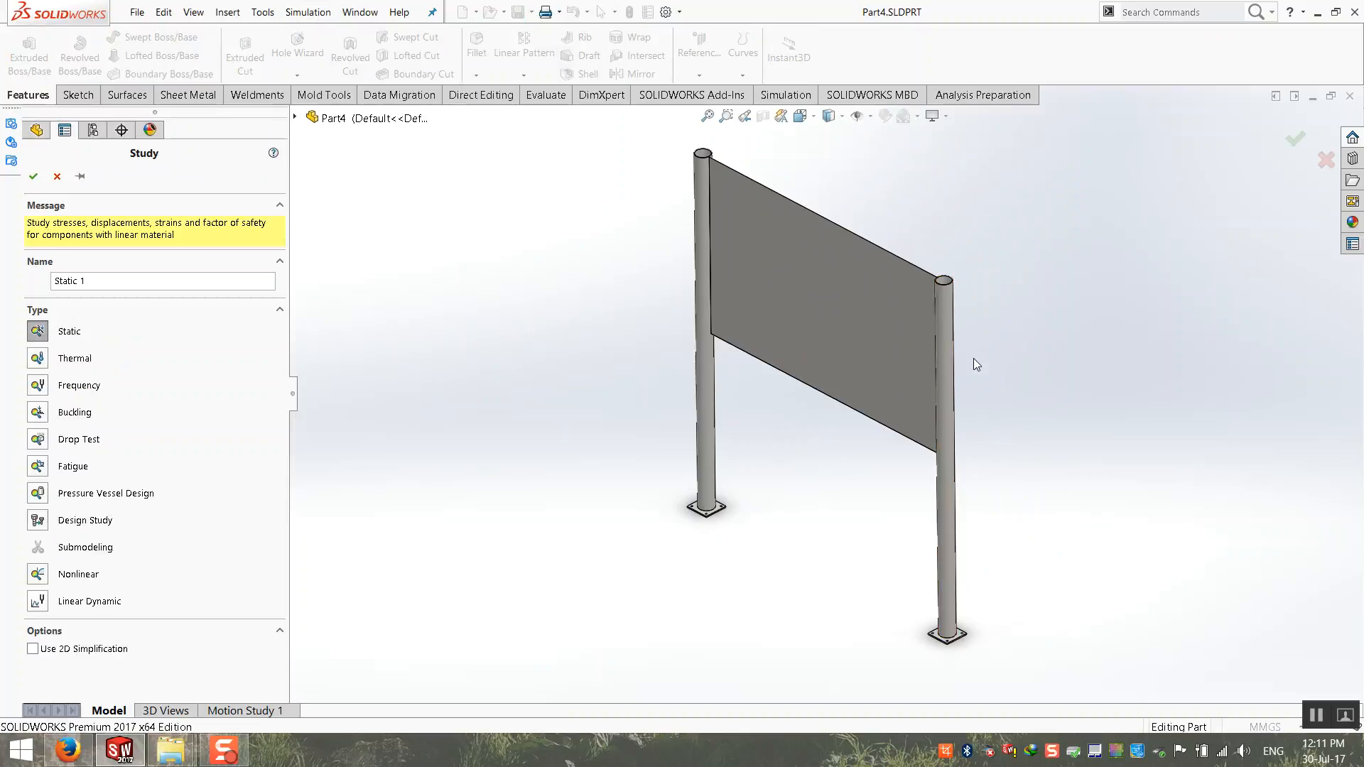
left_click(33, 177)
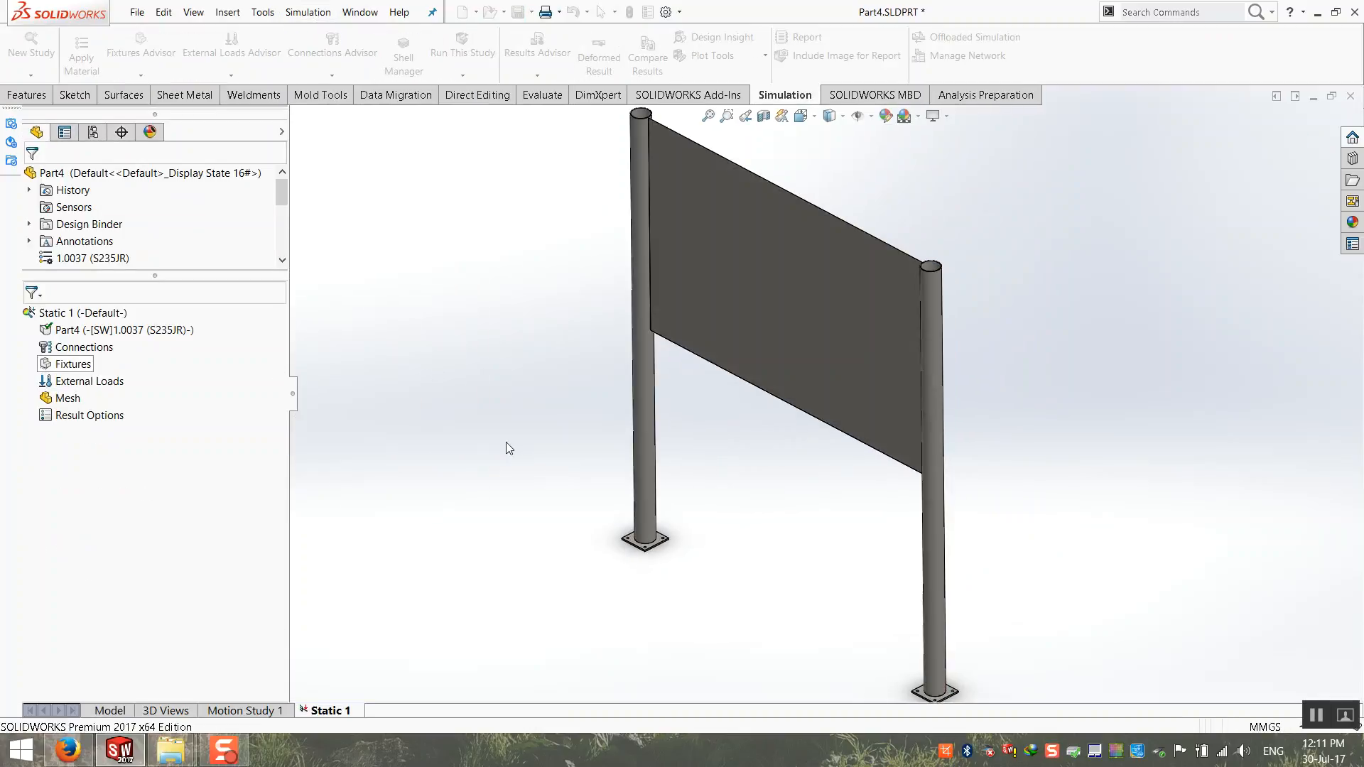
Step: Start a Fixed Geometry fixture and select the lower edges of three corner holes in the mirrored post's base plate
right_click(72, 365)
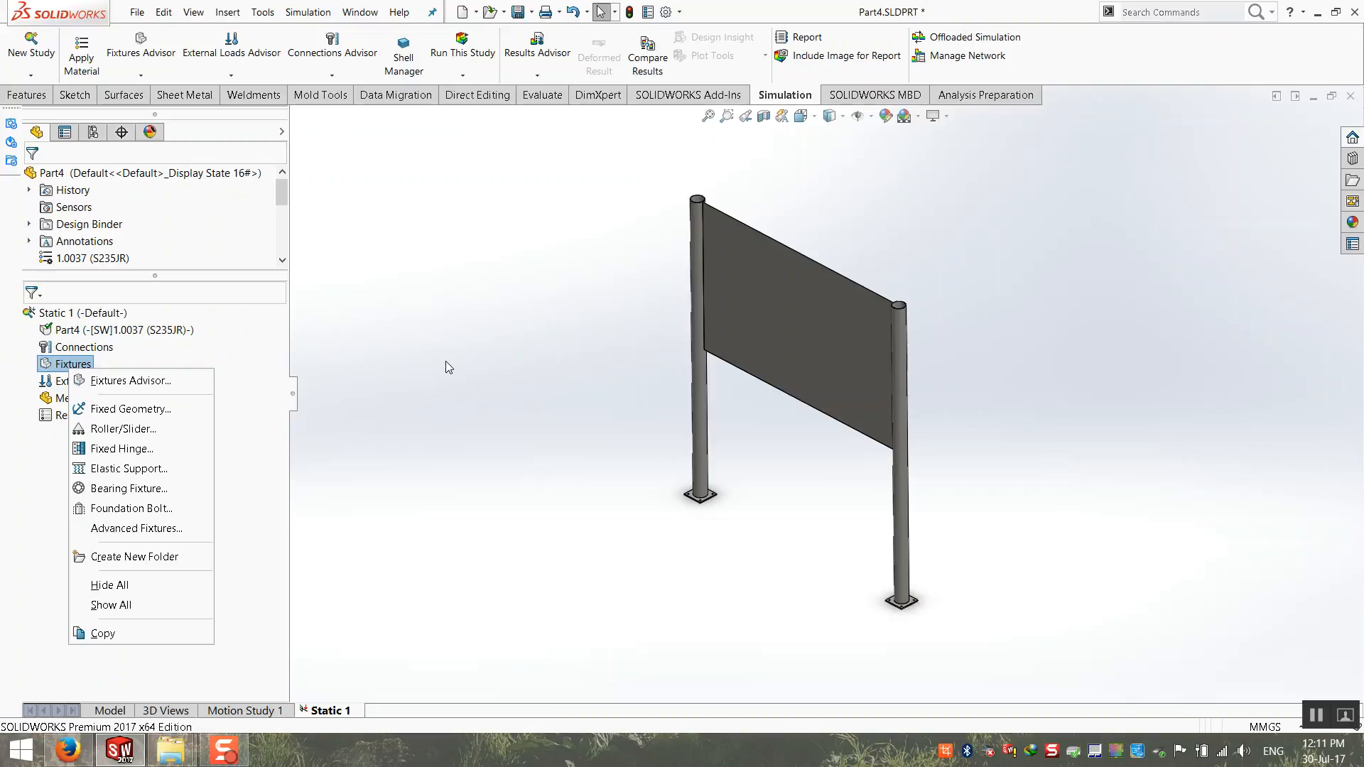
left_click(163, 411)
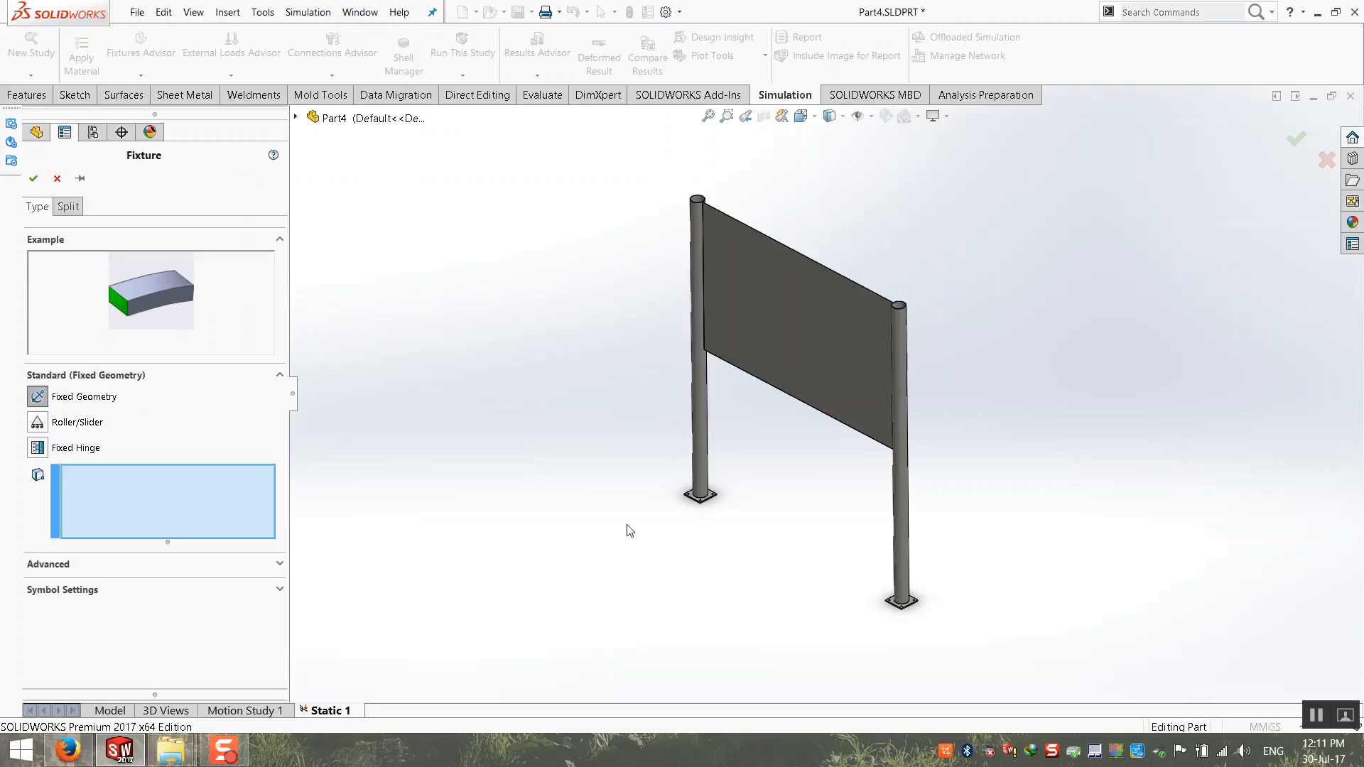
scroll(855, 444, "down", 8)
scroll(622, 426, "down", 6)
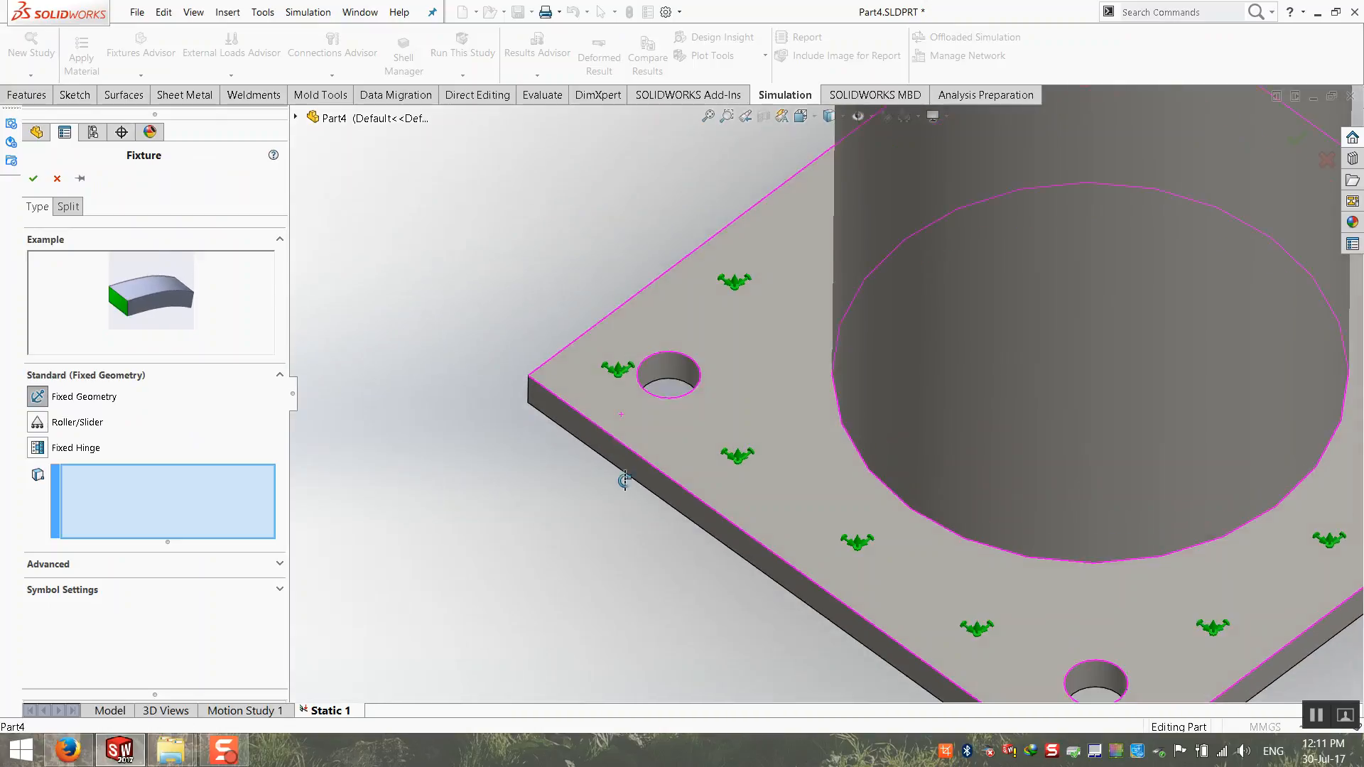
scroll(654, 408, "up", 2)
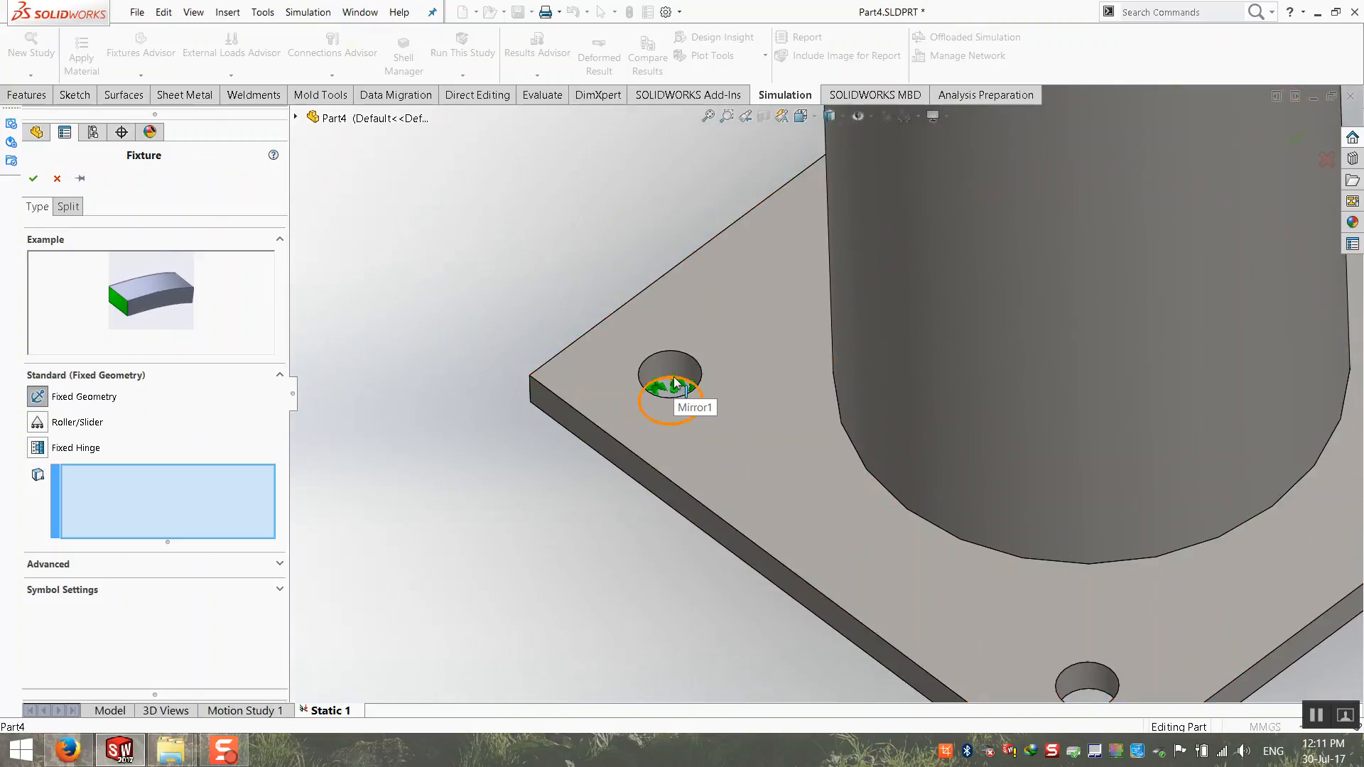
left_click(668, 395)
scroll(939, 546, "up", 5)
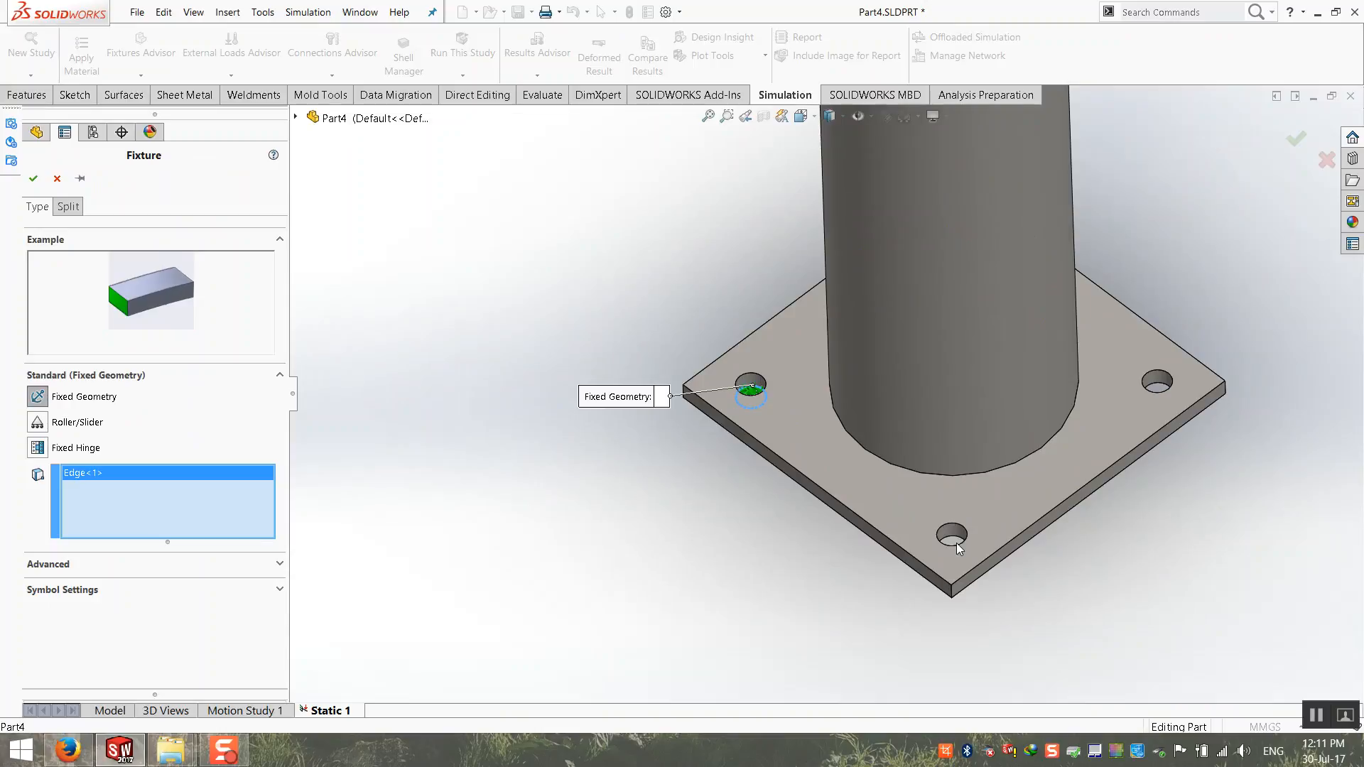
left_click(954, 543)
scroll(1147, 405, "down", 3)
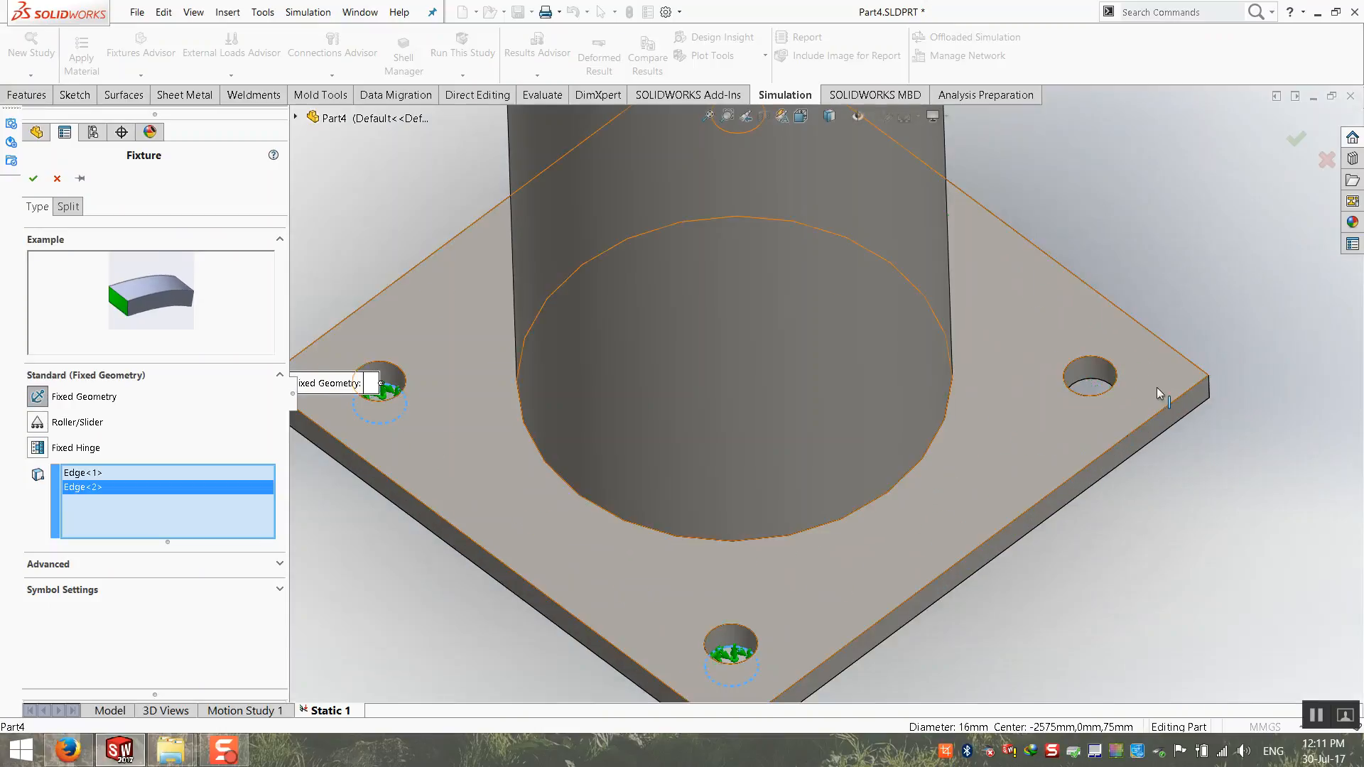
left_click(1090, 390)
Step: Add the lower edge of the fourth hole, behind the mirrored post, to the Fixed Geometry selection
scroll(835, 368, "up", 3)
middle_click_drag(835, 369, 676, 373)
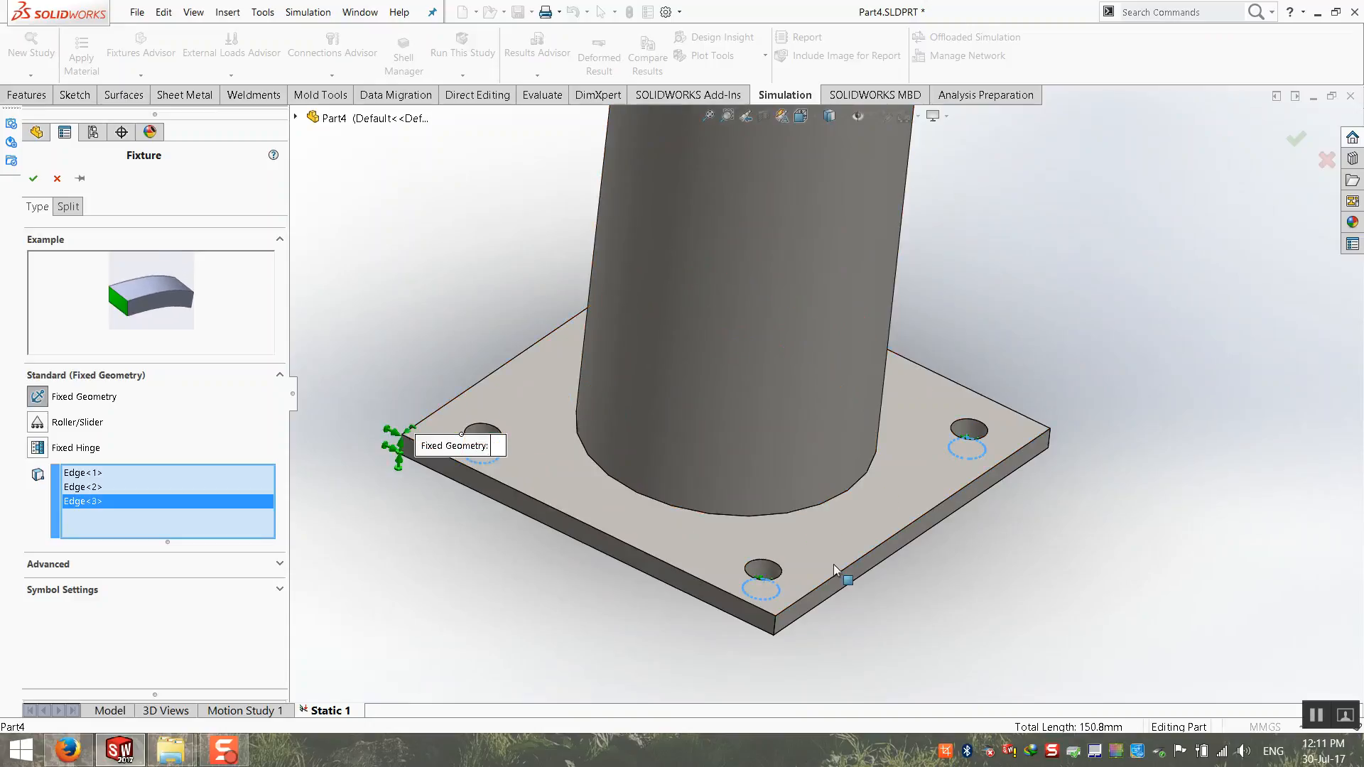
middle_click_drag(785, 526, 731, 385)
scroll(451, 213, "down", 6)
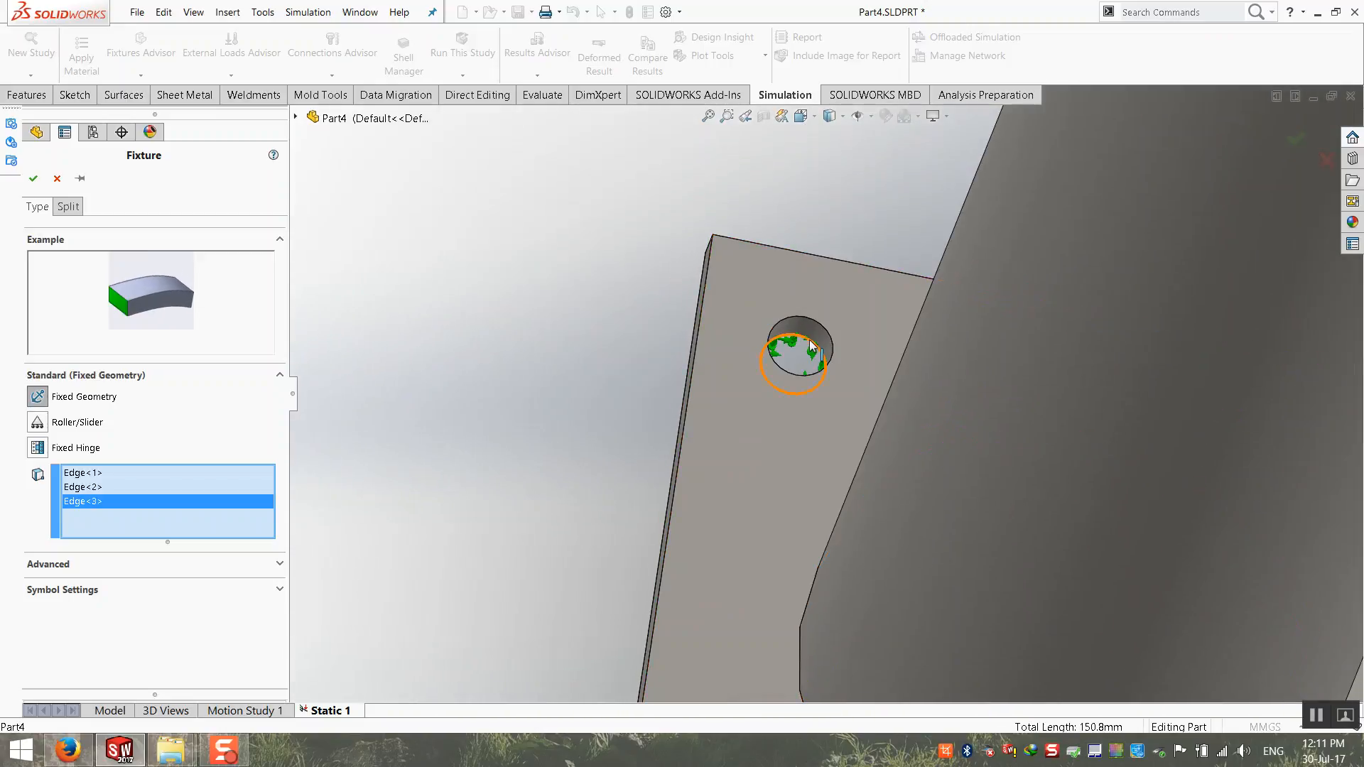
left_click(813, 346)
scroll(788, 547, "up", 8)
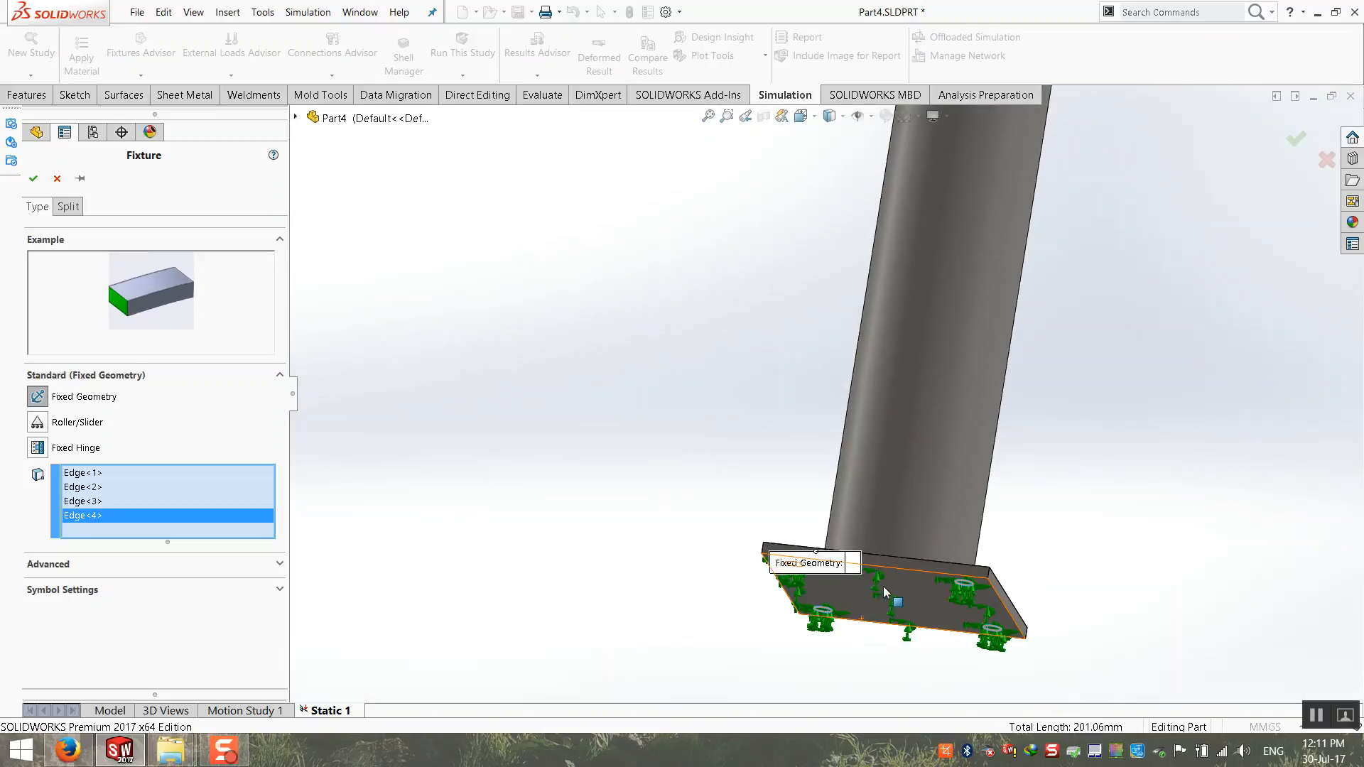
Step: Add the lower edges of three corner holes in the original post's base plate to the Fixed Geometry selection
middle_click_drag(886, 597, 758, 607)
scroll(1029, 484, "up", 4)
scroll(1052, 434, "down", 9)
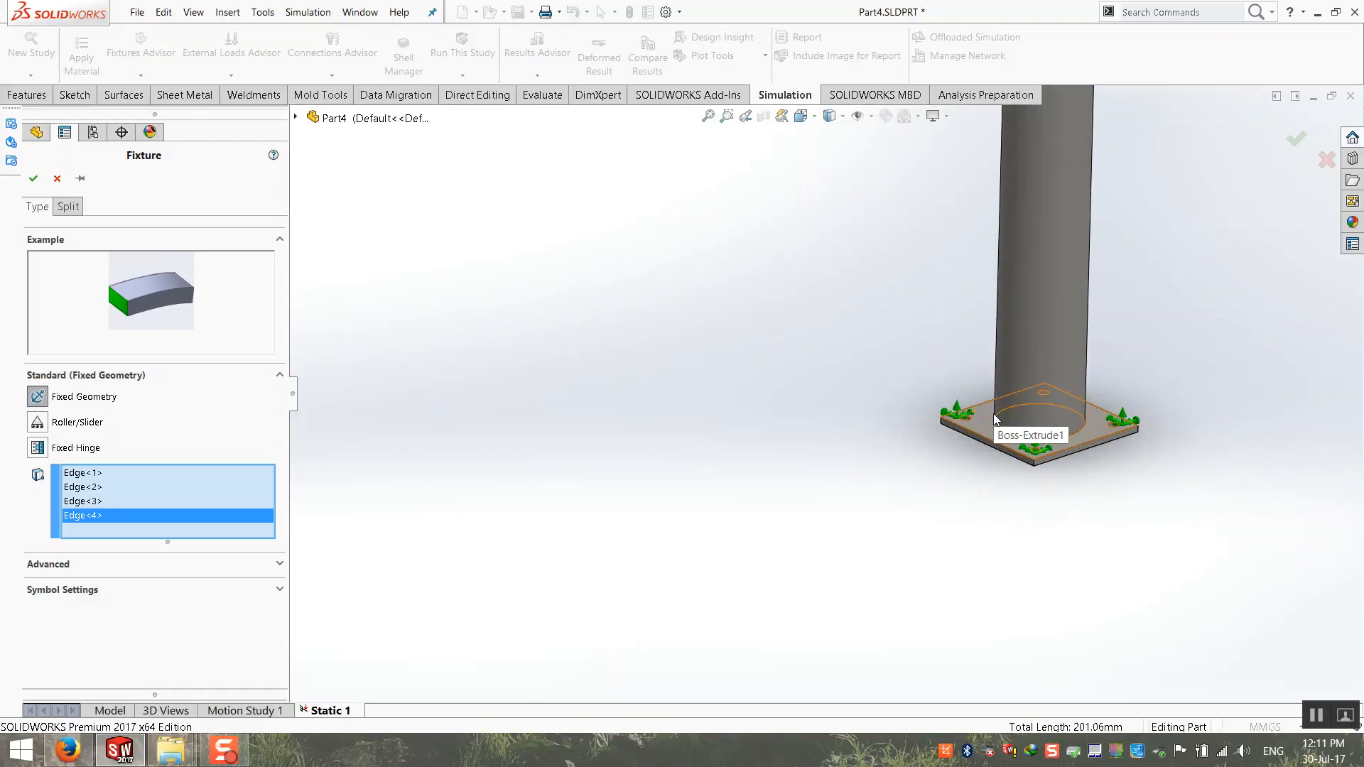
scroll(924, 427, "down", 10)
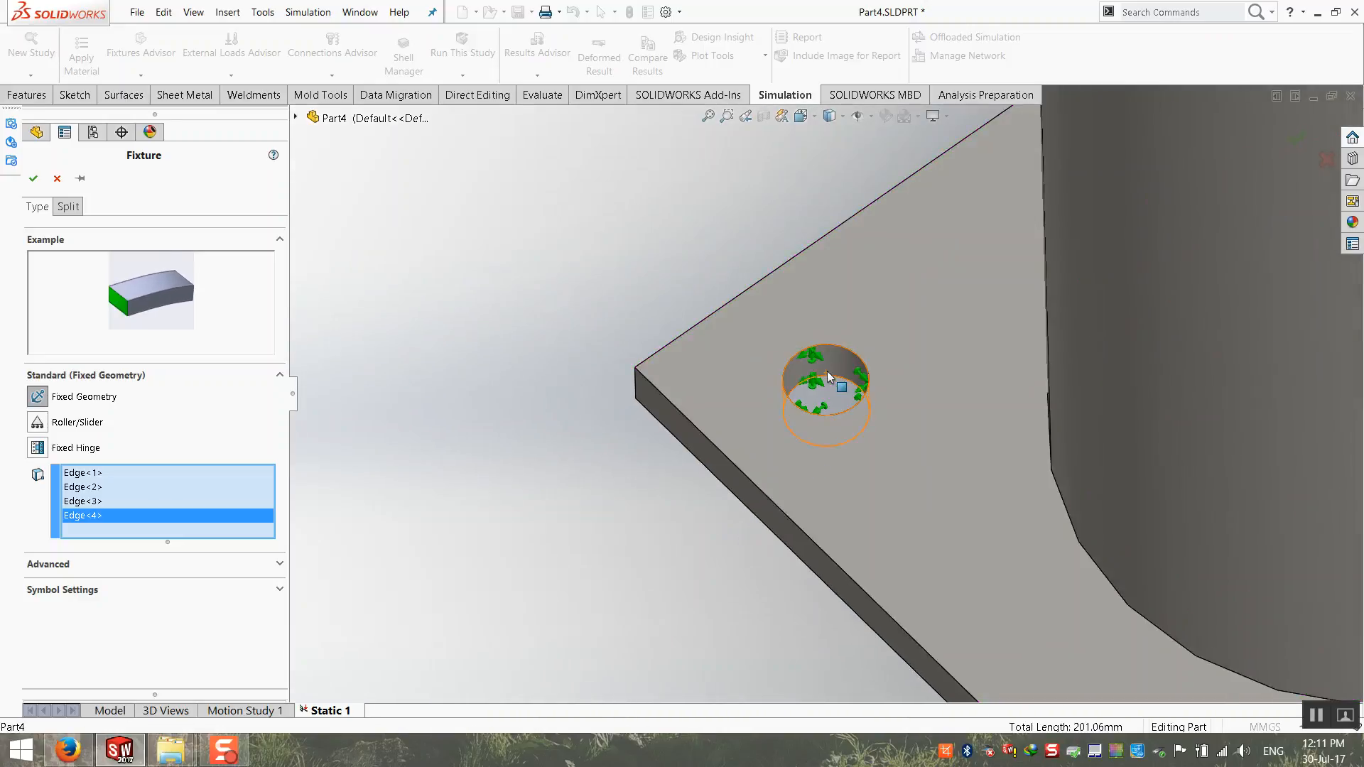
left_click(842, 444)
scroll(924, 498, "up", 5)
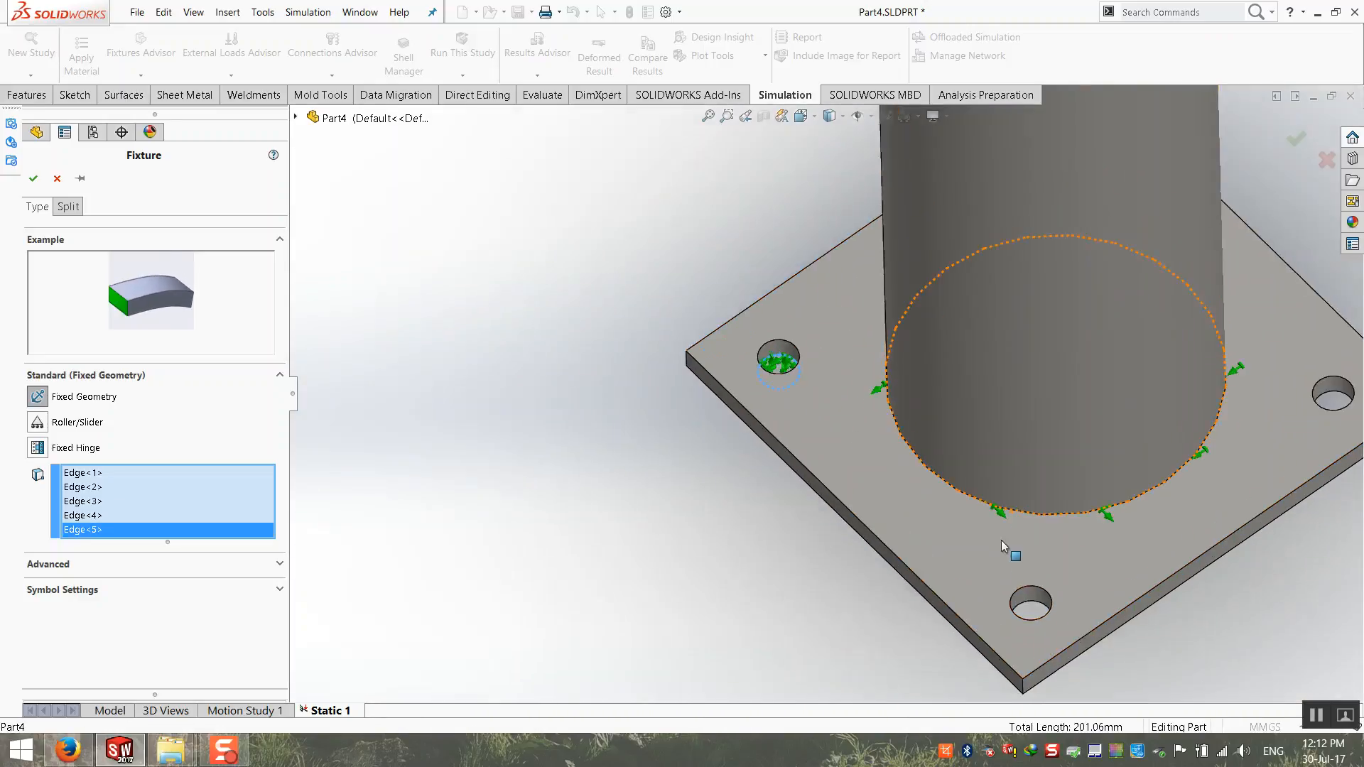
scroll(1009, 589, "up", 2)
left_click(1023, 629)
scroll(1065, 500, "up", 4)
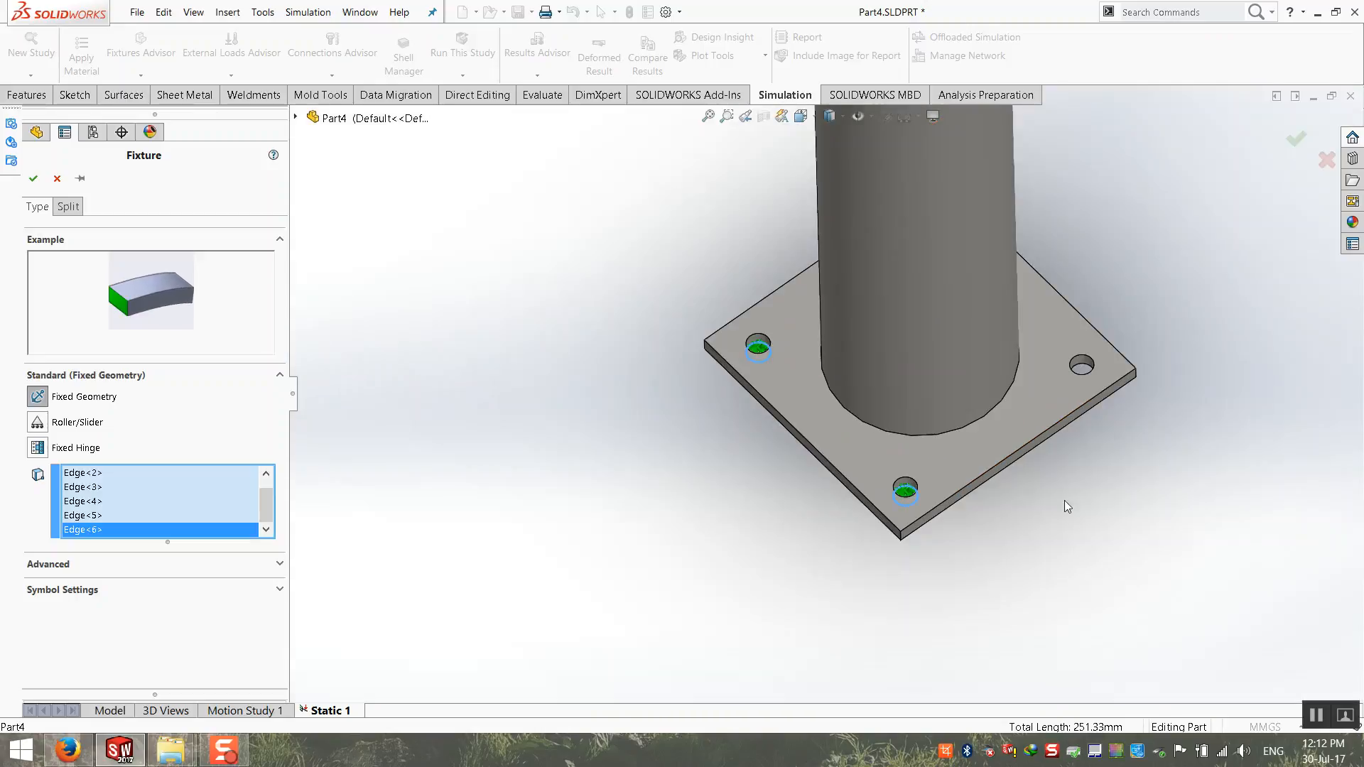
scroll(1064, 500, "down", 4)
left_click(975, 290)
Step: Add the lower edge of the original post's remaining base plate hole and apply the Fixed Geometry fixture
scroll(953, 331, "up", 4)
middle_click_drag(813, 288, 978, 254)
scroll(859, 378, "down", 6)
left_click(861, 380)
scroll(861, 380, "up", 6)
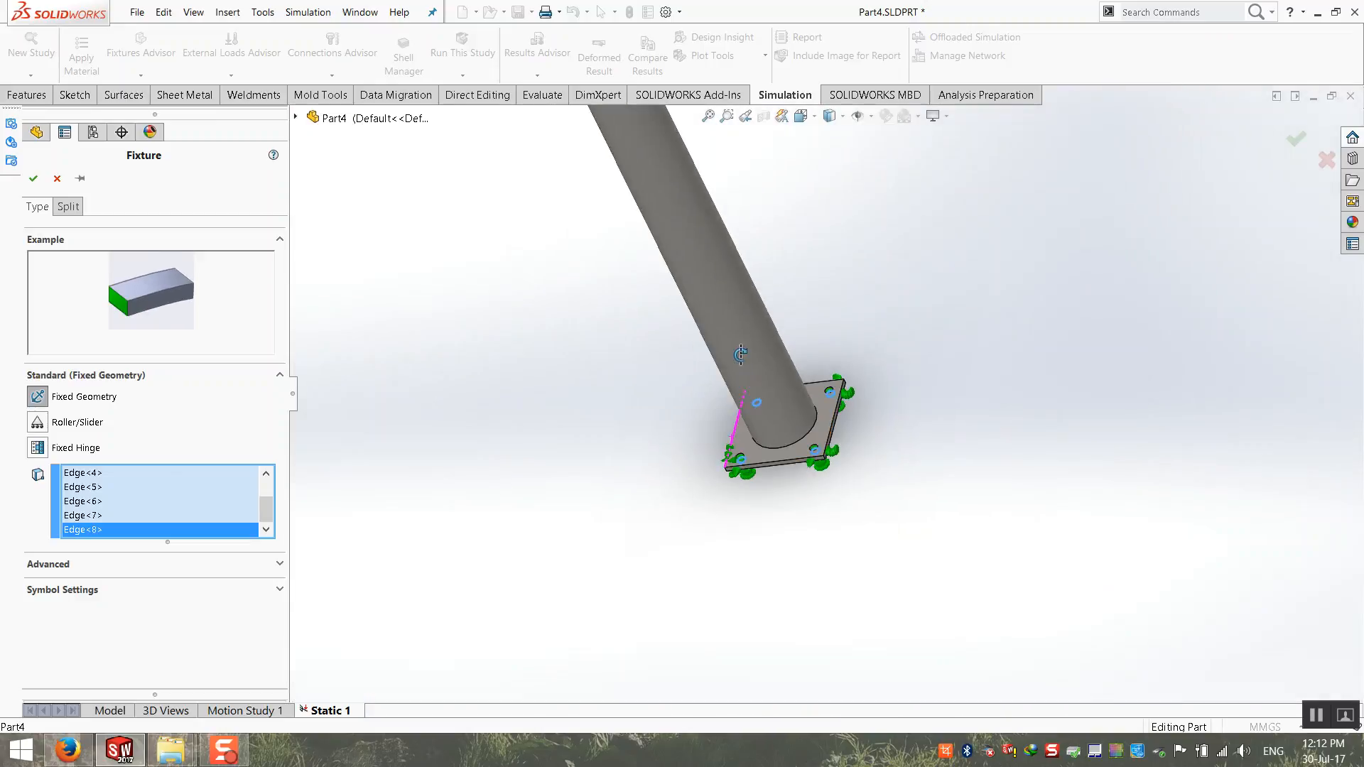
middle_click_drag(731, 408, 709, 321)
left_click(35, 180)
Step: Start a Pressure load in N/m^2 normal to the panel's front face and open its pressure value for editing
scroll(615, 379, "up", 4)
middle_click_drag(615, 379, 673, 382)
scroll(672, 382, "up", 7)
scroll(804, 174, "down", 3)
middle_click_drag(776, 430, 547, 497)
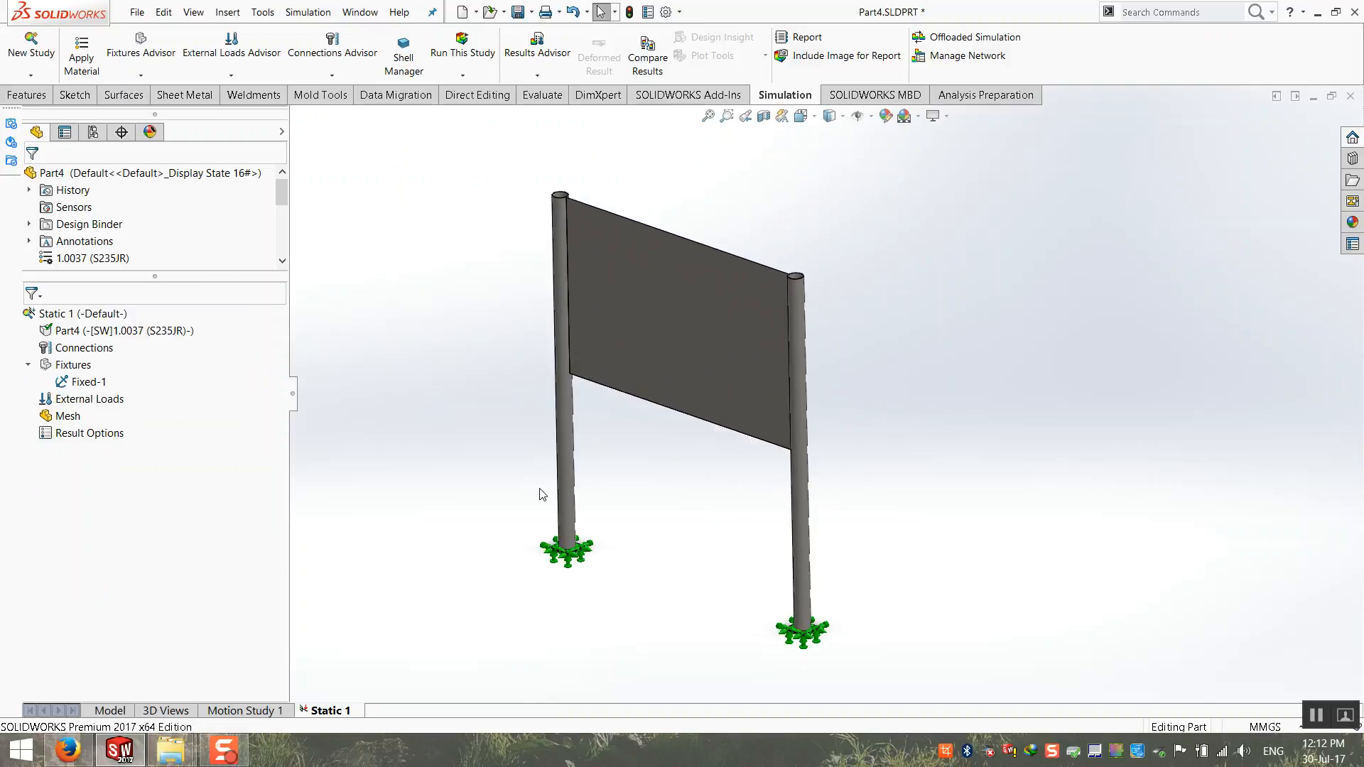
right_click(97, 402)
left_click(132, 84)
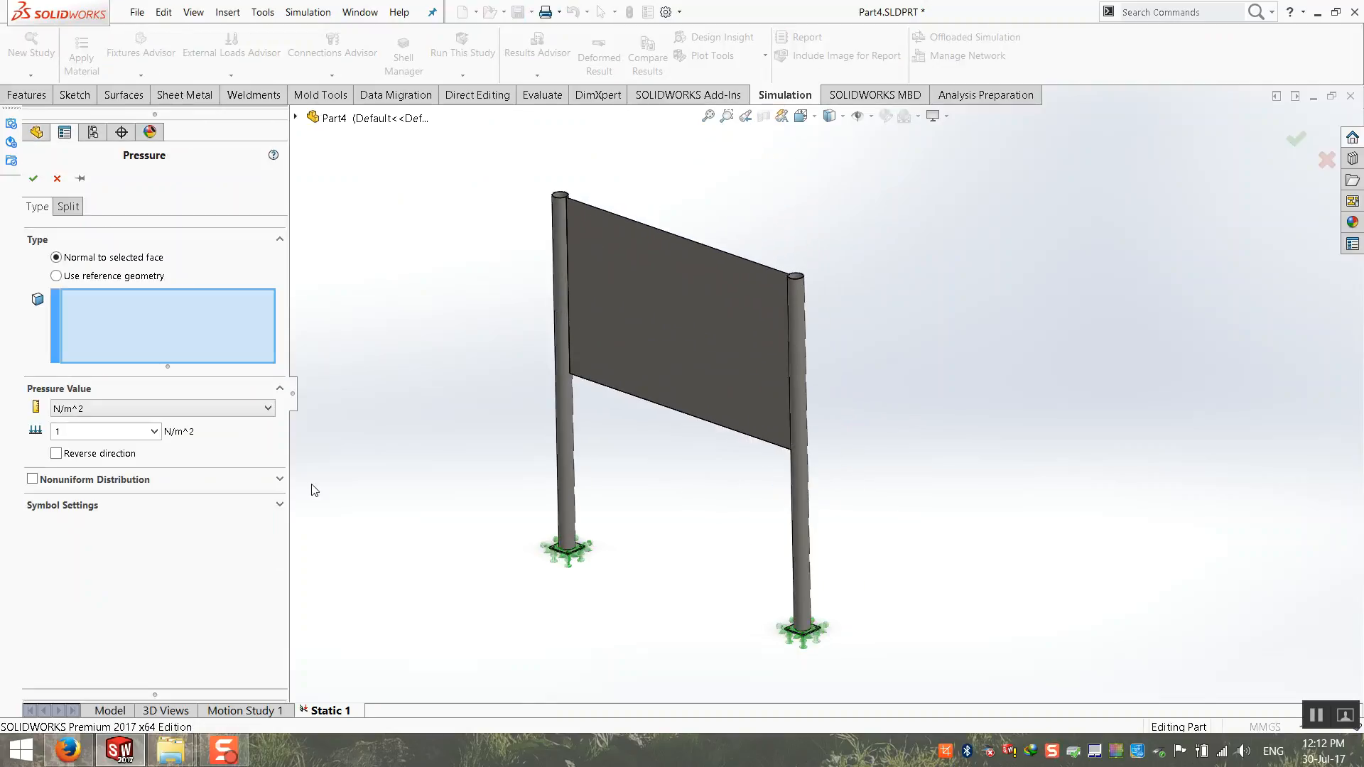
left_click(648, 325)
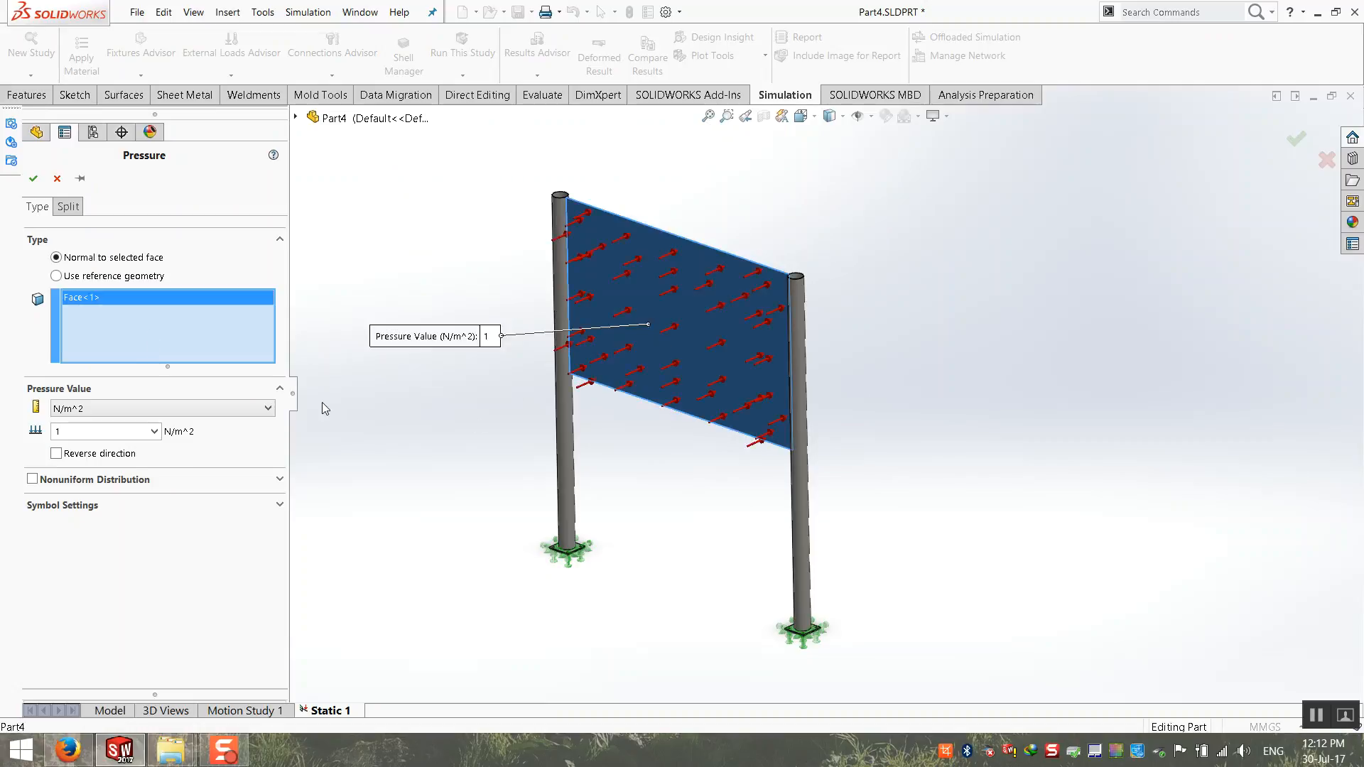
double_click(68, 431)
Step: Switch to Firefox and open the Google home page in the current unit converter tab
left_click(67, 750)
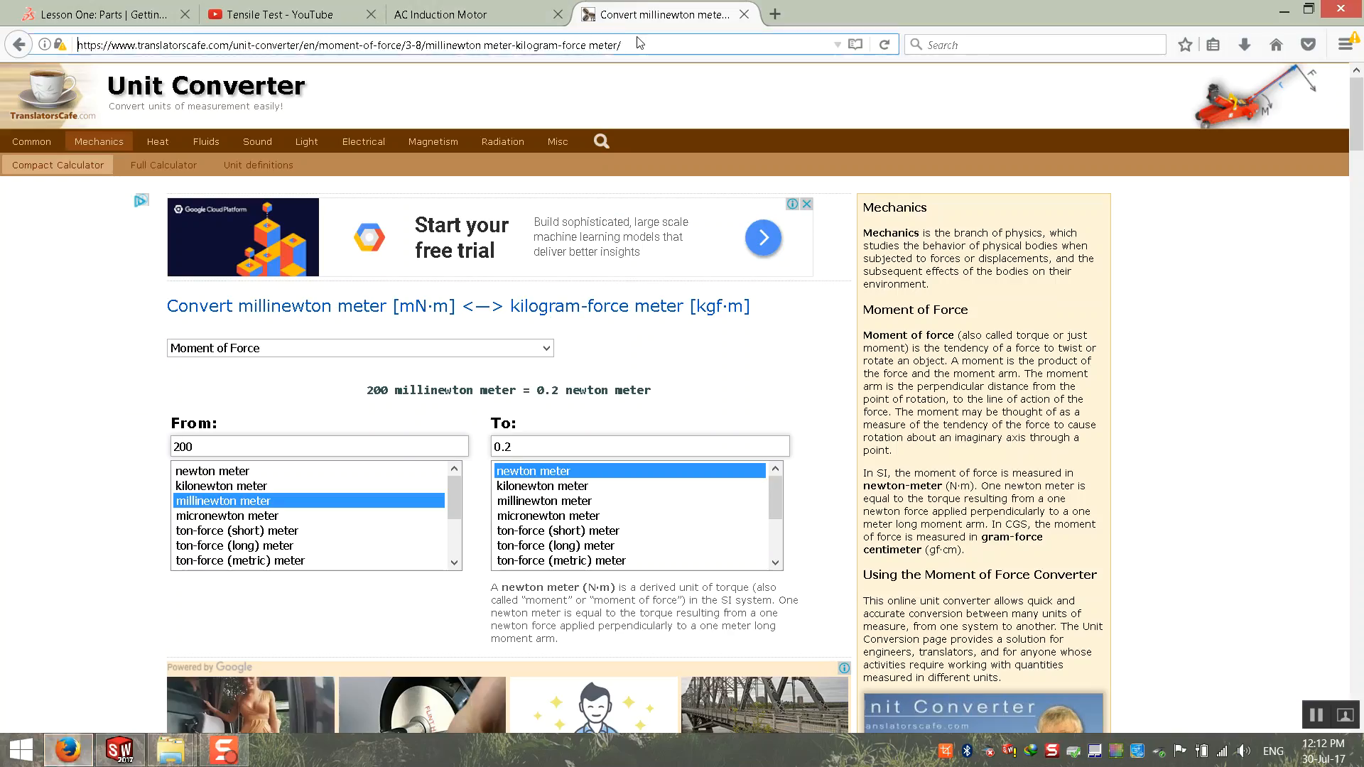
left_click(651, 44)
type("google")
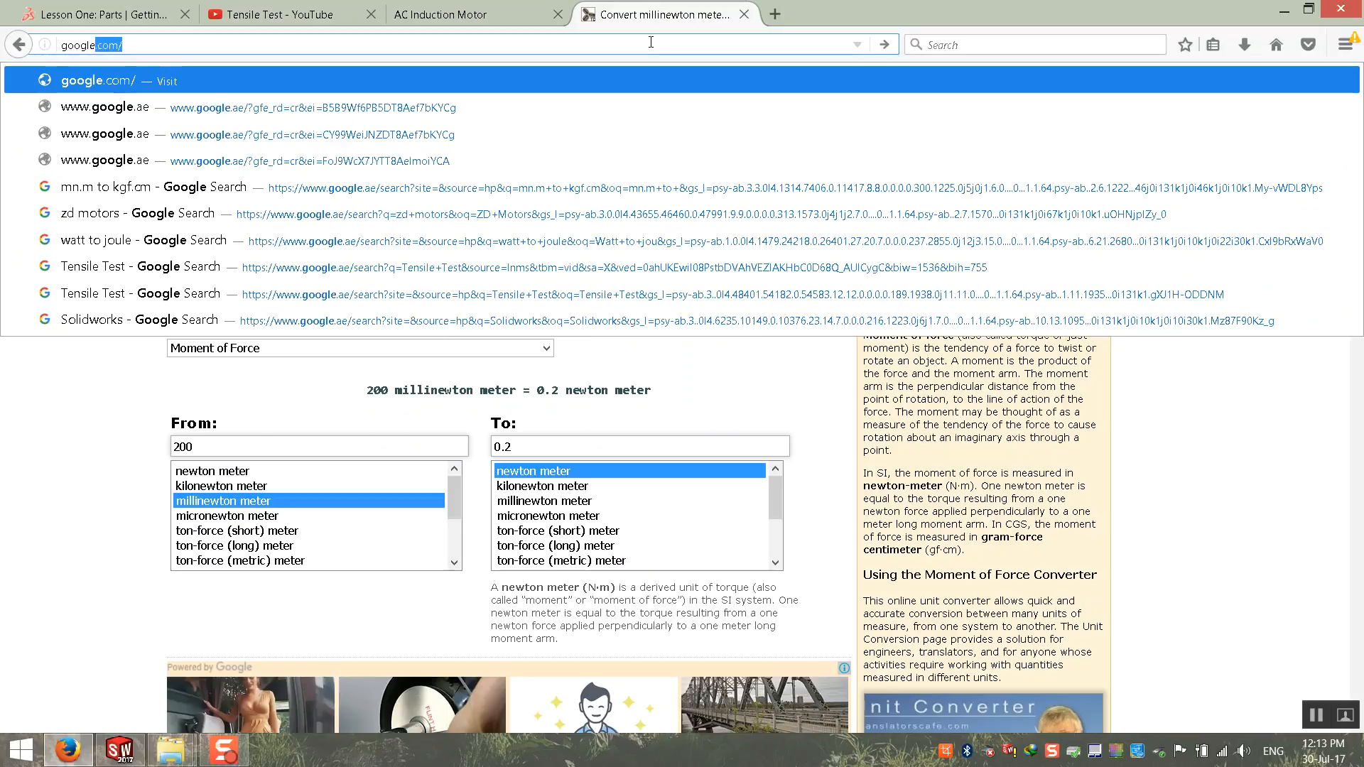
key("Return")
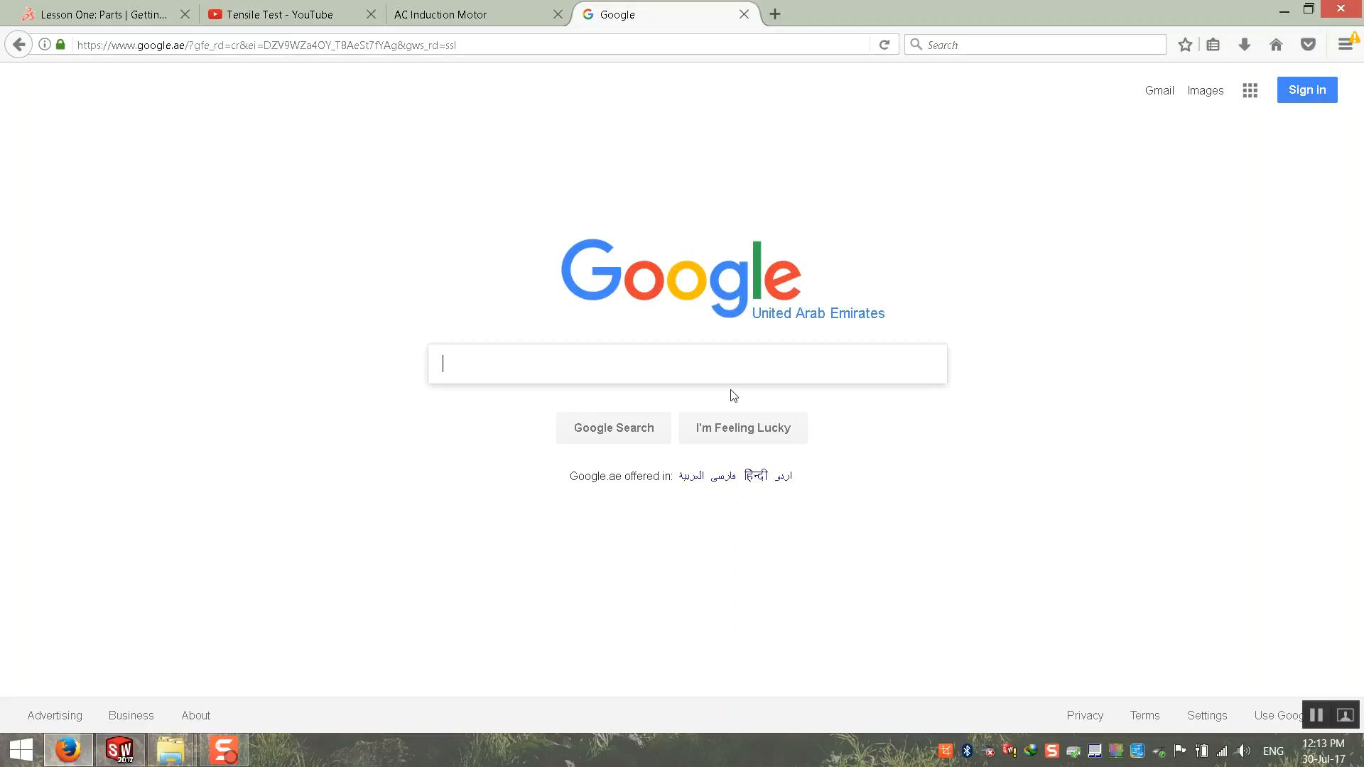
Step: Search Google for "wind load map"
type("Windload")
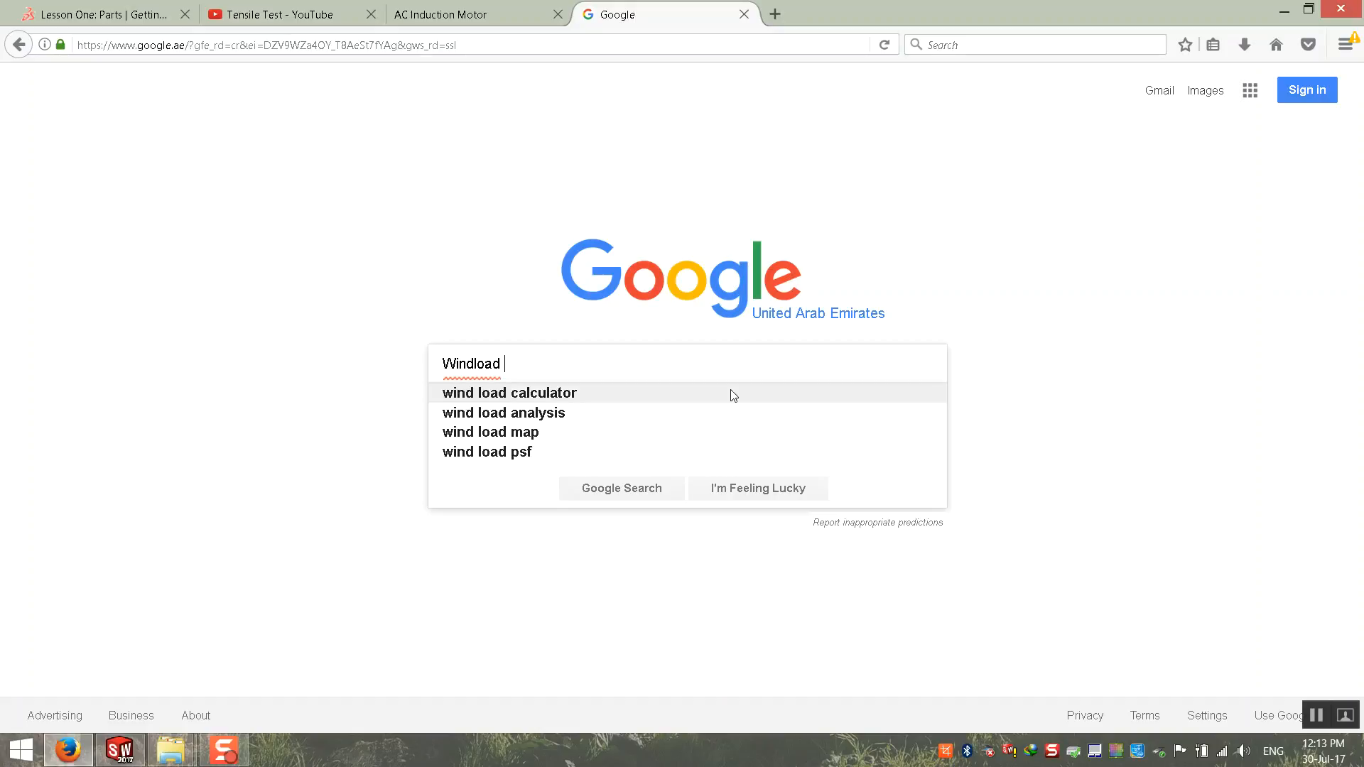
type("in")
key("BackSpace")
key("BackSpace")
key("Down")
key("Down")
key("Down")
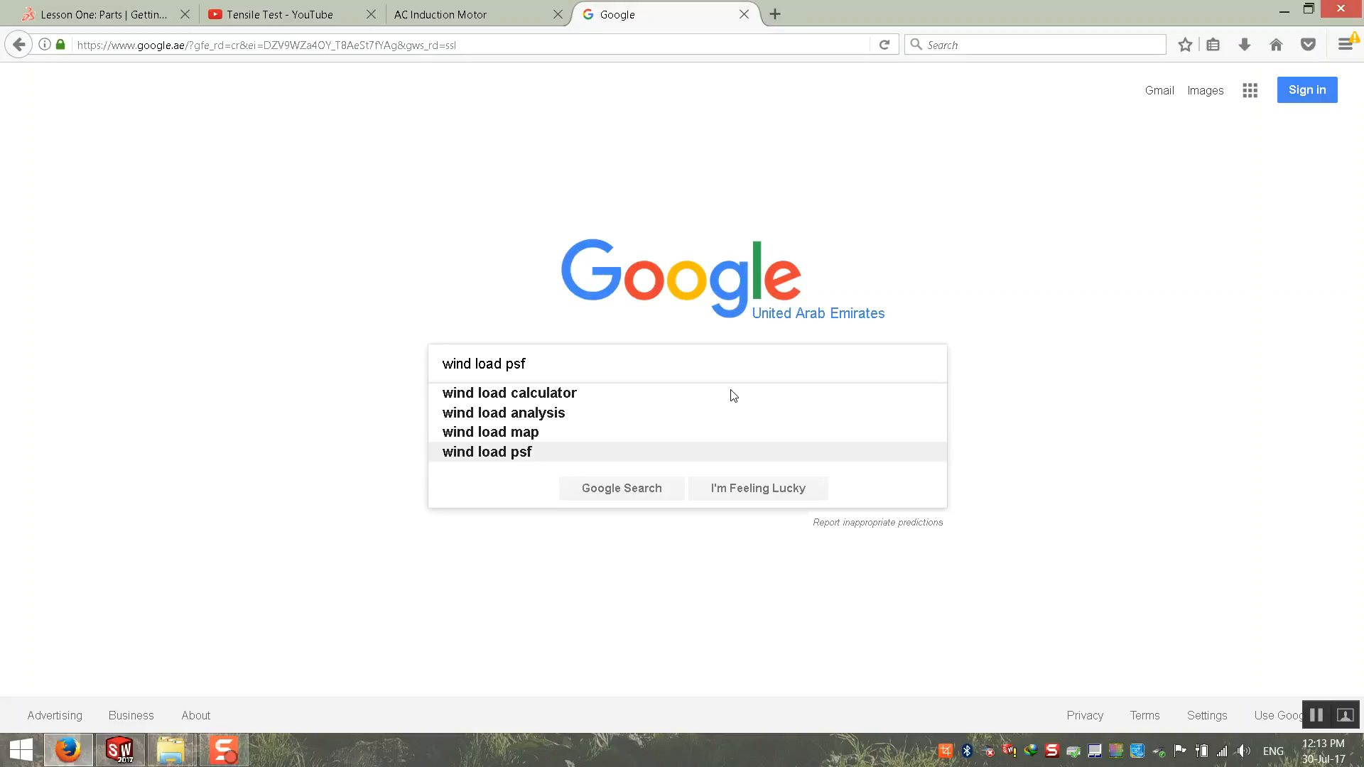
key("Up")
key("Return")
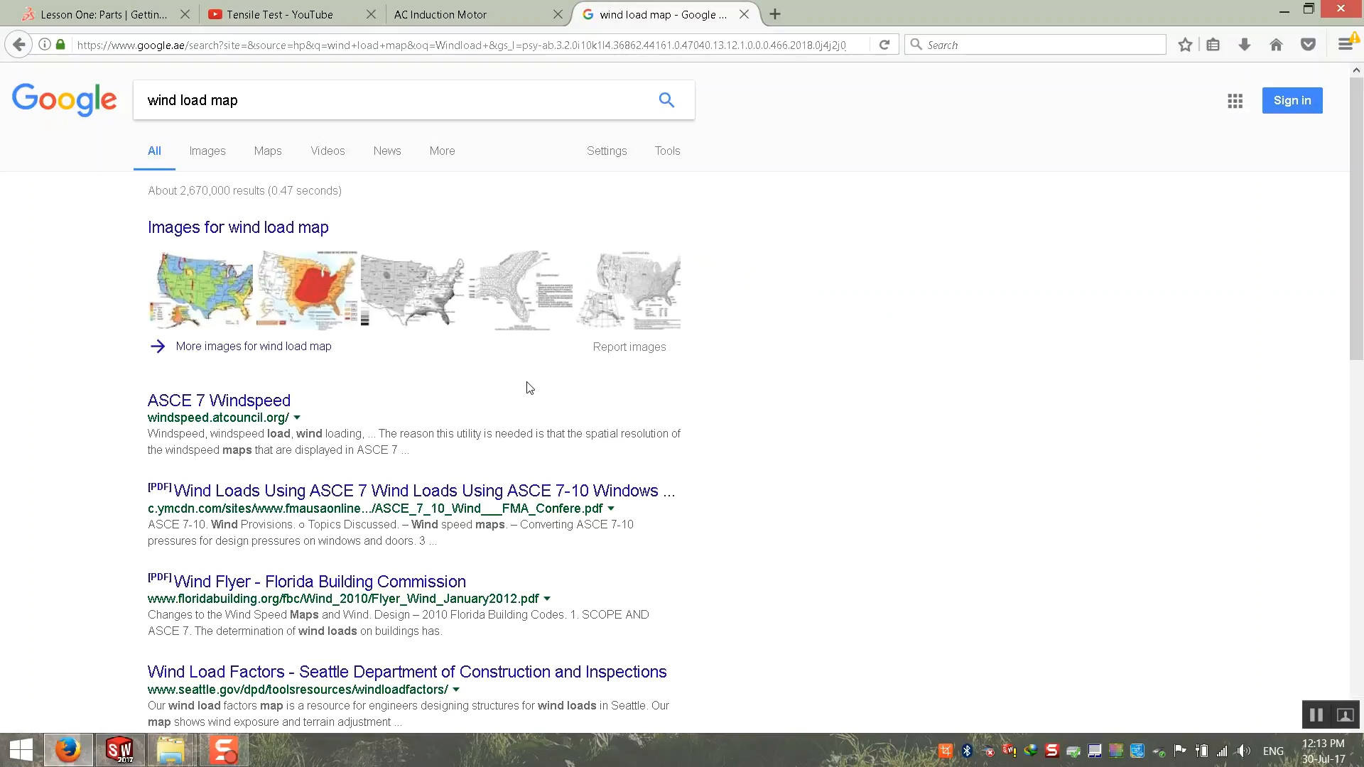
Step: Open the ASCE 7 Windspeed result, look up the address Dubai and request the windspeed for its coordinates
left_click(244, 402)
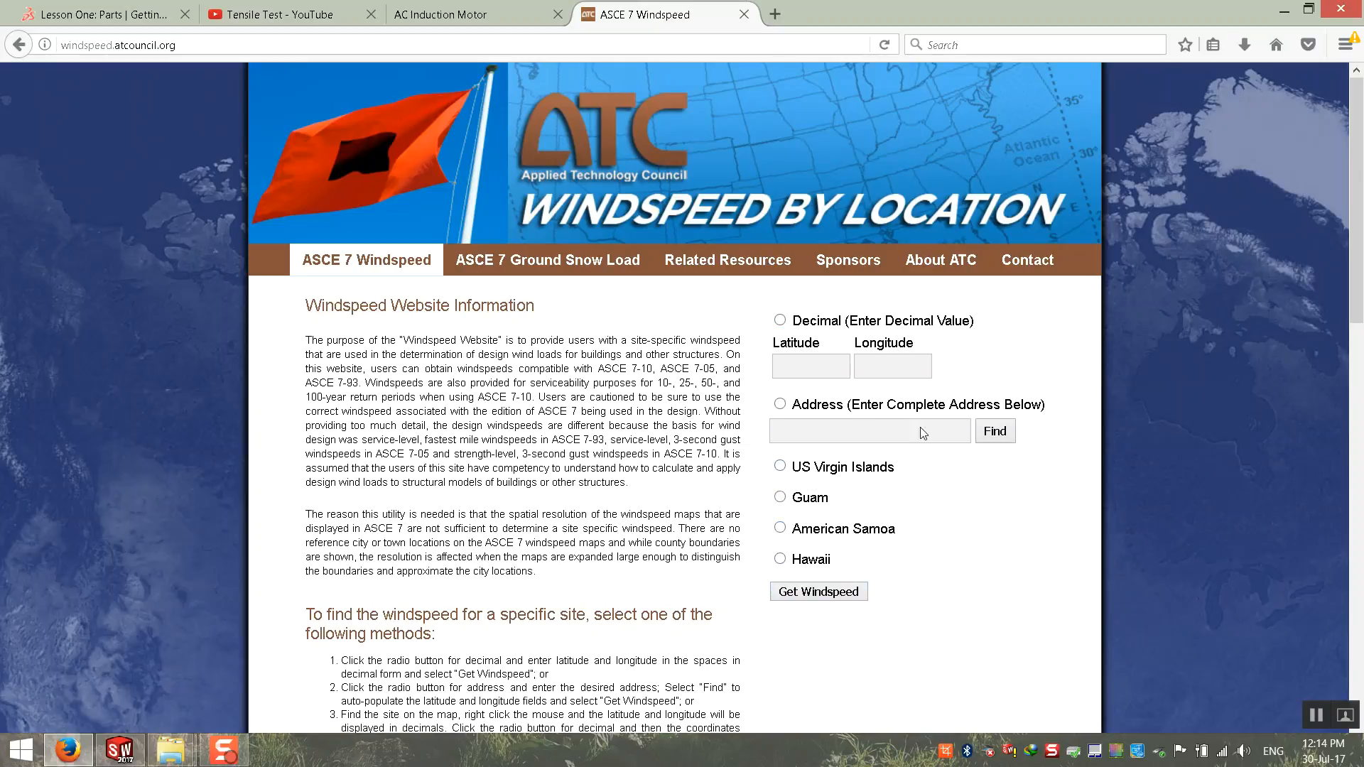
left_click(795, 405)
left_click(891, 423)
scroll(875, 443, "down", 5)
scroll(862, 451, "up", 5)
type("Dubai")
left_click(995, 432)
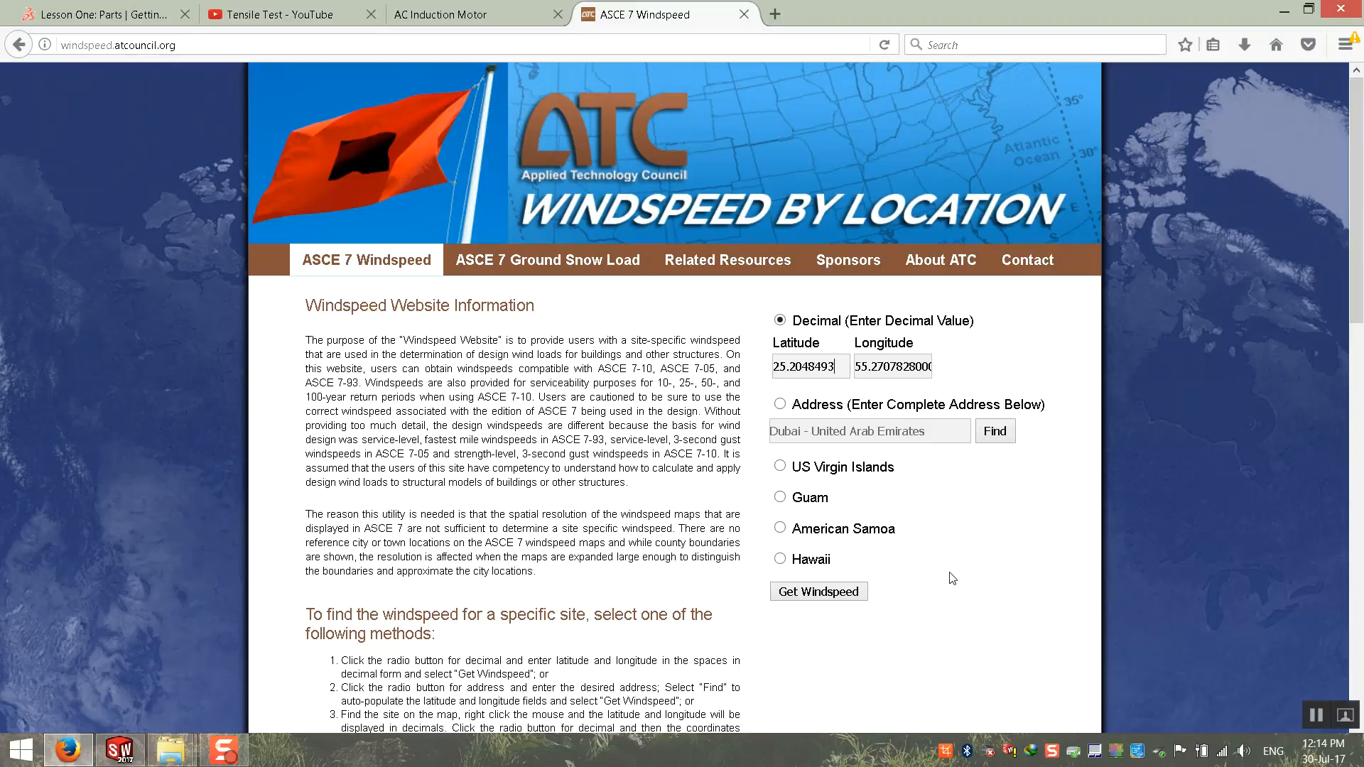
left_click(823, 594)
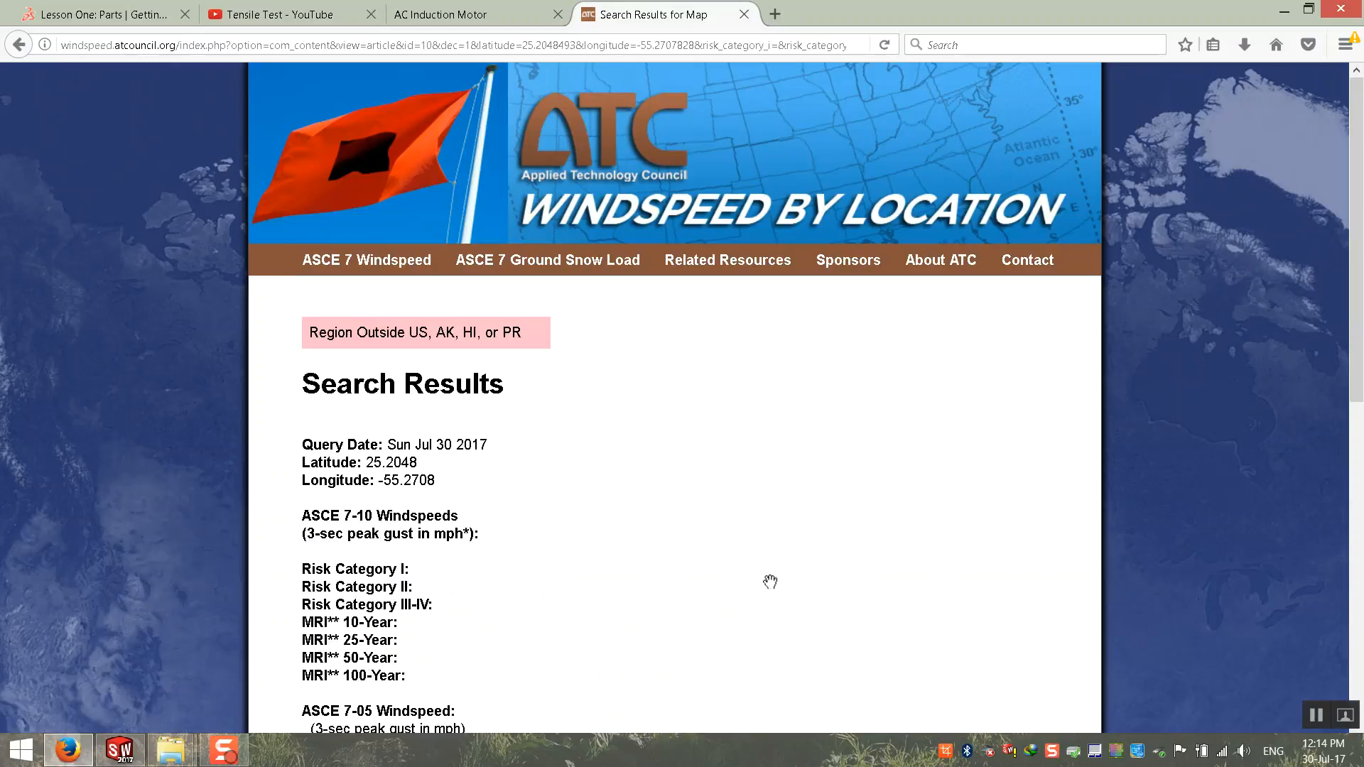
scroll(340, 496, "down", 2)
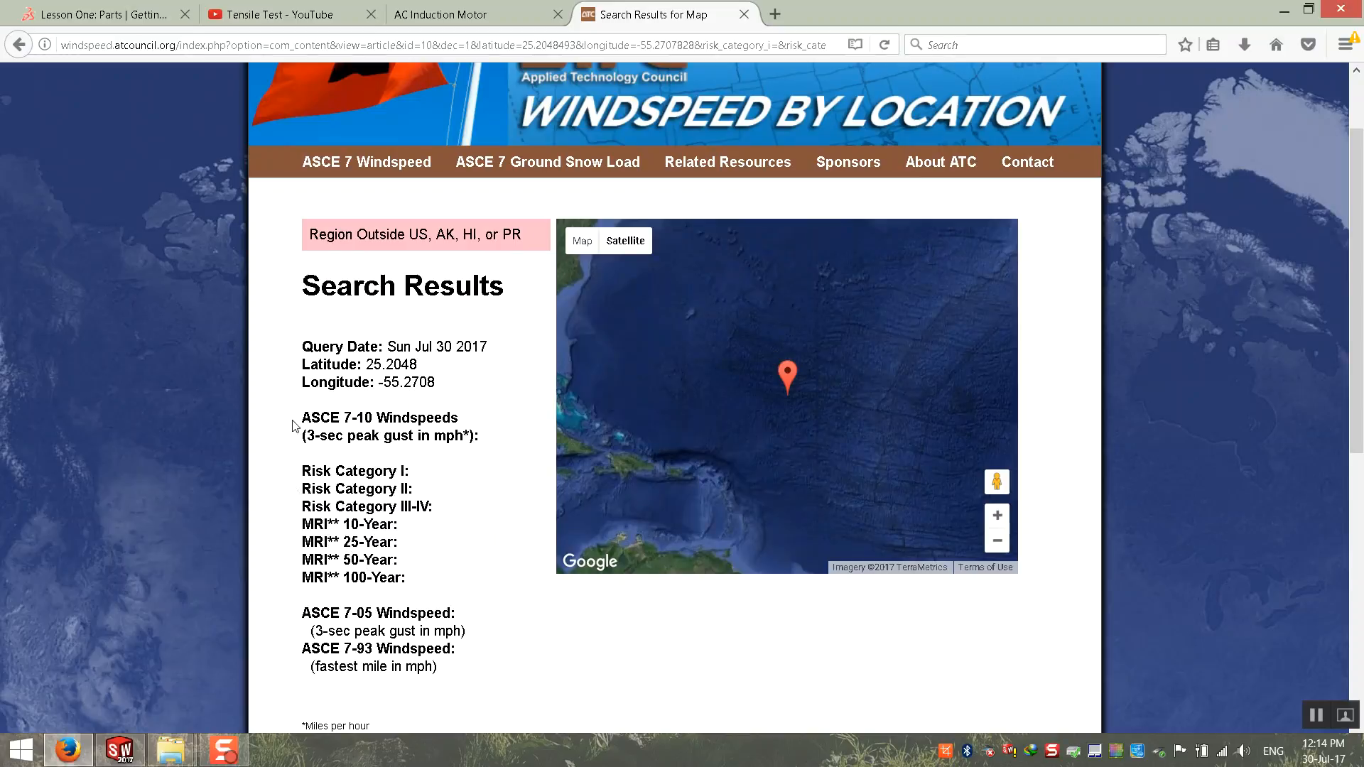
scroll(309, 387, "down", 8)
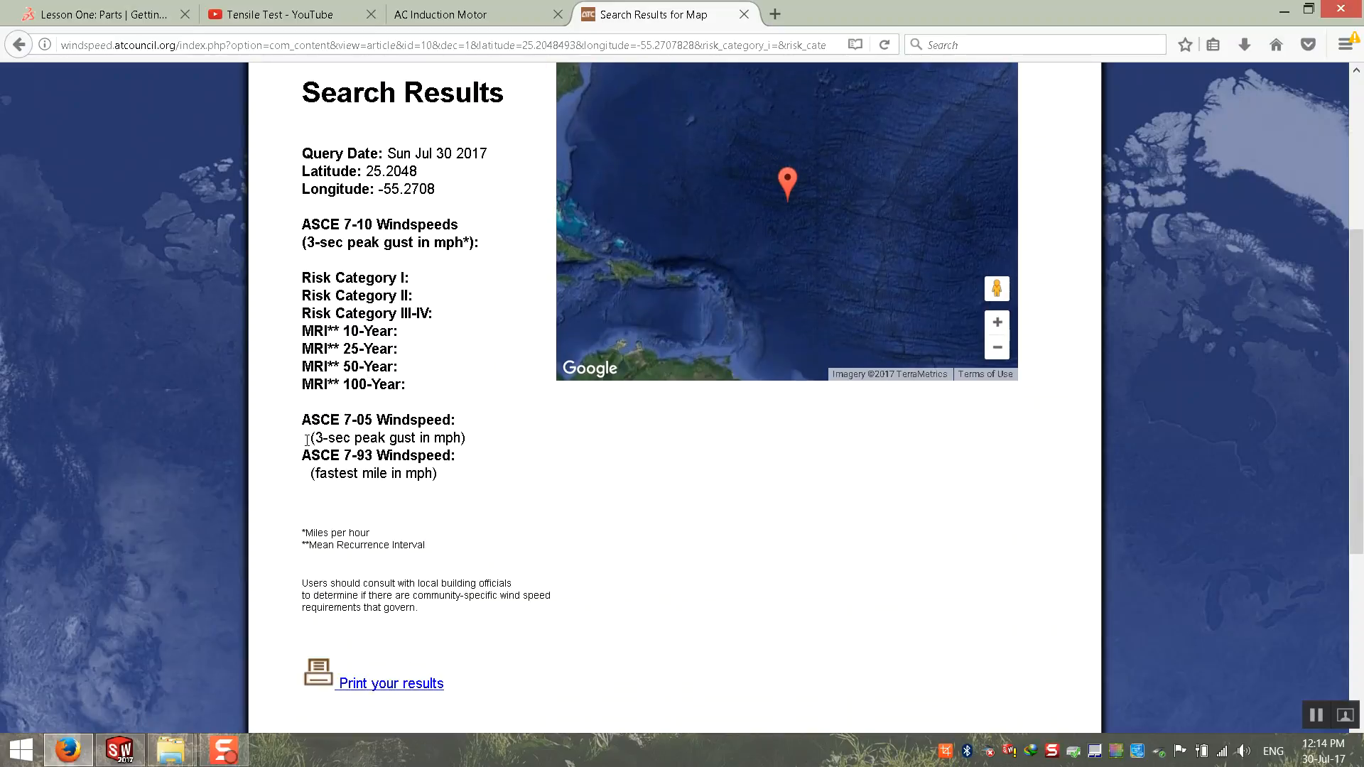
scroll(313, 449, "up", 10)
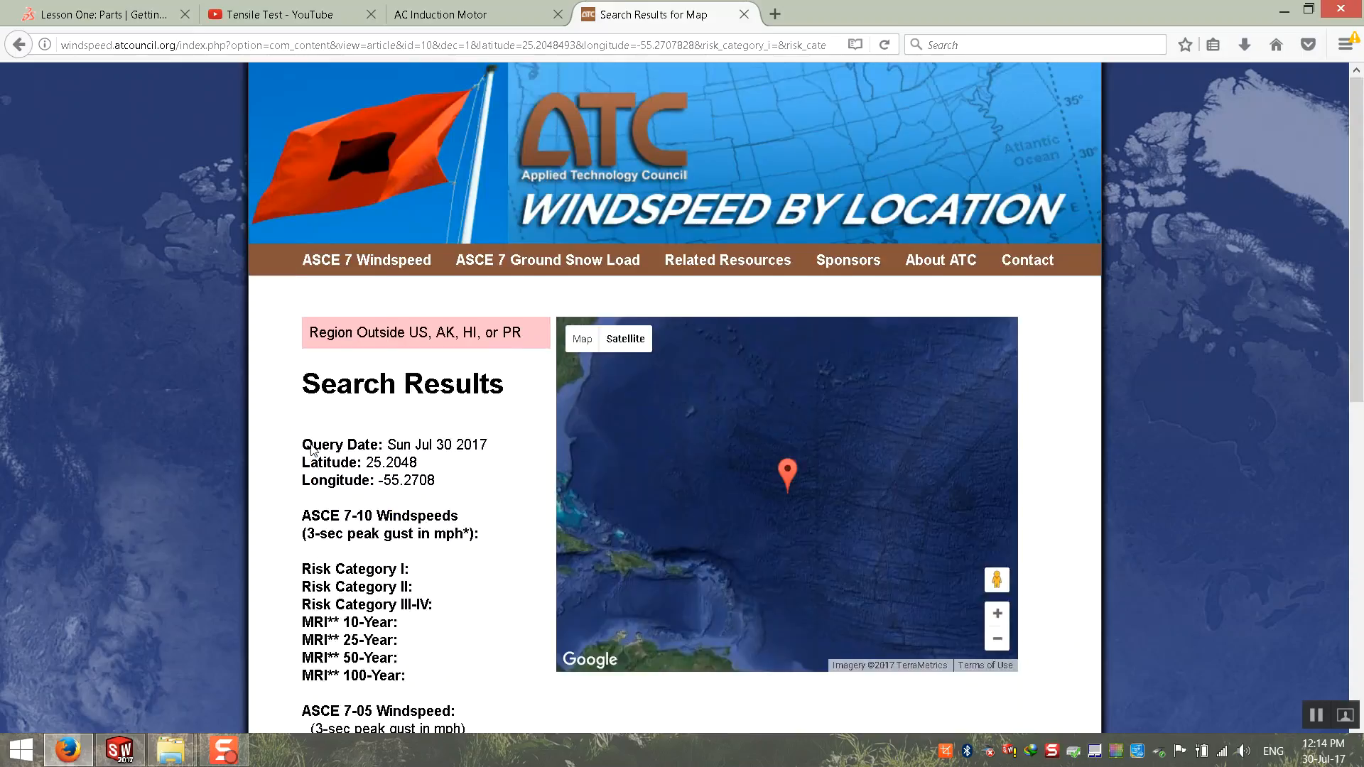
Step: Return to the location form and find the coordinates for the address "Dubai - United Arab Emirates - Jabal Ali"
left_click(27, 51)
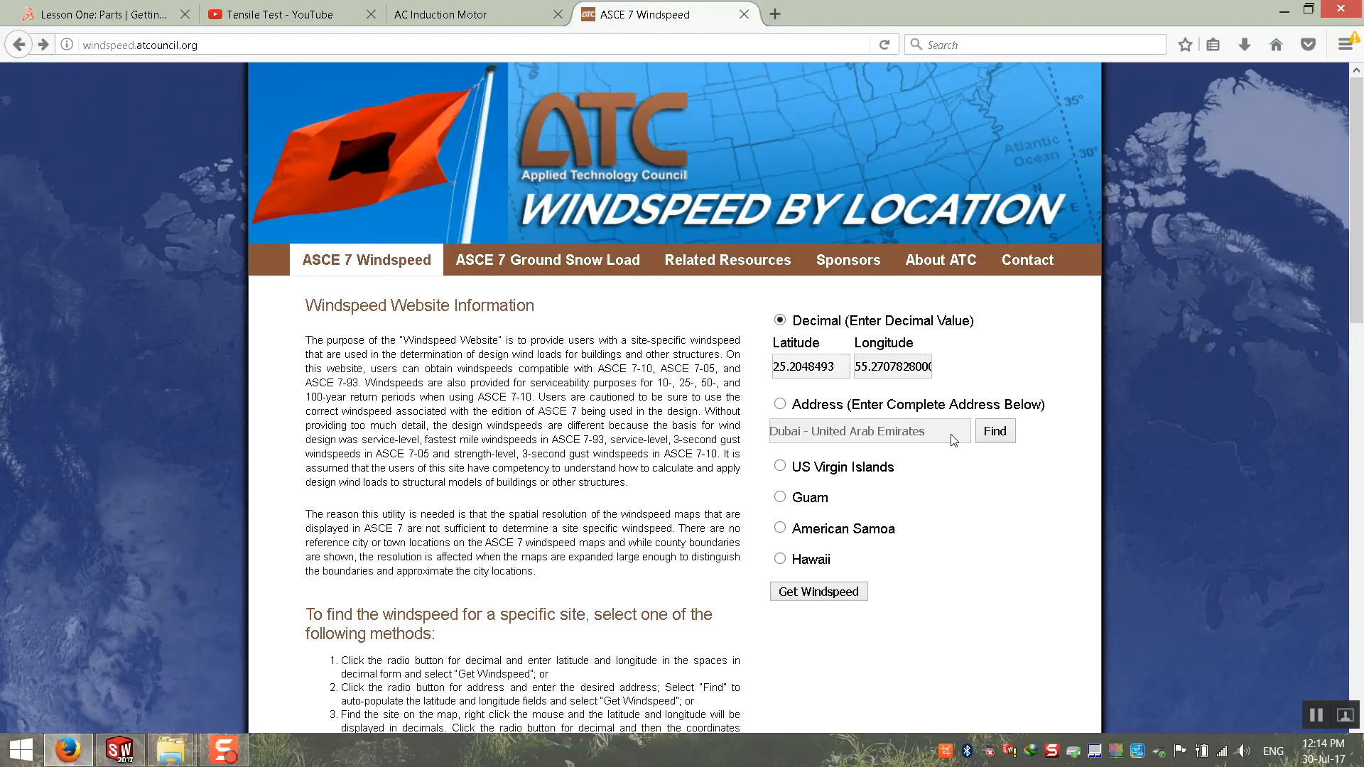
left_click(809, 405)
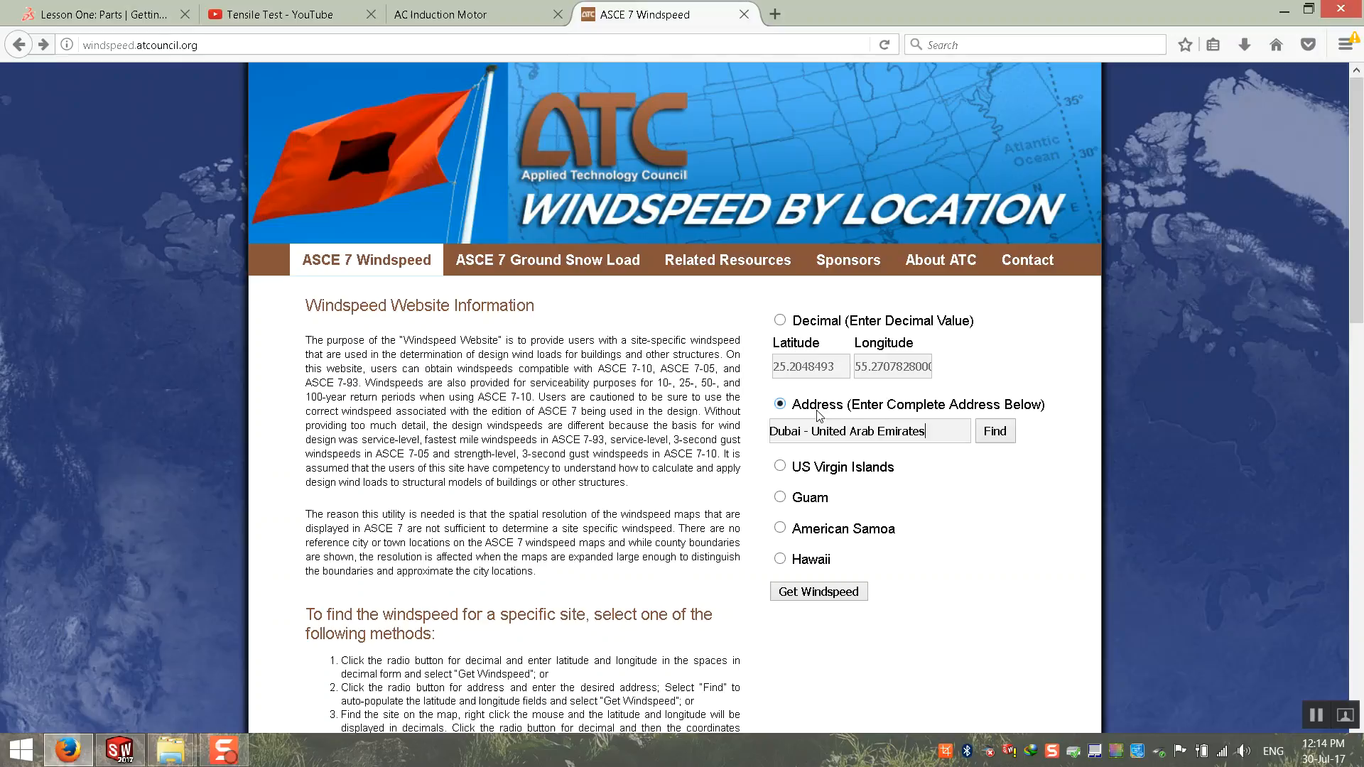
left_click(947, 431)
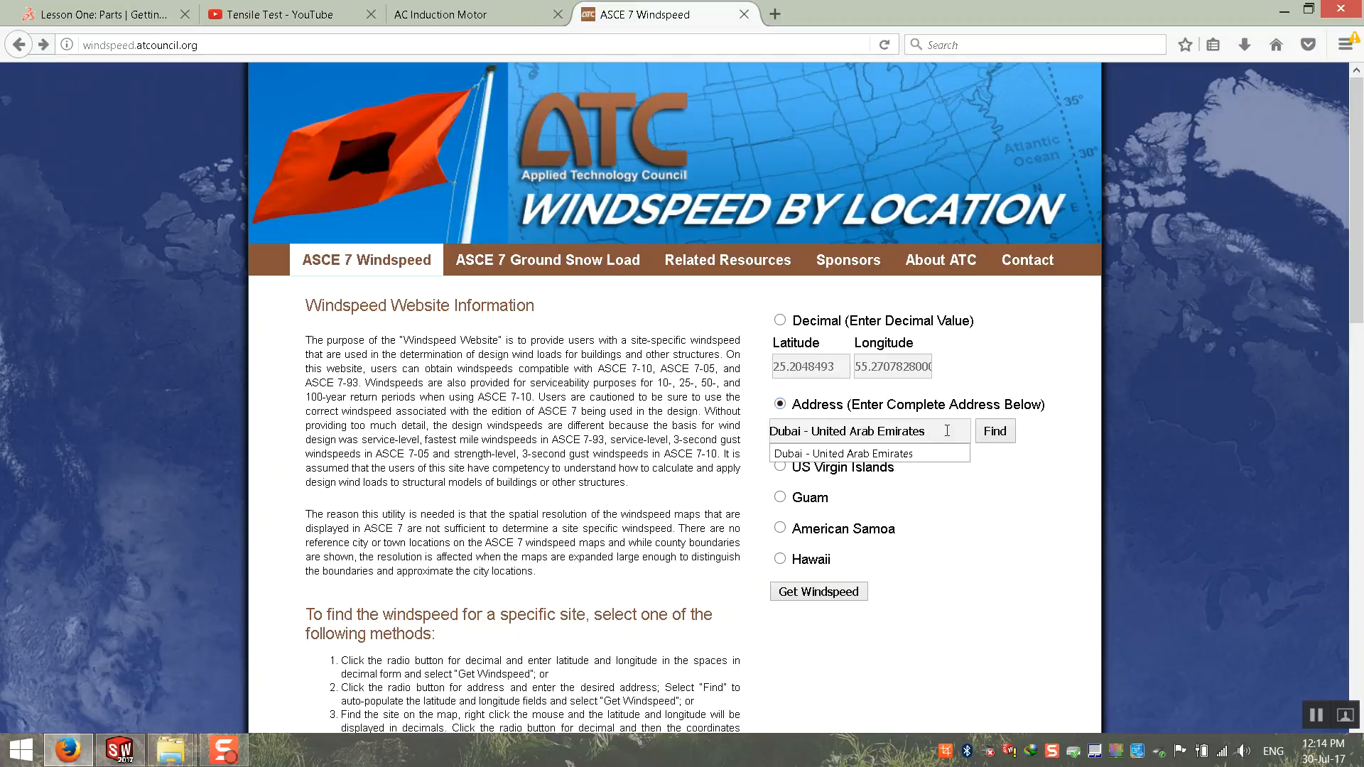
type("- Jabal")
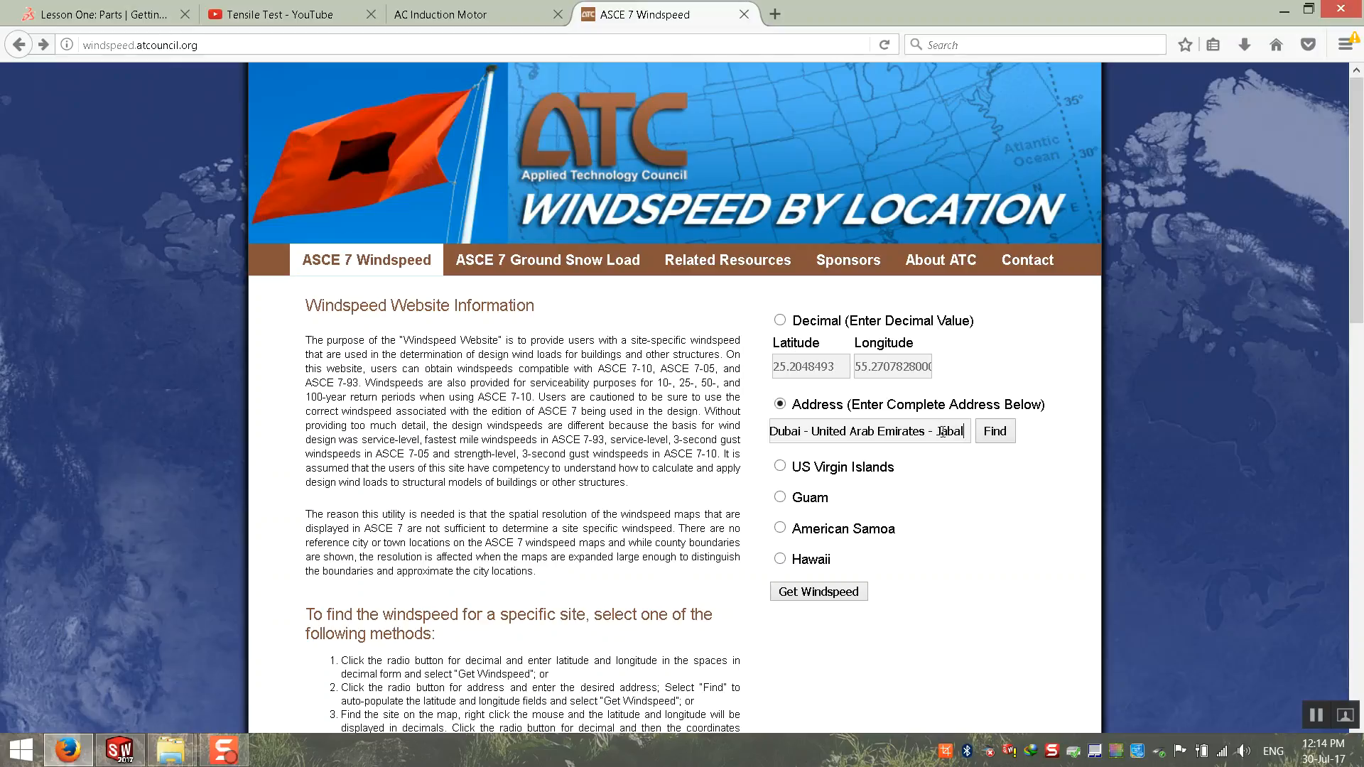
type(" Ali")
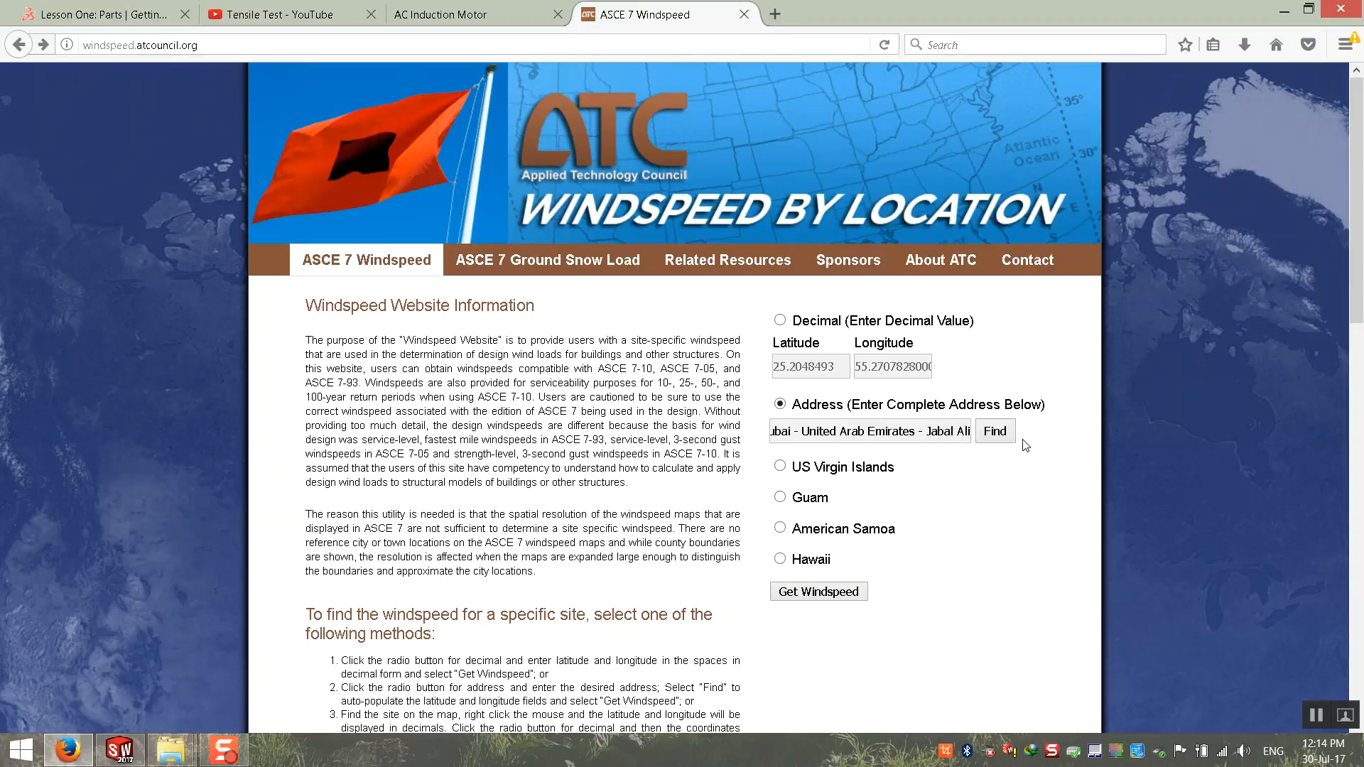
left_click(1007, 431)
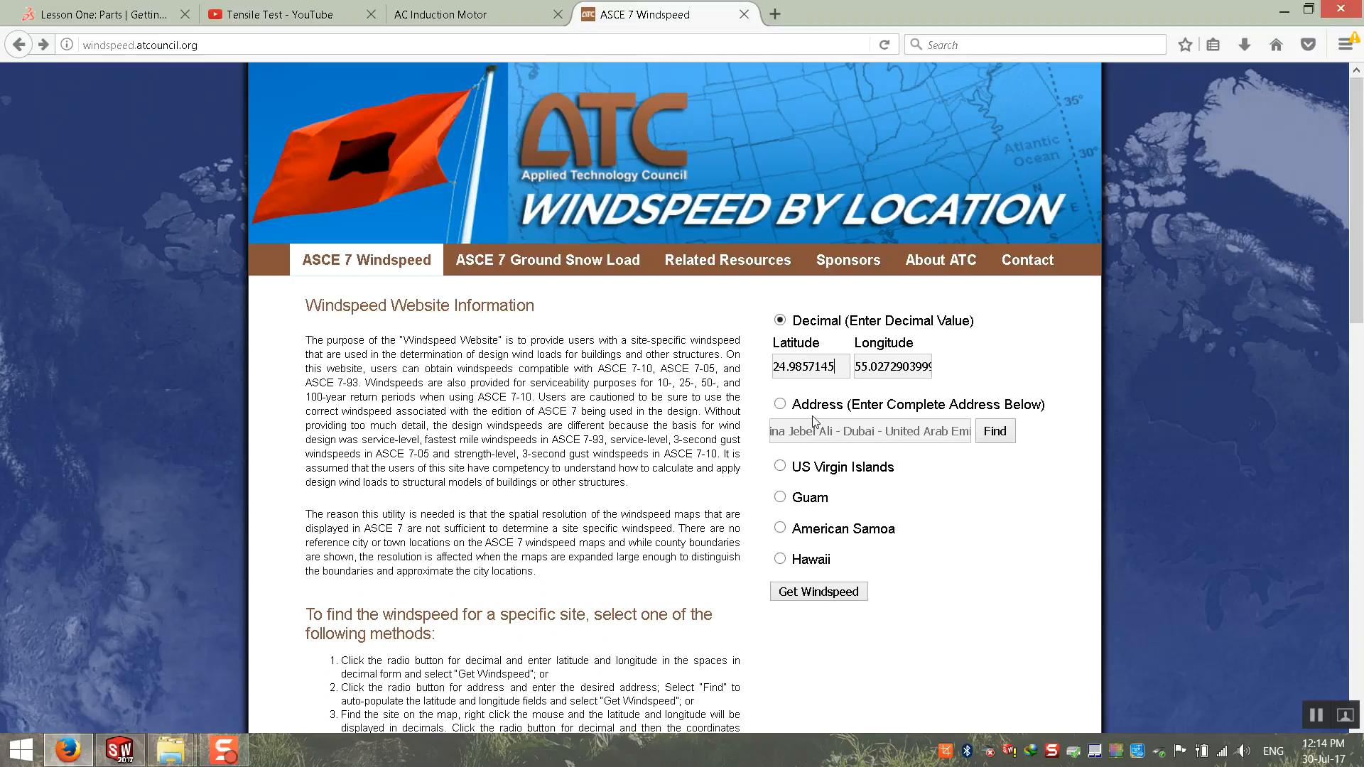
Step: Check the Jabal Ali location on the page's map and request its windspeed
left_click_drag(843, 372, 739, 366)
left_click(933, 576)
scroll(932, 573, "down", 7)
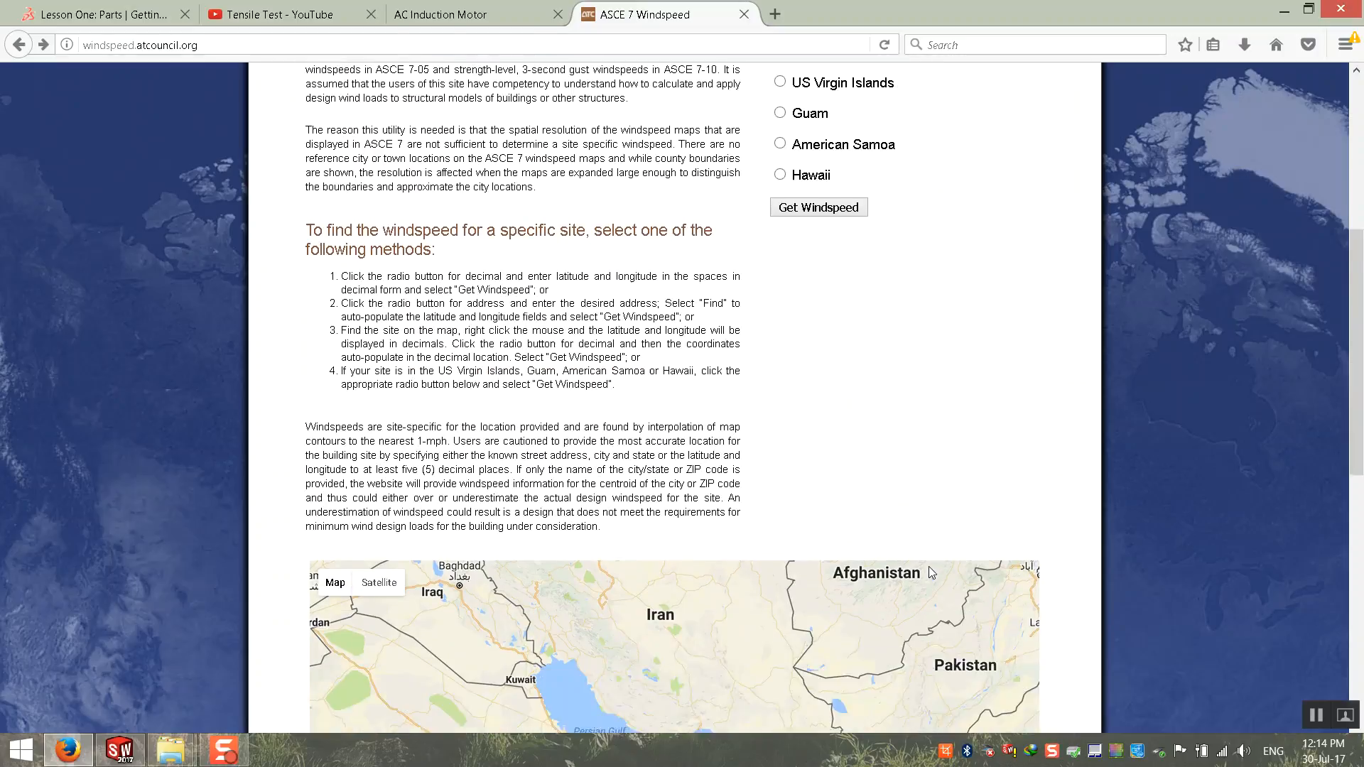
scroll(930, 566, "down", 2)
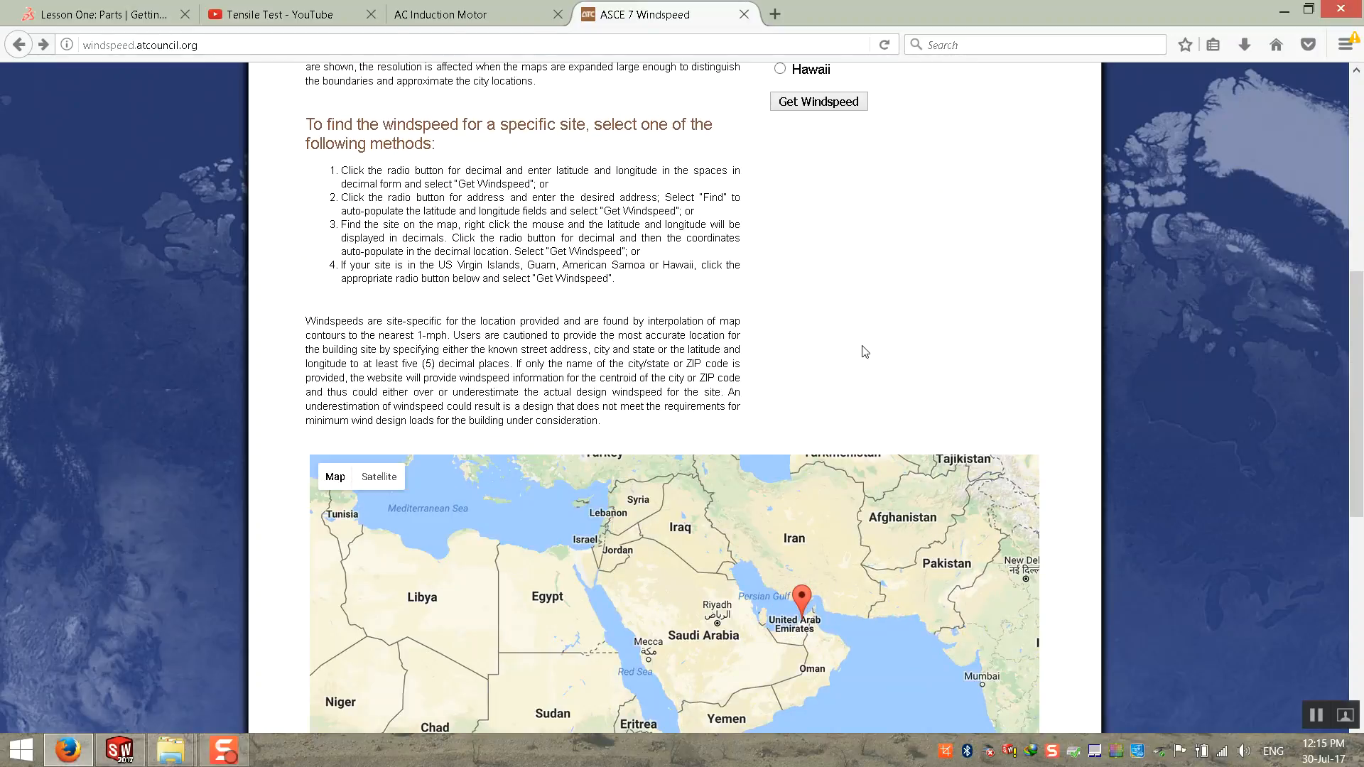
scroll(865, 346, "up", 3)
scroll(866, 346, "up", 4)
left_click(821, 594)
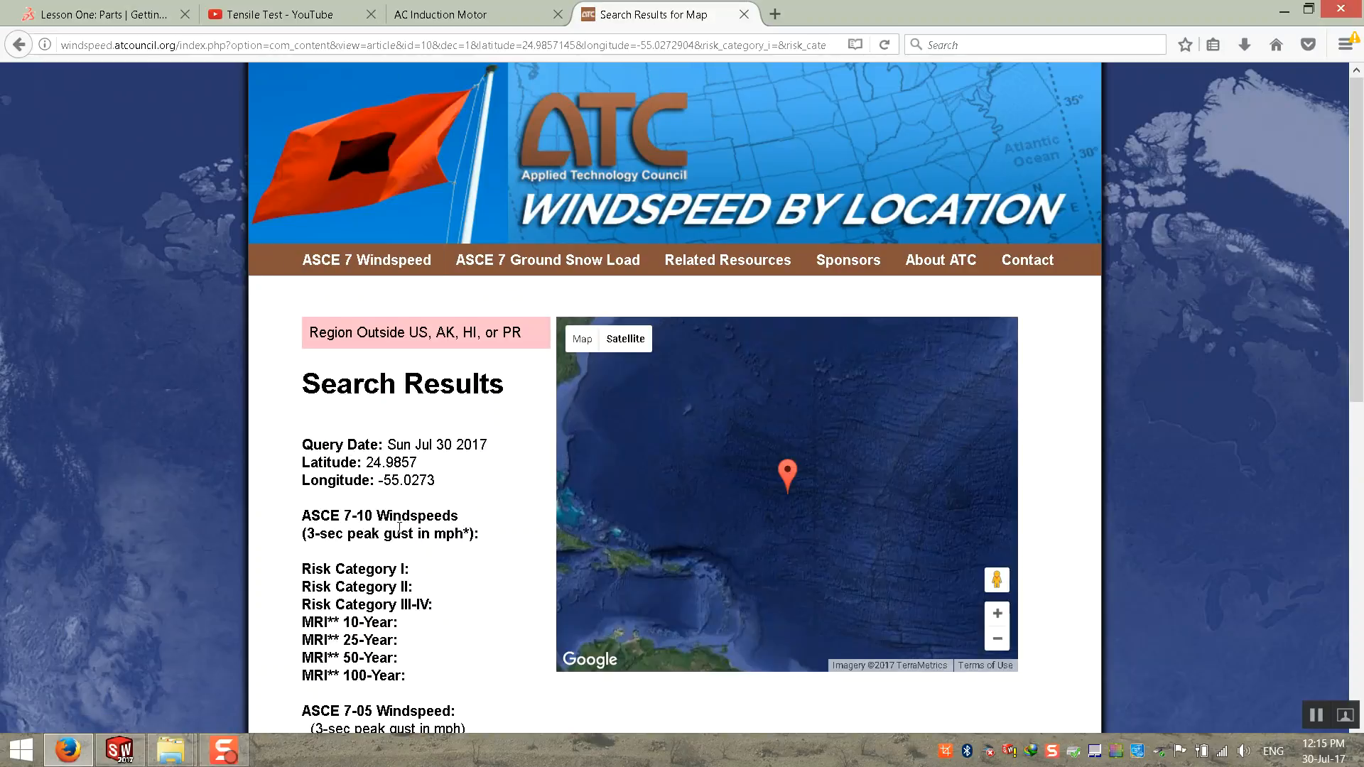
Step: Examine the Jabal Ali search results, especially the ASCE 7-05 3-sec peak gust and ASCE 7-93 windspeed entries
scroll(285, 505, "down", 3)
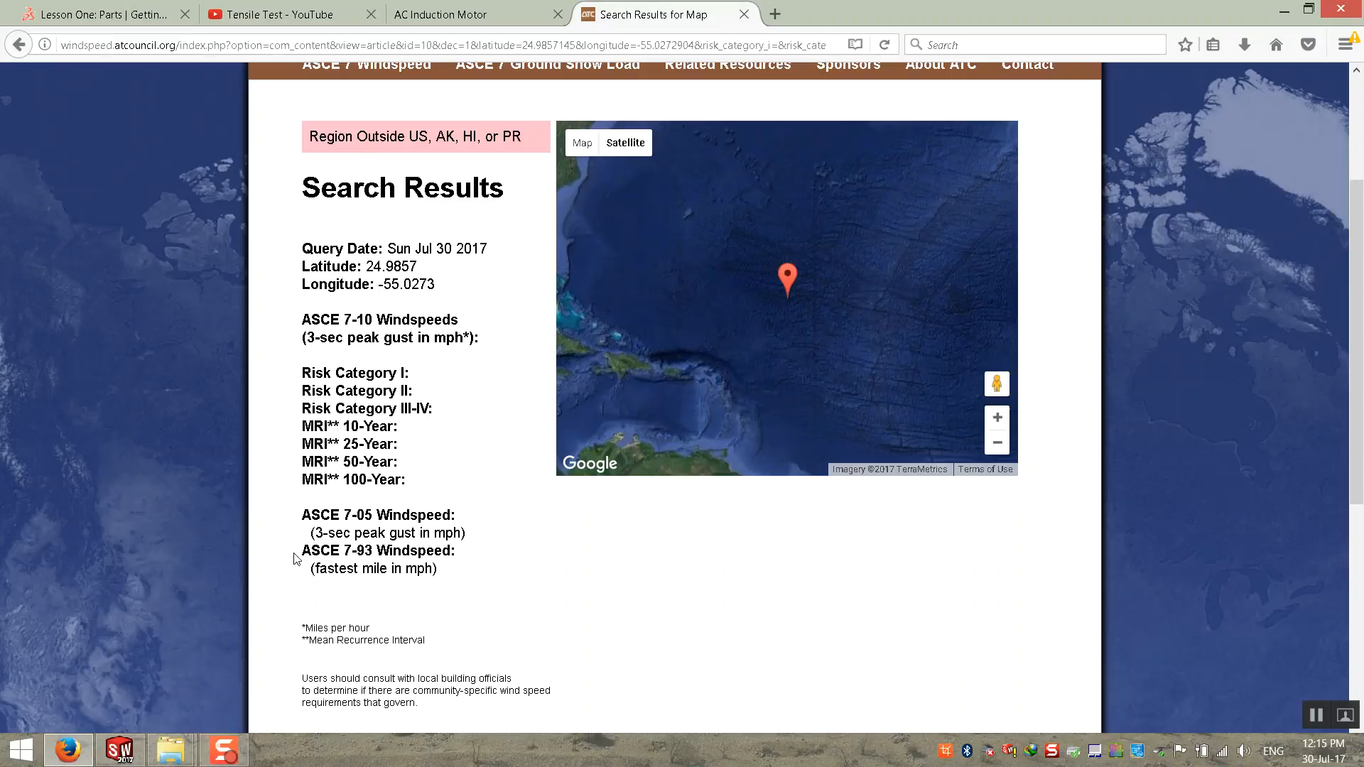
left_click_drag(296, 555, 463, 558)
left_click(468, 583)
scroll(357, 464, "up", 3)
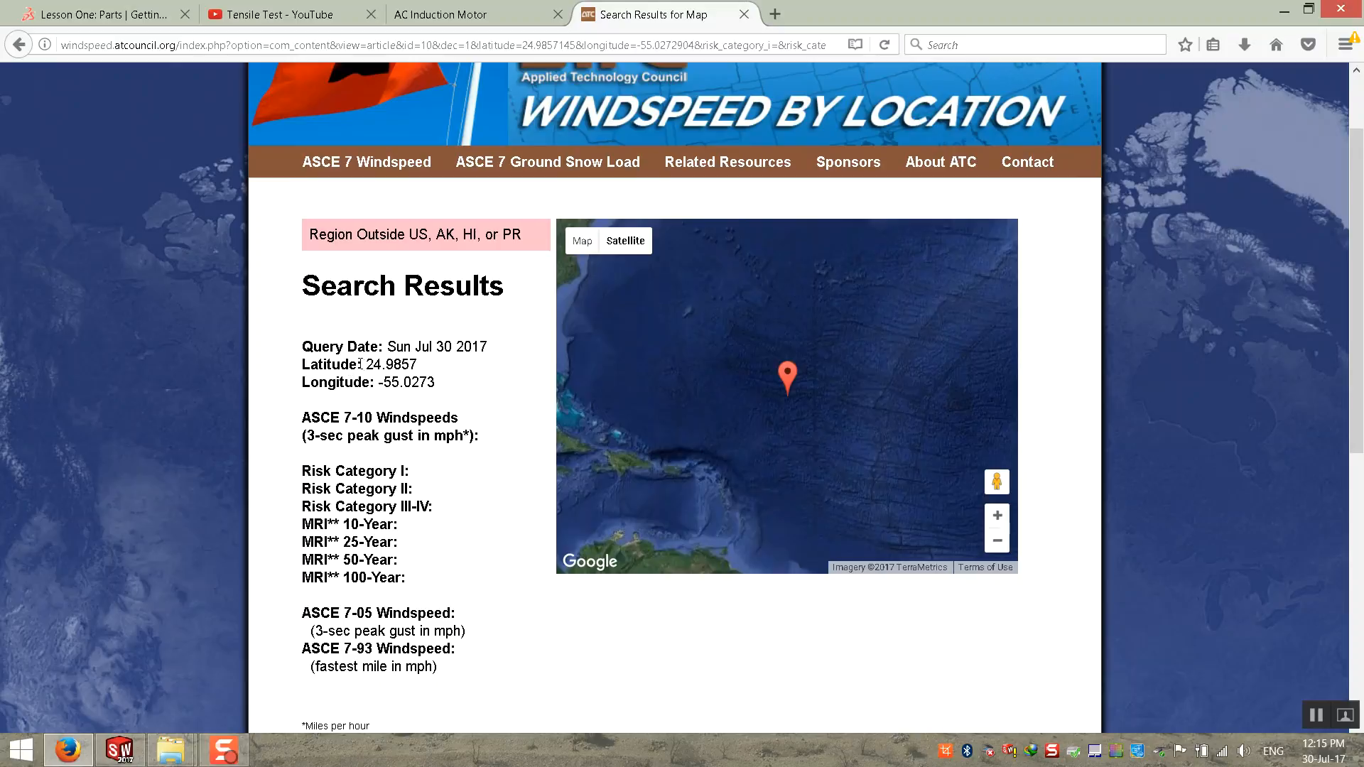
scroll(437, 555, "down", 9)
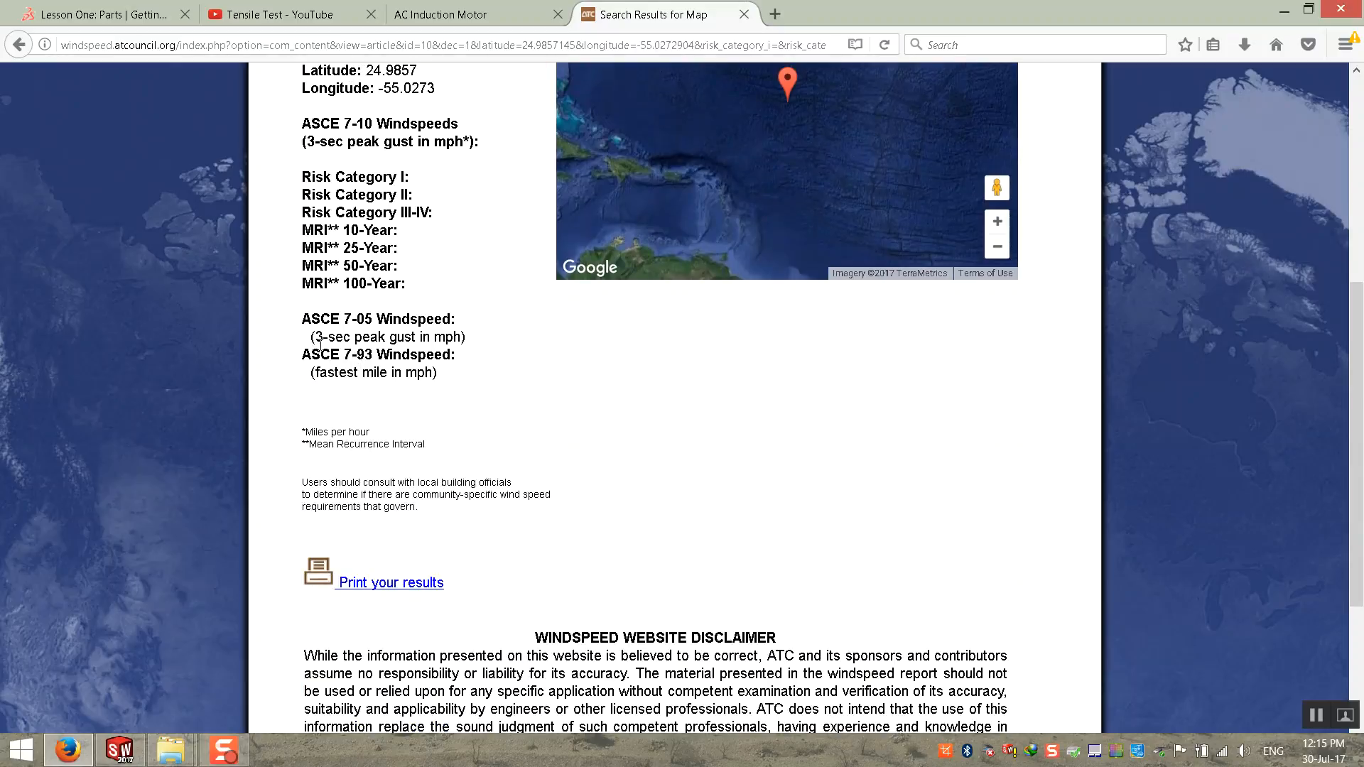
left_click_drag(315, 336, 453, 337)
left_click_drag(312, 337, 327, 337)
left_click(508, 421)
scroll(507, 421, "down", 3)
scroll(507, 421, "up", 5)
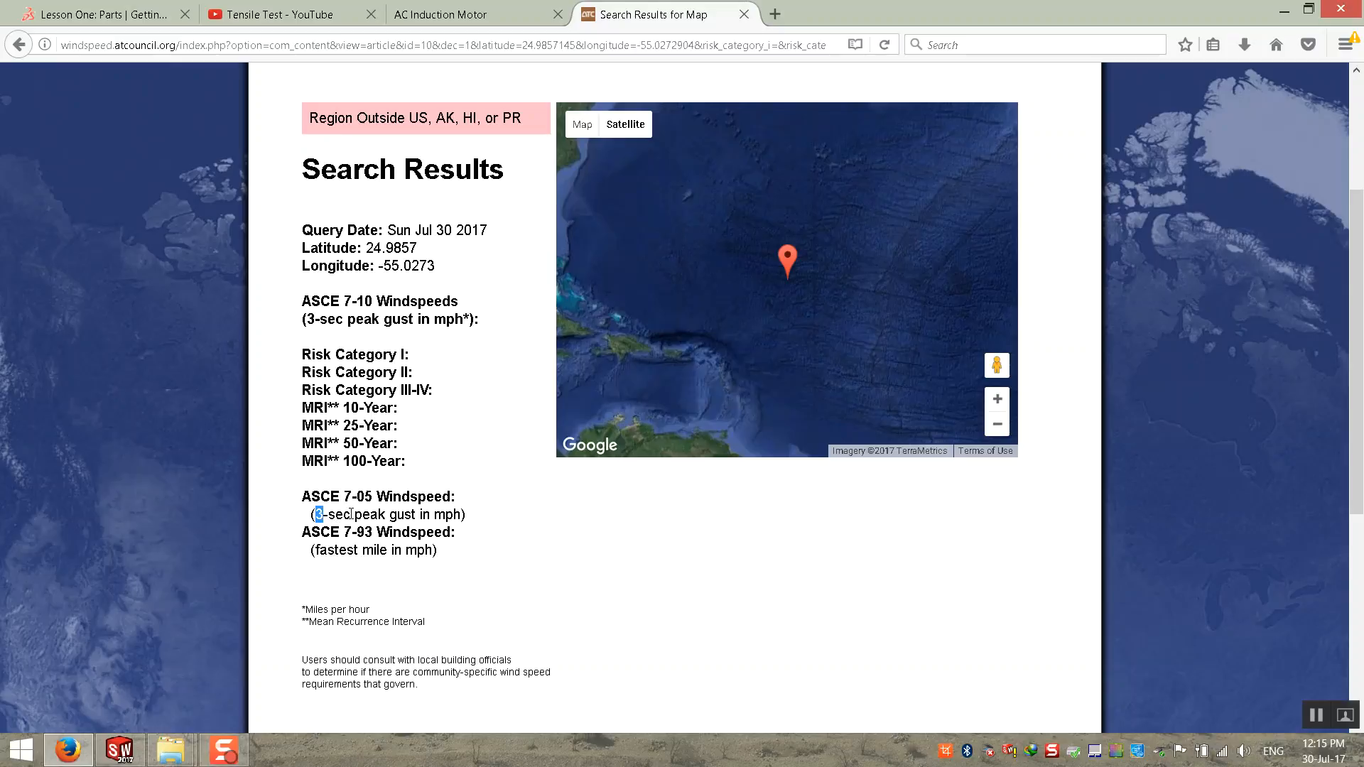
triple_click(405, 515)
scroll(405, 515, "down", 6)
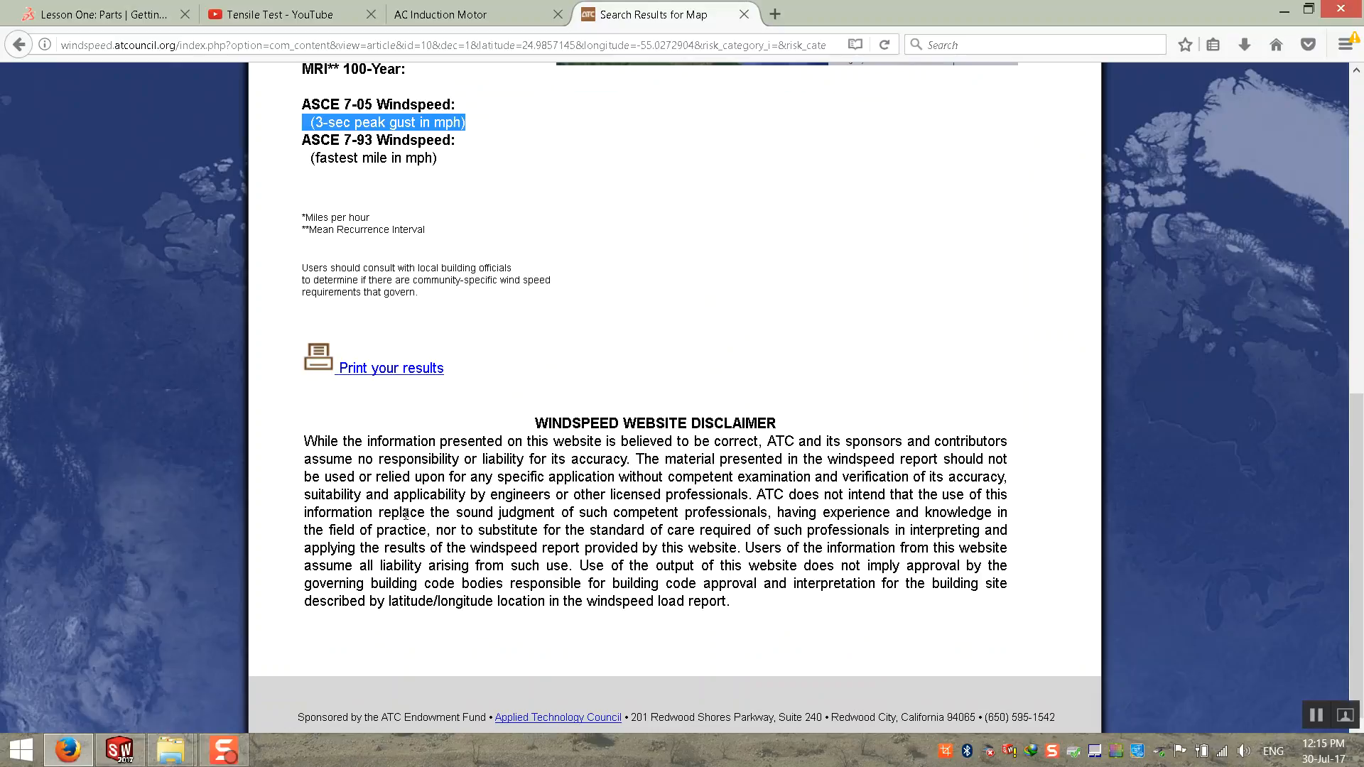
scroll(405, 514, "up", 8)
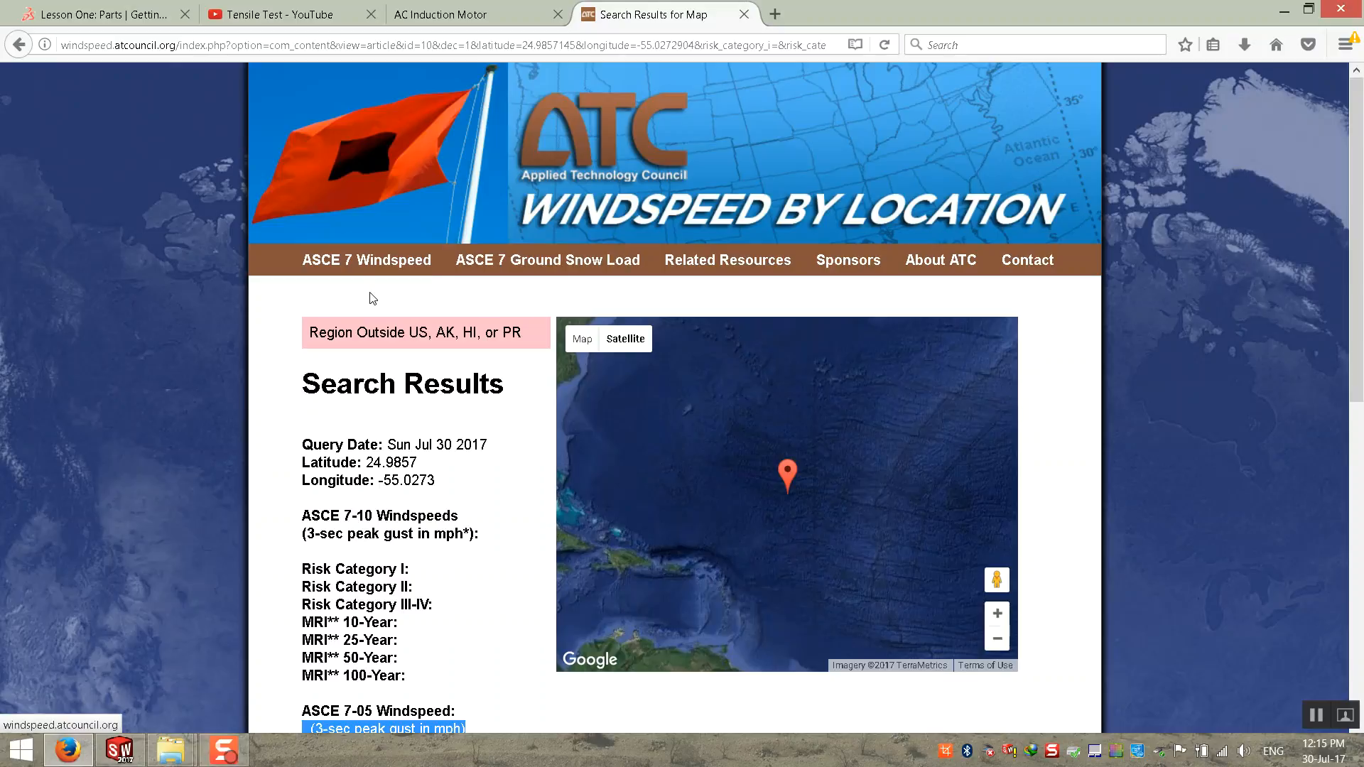
Step: Reopen the ASCE 7 Windspeed start page and zoom in on its location map
left_click(348, 273)
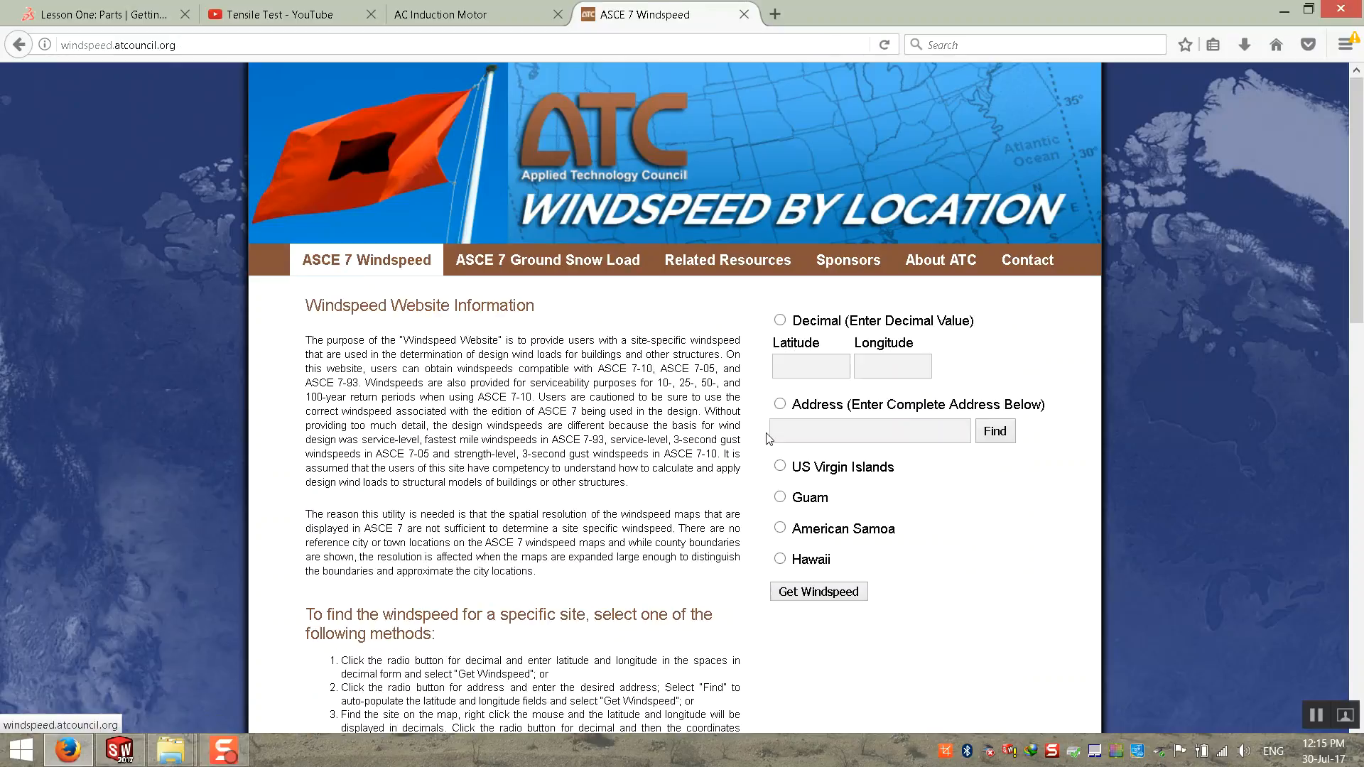
scroll(633, 480, "down", 5)
scroll(413, 474, "down", 5)
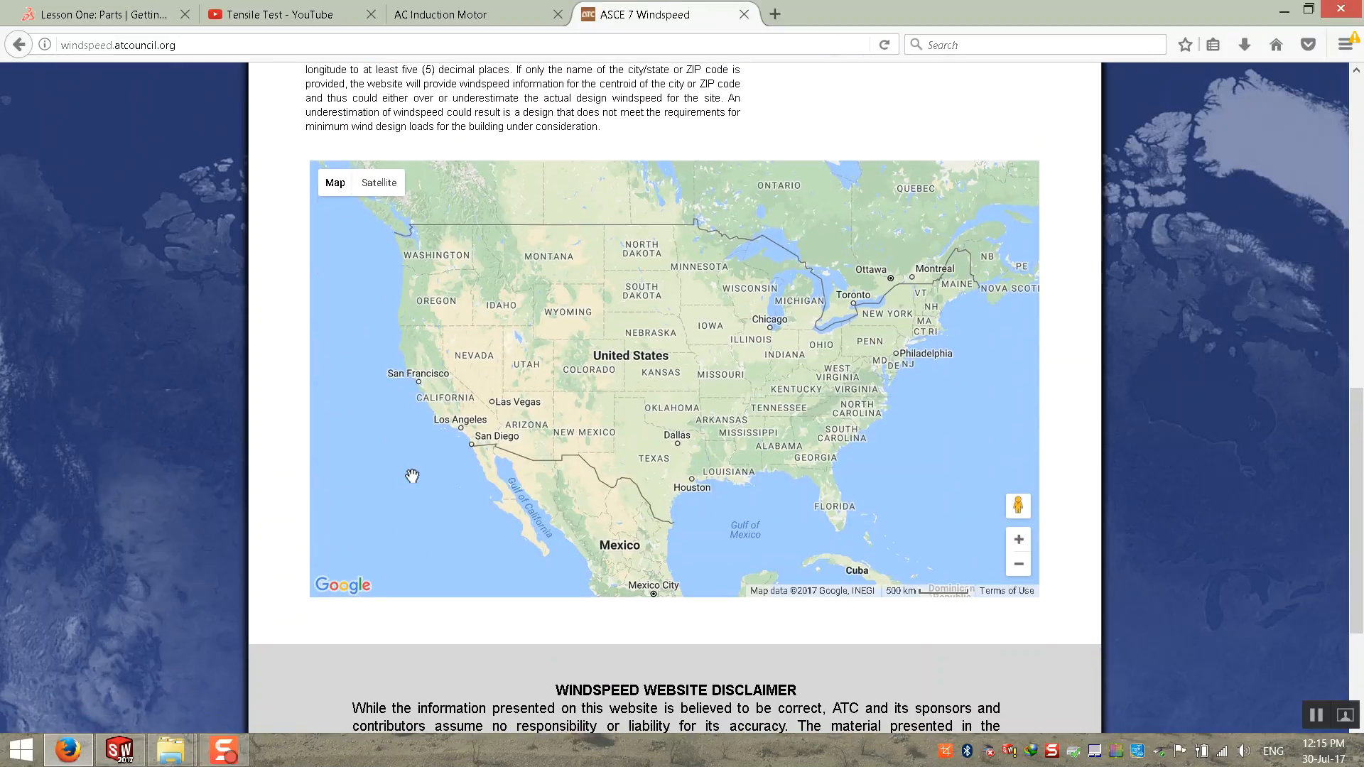
scroll(412, 476, "down", 1)
scroll(412, 476, "up", 1)
double_click(412, 477)
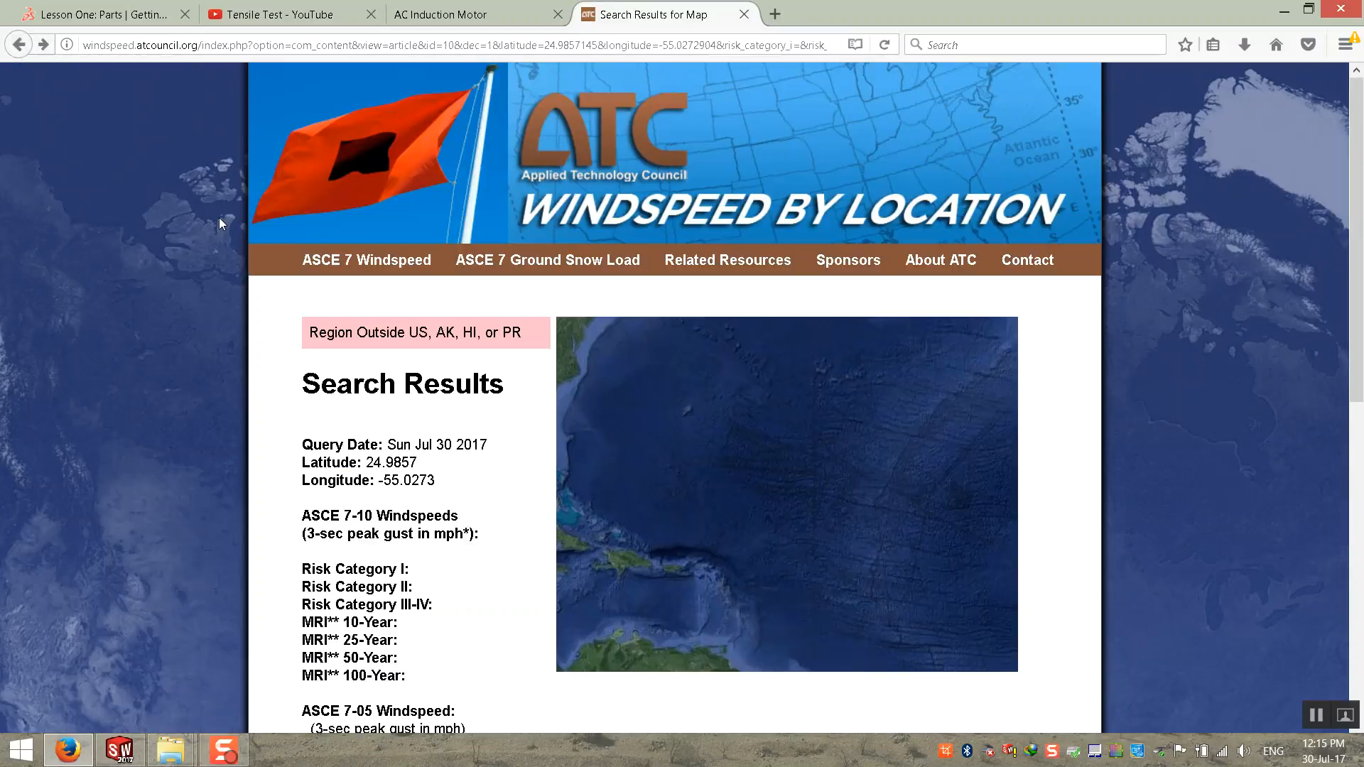
Step: Return to the Google results for "wind load map" and look through the listed sources
left_click(17, 50)
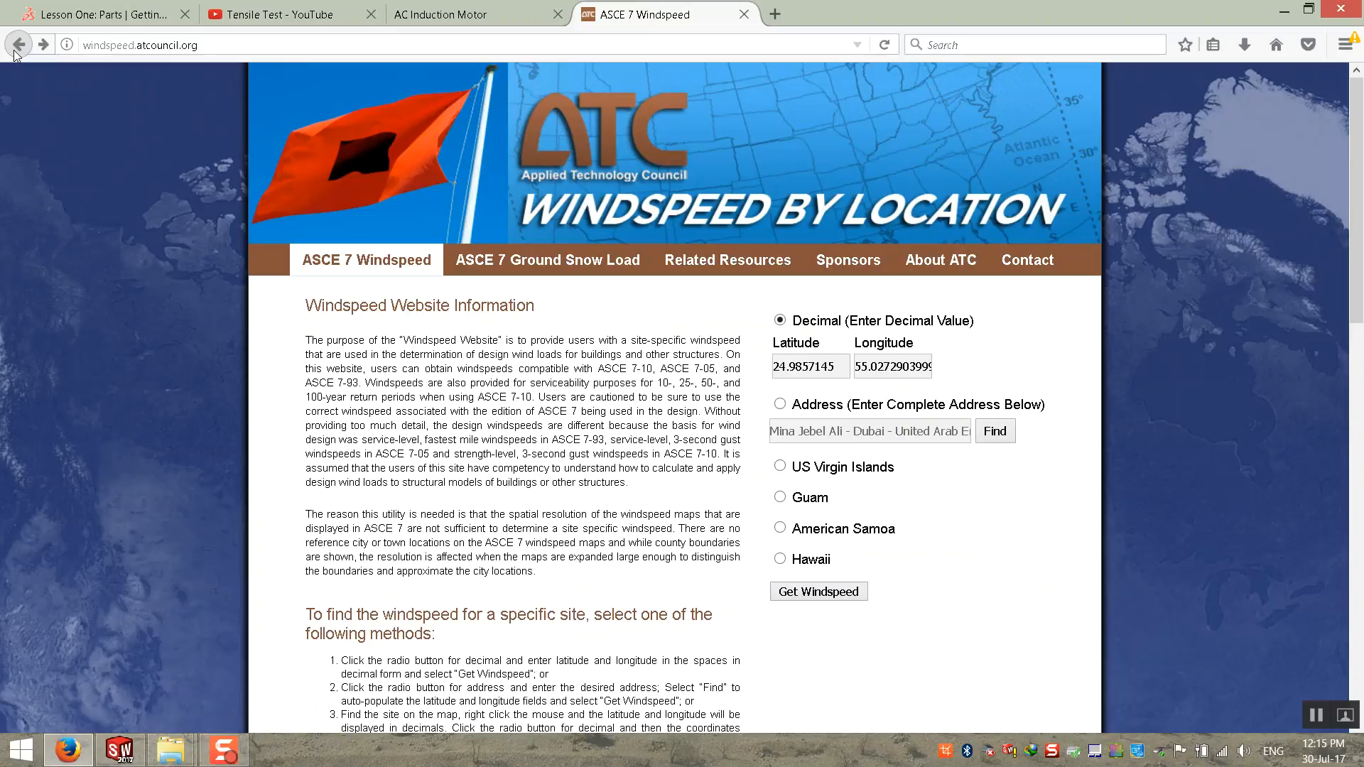
left_click(15, 52)
scroll(143, 437, "down", 5)
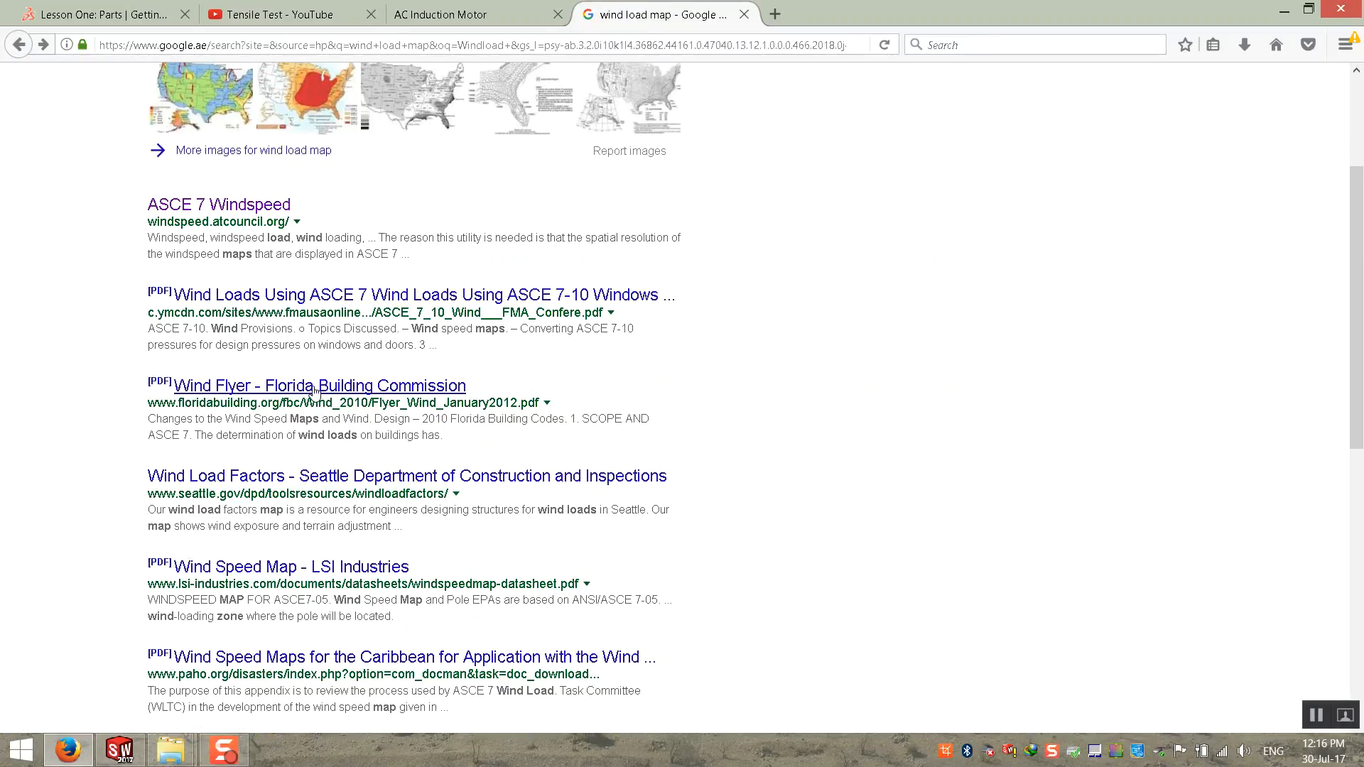
scroll(284, 386, "up", 5)
left_click(280, 97)
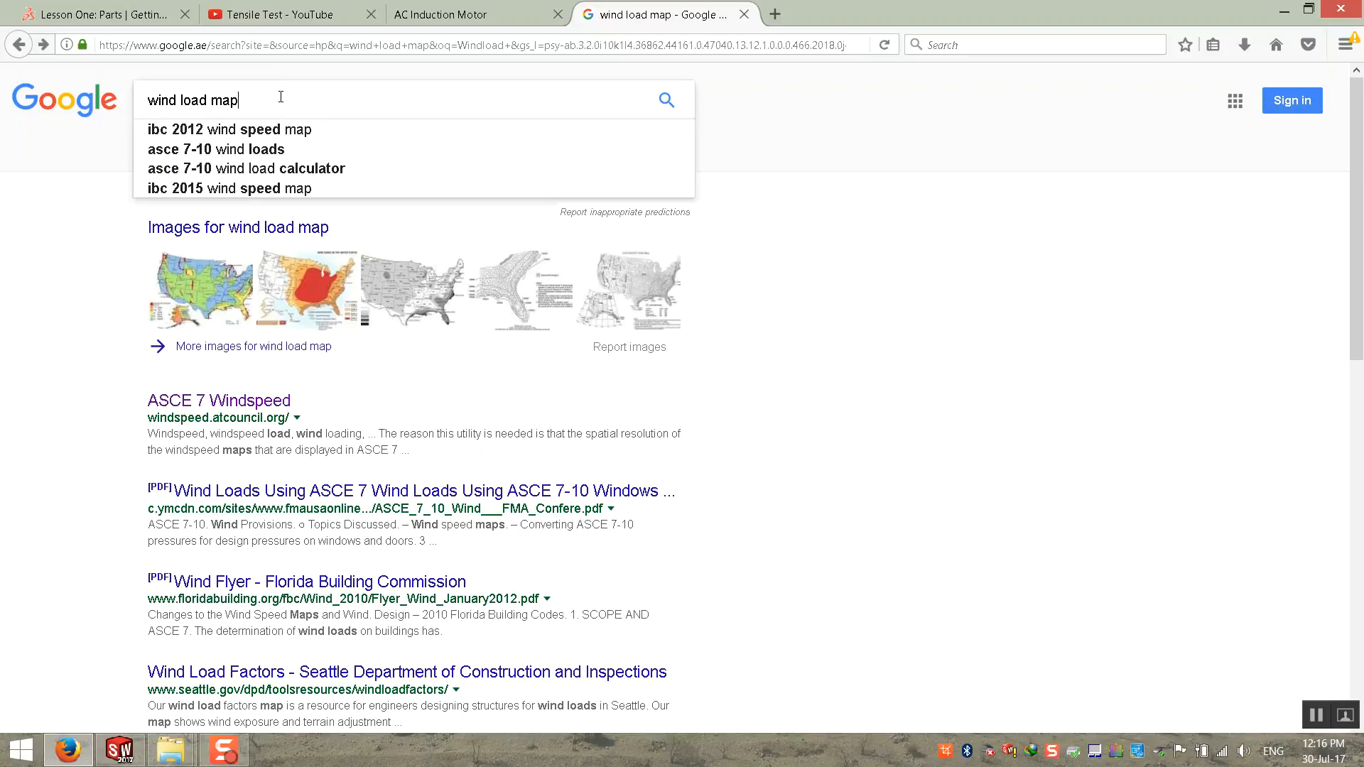
Step: Extend the search query to "wind load map in kg/cm3" and run it
key("BackSpace")
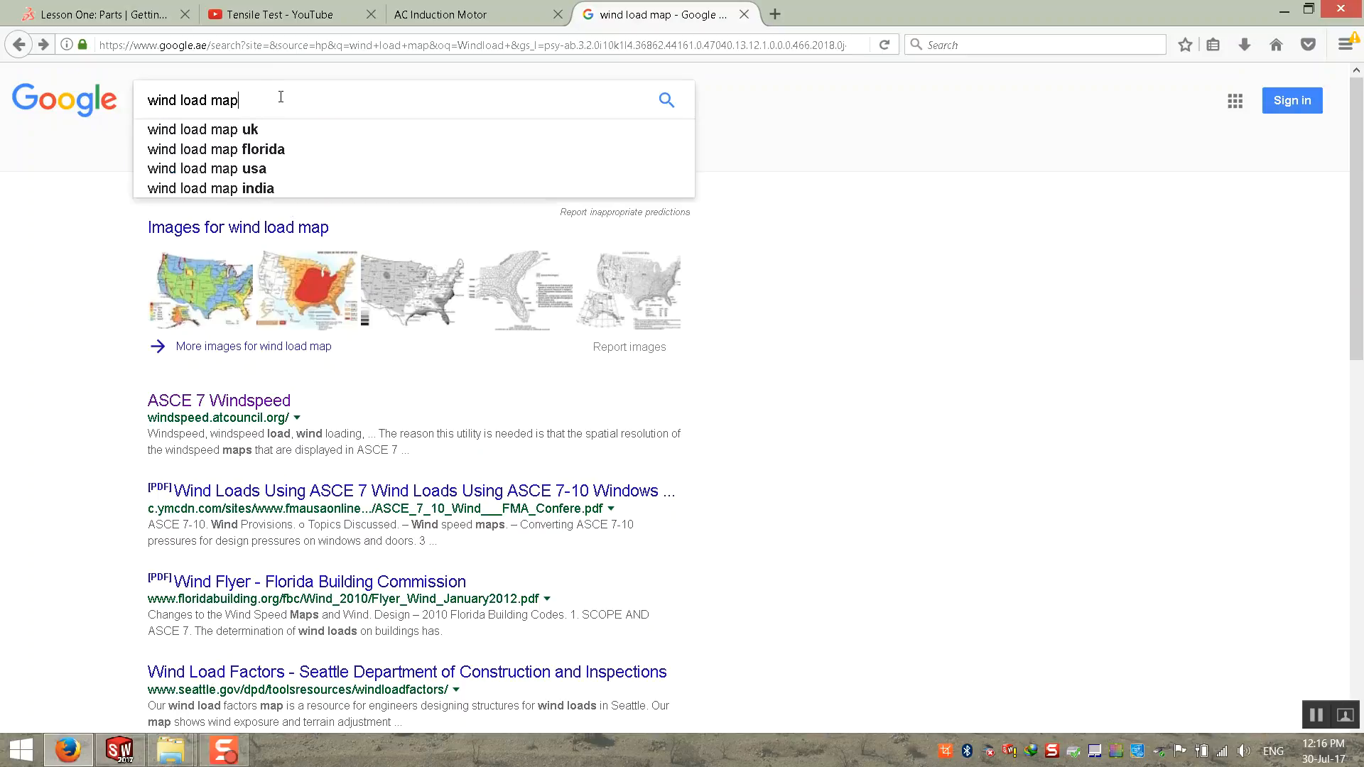
type("in ")
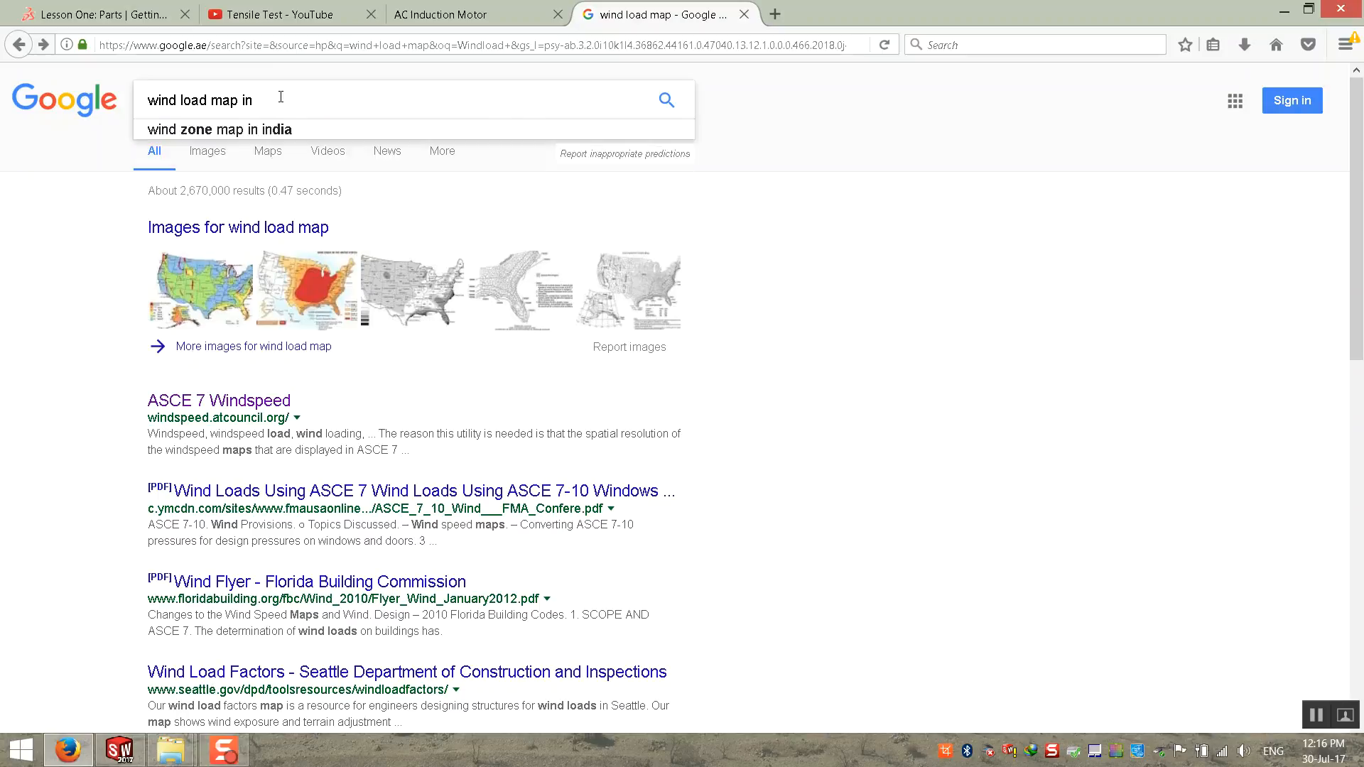
type("KG")
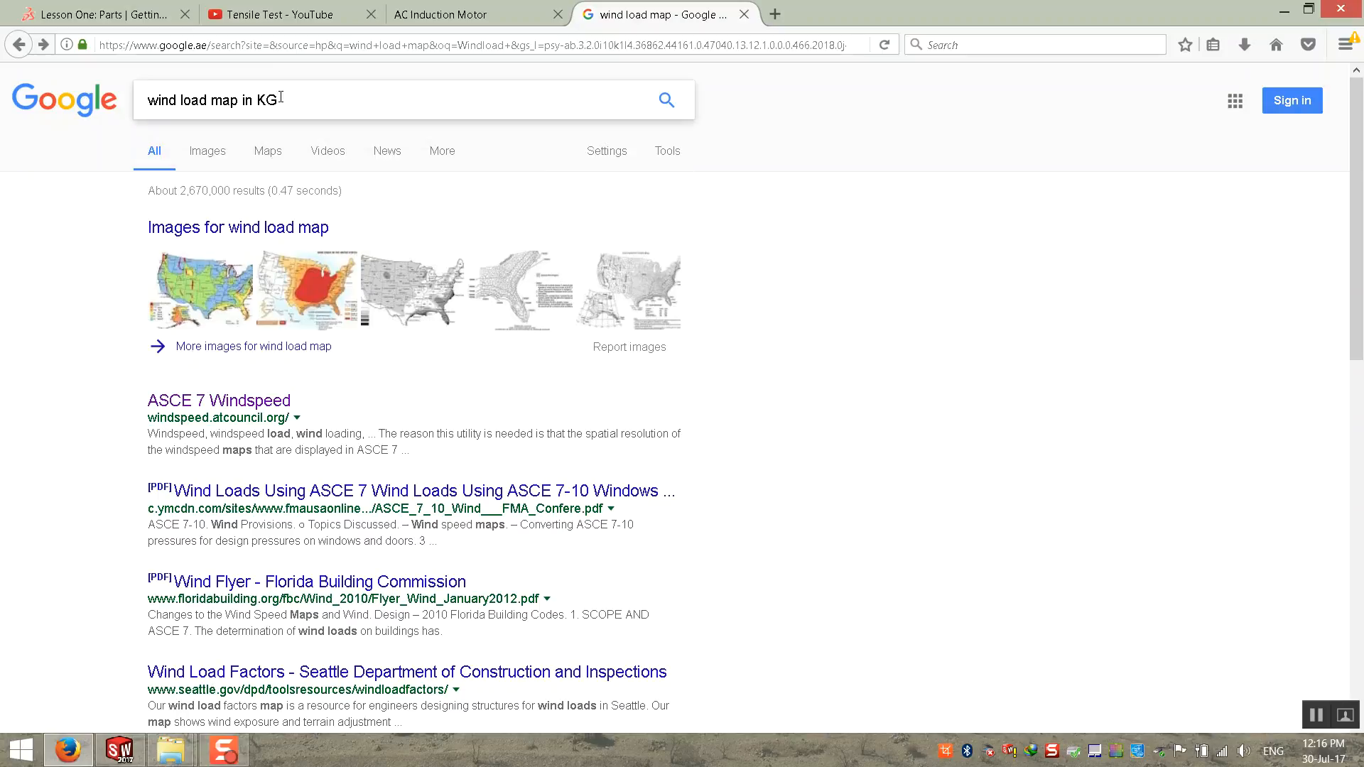
type("/")
key("Down")
key("Down")
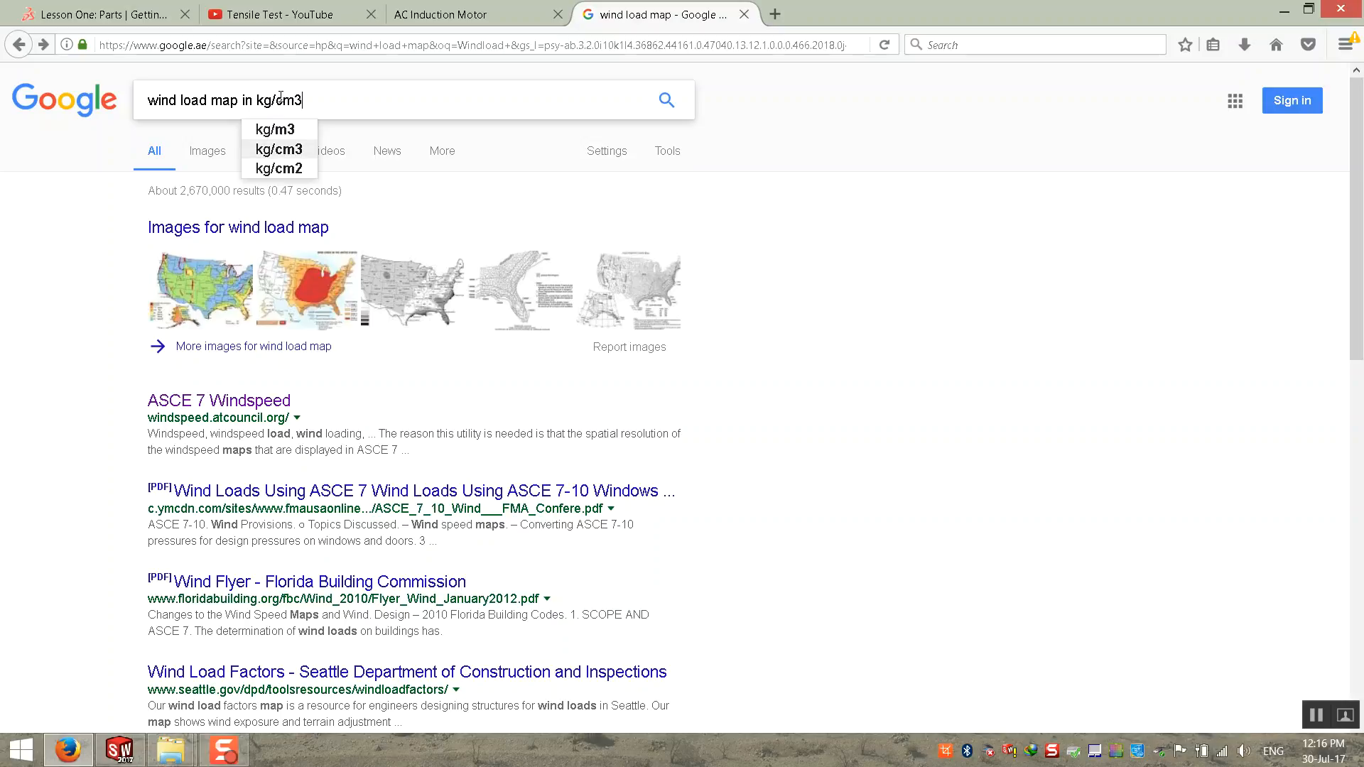
key("Return")
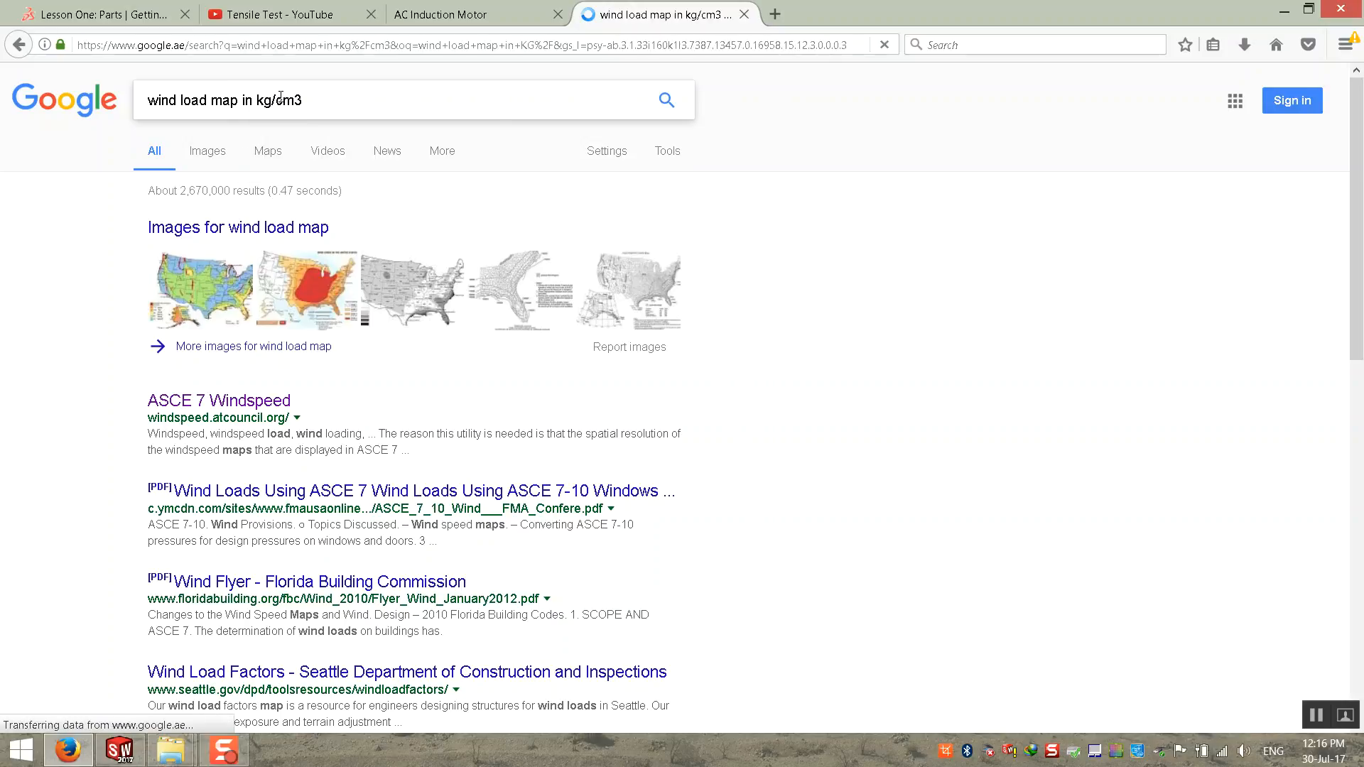
Step: Change the search to "wind load map in kg/cm2" and open the "Wind speed and wind pressure" result
key("BackSpace")
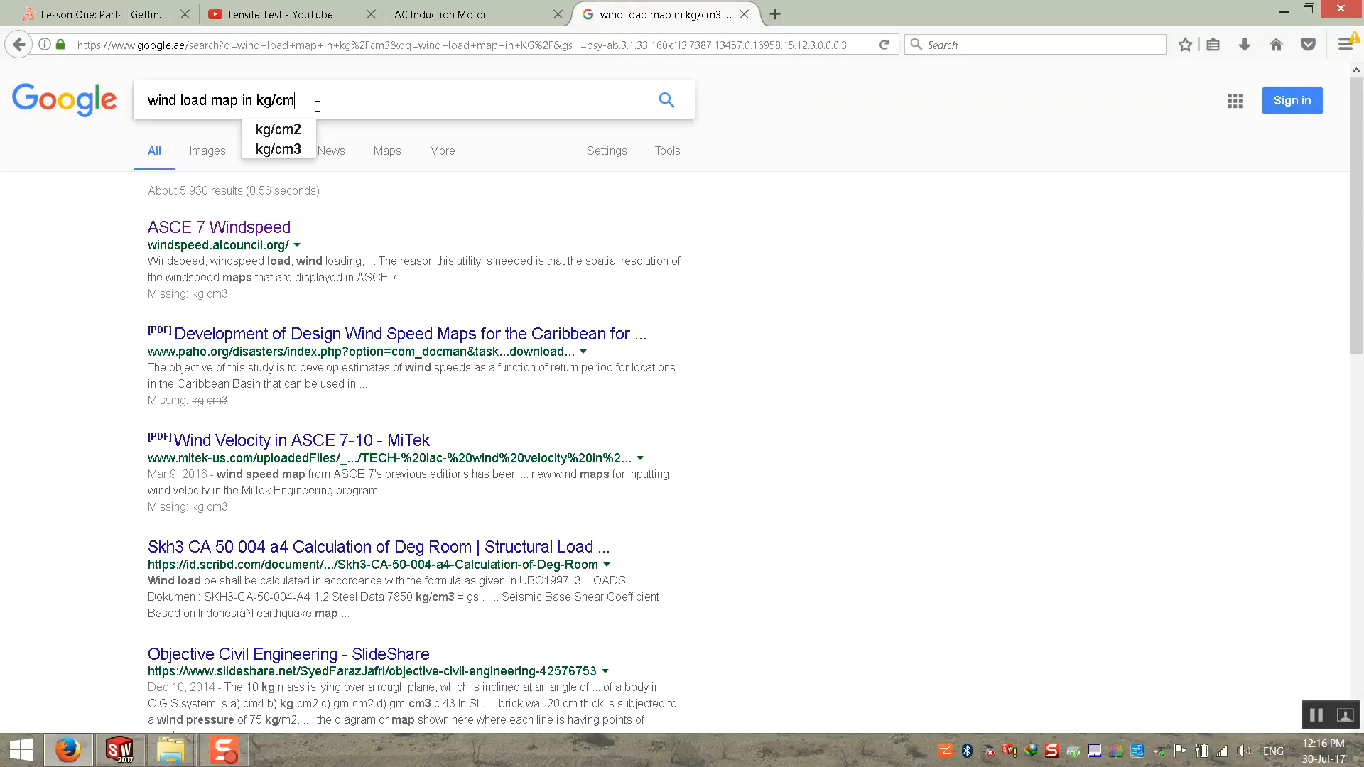
type("2")
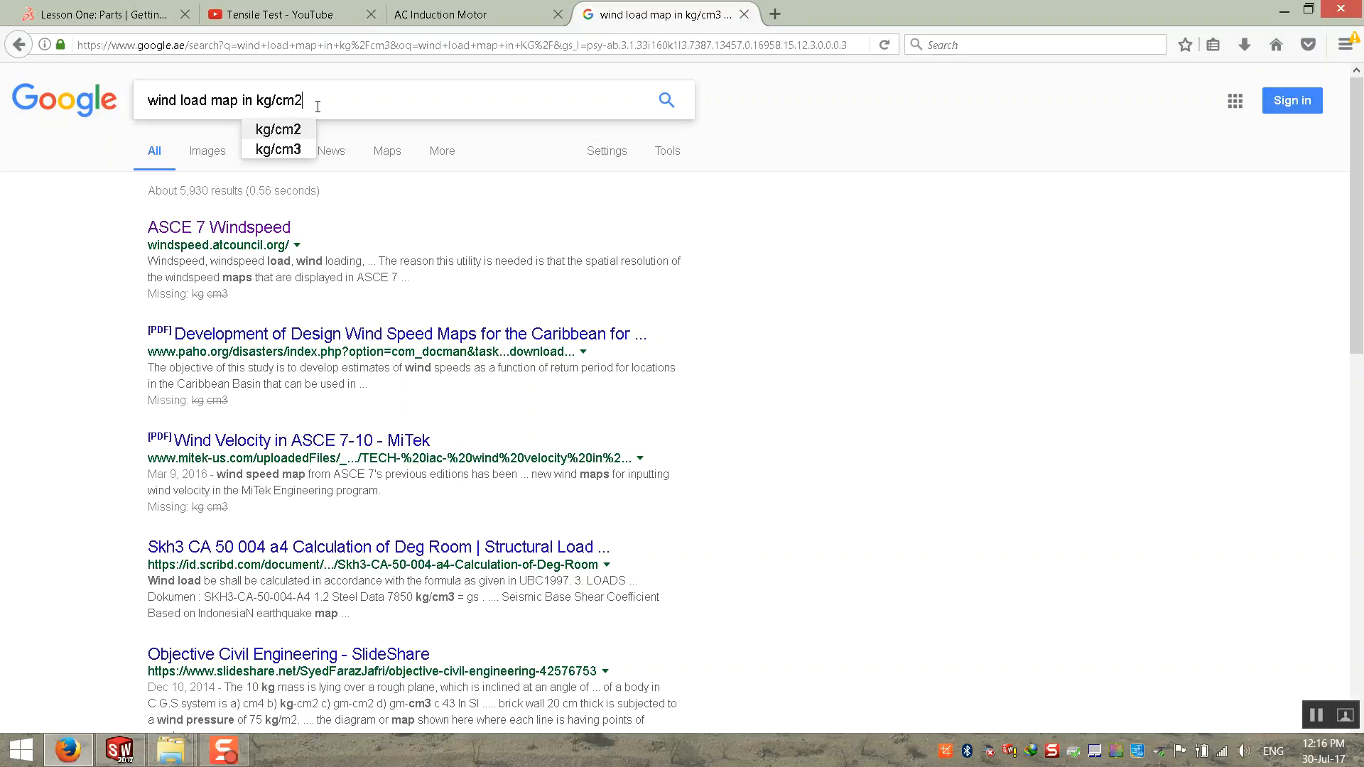
key("Return")
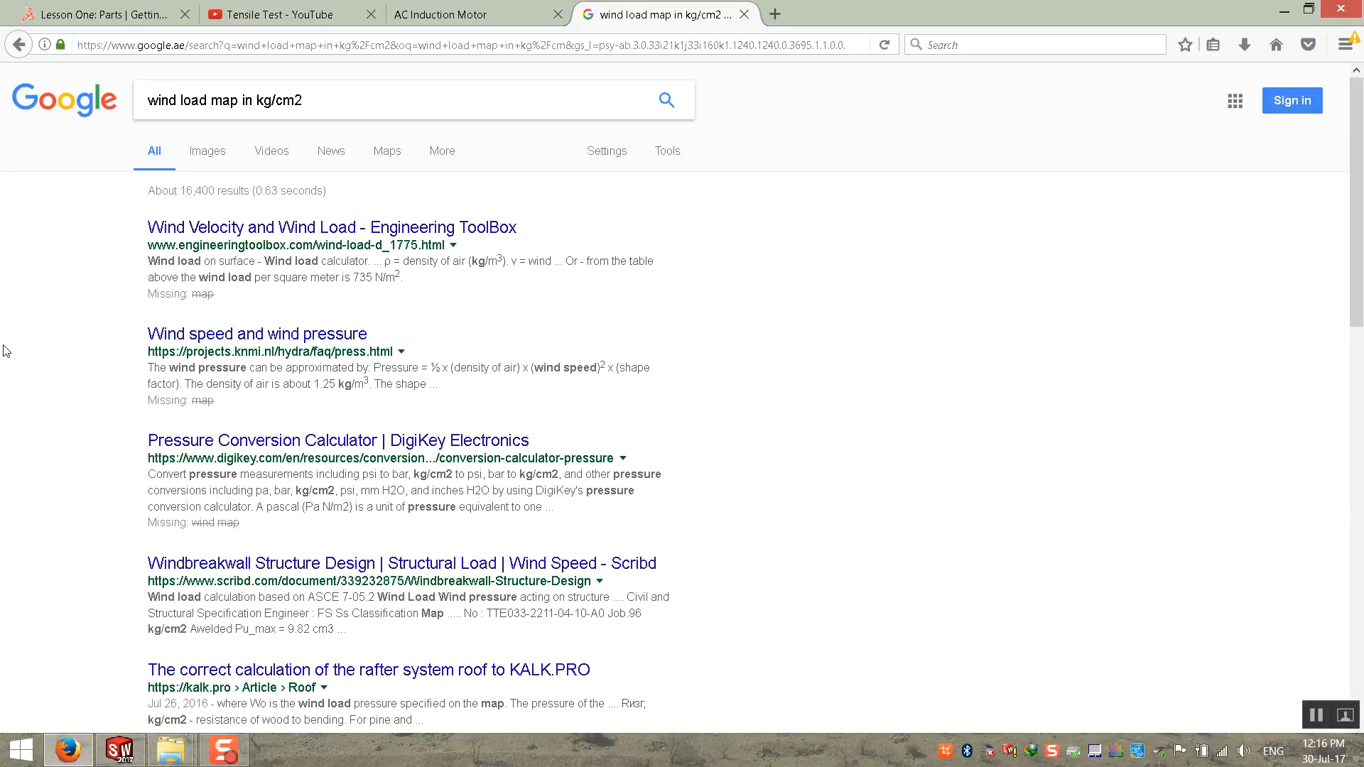
left_click(264, 337)
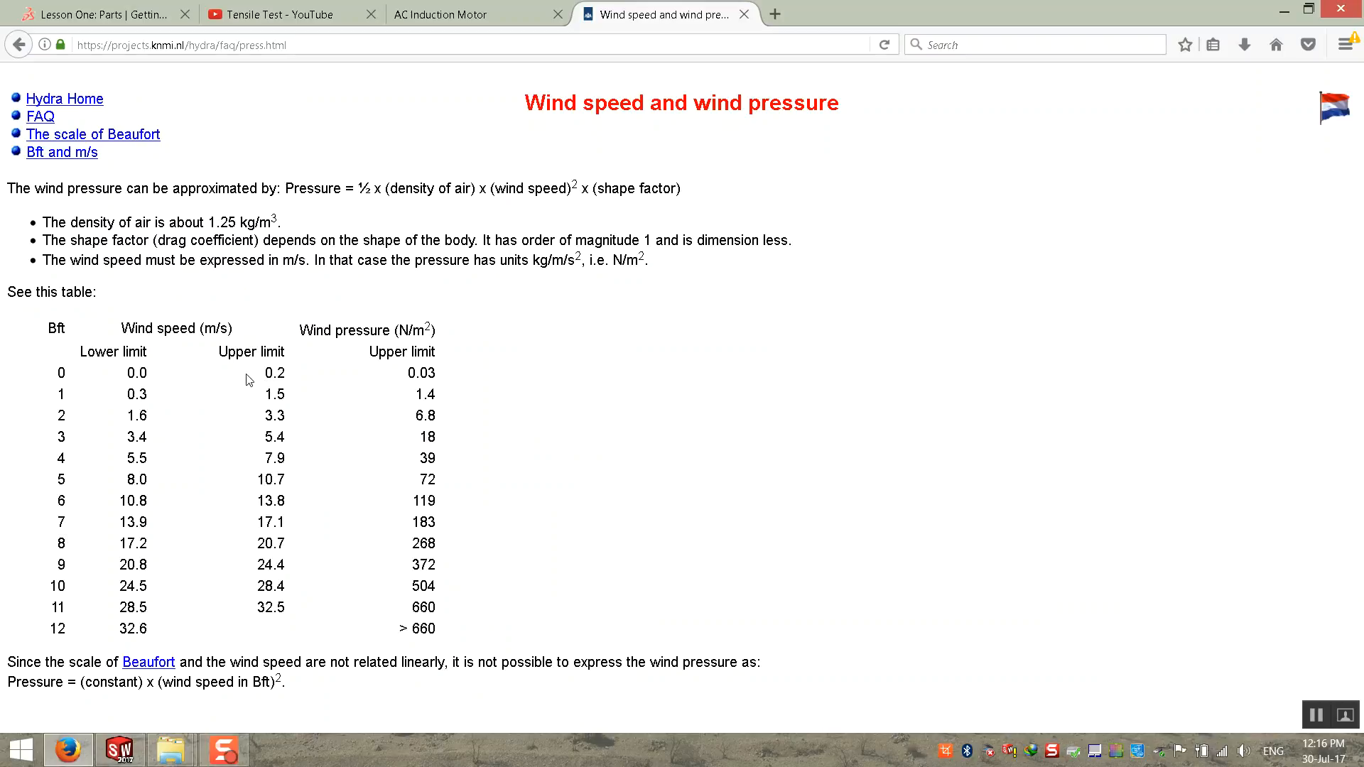
Step: Examine the wind table's lower and upper speed limits in m/s and the matching wind pressures in N/m²
left_click_drag(115, 372, 173, 414)
left_click(163, 424)
left_click_drag(127, 324, 198, 332)
left_click(217, 329)
left_click_drag(128, 420, 148, 440)
left_click(155, 445)
left_click_drag(435, 333, 391, 331)
left_click(302, 360)
double_click(142, 370)
left_click_drag(277, 366, 280, 370)
left_click_drag(408, 372, 460, 381)
left_click(210, 343)
left_click_drag(154, 632, 121, 634)
left_click(435, 16)
left_click(590, 17)
Step: Copy the wind pressure upper limit from the Beaufort 3 row of the table
left_click_drag(127, 435, 150, 439)
left_click_drag(420, 437, 436, 438)
right_click(430, 436)
left_click(452, 450)
Step: Switch to SOLIDWORKS and apply a pressure of 18 N/m^2 normal to the sign panel's face
left_click(124, 751)
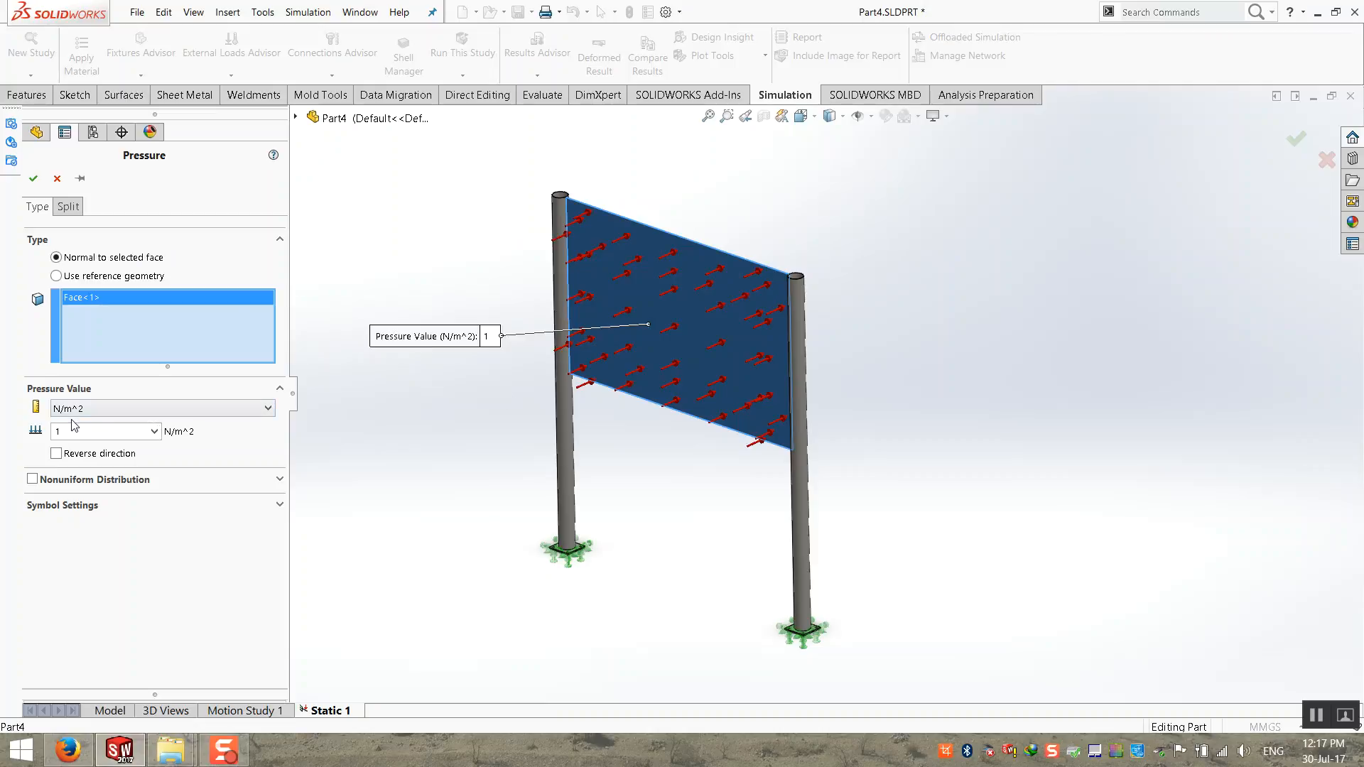
left_click(59, 760)
left_click(120, 751)
left_click_drag(132, 432, 2, 437)
type("18")
left_click(33, 179)
Step: Try to run the Static 1 study
right_click(72, 314)
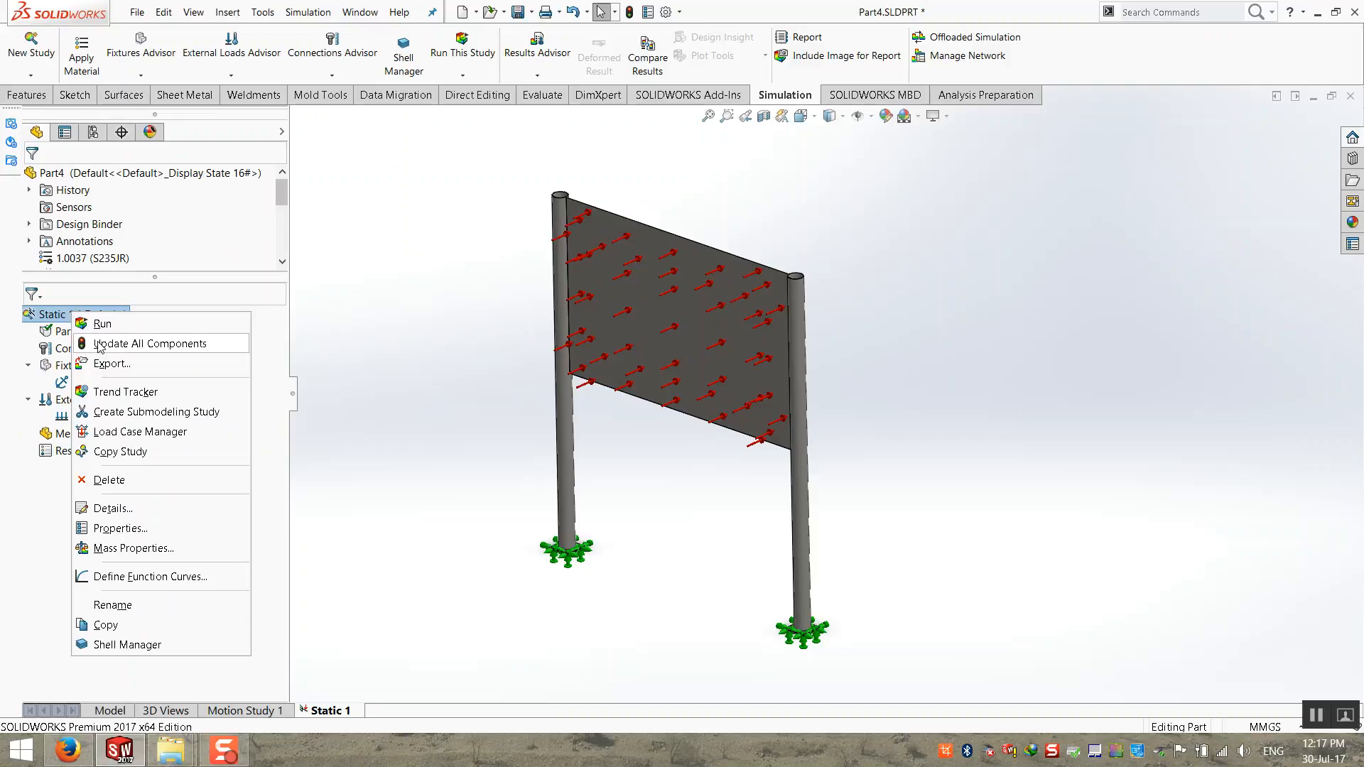
left_click(101, 324)
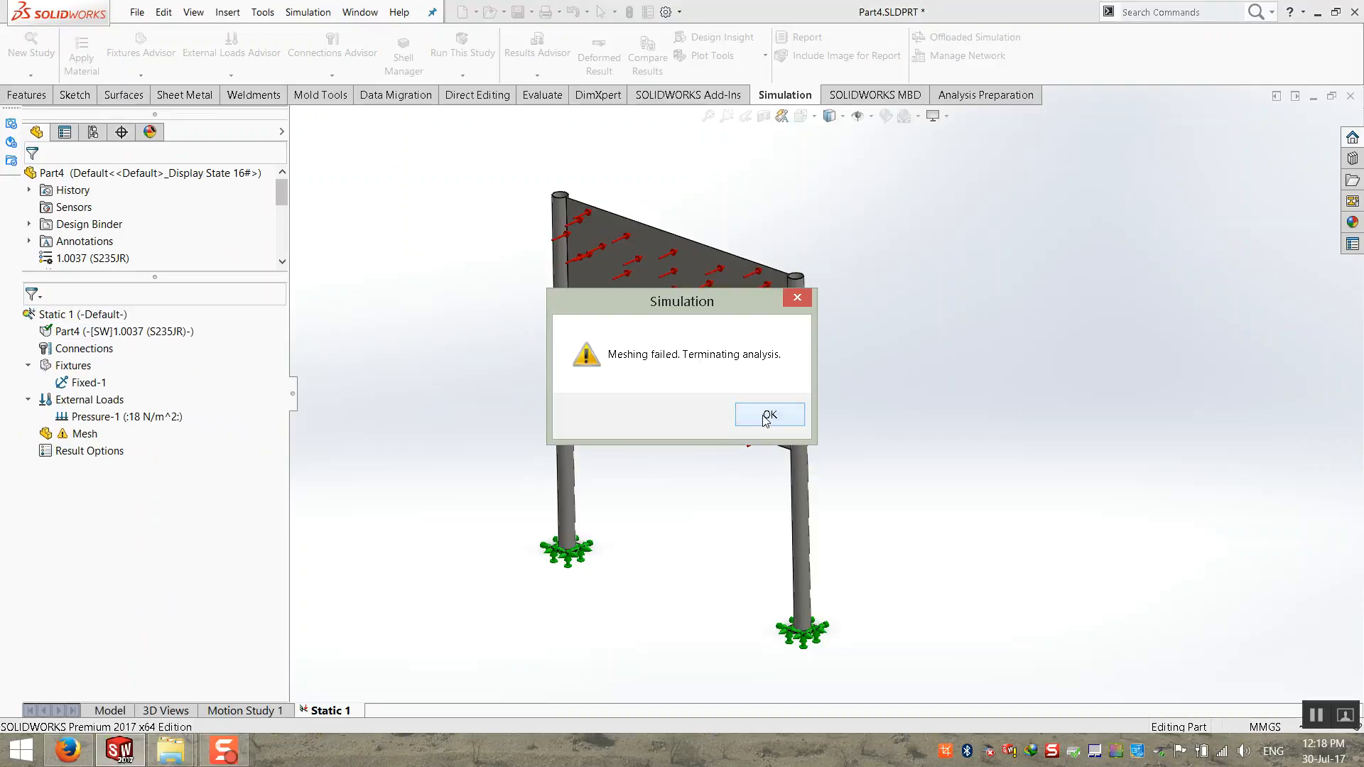
left_click(770, 416)
right_click(80, 315)
left_click(446, 403)
middle_click_drag(446, 404, 430, 450)
Step: Switch to Firefox, bookmark the "Wind speed and wind pressure" page and copy its URL
left_click(77, 746)
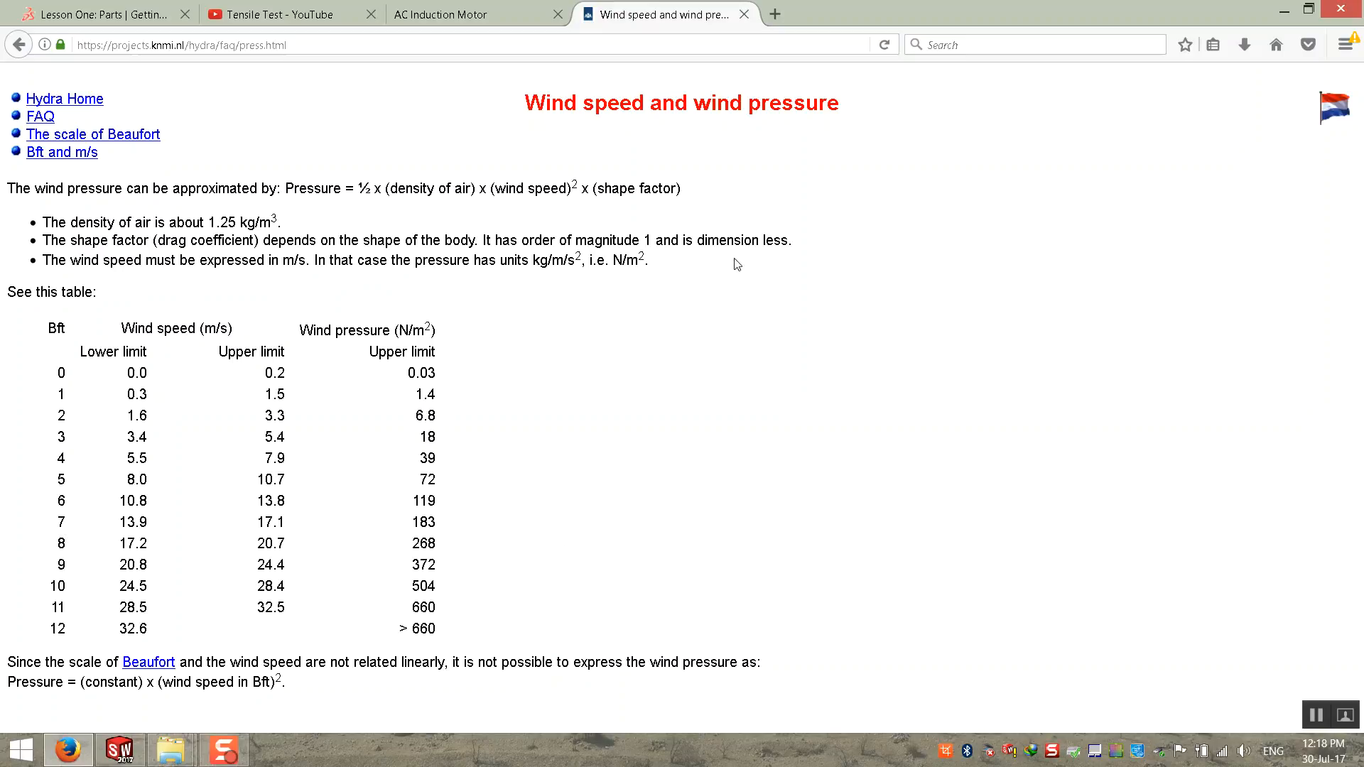
left_click(454, 45)
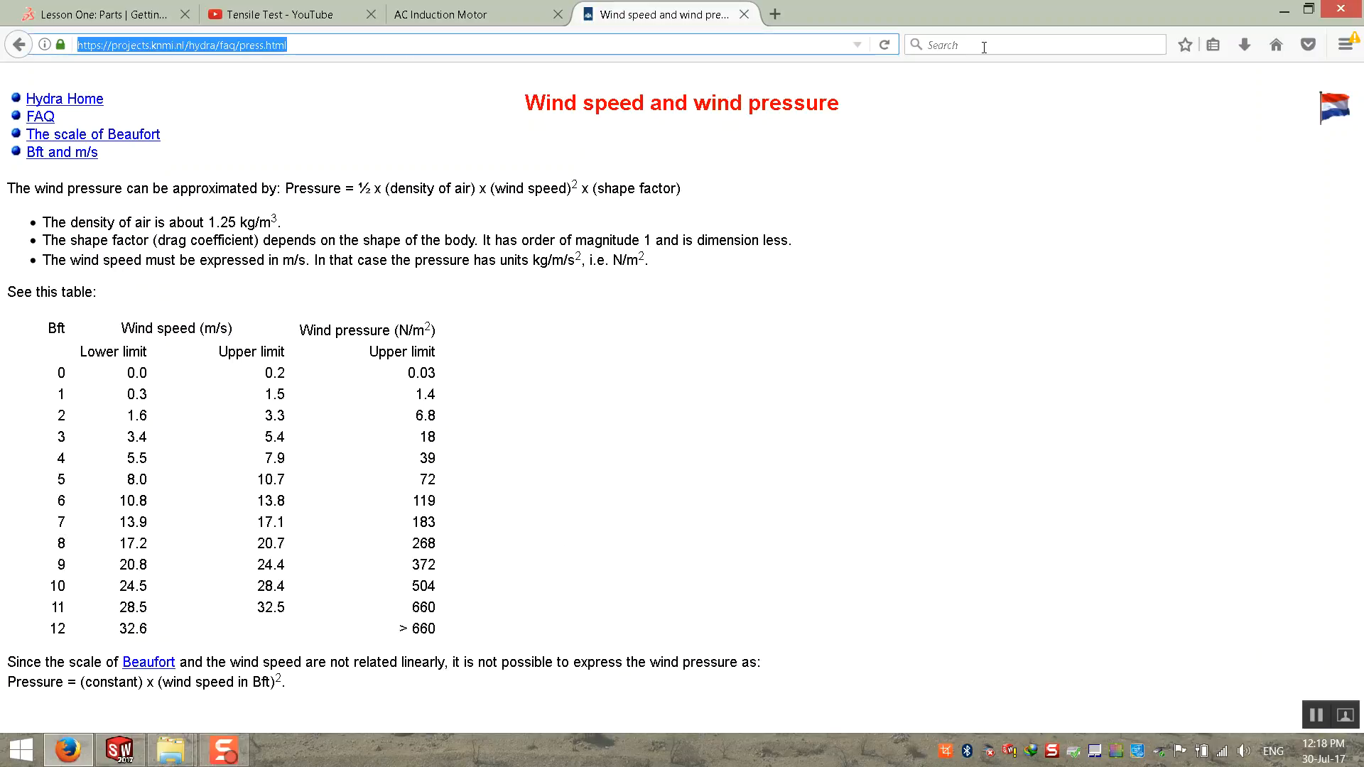
left_click(1194, 45)
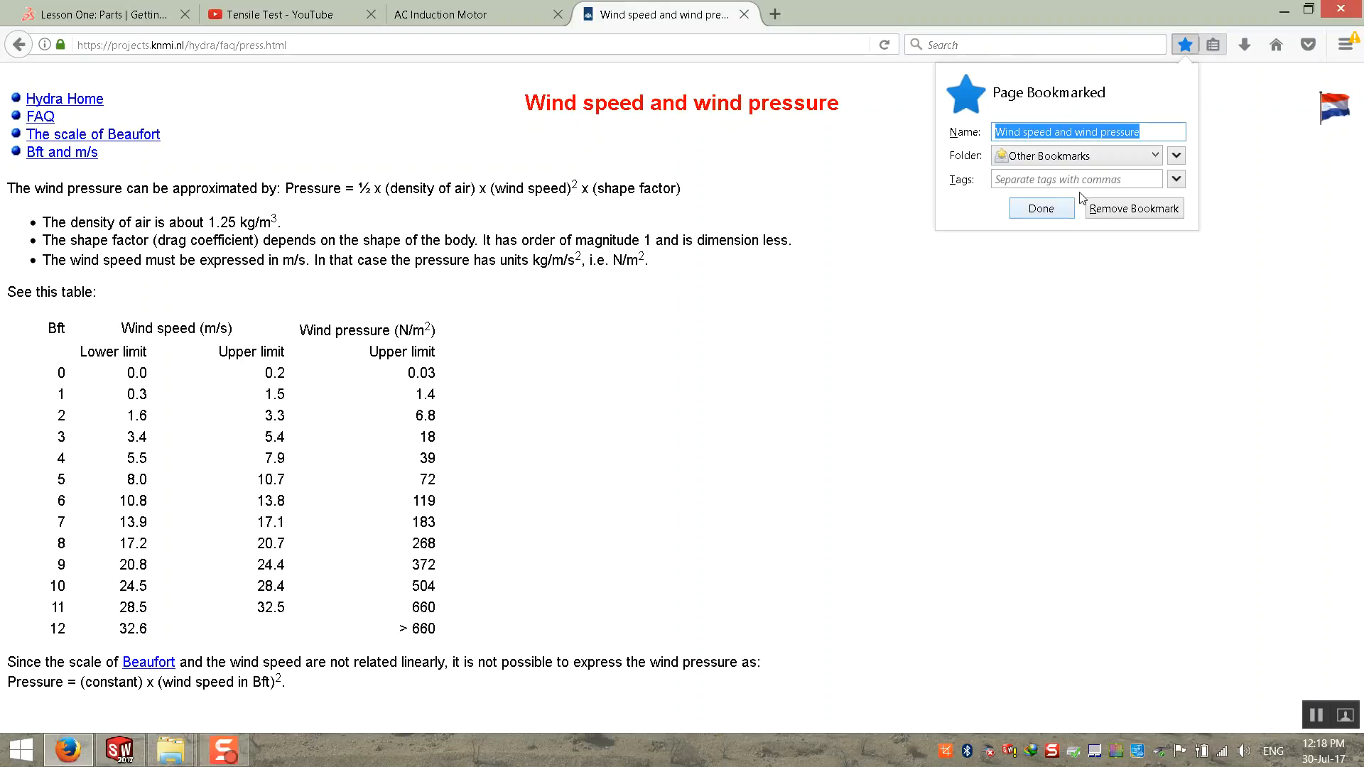
left_click(1184, 48)
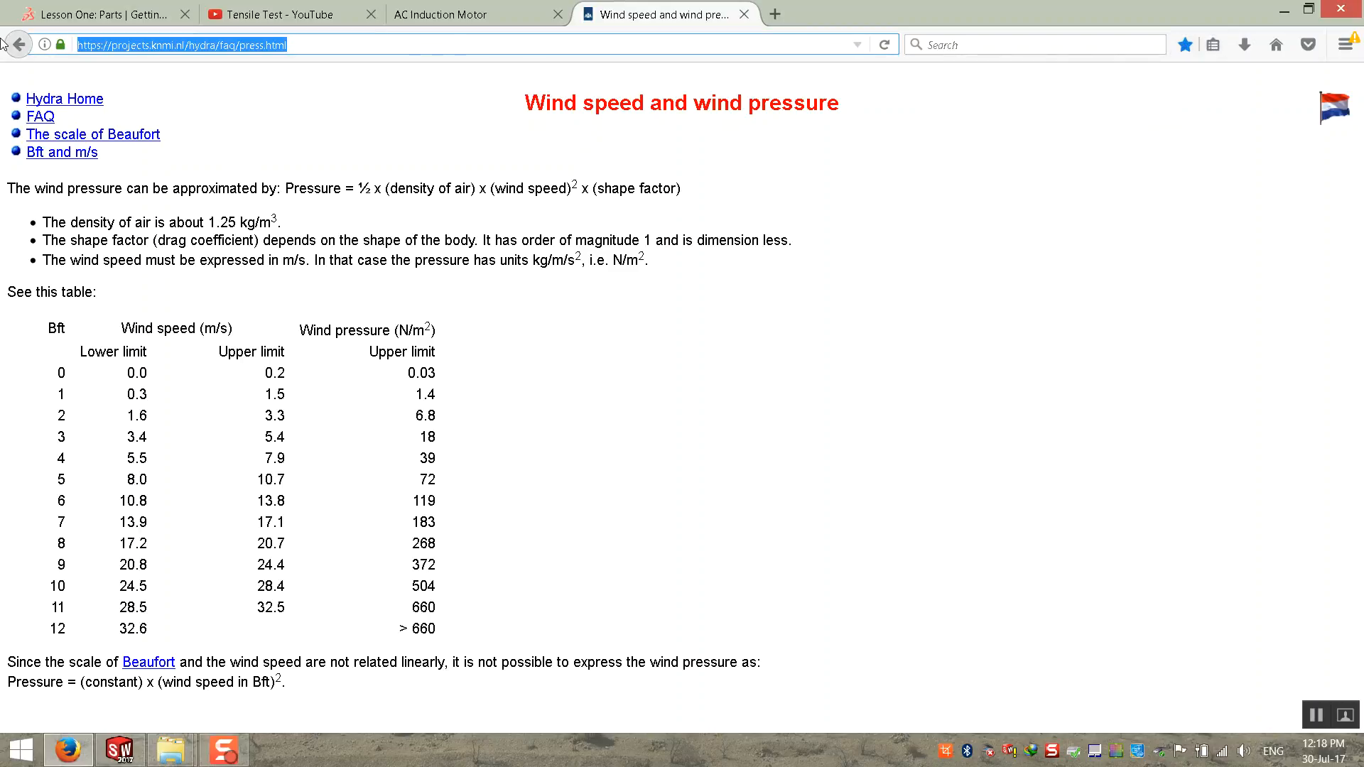
left_click(299, 426)
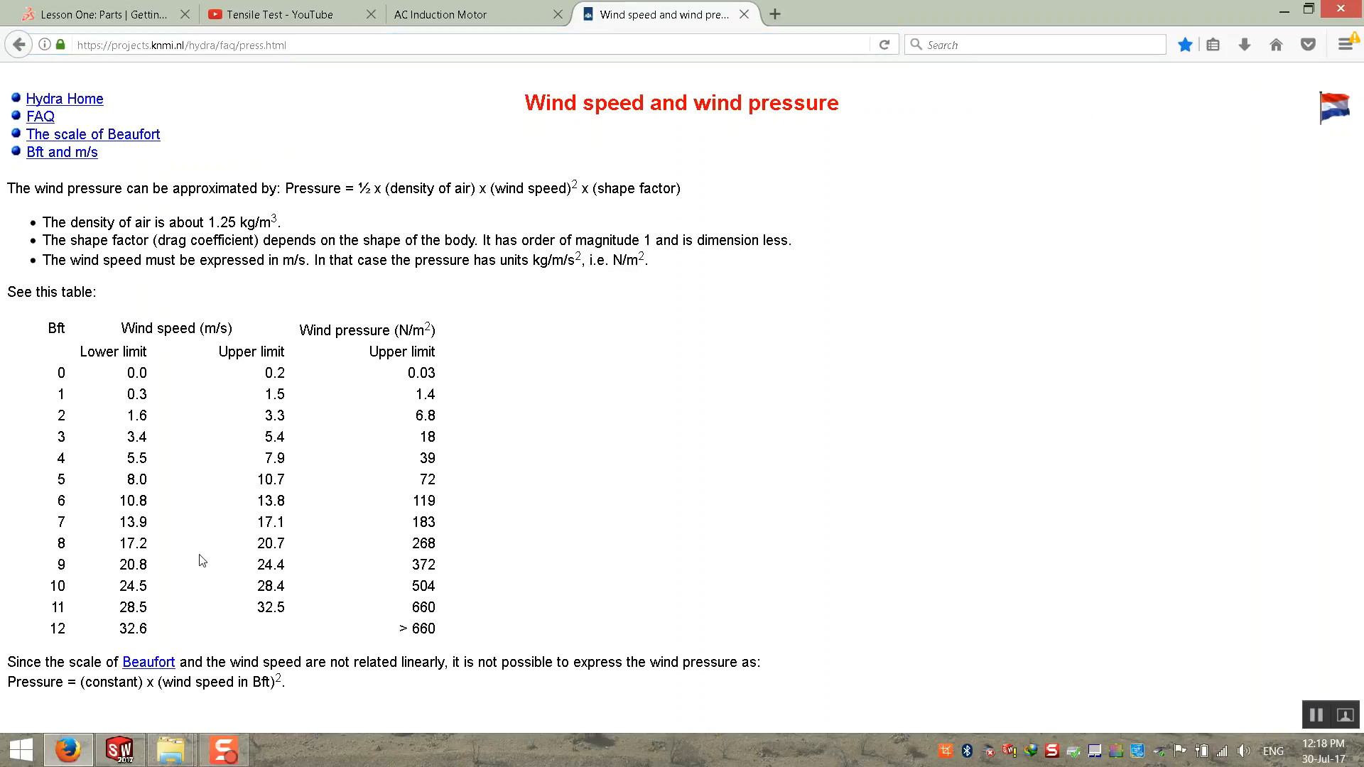
Step: Minimize the open windows to reach the desktop and reposition the Solidworks Online Learning.txt file there
left_click(1284, 11)
left_click(1319, 12)
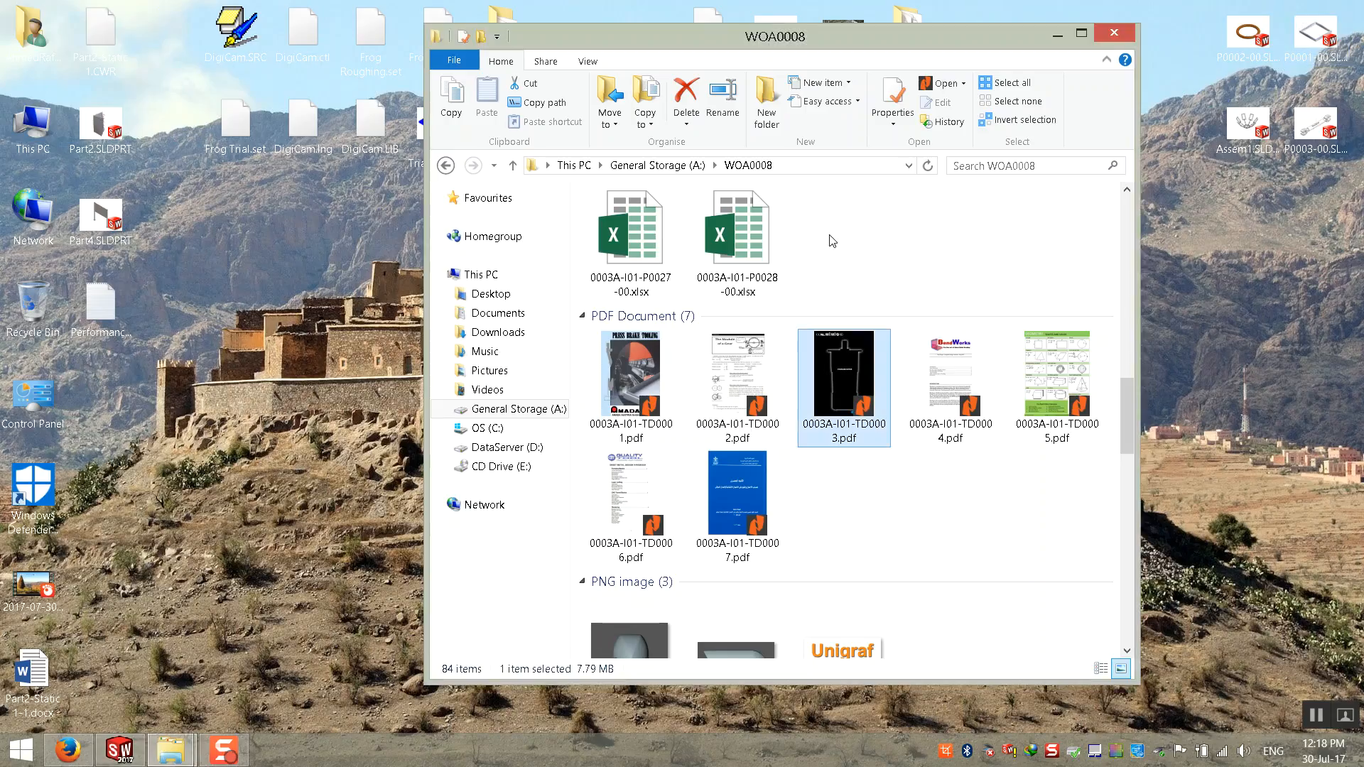
left_click(1080, 33)
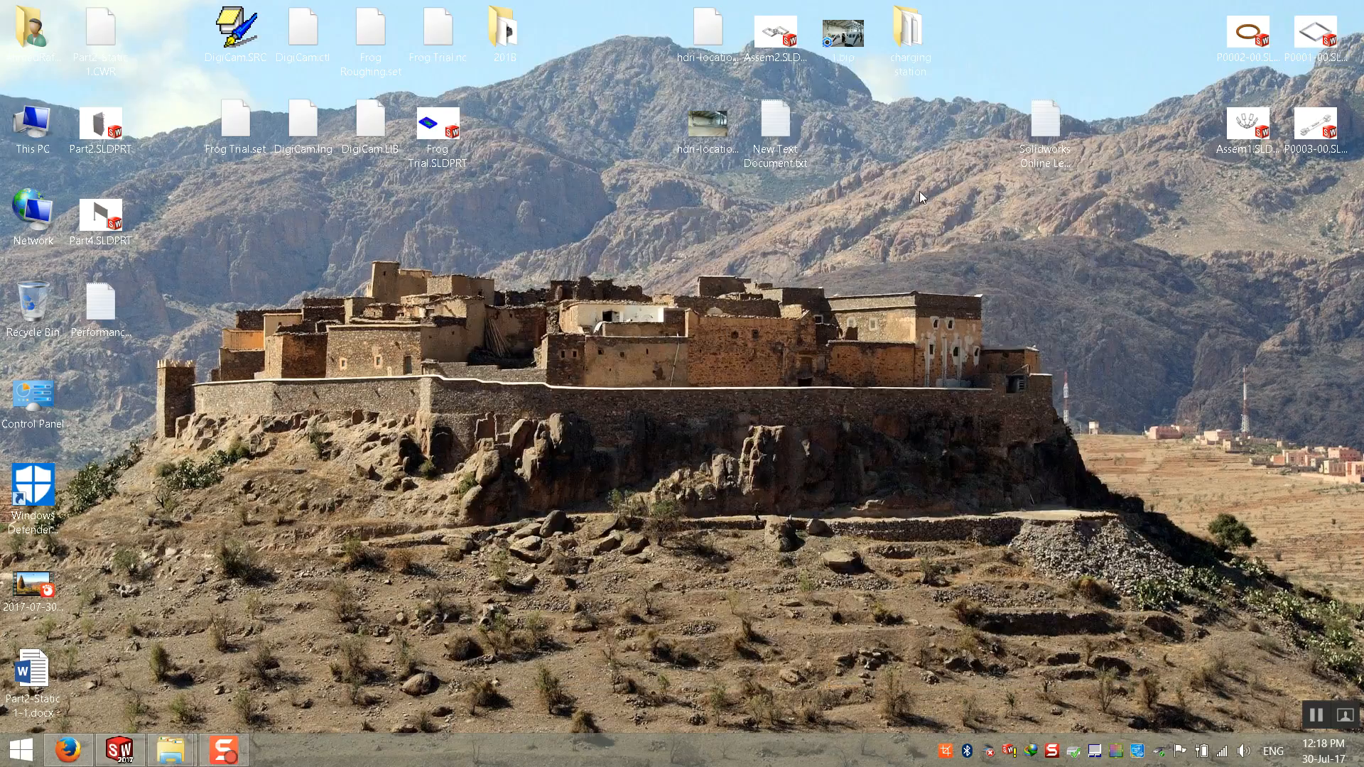
left_click(1047, 124)
left_click_drag(1047, 125, 904, 226)
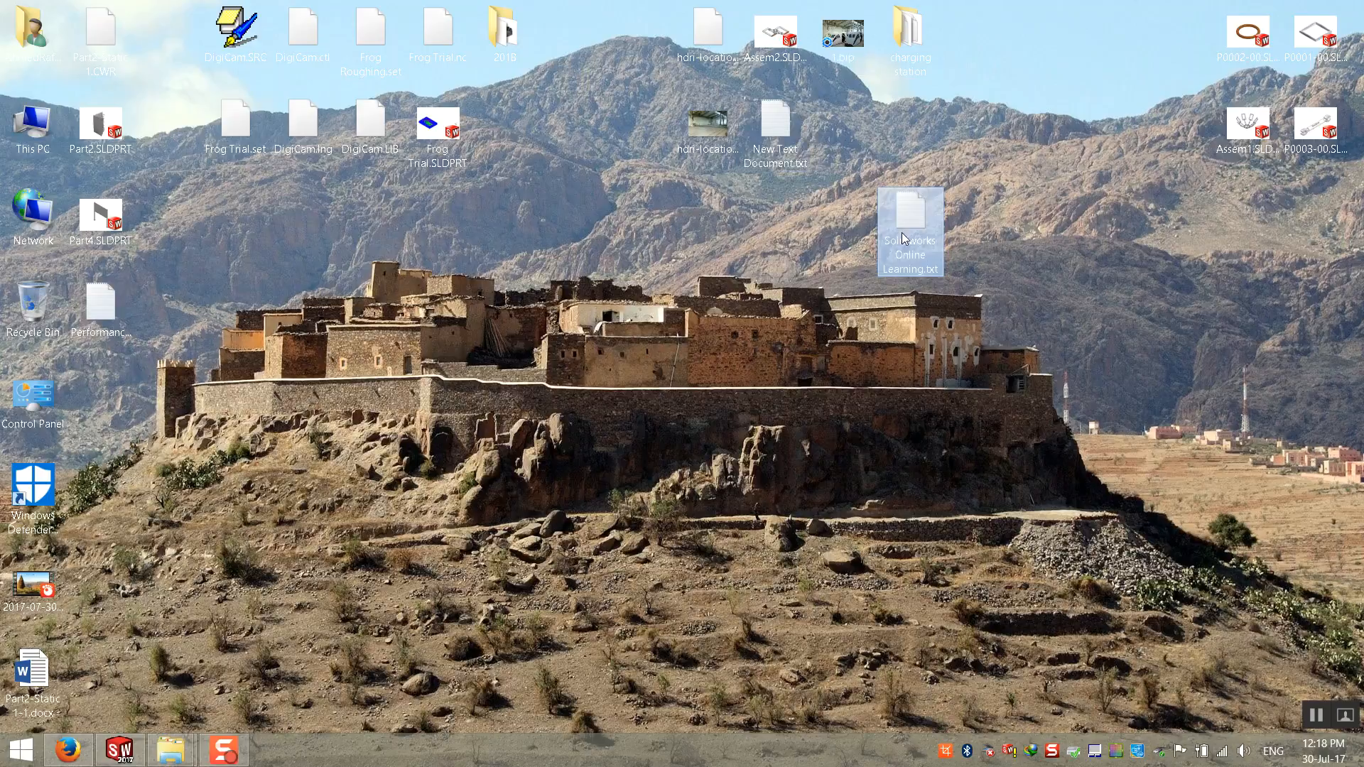
left_click_drag(923, 220, 991, 219)
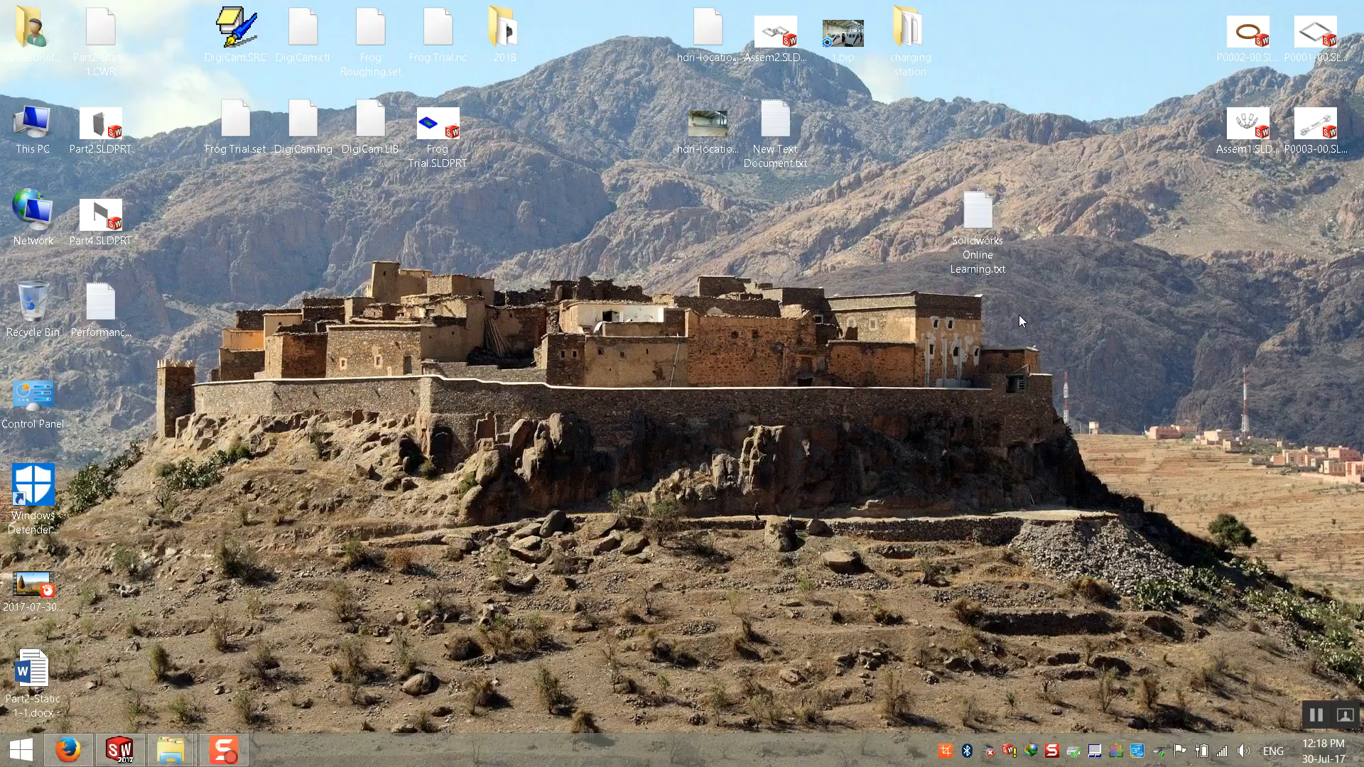
right_click(1019, 314)
mouse_move(1073, 521)
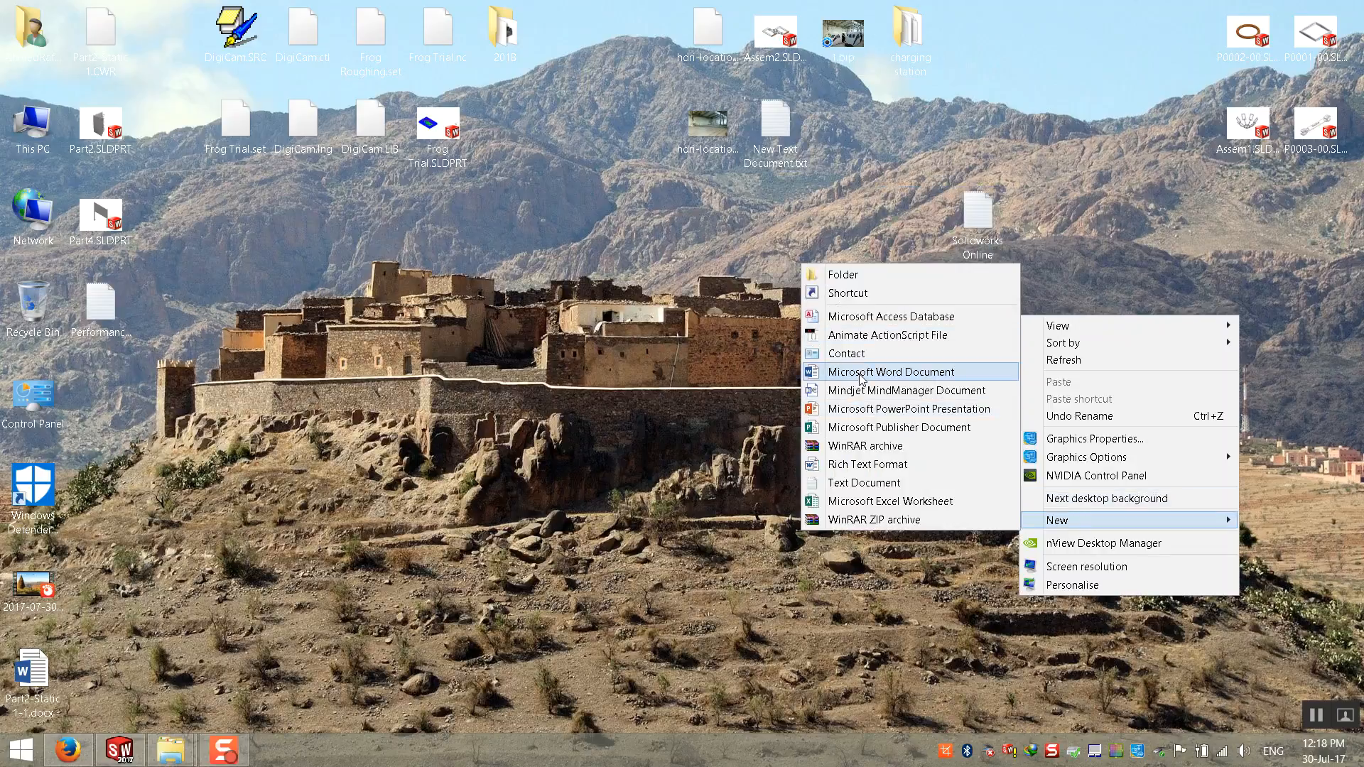
left_click(881, 483)
double_click(1034, 348)
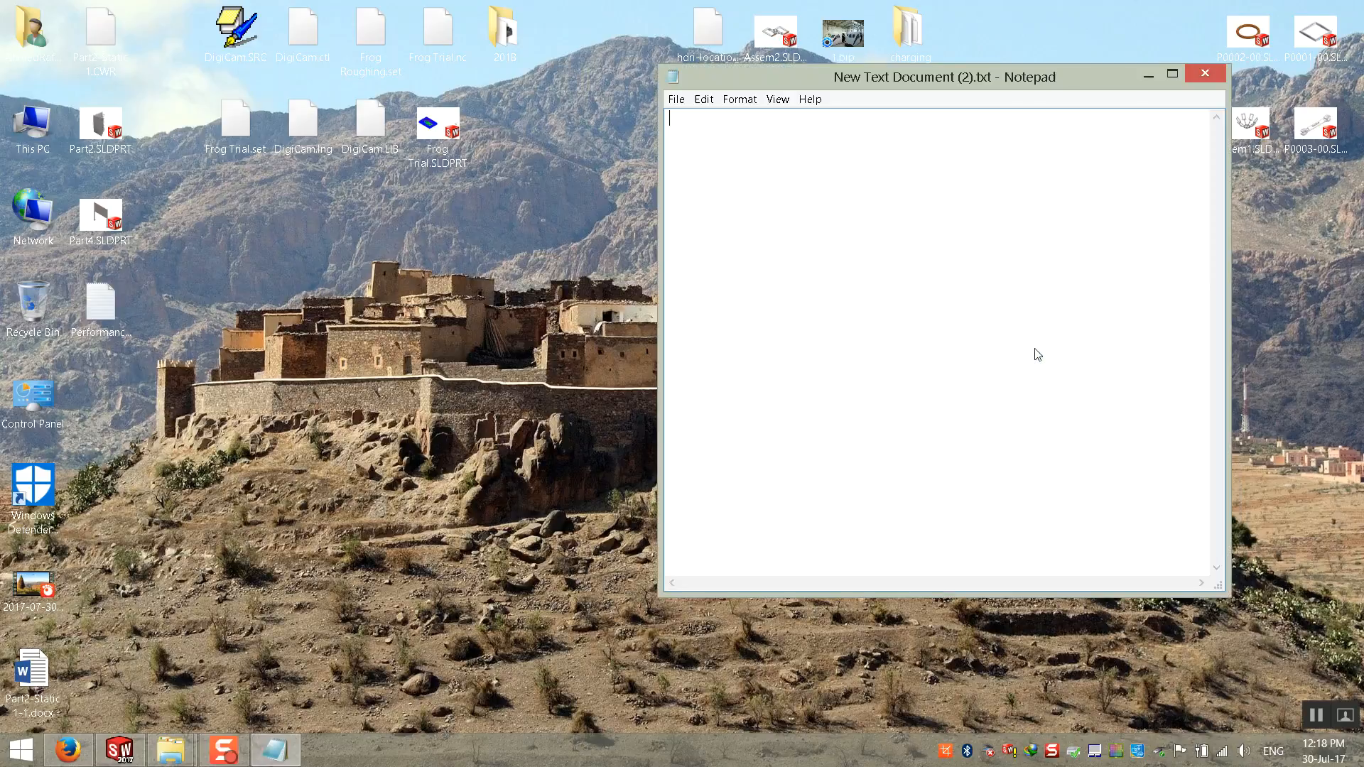
key("ctrl+v")
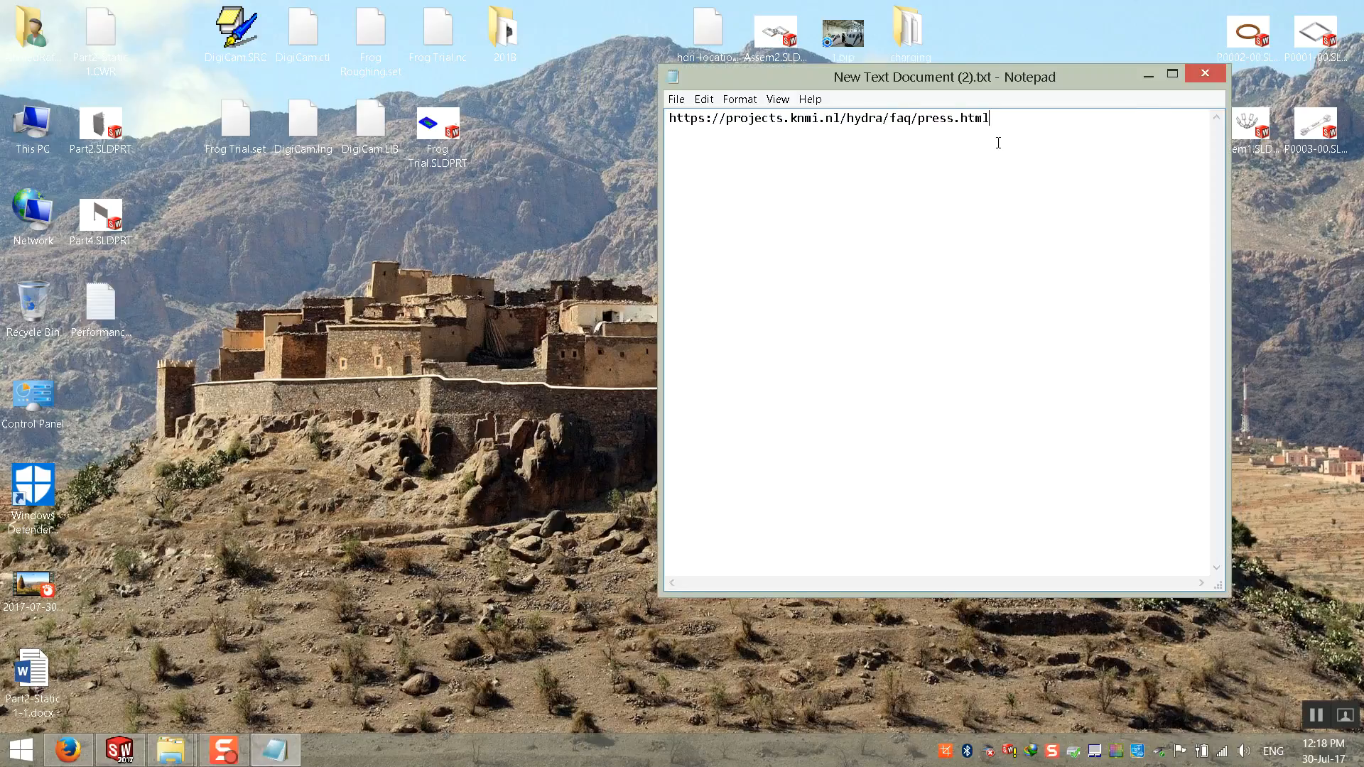
left_click(1204, 76)
left_click(696, 385)
Step: Rename the new text document as WindLoadTable.txt and reposition it on the desktop
left_click(1047, 339)
type("Wind")
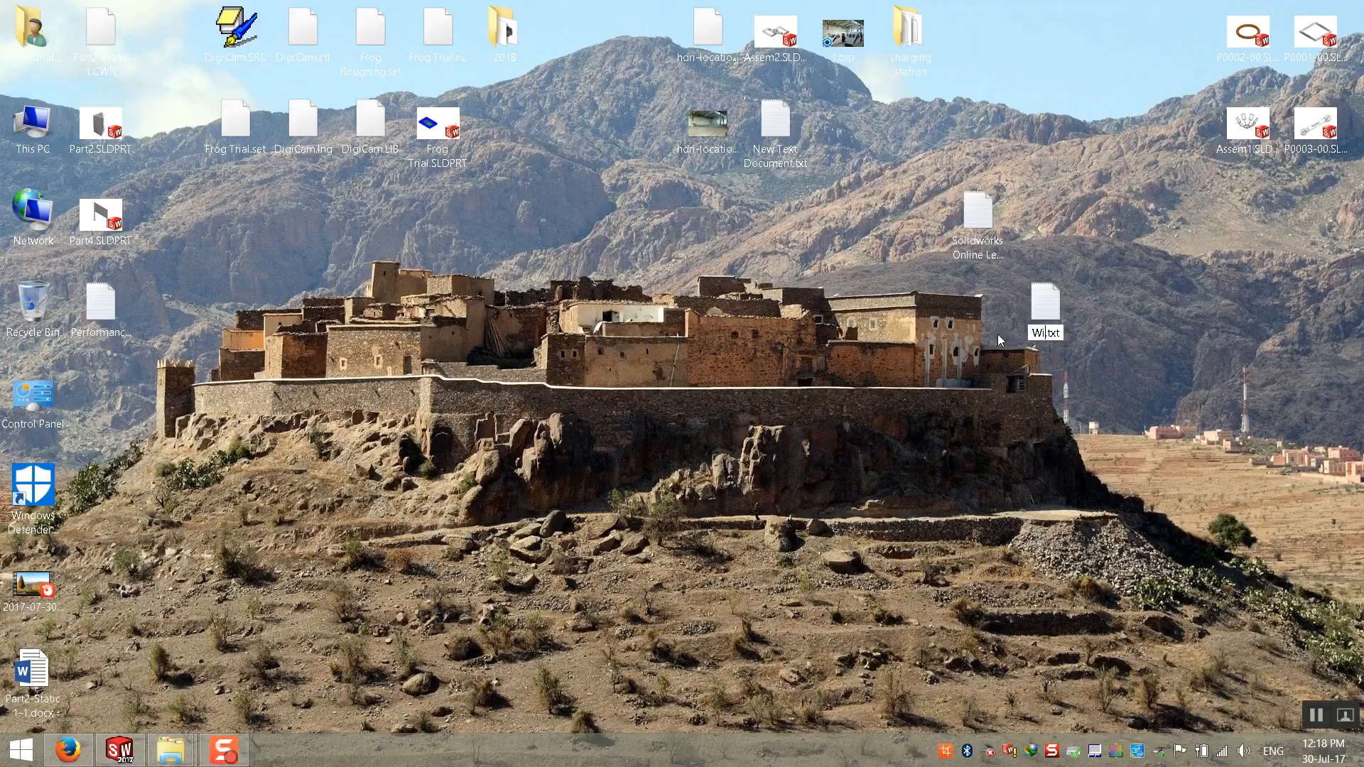
type("Load")
type("Table")
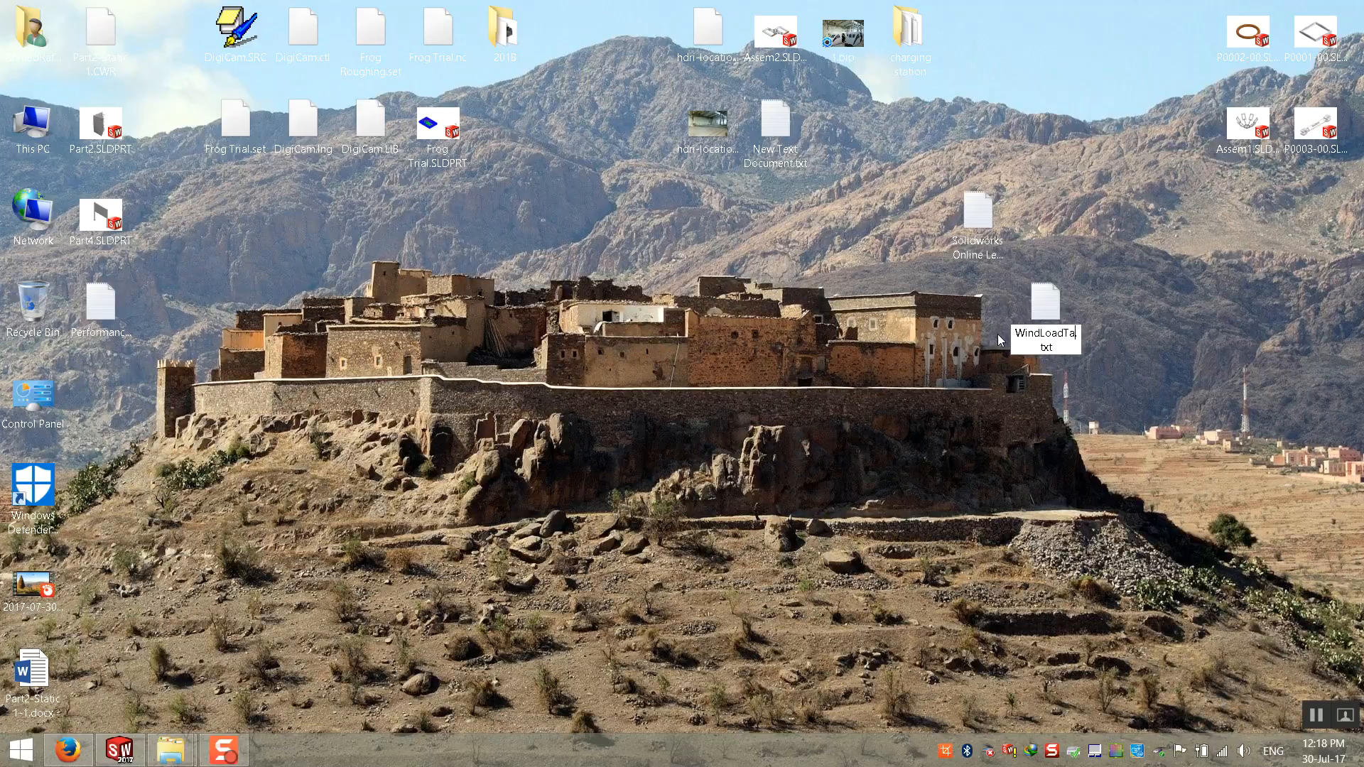
key("Return")
left_click_drag(1018, 289, 1017, 196)
left_click(922, 364)
Step: Switch back to Firefox and examine the wind pressure formula and its notes on air density, shape factor and units
left_click(78, 759)
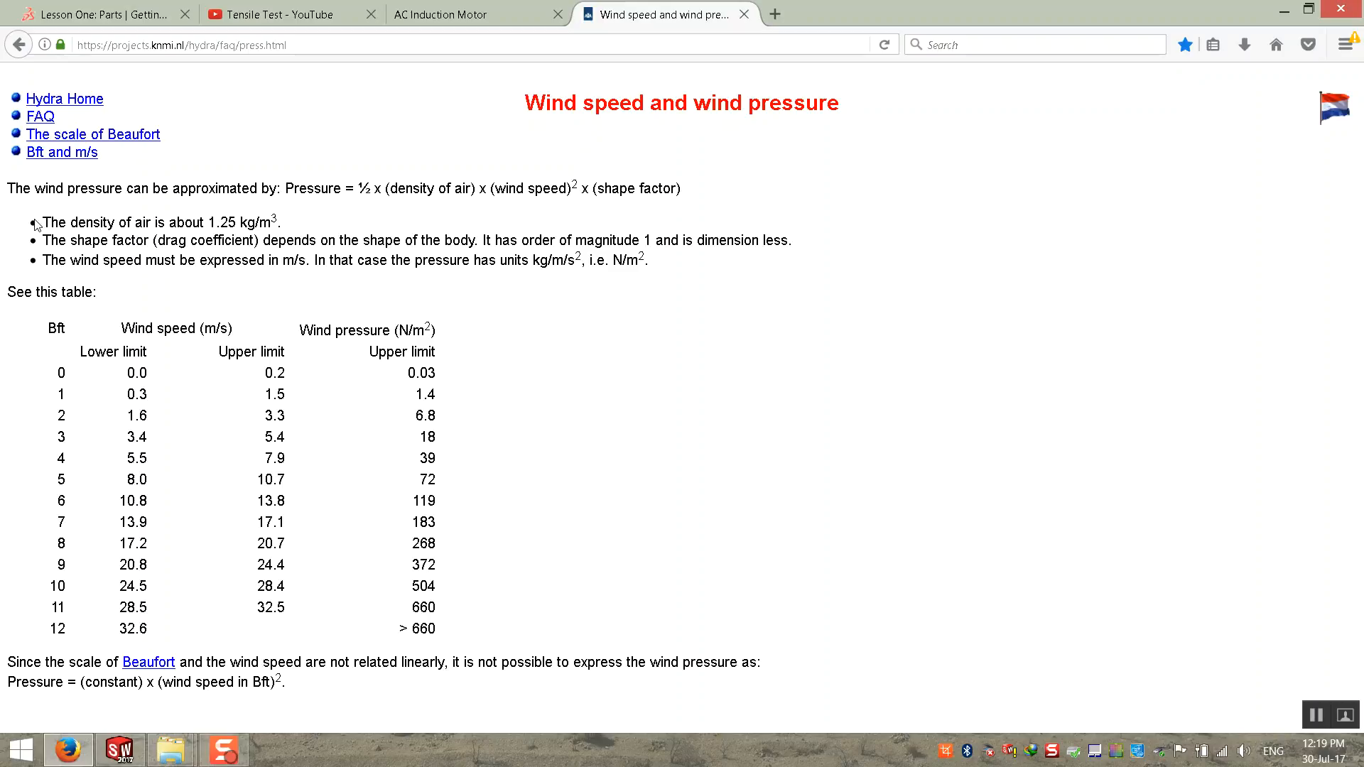
left_click_drag(42, 218, 725, 286)
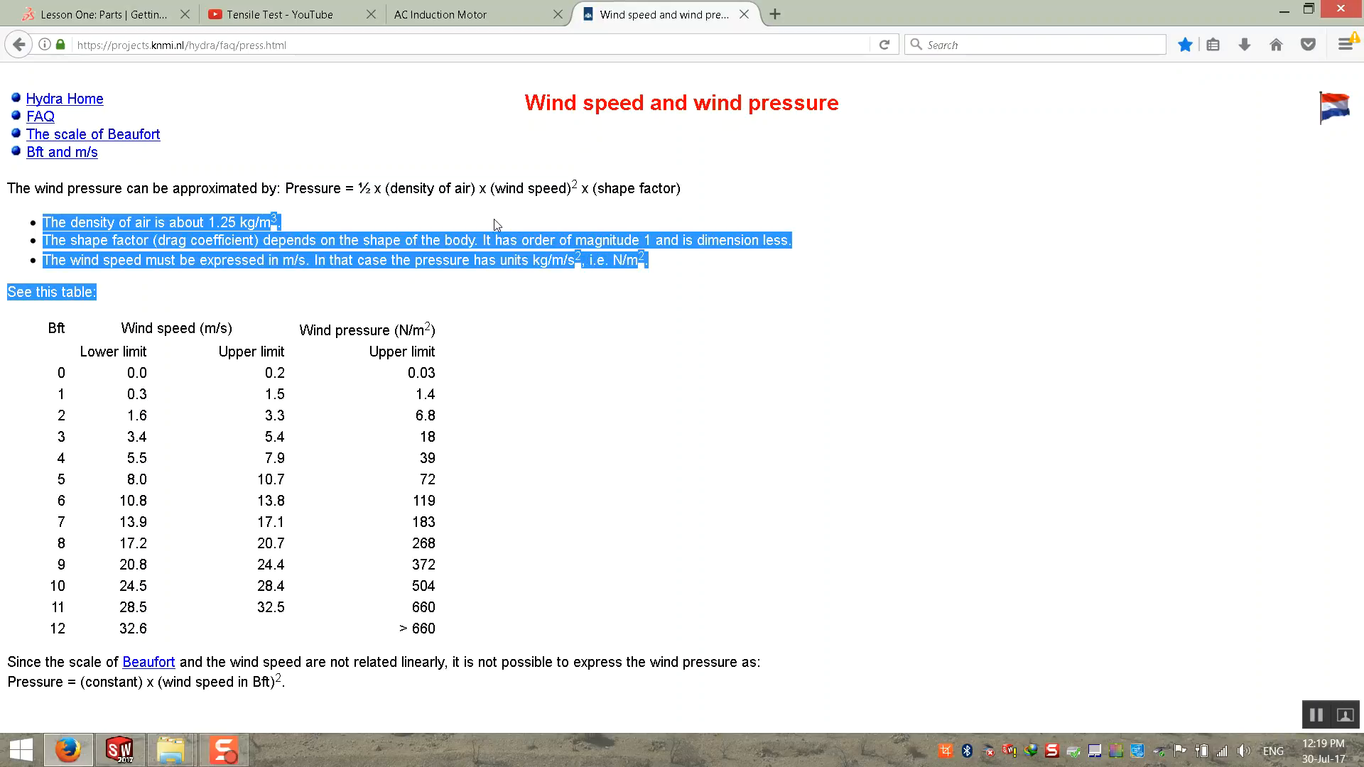
left_click(252, 188)
left_click_drag(25, 185, 838, 205)
left_click(839, 205)
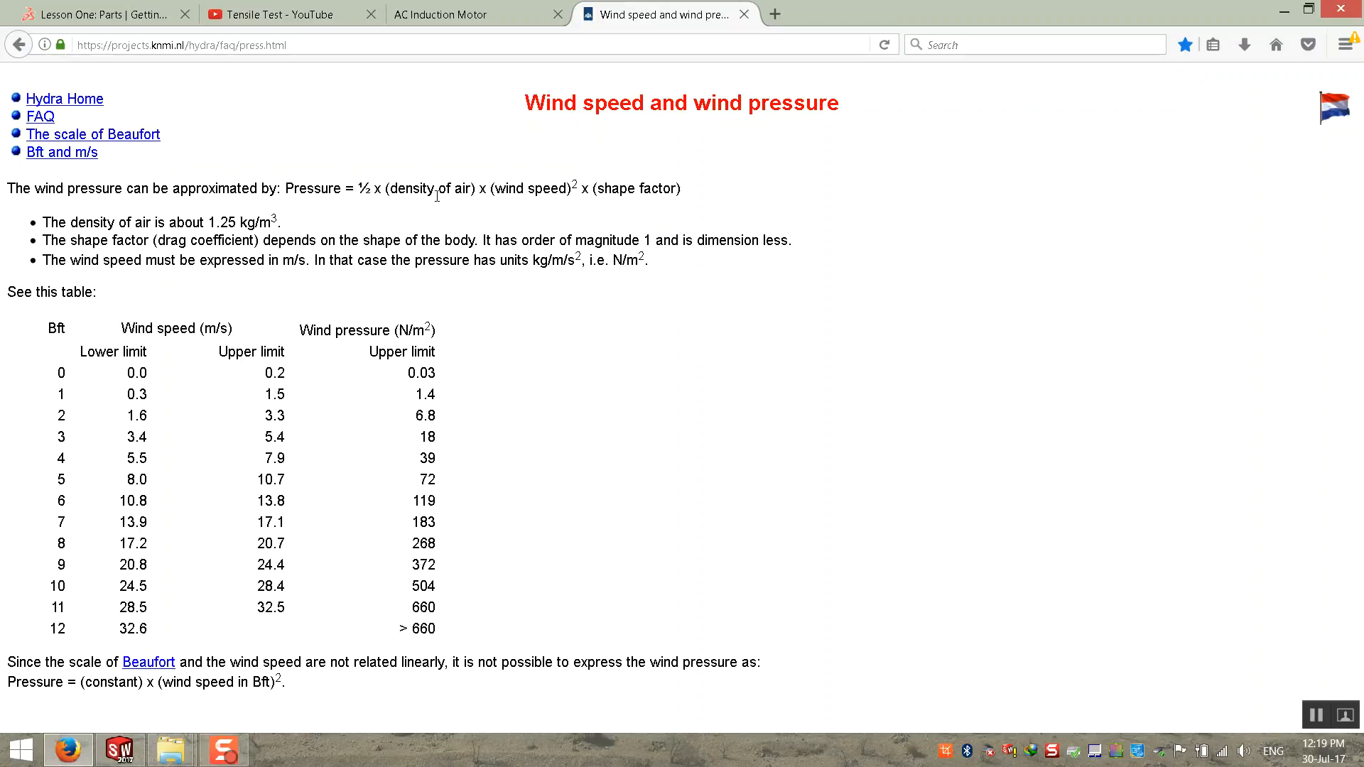
left_click_drag(287, 221, 201, 222)
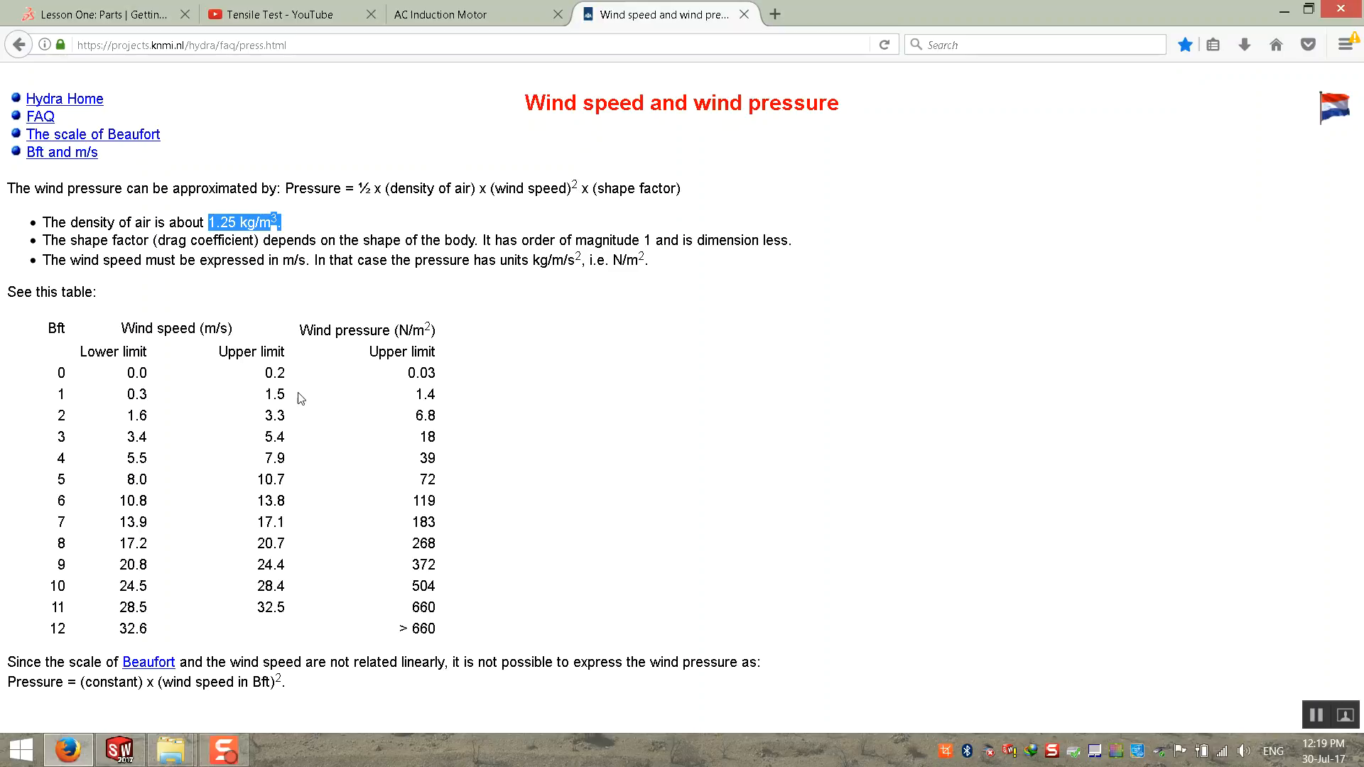
Step: Examine the wind speed limits in the table and the shape factor term in the pressure formula
left_click_drag(121, 522, 148, 522)
left_click_drag(598, 190, 681, 190)
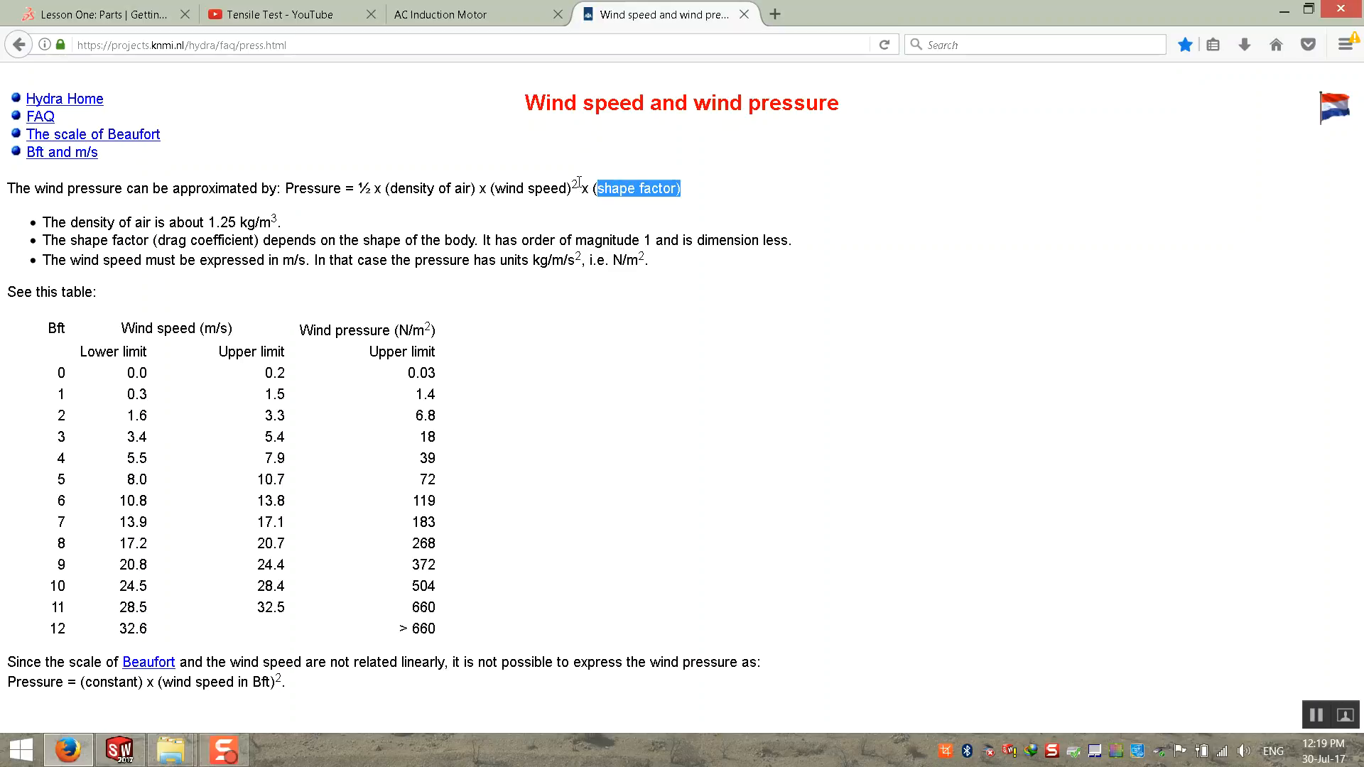
left_click(686, 207)
left_click_drag(681, 189, 598, 191)
left_click(587, 490)
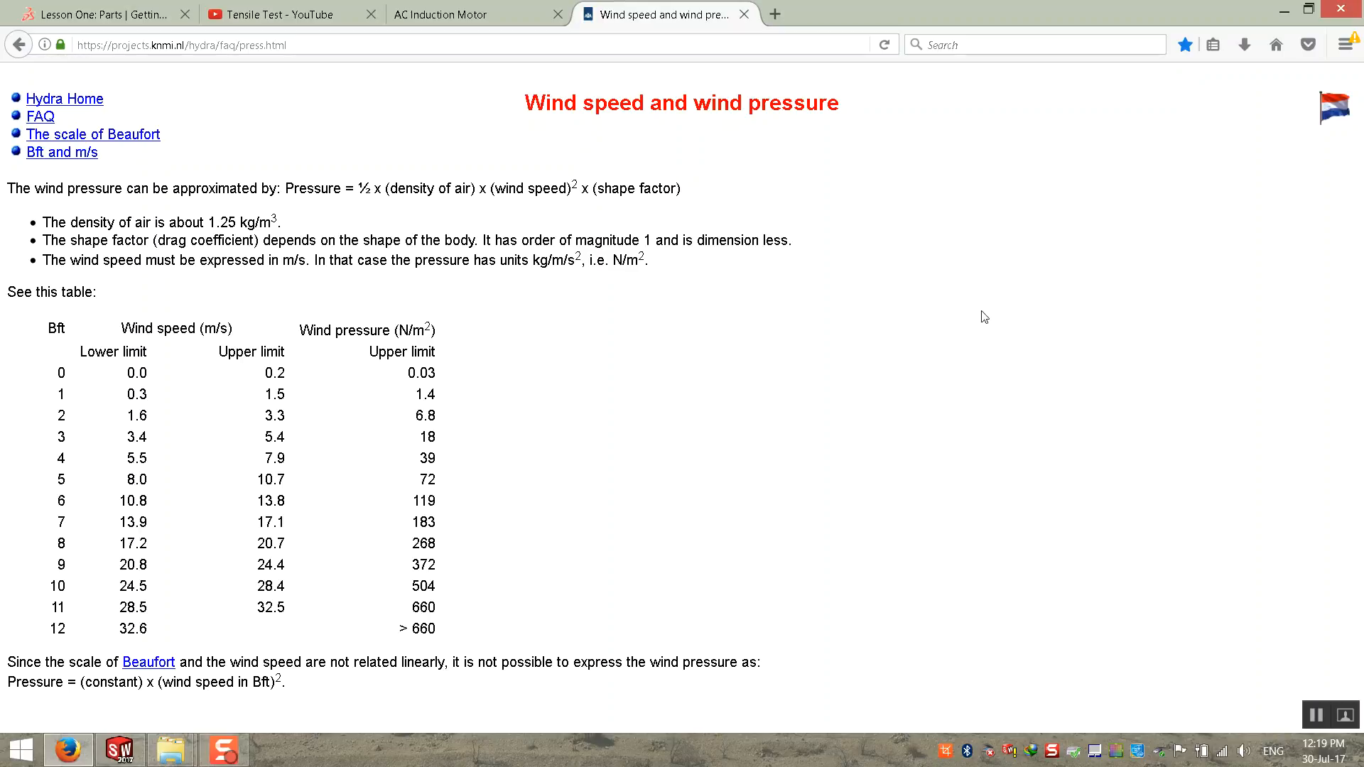
Step: Switch to SOLIDWORKS and try to run the Static 1 study
left_click(1284, 11)
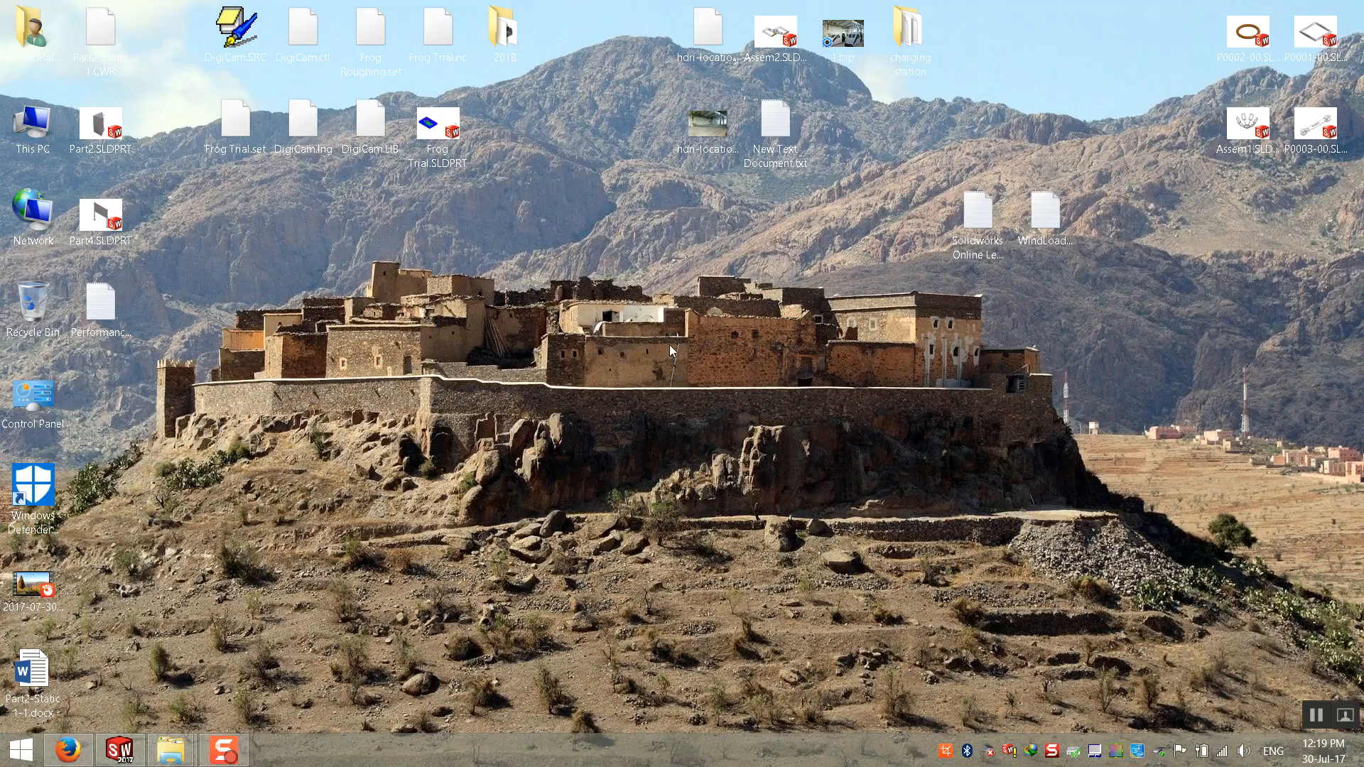
left_click(80, 757)
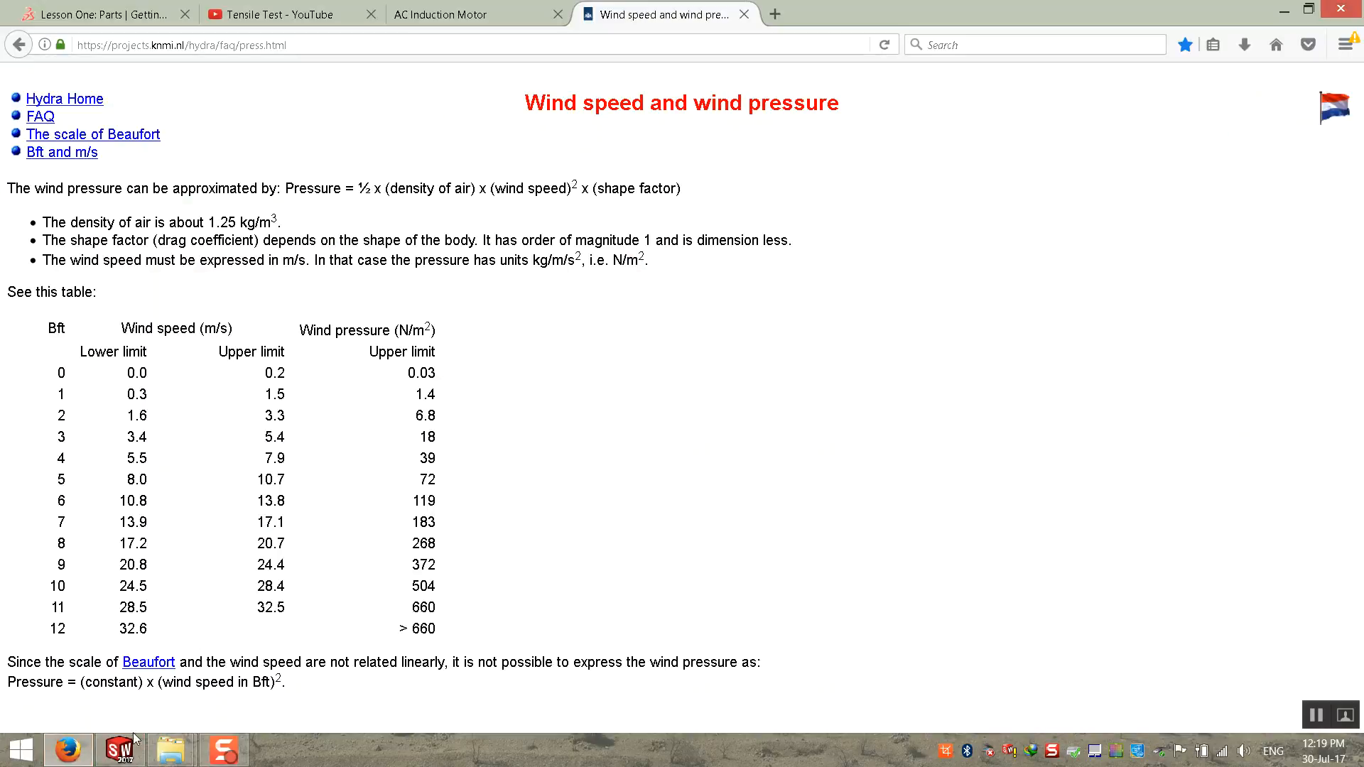
left_click(137, 759)
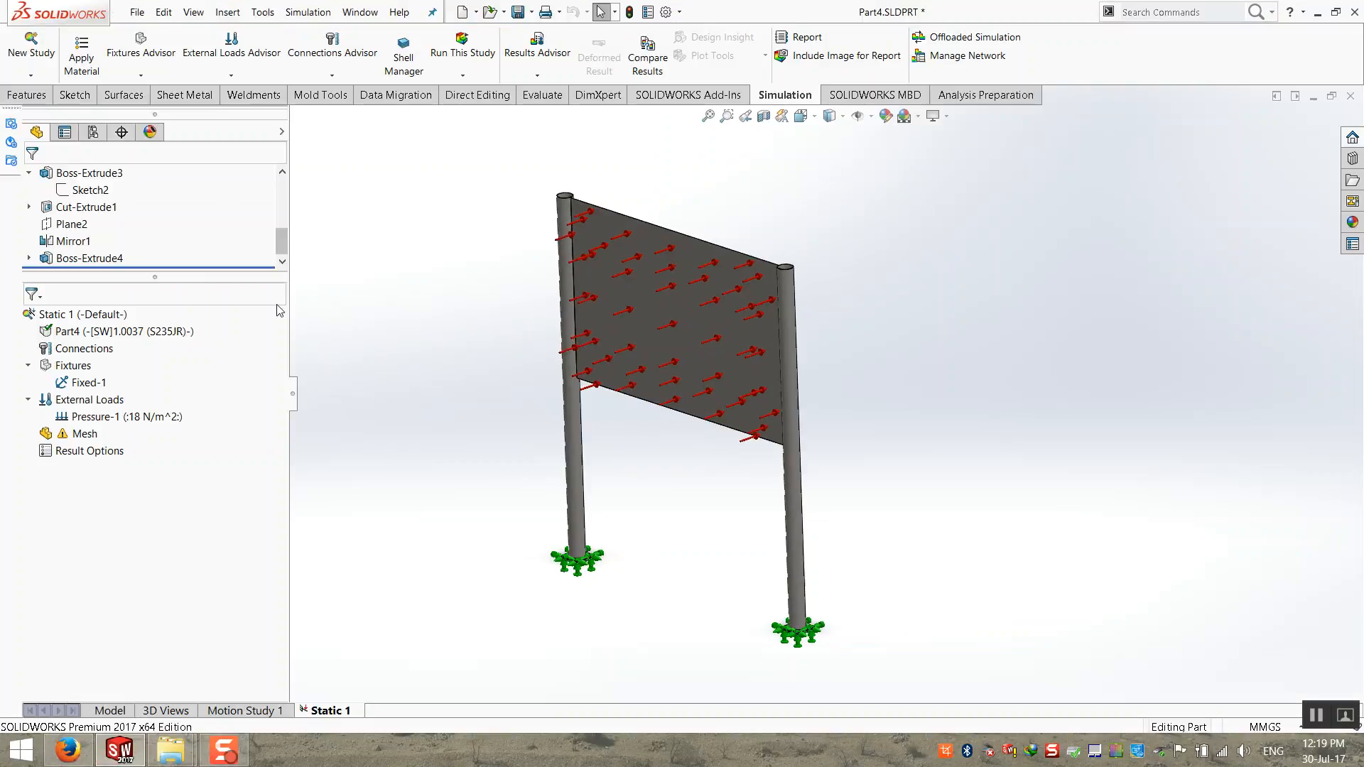
right_click(75, 316)
left_click(103, 323)
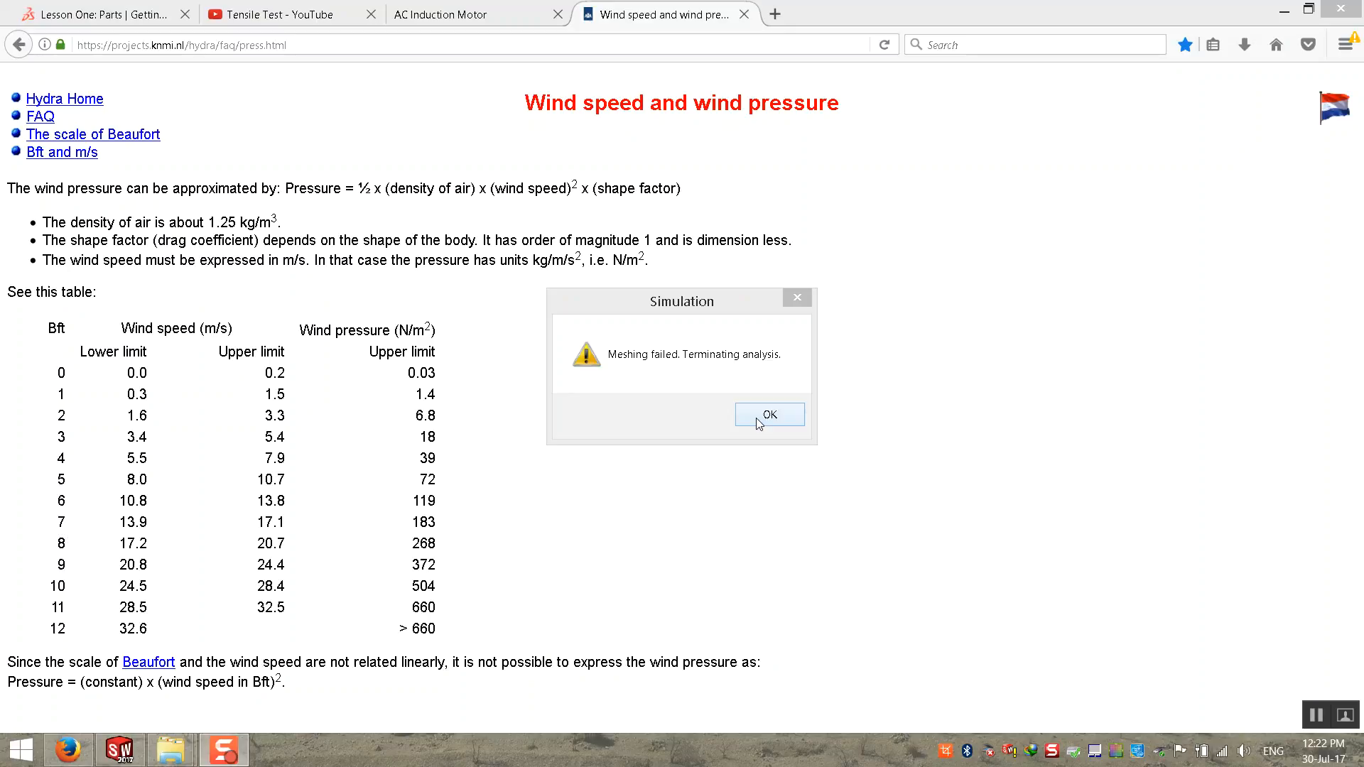
left_click(746, 415)
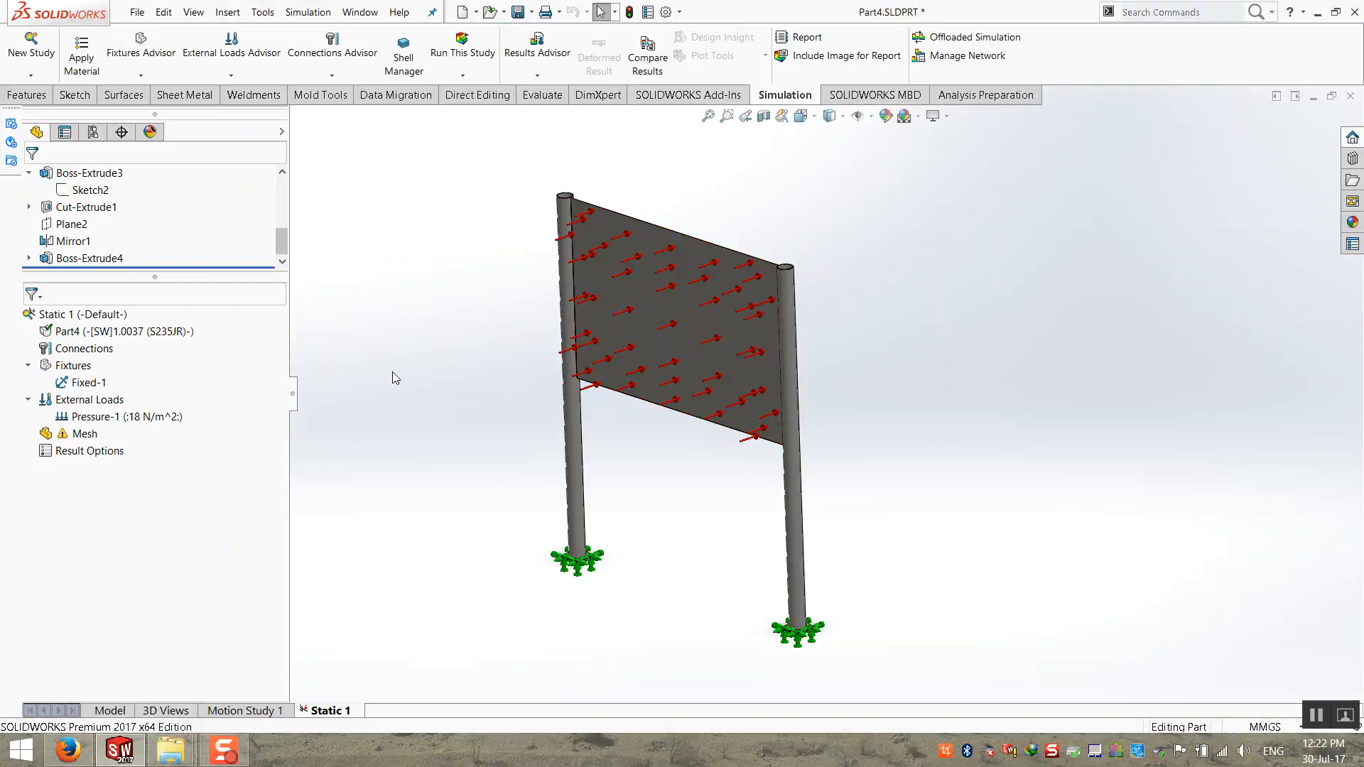
Step: Inspect the pressure load on the sign panel and try to run the Static 1 study once more
middle_click_drag(489, 386, 500, 387)
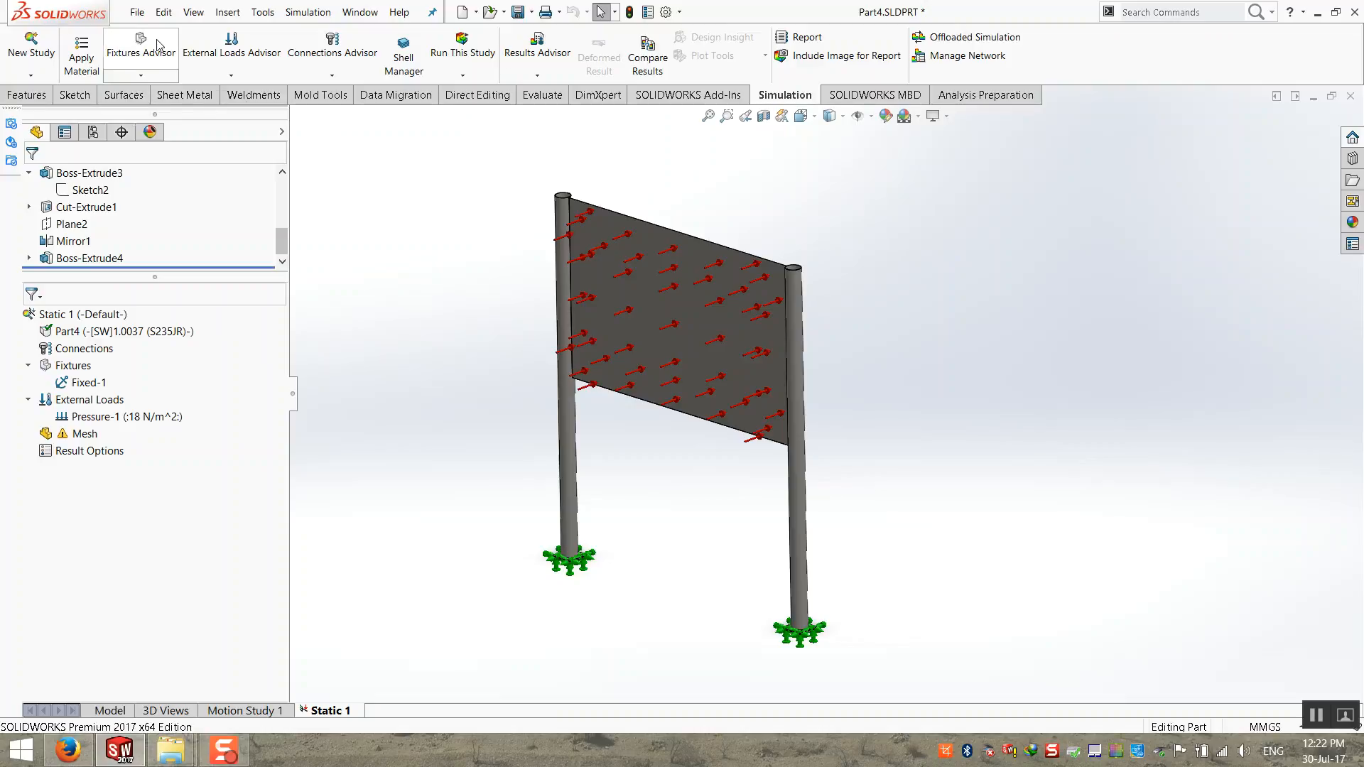
left_click(682, 371)
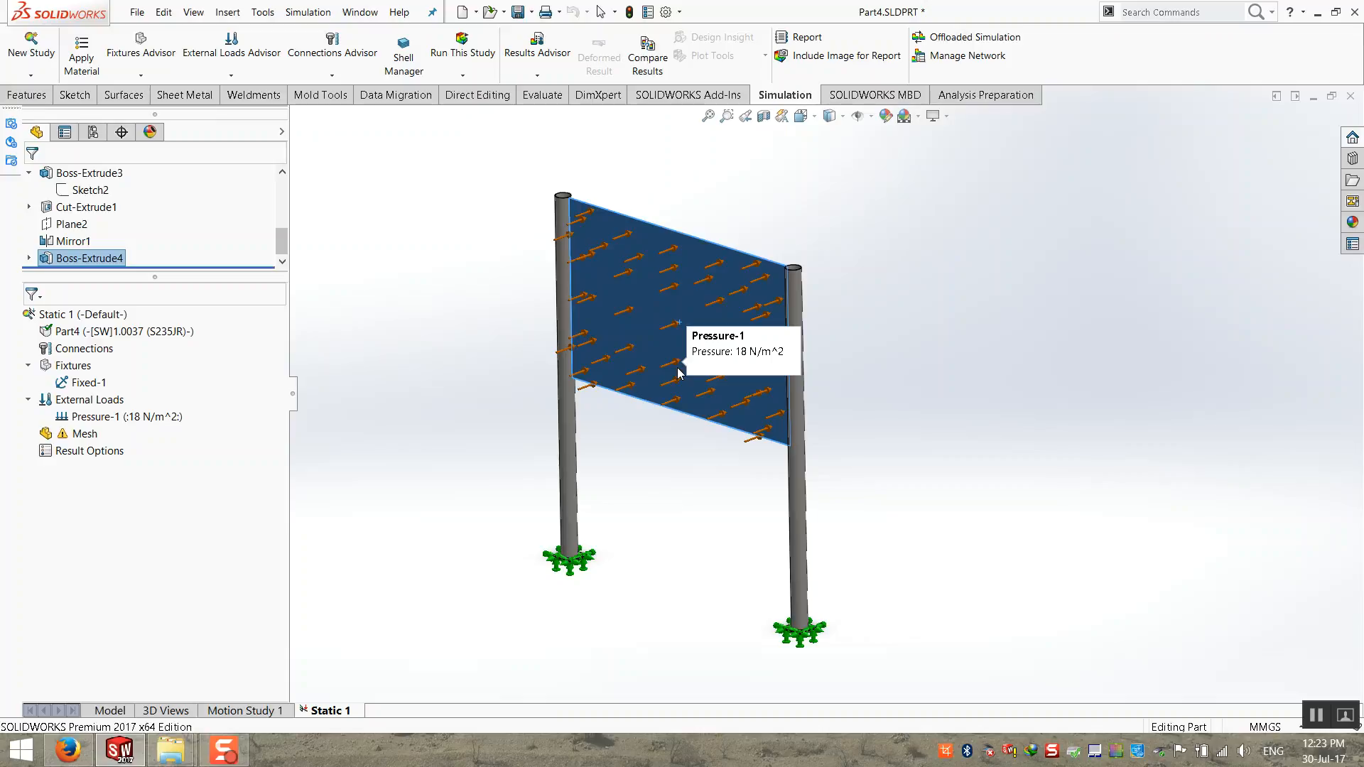
left_click(458, 152)
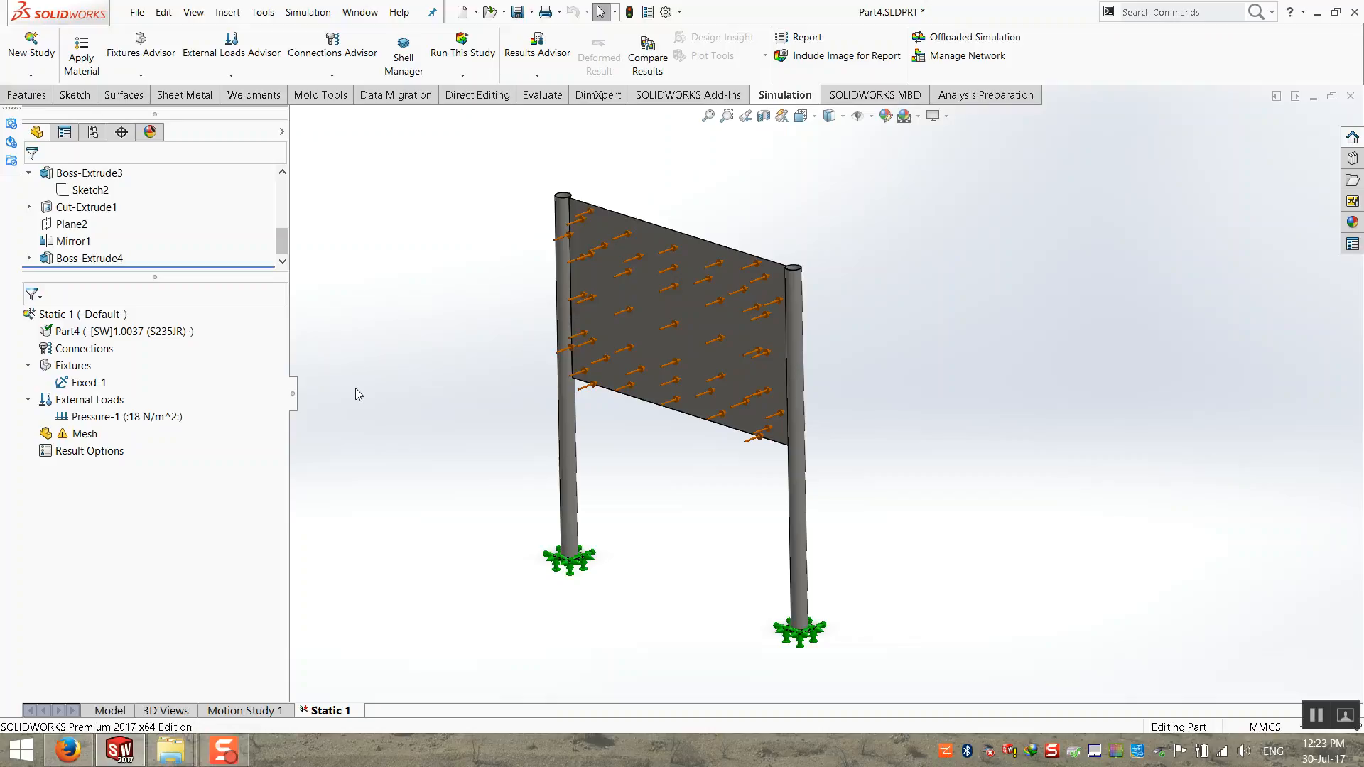
right_click(84, 315)
left_click(107, 329)
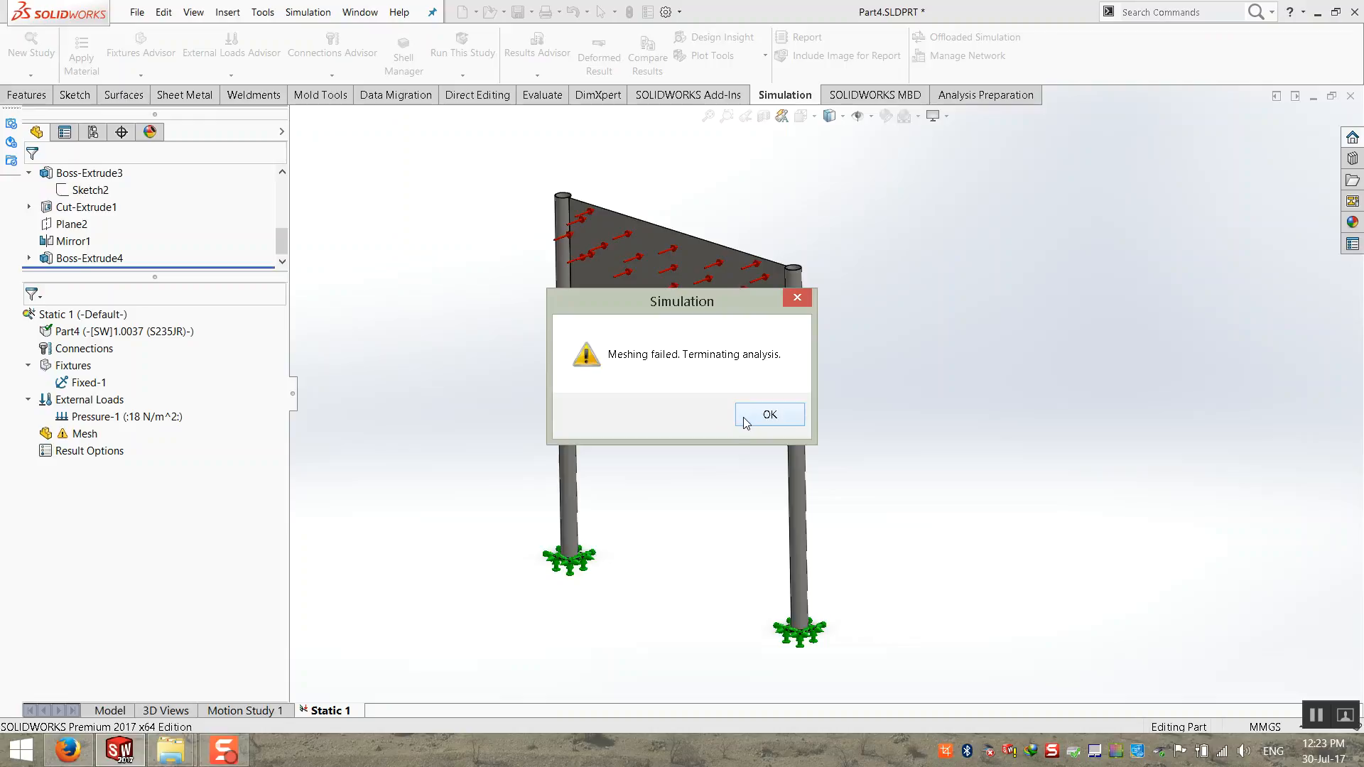
left_click(746, 422)
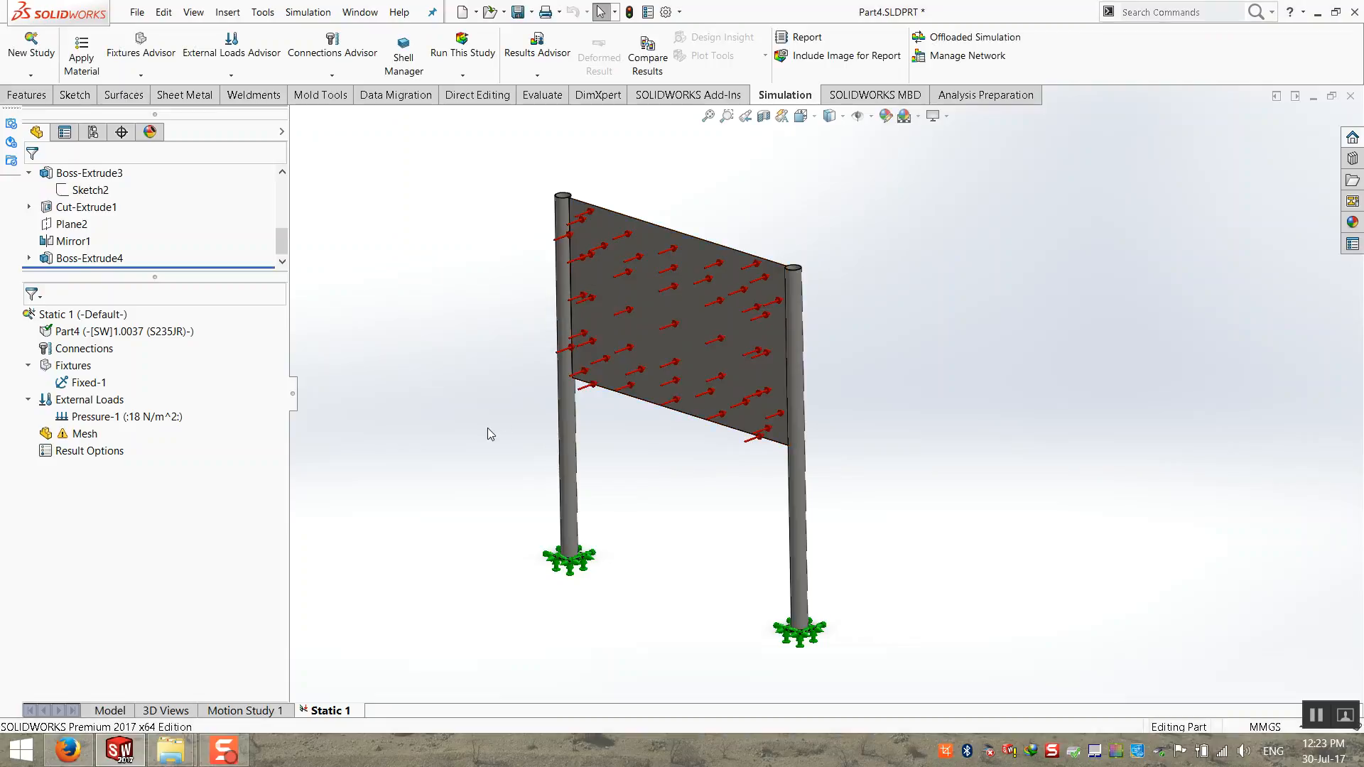
Step: Try to mesh the signboard with the mesh density set about three quarters of the way towards fine
right_click(72, 438)
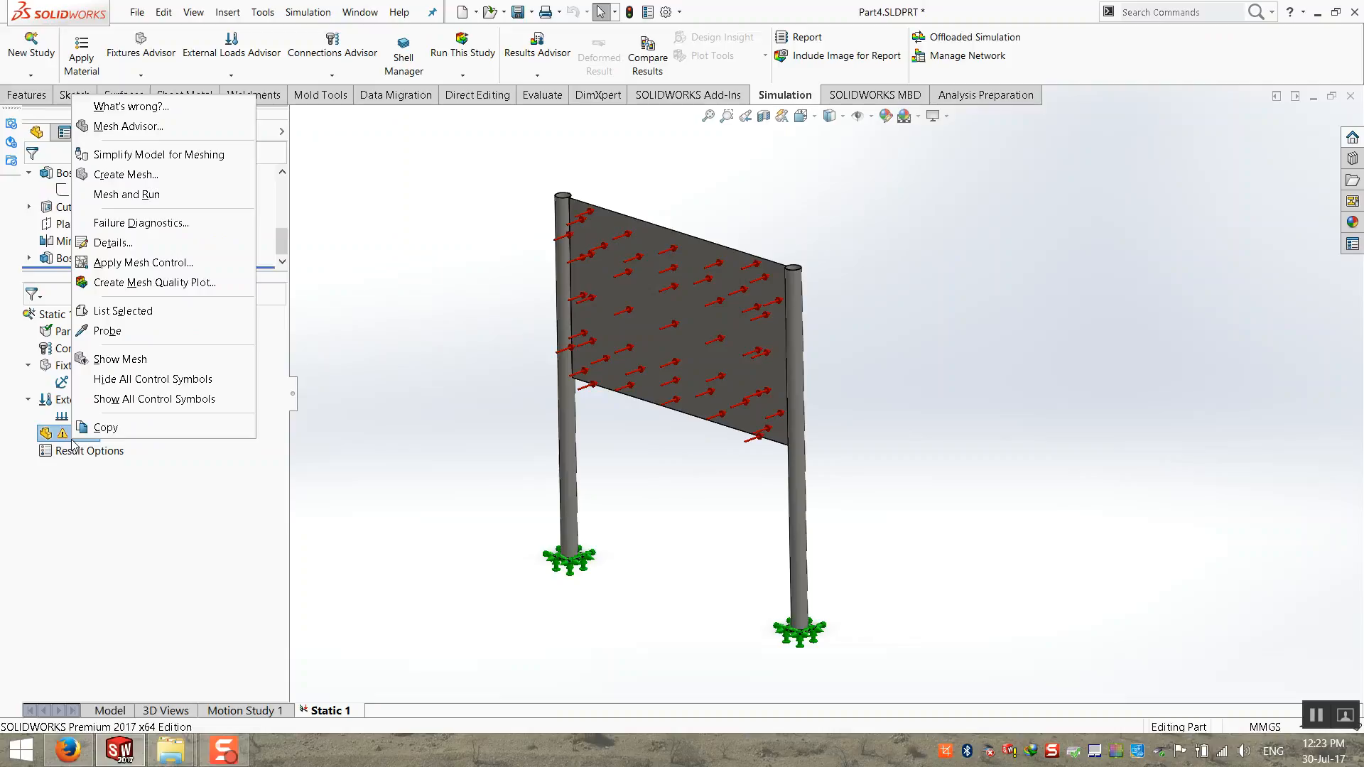
left_click(421, 376)
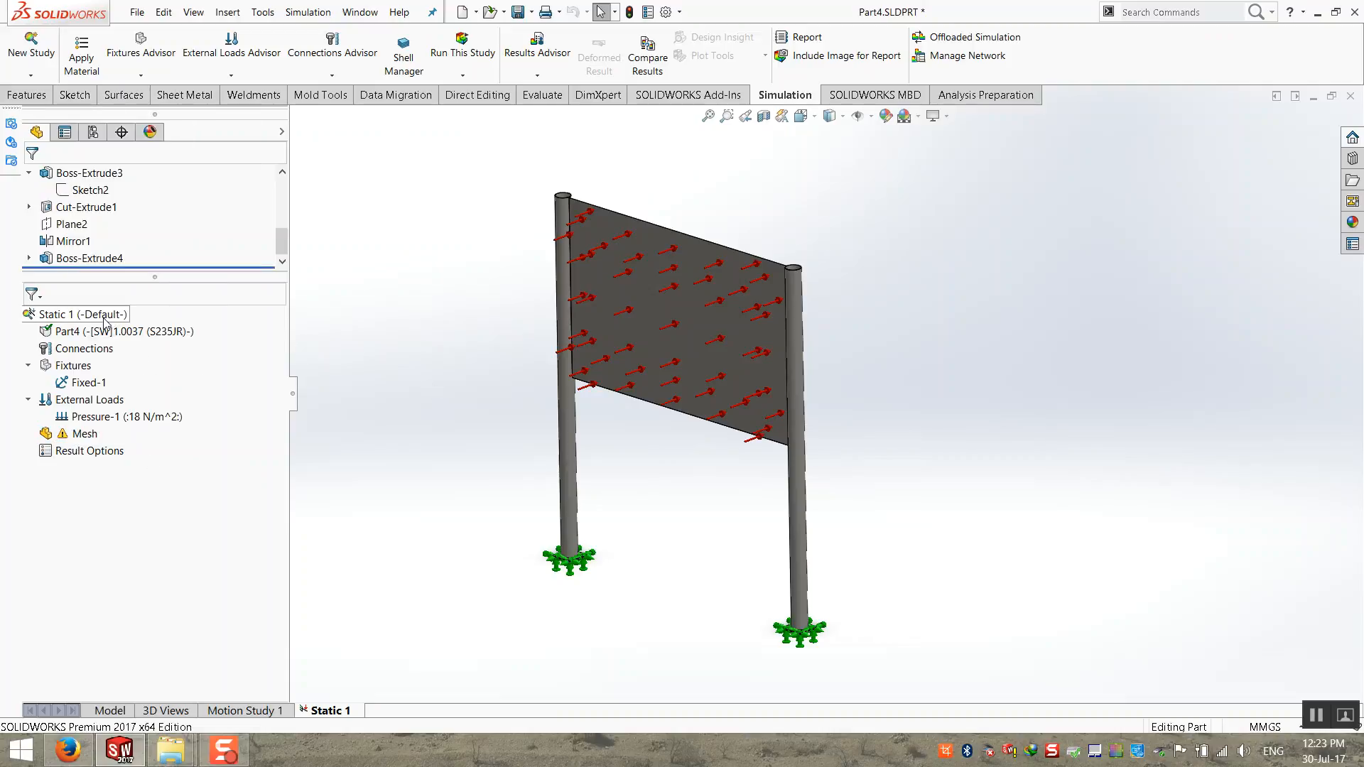
right_click(68, 436)
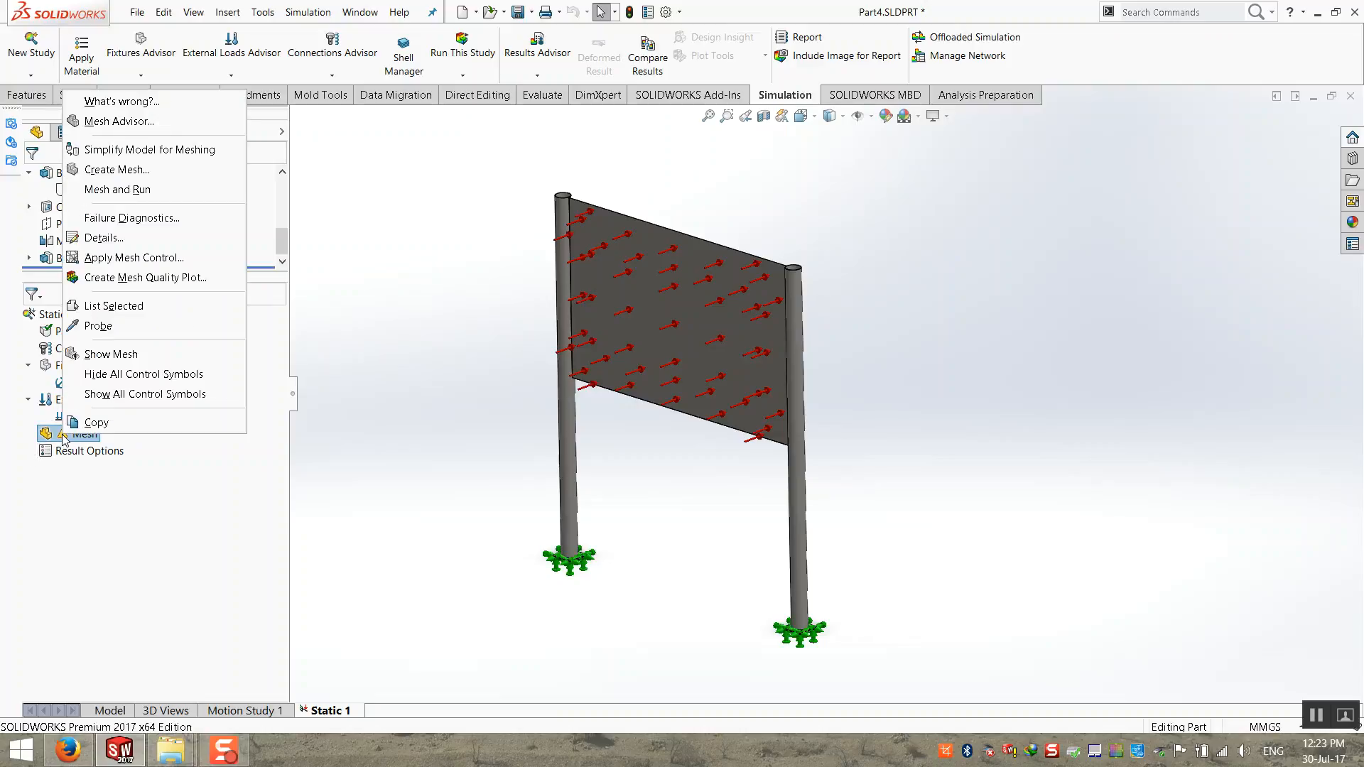
left_click(152, 171)
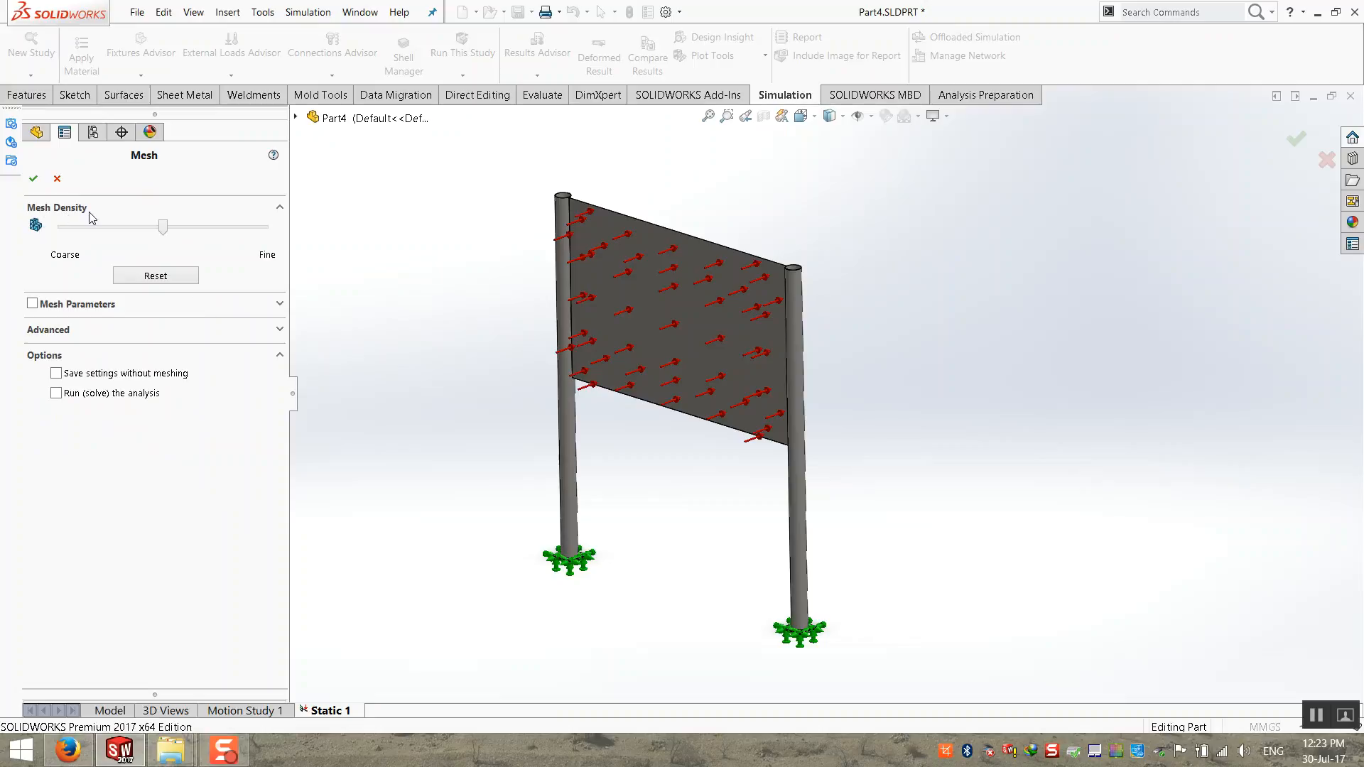
mouse_move(162, 232)
left_mouse_down()
mouse_move(261, 233)
mouse_move(157, 228)
left_mouse_up()
left_click_drag(157, 233, 194, 242)
scroll(562, 214, "down", 8)
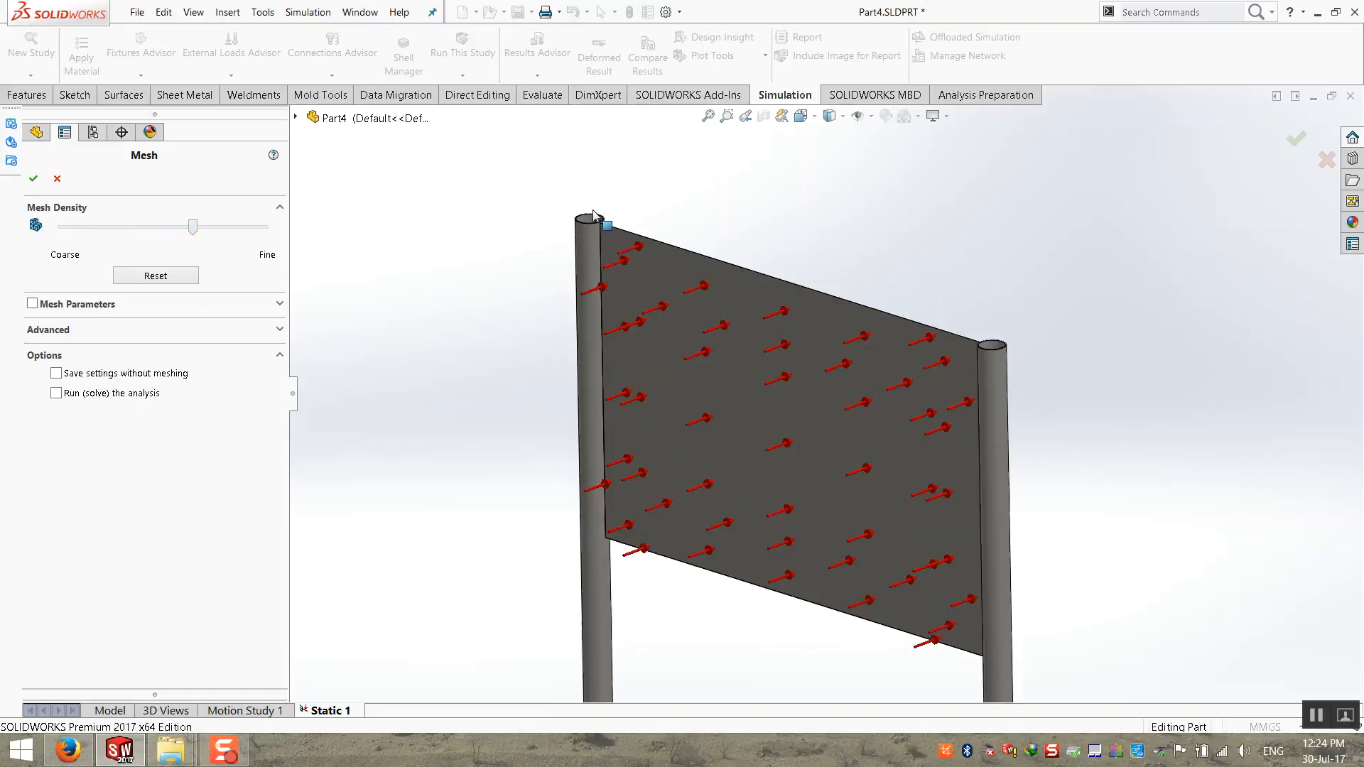
scroll(669, 298, "down", 10)
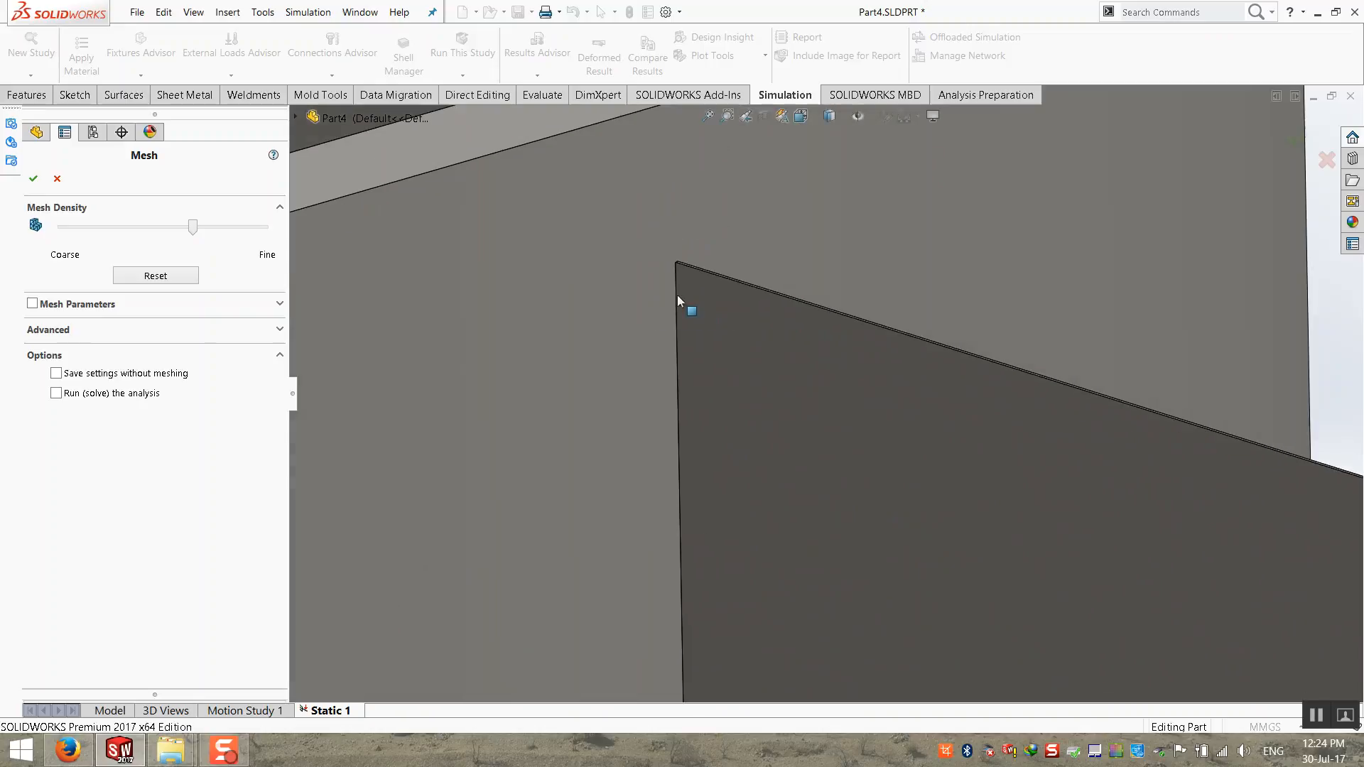
scroll(688, 275, "up", 12)
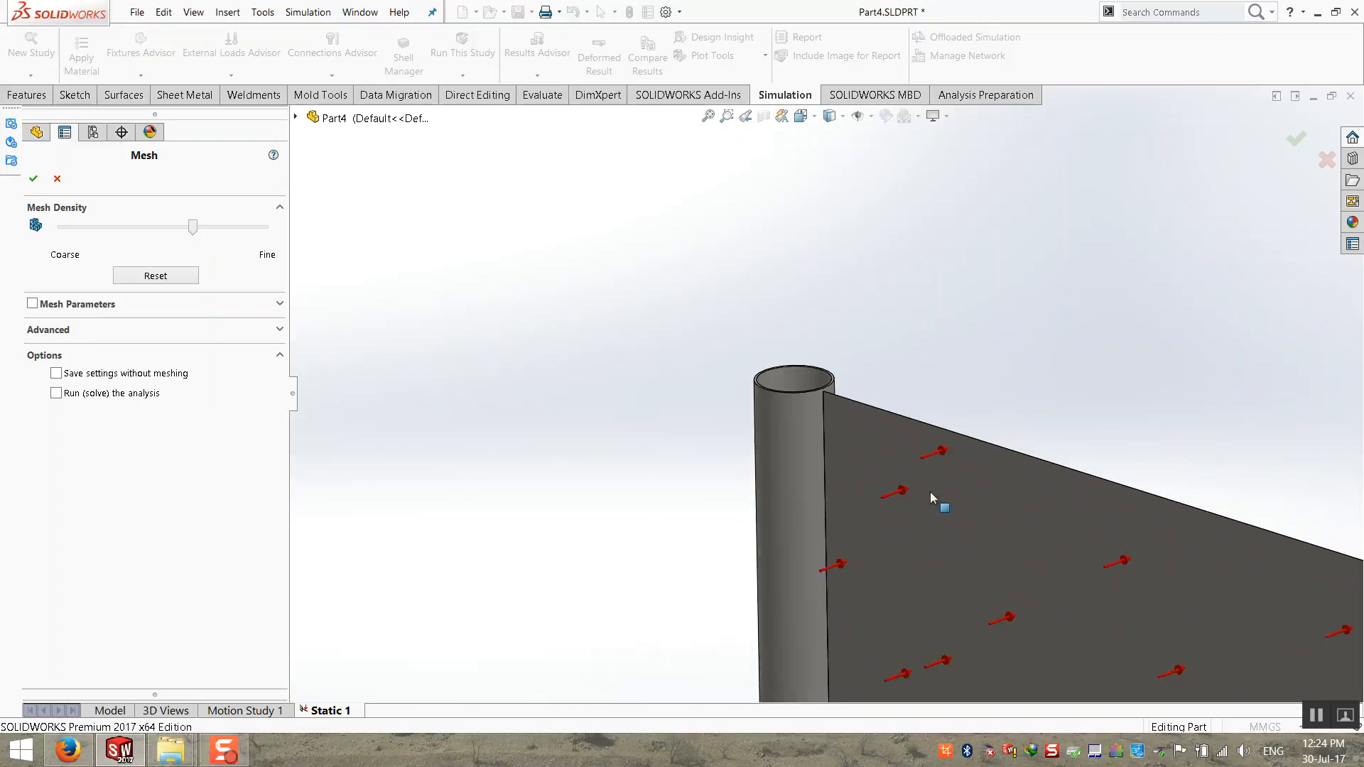
scroll(1030, 555, "up", 4)
scroll(1030, 555, "down", 4)
left_click_drag(193, 229, 213, 229)
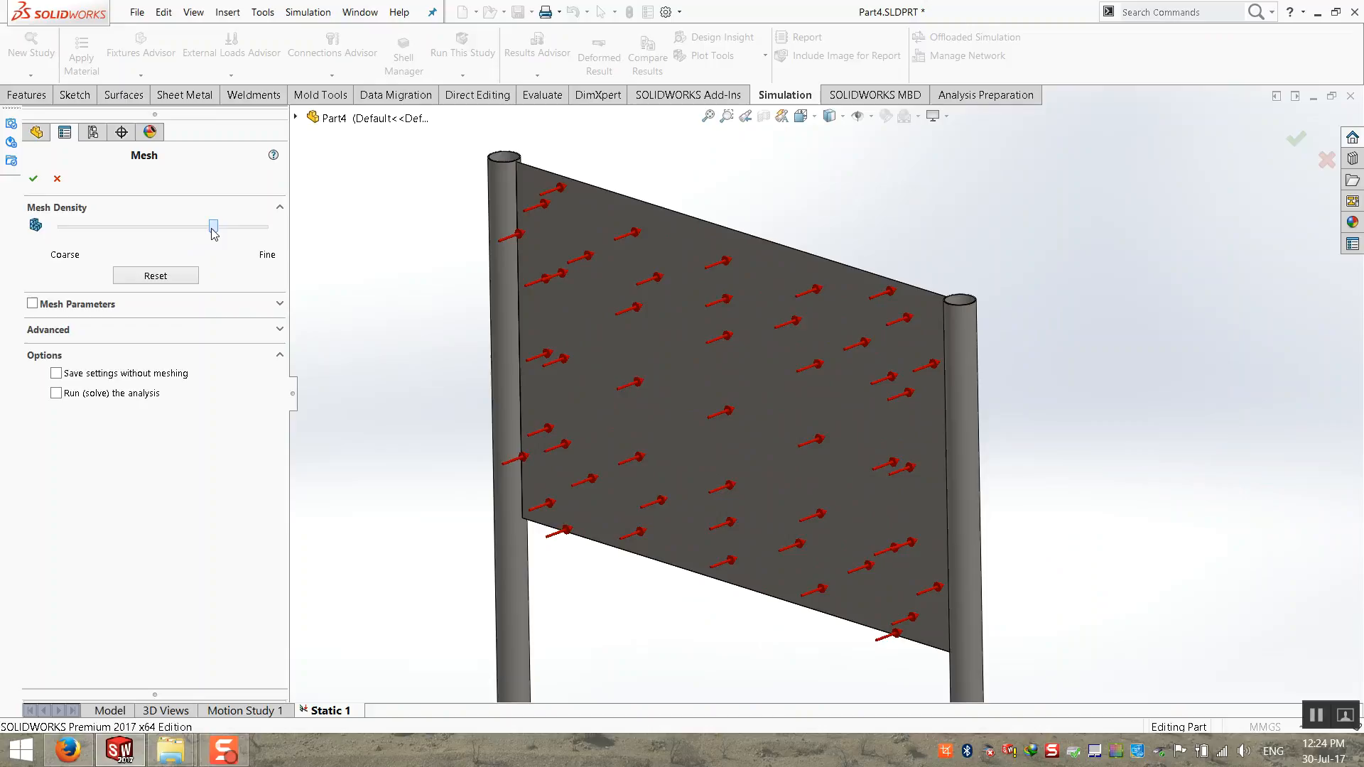
left_click(32, 179)
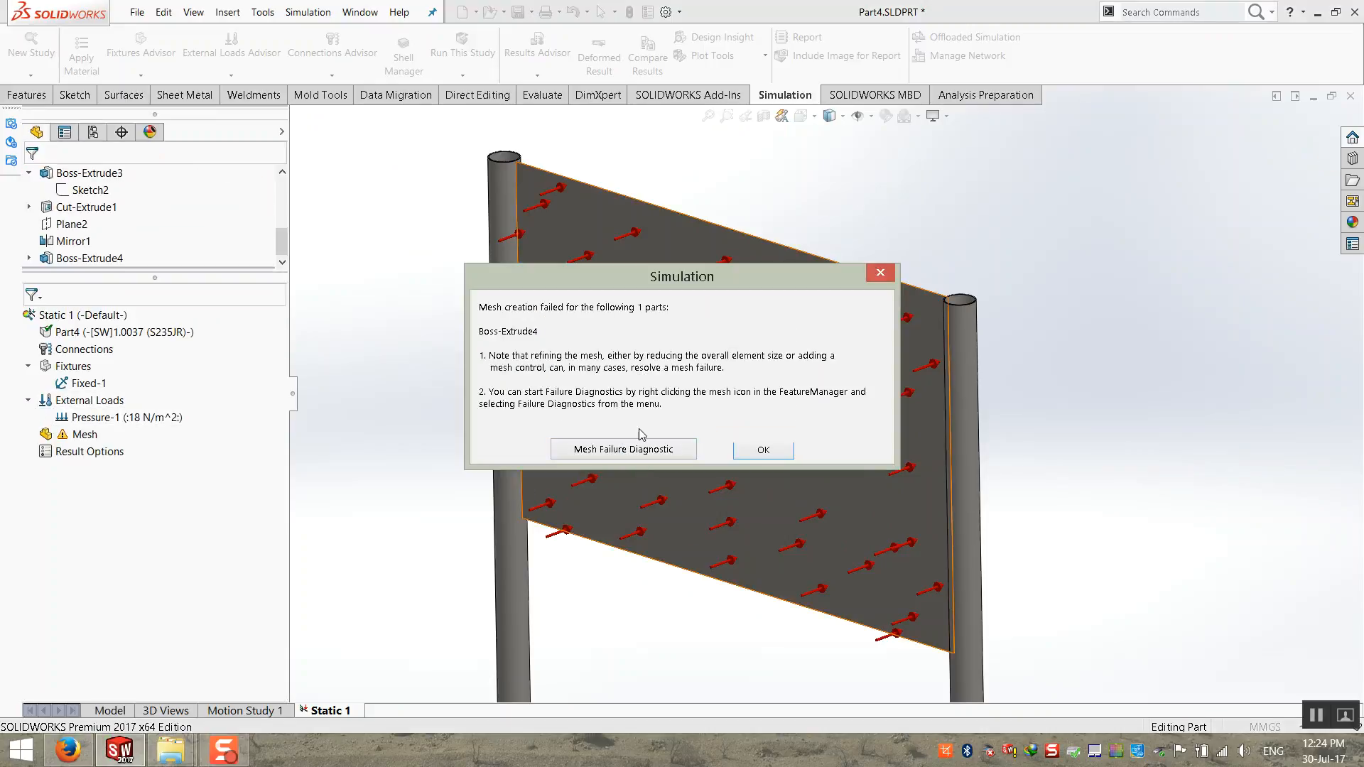
Step: Open the mesh failure diagnostics and zoom to the failed Boss-Extrude4 body
left_click(612, 455)
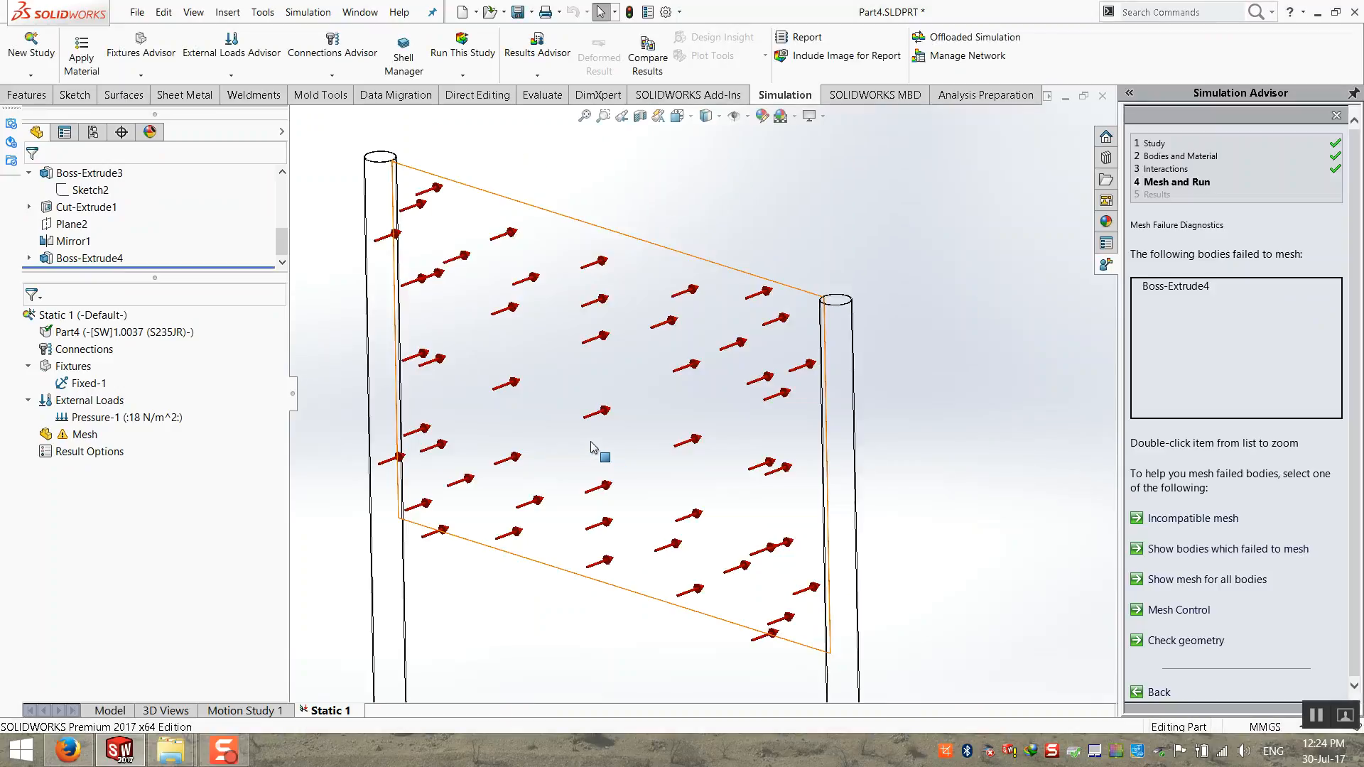
left_click(1211, 287)
double_click(1210, 287)
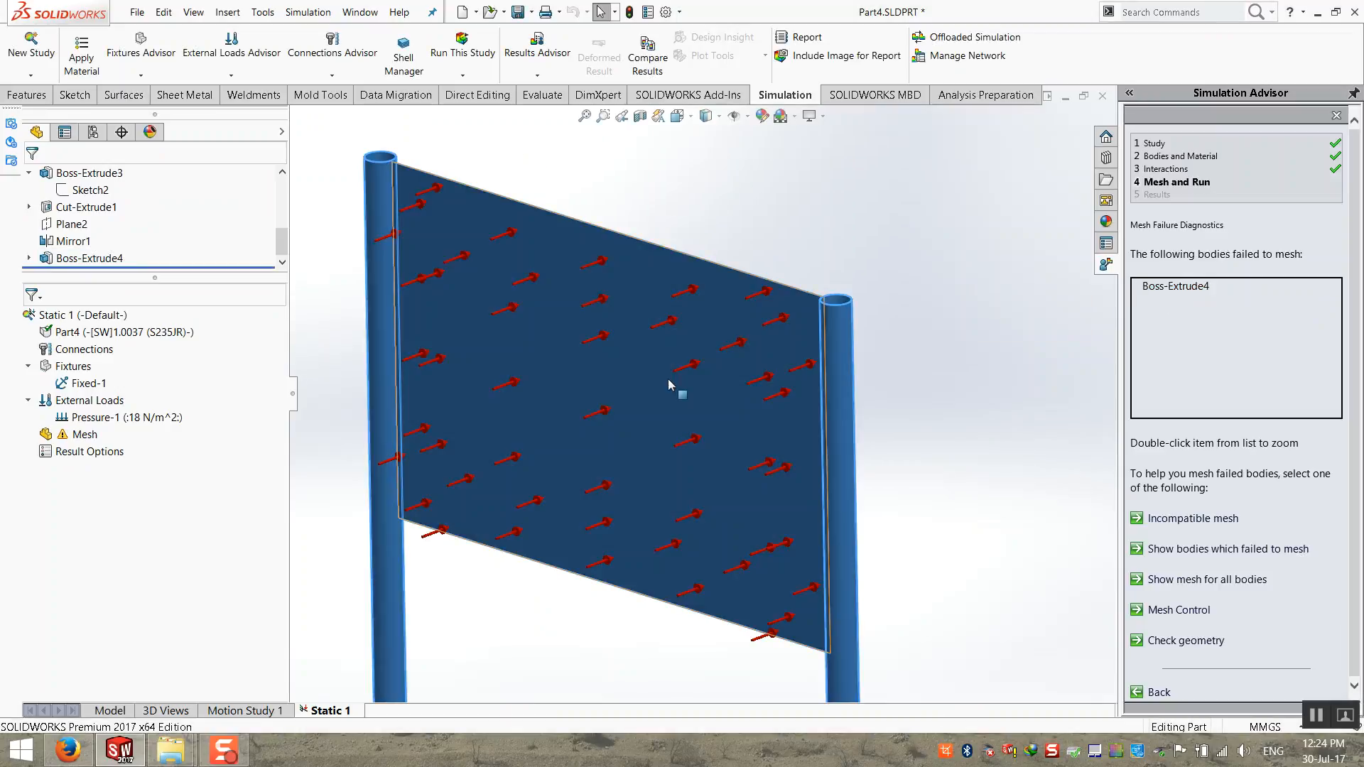
double_click(1197, 294)
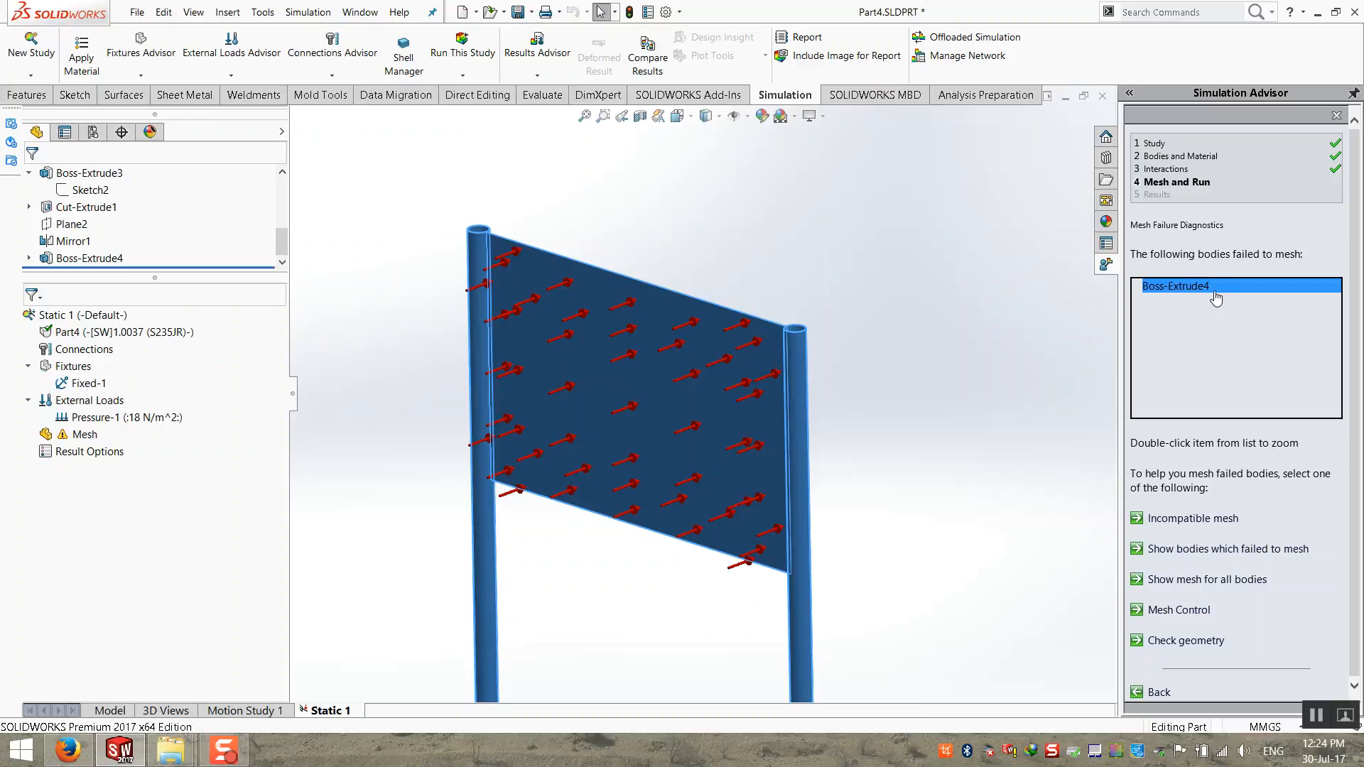
Step: Examine the joint where the sign panel's upper corner meets the post, and close the Simulation Advisor
scroll(631, 296, "down", 8)
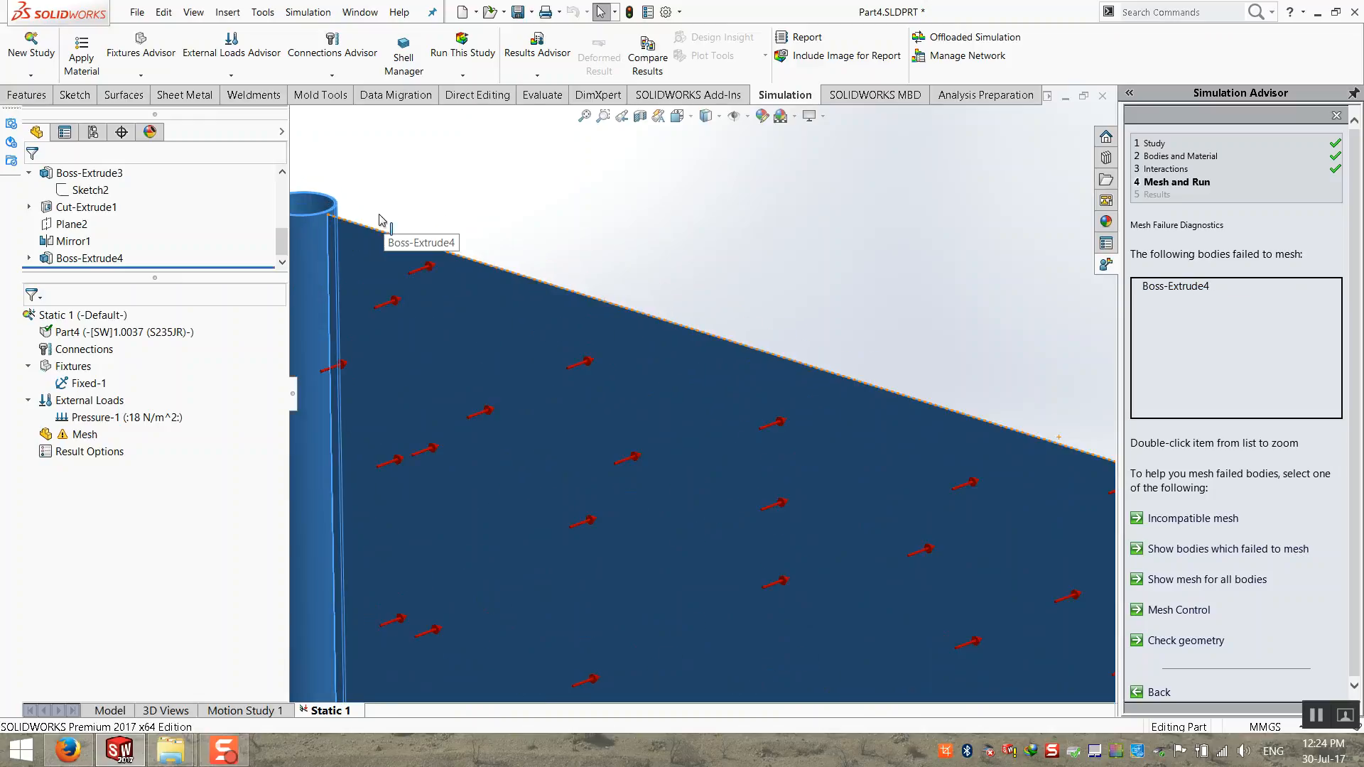
scroll(497, 300, "down", 3)
mouse_move(565, 294)
middle_mouse_down()
mouse_move(585, 320)
mouse_move(574, 292)
middle_mouse_up()
scroll(560, 242, "down", 4)
scroll(530, 309, "down", 8)
middle_click_drag(652, 325, 643, 423)
middle_click_drag(719, 240, 720, 343)
scroll(720, 343, "up", 6)
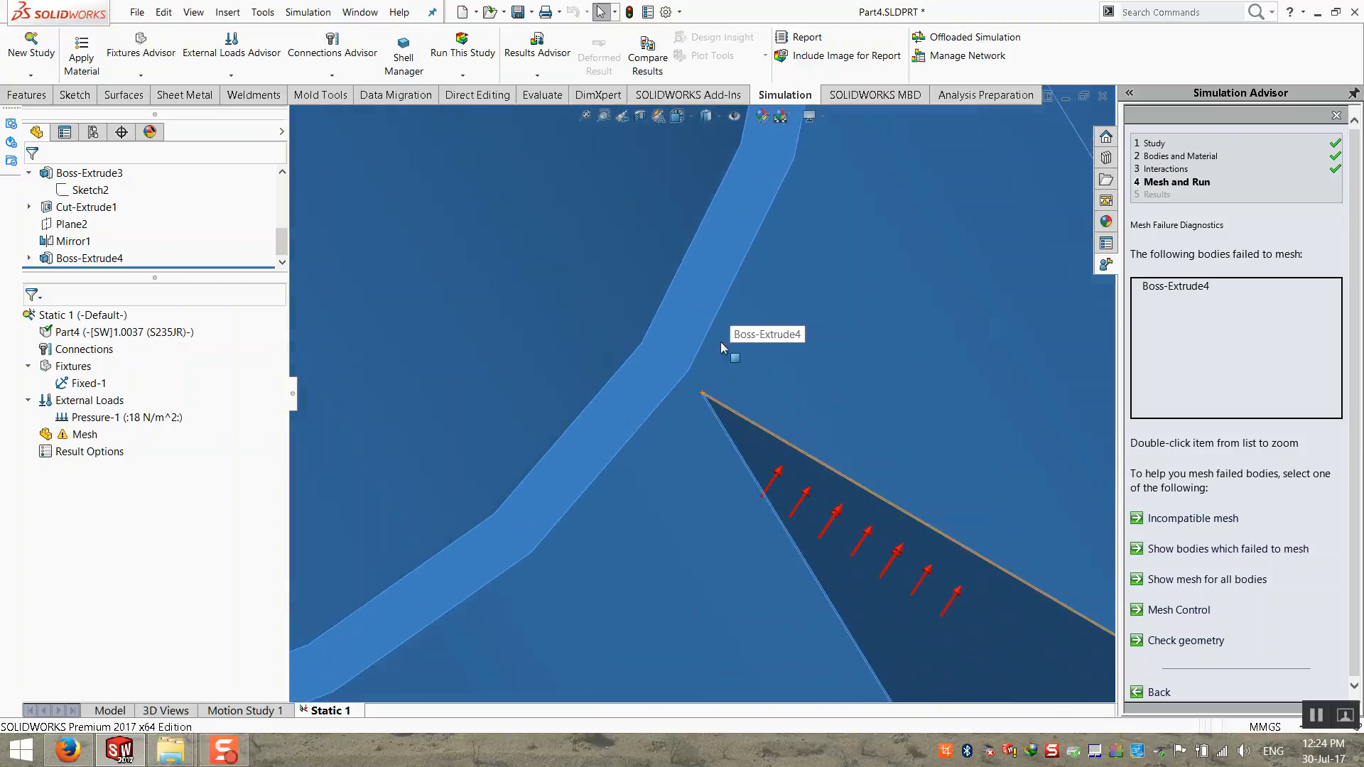
scroll(699, 371, "up", 3)
middle_click_drag(698, 370, 686, 269)
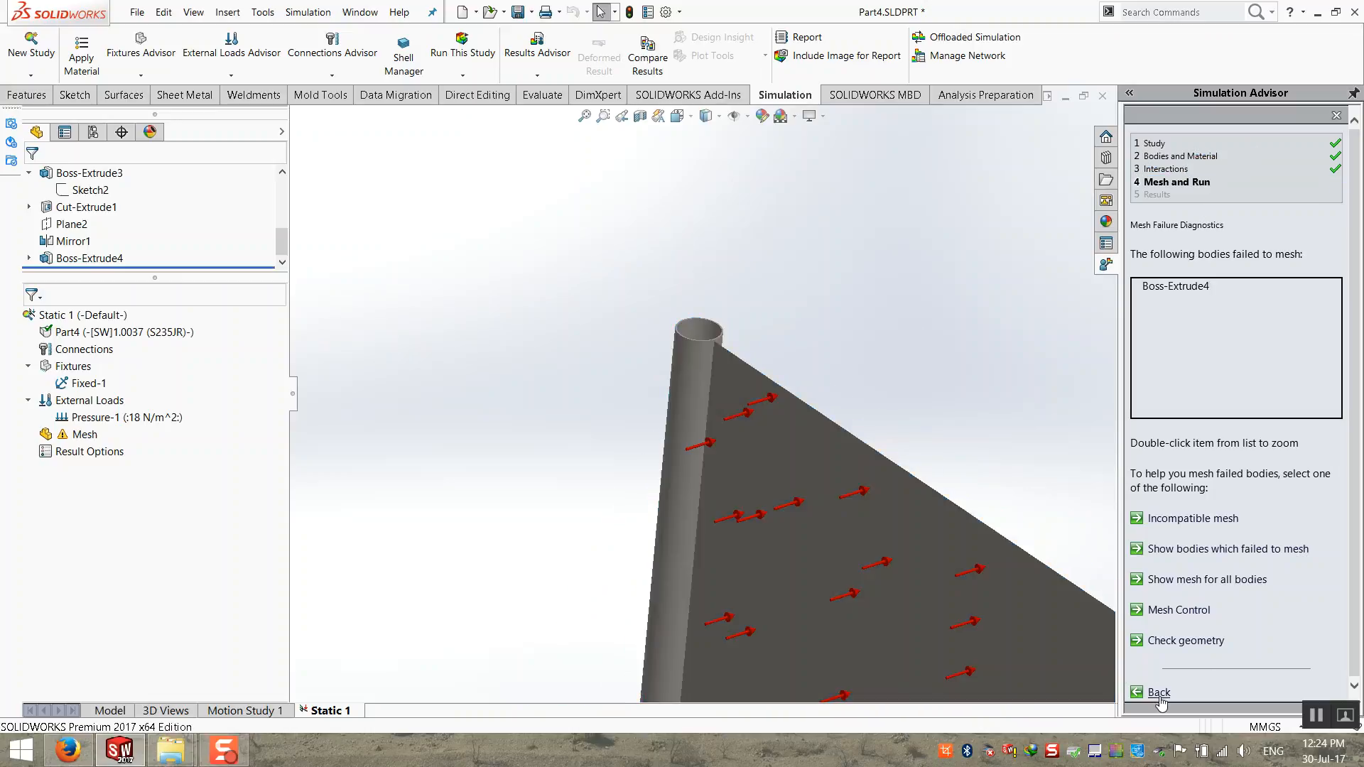
left_click(1159, 692)
left_click(1336, 116)
left_click(928, 499)
Step: Try to create a standard mesh of the signboard with custom mesh parameters and a 2 mm element size
scroll(929, 501, "up", 8)
scroll(1034, 553, "down", 3)
middle_click_drag(732, 400, 625, 419)
right_click(82, 434)
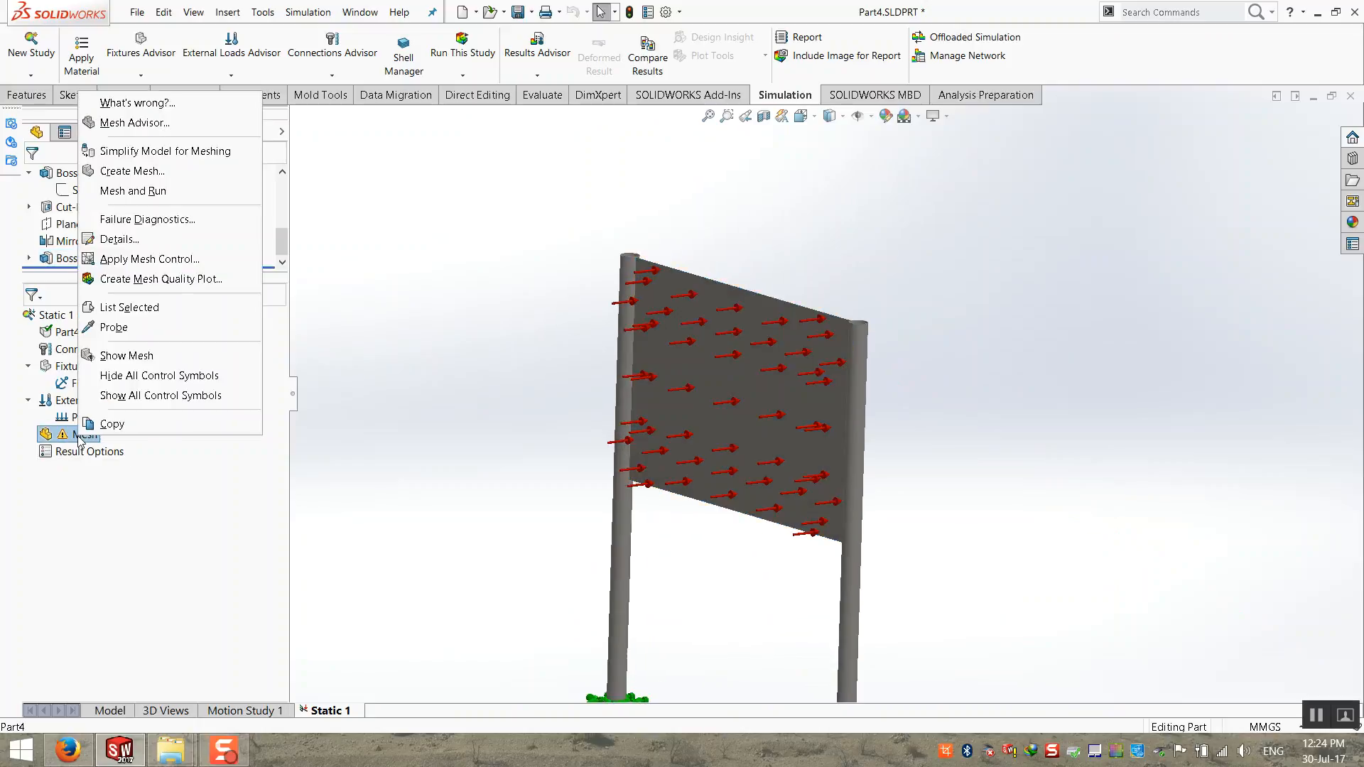
left_click(204, 176)
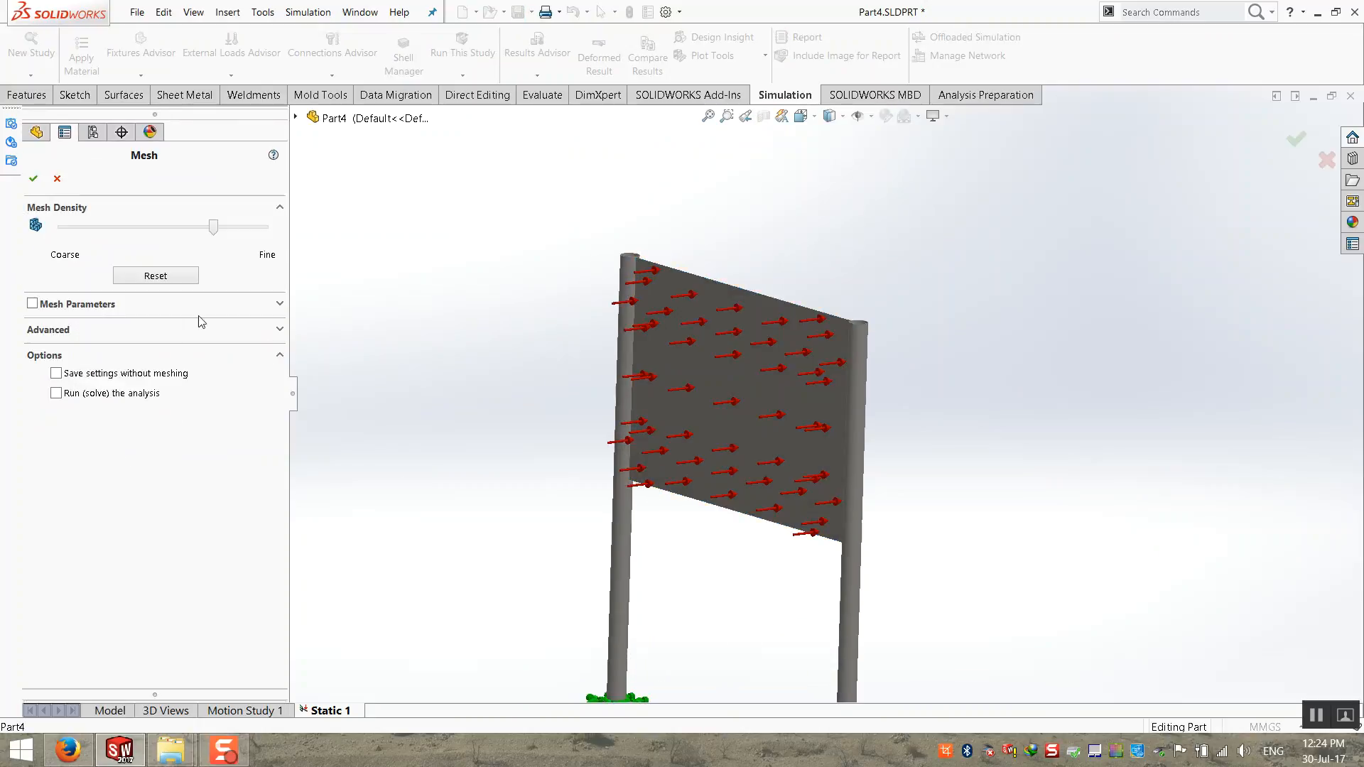
left_click(280, 307)
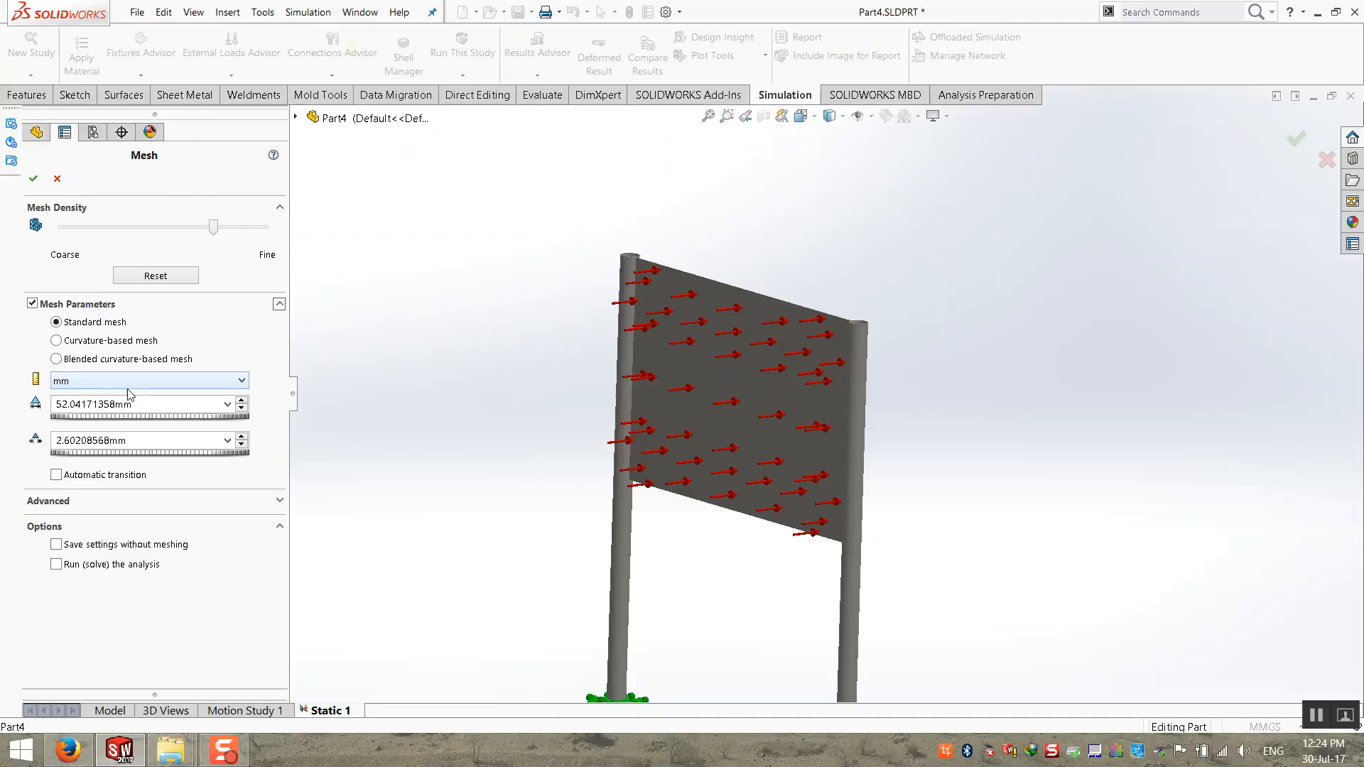
double_click(150, 404)
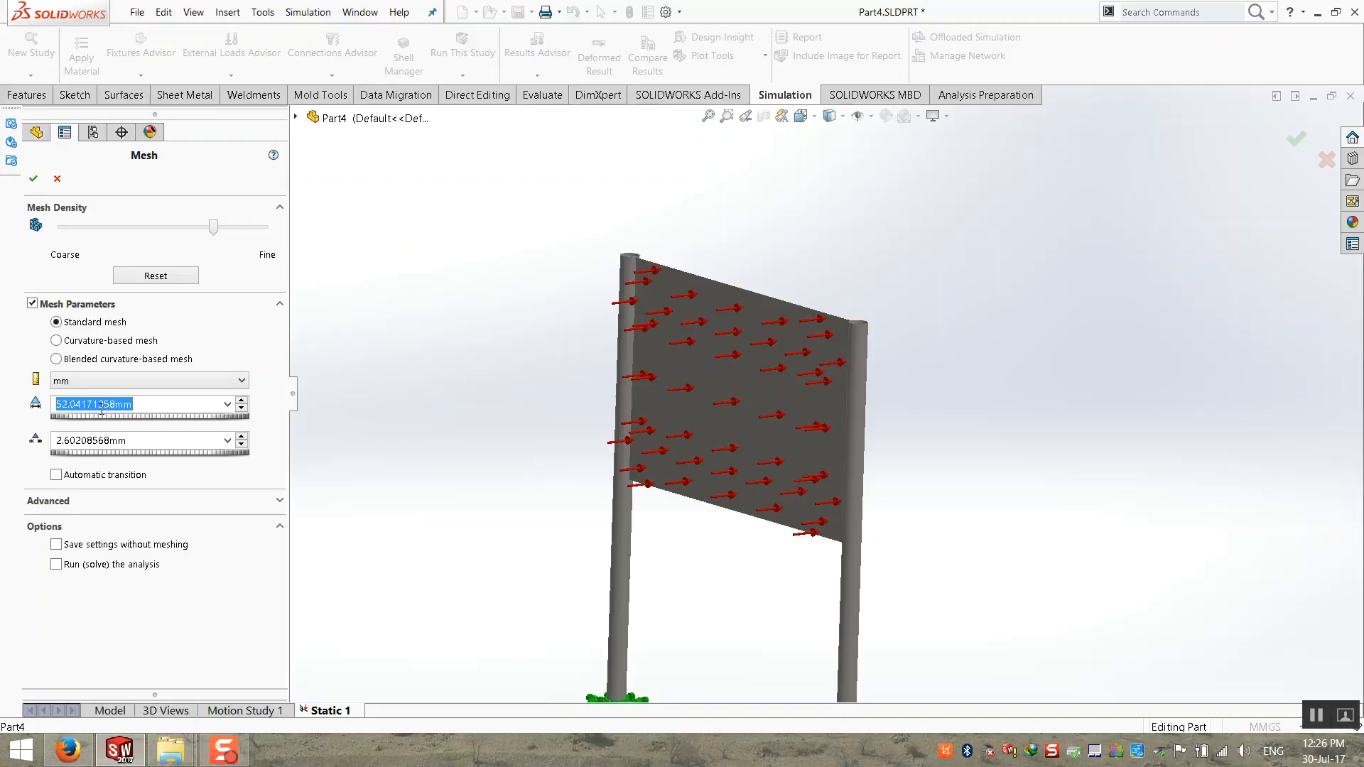
type("2")
key("Tab")
key("Tab")
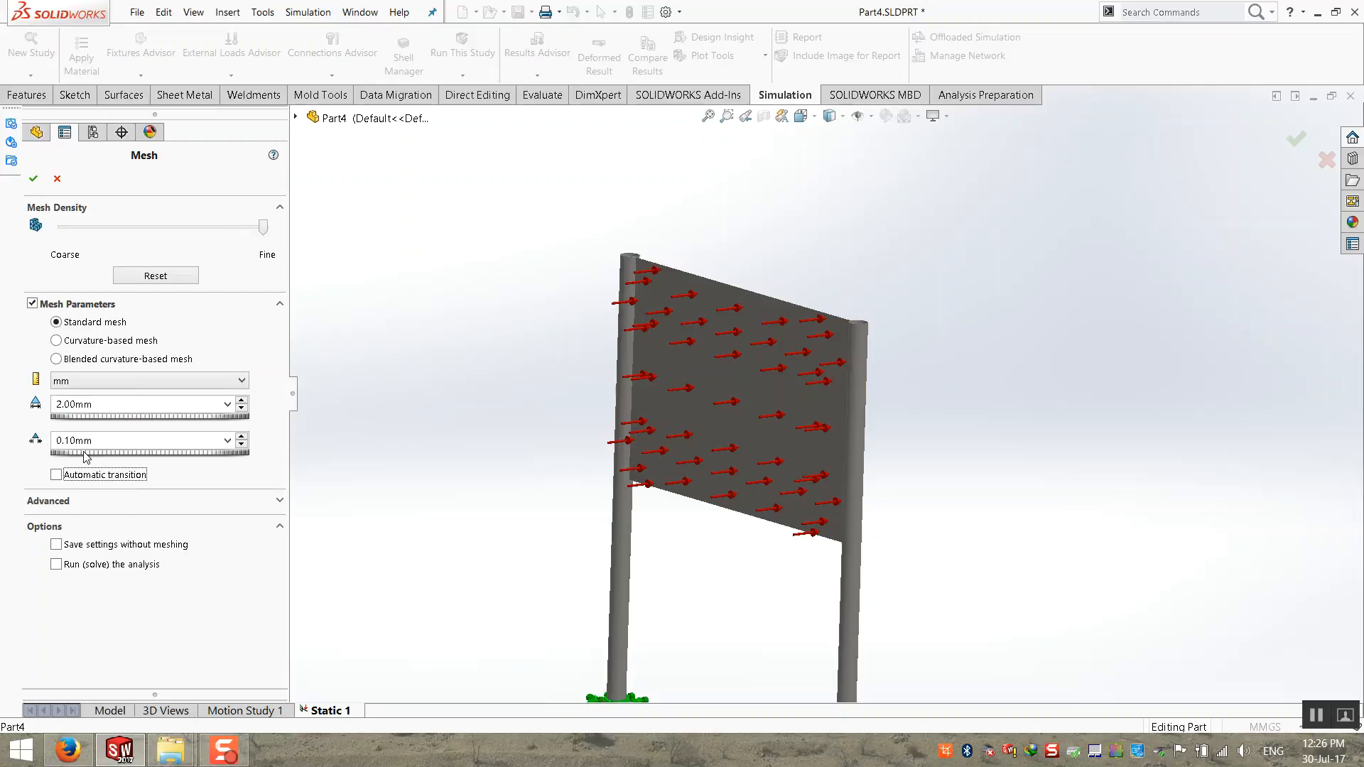
double_click(66, 441)
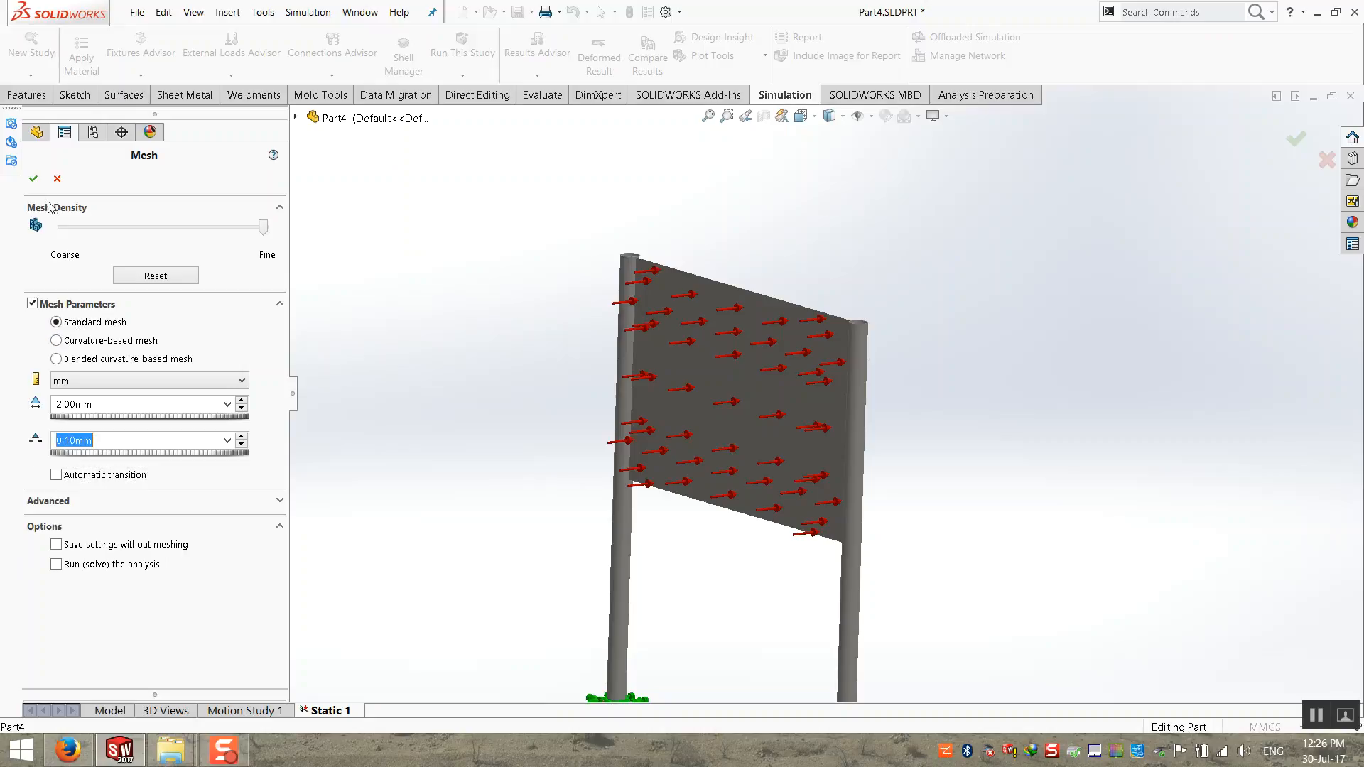
left_click(33, 181)
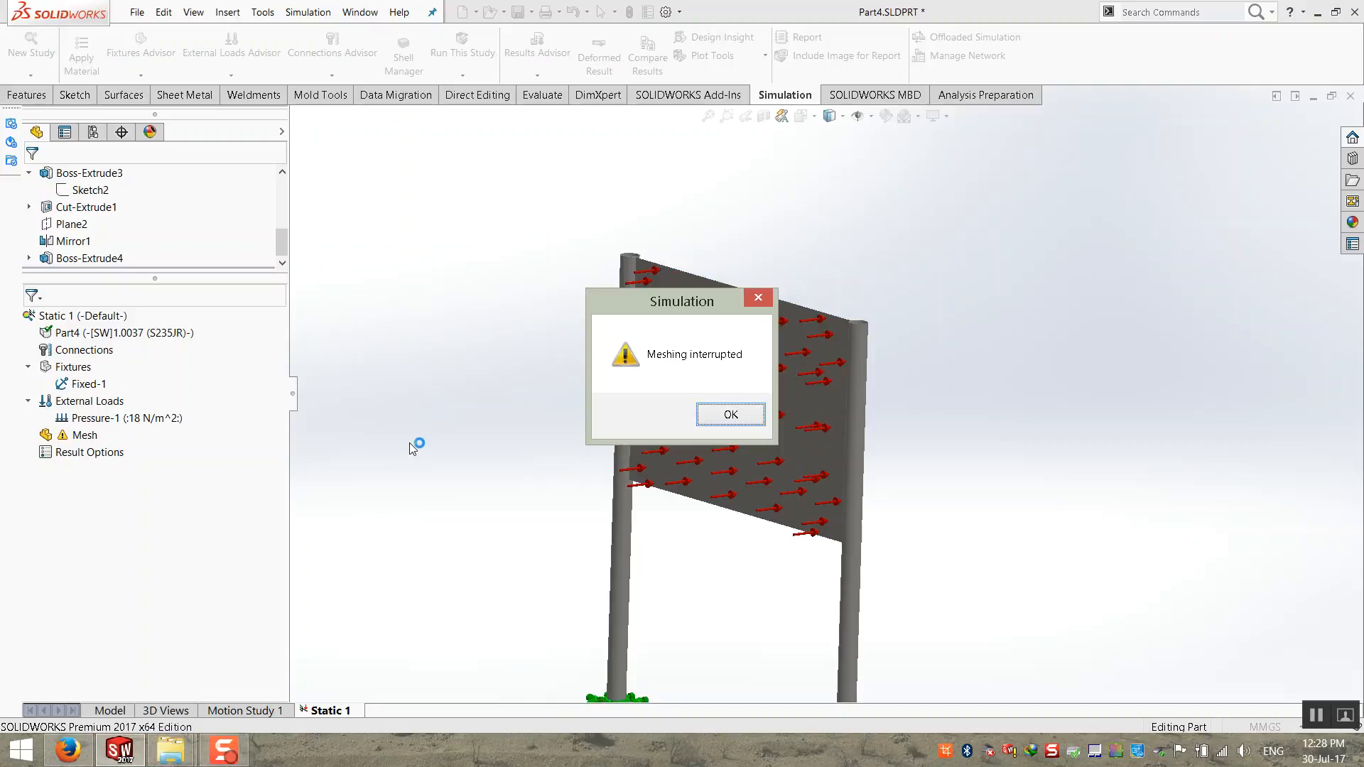
left_click(728, 415)
Step: Set up a blended curvature-based mesh, applying the minimum element size calculated from the geometry's minimum radius of curvature
right_click(84, 435)
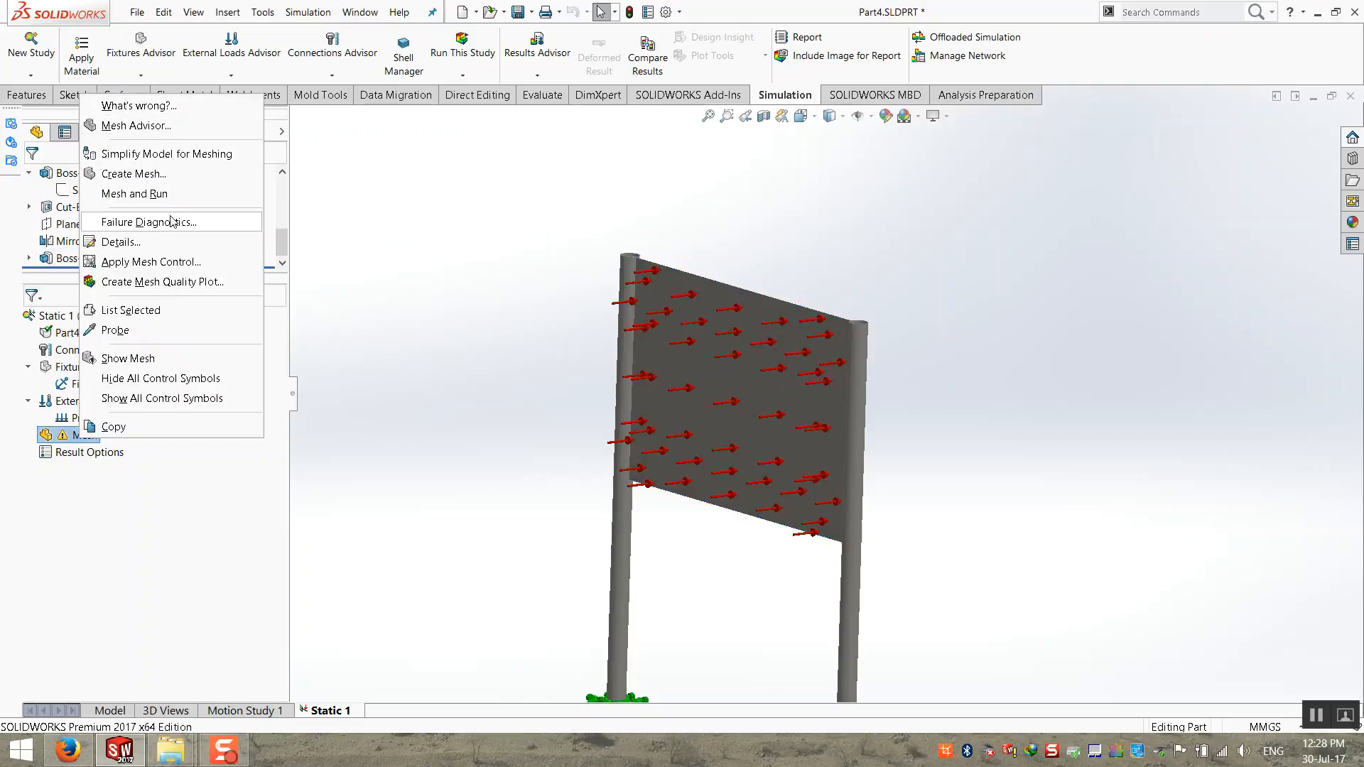
left_click(206, 175)
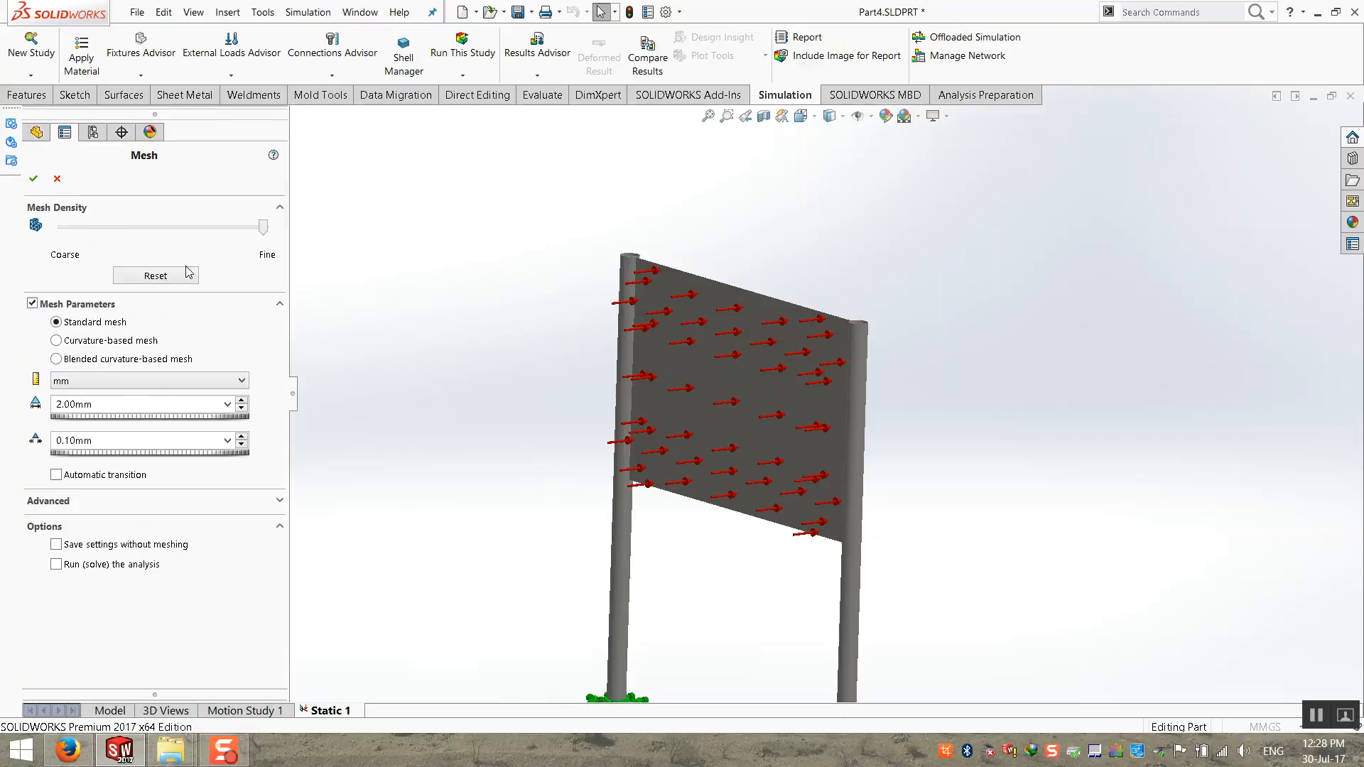
left_click(81, 341)
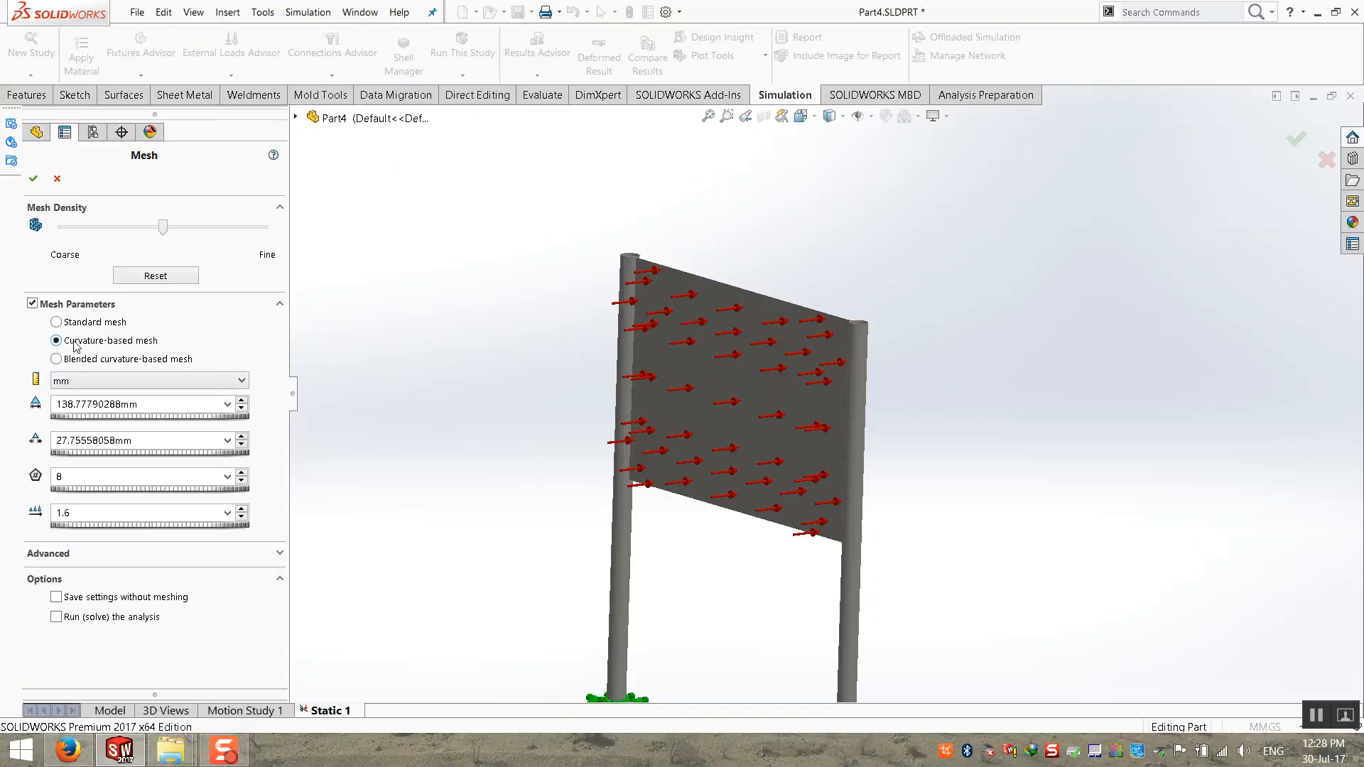
left_click(81, 361)
left_click(273, 453)
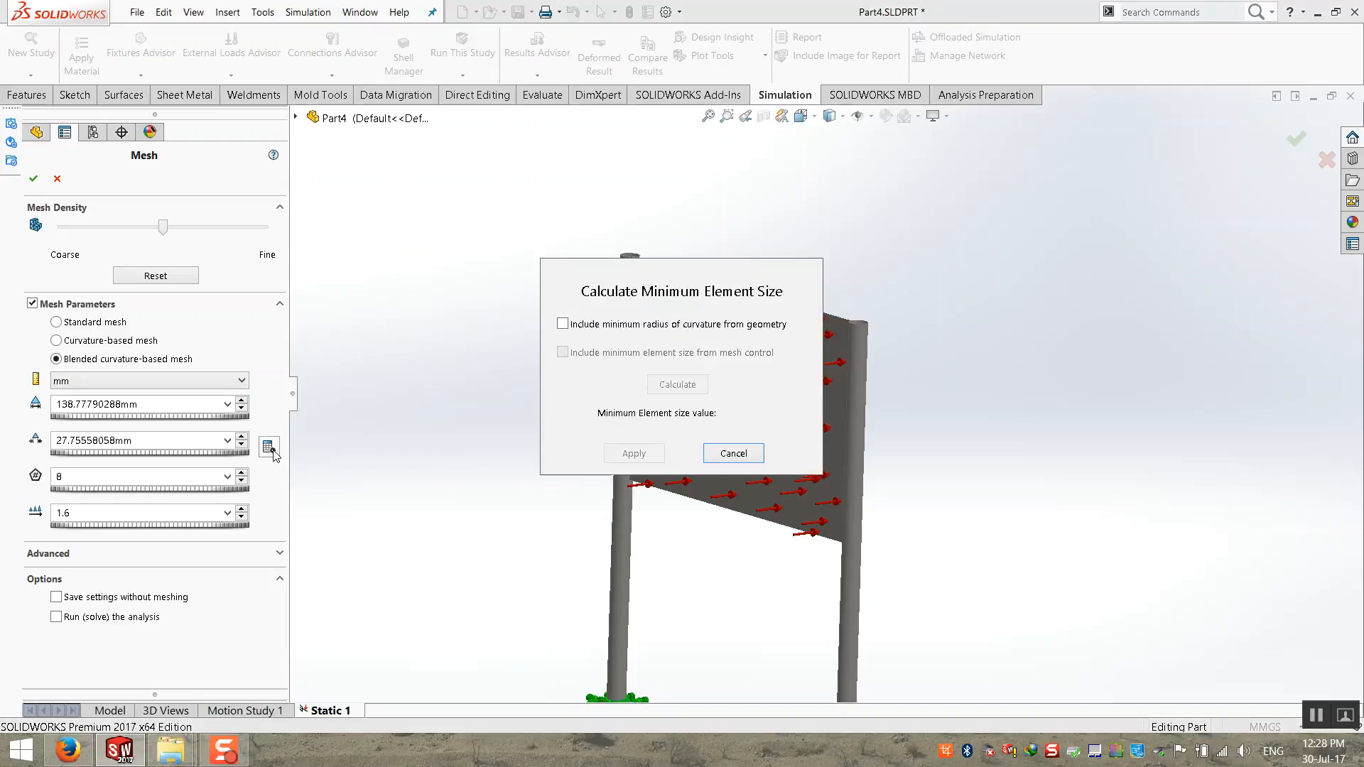
left_click(563, 324)
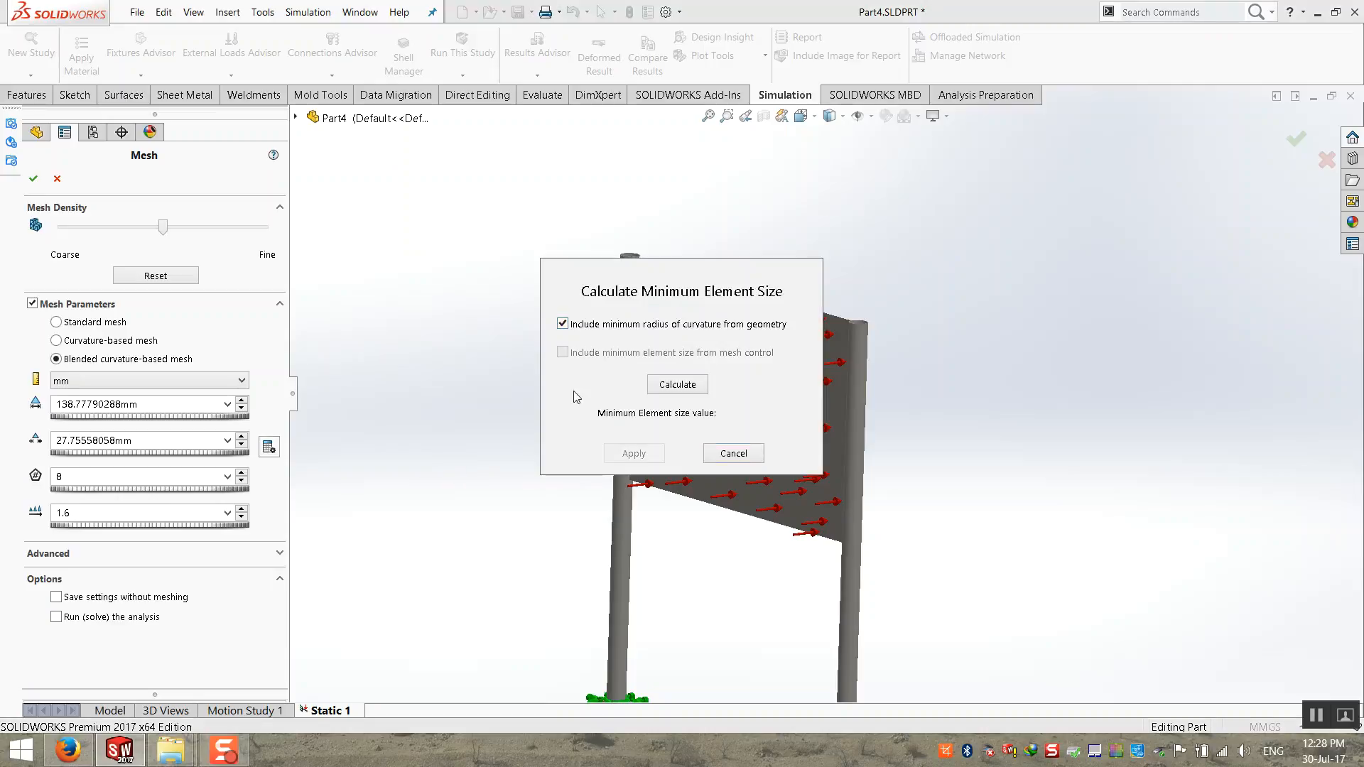
left_click(672, 387)
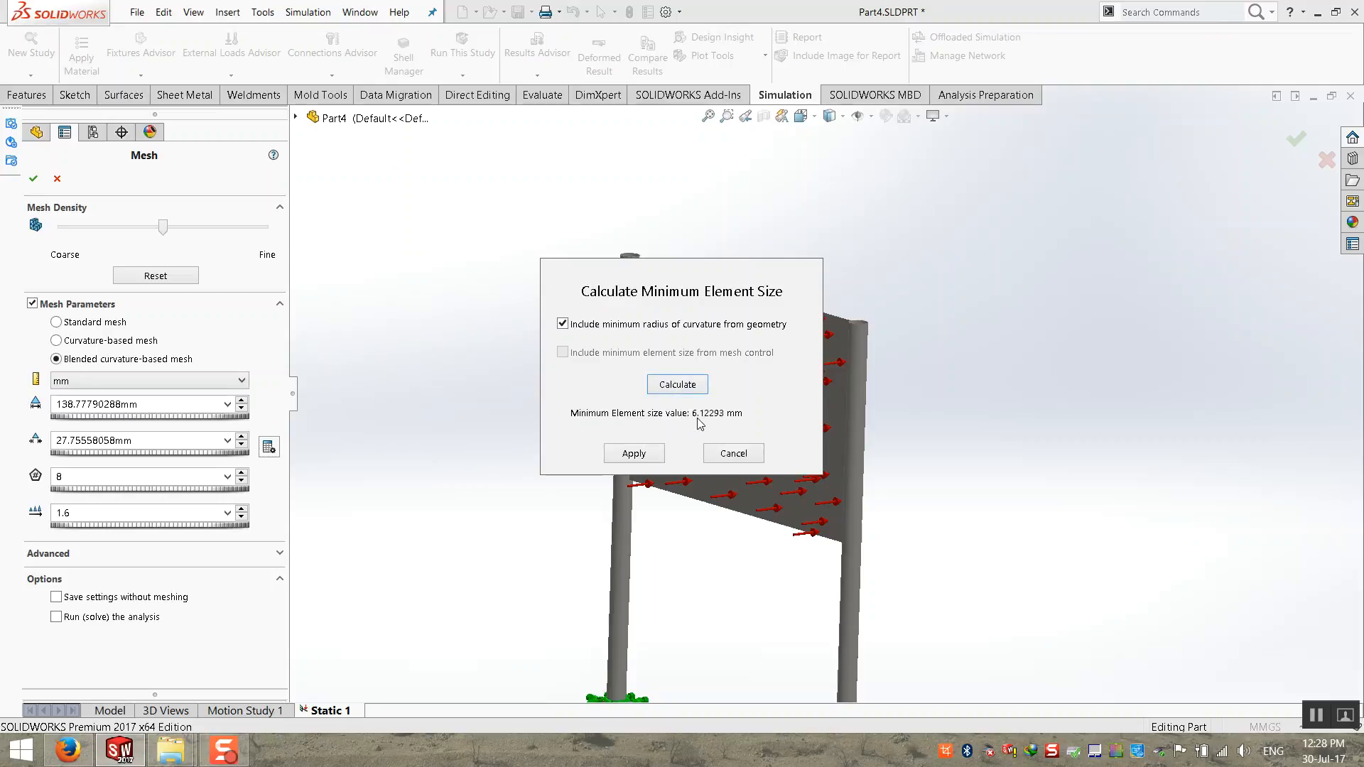
left_click(655, 455)
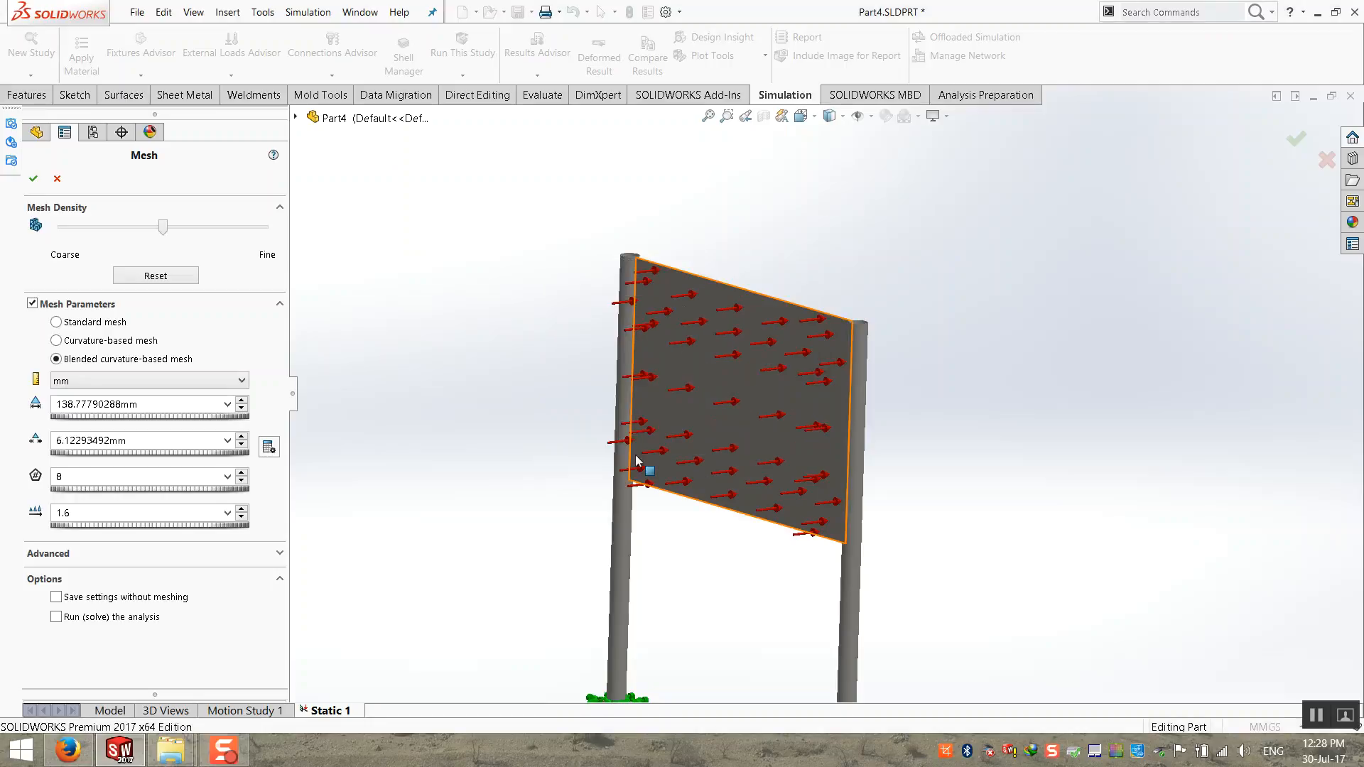
Step: Generate the blended curvature-based mesh, decline the aspect ratio quality plot, and view the meshed signboard
left_click(34, 179)
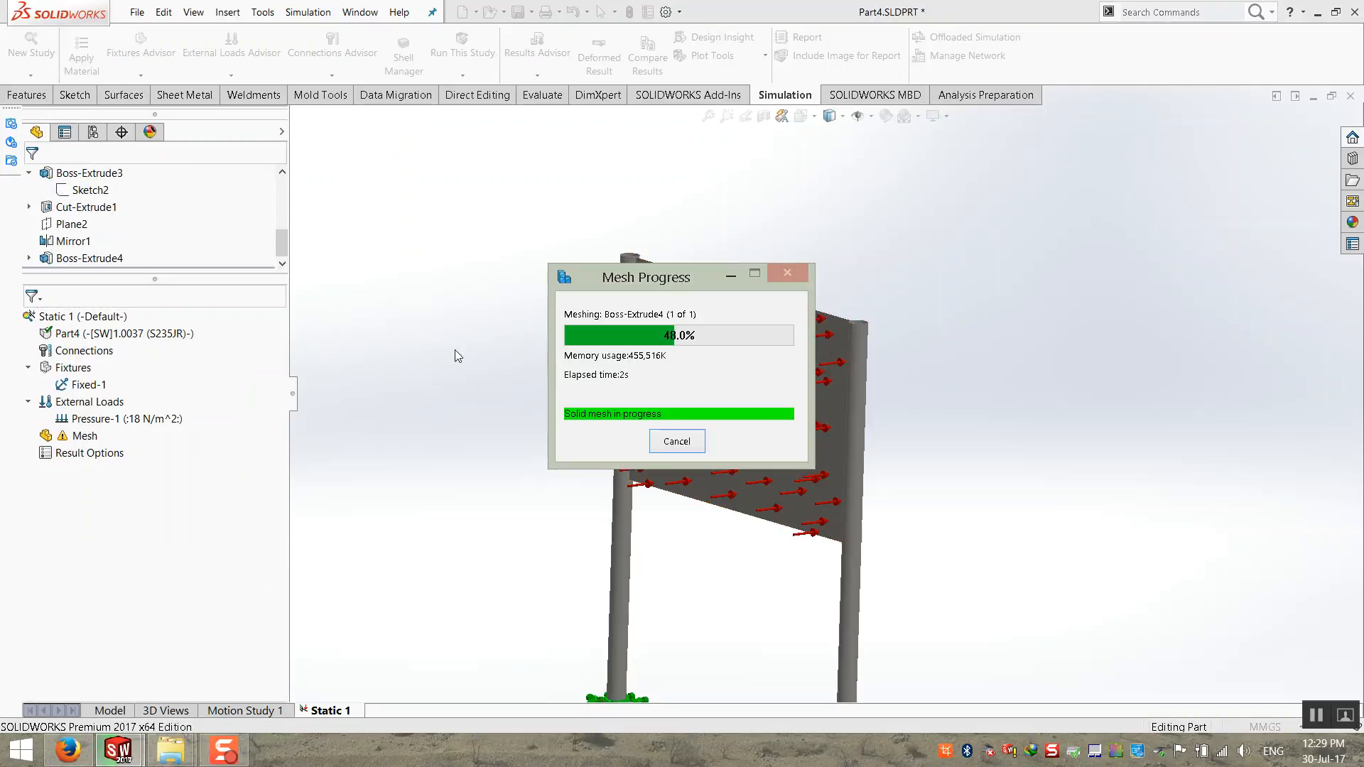
left_click_drag(630, 282, 404, 130)
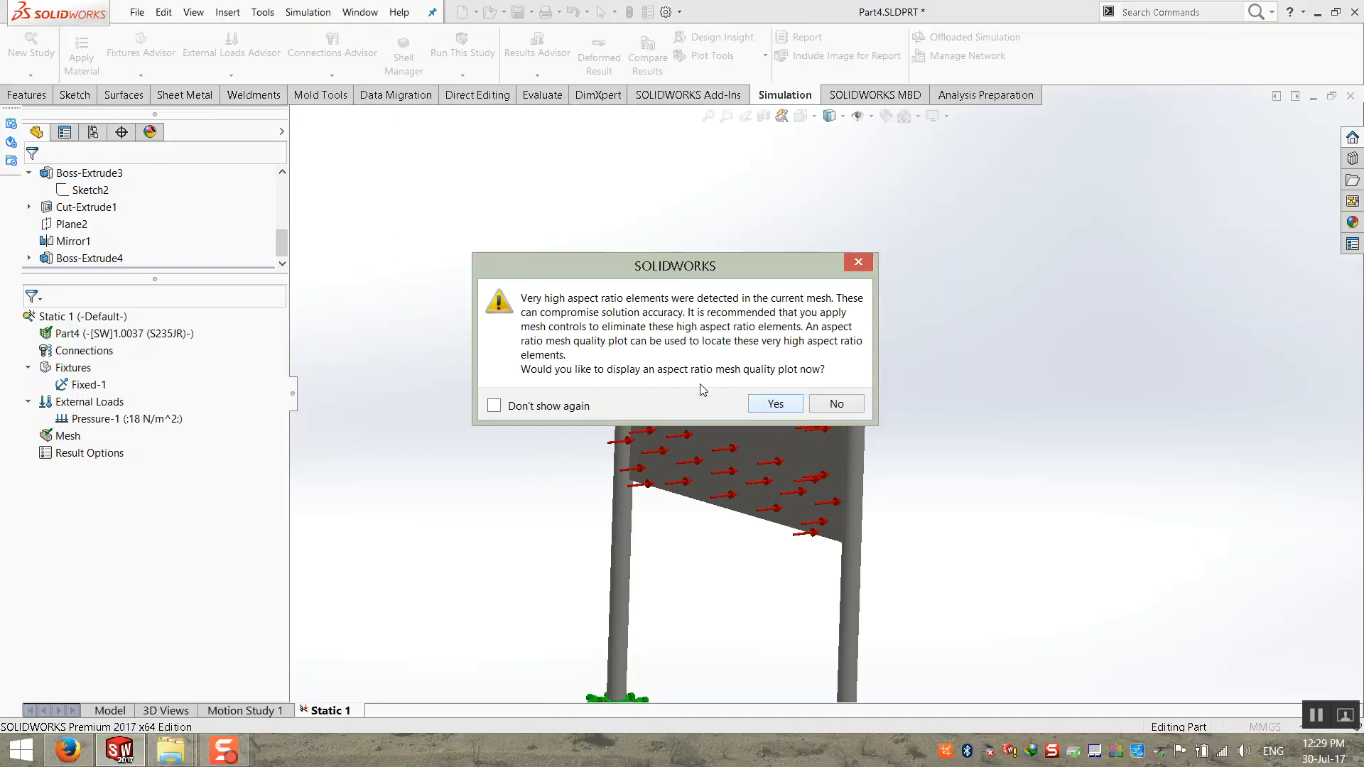
left_click(835, 404)
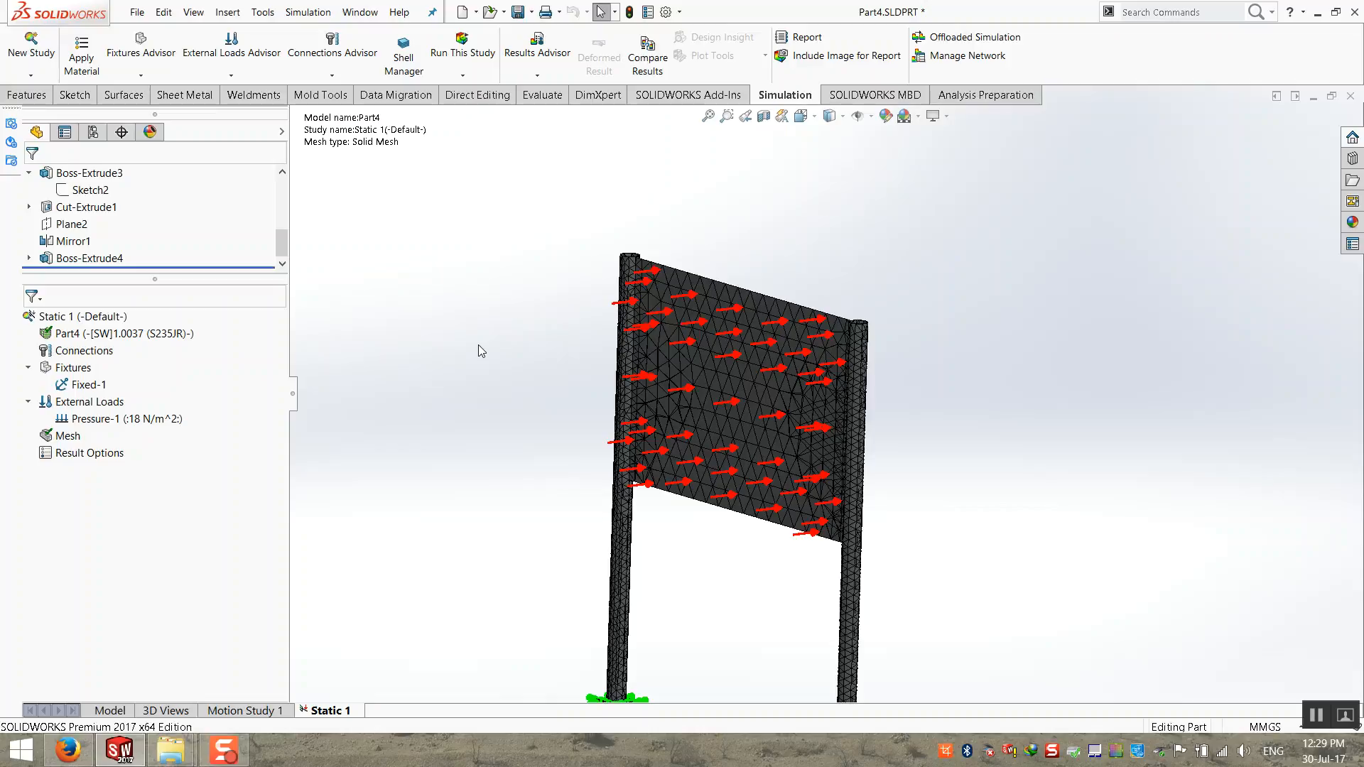
scroll(913, 491, "down", 2)
middle_click_drag(661, 374, 629, 373)
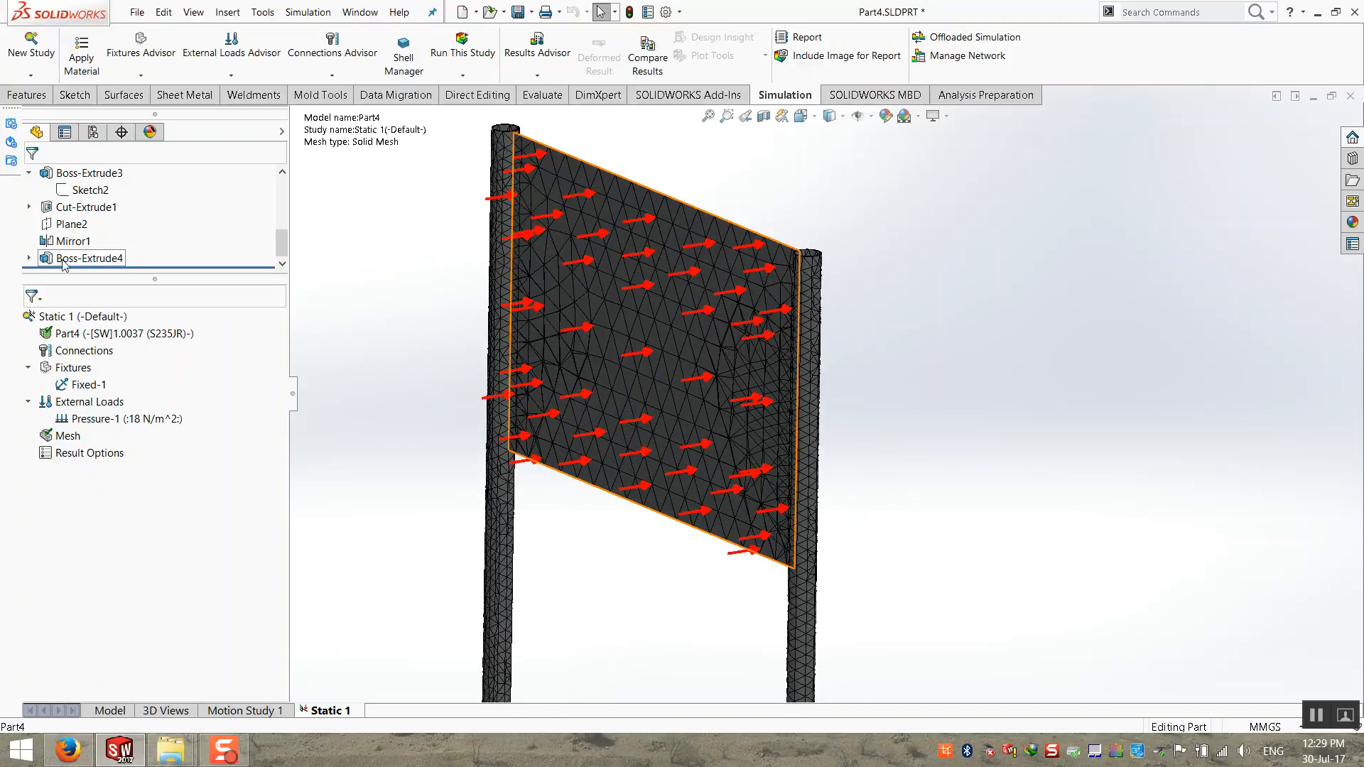
Step: Try twice to run the Static 1 study, dismissing the solver messages each time
right_click(80, 317)
left_click(106, 328)
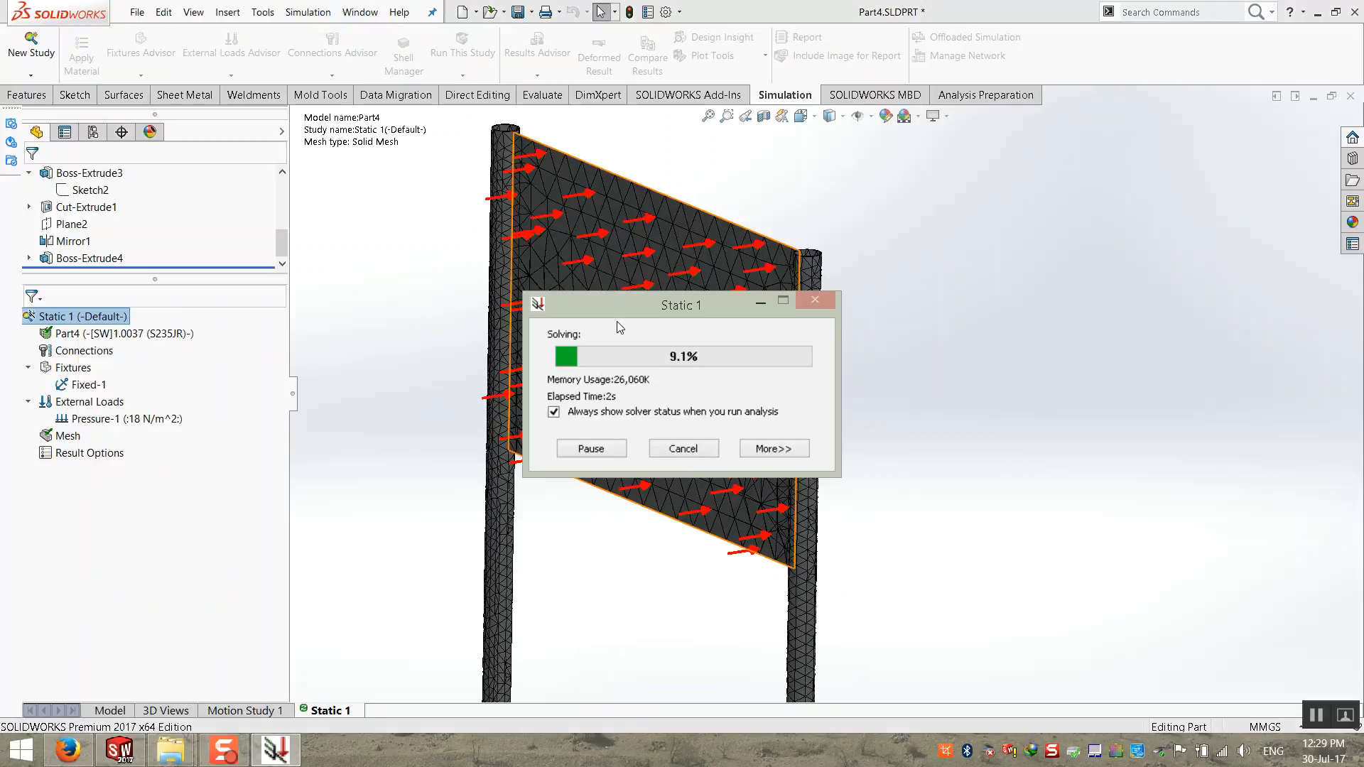
left_click(817, 435)
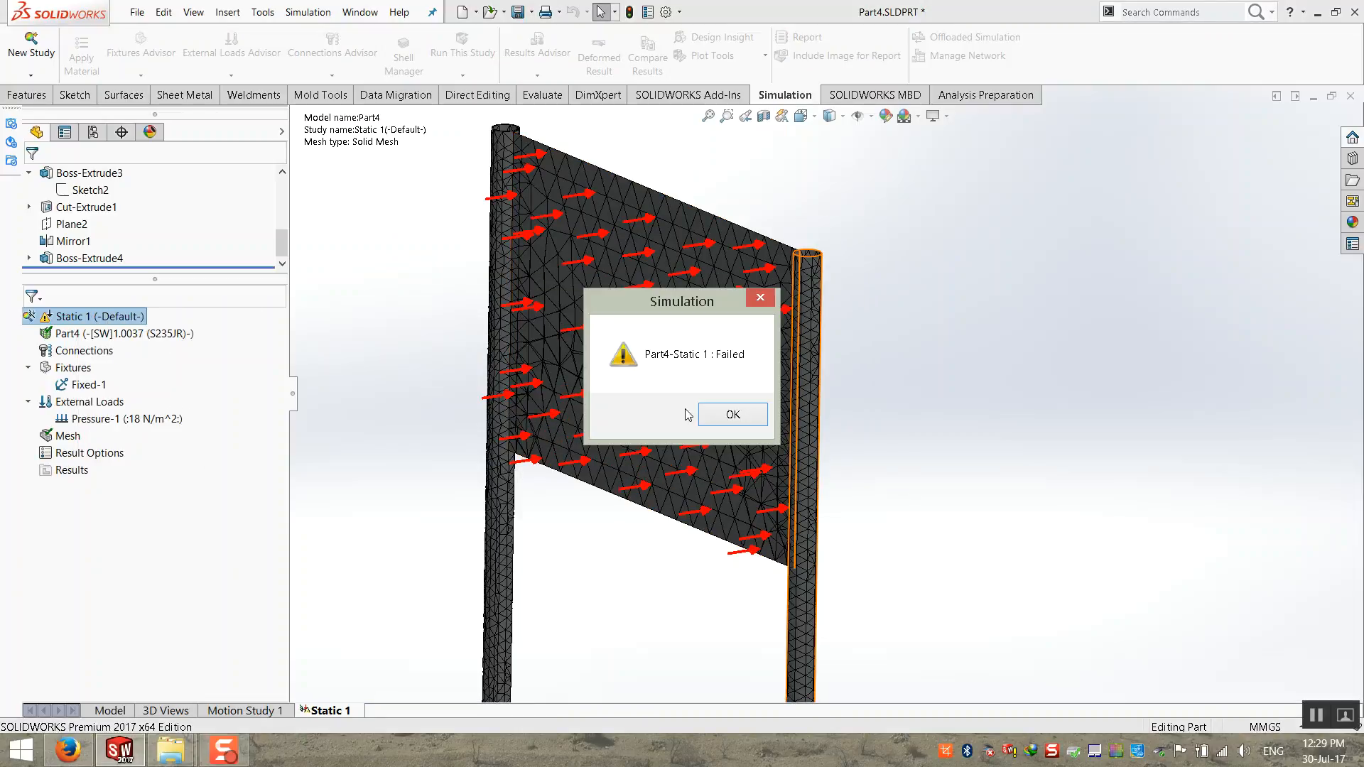
left_click(732, 416)
right_click(80, 316)
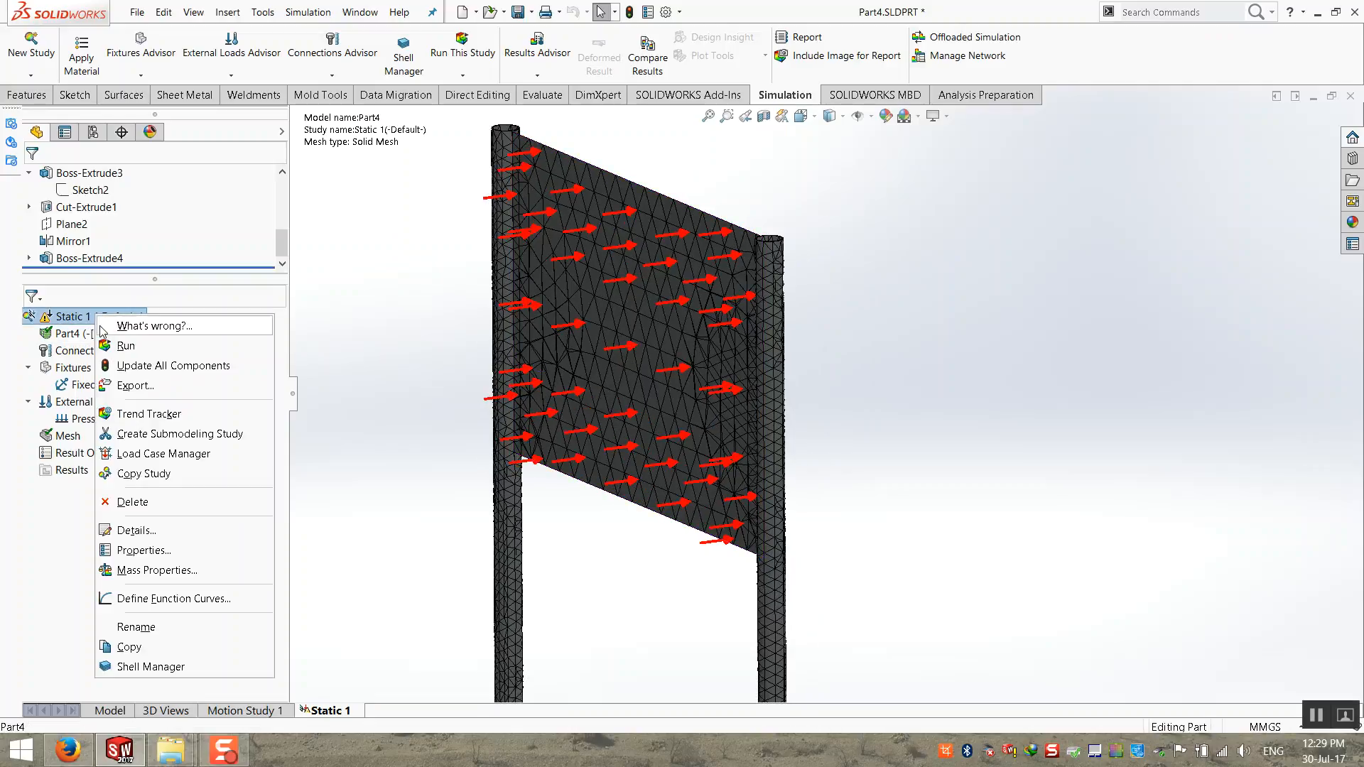
key("Escape")
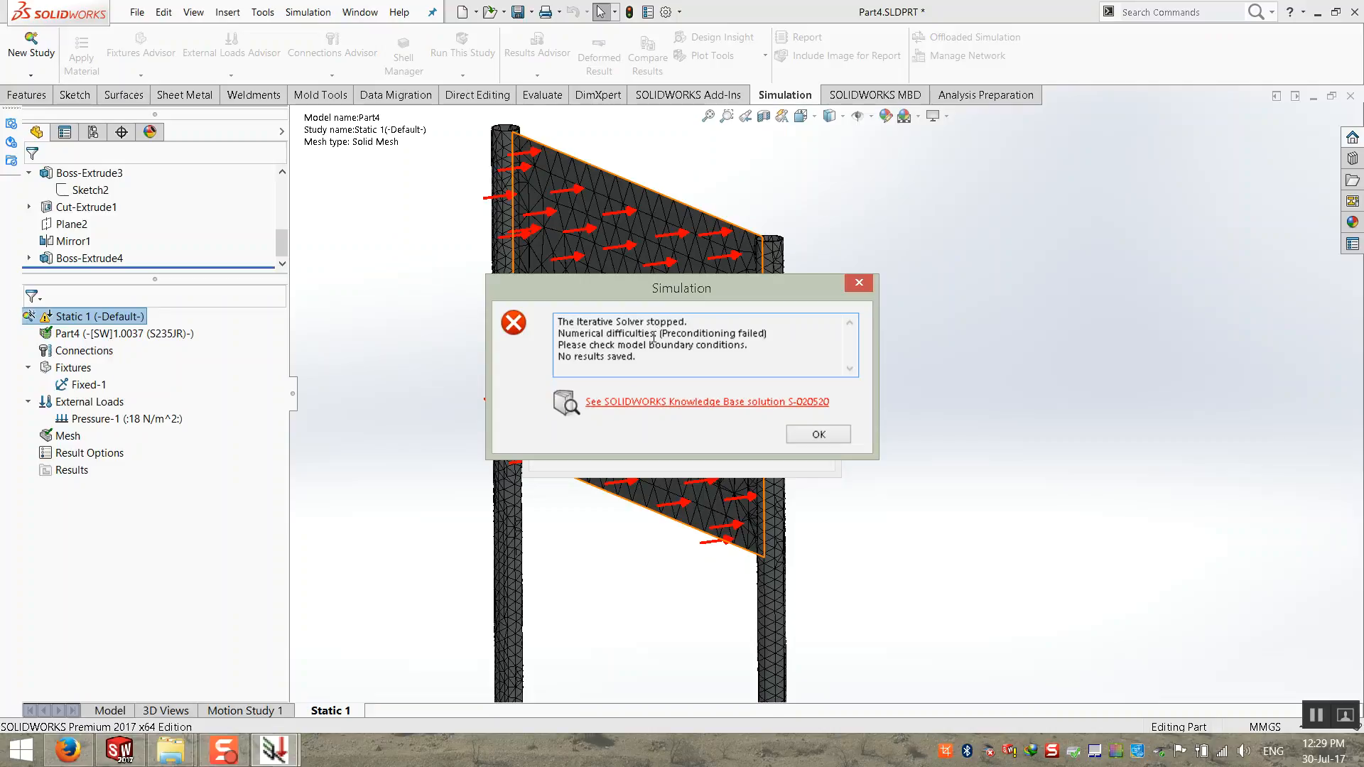
left_click(819, 434)
left_click(736, 415)
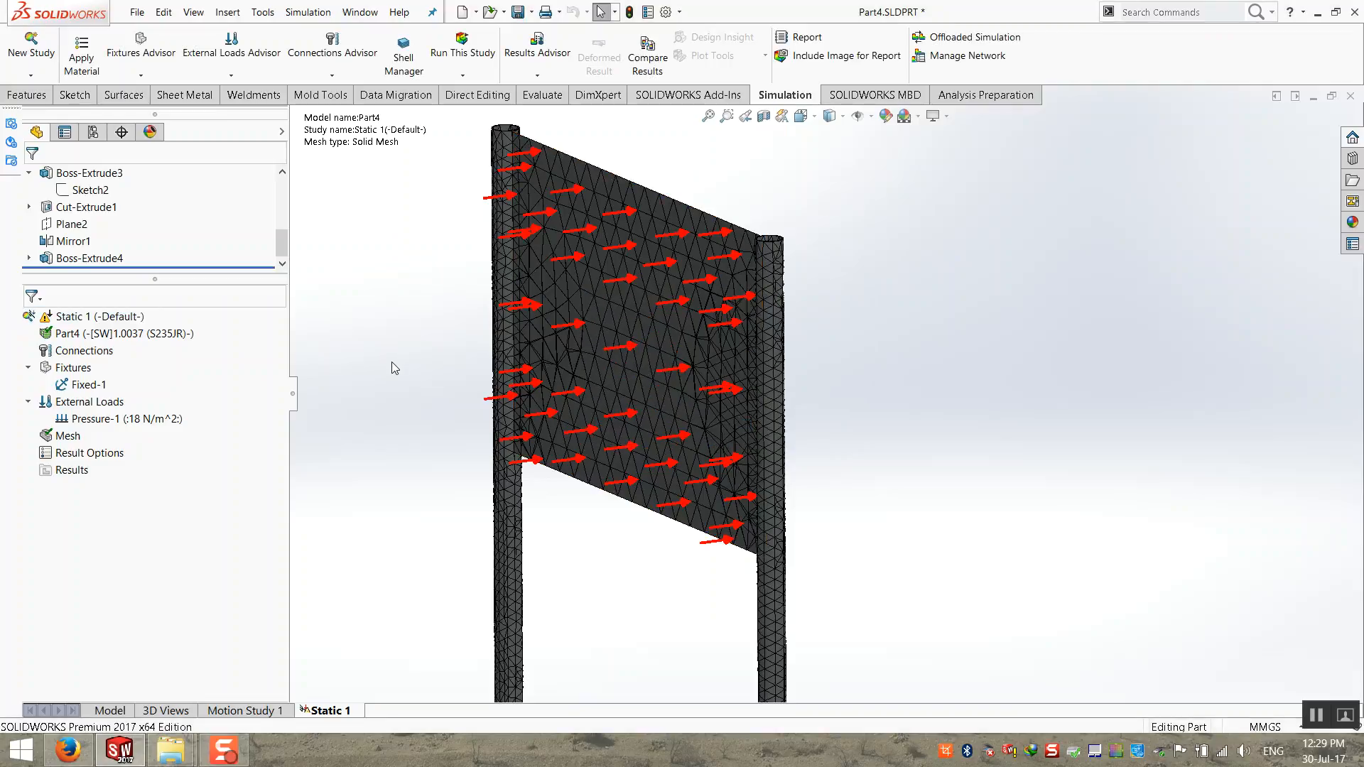
Step: Return to the model and display the signboard shaded with edges
left_click(107, 711)
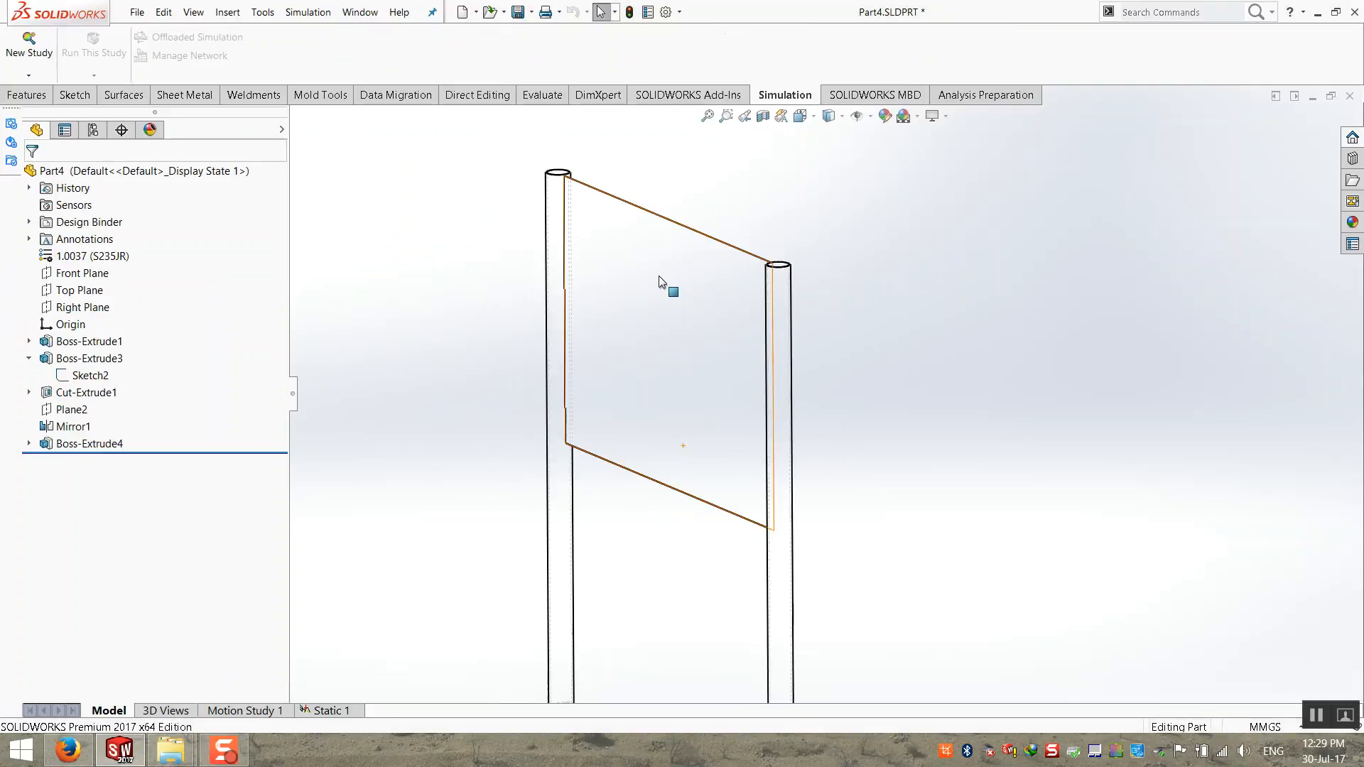
left_click(64, 427)
mouse_move(67, 429)
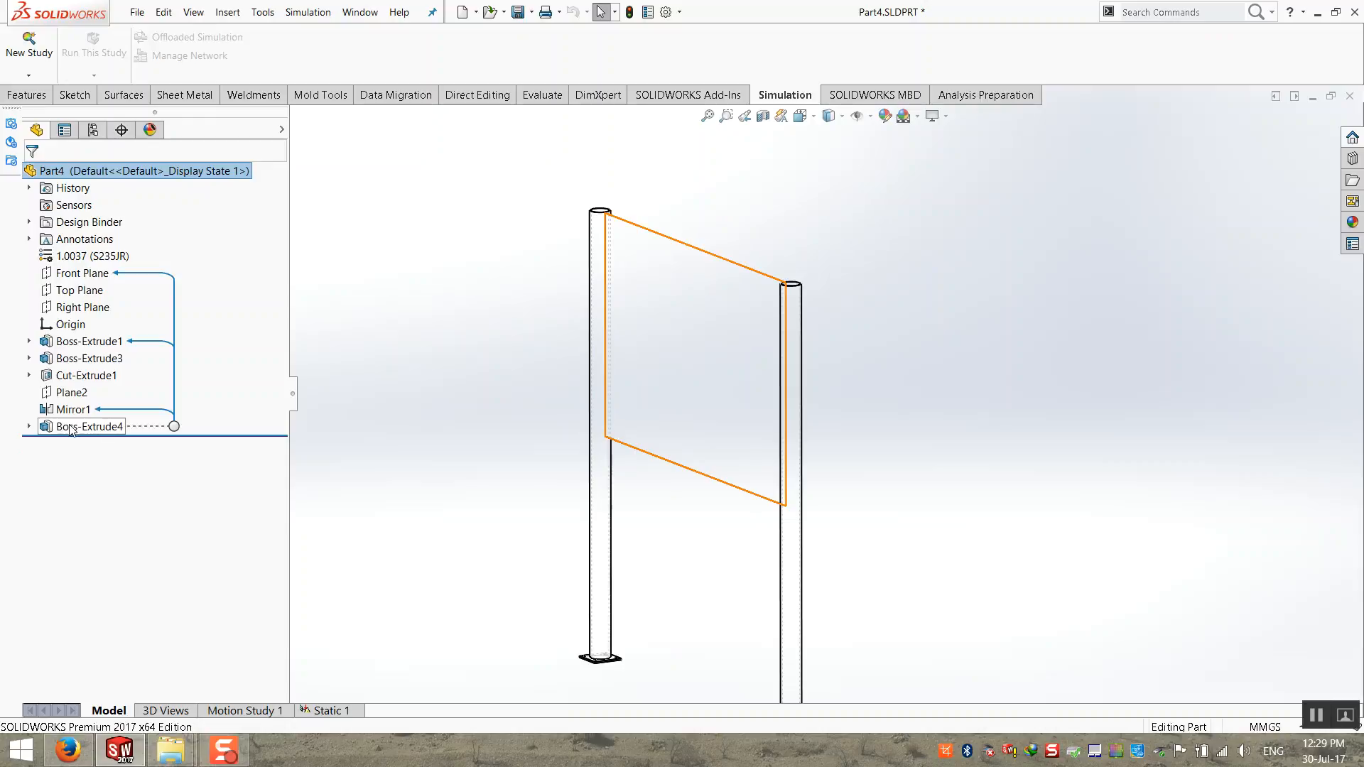
left_click(77, 428)
left_click(438, 358)
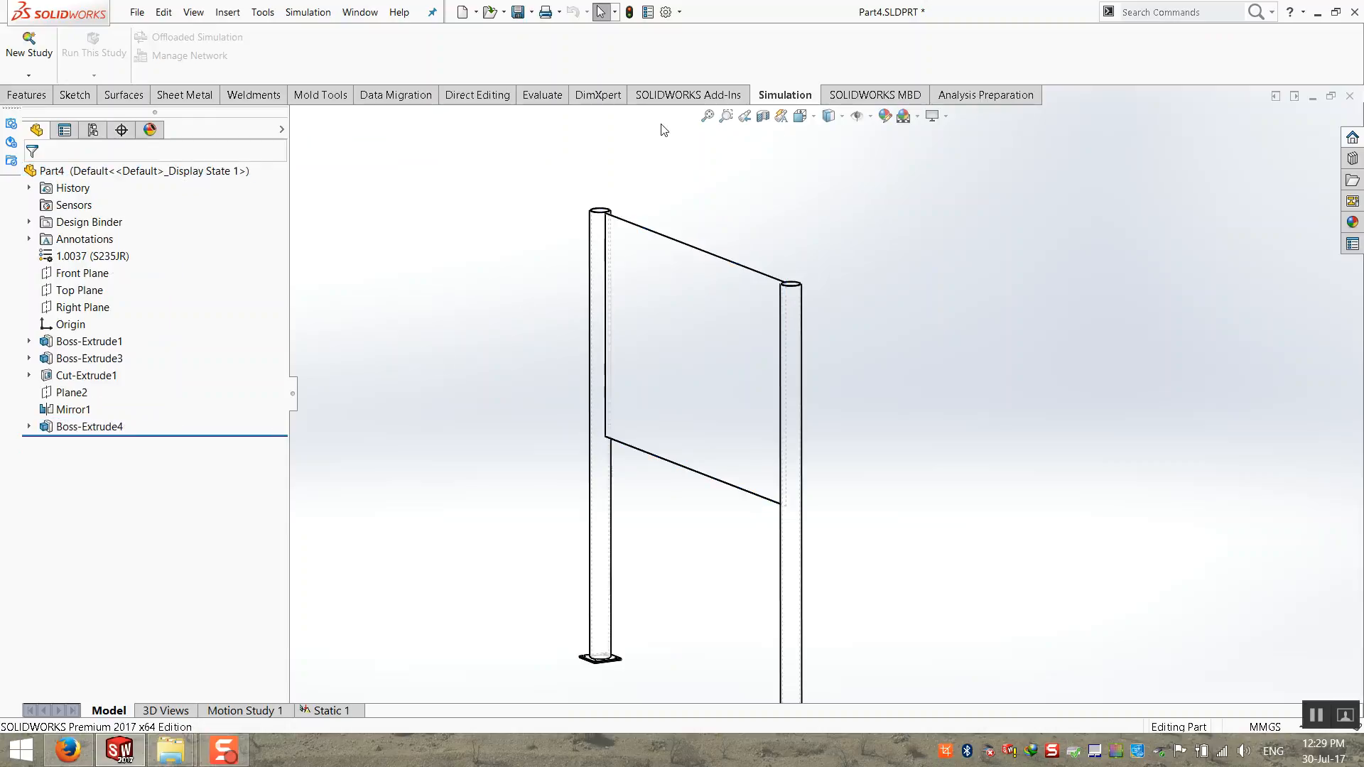
left_click(844, 118)
left_click(830, 213)
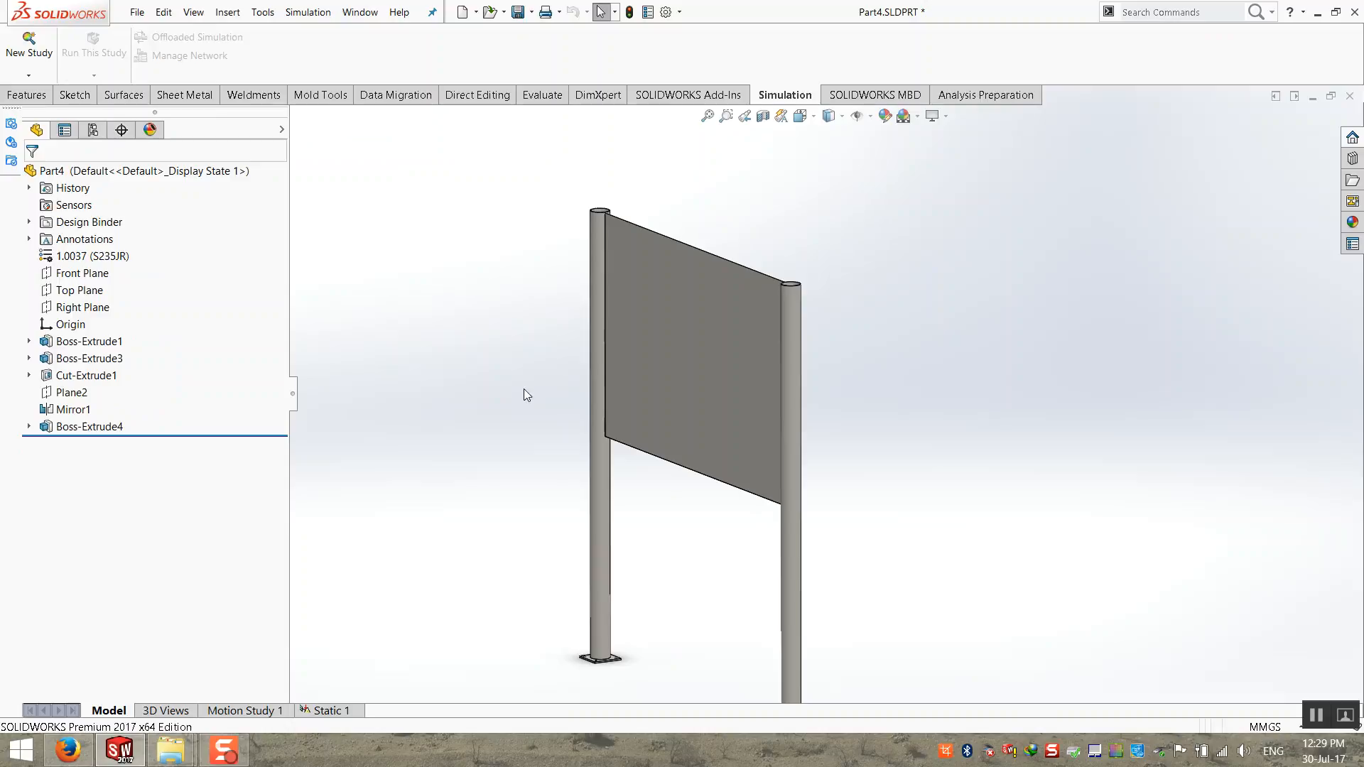
Step: Examine the joint where the sign panel's upper corner meets the thin-walled tubular post
scroll(523, 390, "down", 2)
right_click(92, 428)
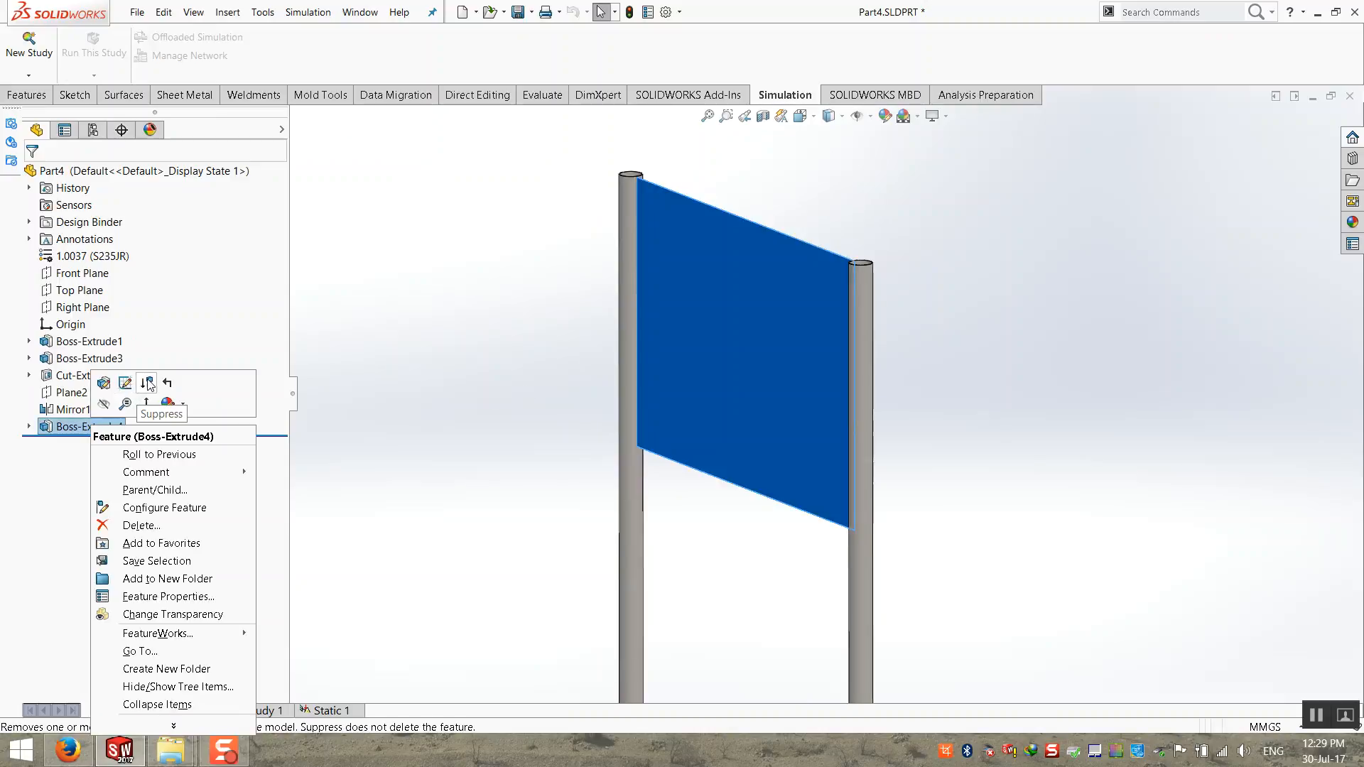
left_click(325, 406)
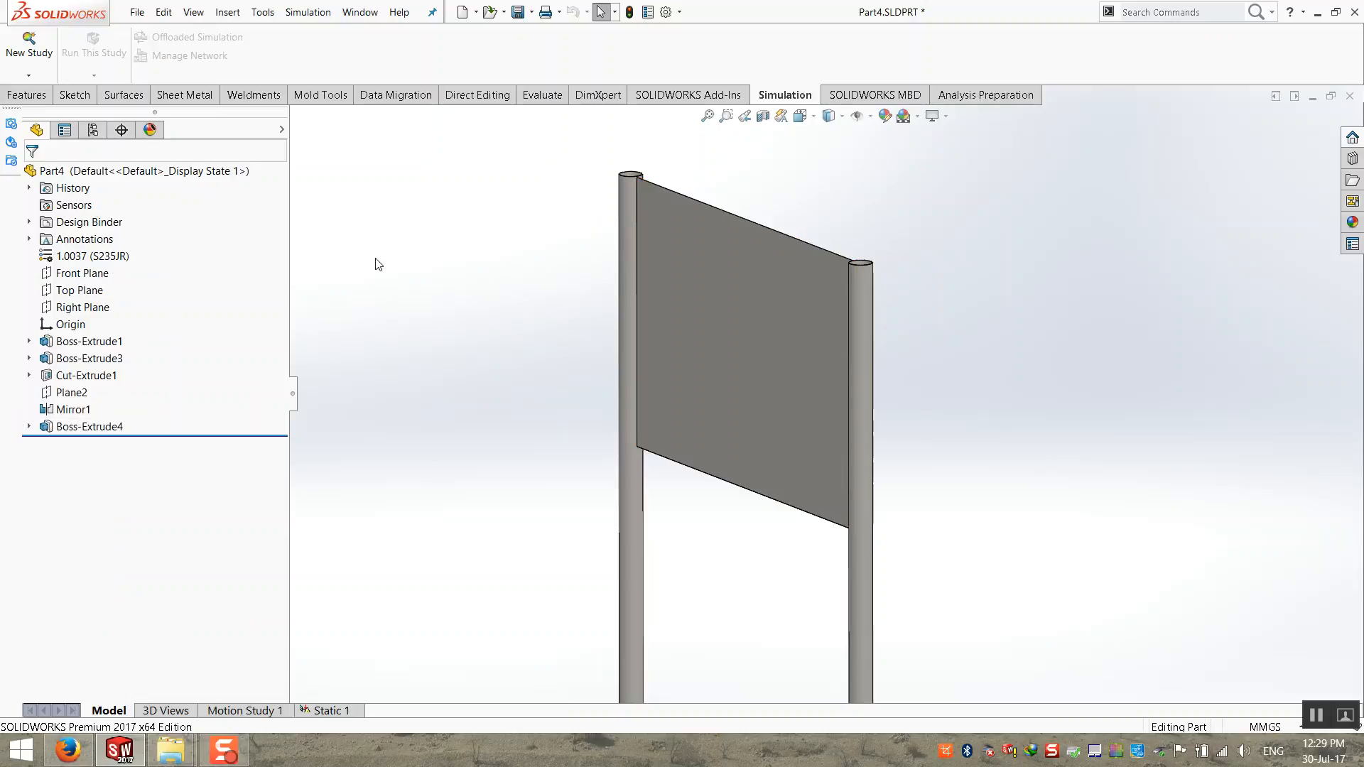
scroll(749, 195, "down", 10)
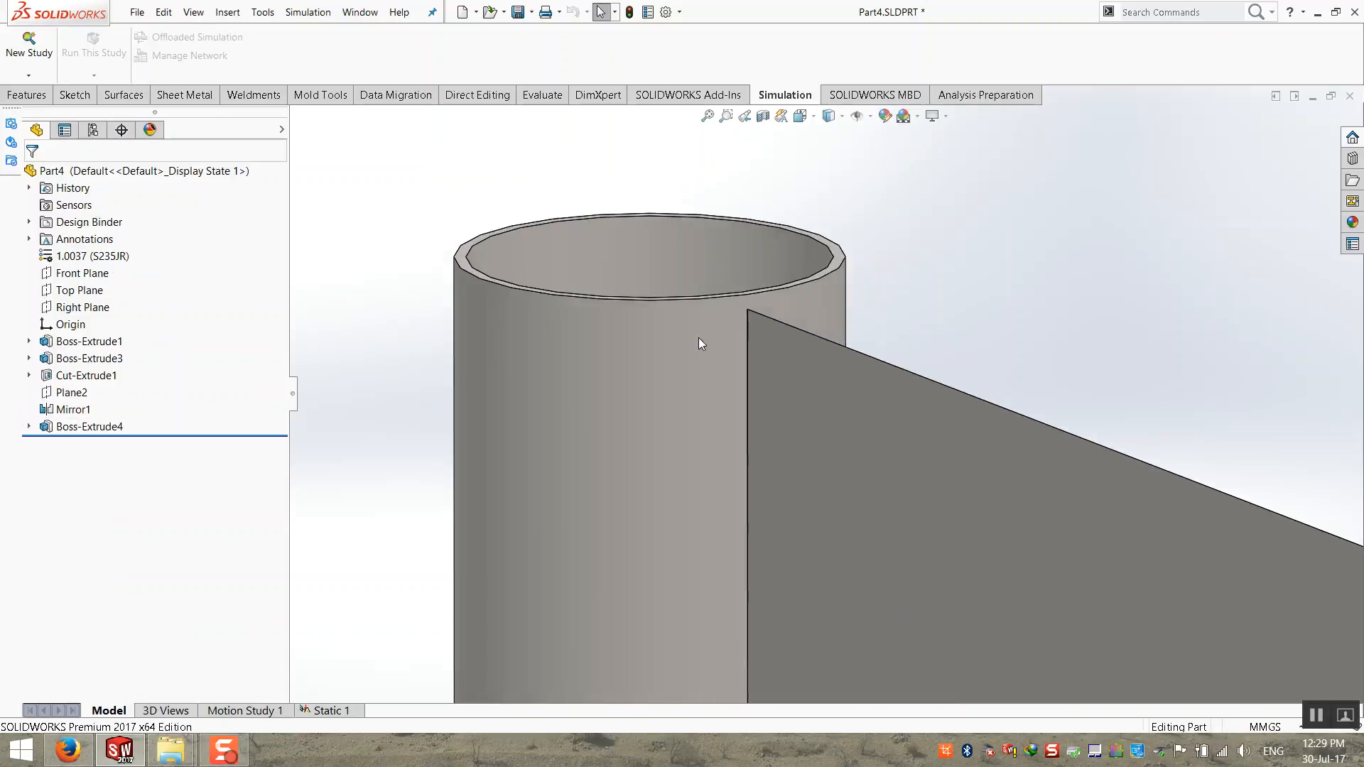
scroll(808, 337, "down", 10)
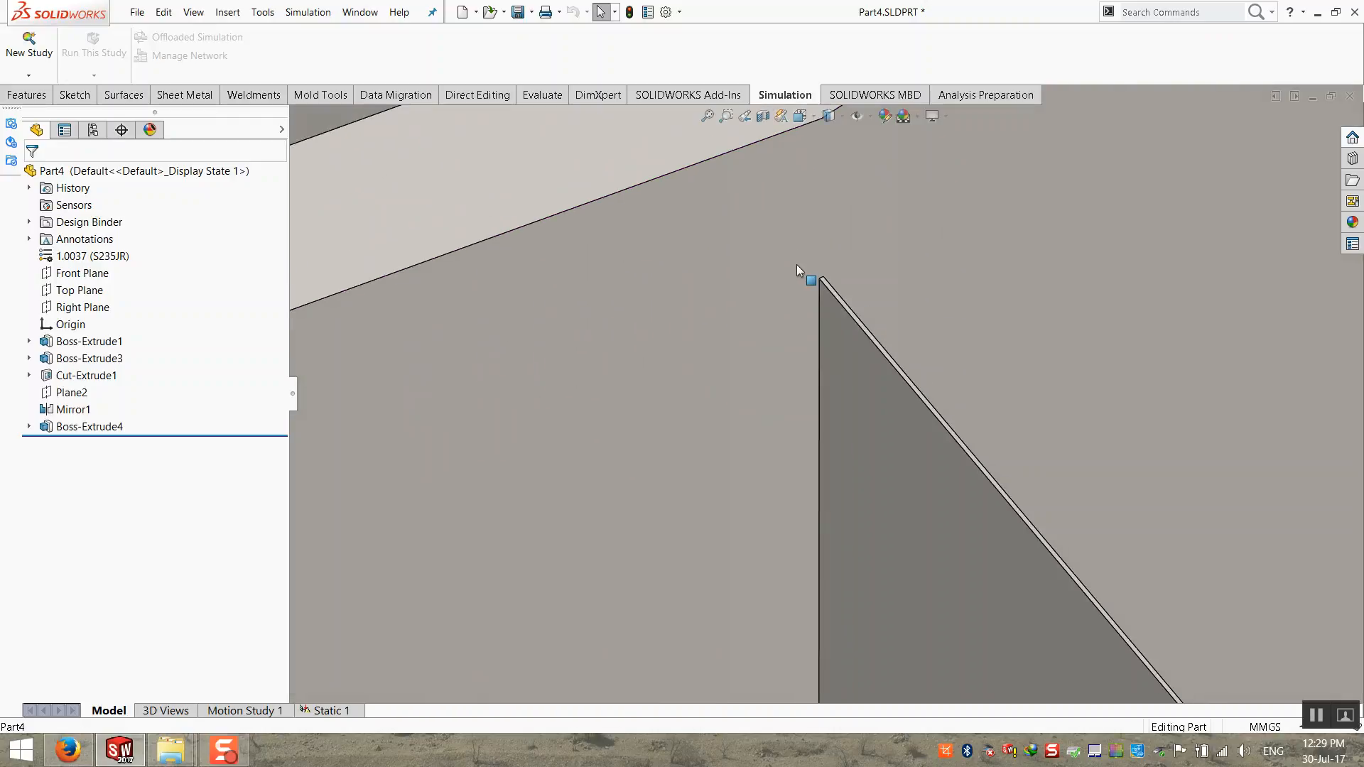
scroll(854, 307, "up", 3)
left_click(844, 323)
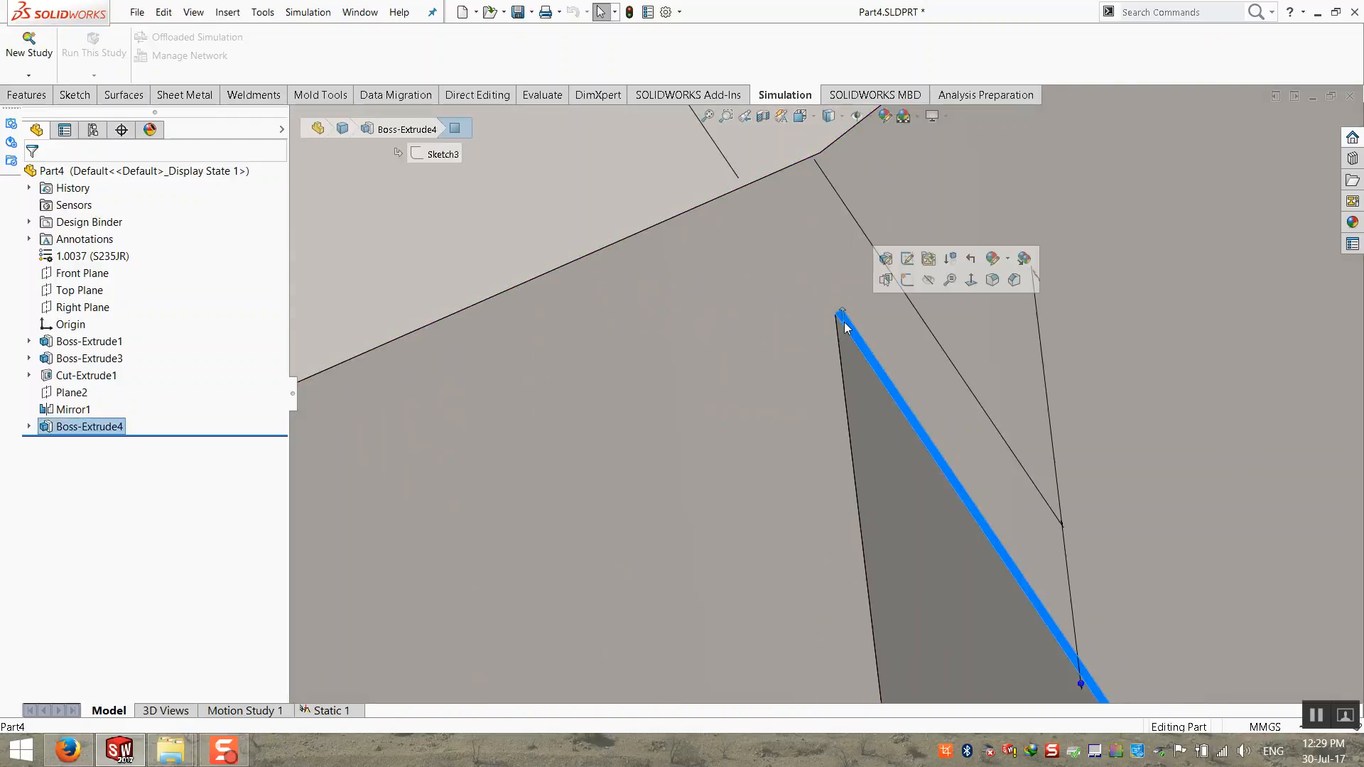
scroll(846, 326, "up", 6)
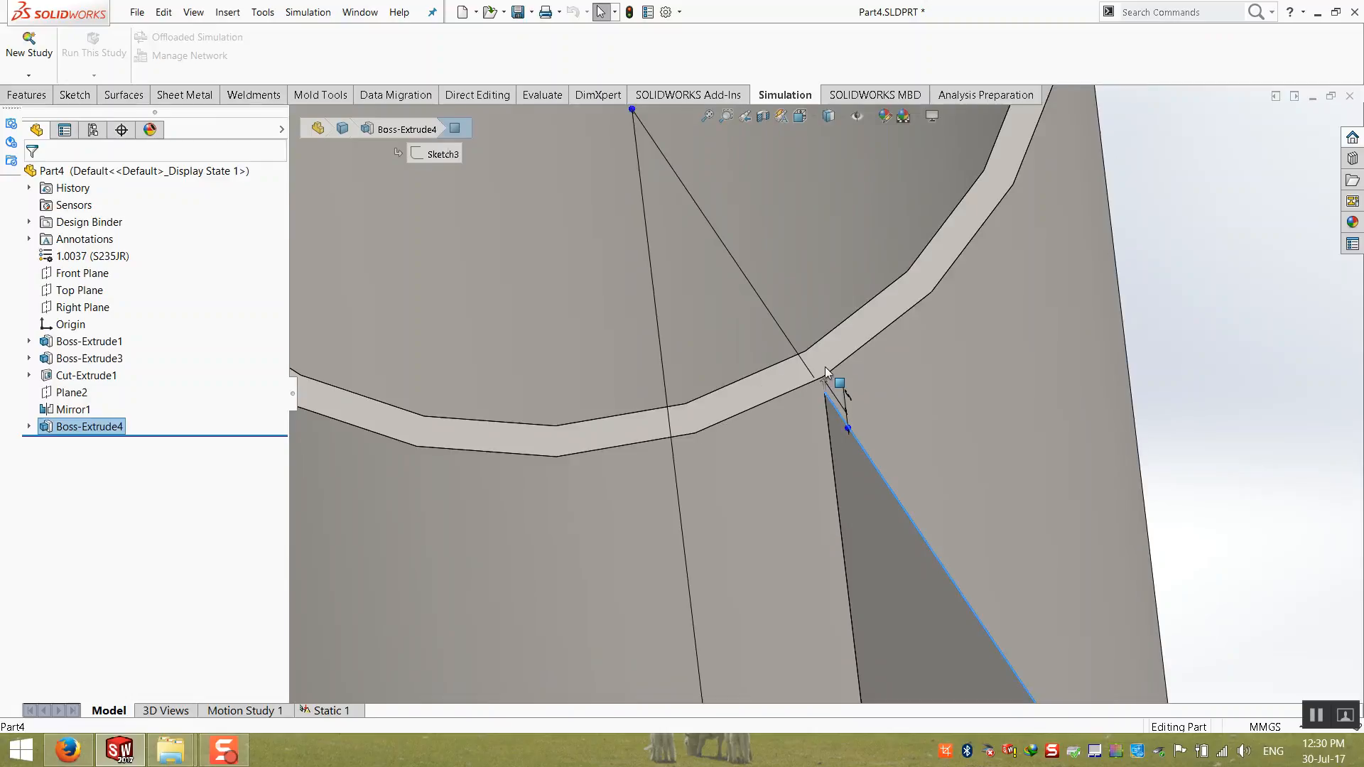
scroll(826, 369, "up", 5)
left_click(786, 358)
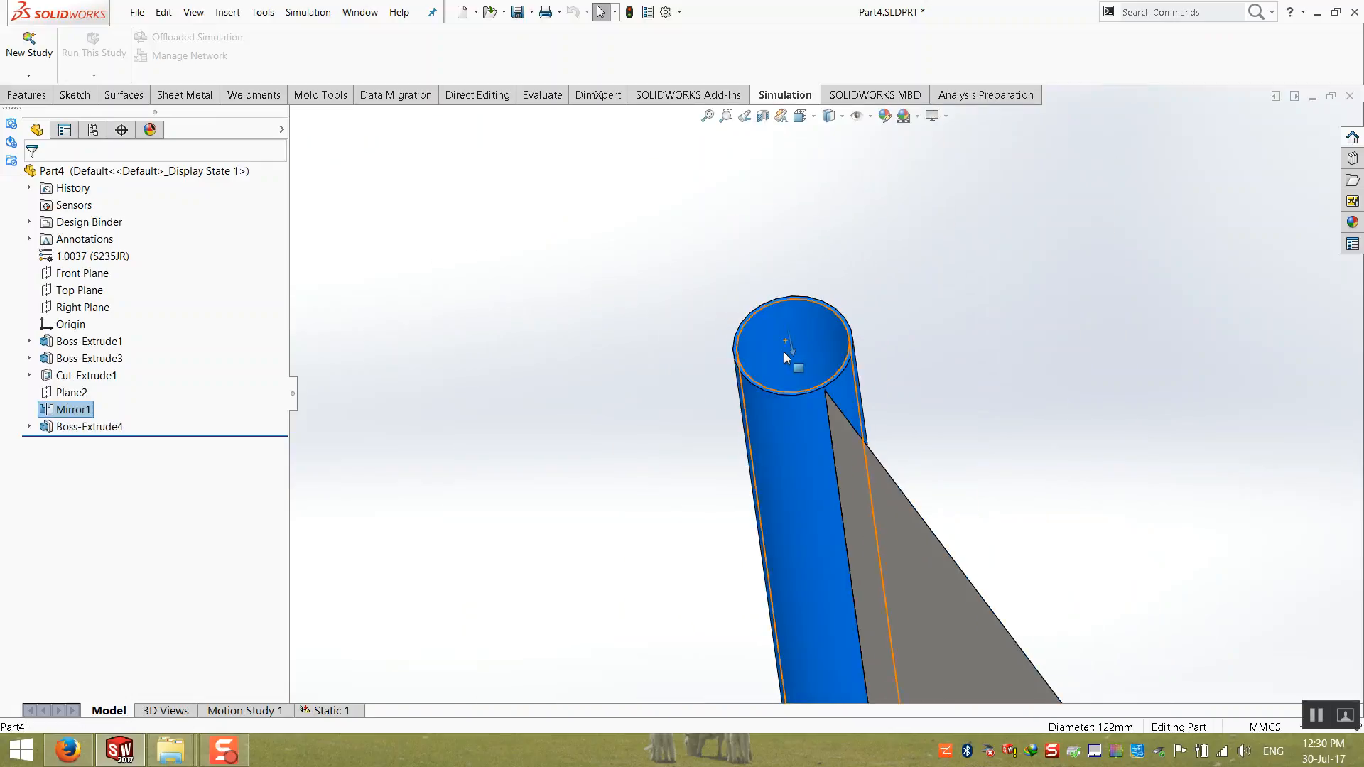
scroll(784, 398, "up", 10)
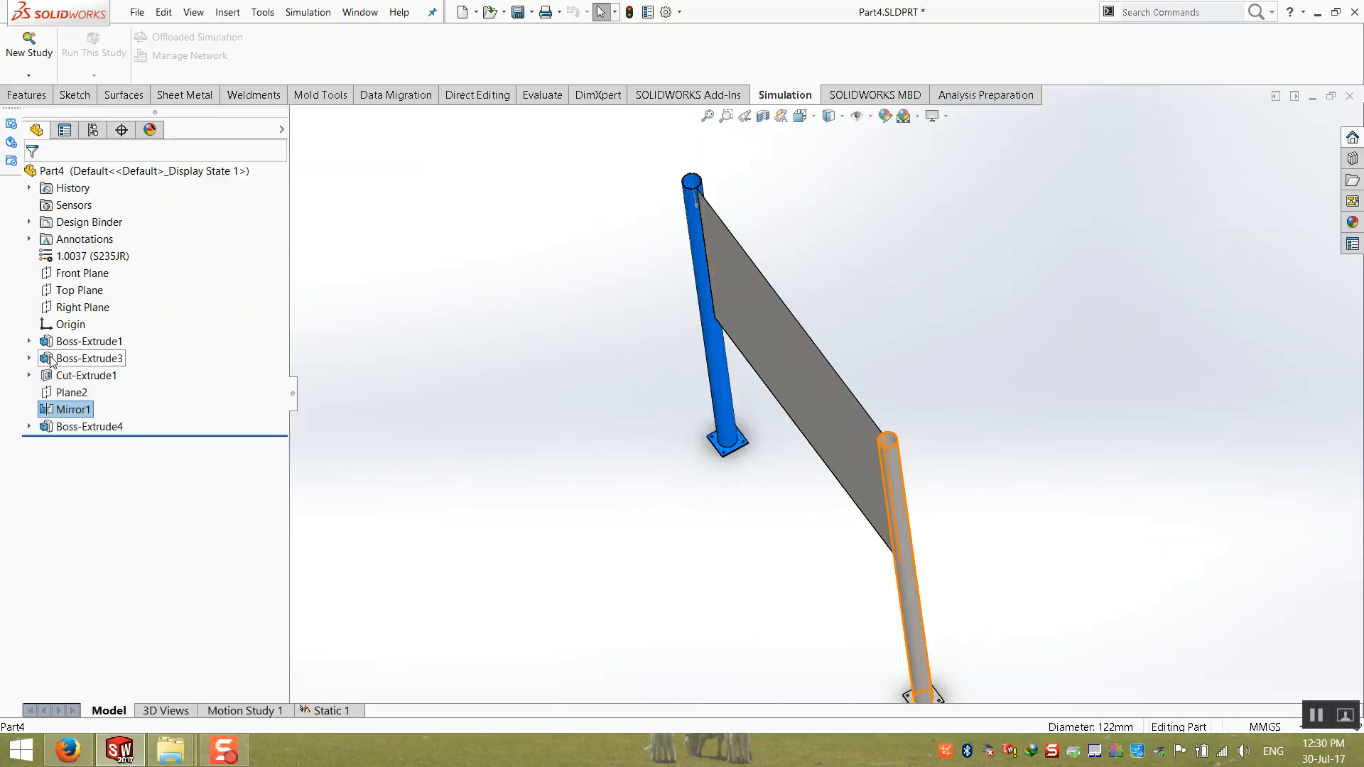
Step: Set the wall thickness of the tubular post in Boss-Extrude3 to 15 mm
left_click(71, 359)
scroll(917, 625, "down", 6)
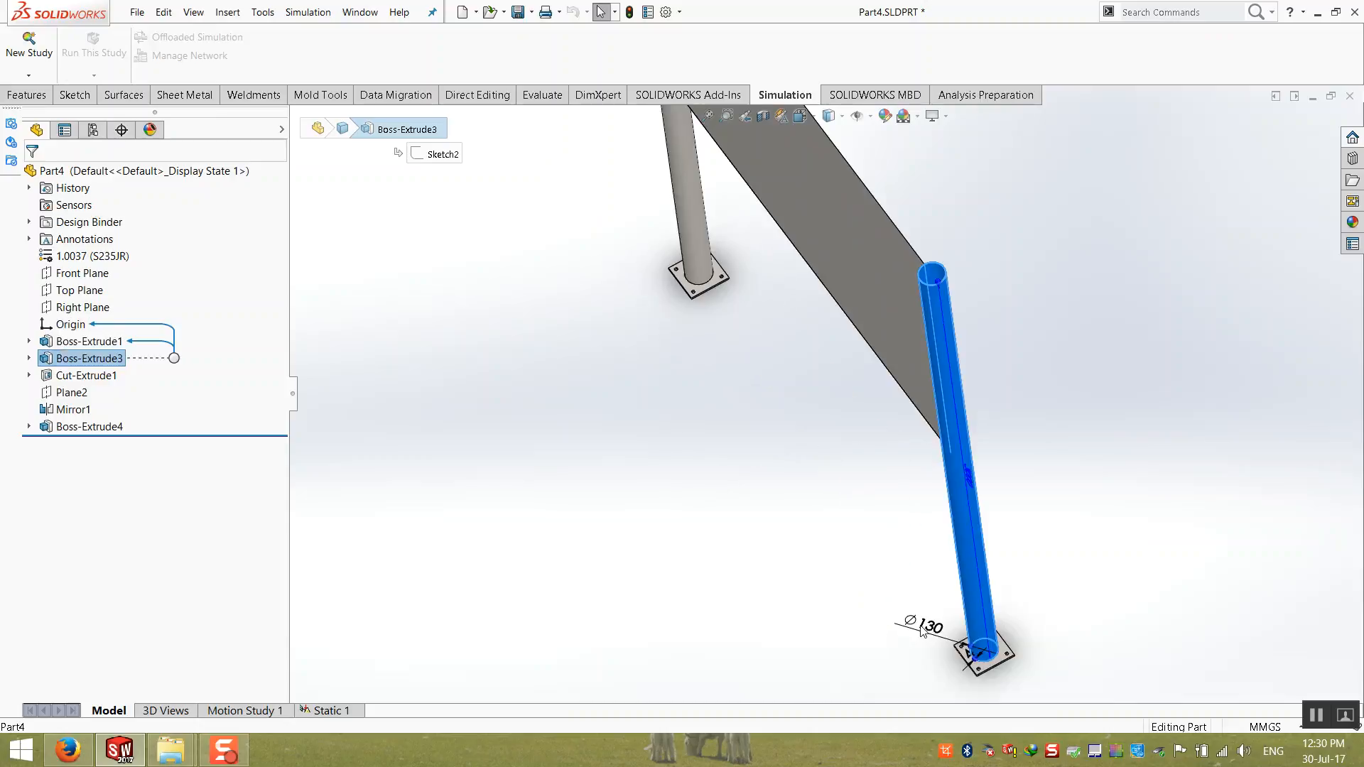
scroll(999, 638, "down", 3)
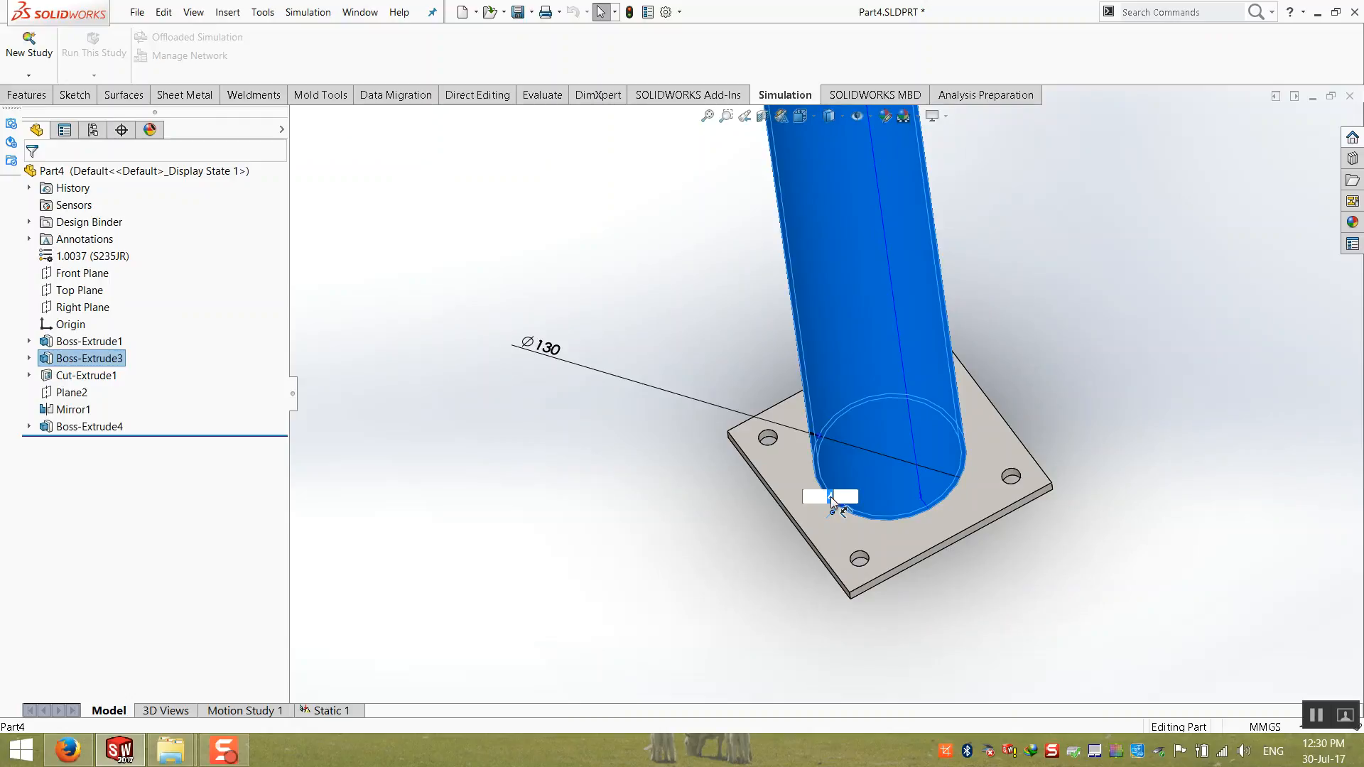
type("15")
key("Return")
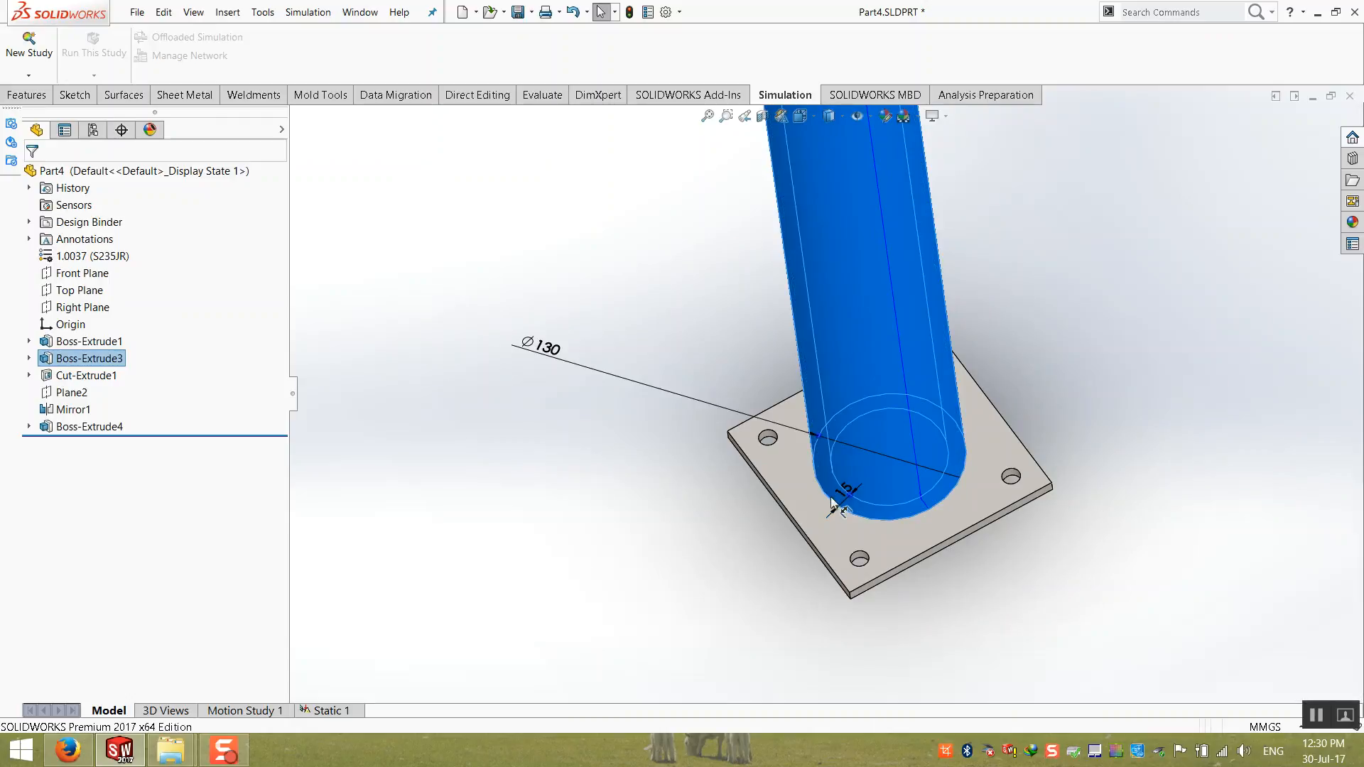
left_click(741, 503)
Step: Inspect the thickened posts and their connection to the sign panel's upper corner
scroll(738, 253, "up", 10)
middle_click_drag(759, 235, 786, 134)
scroll(741, 179, "down", 6)
scroll(740, 179, "down", 3)
middle_click_drag(739, 187, 746, 238)
scroll(752, 218, "down", 3)
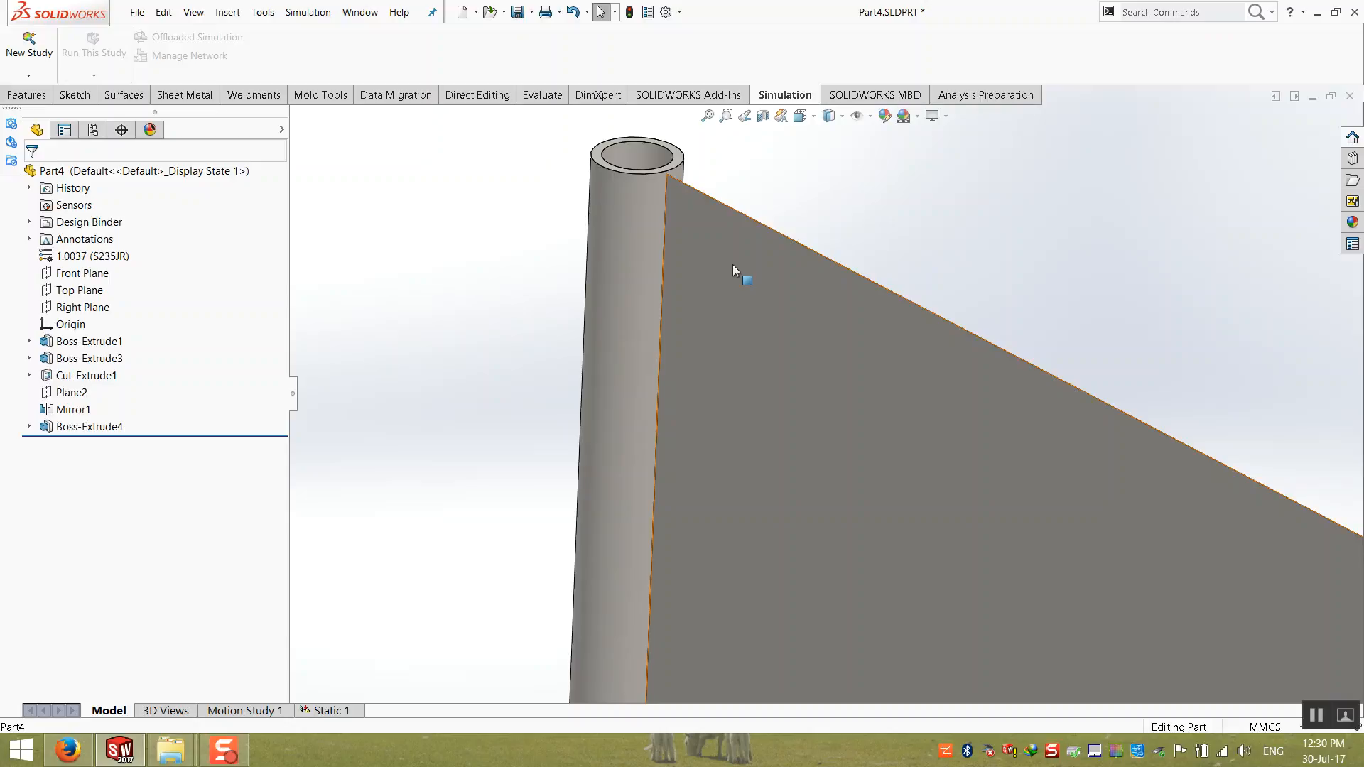
left_click(707, 116)
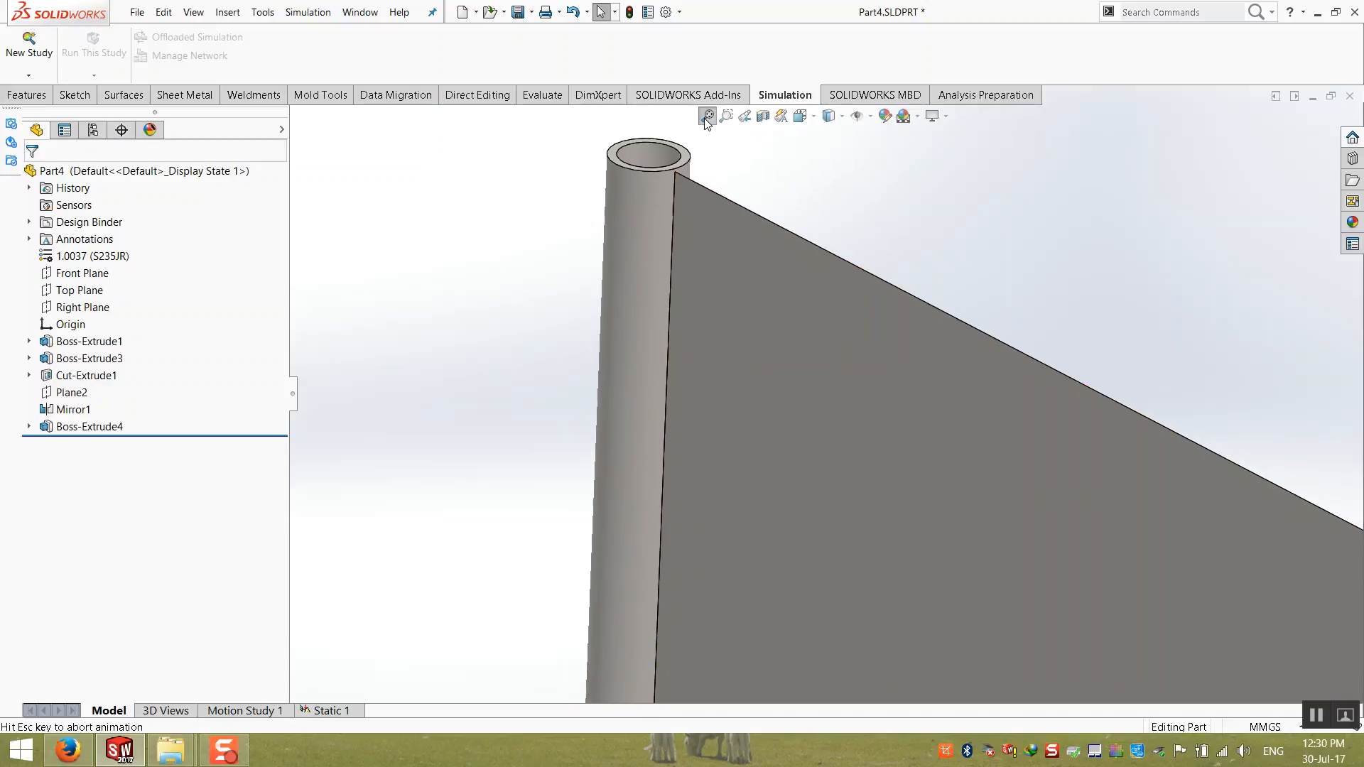
middle_click_drag(736, 229, 741, 240)
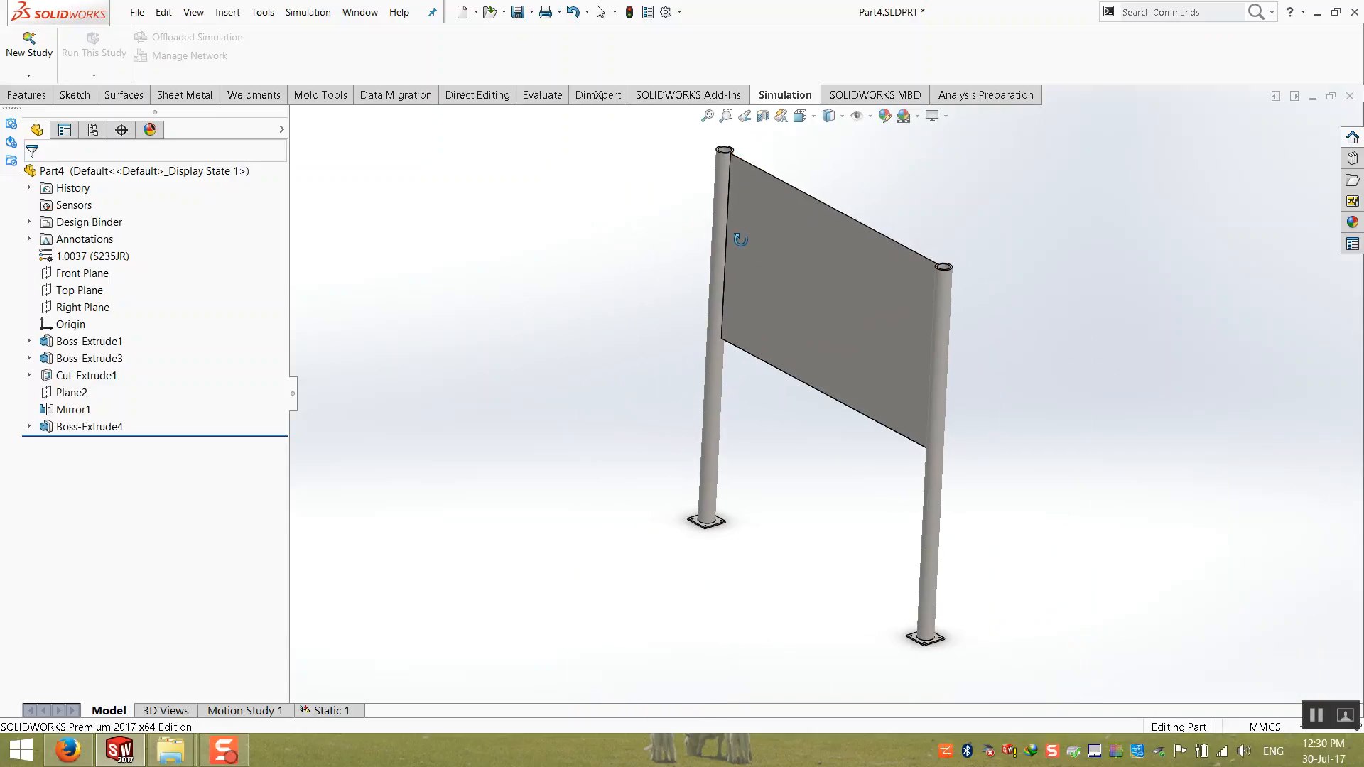
left_click(698, 402)
left_click(657, 409)
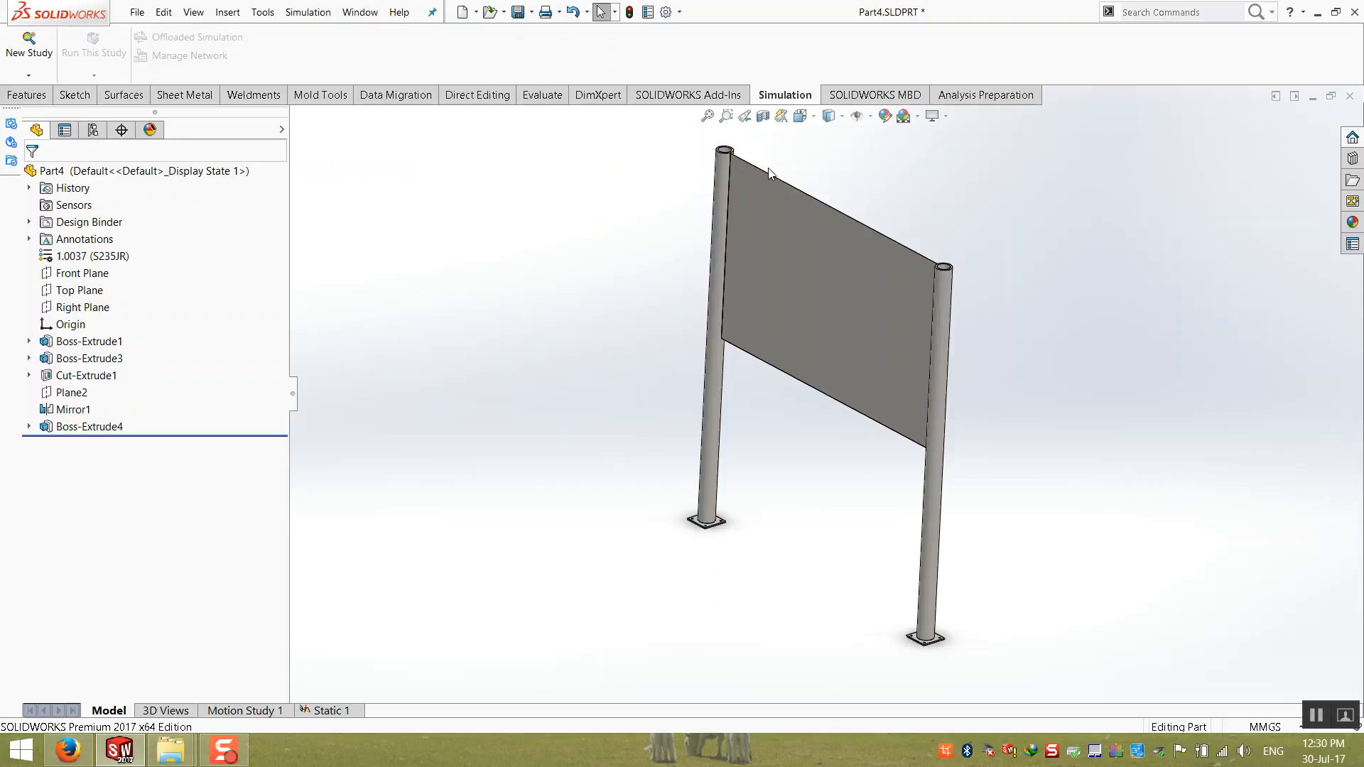
scroll(769, 167, "down", 7)
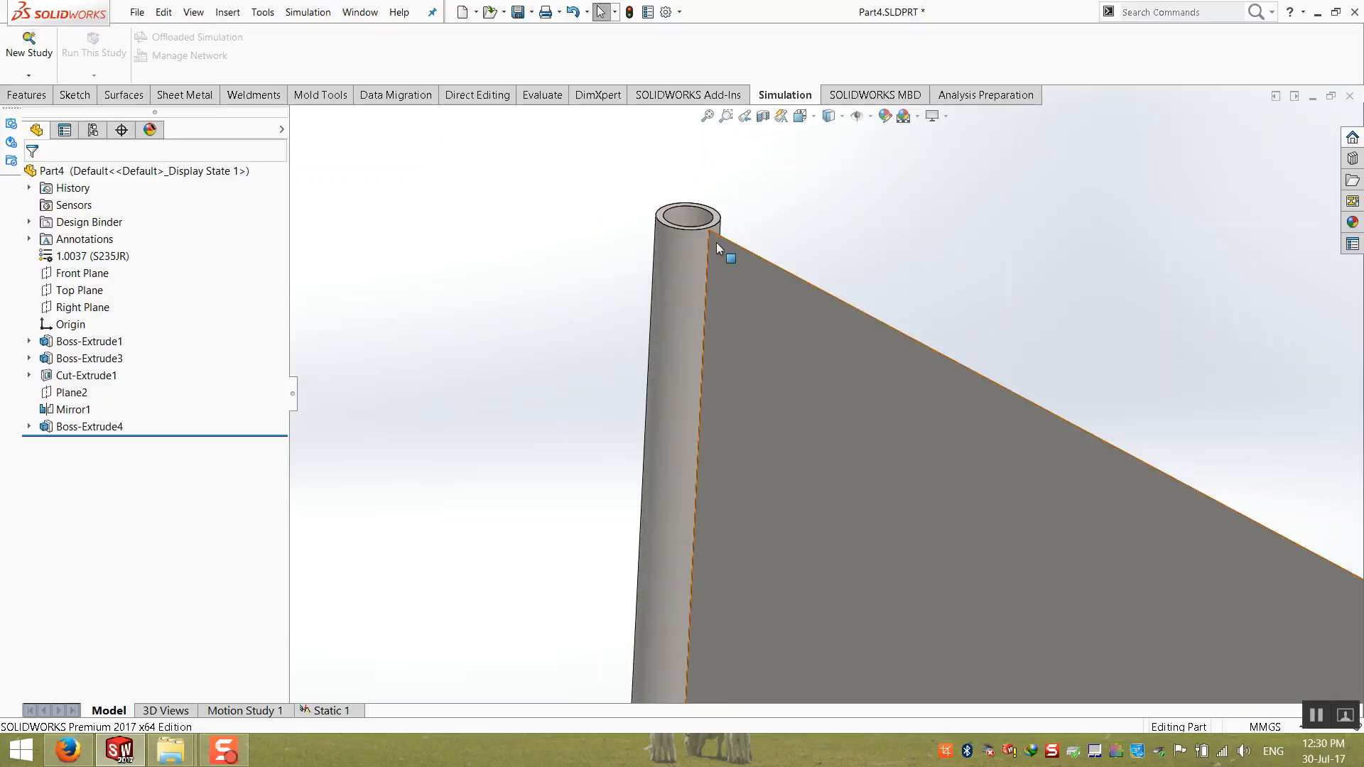
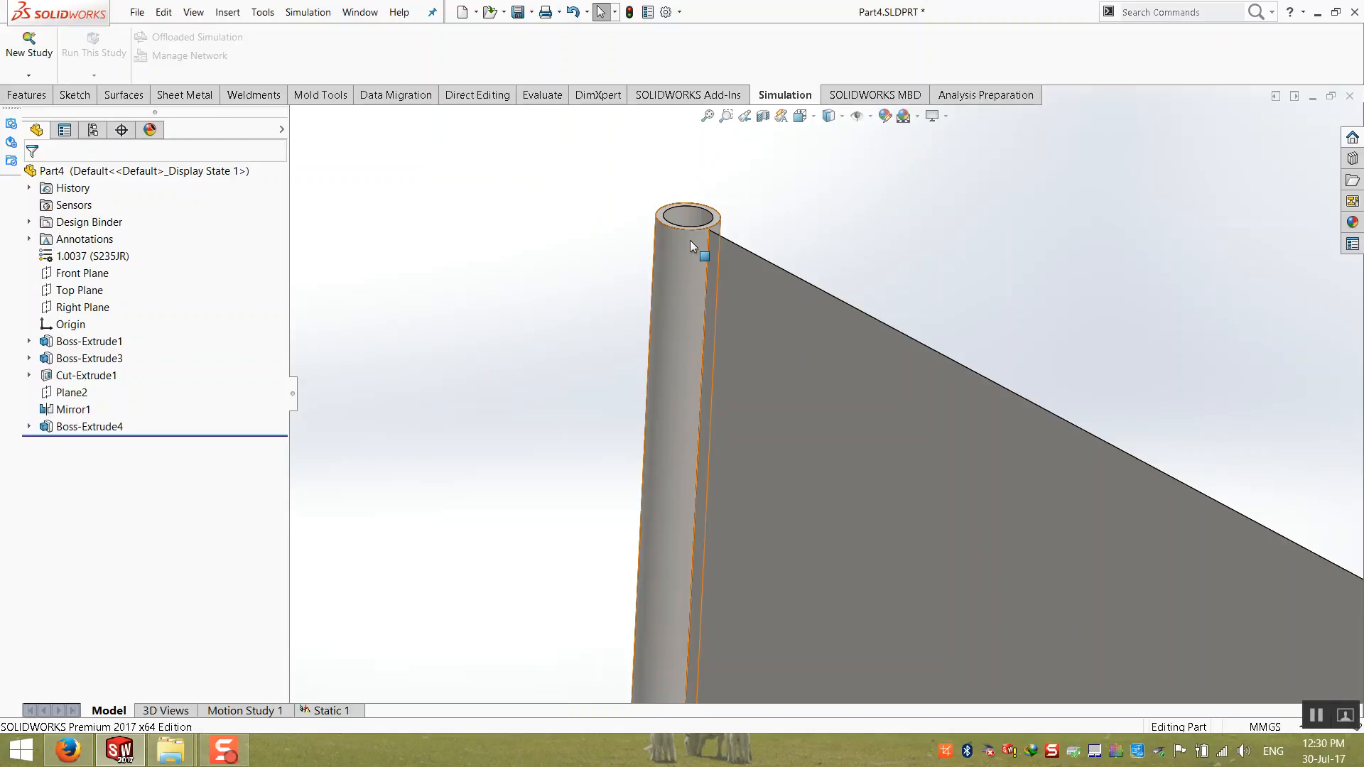
Step: Examine the sign panel extrusion, Boss-Extrude4, and how its edges meet the walls of the tubular posts
left_click(707, 115)
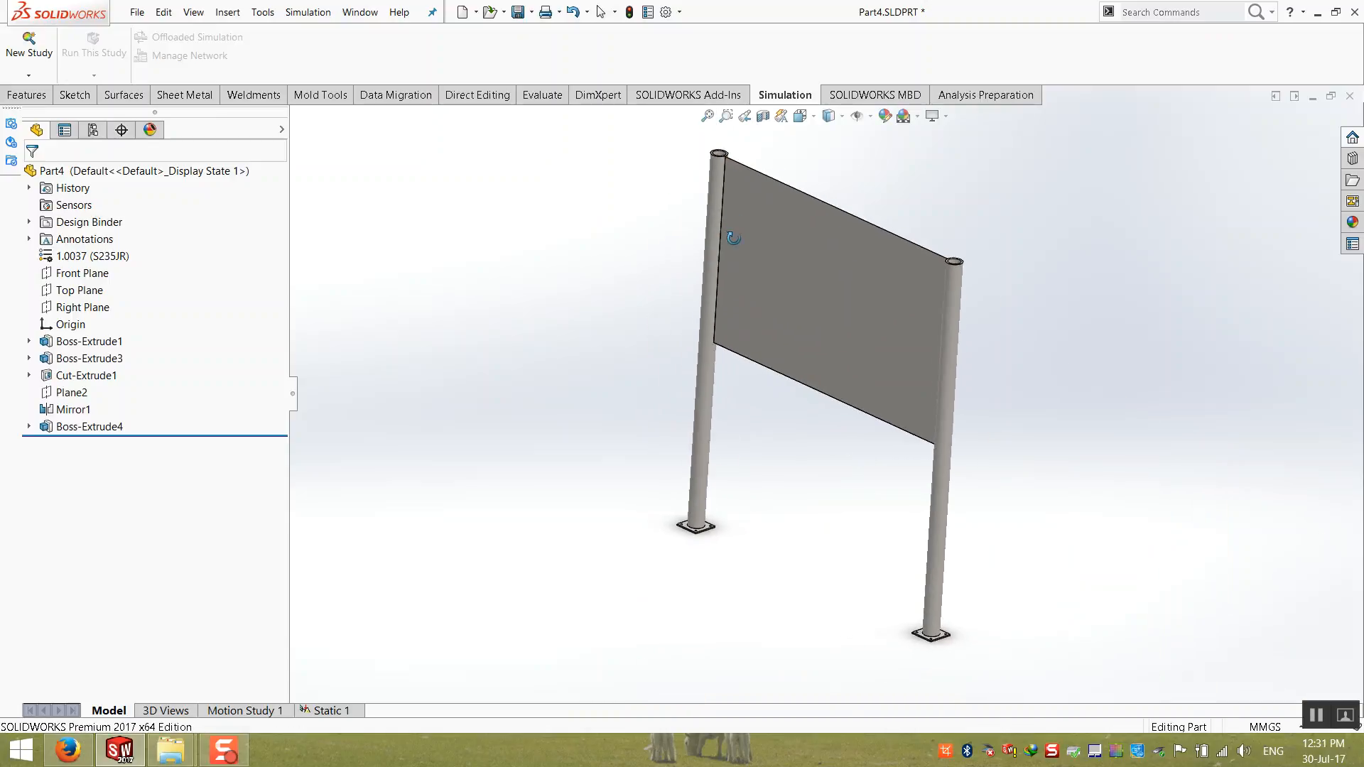
scroll(765, 220, "down", 3)
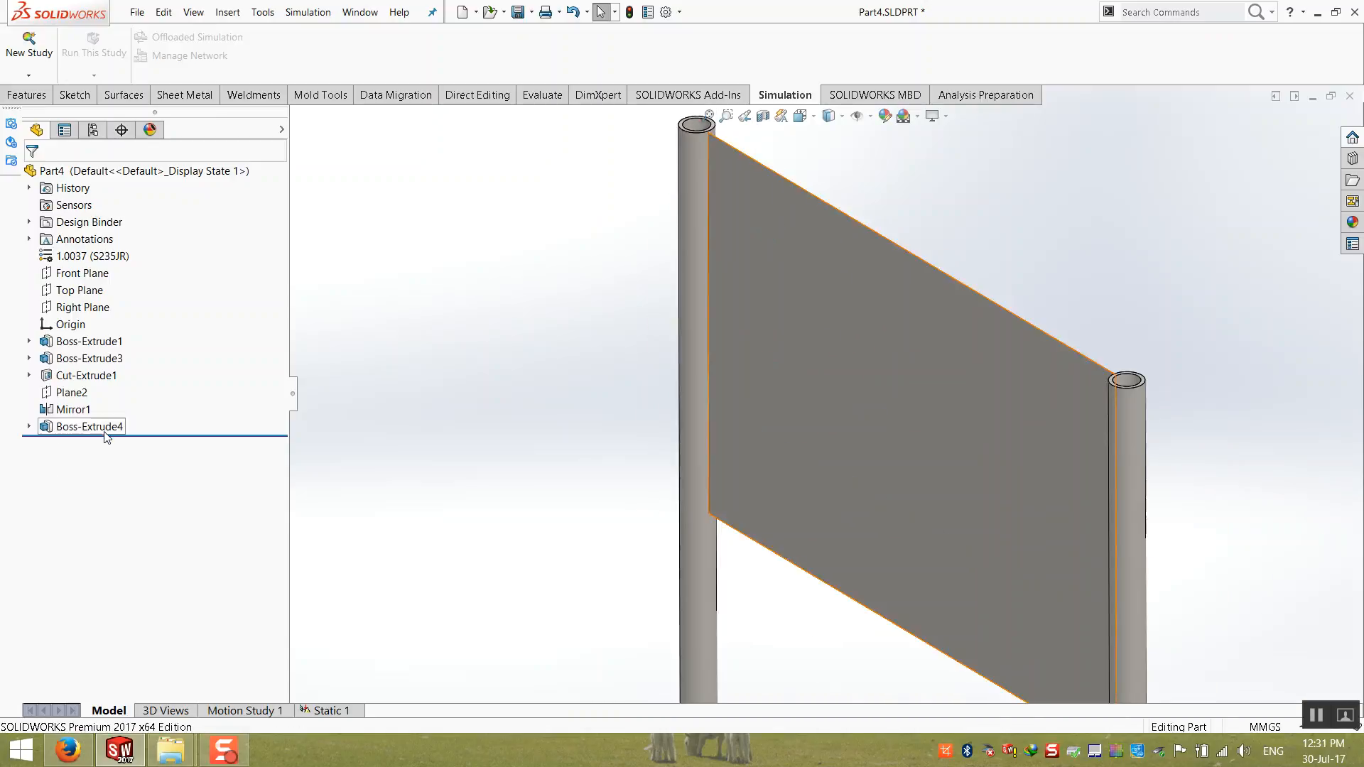
left_click(107, 427)
scroll(752, 229, "down", 3)
scroll(786, 359, "up", 4)
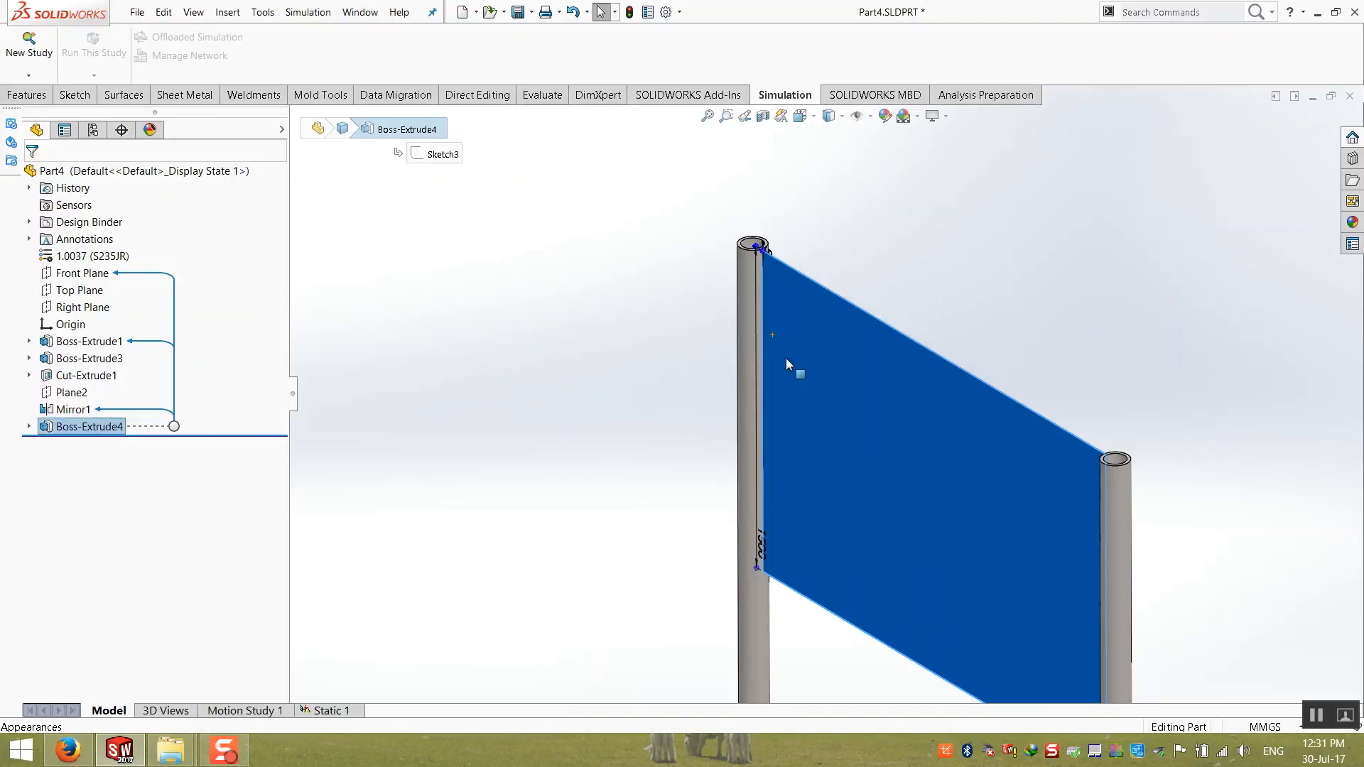
scroll(797, 280, "down", 6)
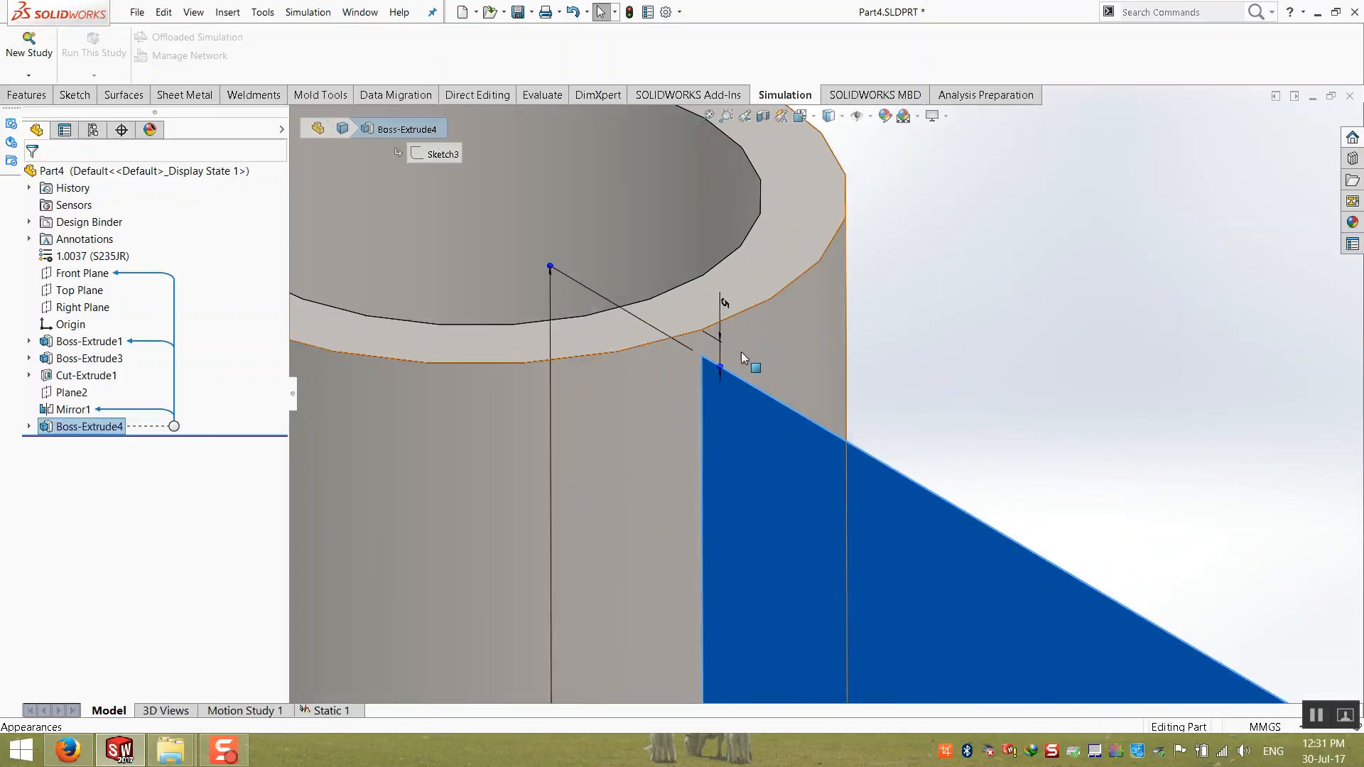
left_click(708, 116)
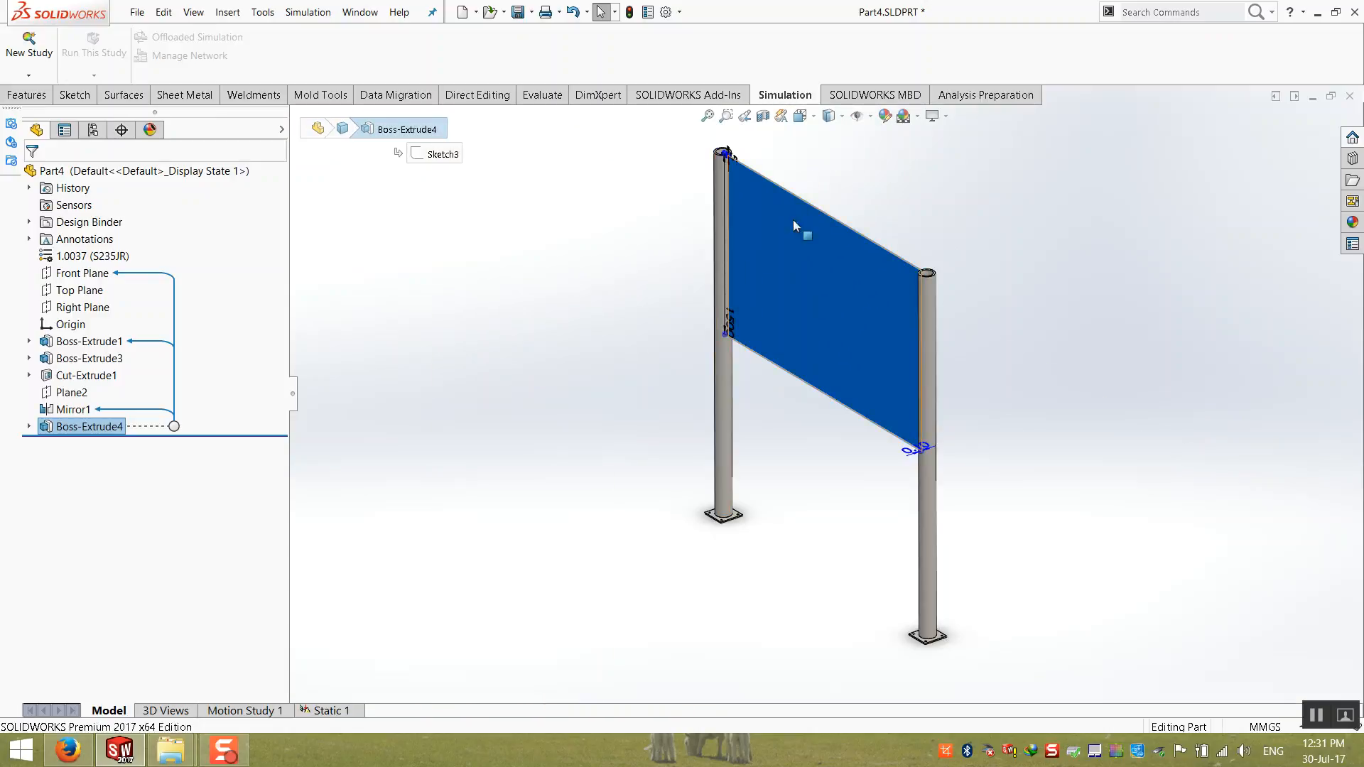
scroll(885, 281, "down", 2)
scroll(898, 310, "up", 4)
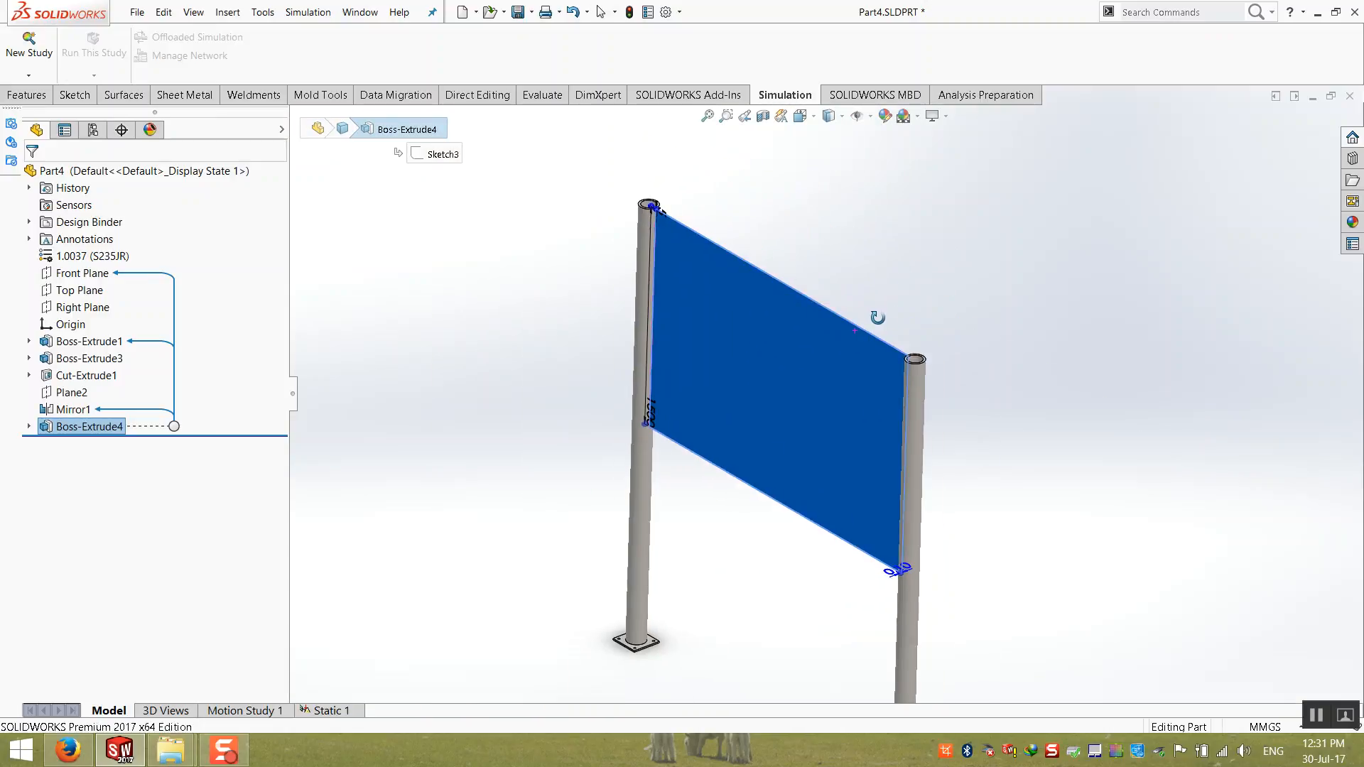
left_click(843, 317)
left_click(770, 338)
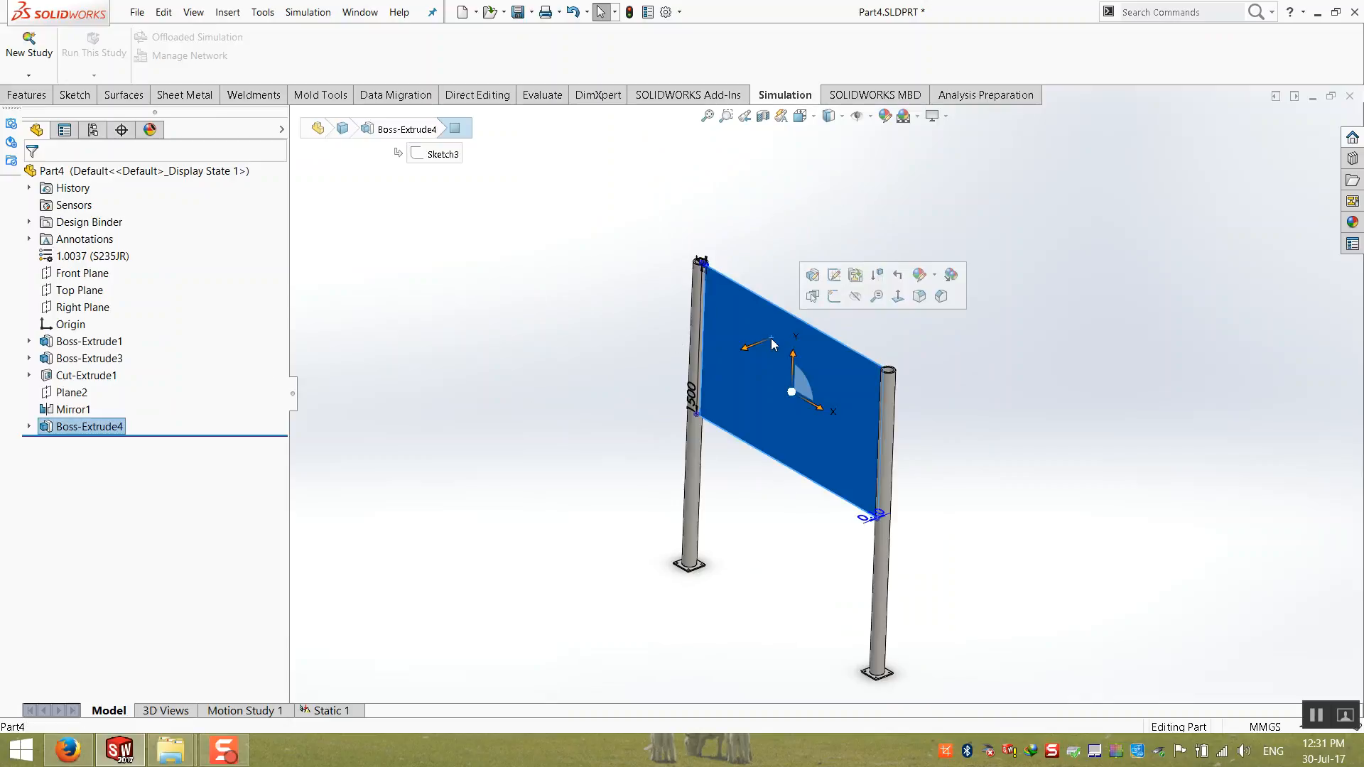
left_click(373, 340)
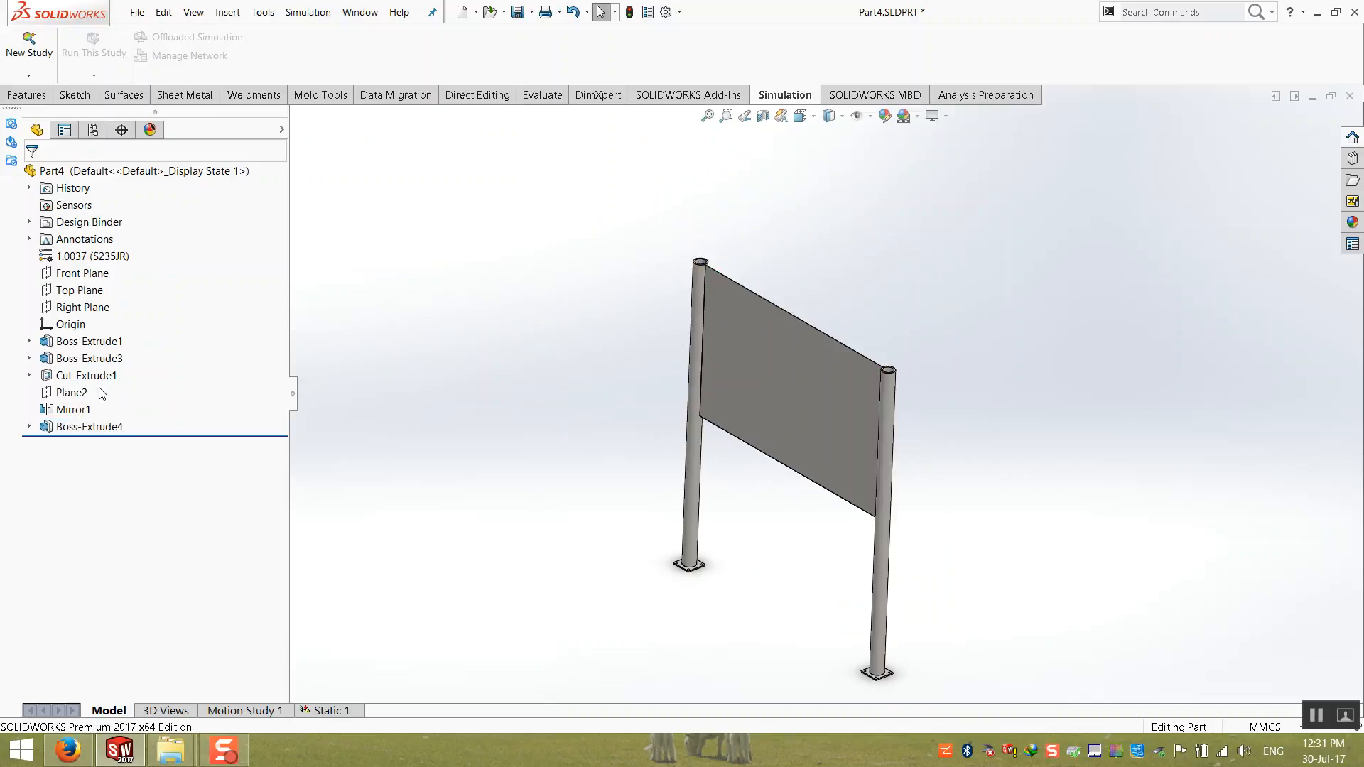
Step: Suppress the sign panel Boss-Extrude4 and the mirrored post Mirror1 so that only a single post remains
right_click(90, 428)
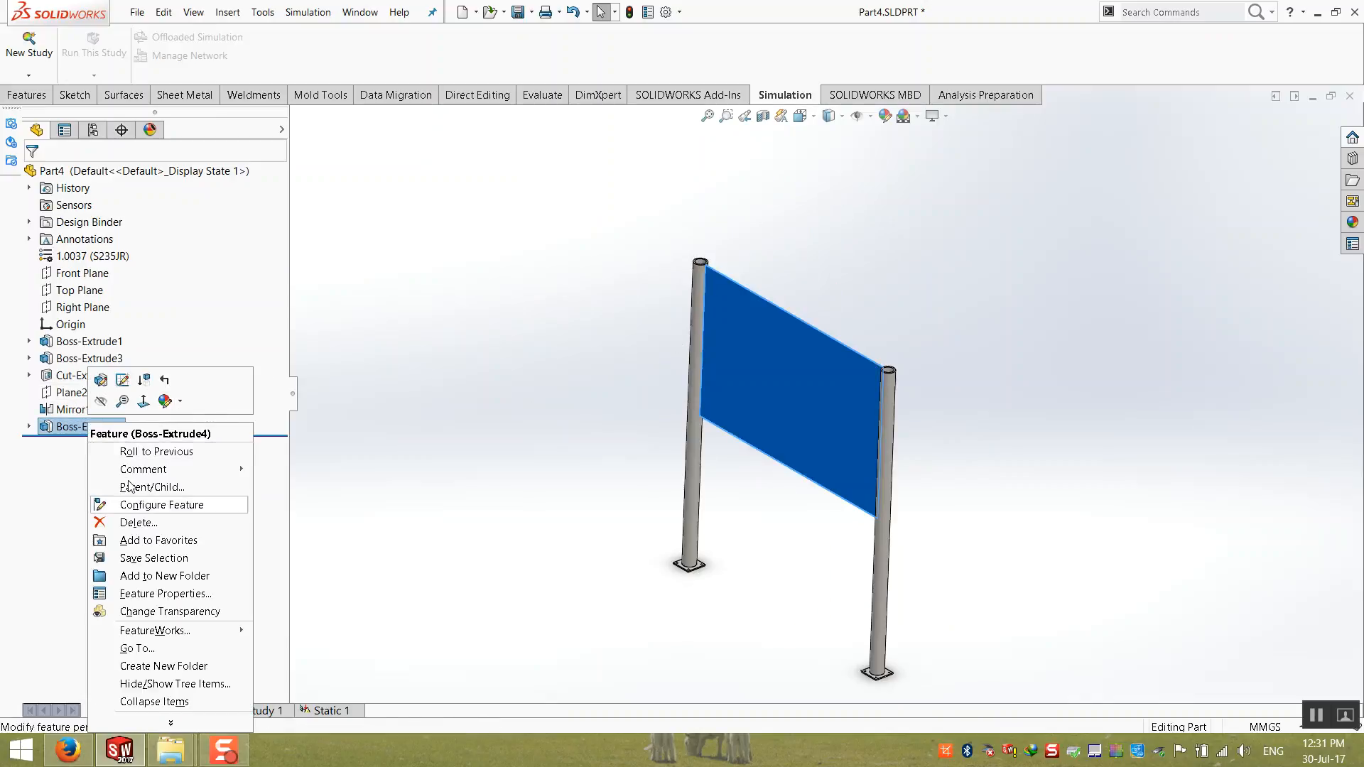
left_click(403, 384)
right_click(82, 427)
left_click(132, 403)
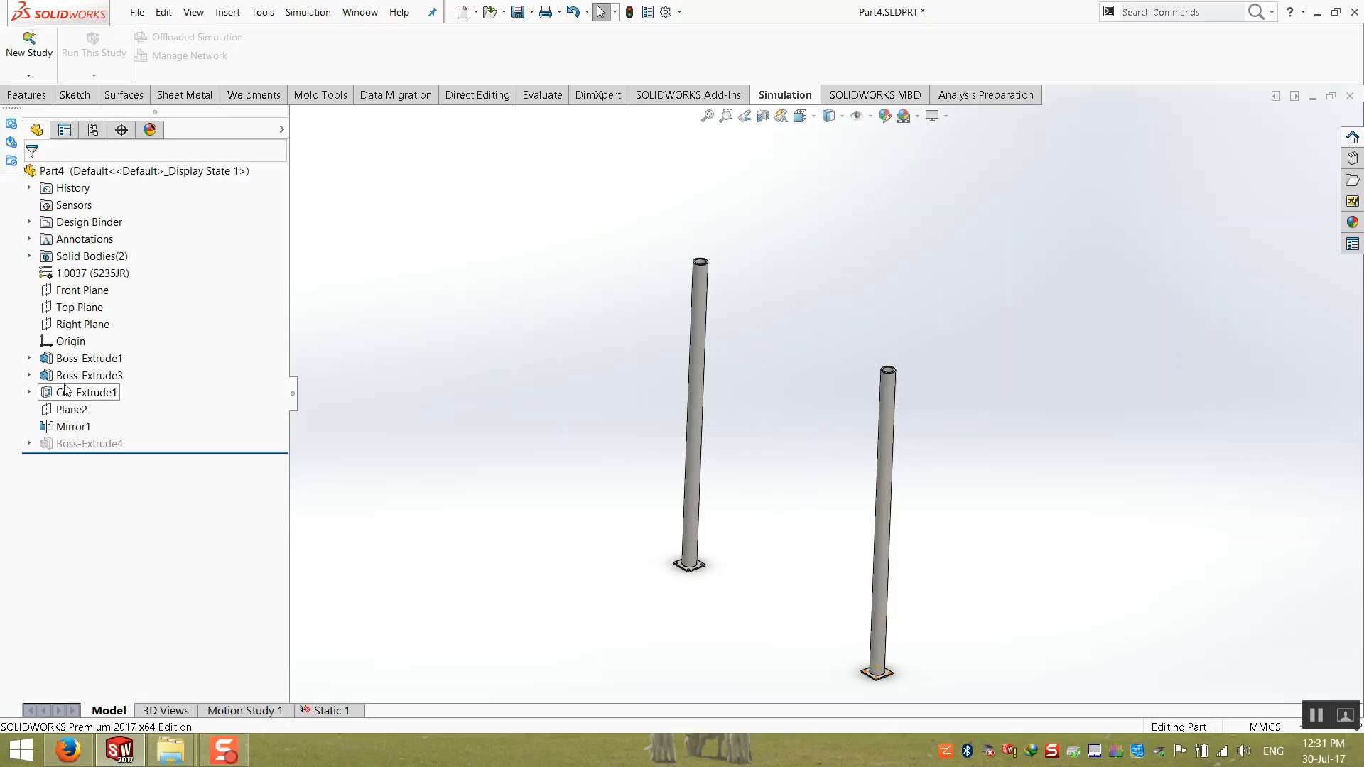
right_click(68, 432)
left_click(105, 391)
left_click(709, 116)
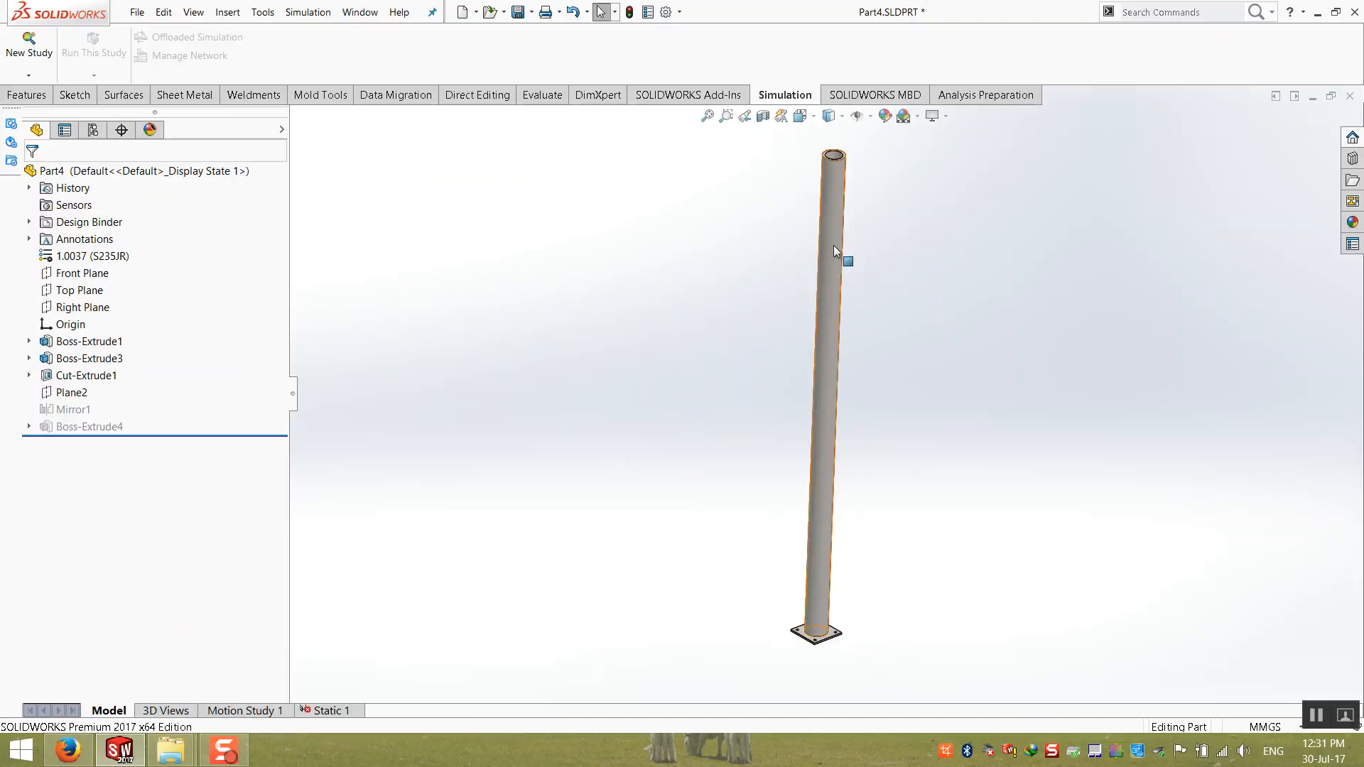
Step: In the Static 1 study, clear the invalid entities from Fixed-1, keeping the four bolt-hole edges of the remaining post fixed
left_click(328, 710)
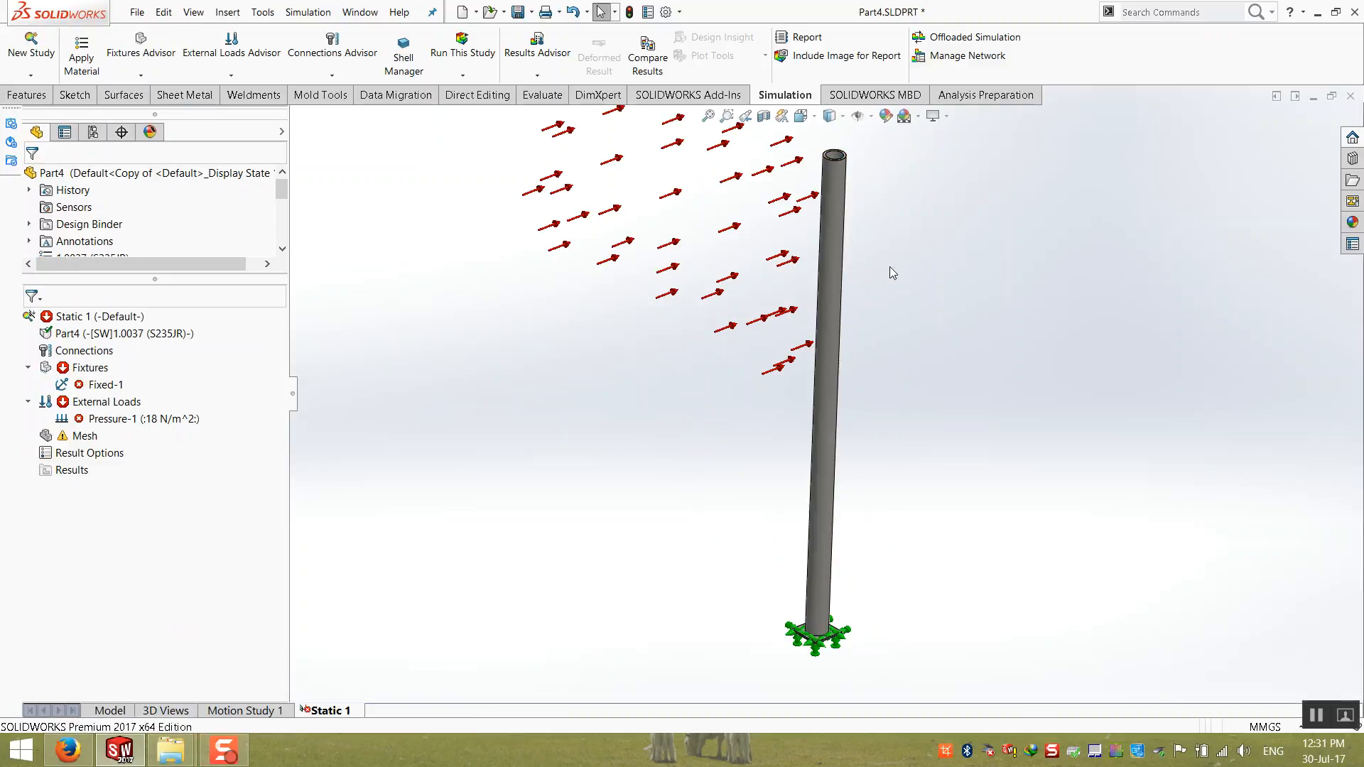
scroll(915, 266, "up", 1)
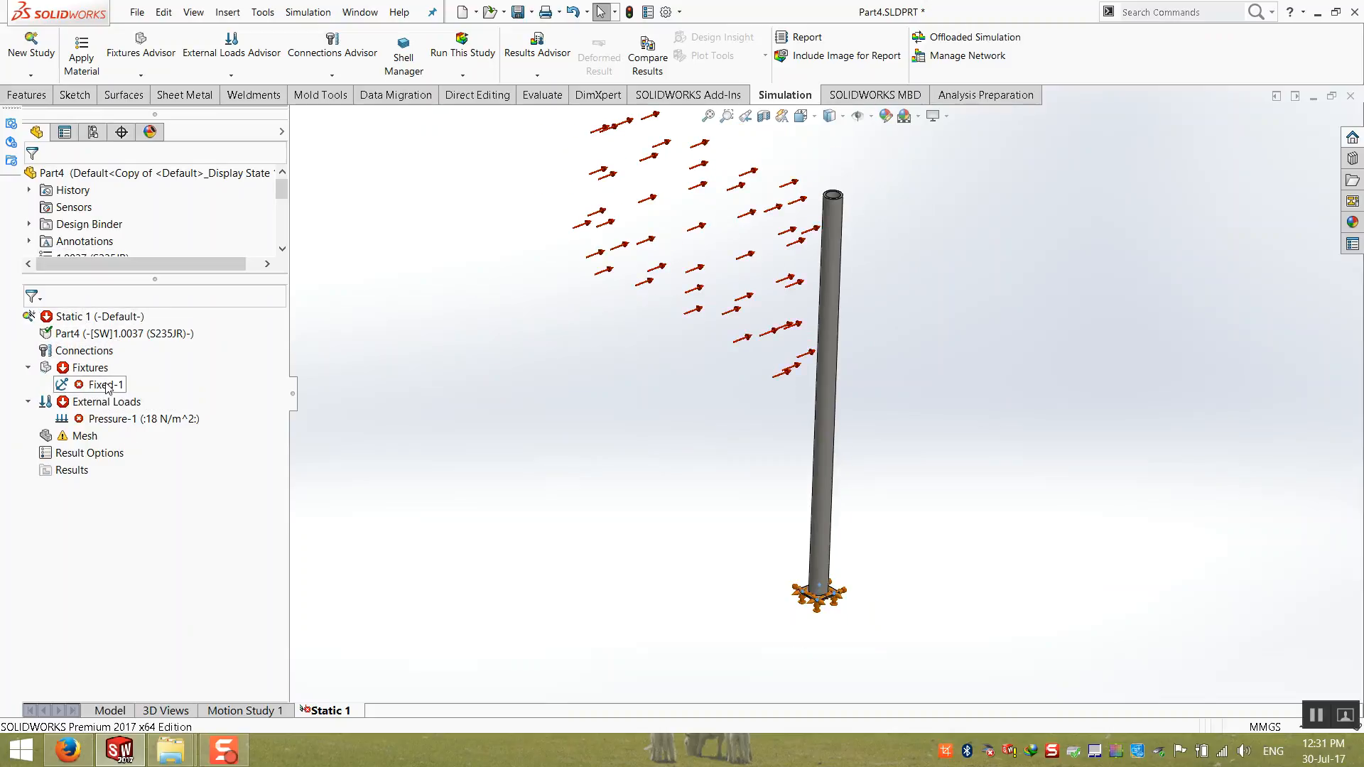
right_click(93, 385)
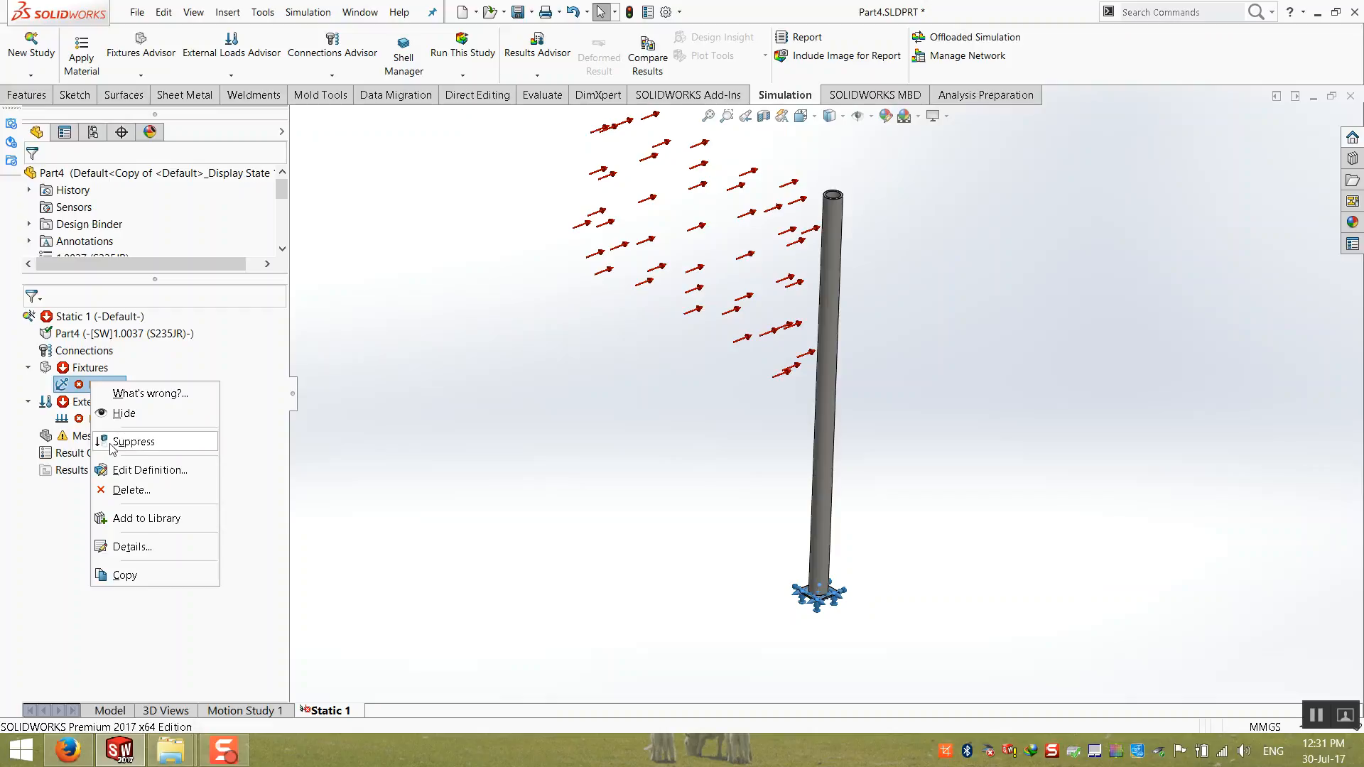
left_click(117, 470)
left_click(762, 449)
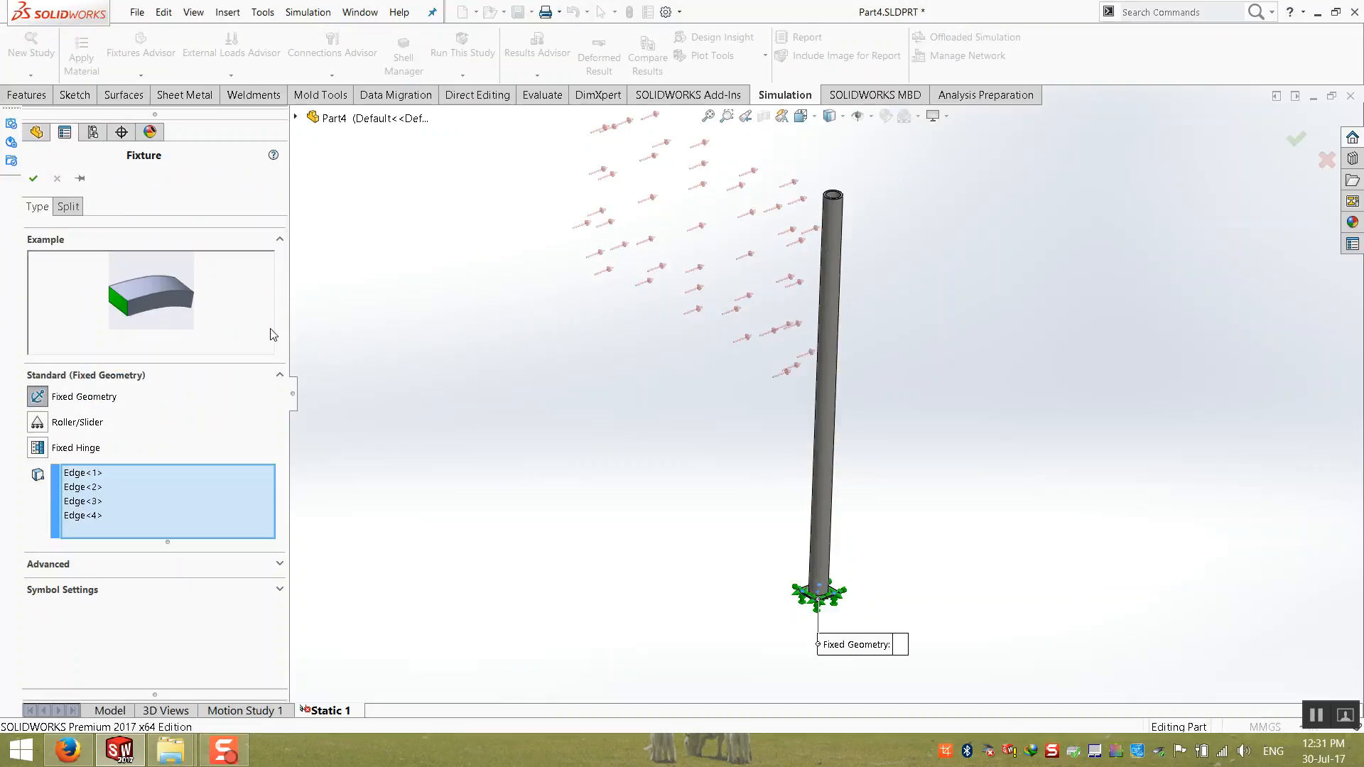
left_click(101, 474)
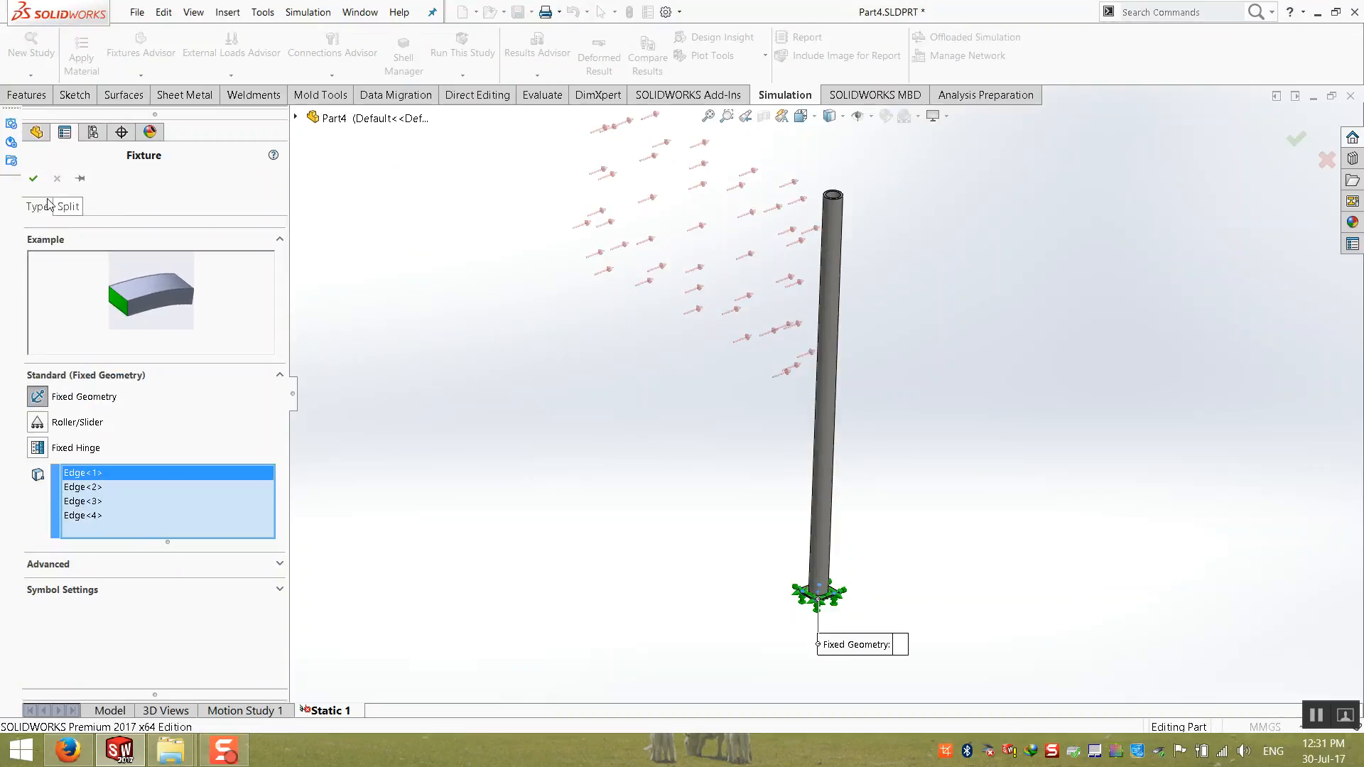
left_click(33, 178)
Step: Edit Pressure-1, remove its invalid entities, and apply the pressure to the outer cylindrical face of the post
right_click(95, 420)
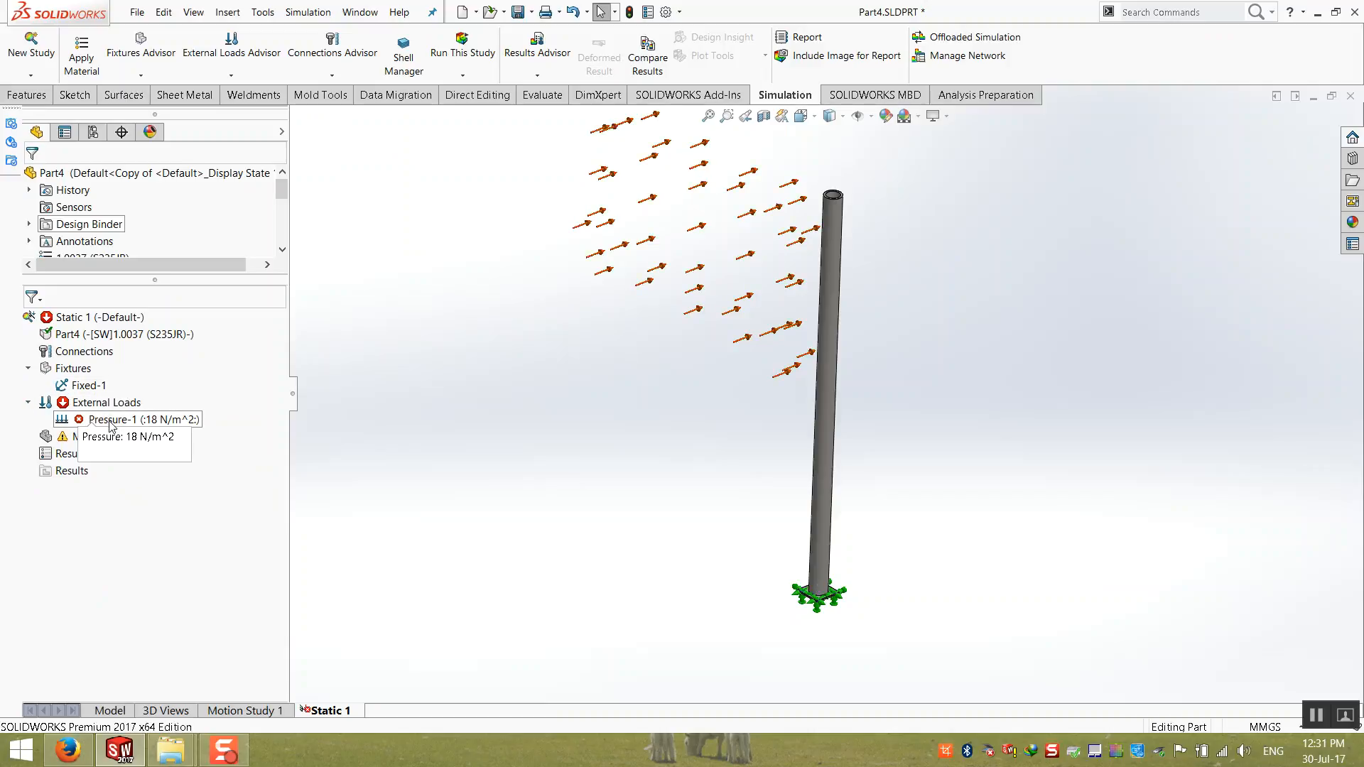
left_click(160, 509)
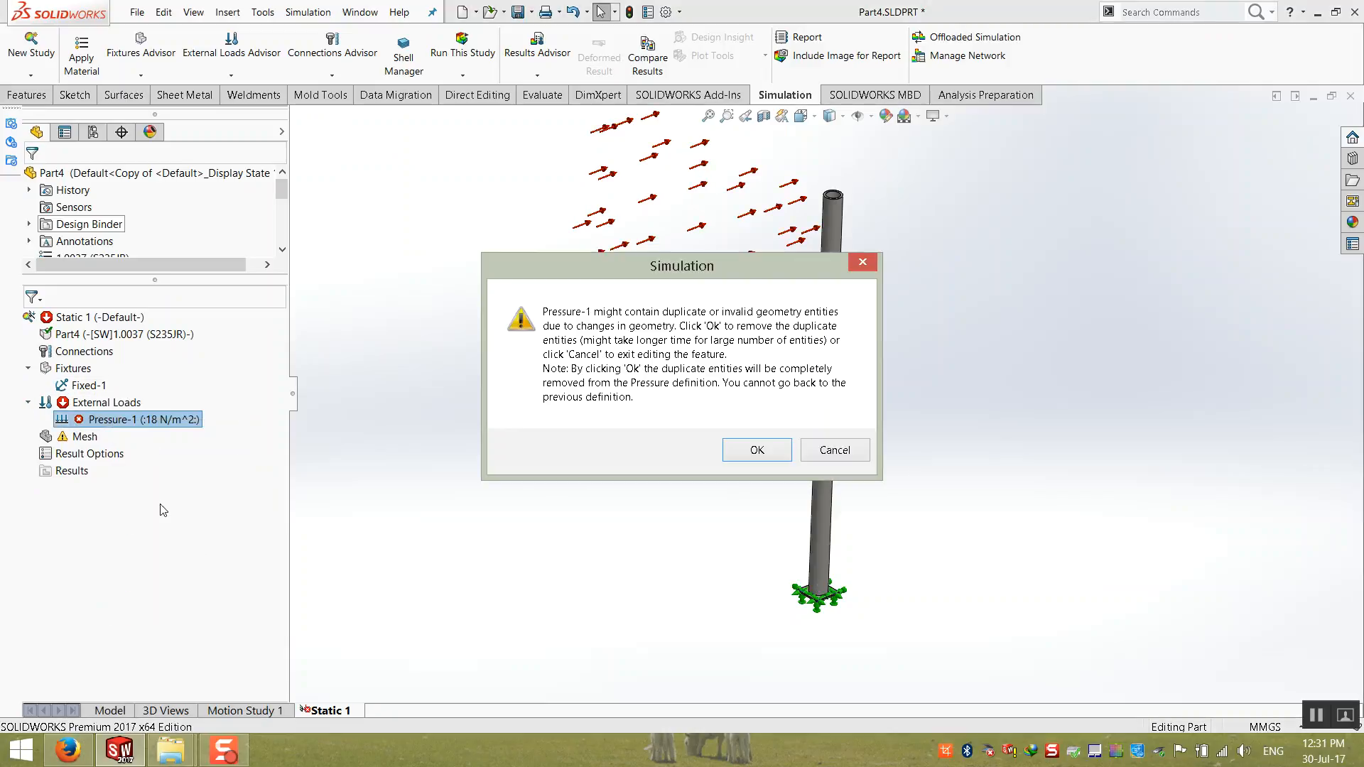
left_click(743, 448)
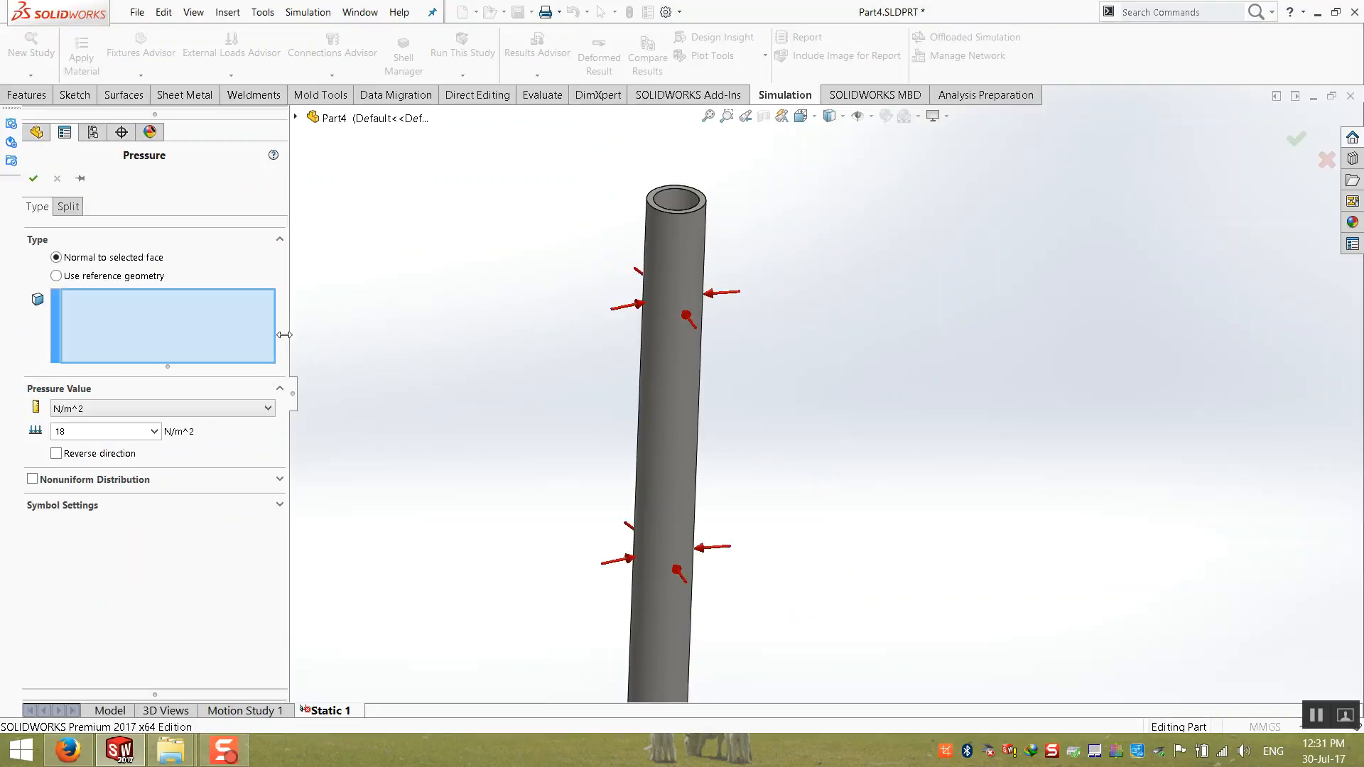
left_click(663, 233)
scroll(829, 404, "up", 3)
scroll(829, 407, "up", 3)
scroll(868, 457, "down", 1)
middle_click_drag(727, 353, 754, 349)
scroll(744, 294, "down", 3)
scroll(834, 367, "down", 2)
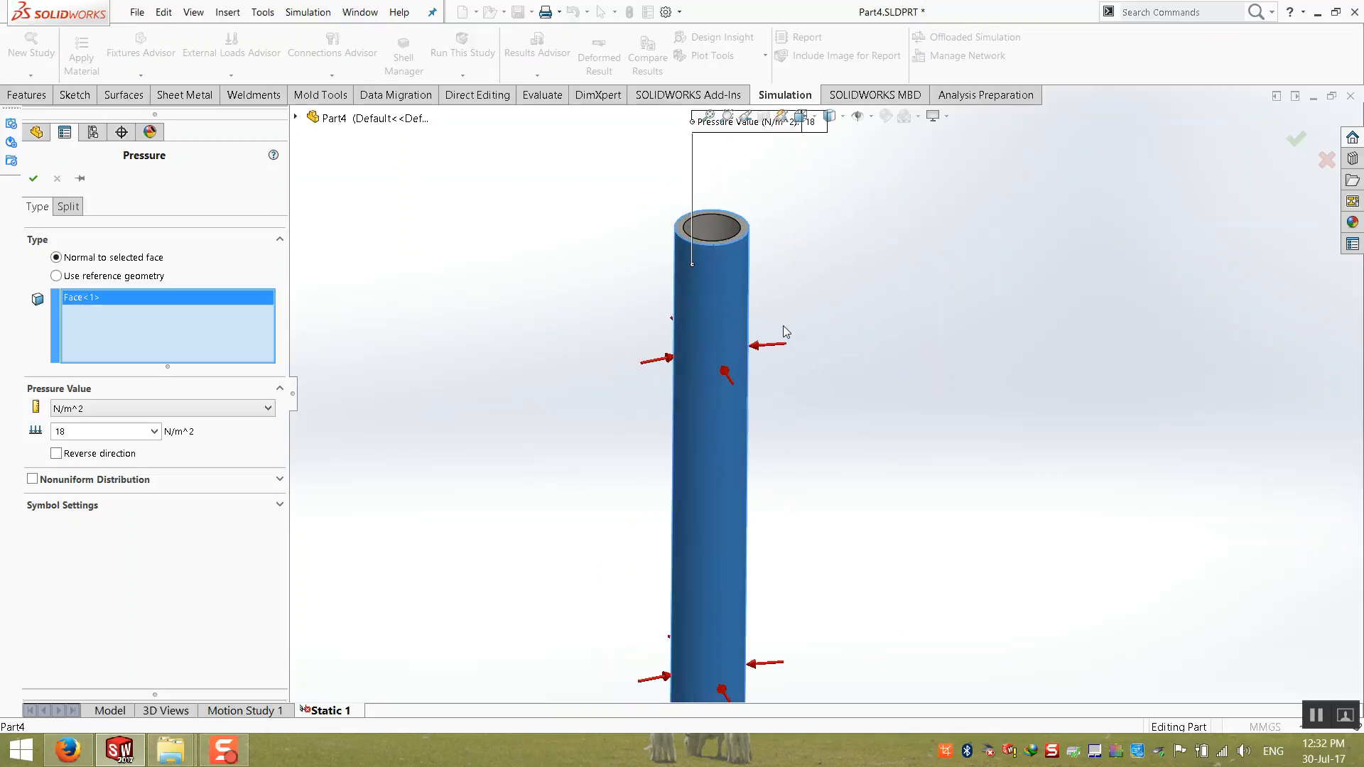
scroll(554, 427, "up", 2)
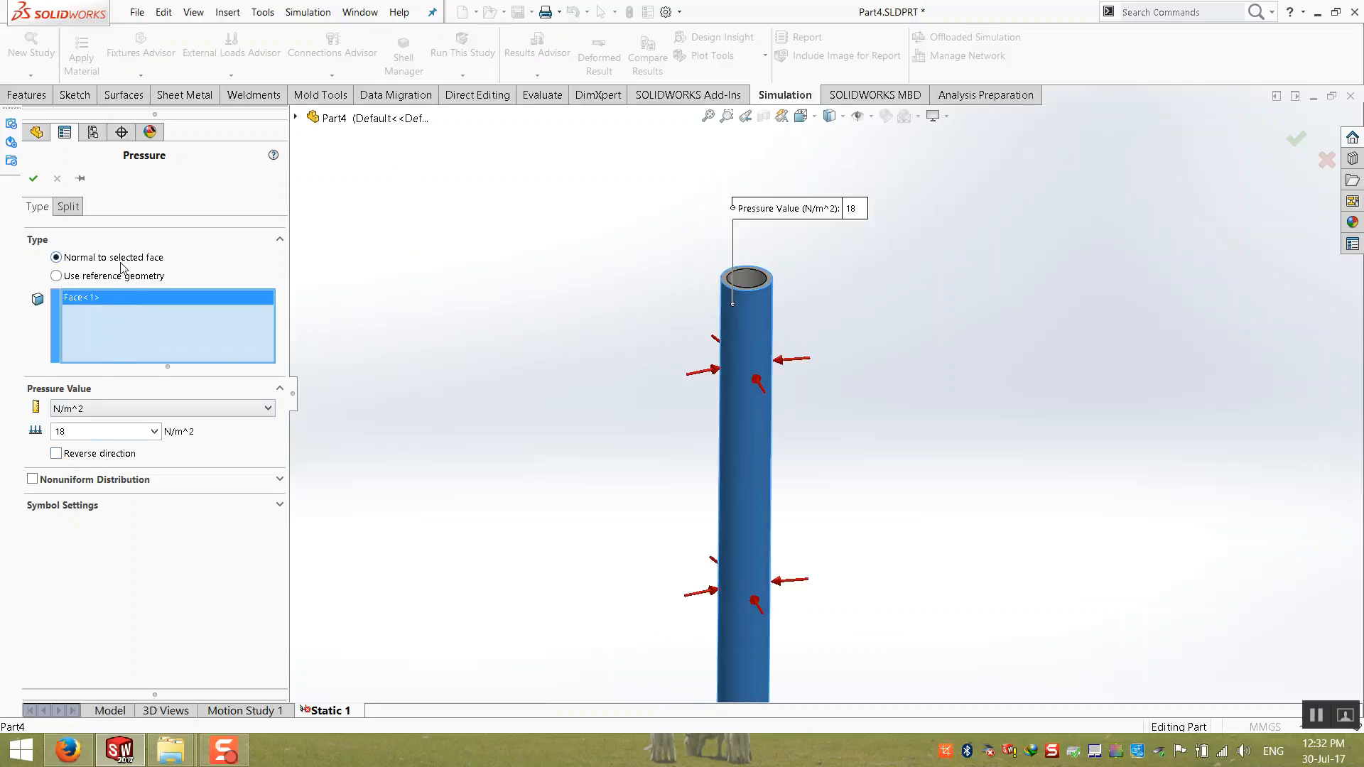
Step: Direct the 18 N/m^2 pressure normal to the Front Plane using reference geometry, with its direction reversed
left_click(56, 276)
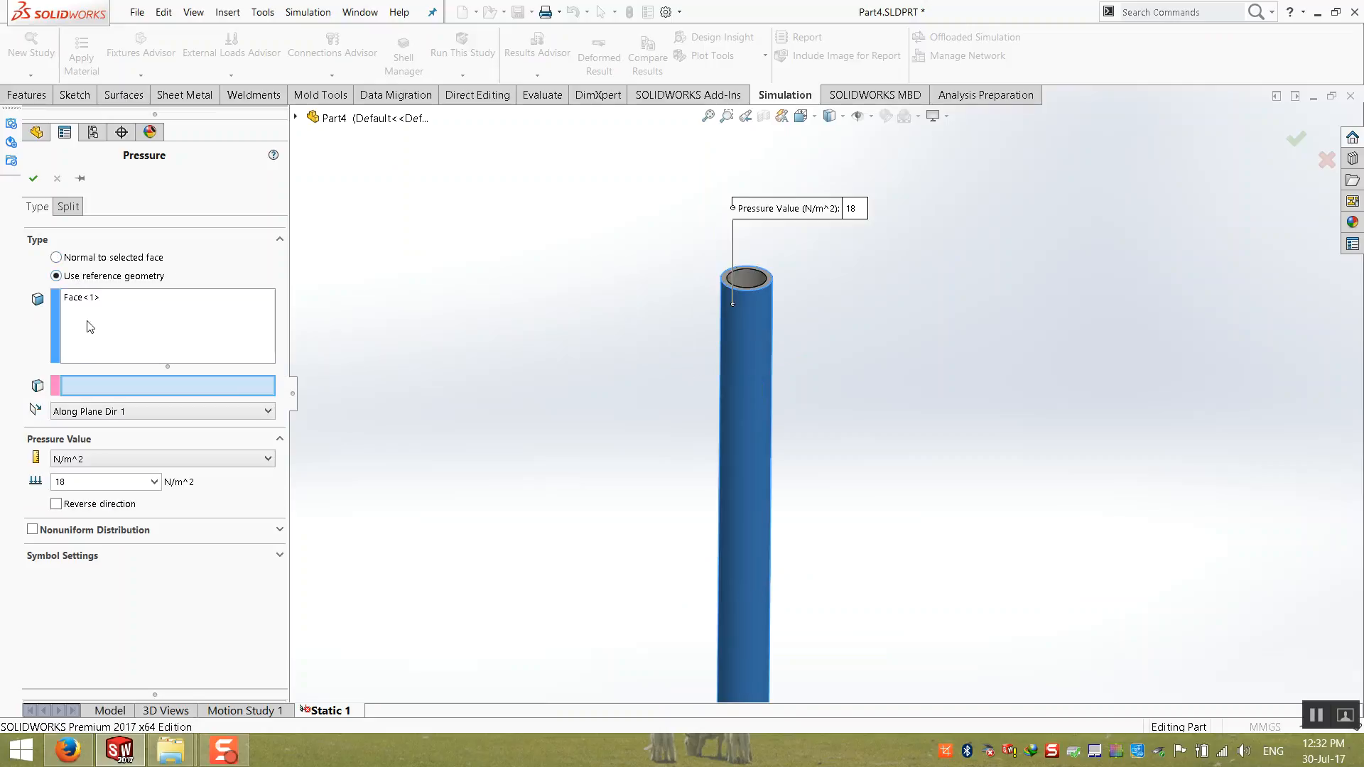
scroll(673, 441, "up", 5)
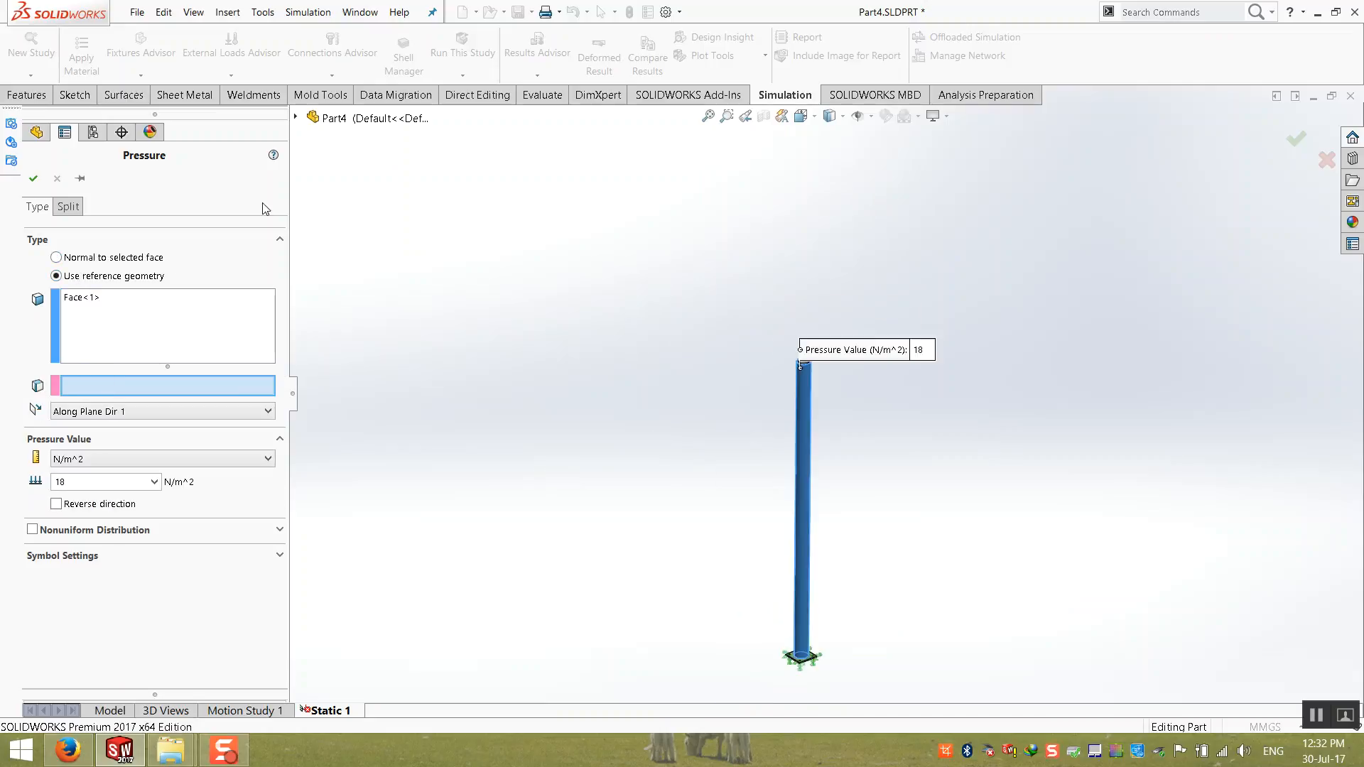
left_click(296, 116)
left_click(362, 226)
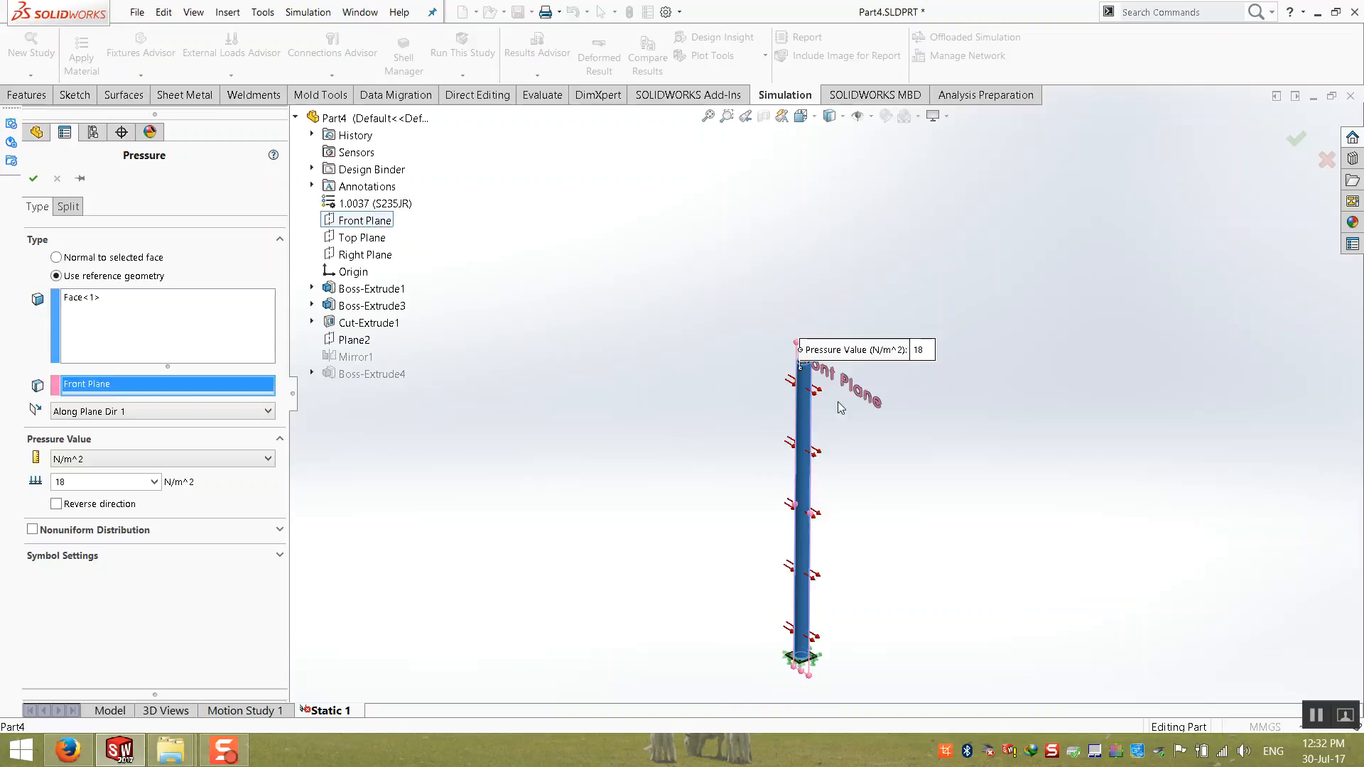
scroll(782, 366, "down", 6)
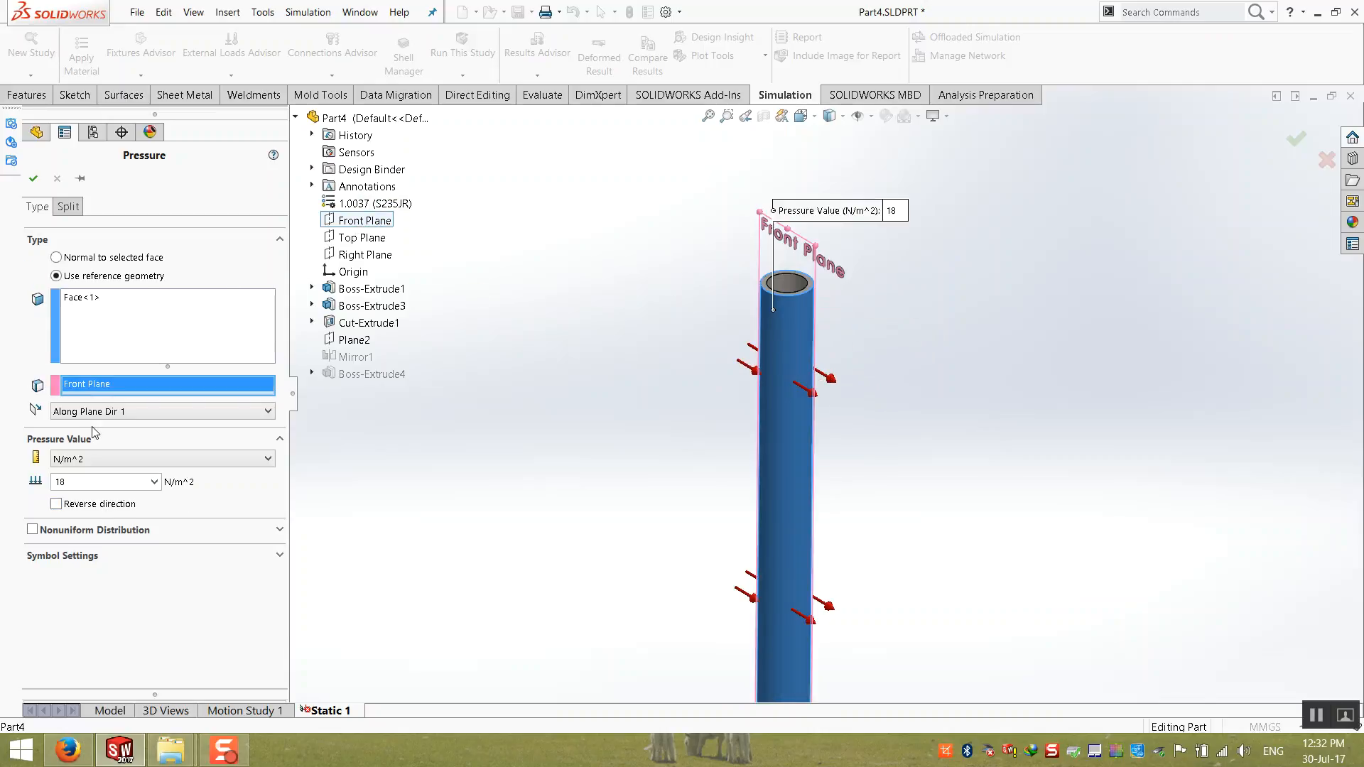
left_click(106, 412)
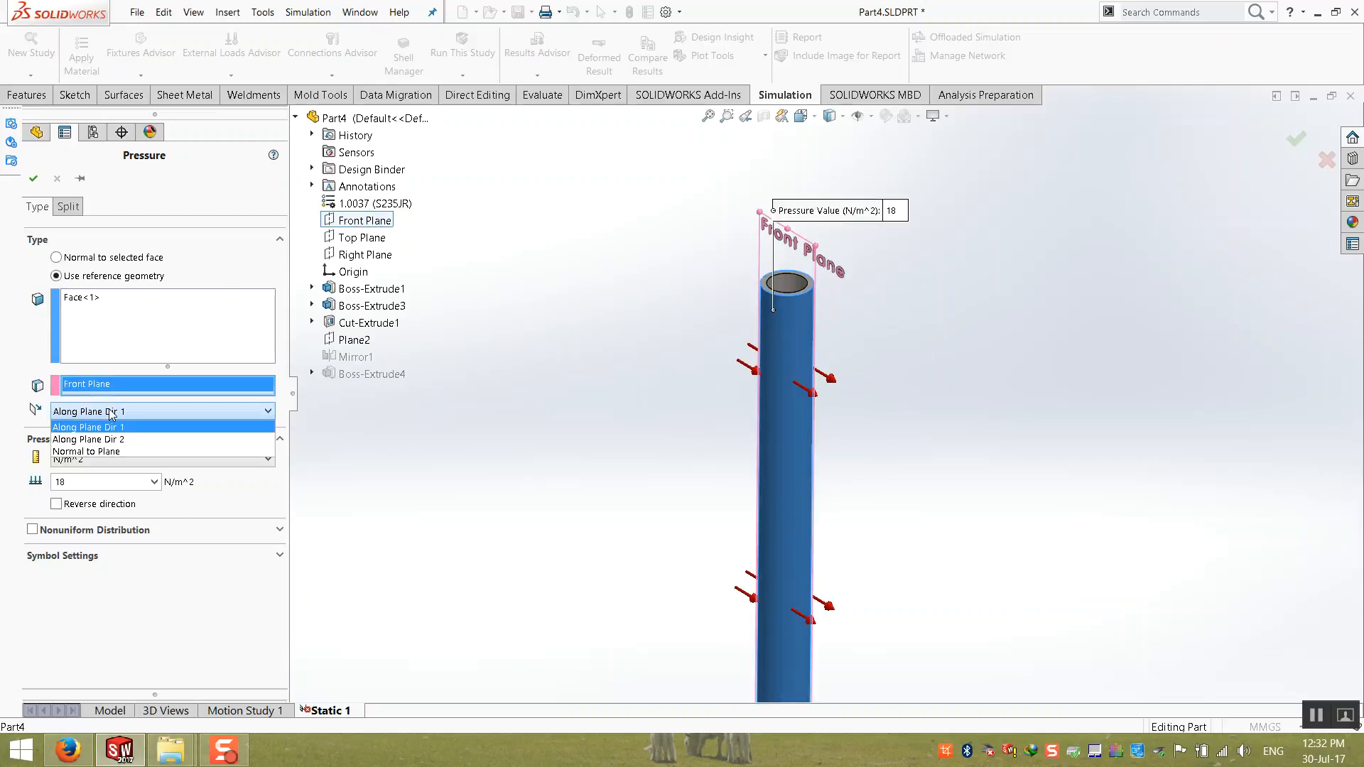
left_click(108, 452)
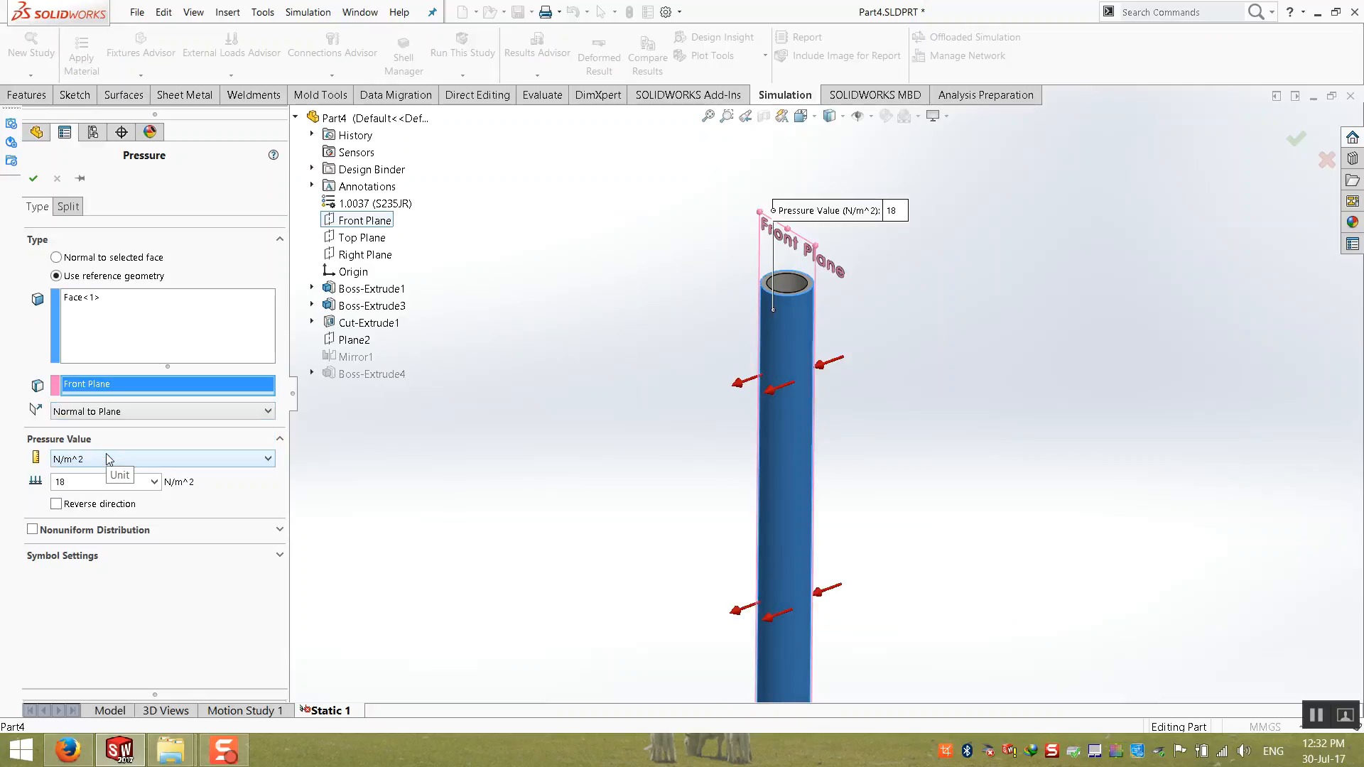
left_click(56, 504)
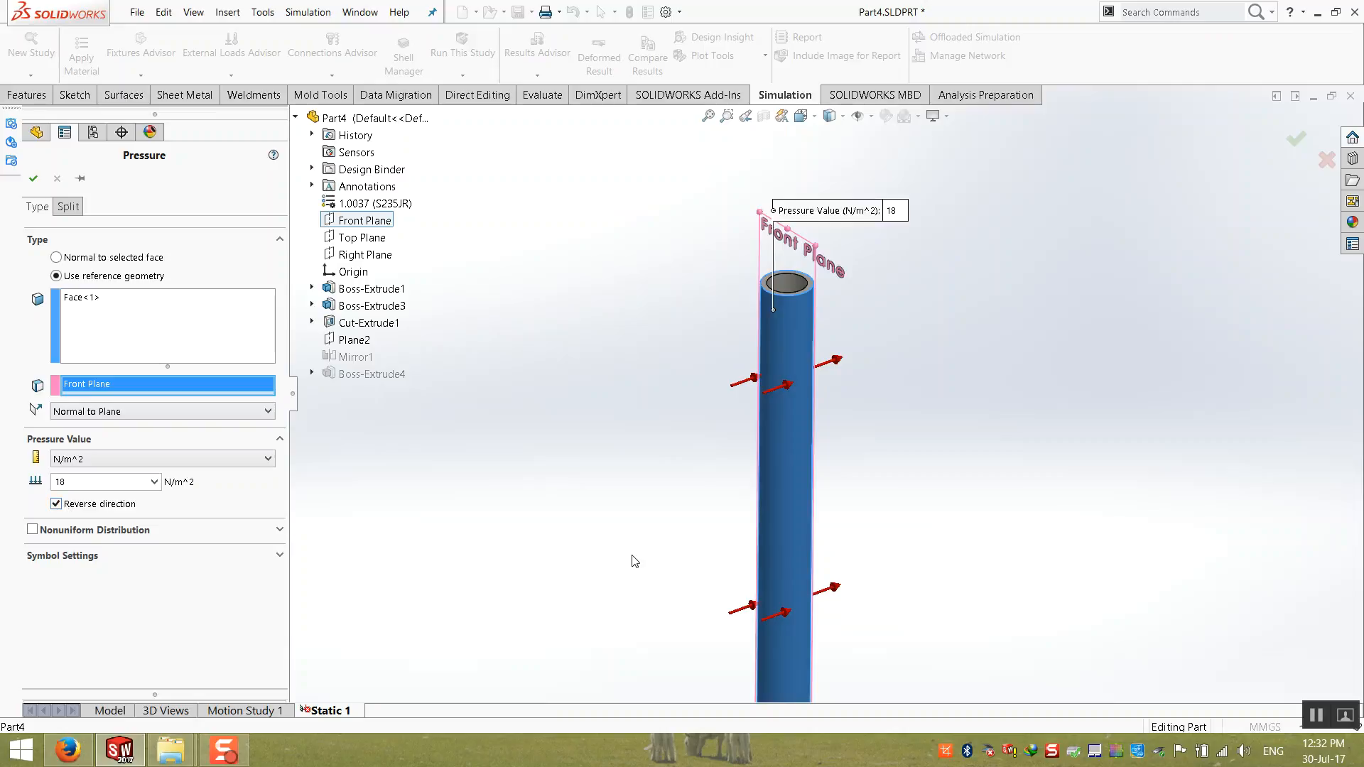
scroll(633, 557, "up", 10)
scroll(788, 590, "down", 4)
left_click(31, 180)
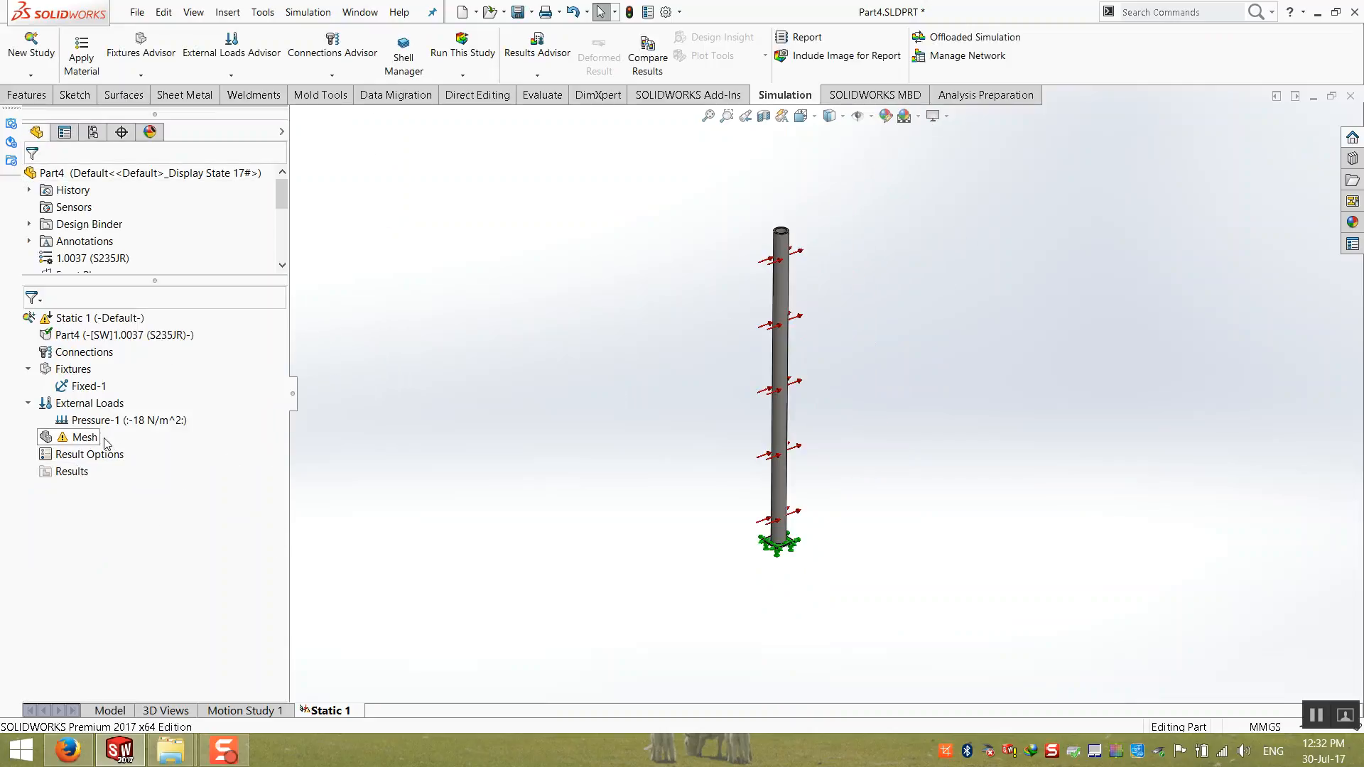
Step: Add a gravity load of 9.81 m/s^2 referenced to the Top Plane, acting downward
right_click(88, 403)
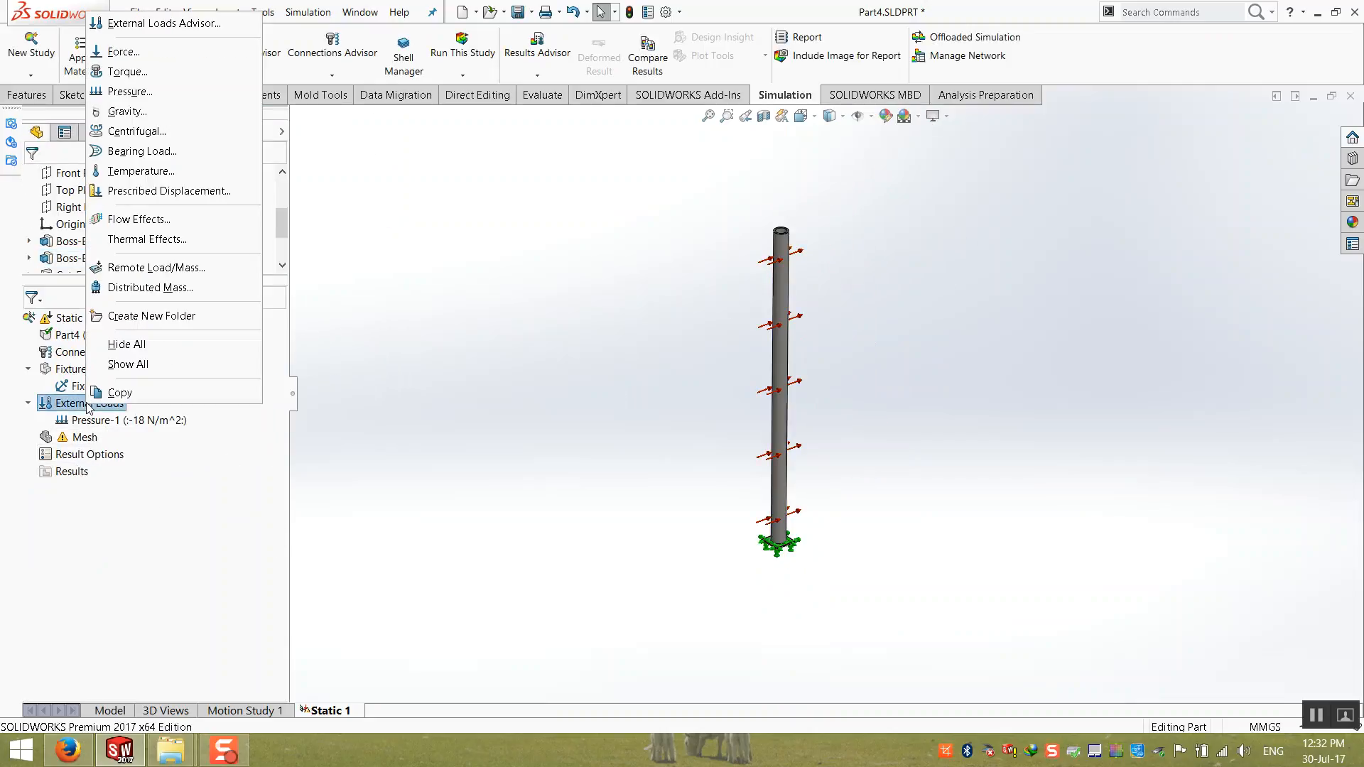
left_click(190, 114)
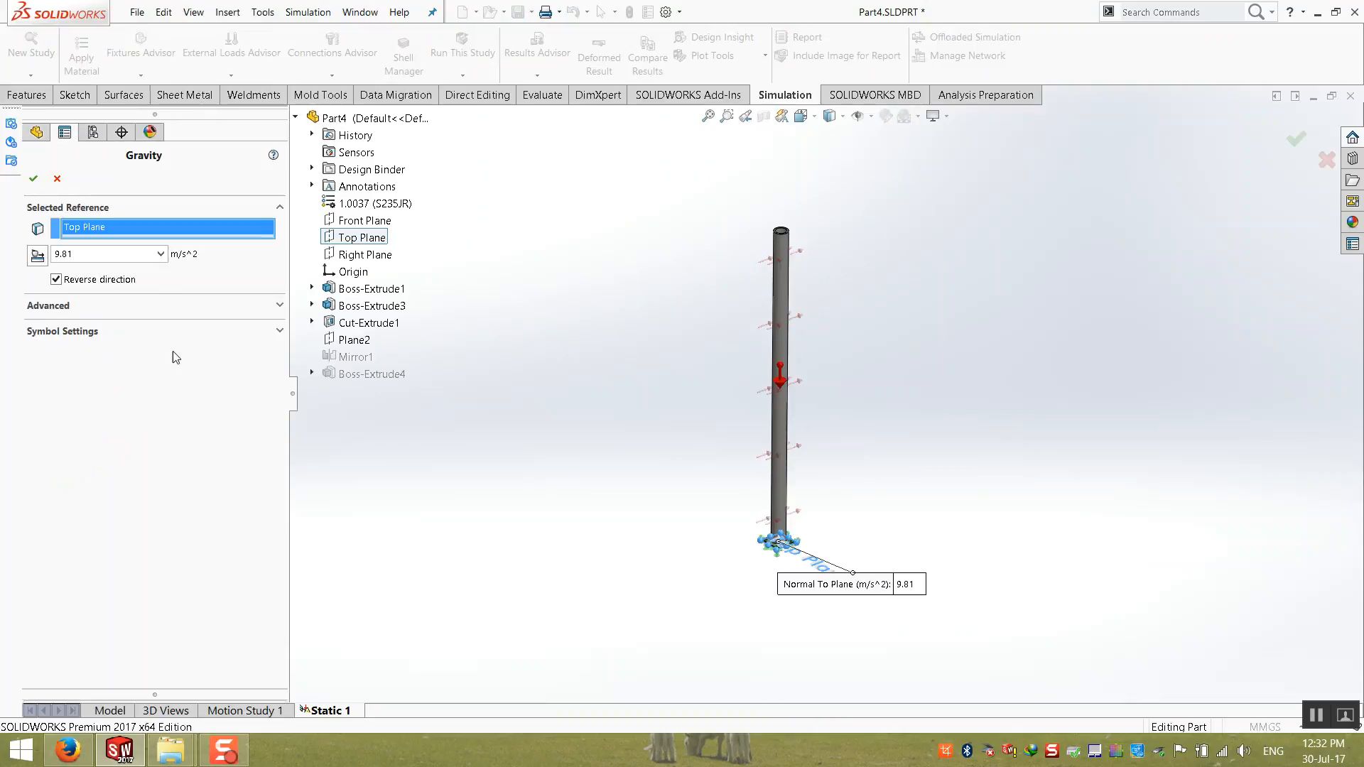
scroll(821, 363, "down", 2)
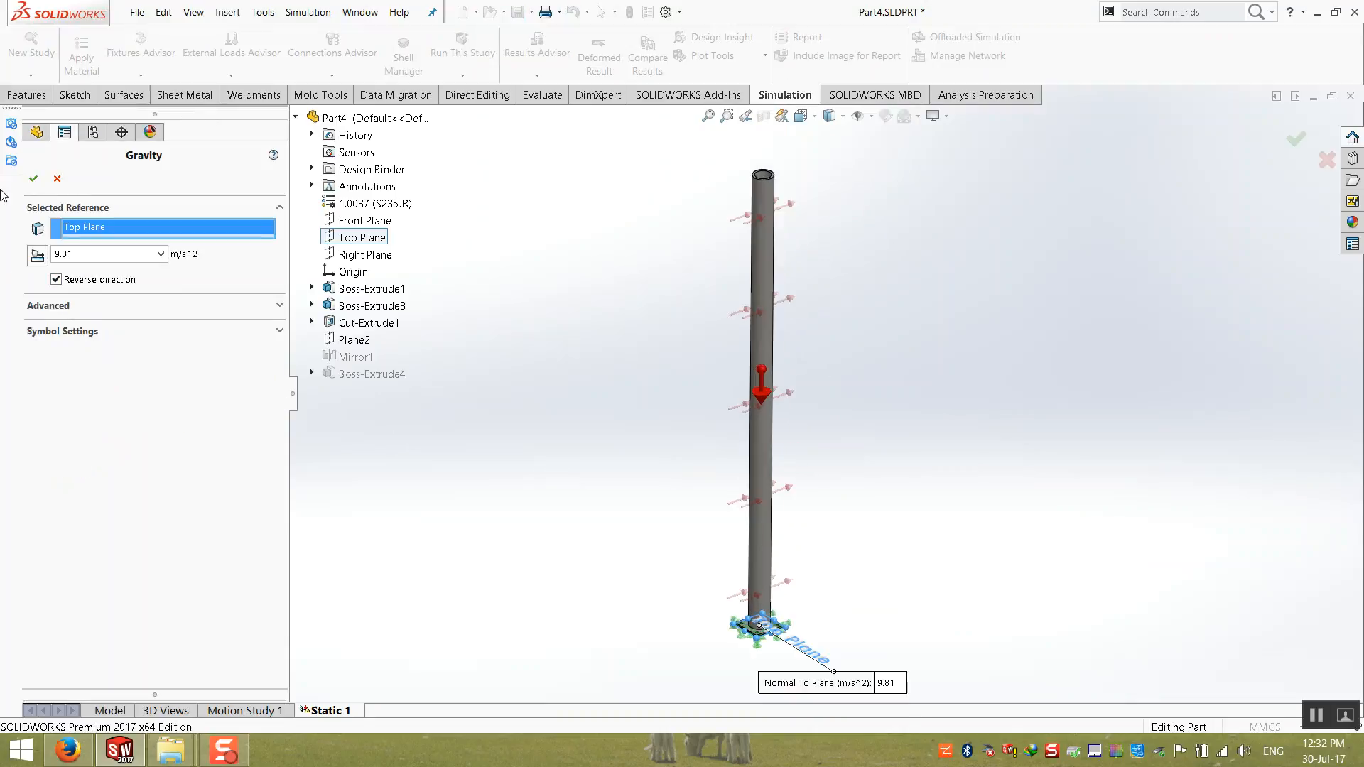
left_click(33, 179)
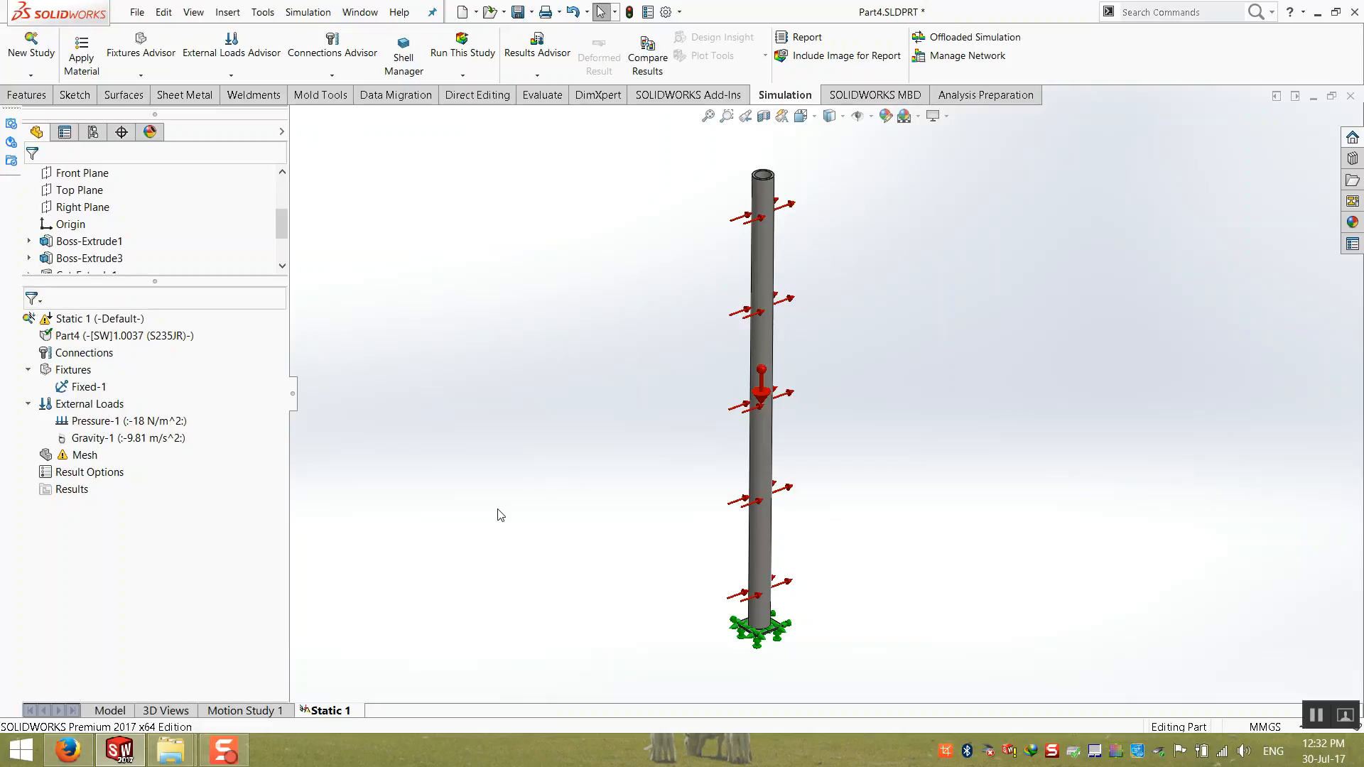
Step: Run the Static 1 study and inspect the von Mises stress plot around the post's base plate and bolt holes
right_click(91, 320)
left_click(121, 353)
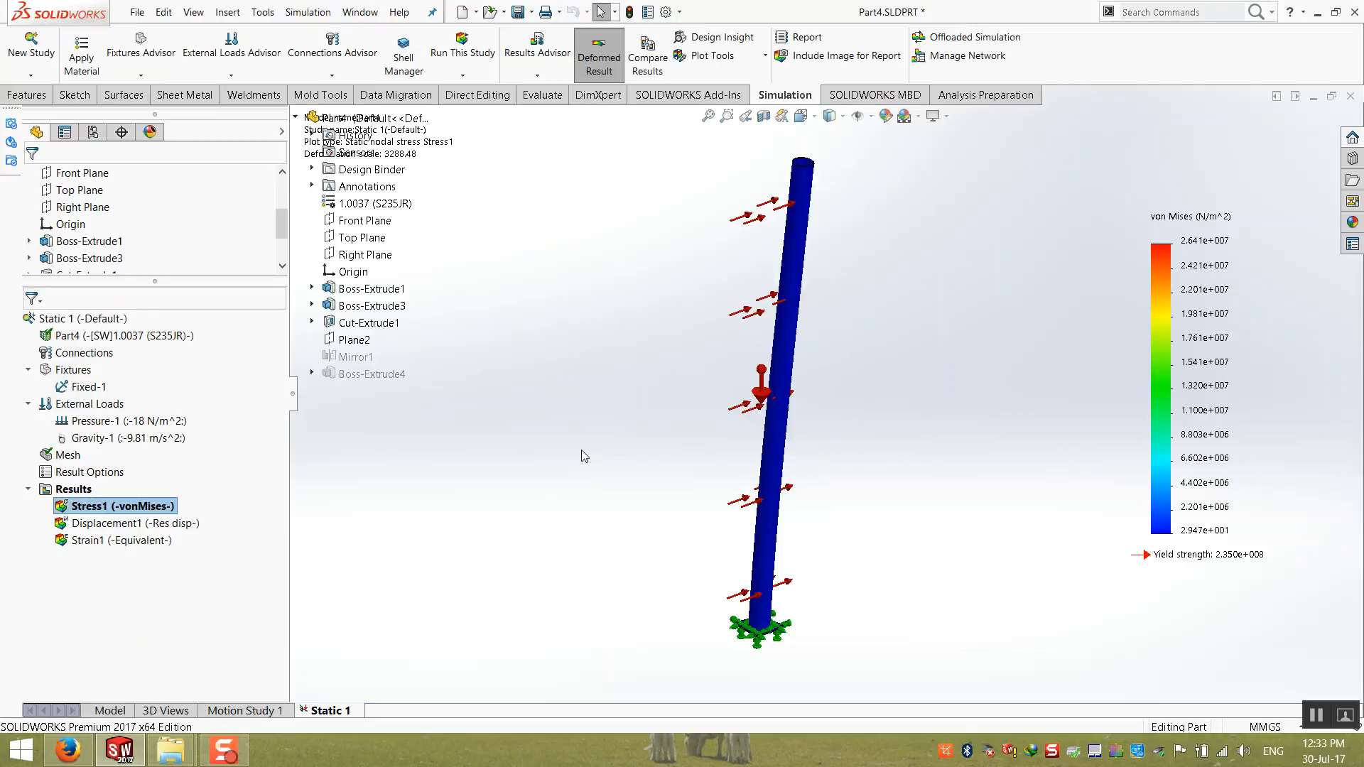
scroll(791, 684, "down", 10)
mouse_move(677, 488)
middle_mouse_down()
mouse_move(608, 427)
mouse_move(680, 486)
mouse_move(673, 509)
mouse_move(691, 508)
middle_mouse_up()
scroll(796, 484, "down", 2)
scroll(808, 463, "up", 2)
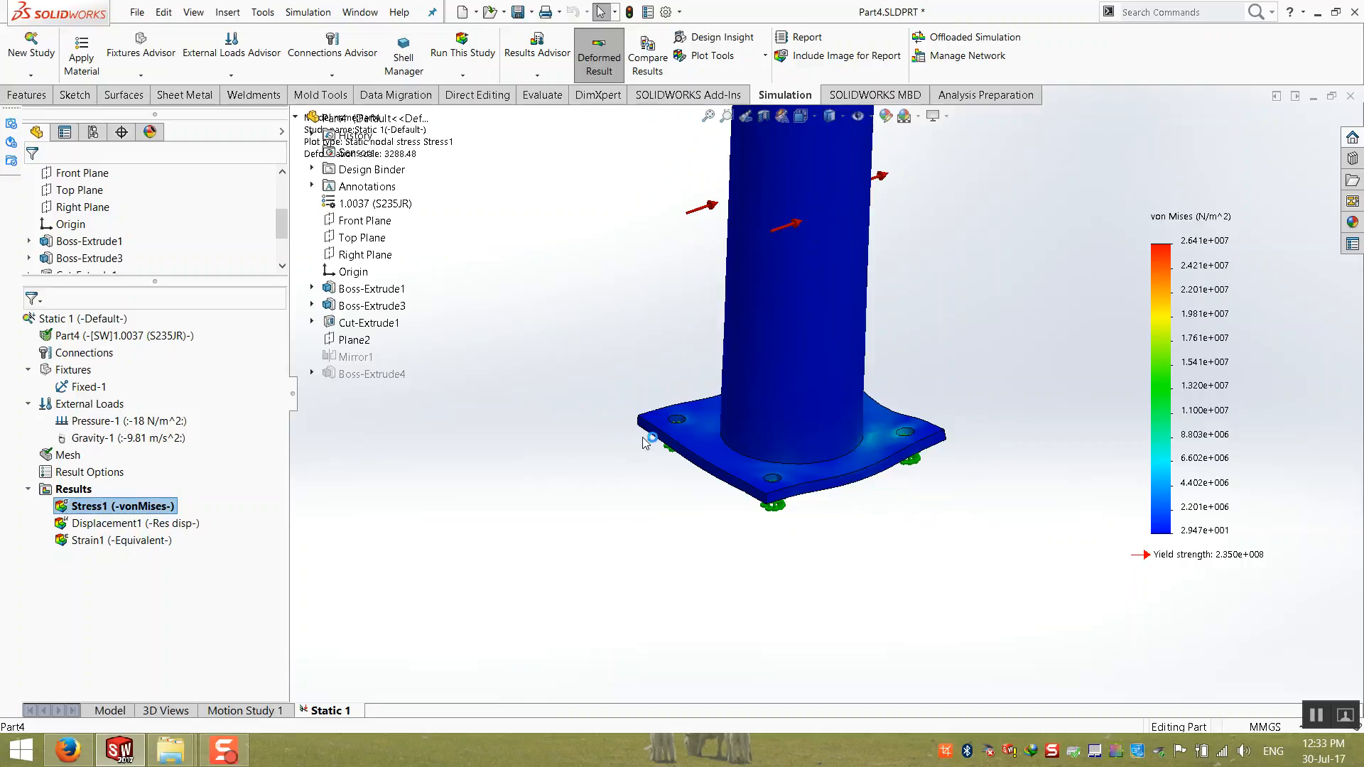
Step: Edit the Stress1 plot to use the floating number format and kgf/cm^2 units
right_click(135, 506)
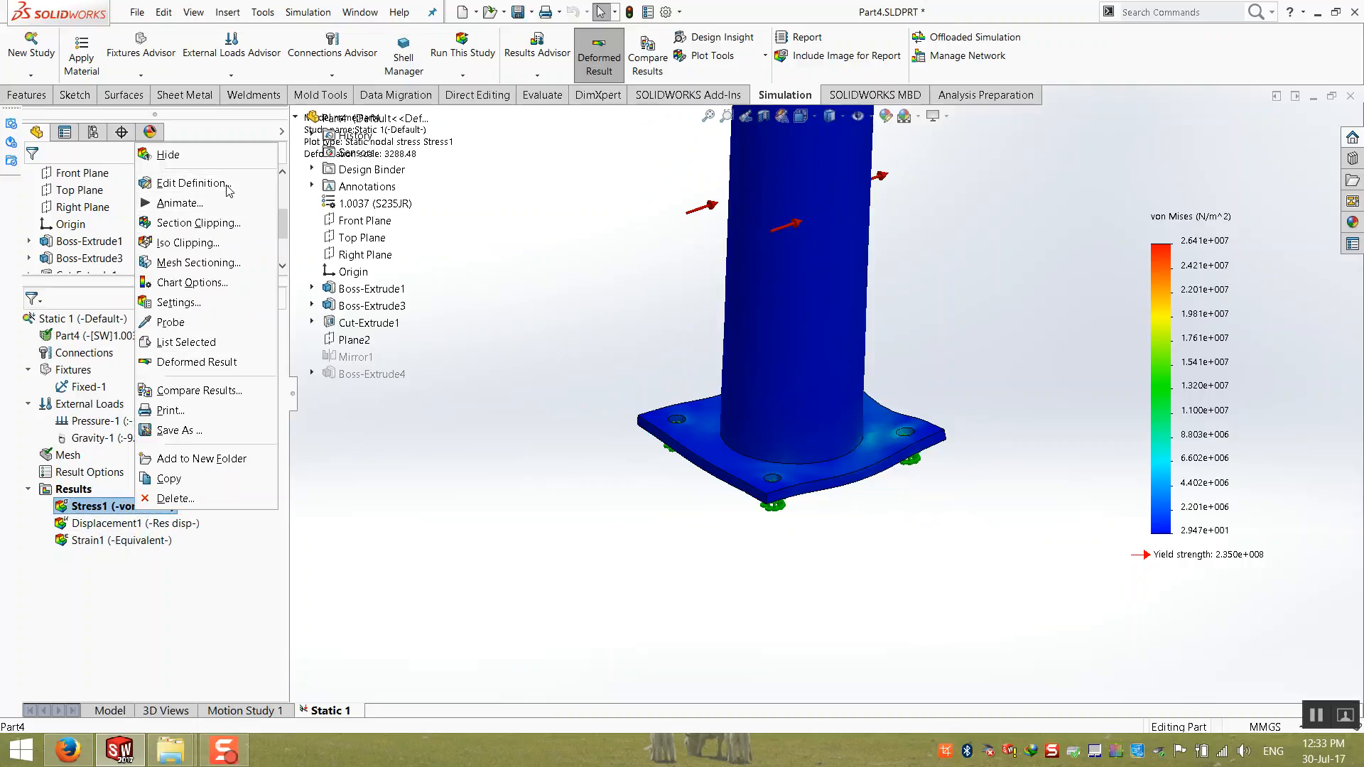
left_click(190, 184)
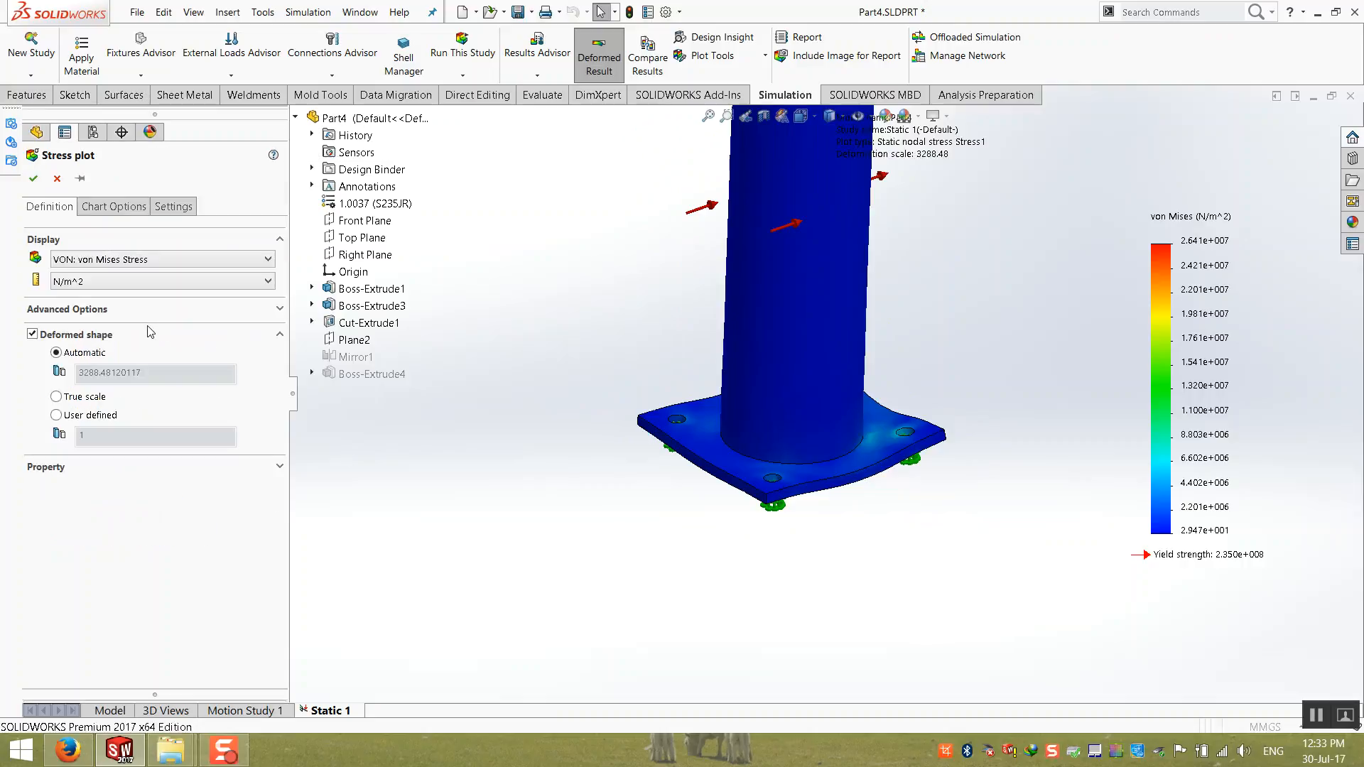
left_click(114, 207)
left_click(105, 591)
left_click(78, 621)
left_click(49, 206)
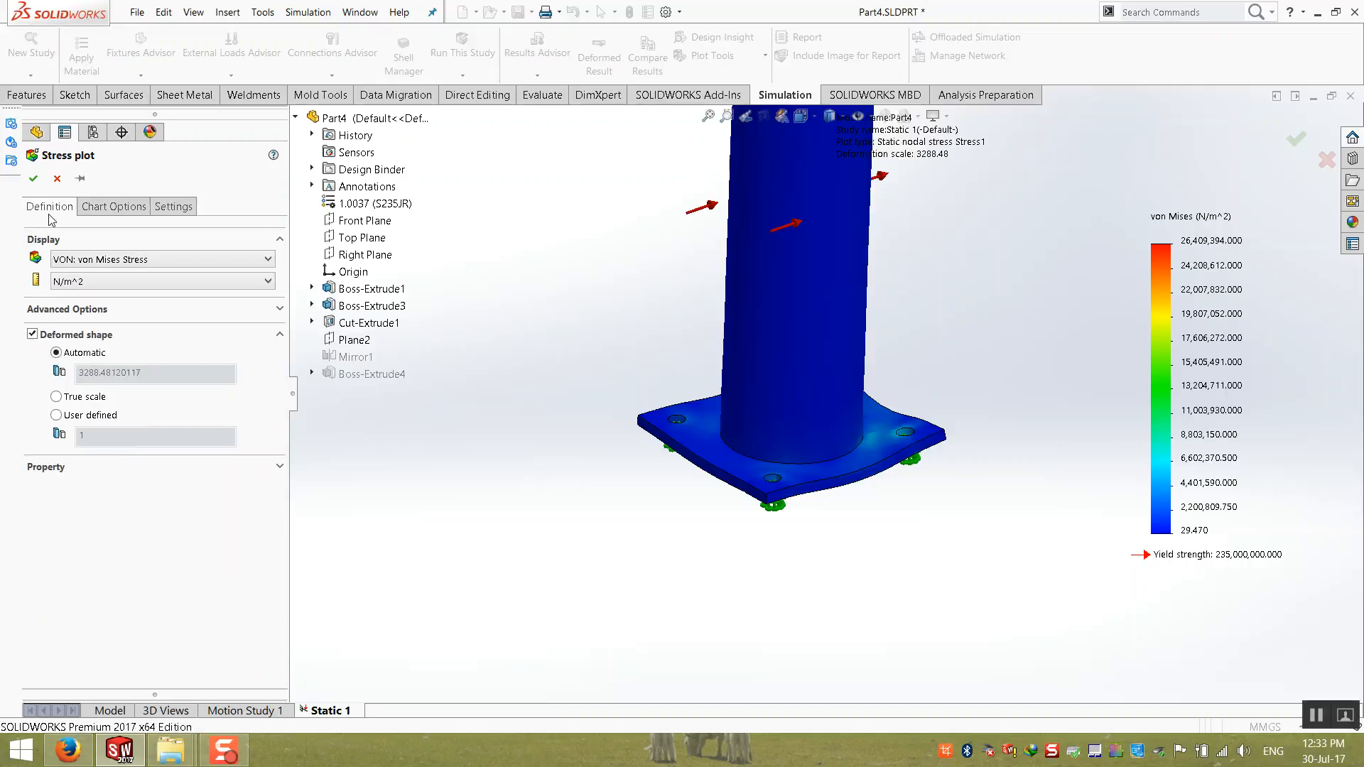
left_click(92, 281)
left_click(96, 324)
left_click(33, 179)
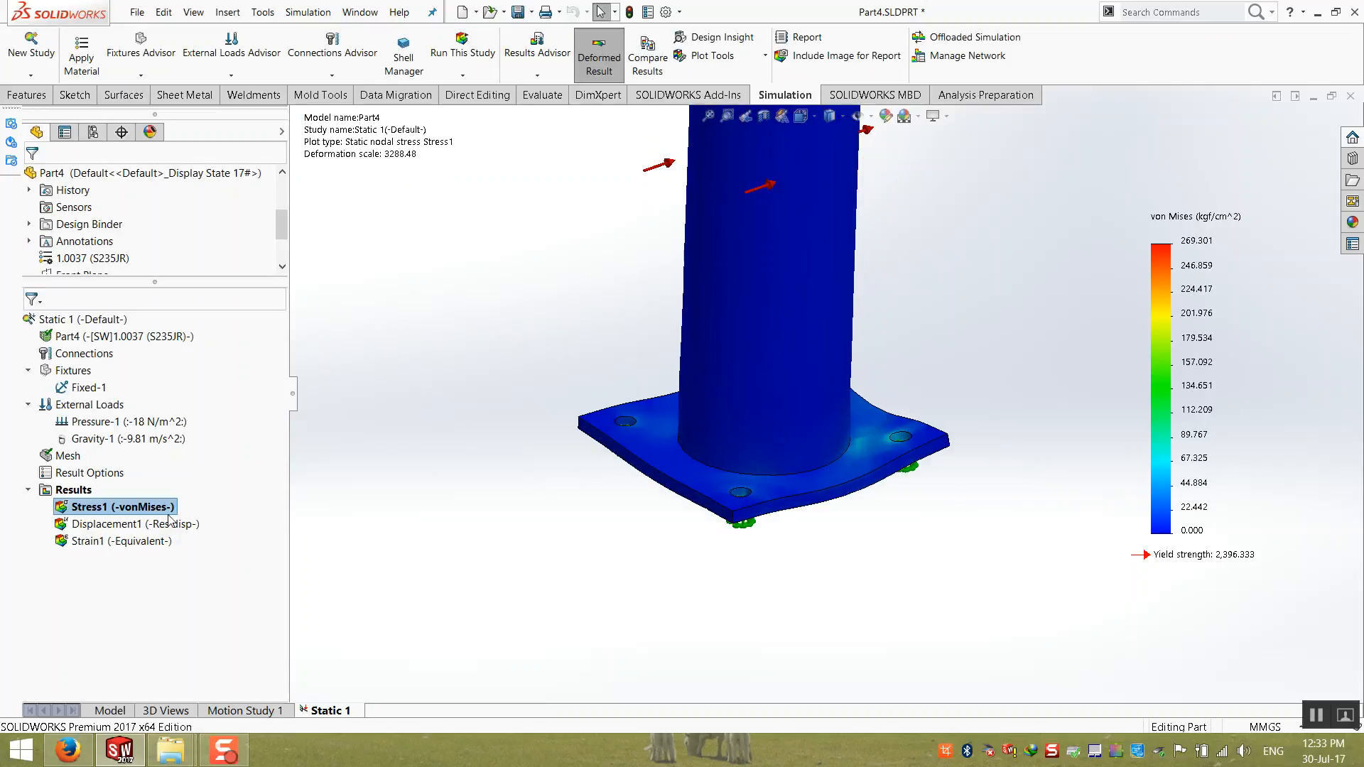
Step: Activate the Displacement1 plot and set its legend to the floating number format and its units to cm
right_click(99, 522)
double_click(90, 523)
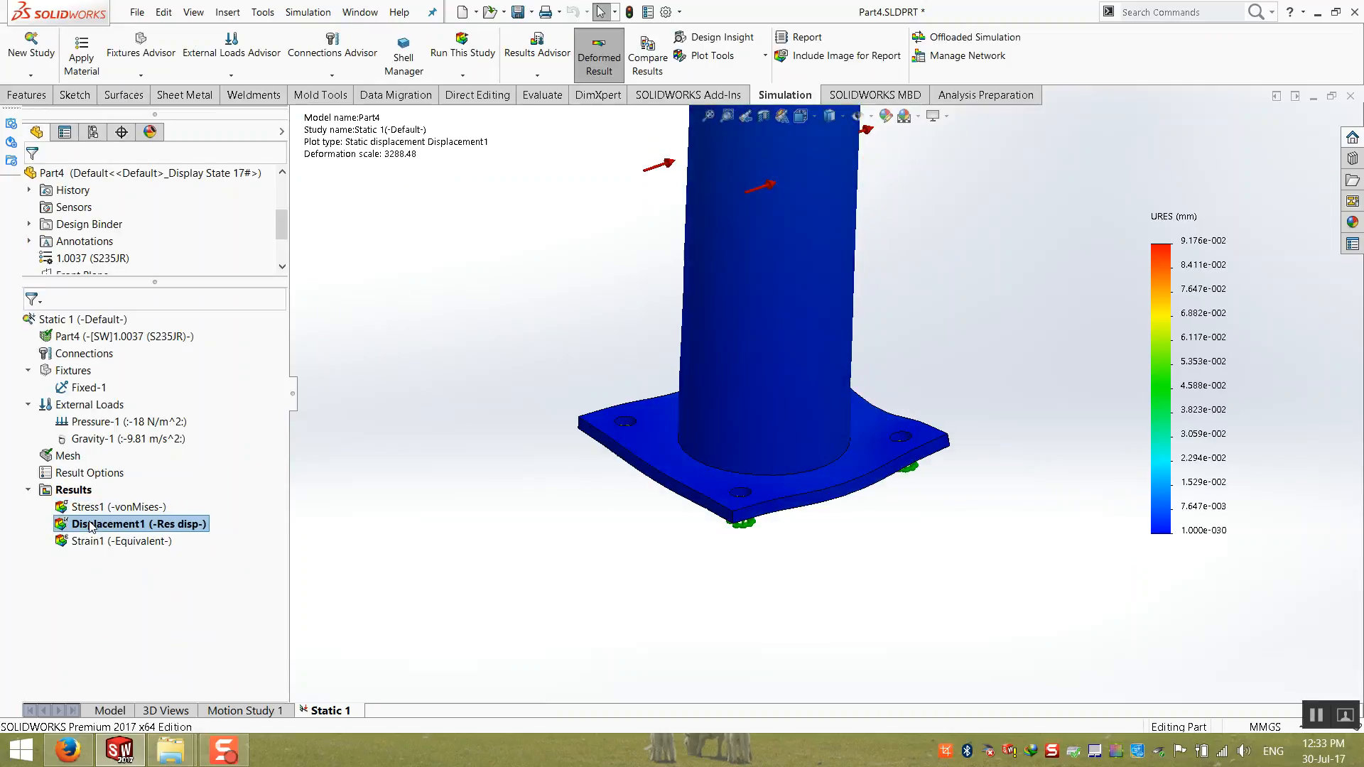
right_click(90, 526)
left_click(145, 192)
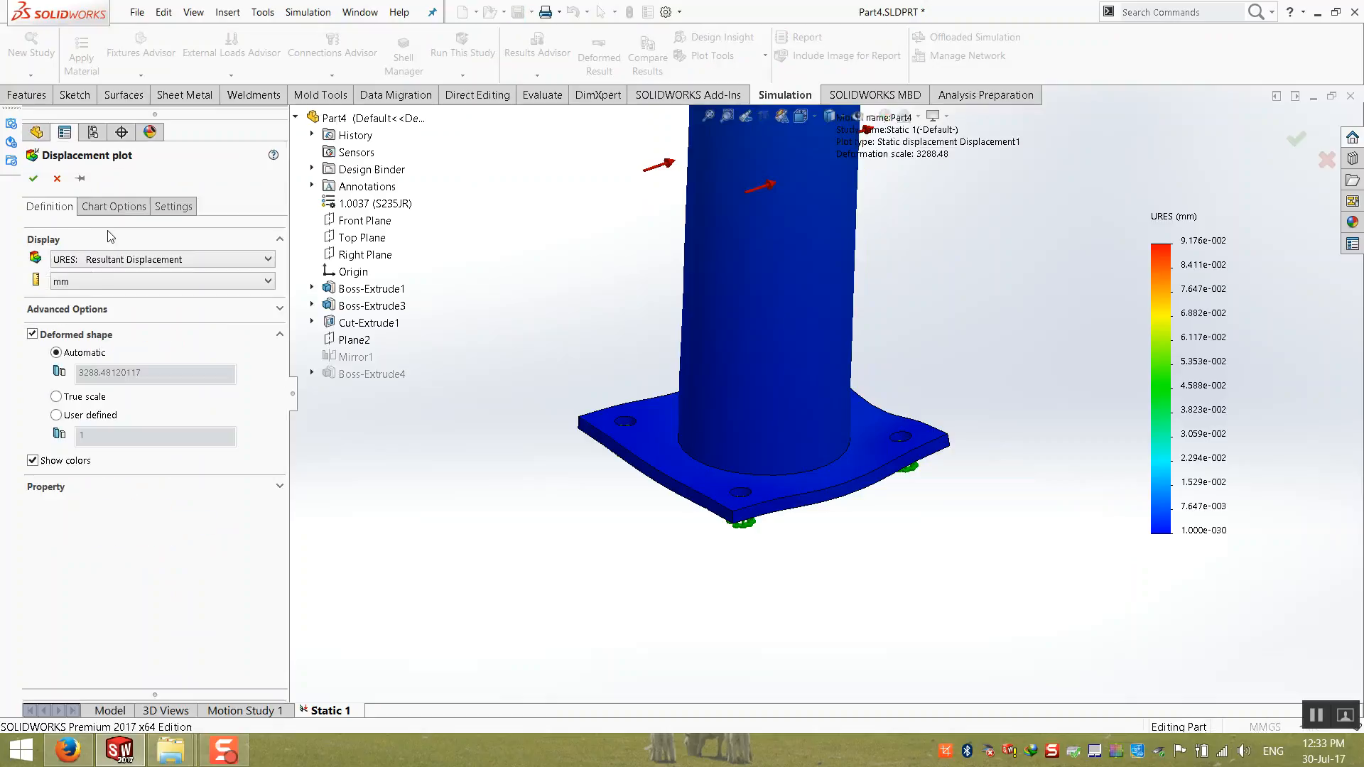
left_click(101, 207)
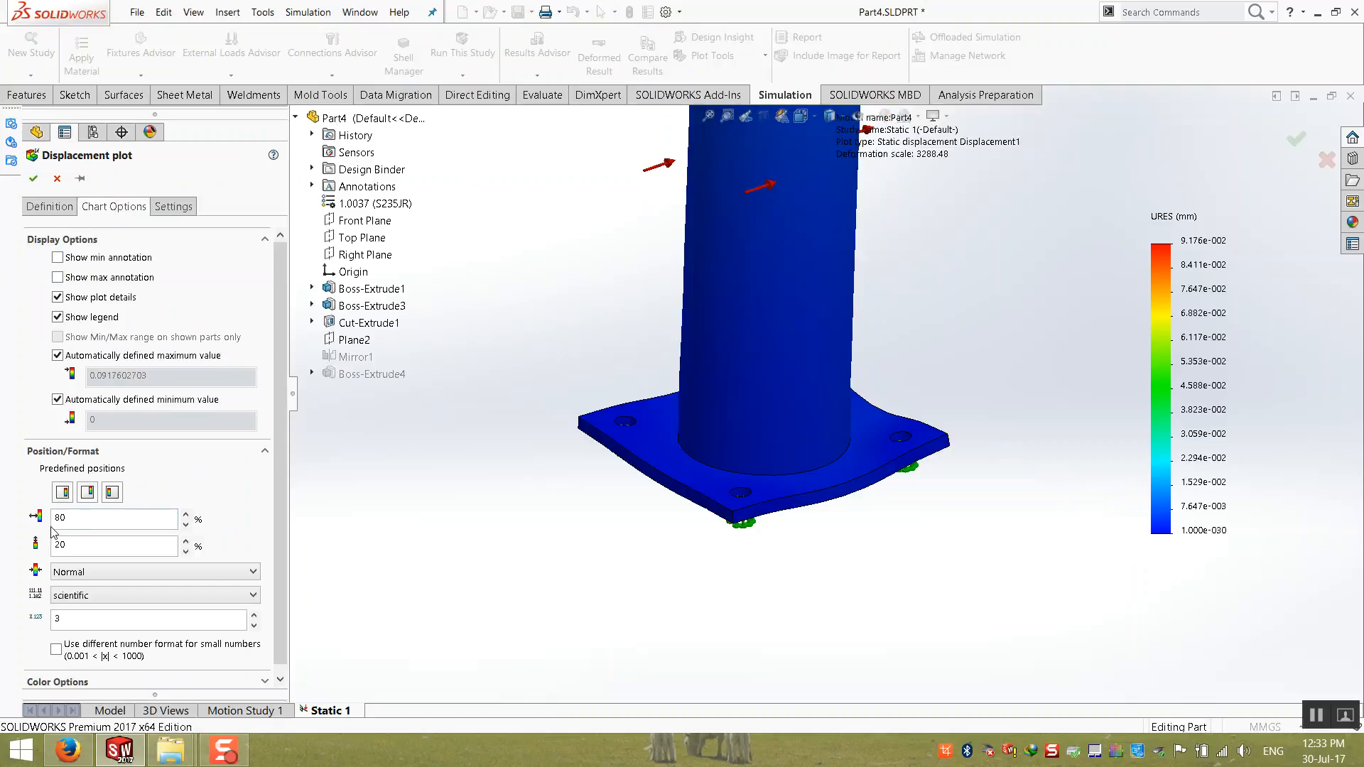
left_click(101, 596)
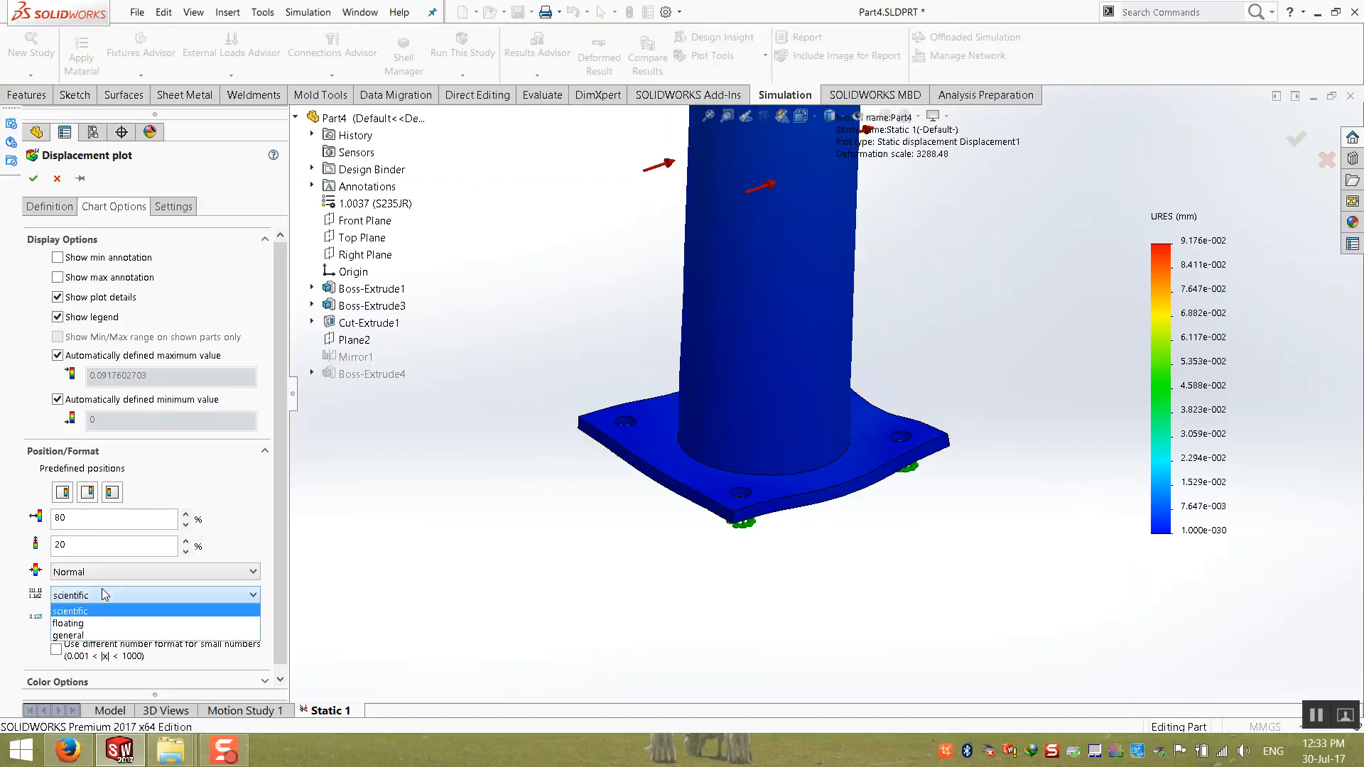
left_click(102, 635)
left_click(50, 206)
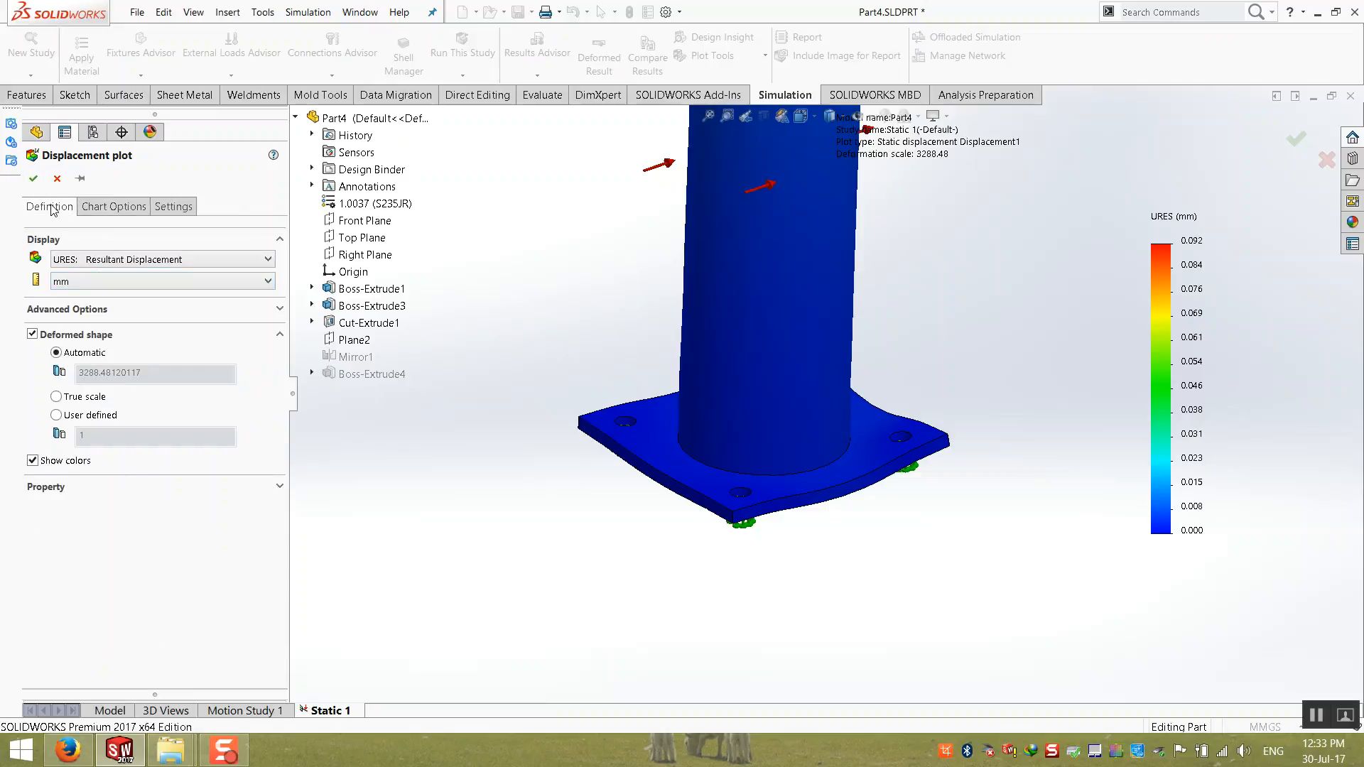
left_click(78, 283)
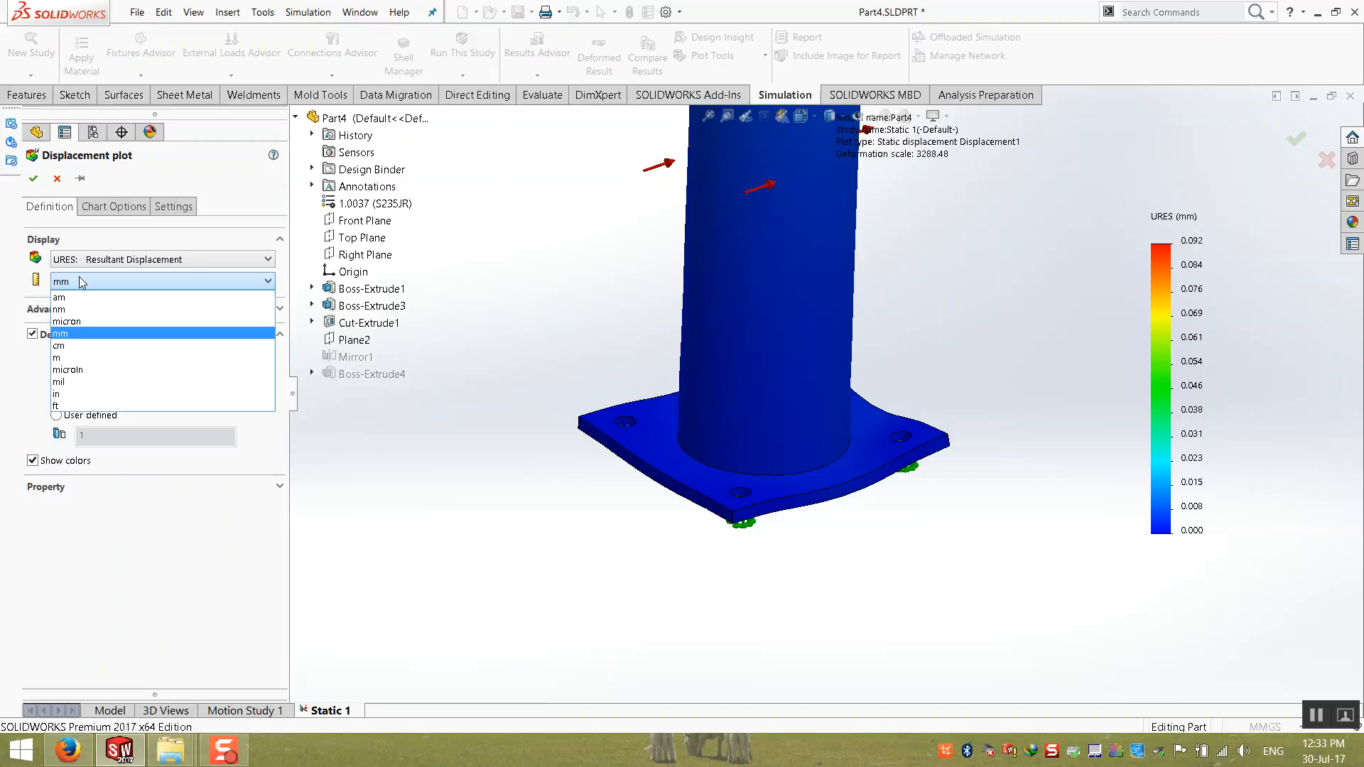
left_click(83, 320)
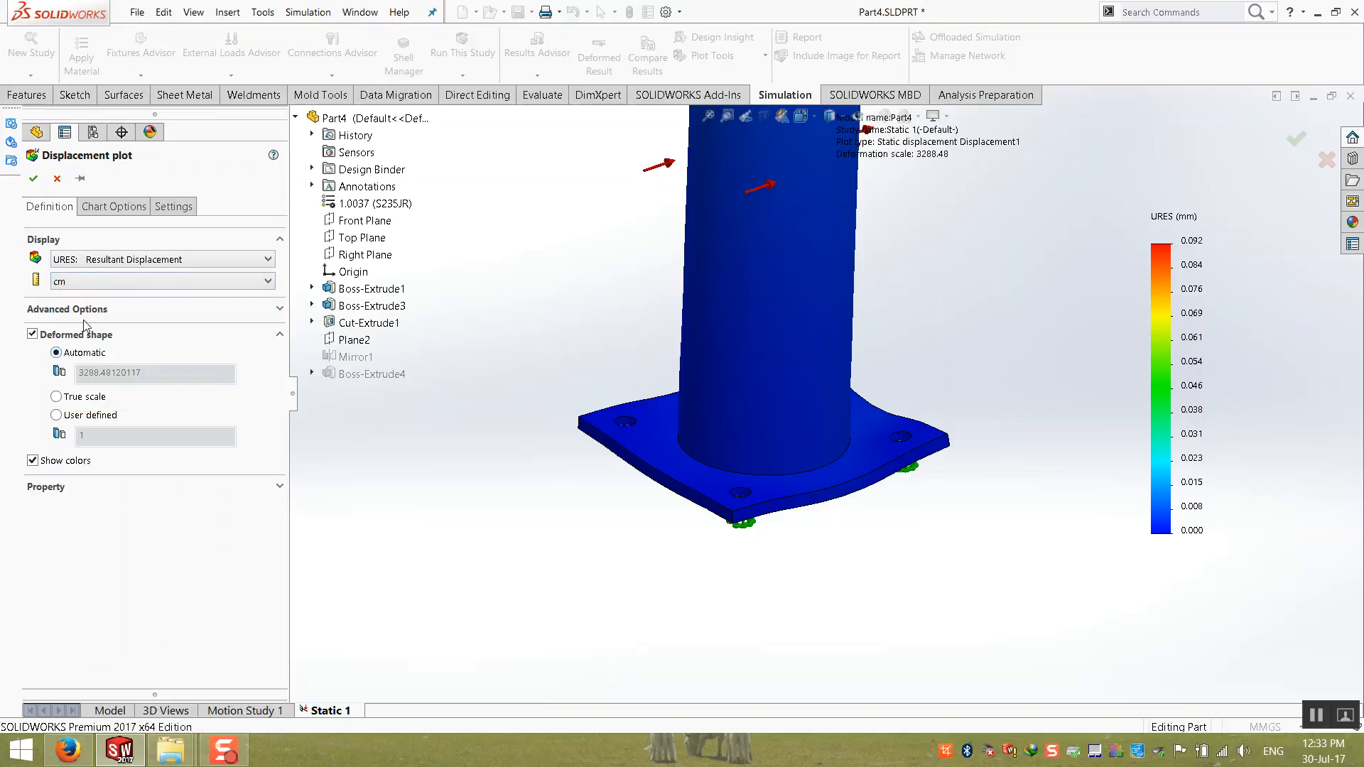
left_click(33, 178)
Step: Review the displacement and von Mises stress plots over the full post, ending with the Displacement1 plot active
scroll(723, 351, "up", 6)
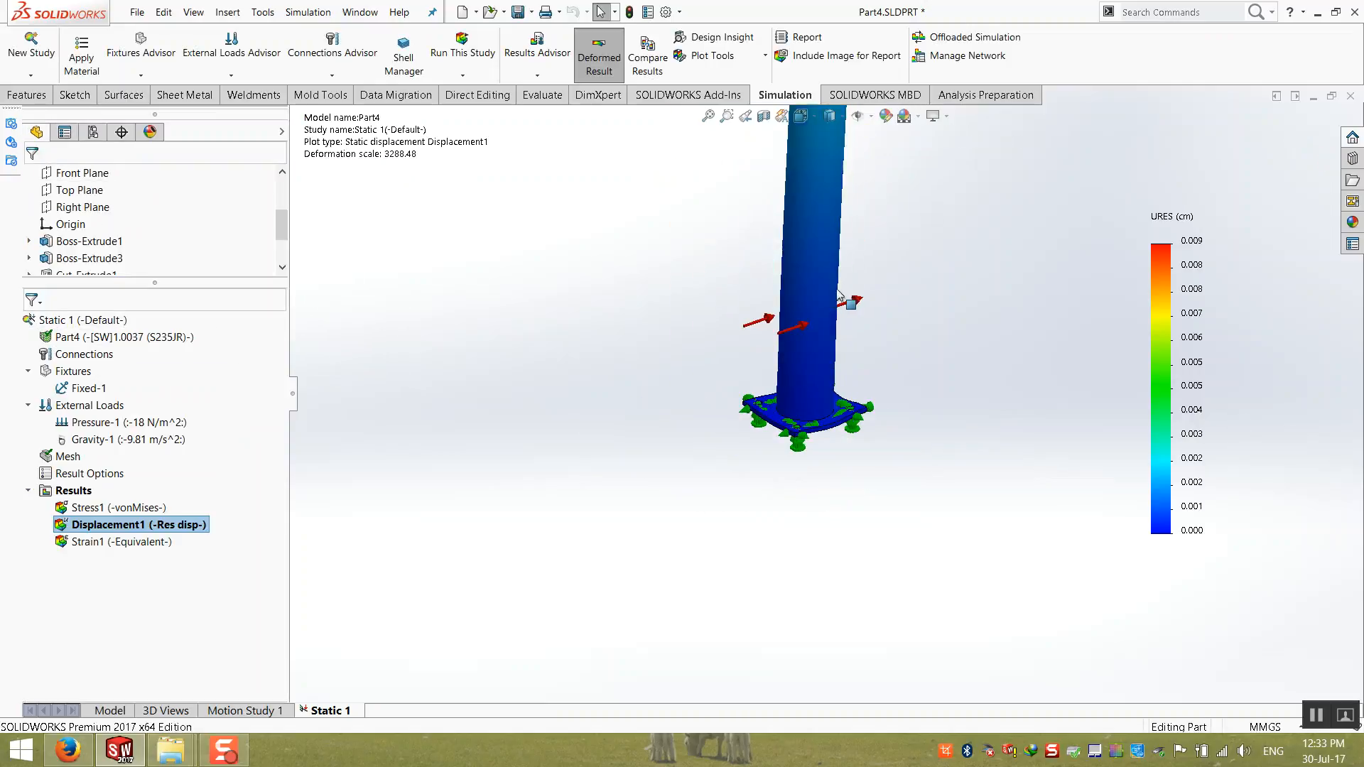
scroll(873, 233, "down", 1)
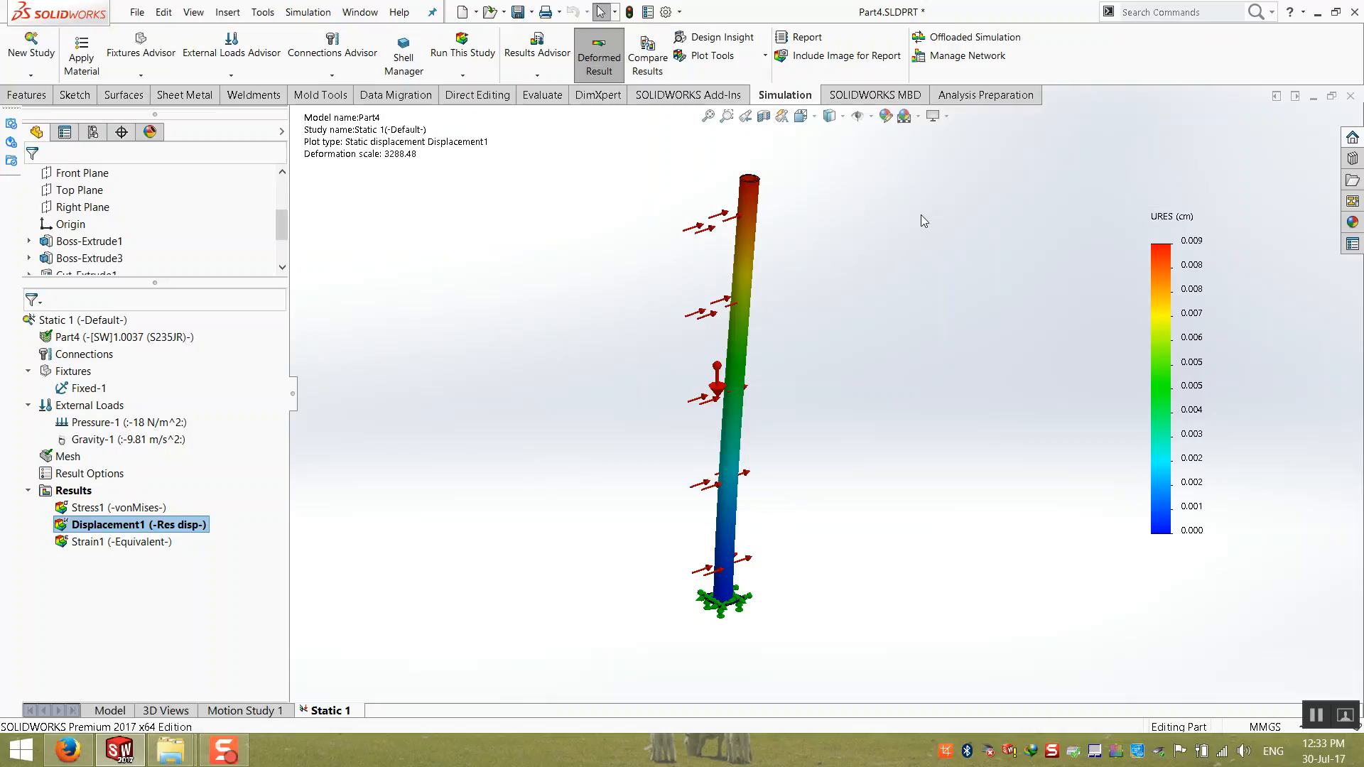
double_click(117, 507)
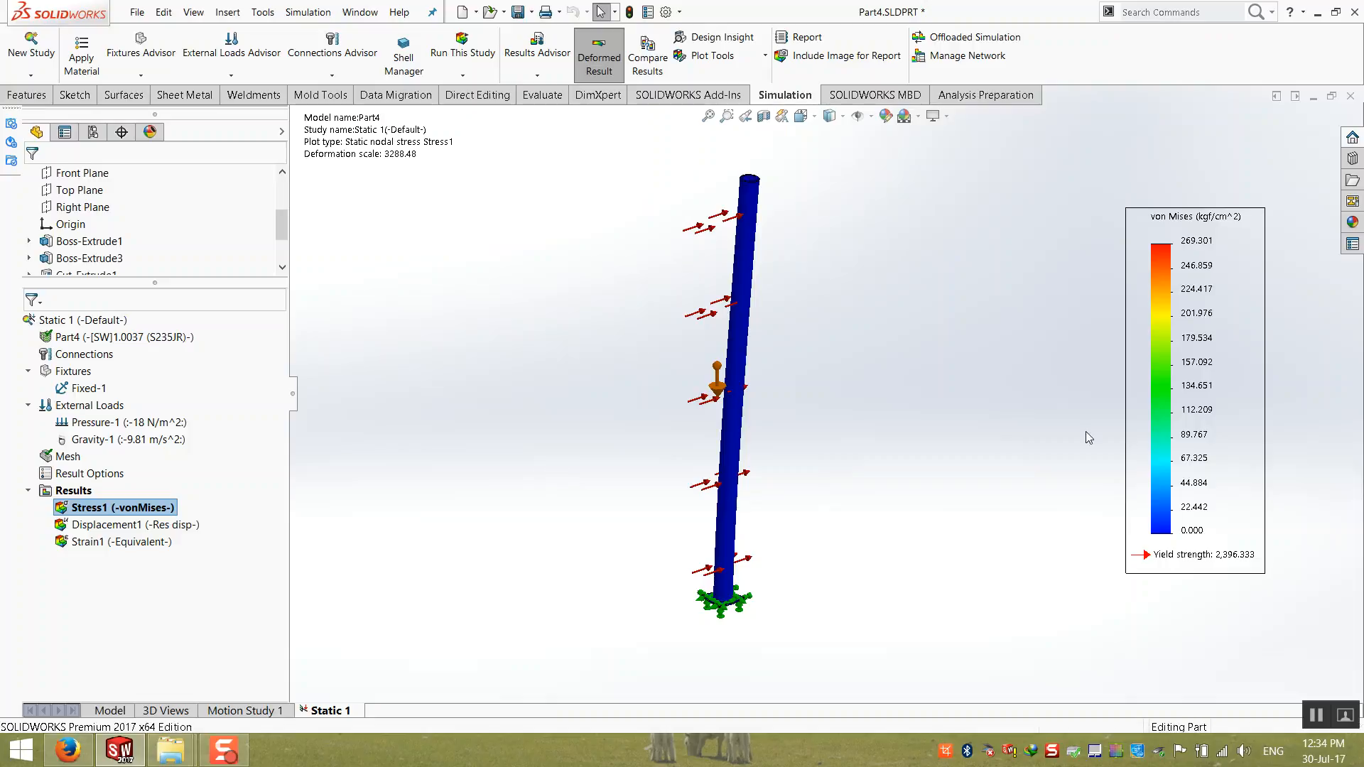
left_click(110, 711)
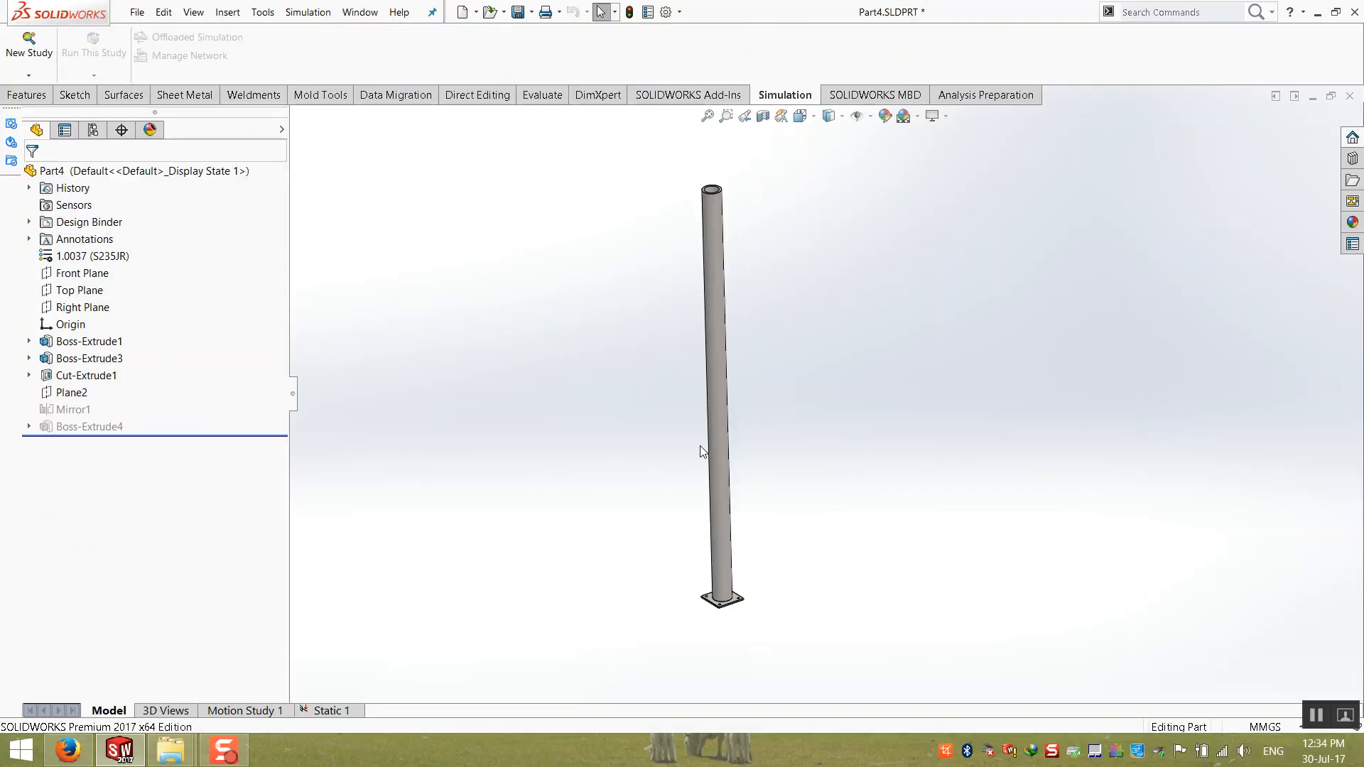
left_click(319, 711)
double_click(99, 524)
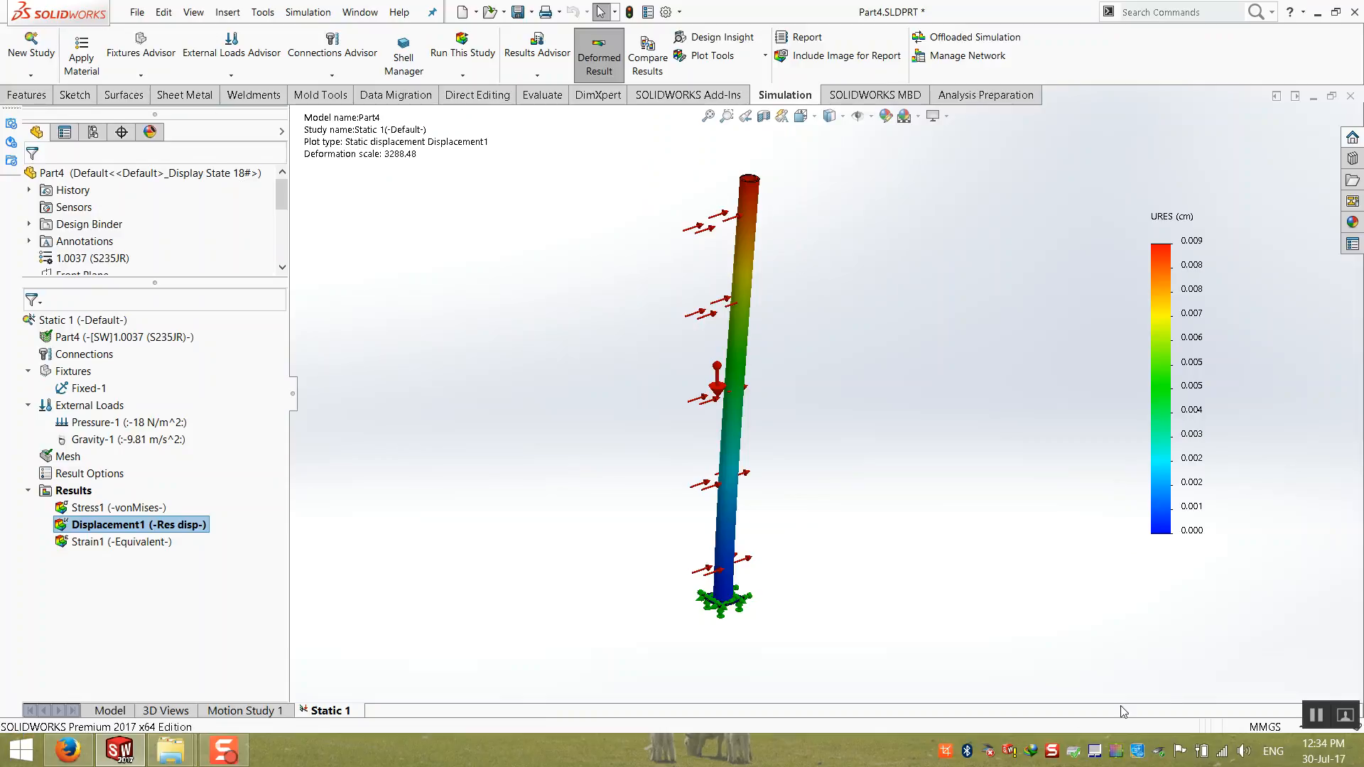
right_click(937, 754)
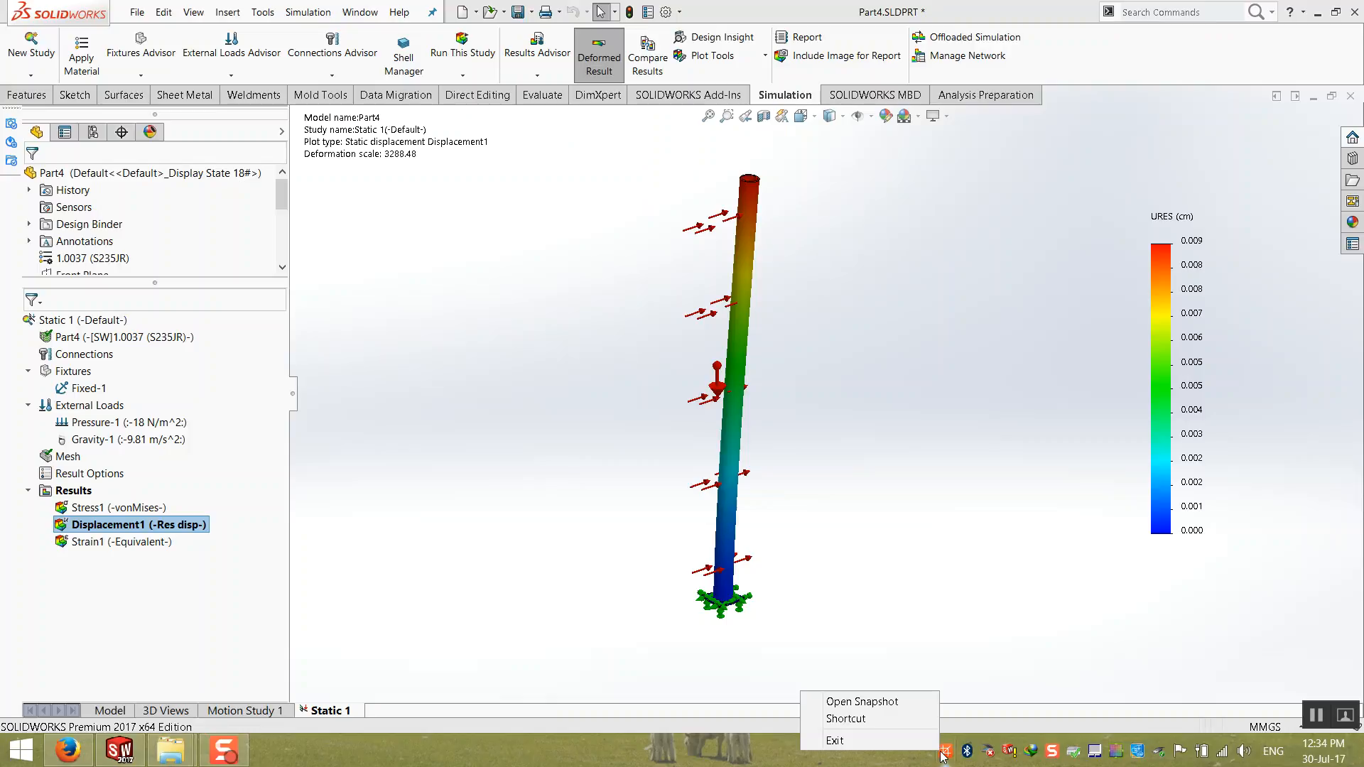
left_click(905, 702)
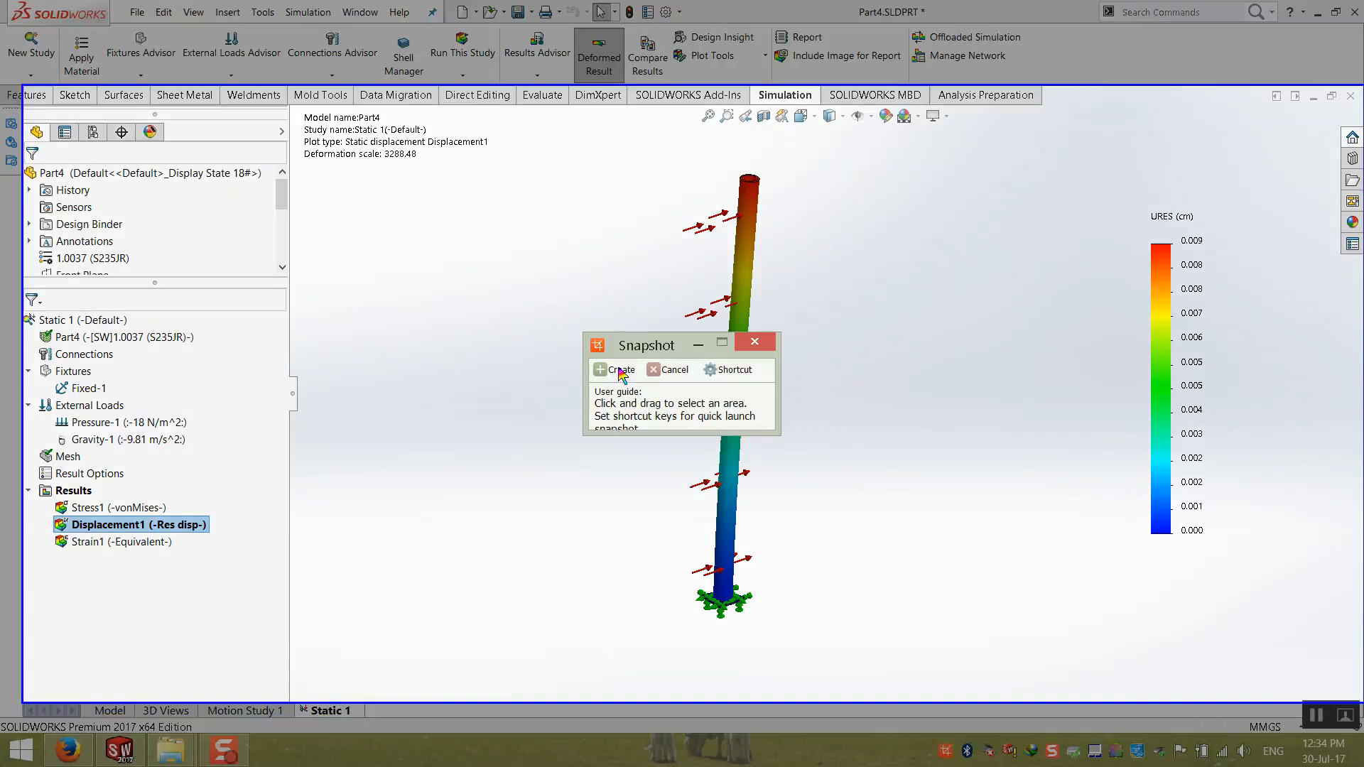
left_click(757, 347)
right_click(948, 759)
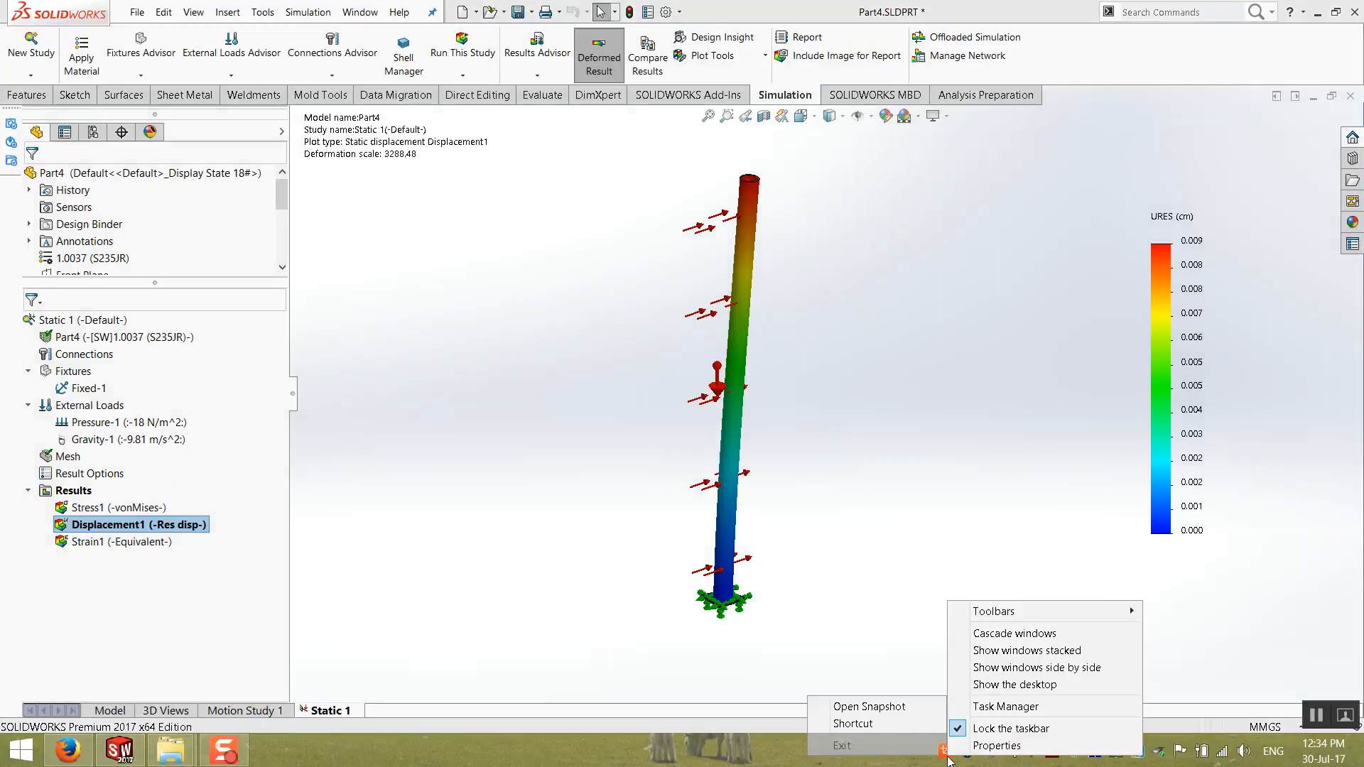
left_click(752, 750)
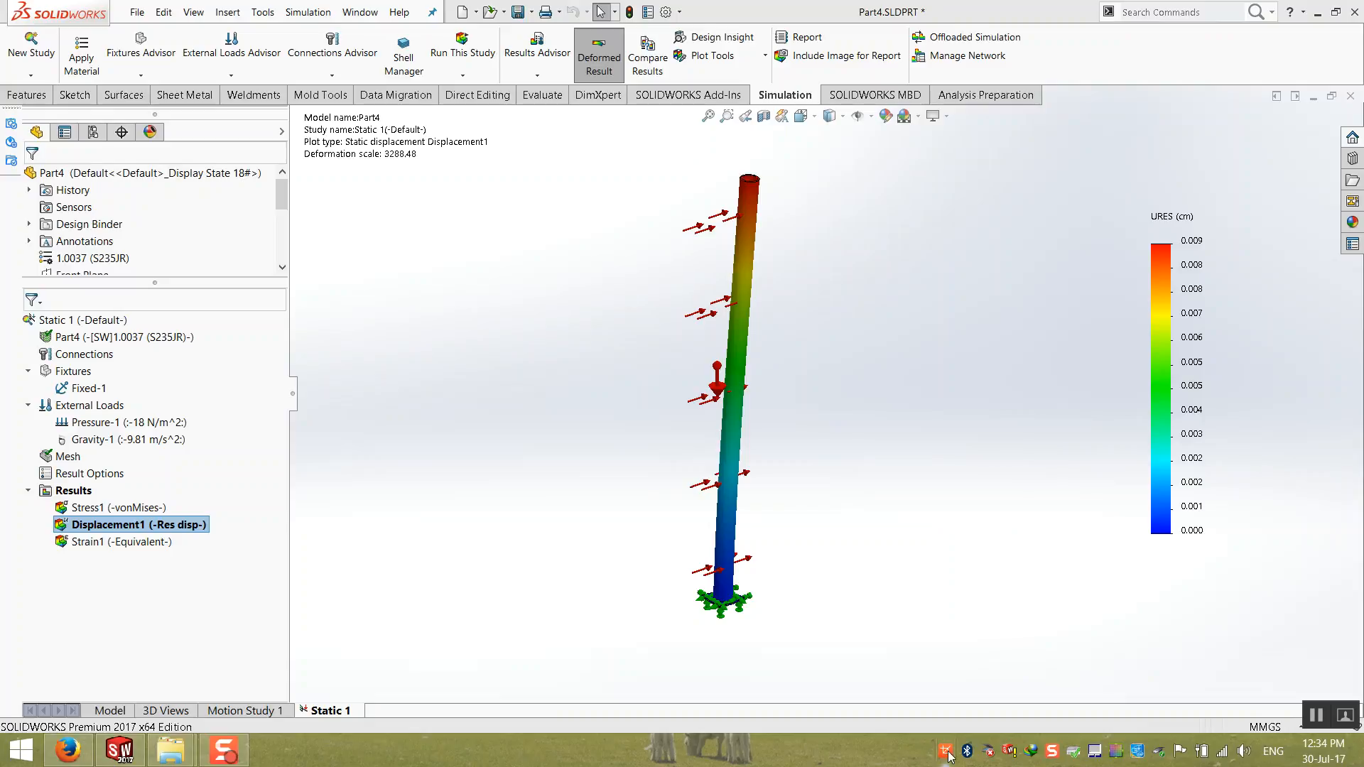
left_click(1317, 12)
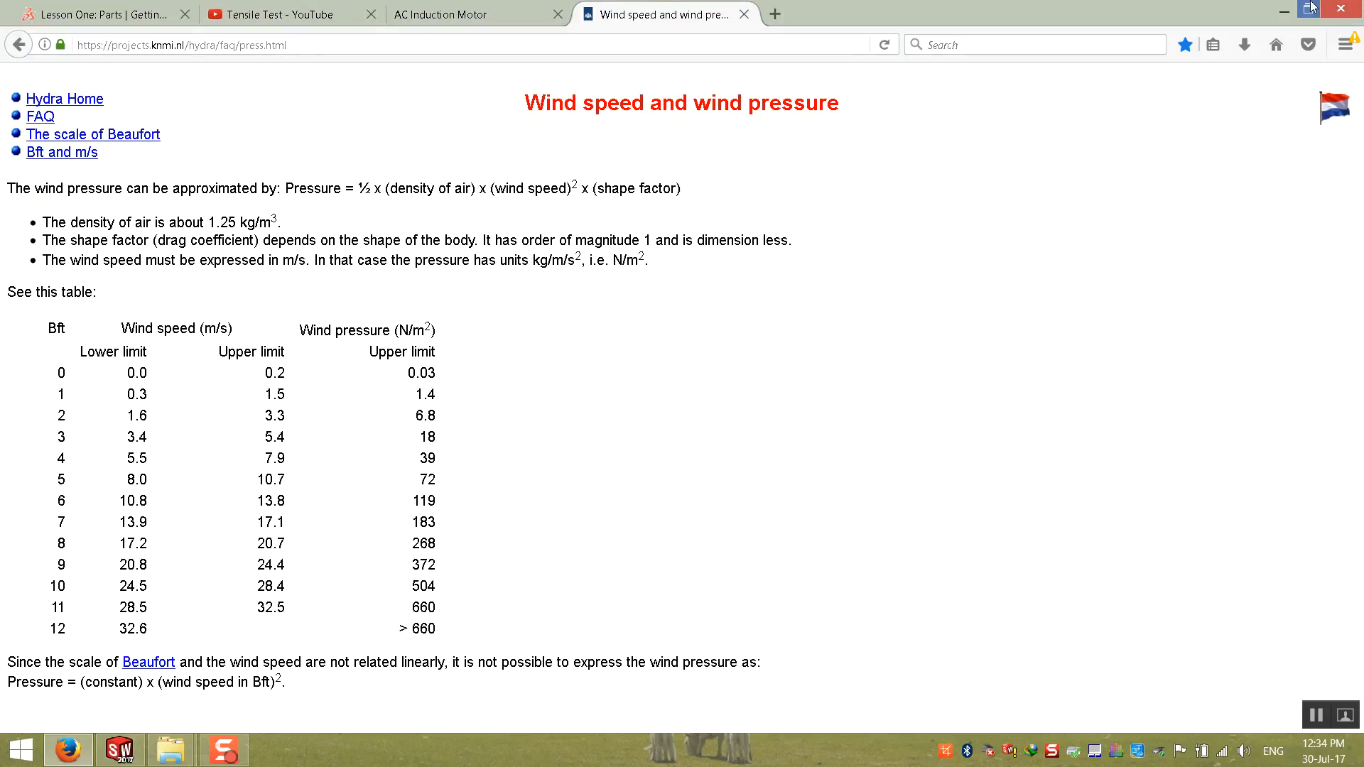
left_click(1284, 10)
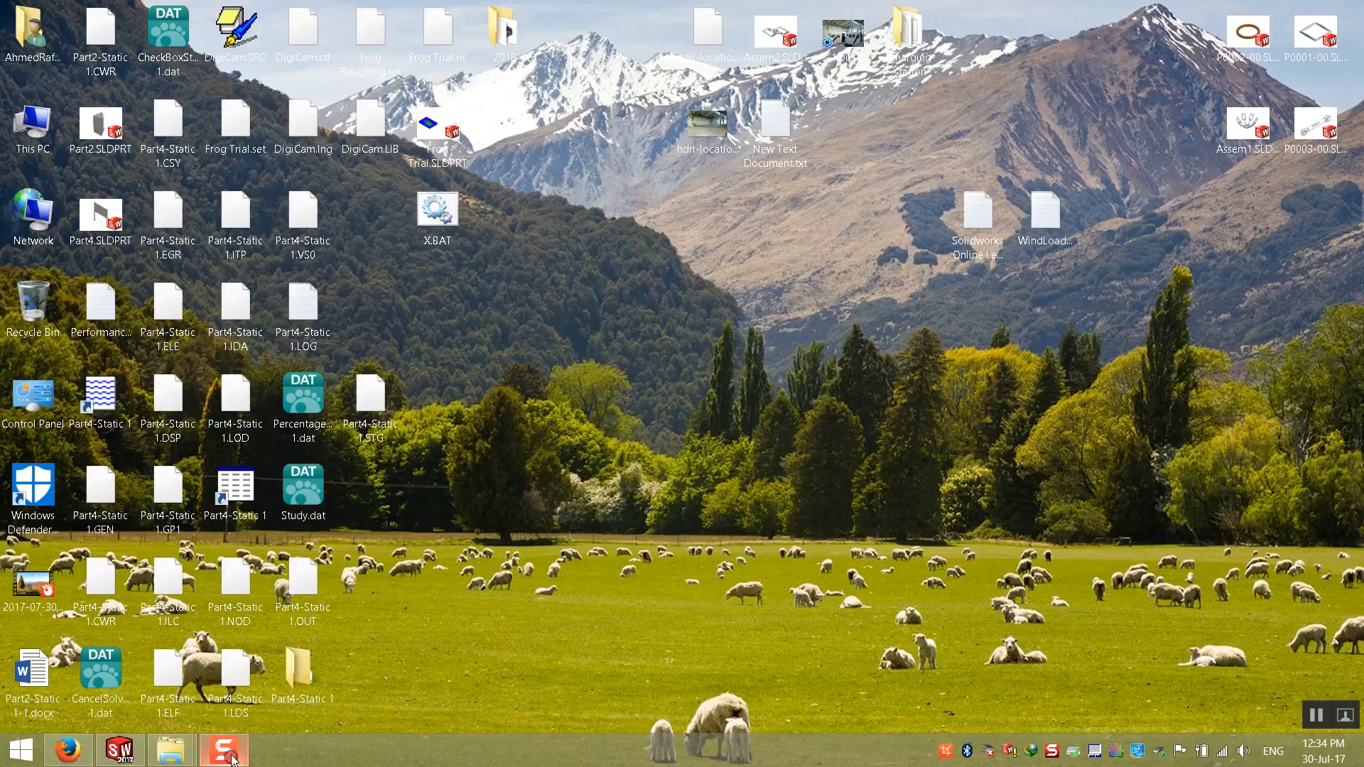
left_click(132, 758)
Step: Open the Snipping Tool and capture the displacement plot of the whole post together with its URES legend
left_click(20, 755)
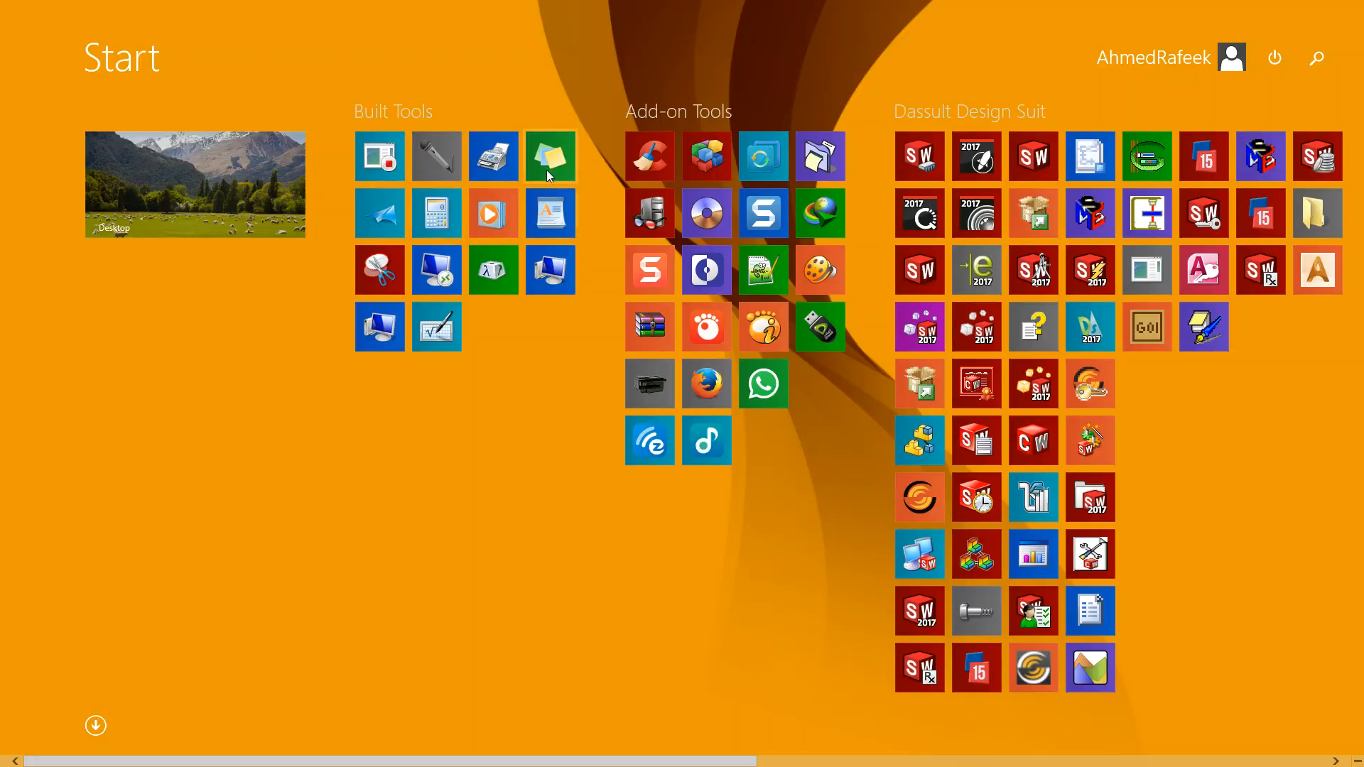
left_click(380, 270)
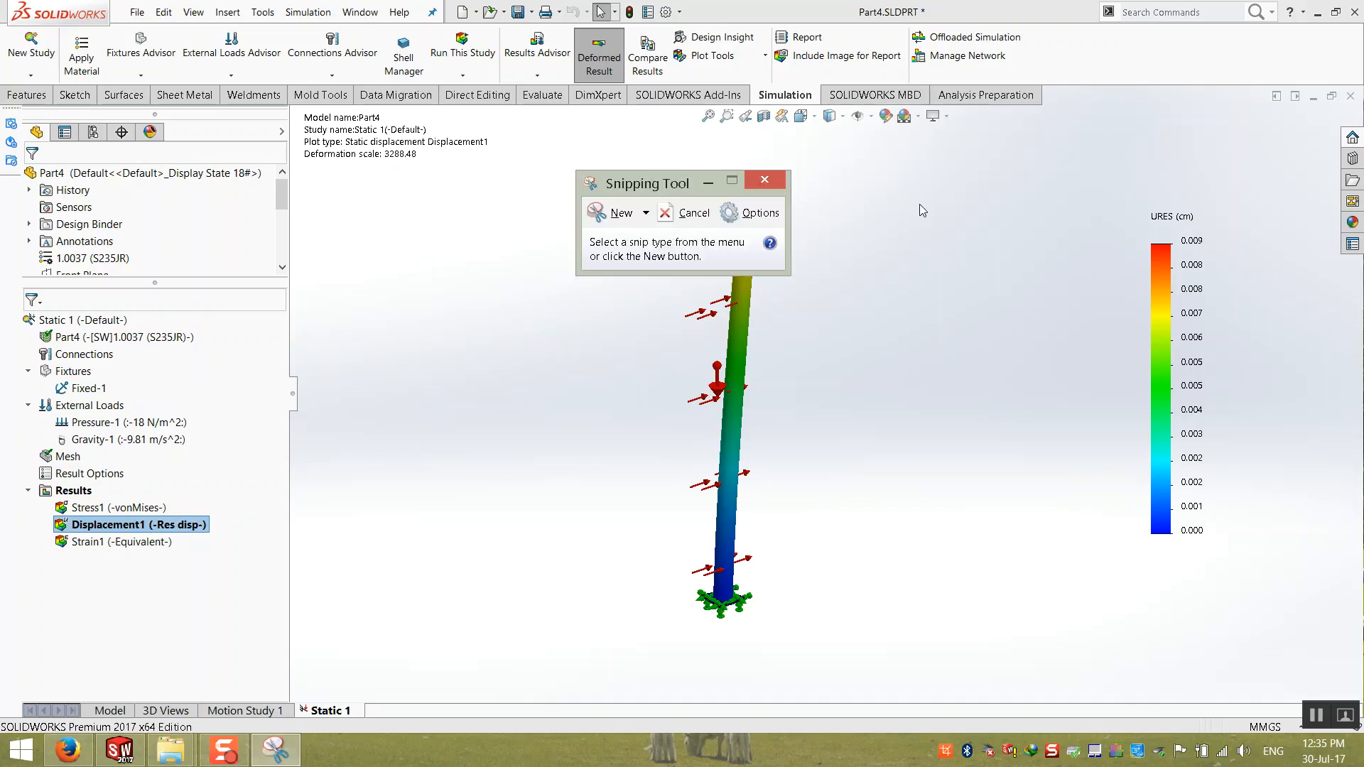
left_click(249, 39)
left_click_drag(919, 140, 1159, 208)
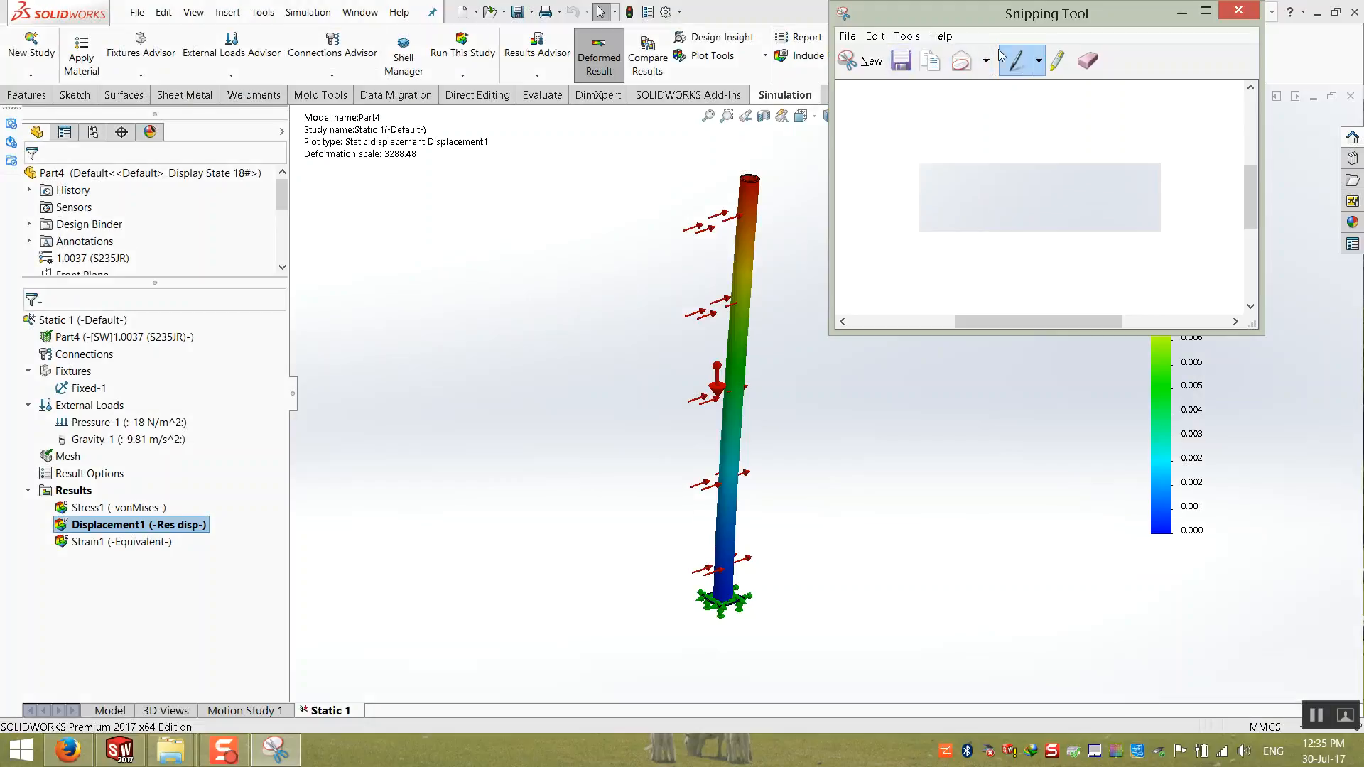
left_click(865, 60)
left_click_drag(1260, 135, 462, 679)
Step: Save the displacement capture to the Desktop as a PNG named Befor and close the Snipping Tool
left_click(445, 61)
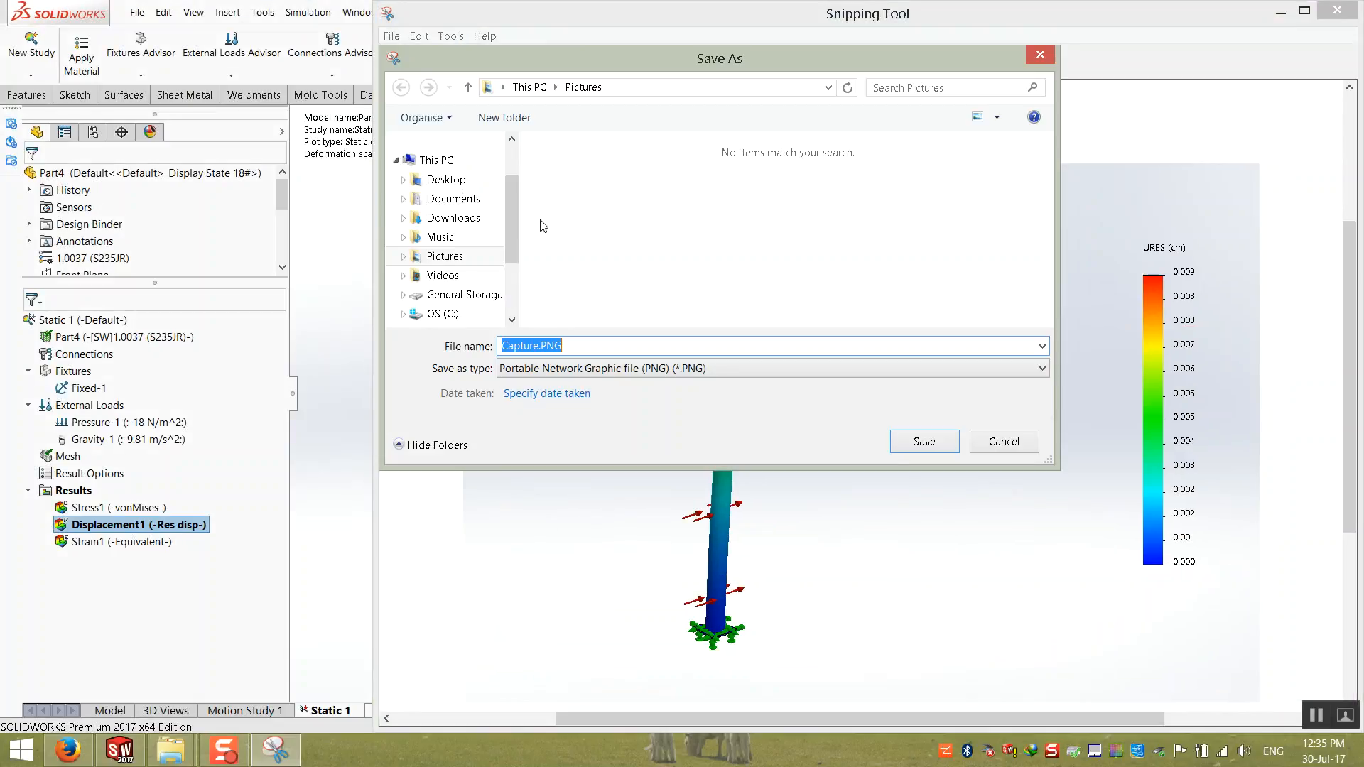
left_click(446, 180)
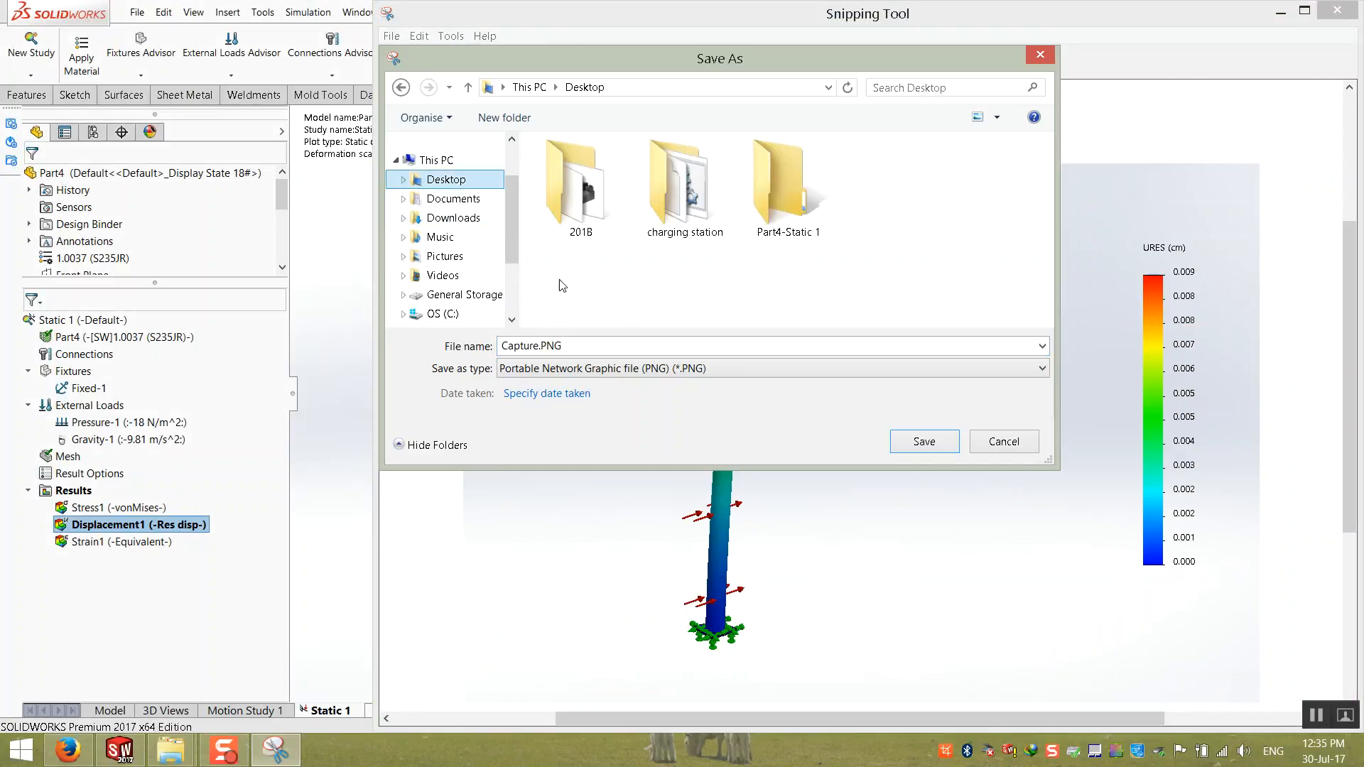
left_click(664, 342)
type("Befor")
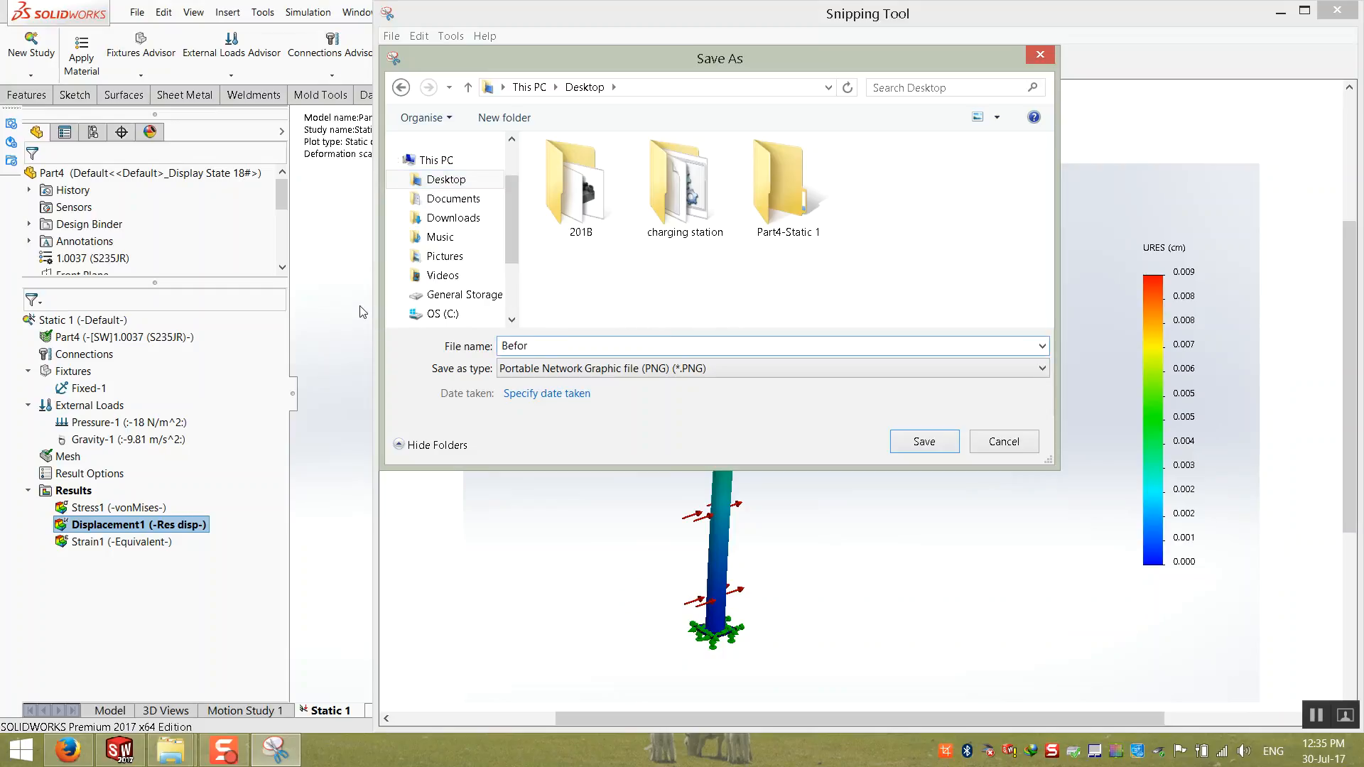
left_click(924, 441)
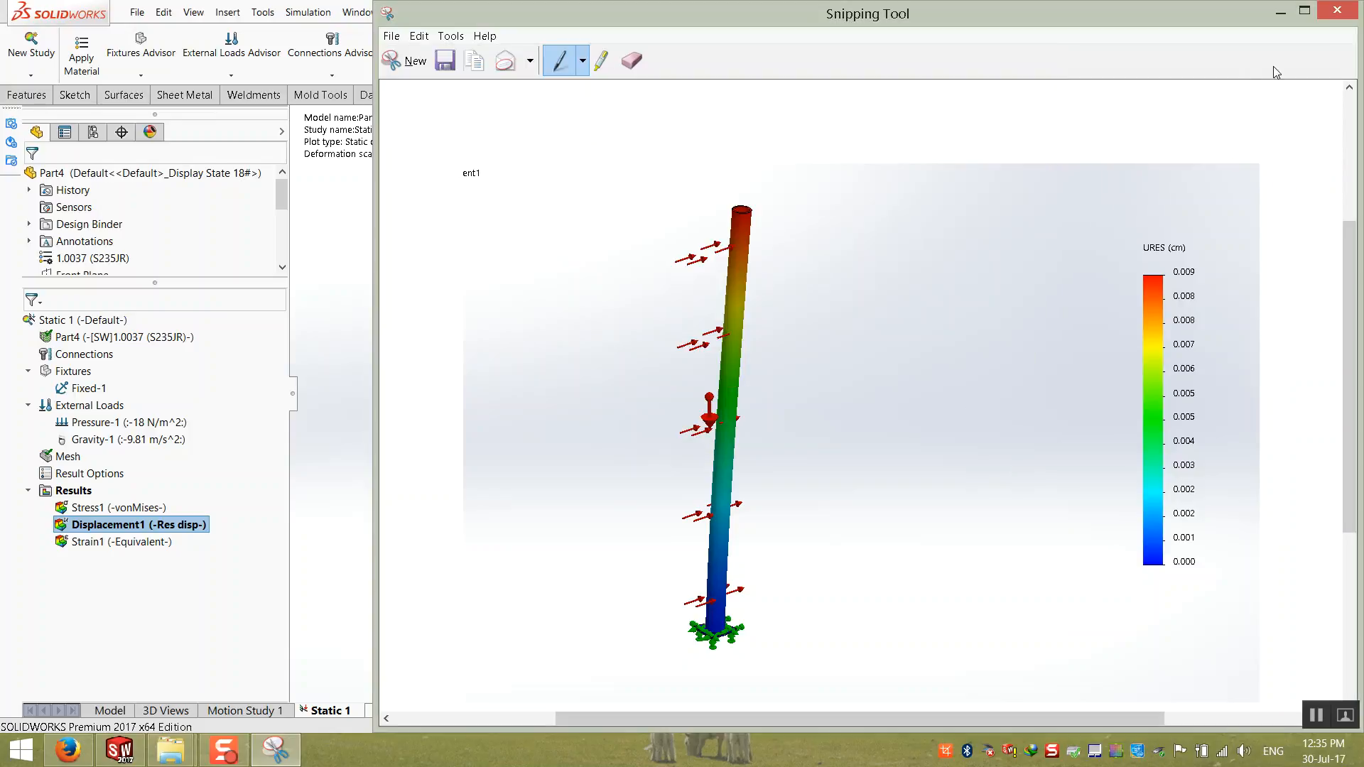
left_click(1337, 10)
Step: Activate the Stress1 plot and capture the whole post with its von Mises legend using the Snipping Tool
double_click(117, 507)
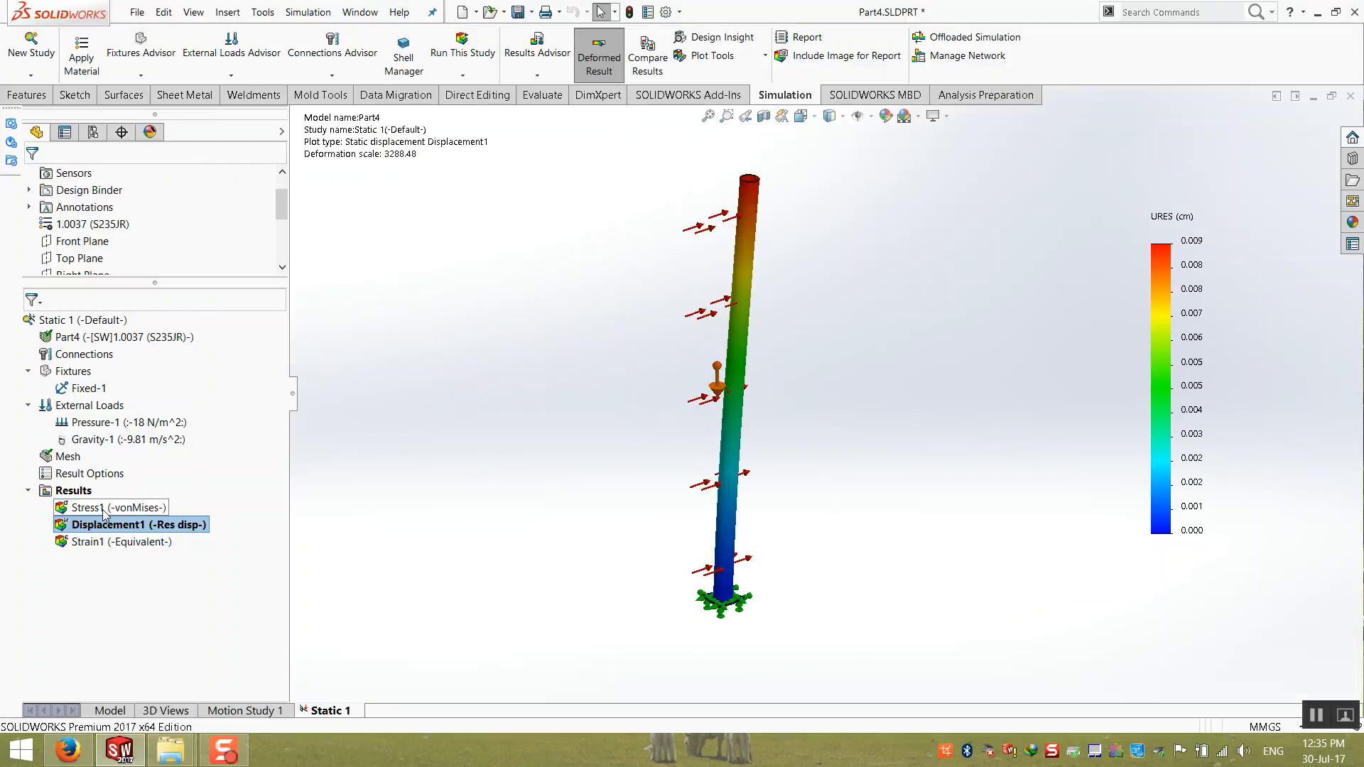
left_click(21, 751)
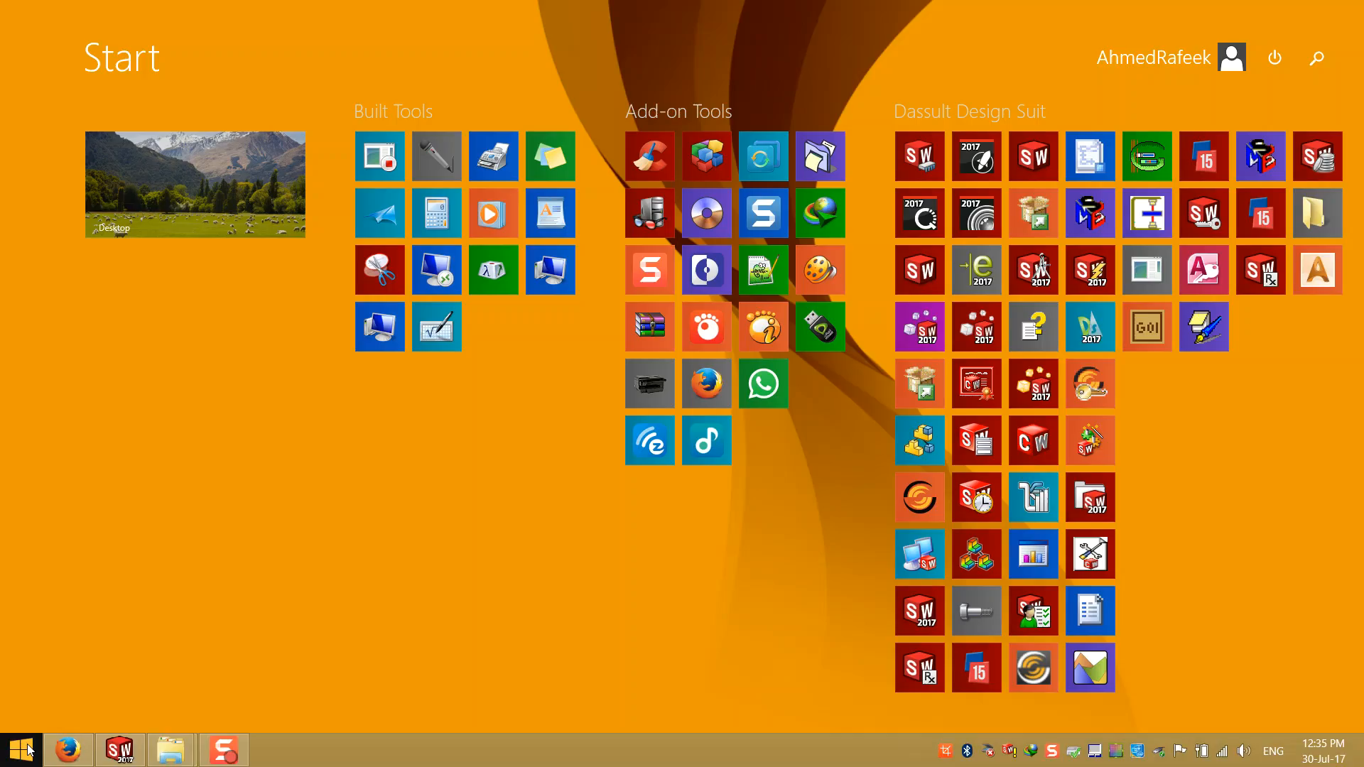
left_click(371, 270)
left_click(235, 43)
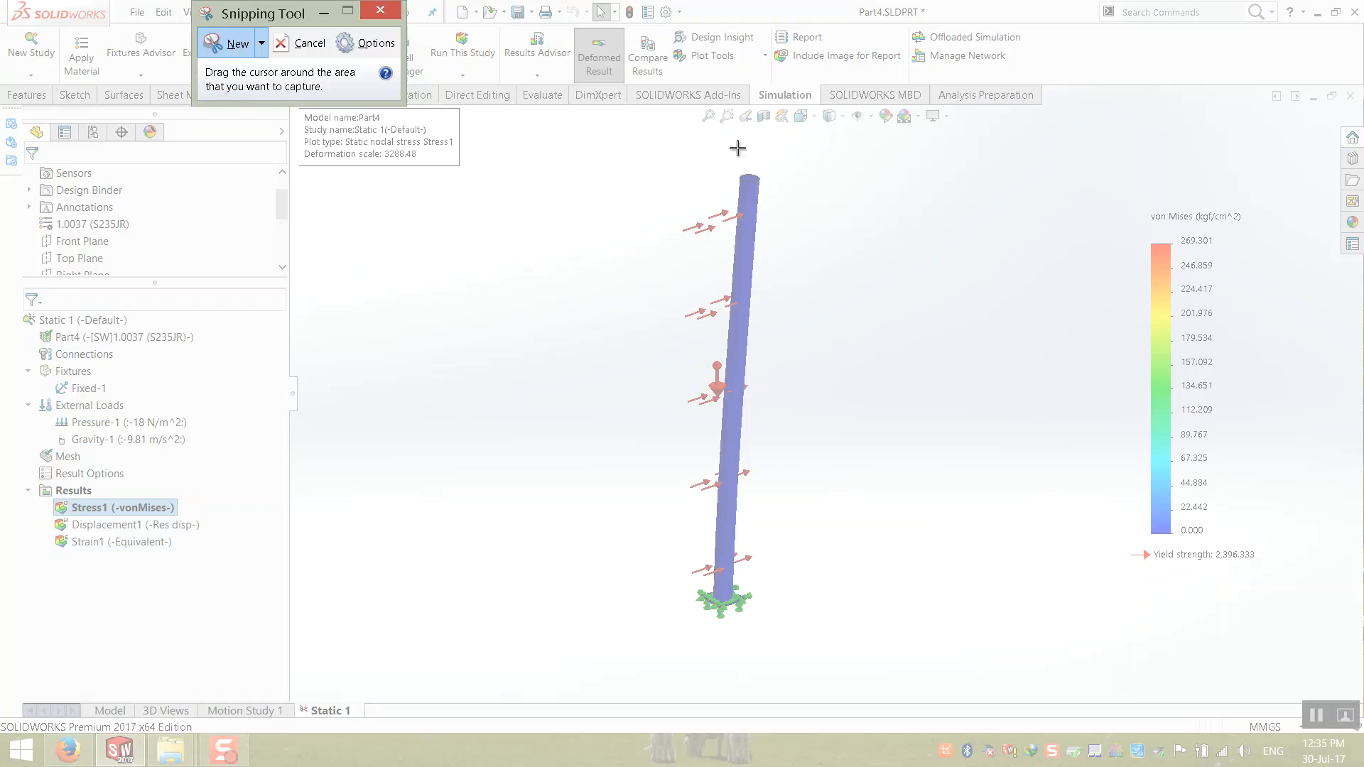
left_click_drag(1311, 124, 470, 696)
Step: Save the stress capture to the Desktop as a PNG named Before and close the Snipping Tool
left_click(417, 61)
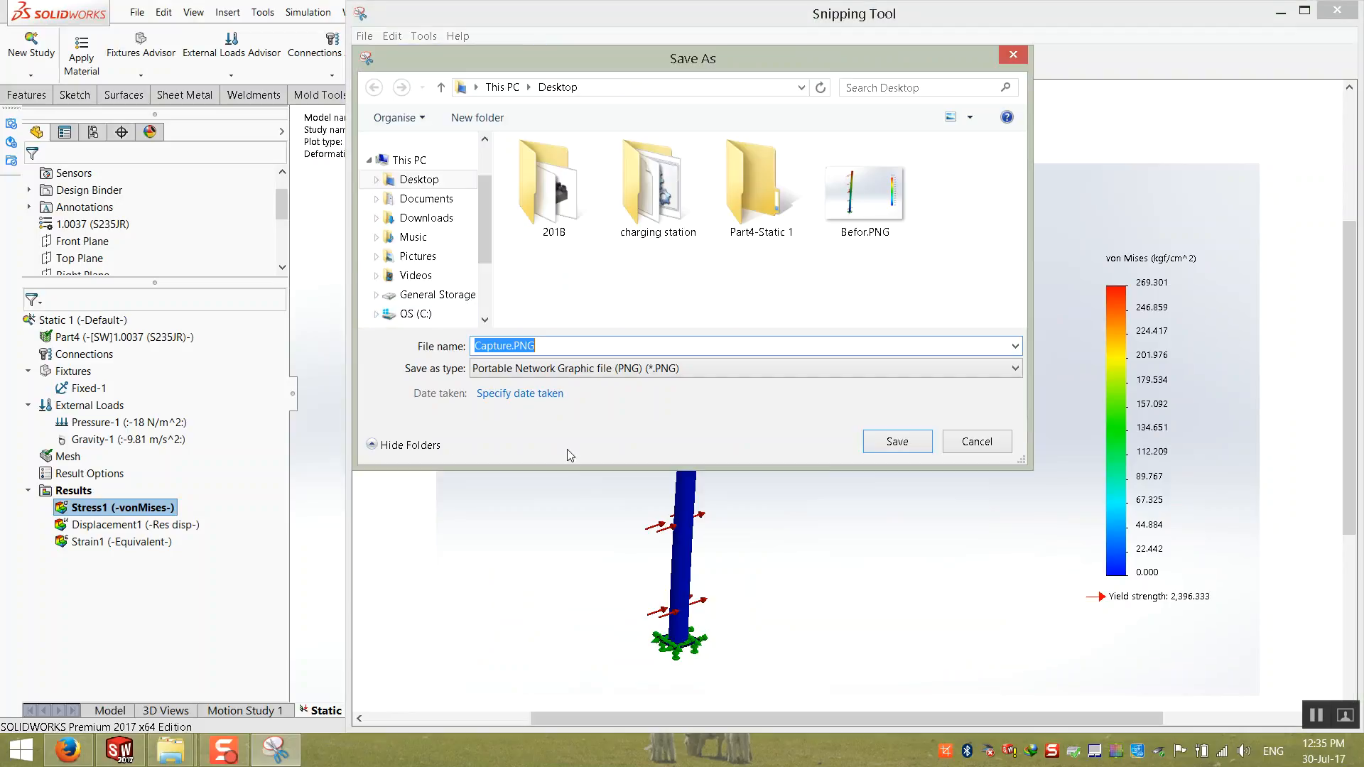
type("Before")
key("Return")
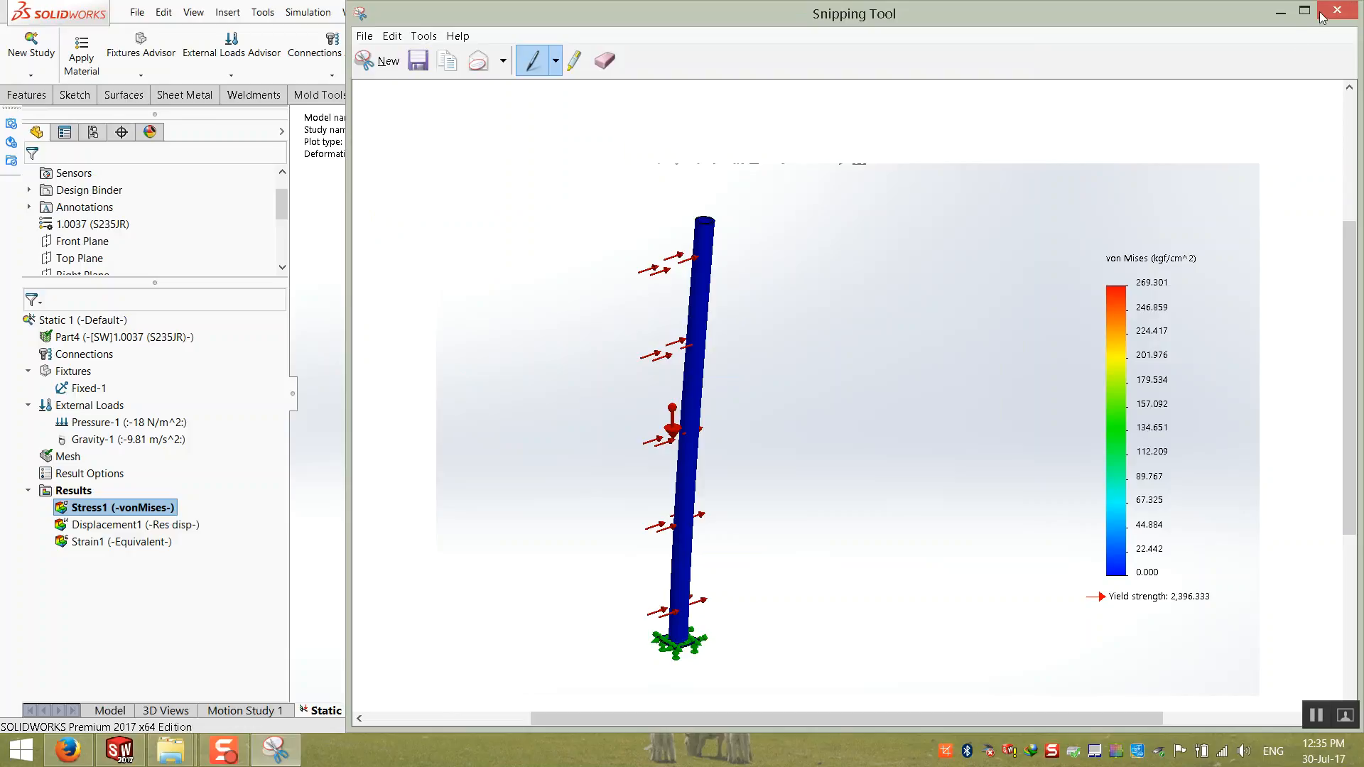
left_click(1337, 9)
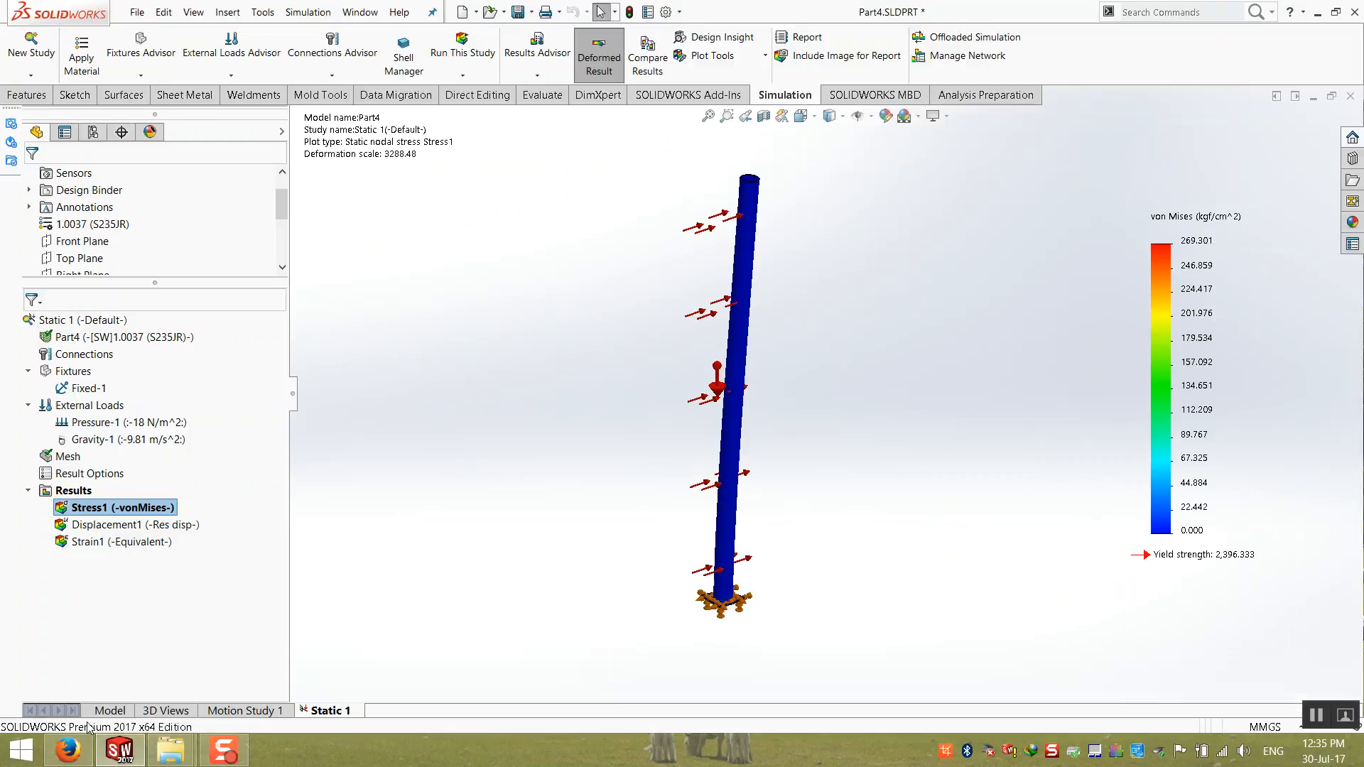
Step: Return to the part model and start an extruded boss with a new sketch on the Front Plane
left_click(105, 712)
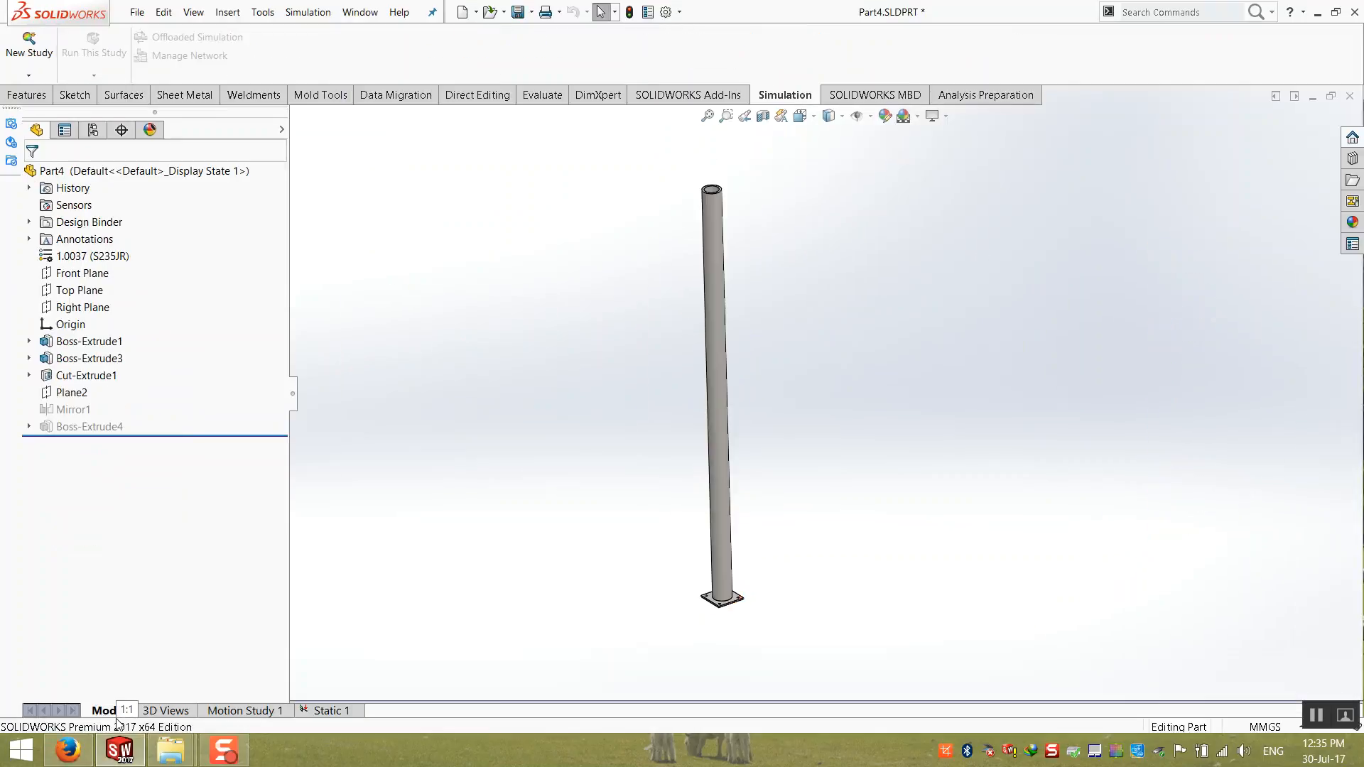
scroll(744, 201, "down", 2)
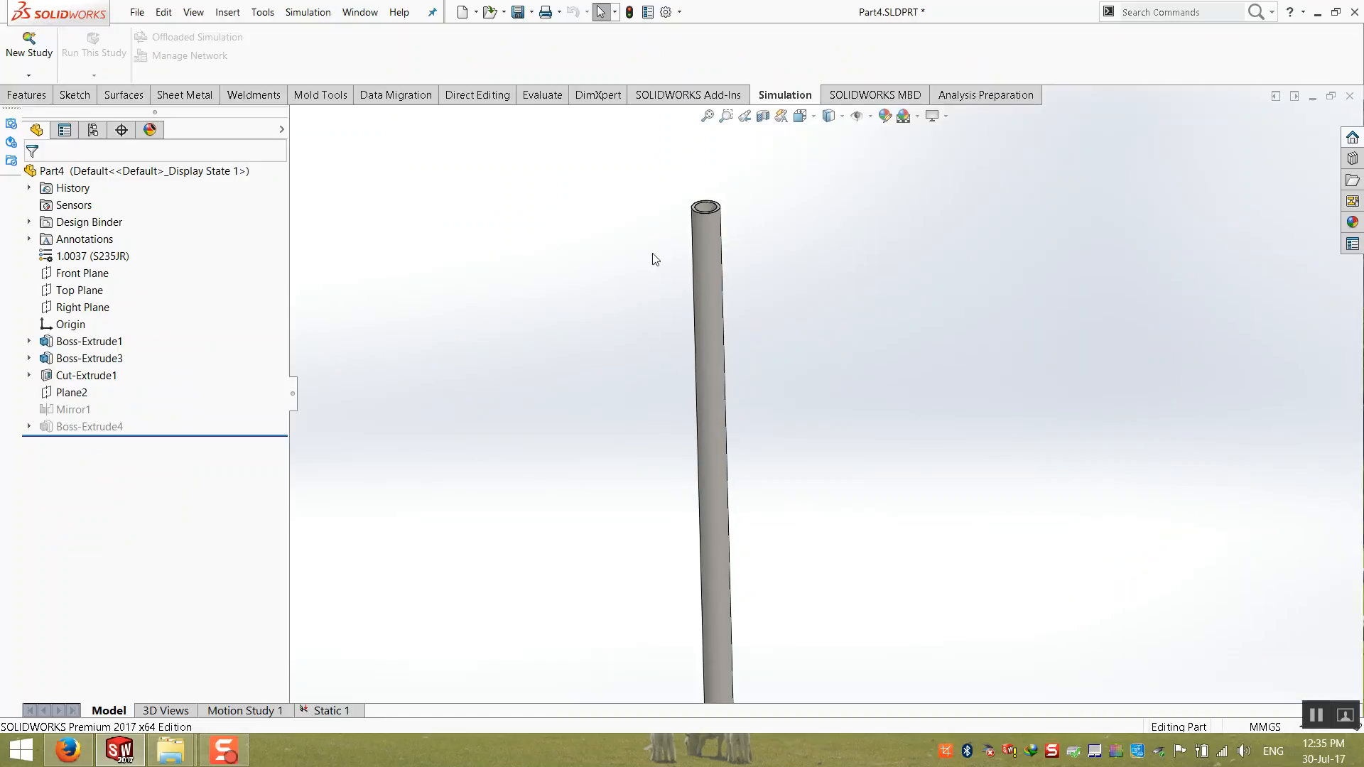
left_click(21, 95)
left_click(29, 51)
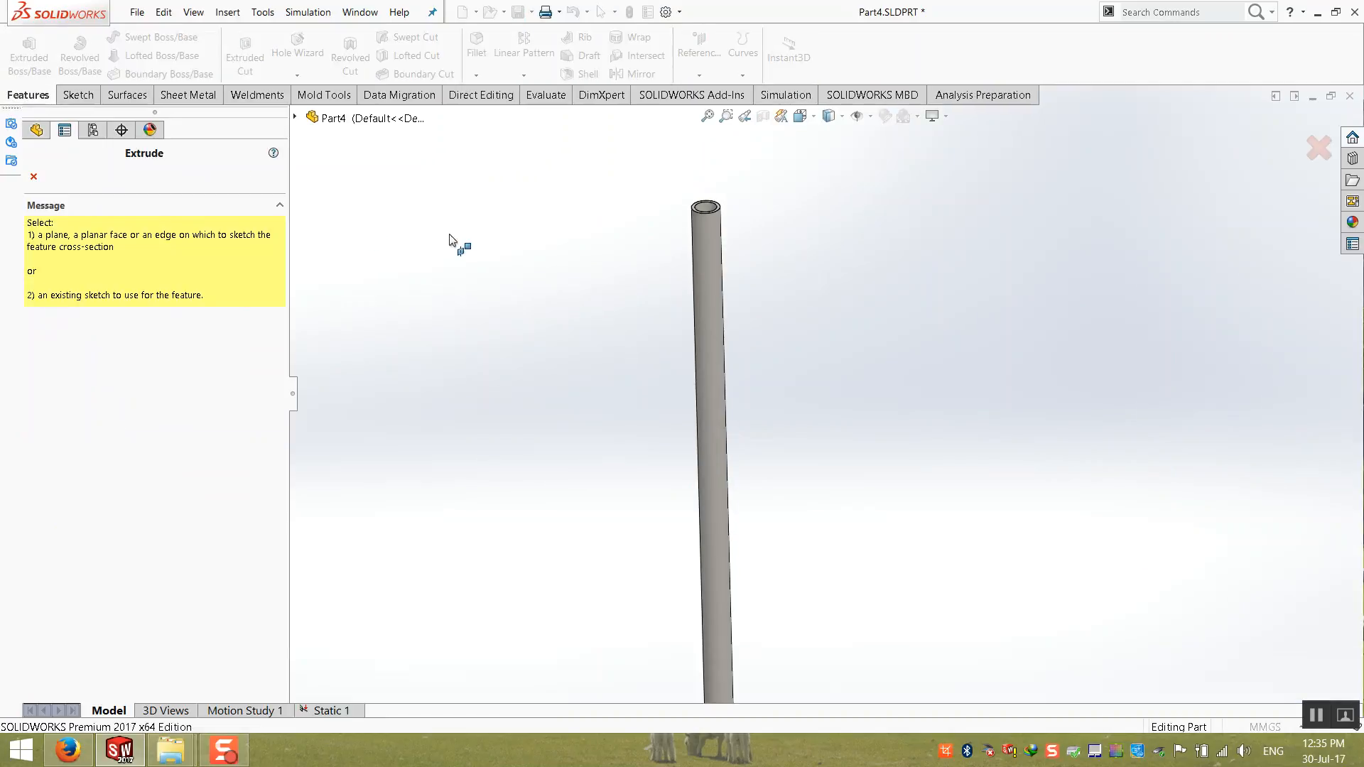
left_click(295, 116)
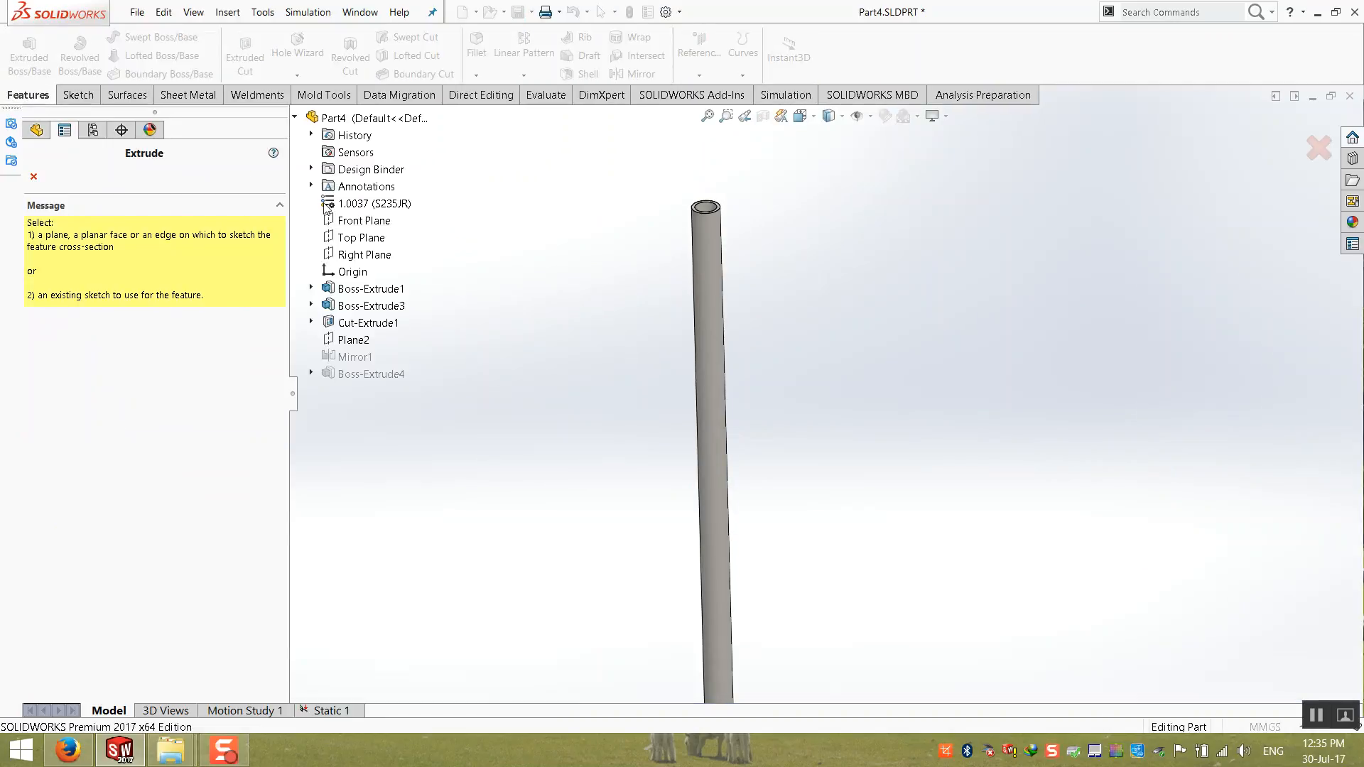
left_click(375, 222)
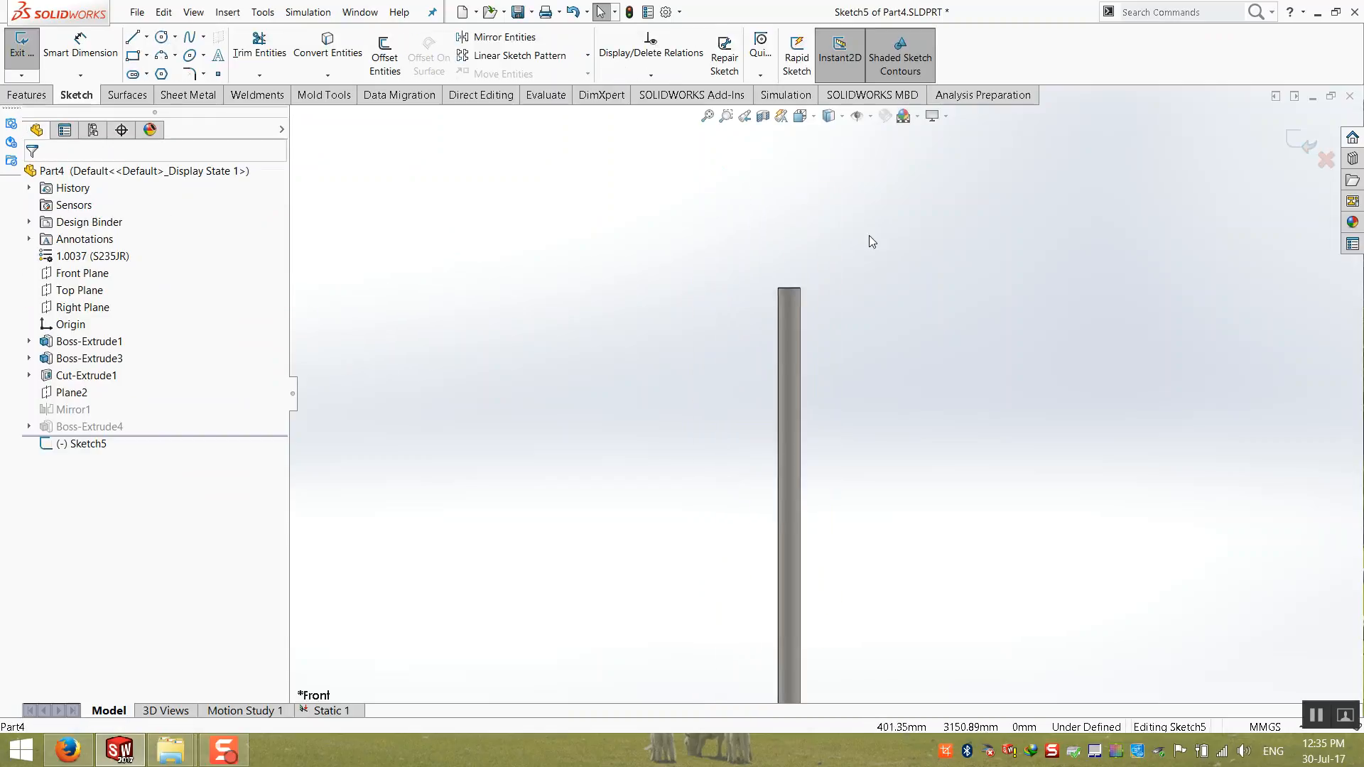
Step: Sketch a corner rectangle about 1169 mm wide and 1210 mm high across the upper part of the post
left_click(133, 55)
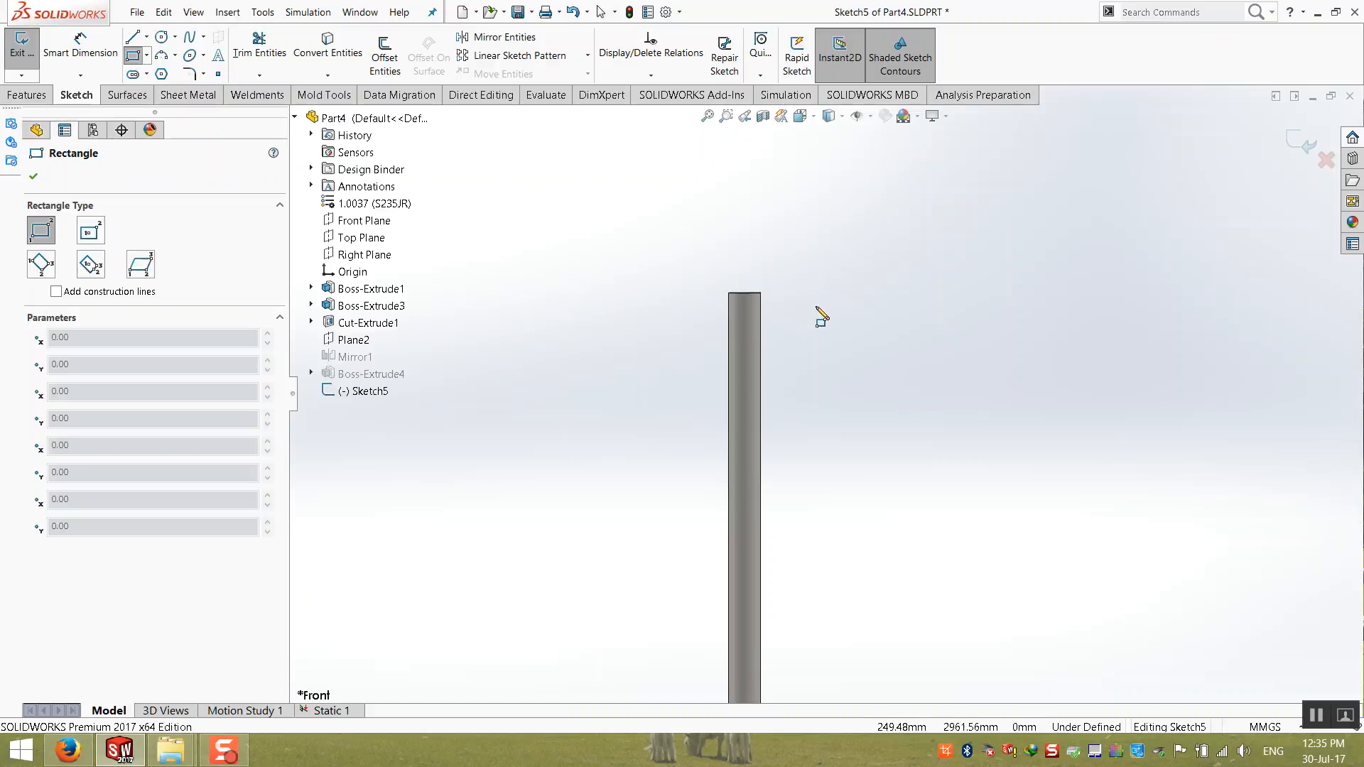
left_click(883, 302)
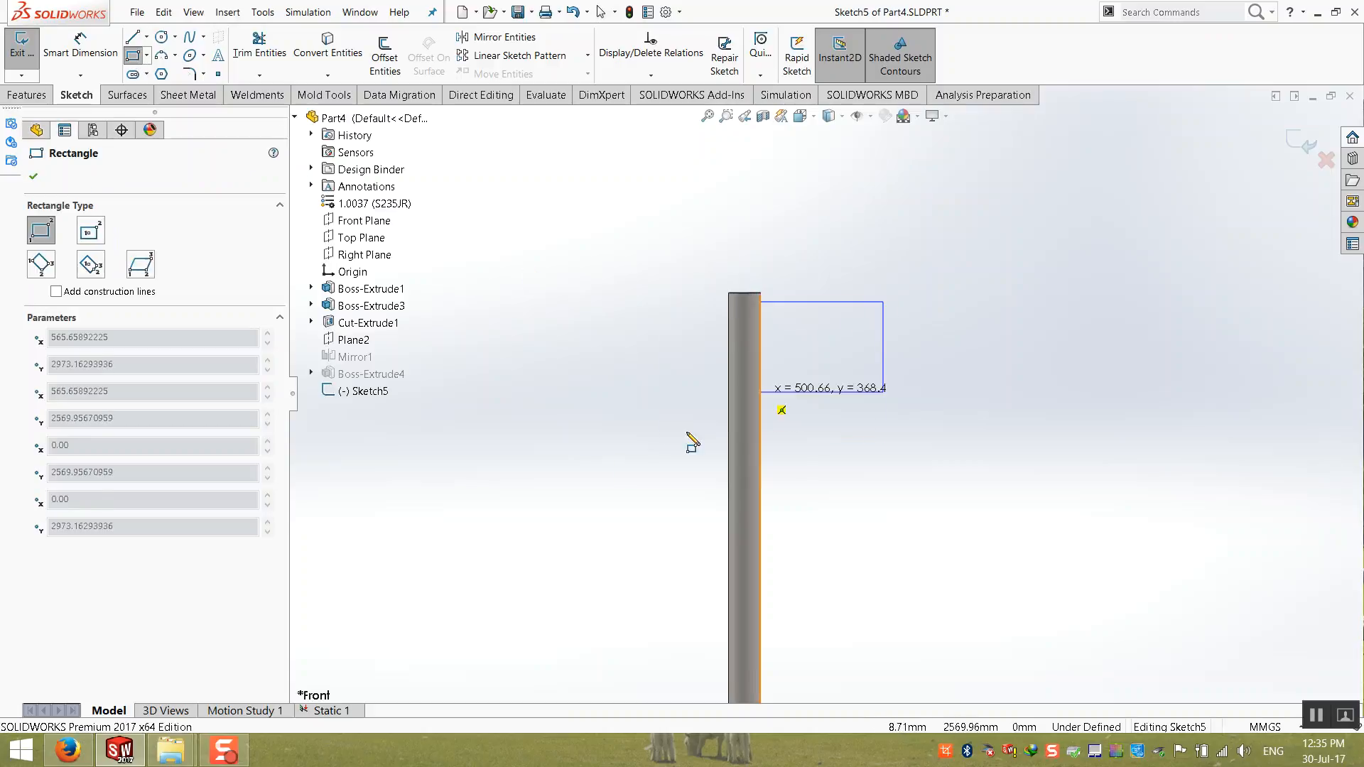
left_click(597, 599)
scroll(624, 567, "up", 3)
key("Escape")
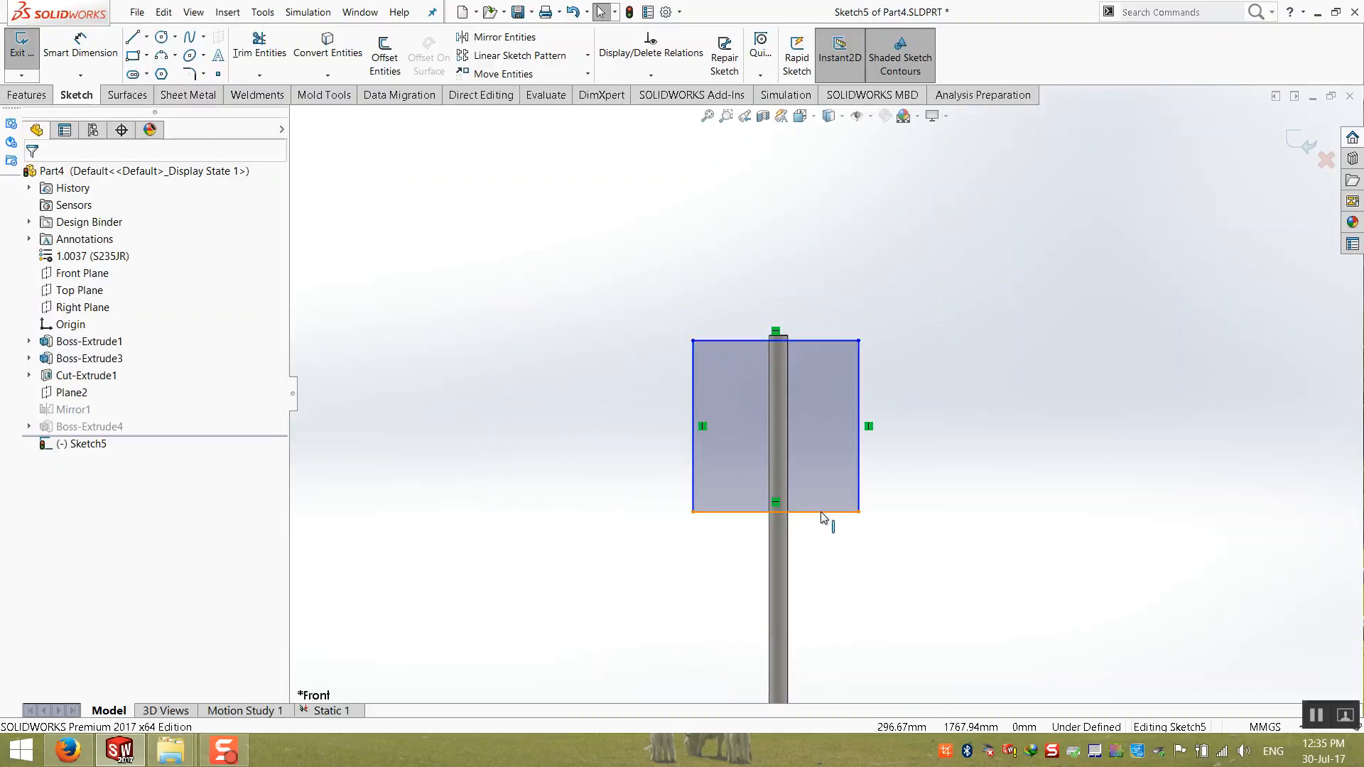
Step: Align the midpoint of the rectangle's bottom edge with the origin using a Vertical relation
right_click(823, 512)
left_click(859, 500)
scroll(847, 527, "up", 4)
scroll(814, 546, "down", 3)
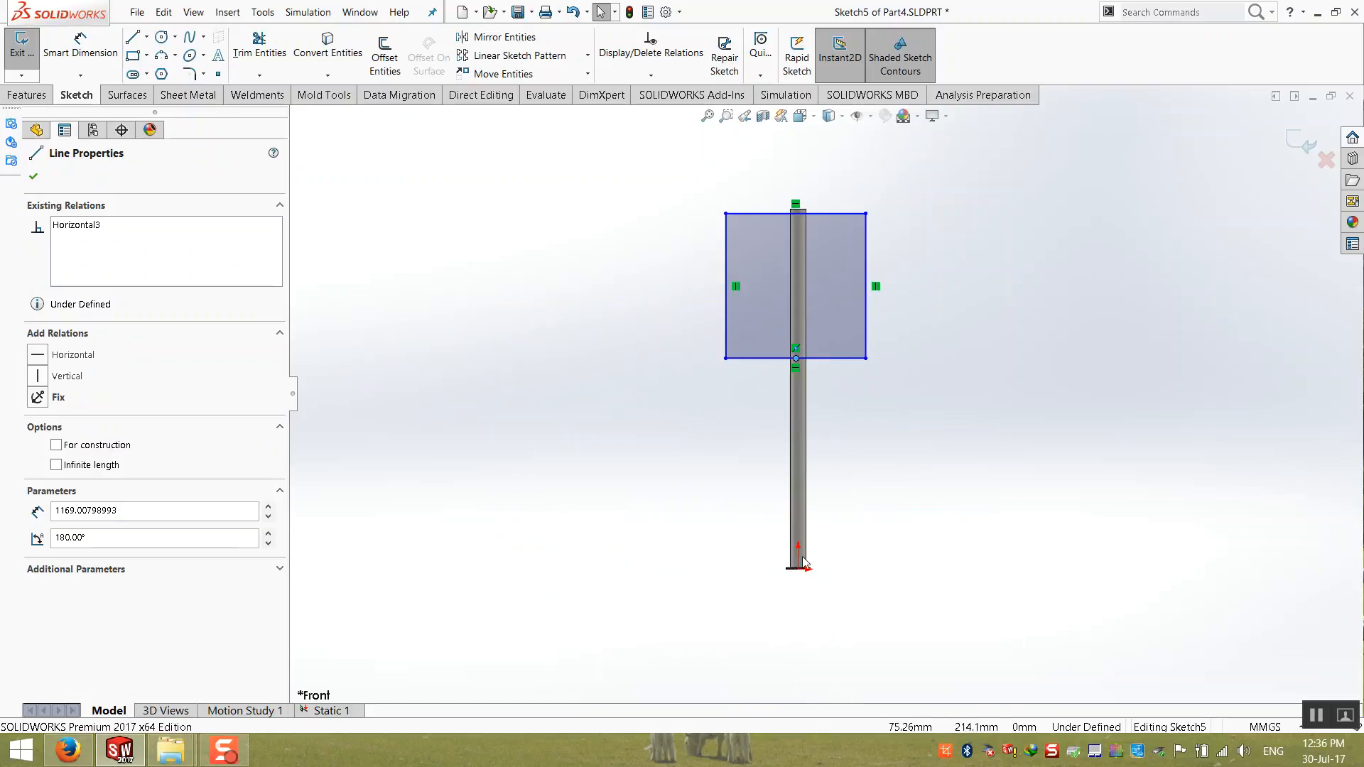
left_click(801, 569, "ctrl")
left_click(43, 447)
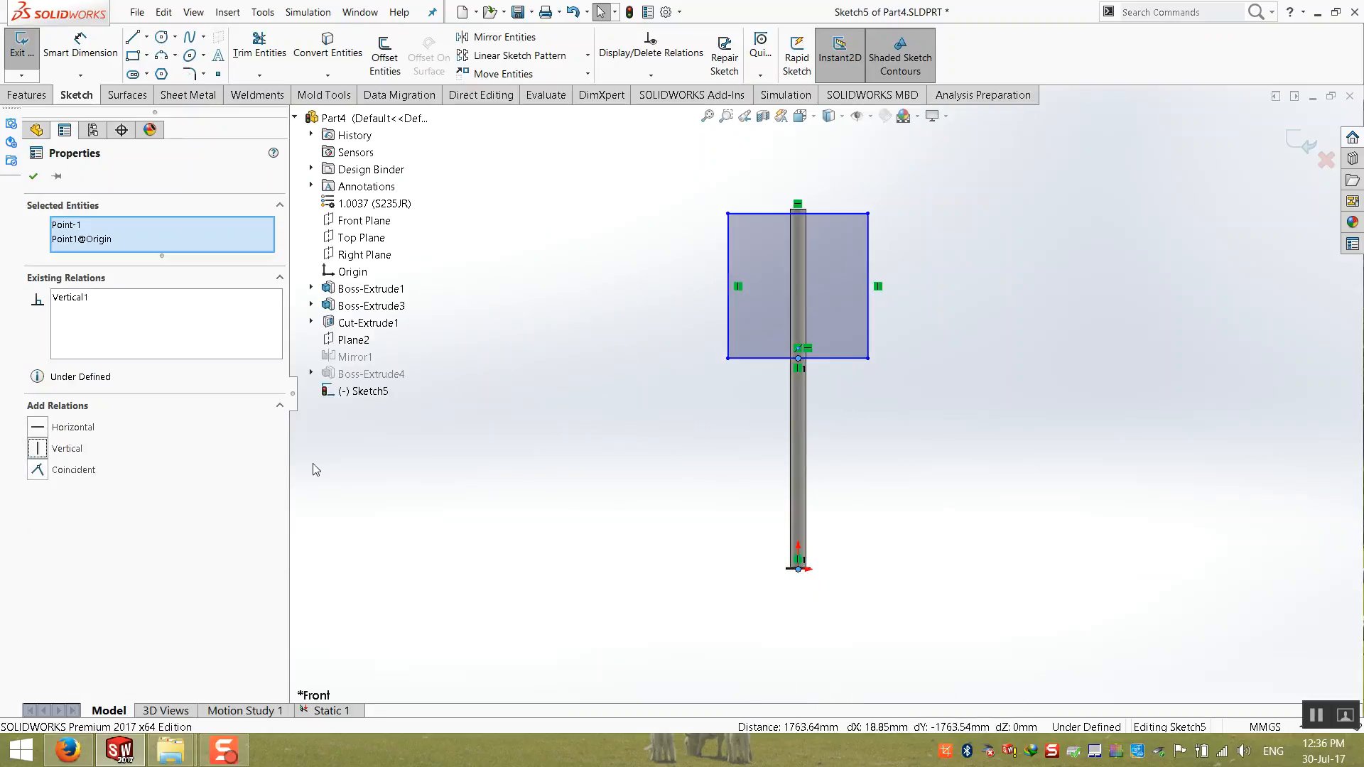
Step: Dimension the rectangle's top edge 10 mm below the top end of the post
key("Escape")
scroll(856, 270, "down", 4)
left_click(81, 47)
left_click(649, 298)
left_click(672, 284)
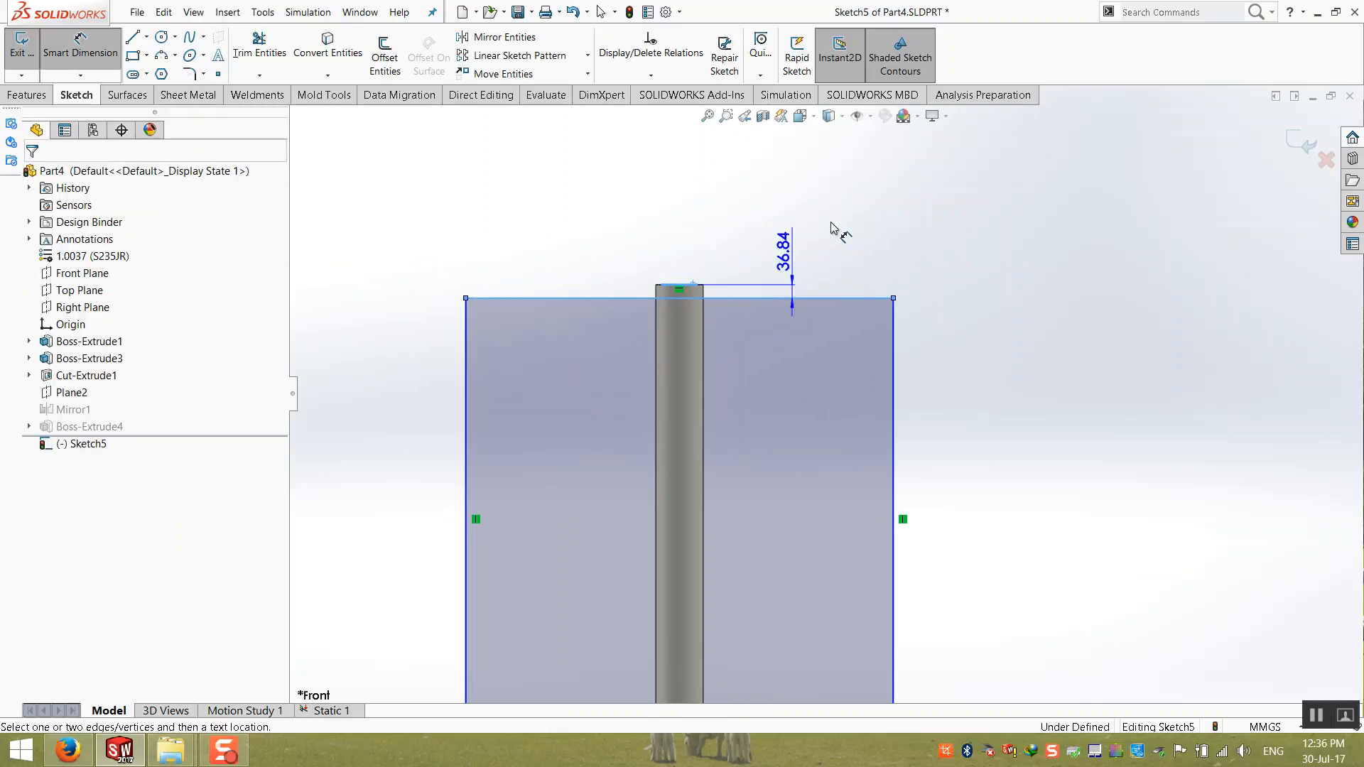
left_click(863, 214)
type("10")
key("Return")
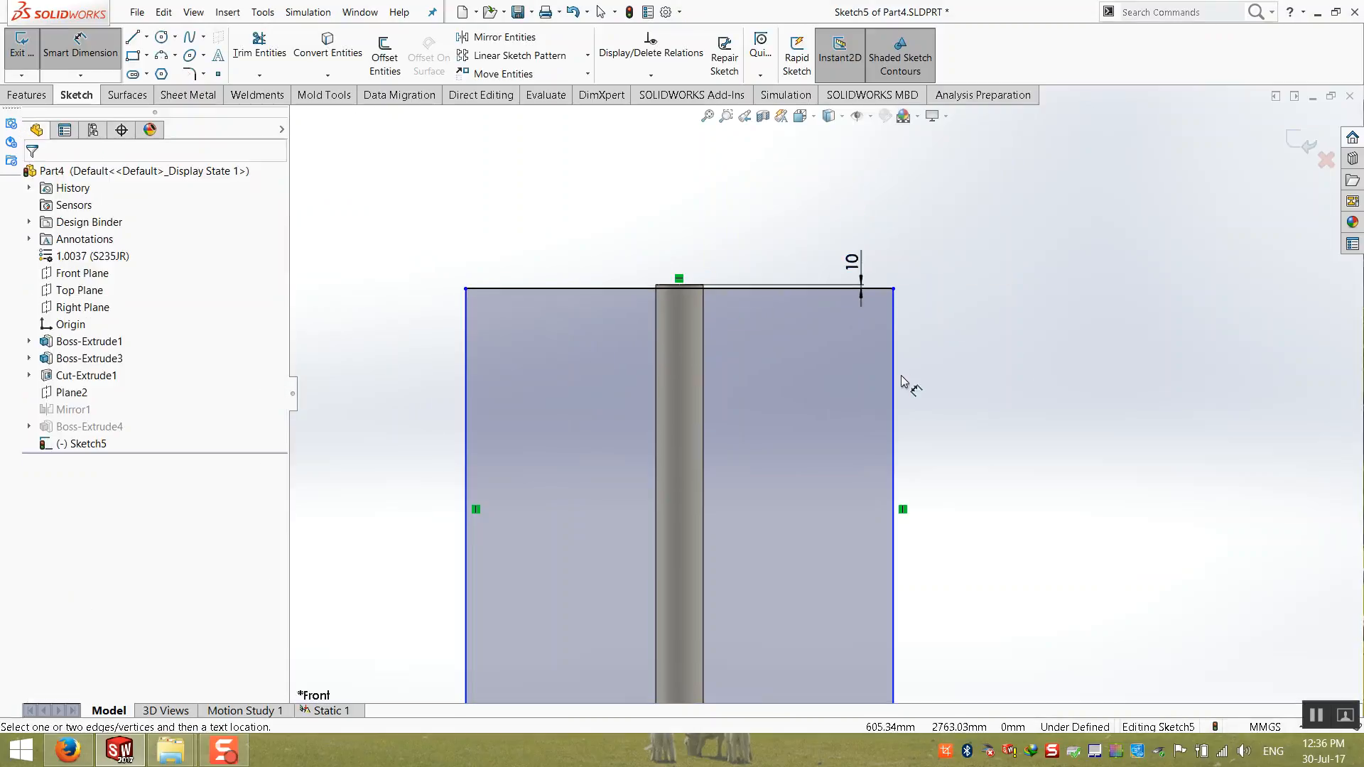
Step: Dimension the rectangle's height and width to 1200 mm each
left_click(896, 382)
left_click(1023, 404)
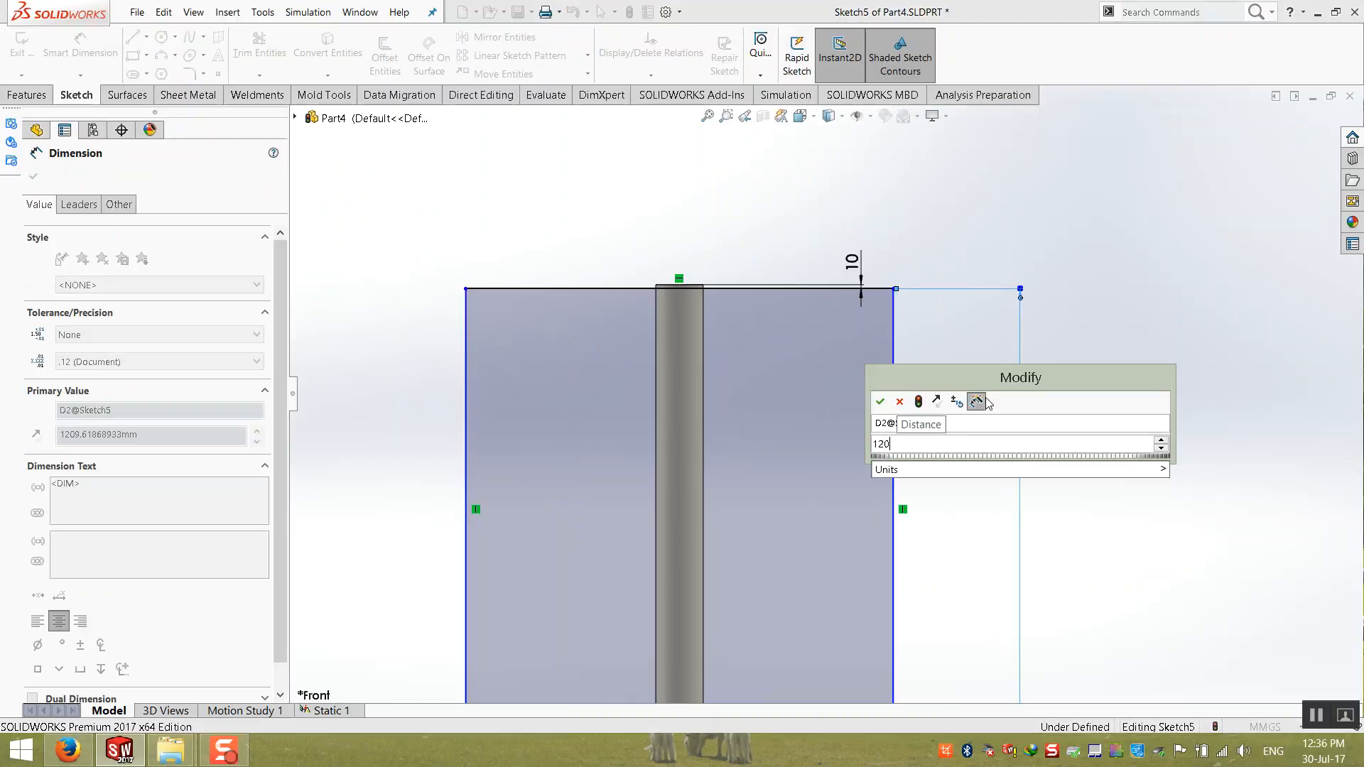
key("Escape")
left_click(786, 289)
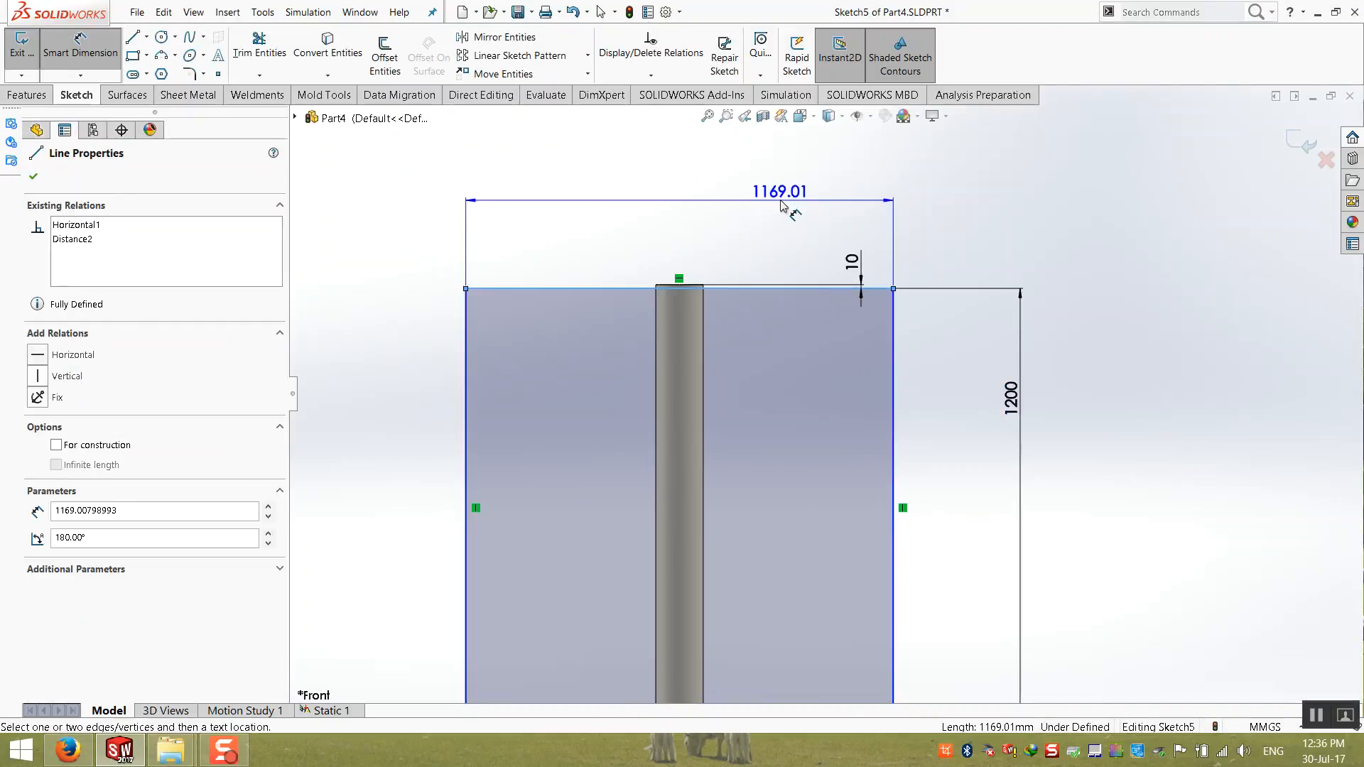
left_click(779, 202)
type("1200")
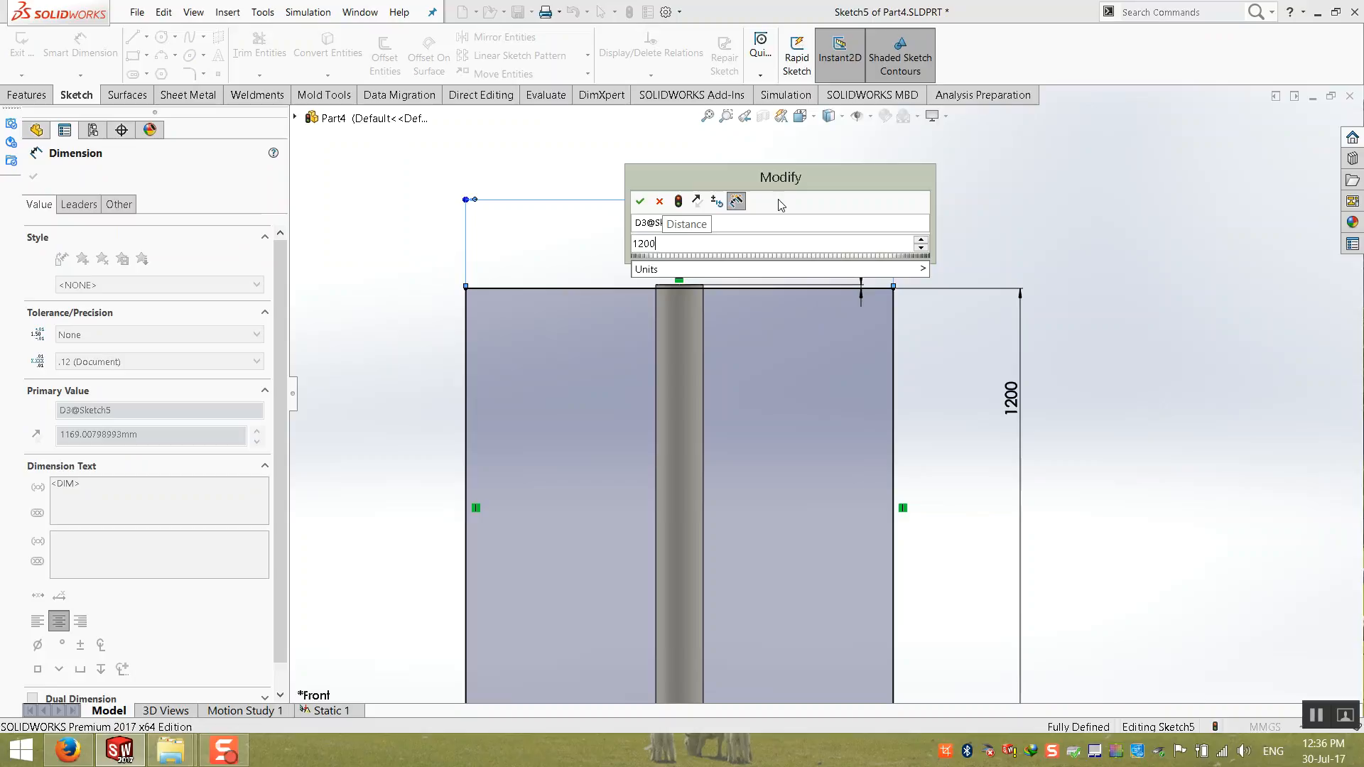
key("Return")
left_click(960, 179)
Step: Finish the panel sketch and set the extrusion to start at a 50 mm offset from the sketch plane
left_click(1306, 141)
middle_click_drag(589, 386, 489, 485)
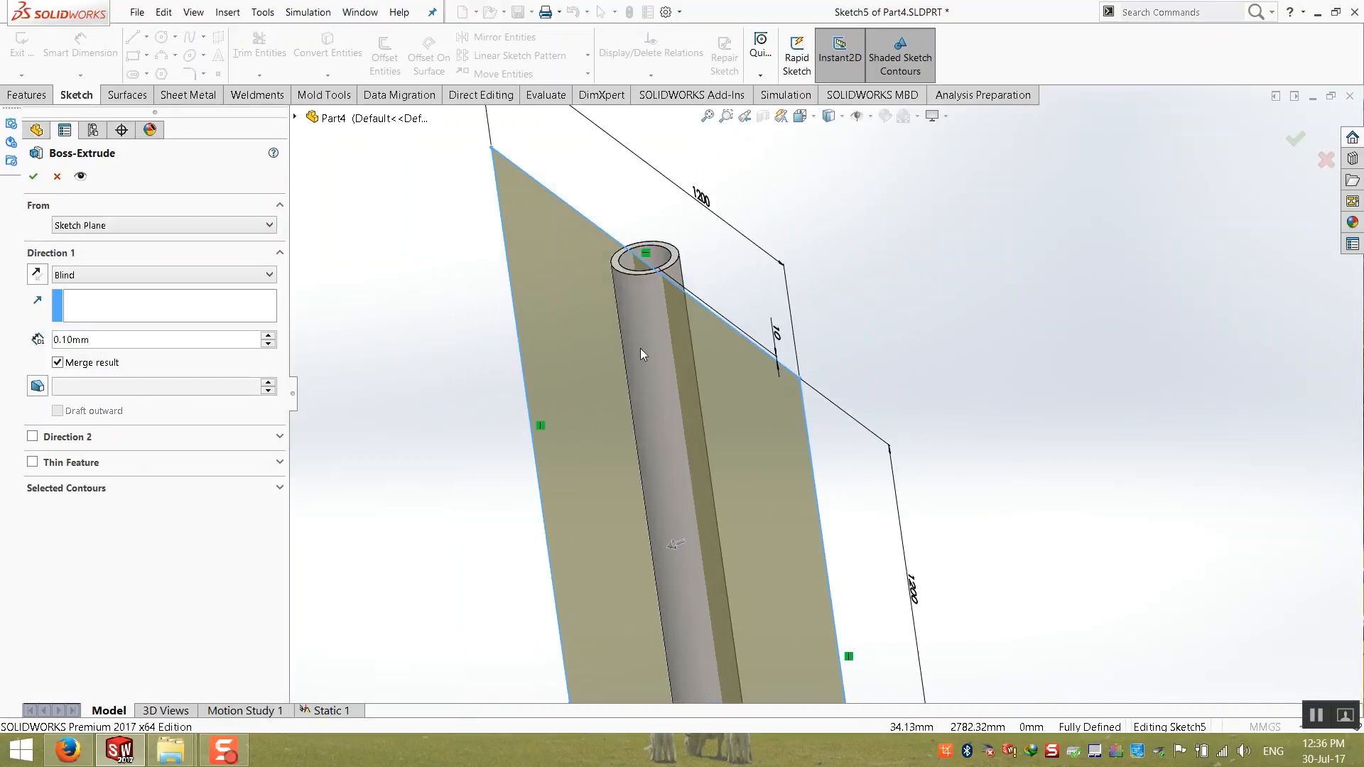
left_click(119, 225)
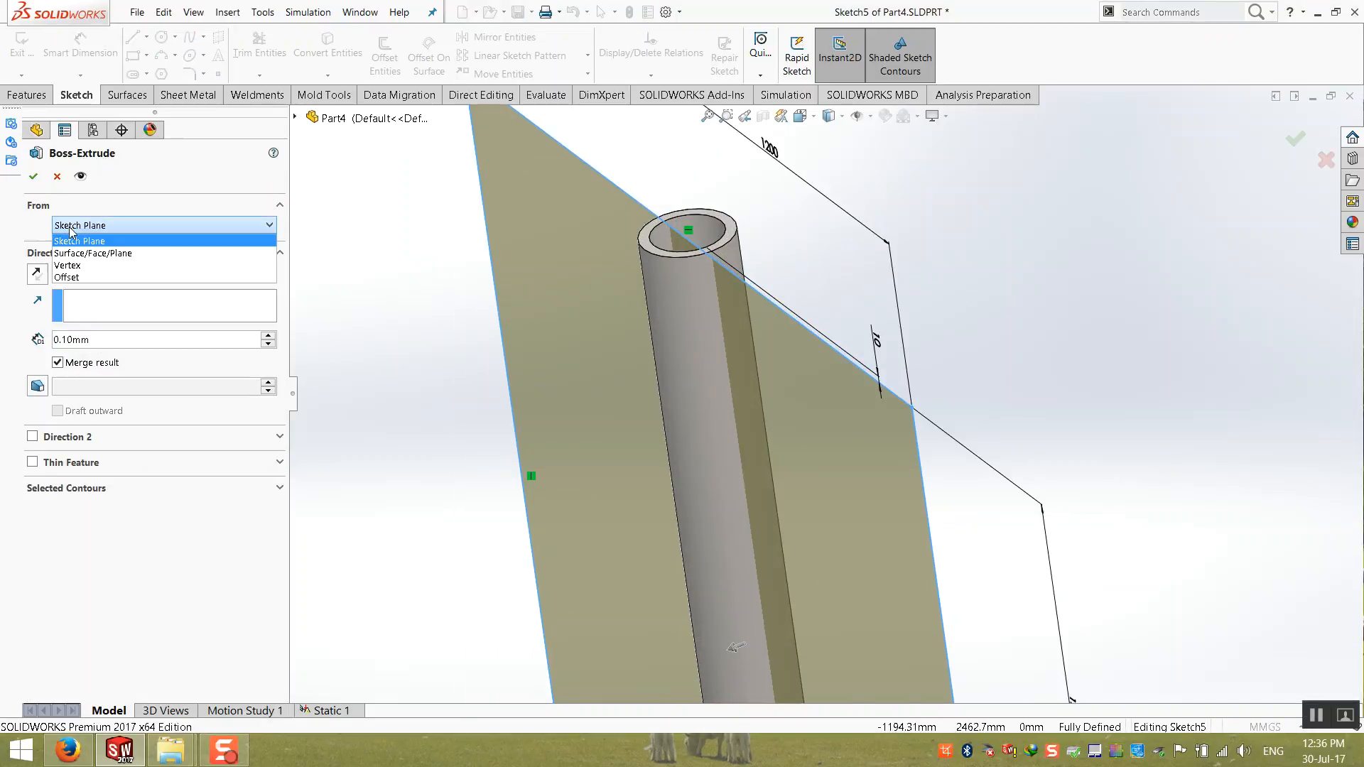
left_click(118, 278)
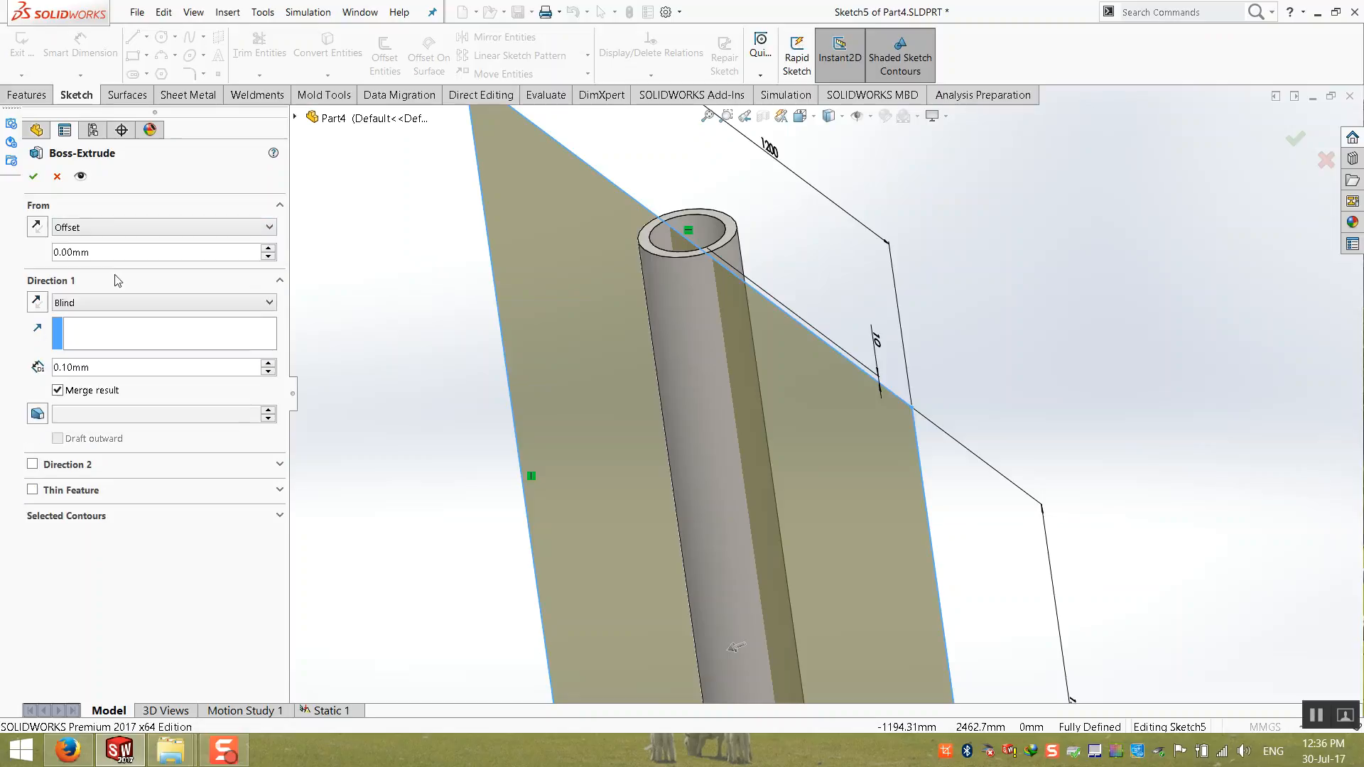
left_click(271, 250)
left_click(271, 250)
left_click(271, 249)
left_click(271, 250)
left_click(271, 250)
left_click(271, 249)
middle_click_drag(702, 328, 682, 359)
scroll(677, 269, "down", 5)
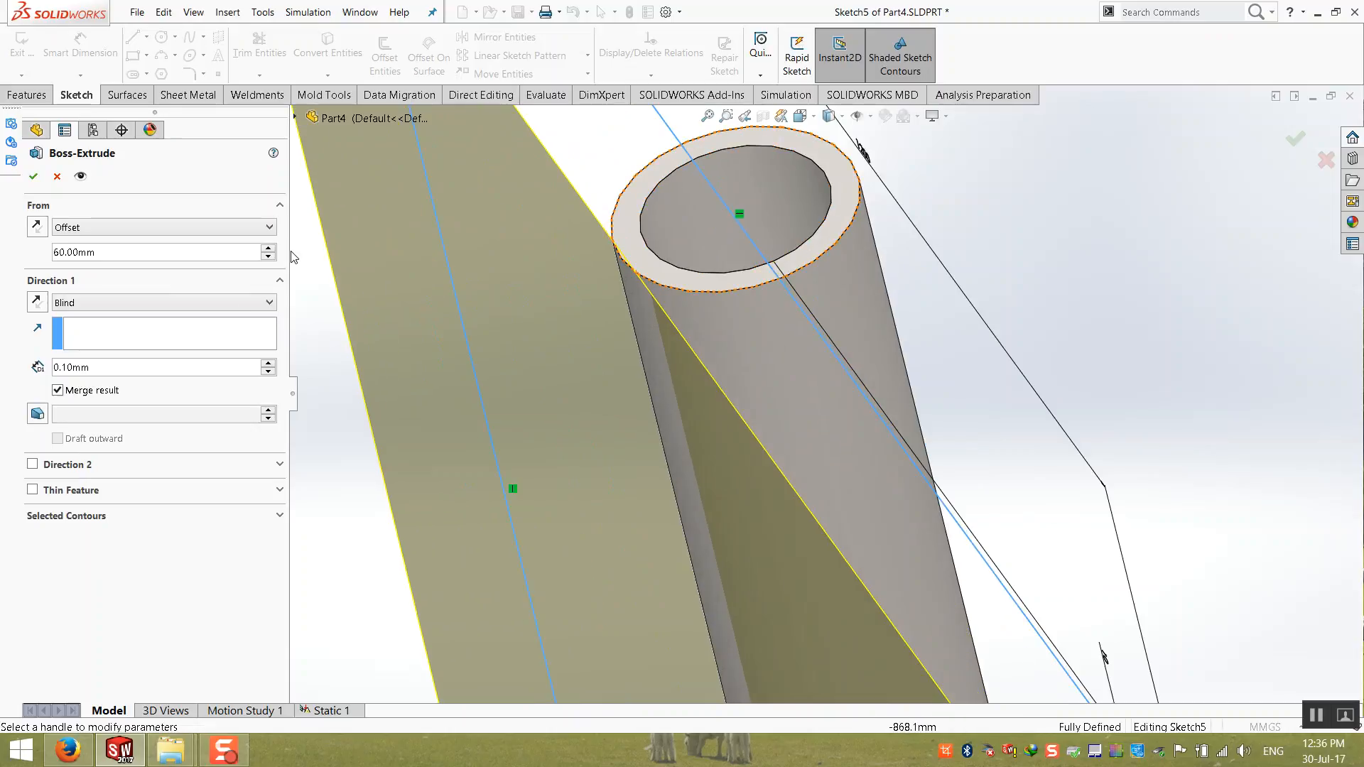
left_click(270, 257)
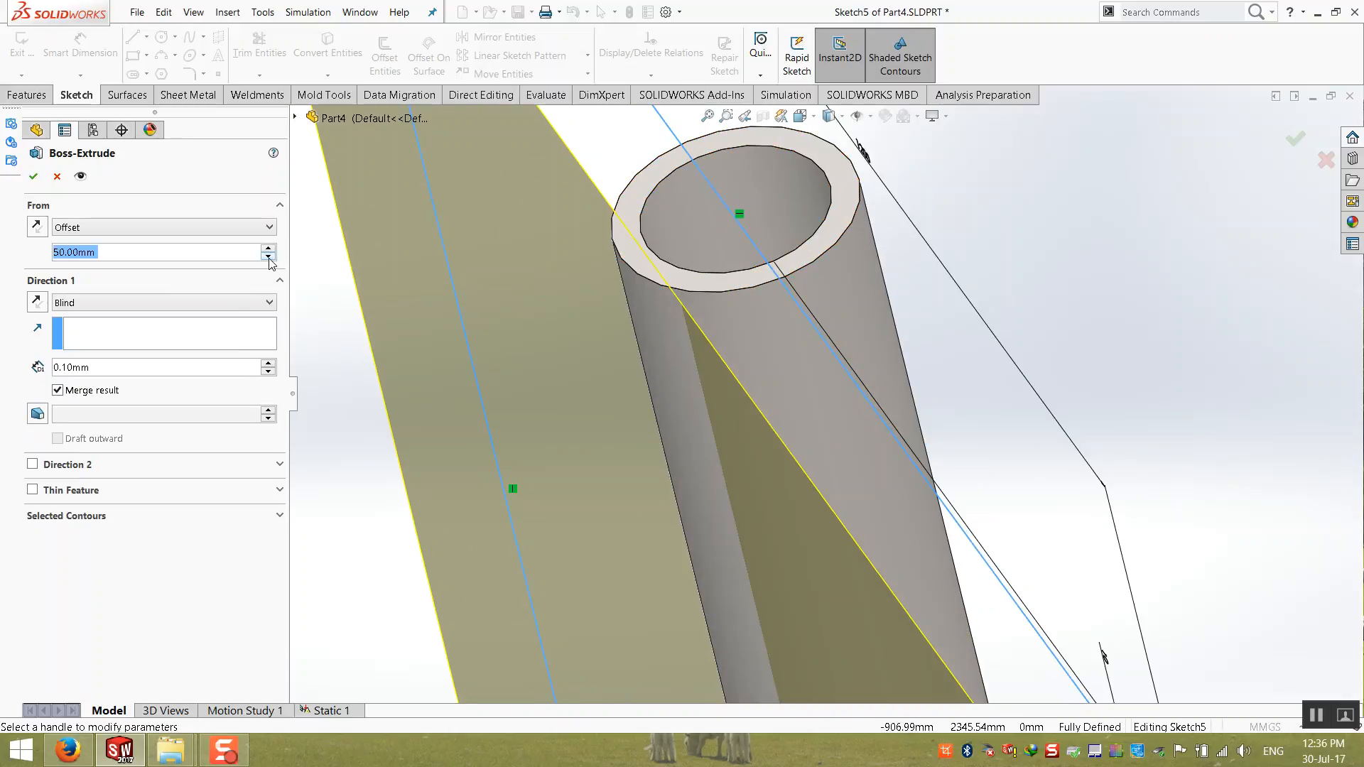
Step: Extrude the sign panel as a blind boss 30.10 mm deep, merged with the post
left_click(269, 364)
left_click(270, 364)
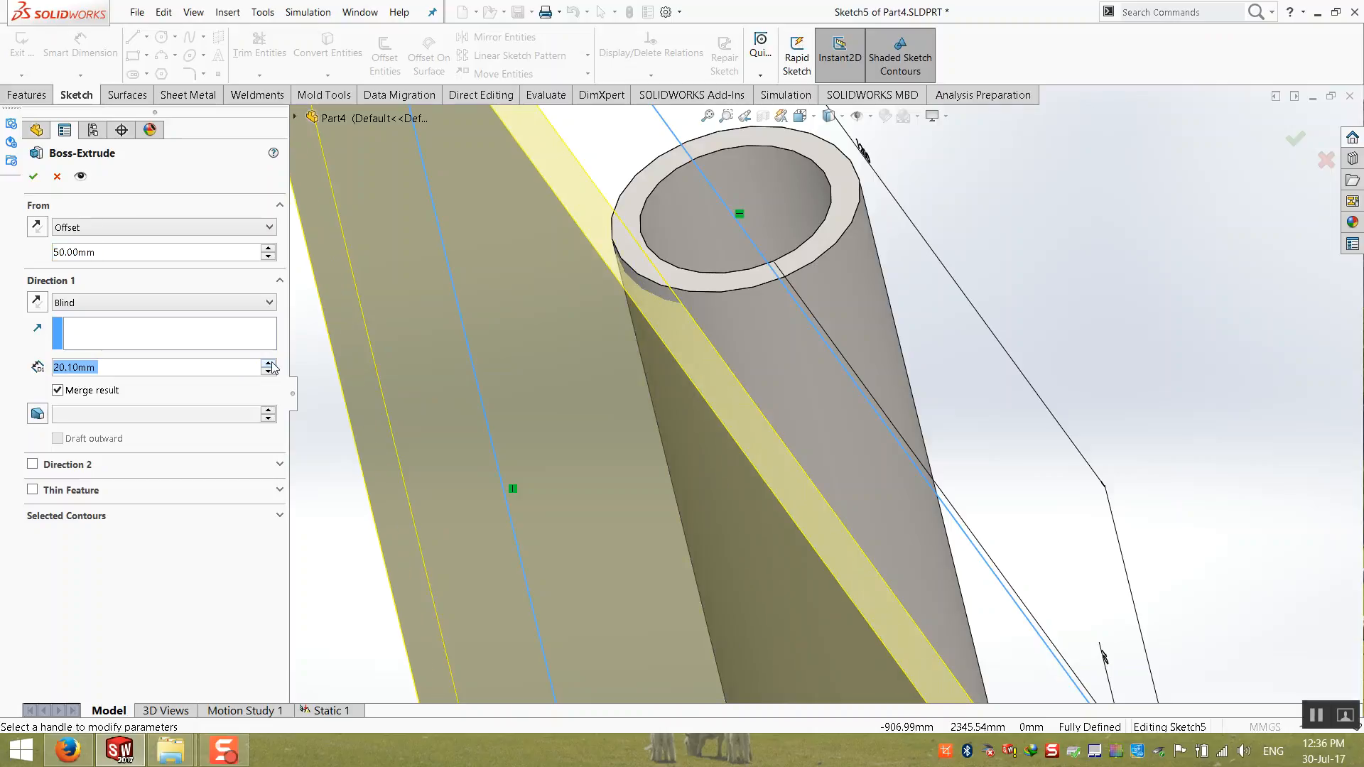
left_click(269, 364)
left_click(31, 177)
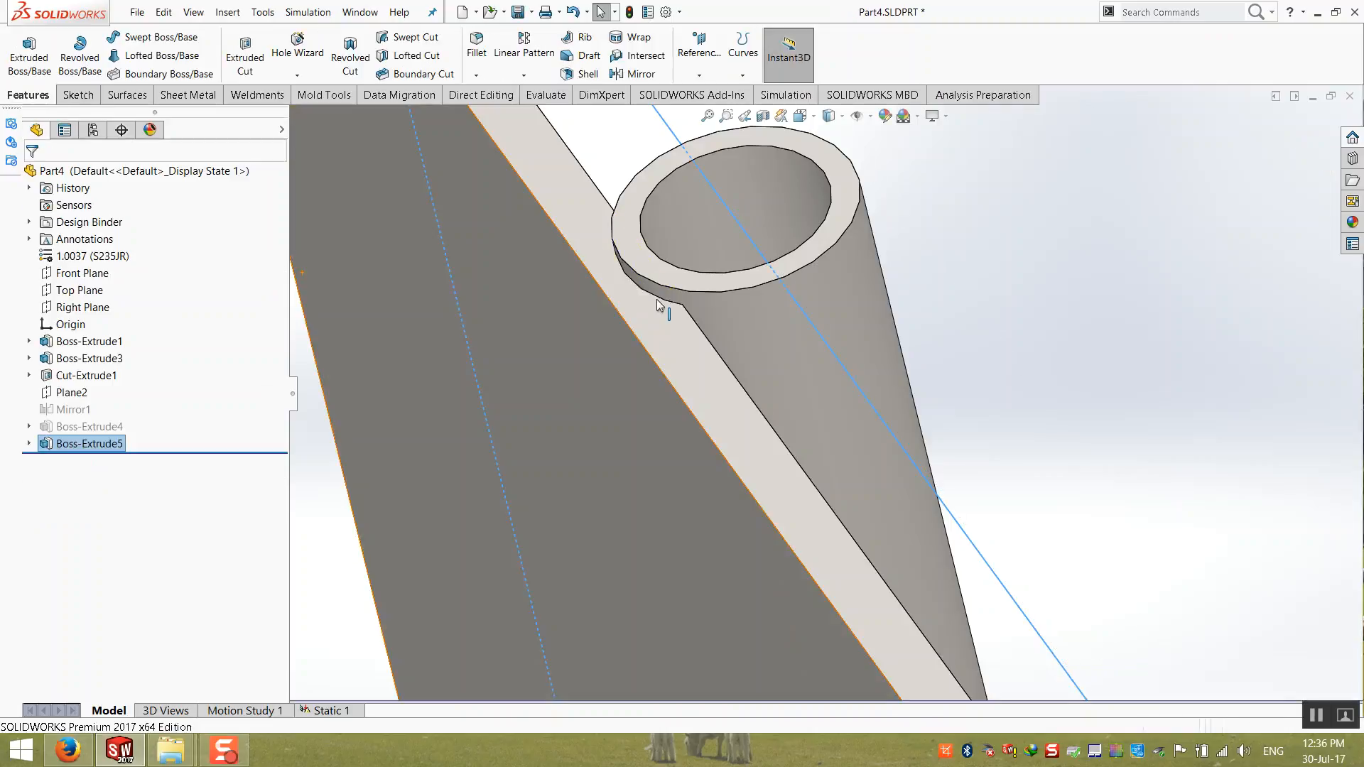
Step: Inspect the joint between the sign panel and the post, ending with the whole signboard fitted in view
scroll(623, 342, "down", 3)
middle_click_drag(623, 342, 646, 271)
scroll(688, 390, "up", 10)
middle_click_drag(812, 487, 883, 524)
scroll(889, 538, "down", 5)
scroll(806, 385, "up", 3)
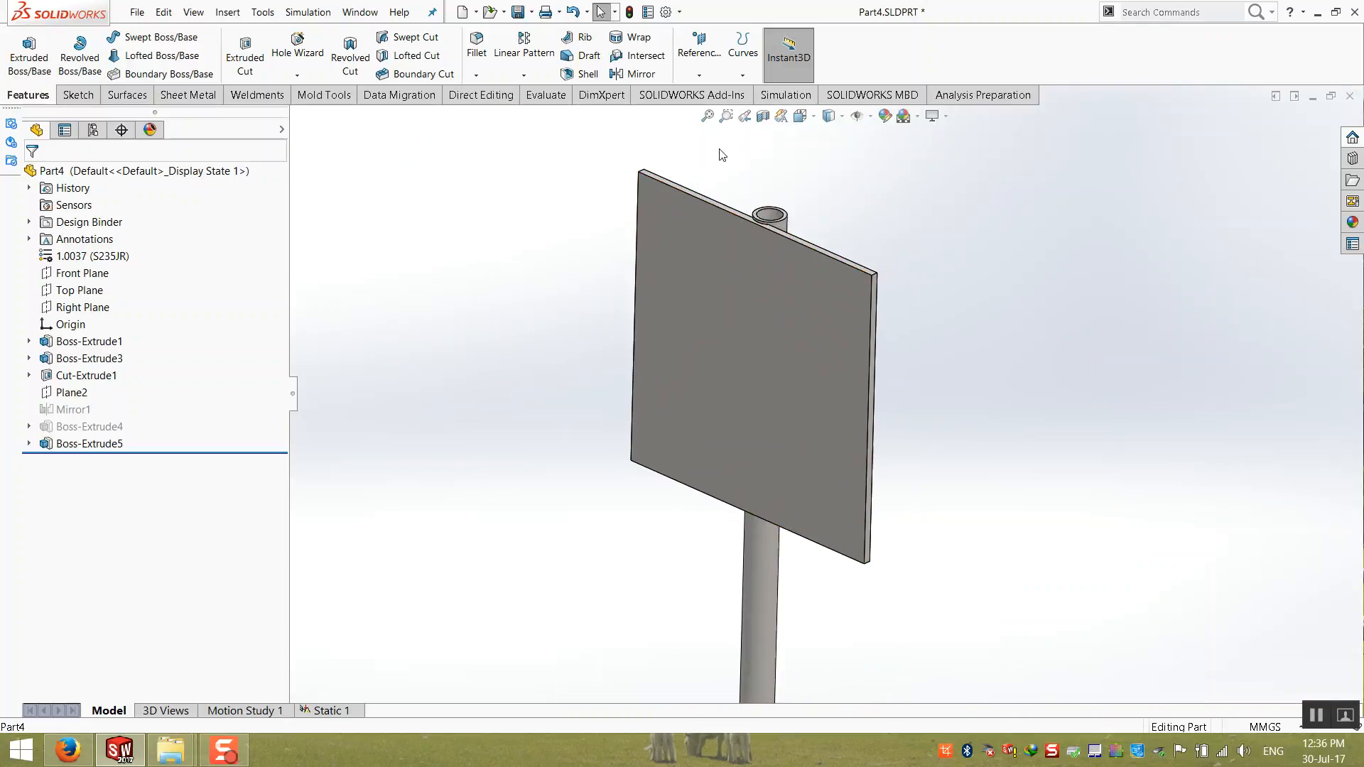
left_click(707, 116)
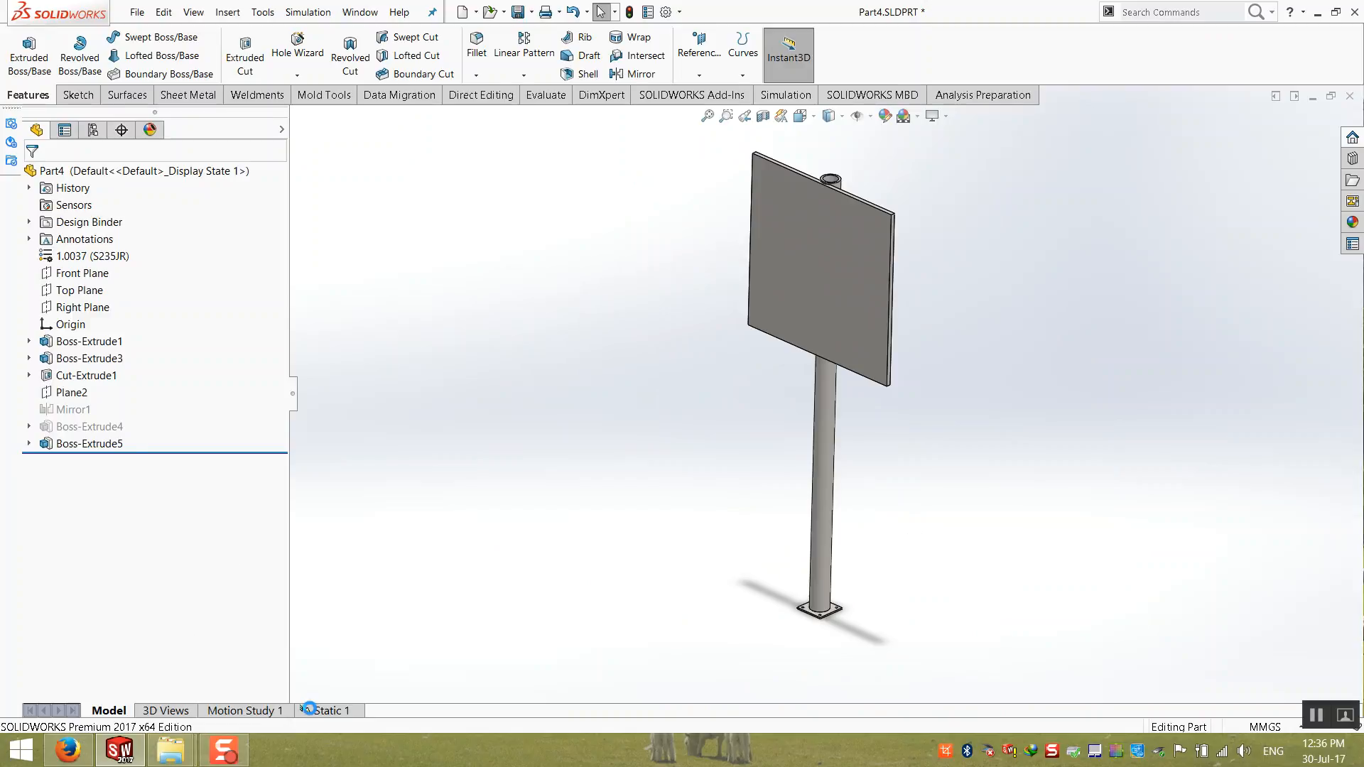
Step: Return to the Static 1 study and open the definition of the Pressure-1 load for editing
left_click(309, 709)
scroll(1000, 316, "down", 2)
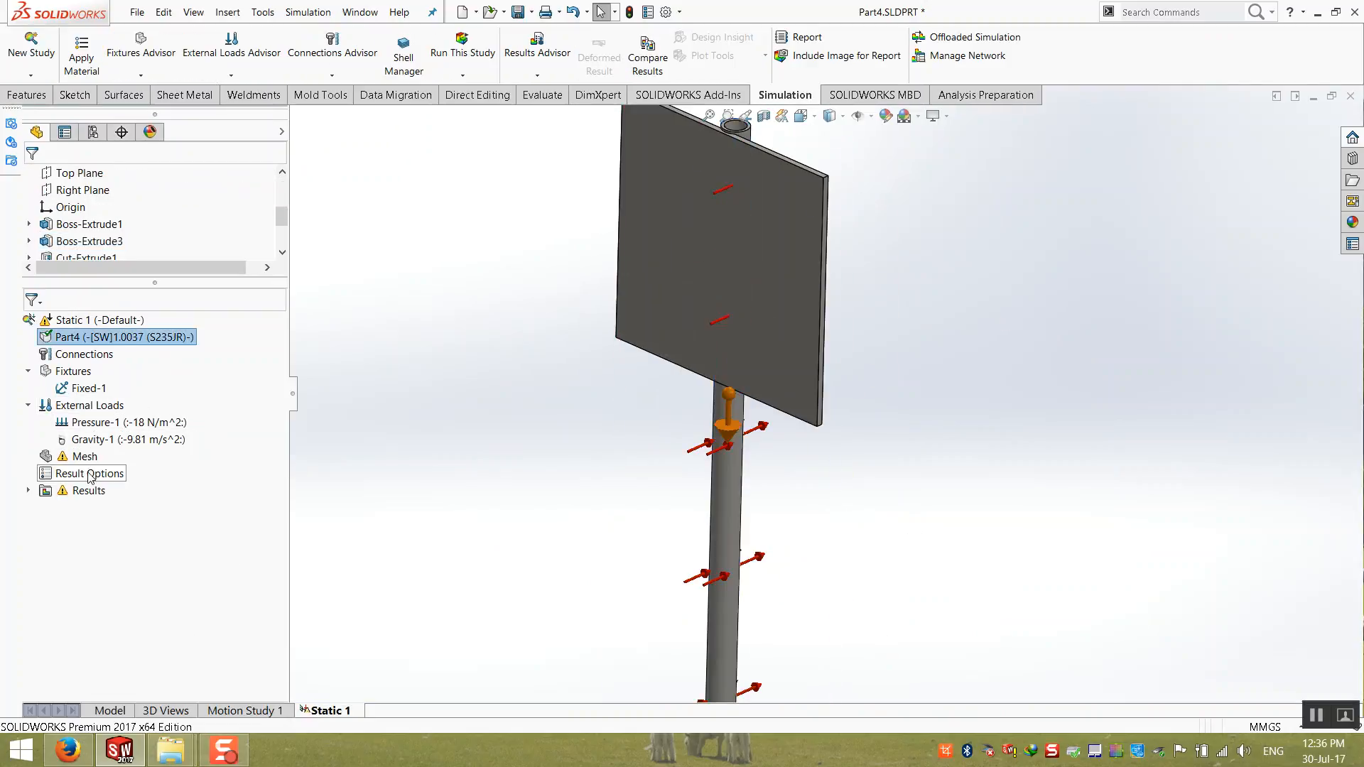
left_click(99, 423)
right_click(99, 423)
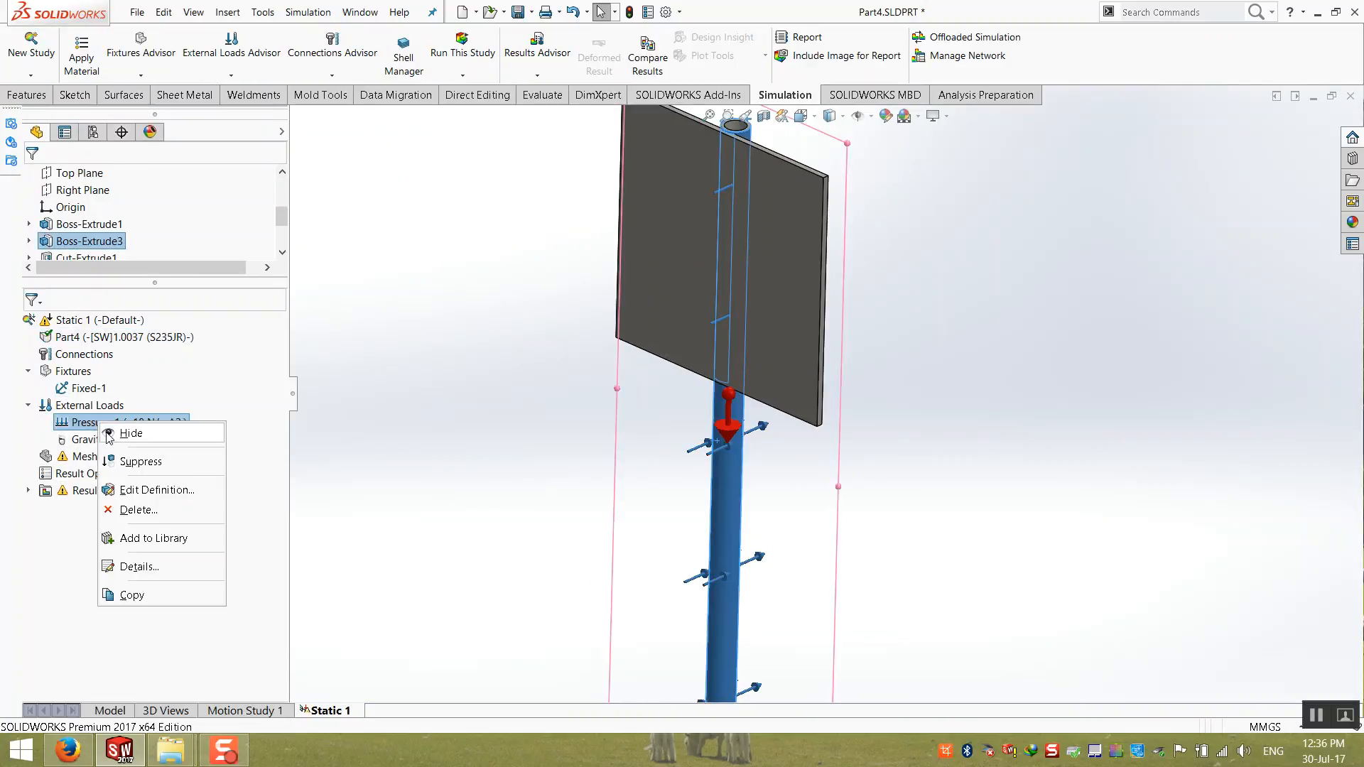
left_click(135, 490)
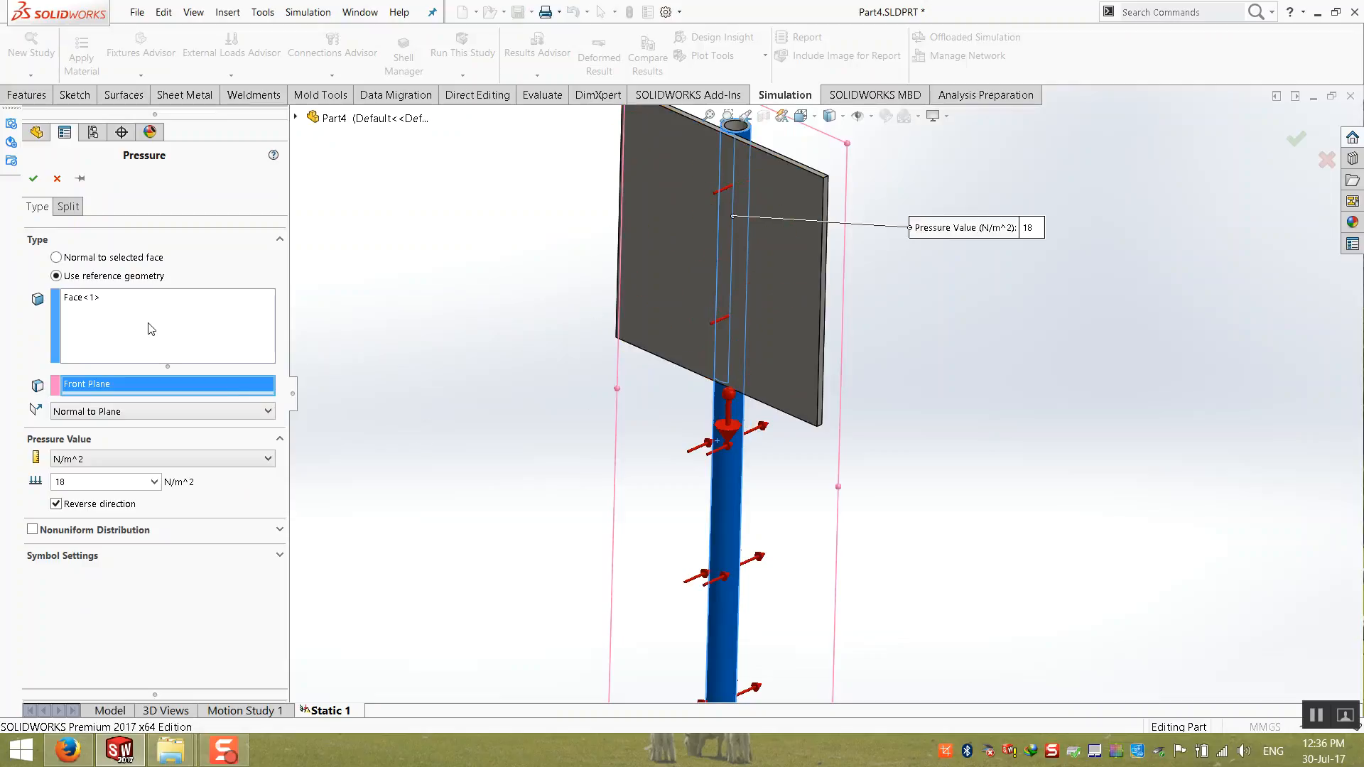
left_click(676, 239)
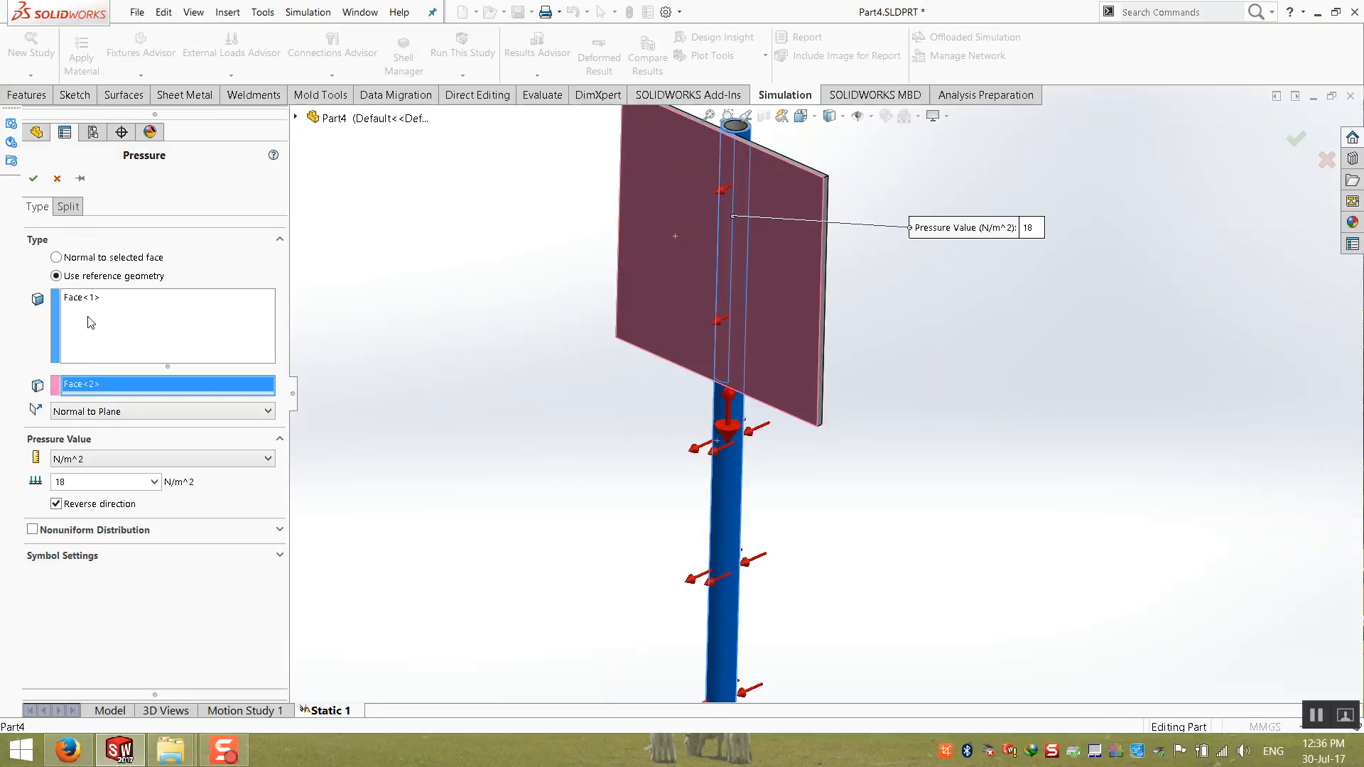
left_click(137, 306)
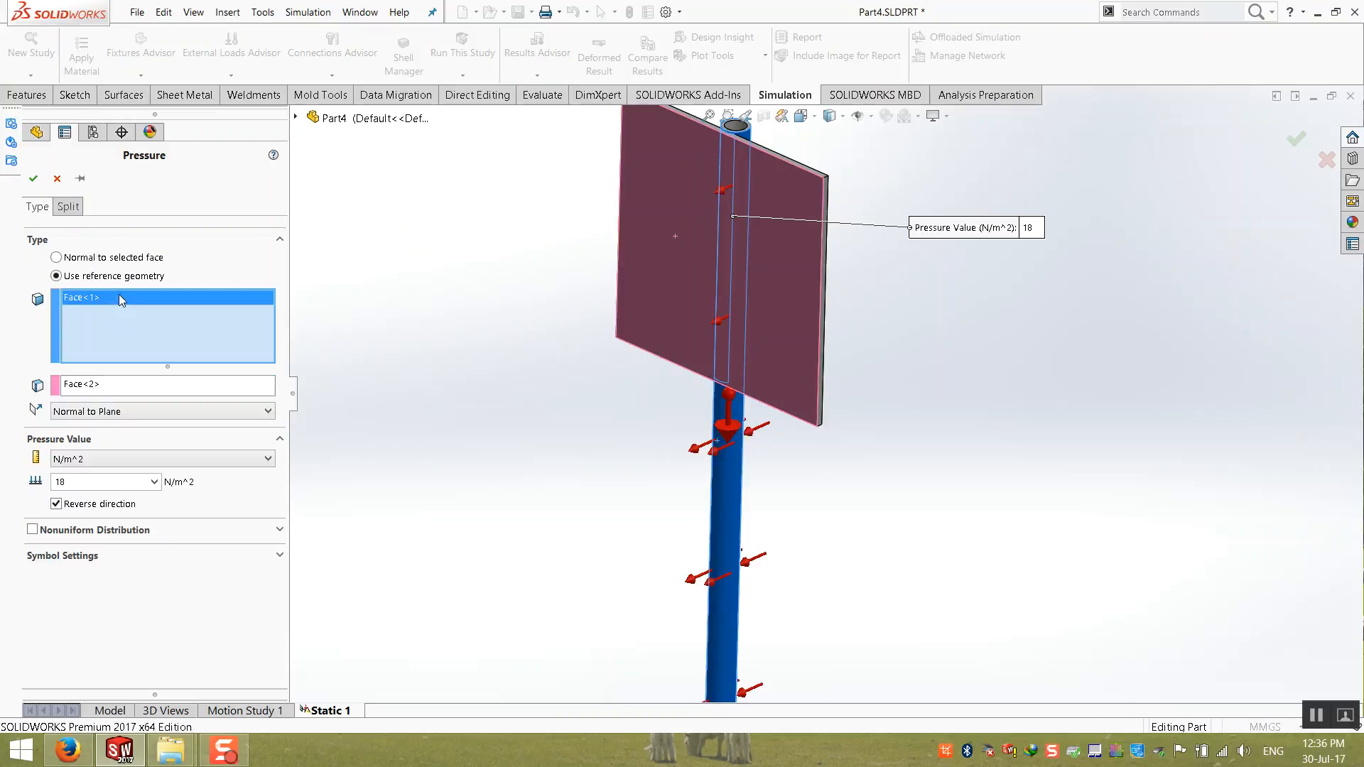
left_click(74, 412)
left_click(103, 412)
Step: Redefine Pressure-1 as normal to the selected face, replacing the post face with the sign panel's large front face and turning off Reverse direction
left_click(110, 259)
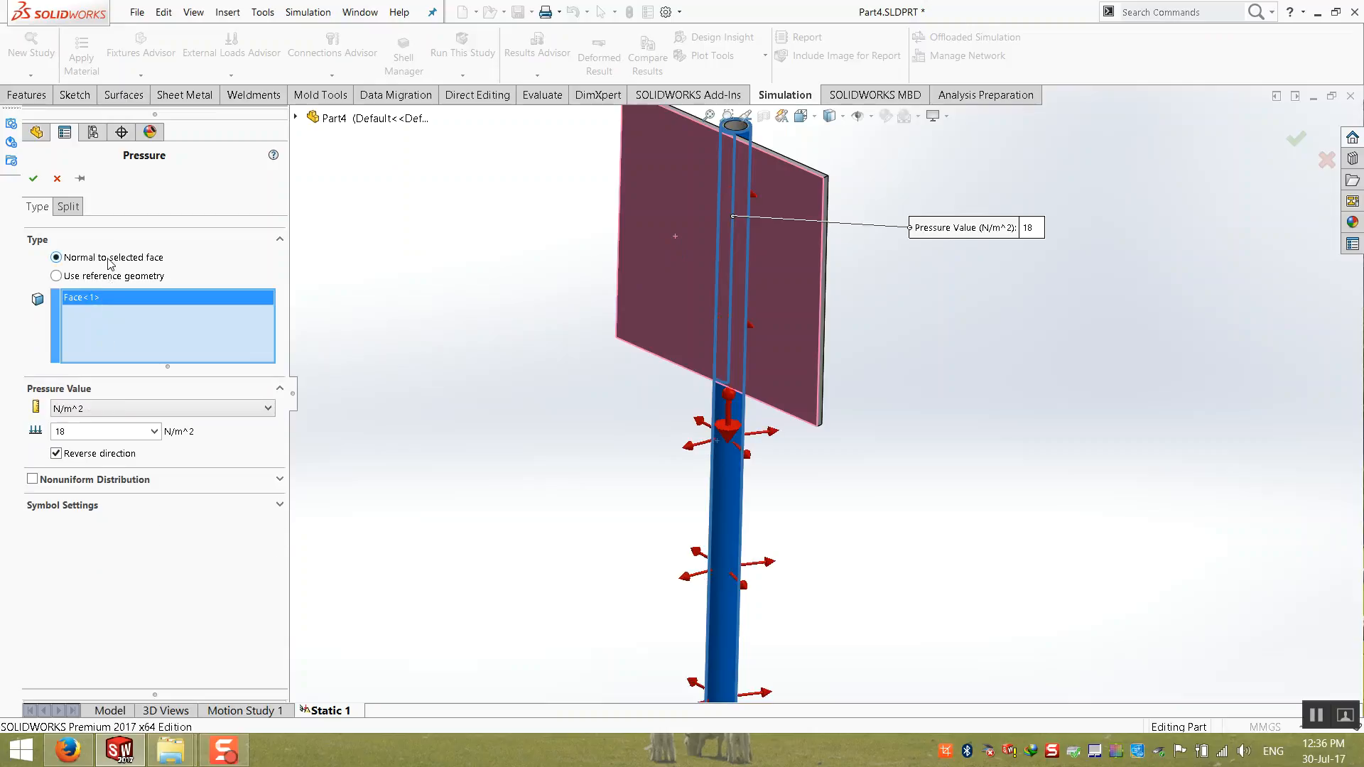
right_click(121, 325)
left_click(153, 336)
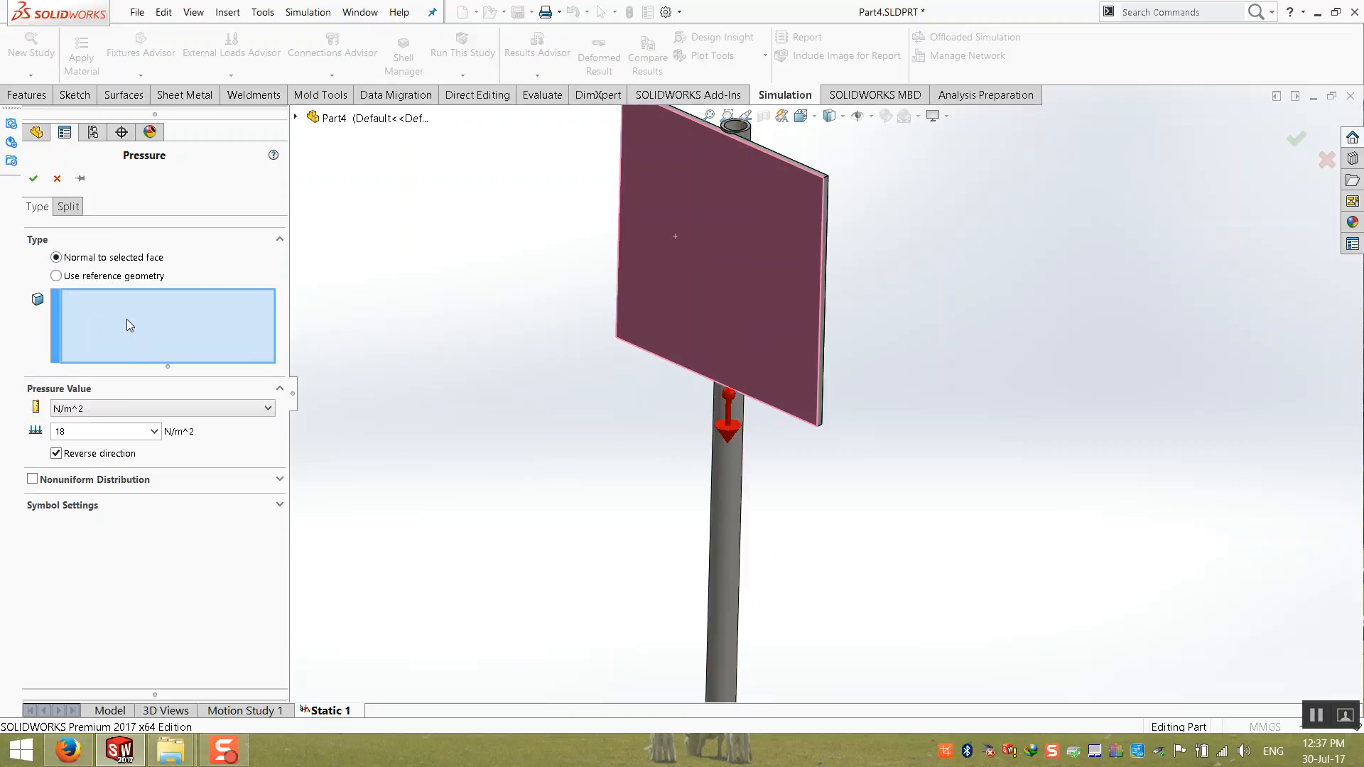
left_click(656, 273)
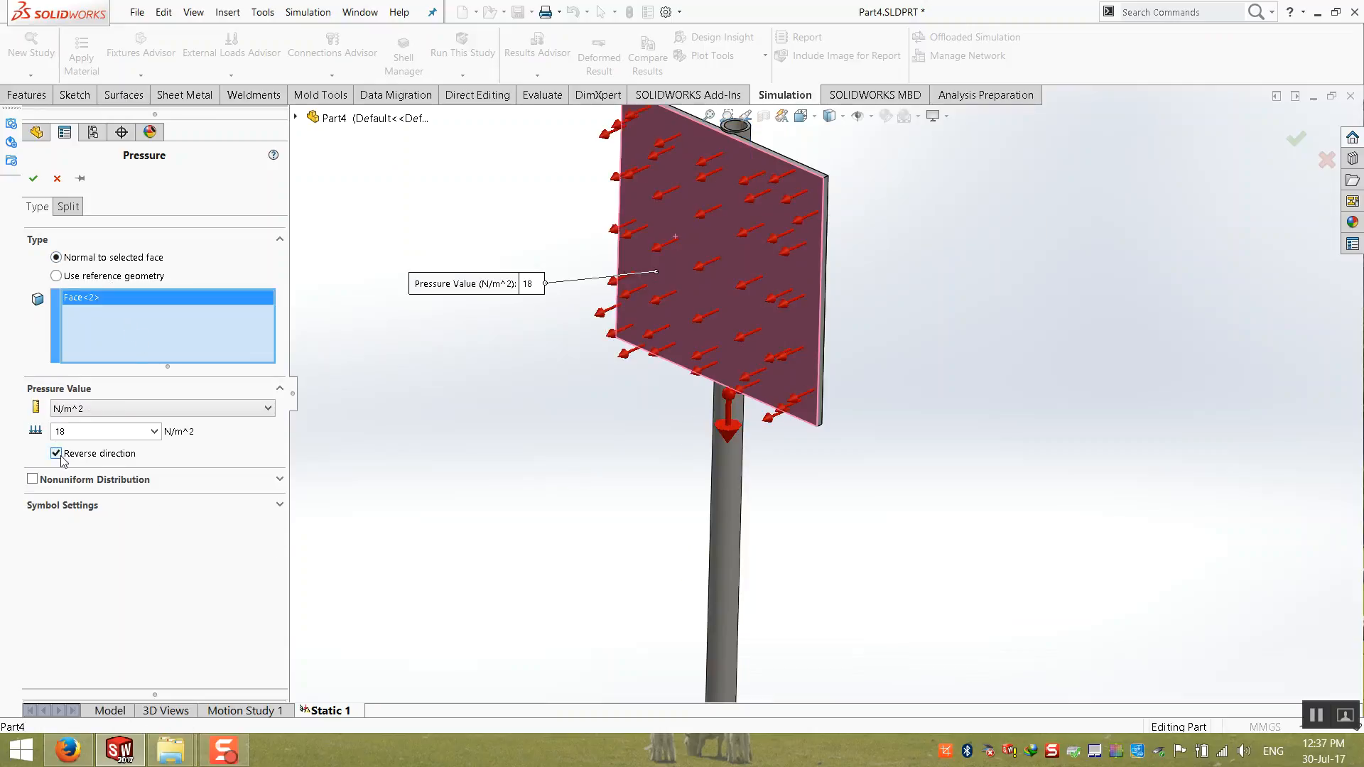
left_click(33, 178)
mouse_move(638, 373)
middle_mouse_down()
mouse_move(521, 353)
mouse_move(638, 367)
middle_mouse_up()
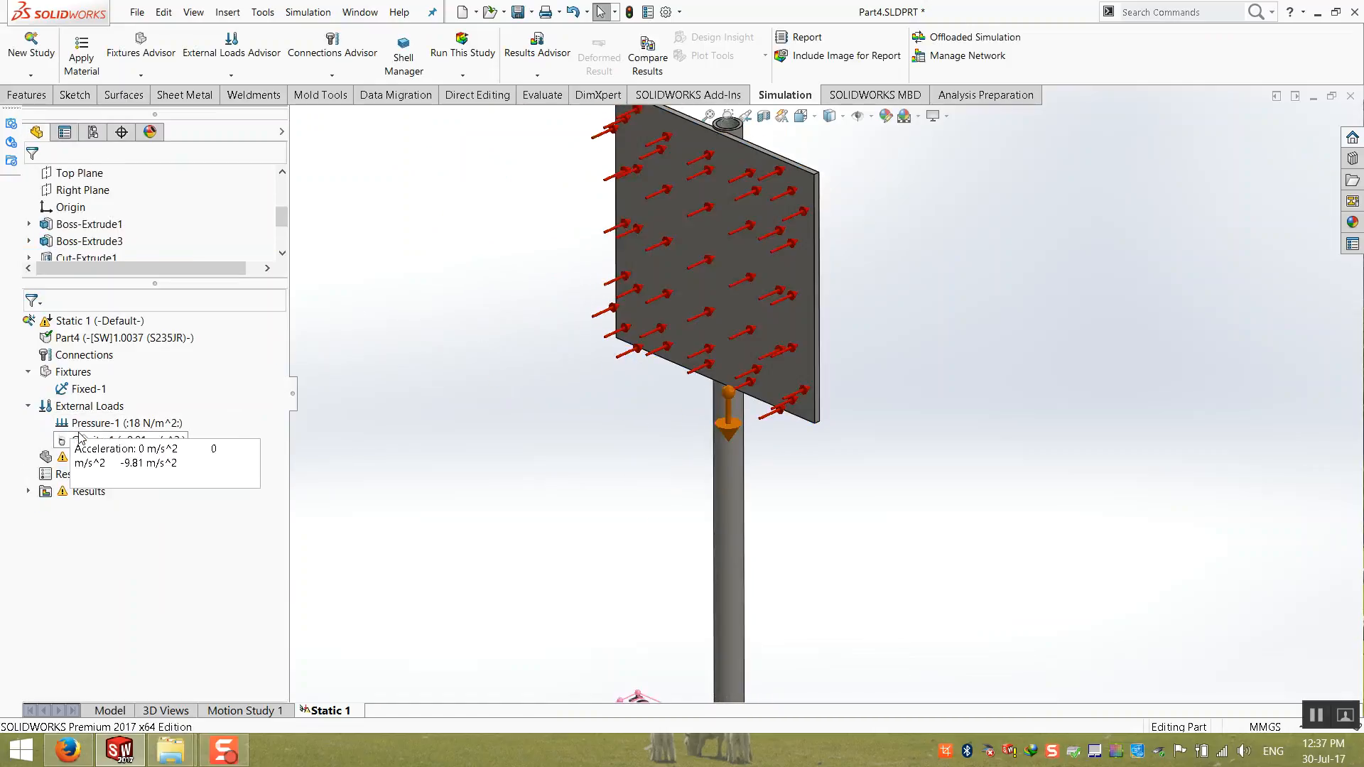
Step: Run the Static 1 study again with the sign panel and its updated pressure load
left_click(78, 320)
right_click(78, 320)
left_click(130, 350)
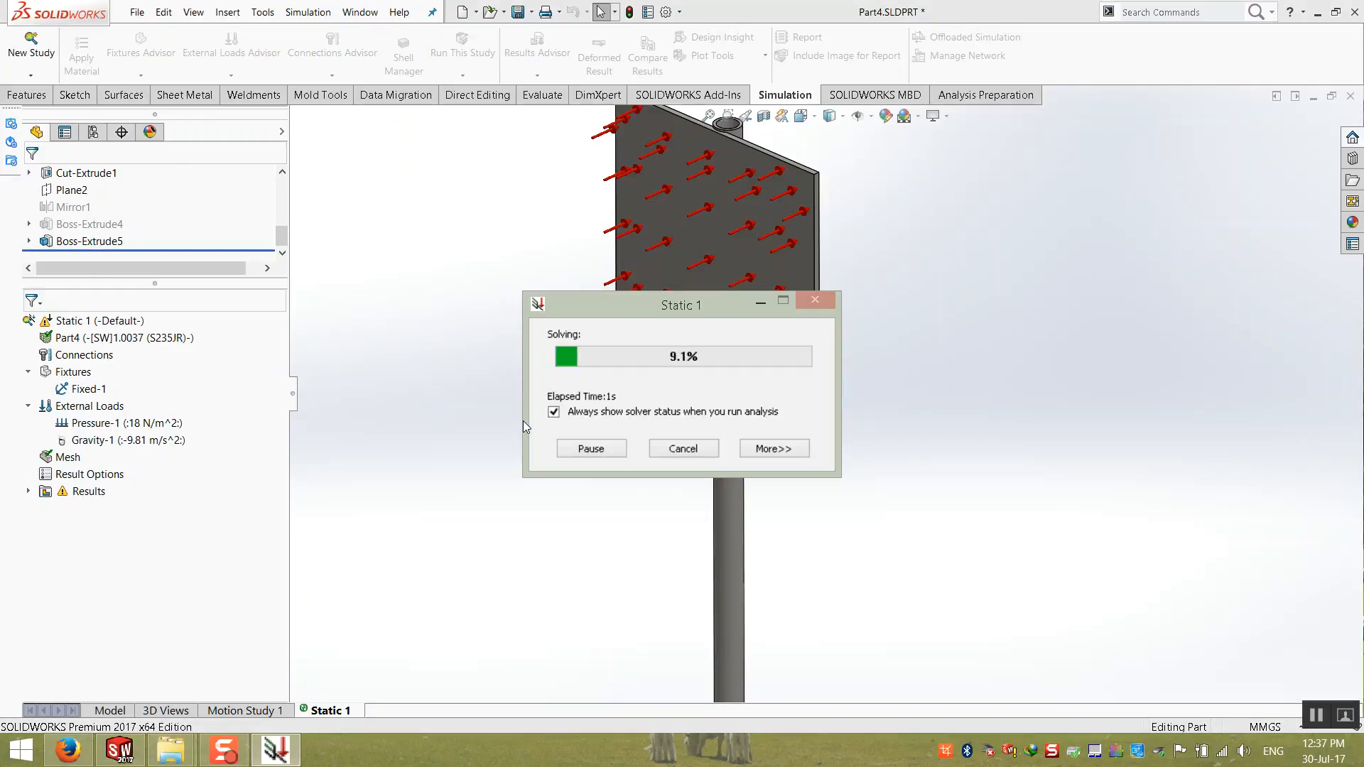
mouse_move(659, 432)
middle_mouse_down()
mouse_move(575, 399)
mouse_move(646, 429)
middle_mouse_up()
scroll(924, 386, "down", 2)
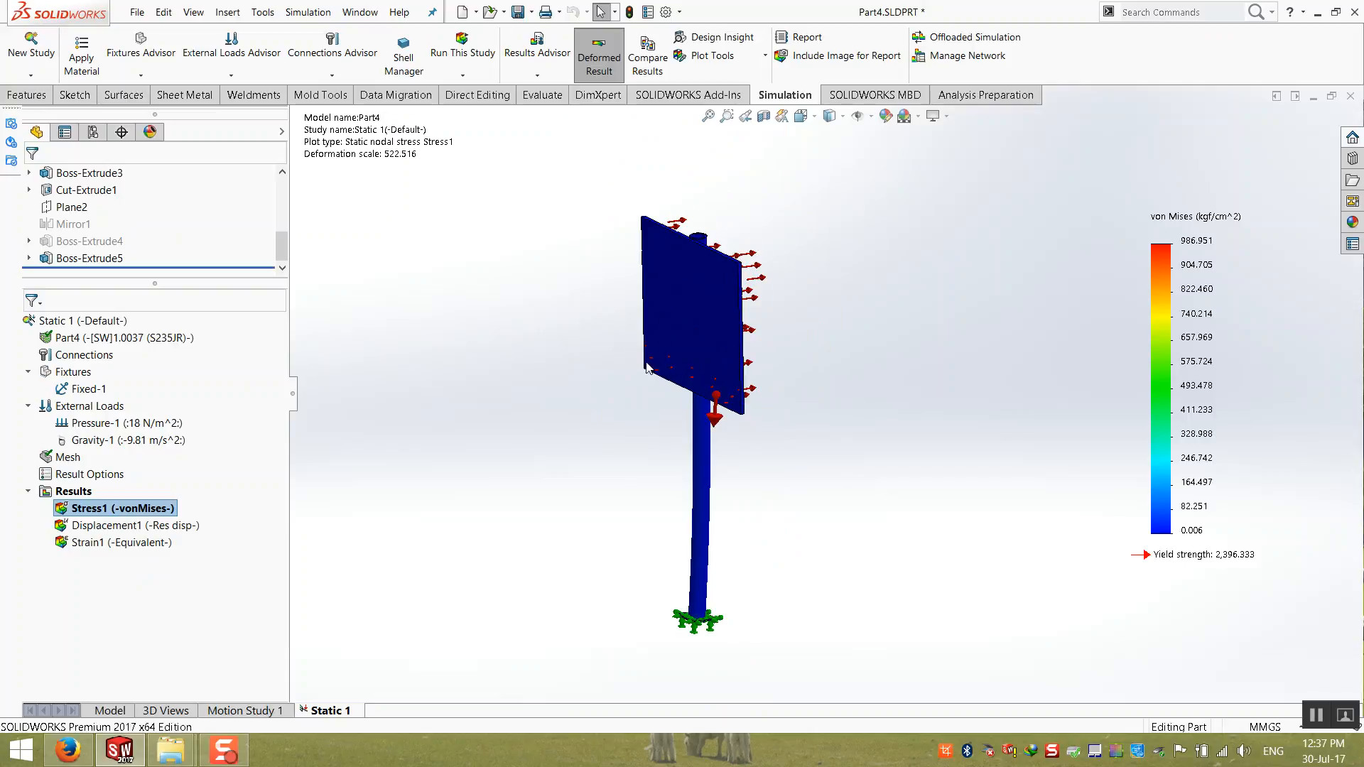
Step: Display the Displacement1 plot of the rerun study and look at the deformed base plate
double_click(114, 526)
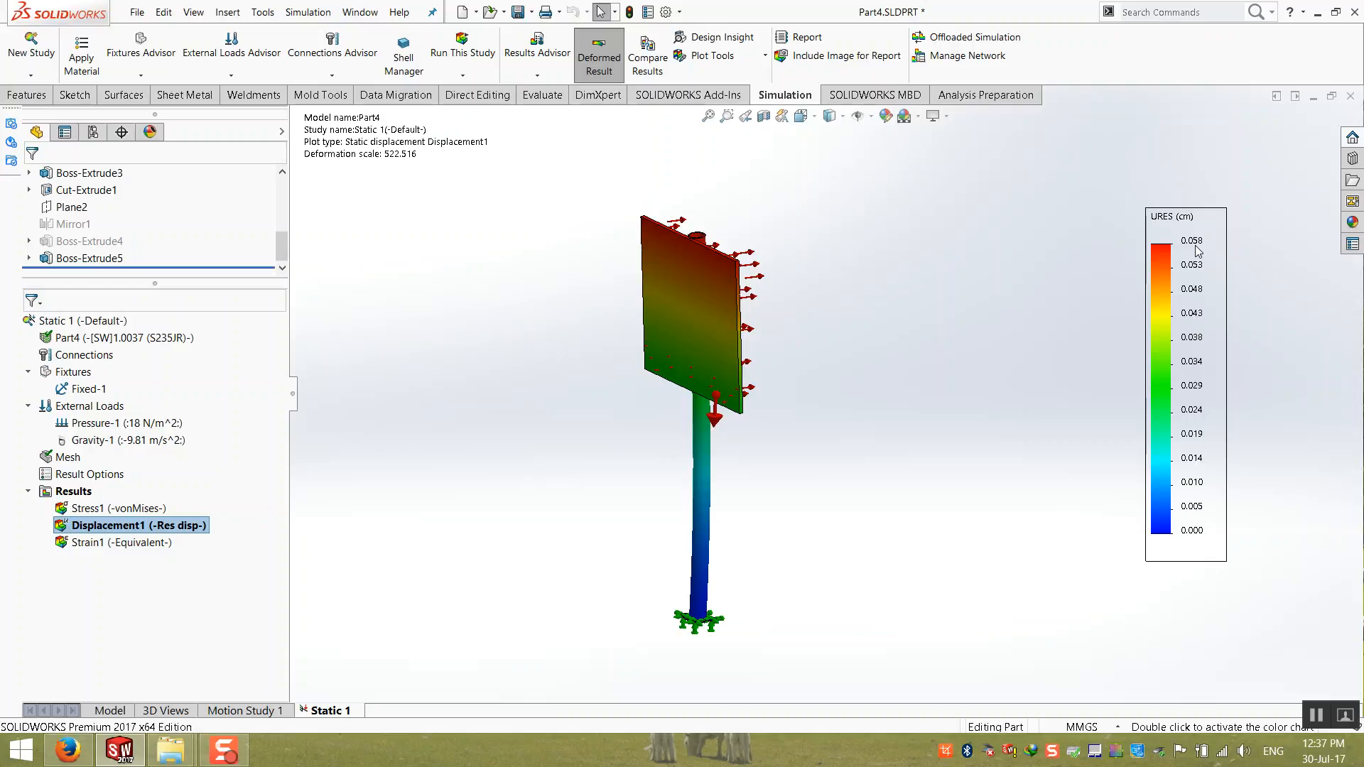
scroll(700, 533, "down", 6)
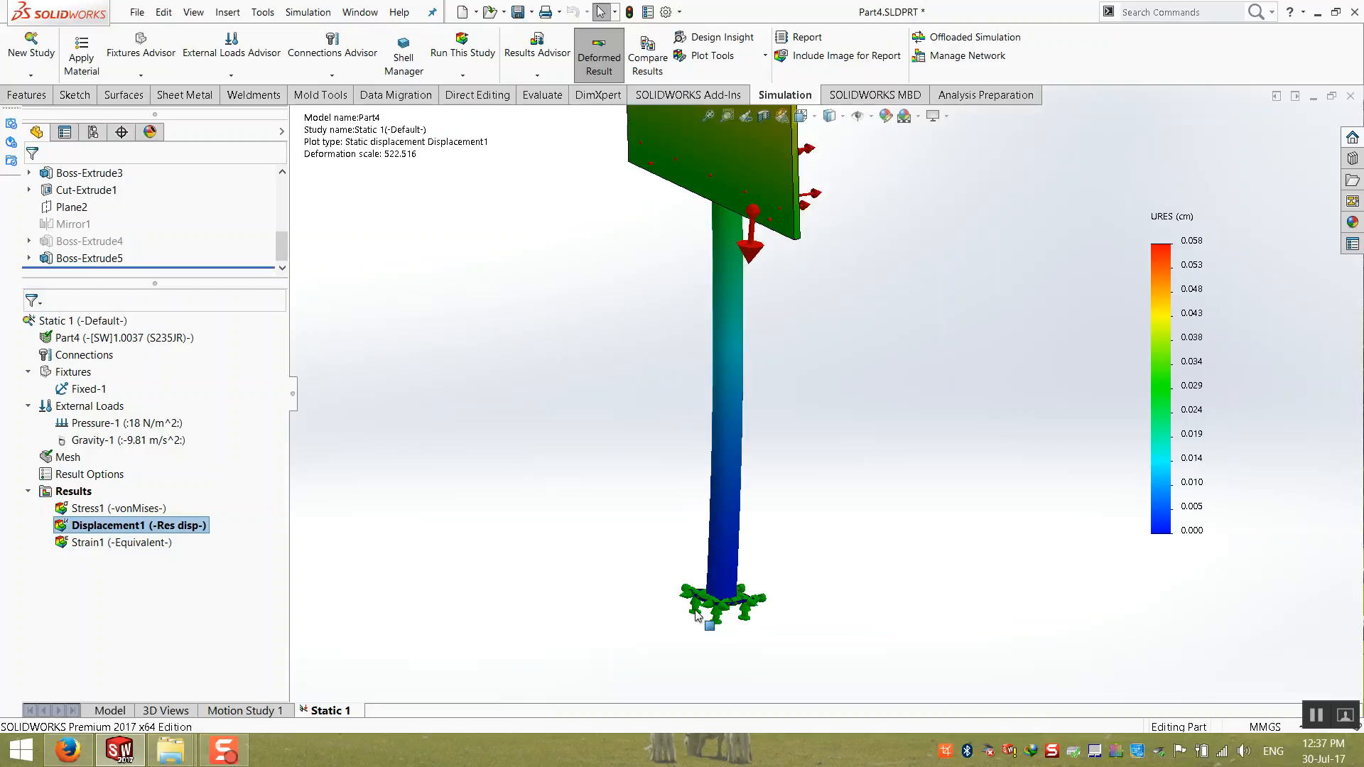
middle_click_drag(700, 533, 679, 559)
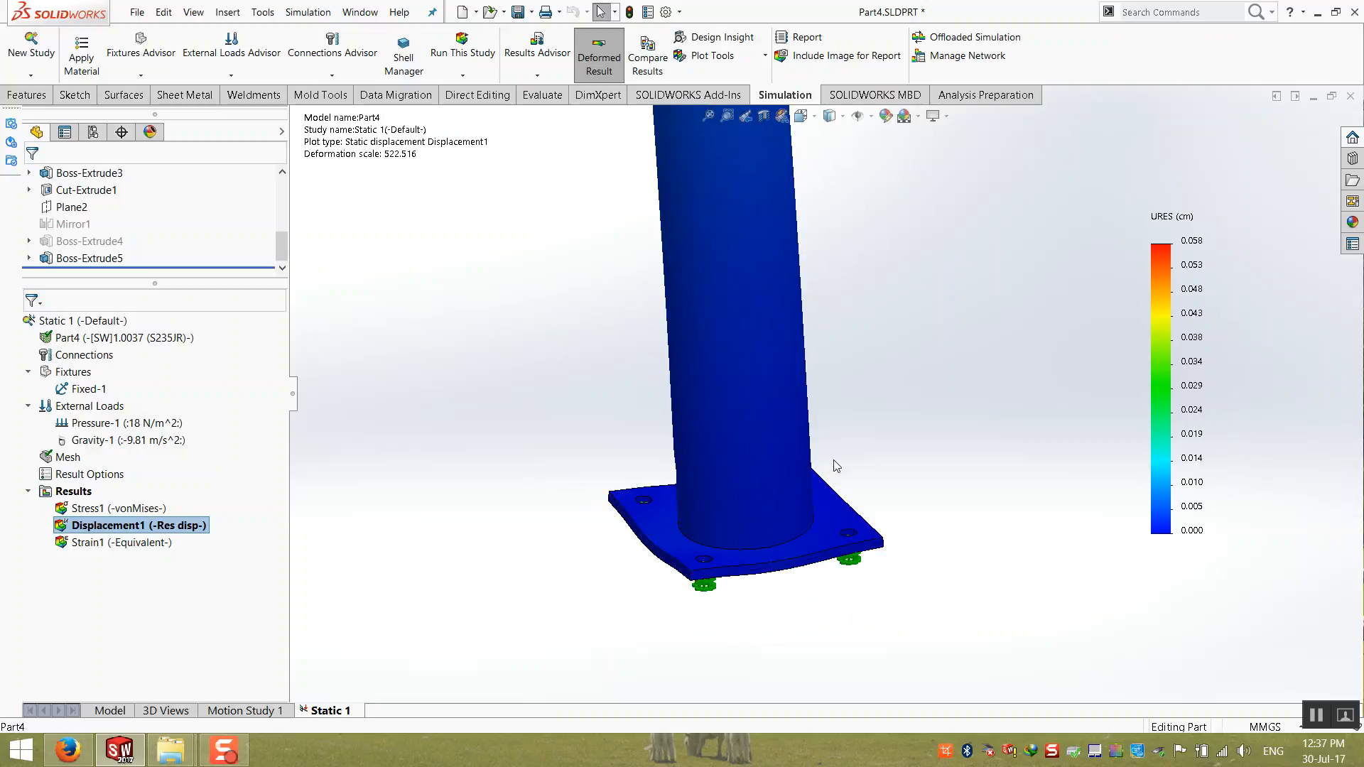
Step: Switch to the desktop and review the initial displacement result in the saved Befor.PNG image, closing it when done
left_click(1318, 12)
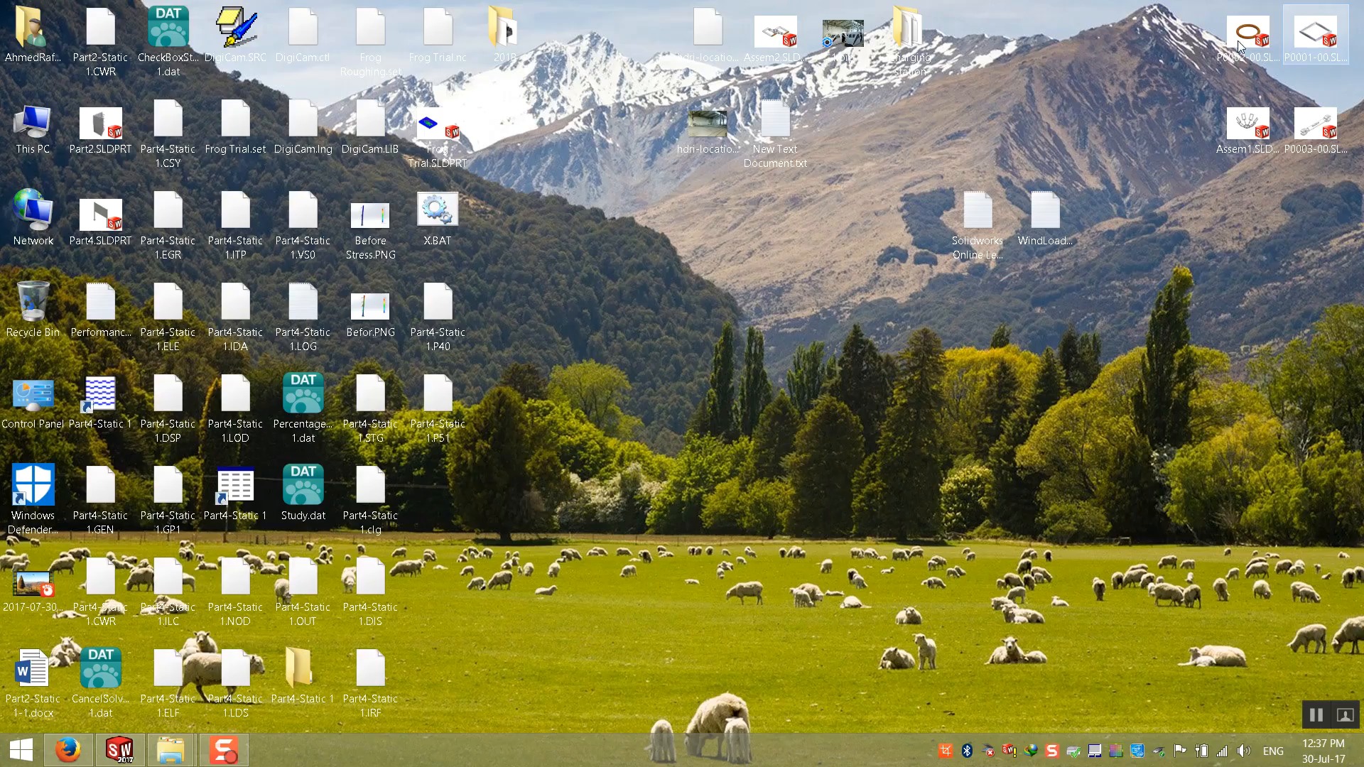
double_click(383, 317)
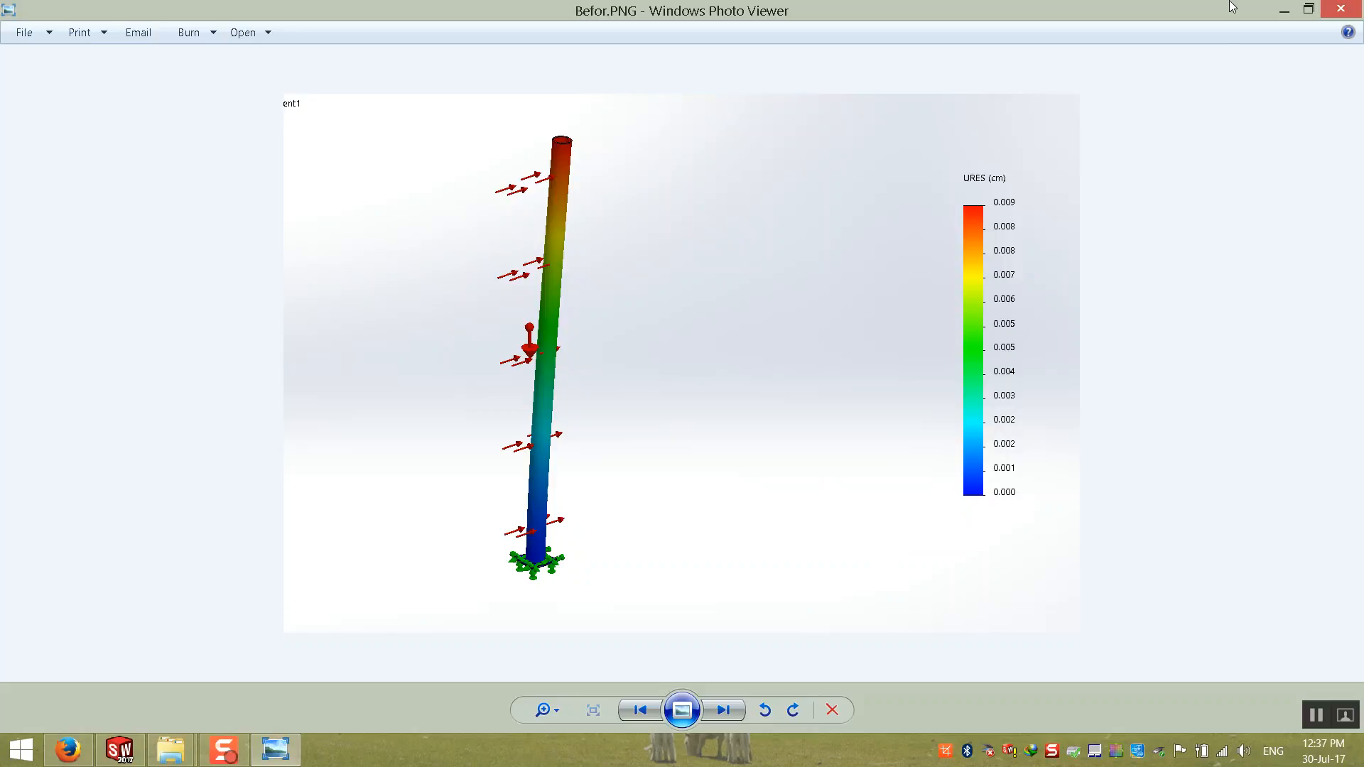
left_click(1285, 10)
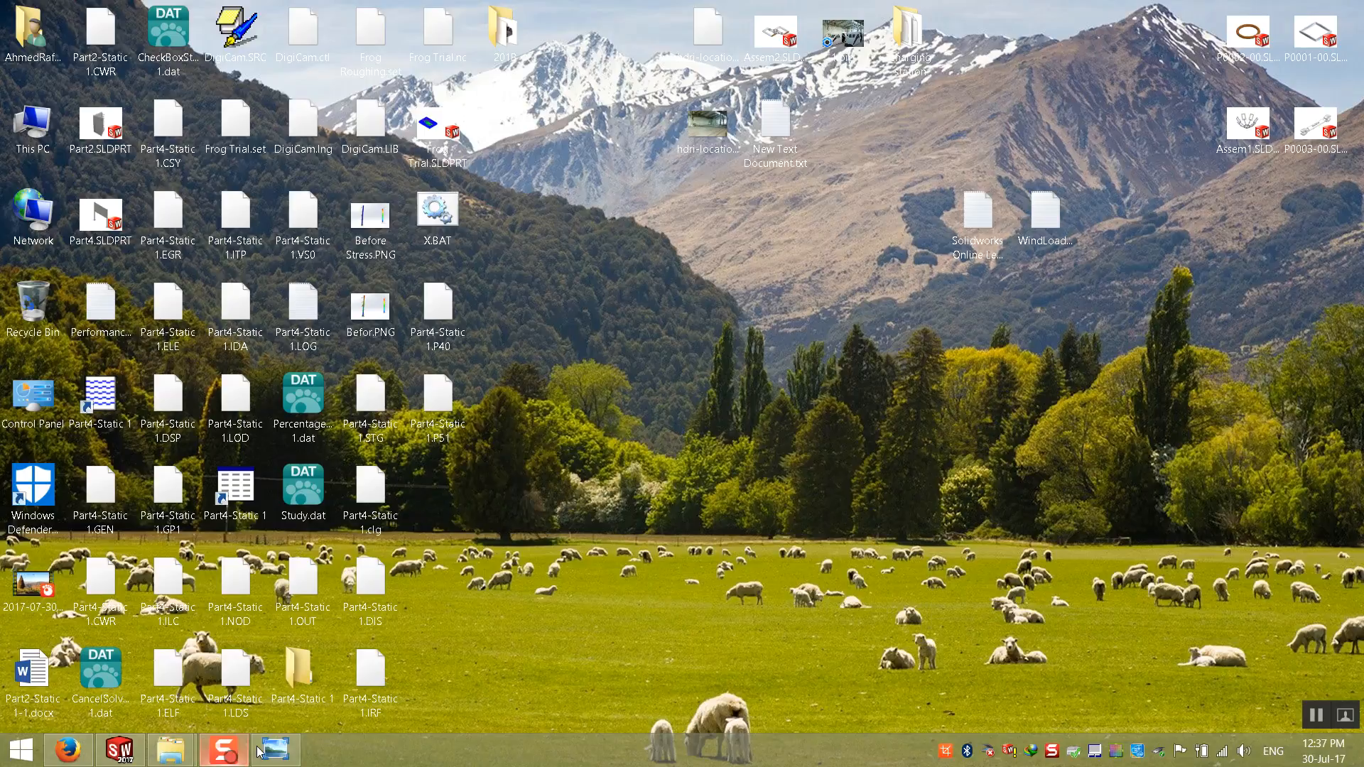
mouse_move(284, 746)
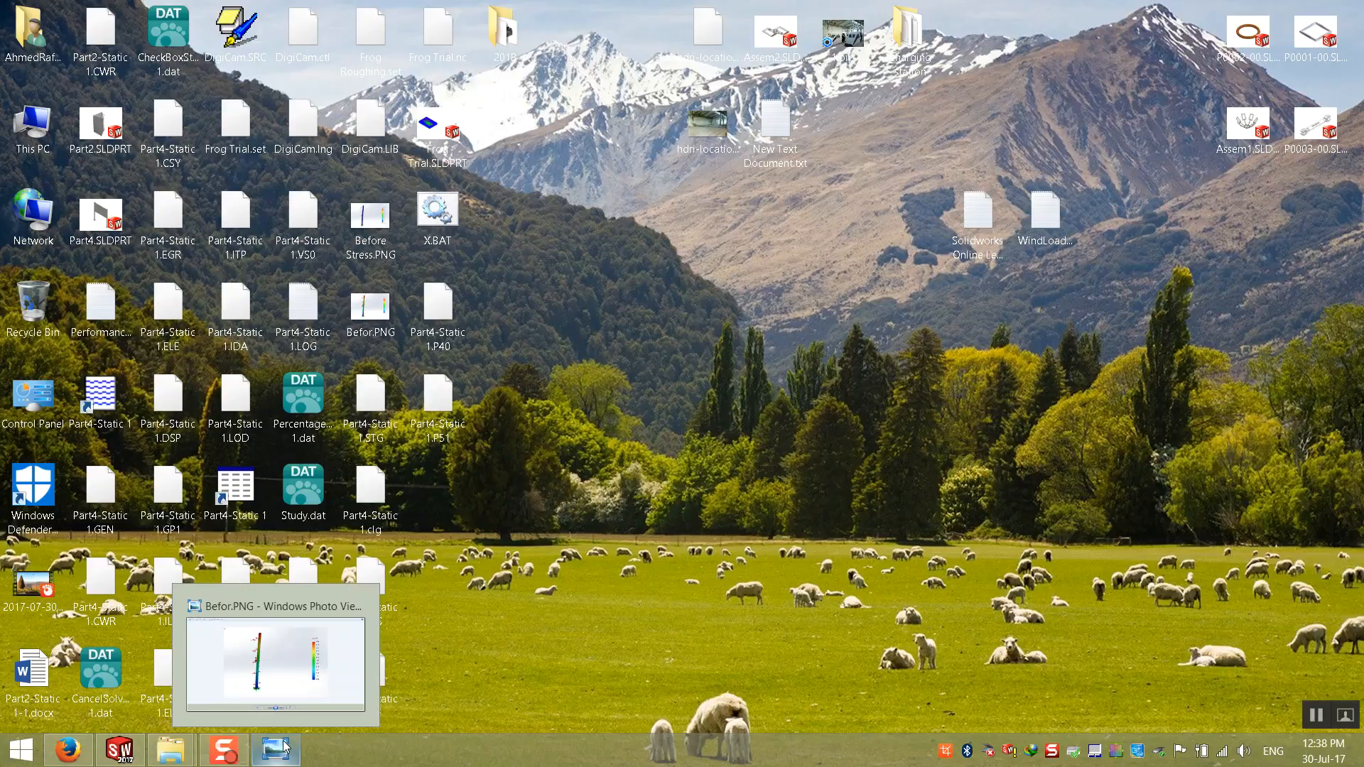
left_click(276, 758)
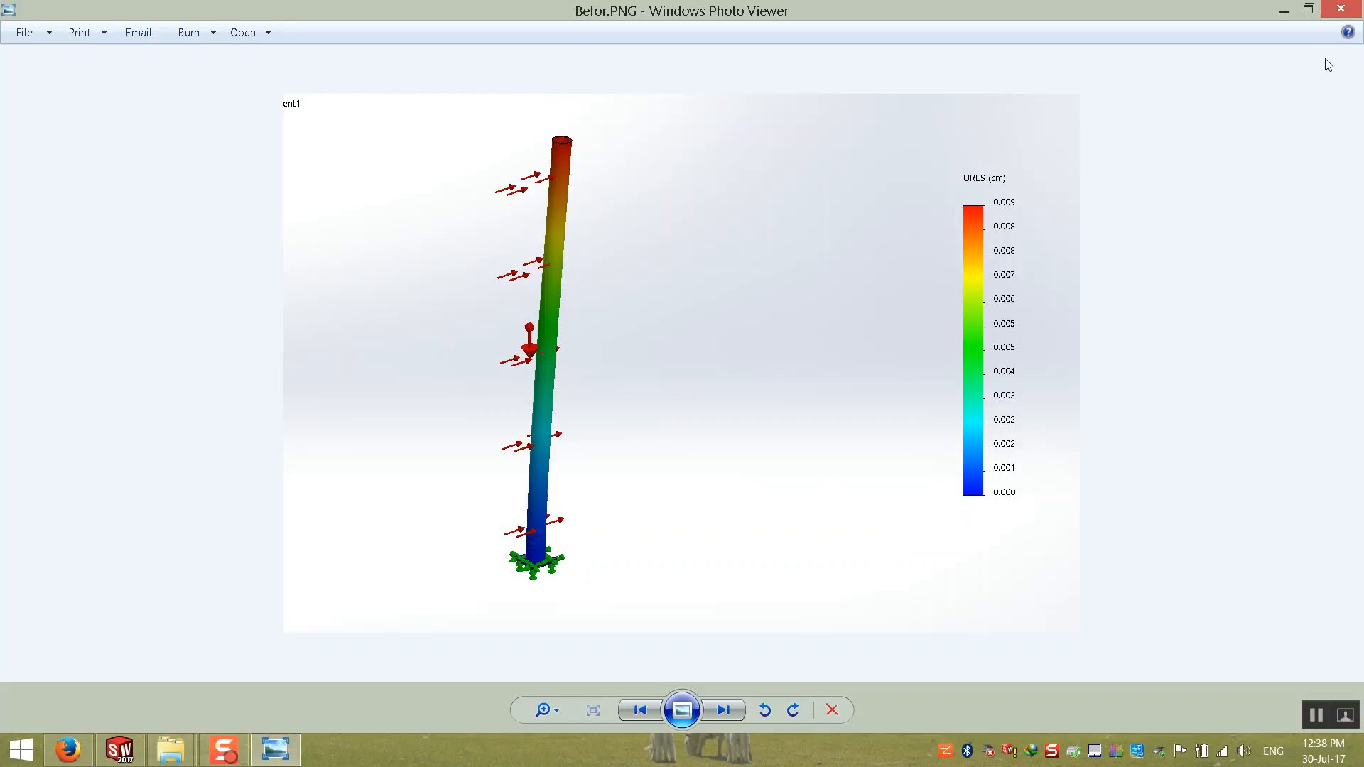
left_click(1342, 9)
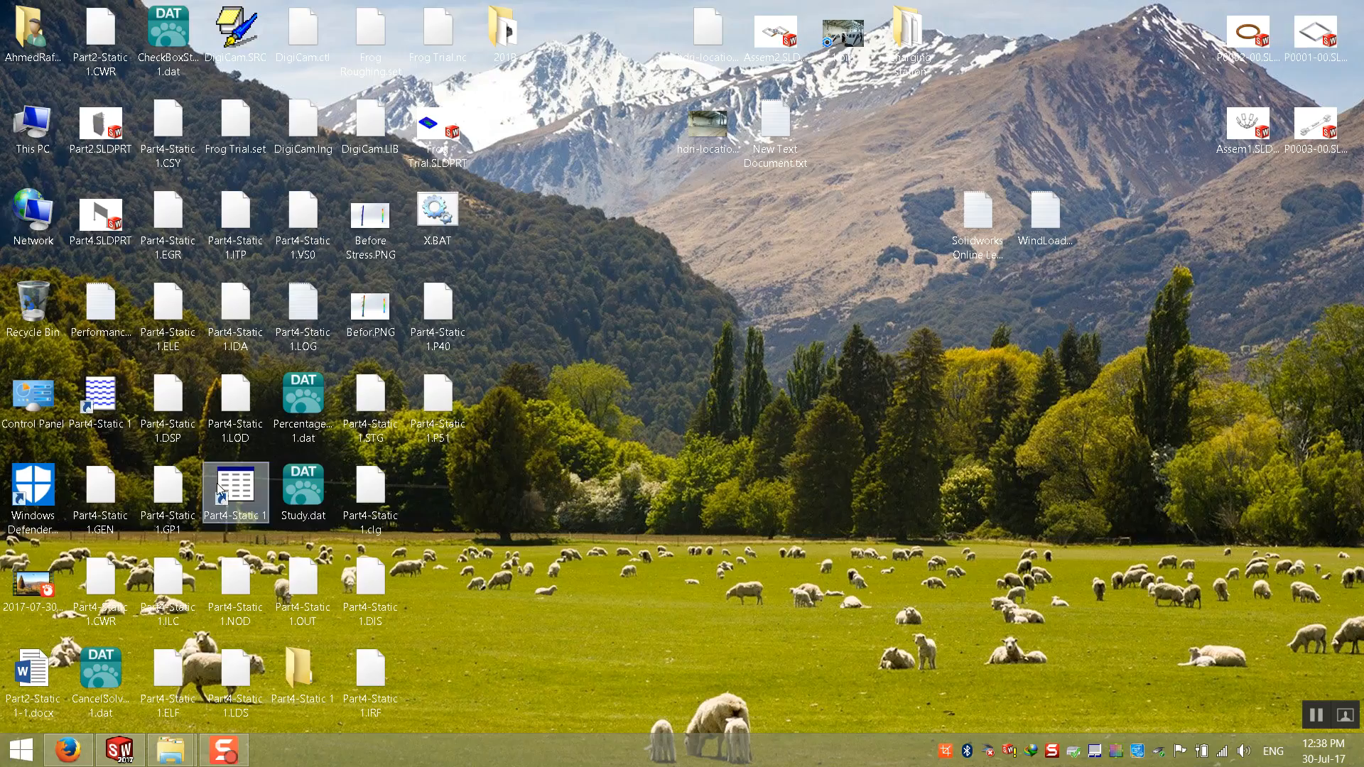
Step: Review the initial stress result in the saved Before Stress.PNG image, close it and return to SOLIDWORKS
double_click(370, 217)
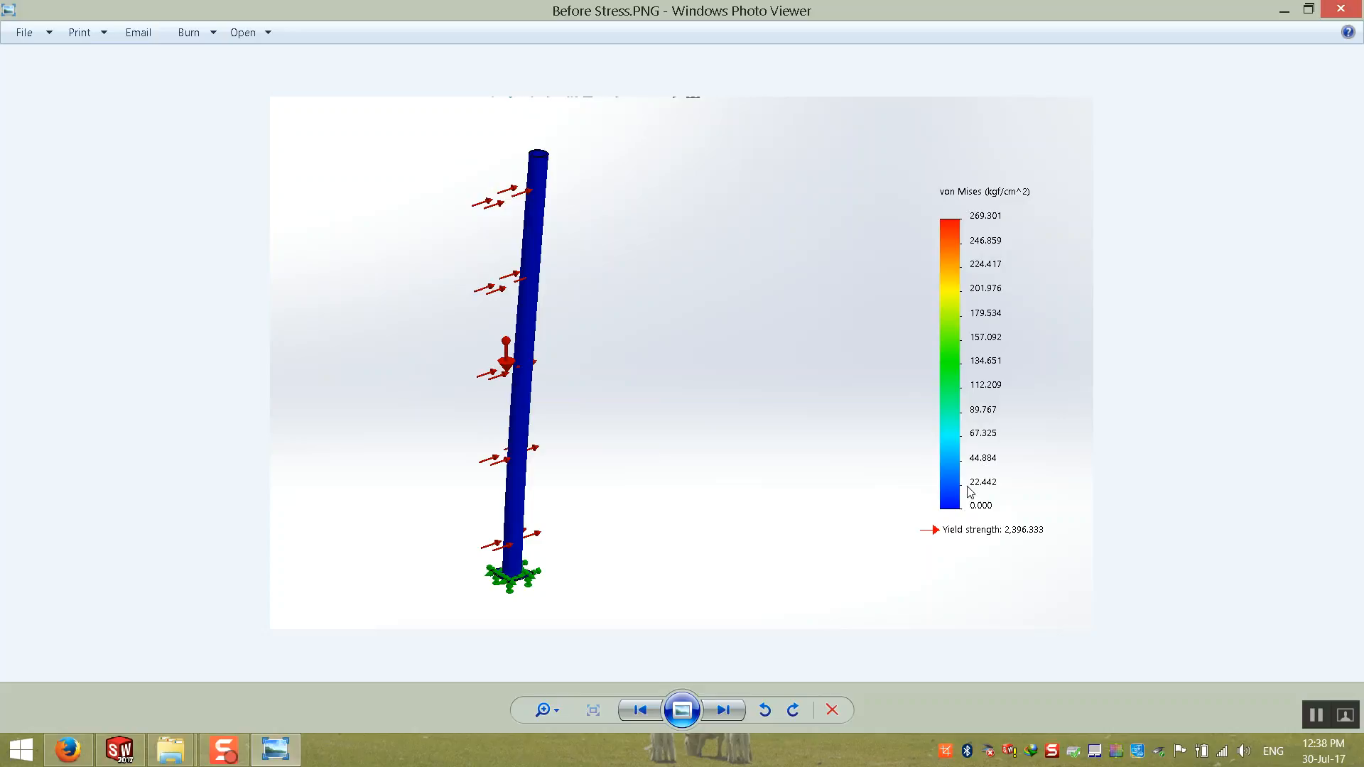
left_click(1340, 9)
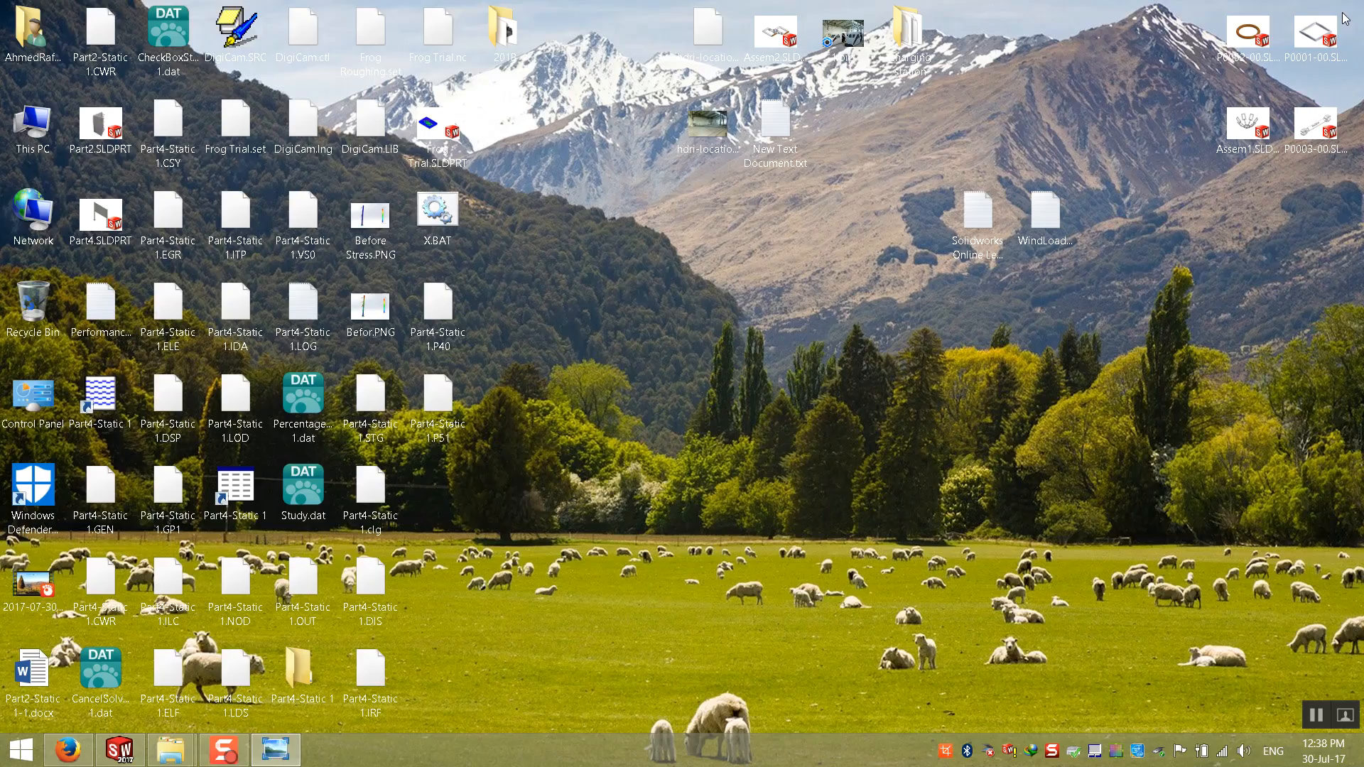
left_click(135, 748)
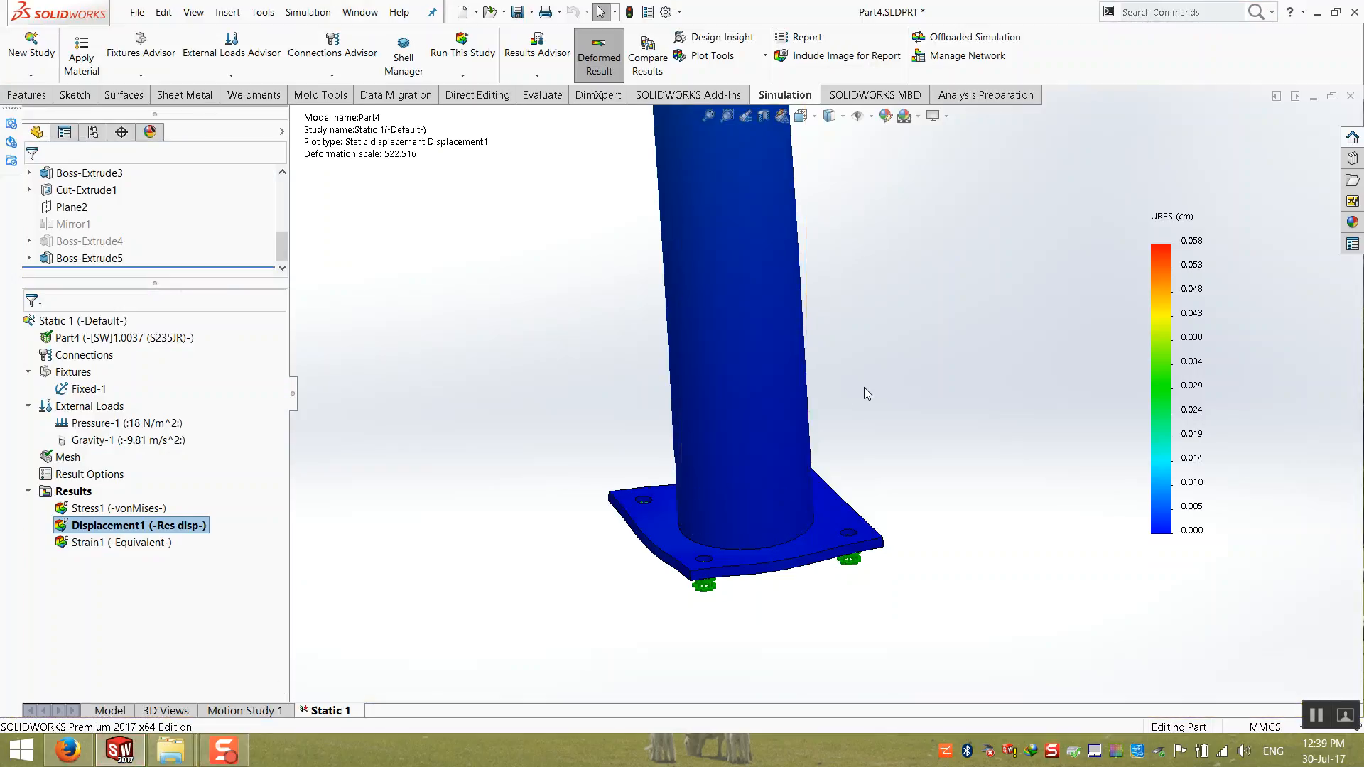
Step: Display the Stress1 plot in place of the displacement plot and examine the von Mises stress over the whole signboard
scroll(864, 387, "up", 5)
scroll(867, 239, "down", 8)
scroll(824, 224, "up", 3)
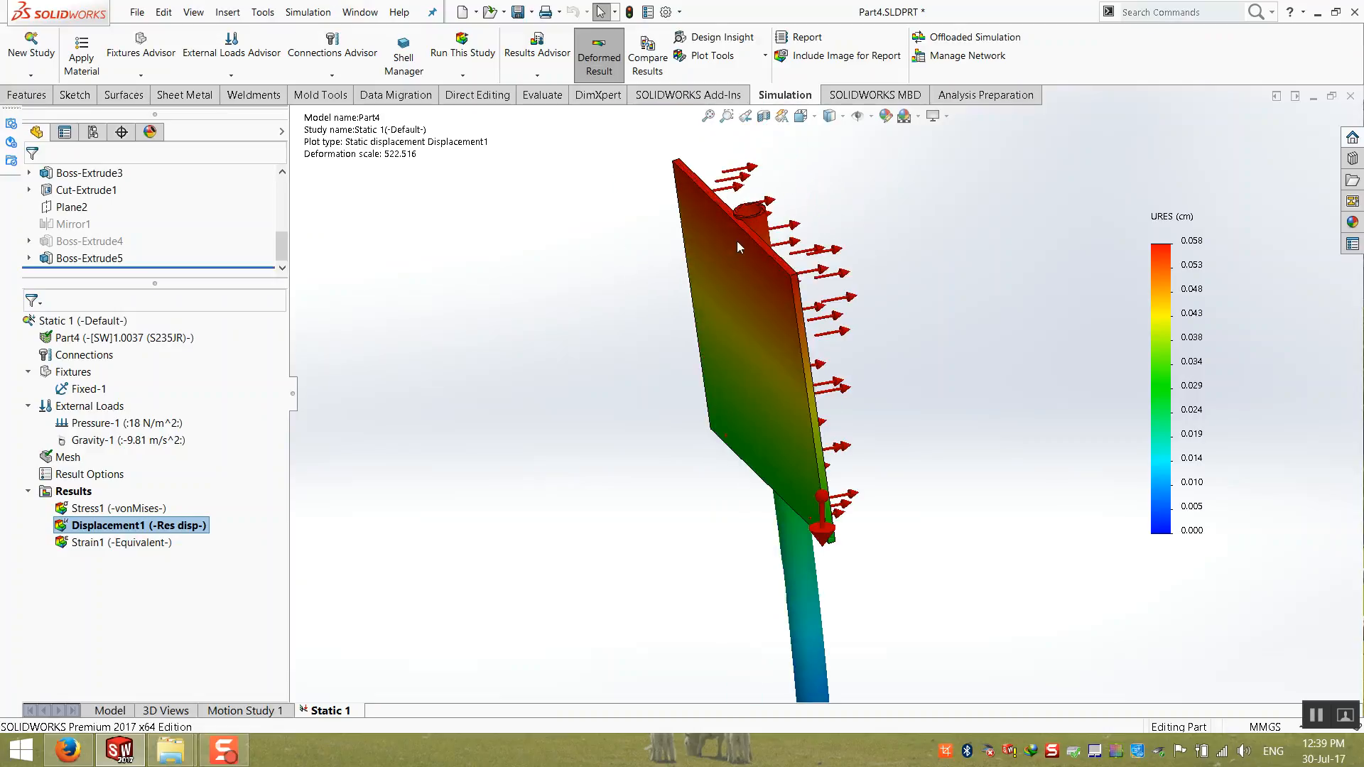
double_click(121, 508)
scroll(687, 544, "up", 3)
middle_click_drag(721, 508, 714, 551)
scroll(723, 561, "up", 1)
middle_click_drag(803, 427, 703, 418)
scroll(743, 459, "down", 3)
scroll(745, 460, "up", 3)
middle_click_drag(746, 458, 847, 438)
scroll(847, 439, "up", 1)
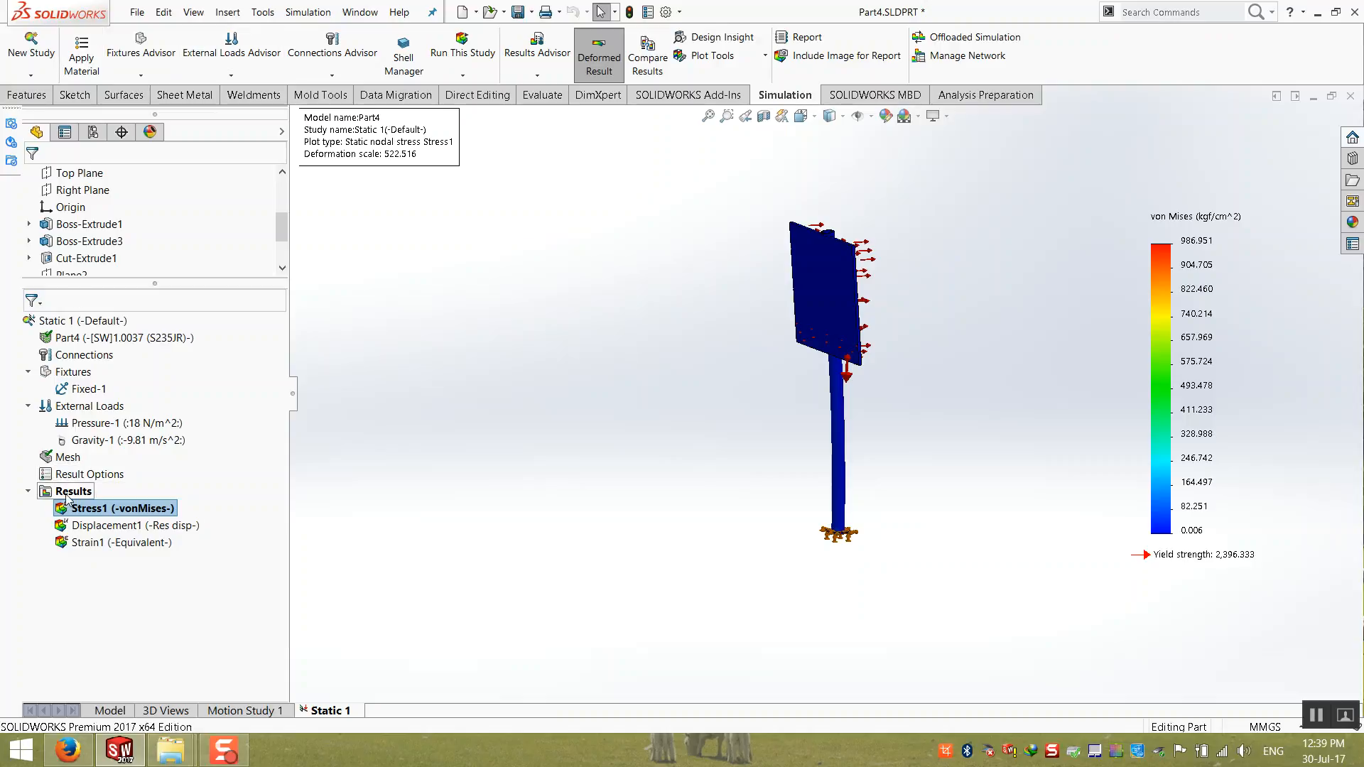
Step: Start a Probe on the Stress1 plot and sample the stress near the upper edge of the sign panel
right_click(108, 510)
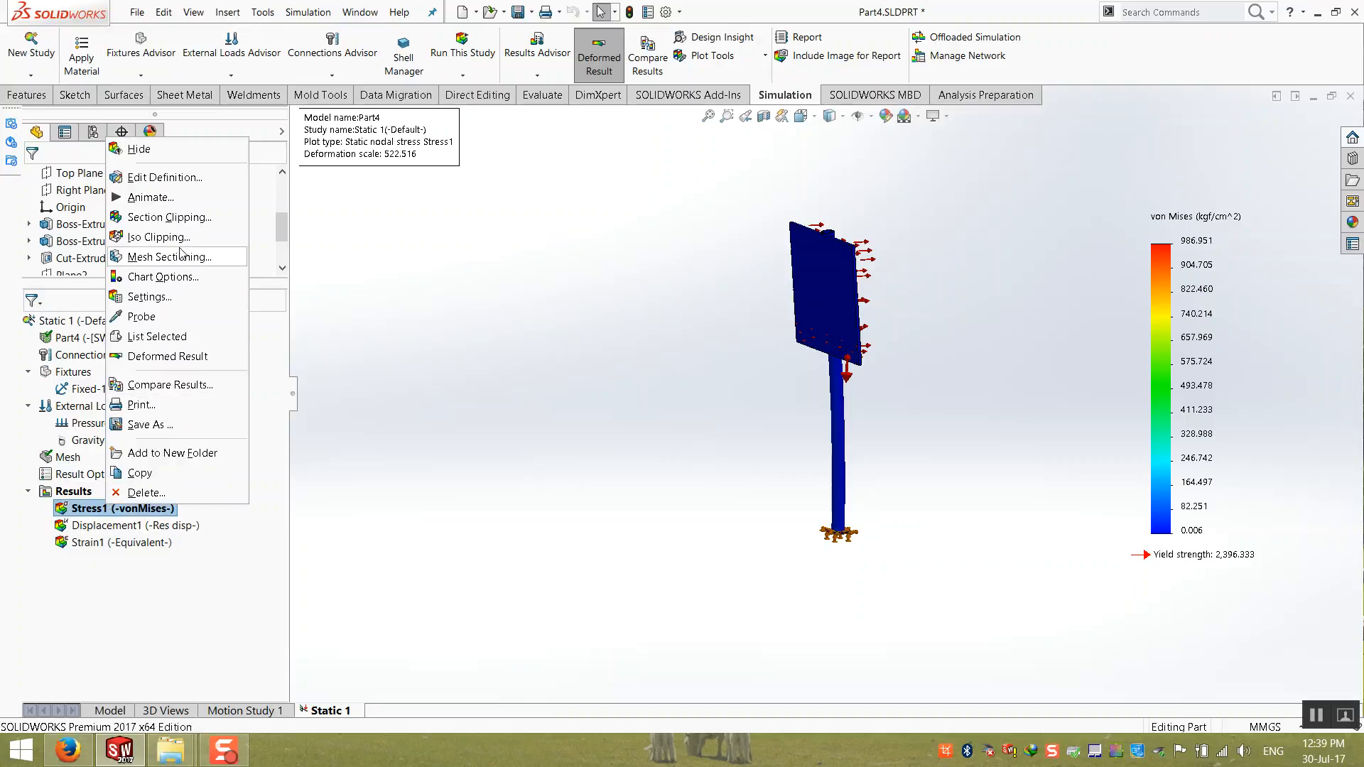
left_click(165, 316)
scroll(875, 228, "down", 3)
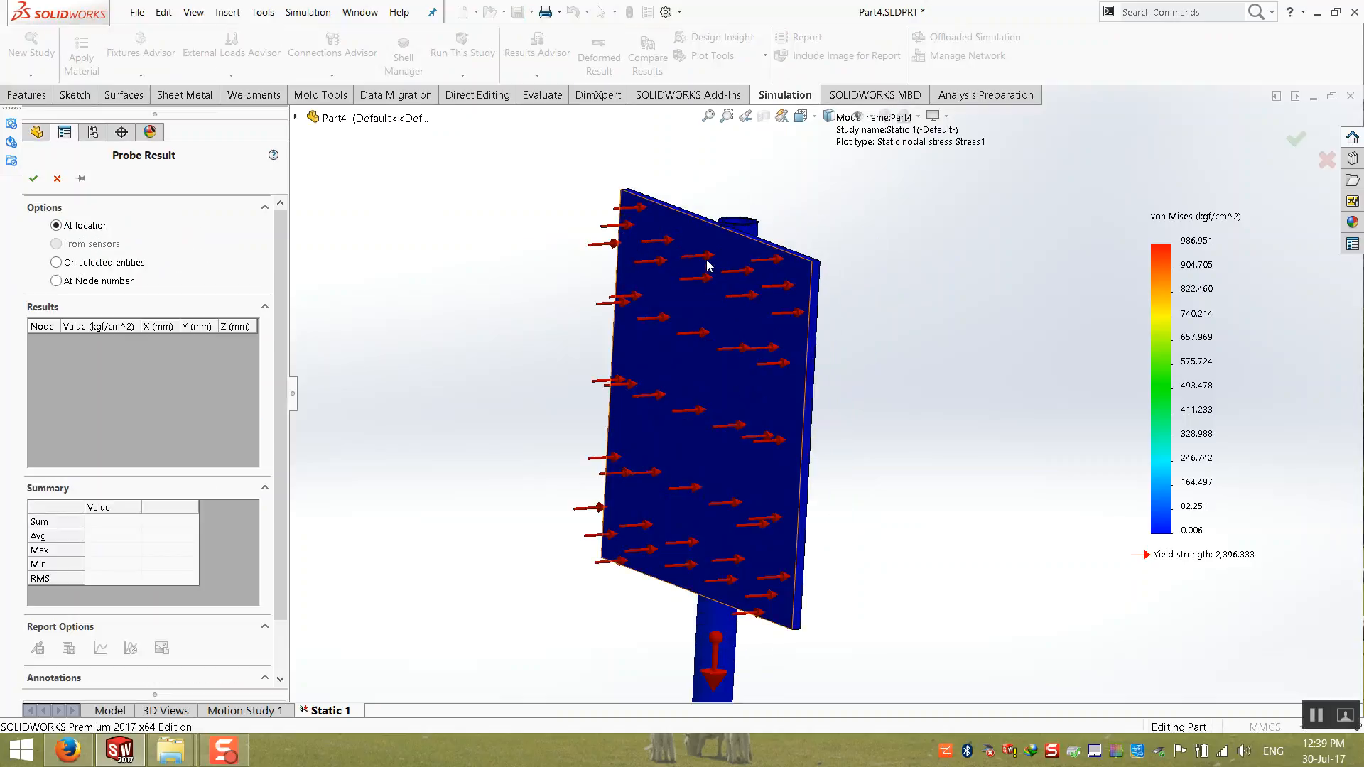
left_click(720, 238)
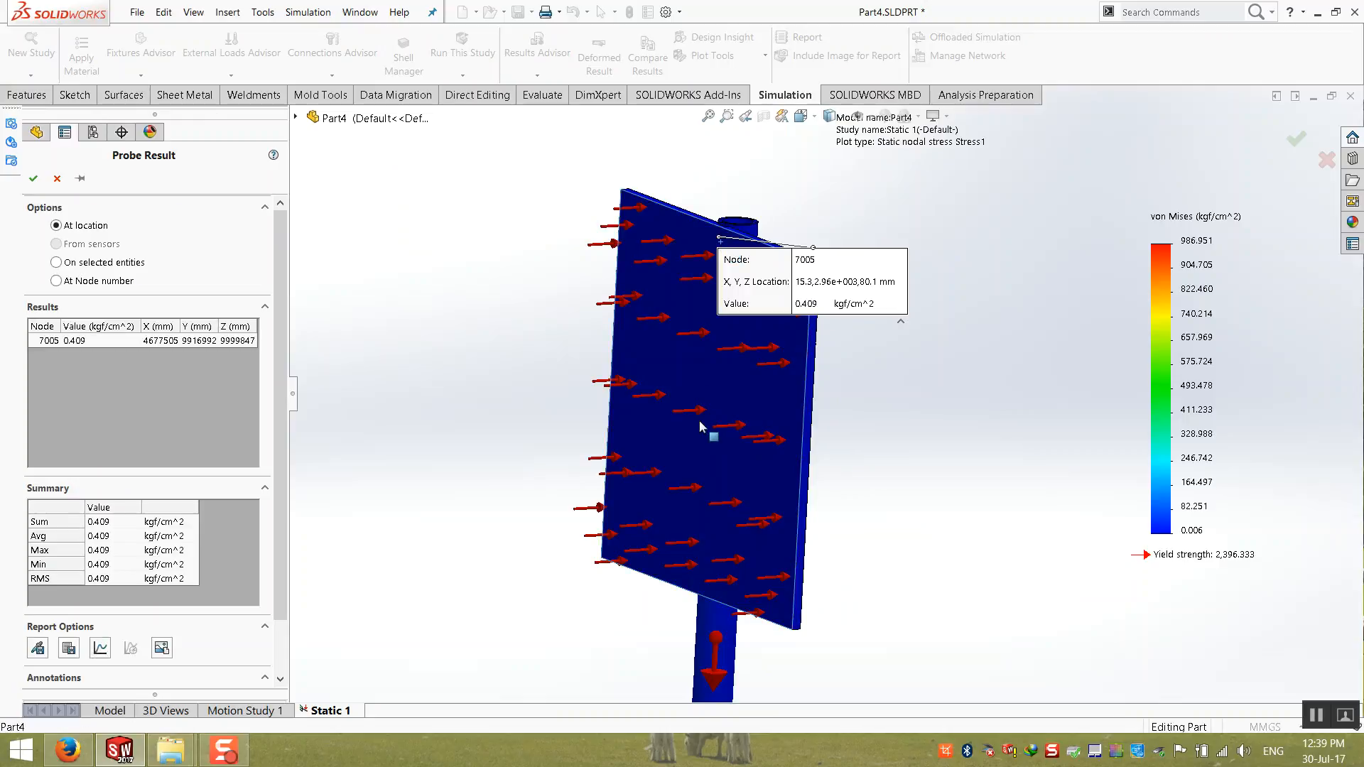
Step: Probe the peak-stress spot inside the base plate's bolt hole and move its callout into the hole's opening
scroll(701, 428, "up", 5)
scroll(826, 592, "down", 6)
scroll(766, 527, "down", 10)
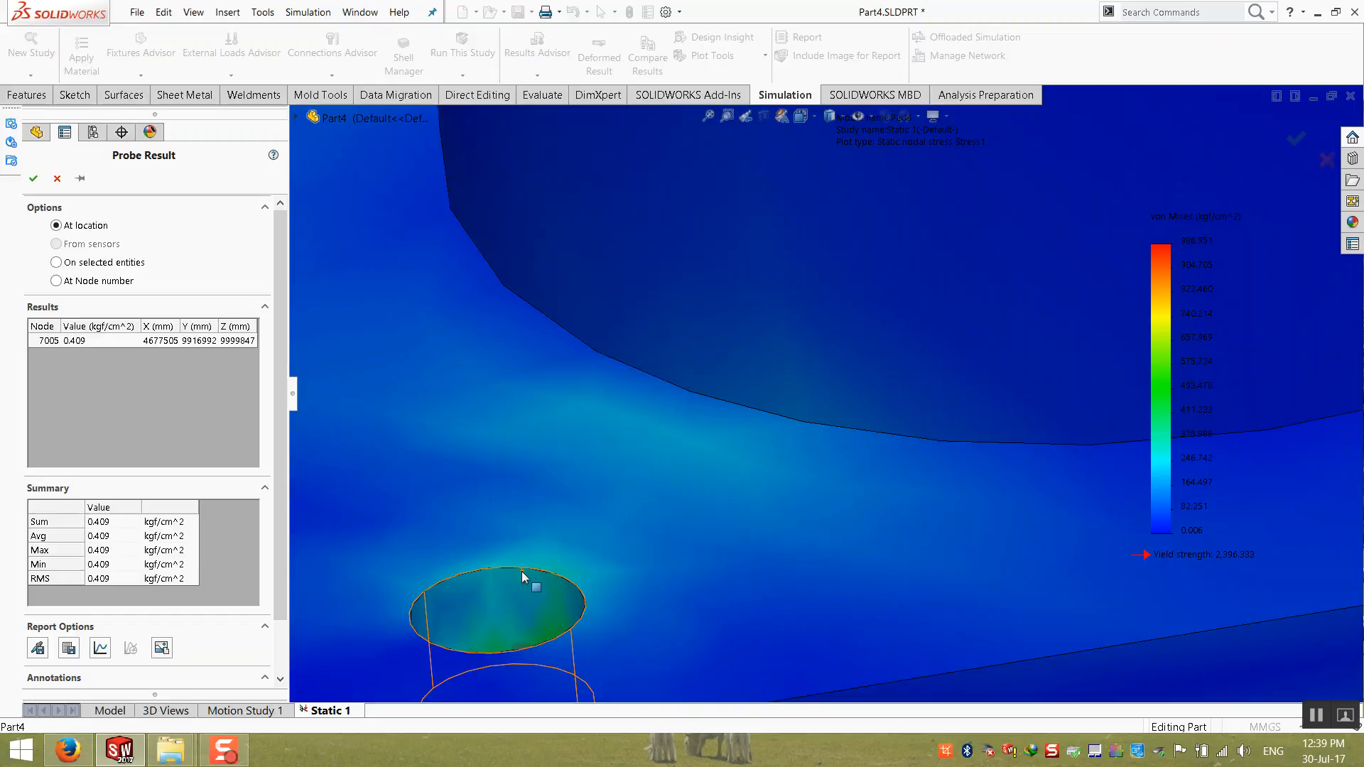
scroll(633, 533, "up", 4)
scroll(650, 511, "down", 4)
scroll(642, 526, "down", 6)
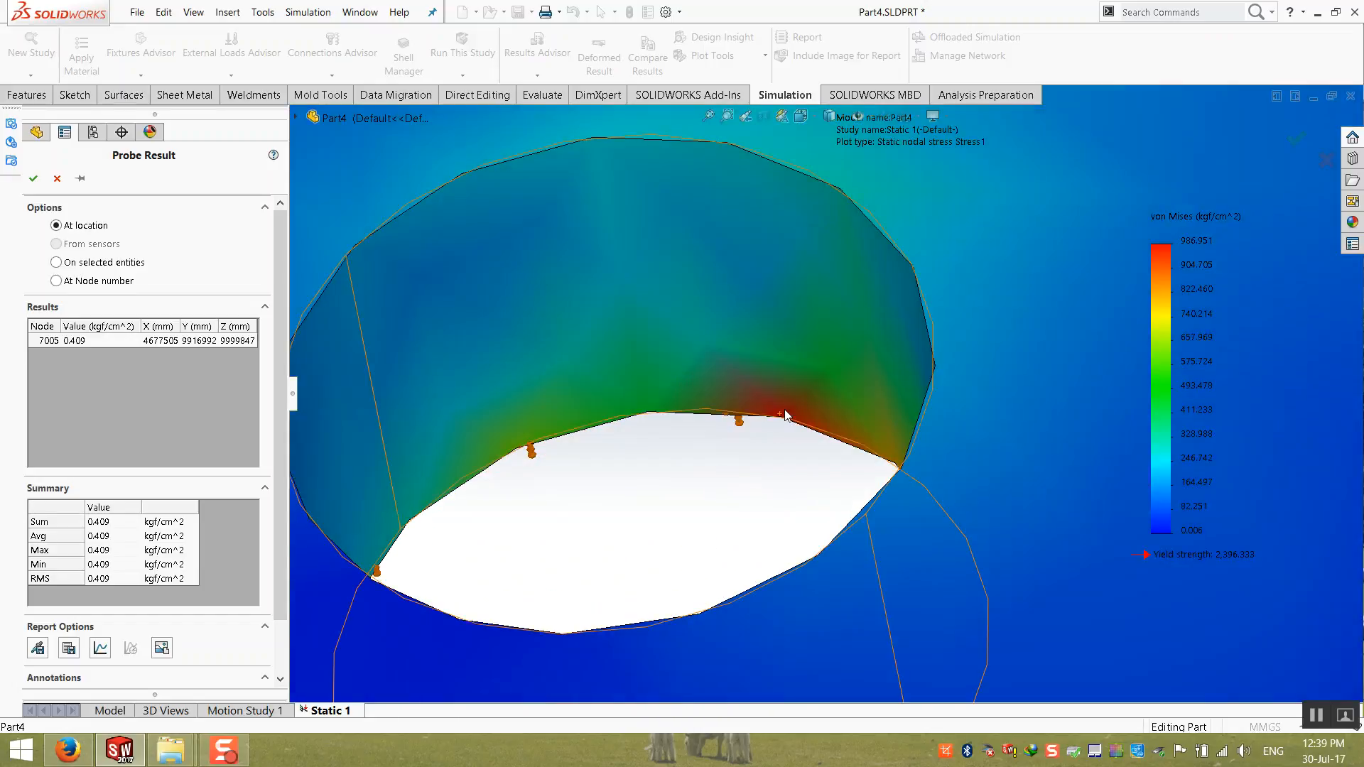
left_click(796, 405)
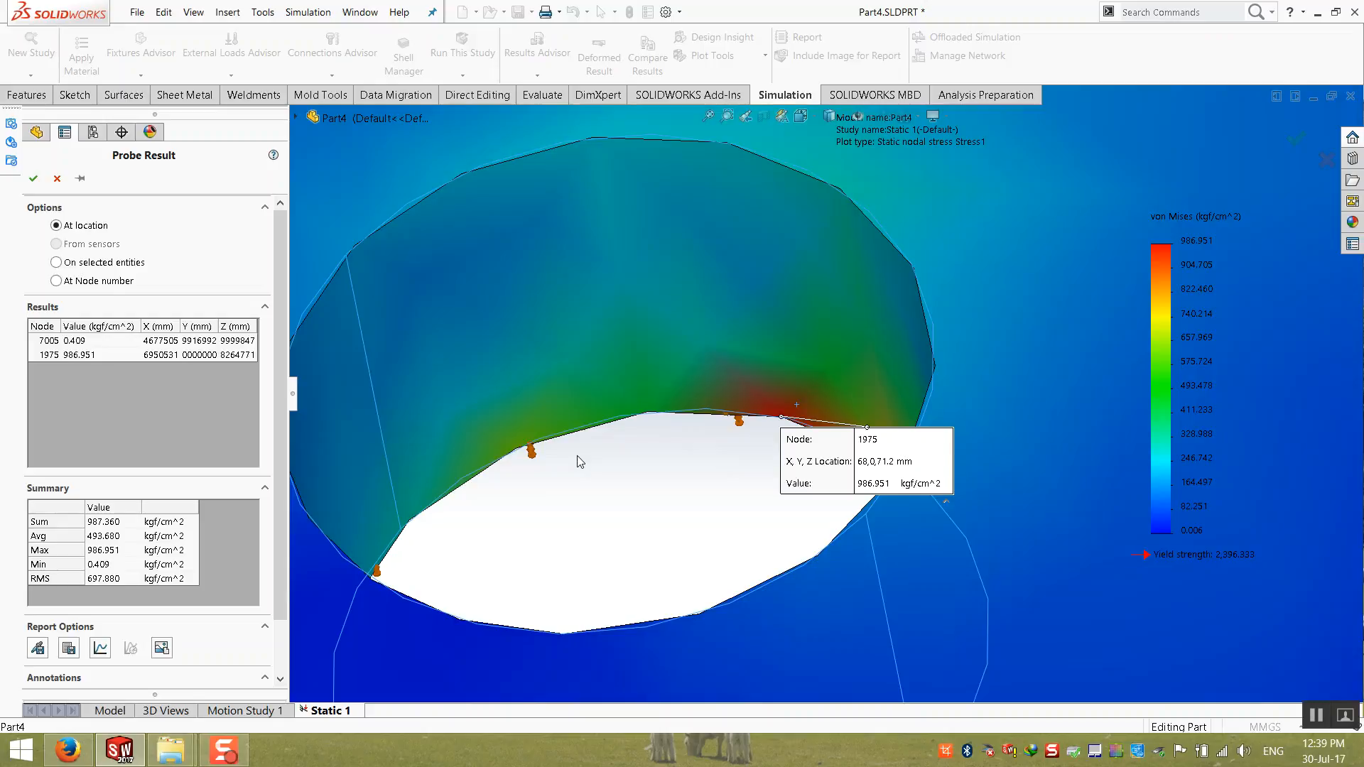
left_click_drag(849, 472, 689, 495)
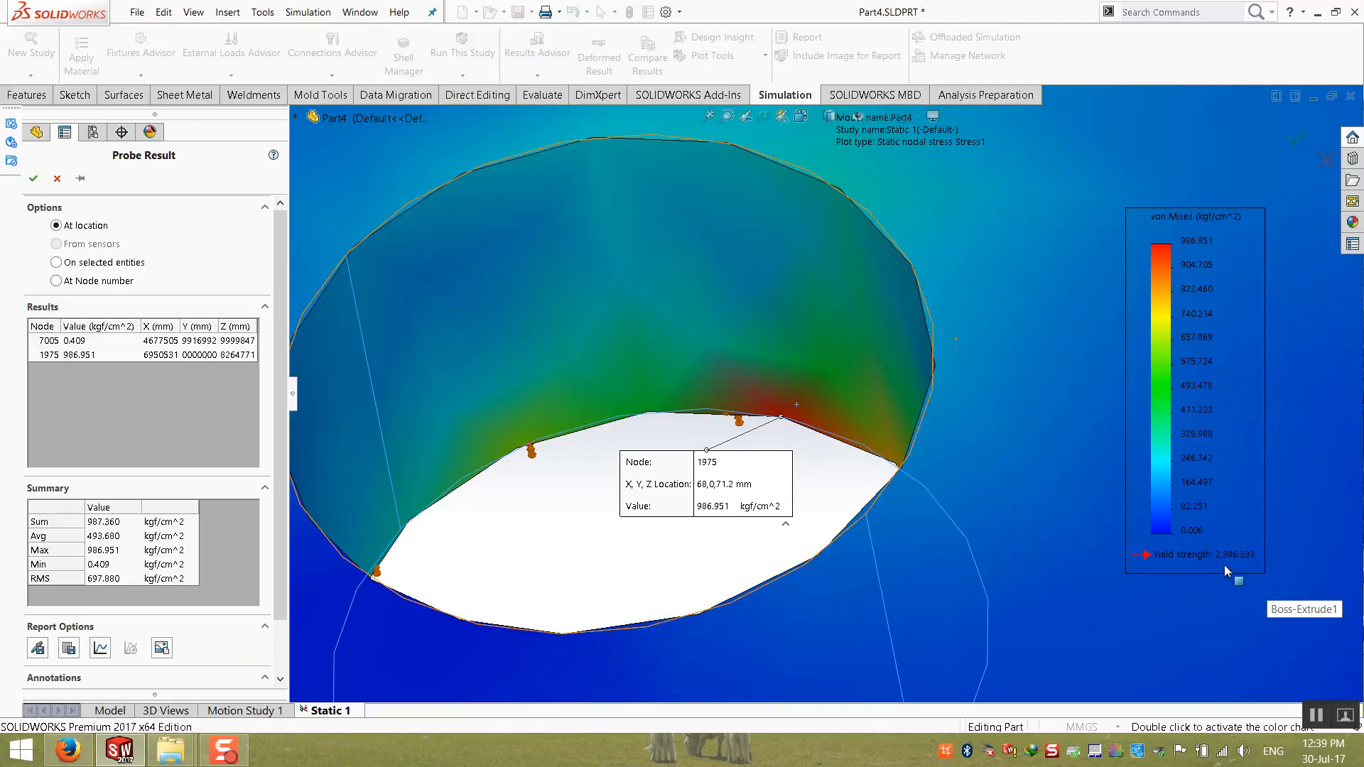
Step: Compare the stress distribution around the base plate's bolt holes, including inside their walls
scroll(1225, 565, "up", 9)
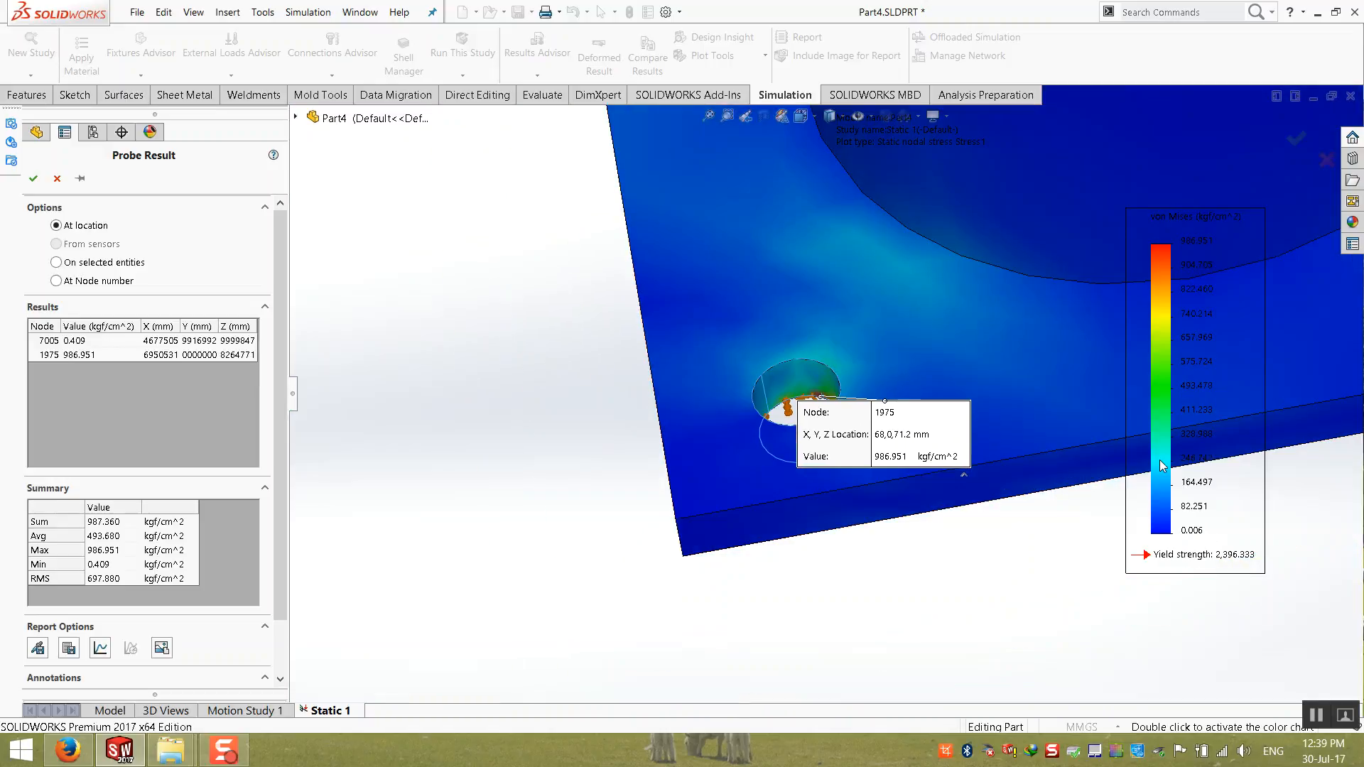
scroll(1091, 432, "up", 7)
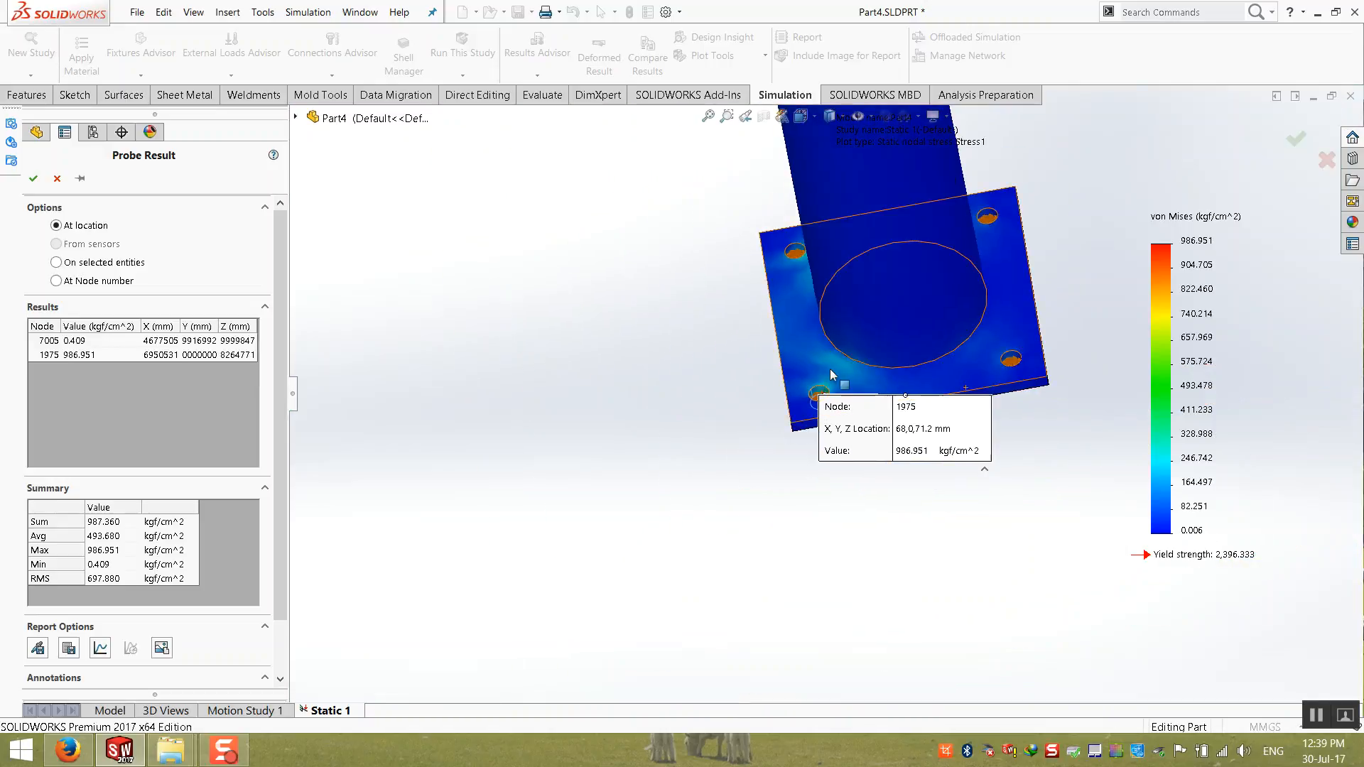
scroll(831, 374, "down", 12)
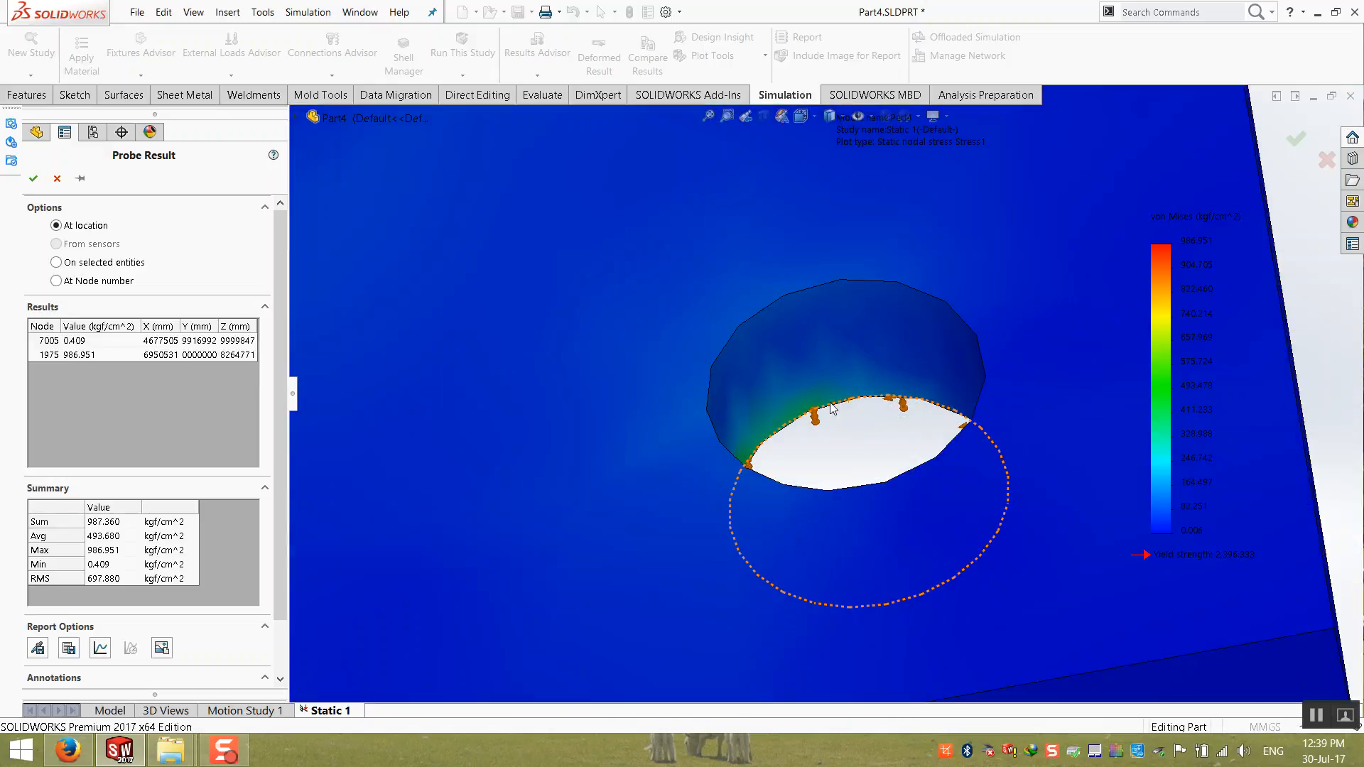
middle_click_drag(796, 490, 833, 406)
scroll(833, 406, "up", 8)
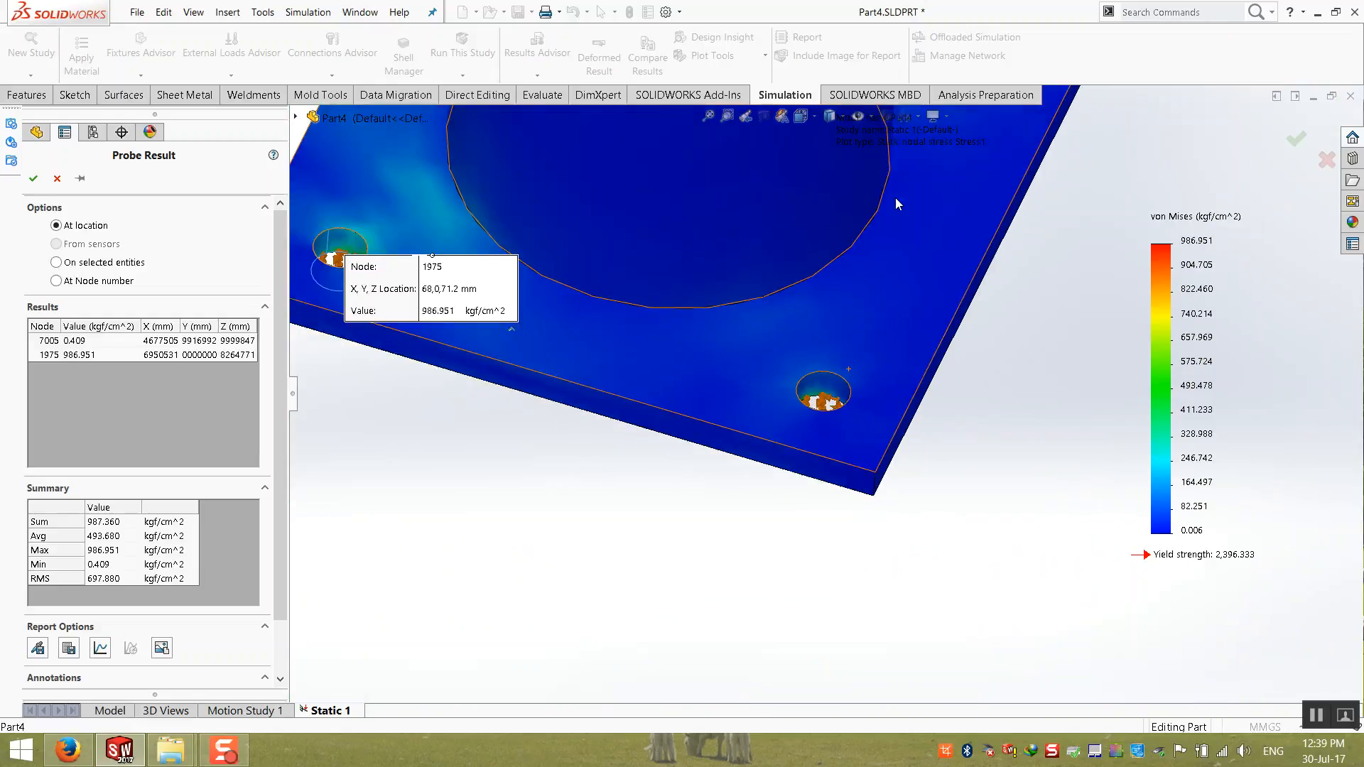
scroll(895, 197, "up", 3)
scroll(898, 232, "down", 9)
middle_click_drag(924, 299, 897, 229)
scroll(897, 228, "up", 4)
scroll(896, 229, "up", 3)
middle_click_drag(803, 302, 625, 720)
scroll(454, 341, "down", 8)
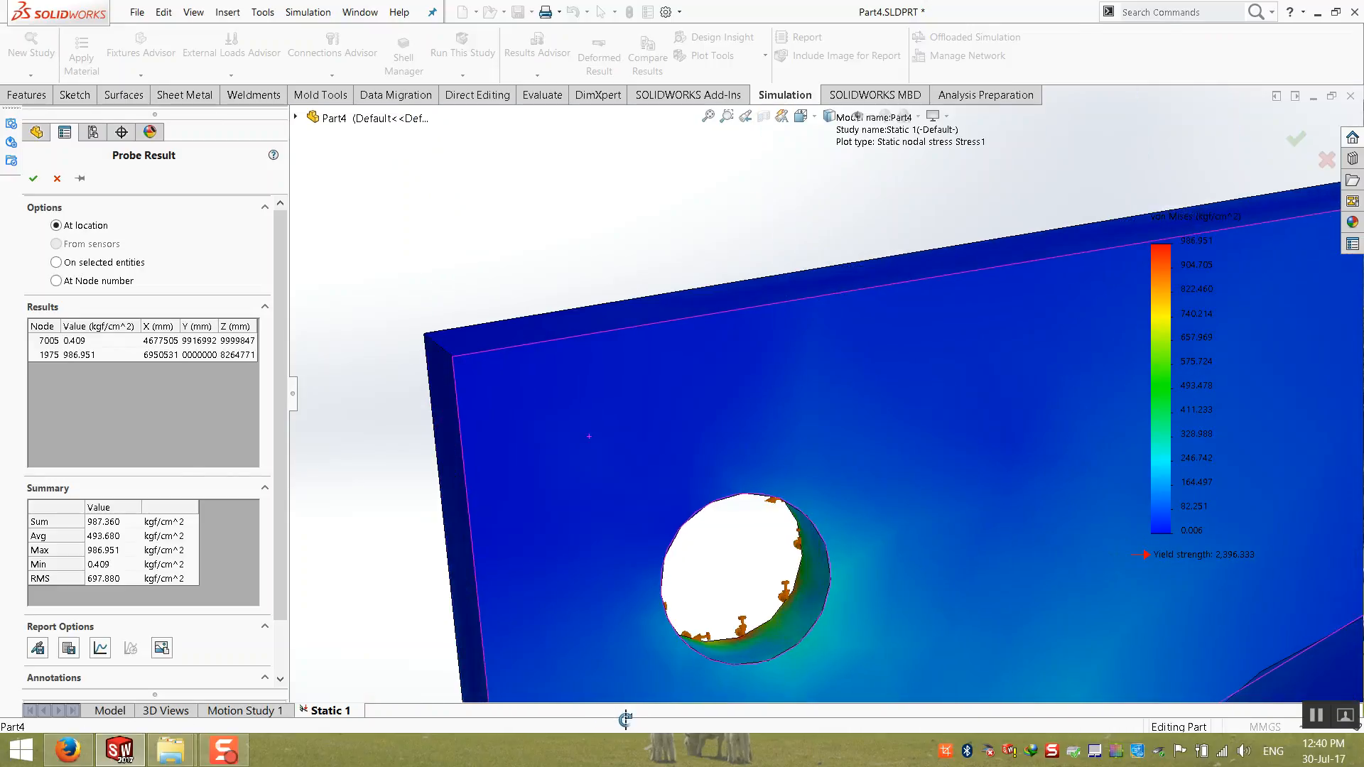
scroll(757, 631, "down", 7)
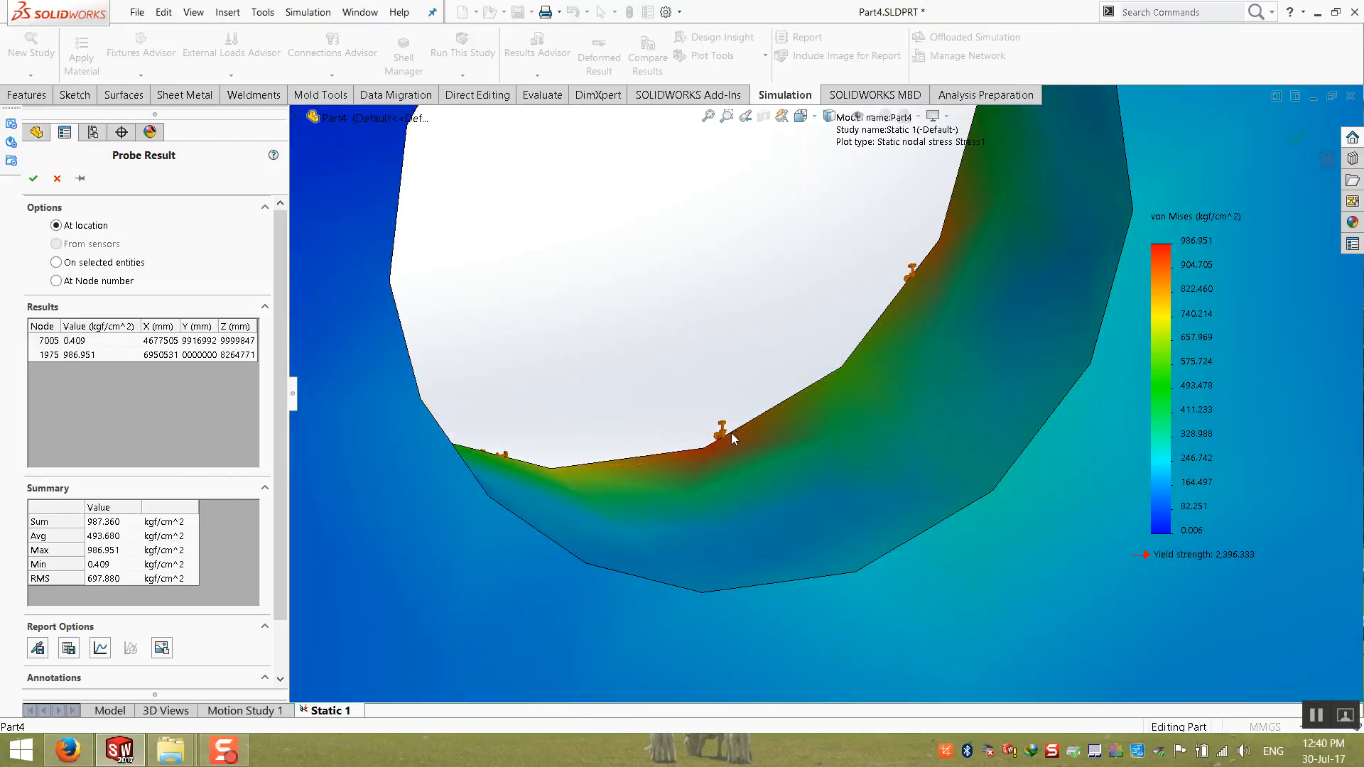
Step: Examine the stress at the post's foot and around the probed bolt hole from above and below the base plate
scroll(747, 429, "up", 8)
middle_click_drag(748, 427, 928, 484)
scroll(932, 490, "down", 5)
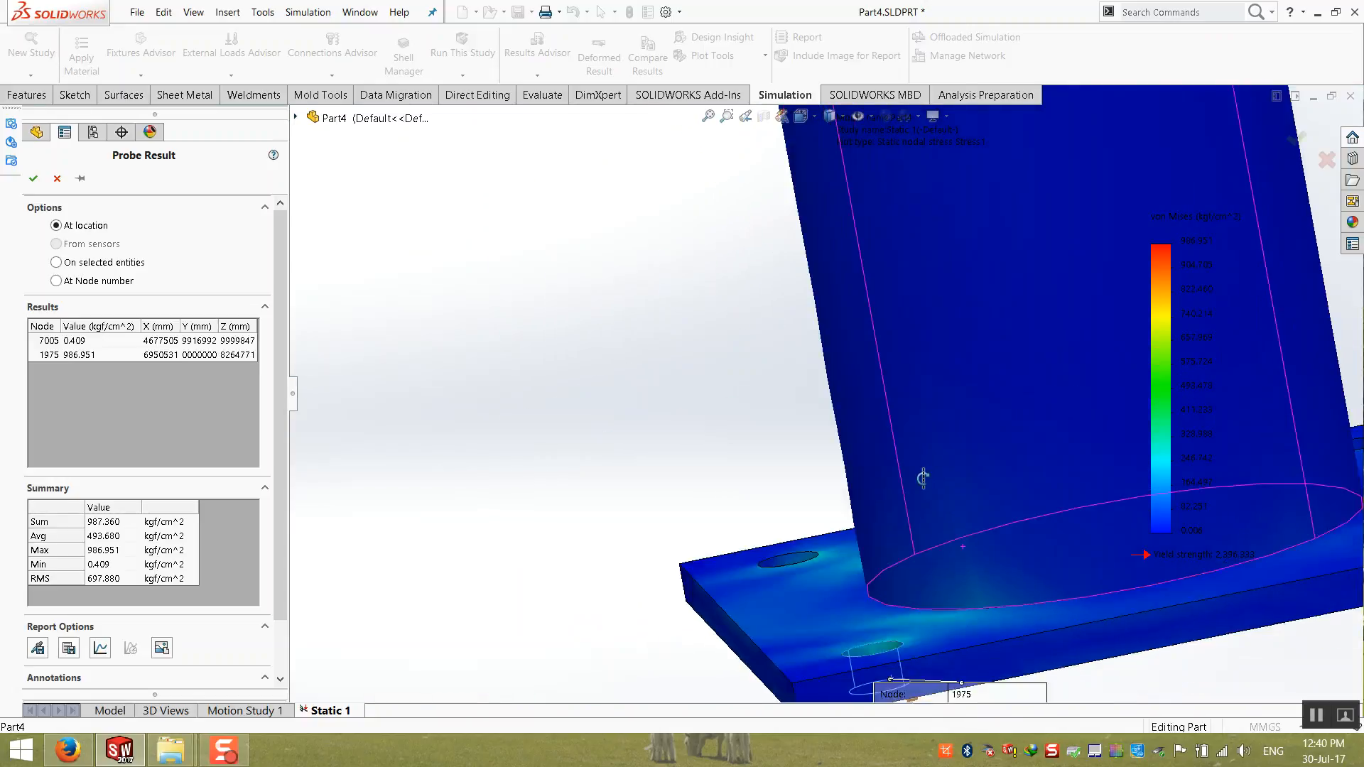
scroll(932, 491, "up", 4)
middle_click_drag(933, 487, 881, 519)
scroll(877, 521, "down", 5)
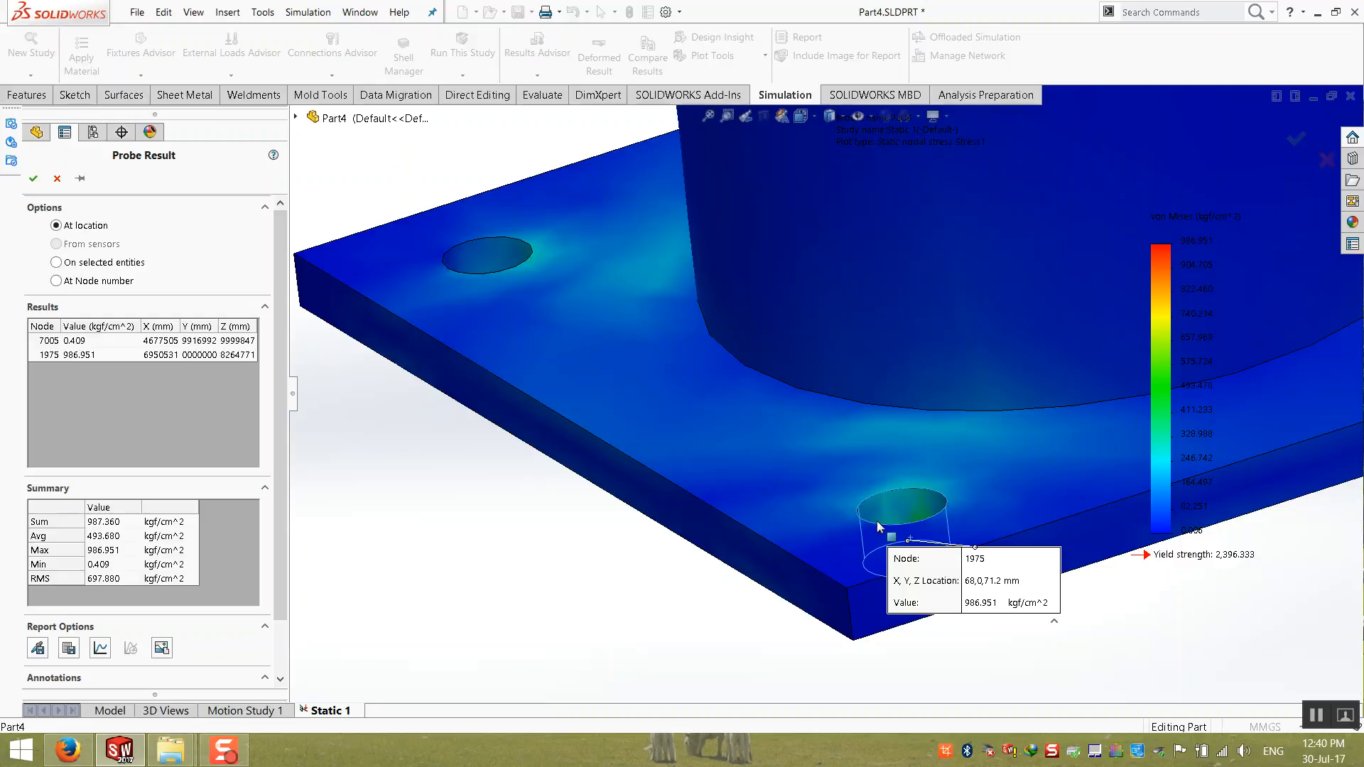
middle_click_drag(897, 506, 871, 519)
scroll(872, 518, "down", 8)
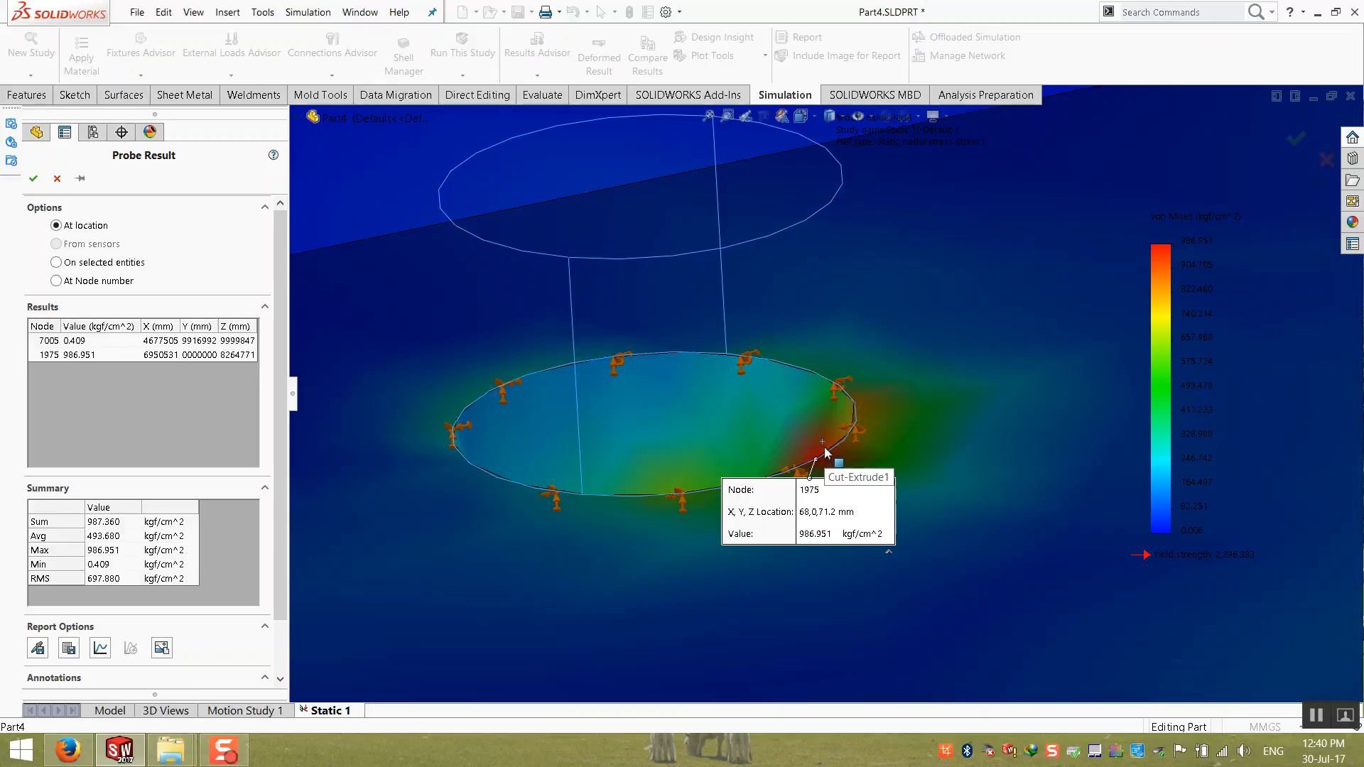
Step: Examine the fixed base plate and the post up to the loaded sign panel in the probed stress plot
scroll(826, 453, "up", 5)
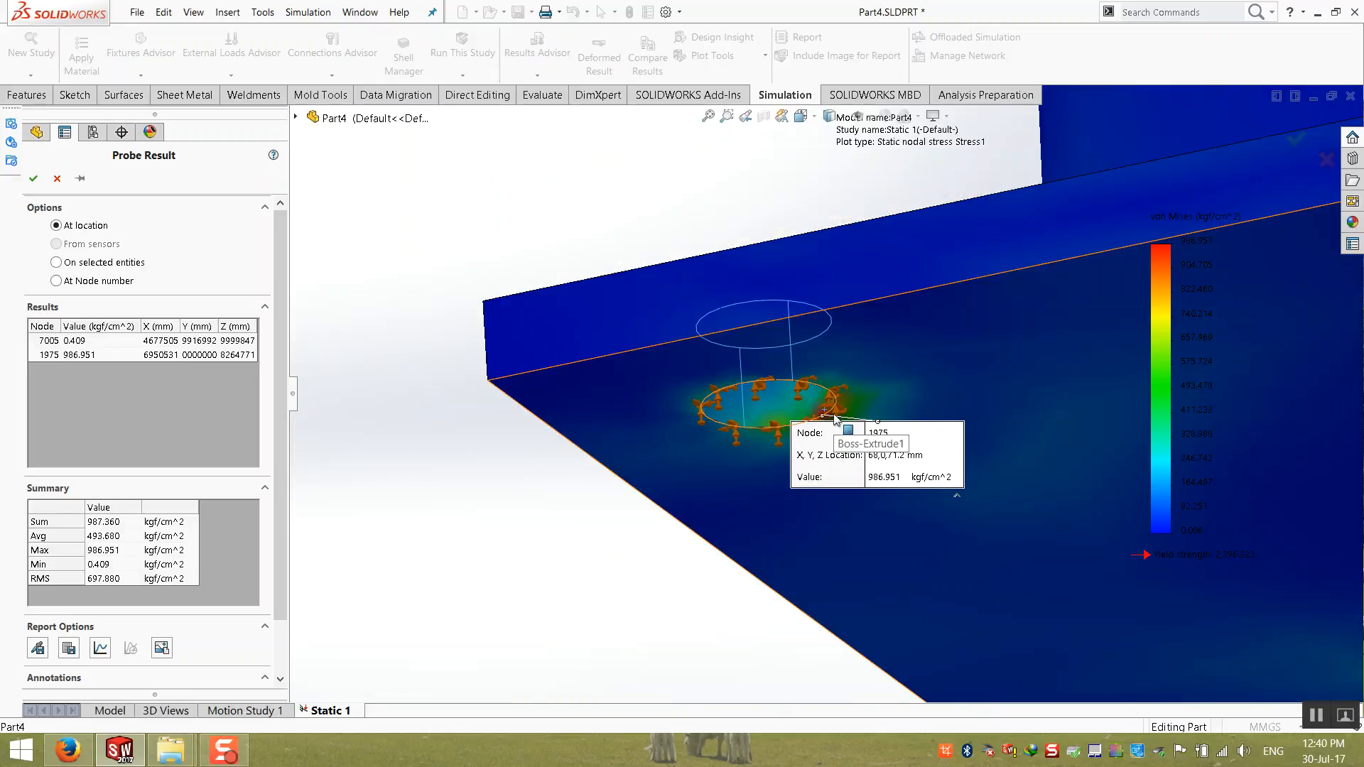
scroll(842, 426, "up", 4)
scroll(845, 425, "up", 4)
scroll(849, 426, "down", 1)
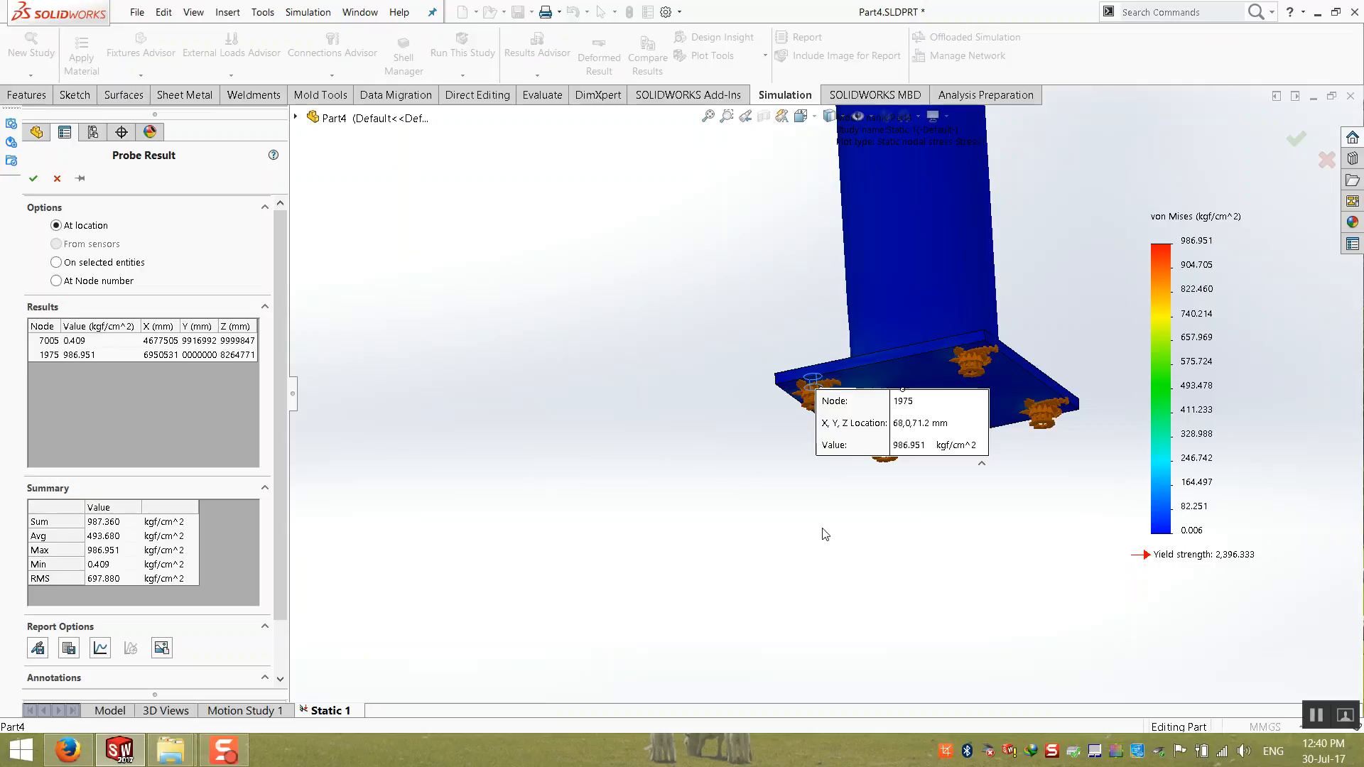
middle_click_drag(766, 527, 856, 617)
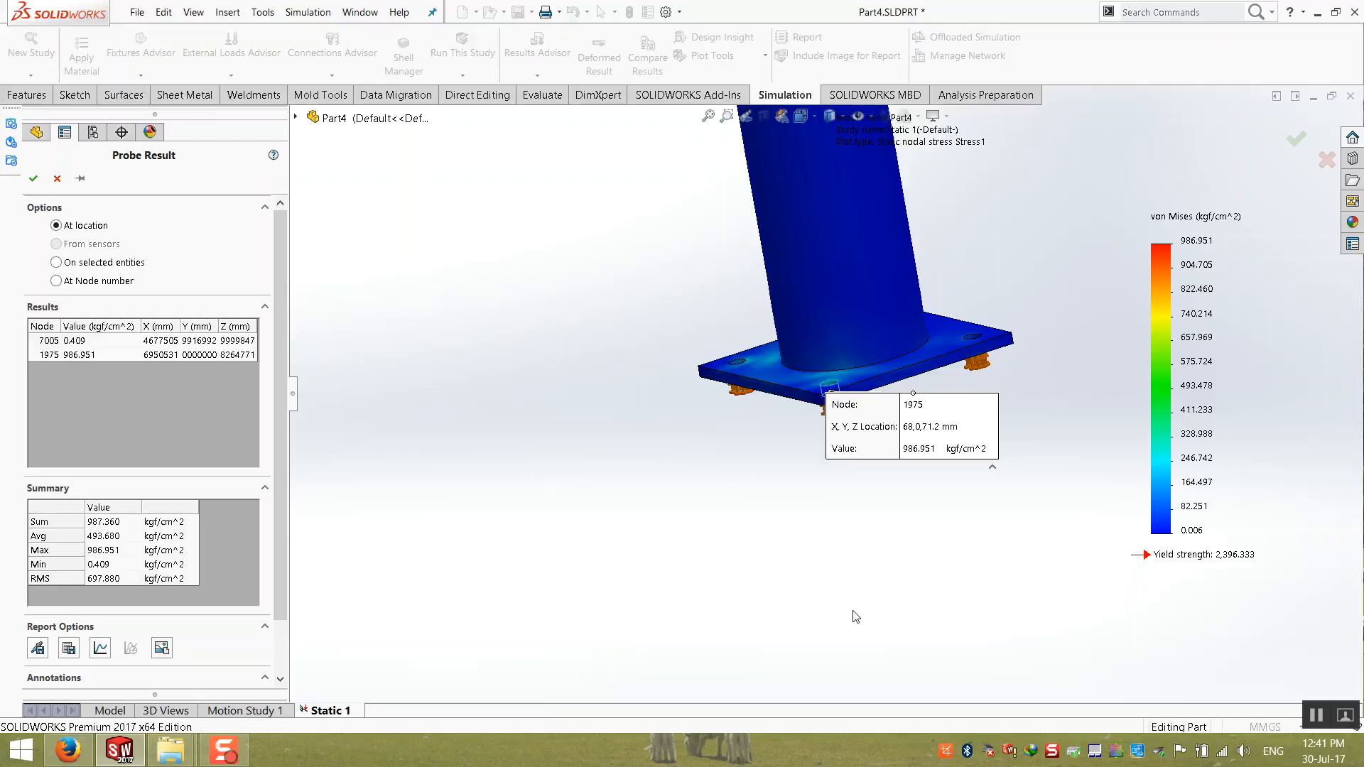
scroll(855, 545, "up", 11)
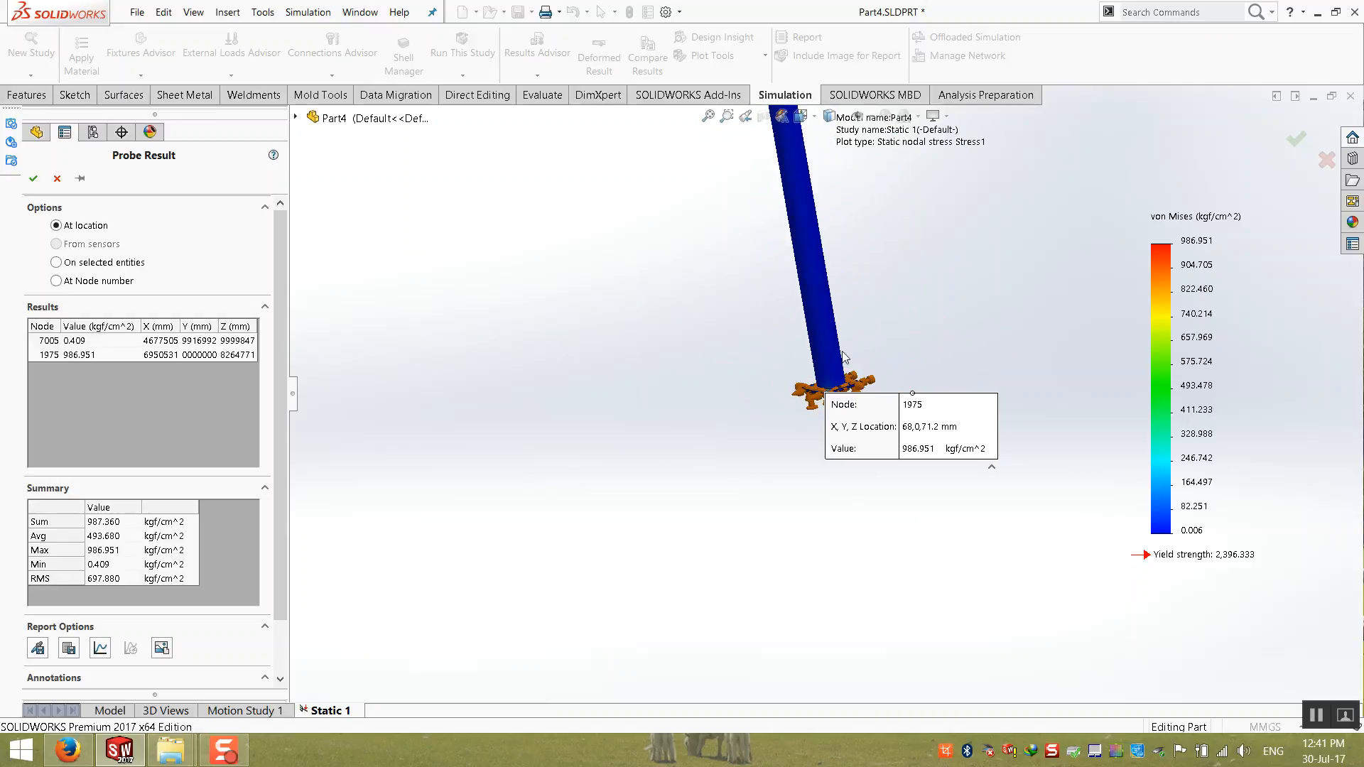
scroll(874, 353, "down", 2)
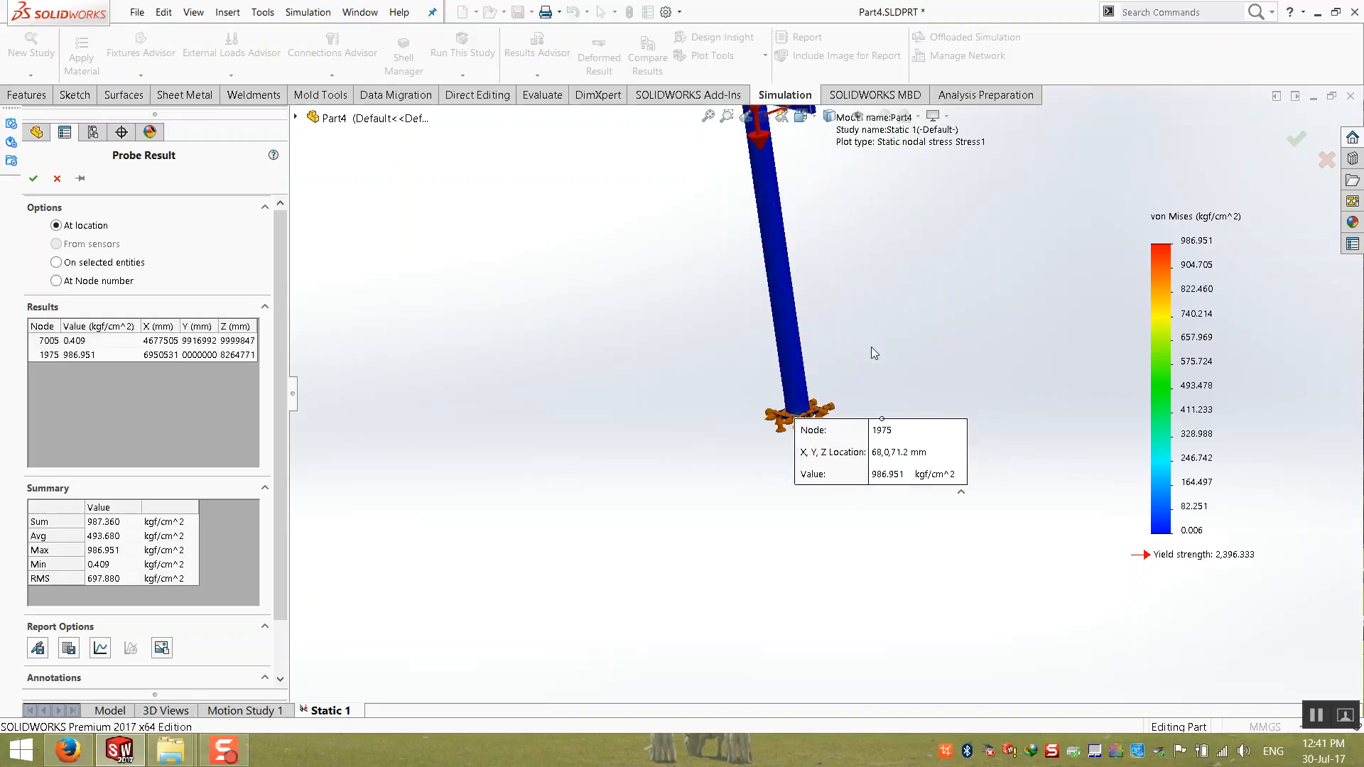
scroll(874, 353, "up", 3)
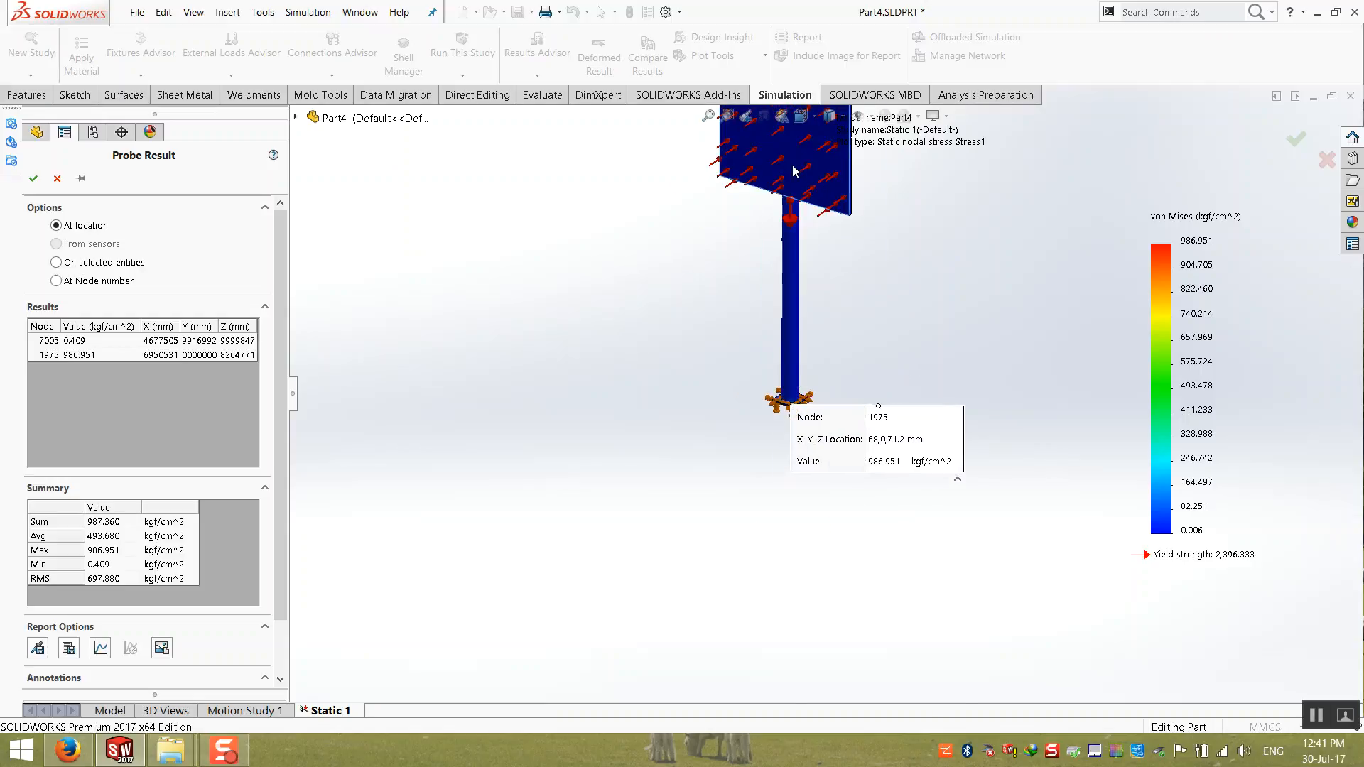
Step: Inspect the loaded sign panel and its probed point in the stress plot, and finish the probe
scroll(794, 171, "down", 3)
scroll(797, 181, "up", 4)
scroll(803, 191, "down", 3)
middle_click_drag(854, 418, 833, 396)
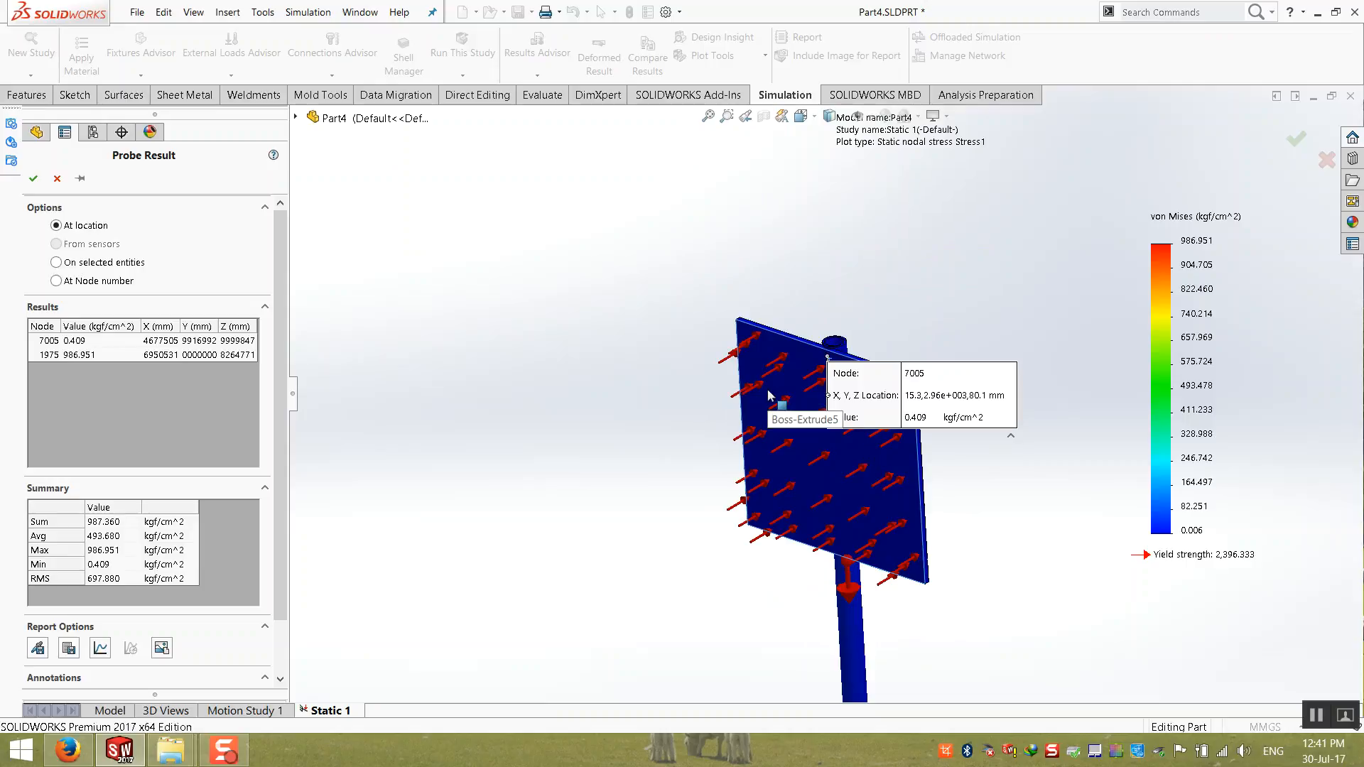
left_click(33, 178)
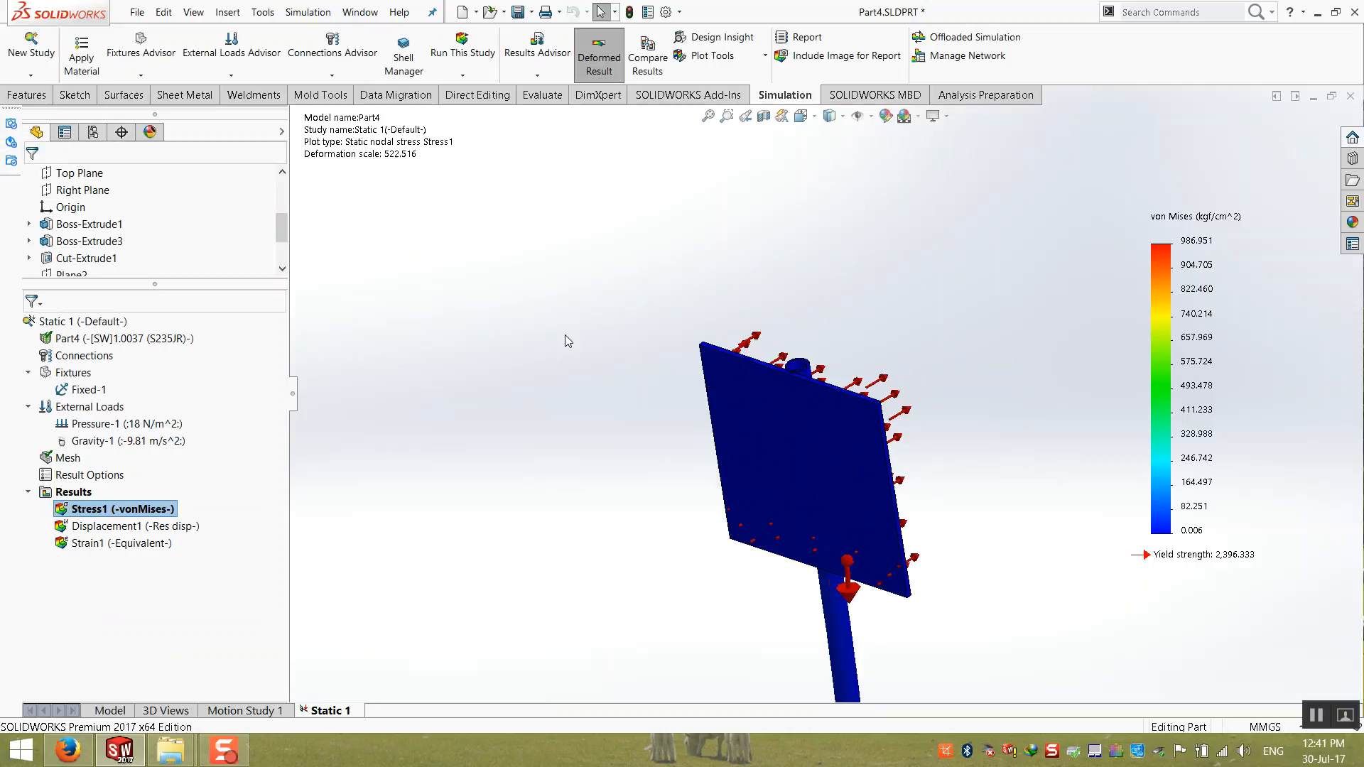
Step: Examine the deformed stress plot from the sign panel down the post to the fixed base plate, including a side view of the bend
middle_click_drag(647, 388, 818, 529)
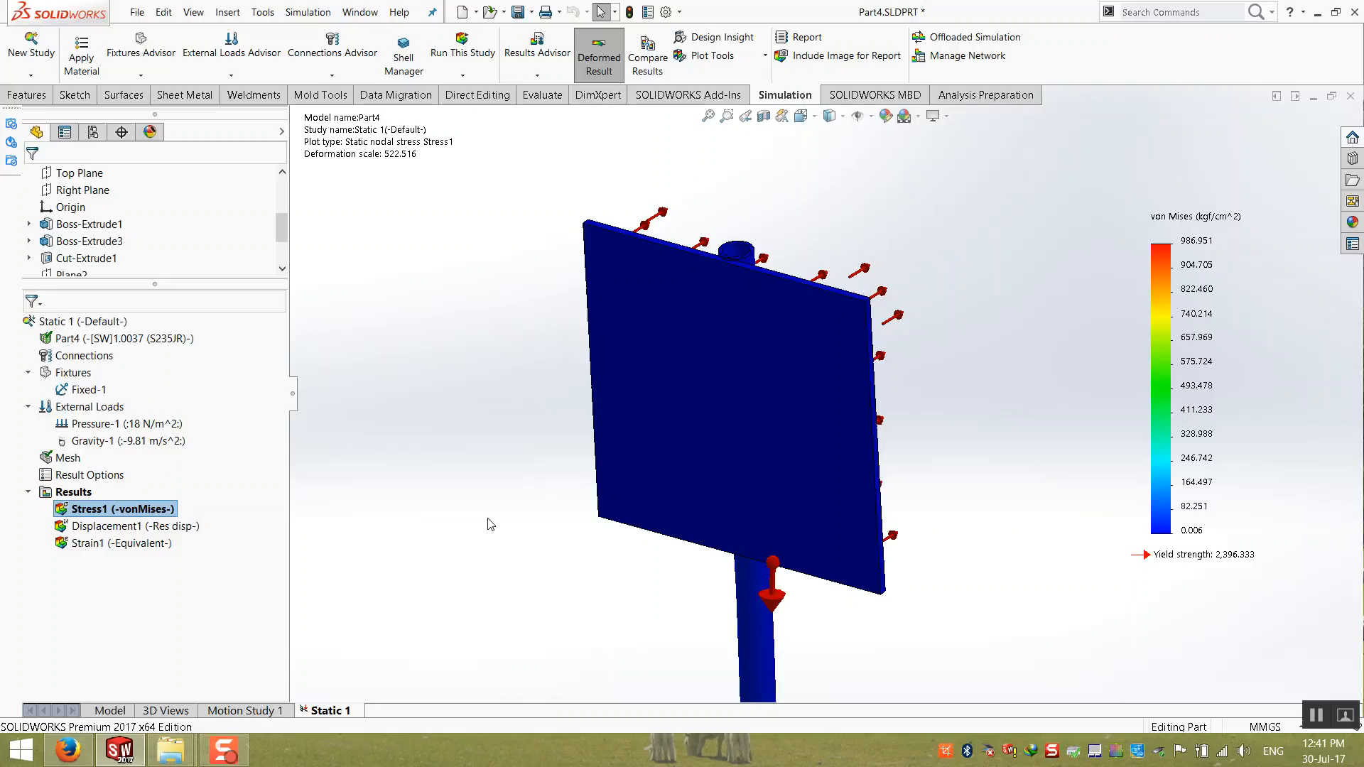
scroll(488, 524, "up", 3)
scroll(747, 561, "down", 5)
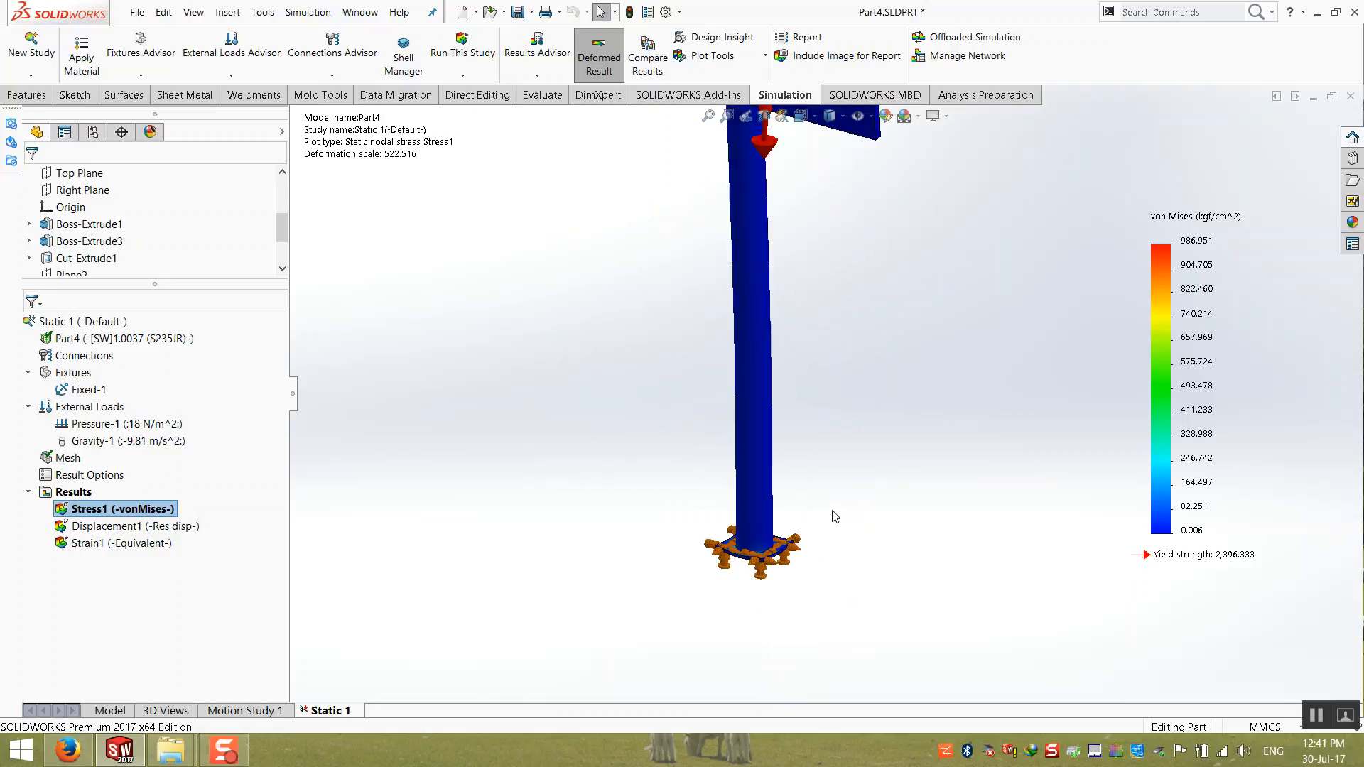
scroll(745, 558, "down", 6)
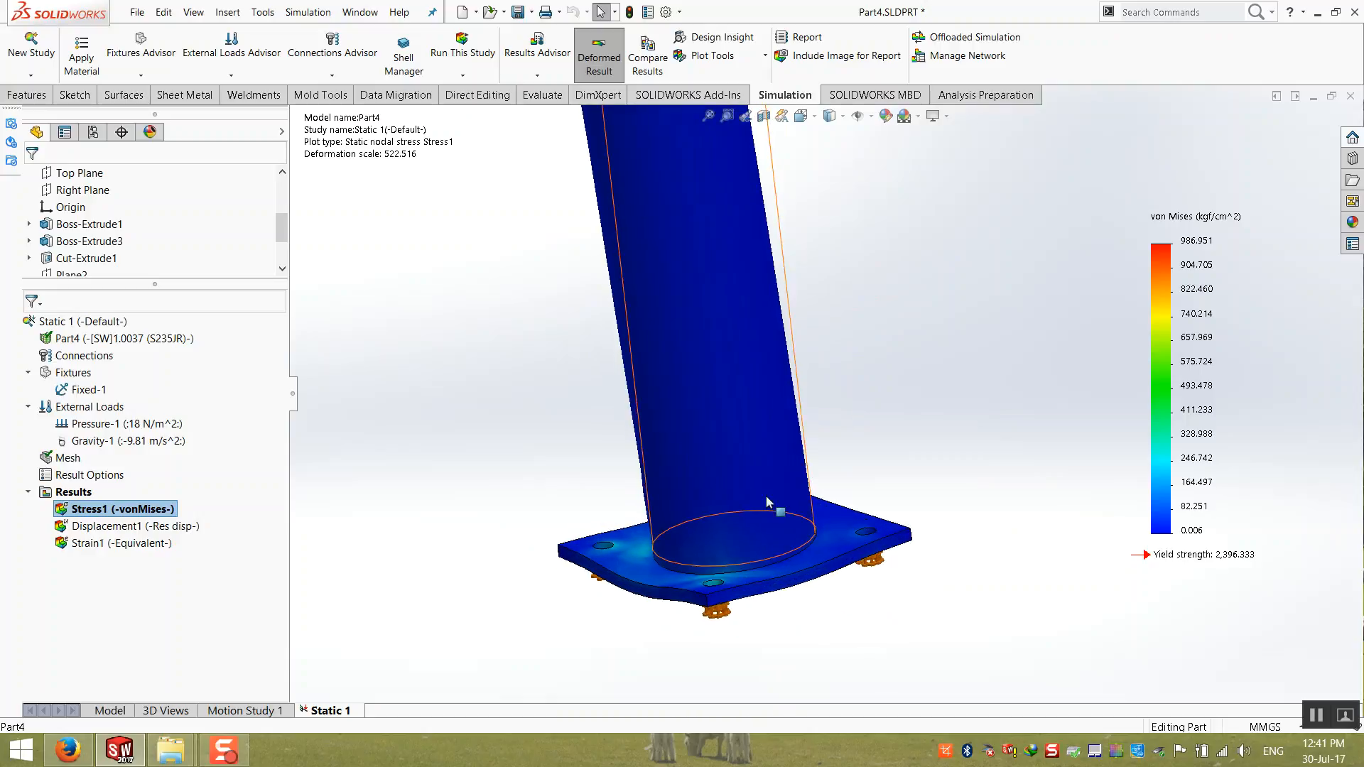
middle_click_drag(762, 516, 764, 520)
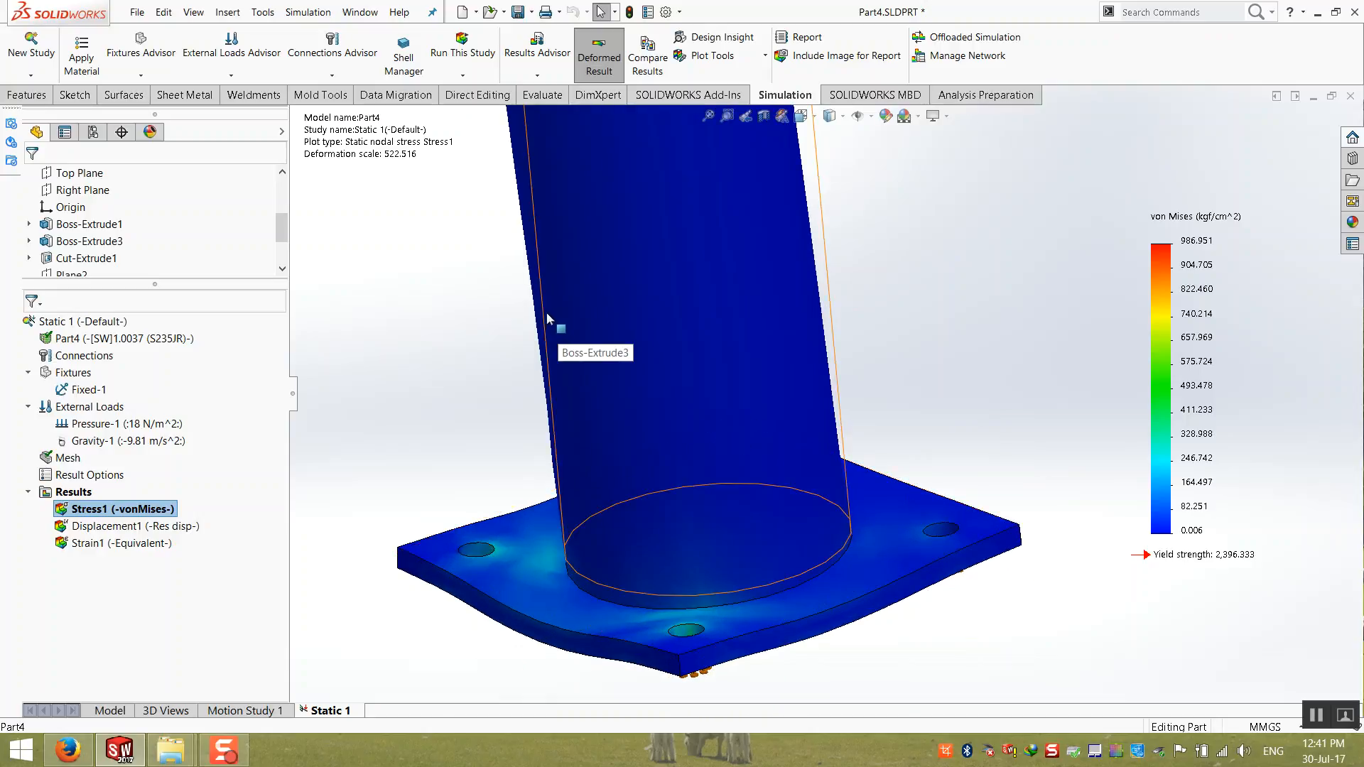
scroll(548, 315, "up", 5)
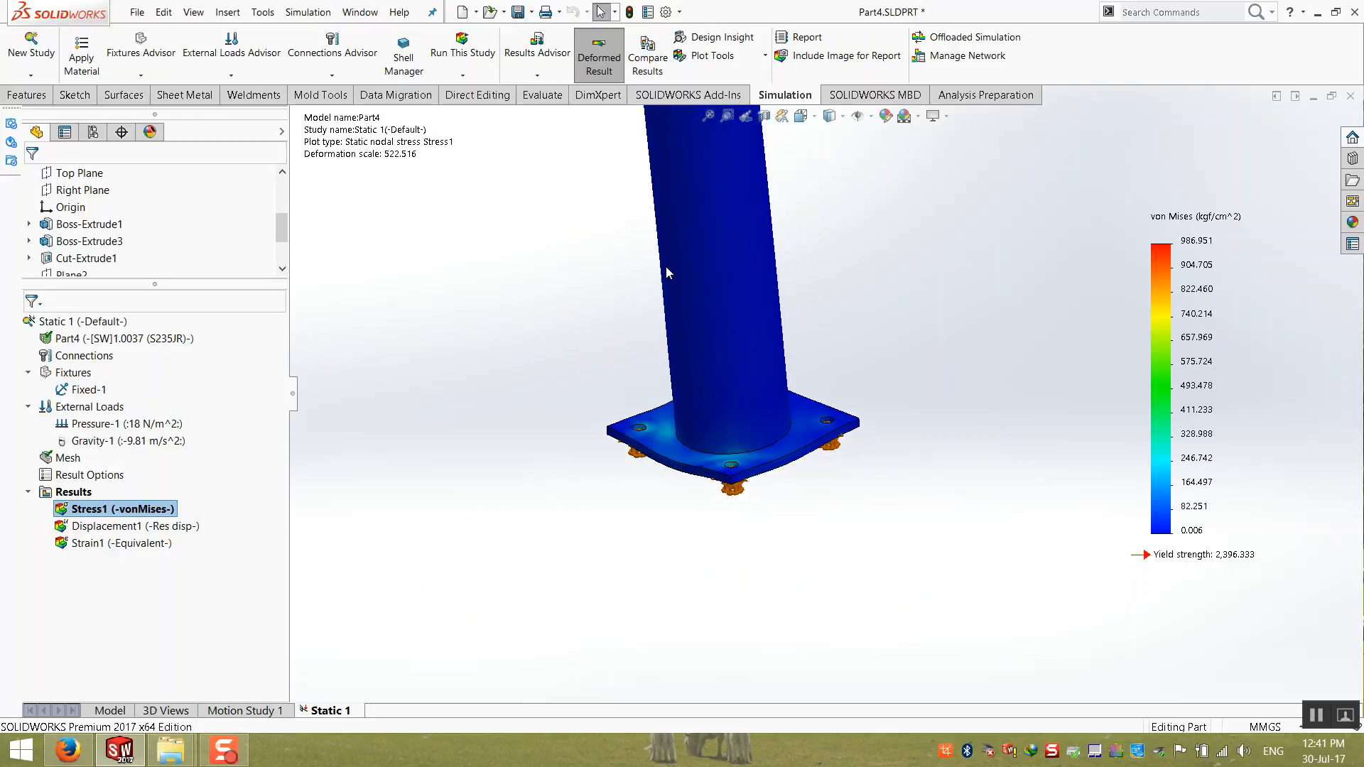
scroll(601, 339, "down", 4)
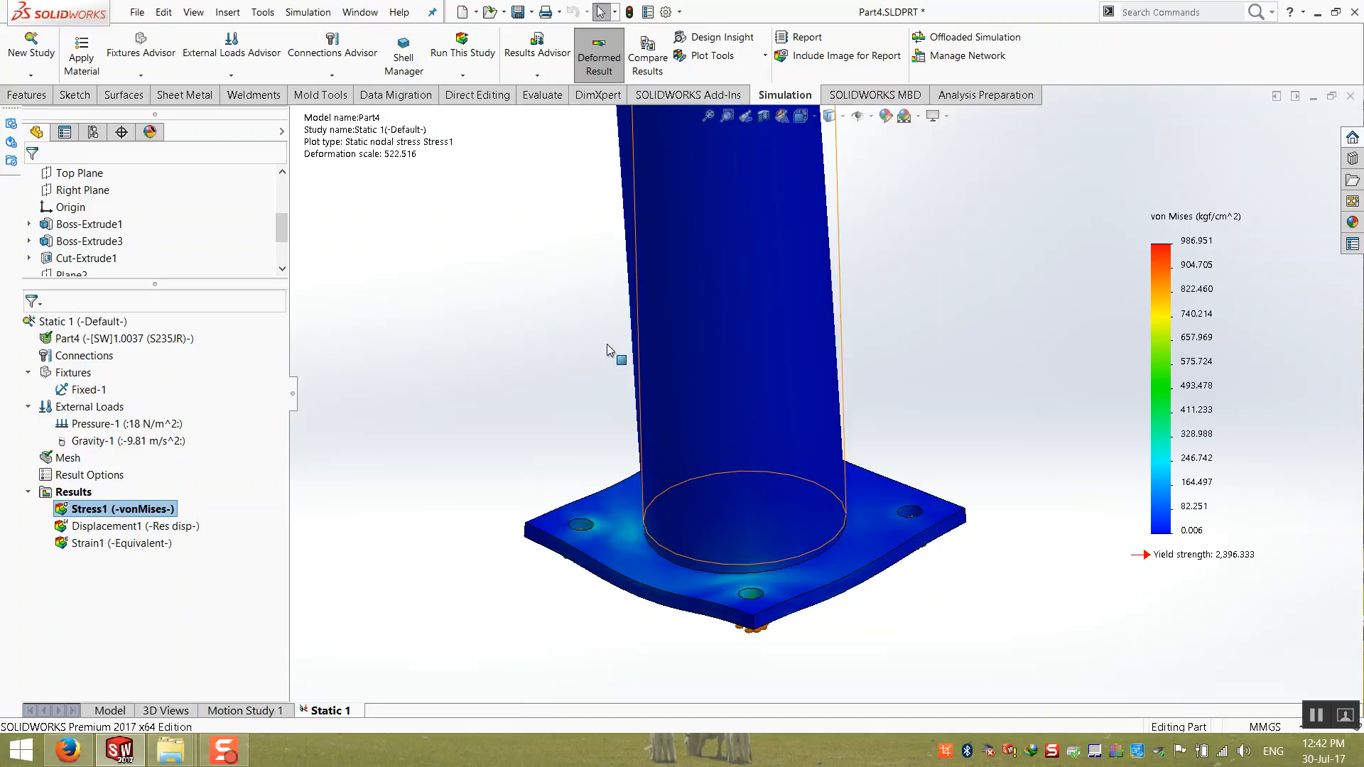
scroll(713, 384, "up", 7)
left_click(707, 116)
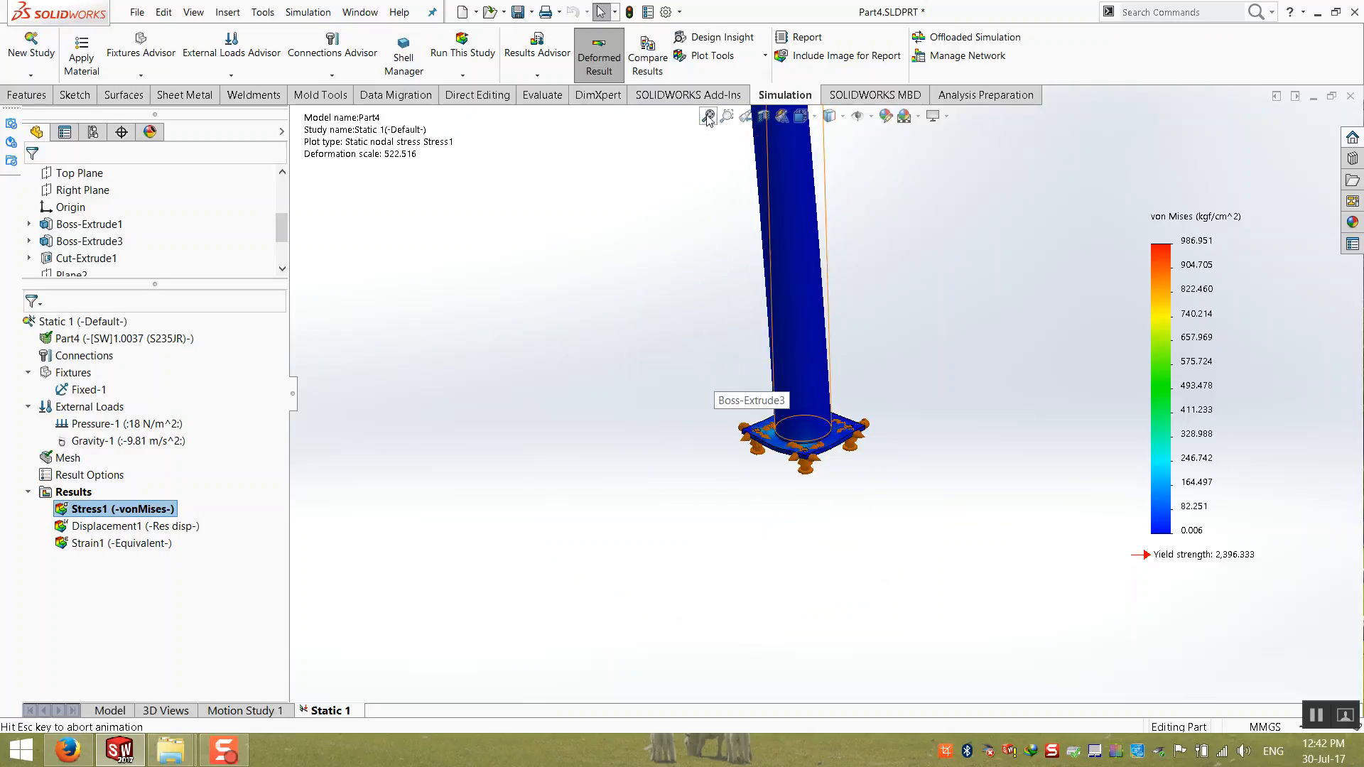
middle_click_drag(701, 361, 596, 340)
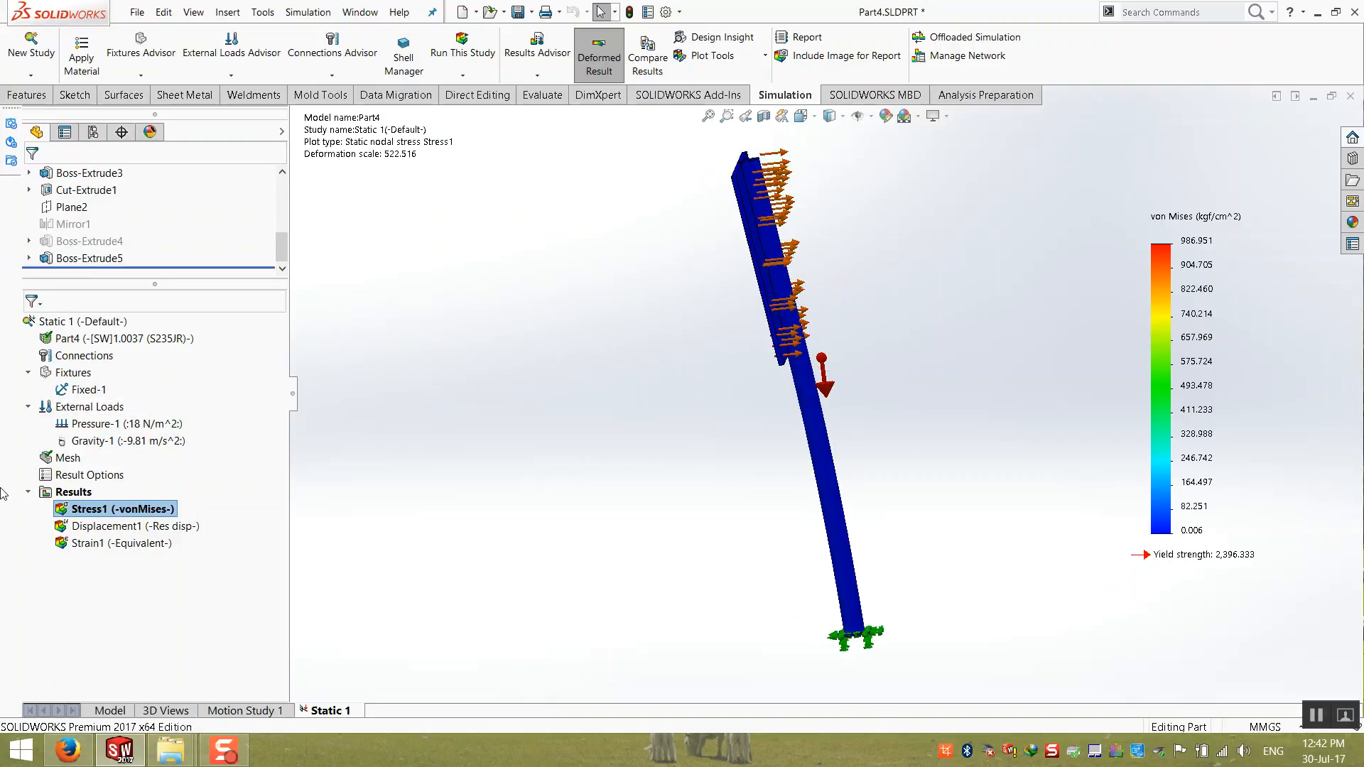
Step: Show the resultant displacement plot and examine the sign panel and post top, ending with the whole model in isometric view
double_click(135, 526)
scroll(828, 188, "down", 3)
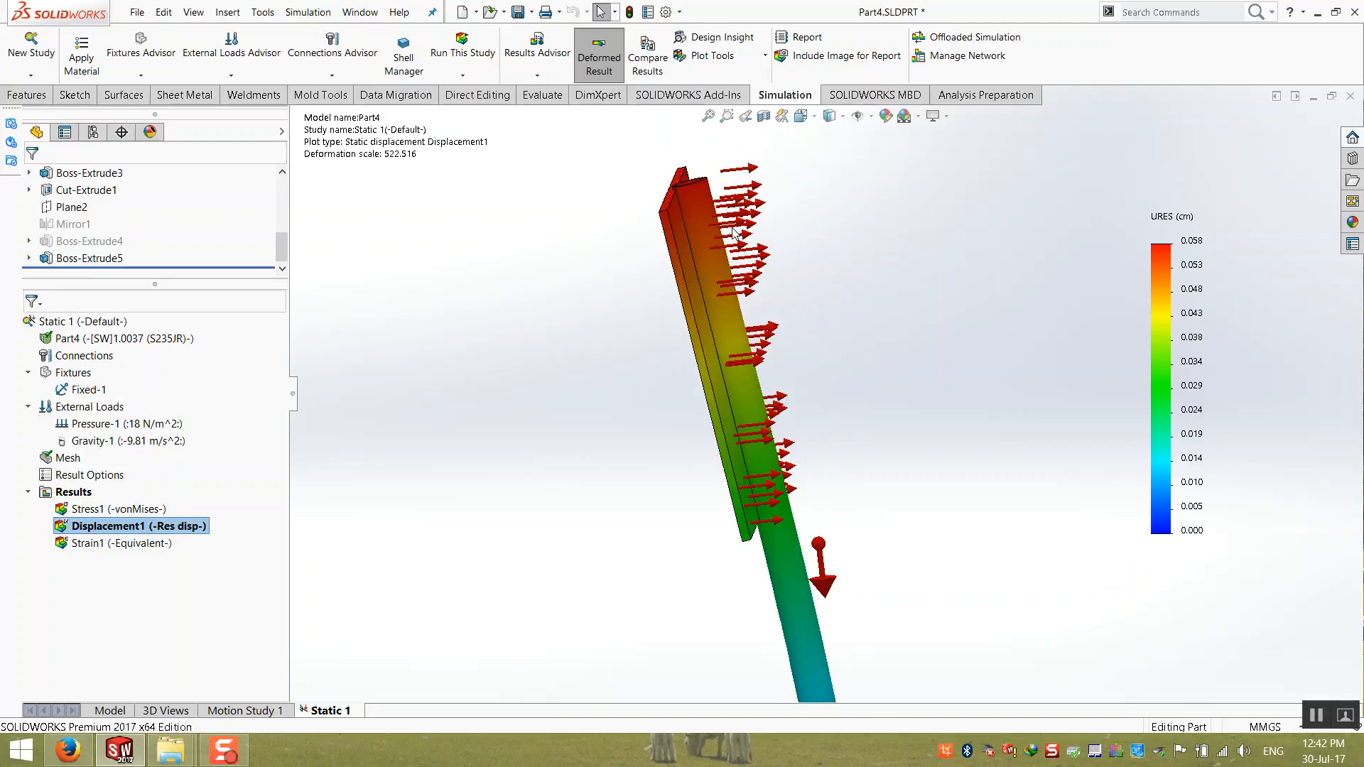
scroll(736, 229, "down", 5)
scroll(676, 190, "up", 10)
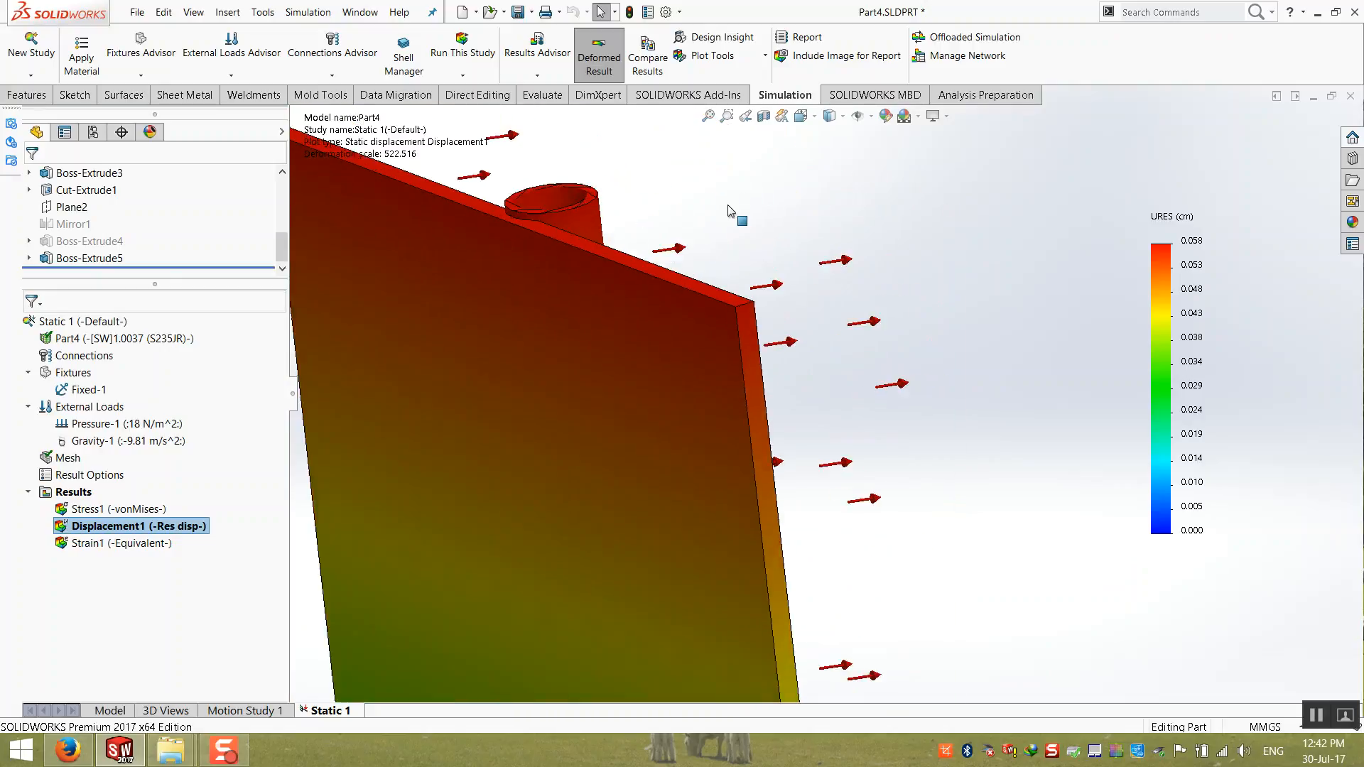
middle_click_drag(699, 395, 758, 410)
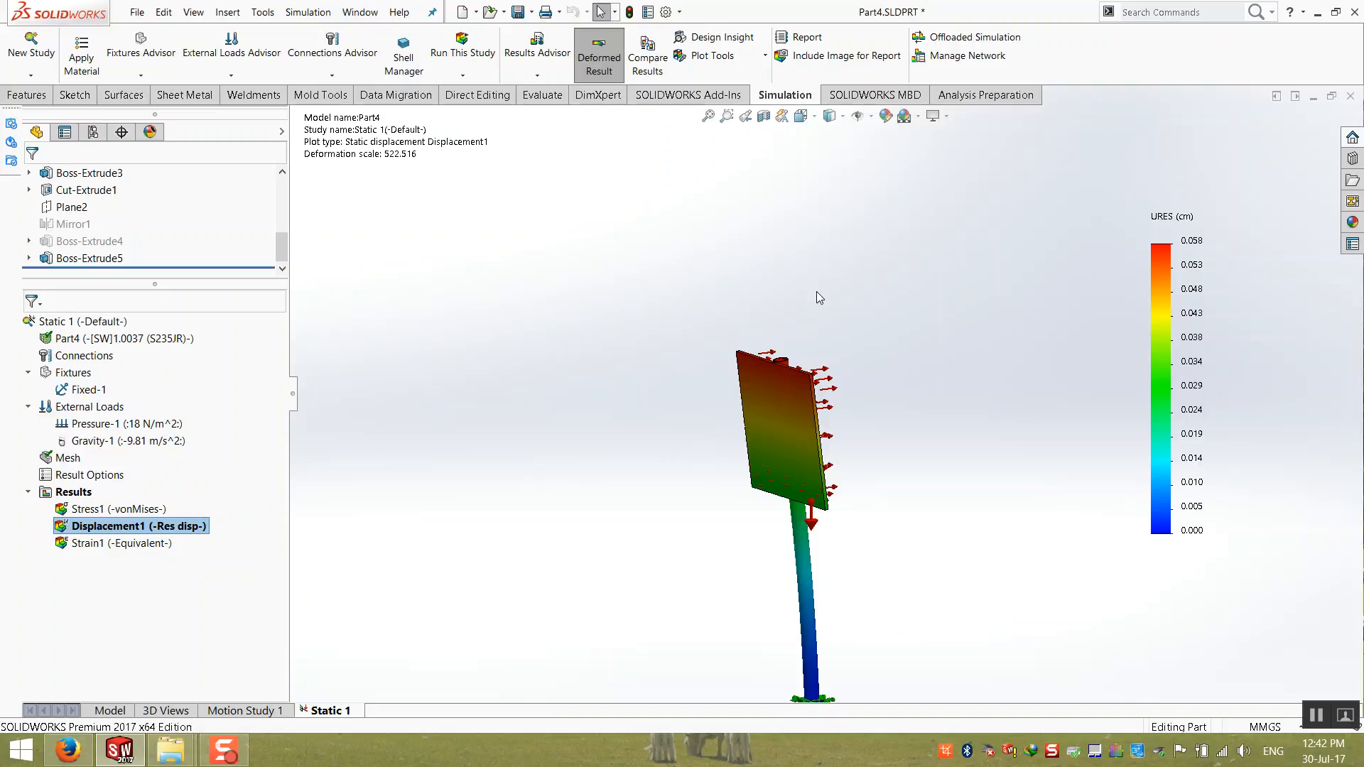
key("ctrl+7")
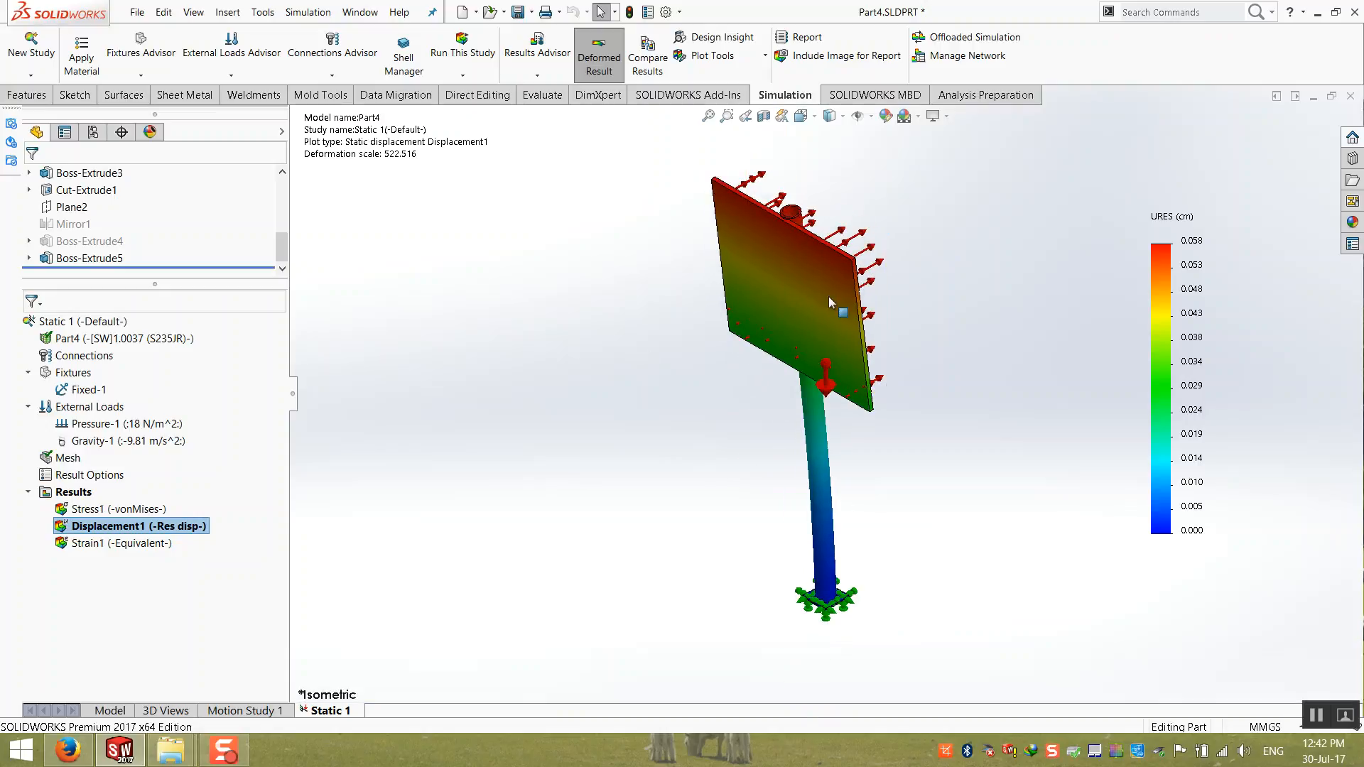
Step: Close the post part, check the desktop for its study files, and return to SOLIDWORKS
left_click(1345, 100)
left_click(578, 347)
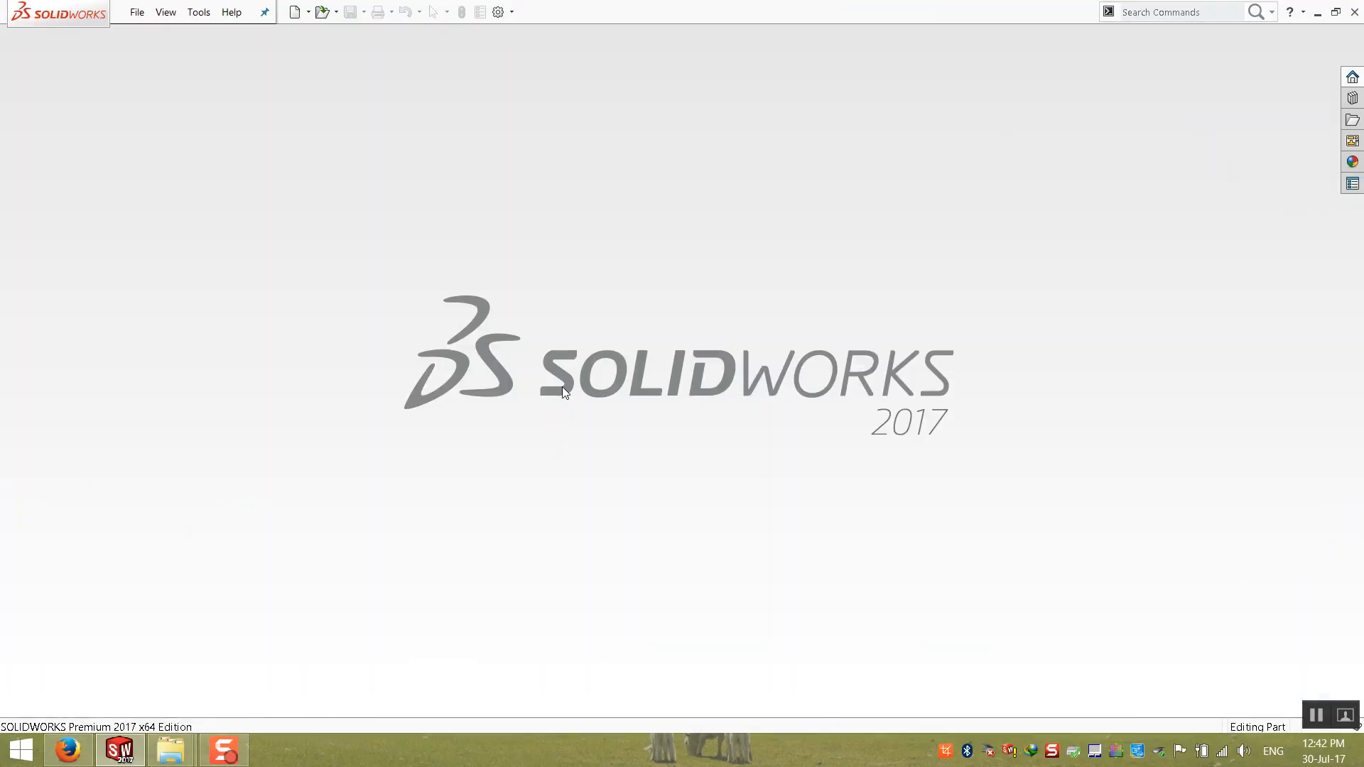
left_click(1318, 12)
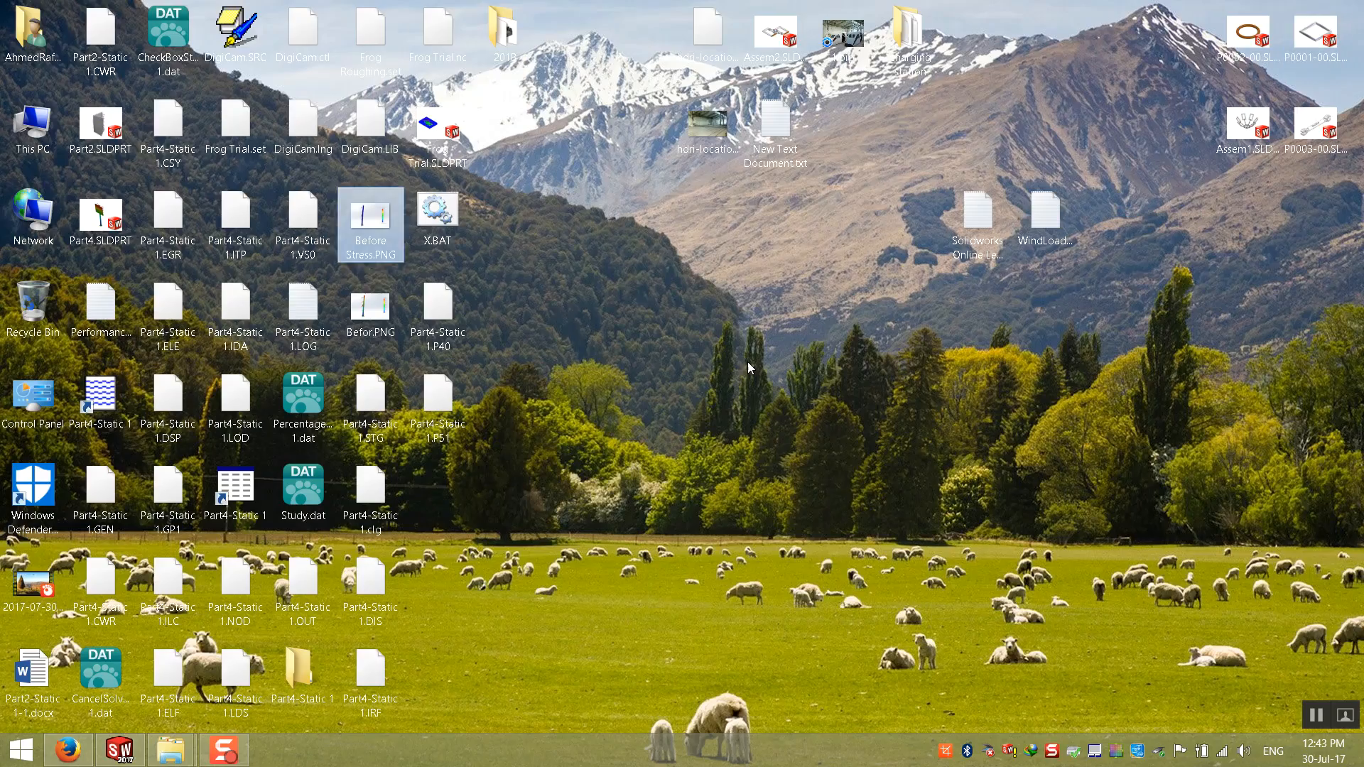
left_click_drag(570, 539, 658, 557)
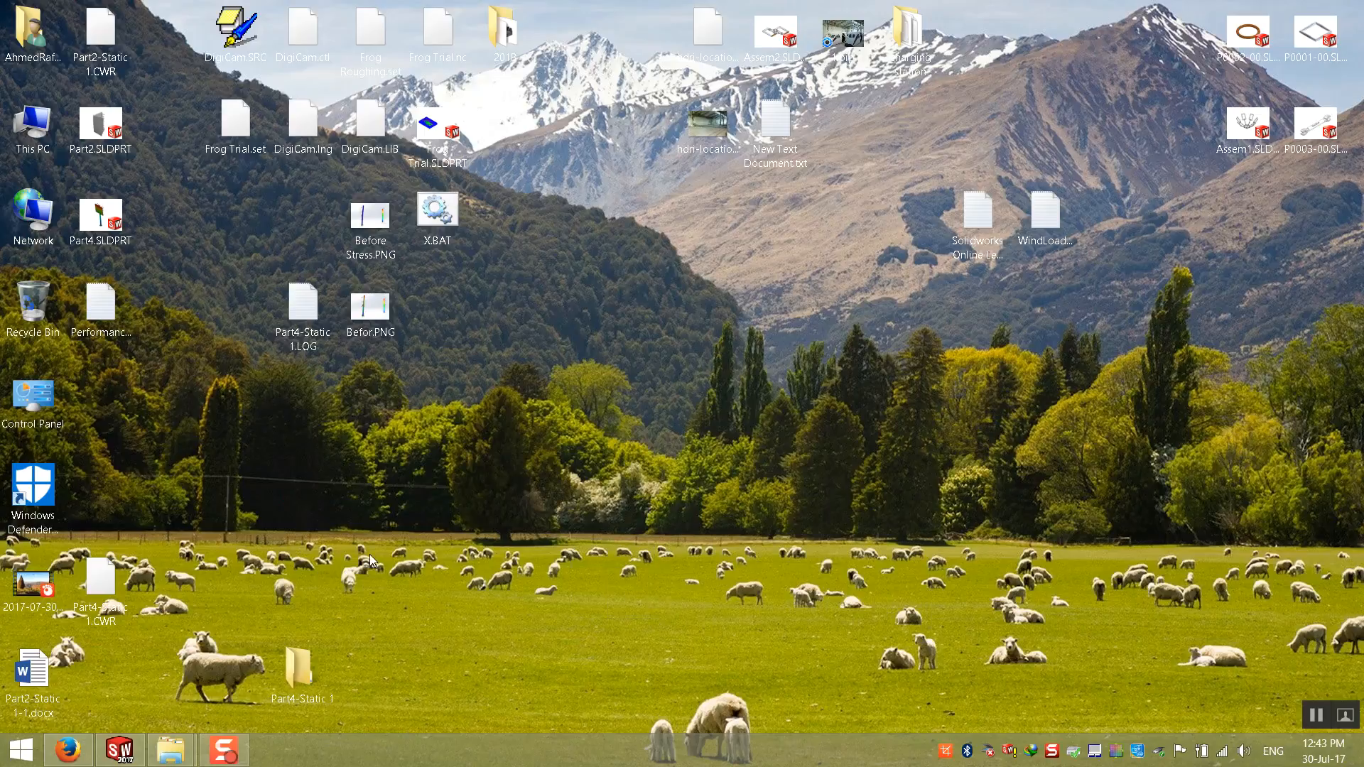
left_click(119, 750)
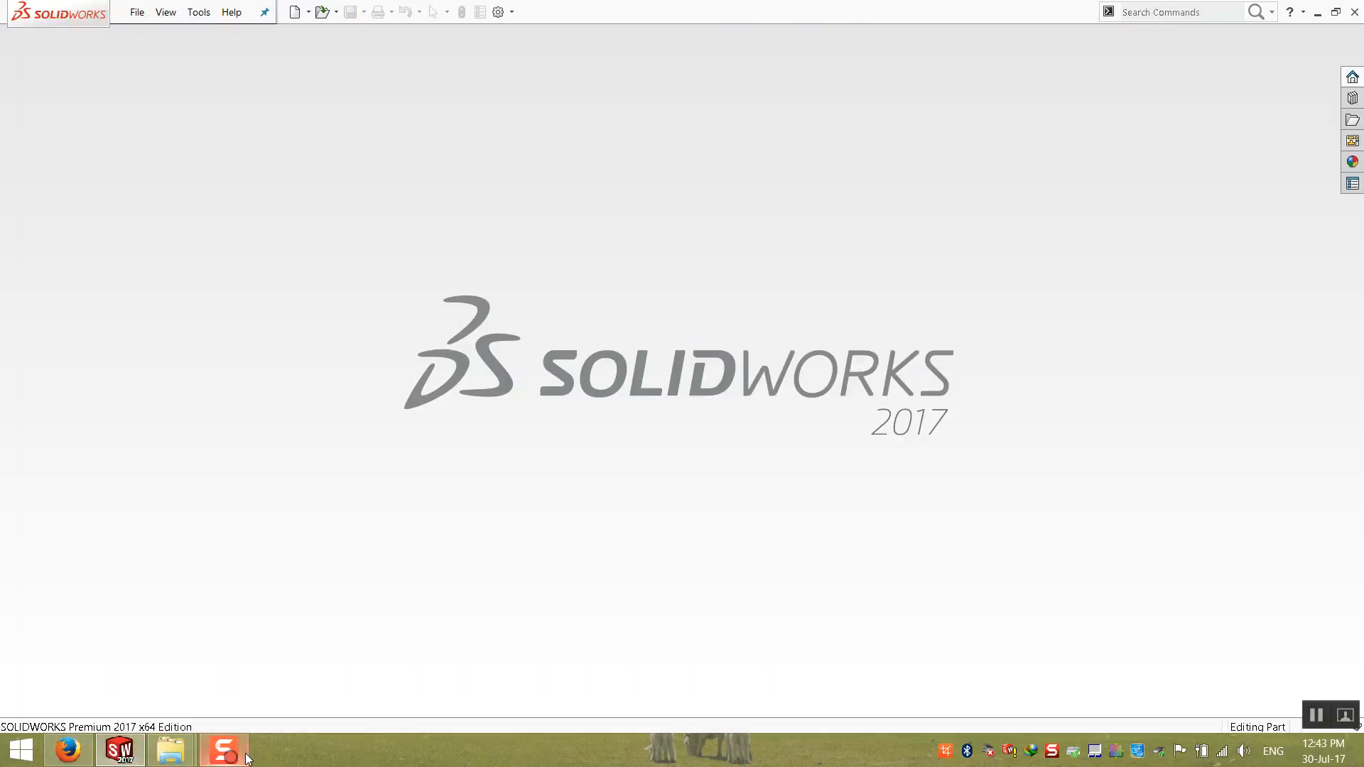
Step: Create a new document from the Part template
left_click(137, 12)
left_click(146, 33)
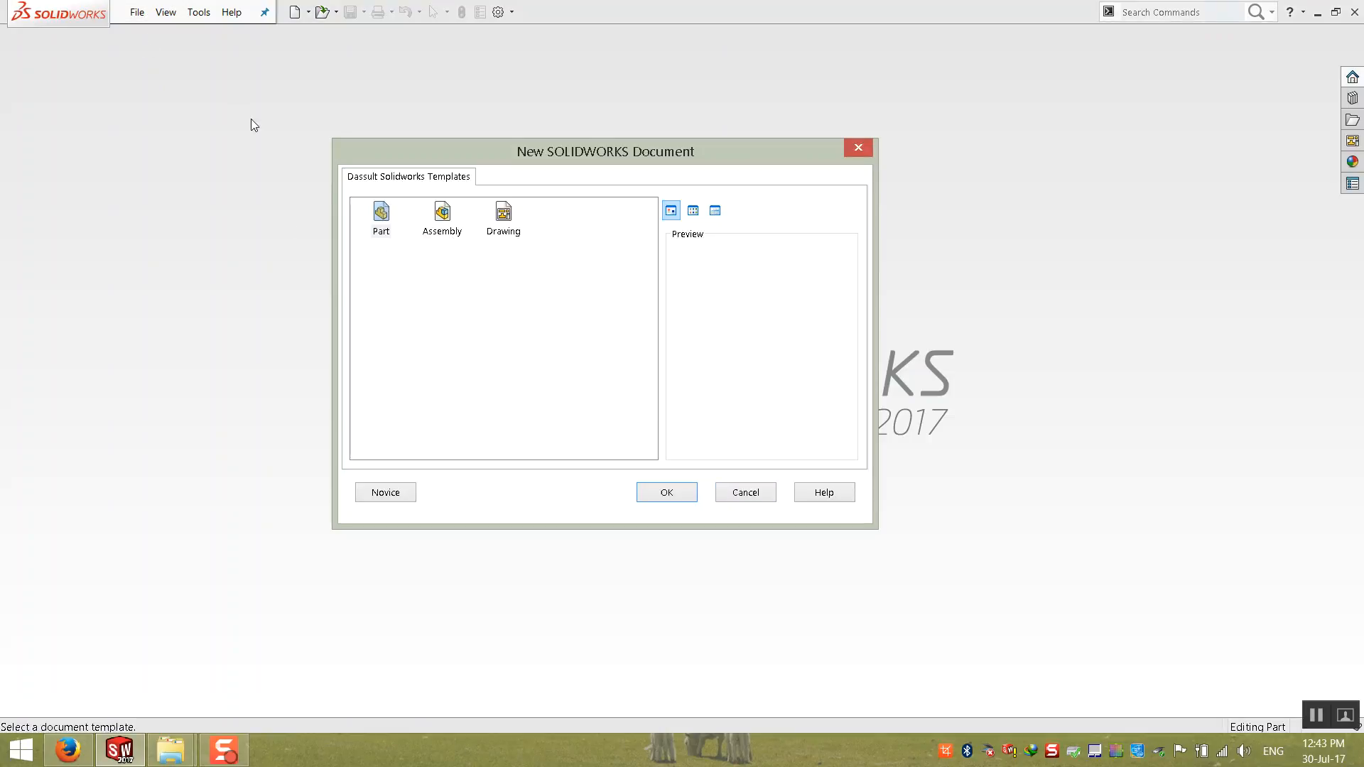
double_click(381, 213)
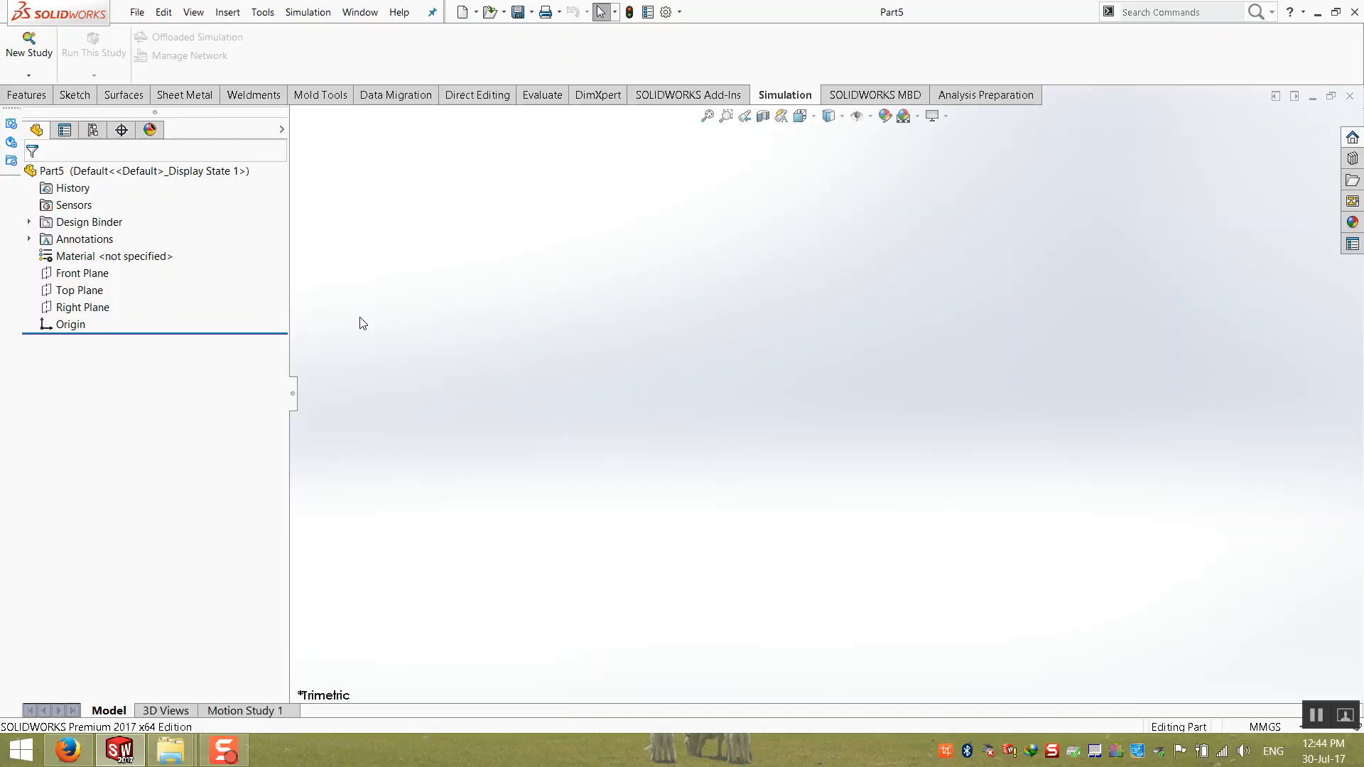
Step: Switch to Firefox, close the AC Induction Motor page and bring up the YouTube Tensile Test page
key("alt+Tab")
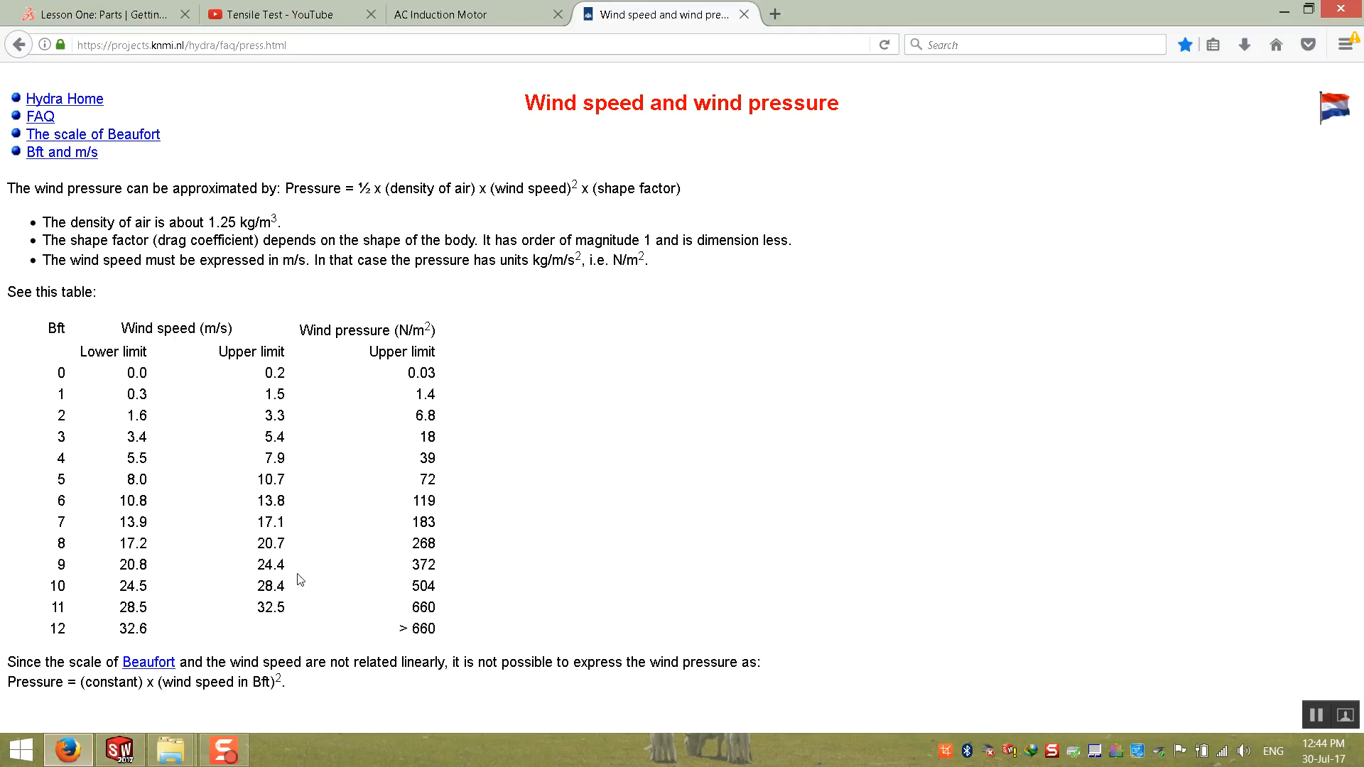
left_click(775, 14)
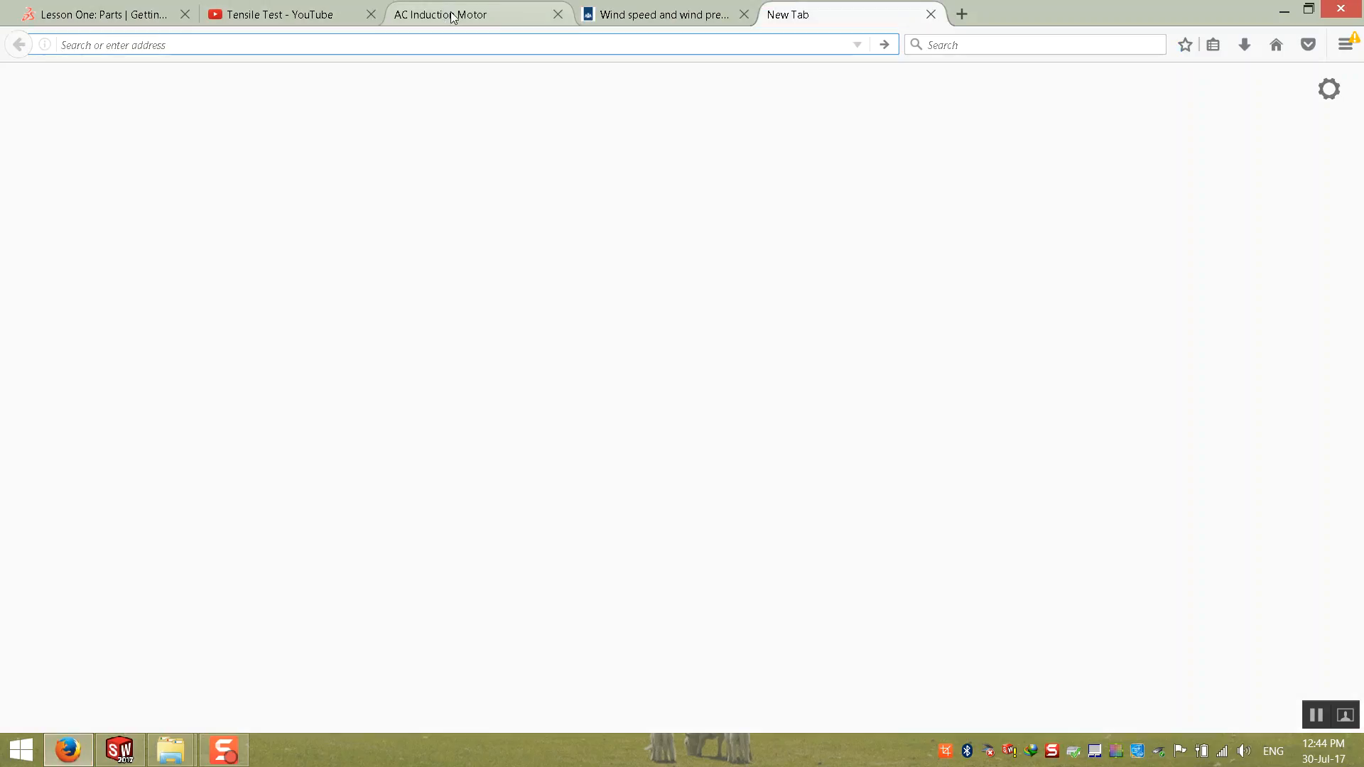
left_click(455, 13)
left_click(557, 14)
left_click(270, 10)
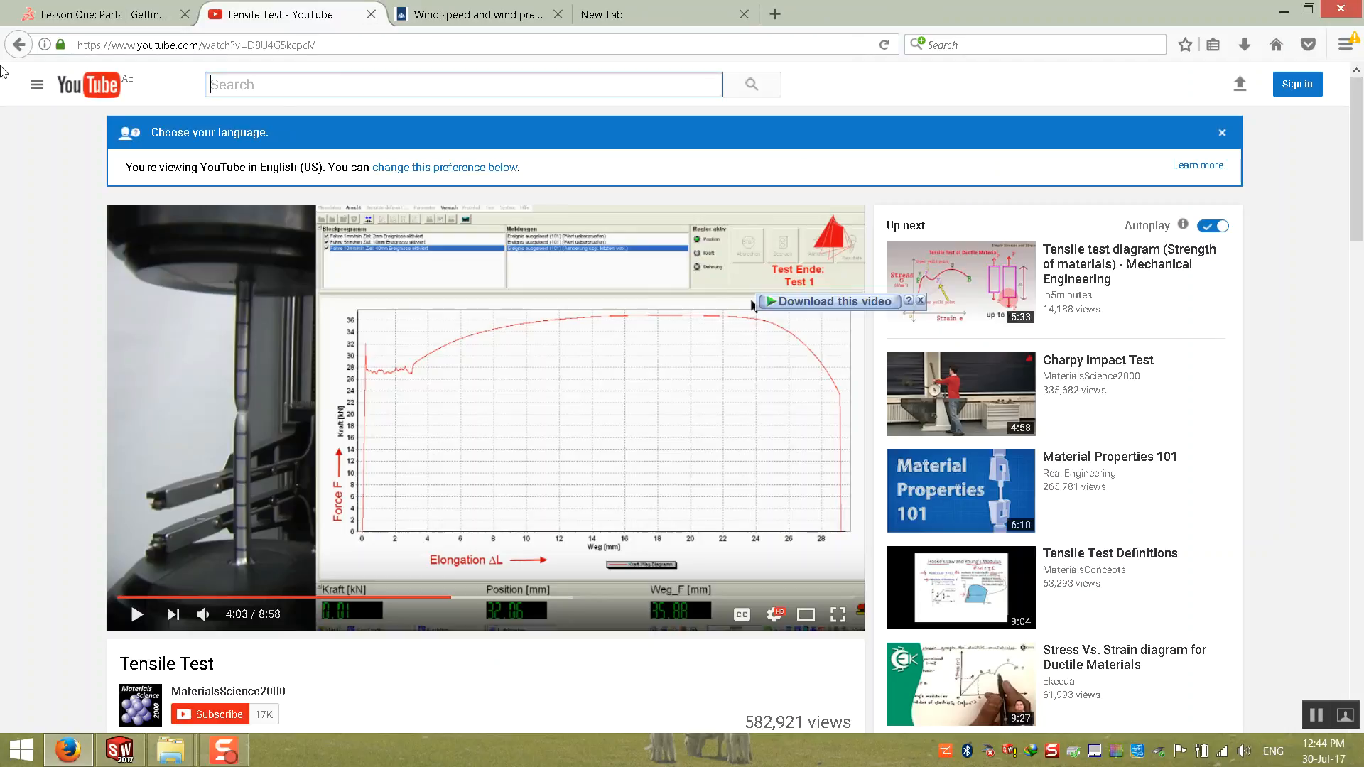
Step: Search YouTube for "Mate Louvers Tools"
type("l")
key("BackSpace")
type("Mou")
key("BackSpace")
key("BackSpace")
type("aate t")
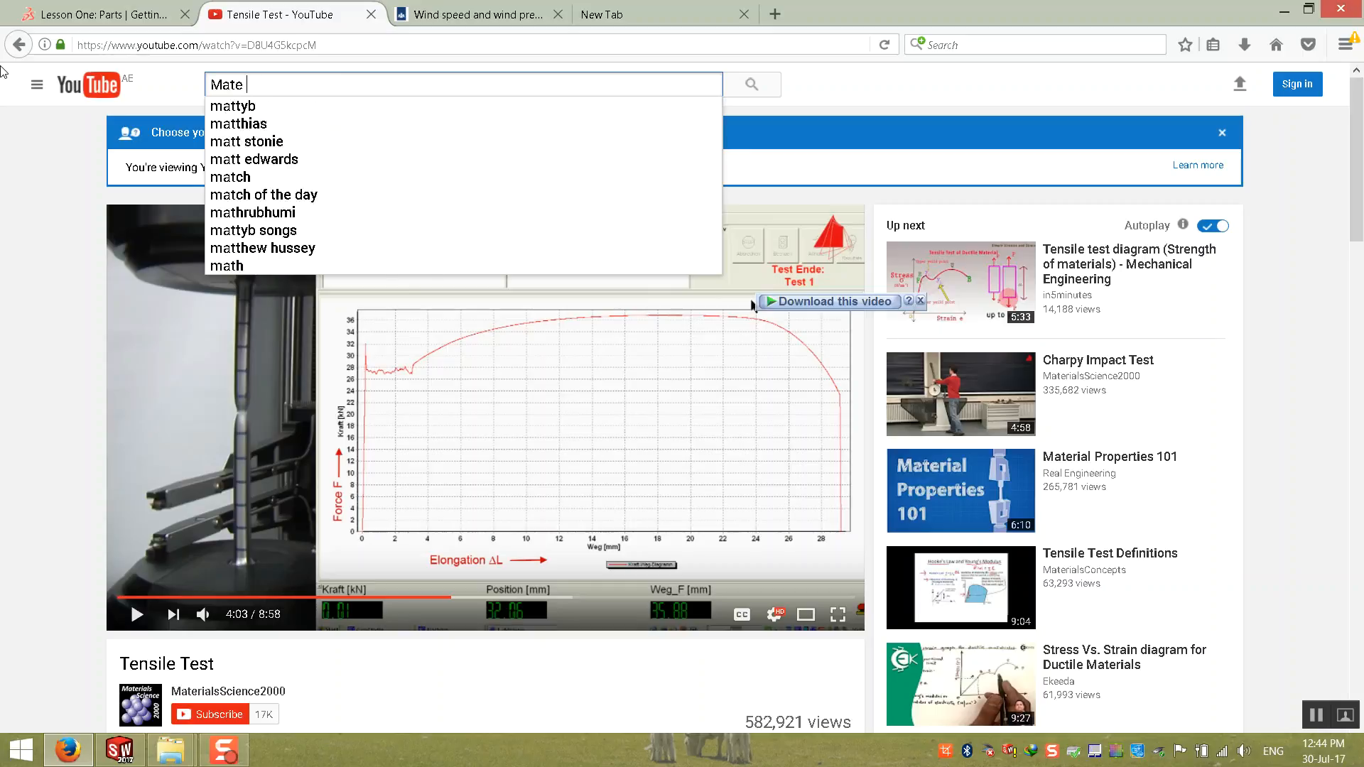
key("BackSpace")
type("tOOLS")
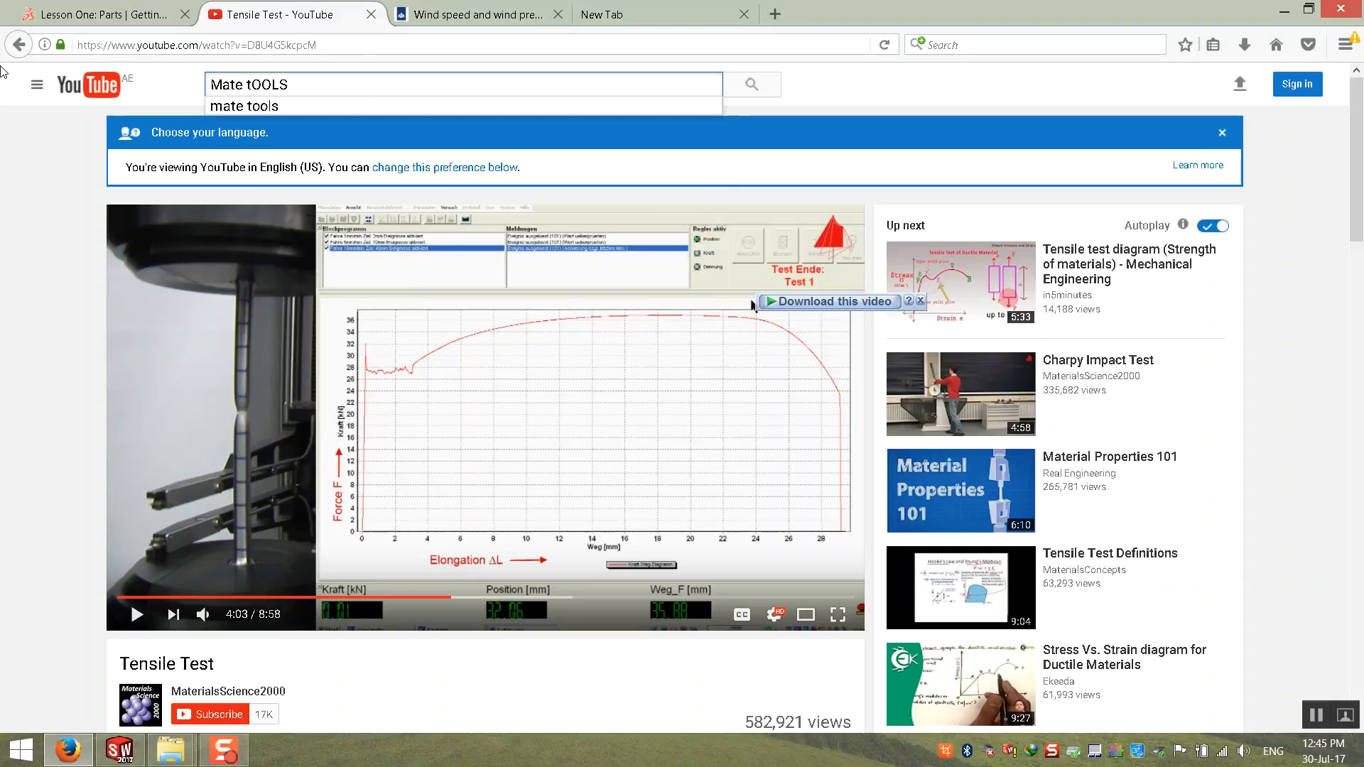
key("BackSpace")
key("BackSpace")
key("BackSpace")
key("BackSpace")
key("BackSpace")
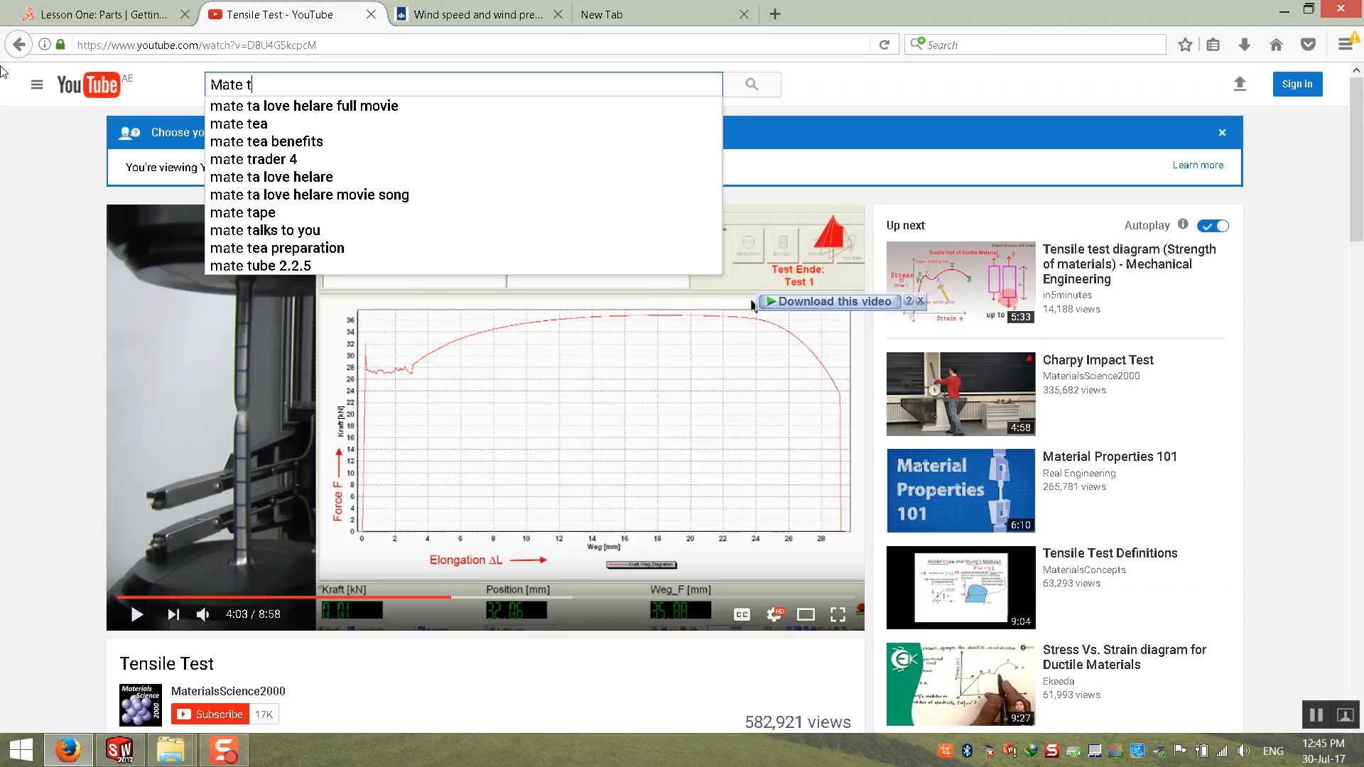
type("Louvers ")
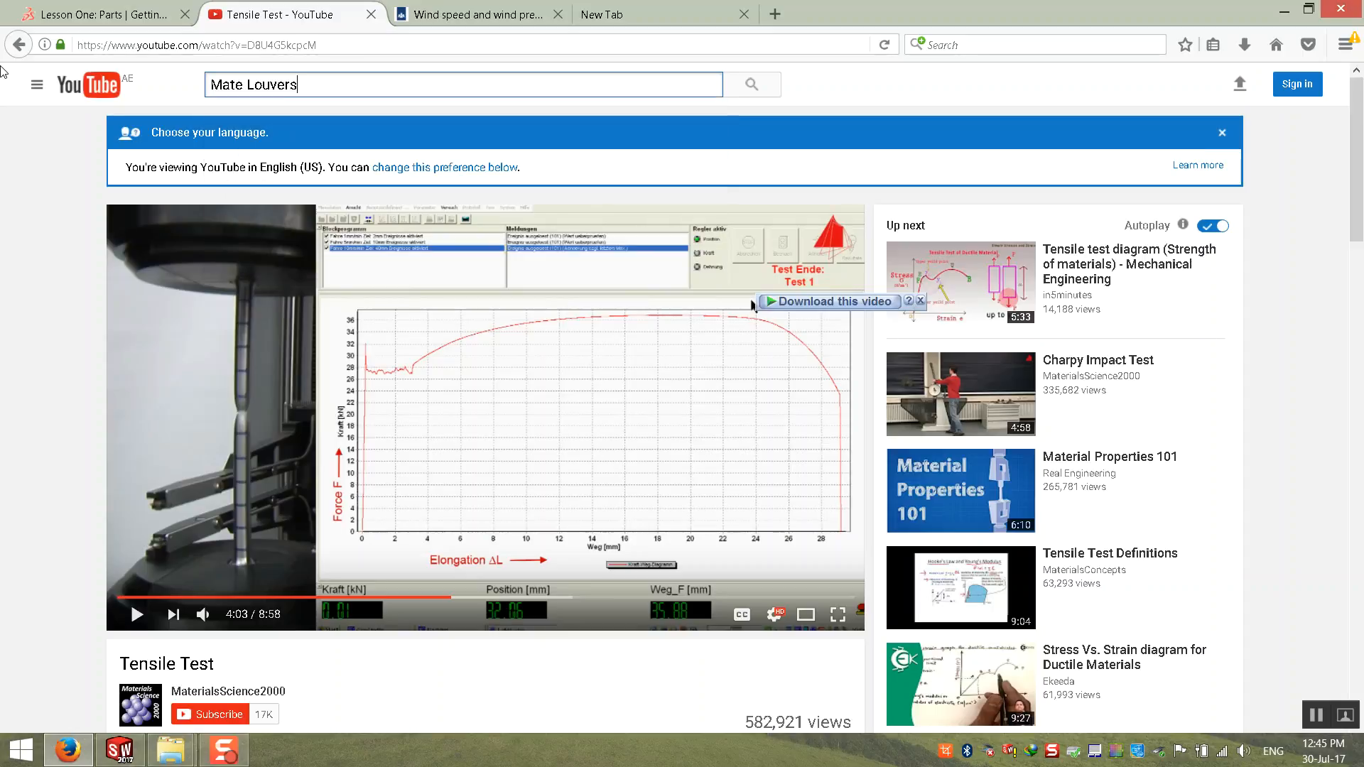
type("Tools")
key("Return")
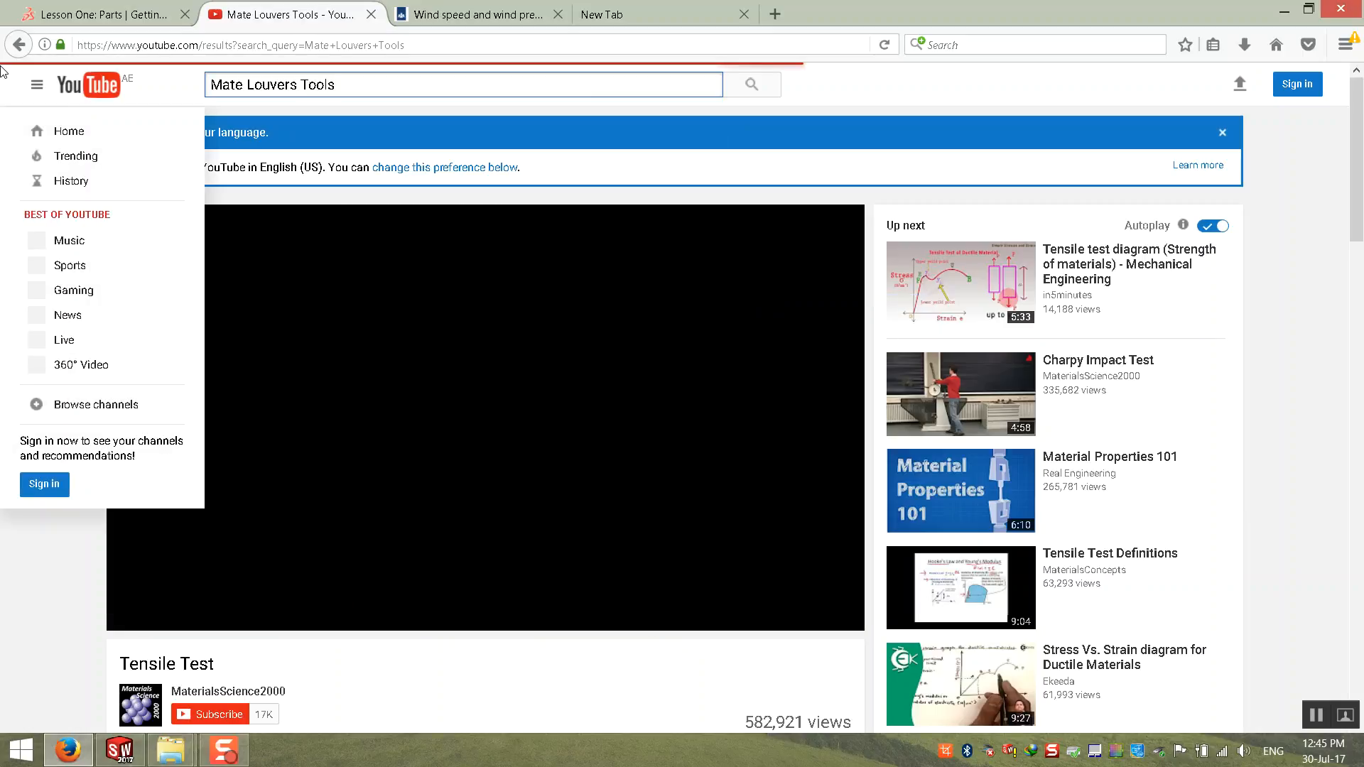
Step: Open the video "Forming a Closed End Straight Back Louver with Mate Precision Tooling" and watch it in full screen
left_click(441, 207)
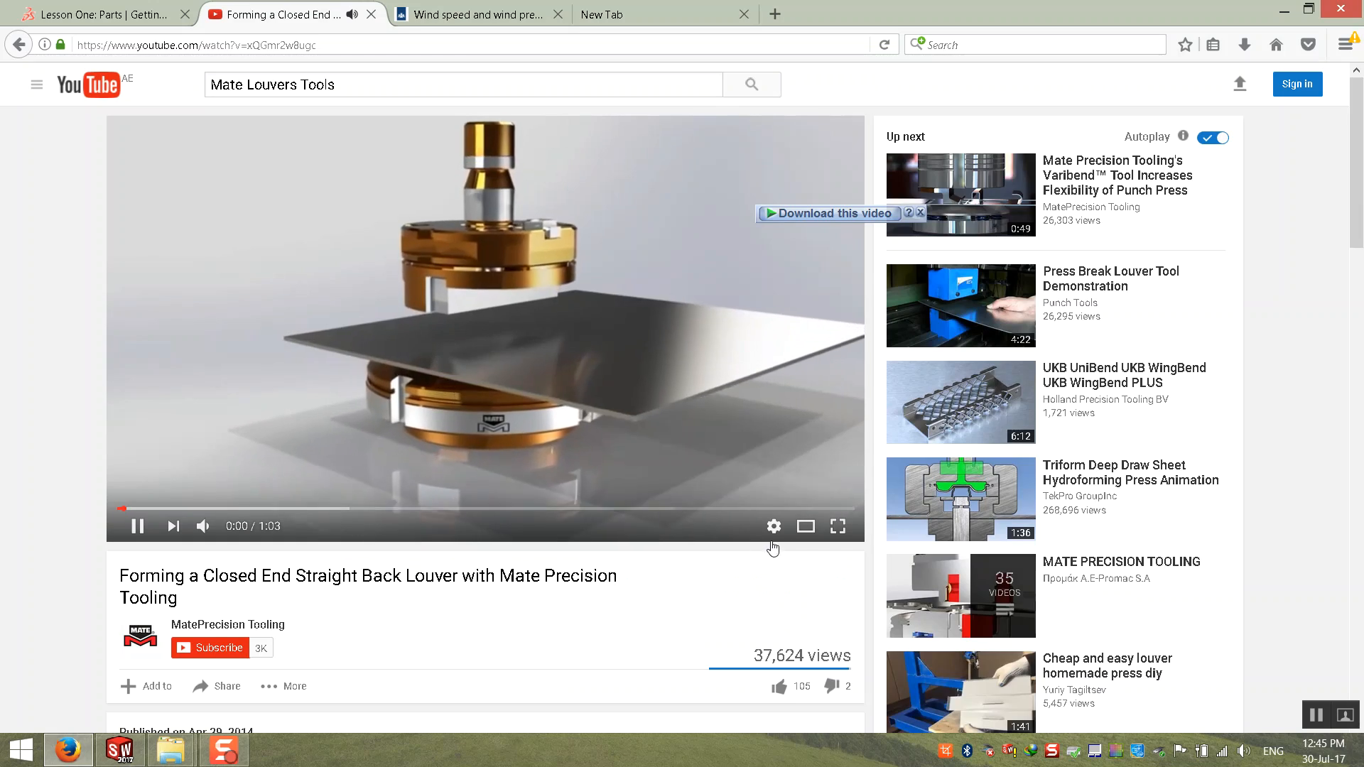
left_click(830, 536)
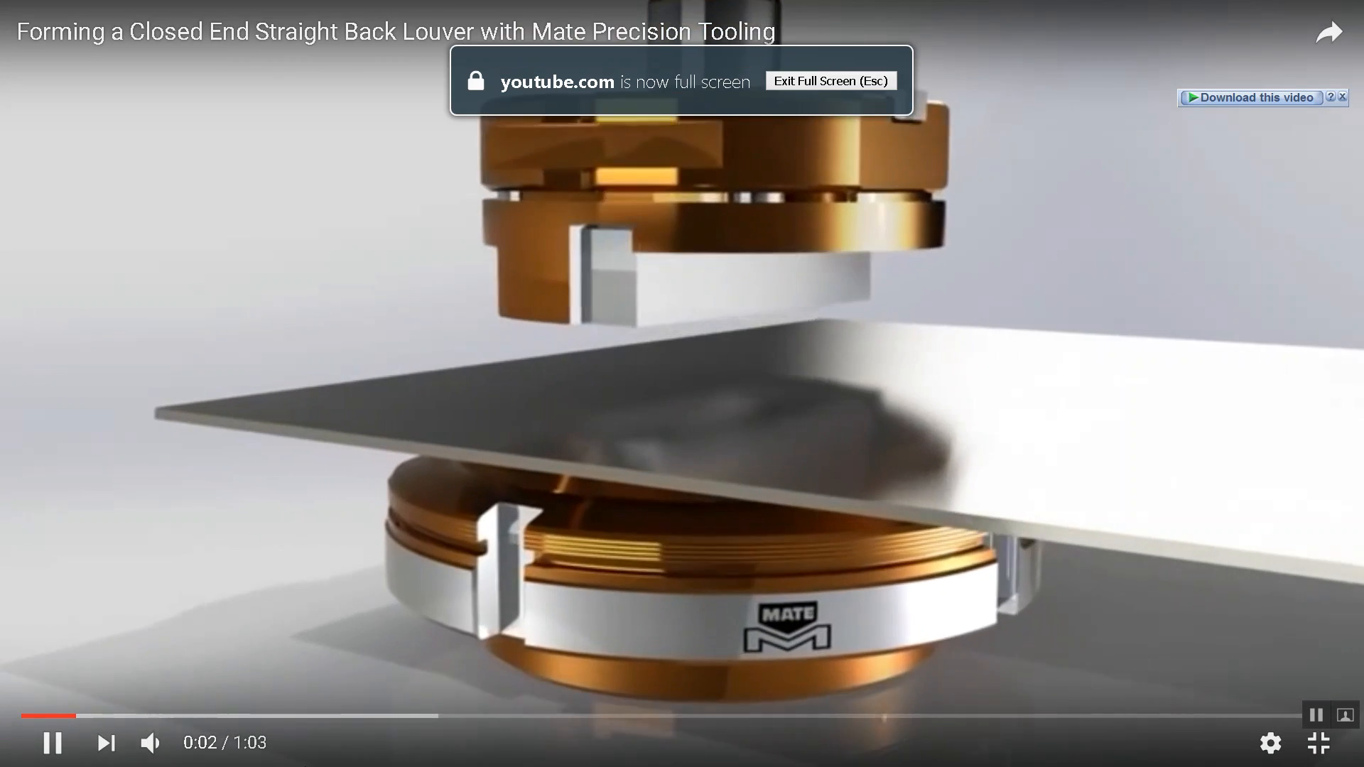
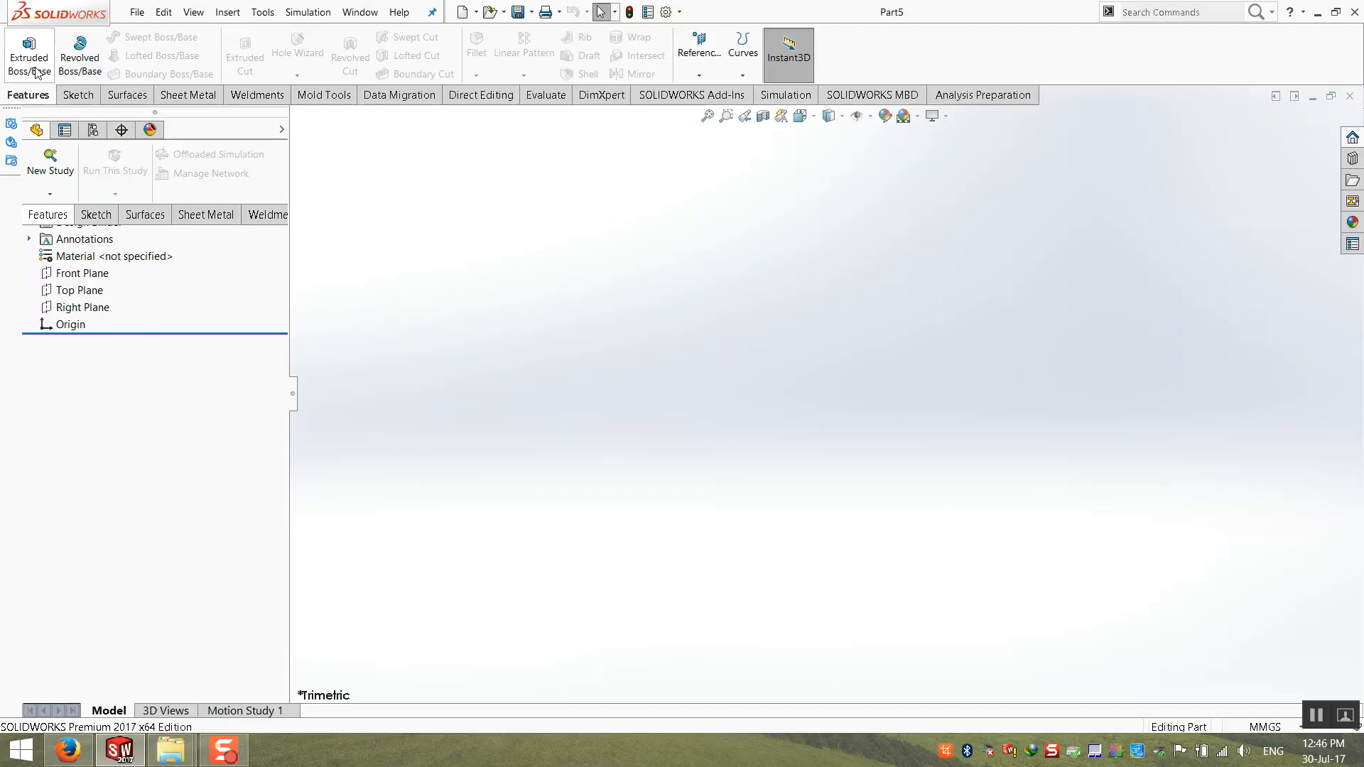
Step: Start a Base Flange on the Top Plane and sketch a center rectangle centred on the origin
left_click(187, 94)
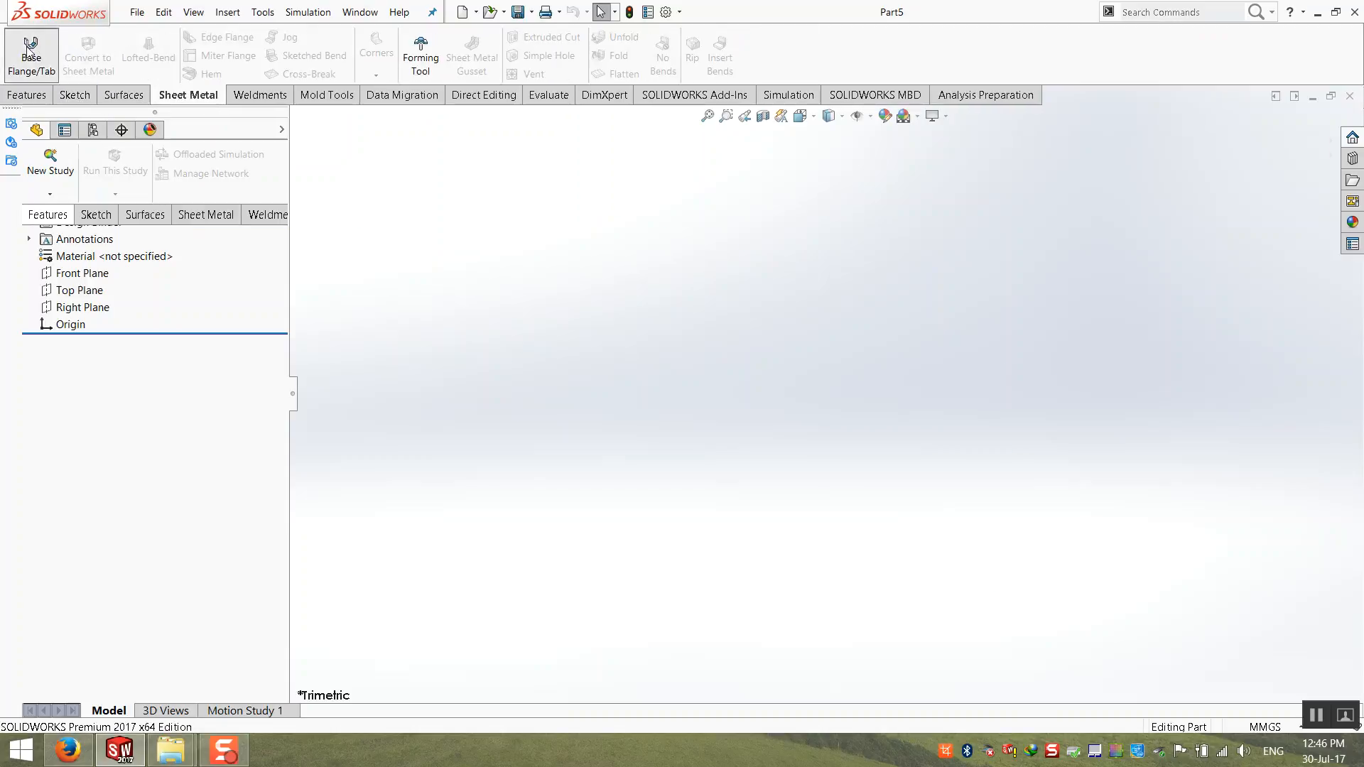
left_click(31, 57)
left_click(493, 382)
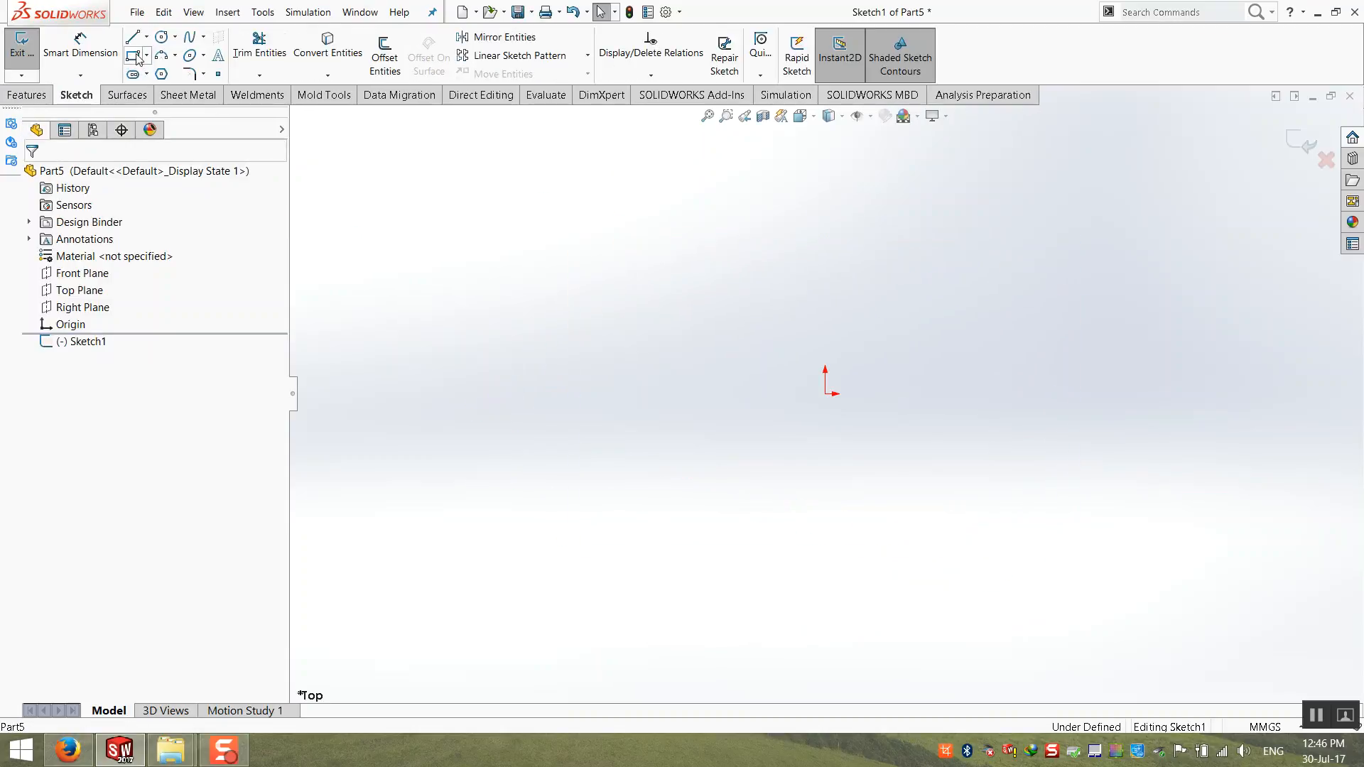
left_click(148, 55)
left_click(189, 92)
left_click(825, 393)
left_click(578, 186)
Step: Dimension the rectangle's top and left sides to 100 mm each
left_click(80, 44)
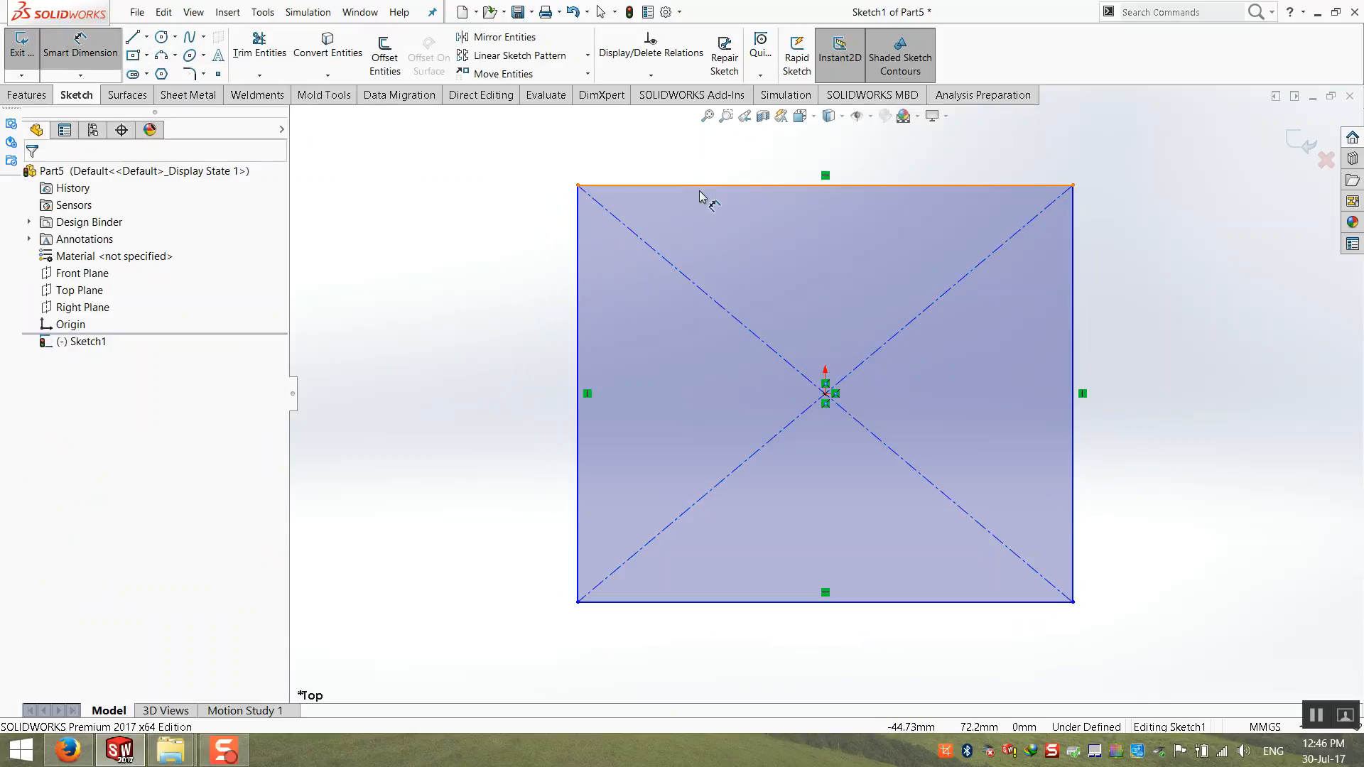
left_click(701, 186)
left_click(722, 153)
type("100")
key("Return")
left_click(578, 273)
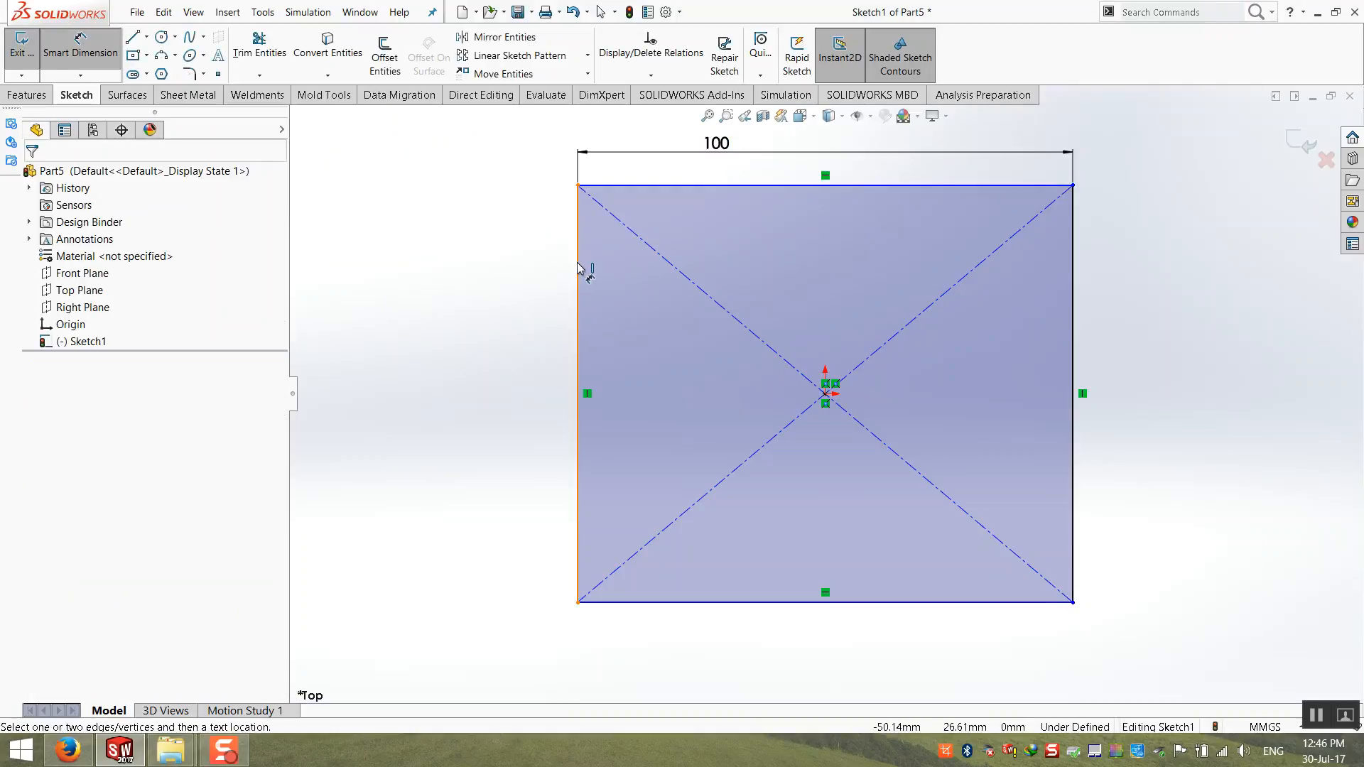
left_click(500, 284)
type("100")
key("Return")
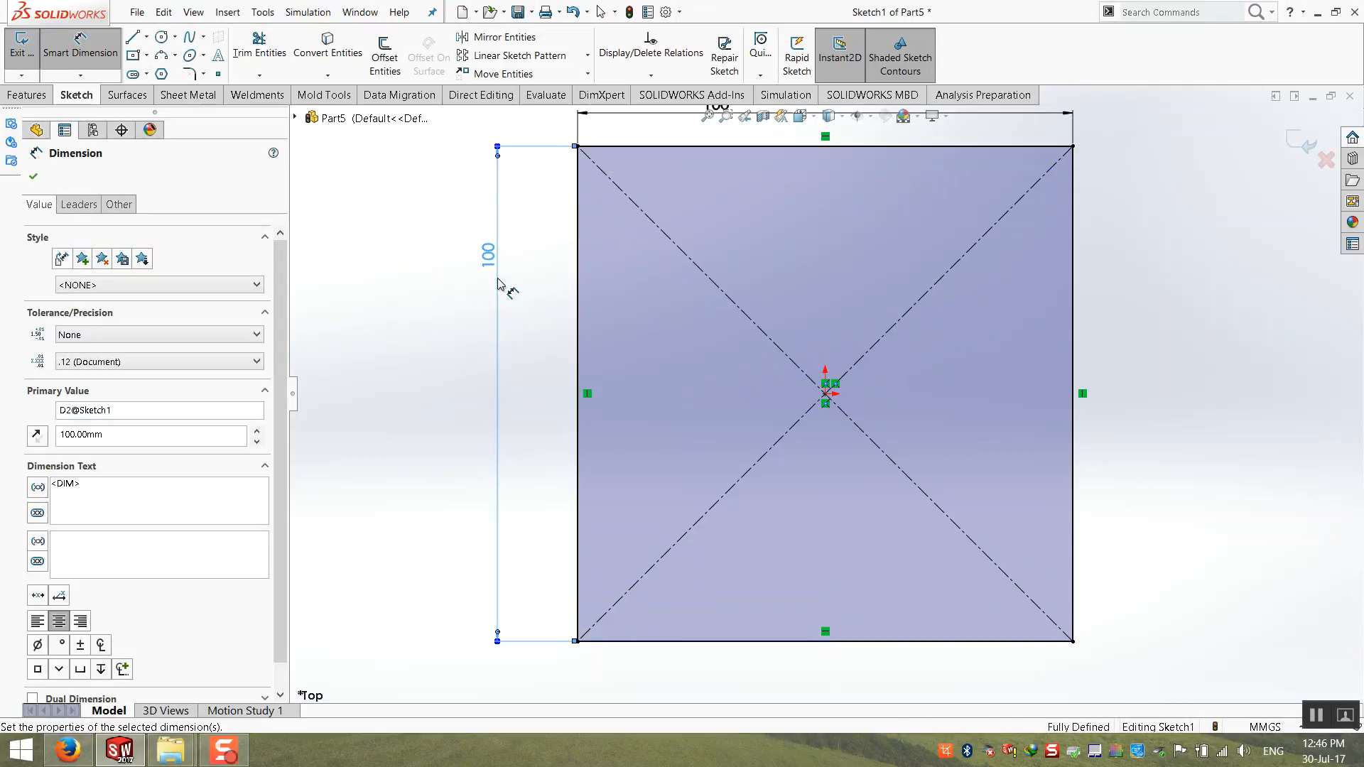
left_click(1114, 260)
Step: Finish the sketch, create the base flange with a 2 mm thickness, and show the plate in isometric view
left_click(1293, 140)
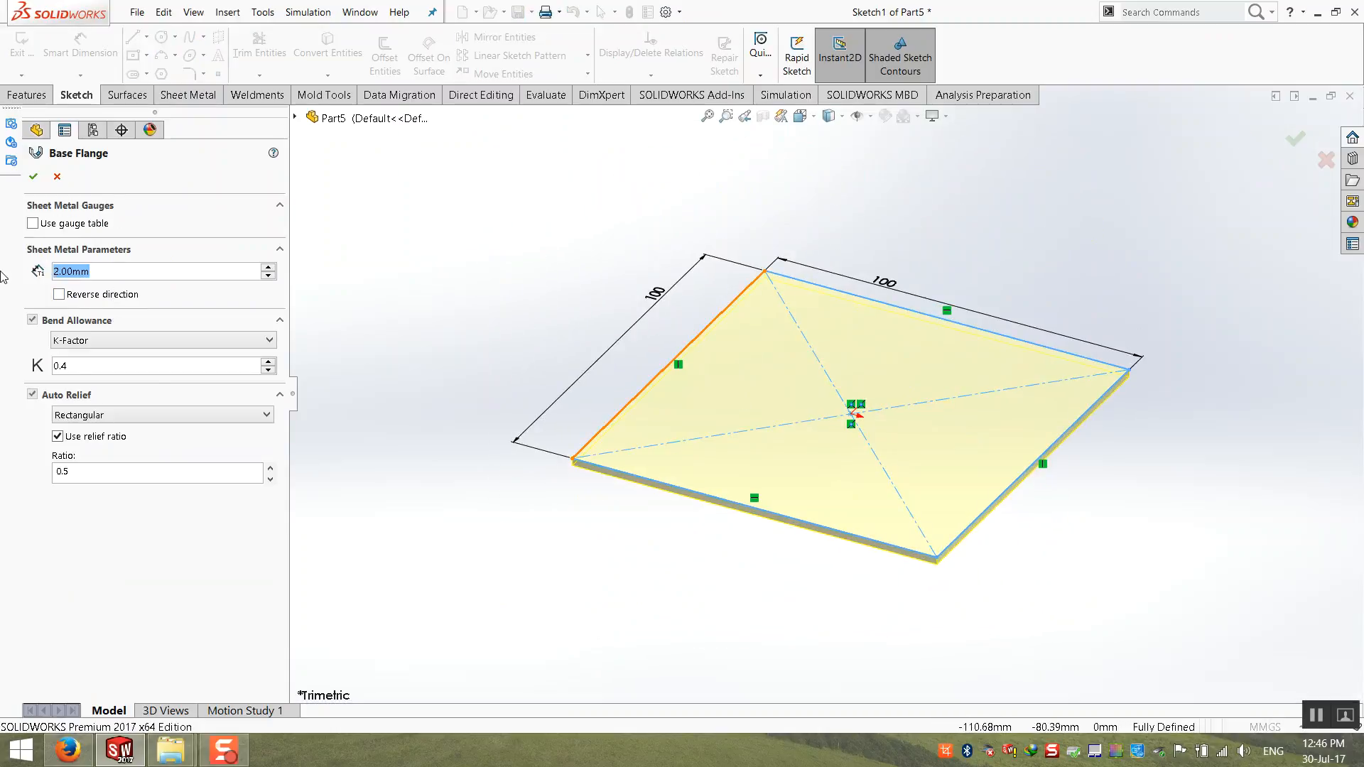
key("Return")
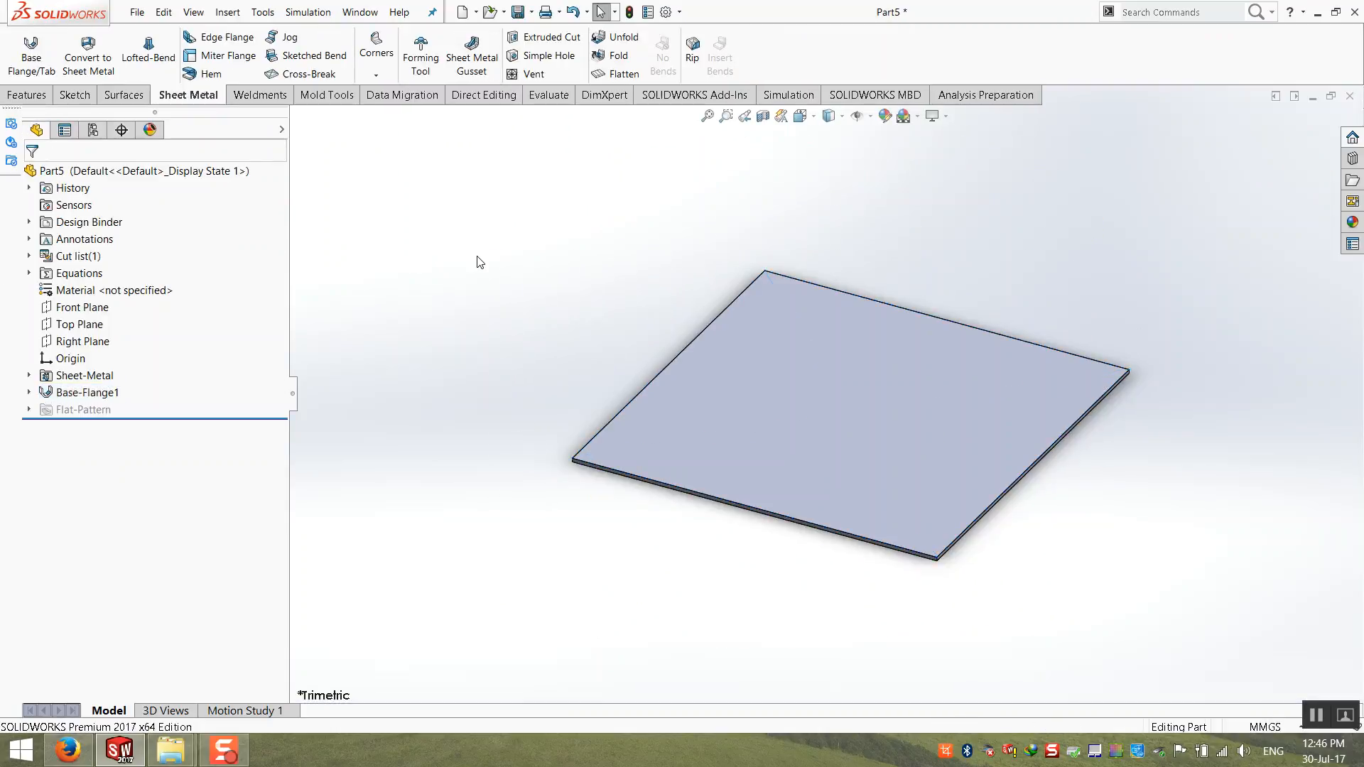
key("ctrl+7")
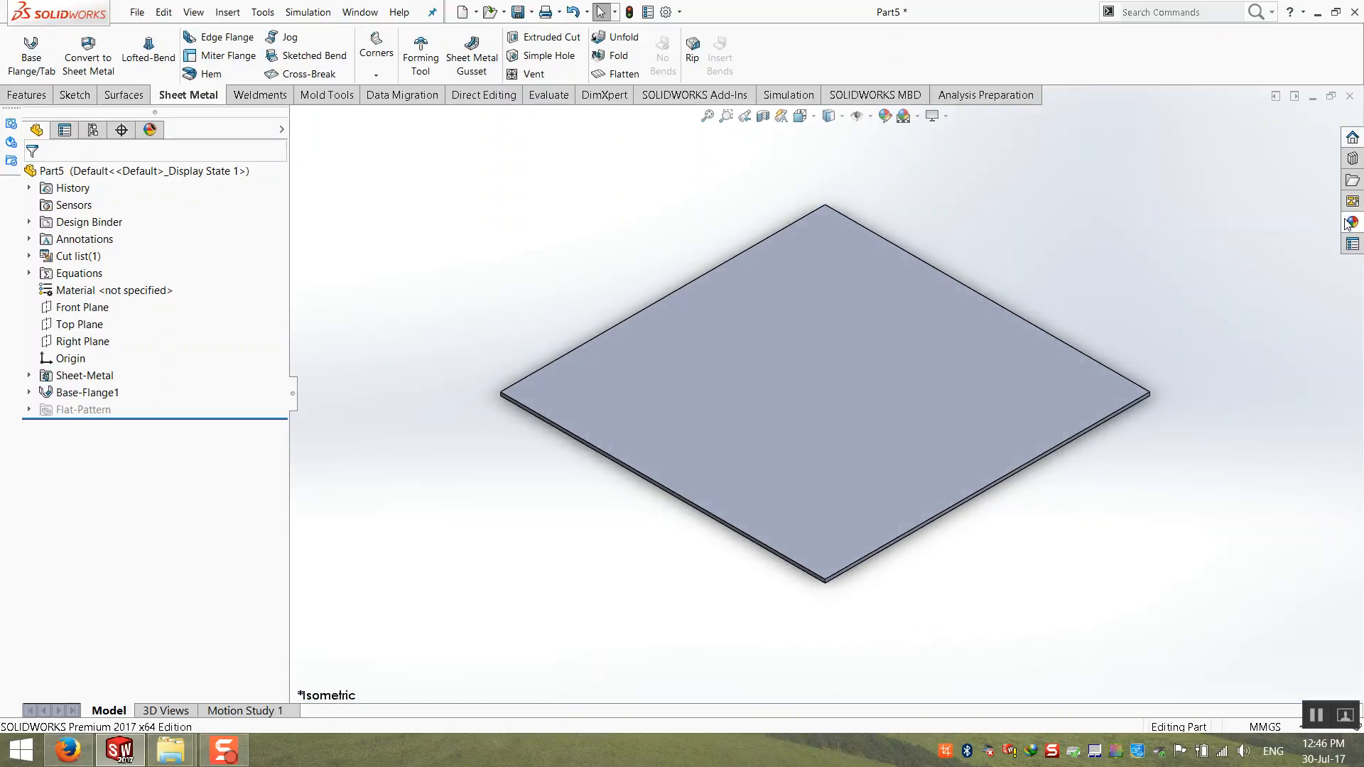
Step: Open the Design Library and browse to the louvers folder under forming tools
left_click(1363, 163)
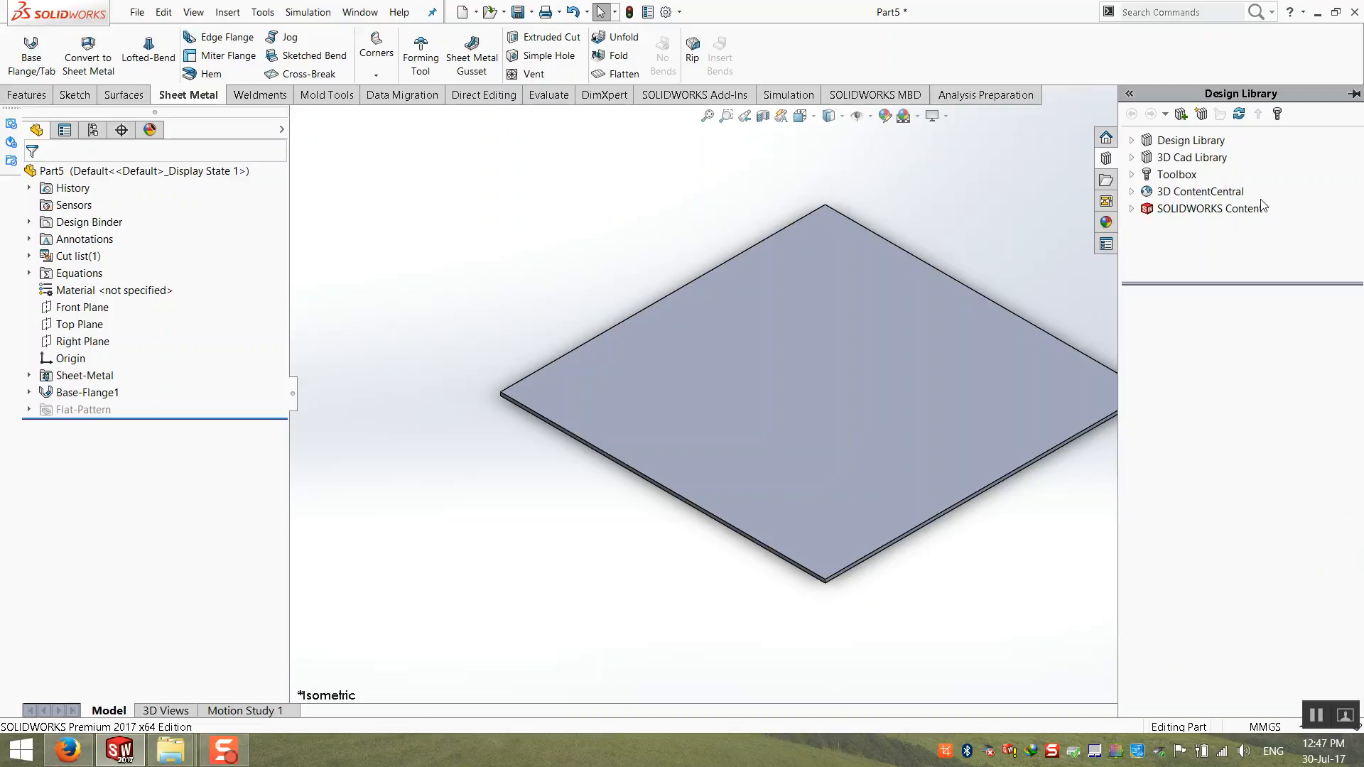
left_click(1133, 141)
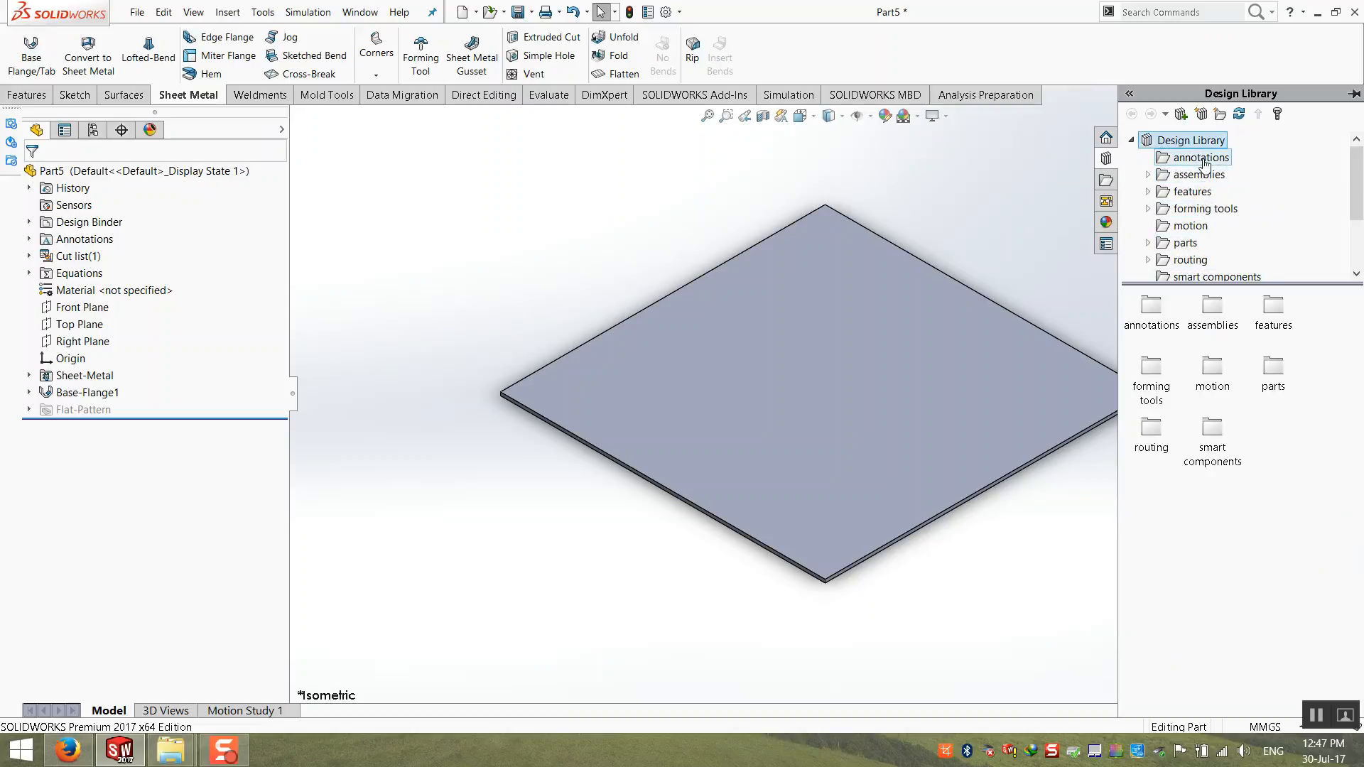
left_click_drag(1257, 284, 1258, 331)
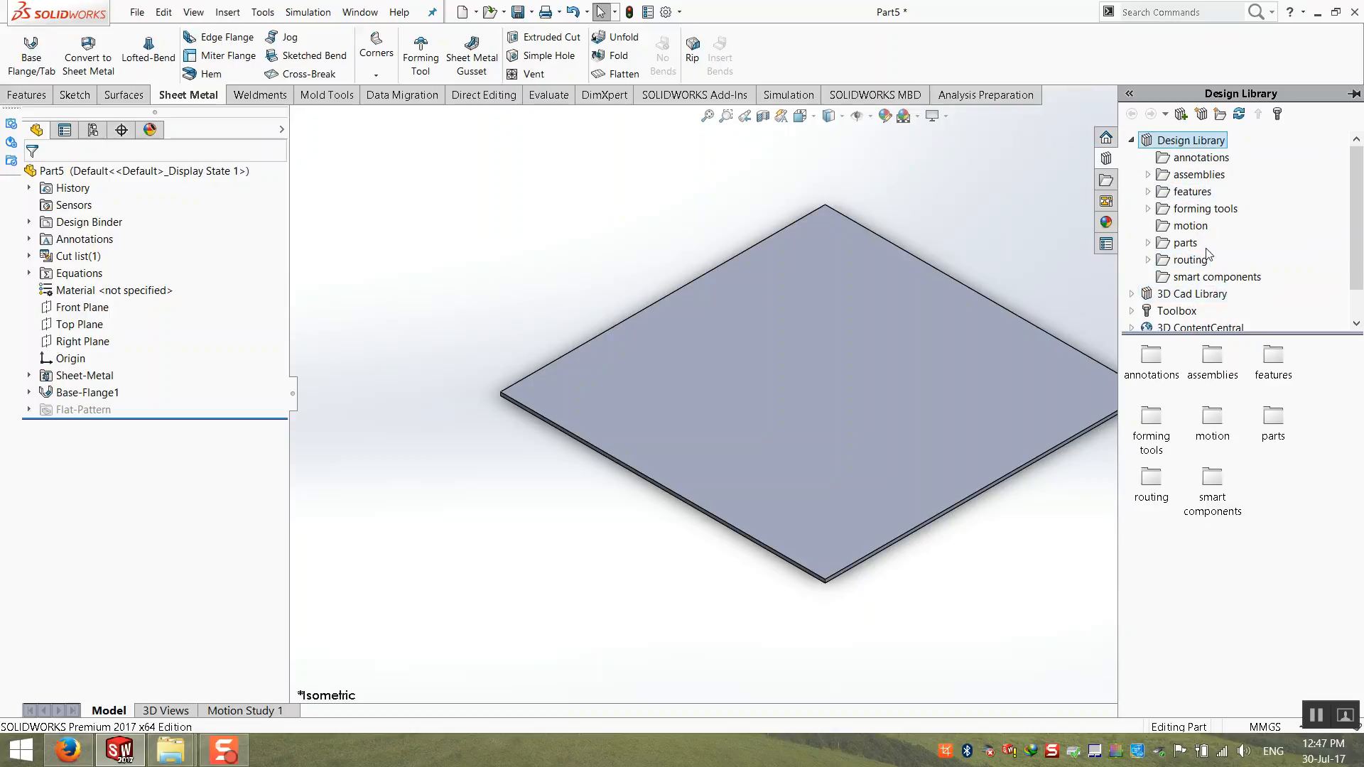
double_click(1201, 211)
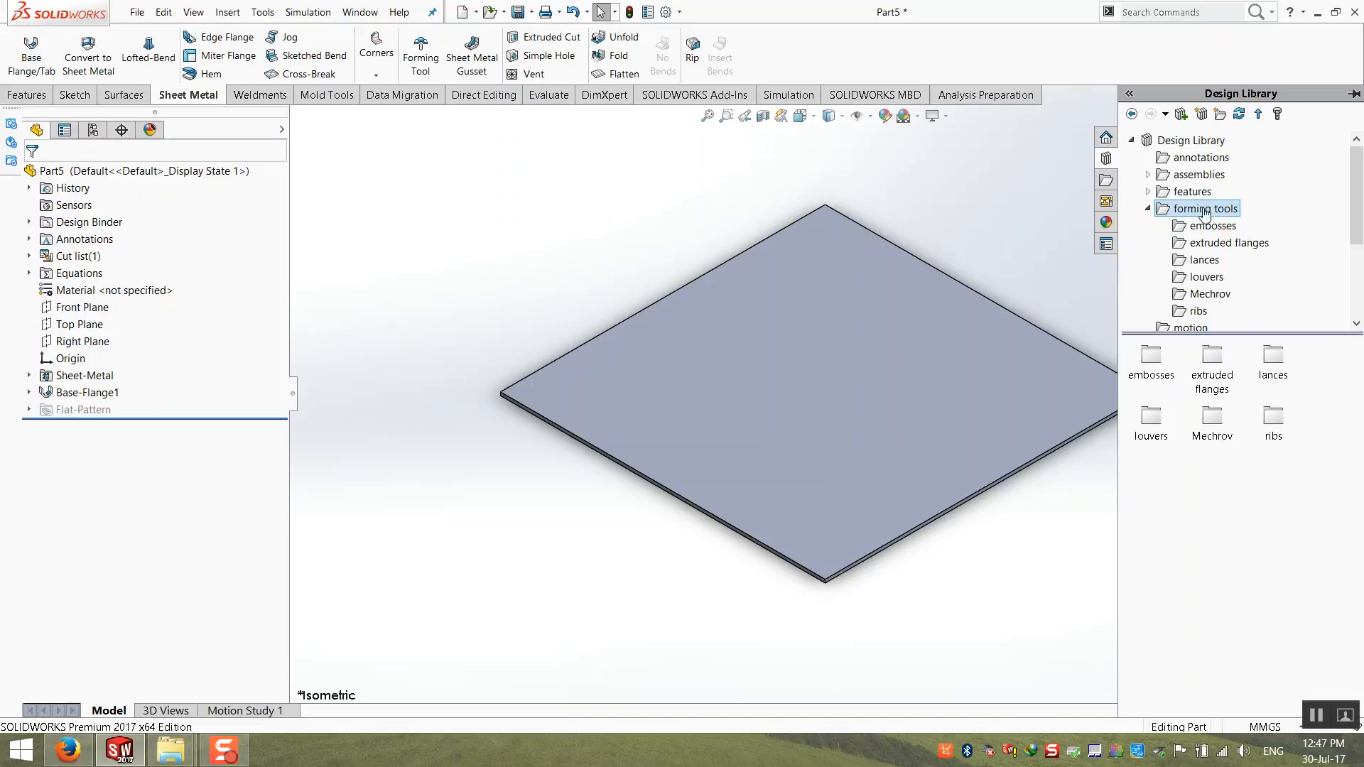
left_click(1191, 279)
Step: Try to place the louver tool on the plate's top face, accepting a derived part
left_click_drag(1151, 355, 1041, 355)
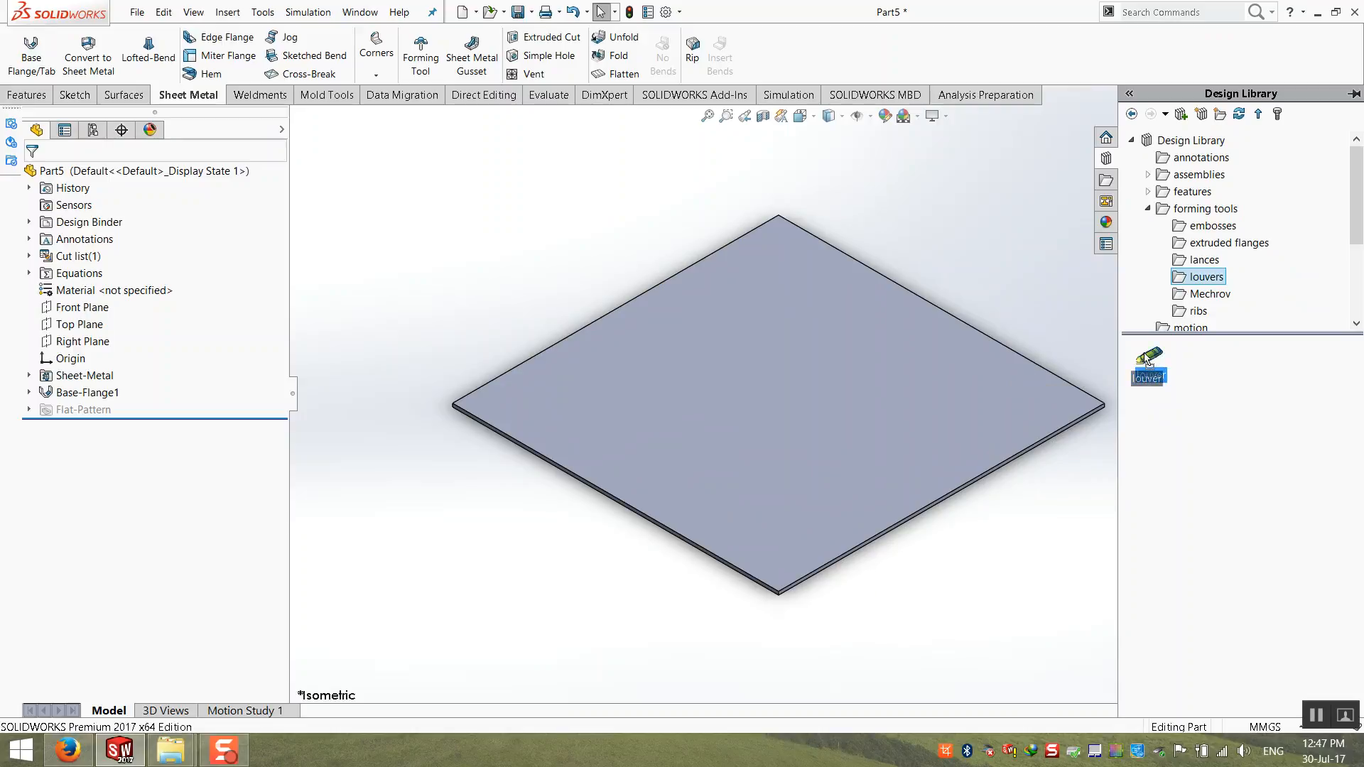
left_click_drag(1154, 355, 818, 355)
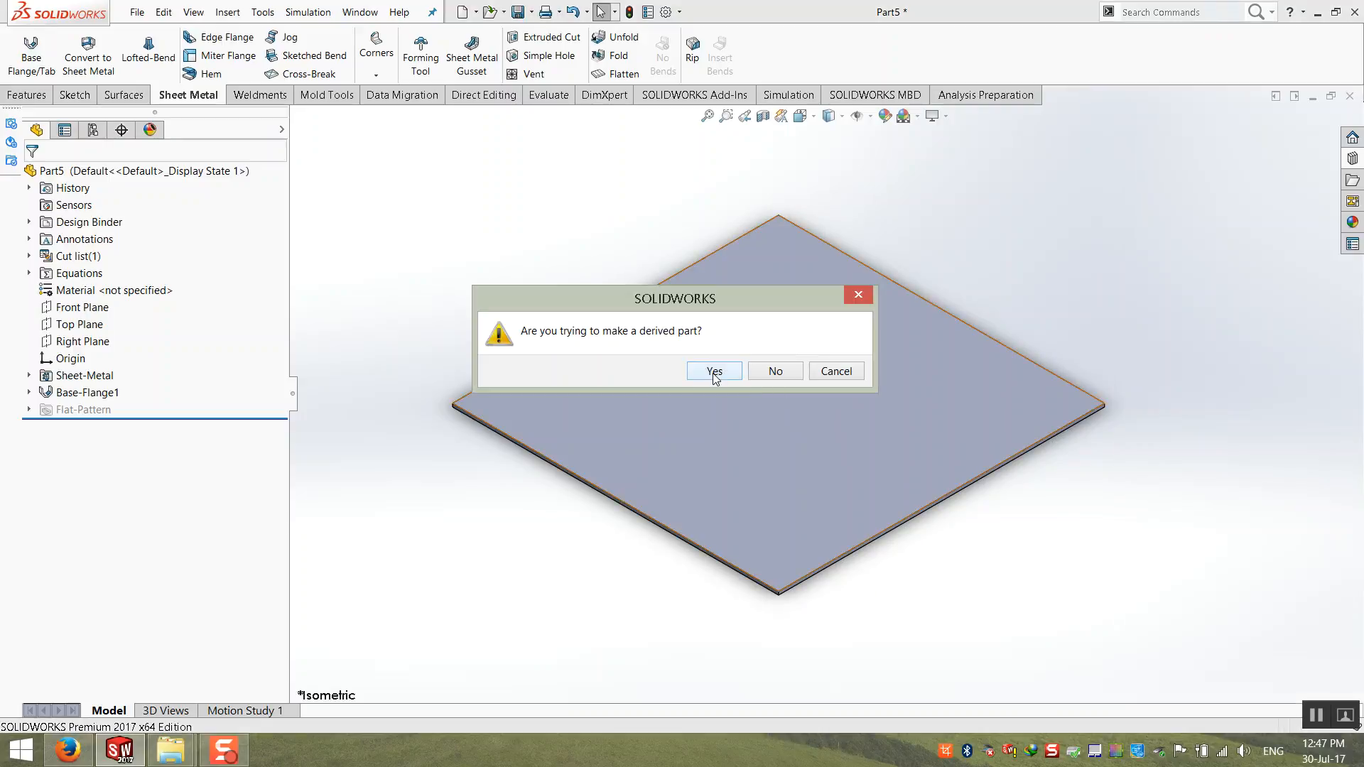
left_click(714, 371)
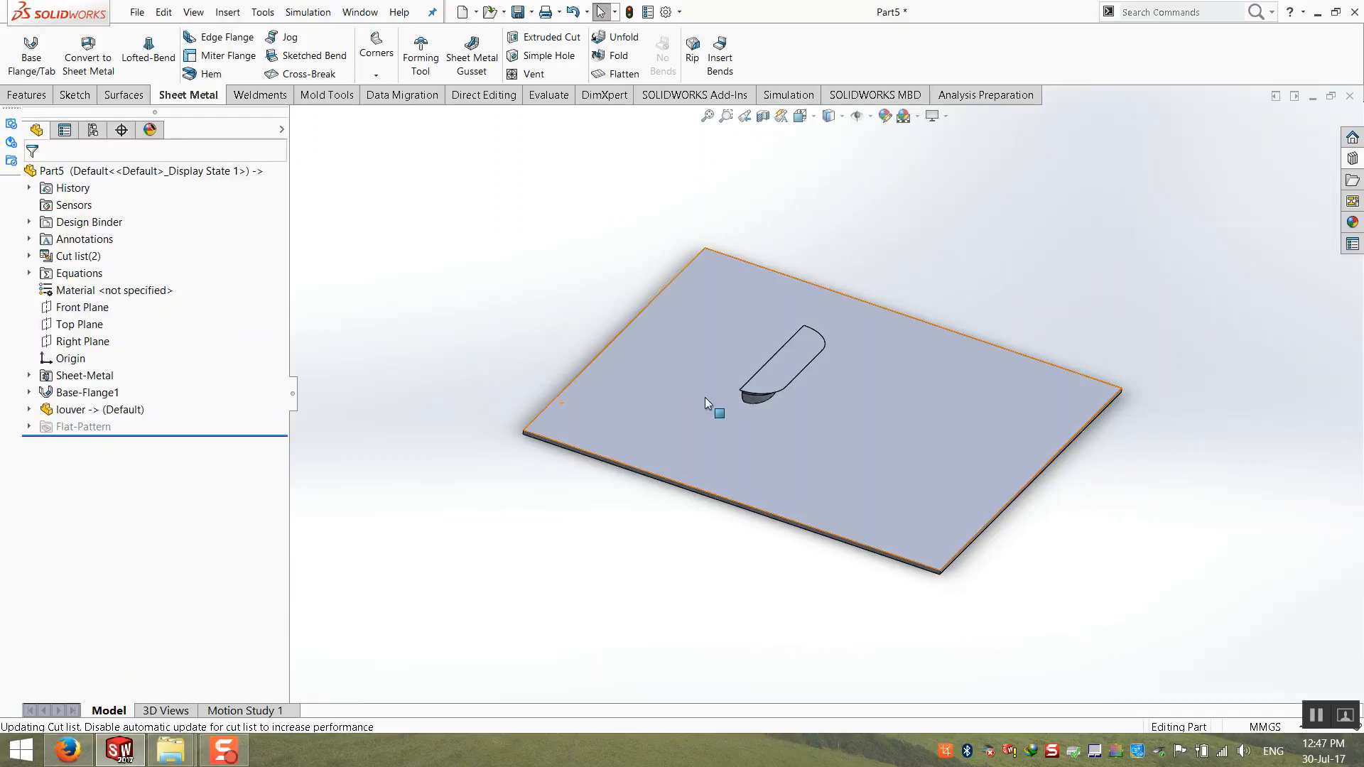
Step: Delete the derived louver part from the model
left_click(96, 410)
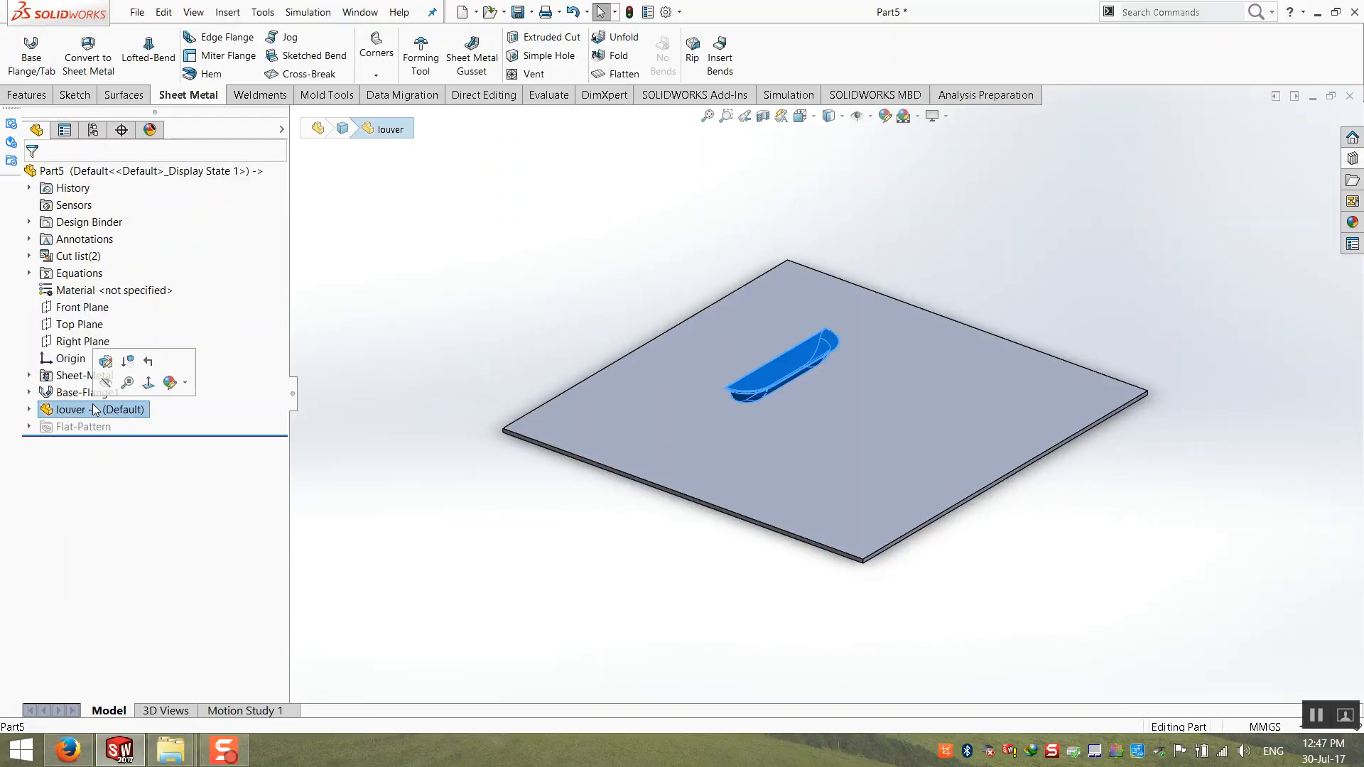
key("Delete")
key("Return")
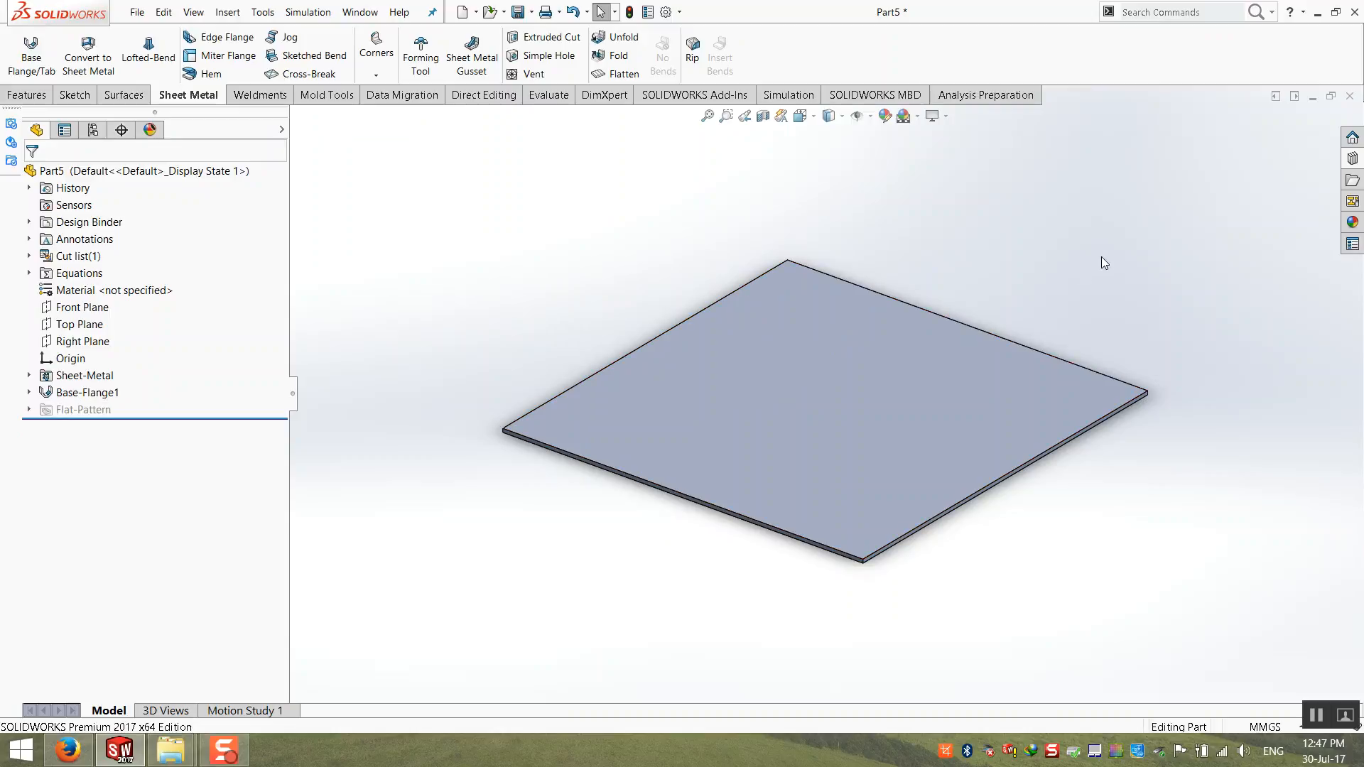
Step: Mark the Design Library's forming tools folder as a Forming Tools Folder
left_click(1351, 160)
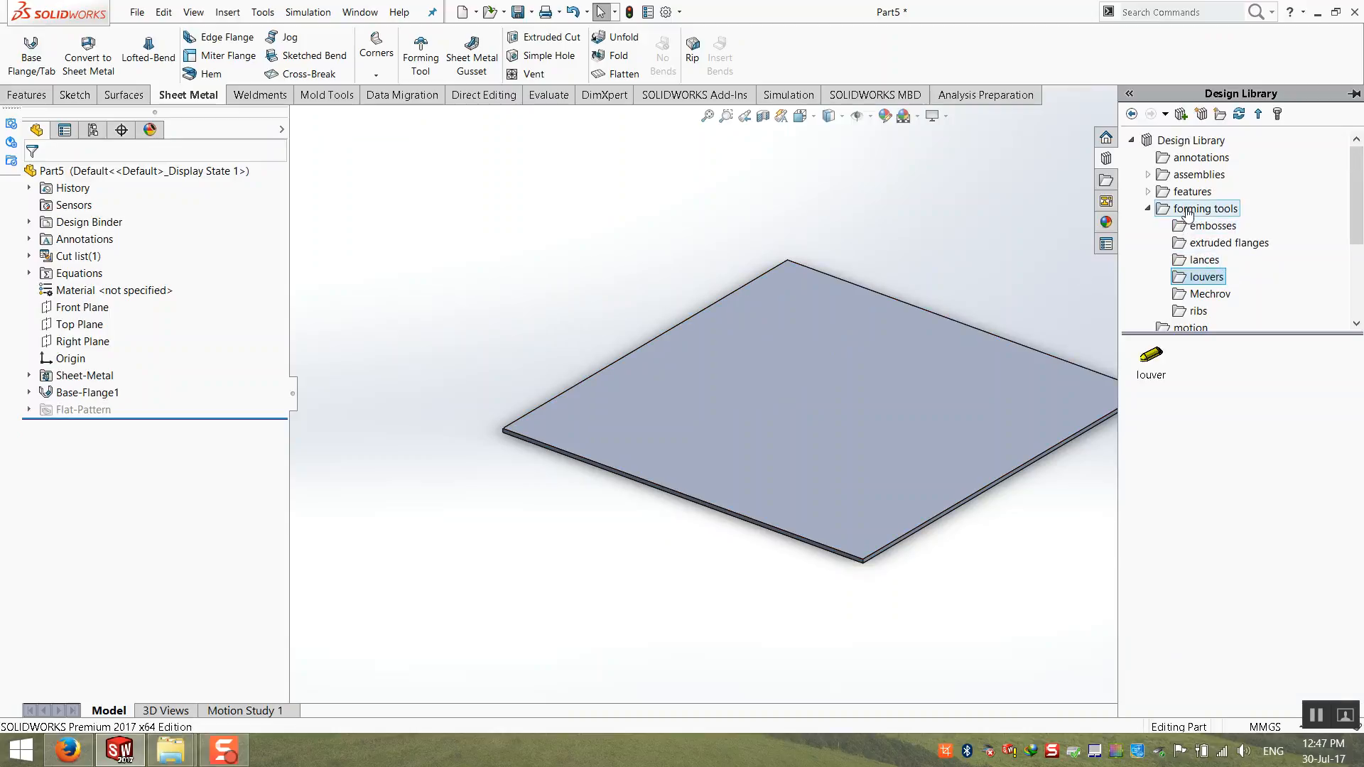
left_click(1147, 209)
right_click(1199, 215)
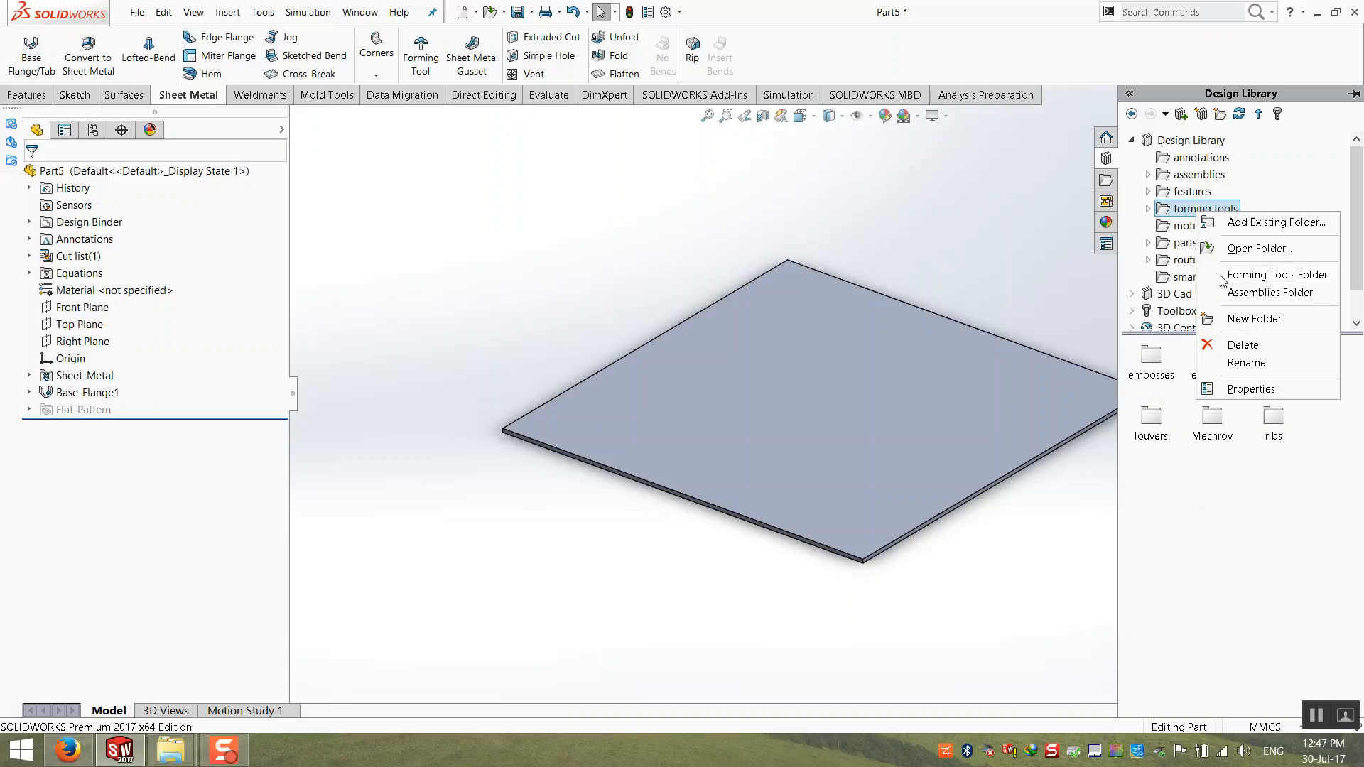
left_click(1251, 275)
left_click(775, 376)
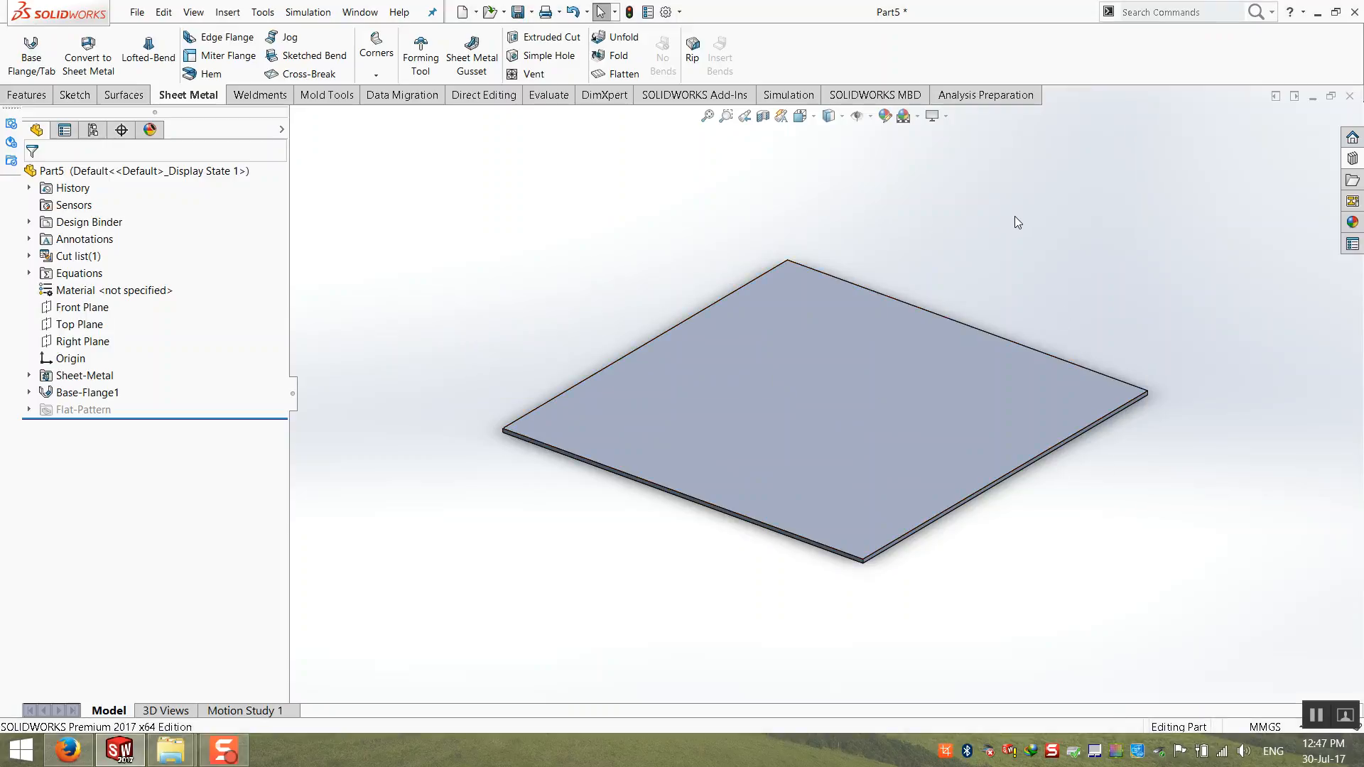
Step: Place the louver forming tool from the louvers folder on the plate's top face with a 0° rotation angle
left_click(1353, 158)
left_click(1147, 208)
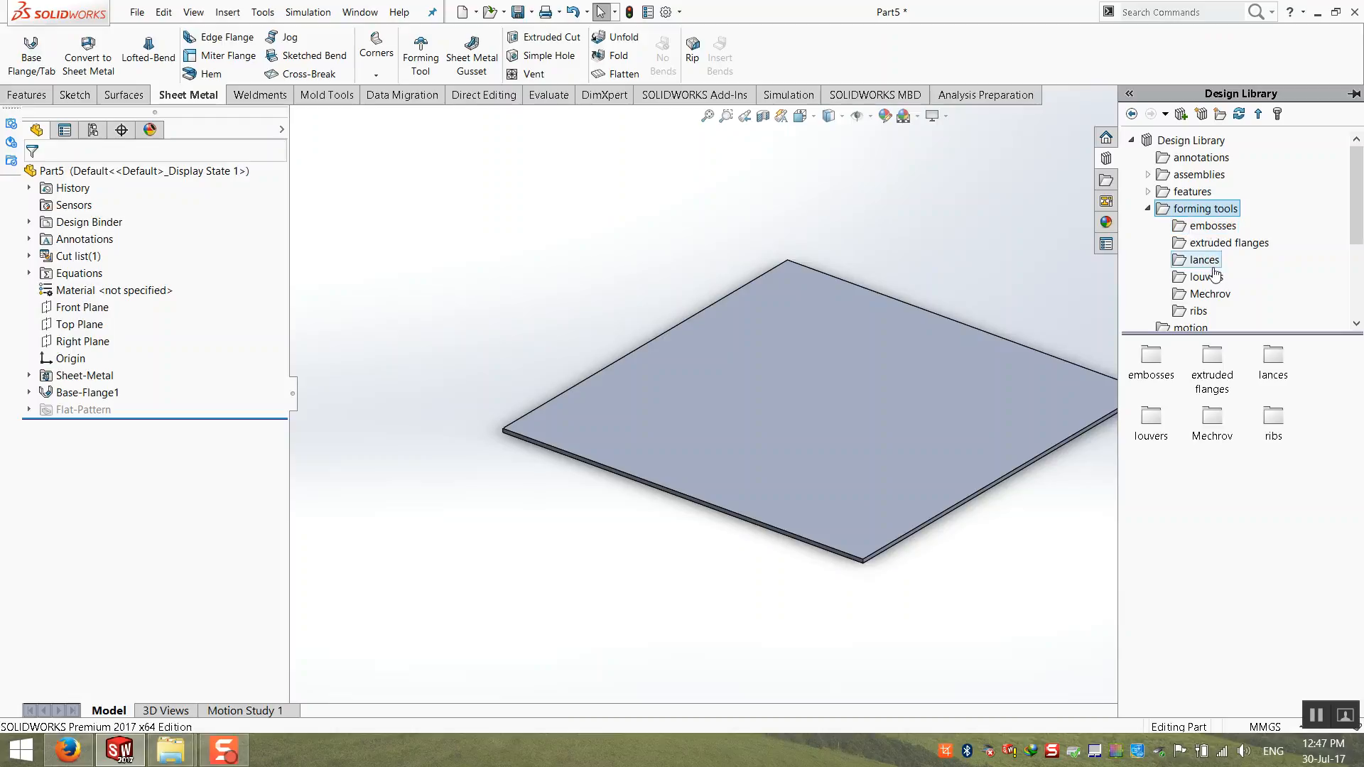
left_click(1206, 277)
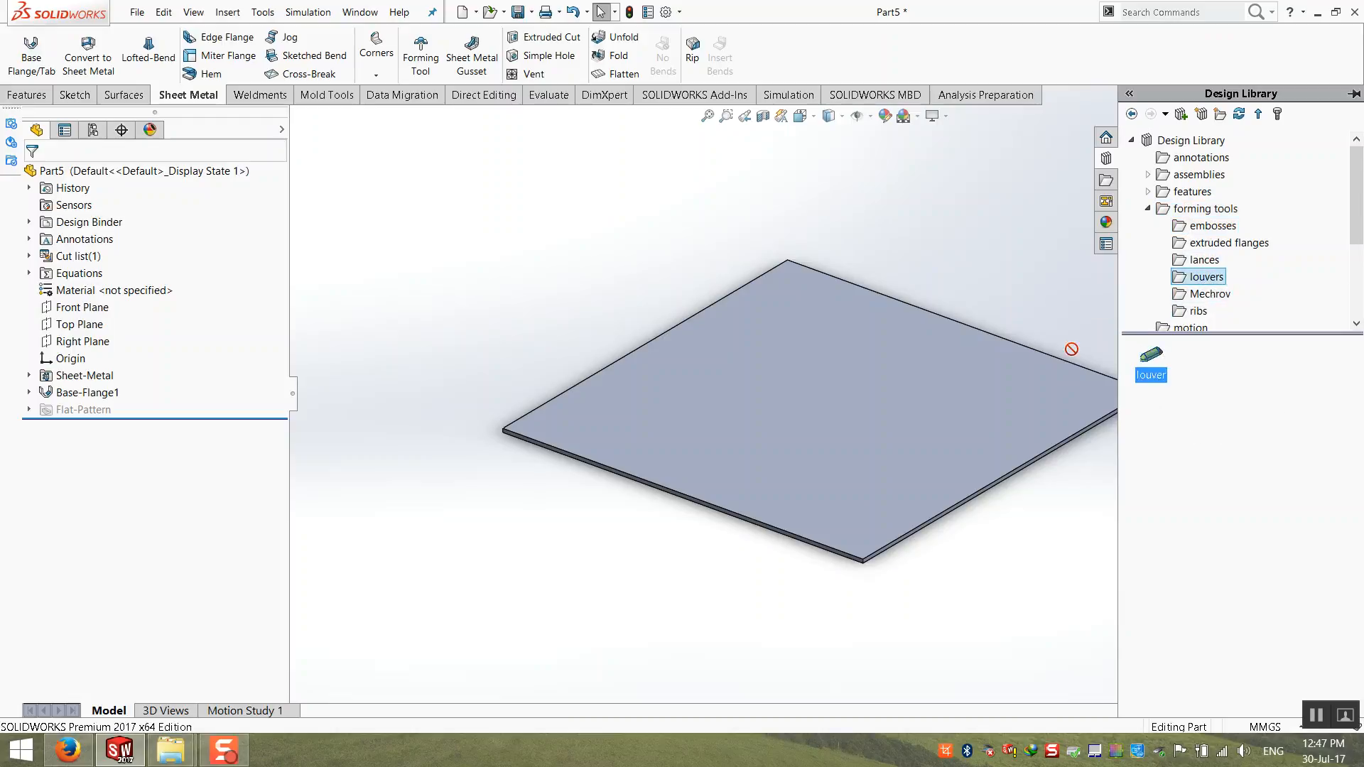
left_click_drag(1072, 349, 798, 344)
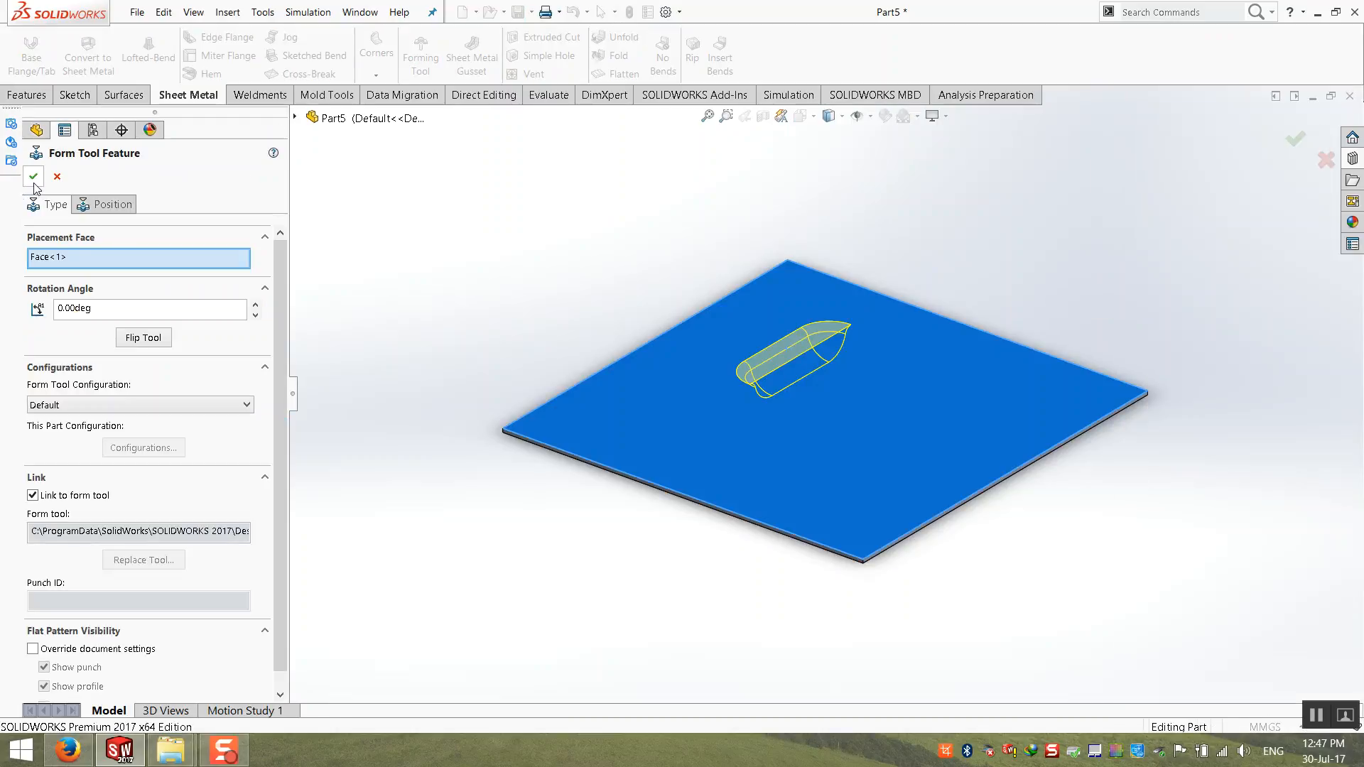
left_click(33, 177)
Step: Place a second louver on the plate next to the first, flipping the tool so it forms the opposite way
middle_click_drag(552, 360, 923, 341)
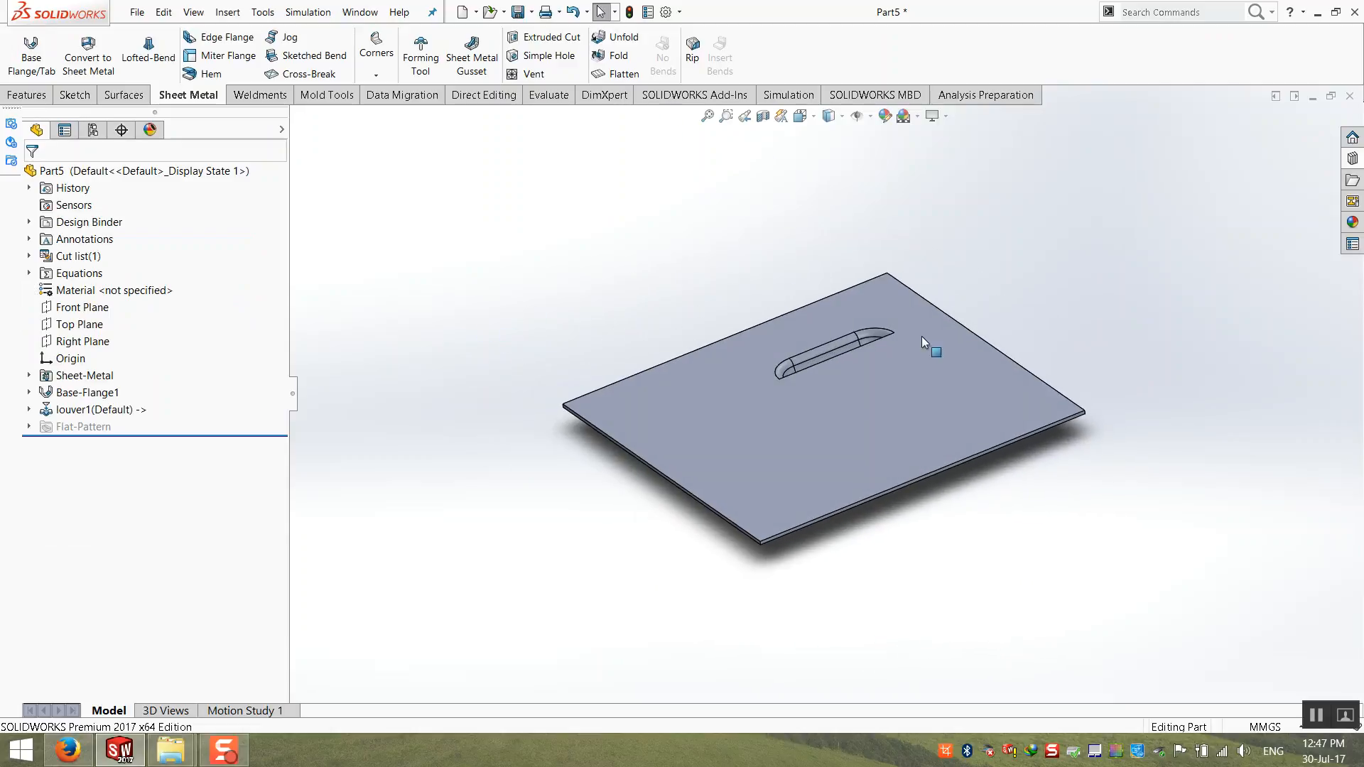
left_click(1352, 157)
left_click(1137, 365)
left_click_drag(1137, 366, 869, 377)
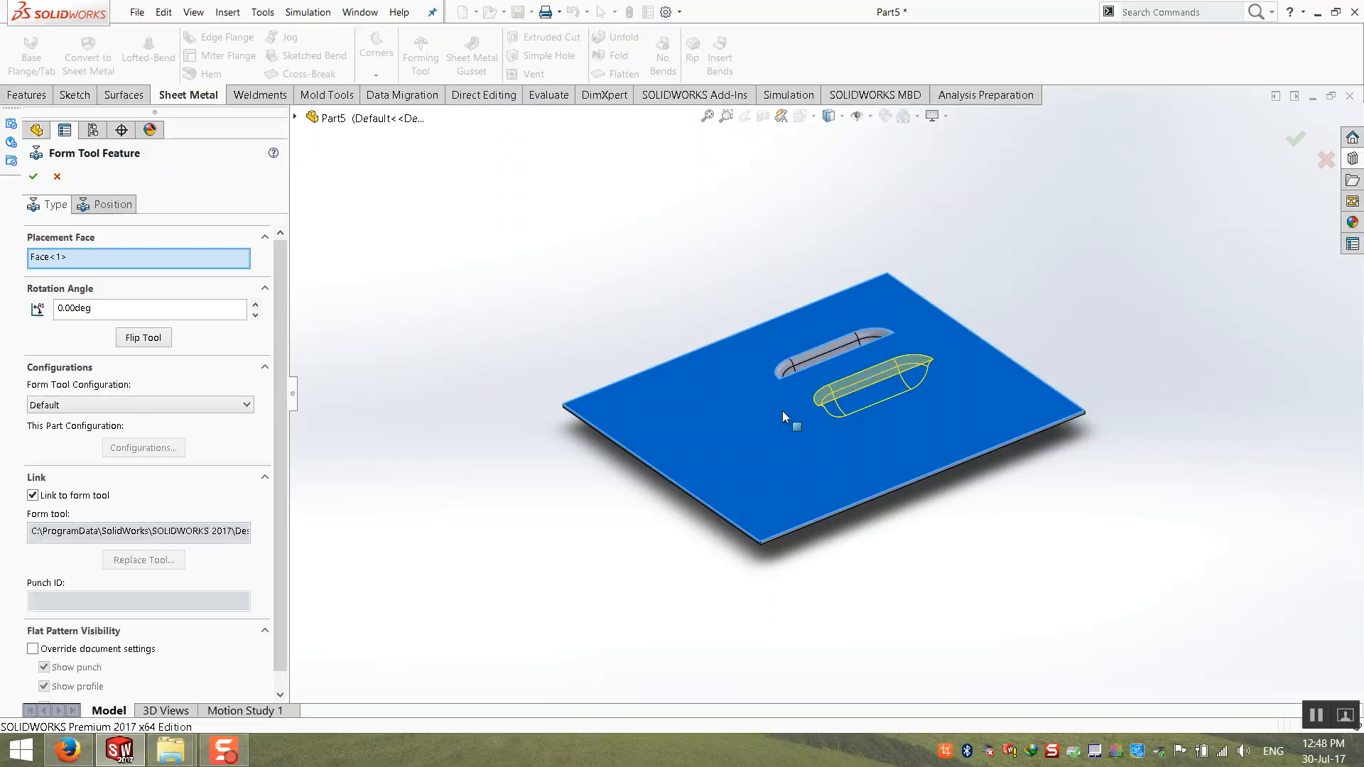
left_click(135, 341)
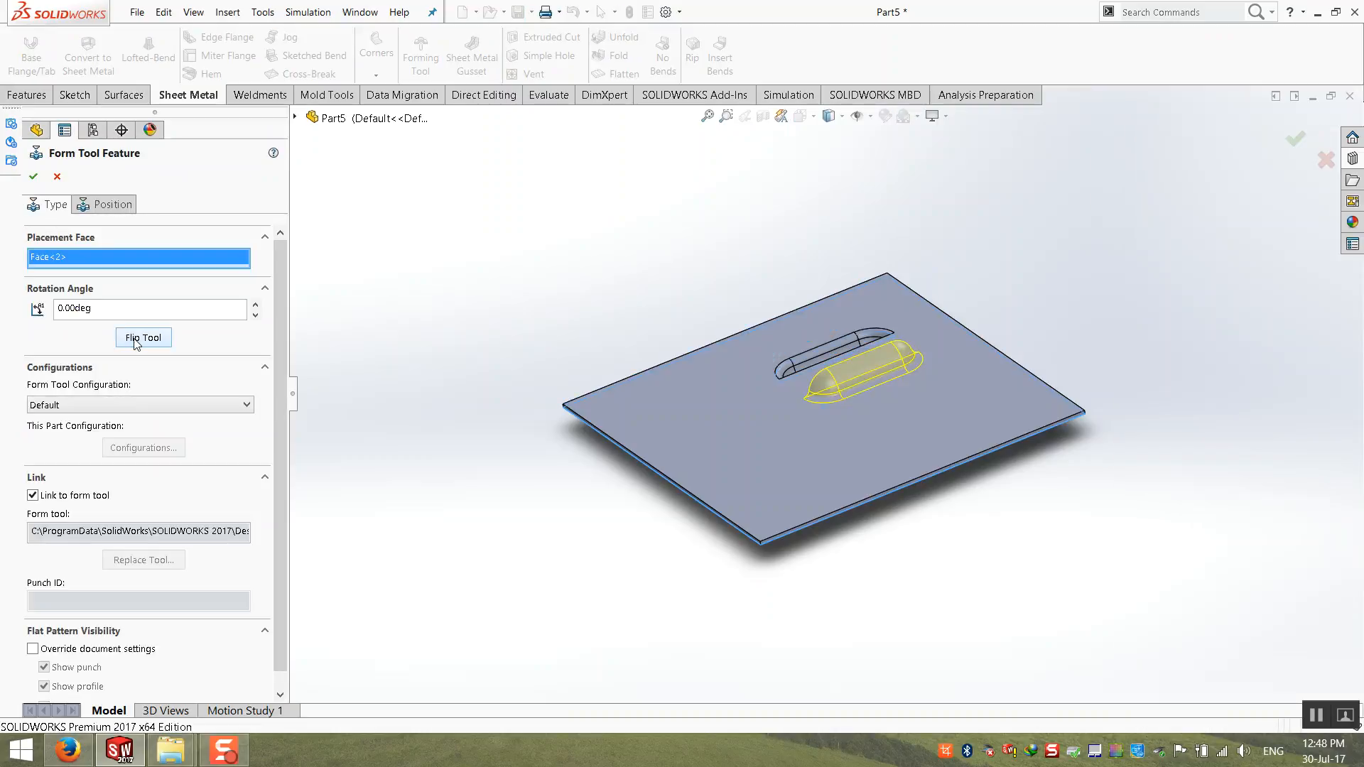
left_click(31, 178)
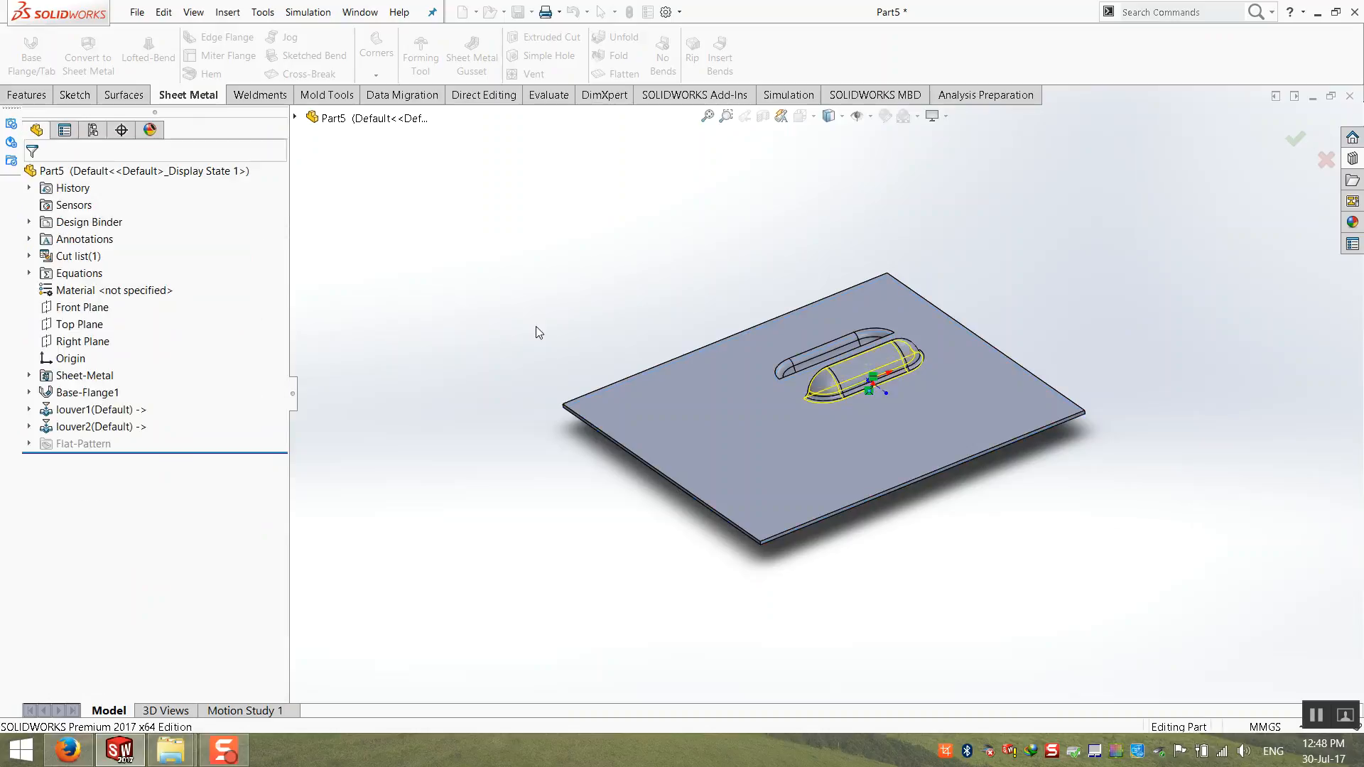
middle_click_drag(695, 296, 651, 424)
scroll(832, 401, "up", 3)
scroll(582, 472, "up", 2)
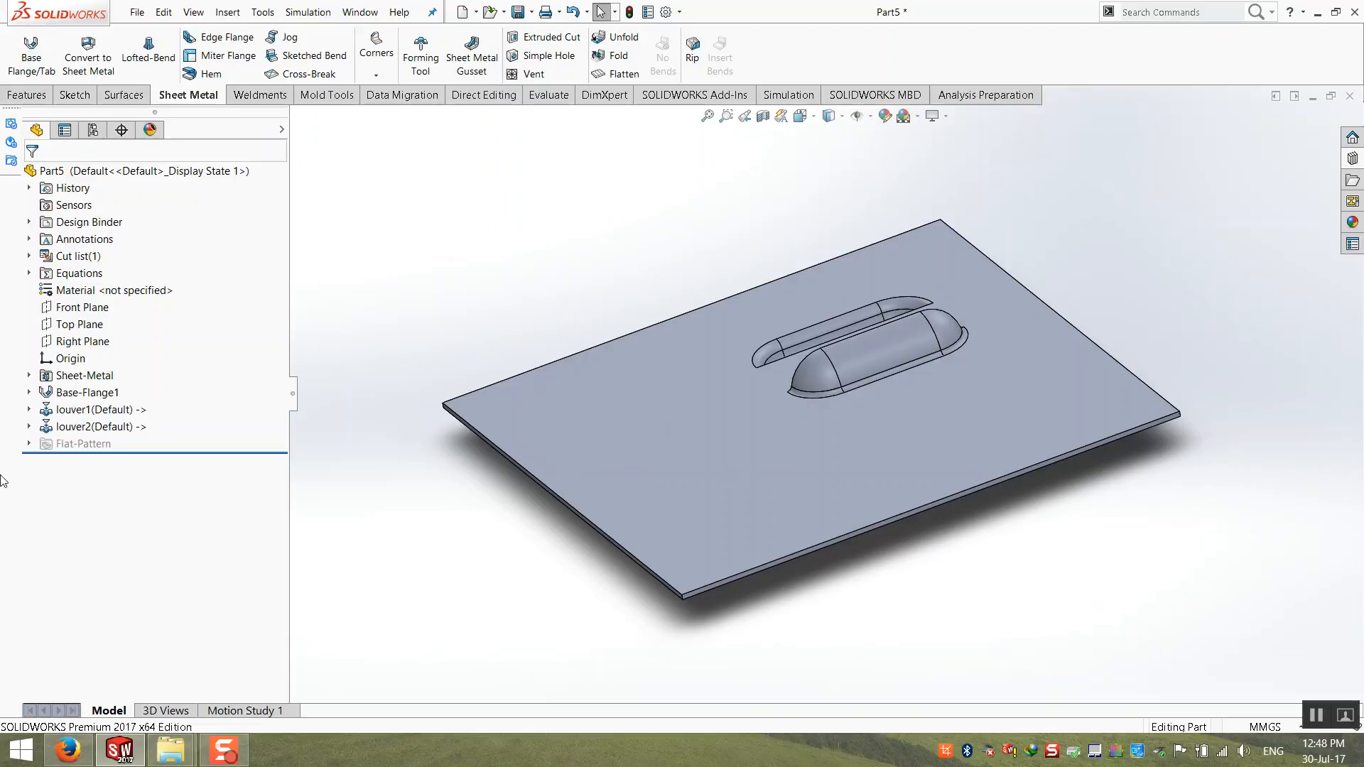
Step: Edit louver1's placement Sketch6, adding three points on the plate to produce three more louvers, and exit the sketch
left_click(29, 410)
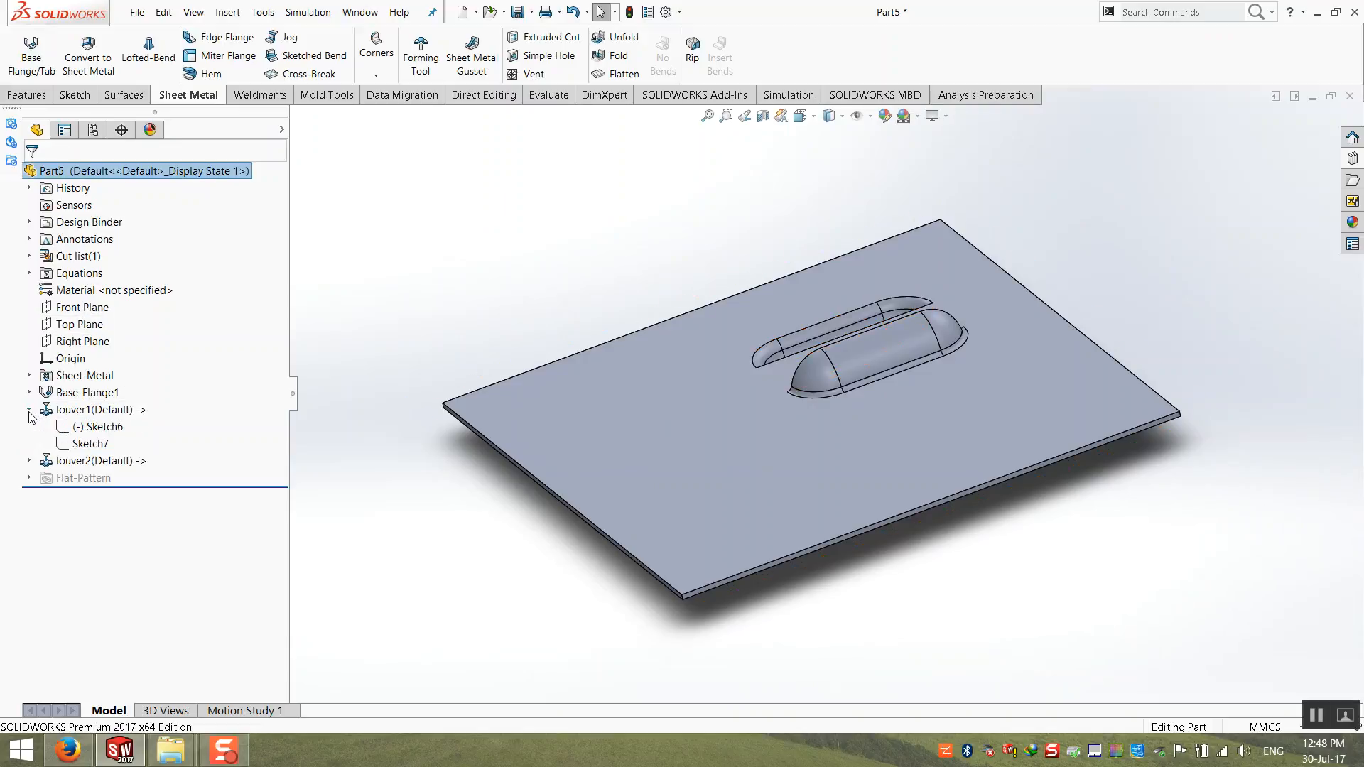
left_click(98, 427)
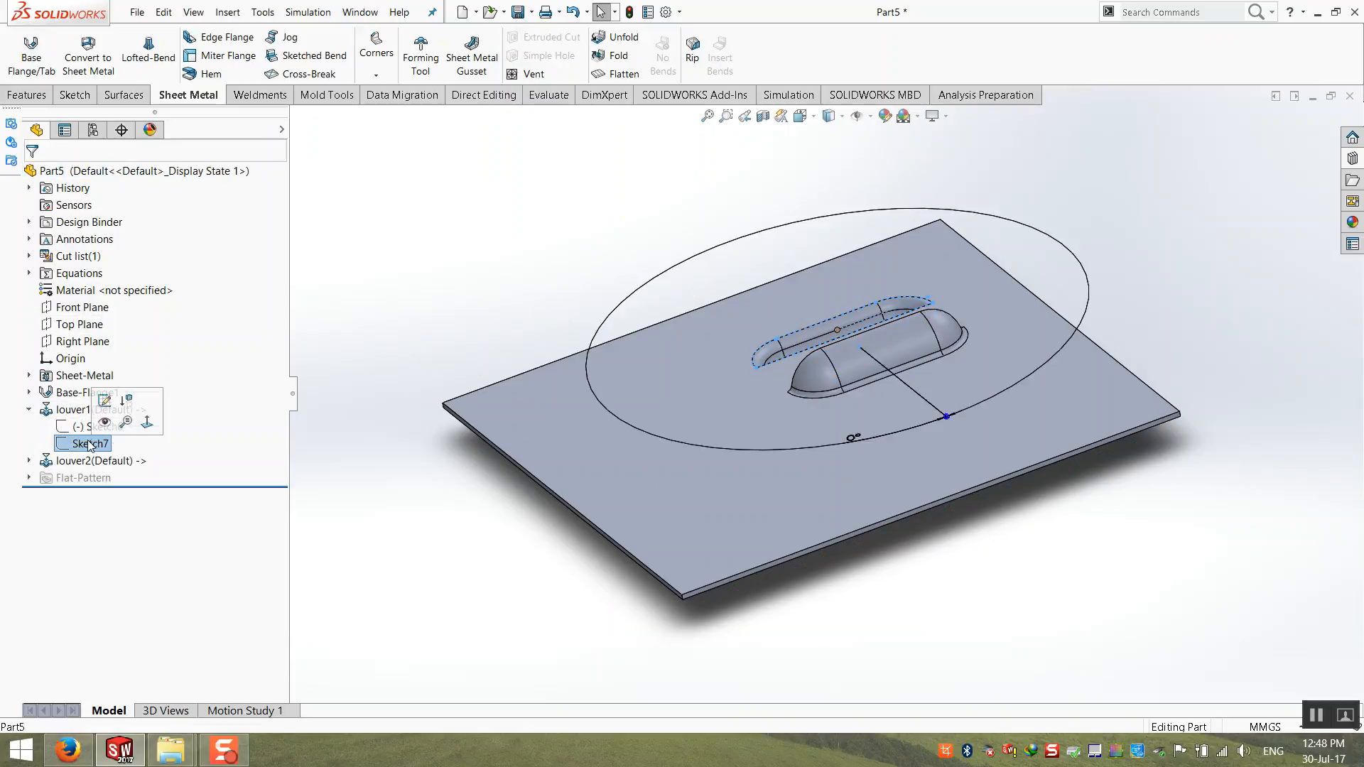
mouse_move(397, 443)
middle_mouse_down()
mouse_move(555, 464)
mouse_move(538, 467)
middle_mouse_up()
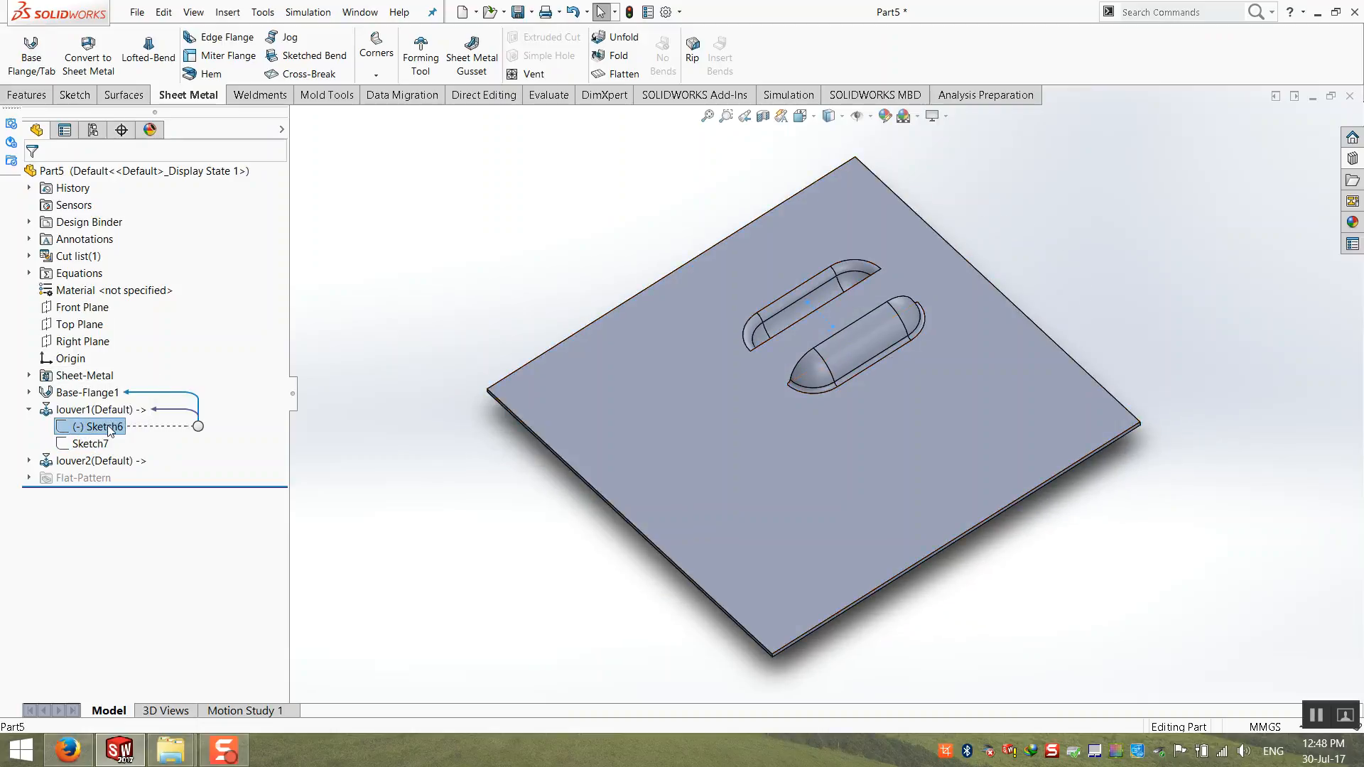
right_click(115, 433)
left_click(138, 386)
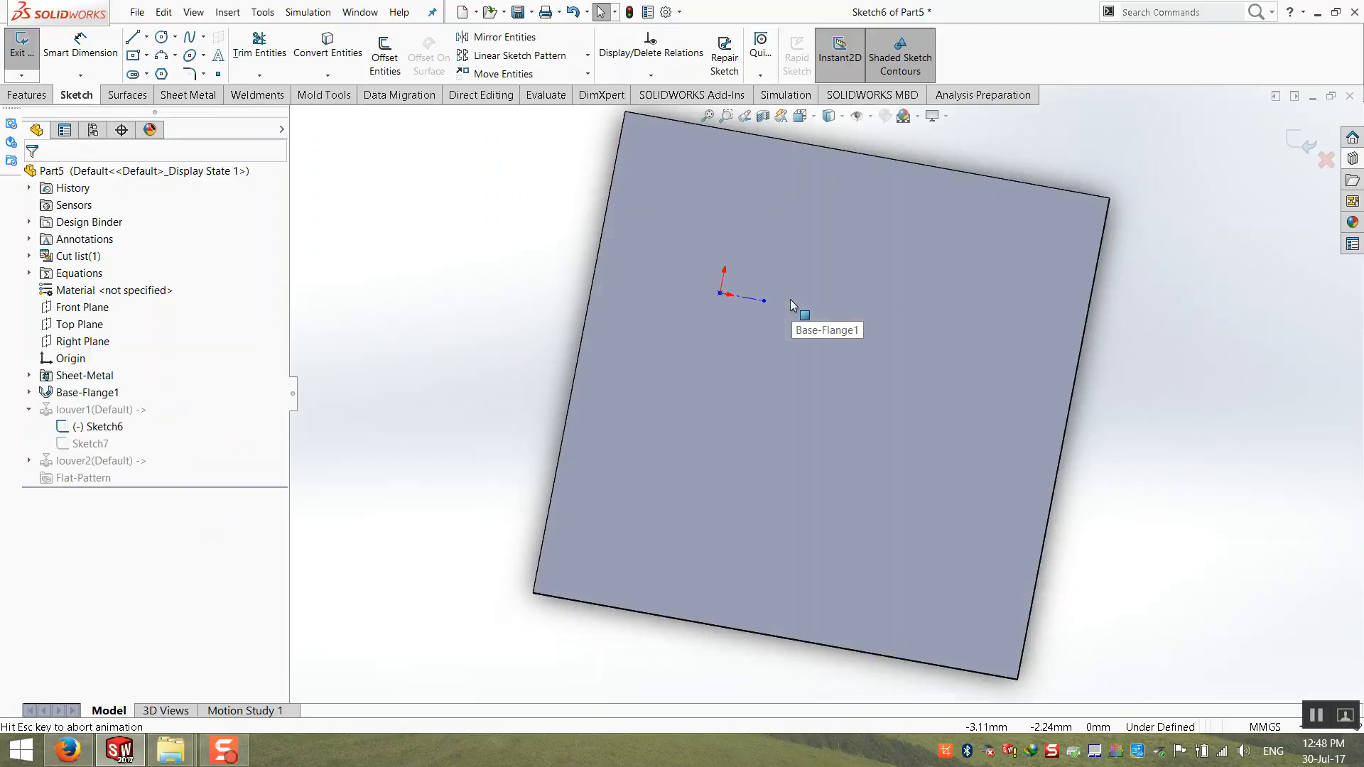
left_click(218, 74)
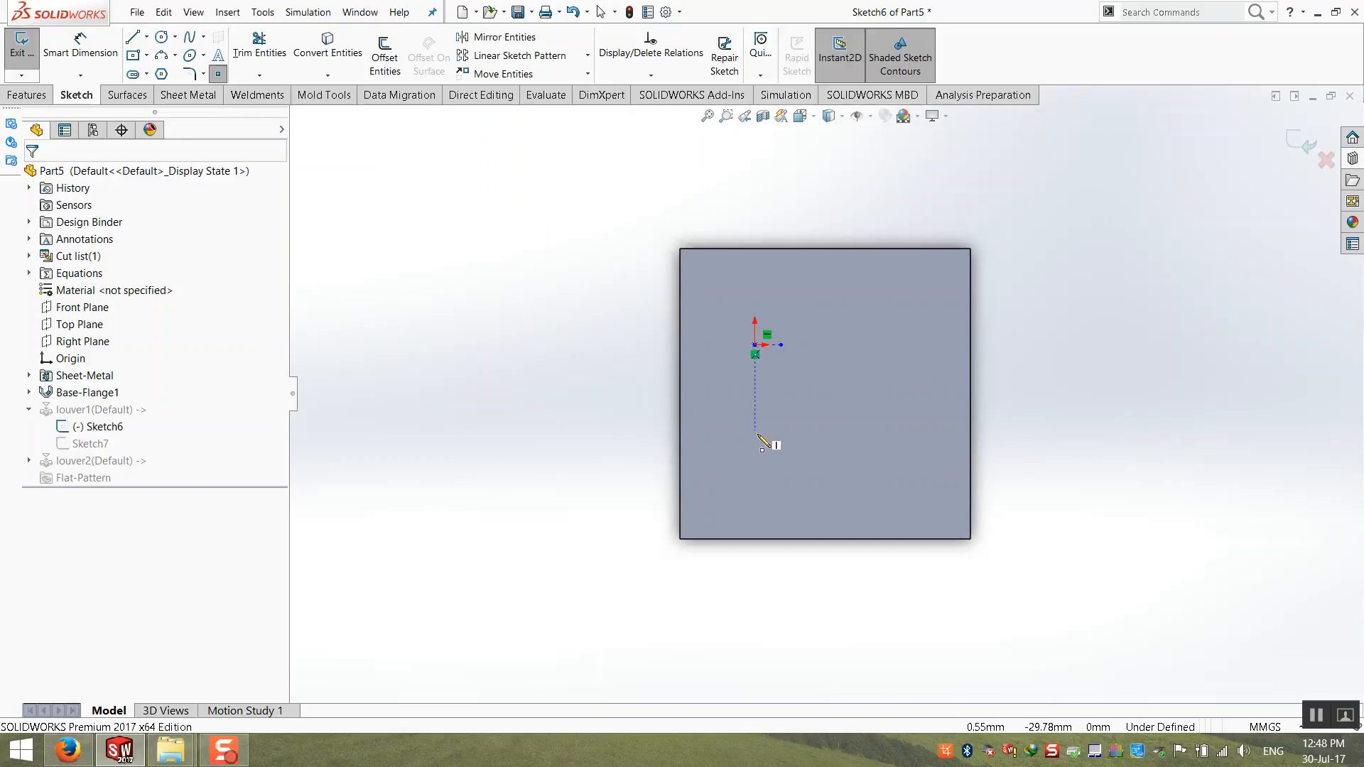
left_click(760, 462)
left_click(891, 463)
left_click(919, 384)
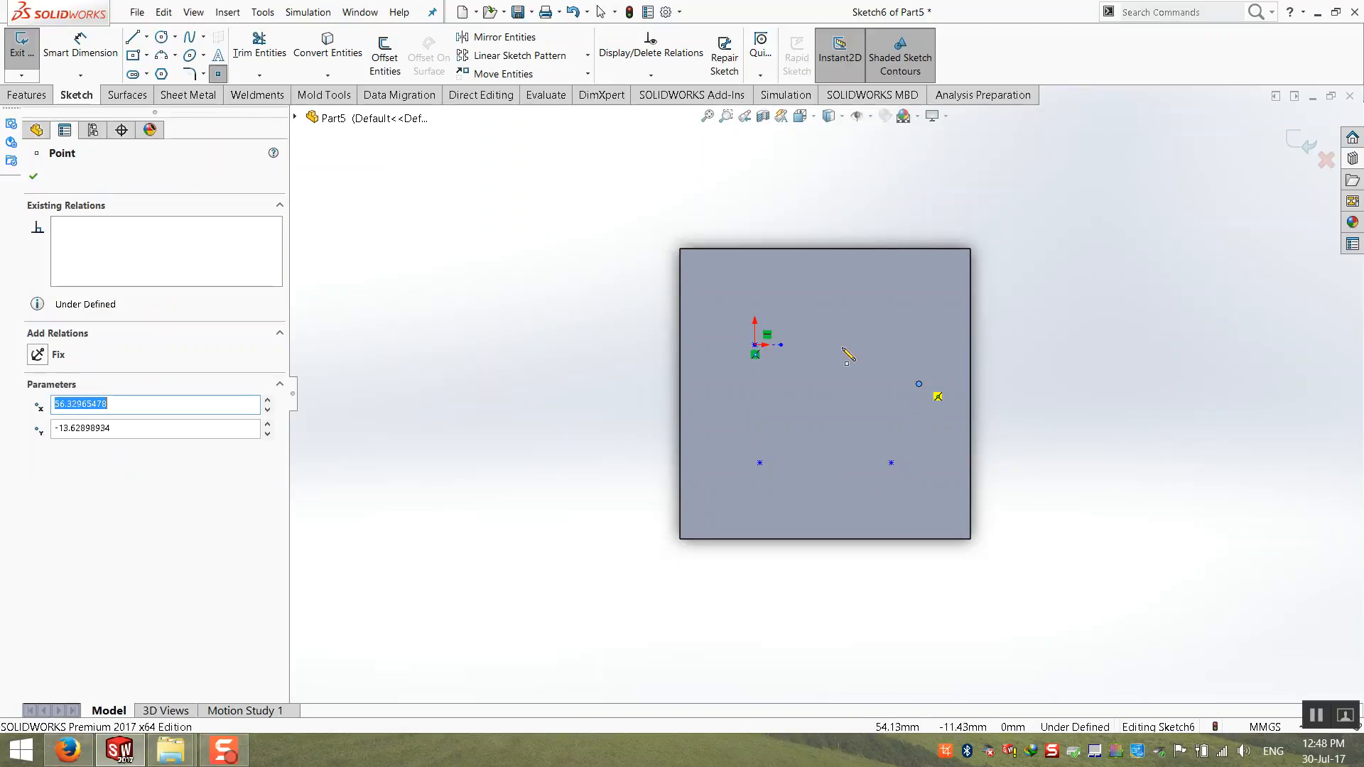
left_click(1302, 140)
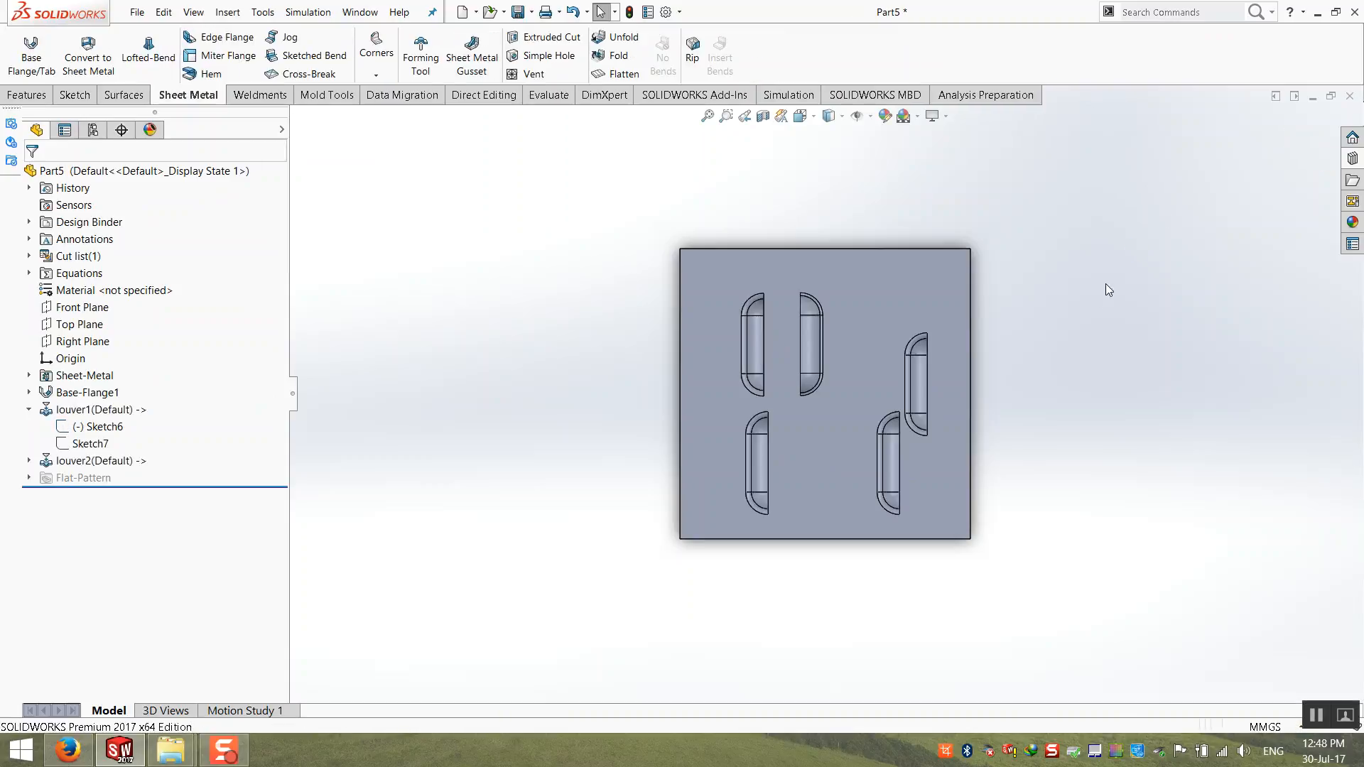
Step: Reopen louver1's Sketch6 and dimension the first louver's placement point 20 mm from the plate's top edge
middle_click_drag(1024, 478, 970, 300)
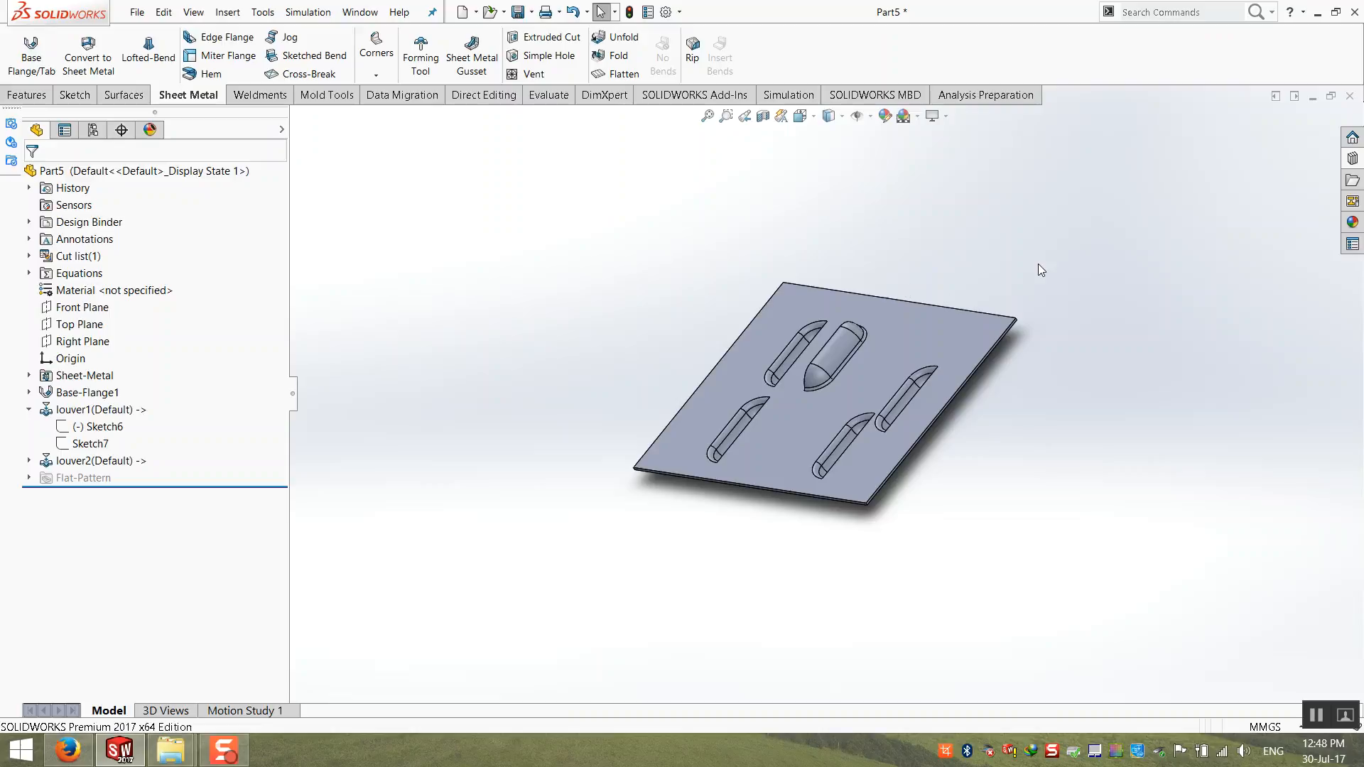
right_click(100, 427)
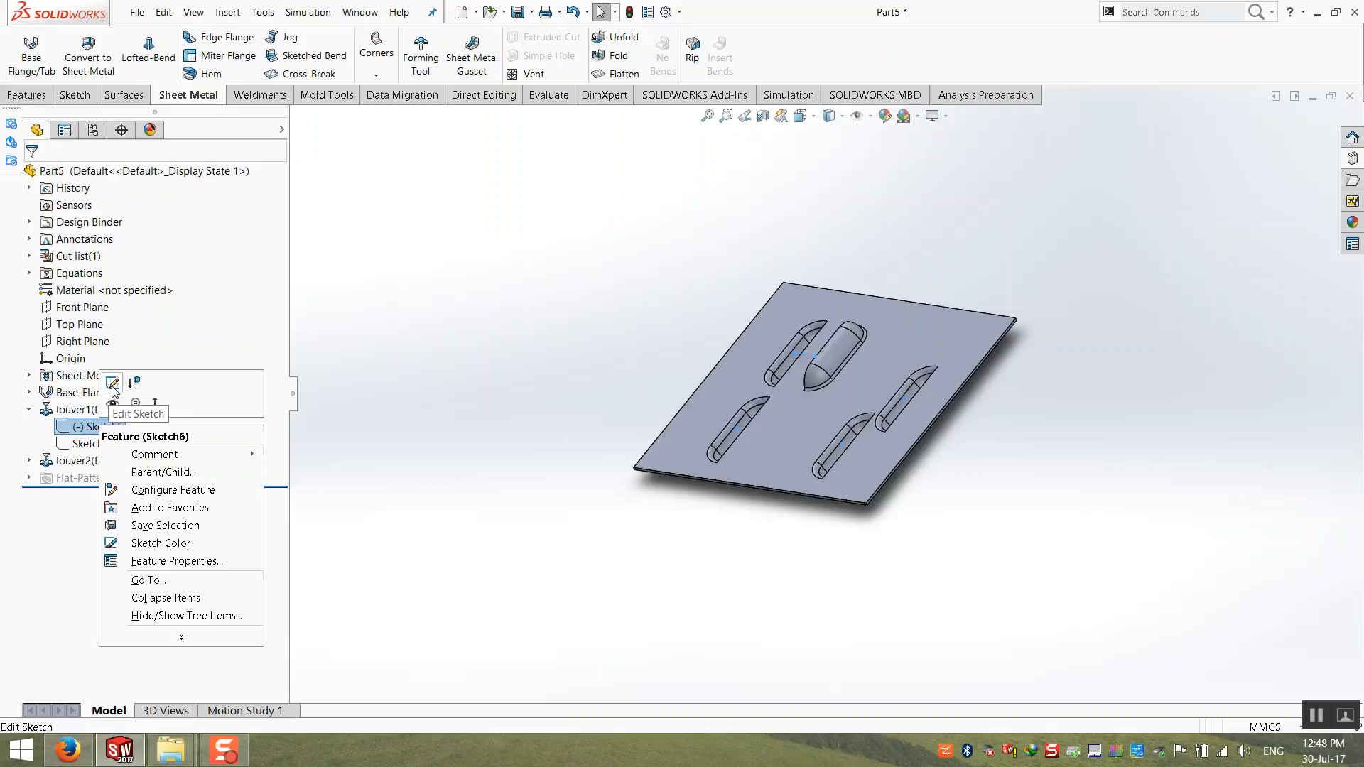
left_click(116, 393)
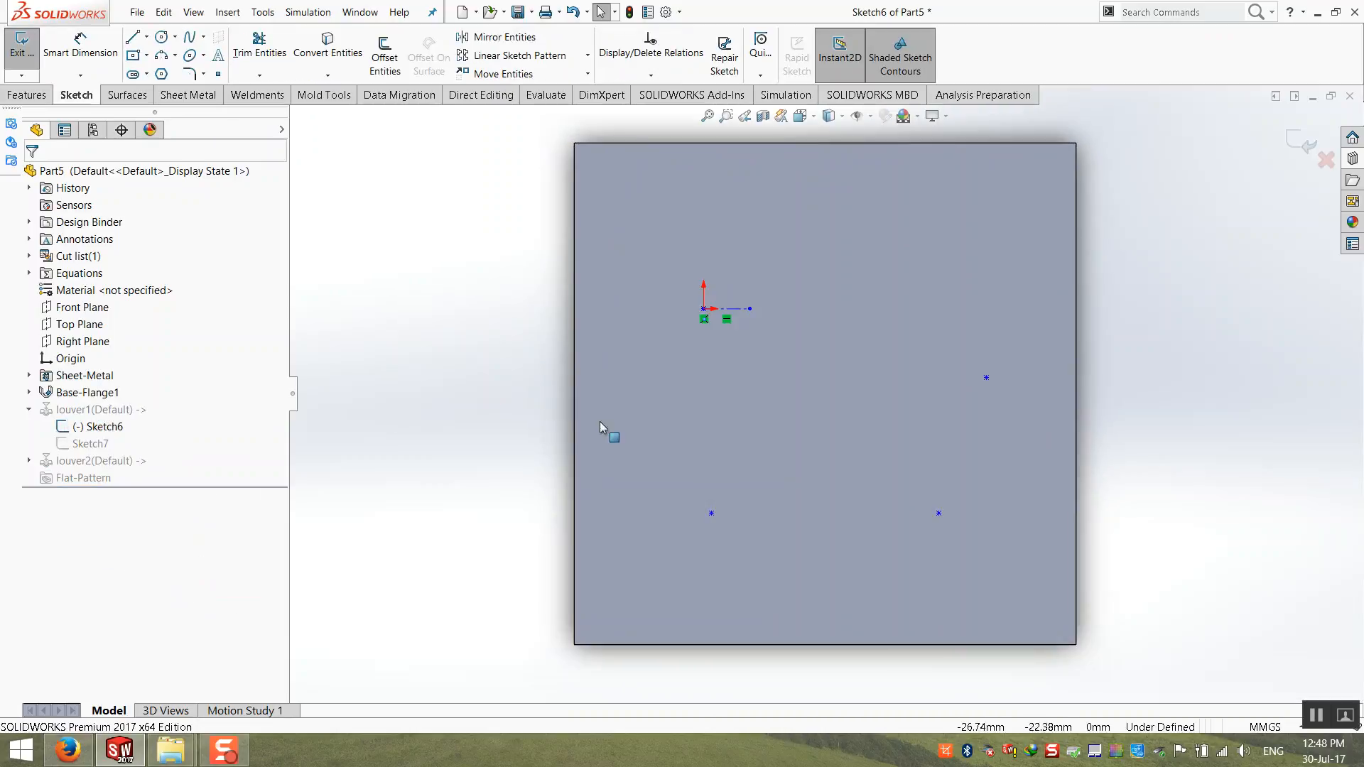
left_click(94, 57)
left_click(705, 311)
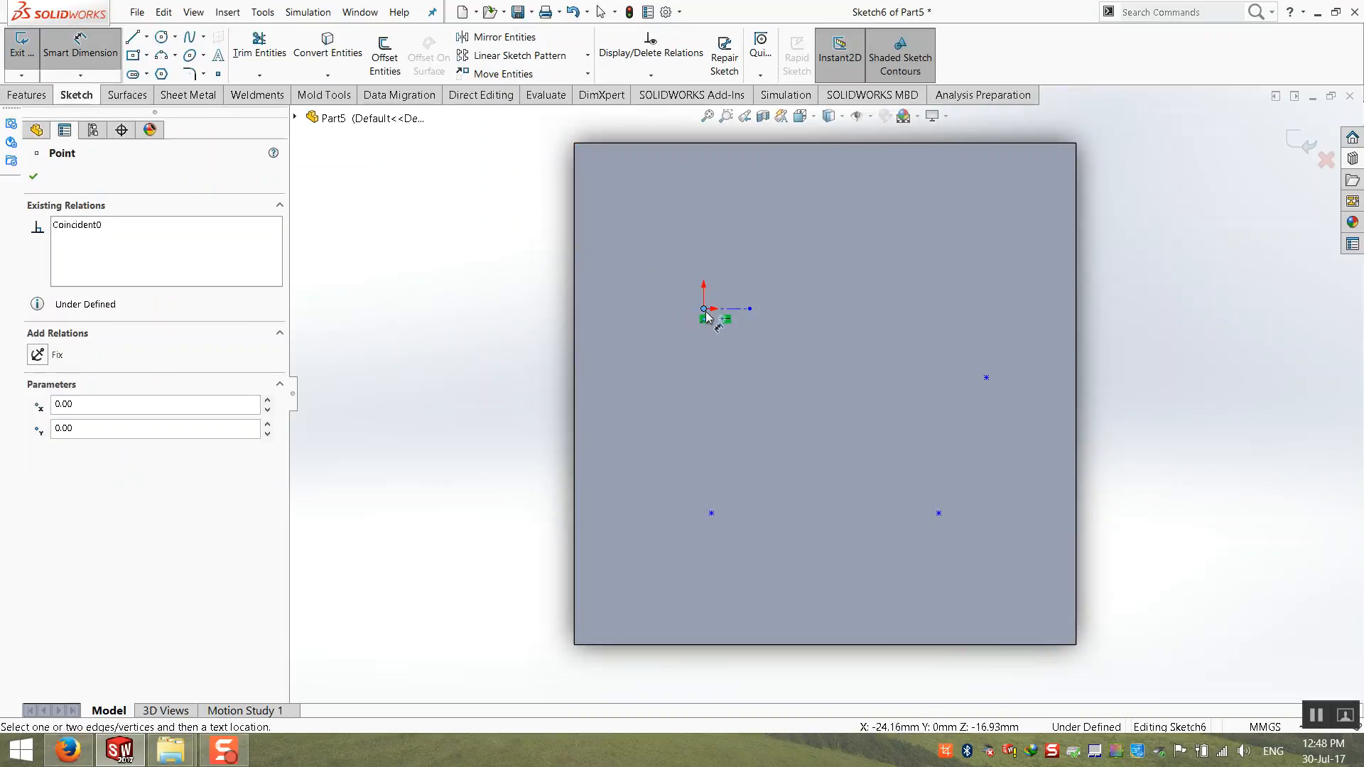
left_click(729, 143)
left_click(478, 216)
type("20")
key("Return")
left_click(495, 404)
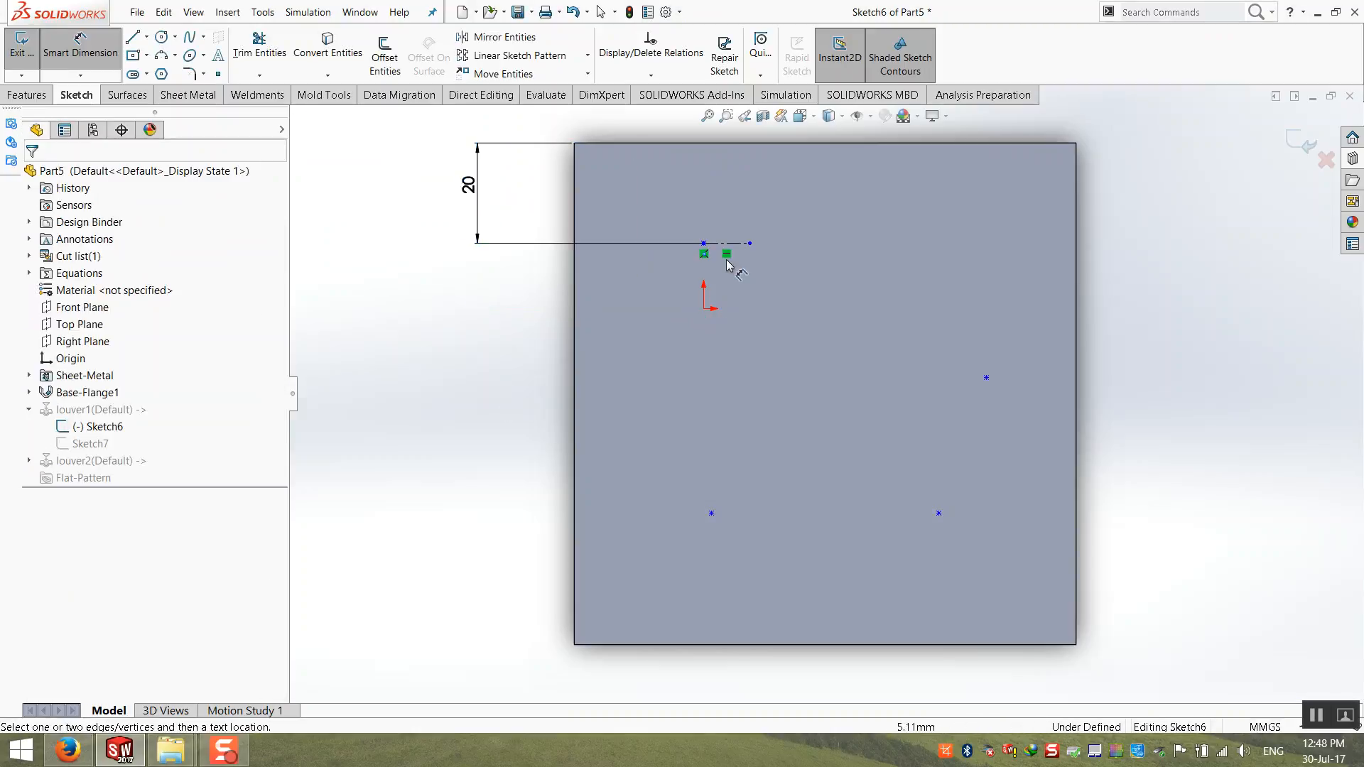
Step: Dimension the same placement point from the plate's left edge and set the distance to 15 mm
left_click(704, 245)
left_click(577, 327)
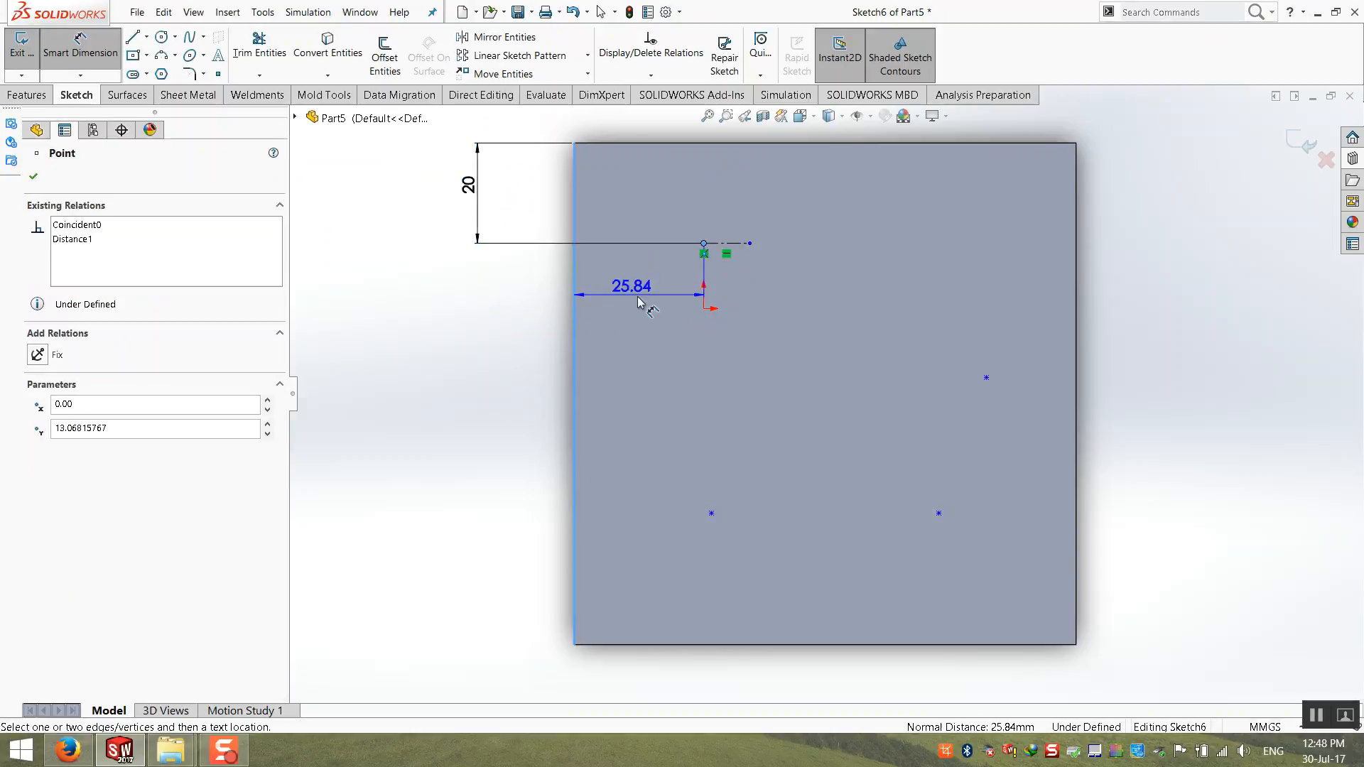
left_click(625, 296)
type("5")
key("Return")
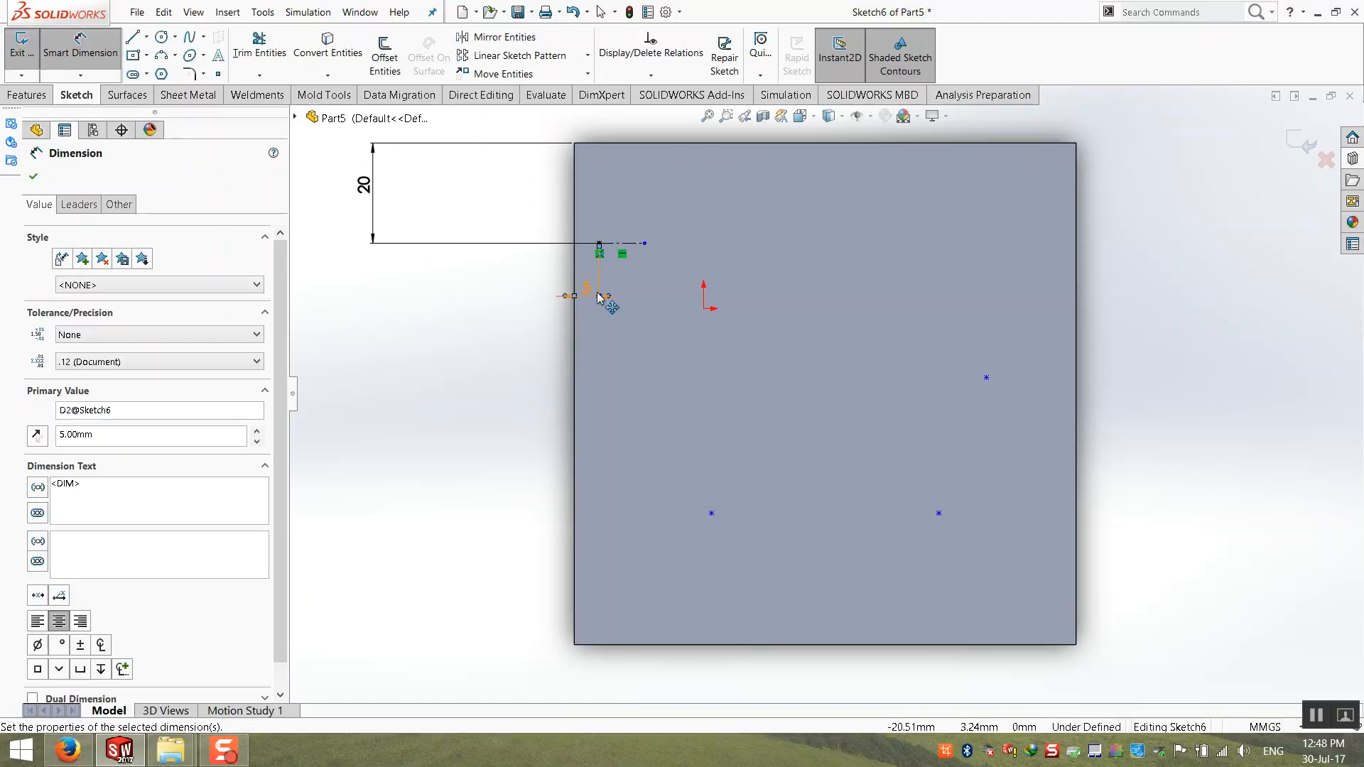
key("Escape")
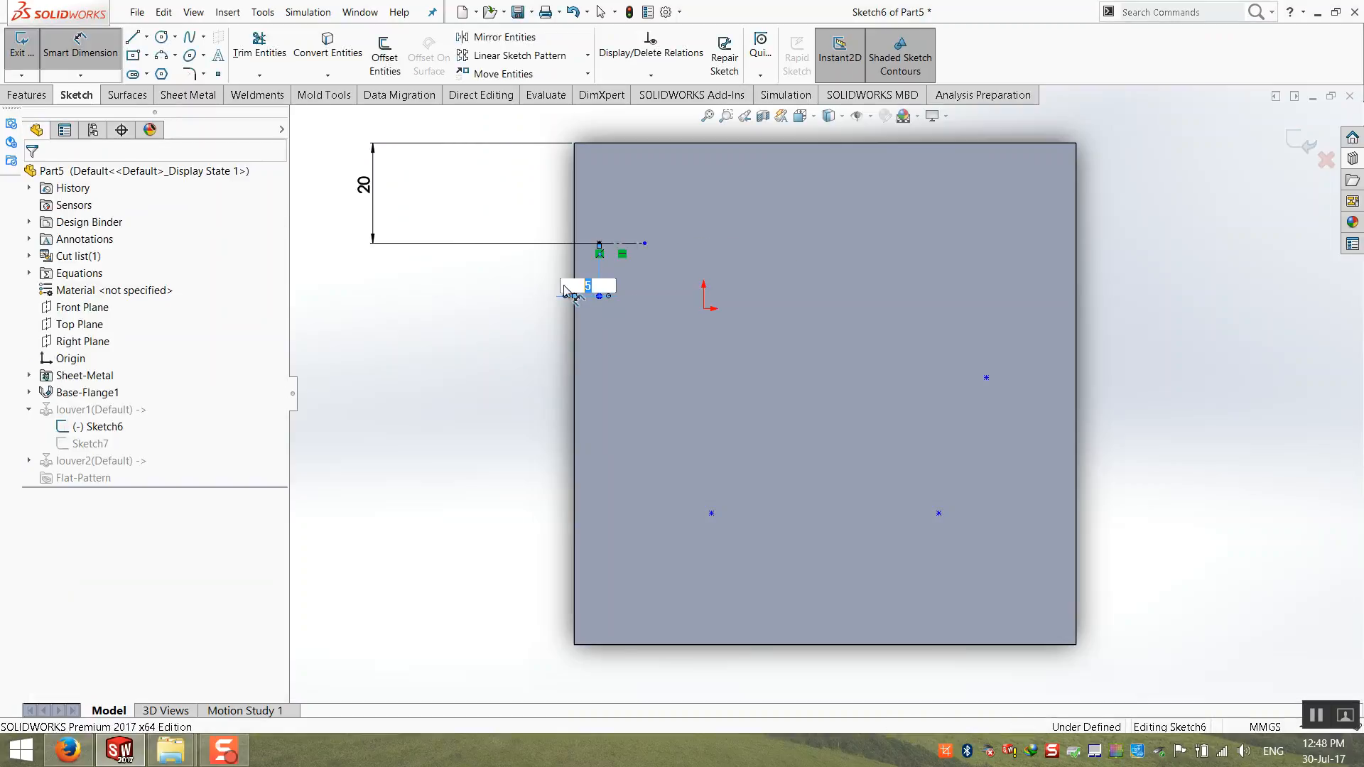
key("Return")
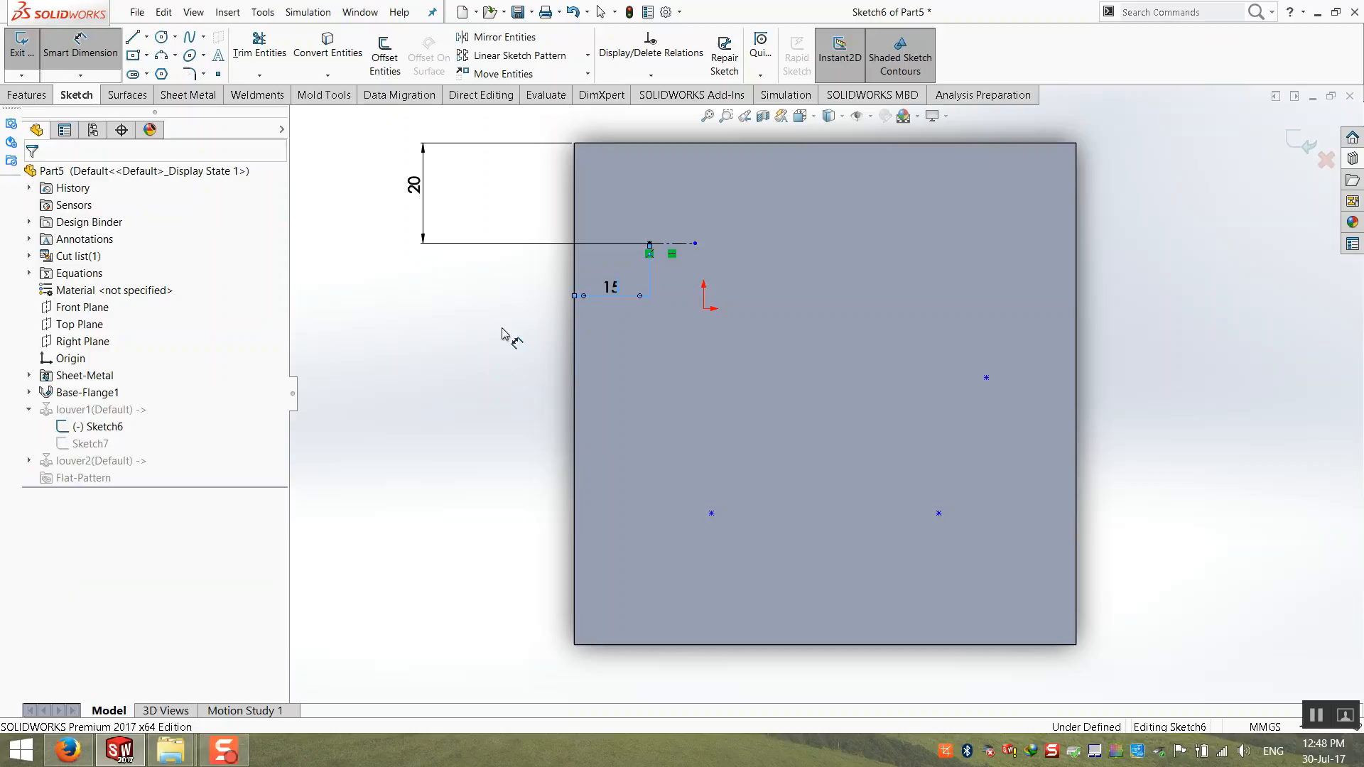
key("Escape")
Step: Add a vertical relation between the lower-left placement point and the upper-left point
left_click(712, 513)
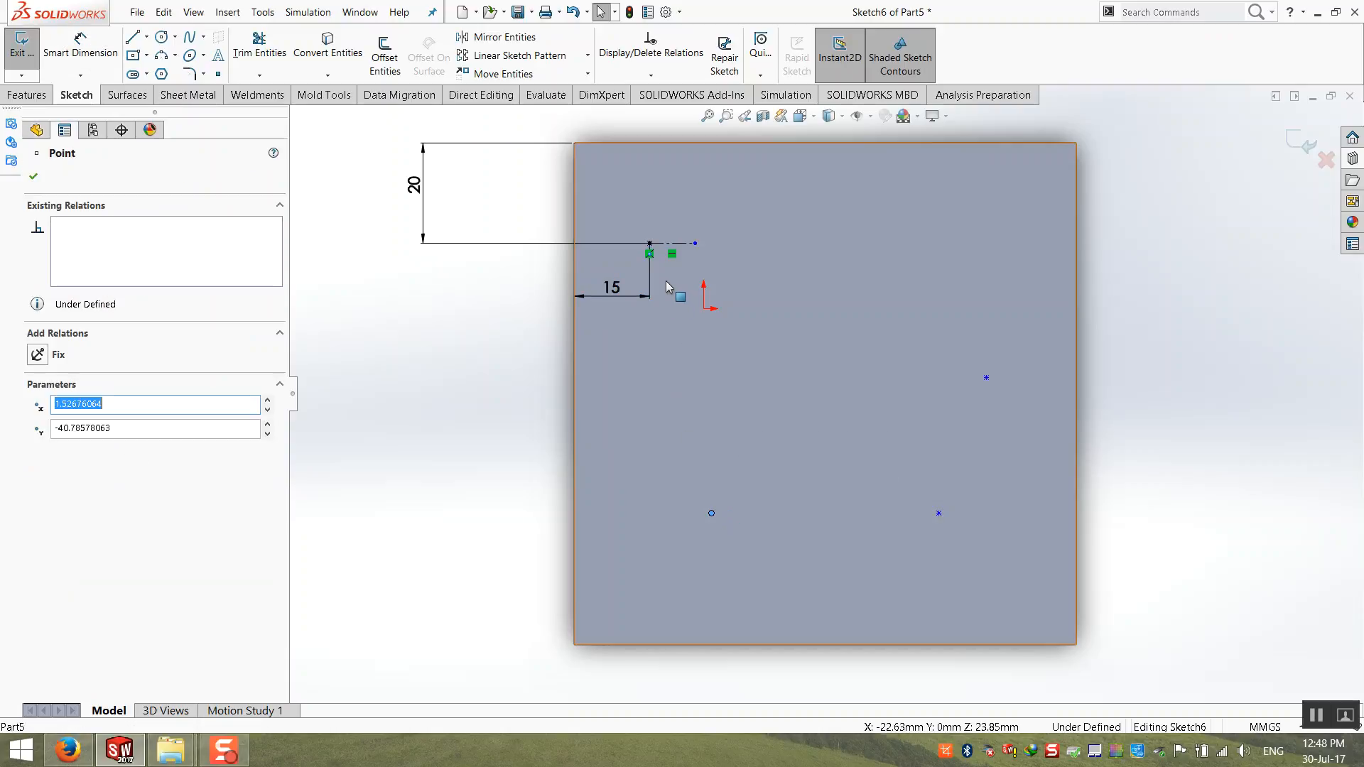
left_click(649, 243, "ctrl")
left_click(37, 448)
left_click(525, 434)
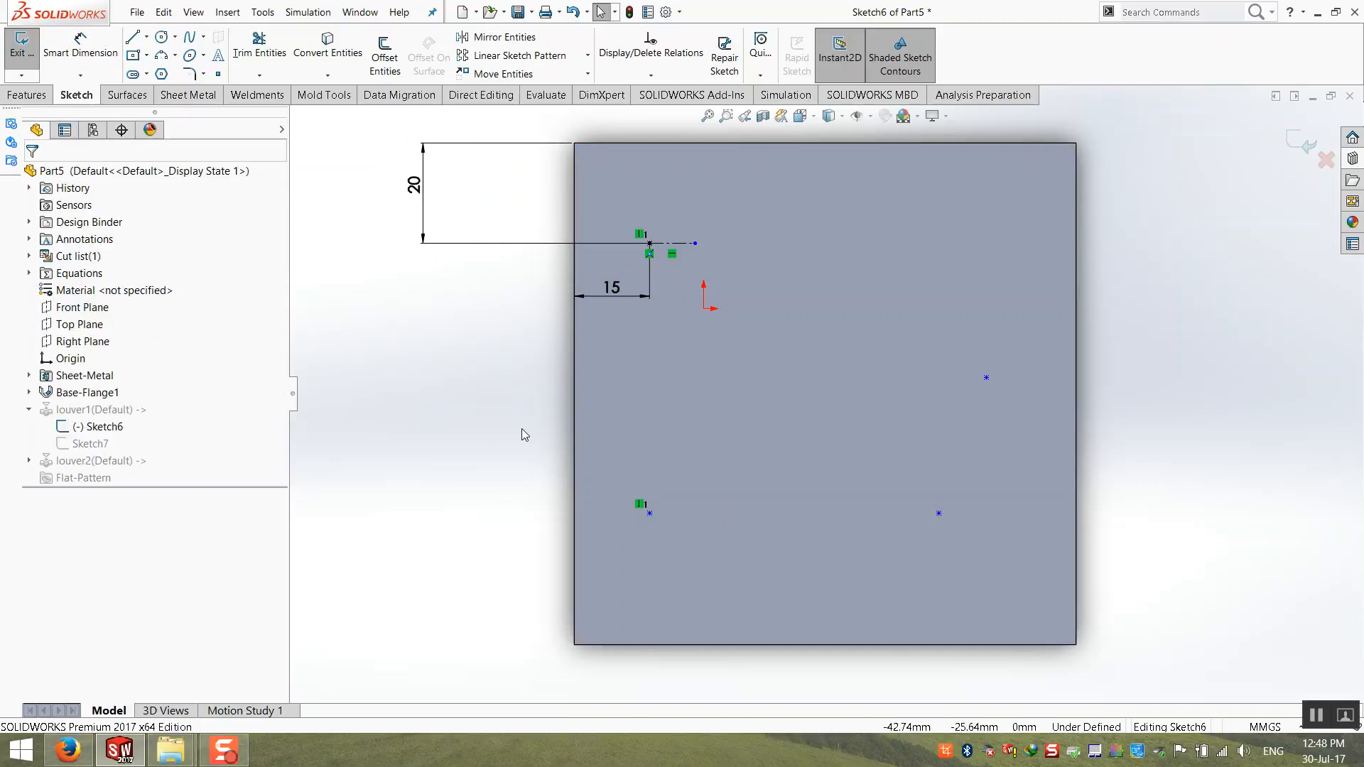
Step: Sketch a horizontal centerline from the midpoint of the plate's left edge past the plate's center
left_click(146, 36)
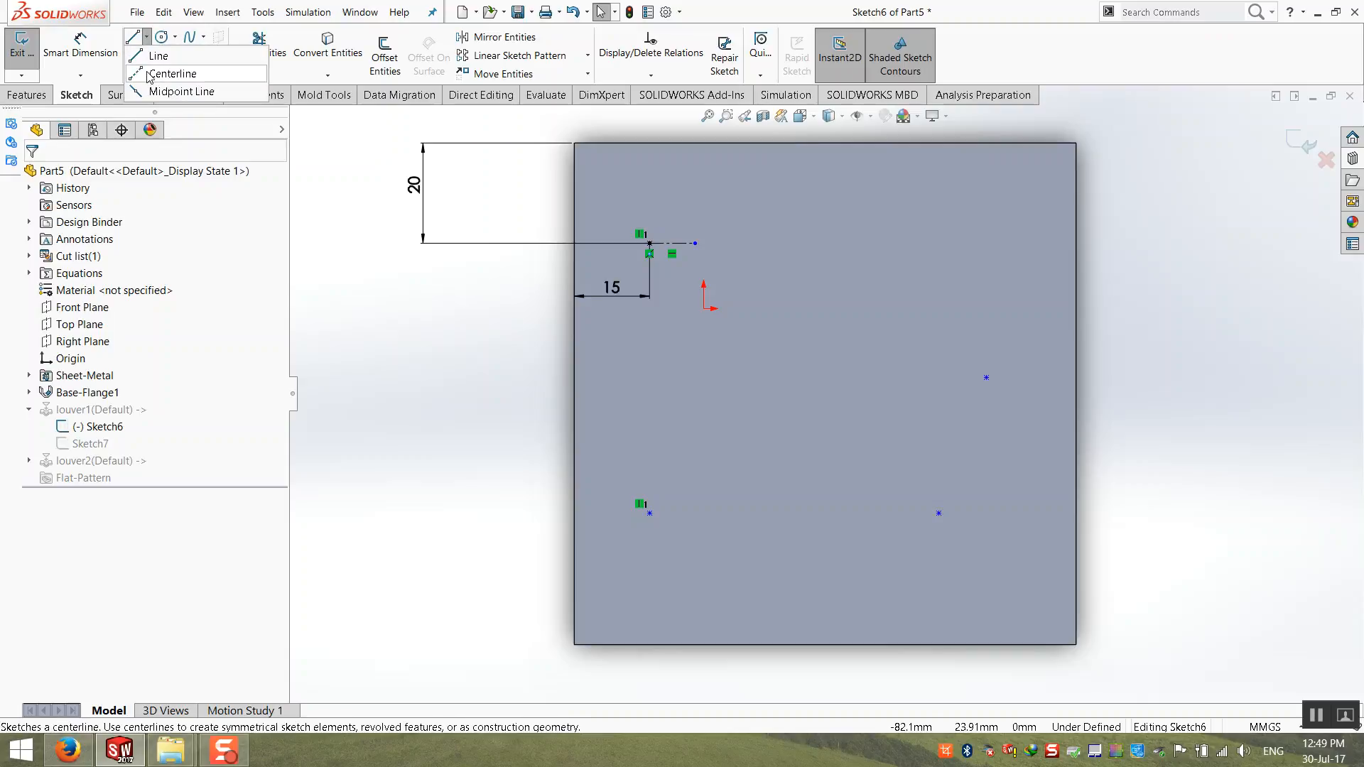
left_click(169, 60)
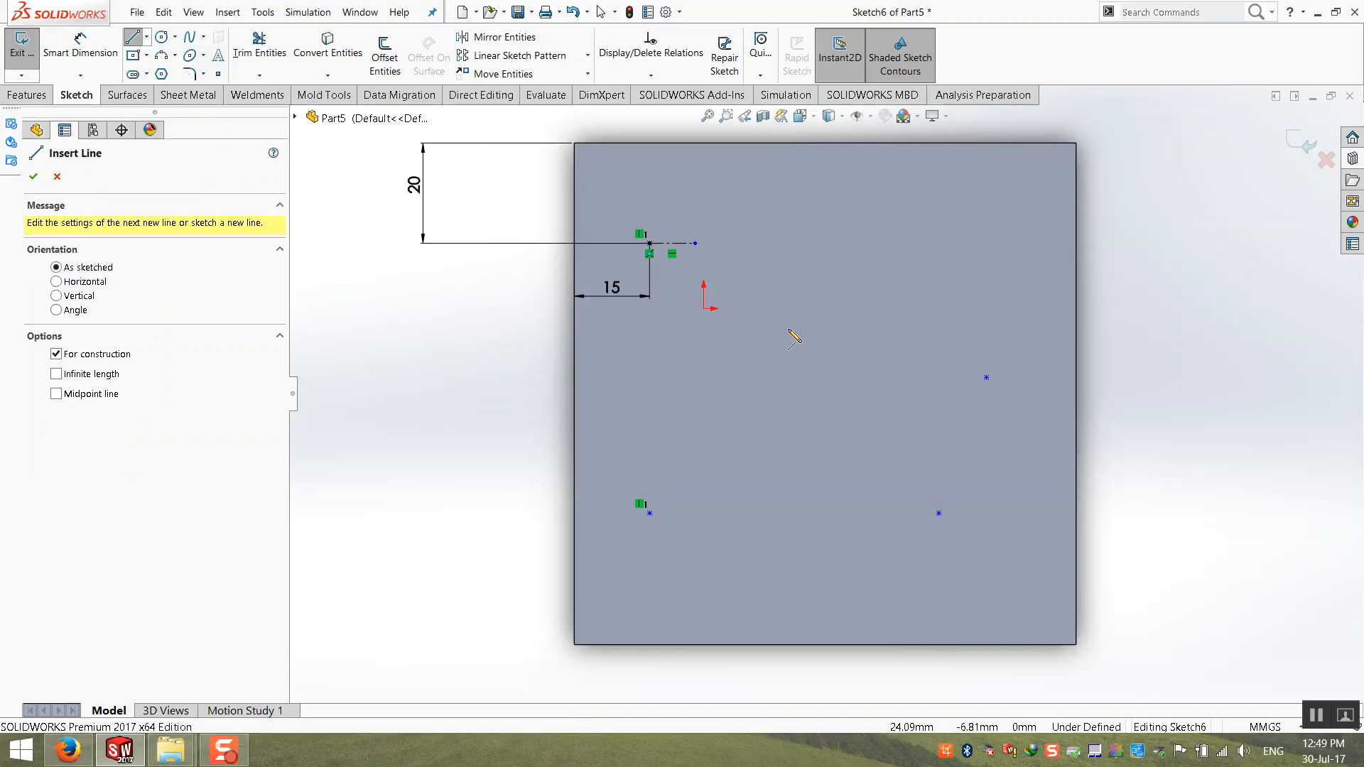
left_click(574, 394)
left_click(872, 394)
key("Escape")
Step: Make the two left placement points symmetric about the horizontal centerline
left_click(633, 395)
left_click(650, 244, "ctrl")
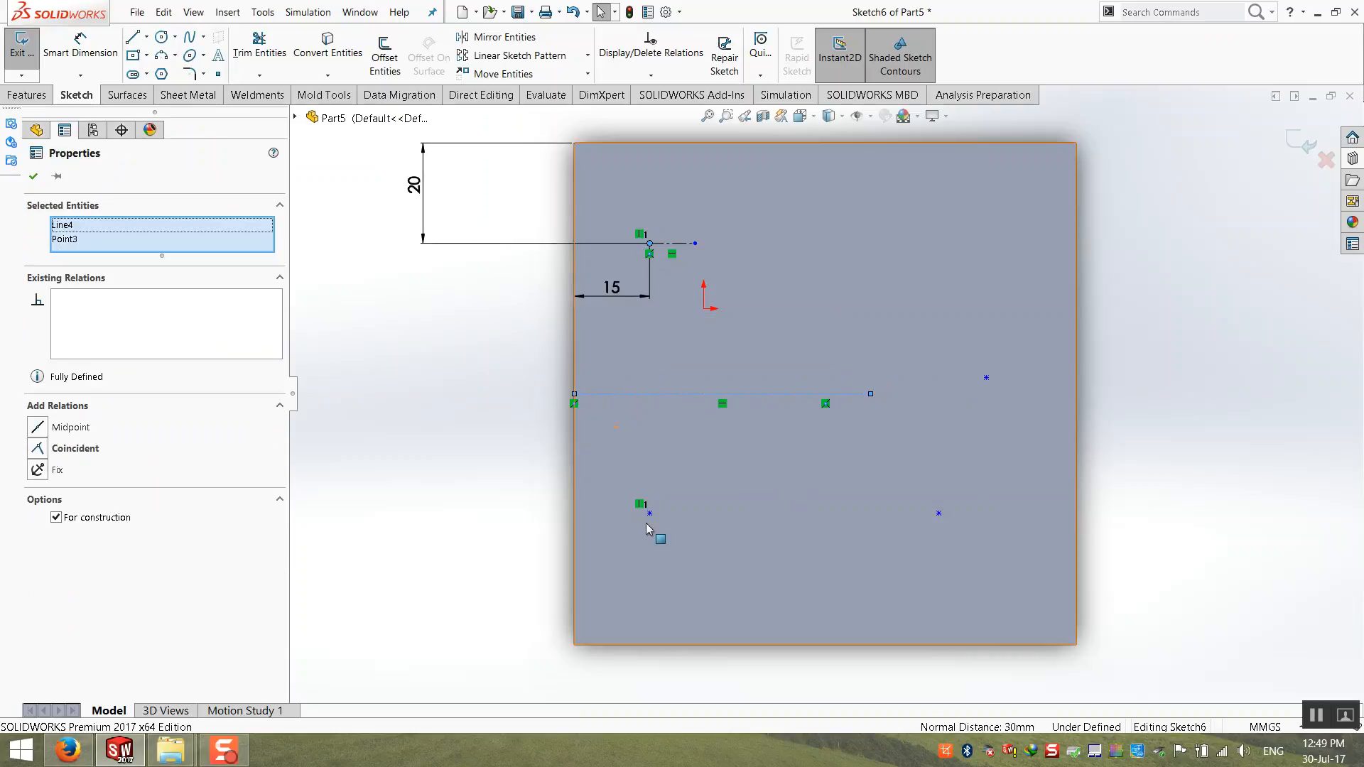
left_click(649, 513, "ctrl")
left_click(44, 442)
left_click(497, 407)
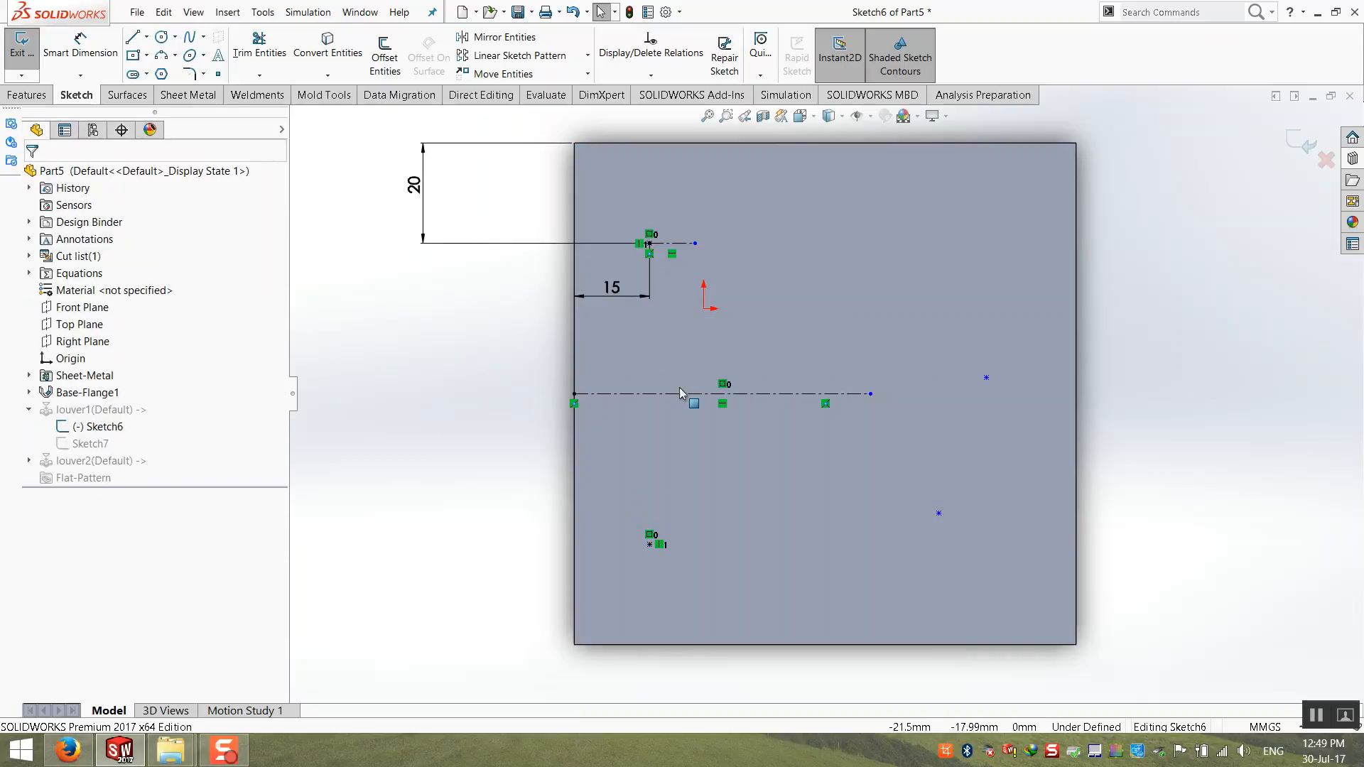
Step: Move the upper-right placement point up level with the upper-left point and add a horizontal relation between them
left_click_drag(986, 378, 986, 243)
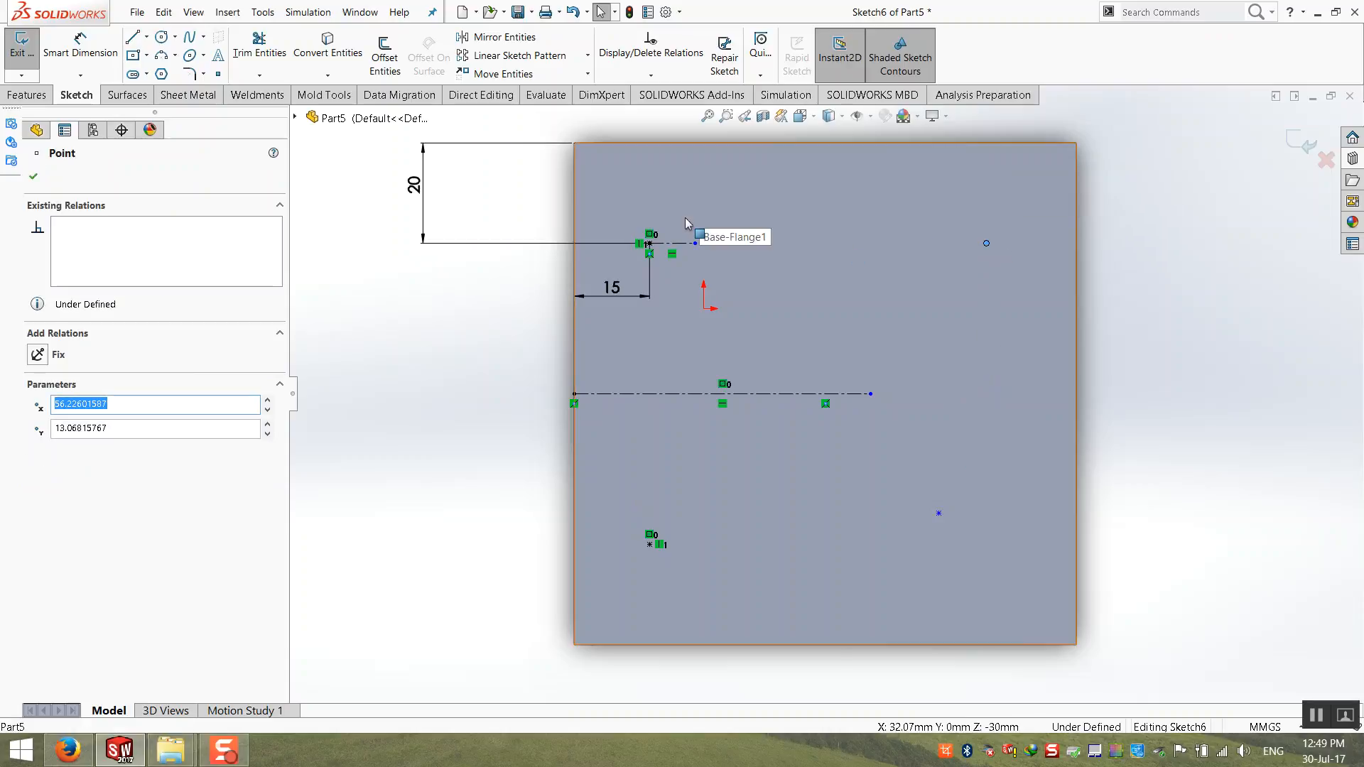
left_click(650, 244, "ctrl")
left_click(38, 427)
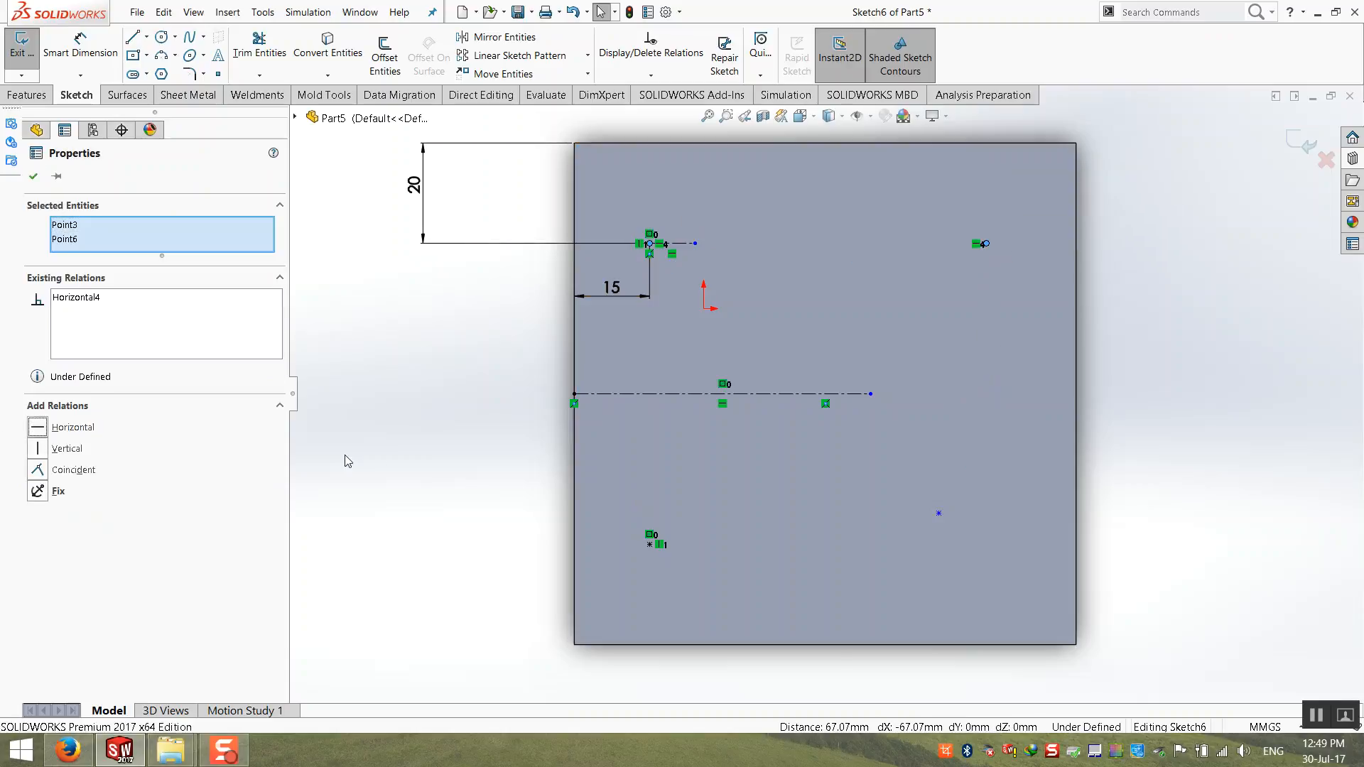
left_click(943, 562)
Step: Add a horizontal relation between the lower-left and lower-right placement points
left_click(938, 514)
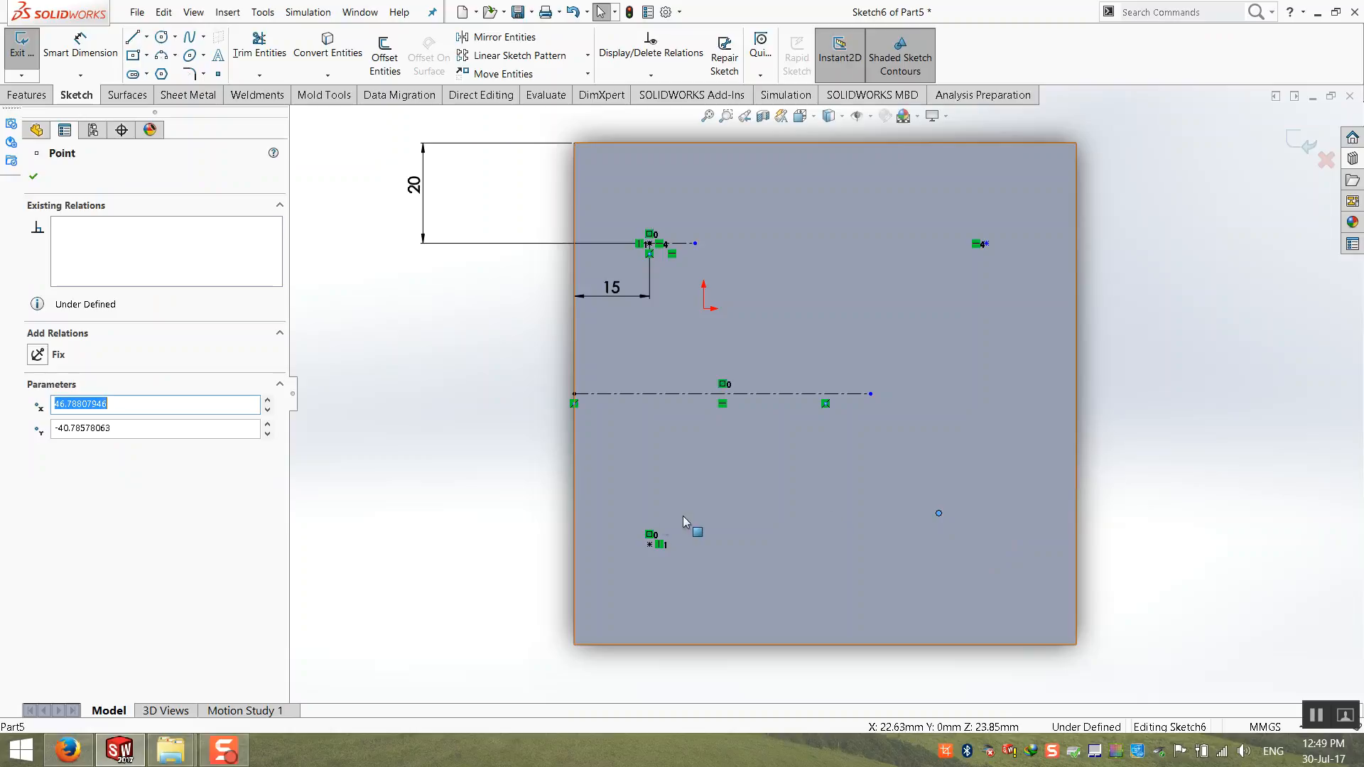
left_click(640, 552, "ctrl")
left_click(649, 544)
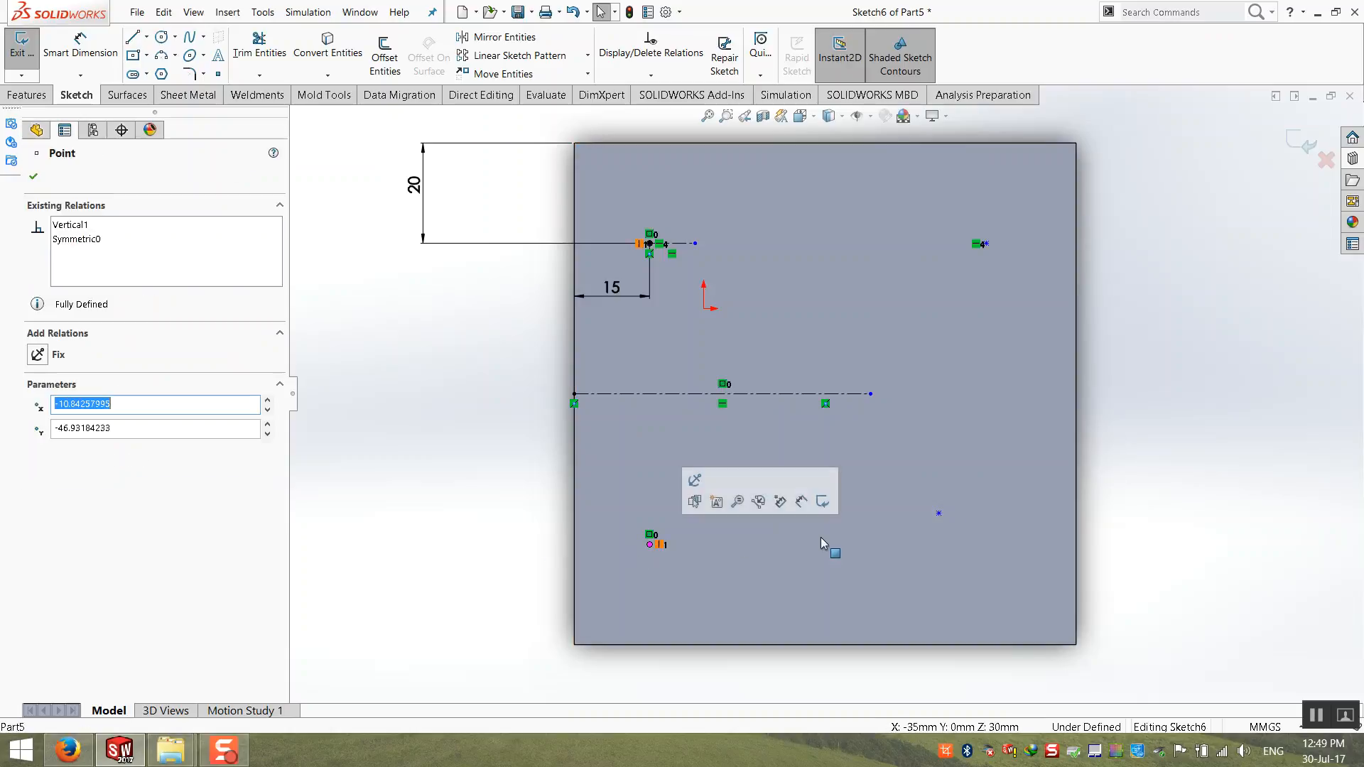
left_click(938, 513, "ctrl")
left_click(48, 427)
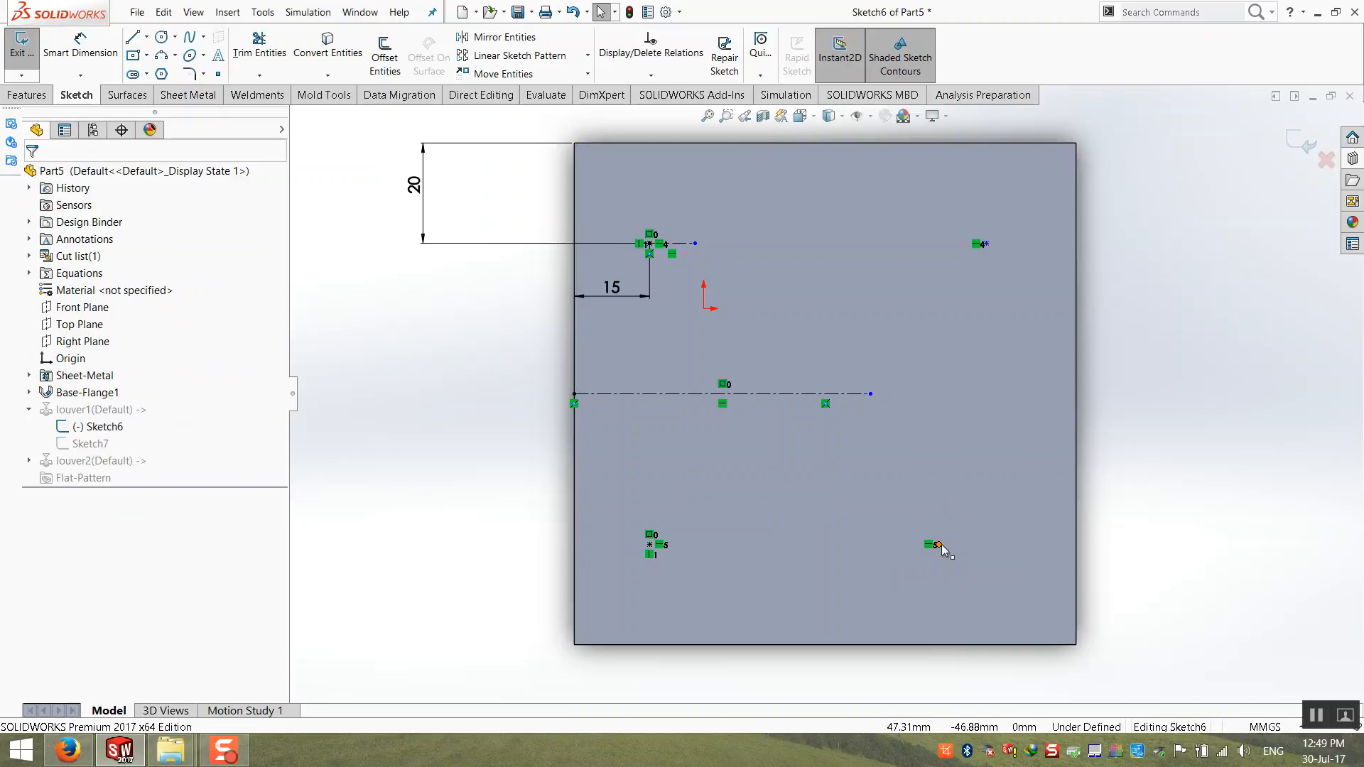
Step: Align the two right placement points vertically, dimension the lower one 15 mm from the plate's right edge, and exit the sketch
left_click(938, 545)
left_click(985, 245, "ctrl")
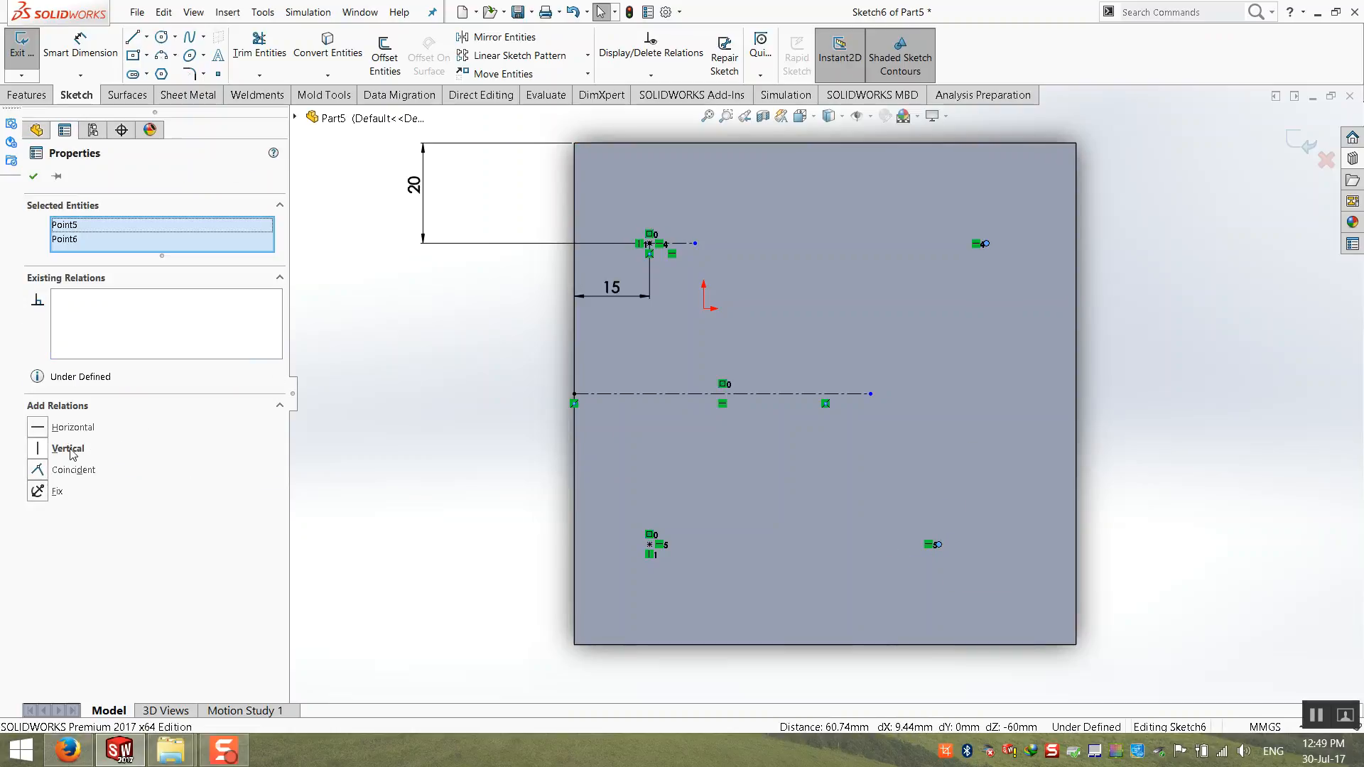
left_click(38, 448)
left_click(75, 37)
left_click(988, 545)
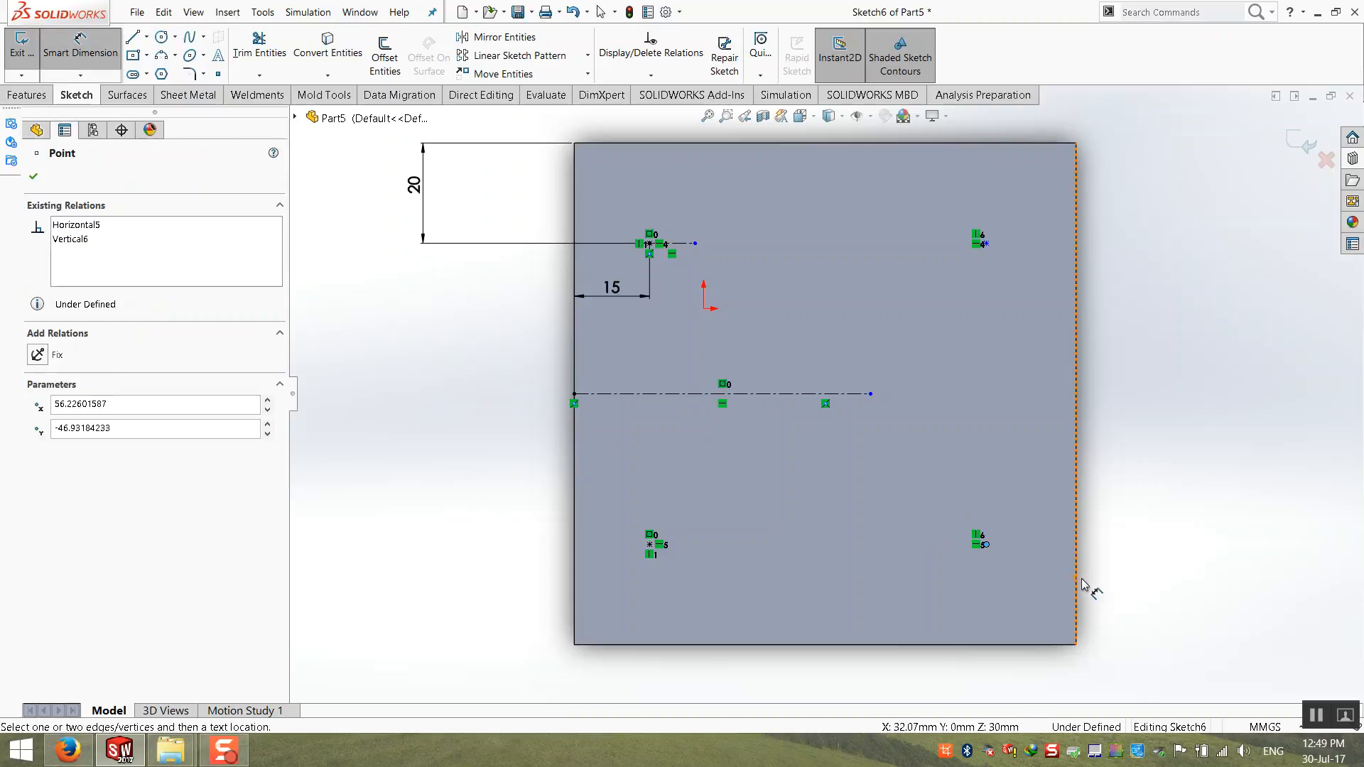
left_click(1076, 579)
left_click(1039, 691)
type("15")
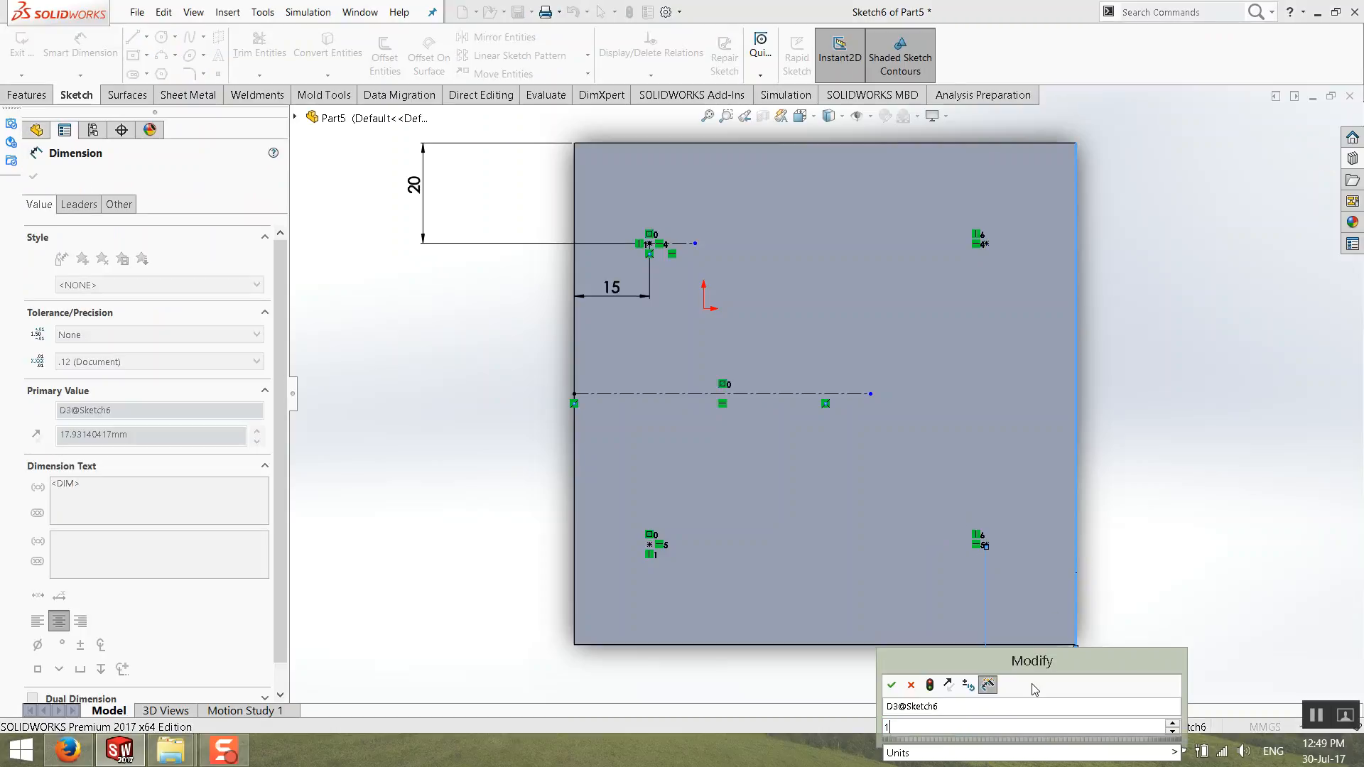
key("Return")
key("Escape")
left_click(1308, 144)
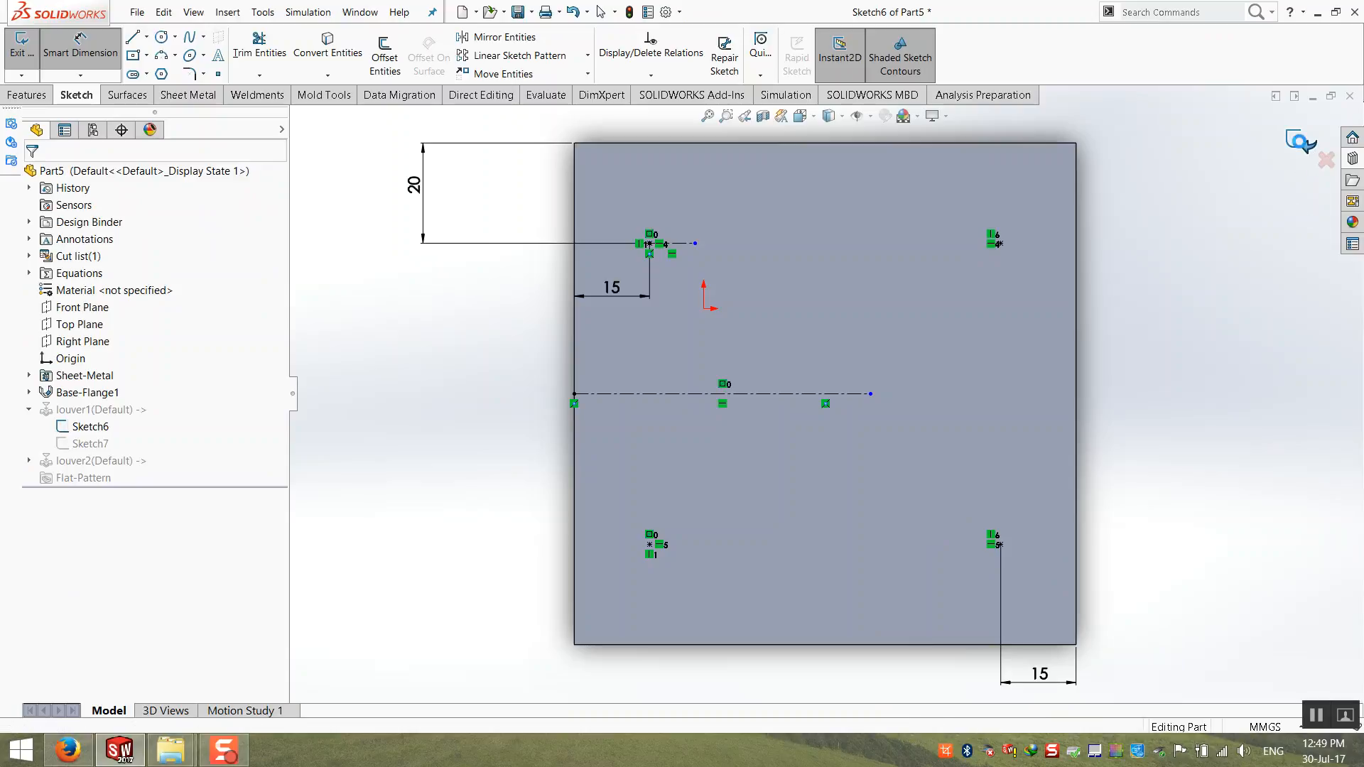
Step: Delete the flipped louver2 feature from the middle of the plate
middle_click_drag(1115, 463, 1109, 368)
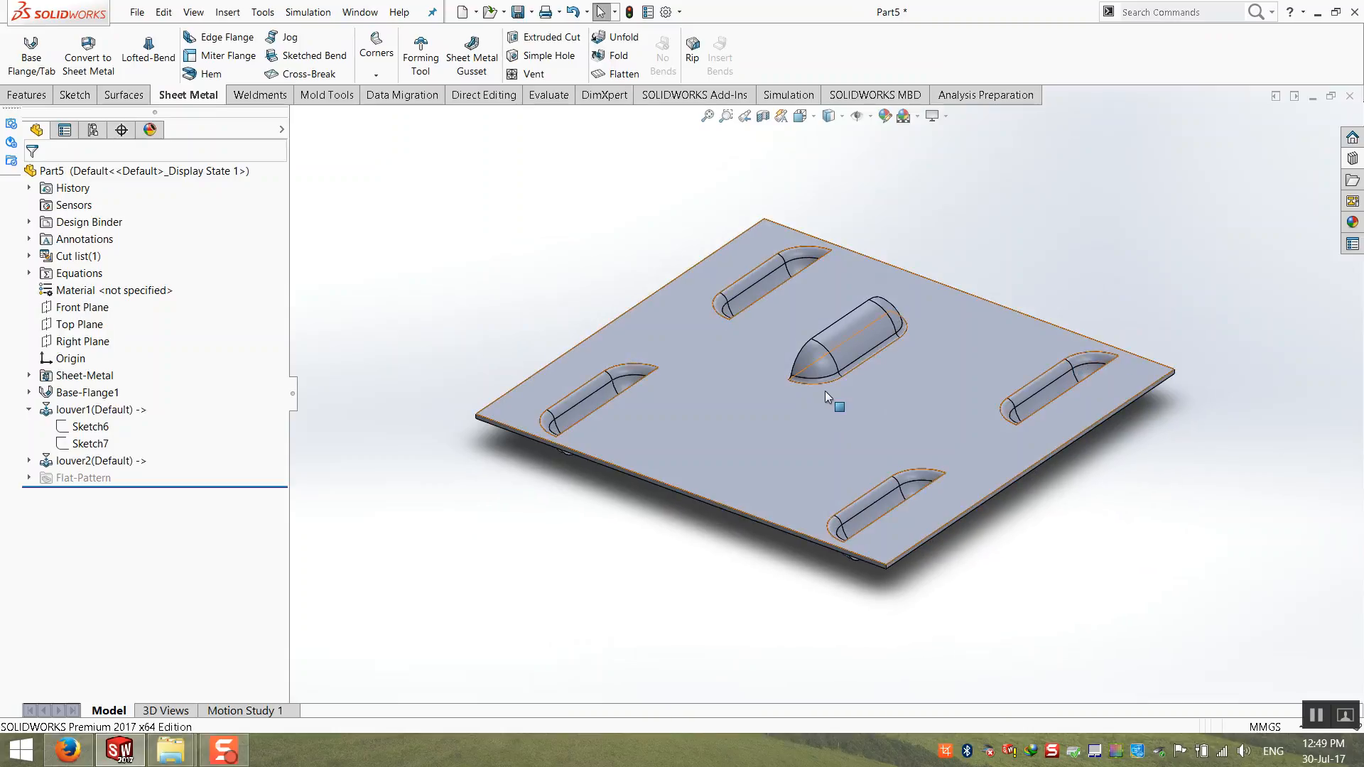
middle_click_drag(818, 385, 714, 278)
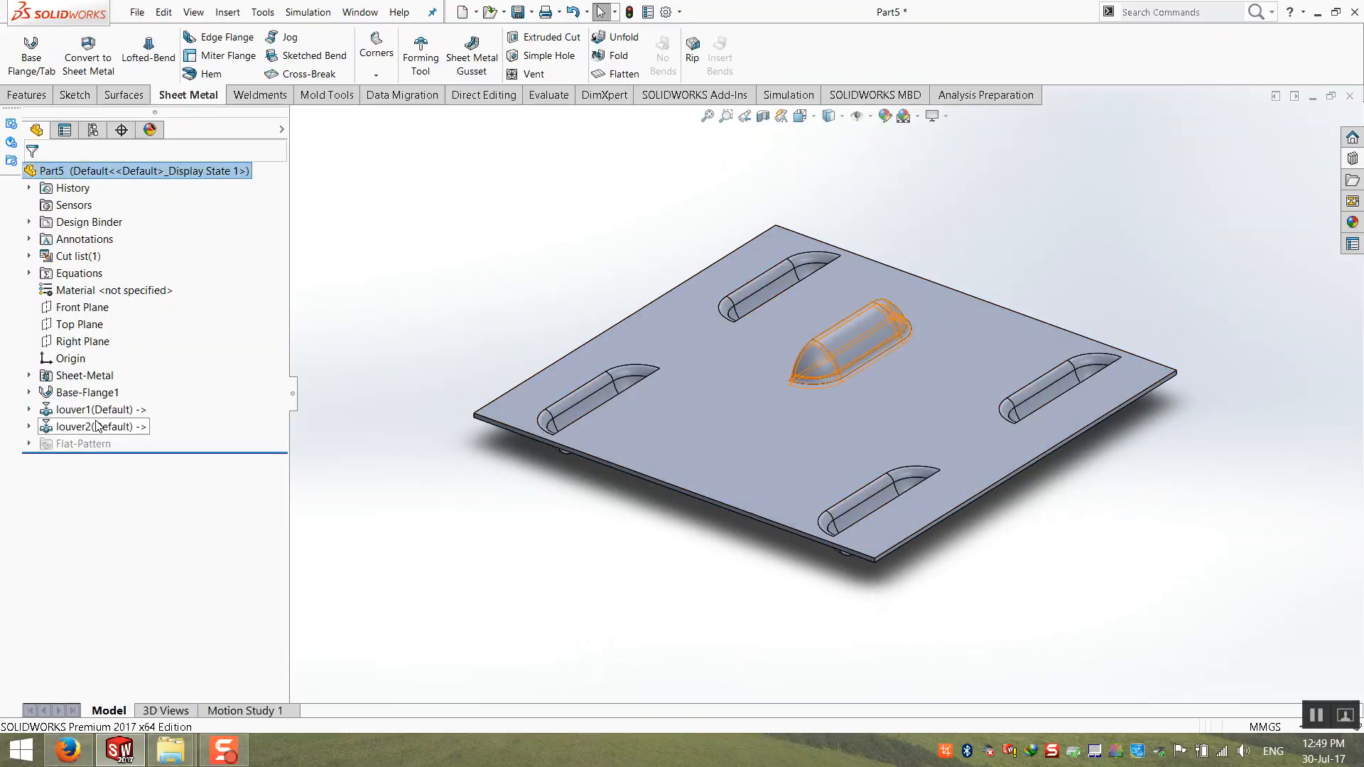
left_click(98, 425)
key("Delete")
key("Return")
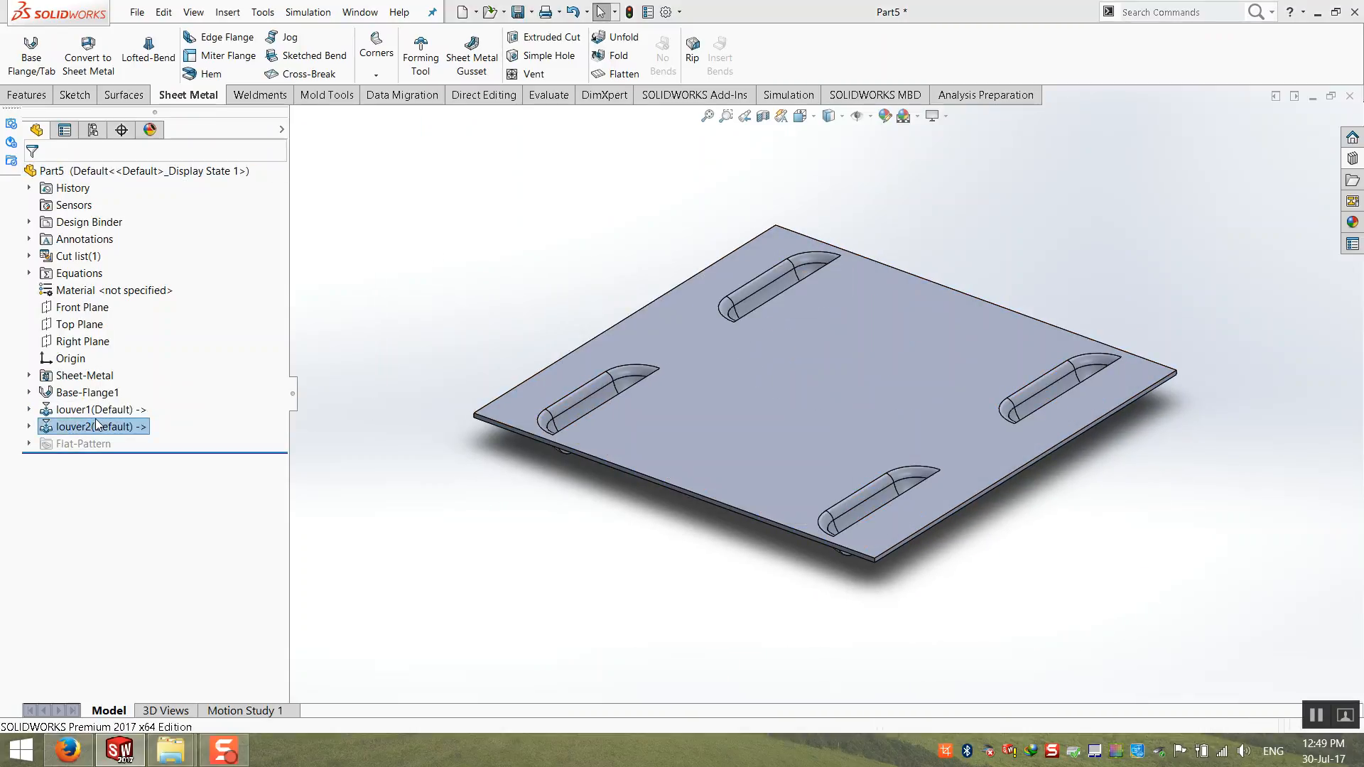
Step: Edit the louver1 feature, trying a 35° rotation angle before setting it to 30°, and inspect the rotated louvers from the plate's other side
left_click(90, 412)
middle_click_drag(657, 404, 650, 472)
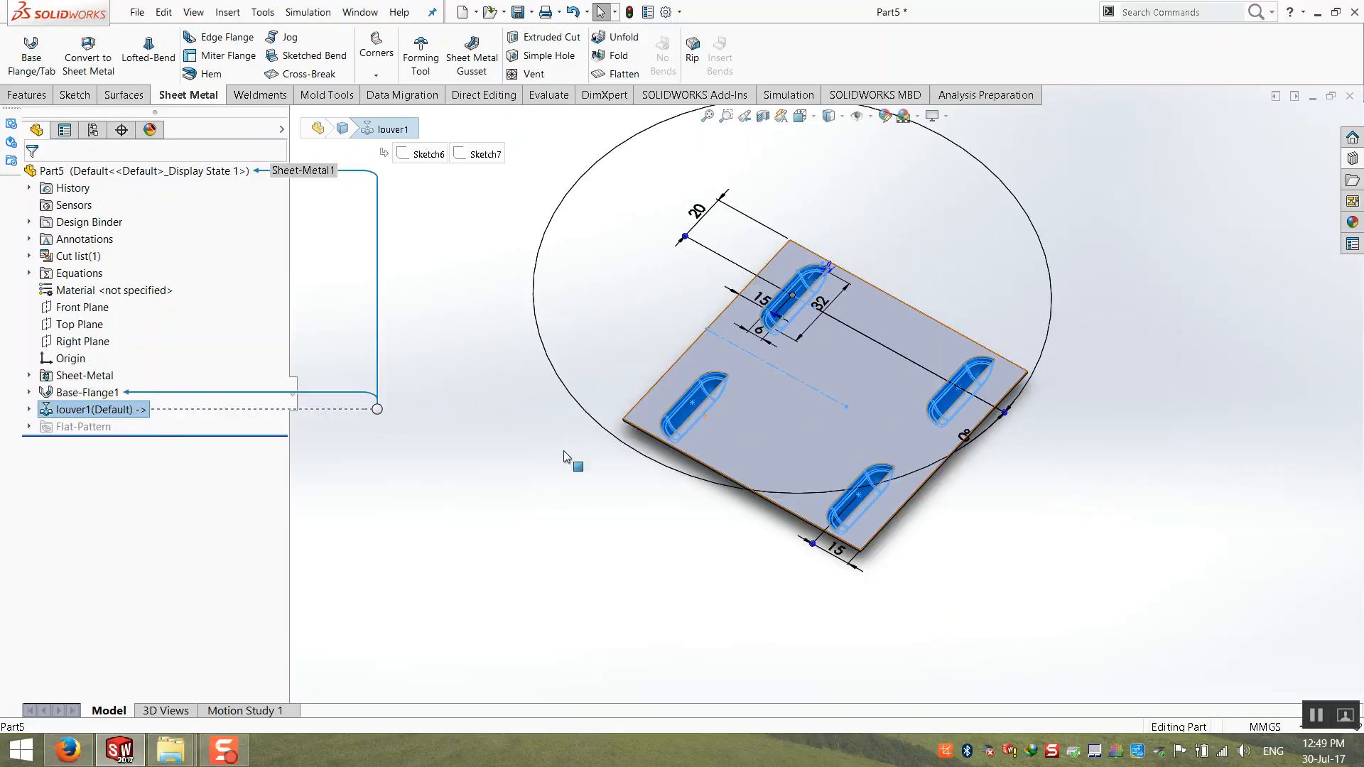
right_click(105, 411)
left_click(117, 388)
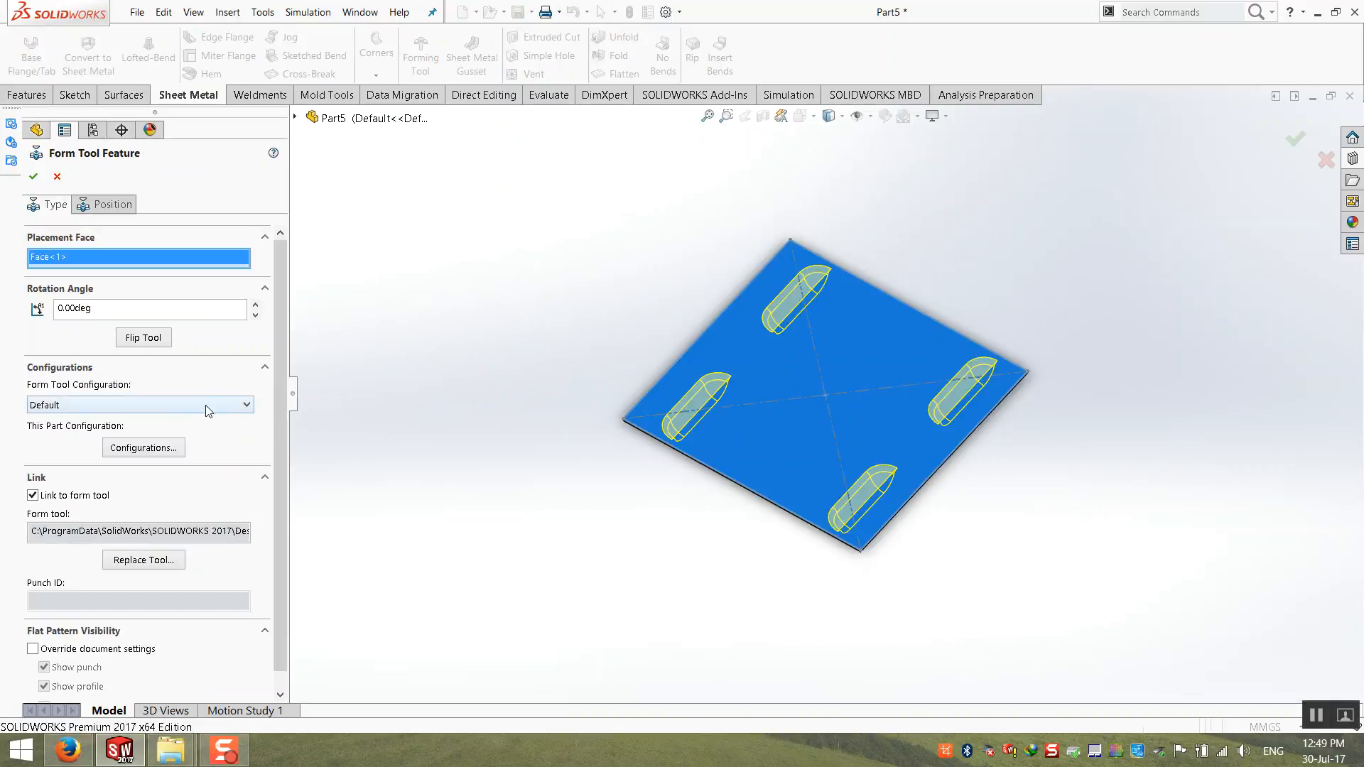
left_click(129, 318)
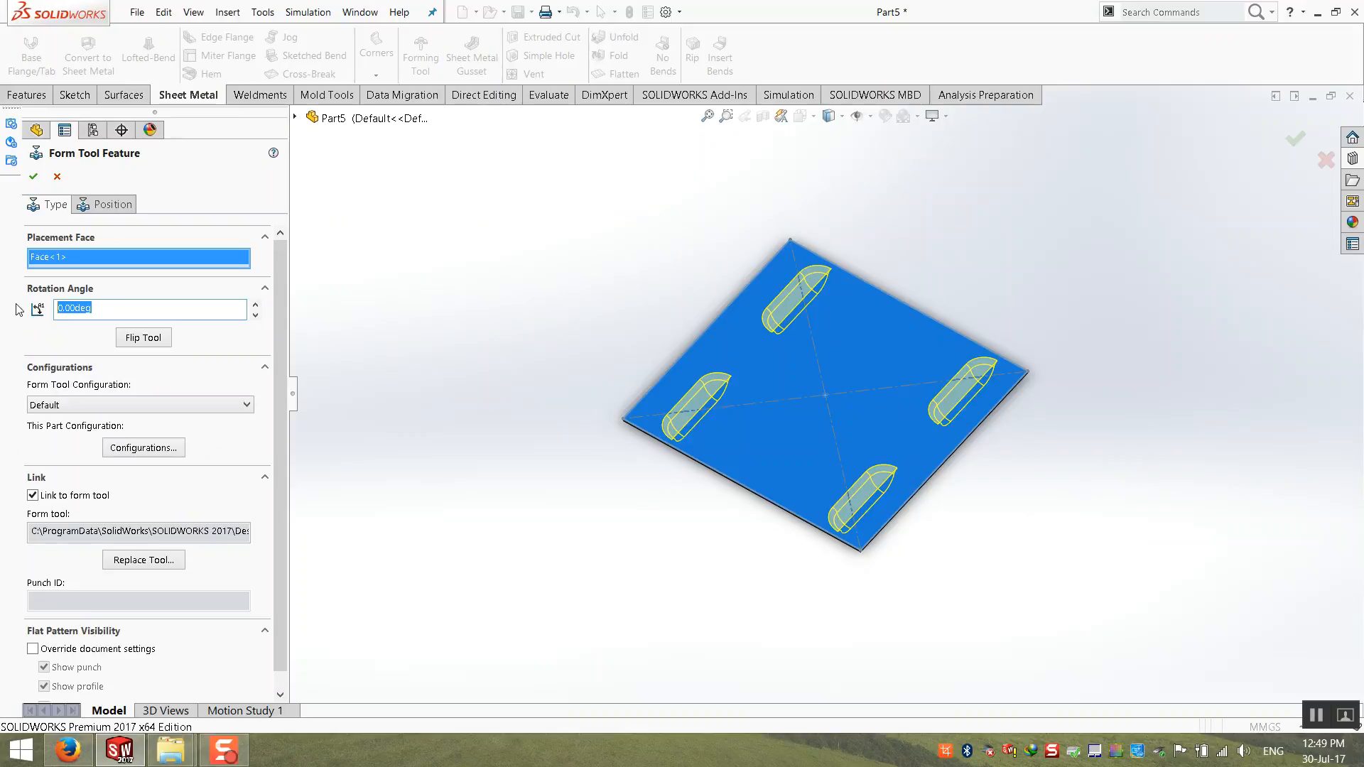
type("5")
key("Return")
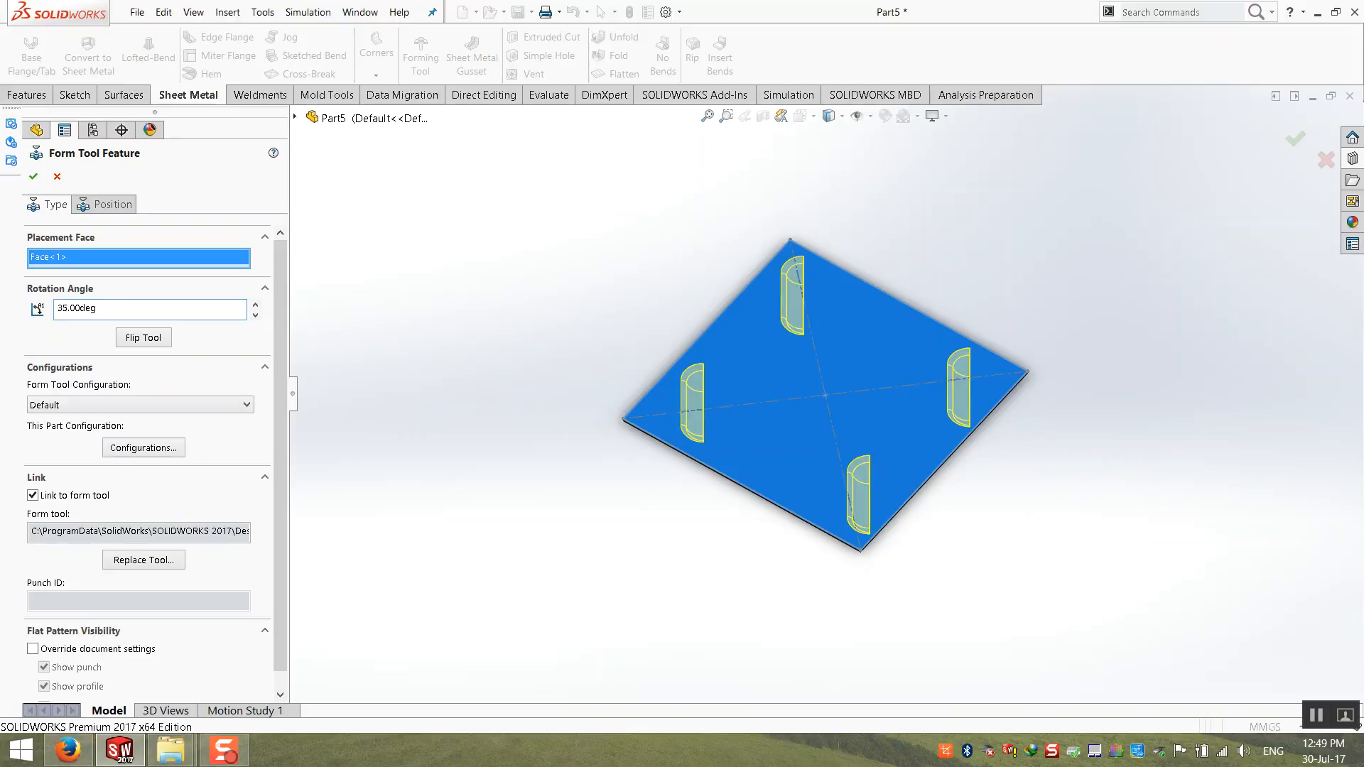
type("30")
key("Return")
key("Return")
left_click(426, 258)
middle_click_drag(425, 258, 783, 361)
scroll(783, 361, "down", 3)
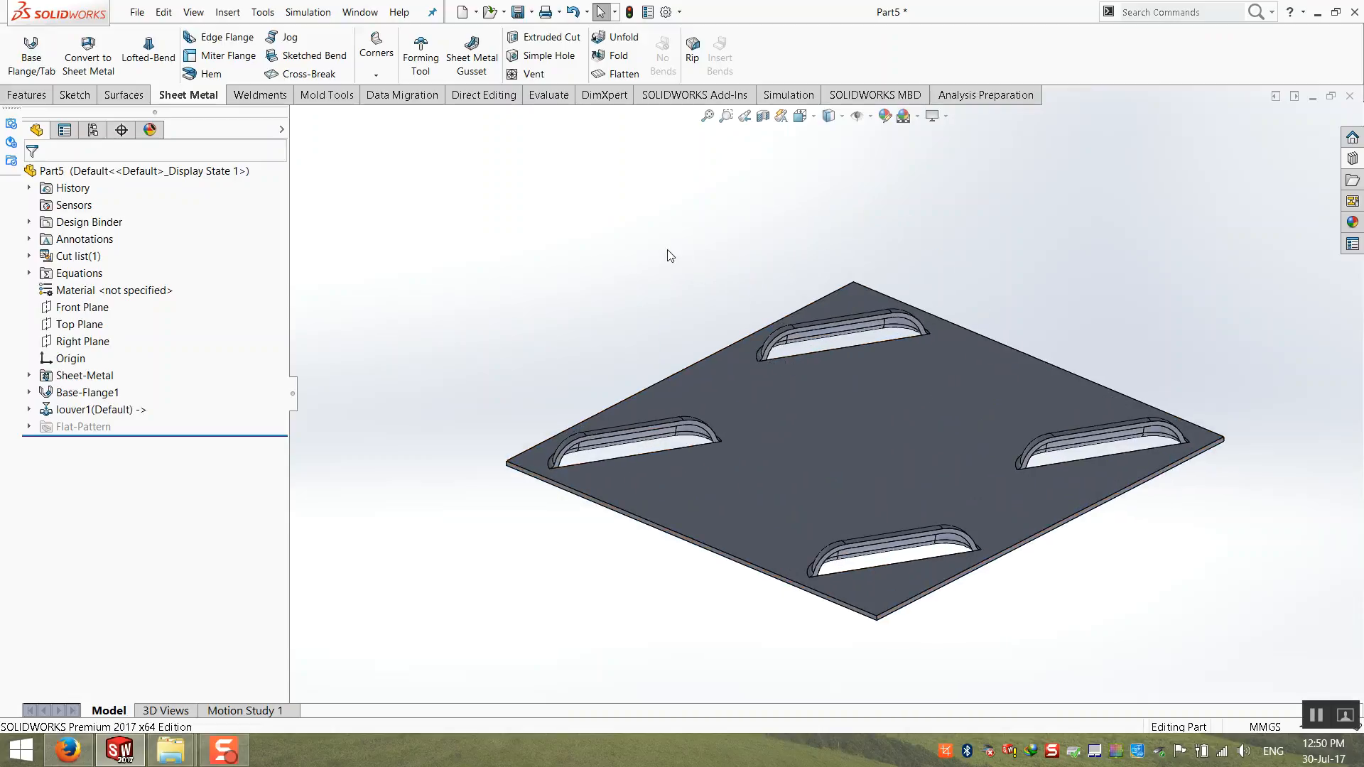
Step: Browse the Design Library's forming tools, viewing the lances and embosses folders
scroll(542, 298, "up", 1)
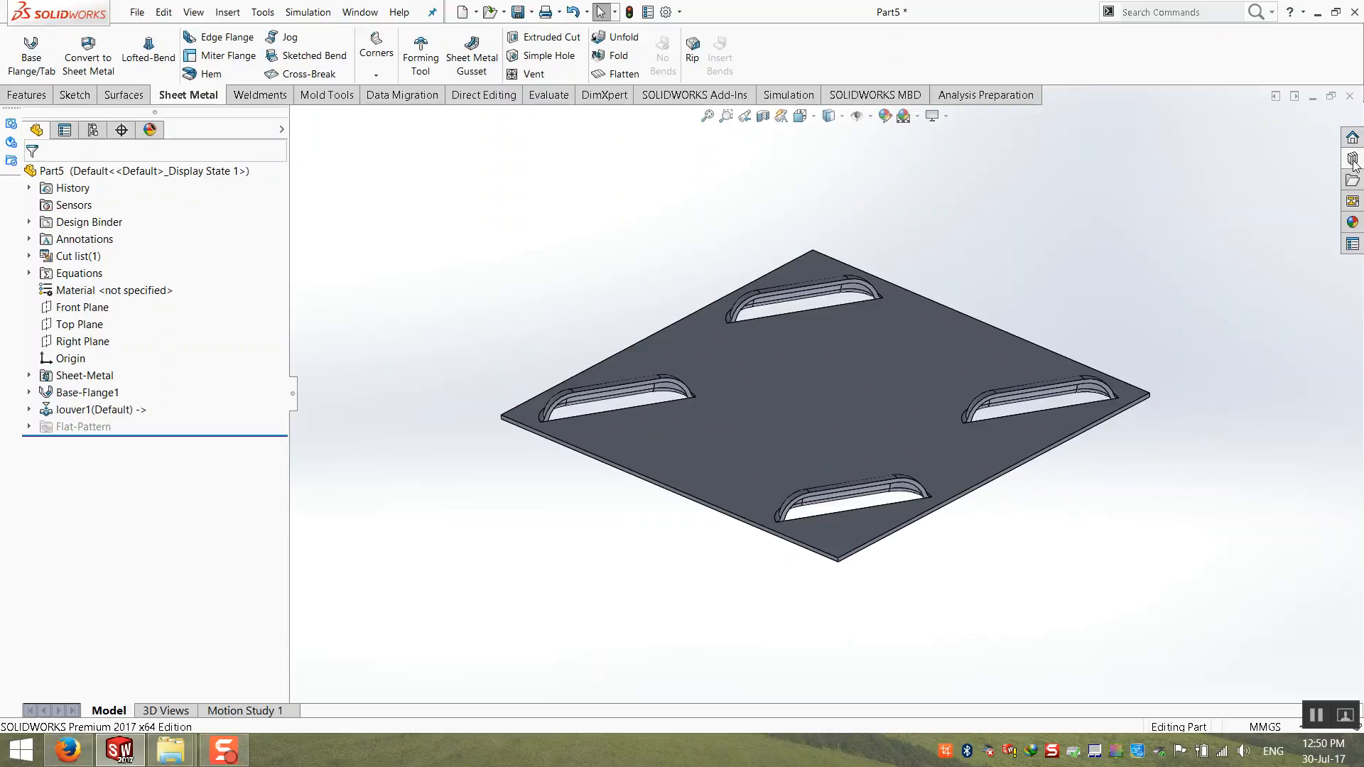
left_click(1353, 158)
left_click(1205, 260)
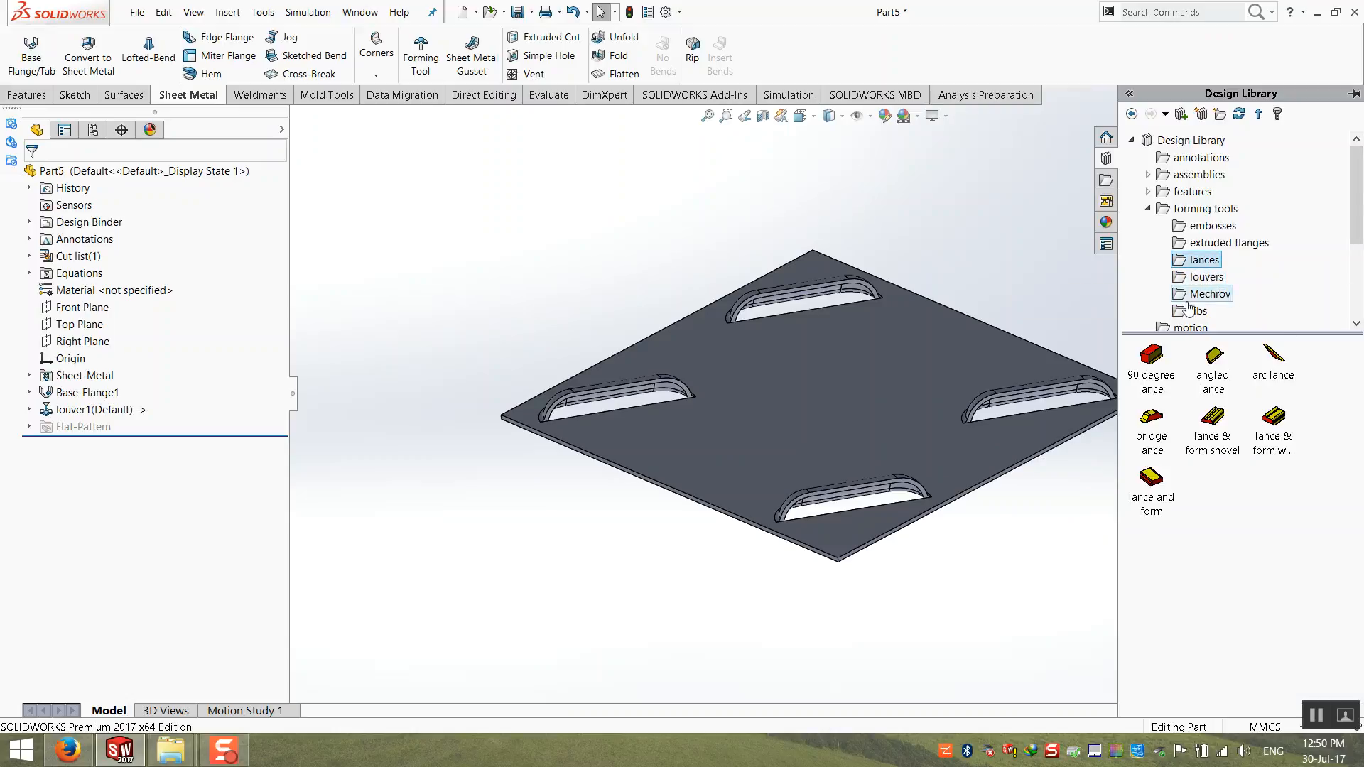
left_click(1208, 226)
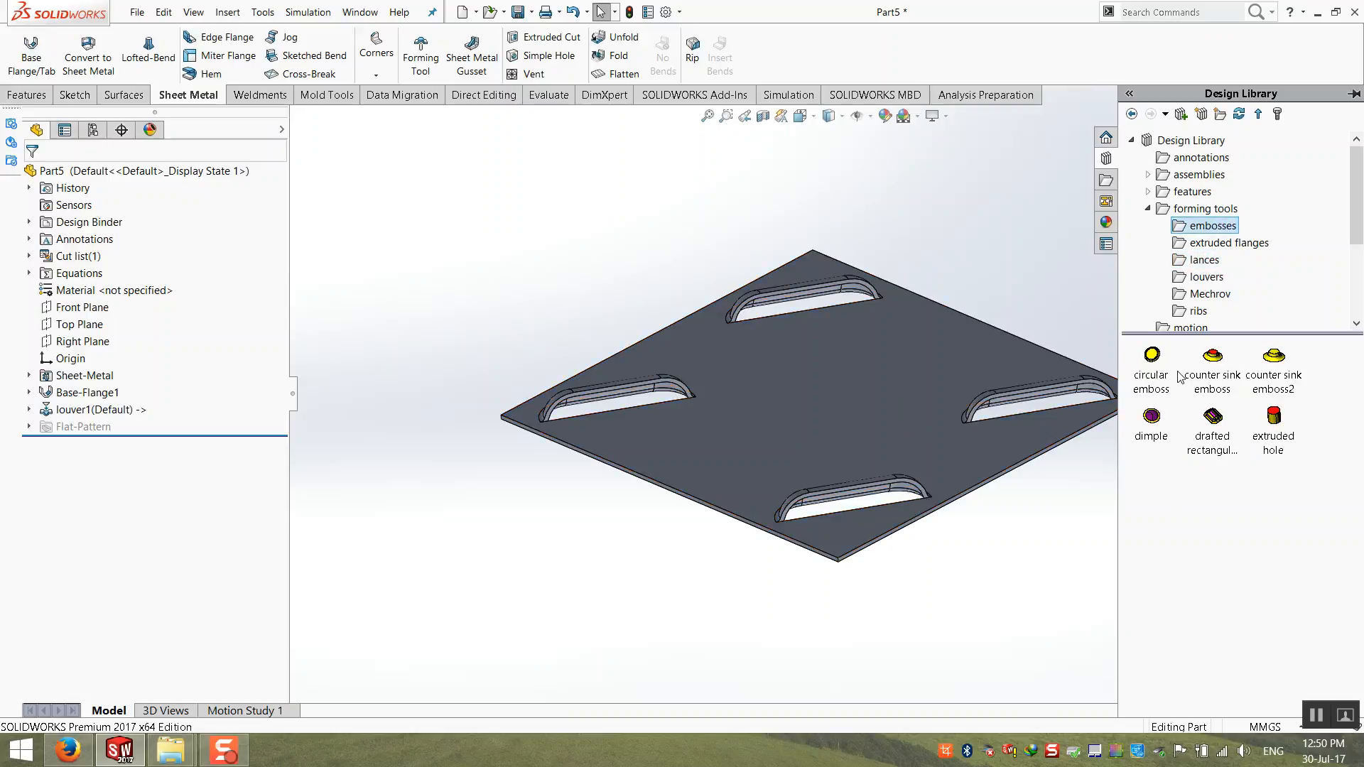
Step: Place the circular emboss forming tool in the middle of the plate between the four louvers, at 0° rotation
left_click_drag(1157, 358, 838, 385)
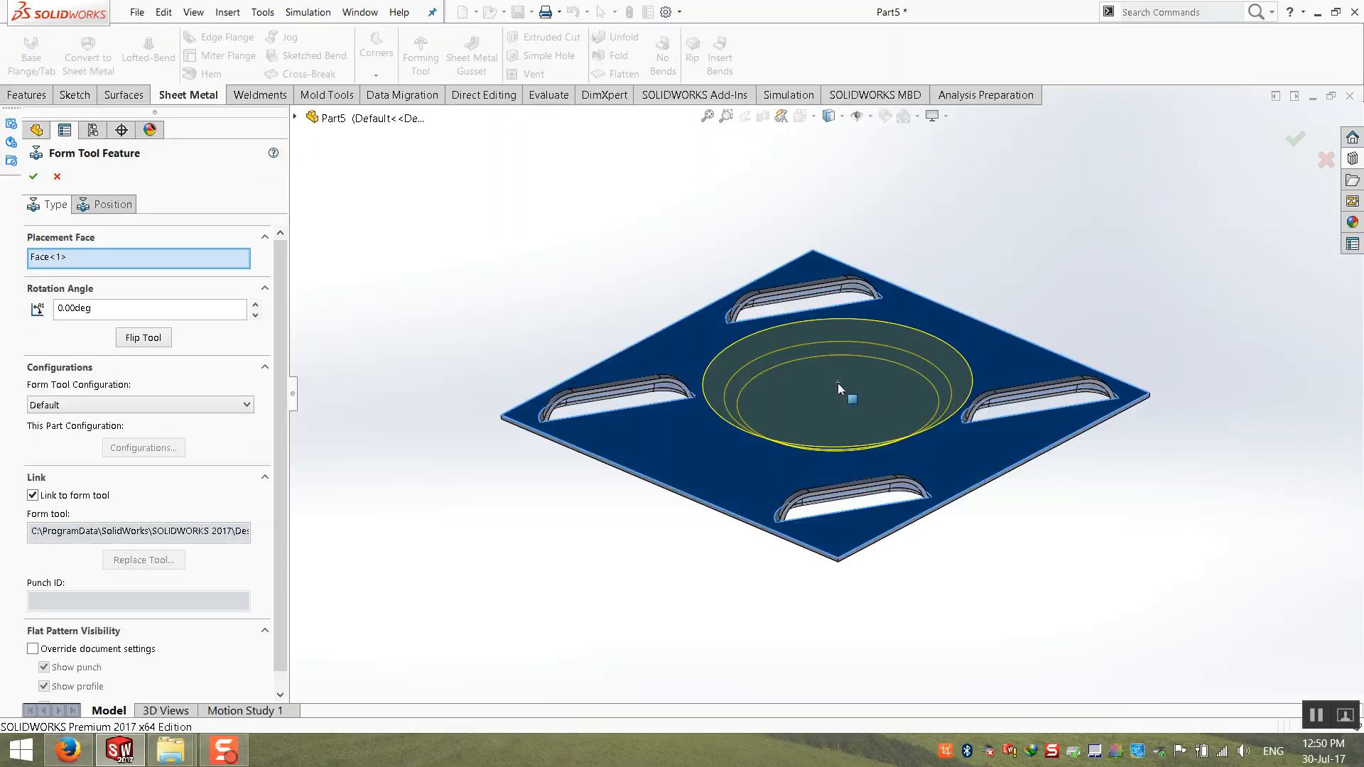
left_click(33, 176)
mouse_move(484, 356)
middle_mouse_down()
mouse_move(515, 177)
mouse_move(481, 348)
mouse_move(454, 353)
mouse_move(508, 353)
mouse_move(487, 357)
middle_mouse_up()
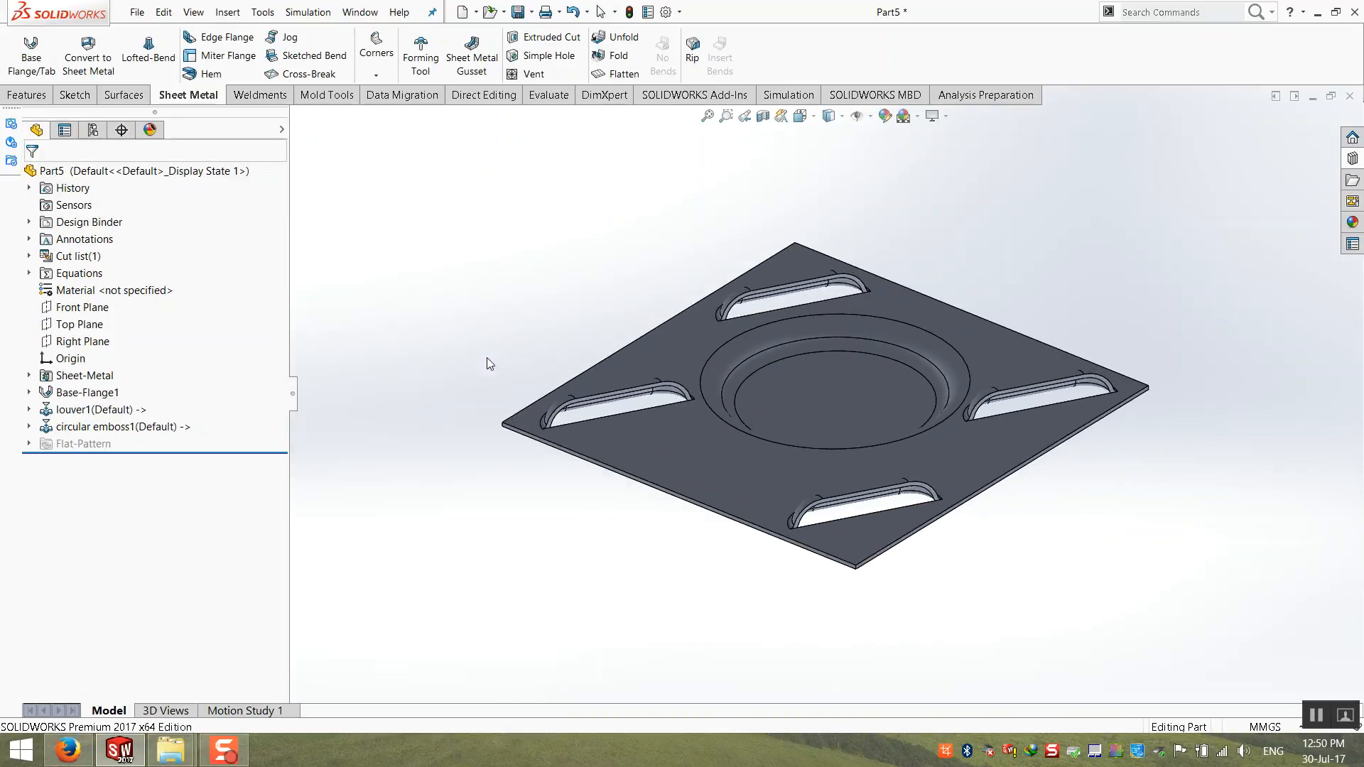
Step: Lengthen the base flange by setting the dimension along its lower-left edge to 200 mm
left_click(938, 325)
scroll(927, 321, "up", 4)
middle_click_drag(924, 319, 903, 366)
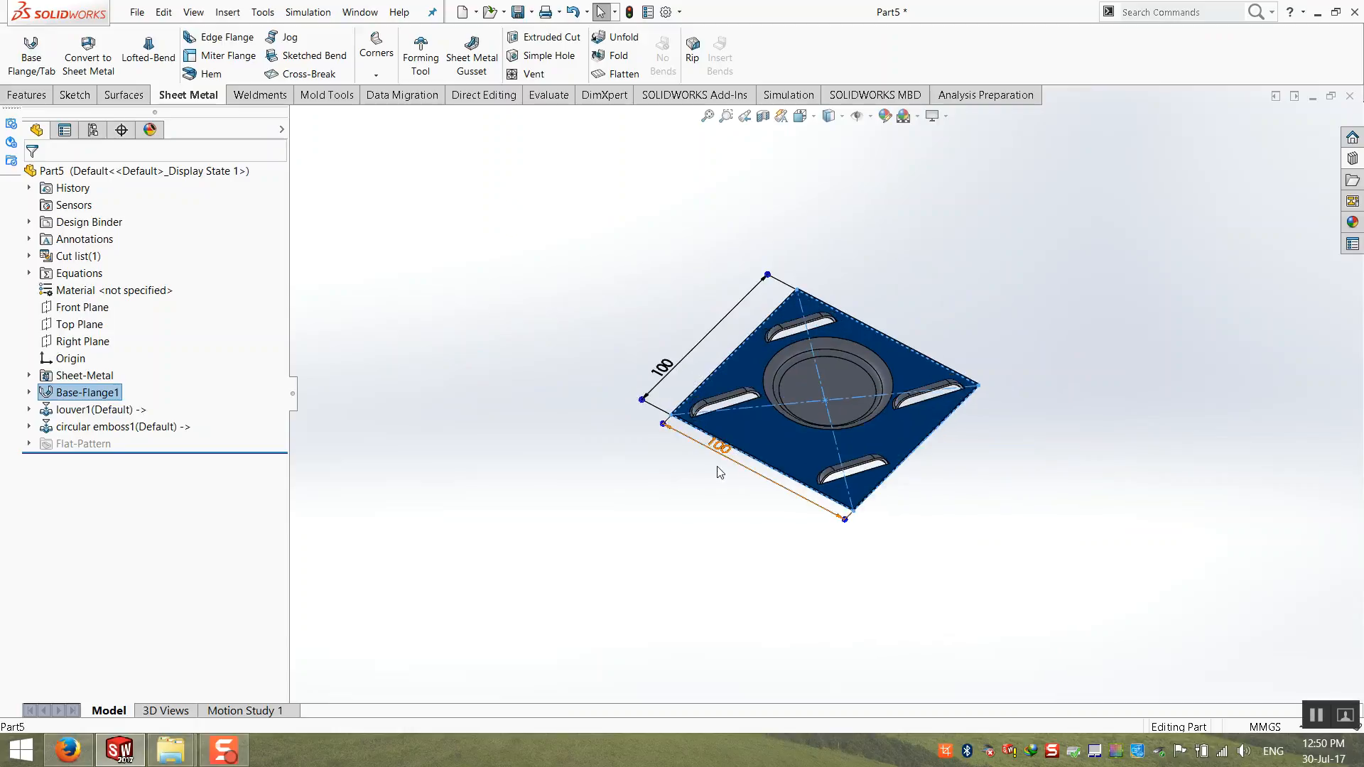
left_click(730, 452)
type("200")
key("Return")
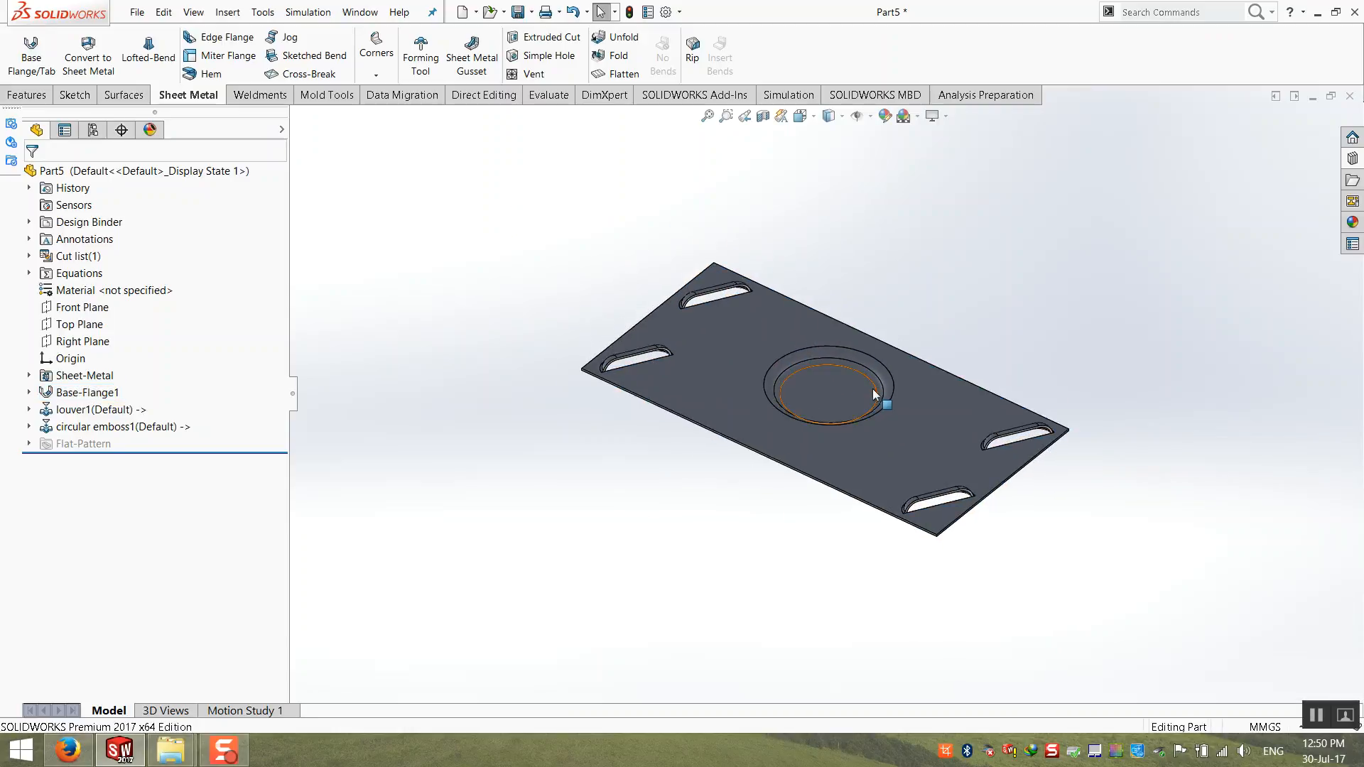
Step: Edit the circular emboss's placement sketch, moving its point from the plate's middle toward the left pair of louvers, and exit the sketch
left_click(89, 430)
left_click(29, 426)
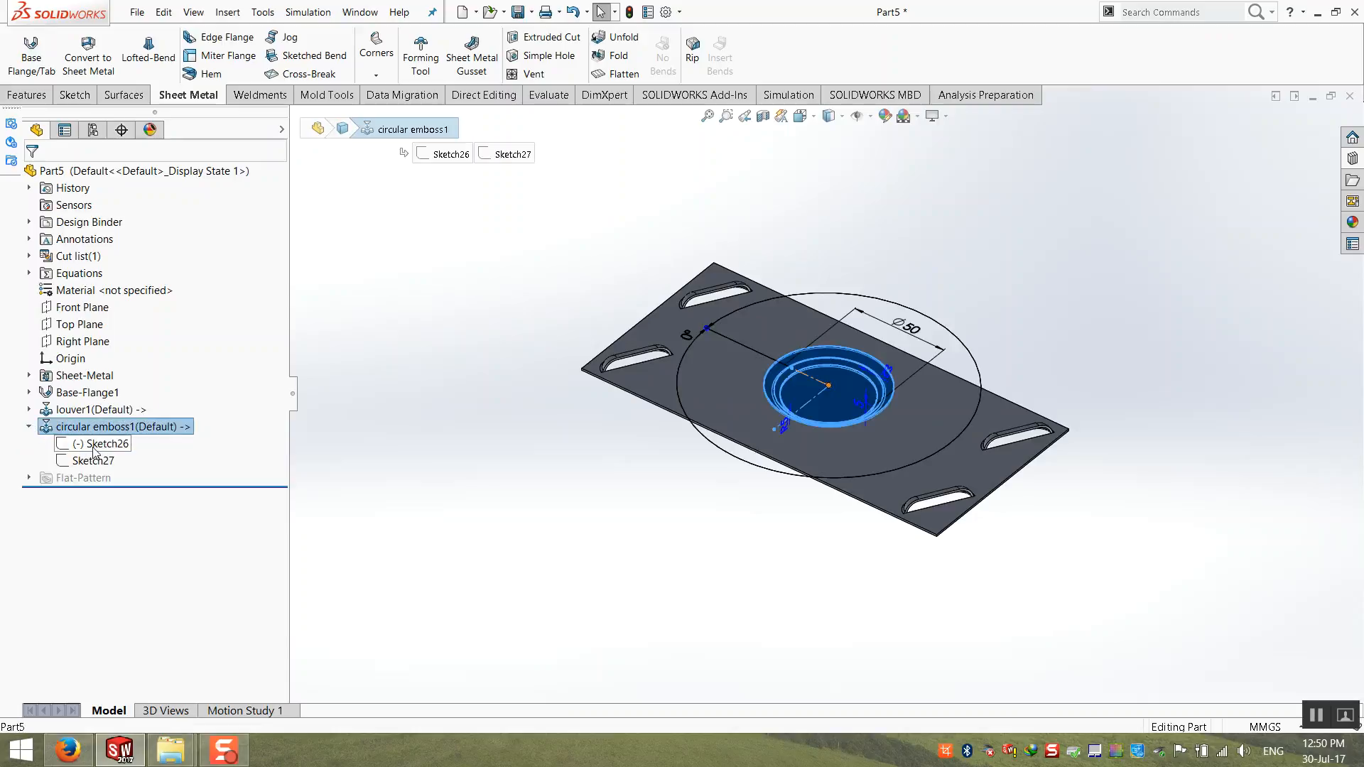
right_click(99, 444)
left_click(110, 404)
scroll(758, 403, "down", 3)
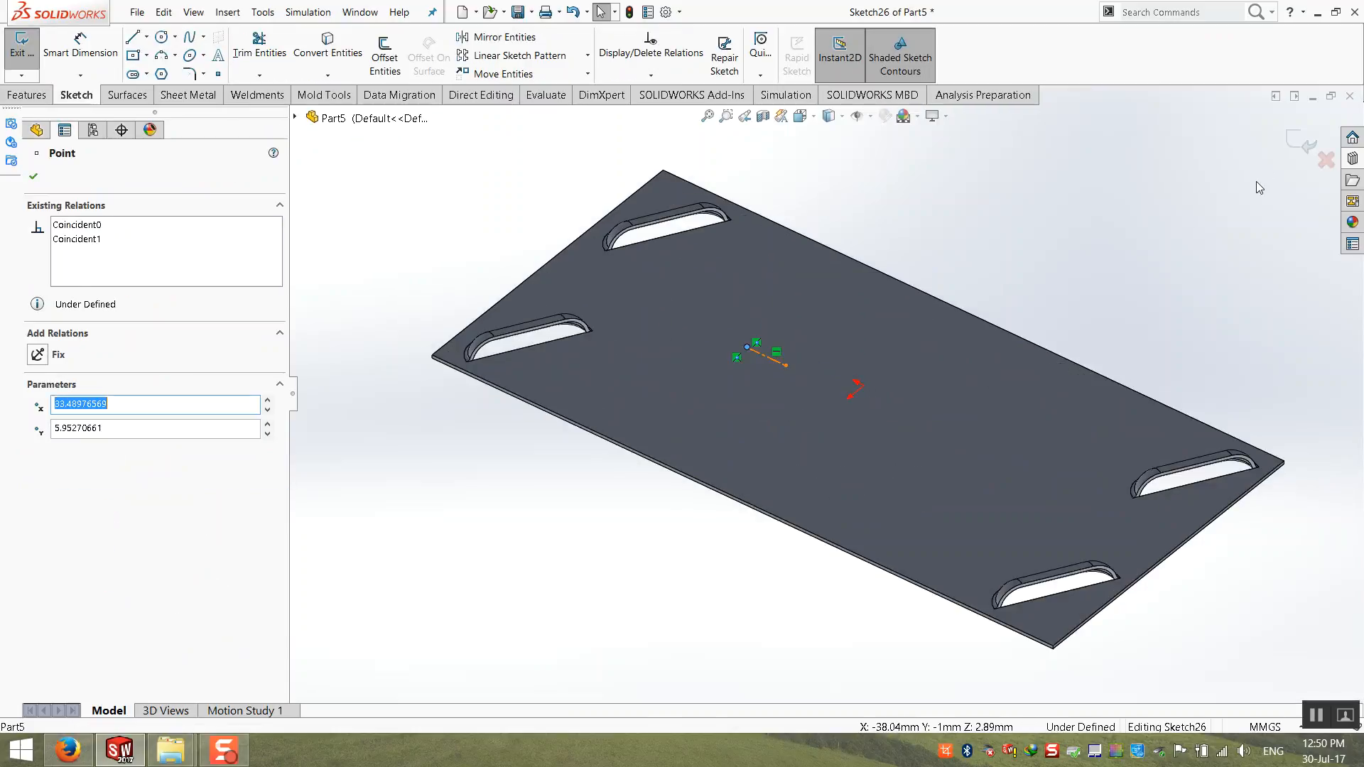
left_click(1306, 142)
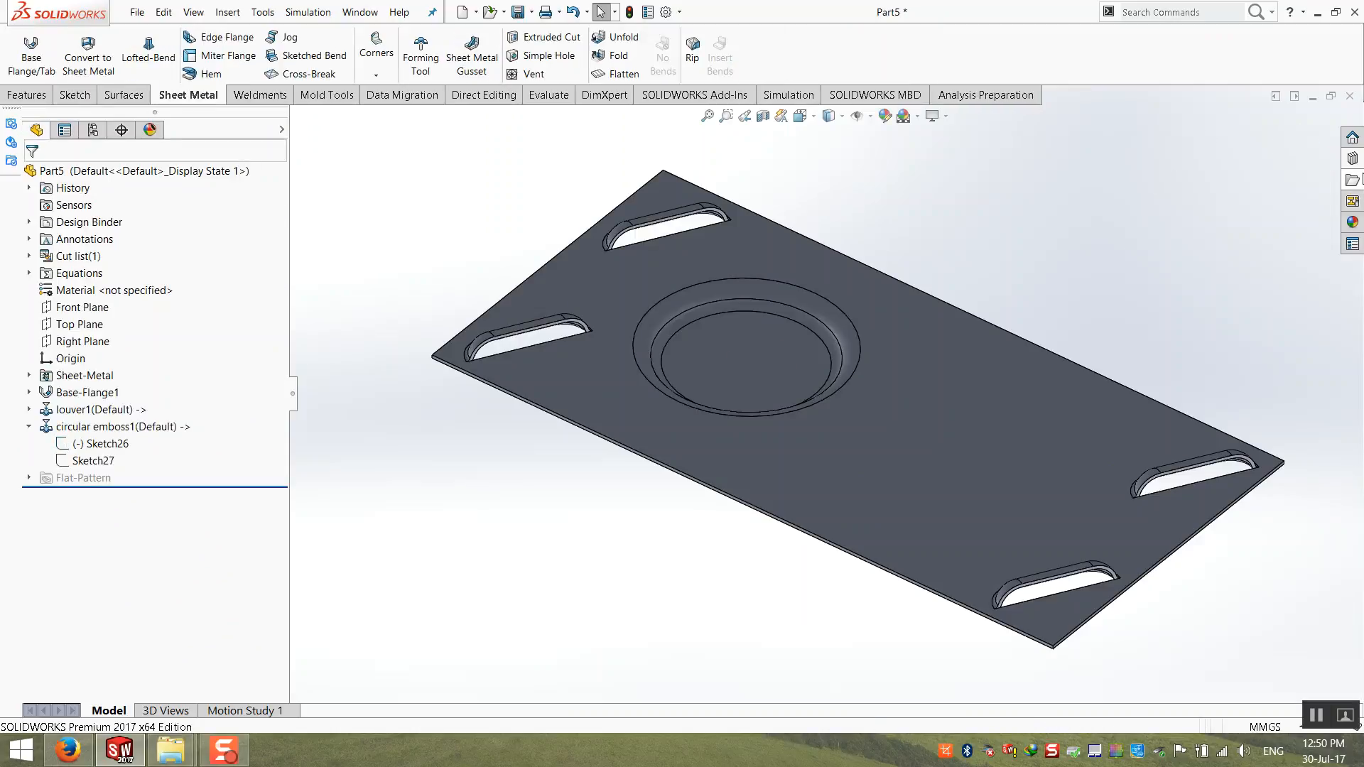
Step: Place the dimple forming tool from the embosses folder to the right of the circular emboss and inspect it from the plate's underside
left_click(1351, 159)
left_click(1151, 357)
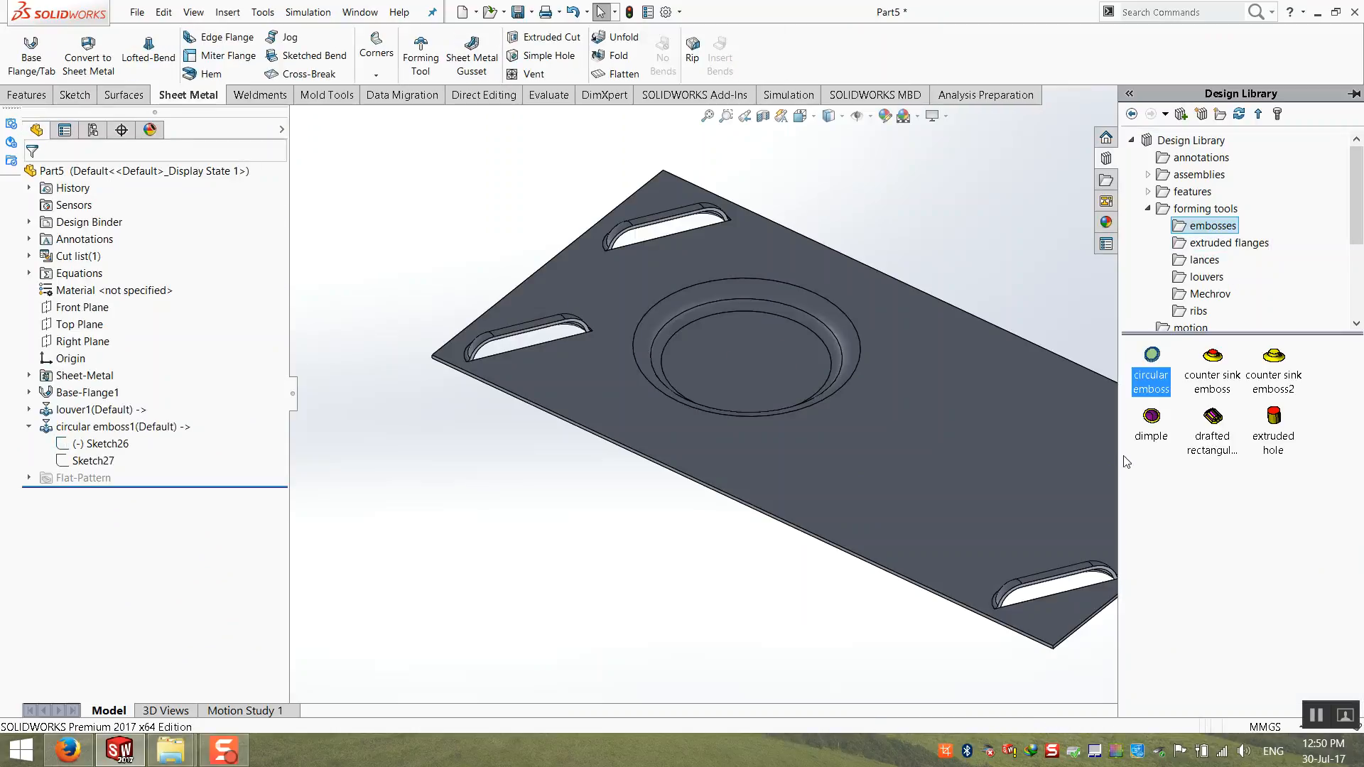
scroll(1069, 461, "up", 1)
middle_click_drag(1069, 460, 1098, 405)
left_click_drag(1151, 354, 877, 373)
left_click(42, 181)
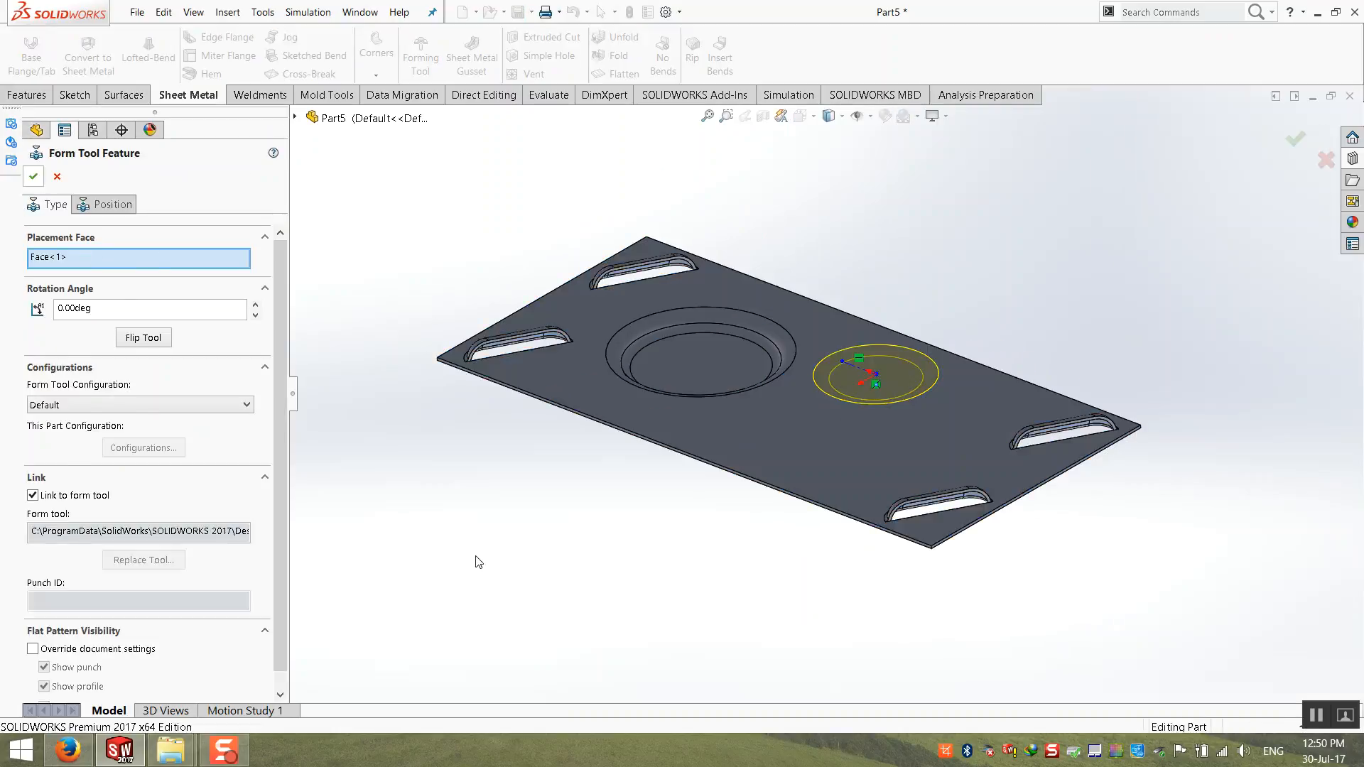
middle_click_drag(649, 566, 640, 459)
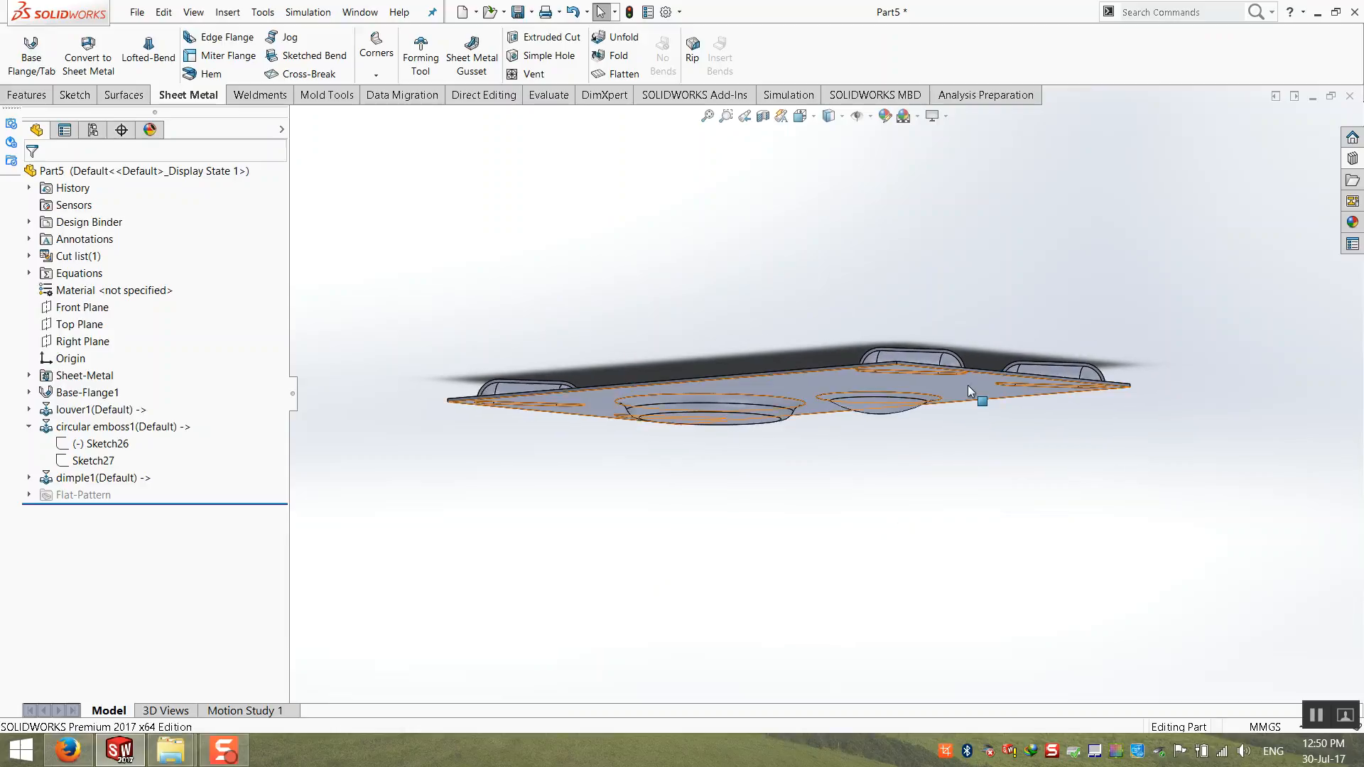
middle_click_drag(815, 451, 818, 546)
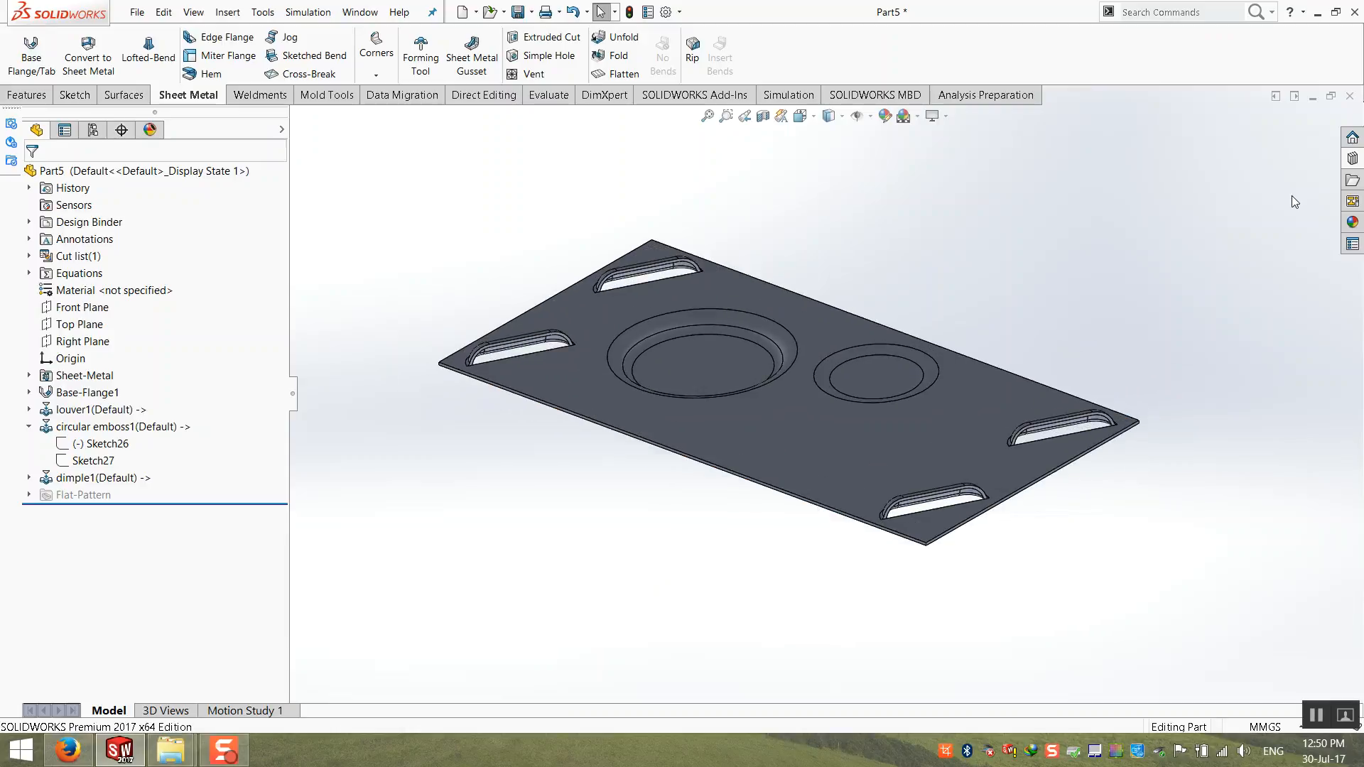
Step: Place the 2546 forming tool from the Mechrov folder on the plate, below the circular emboss and the dimple
left_click(1353, 159)
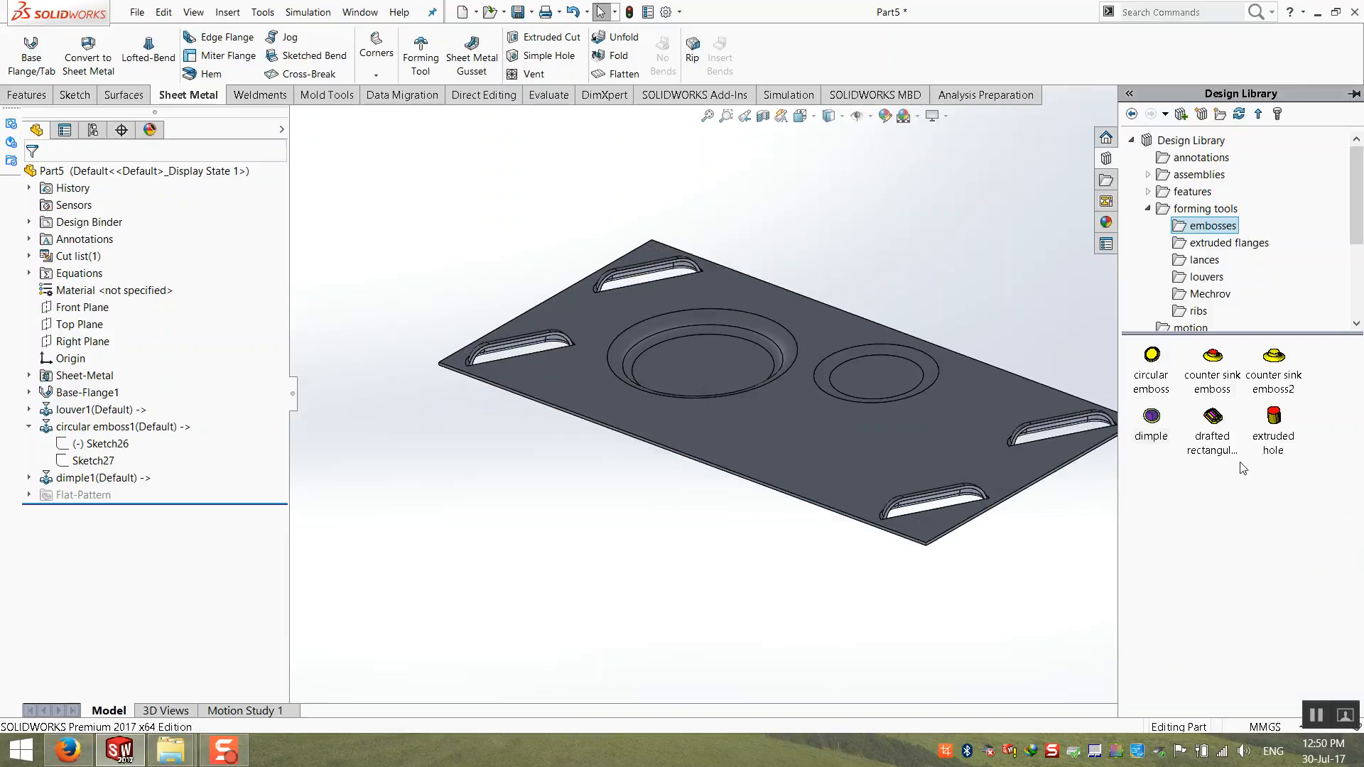
left_click(1206, 277)
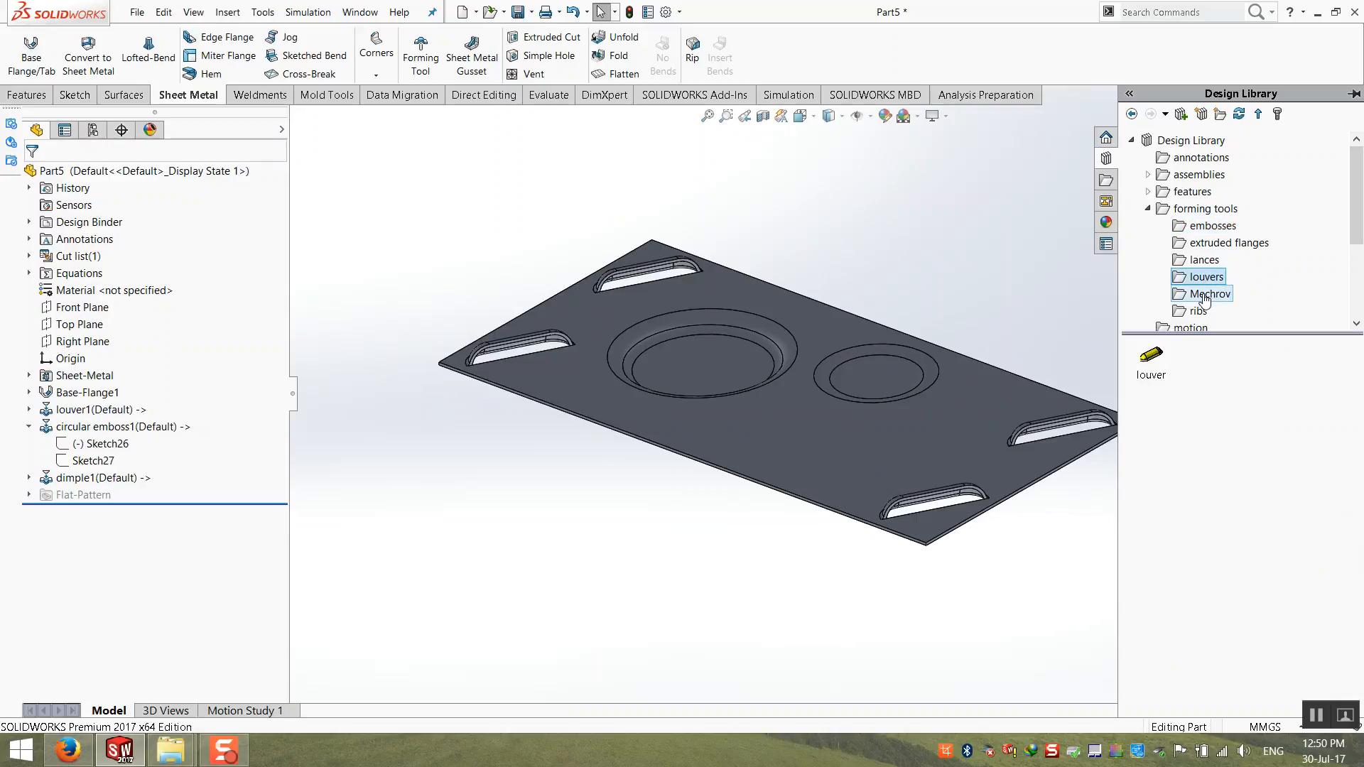
left_click(1206, 298)
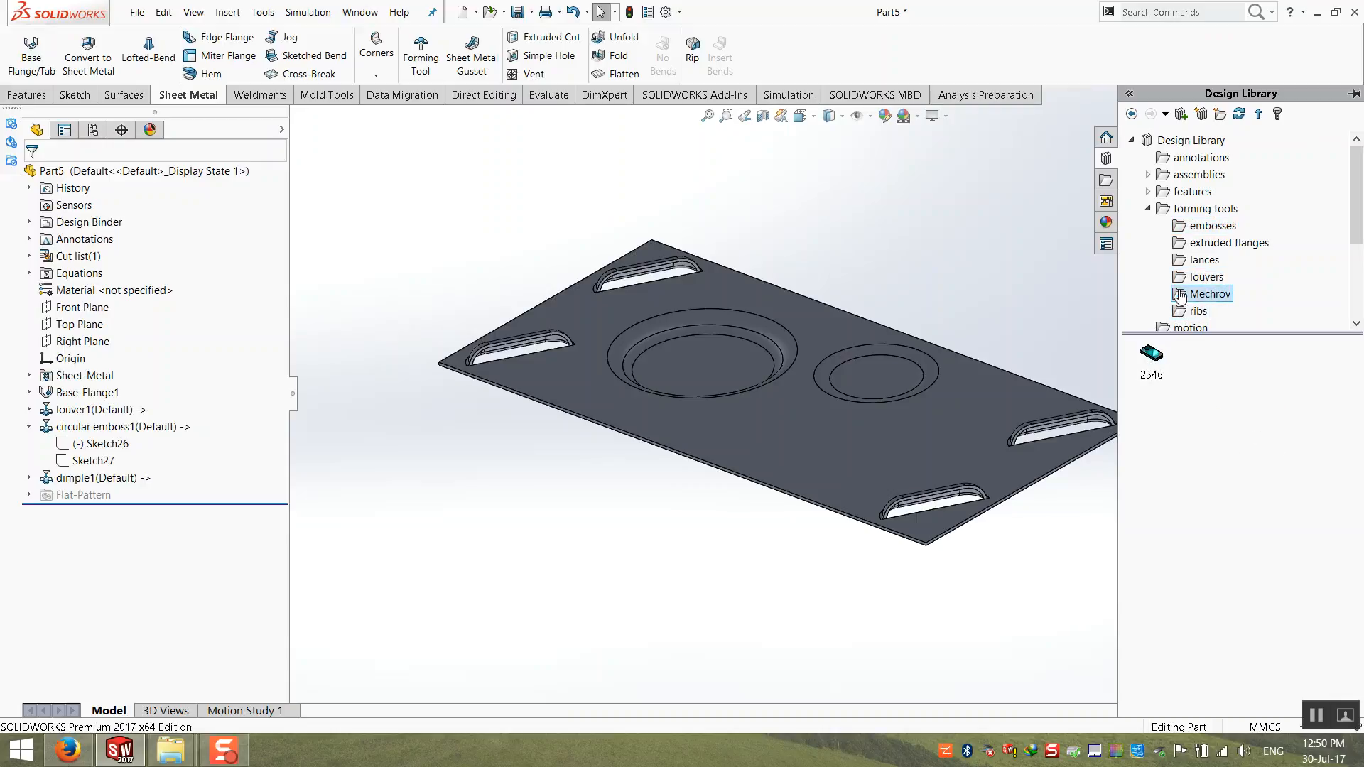
left_click(1202, 278)
left_click(1217, 295)
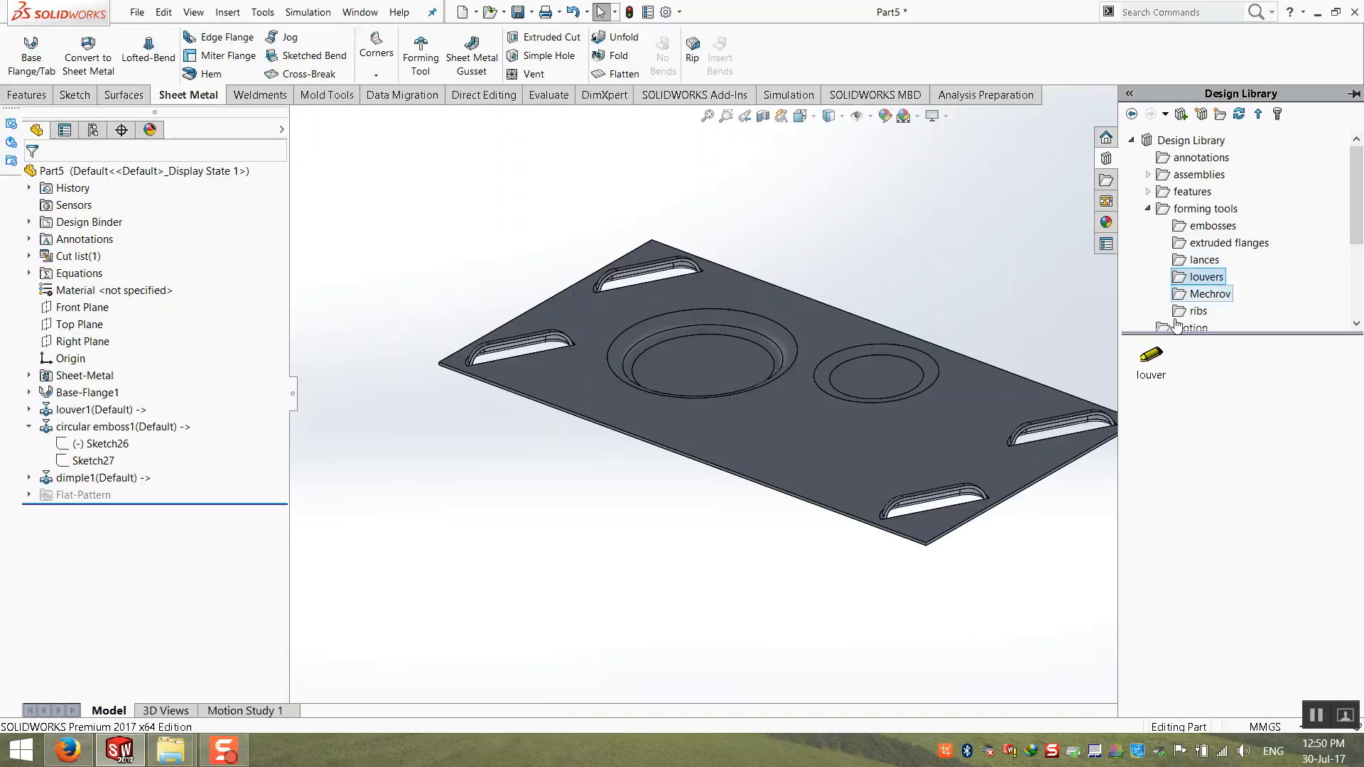
left_click_drag(1151, 354, 816, 434)
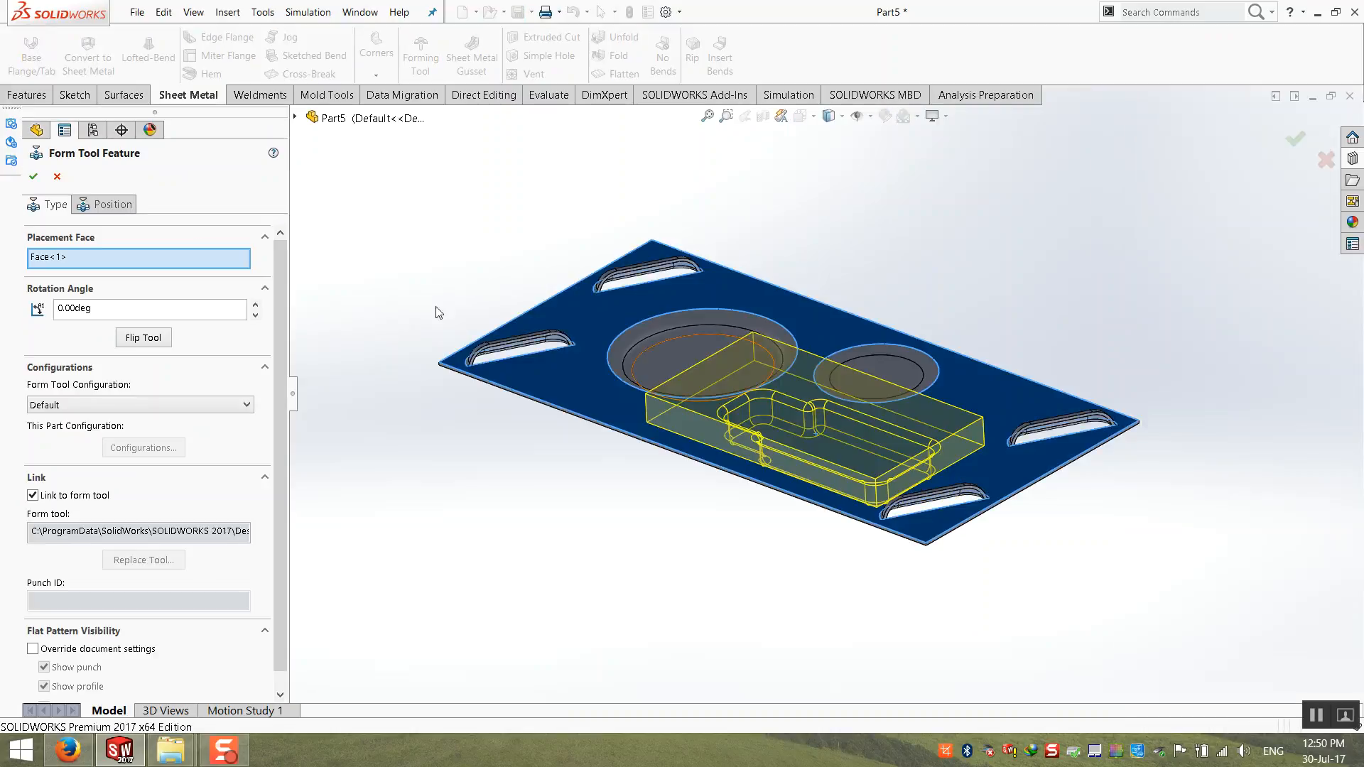
left_click(34, 177)
middle_click_drag(721, 551, 962, 339)
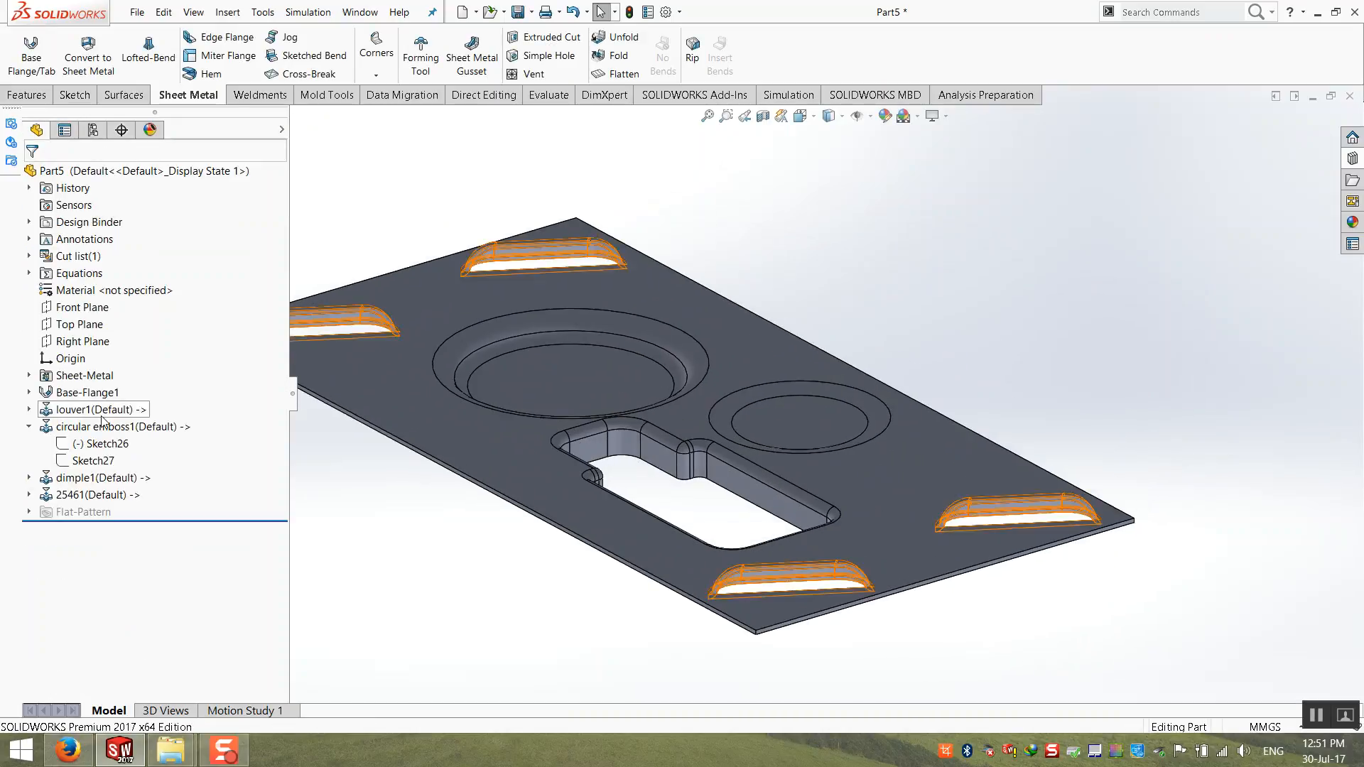
Step: Delete the form tool feature made with the 2546 tool from the plate
left_click(93, 495)
key("Delete")
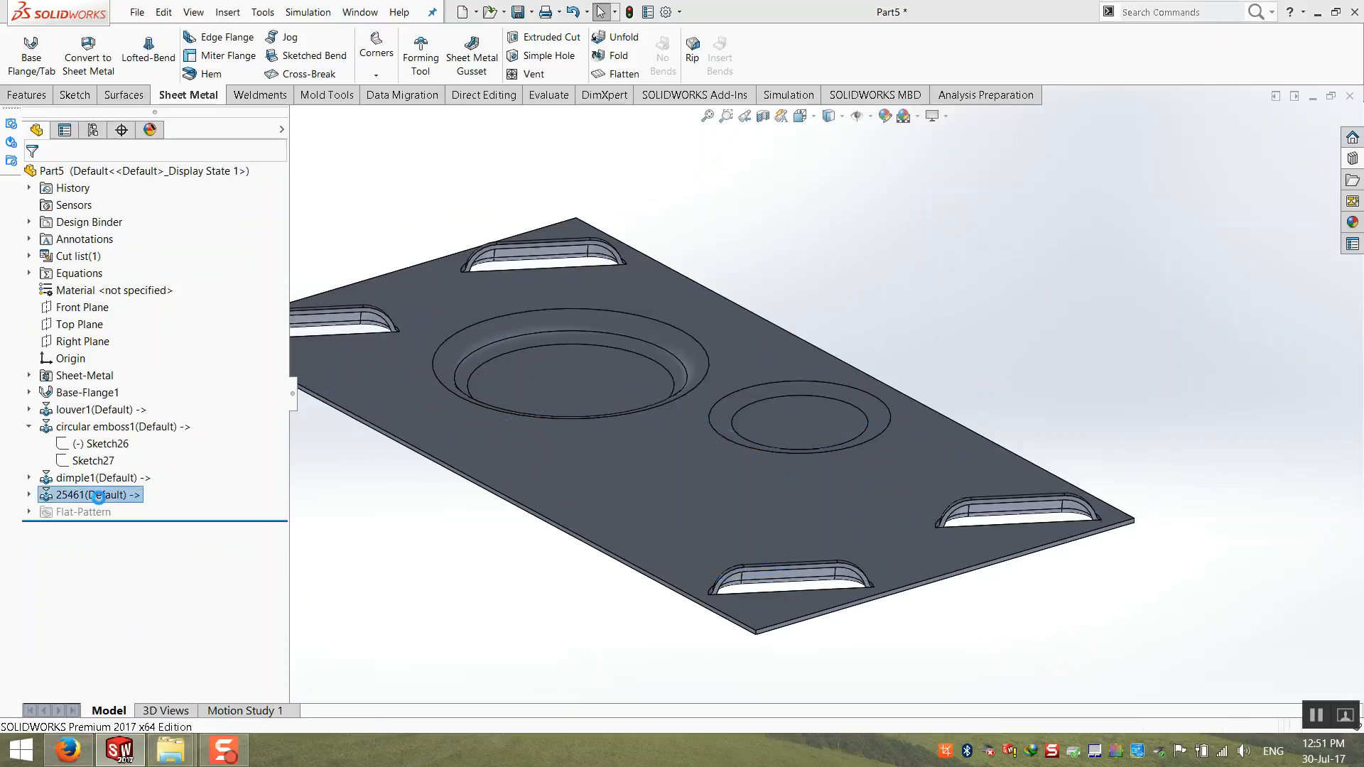
scroll(913, 567, "up", 3)
middle_click_drag(913, 566, 1014, 437)
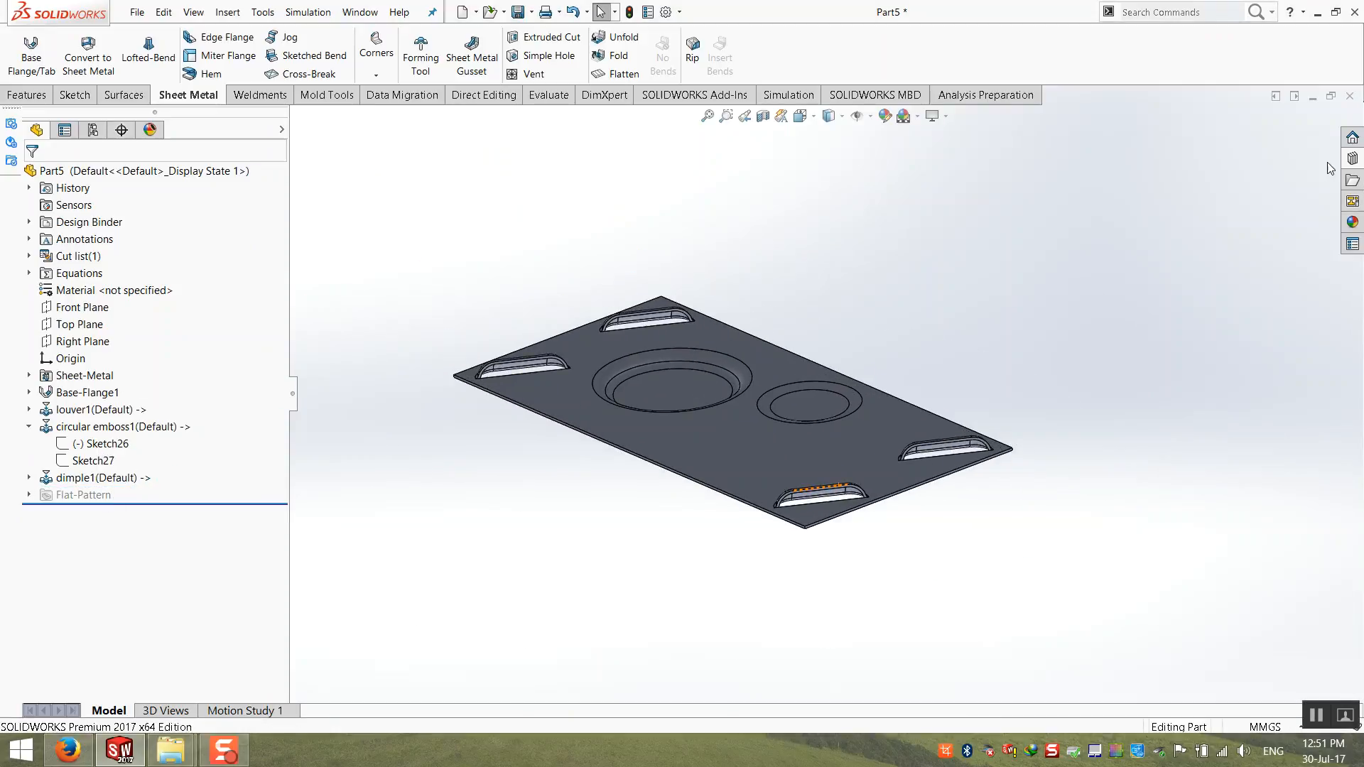
Step: Place the bridge lance forming tool from the lances folder on the plate, below the circular emboss
left_click(1353, 159)
left_click(1203, 260)
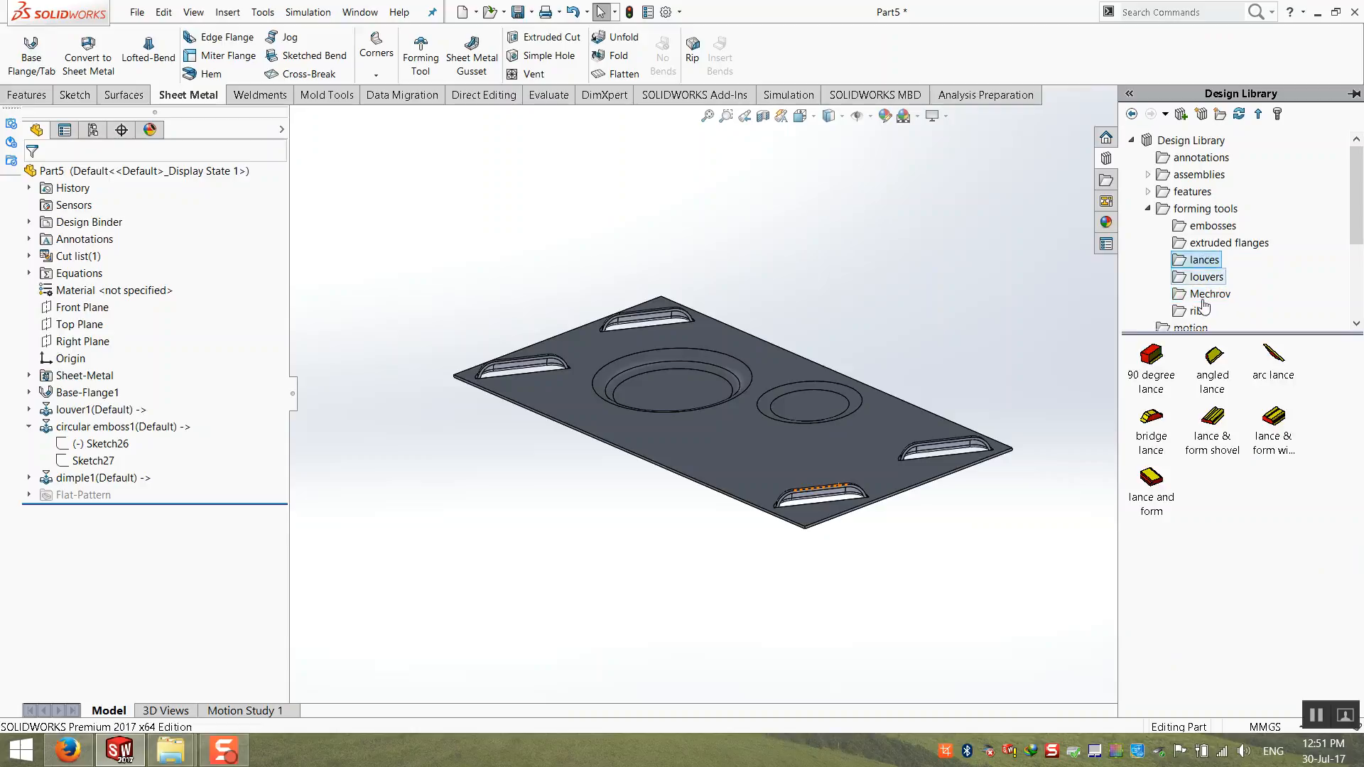
left_click_drag(1152, 425, 690, 449)
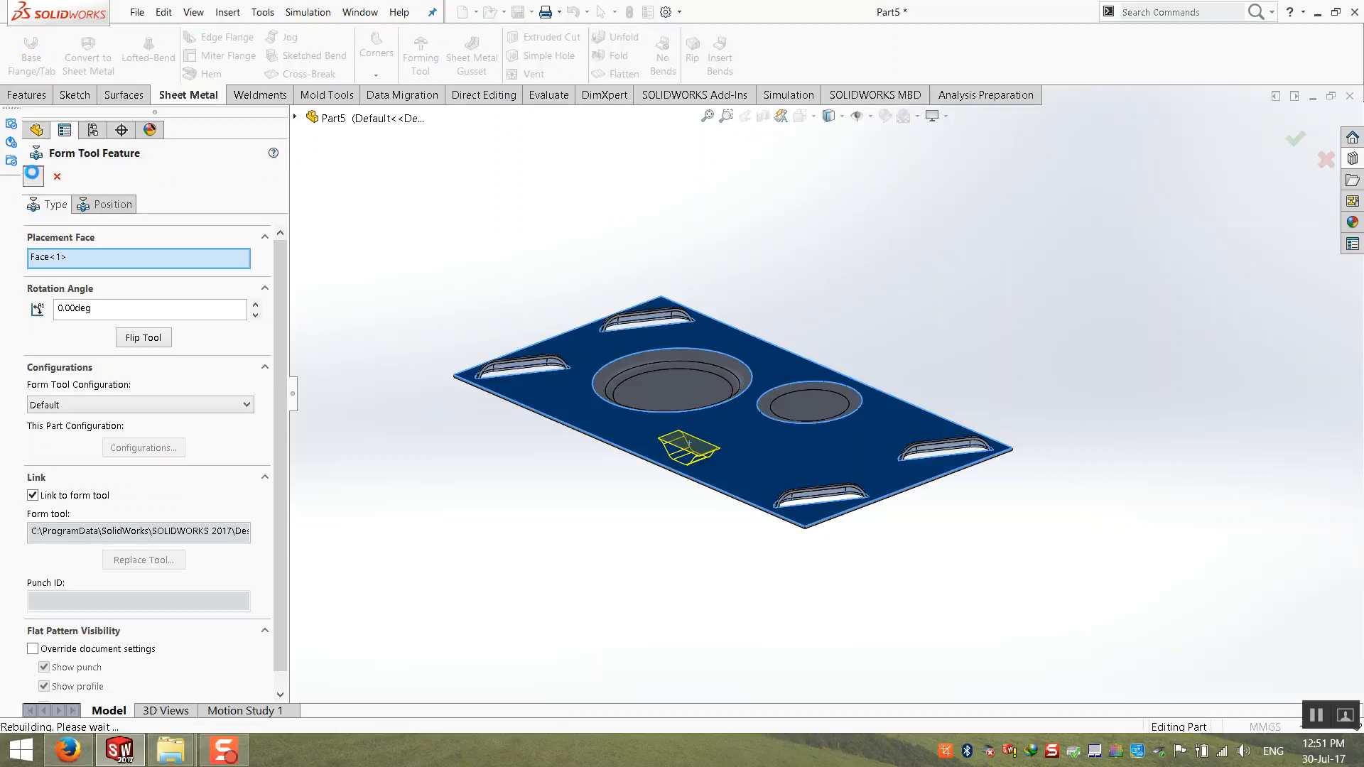
left_click(36, 178)
scroll(724, 448, "down", 4)
middle_click_drag(725, 450, 824, 497)
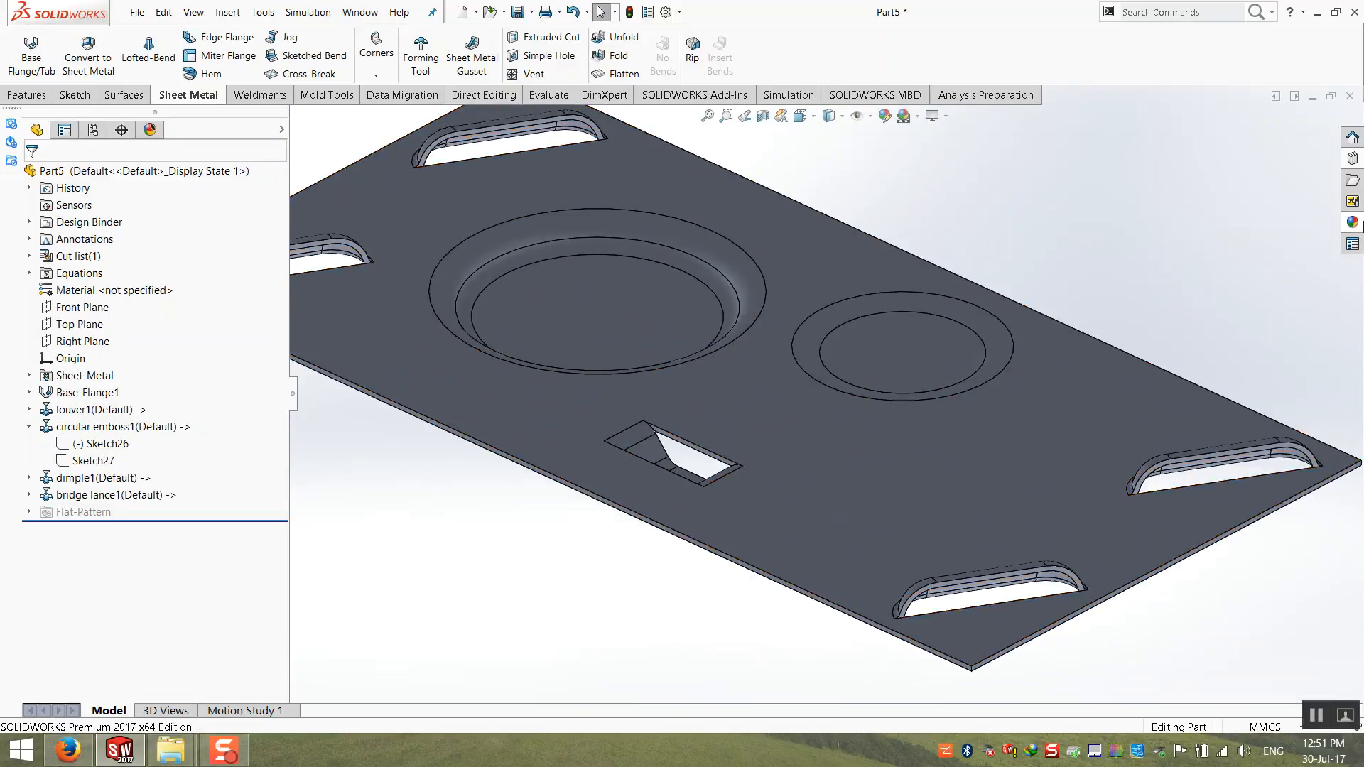
Step: Place the 90 degree lance forming tool beside the bridge lance and inspect the formed features in isometric view
left_click(1353, 158)
left_click(1206, 458)
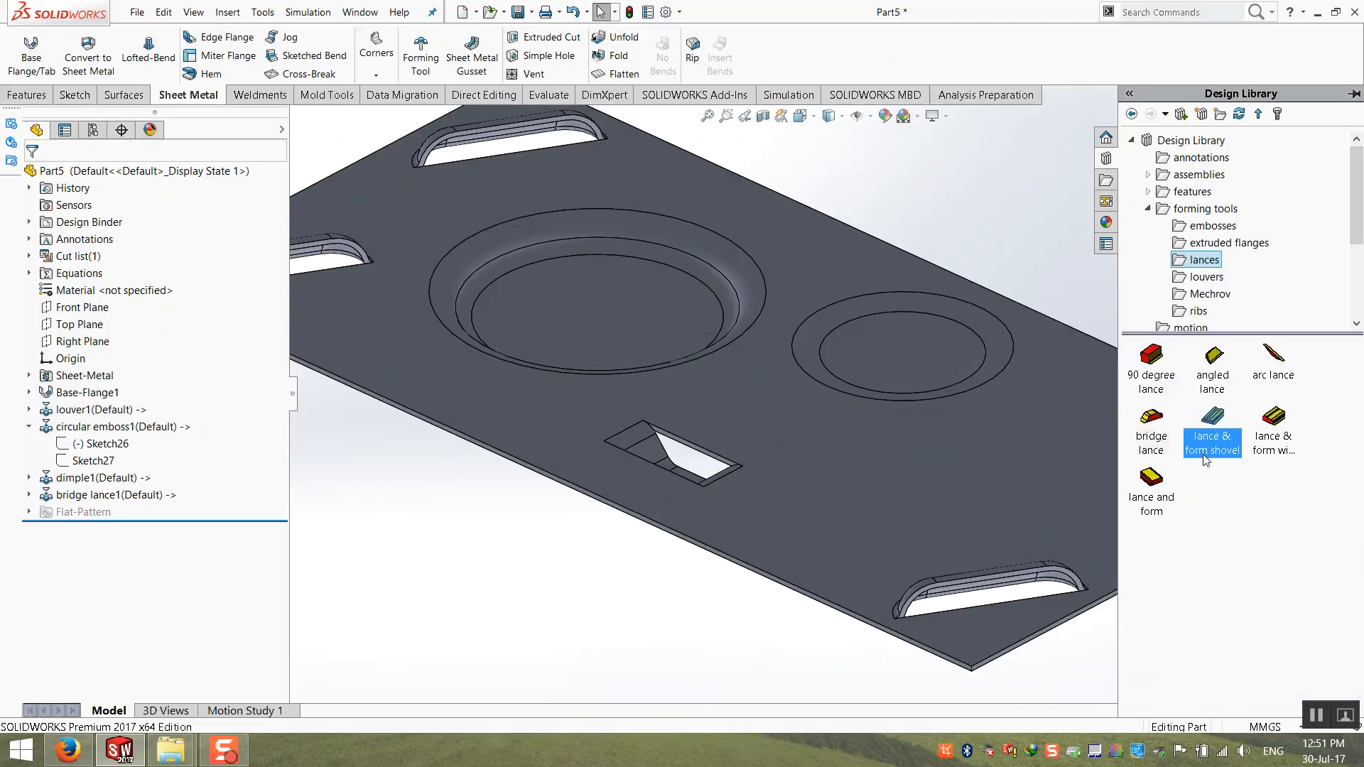
left_click(1230, 371)
left_click(1158, 376)
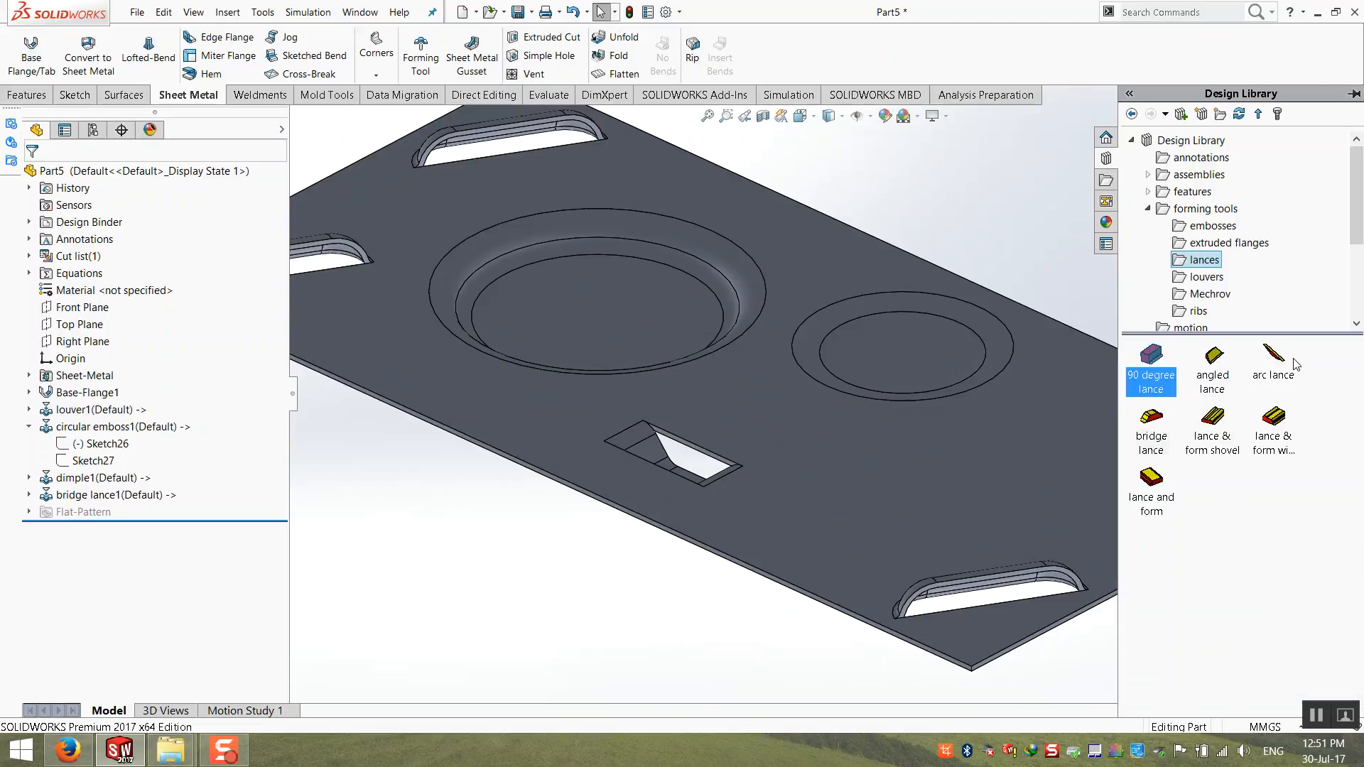
left_click_drag(1158, 376, 855, 475)
left_click(32, 176)
middle_click_drag(441, 348, 870, 393)
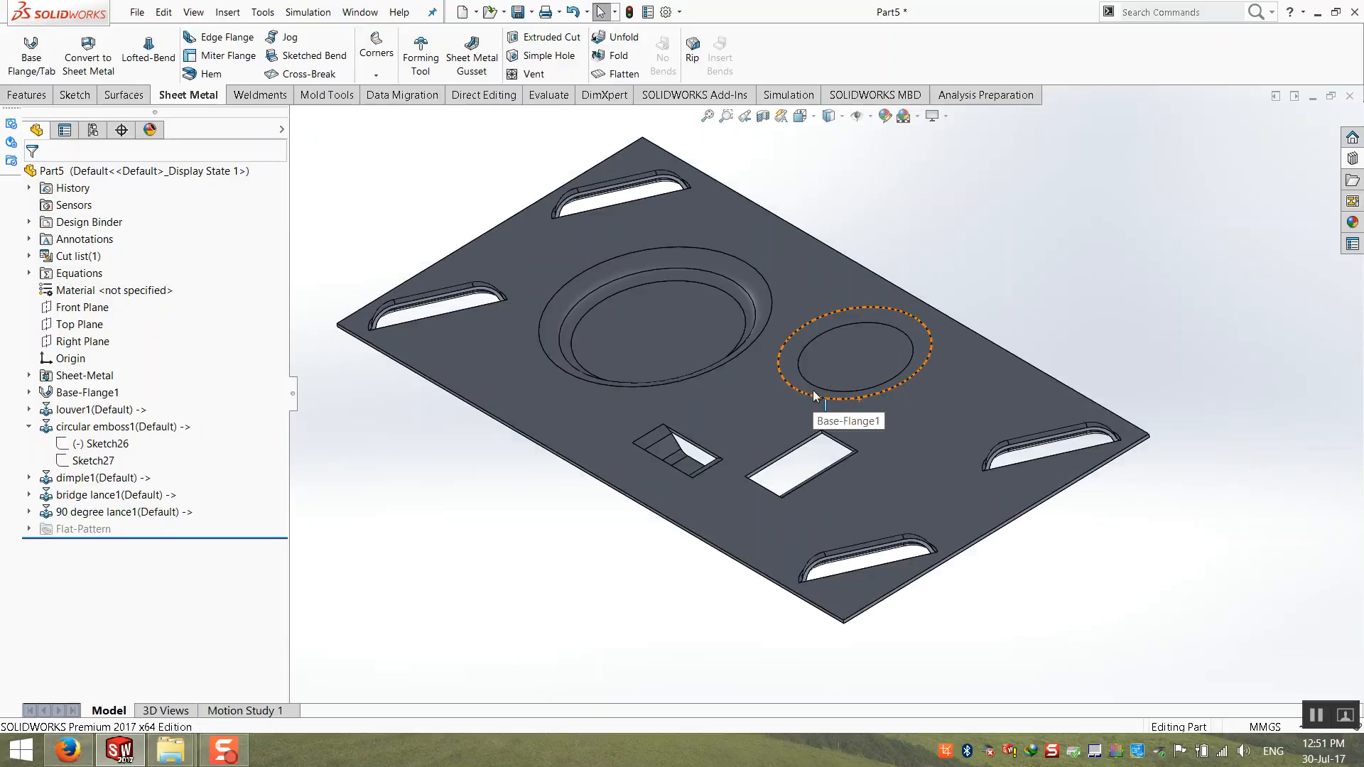
key("ctrl+7")
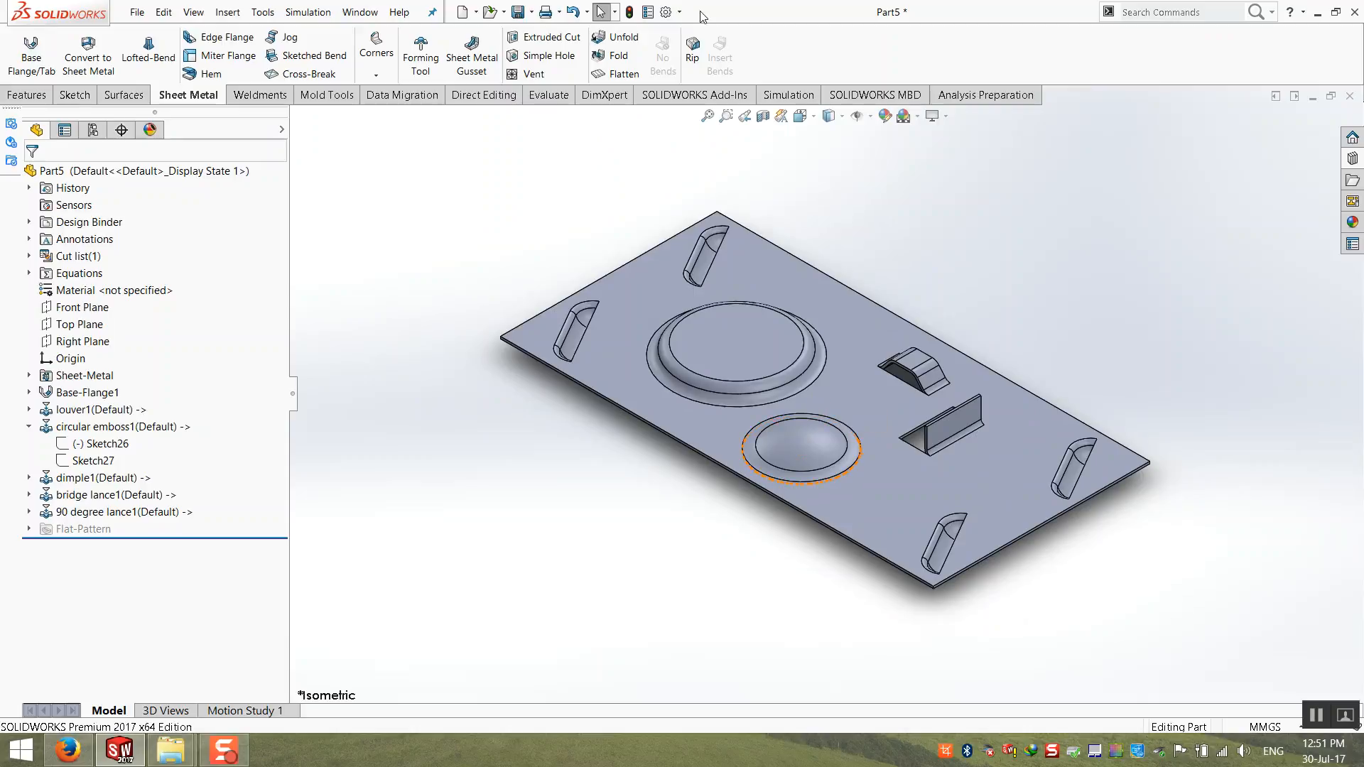
Step: Save the part to the Desktop as Part5.SLDPRT and close it
key("ctrl+s")
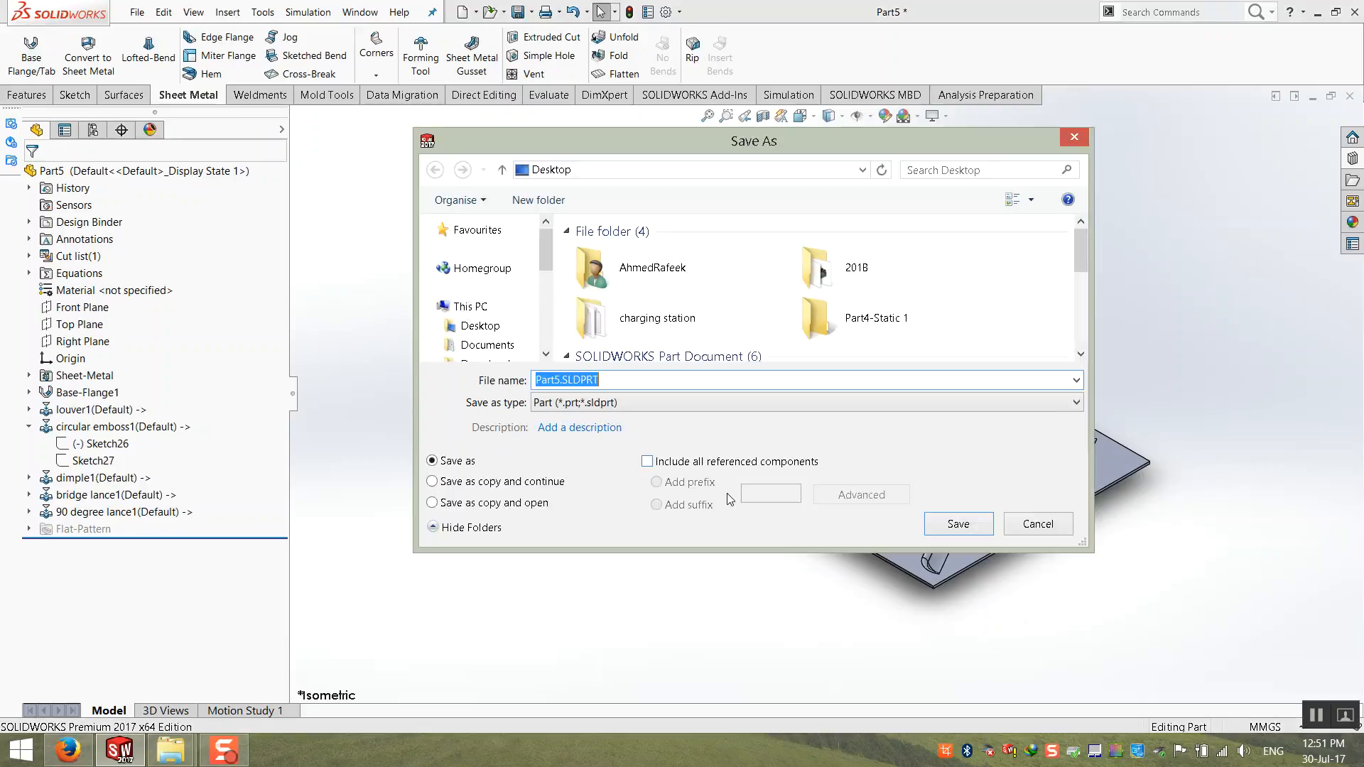
left_click(933, 525)
left_click(697, 337)
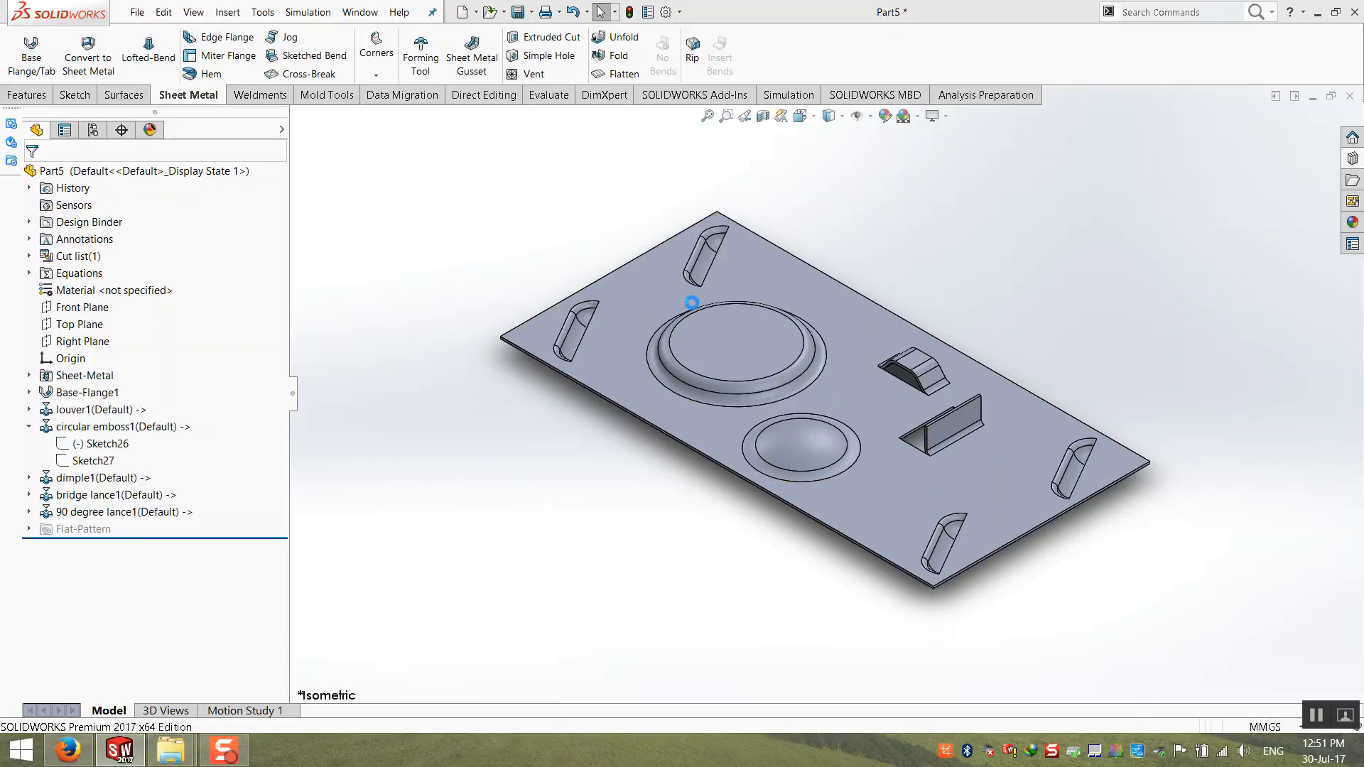
left_click(1350, 96)
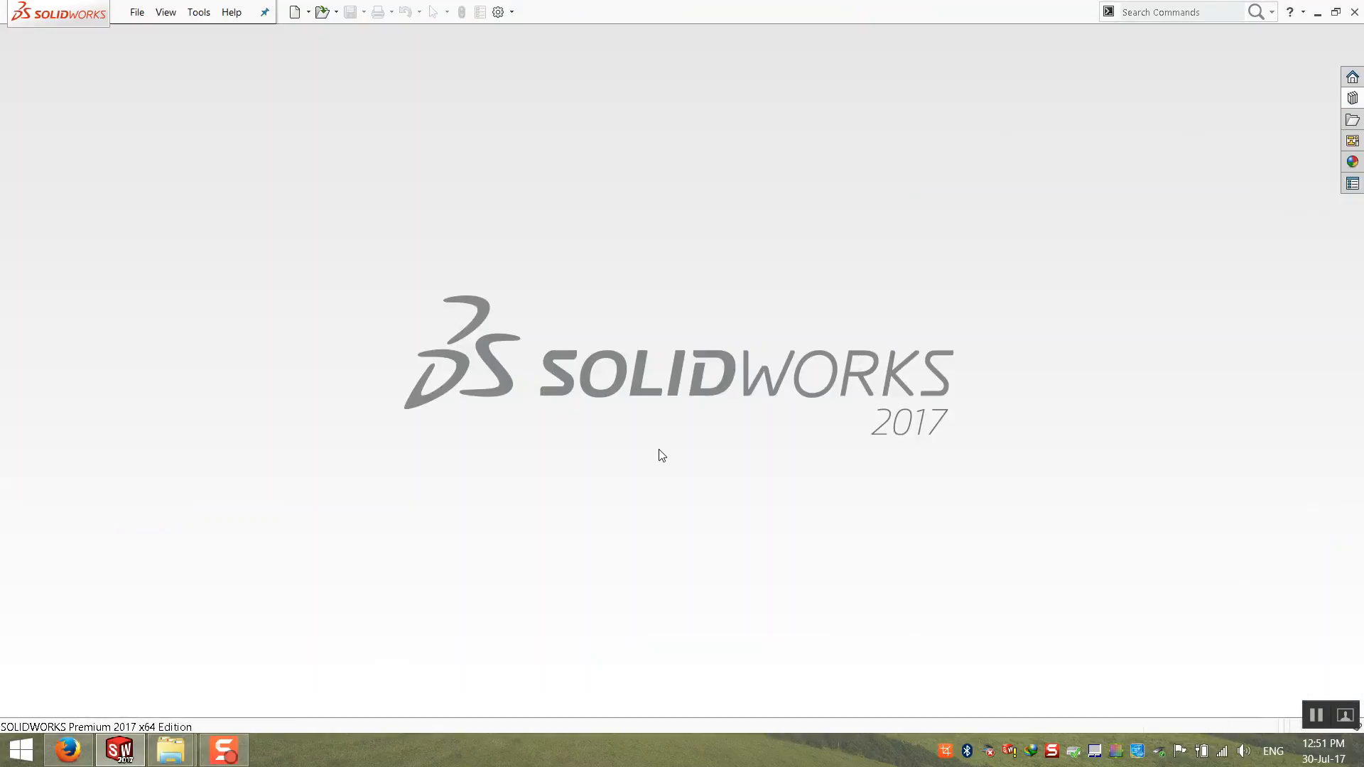